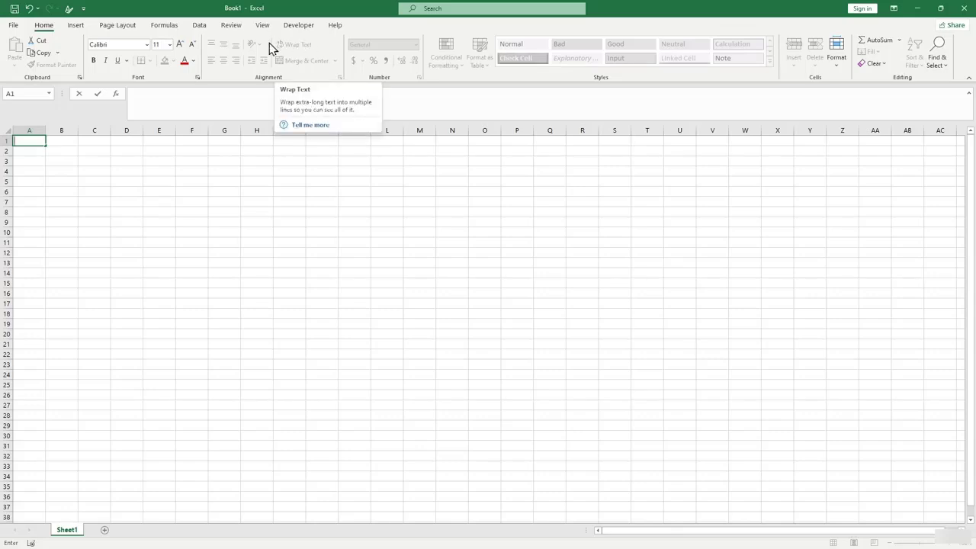
Glance at Page Layout and Home, select cell C3, and settle on the Insert ribbon.
{"action": "left_click", "coordinate": [118, 27]}
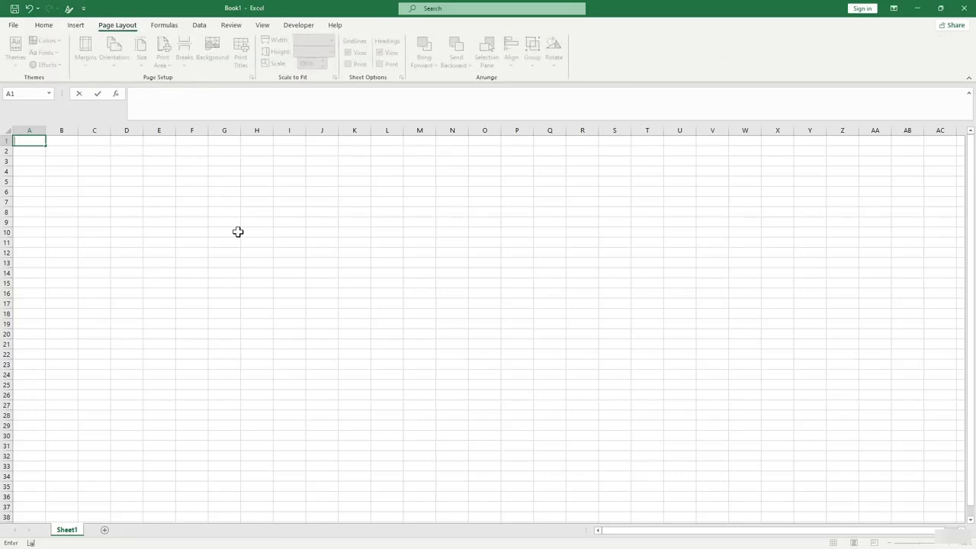
{"action": "left_click", "coordinate": [51, 26]}
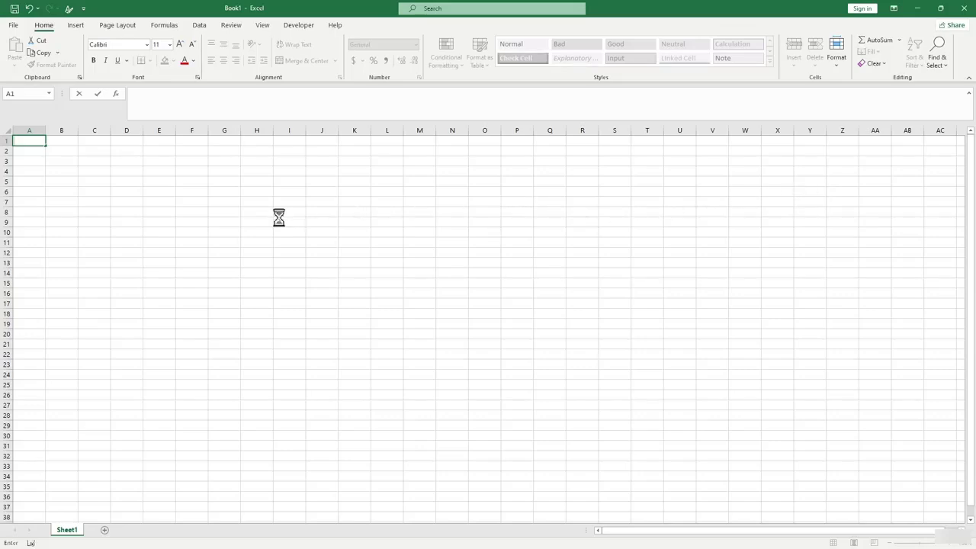
{"action": "left_click", "coordinate": [94, 160]}
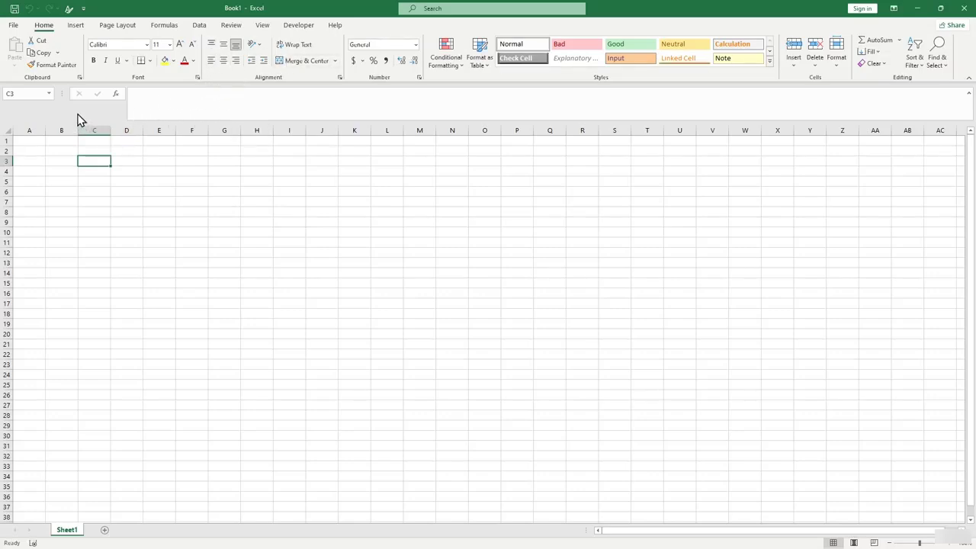
{"action": "left_click", "coordinate": [76, 26]}
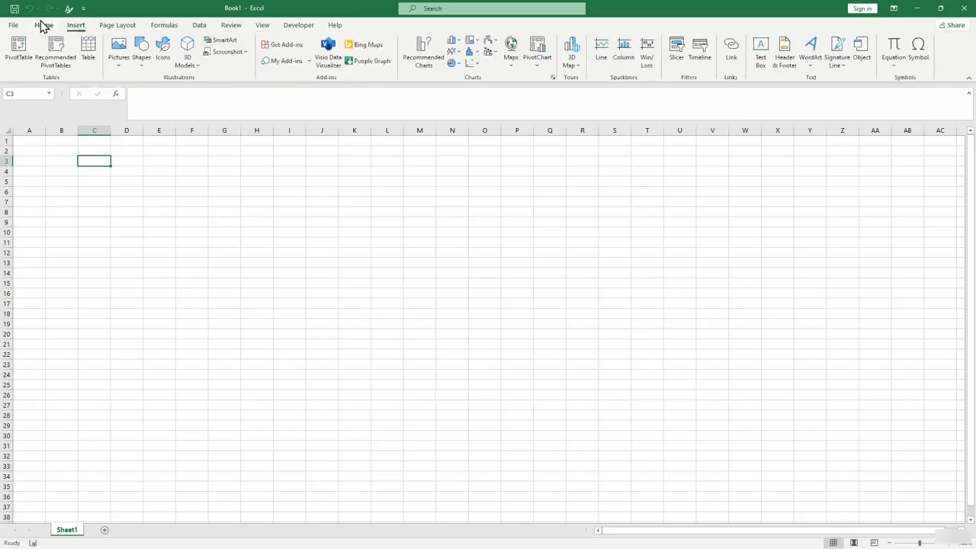
{"action": "left_click", "coordinate": [43, 25]}
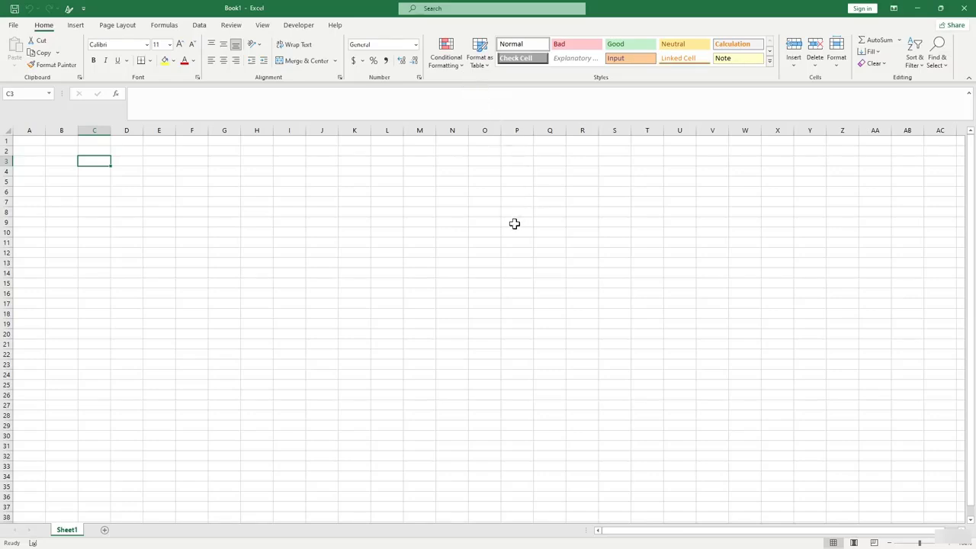
{"action": "left_click", "coordinate": [76, 26]}
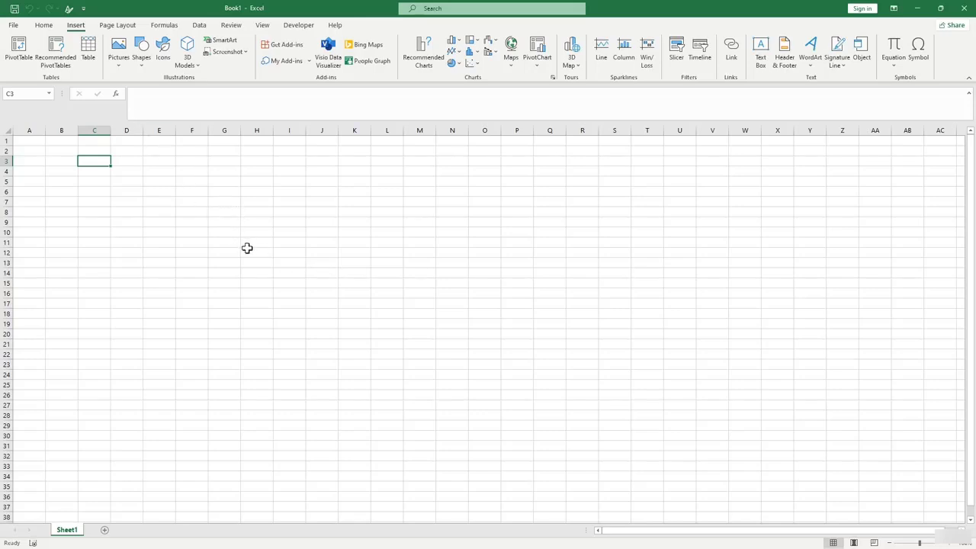
Show the Page Layout ribbon with themes, page setup and scaling options.
{"action": "left_click", "coordinate": [113, 28]}
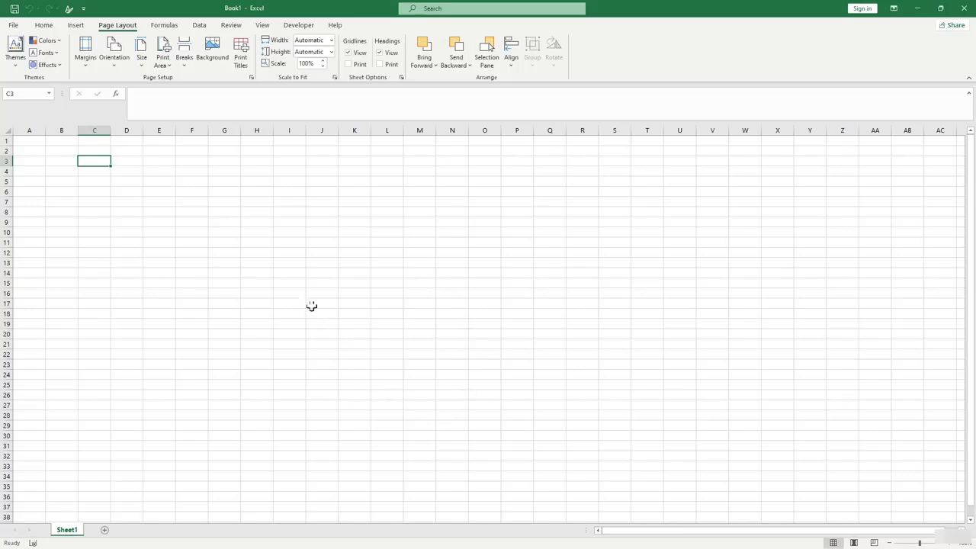
Show the Formulas ribbon with function library, defined names and auditing.
{"action": "left_click", "coordinate": [174, 28]}
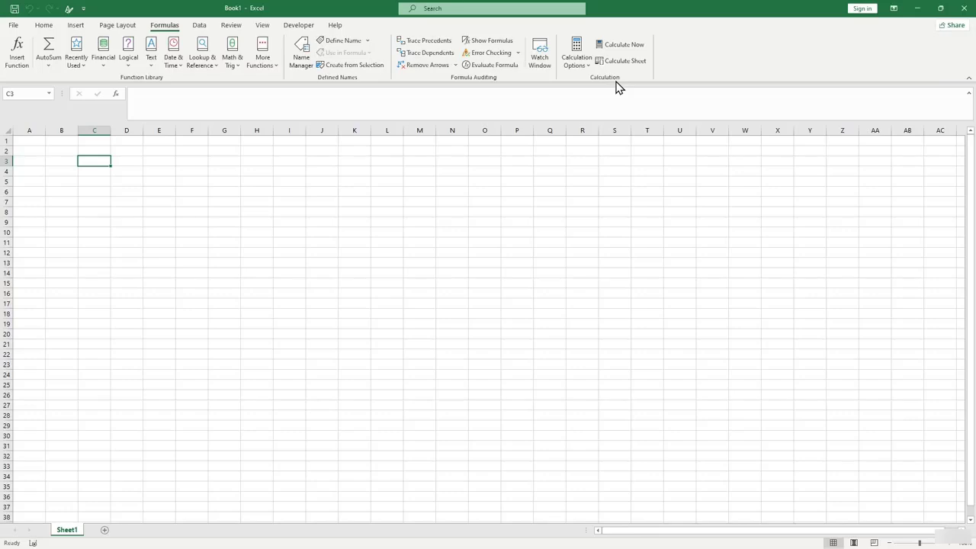
Show the Data ribbon with get and transform, sort and filter tools.
{"action": "left_click", "coordinate": [200, 26]}
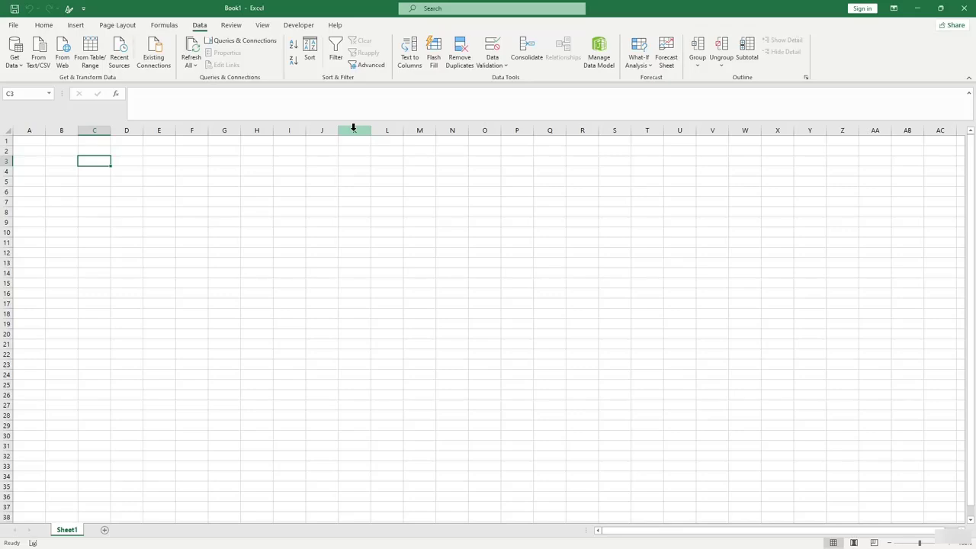
Show the Review ribbon with proofing, comments and protection tools.
{"action": "left_click", "coordinate": [230, 25]}
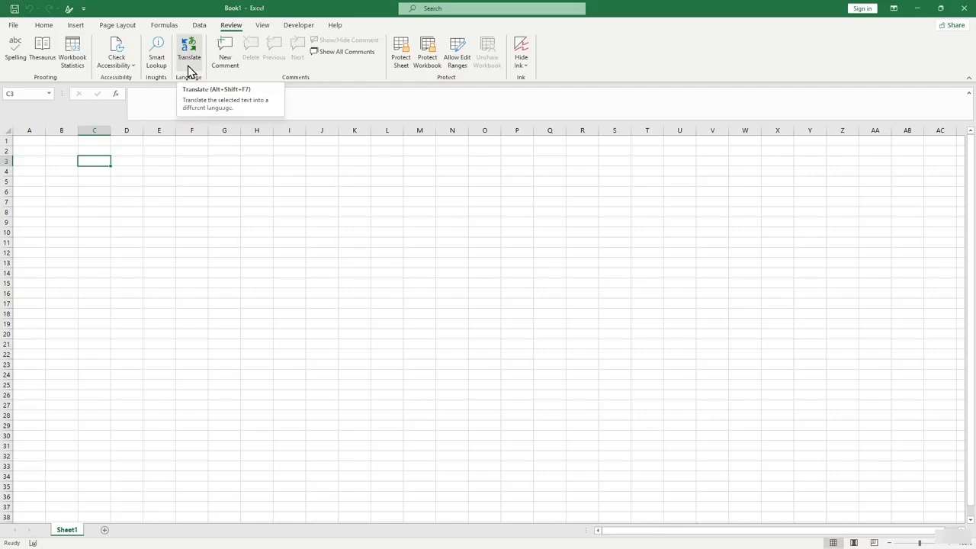
Show the View ribbon with workbook views, zoom, window and macros.
{"action": "left_click", "coordinate": [264, 25]}
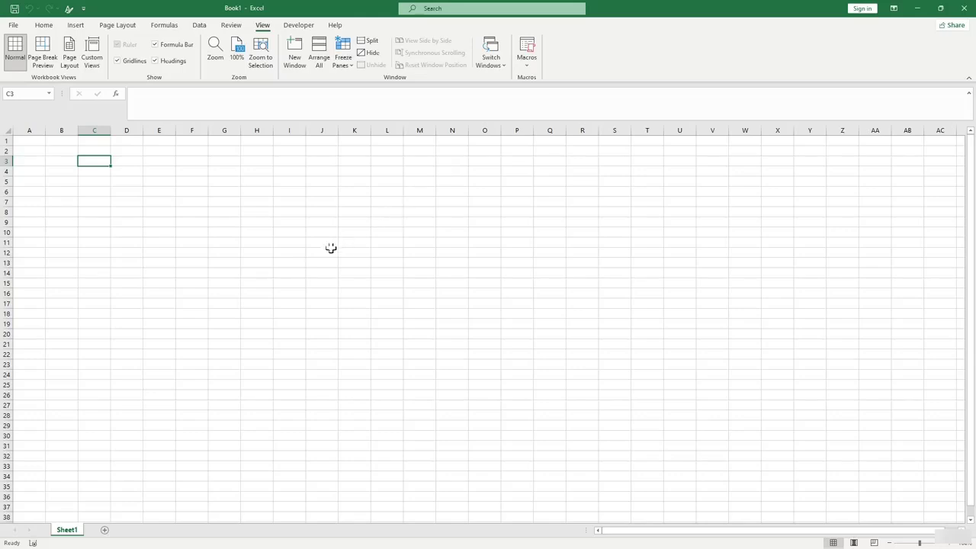
Look over the Developer and Help tabs, select cells E7 and G9, then return to Home.
{"action": "left_click", "coordinate": [286, 97]}
{"action": "left_click", "coordinate": [299, 27]}
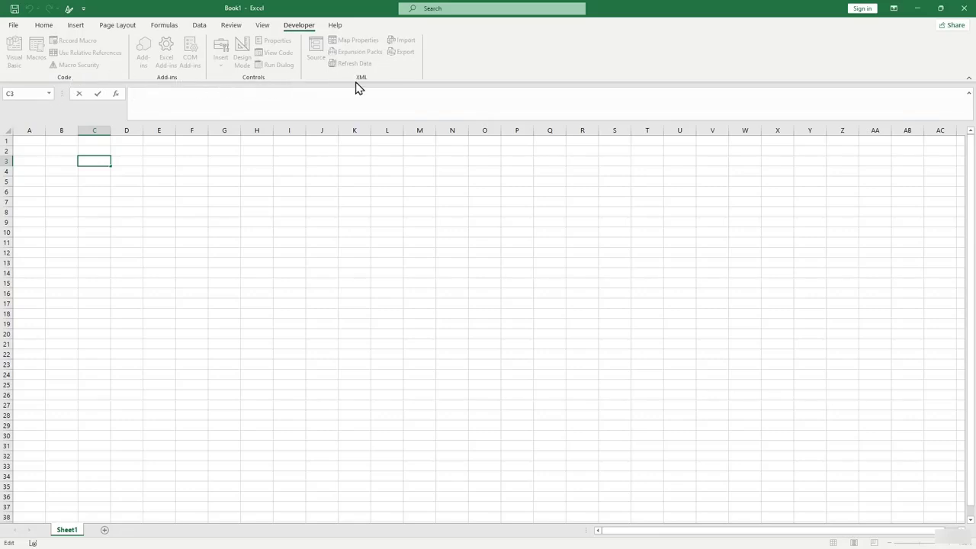
{"action": "left_click", "coordinate": [334, 26]}
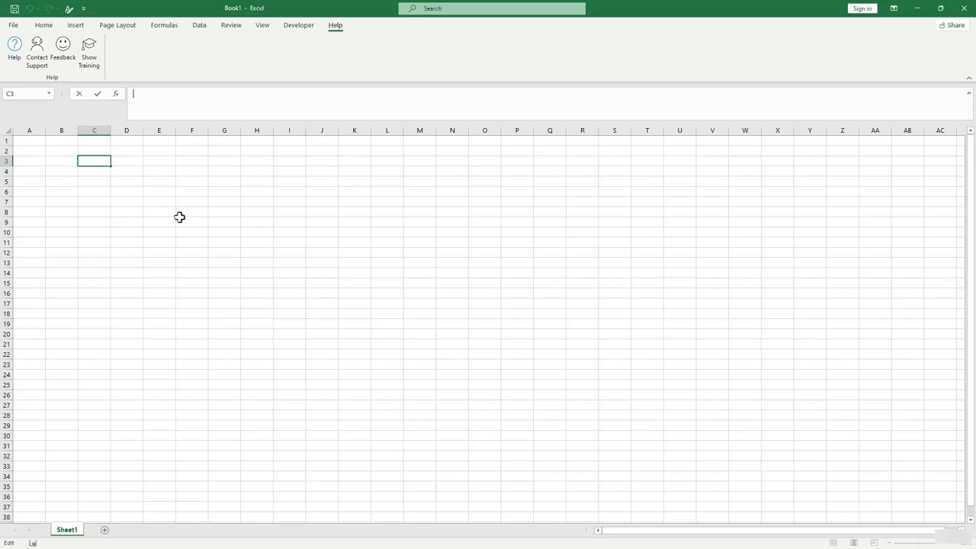
{"action": "left_click", "coordinate": [160, 201]}
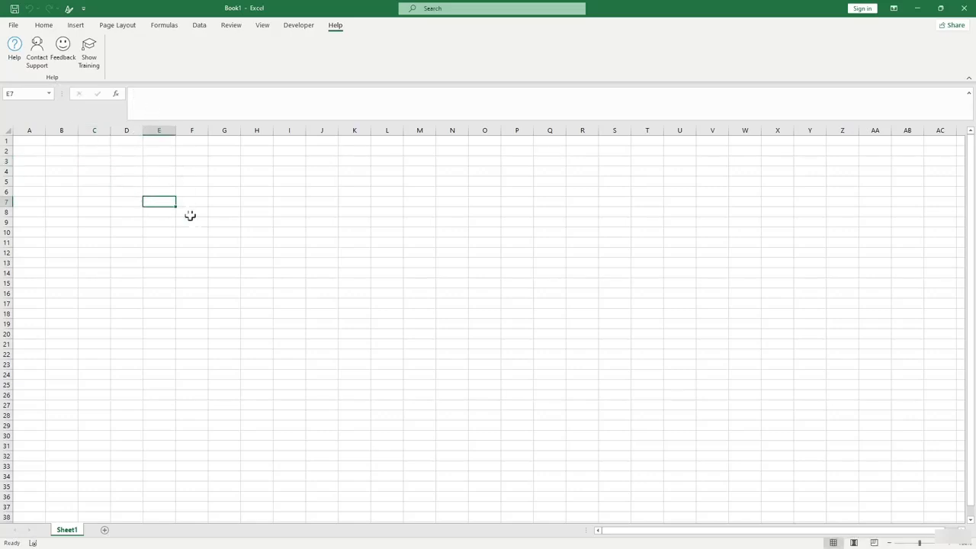
{"action": "left_click", "coordinate": [214, 222]}
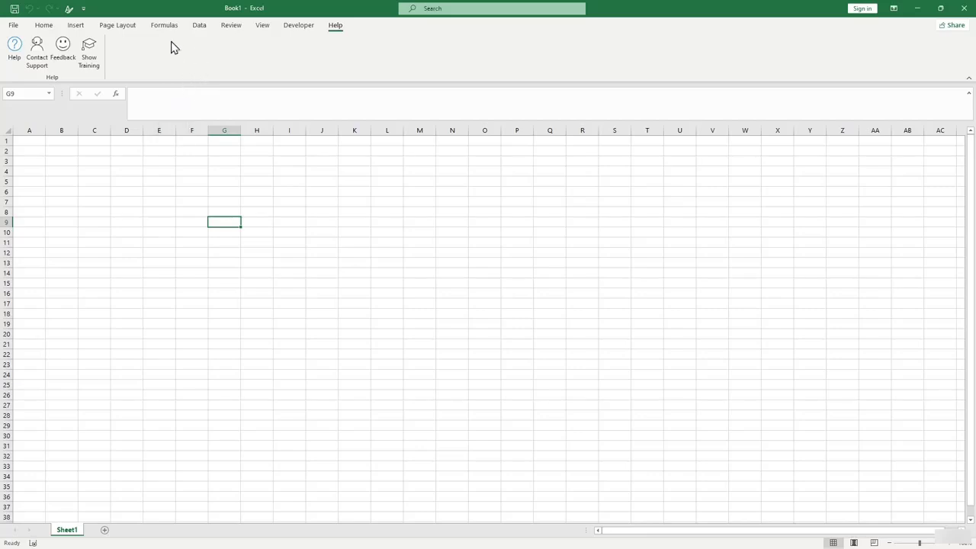
{"action": "left_click", "coordinate": [43, 29]}
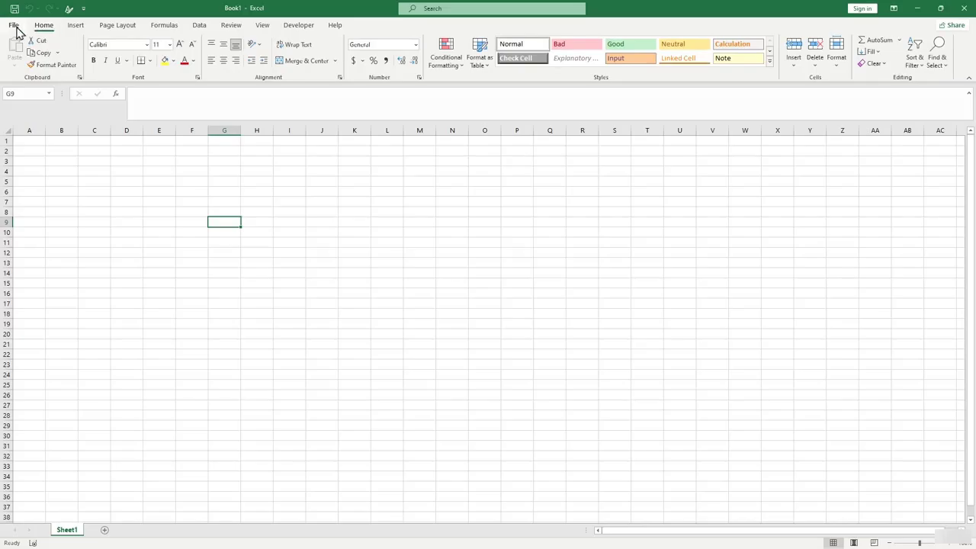
Open Excel Options from the File screen and move the dialog left.
{"action": "left_click", "coordinate": [16, 27]}
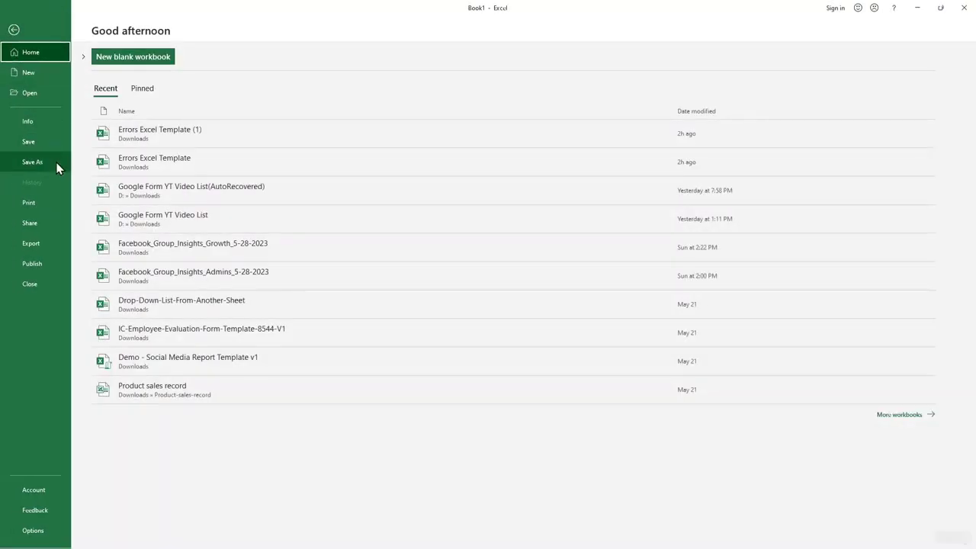
{"action": "left_click", "coordinate": [50, 529]}
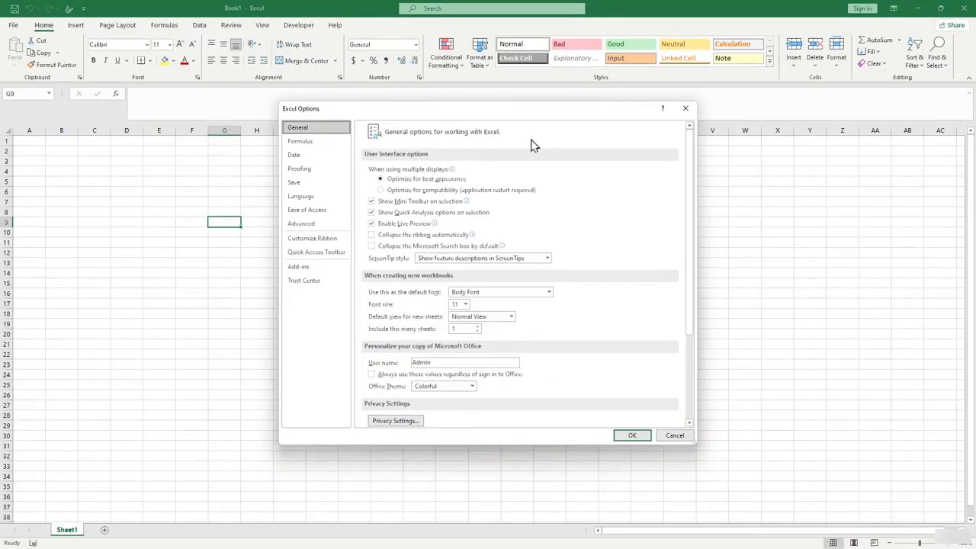
{"action": "left_click_drag", "start_coordinate": [481, 115], "coordinate": [390, 116]}
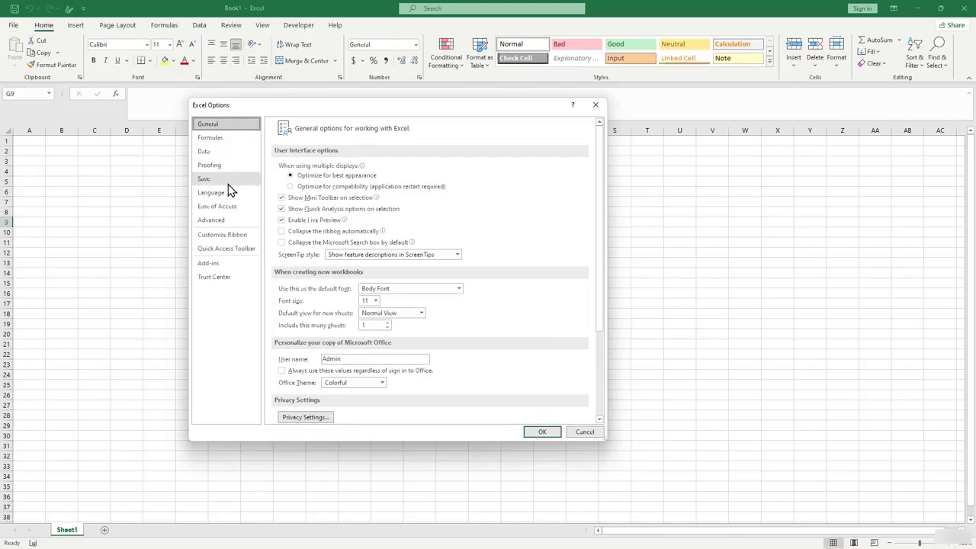
Switch Excel Options to the Customize the Ribbon page.
{"action": "left_click", "coordinate": [247, 237]}
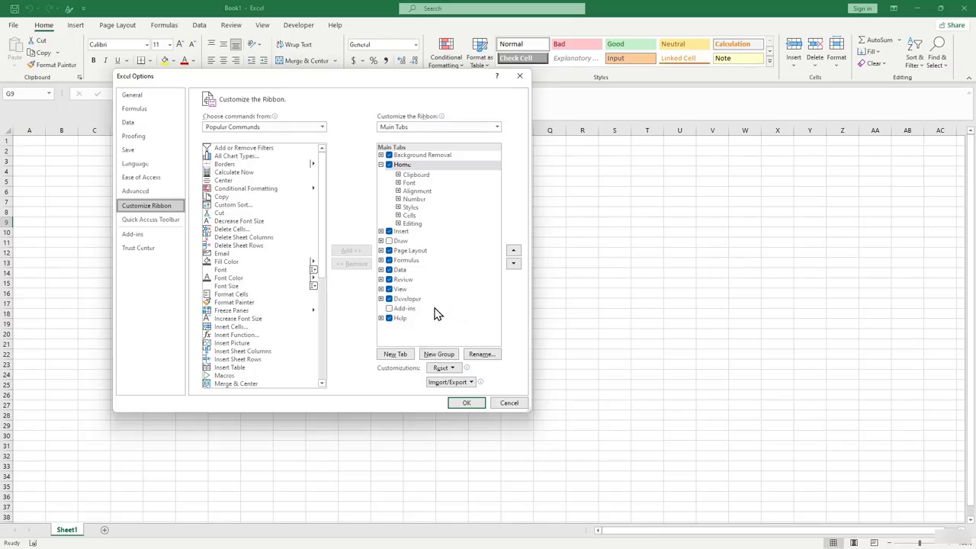
Add a new custom tab after Home, rename it to the user's first name, and apply it.
{"action": "left_click", "coordinate": [397, 355]}
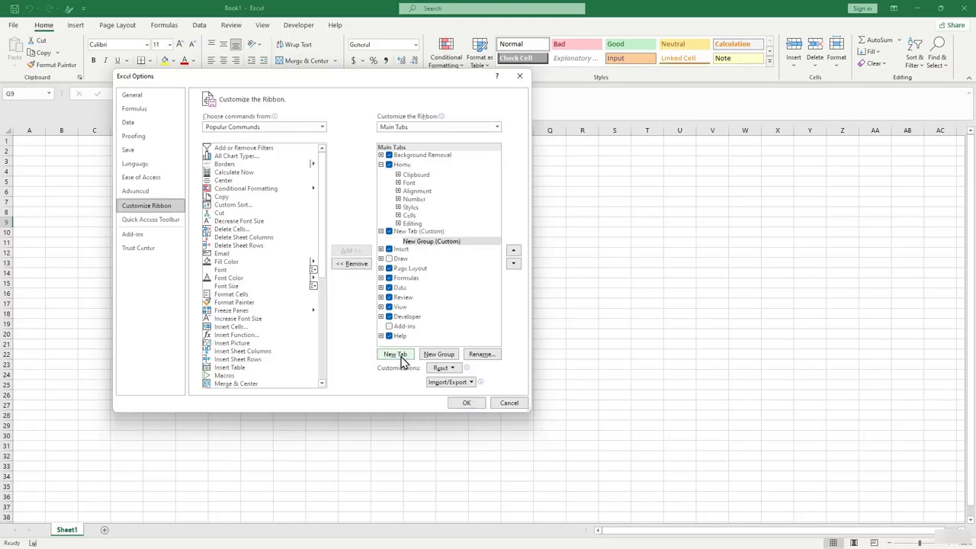
{"action": "left_click", "coordinate": [421, 231]}
{"action": "left_click", "coordinate": [480, 355]}
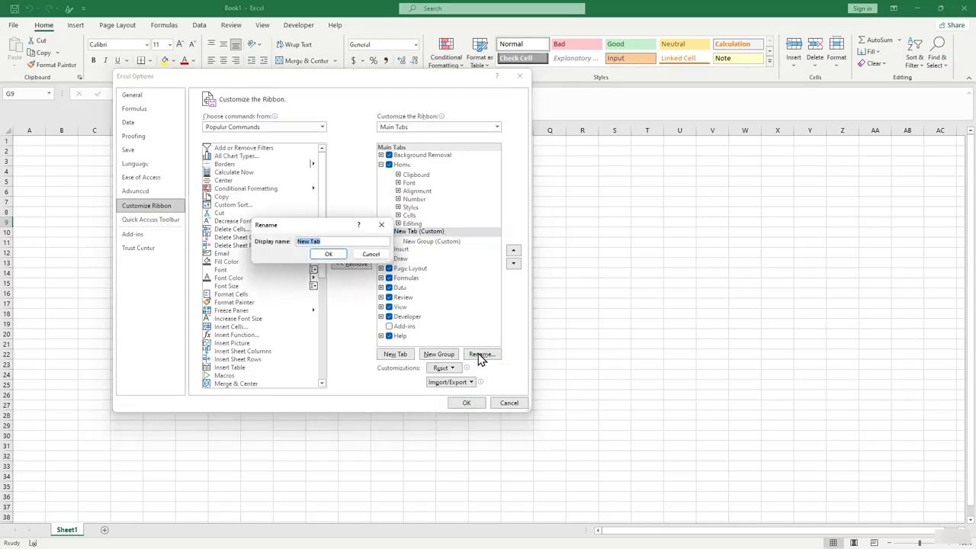
{"action": "type", "text": "James"}
{"action": "left_click", "coordinate": [329, 254]}
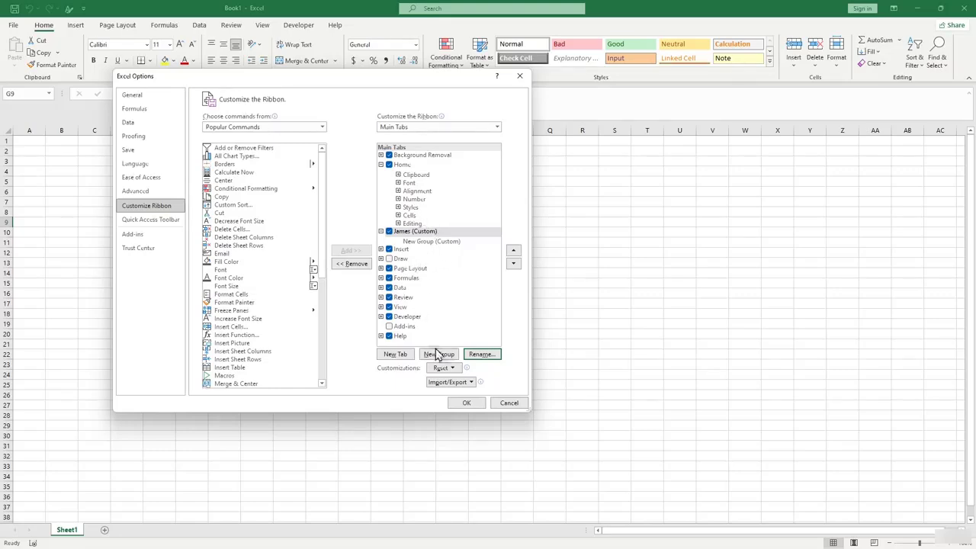
{"action": "left_click", "coordinate": [468, 403]}
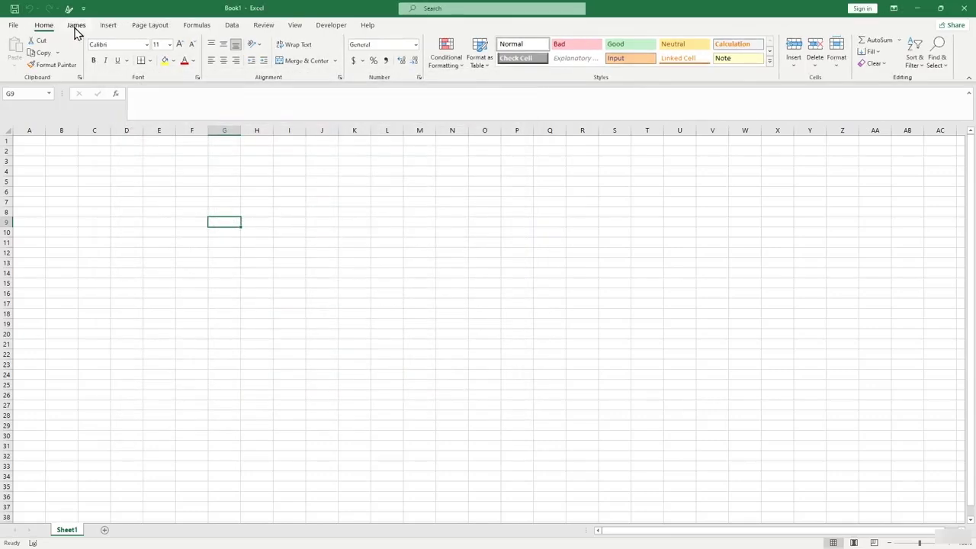
Compare the custom tab with Home, ending on the custom tab's empty ribbon.
{"action": "left_click", "coordinate": [76, 31]}
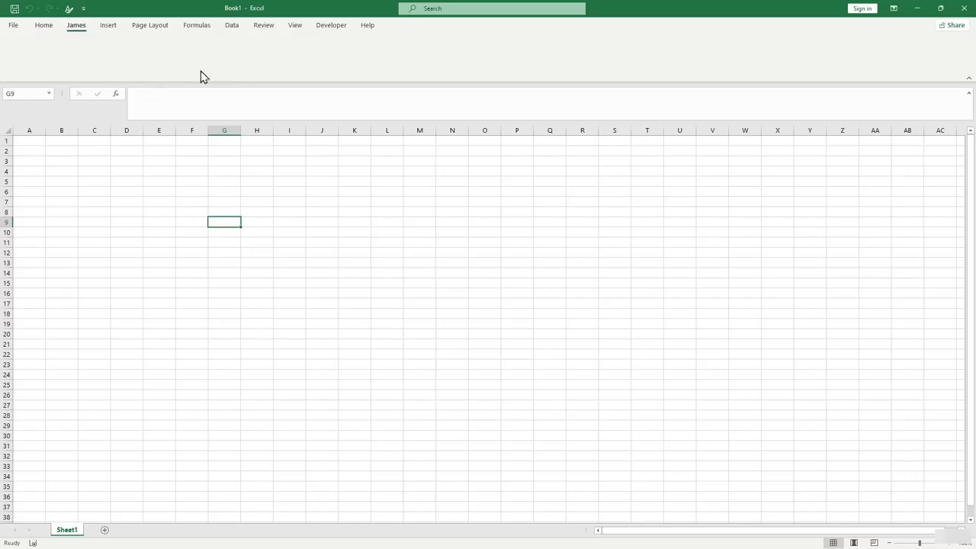
{"action": "left_click", "coordinate": [48, 32]}
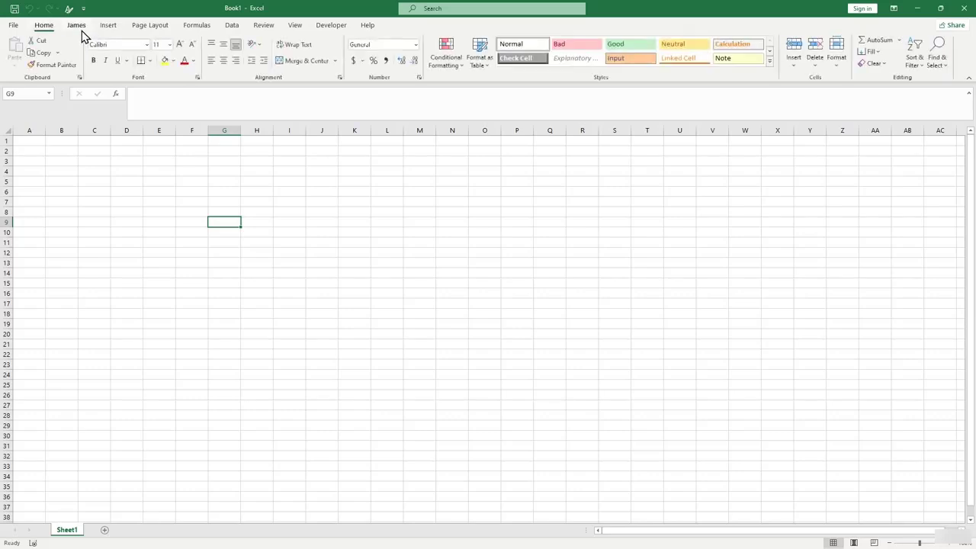
{"action": "left_click", "coordinate": [83, 35]}
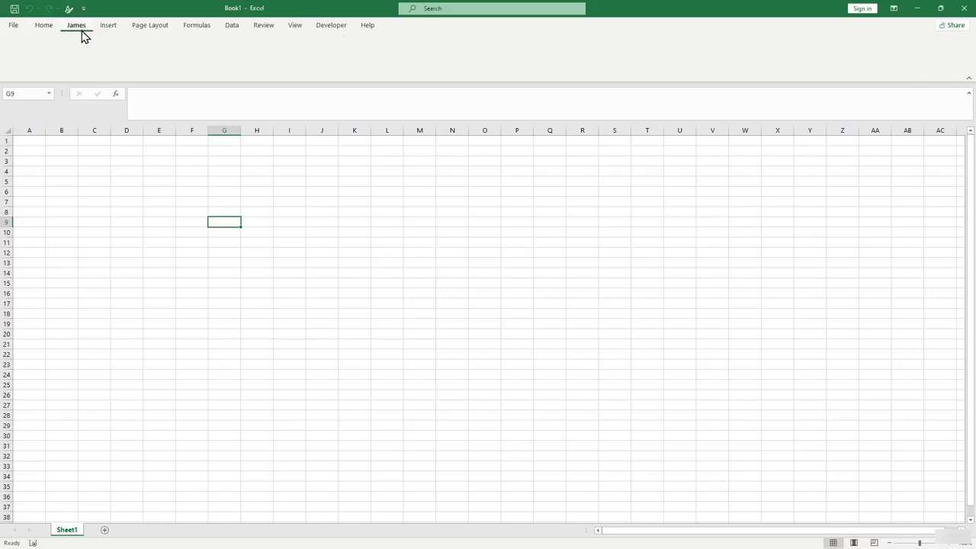
Open Excel Options from the File backstage on the Customize the Ribbon page.
{"action": "left_click", "coordinate": [12, 28]}
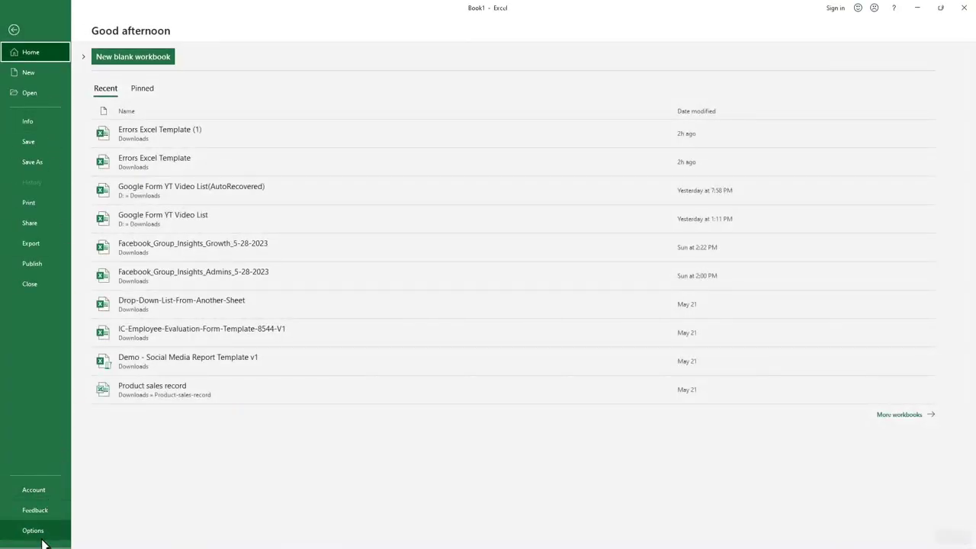
{"action": "left_click", "coordinate": [23, 535]}
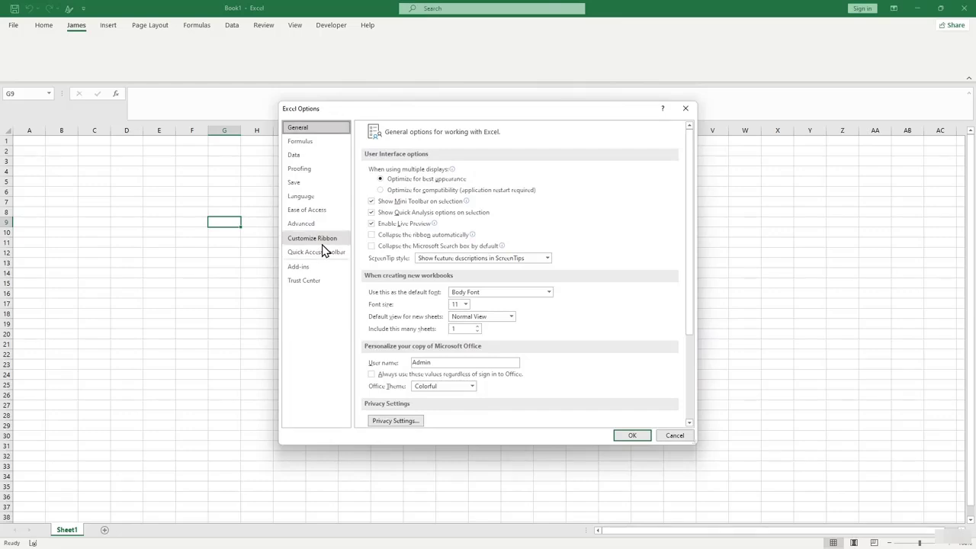
{"action": "left_click", "coordinate": [323, 241]}
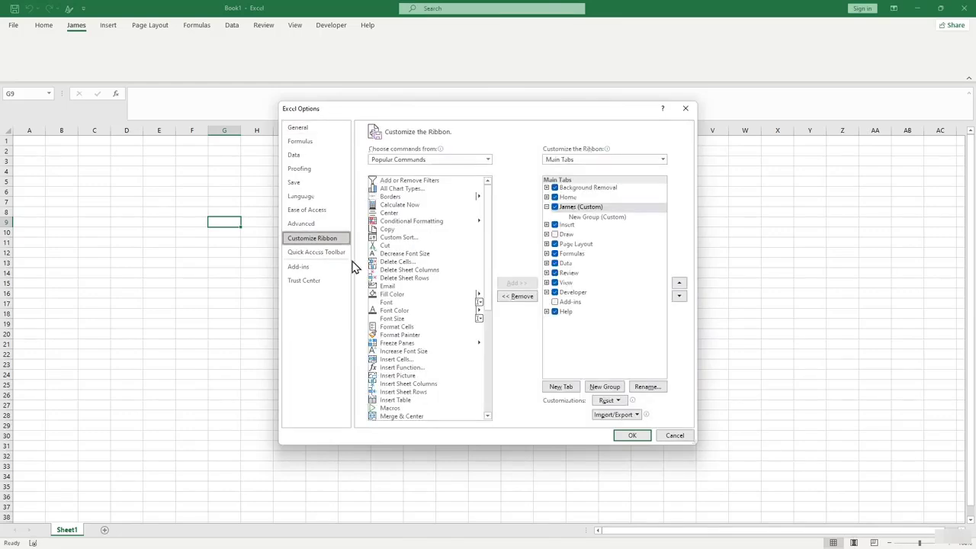
Try adding Open to the custom tab, dismiss the custom-group warning, and select New Group (Custom).
{"action": "left_click", "coordinate": [585, 209]}
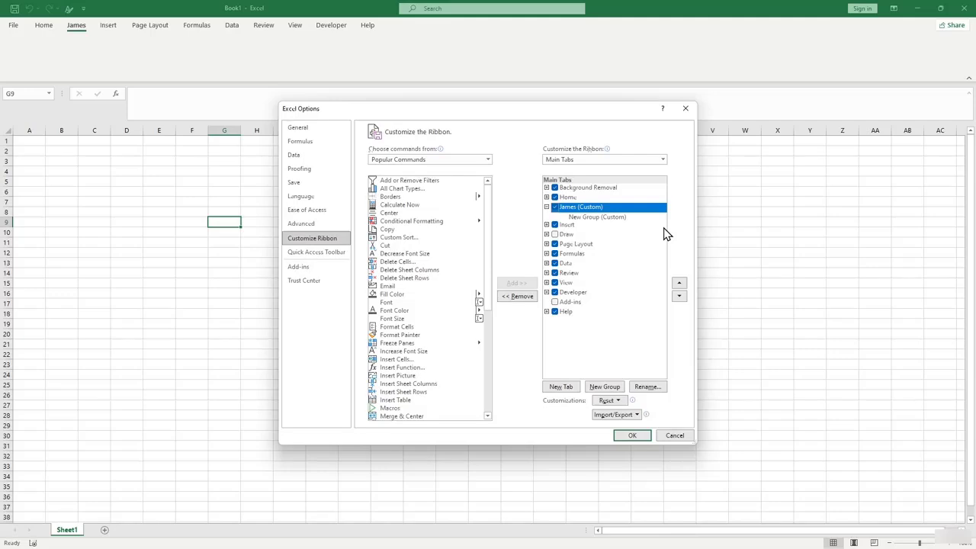
{"action": "left_click_drag", "start_coordinate": [488, 114], "coordinate": [437, 135]}
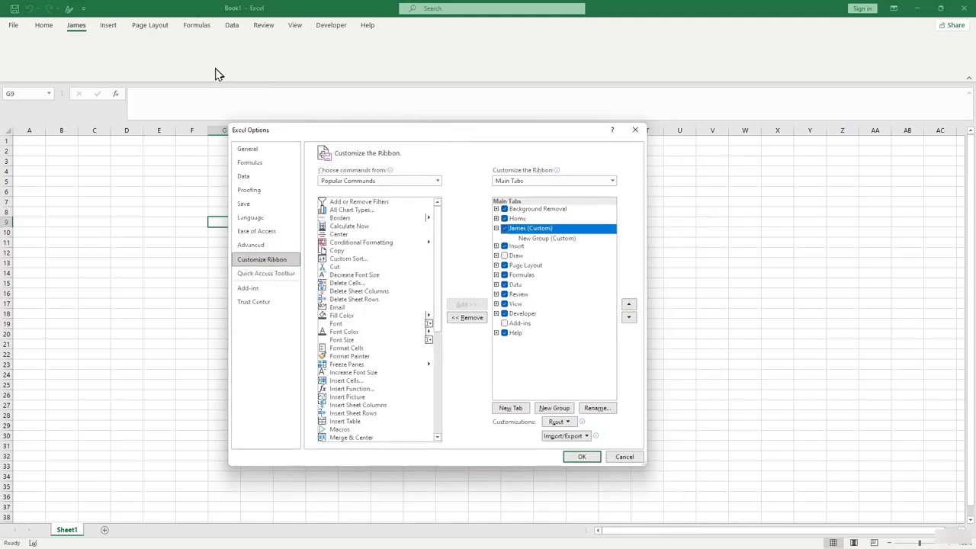
{"action": "scroll", "coordinate": [441, 294], "scroll_direction": "down", "scroll_amount": 4}
{"action": "scroll", "coordinate": [441, 293], "scroll_direction": "down", "scroll_amount": 2}
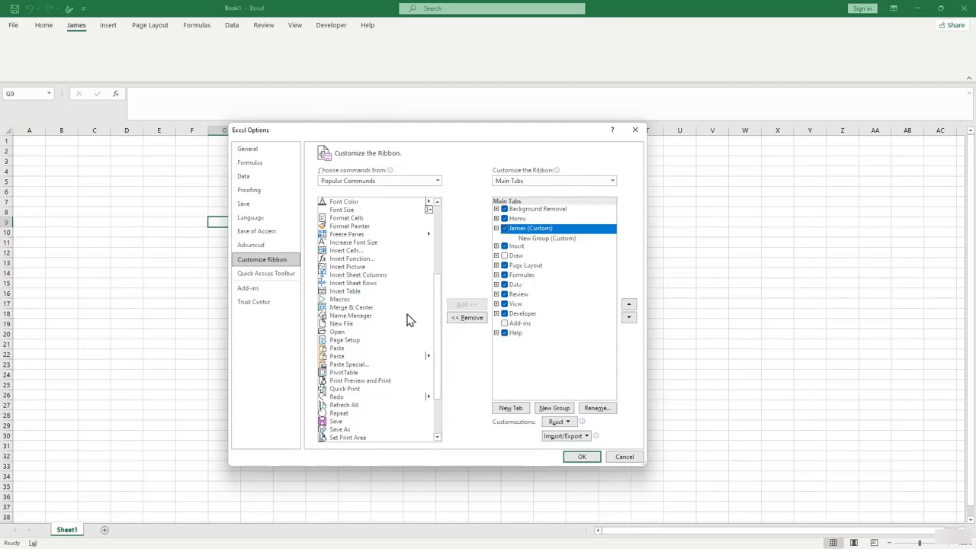
{"action": "left_click", "coordinate": [340, 333]}
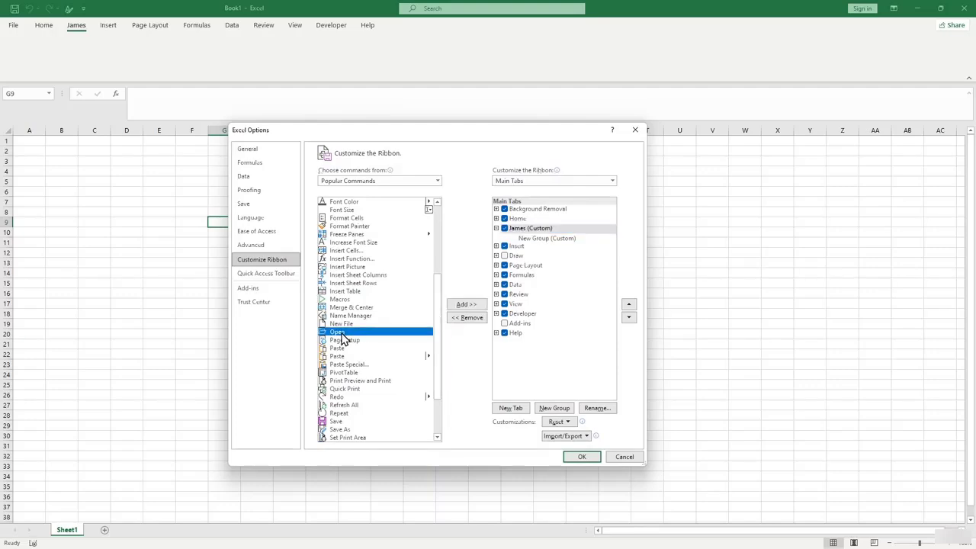
{"action": "left_click", "coordinate": [471, 305]}
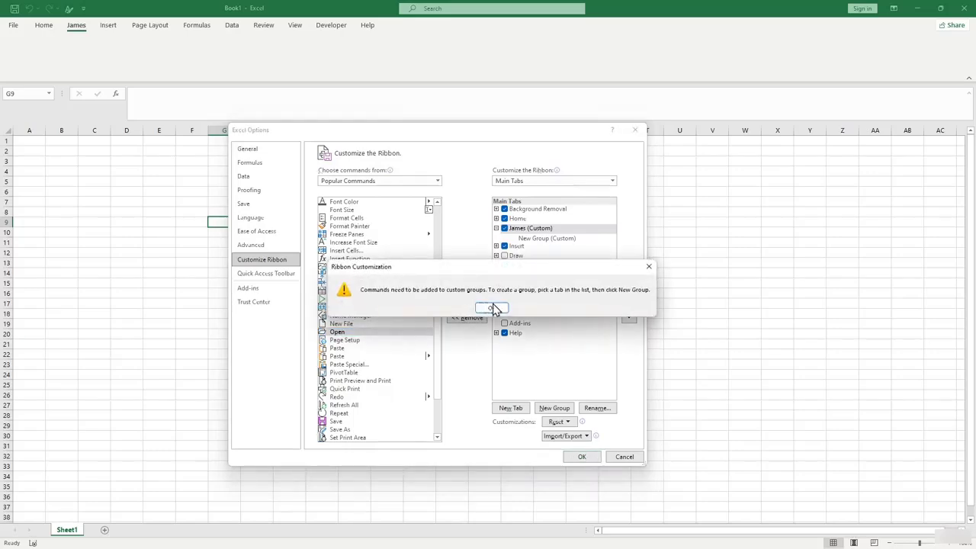
{"action": "left_click", "coordinate": [491, 310]}
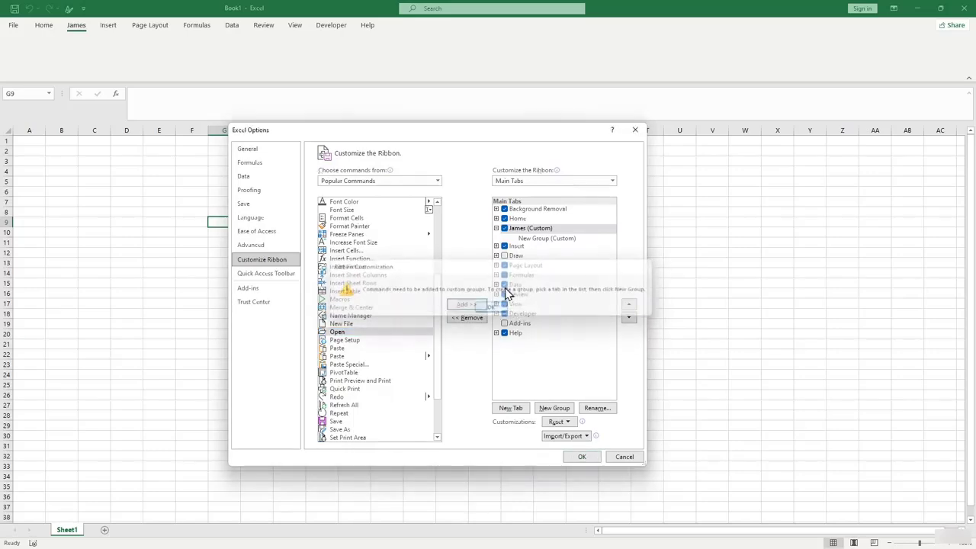
{"action": "left_click", "coordinate": [526, 239]}
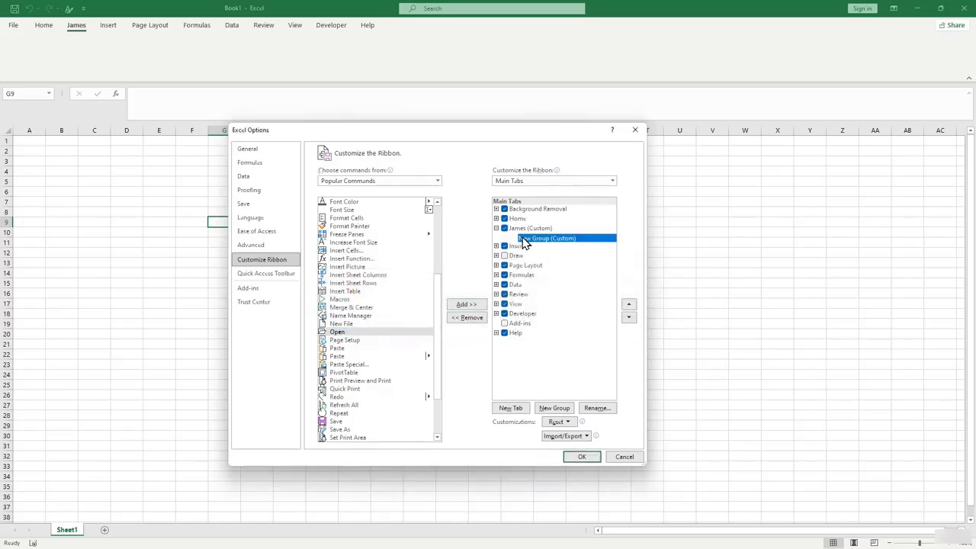
Put the Open command into New Group (Custom) and expand the Choose commands from list.
{"action": "left_click", "coordinate": [466, 305]}
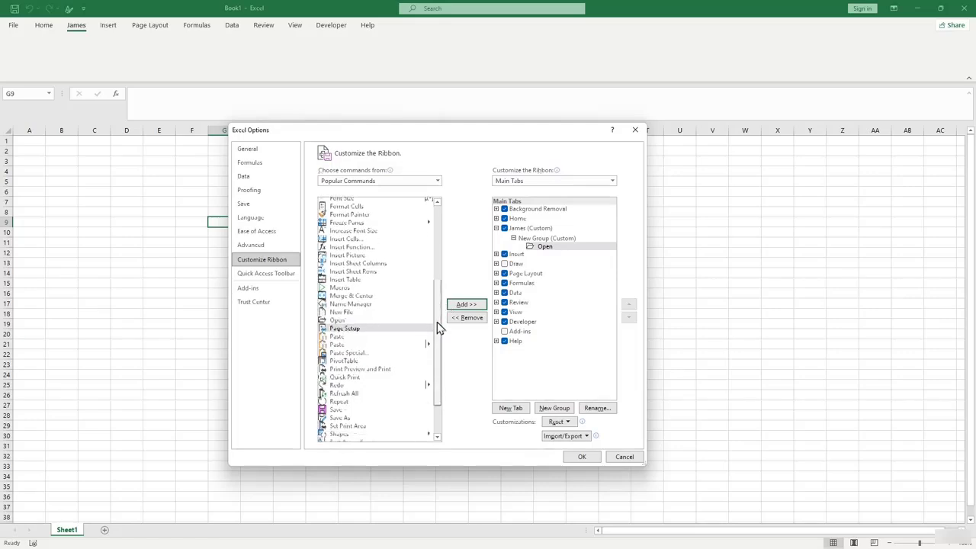
{"action": "left_click_drag", "start_coordinate": [437, 327], "coordinate": [436, 356]}
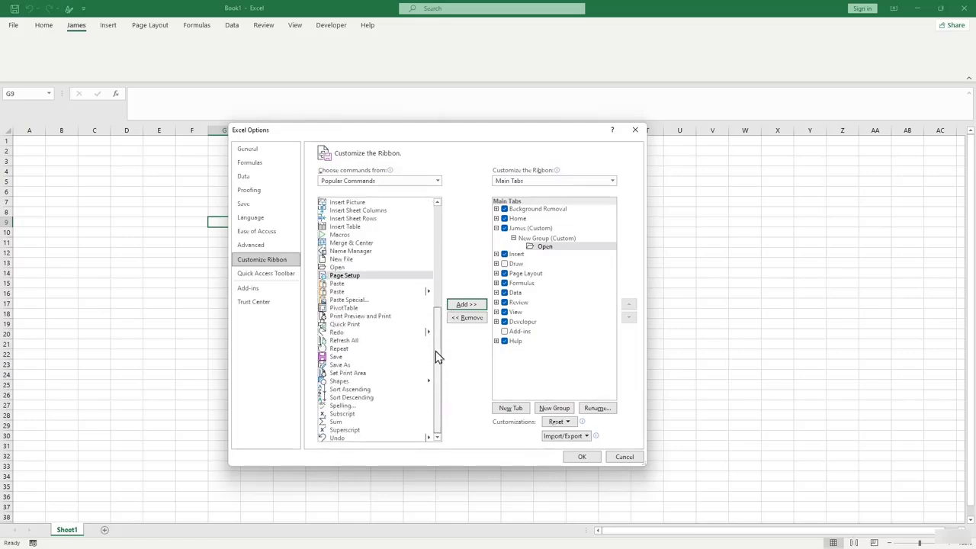
{"action": "left_click", "coordinate": [369, 183]}
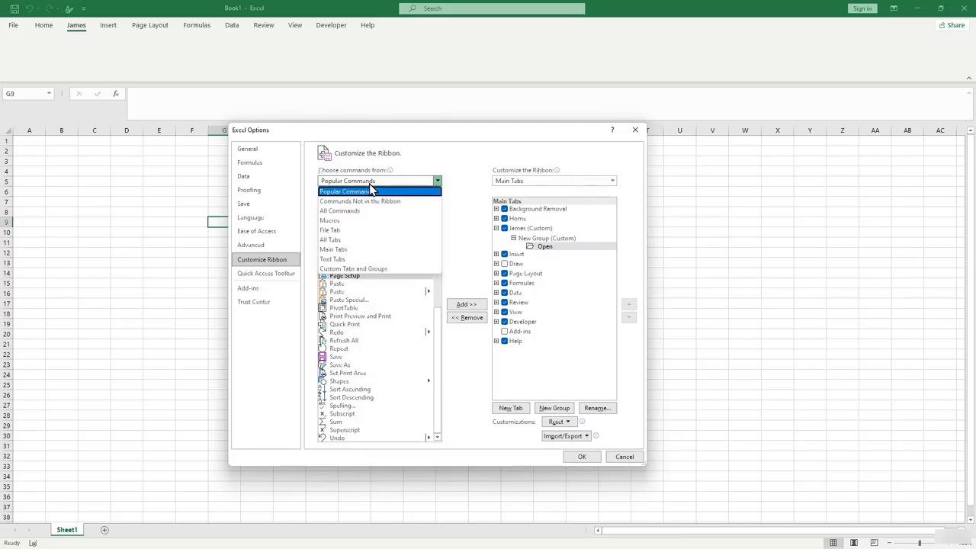
Switch to All Commands and add AutoFilter and AutoSum to the new custom group.
{"action": "left_click", "coordinate": [356, 213]}
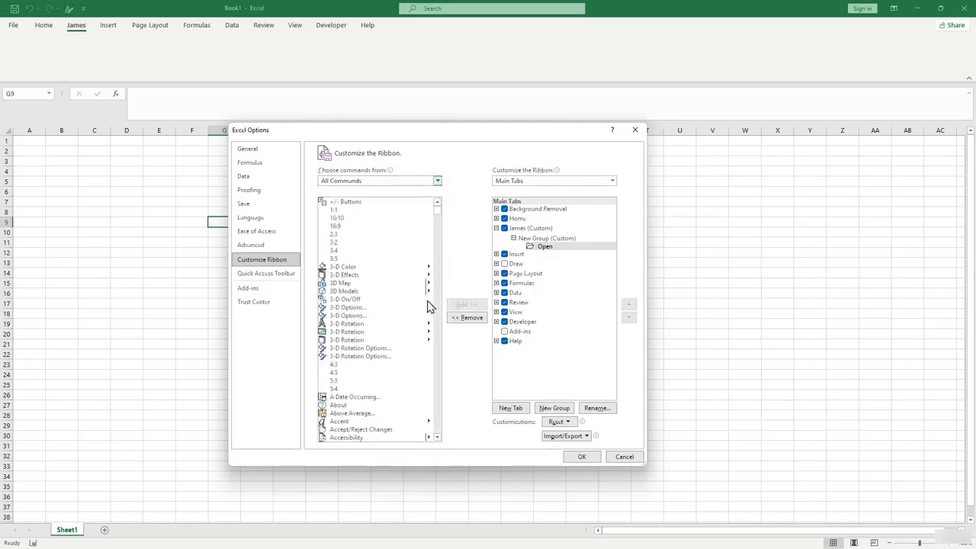
{"action": "scroll", "coordinate": [379, 283], "scroll_direction": "down", "scroll_amount": 8}
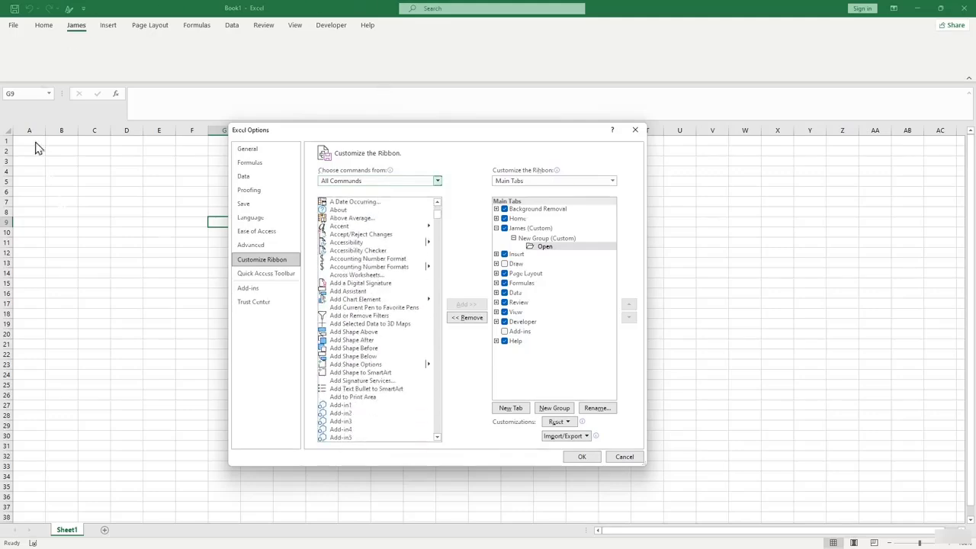
{"action": "scroll", "coordinate": [381, 305], "scroll_direction": "down", "scroll_amount": 1}
{"action": "scroll", "coordinate": [381, 364], "scroll_direction": "down", "scroll_amount": 9}
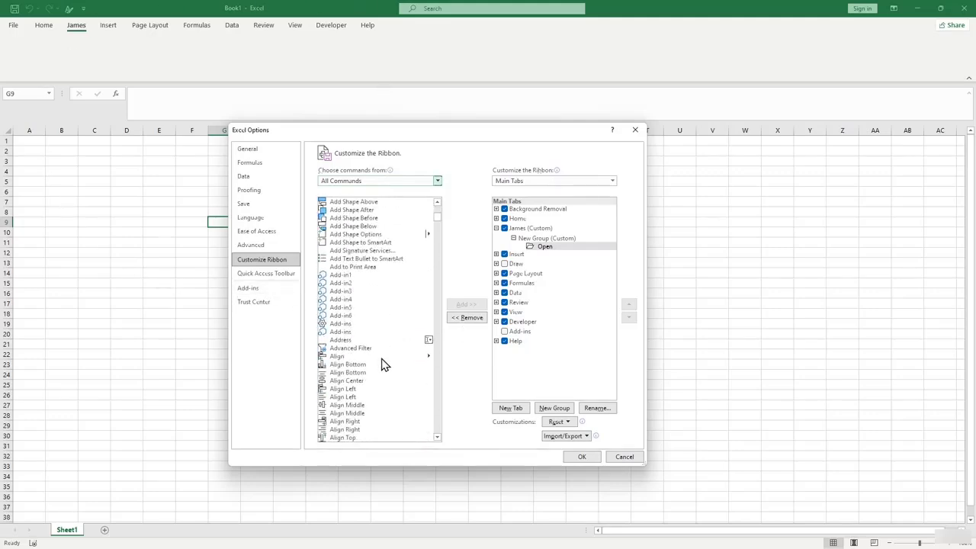
{"action": "scroll", "coordinate": [383, 364], "scroll_direction": "down", "scroll_amount": 8}
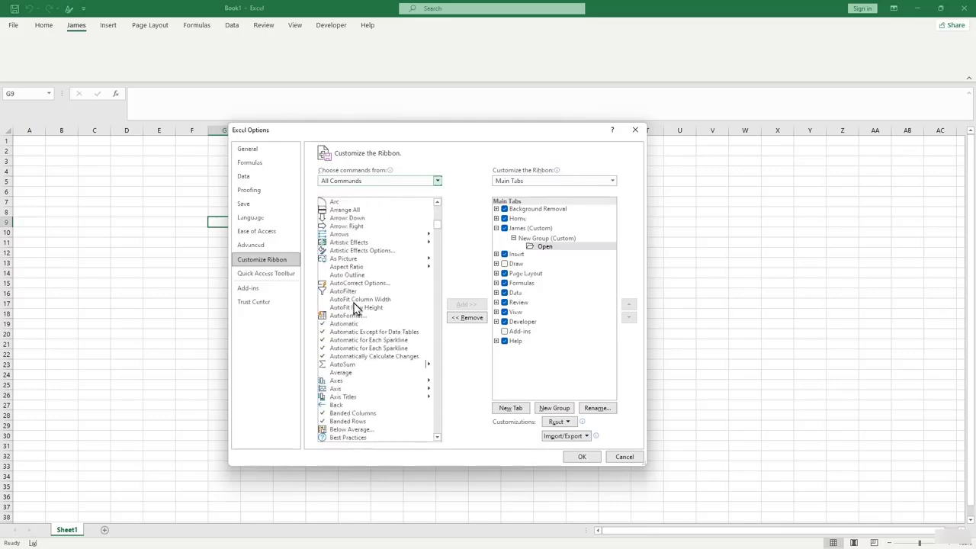
{"action": "left_click", "coordinate": [345, 293]}
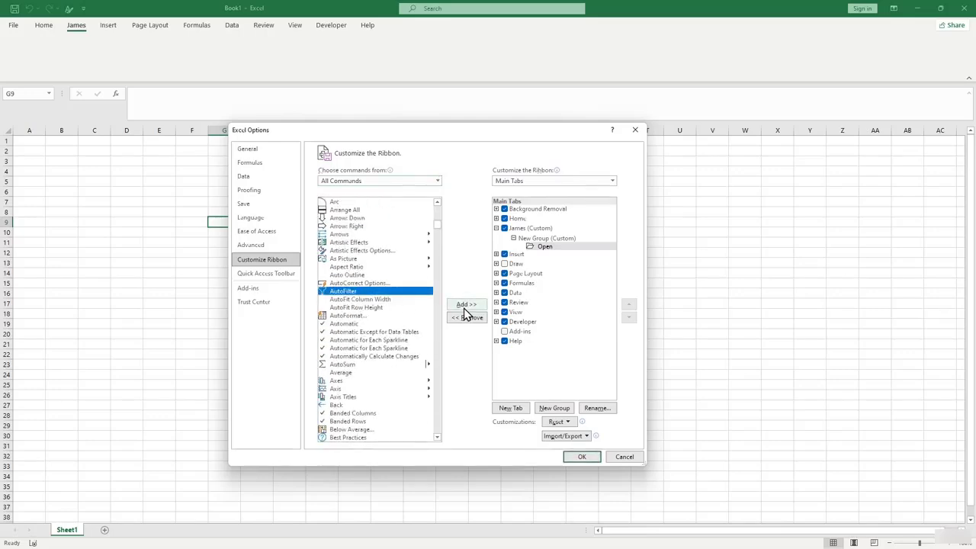
{"action": "left_click", "coordinate": [466, 305]}
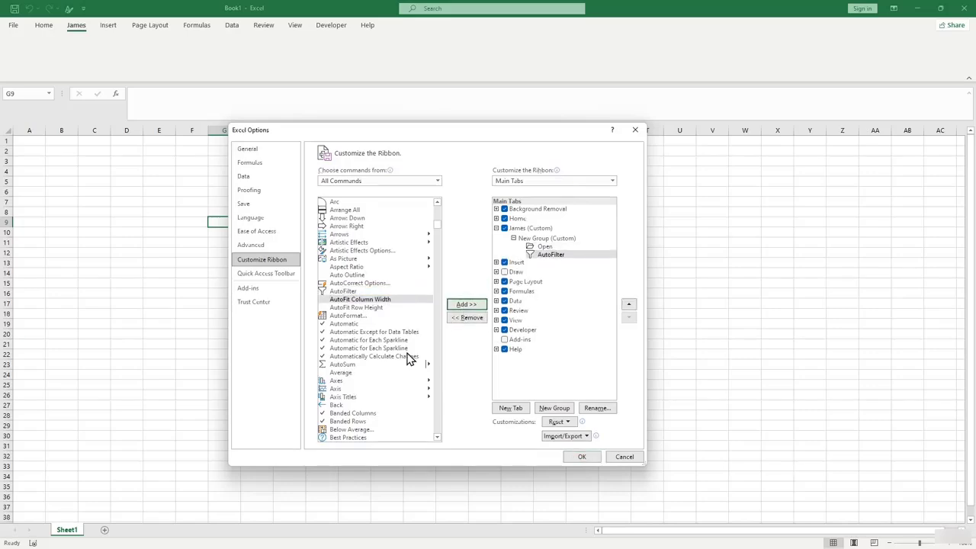
{"action": "scroll", "coordinate": [408, 360], "scroll_direction": "down", "scroll_amount": 2}
{"action": "left_click", "coordinate": [343, 316]}
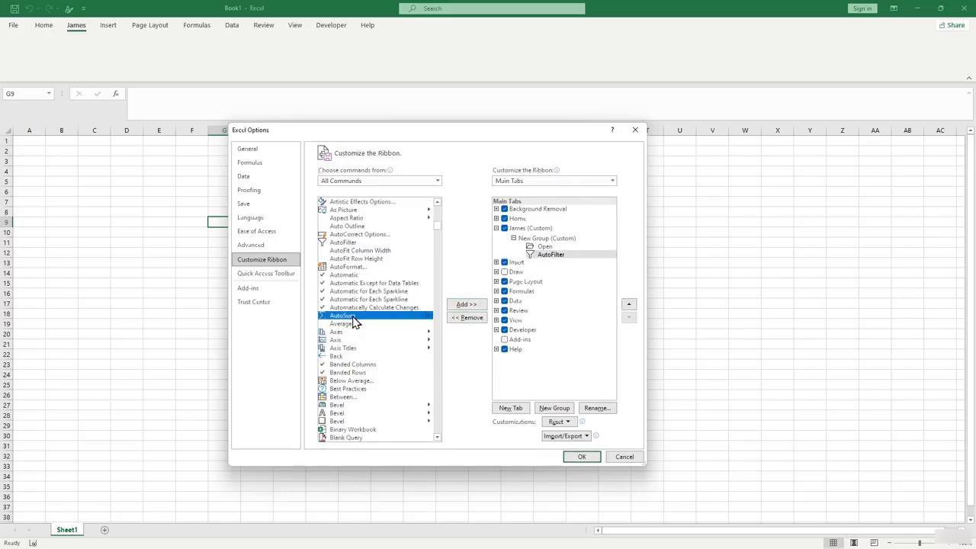
{"action": "left_click", "coordinate": [466, 305]}
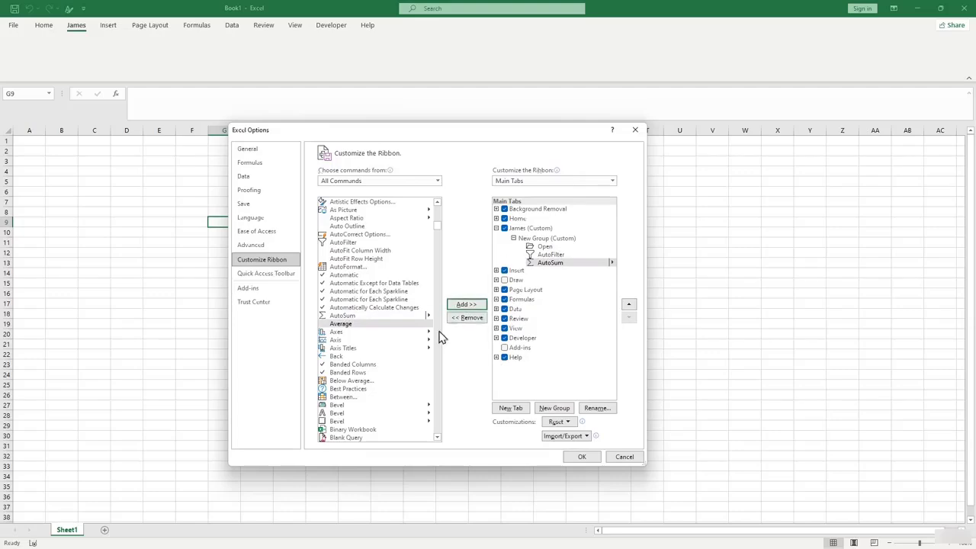
Add Copy to the new custom group and apply the ribbon changes with OK.
{"action": "scroll", "coordinate": [394, 381], "scroll_direction": "down", "scroll_amount": 5}
{"action": "scroll", "coordinate": [394, 376], "scroll_direction": "down", "scroll_amount": 20}
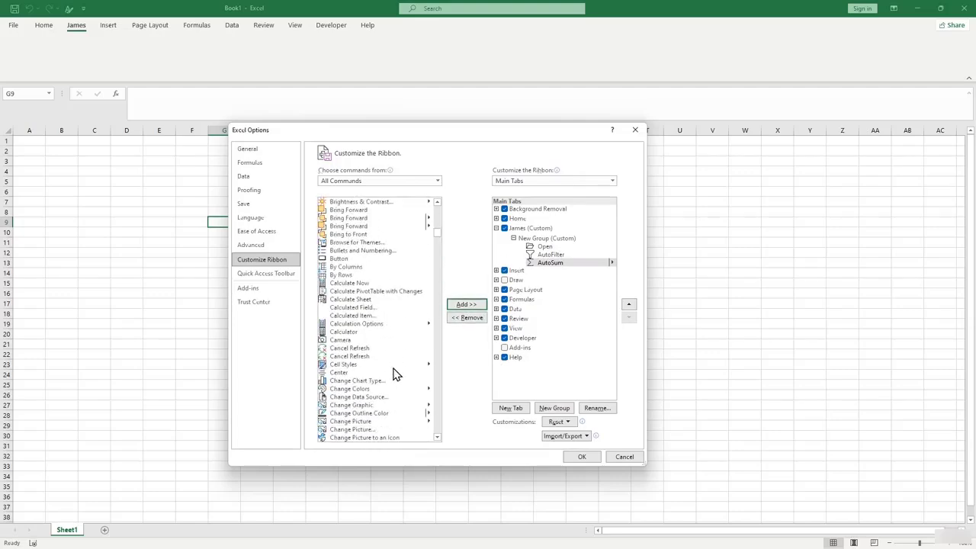
{"action": "scroll", "coordinate": [394, 374], "scroll_direction": "down", "scroll_amount": 7}
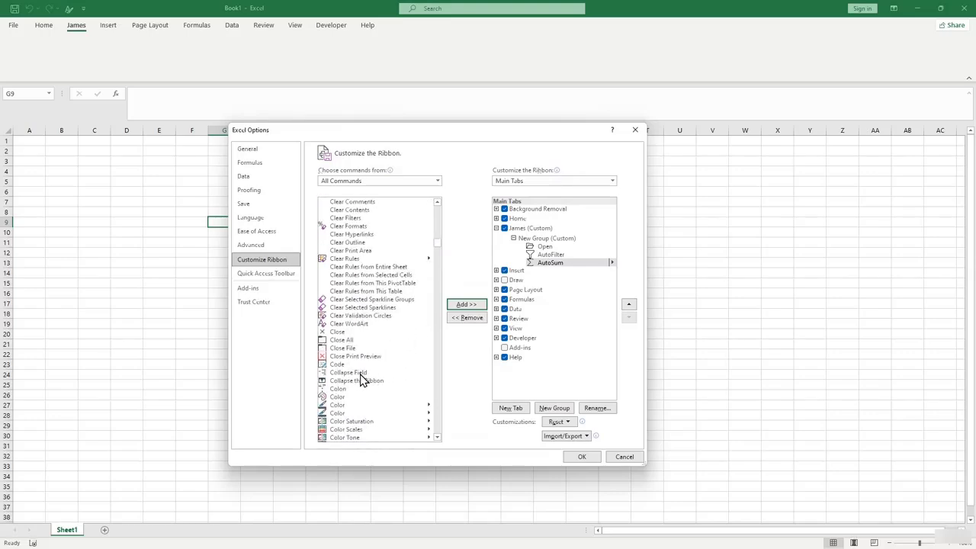
{"action": "scroll", "coordinate": [344, 362], "scroll_direction": "down", "scroll_amount": 9}
{"action": "scroll", "coordinate": [344, 352], "scroll_direction": "down", "scroll_amount": 5}
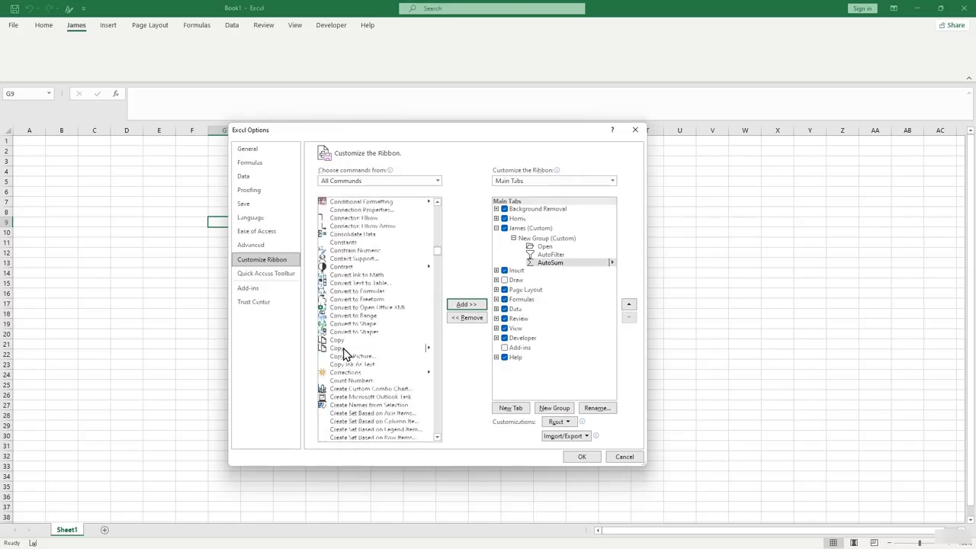
{"action": "left_click", "coordinate": [339, 311]}
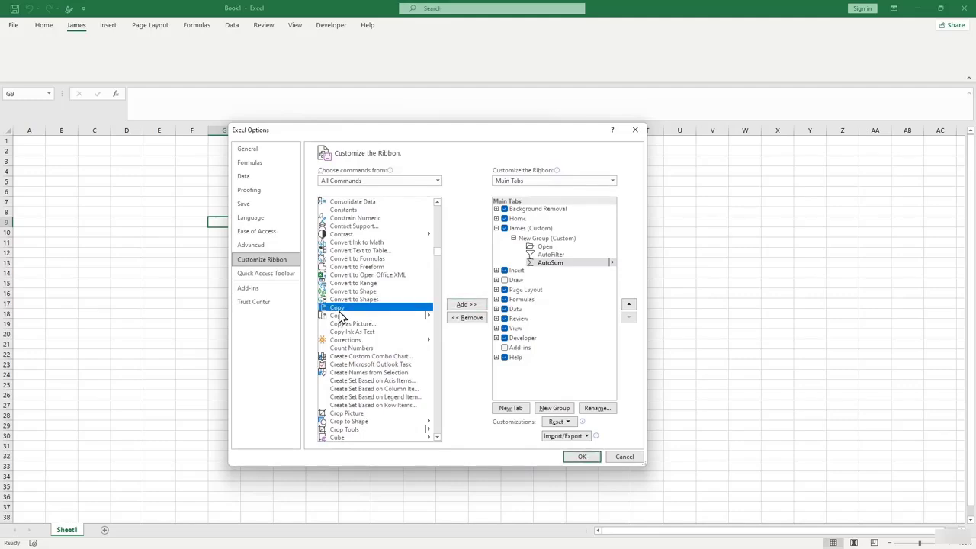
{"action": "left_click", "coordinate": [466, 305]}
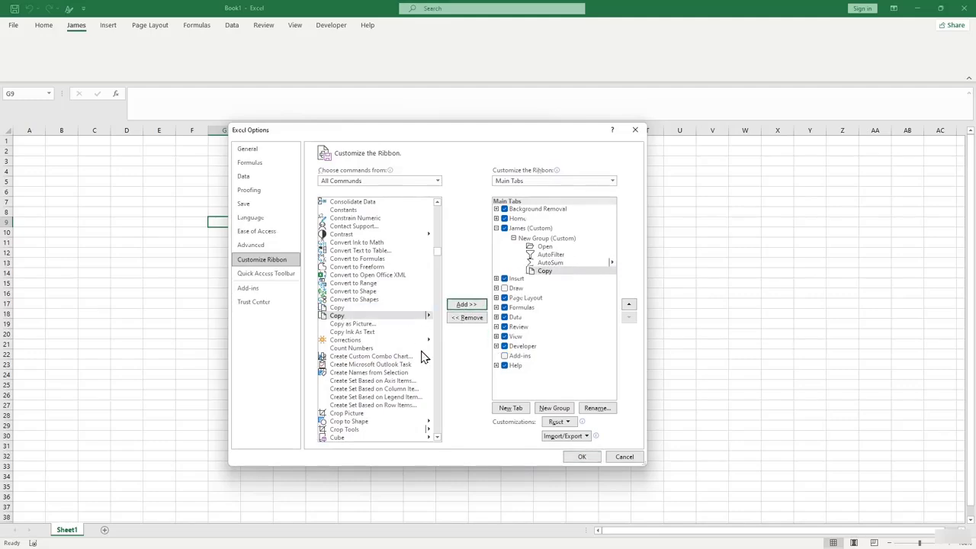
{"action": "left_click", "coordinate": [437, 395]}
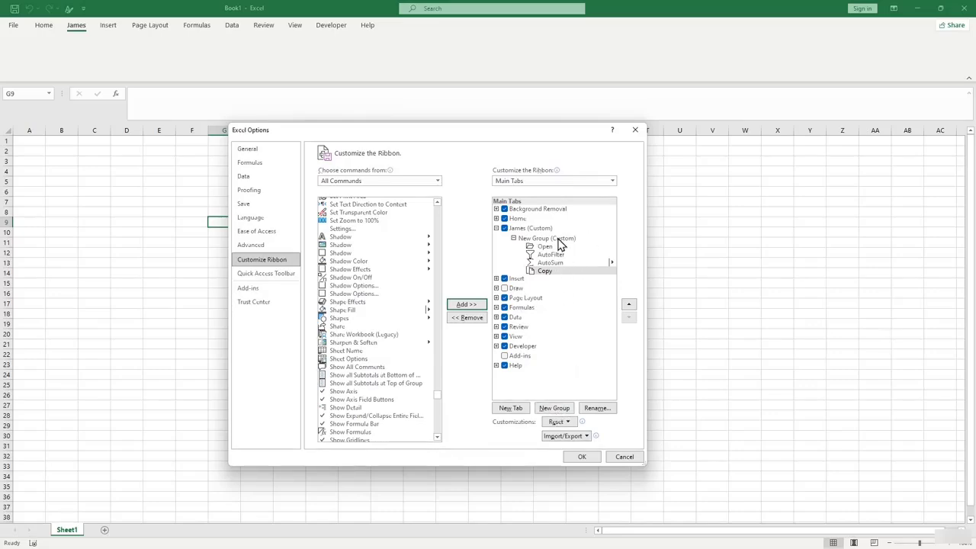
{"action": "left_click", "coordinate": [583, 458]}
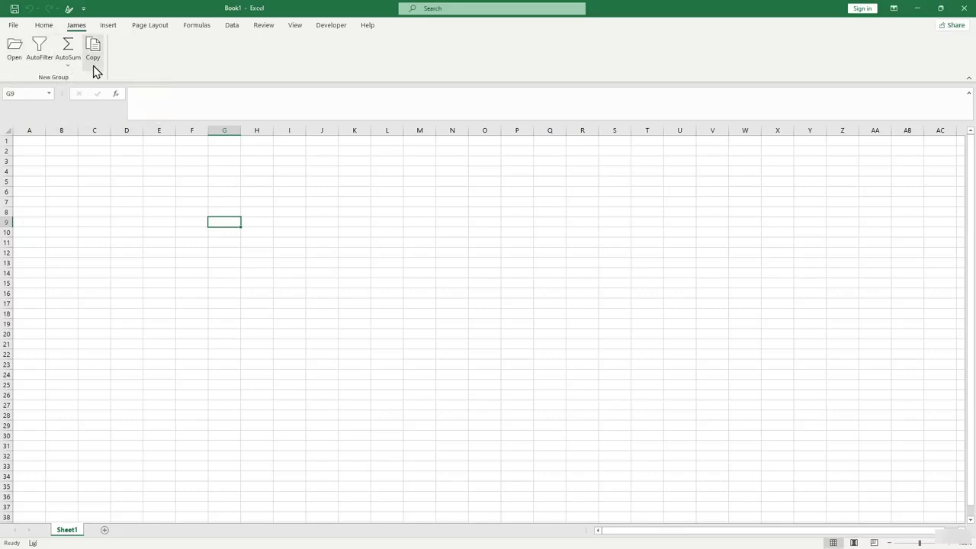
{"action": "left_click", "coordinate": [13, 25]}
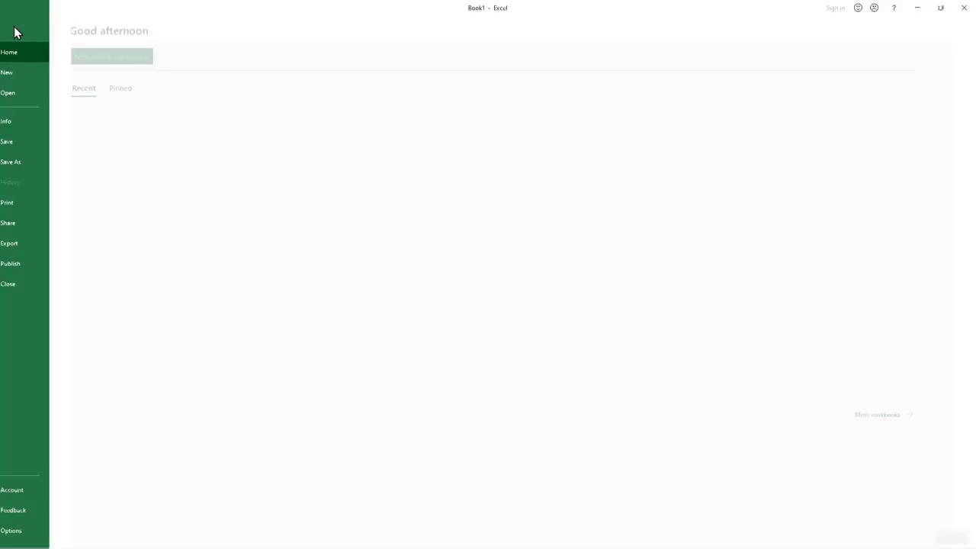
{"action": "left_click", "coordinate": [57, 533]}
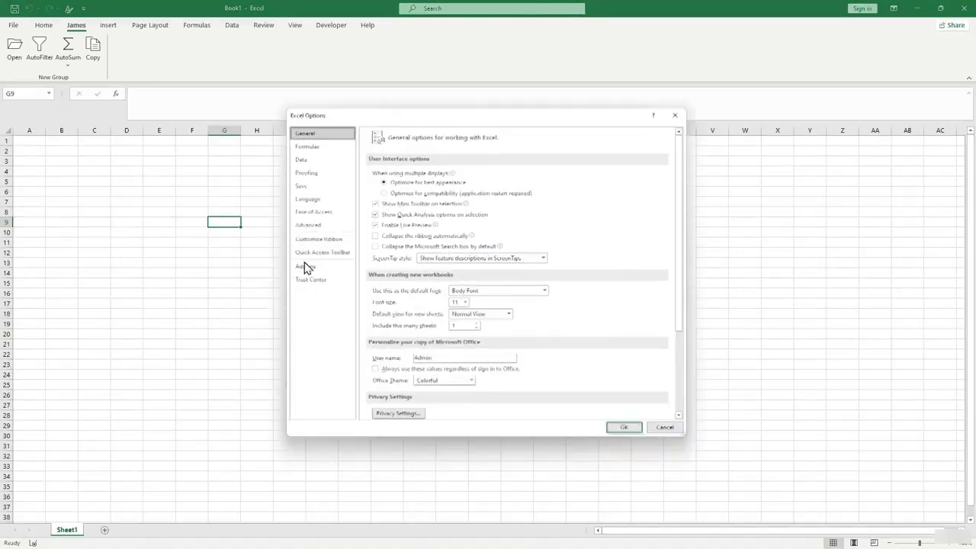
{"action": "left_click", "coordinate": [331, 241]}
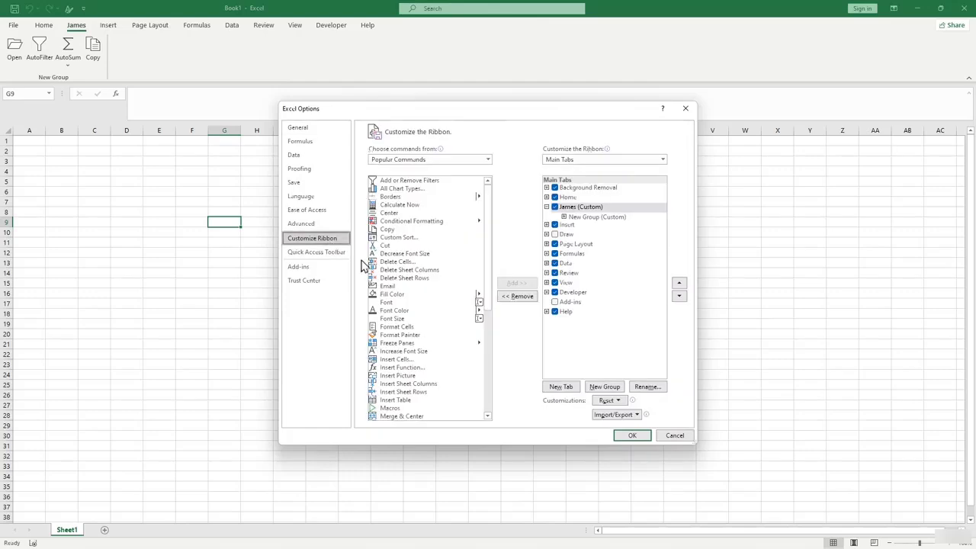
{"action": "left_click", "coordinate": [570, 212]}
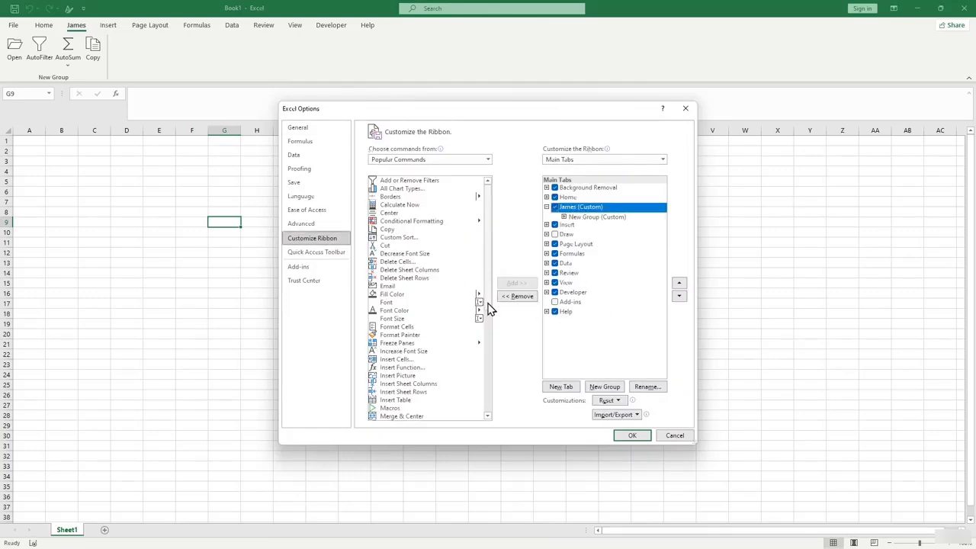
{"action": "scroll", "coordinate": [449, 305], "scroll_direction": "down", "scroll_amount": 2}
{"action": "scroll", "coordinate": [427, 304], "scroll_direction": "down", "scroll_amount": 1}
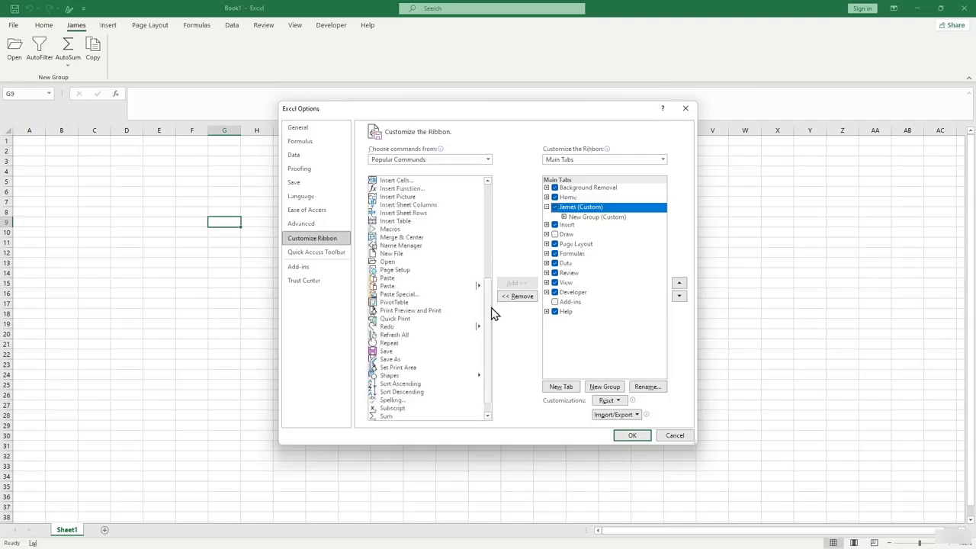
{"action": "scroll", "coordinate": [491, 301], "scroll_direction": "down", "scroll_amount": 3}
{"action": "scroll", "coordinate": [401, 259], "scroll_direction": "up", "scroll_amount": 2}
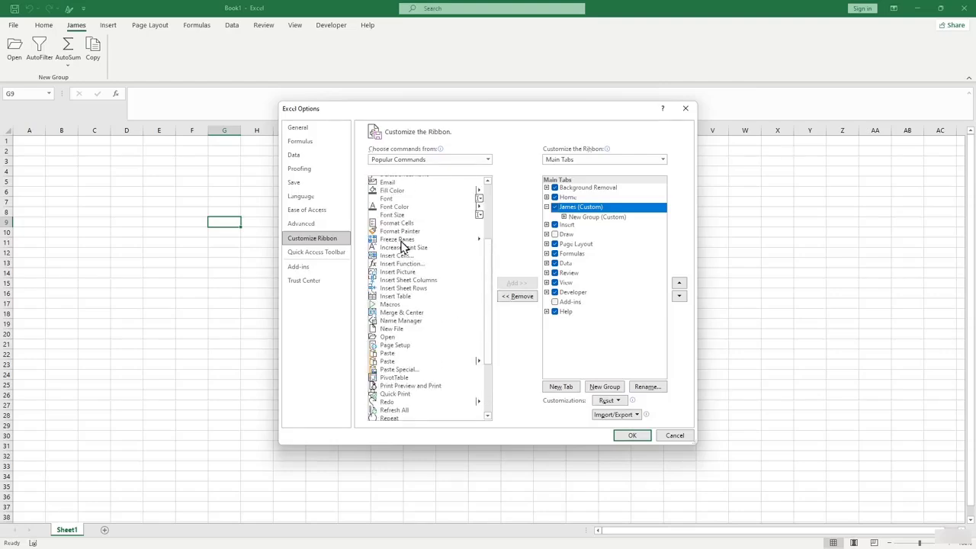
Add Format Painter to the James tab's New Group after dismissing the custom-group warning.
{"action": "left_click", "coordinate": [402, 231]}
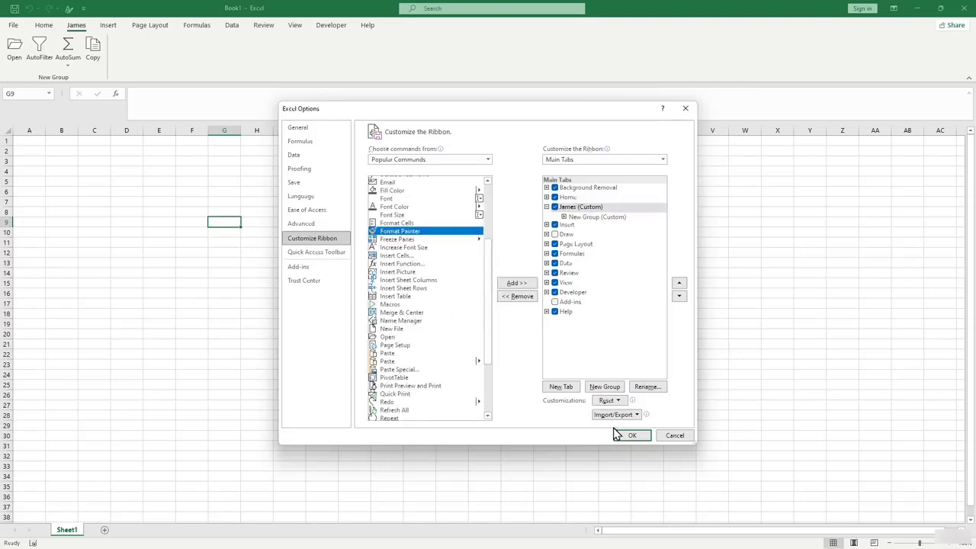
{"action": "left_click", "coordinate": [514, 283]}
{"action": "left_click", "coordinate": [501, 308]}
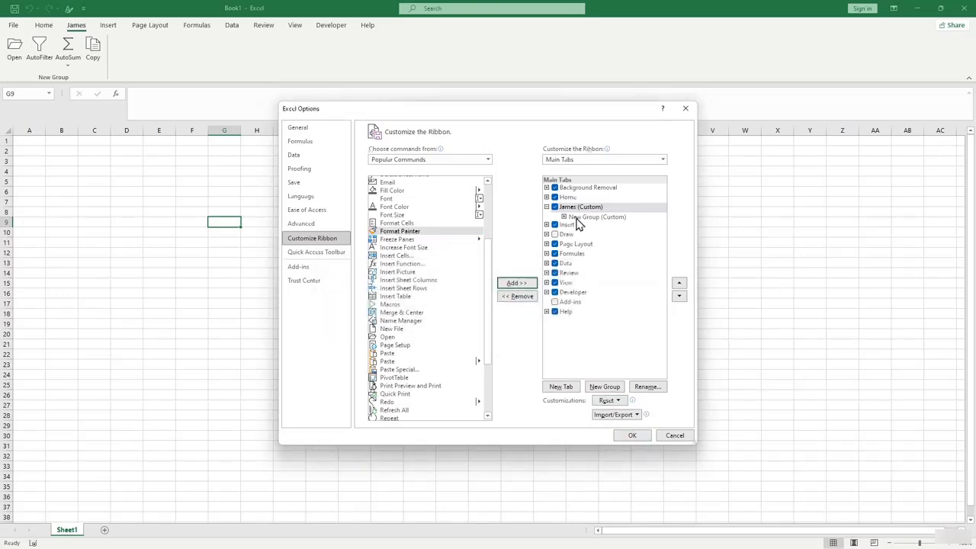
{"action": "left_click", "coordinate": [581, 218]}
{"action": "left_click", "coordinate": [520, 283]}
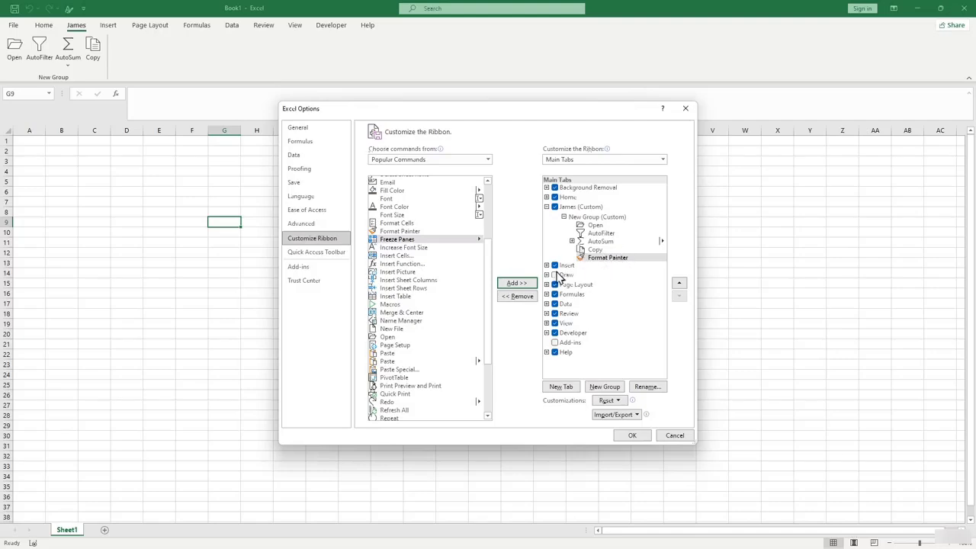
Create a second New Group (Custom) on the James tab.
{"action": "scroll", "coordinate": [419, 246], "scroll_direction": "up", "scroll_amount": 3}
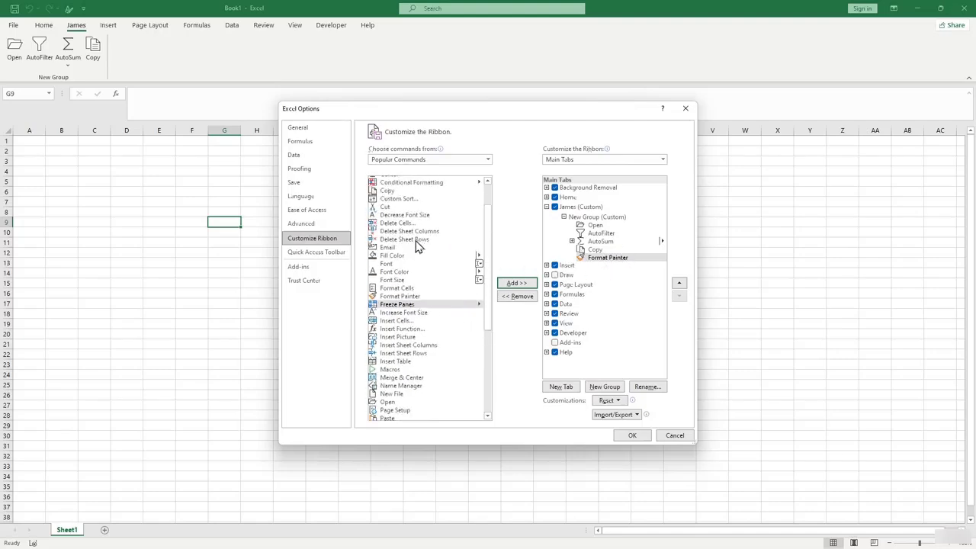
{"action": "scroll", "coordinate": [441, 248], "scroll_direction": "down", "scroll_amount": 1}
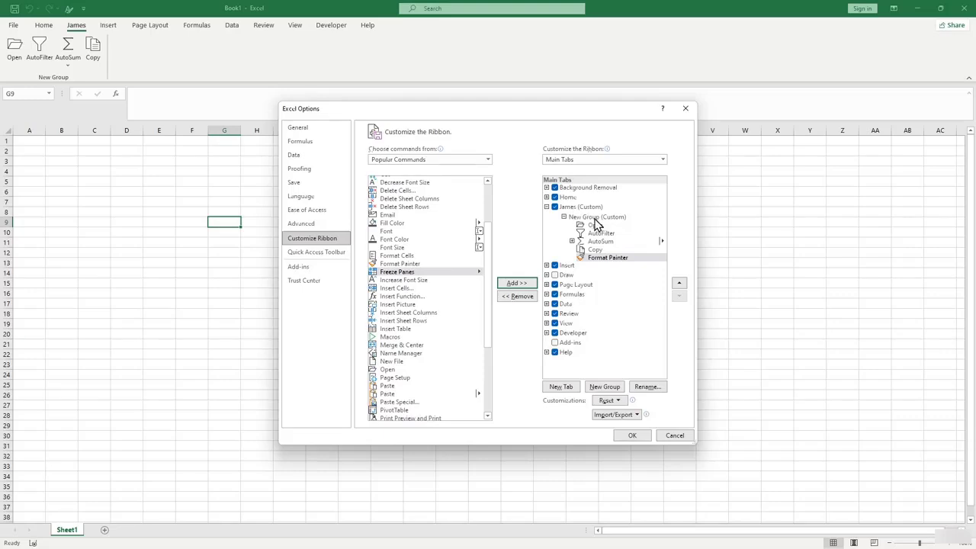
{"action": "left_click", "coordinate": [613, 284]}
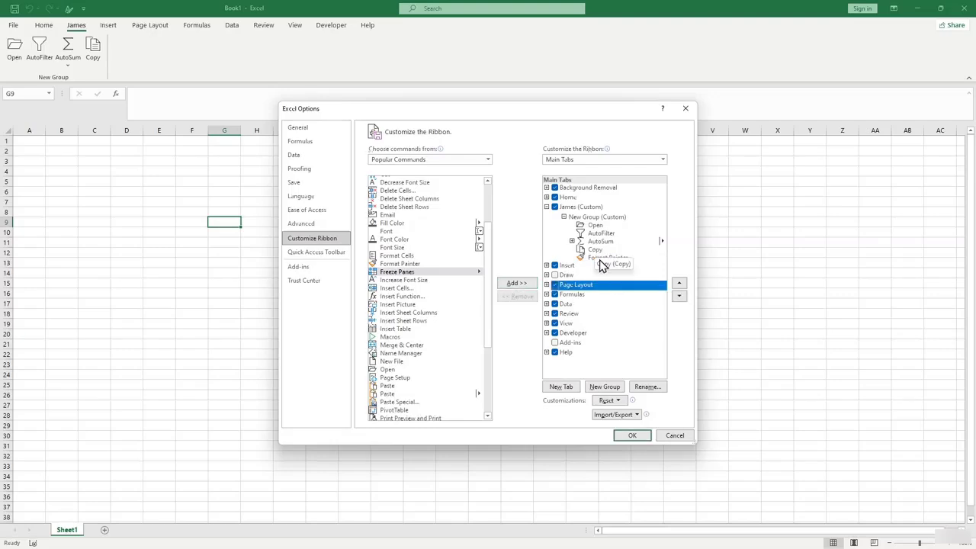
{"action": "left_click", "coordinate": [594, 250]}
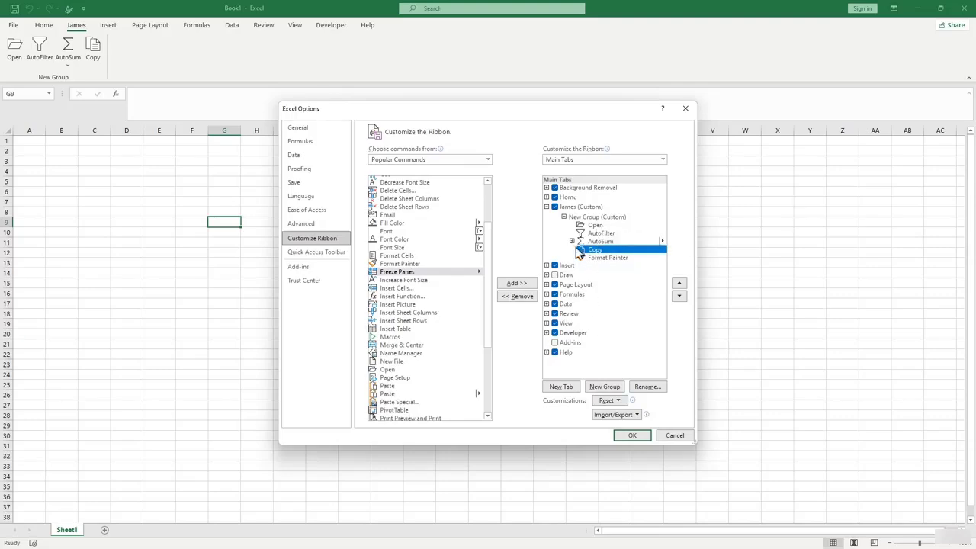
{"action": "left_click", "coordinate": [605, 387]}
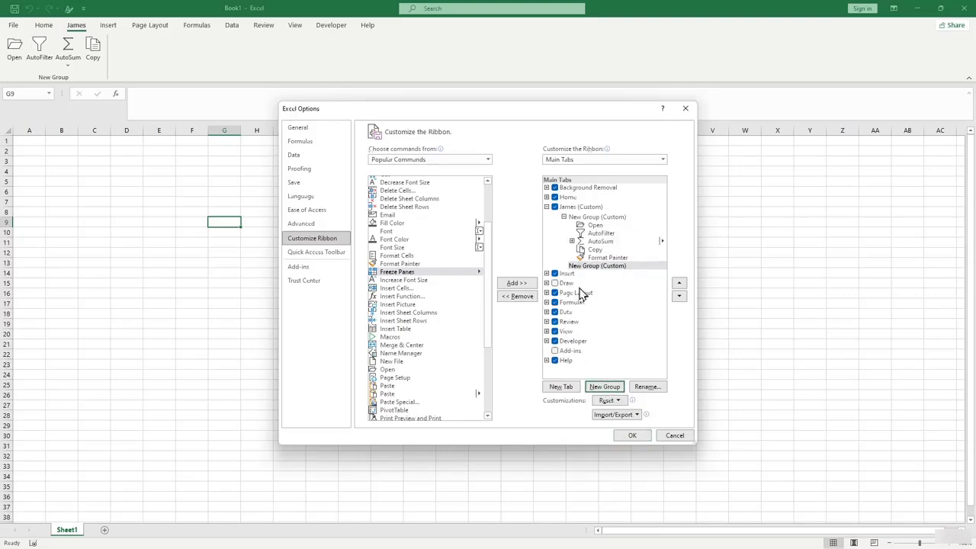
Rename the second group to AAA and give it the red symbol.
{"action": "left_click", "coordinate": [595, 267]}
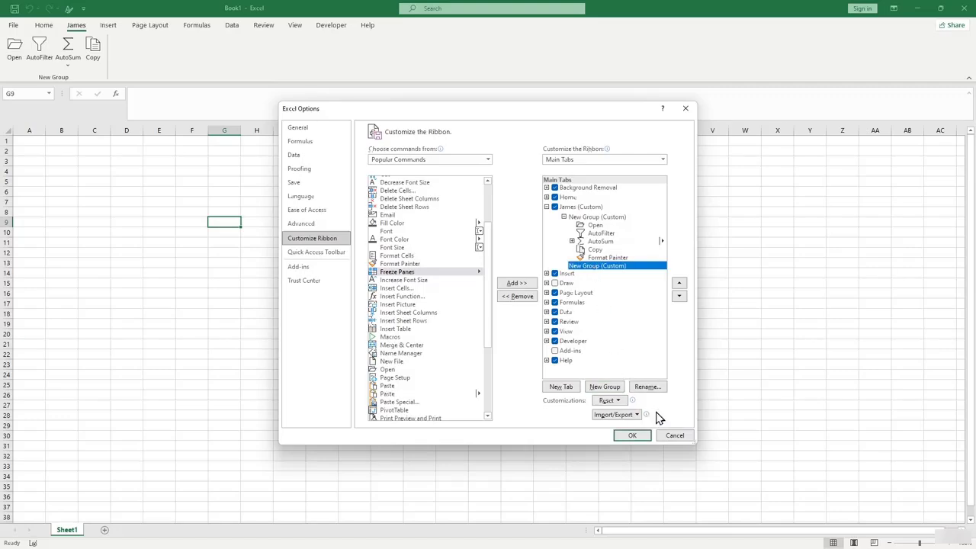
{"action": "left_click", "coordinate": [647, 387]}
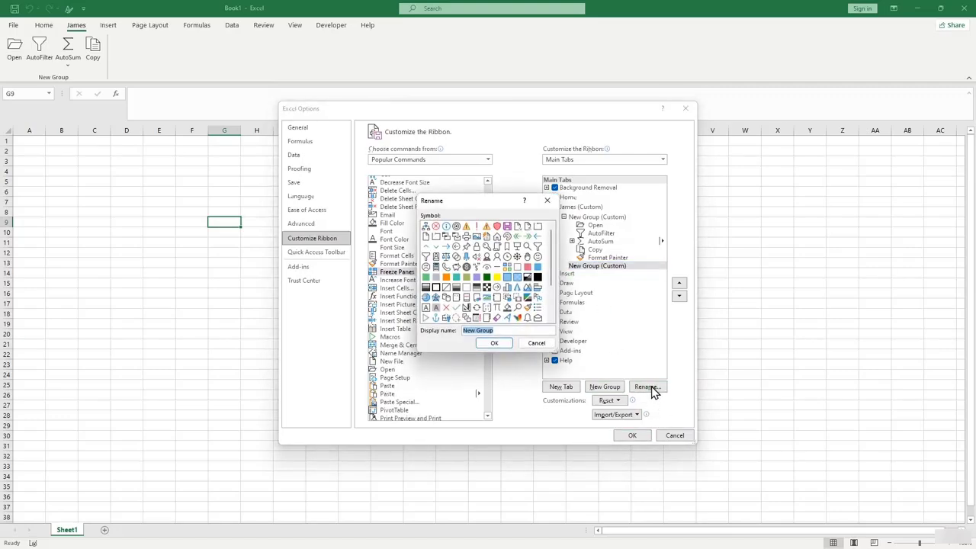
{"action": "mouse_move", "coordinate": [554, 263]}
{"action": "left_mouse_down"}
{"action": "mouse_move", "coordinate": [554, 302]}
{"action": "mouse_move", "coordinate": [551, 273]}
{"action": "left_mouse_up"}
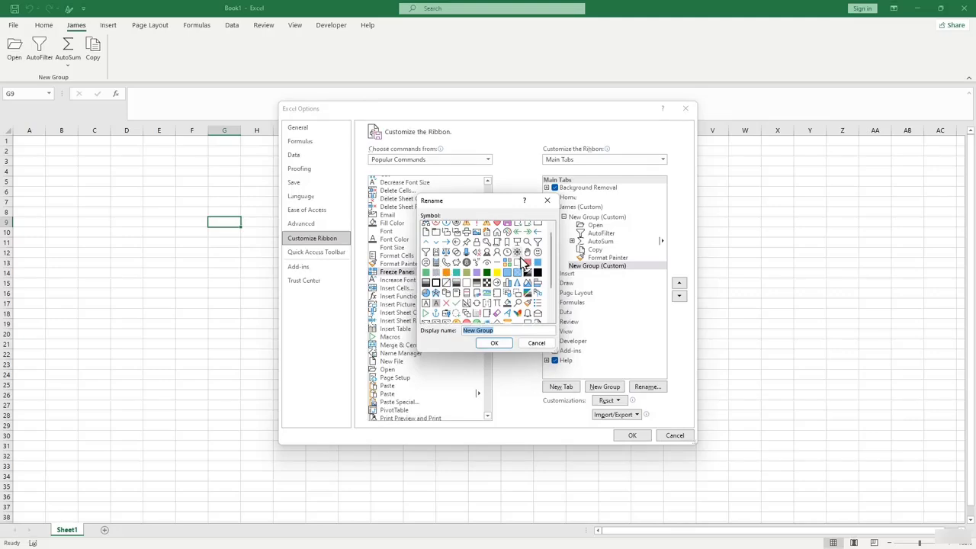
{"action": "scroll", "coordinate": [517, 257], "scroll_direction": "up", "scroll_amount": 1}
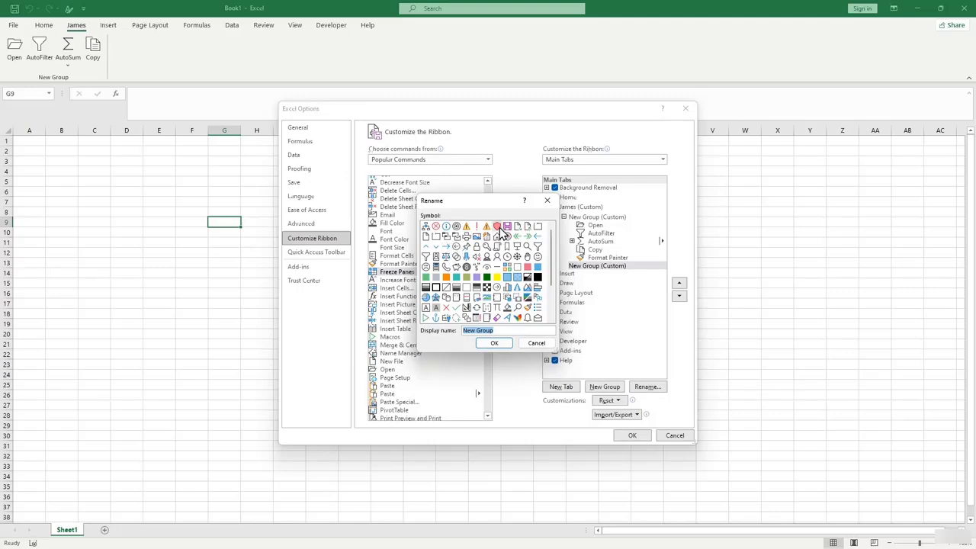
{"action": "left_click", "coordinate": [497, 227]}
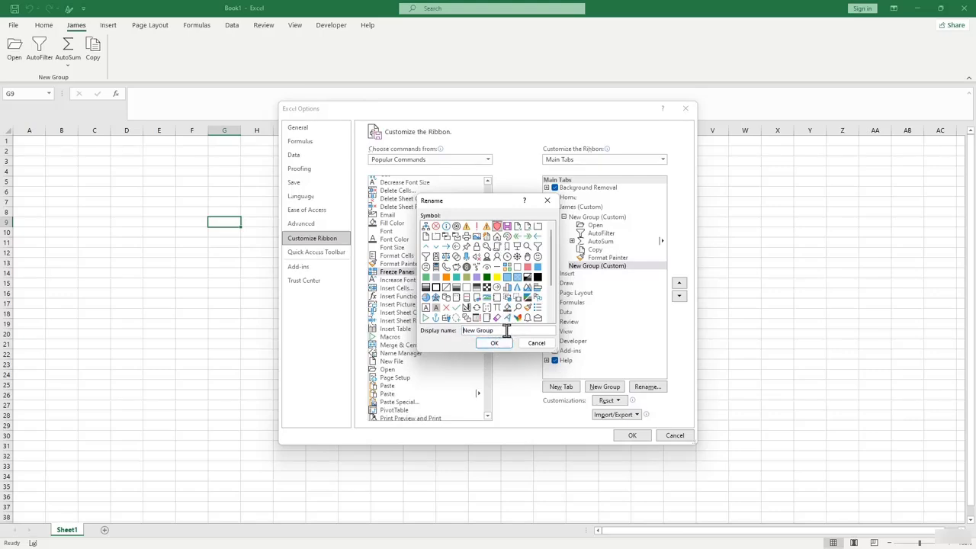
{"action": "left_click_drag", "start_coordinate": [507, 333], "coordinate": [459, 335]}
{"action": "type", "text": "AAA"}
{"action": "left_click", "coordinate": [493, 344]}
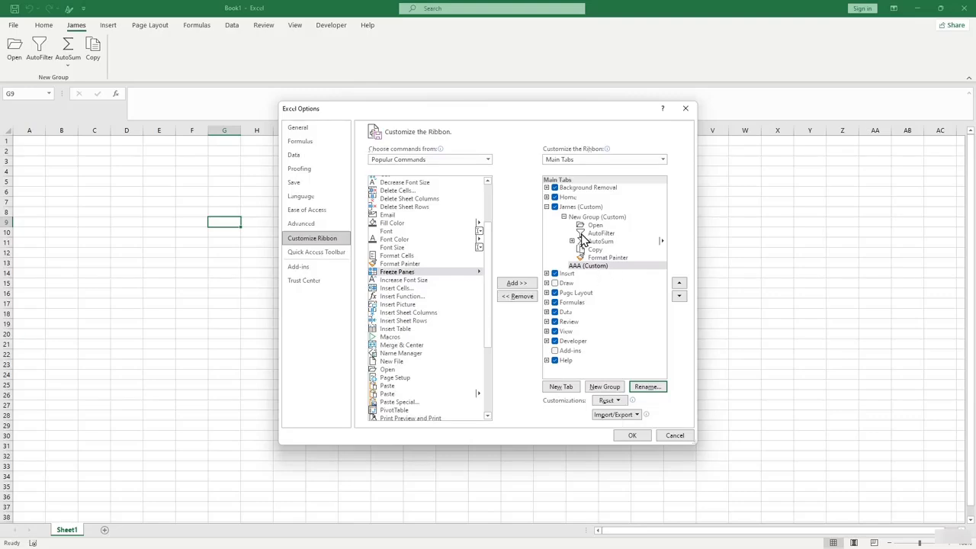
Add Freeze Panes, Open, Page Setup and Sum to group AAA, then apply with OK.
{"action": "left_click", "coordinate": [605, 269]}
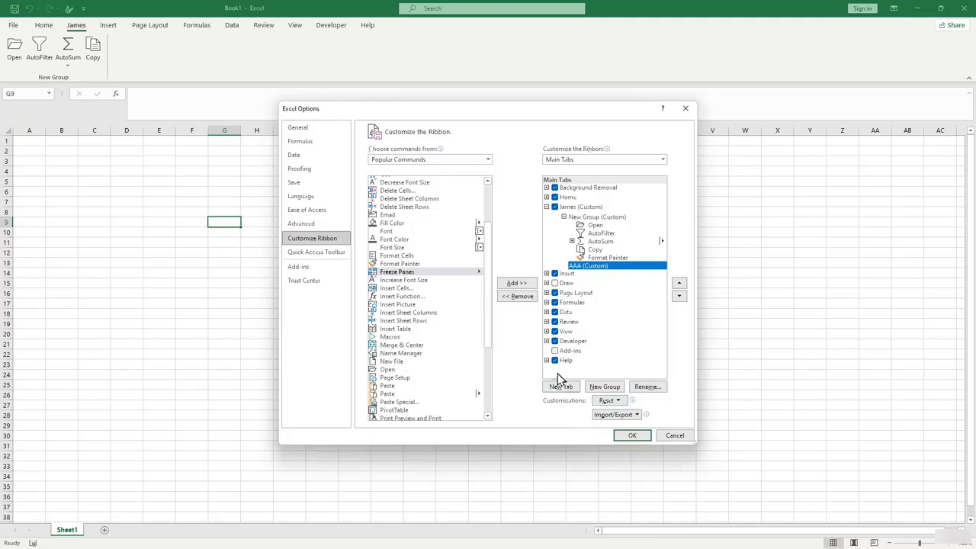
{"action": "scroll", "coordinate": [490, 278], "scroll_direction": "down", "scroll_amount": 5}
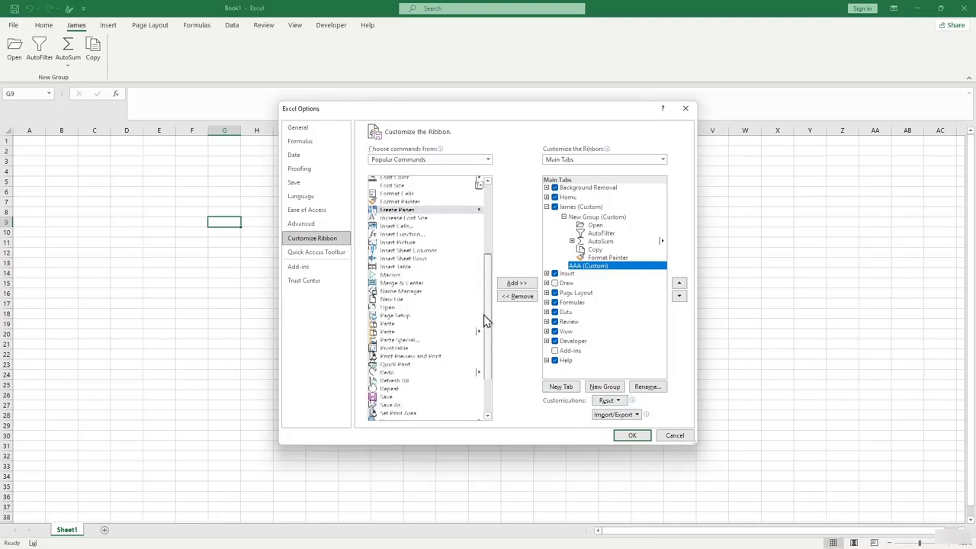
{"action": "scroll", "coordinate": [490, 278], "scroll_direction": "up", "scroll_amount": 5}
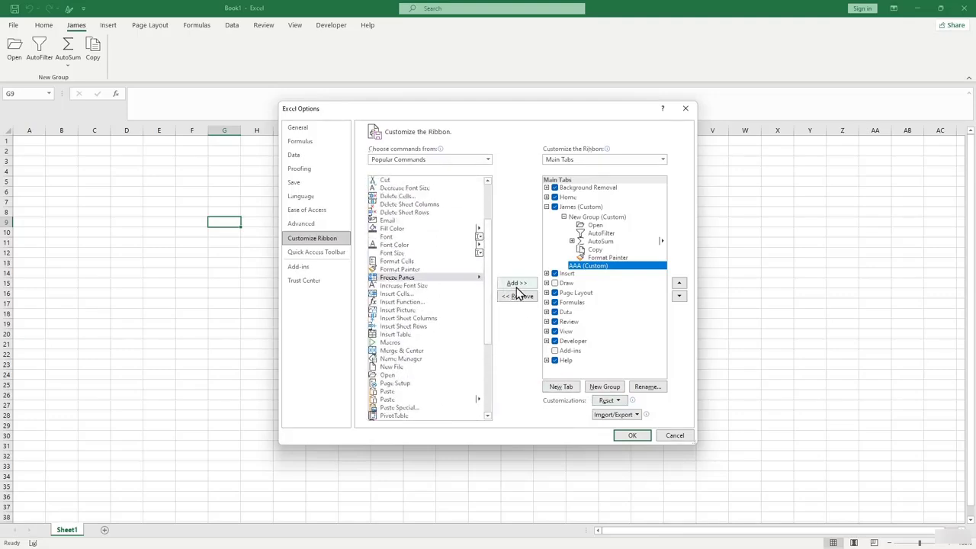
{"action": "left_click", "coordinate": [518, 286]}
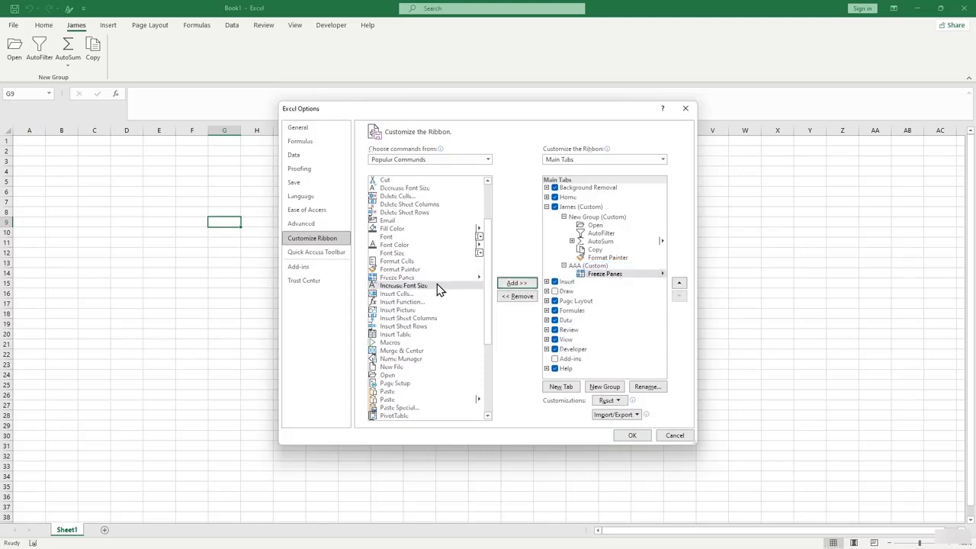
{"action": "left_click_drag", "start_coordinate": [492, 293], "coordinate": [490, 359]}
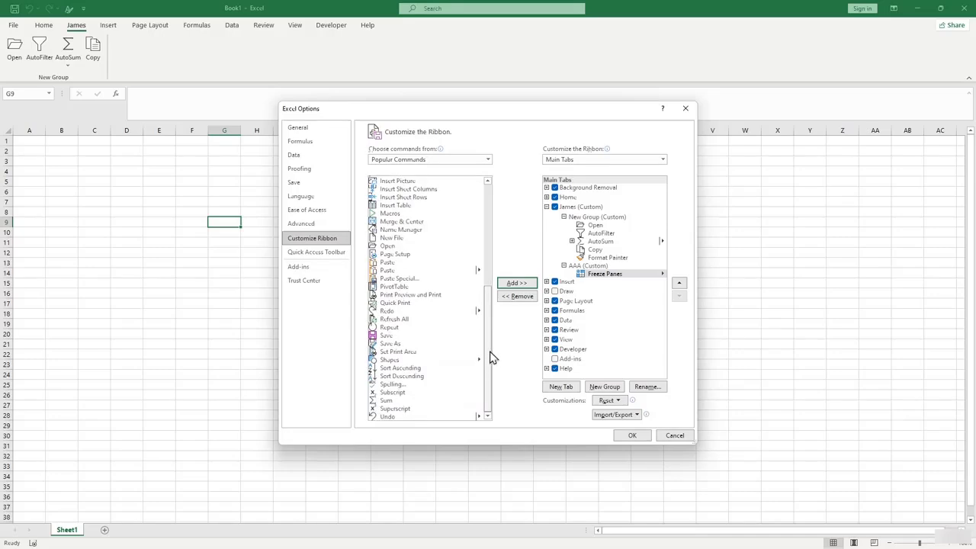
{"action": "left_click", "coordinate": [396, 248]}
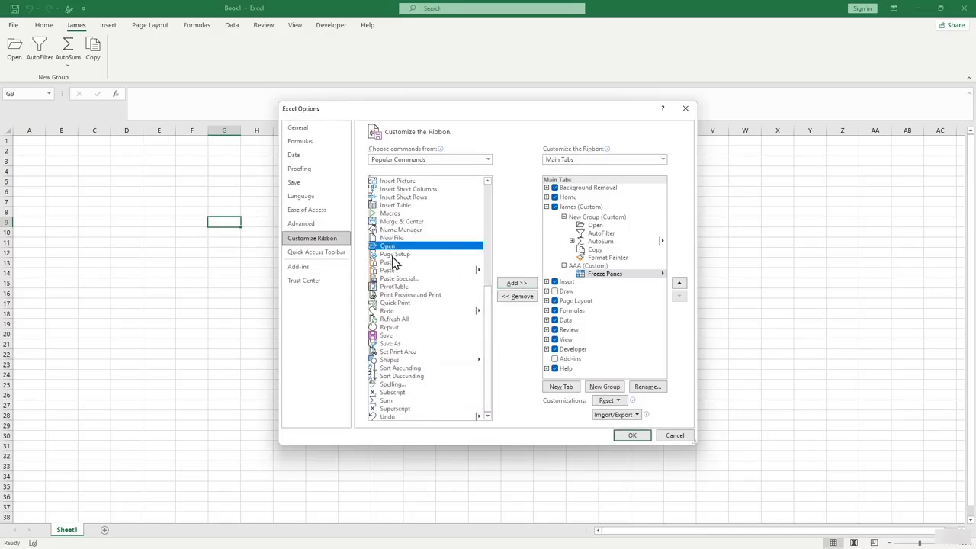
{"action": "left_click", "coordinate": [531, 283]}
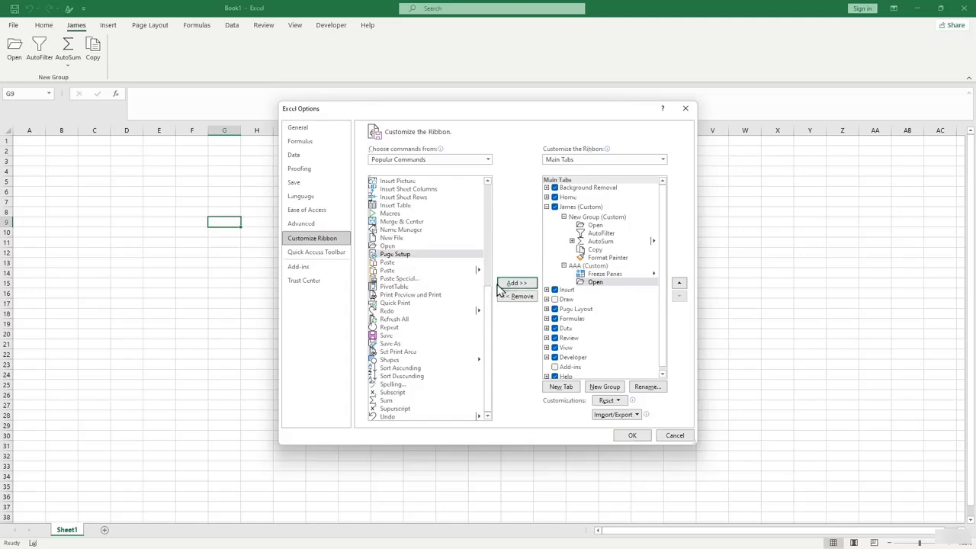
{"action": "left_click", "coordinate": [517, 285]}
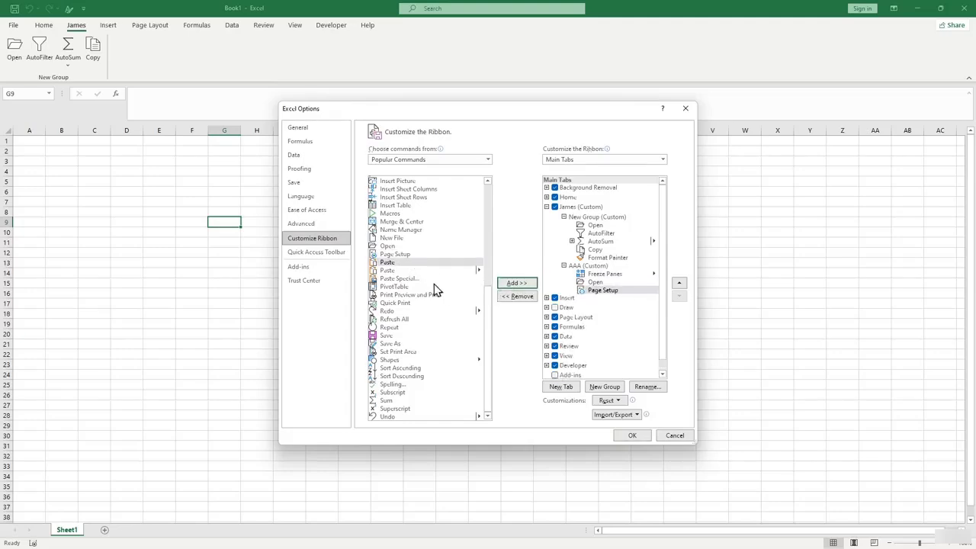
{"action": "left_click", "coordinate": [402, 400]}
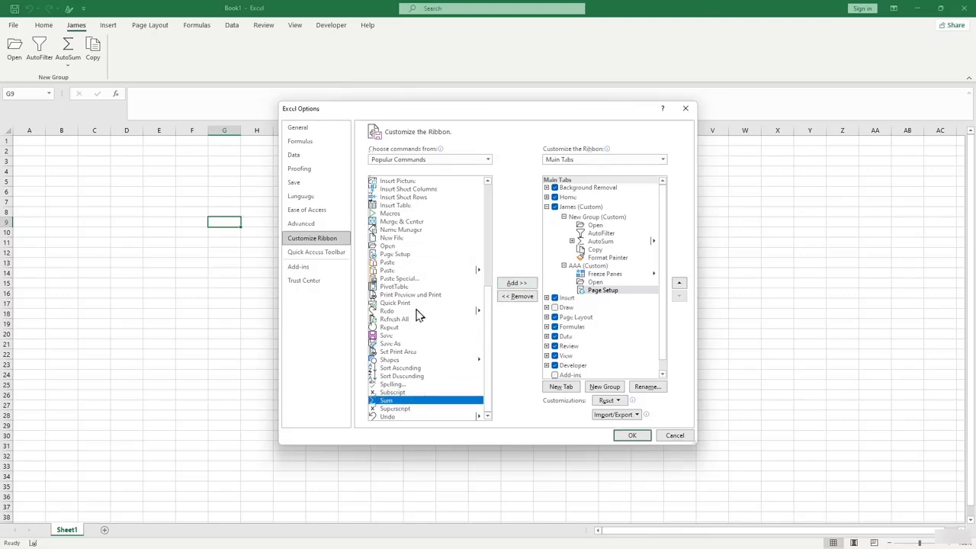
{"action": "left_click", "coordinate": [509, 285]}
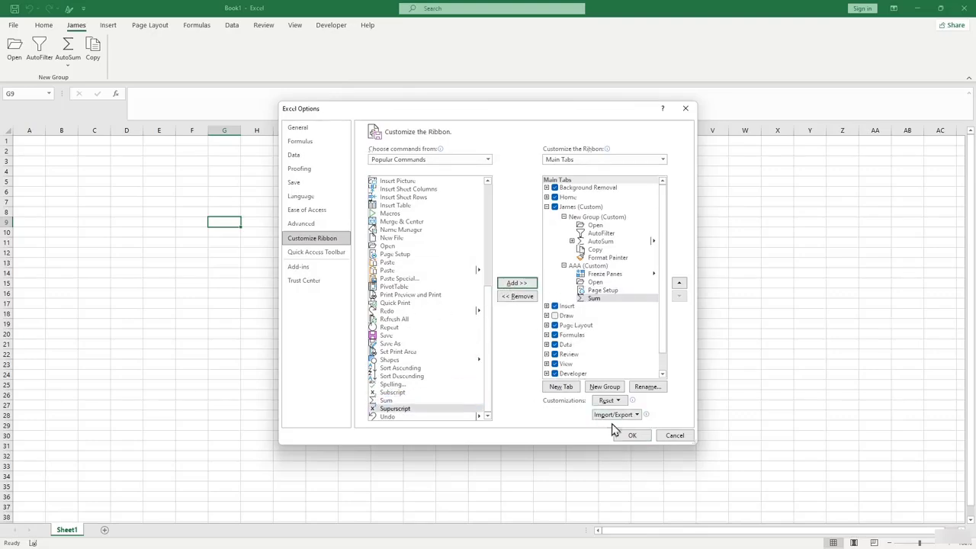
{"action": "left_click", "coordinate": [631, 435]}
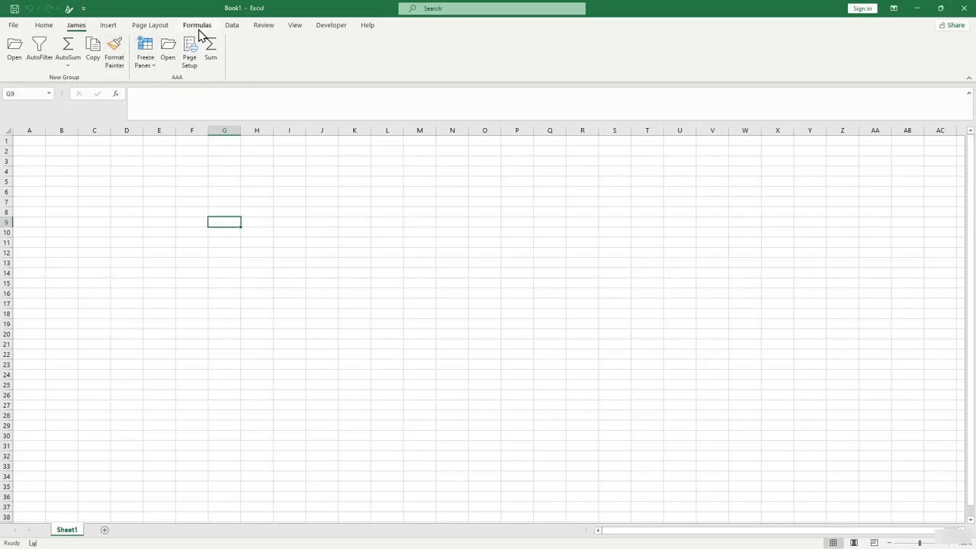
Open Excel Options on the Customize the Ribbon page.
{"action": "left_click", "coordinate": [13, 25]}
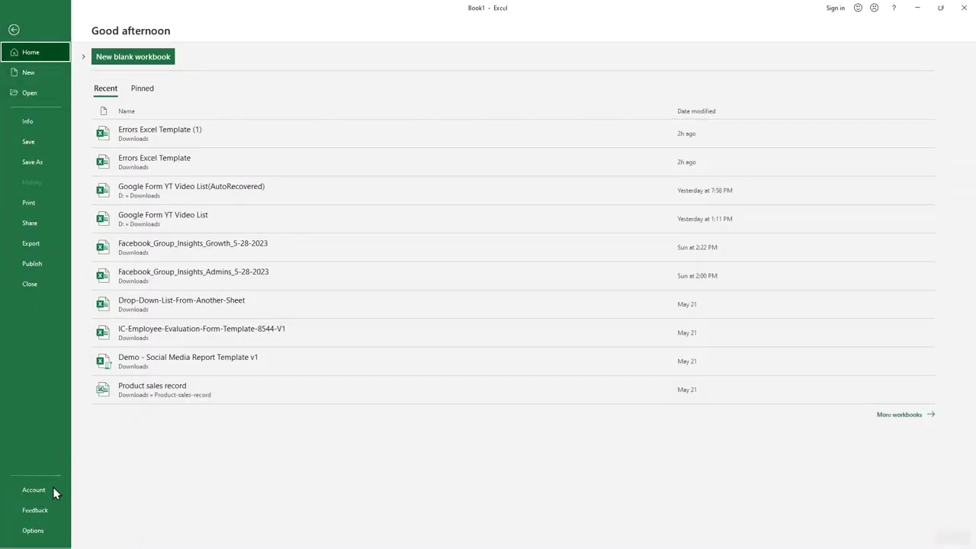
{"action": "left_click", "coordinate": [38, 534]}
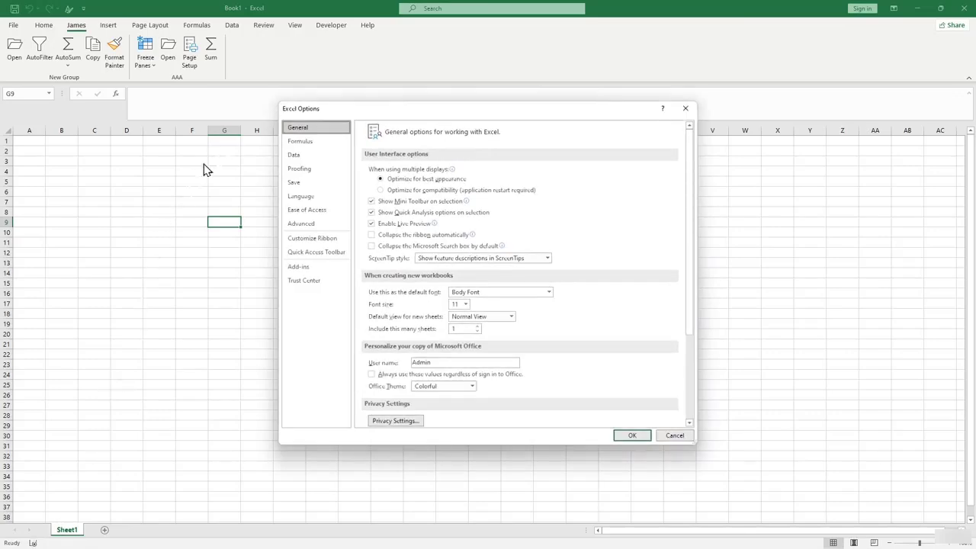
{"action": "left_click", "coordinate": [321, 241]}
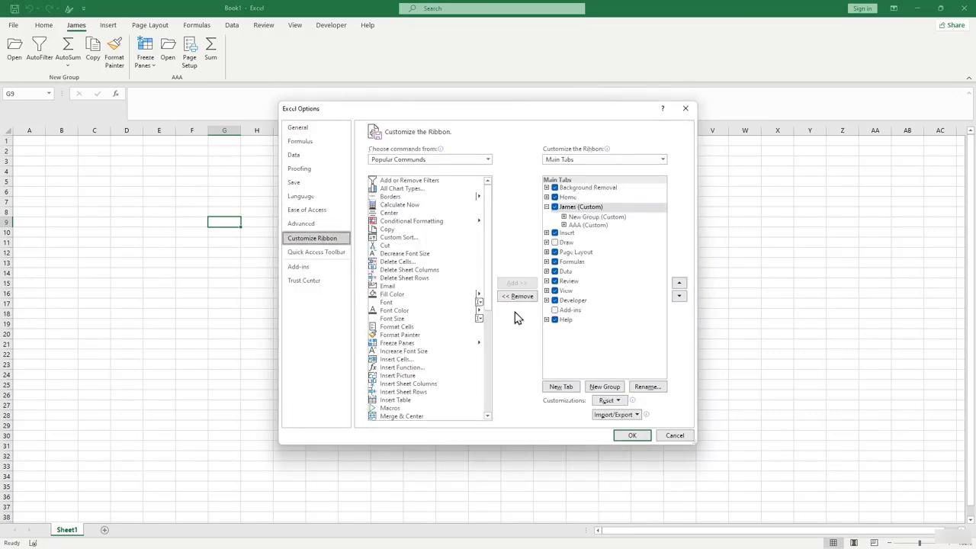
Untick James (Custom) under Main Tabs and apply the change with OK.
{"action": "left_click", "coordinate": [546, 208]}
{"action": "left_click", "coordinate": [555, 211]}
{"action": "left_click", "coordinate": [555, 207]}
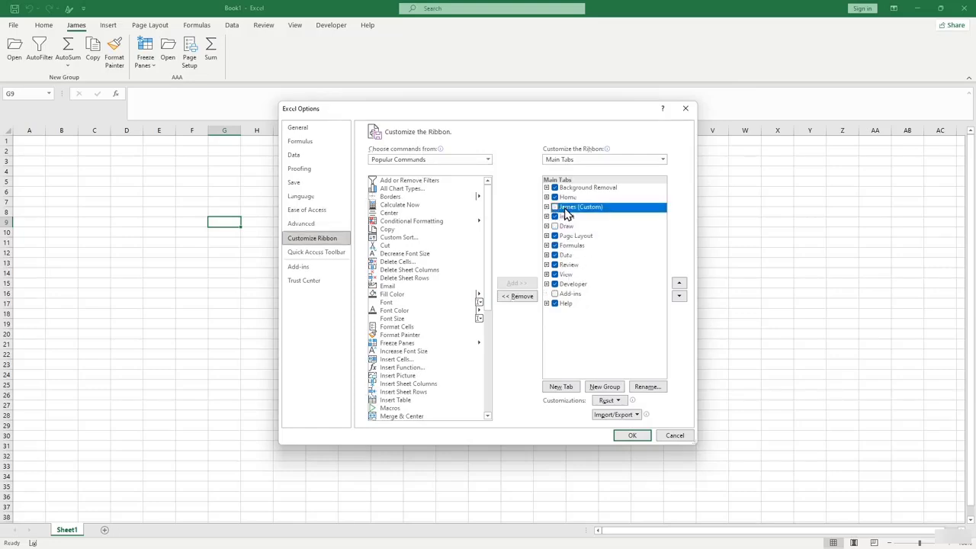
{"action": "left_click", "coordinate": [555, 209]}
{"action": "left_click", "coordinate": [547, 206]}
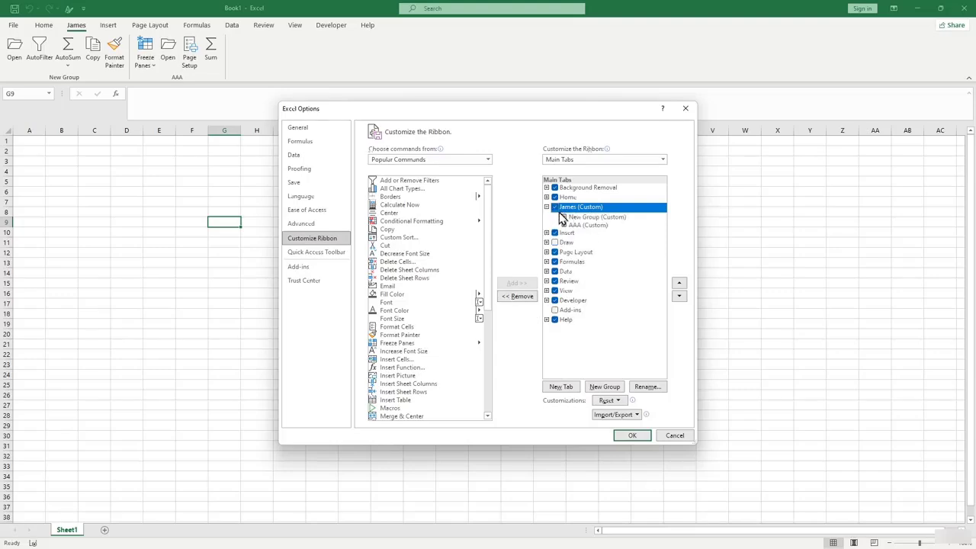
{"action": "left_click", "coordinate": [555, 208]}
{"action": "left_click", "coordinate": [641, 436]}
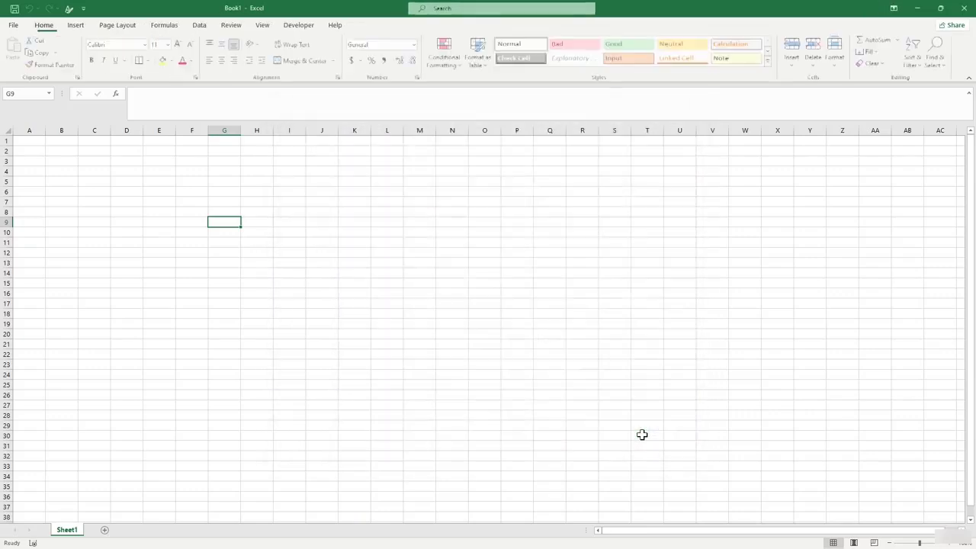
In Customize the Ribbon, move James (Custom) above Home and apply with OK.
{"action": "left_click", "coordinate": [13, 25]}
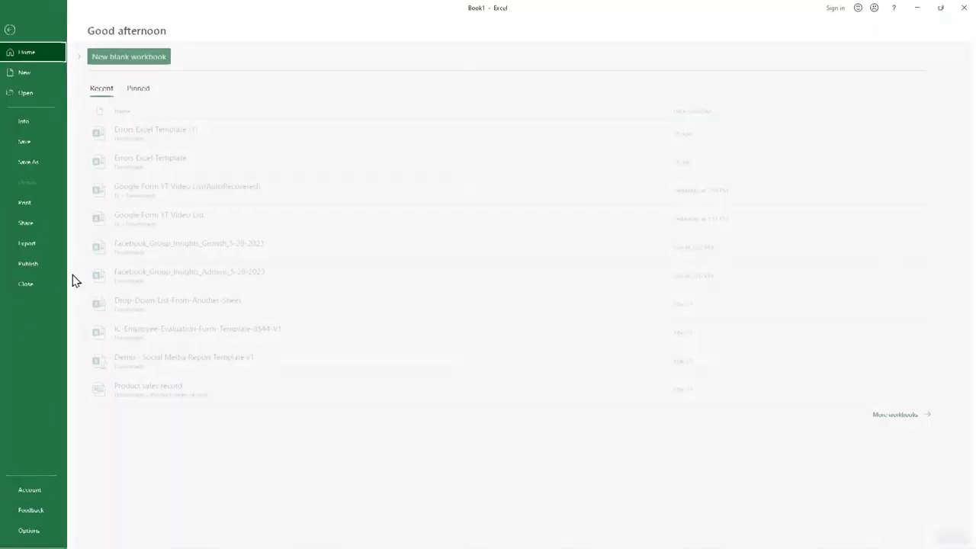
{"action": "left_click", "coordinate": [32, 530]}
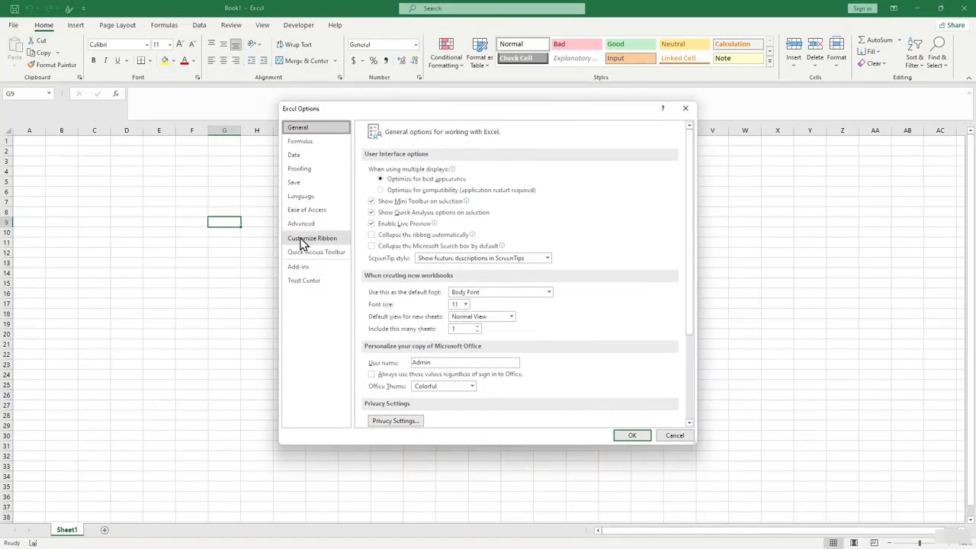
{"action": "left_click", "coordinate": [301, 238]}
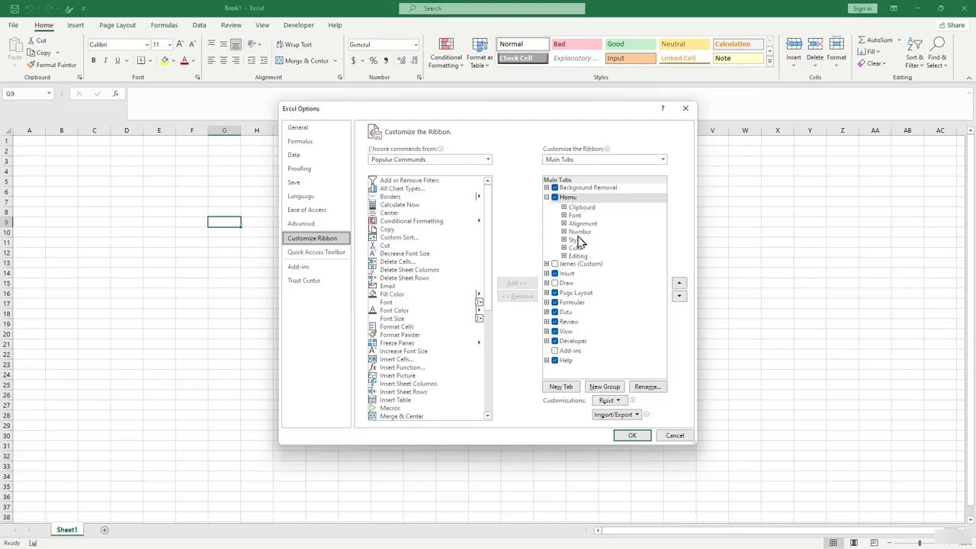
{"action": "left_click", "coordinate": [558, 265]}
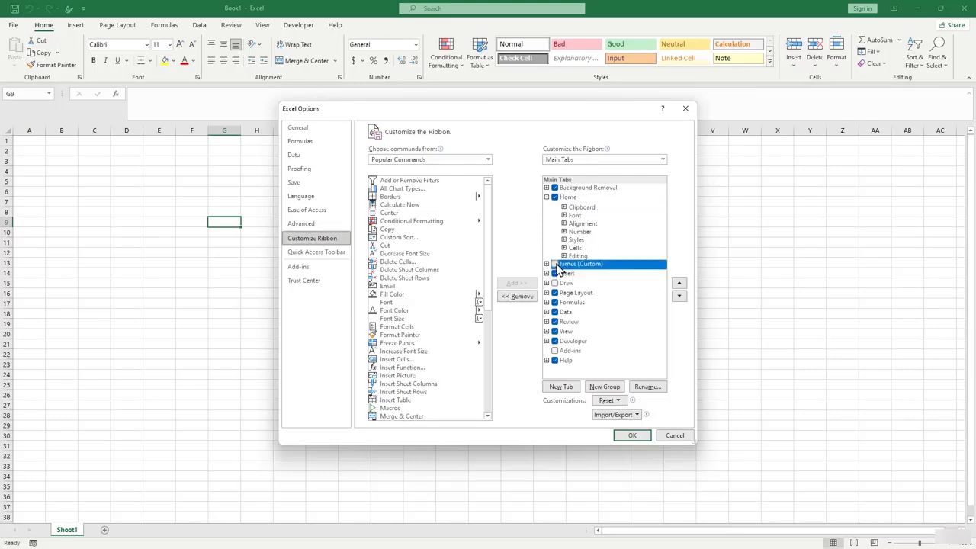
{"action": "left_click", "coordinate": [679, 284]}
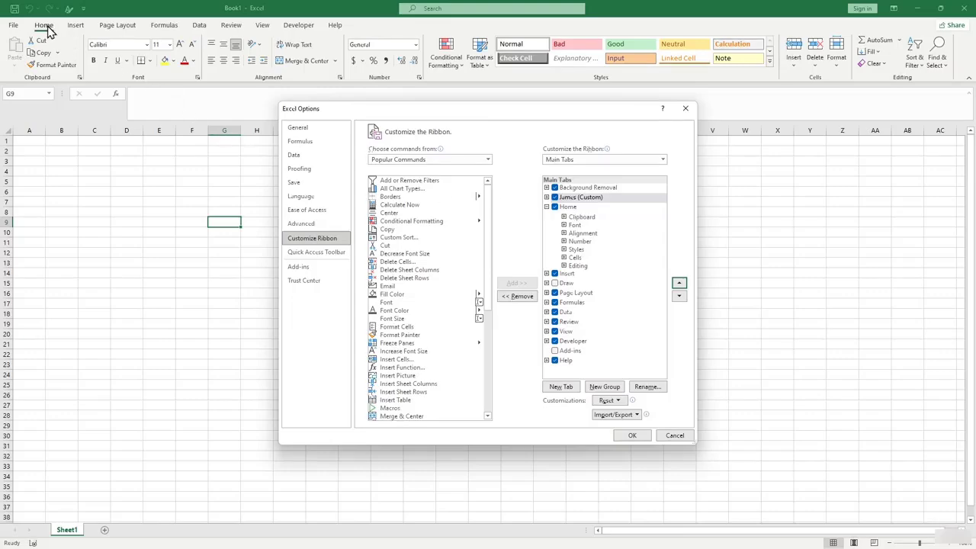
{"action": "left_click", "coordinate": [632, 436]}
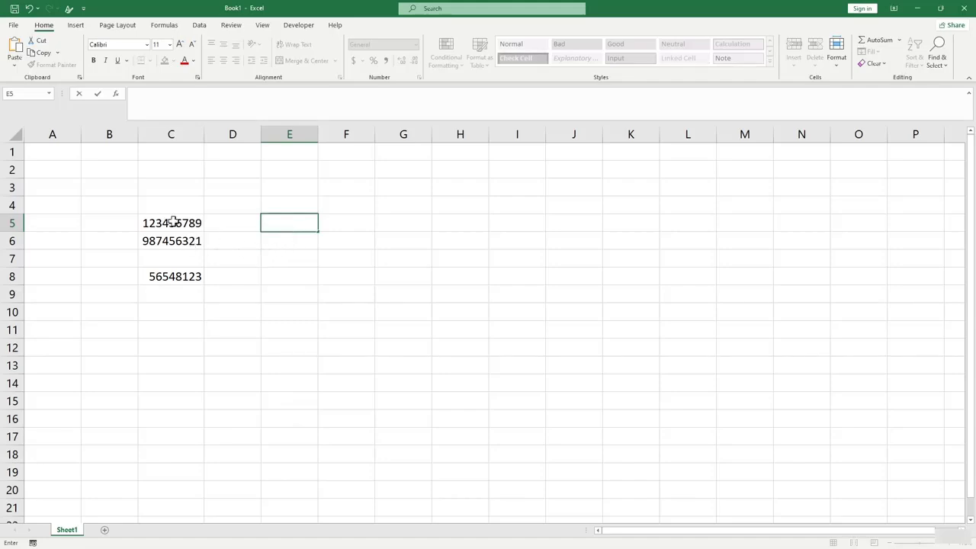
{"action": "left_click", "coordinate": [279, 262]}
{"action": "left_click", "coordinate": [267, 226]}
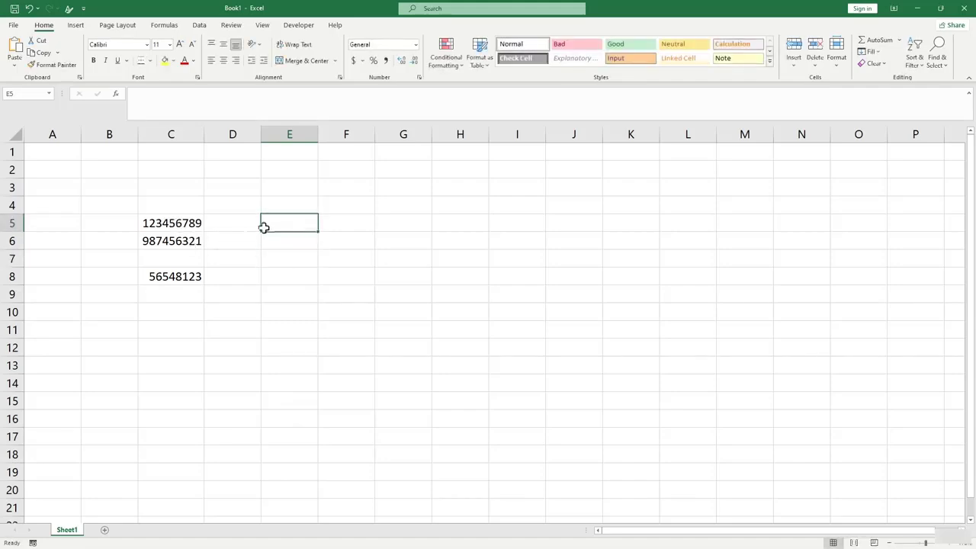
{"action": "left_click", "coordinate": [190, 227]}
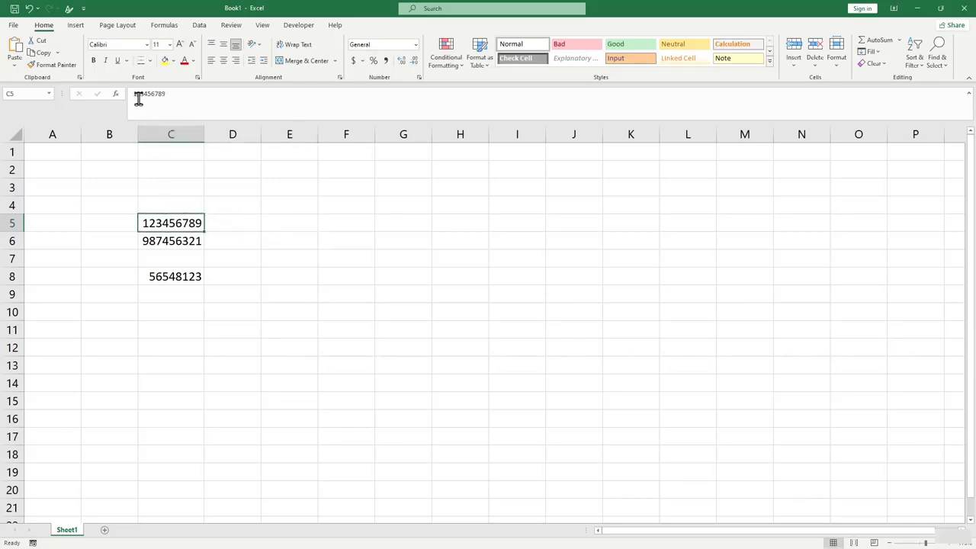
{"action": "left_click", "coordinate": [279, 230]}
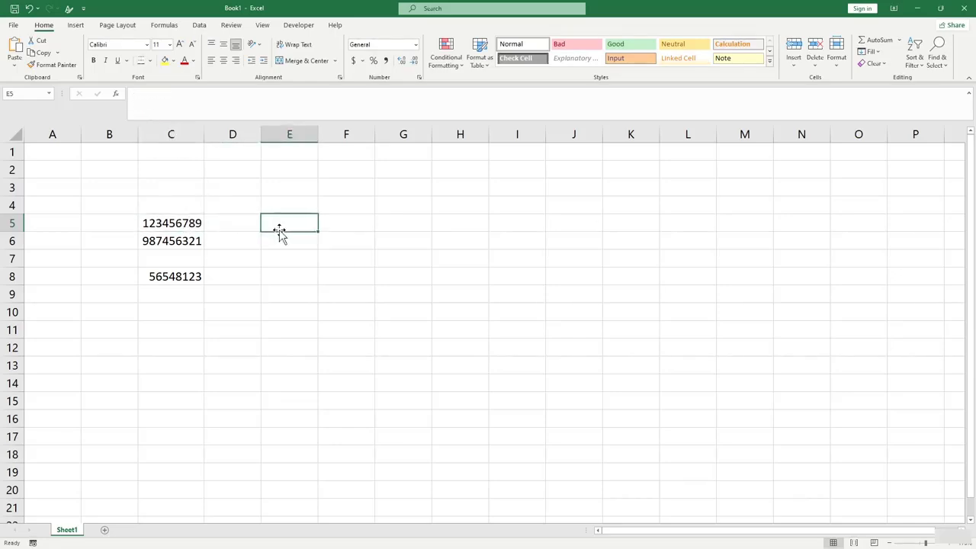
{"action": "type", "text": "0123"}
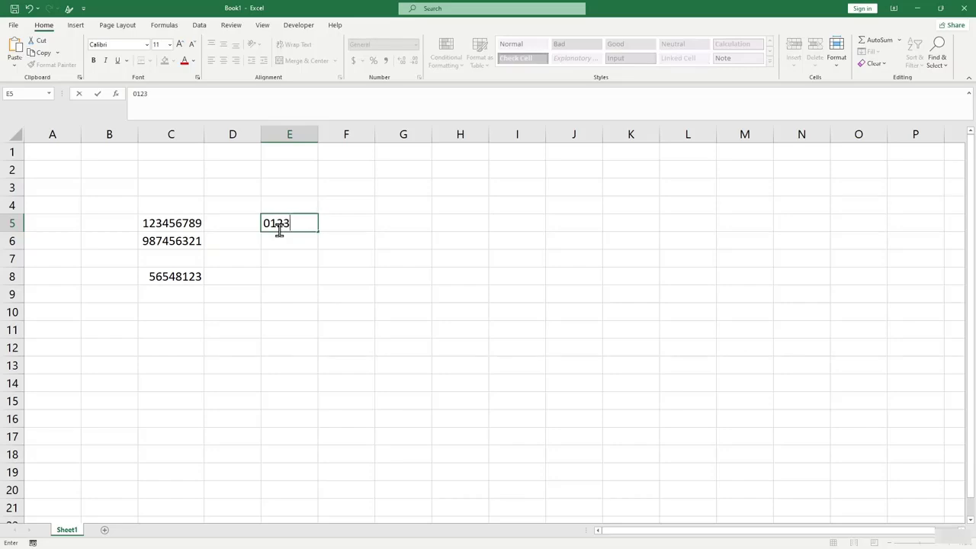
{"action": "type", "text": "456789"}
{"action": "key", "text": "Return"}
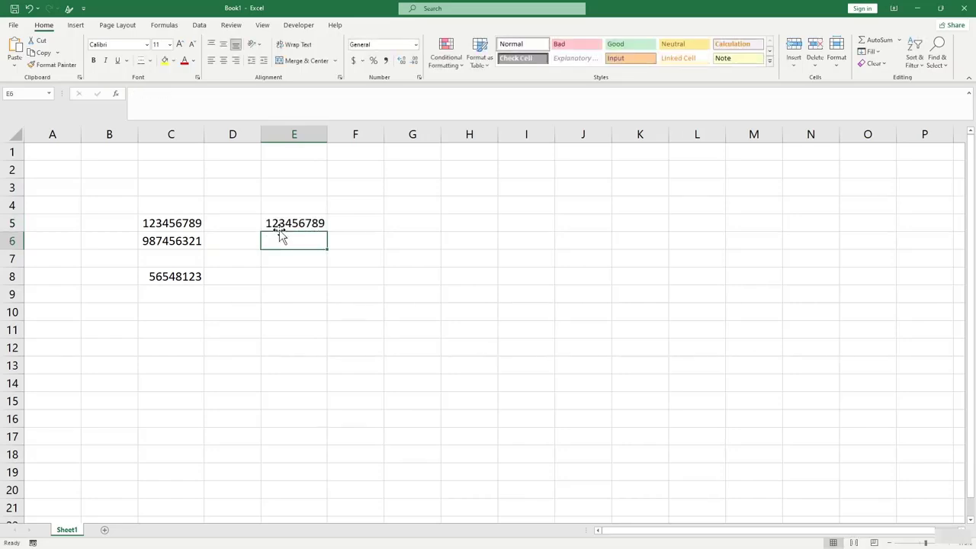
Widen column E and compare E5's value with the 123456789 in C5.
{"action": "left_click", "coordinate": [279, 278]}
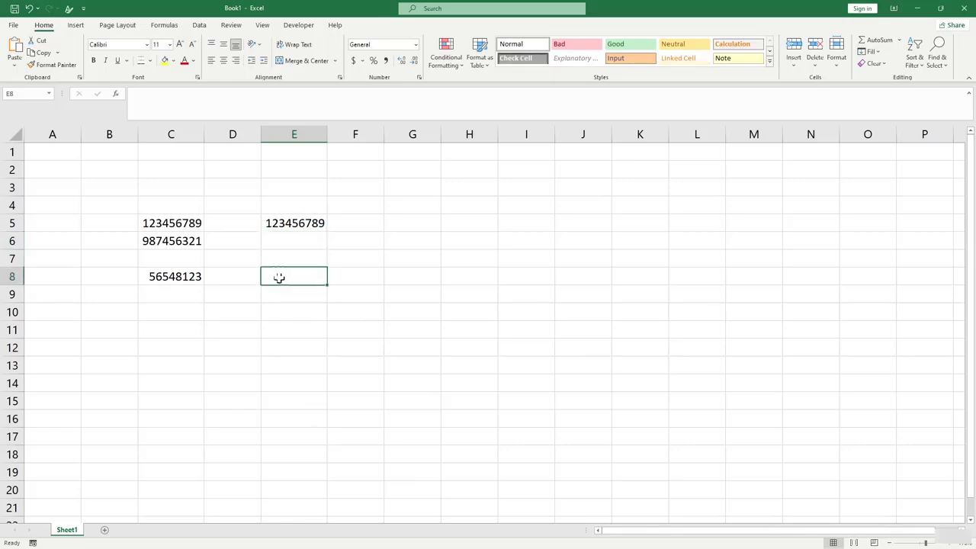
{"action": "left_click", "coordinate": [291, 222]}
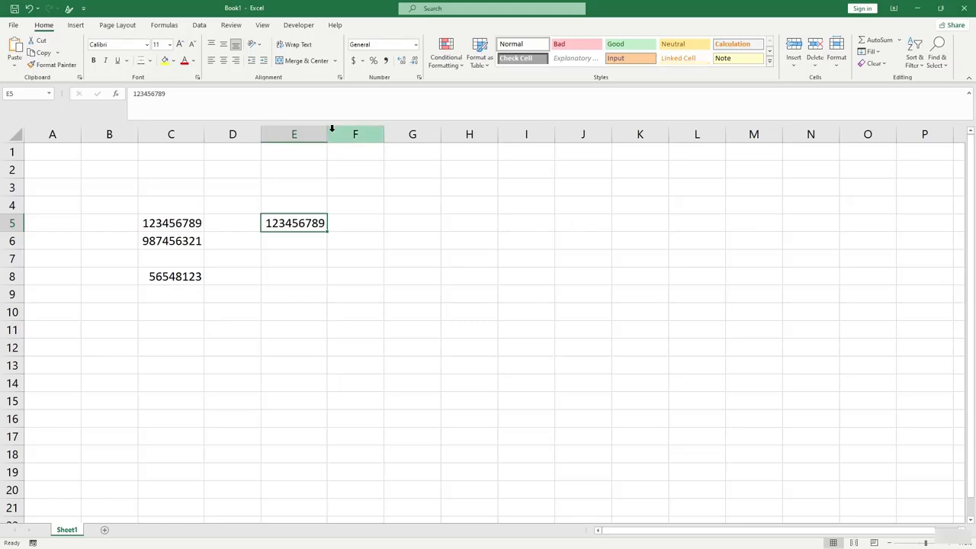
{"action": "left_click_drag", "start_coordinate": [327, 134], "coordinate": [335, 134]}
{"action": "left_click", "coordinate": [373, 262]}
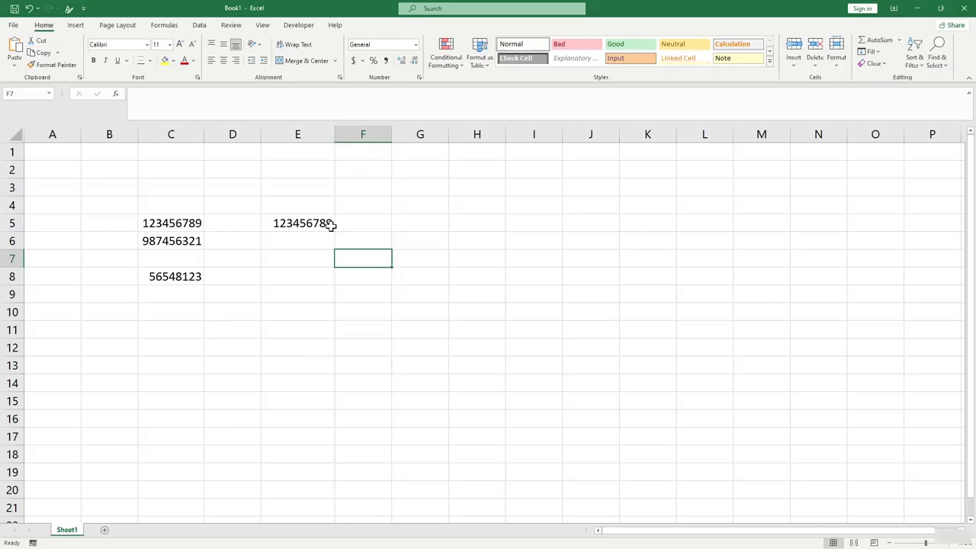
{"action": "left_click", "coordinate": [185, 225]}
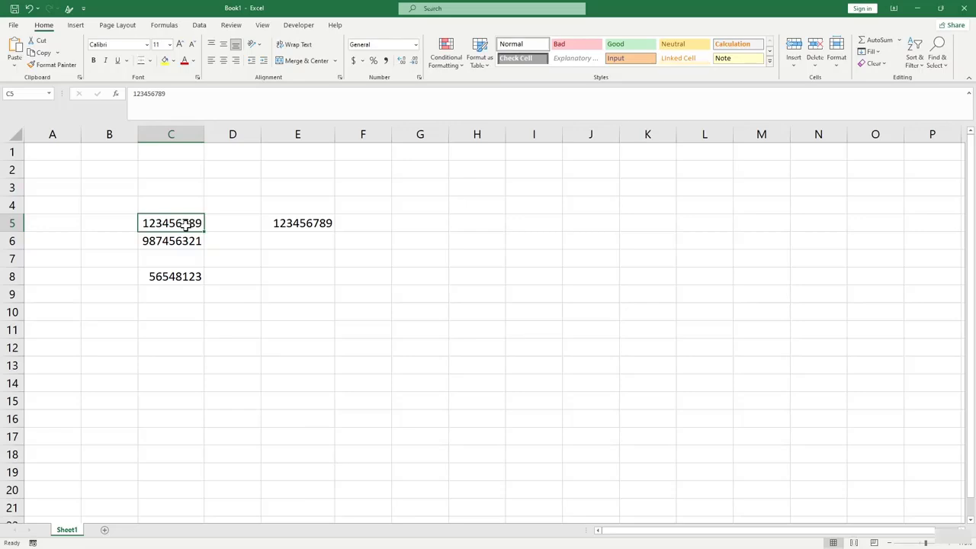
{"action": "right_click", "coordinate": [186, 225]}
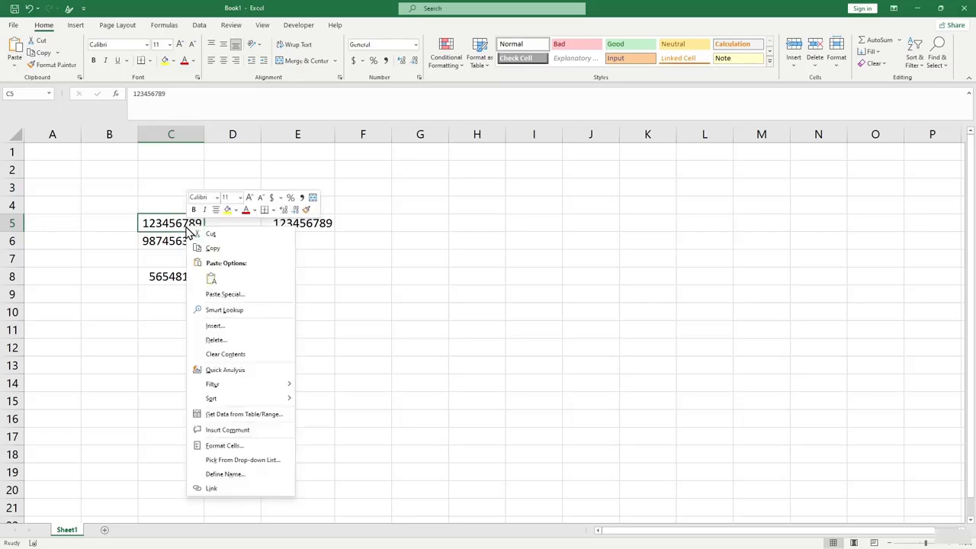
{"action": "left_click", "coordinate": [238, 448]}
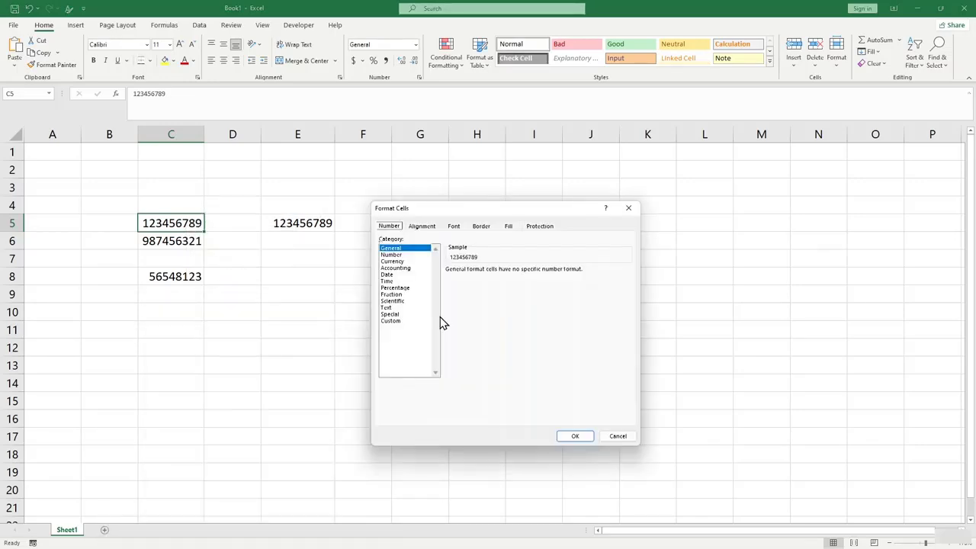
{"action": "left_click", "coordinate": [398, 256]}
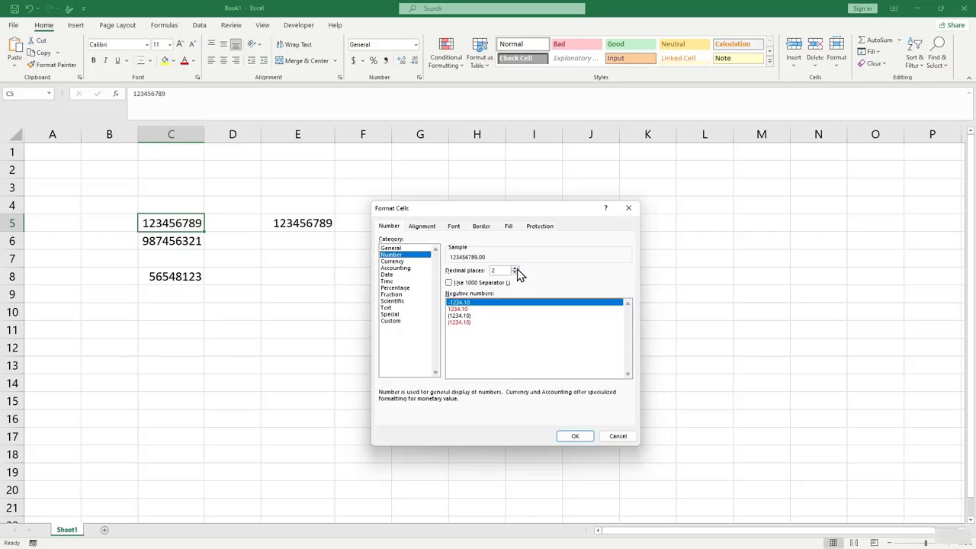
{"action": "left_click", "coordinate": [391, 322]}
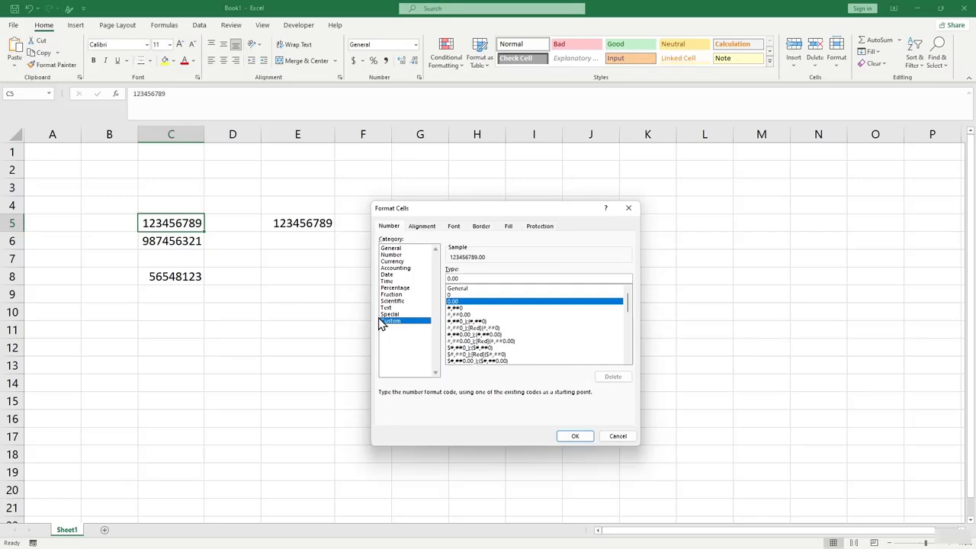
{"action": "double_click", "coordinate": [464, 279]}
{"action": "type", "text": "000000000"}
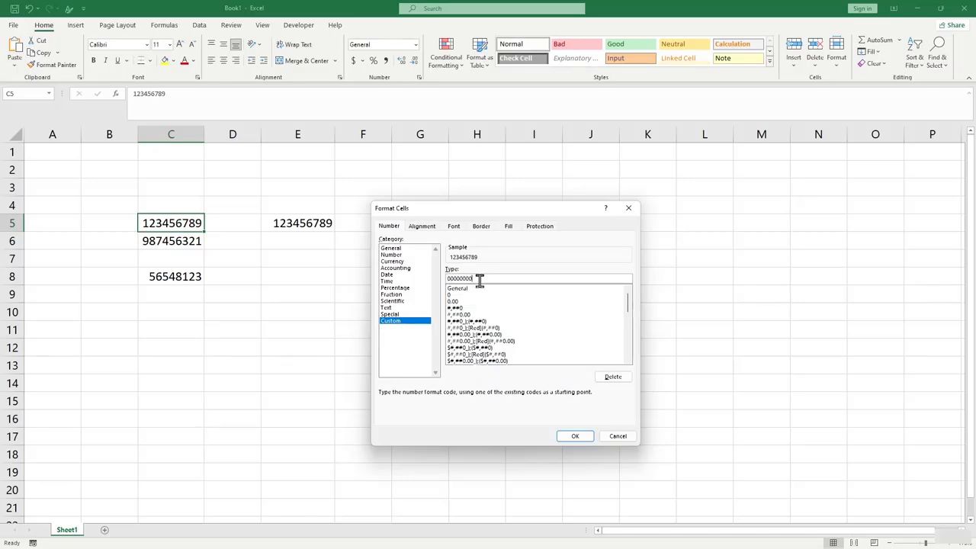
{"action": "type", "text": "0"}
{"action": "type", "text": "0"}
{"action": "type", "text": "0"}
{"action": "key", "text": "BackSpace"}
{"action": "key", "text": "BackSpace"}
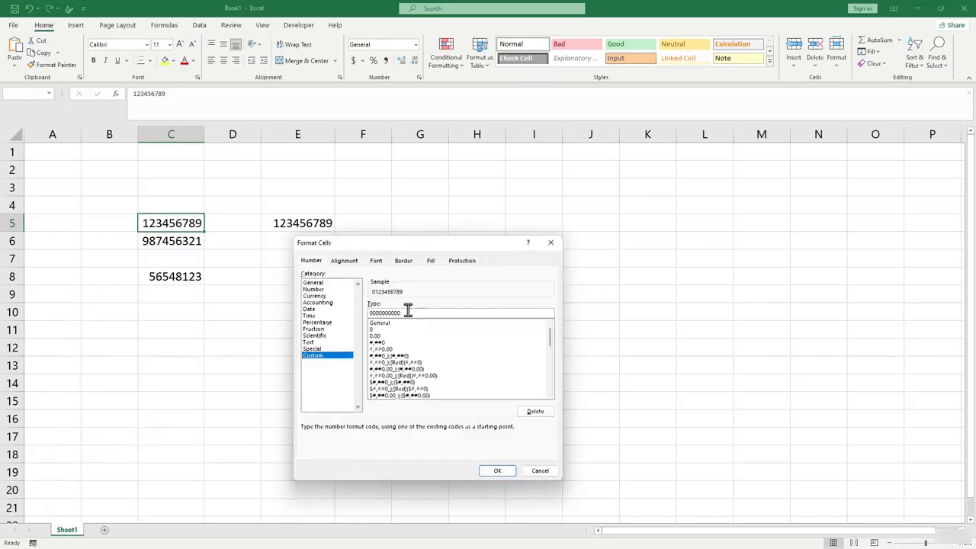
{"action": "left_click", "coordinate": [499, 469]}
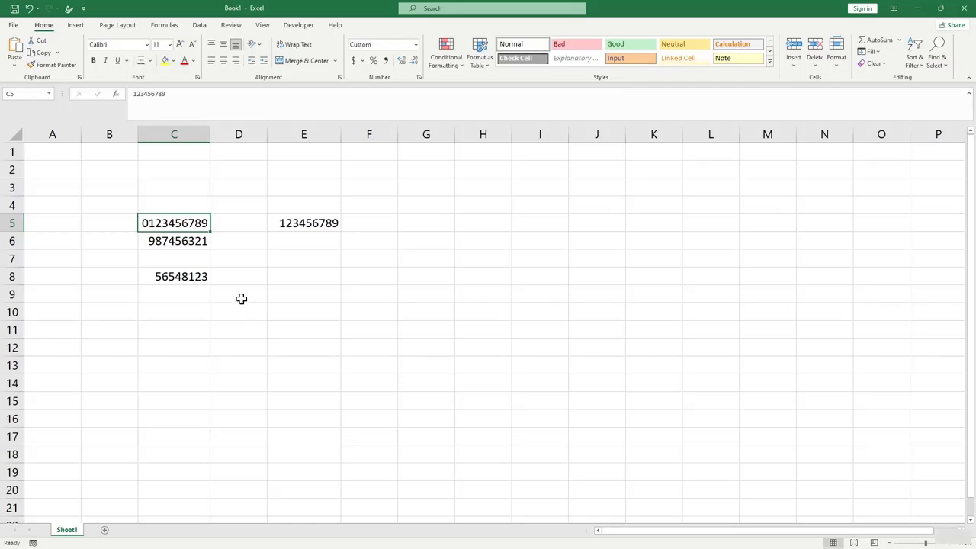
{"action": "left_click", "coordinate": [189, 241]}
{"action": "left_click", "coordinate": [186, 224]}
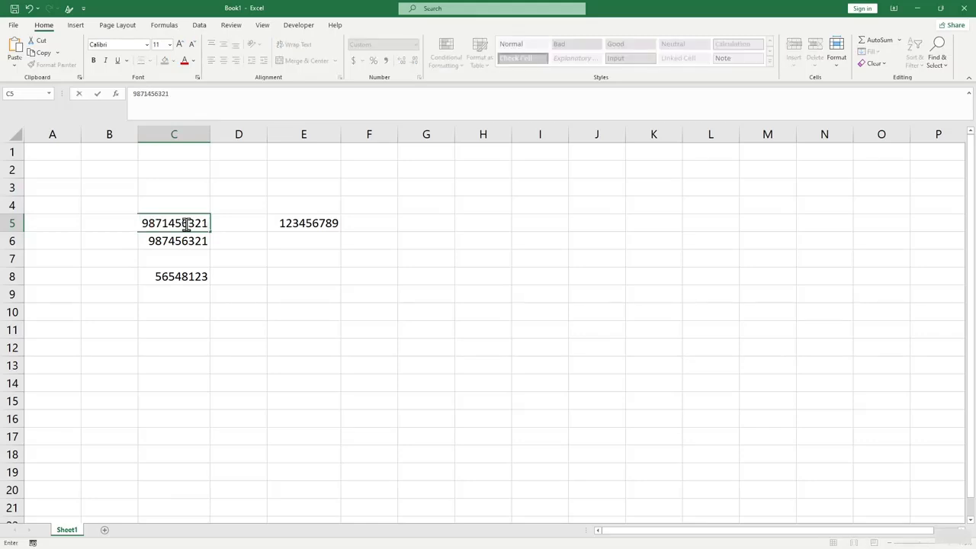
{"action": "key", "text": "Return"}
{"action": "left_click", "coordinate": [186, 224]}
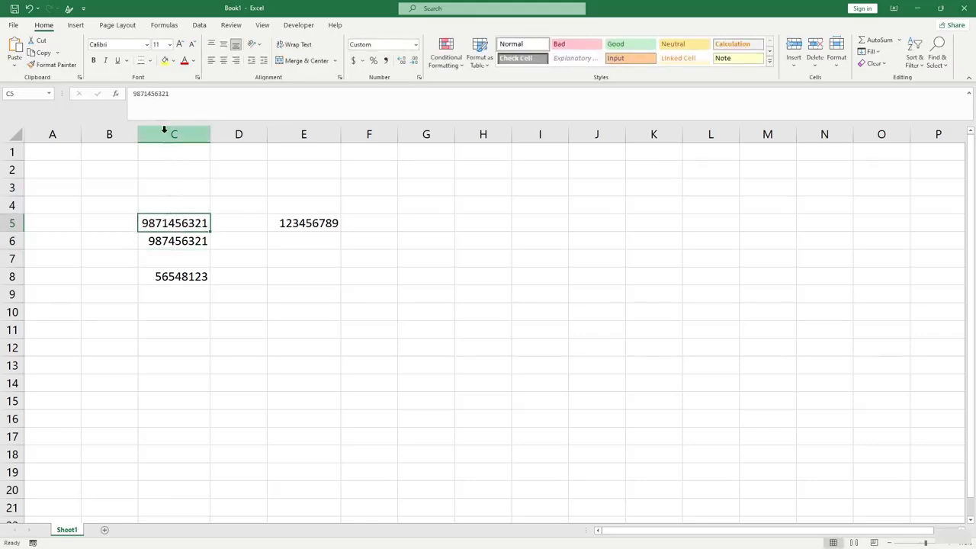
{"action": "left_click", "coordinate": [153, 94]}
{"action": "key", "text": "BackSpace"}
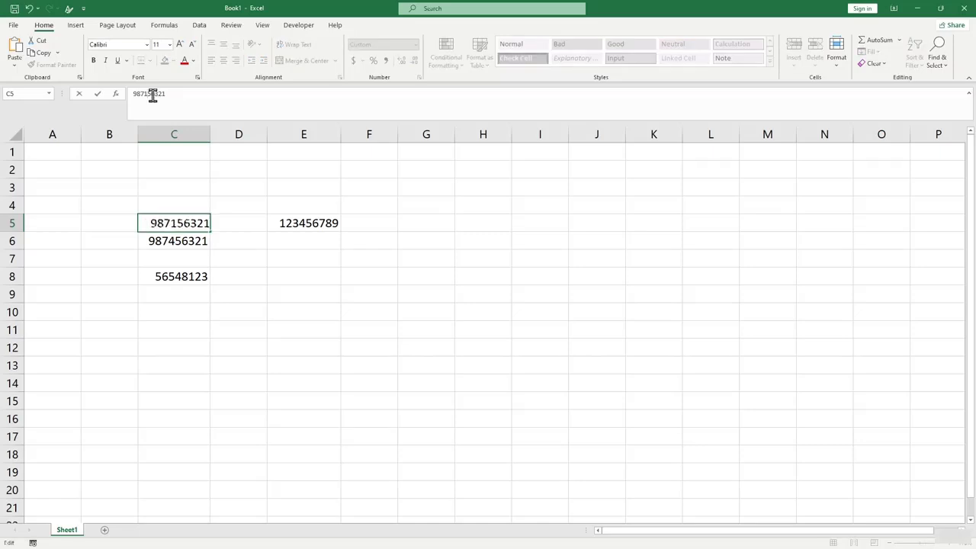
{"action": "key", "text": "Return"}
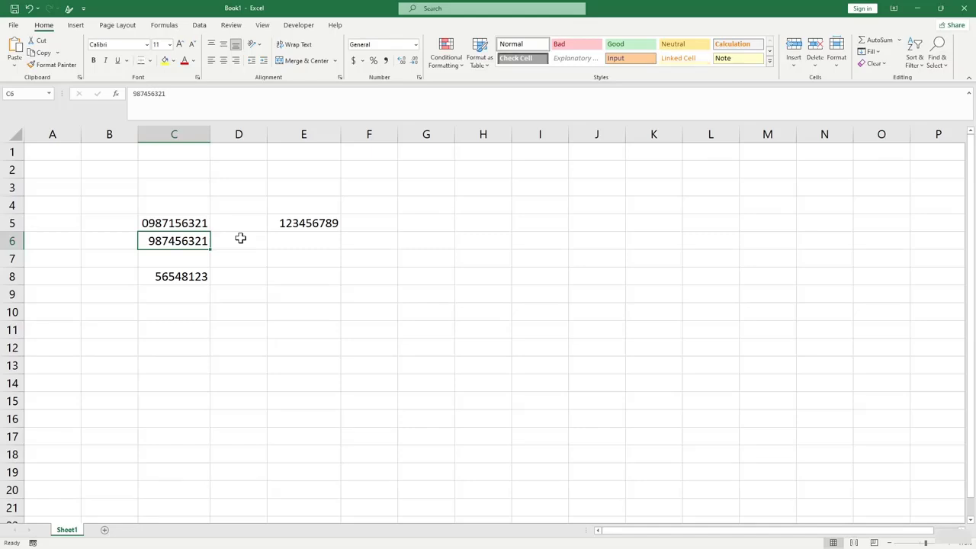
{"action": "left_click", "coordinate": [237, 289]}
{"action": "left_click", "coordinate": [189, 224]}
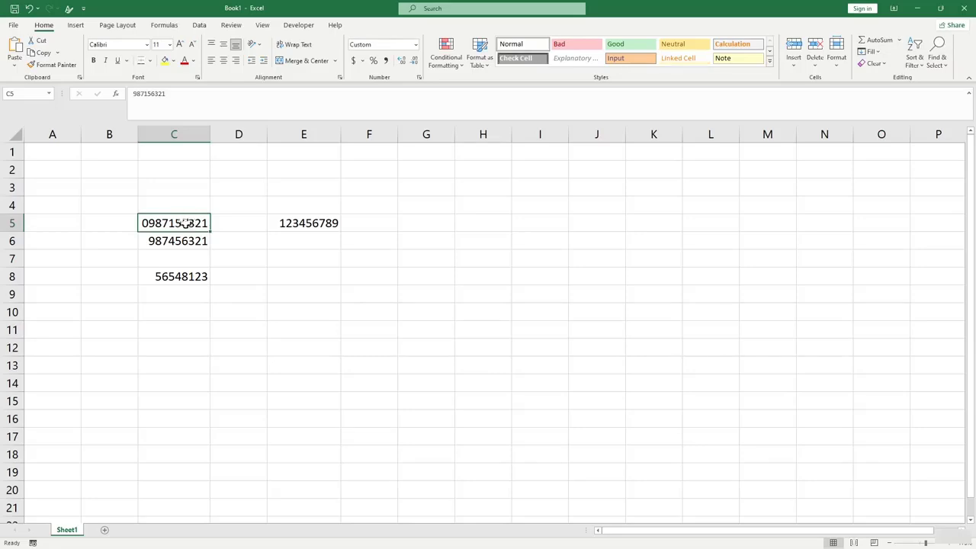
{"action": "left_click", "coordinate": [68, 64]}
{"action": "left_click", "coordinate": [178, 241]}
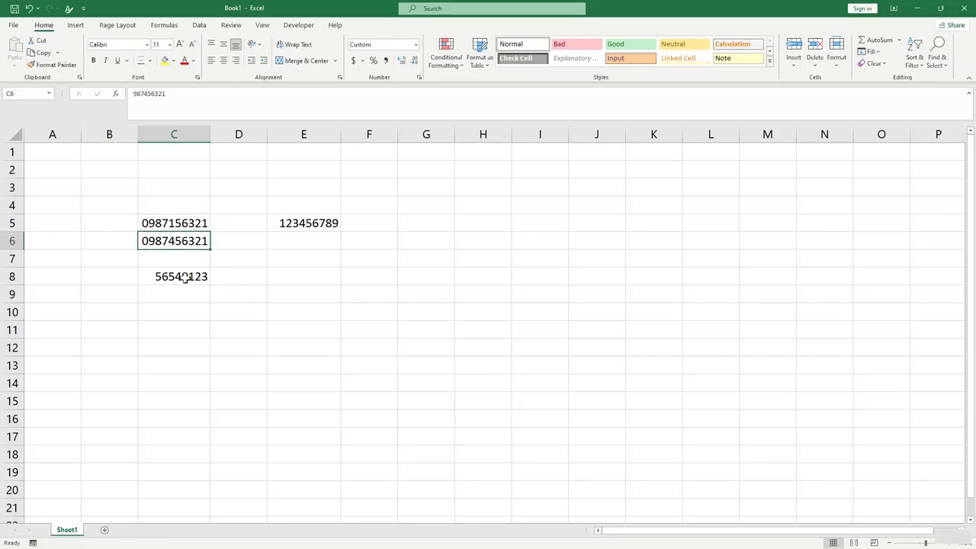
{"action": "left_click", "coordinate": [184, 278]}
{"action": "left_click", "coordinate": [193, 295]}
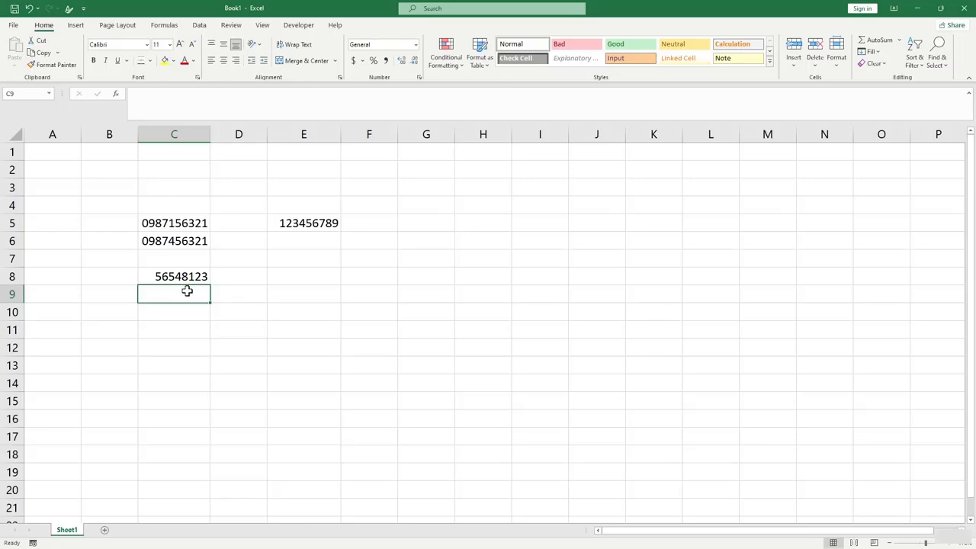
Enter =TEXT(C8,"000000000") in D8 to show 056548123, and widen column D.
{"action": "left_click", "coordinate": [242, 278]}
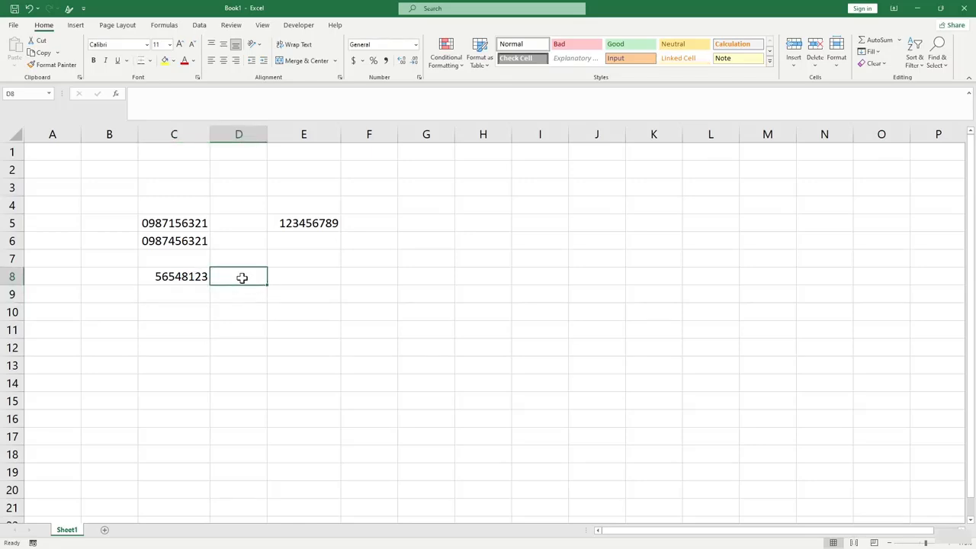
{"action": "type", "text": "=Te"}
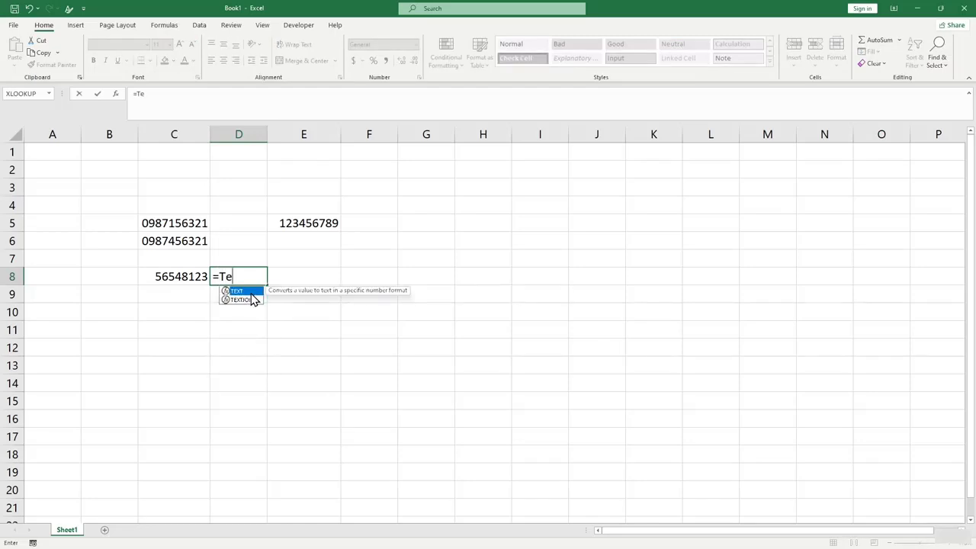
{"action": "type", "text": "xt("}
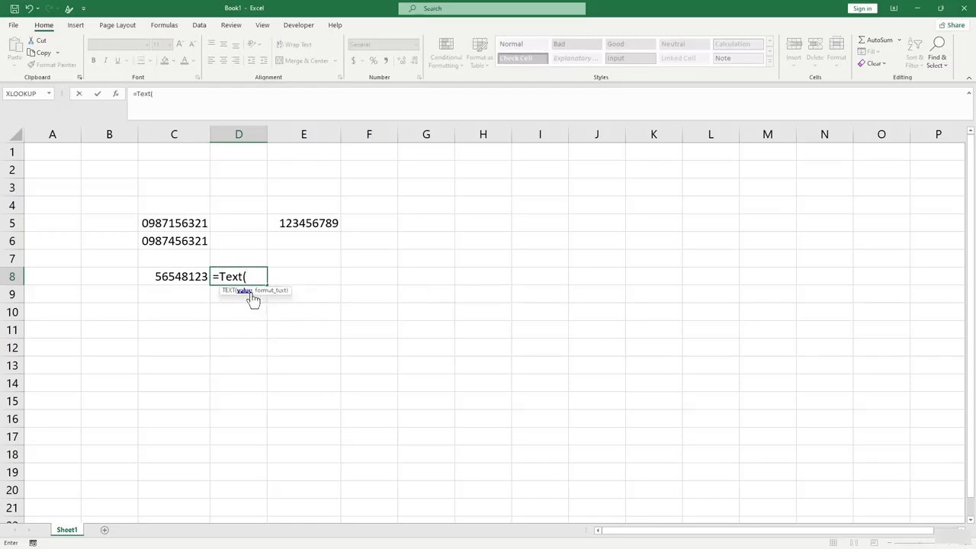
{"action": "left_click", "coordinate": [182, 283]}
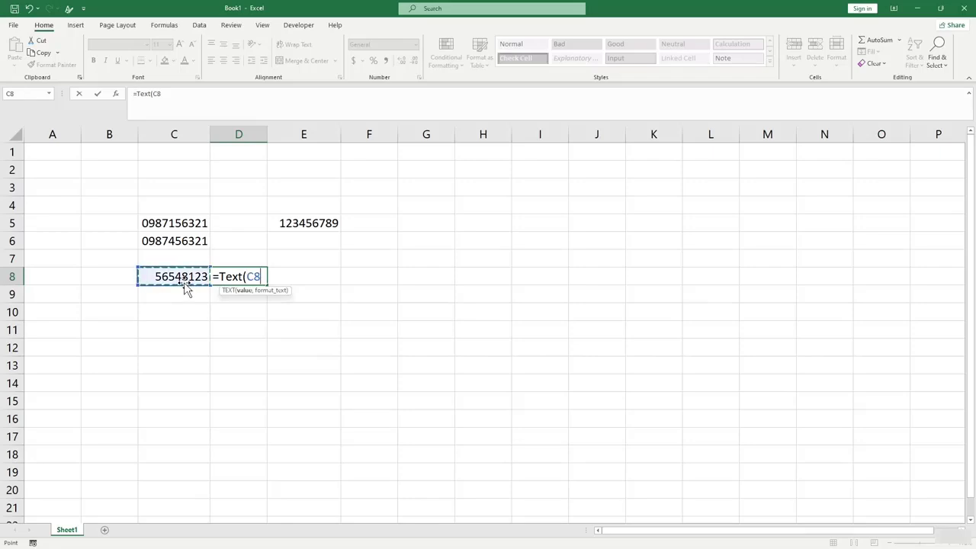
{"action": "type", "text": ",\"0000000"}
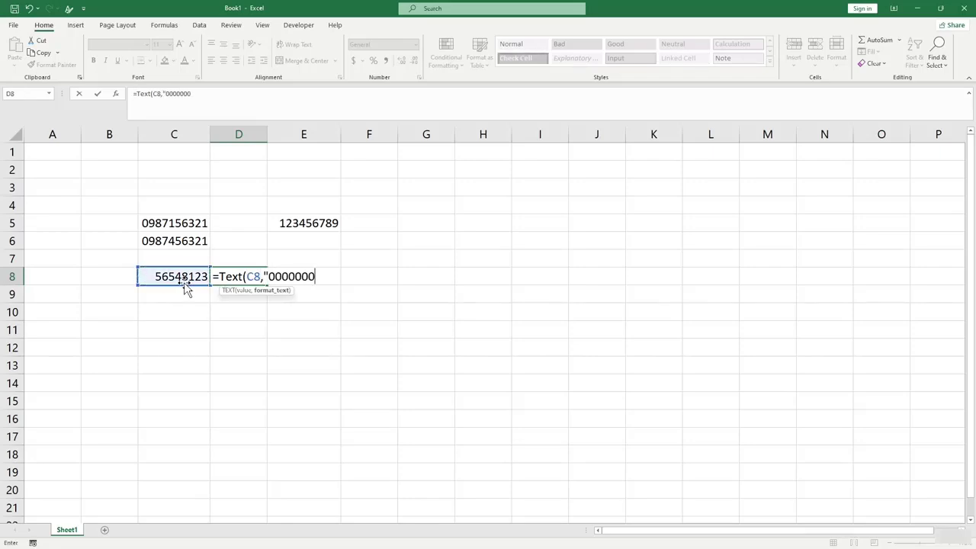
{"action": "type", "text": "00\")"}
{"action": "key", "text": "Return"}
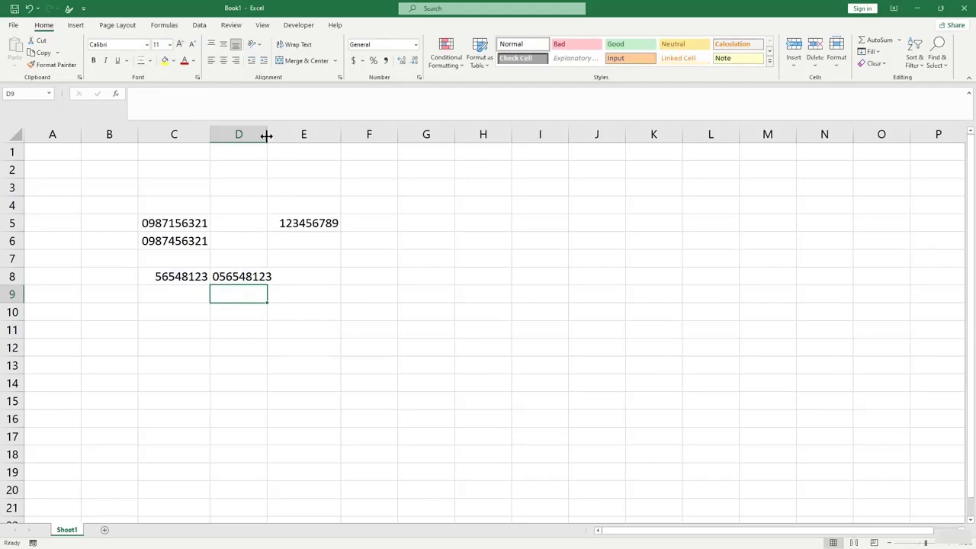
{"action": "left_click_drag", "start_coordinate": [267, 135], "coordinate": [285, 135]}
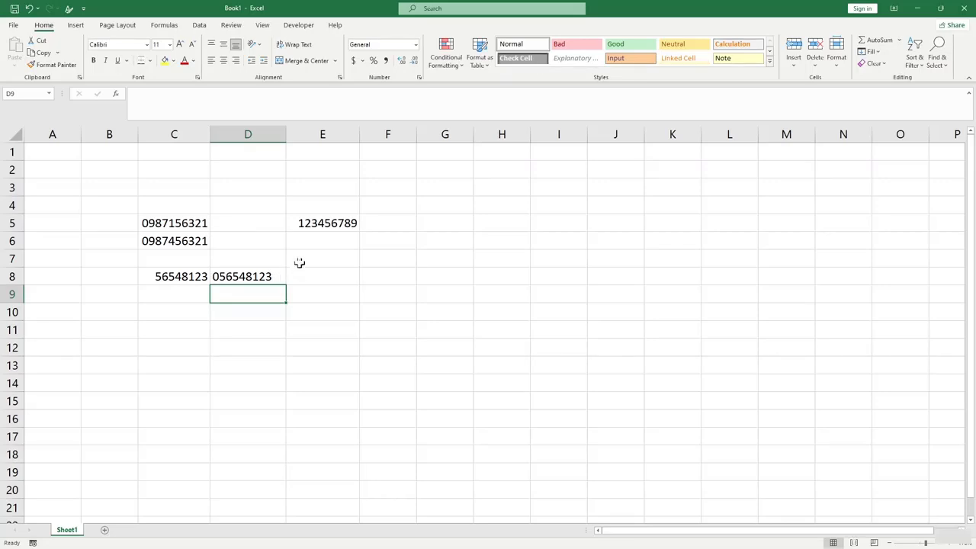
Copy D8's formatting onto E5 with the Format Painter.
{"action": "left_click", "coordinate": [335, 221]}
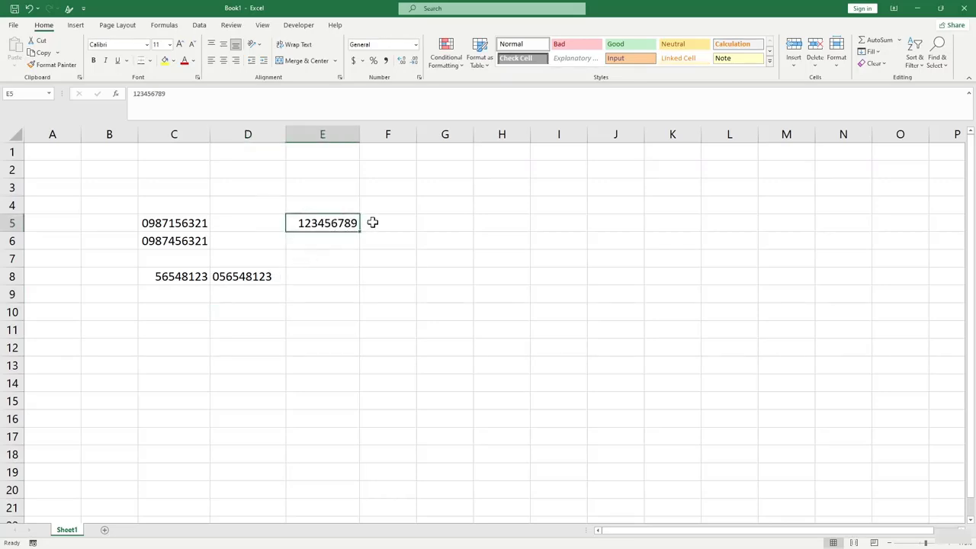
{"action": "left_click", "coordinate": [367, 223]}
{"action": "left_click", "coordinate": [323, 223]}
{"action": "left_click", "coordinate": [264, 276]}
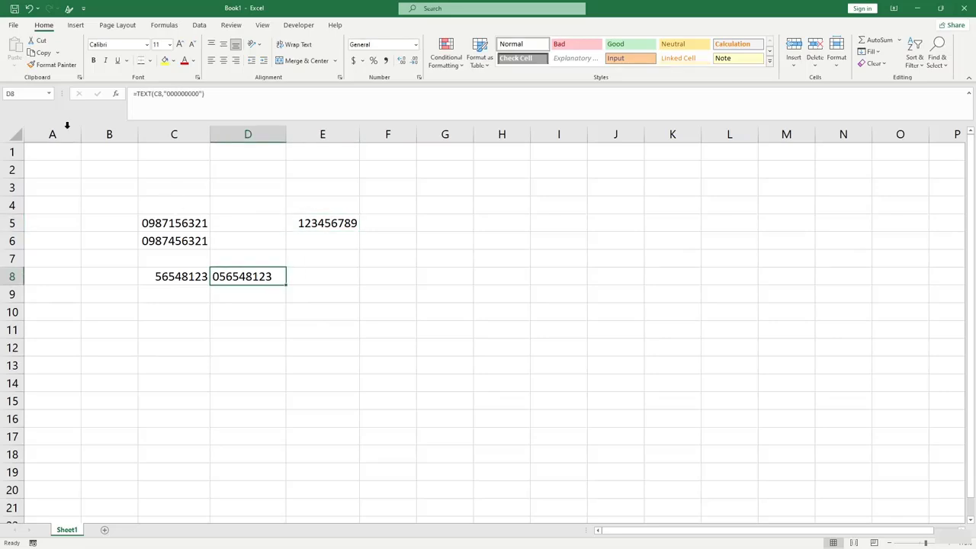
{"action": "left_click", "coordinate": [47, 65]}
{"action": "left_click", "coordinate": [335, 223]}
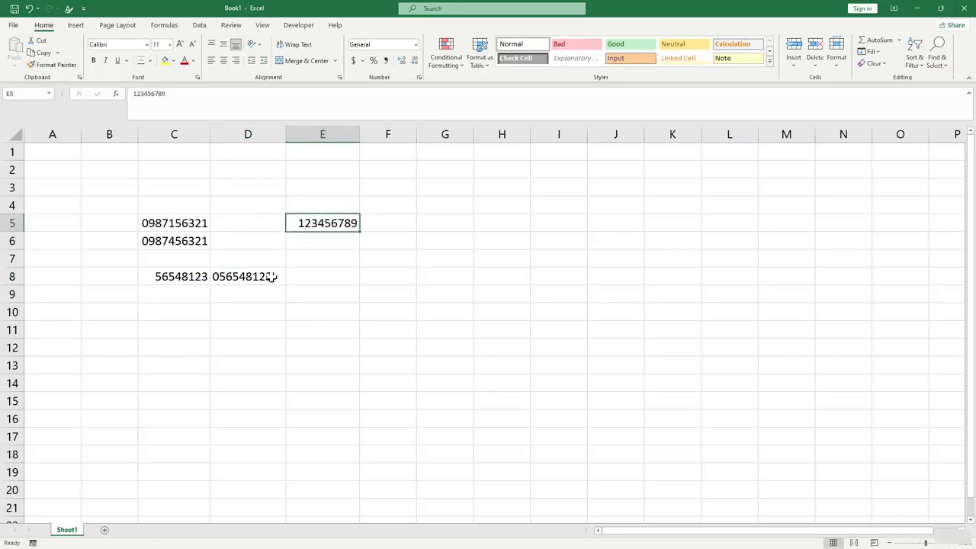
{"action": "left_click", "coordinate": [386, 223]}
{"action": "type", "text": "=text"}
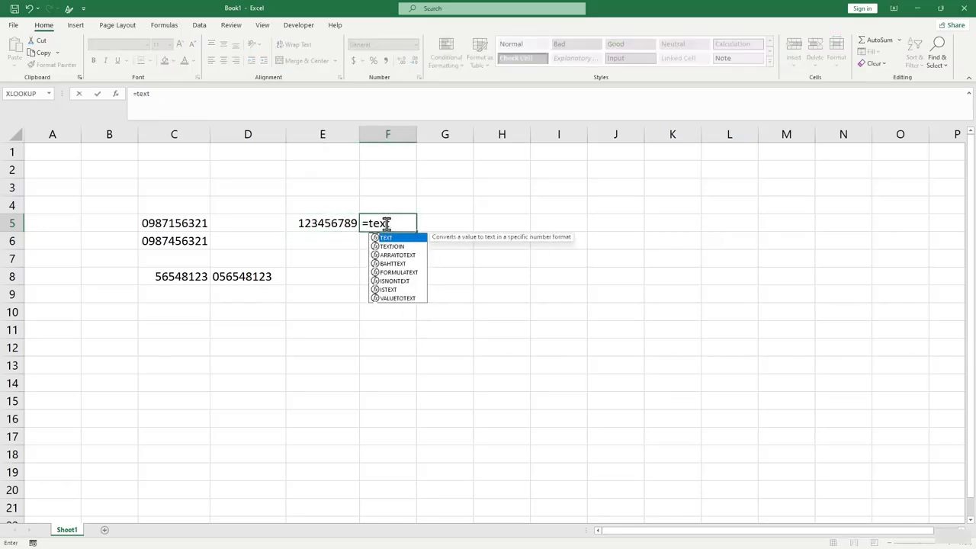
{"action": "type", "text": "("}
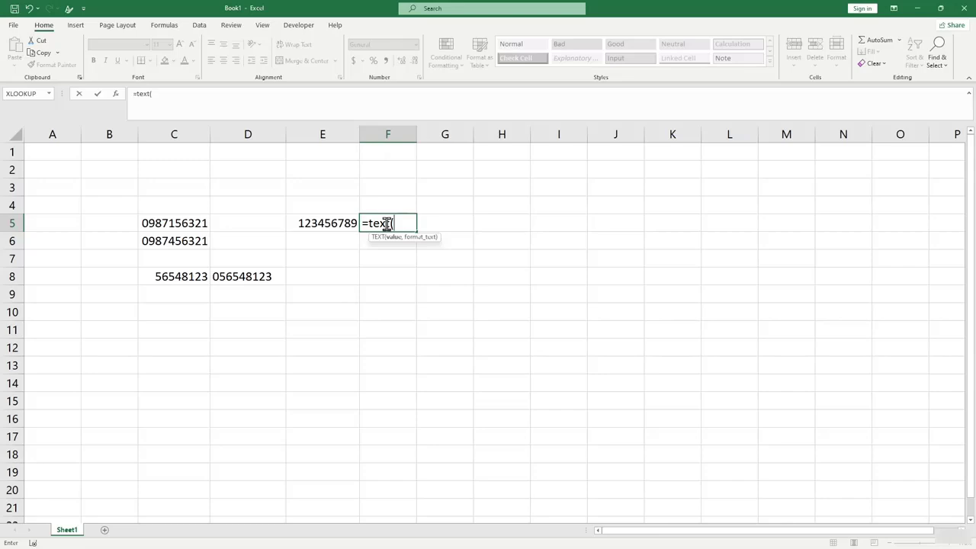
{"action": "left_click", "coordinate": [345, 224]}
{"action": "type", "text": ","}
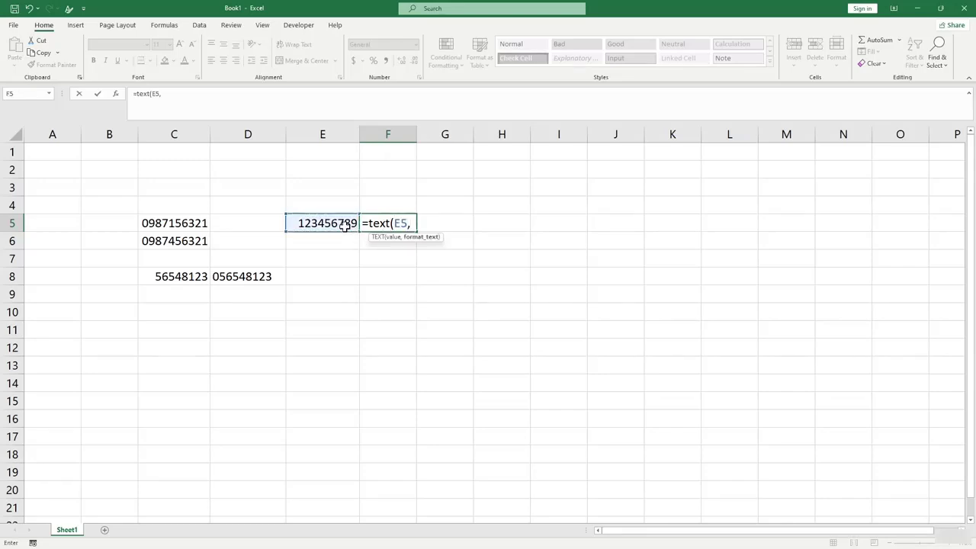
{"action": "type", "text": "\"0000000000"}
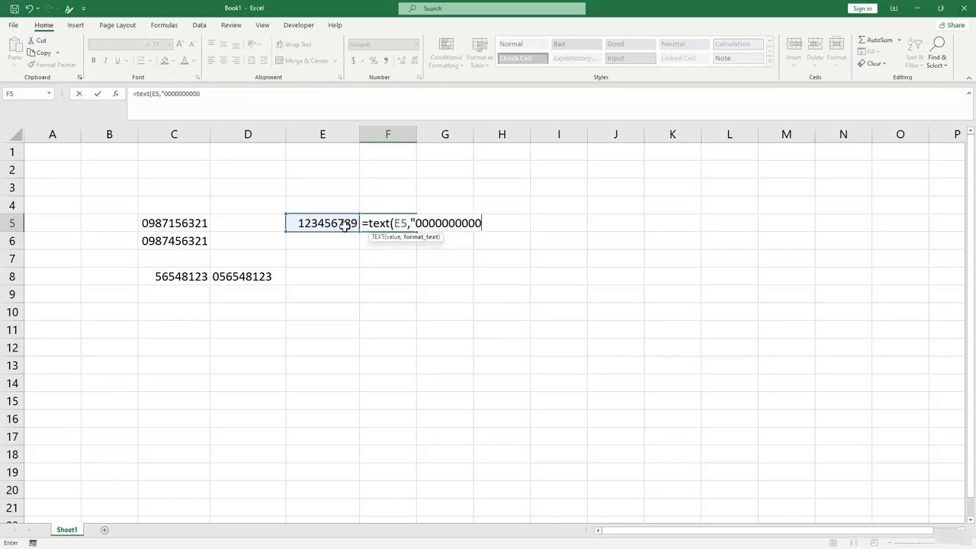
{"action": "type", "text": "\")"}
{"action": "key", "text": "Return"}
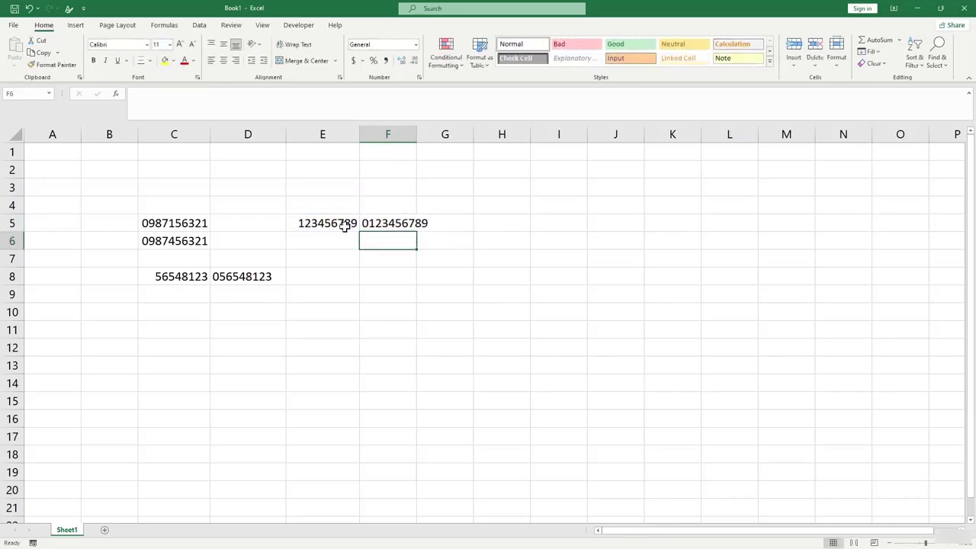
{"action": "left_click", "coordinate": [387, 222]}
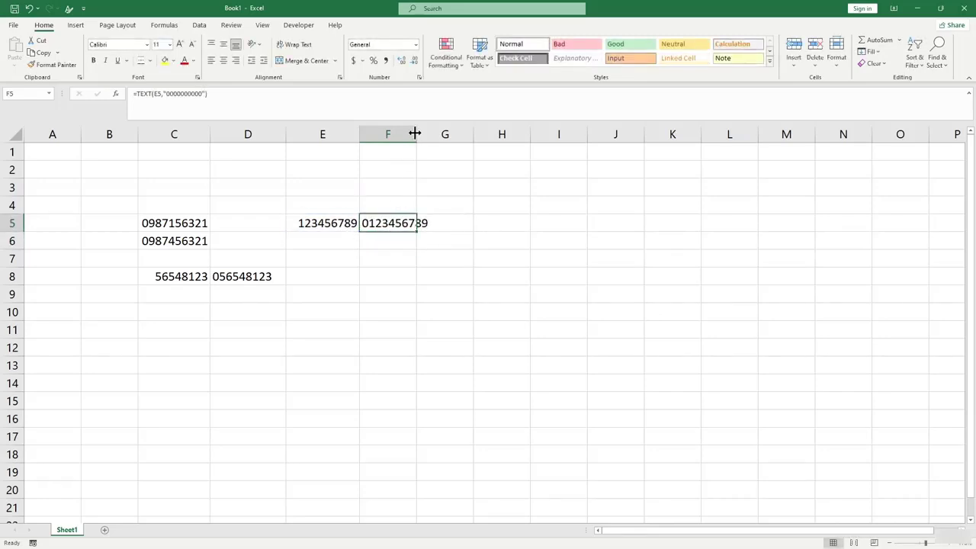
{"action": "left_click_drag", "start_coordinate": [414, 134], "coordinate": [429, 135]}
{"action": "left_click", "coordinate": [454, 335]}
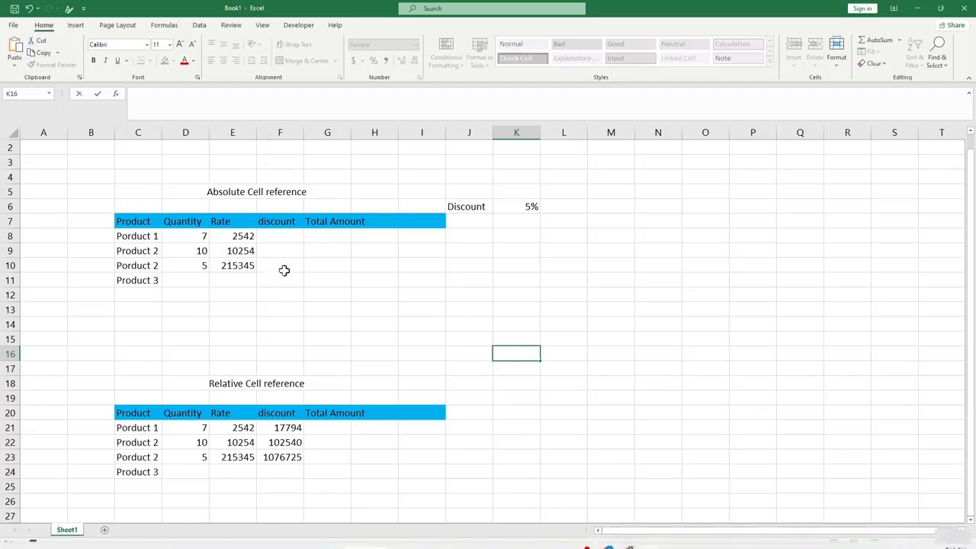
Go over the table headings: Product, Quantity, Rate, discount, the 5% Discount label and Total Amount.
{"action": "left_click", "coordinate": [327, 280]}
{"action": "left_click", "coordinate": [135, 221]}
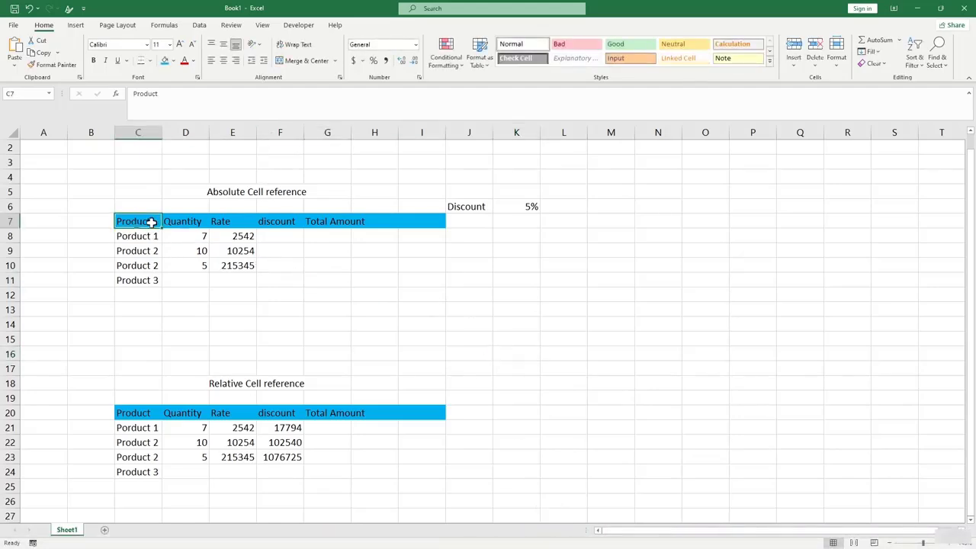
{"action": "left_click", "coordinate": [186, 226]}
{"action": "left_click", "coordinate": [218, 221]}
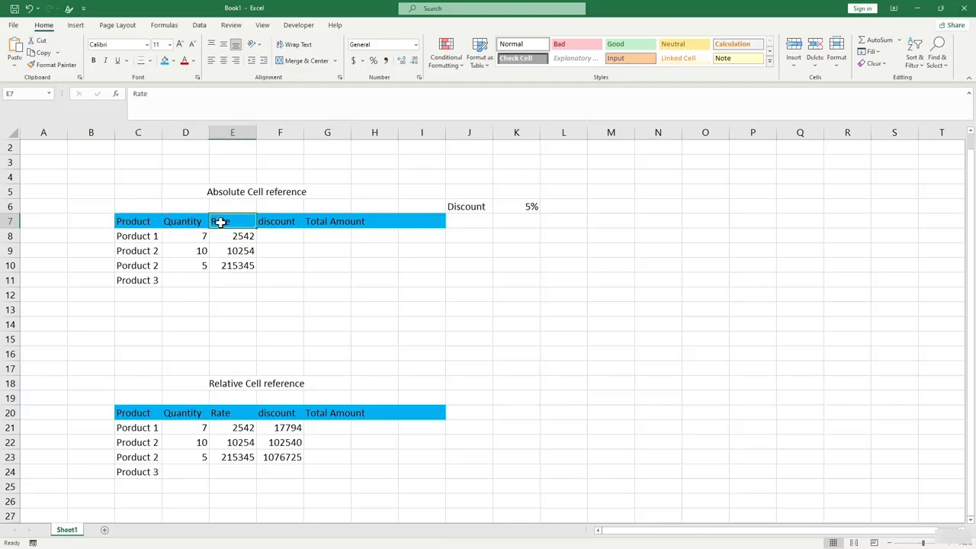
{"action": "left_click", "coordinate": [285, 221]}
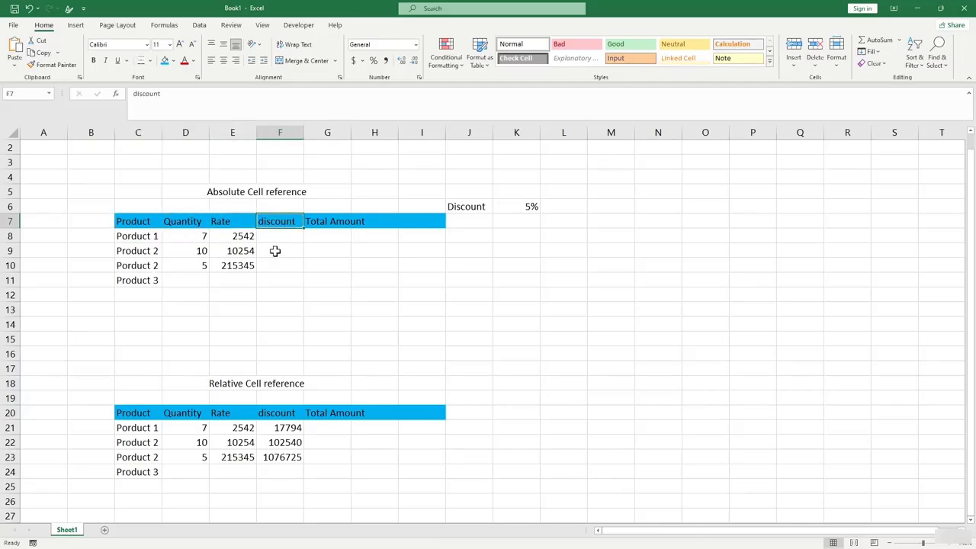
{"action": "left_click", "coordinate": [466, 204]}
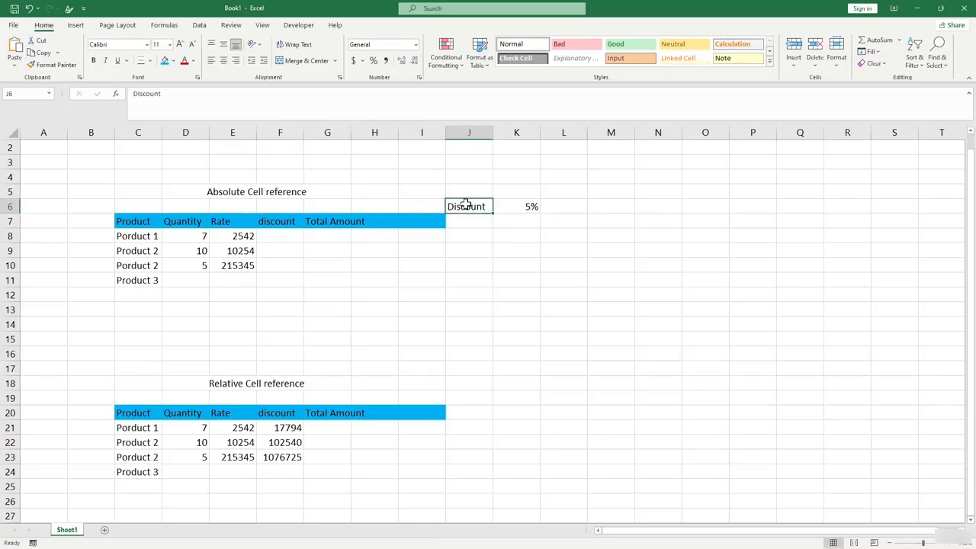
{"action": "left_click", "coordinate": [326, 232]}
{"action": "left_click", "coordinate": [366, 236]}
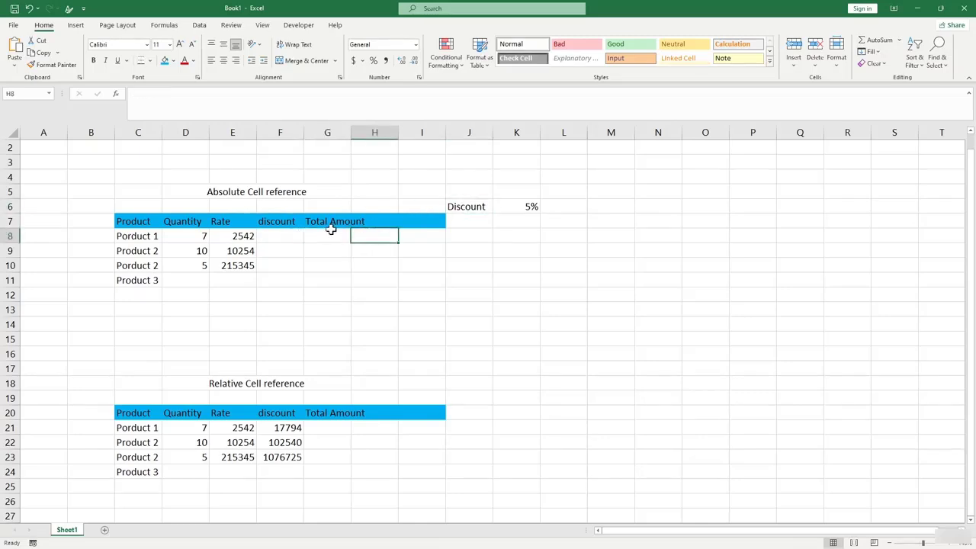
{"action": "left_click", "coordinate": [329, 231]}
{"action": "left_click", "coordinate": [344, 221]}
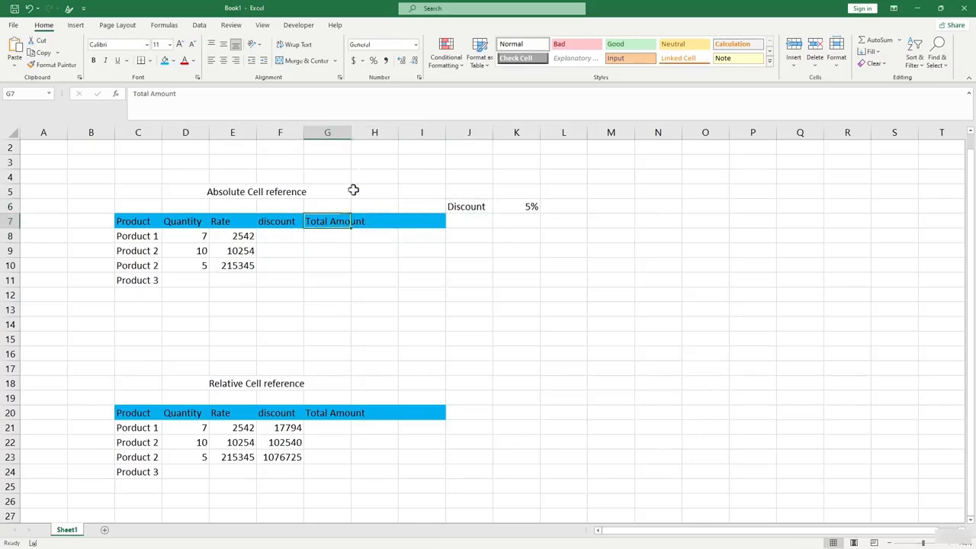
AutoFit column G to the Total Amount heading and select the discount cell F8.
{"action": "double_click", "coordinate": [351, 131]}
{"action": "left_click", "coordinate": [374, 263]}
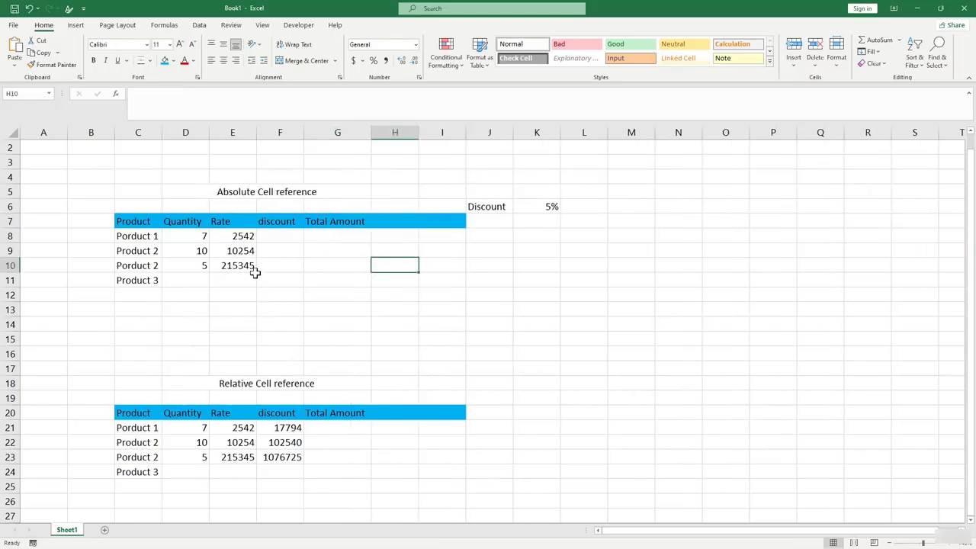
{"action": "left_click_drag", "start_coordinate": [233, 307], "coordinate": [231, 297]}
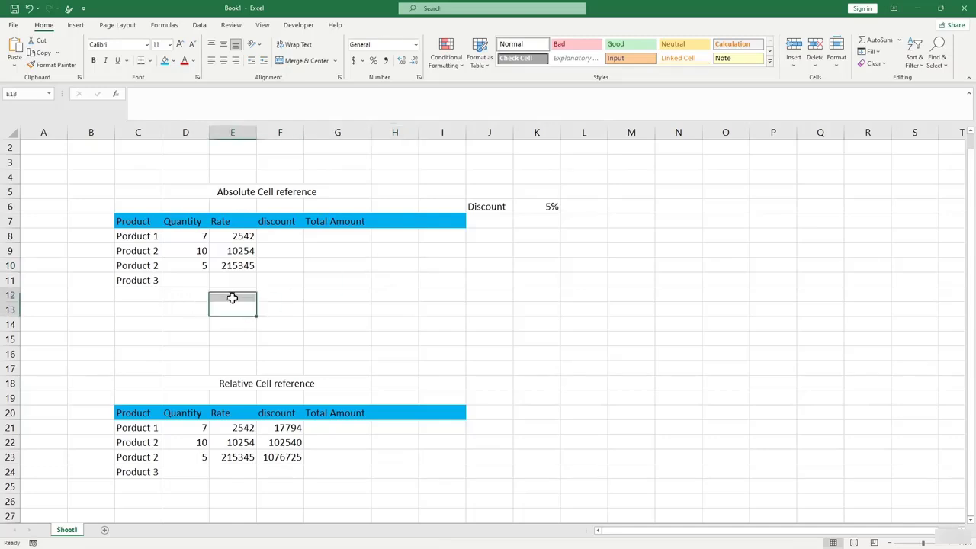
{"action": "left_click", "coordinate": [280, 240]}
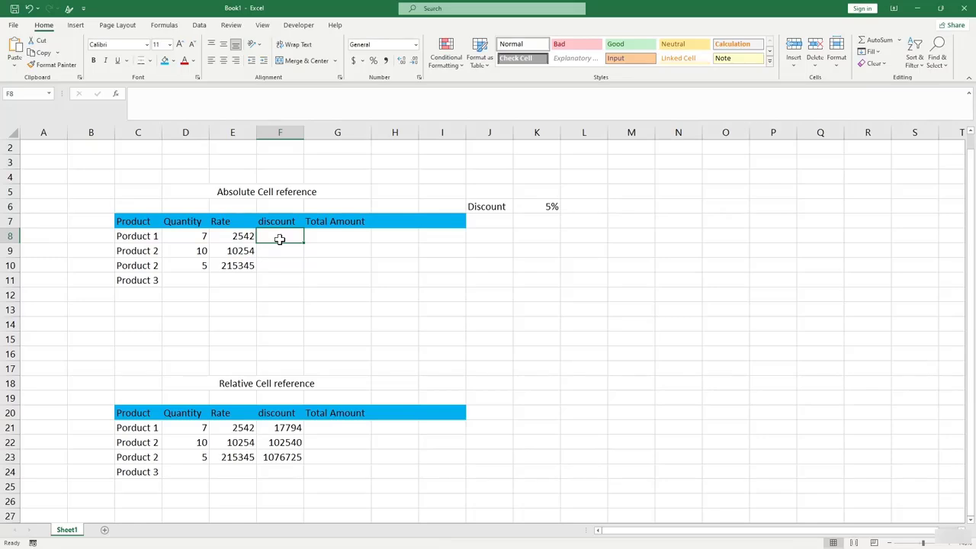
{"action": "left_click", "coordinate": [236, 240]}
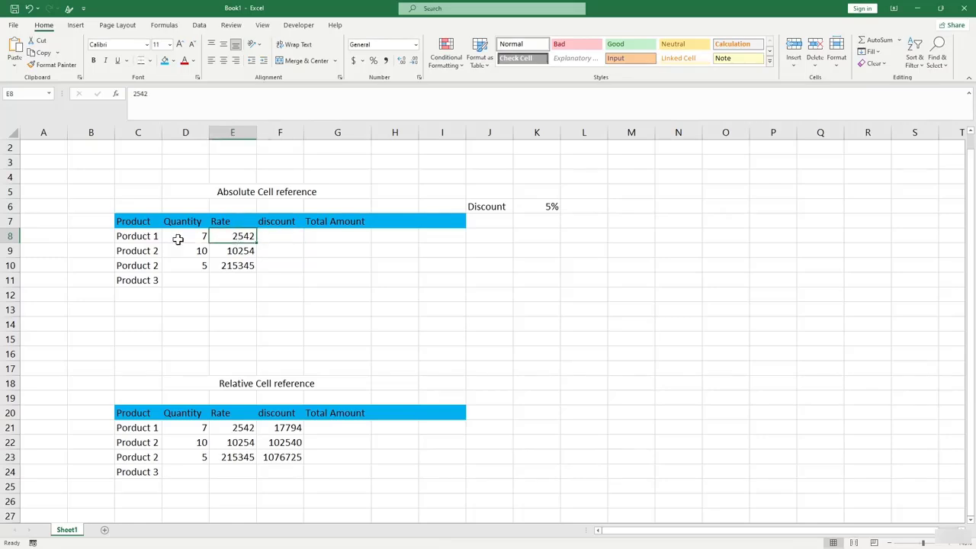
{"action": "left_click", "coordinate": [292, 239]}
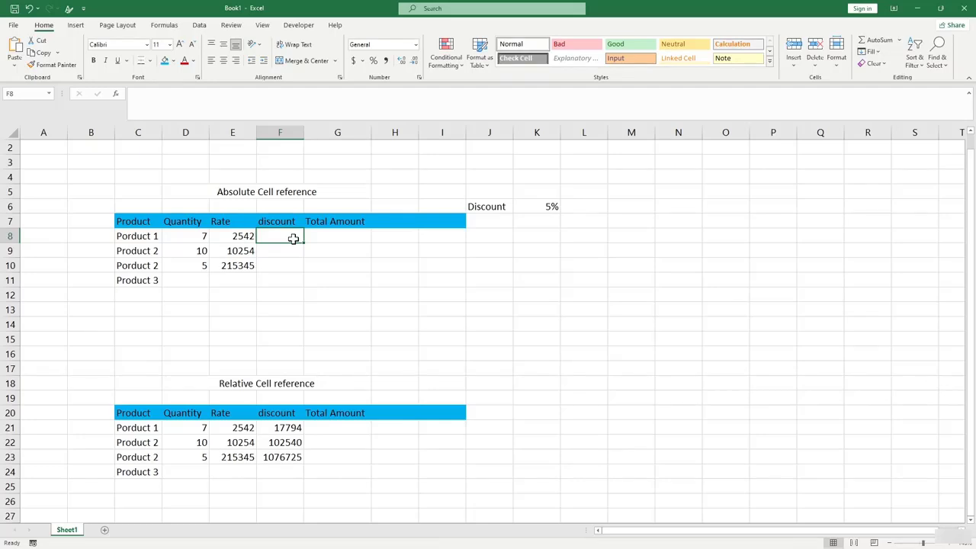
Enter =E8*D8*K6 in F8 for Product 1's discount, giving 889.7.
{"action": "type", "text": "="}
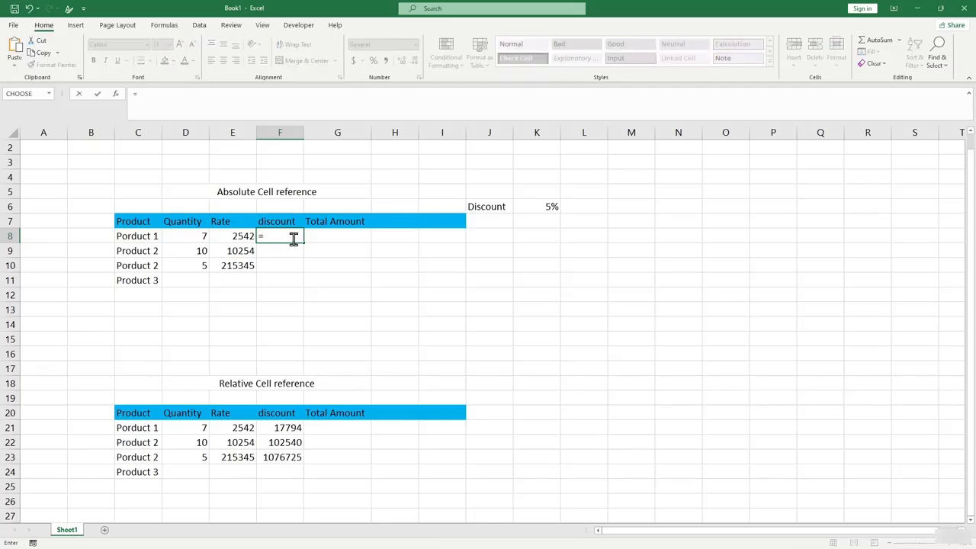
{"action": "left_click", "coordinate": [242, 238]}
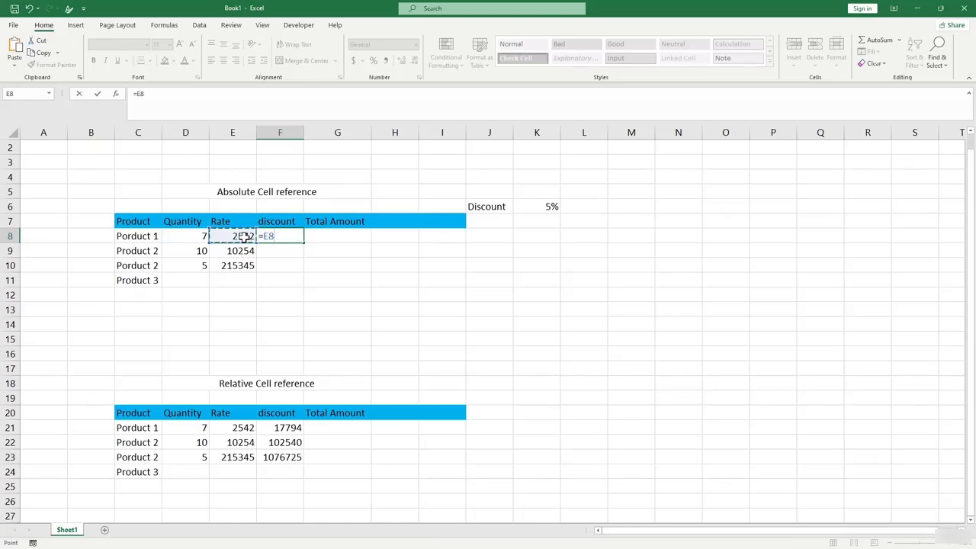
{"action": "type", "text": "*"}
{"action": "left_click", "coordinate": [182, 239]}
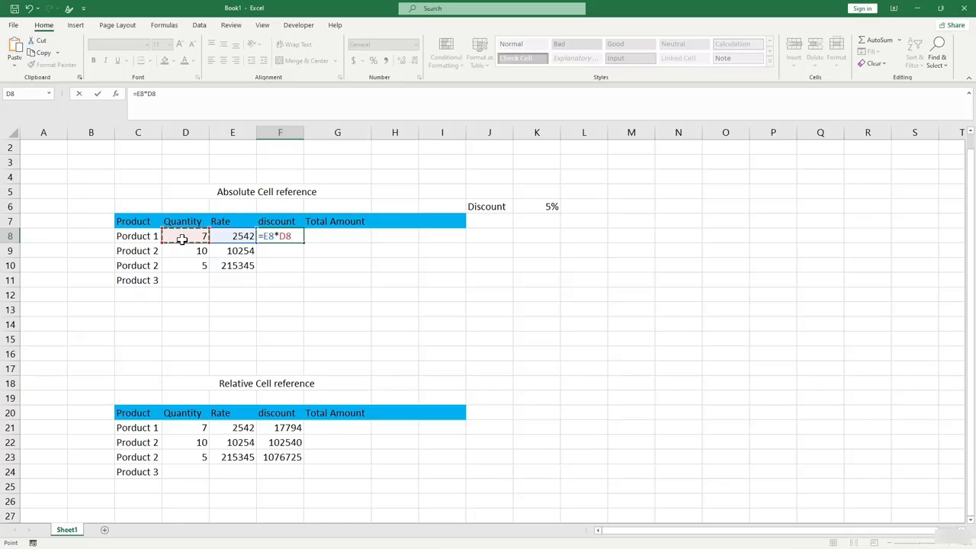
{"action": "type", "text": "*"}
{"action": "left_click", "coordinate": [534, 206]}
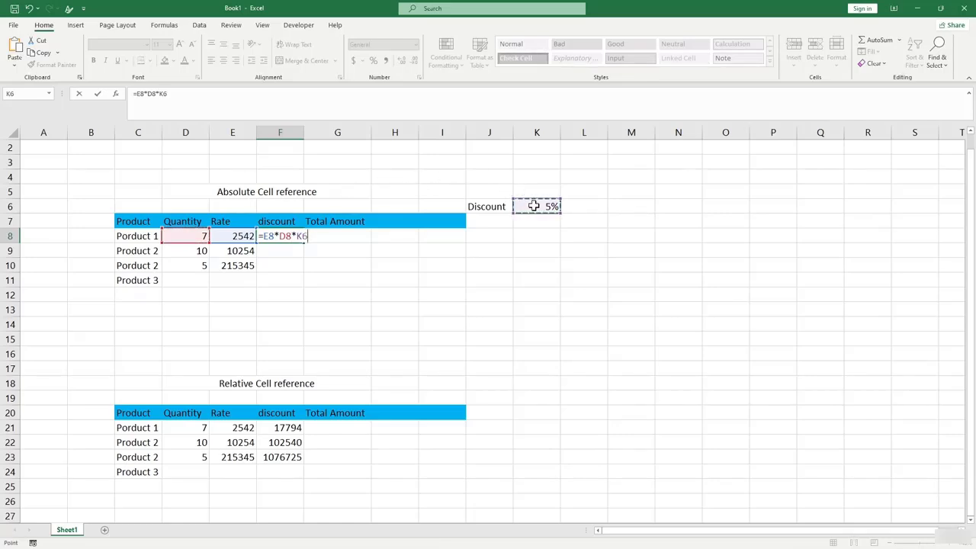
{"action": "key", "text": "Return"}
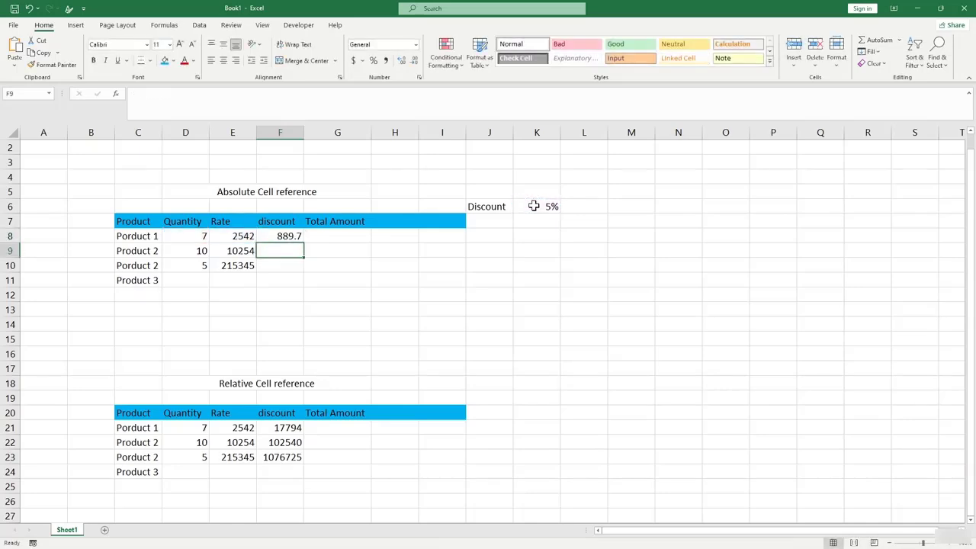
{"action": "left_click", "coordinate": [282, 238]}
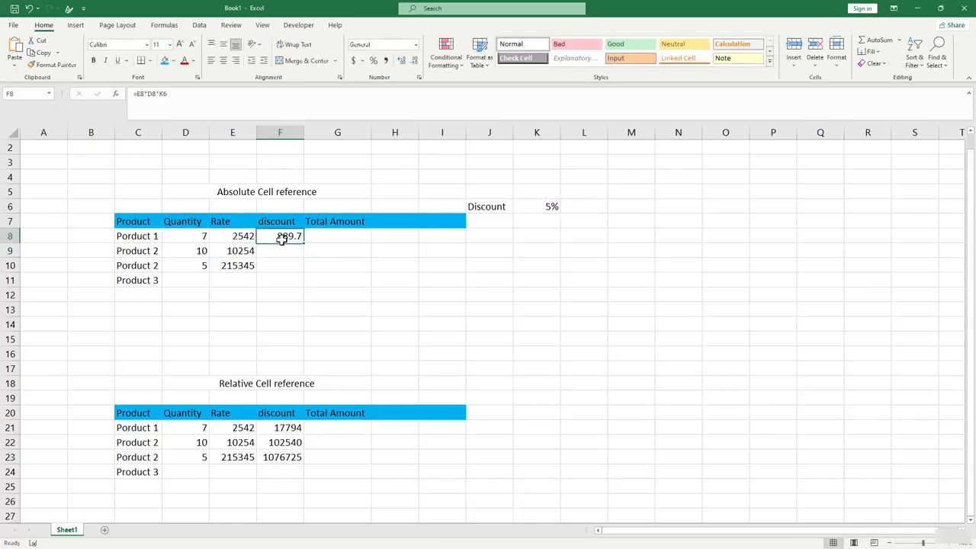
Enter =SUM(D8:F8) in G8 for Product 1's Total Amount, giving 3438.7.
{"action": "left_click", "coordinate": [341, 237]}
{"action": "type", "text": "="}
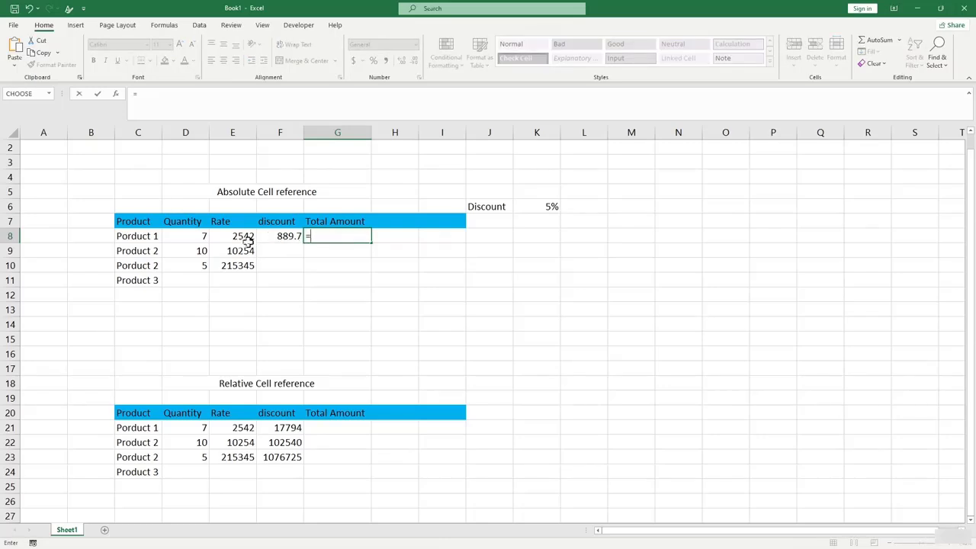
{"action": "left_click_drag", "start_coordinate": [203, 238], "coordinate": [282, 238]}
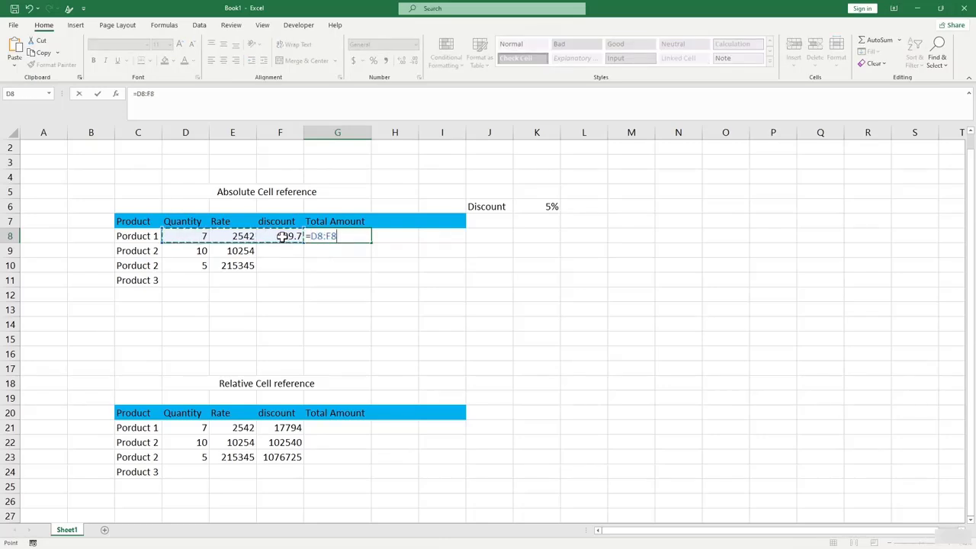
{"action": "key", "text": "Return"}
{"action": "key", "text": "Up"}
{"action": "key", "text": "BackSpace"}
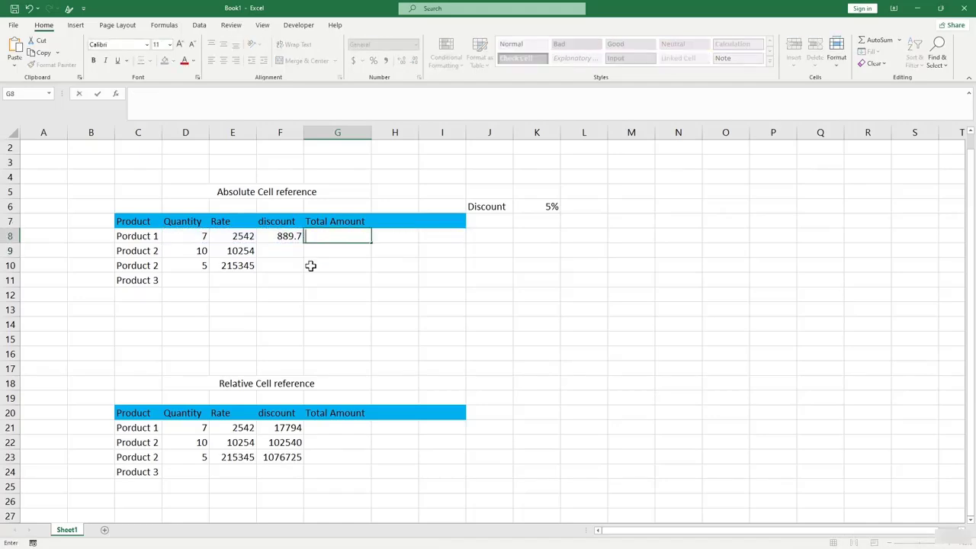
{"action": "type", "text": "=su"}
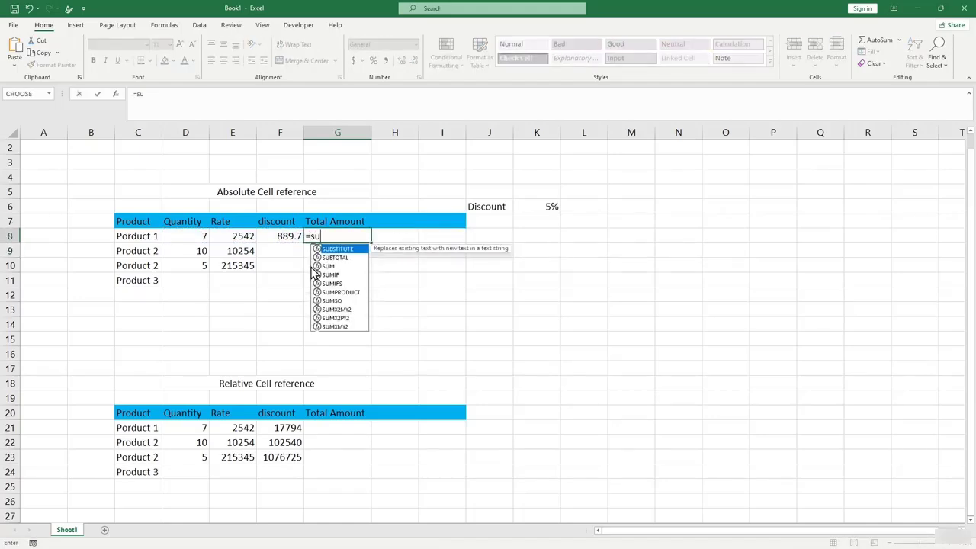
{"action": "type", "text": "m("}
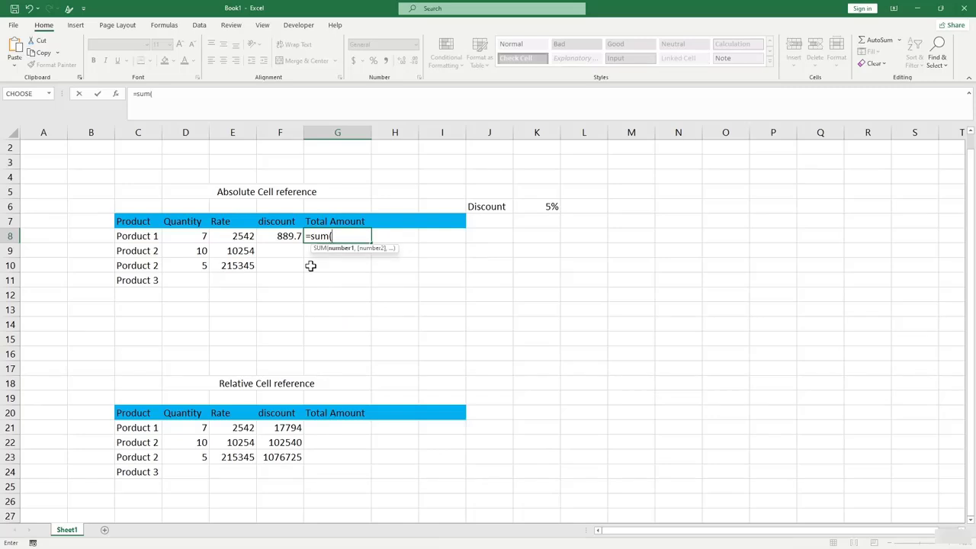
{"action": "left_click_drag", "start_coordinate": [178, 241], "coordinate": [282, 239]}
{"action": "type", "text": ")"}
{"action": "key", "text": "Return"}
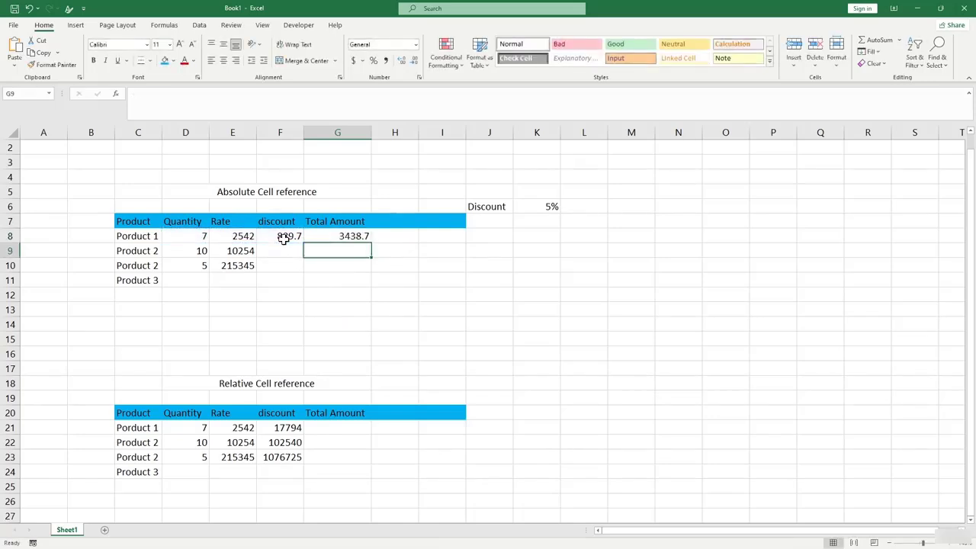
{"action": "left_click", "coordinate": [355, 237]}
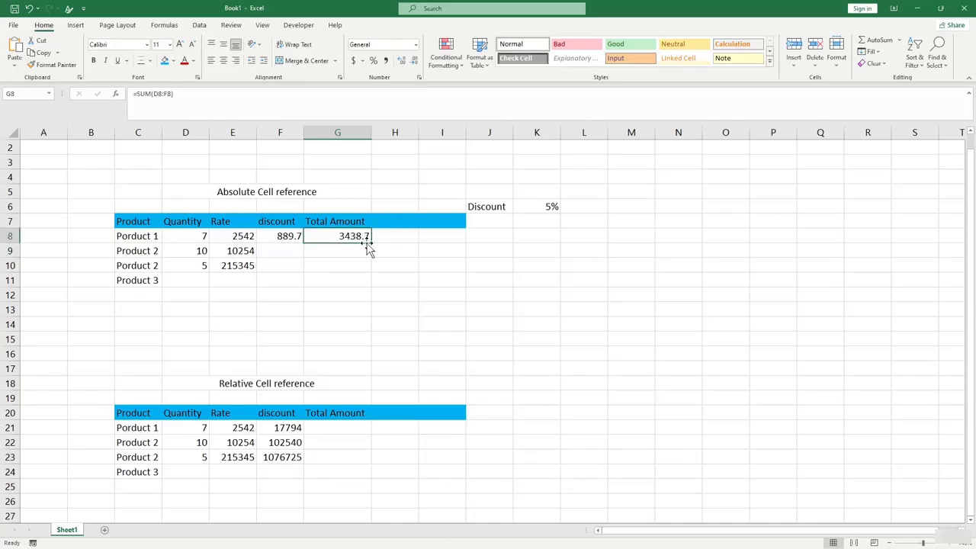
{"action": "left_click", "coordinate": [282, 238]}
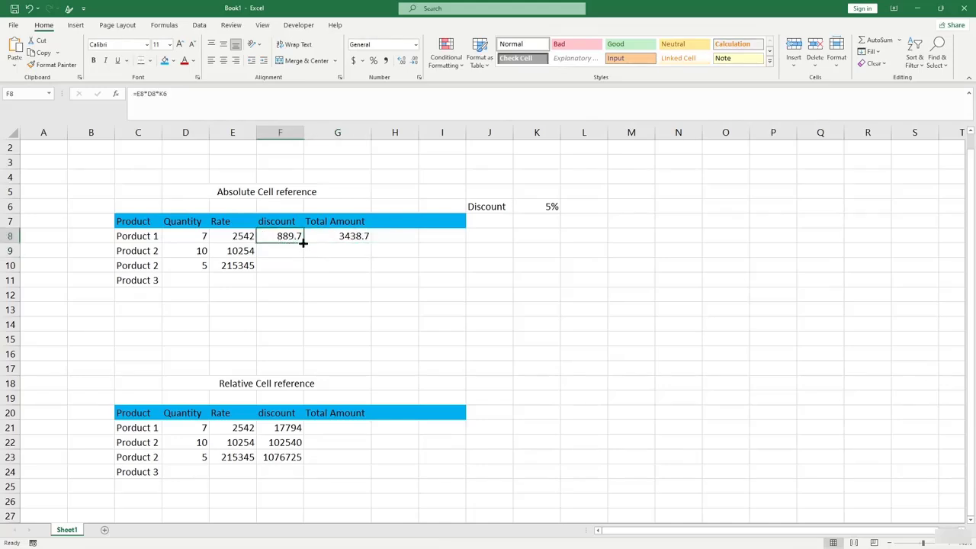
Fill F8's discount formula to F10 and inspect F9's shifted =E9*D9*K7 returning 0.
{"action": "left_click_drag", "start_coordinate": [305, 242], "coordinate": [293, 285]}
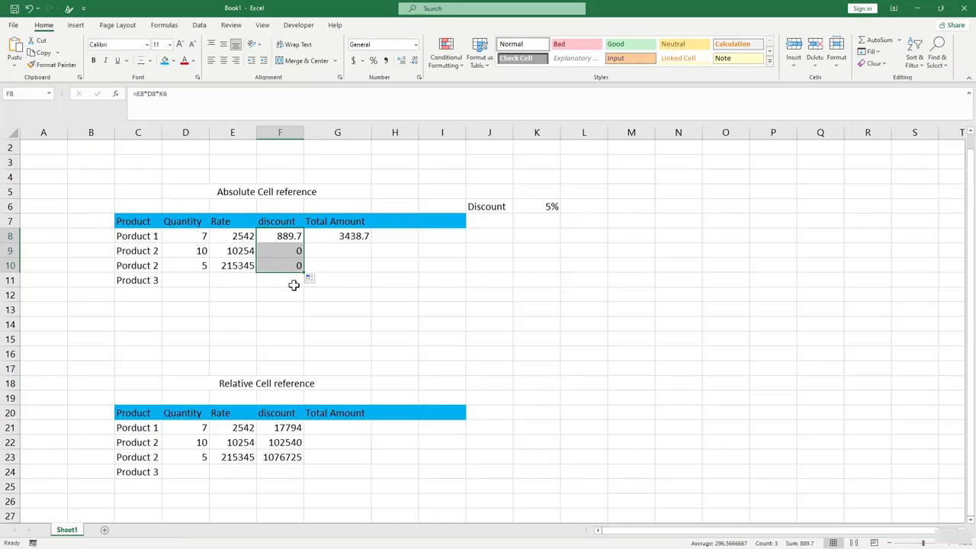
{"action": "left_click", "coordinate": [293, 283]}
{"action": "left_click", "coordinate": [280, 253]}
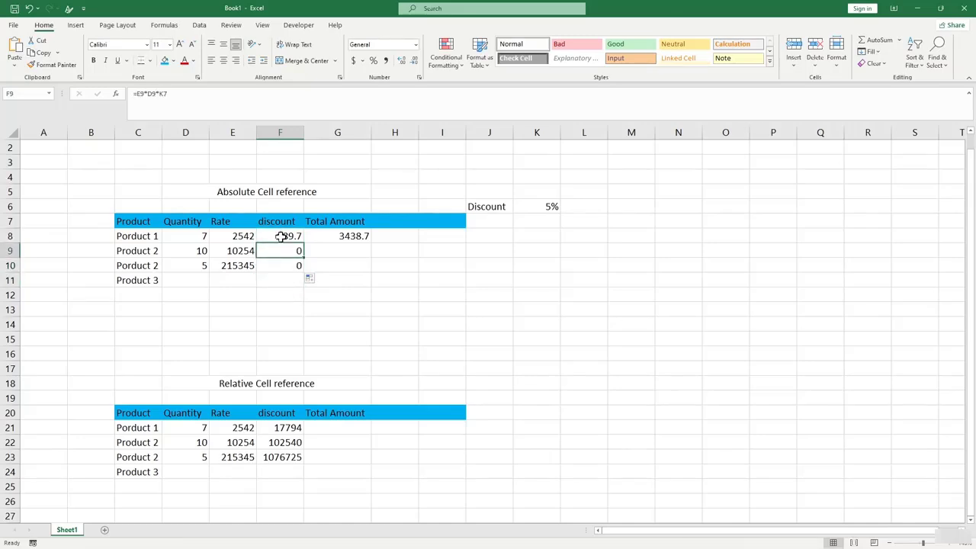
{"action": "left_click", "coordinate": [281, 236]}
{"action": "left_click", "coordinate": [284, 247]}
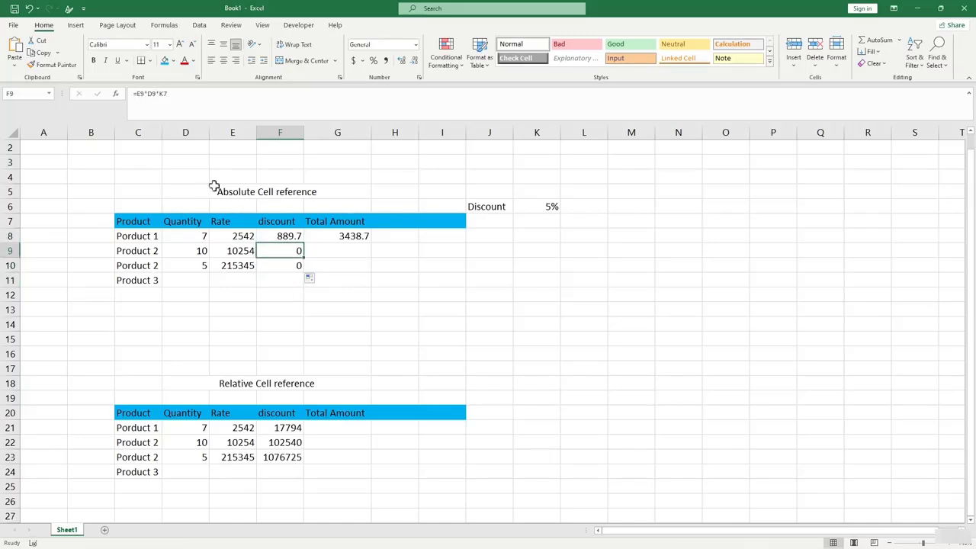
{"action": "left_click", "coordinate": [157, 94]}
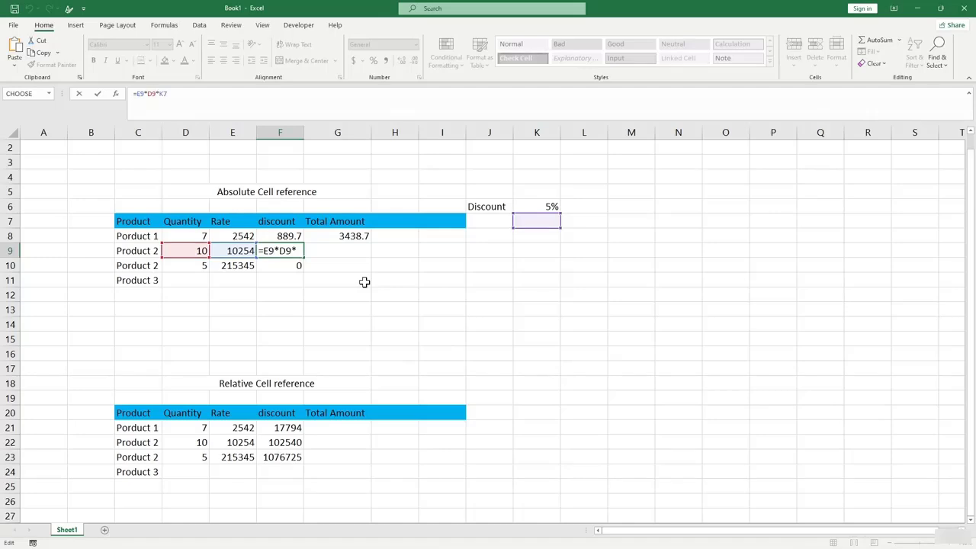
{"action": "key", "text": "Return"}
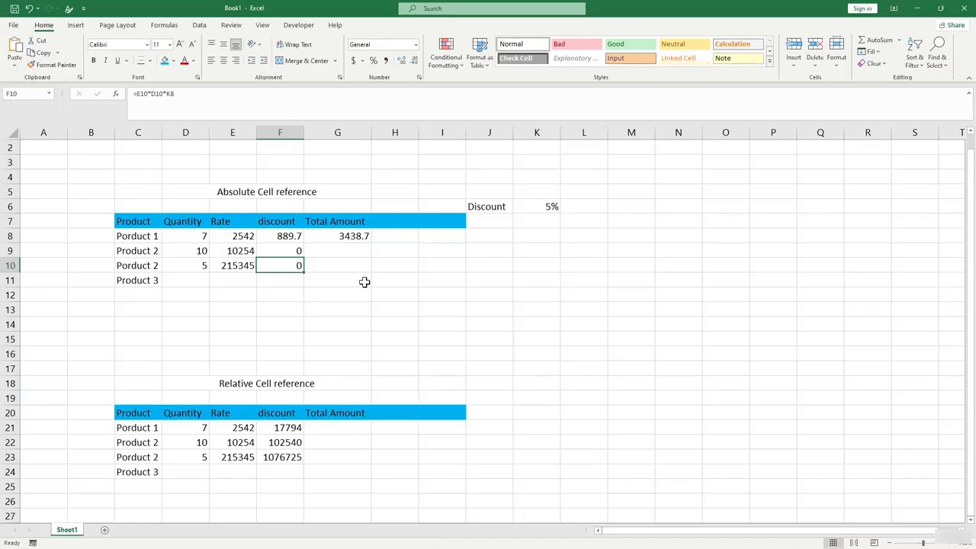
Fill G8's Total Amount SUM down to G10, giving 10264 and 215350.
{"action": "left_click", "coordinate": [540, 210]}
{"action": "left_click", "coordinate": [288, 238]}
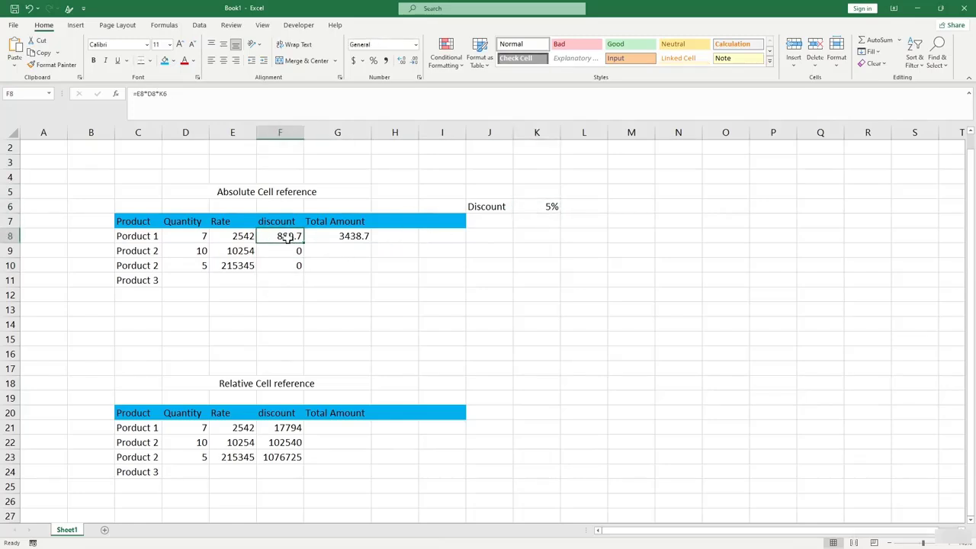
{"action": "left_click", "coordinate": [351, 236]}
{"action": "left_click_drag", "start_coordinate": [371, 242], "coordinate": [360, 279]}
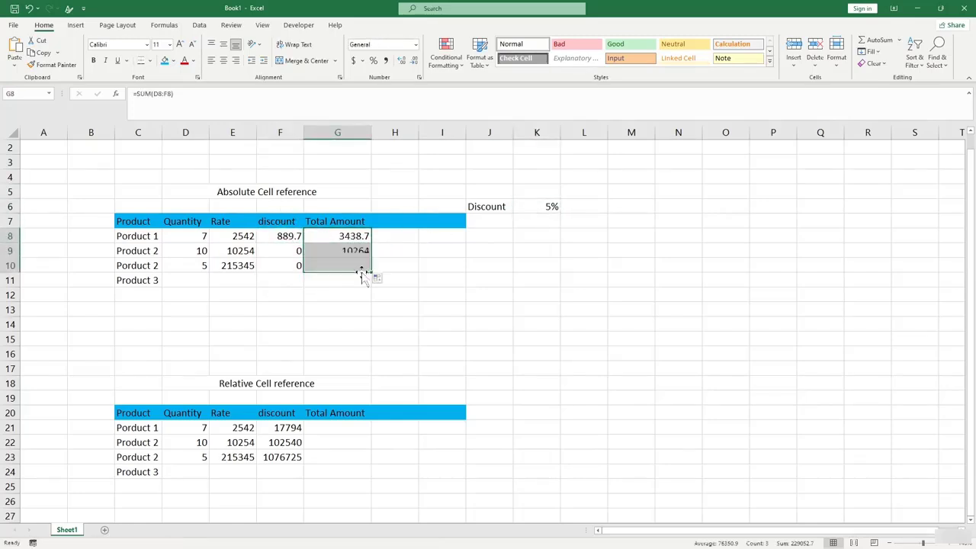
{"action": "left_click", "coordinate": [215, 254]}
{"action": "left_click", "coordinate": [187, 257]}
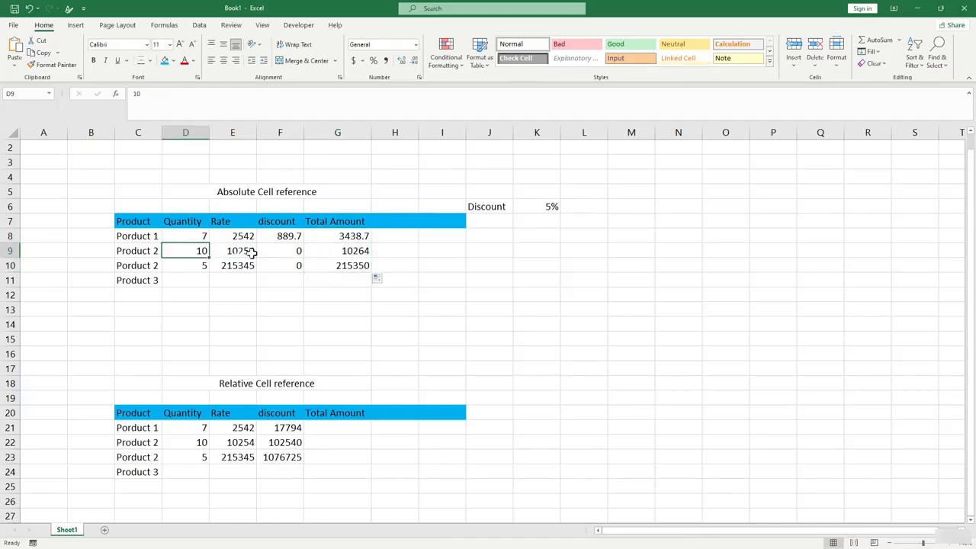
{"action": "left_click", "coordinate": [344, 252]}
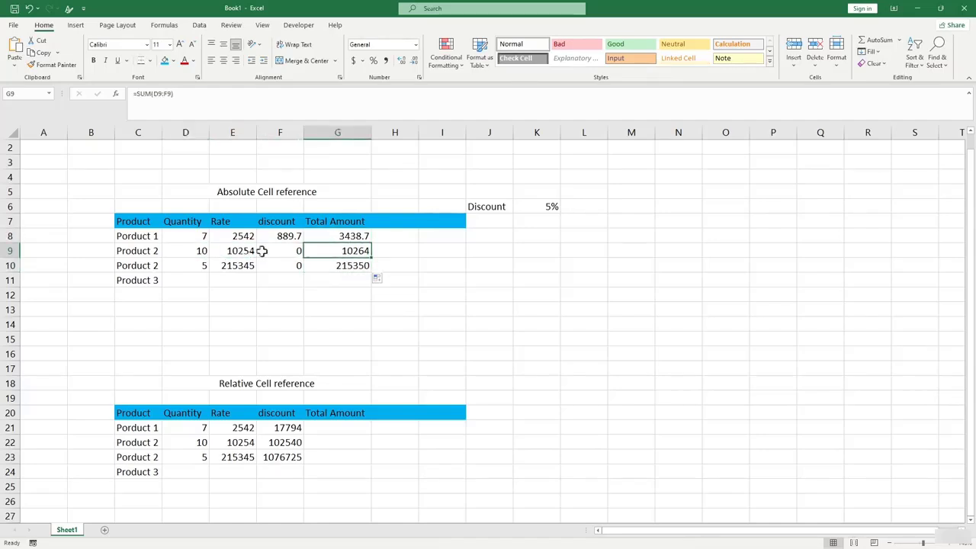
{"action": "left_click", "coordinate": [232, 269]}
Compare discount formulas: F8 references K6, while F9 and F10 point at empty K7 and K8.
{"action": "left_click", "coordinate": [293, 253]}
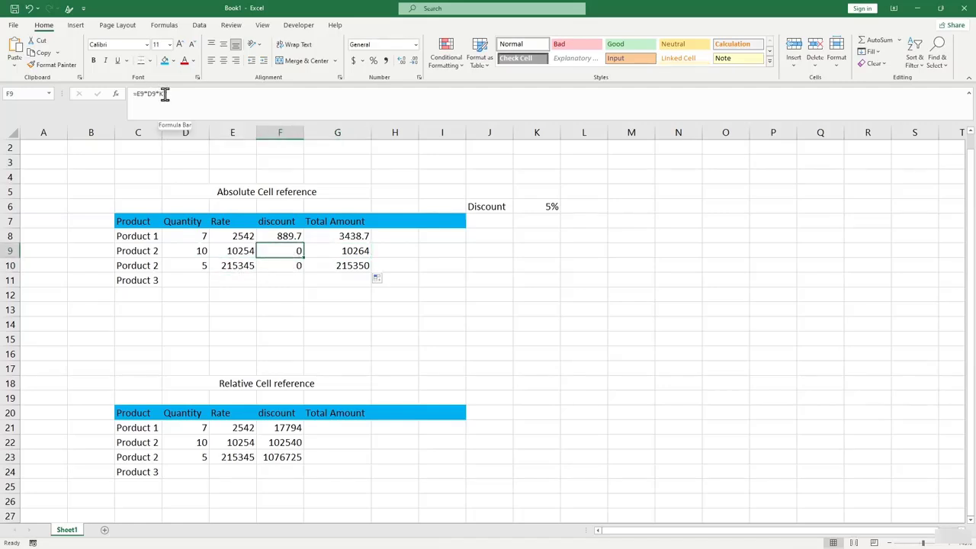
{"action": "left_click", "coordinate": [279, 236]}
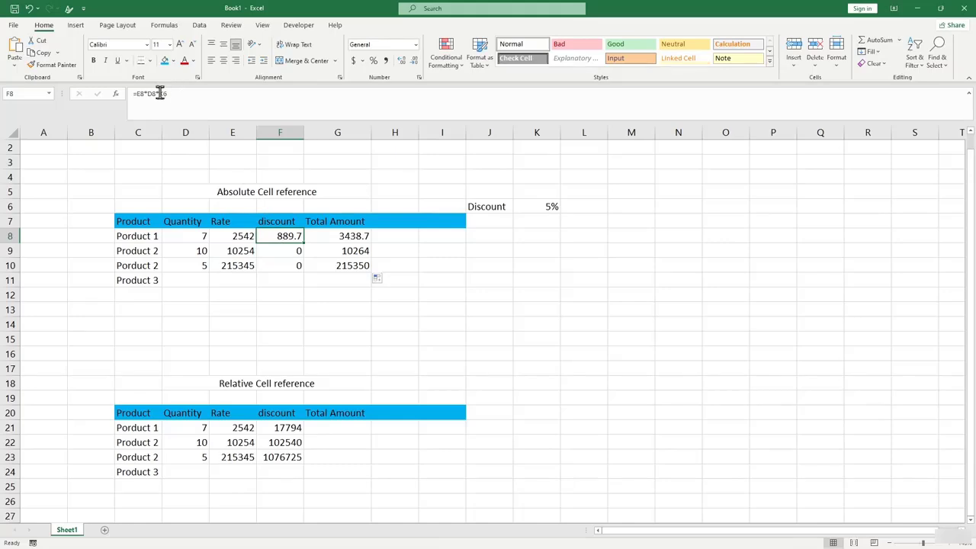
{"action": "left_click", "coordinate": [283, 250]}
{"action": "left_click", "coordinate": [288, 264]}
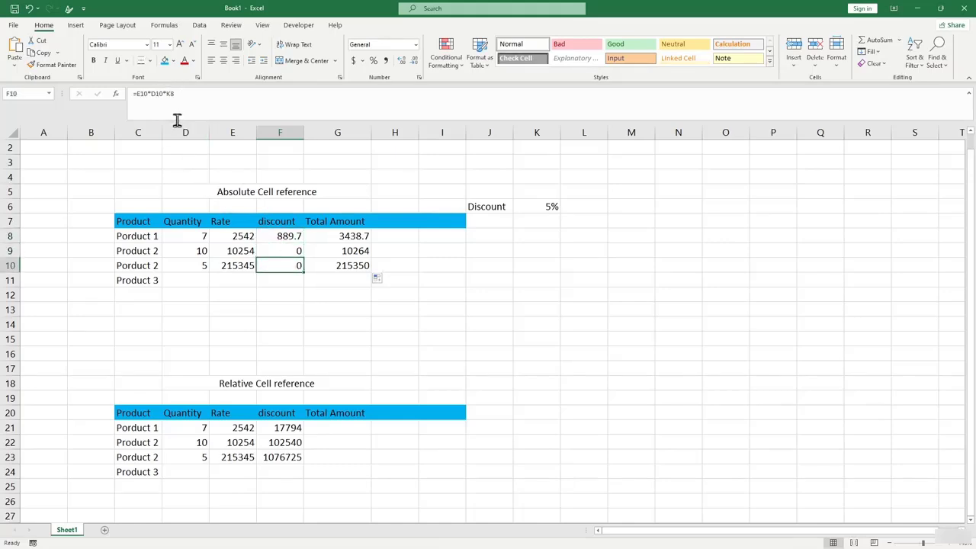
{"action": "left_click", "coordinate": [162, 94]}
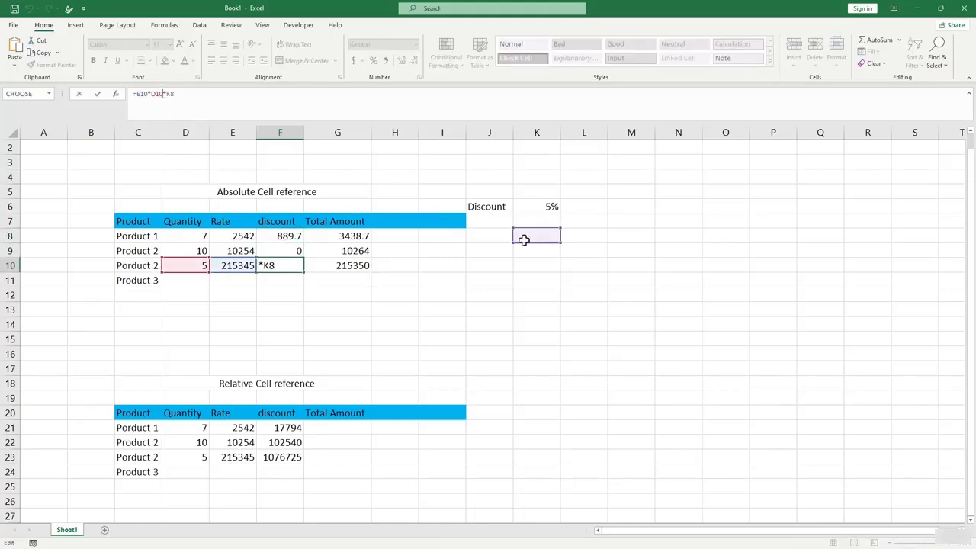
{"action": "left_click", "coordinate": [551, 207]}
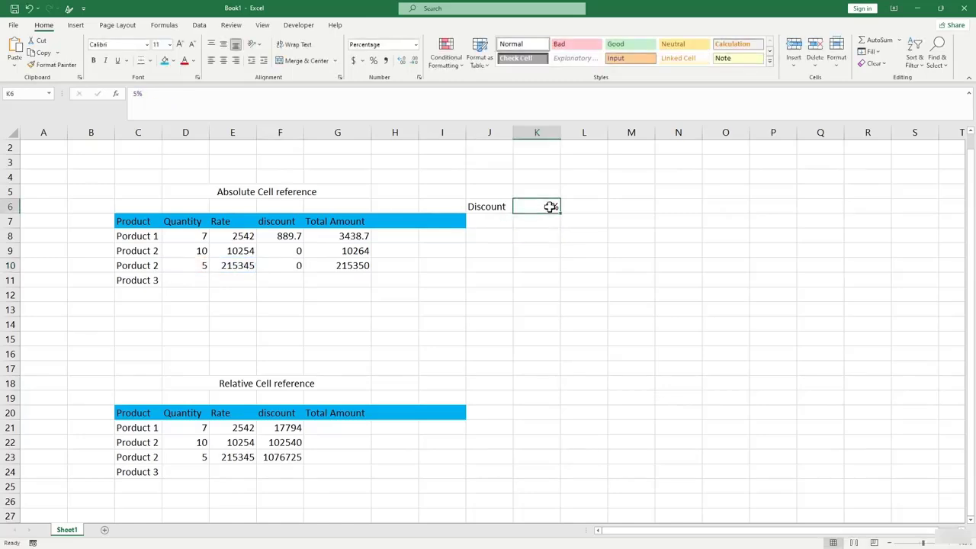
{"action": "left_click", "coordinate": [279, 251]}
{"action": "left_click", "coordinate": [165, 94]}
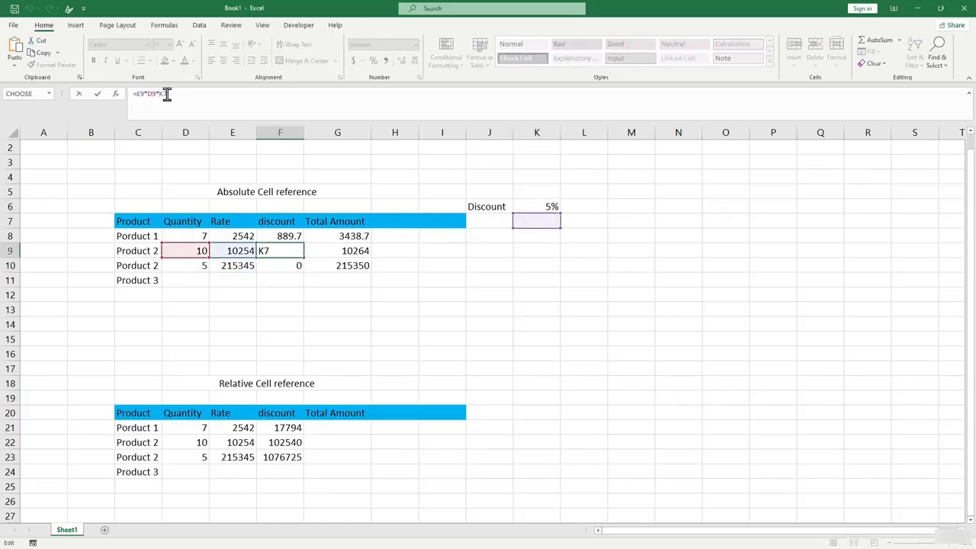
{"action": "key", "text": "Return"}
{"action": "left_click", "coordinate": [280, 236]}
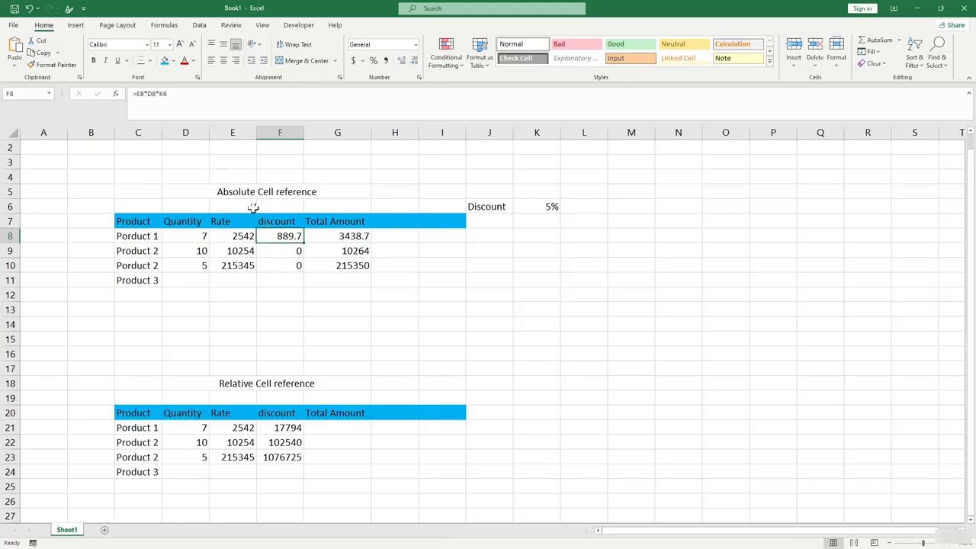
{"action": "left_click", "coordinate": [161, 94]}
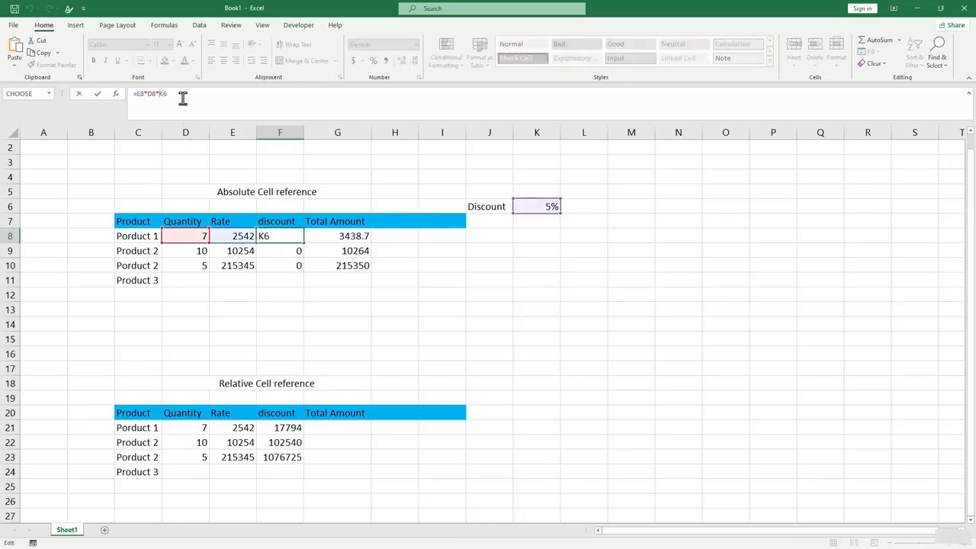
Try the partly locked $K6 reference in F8 and confirm F9 still gives 0 discount.
{"action": "type", "text": "$"}
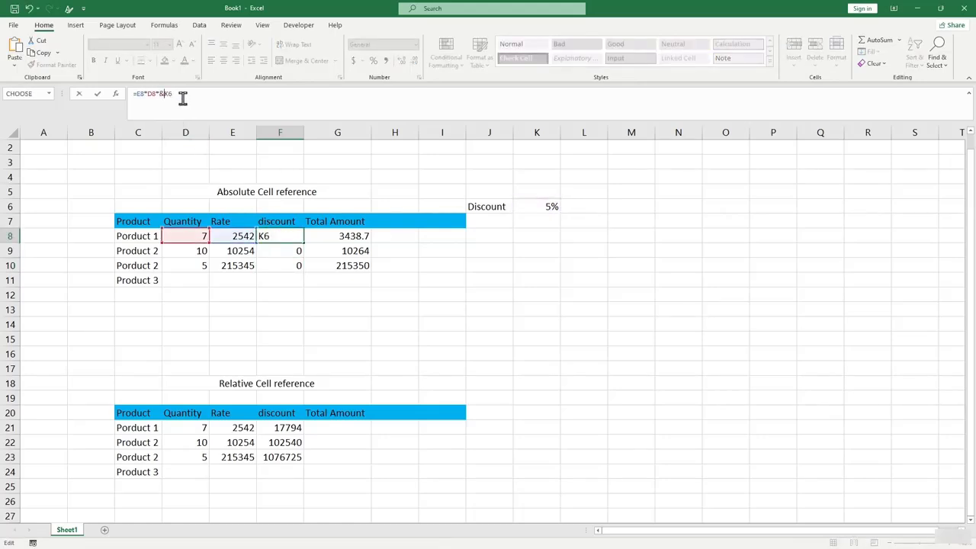
{"action": "key", "text": "BackSpace"}
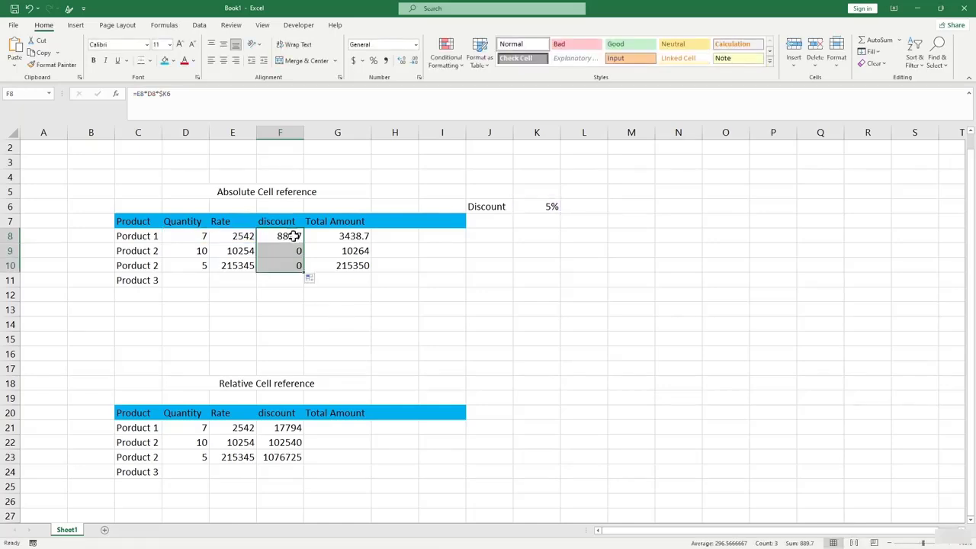
{"action": "left_click", "coordinate": [292, 236]}
{"action": "left_click", "coordinate": [290, 254]}
{"action": "left_click", "coordinate": [164, 96]}
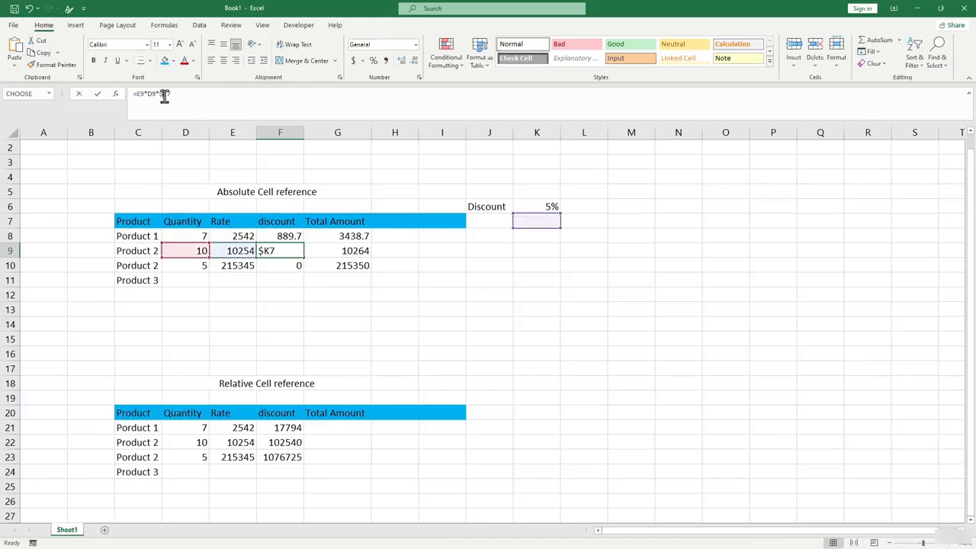
{"action": "left_click", "coordinate": [300, 311]}
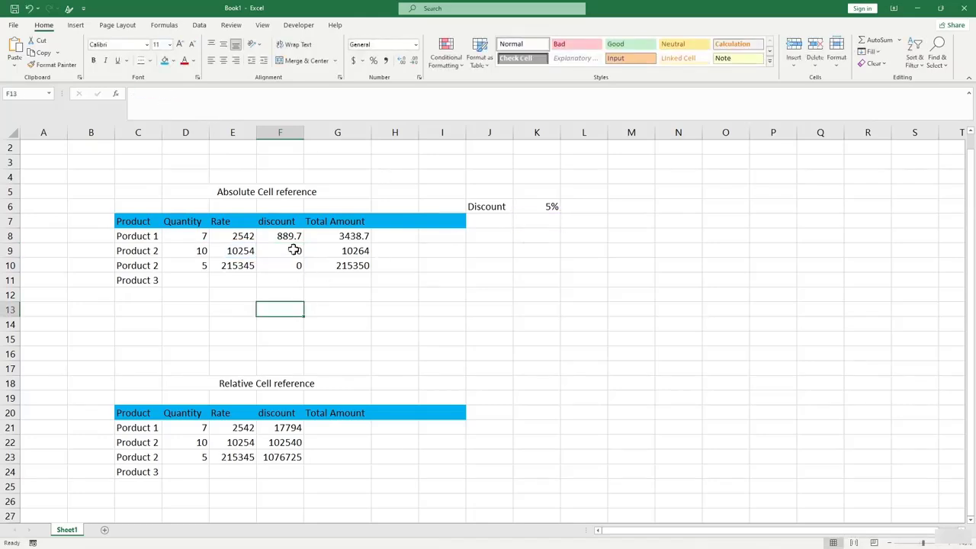
Change F8 to =E8*D8*$K$6 and fill to F10, giving 889.7, 5127 and 53836.3.
{"action": "left_click", "coordinate": [293, 238]}
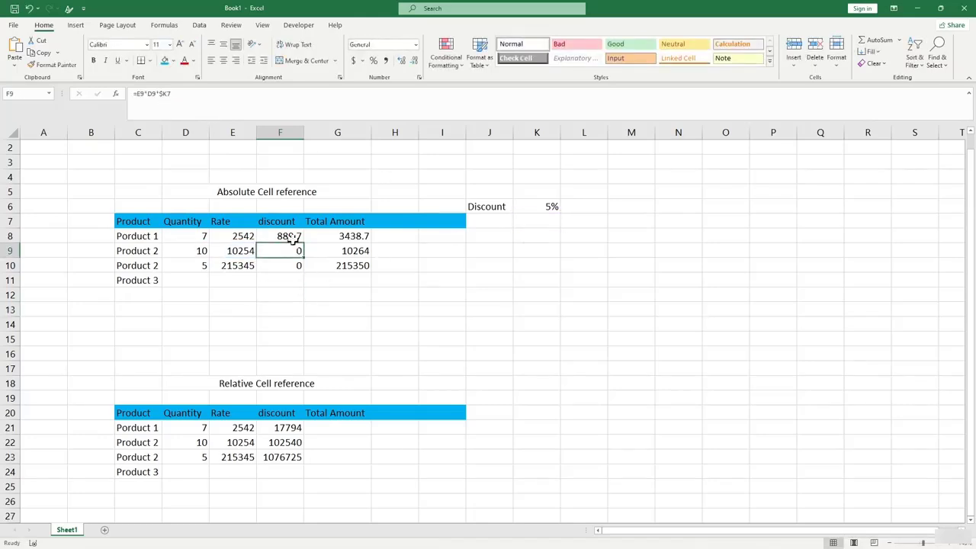
{"action": "left_click", "coordinate": [165, 93]}
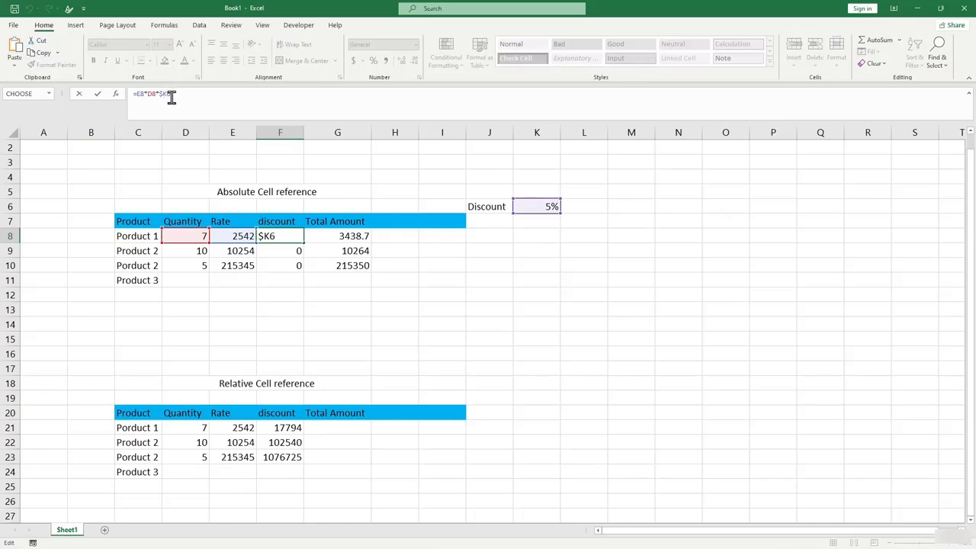
{"action": "type", "text": "$"}
{"action": "key", "text": "Return"}
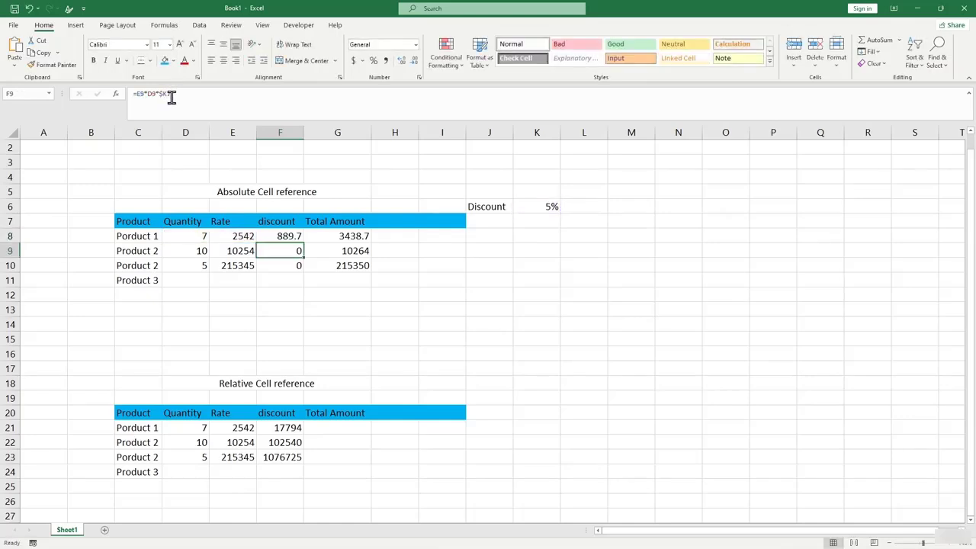
{"action": "left_click", "coordinate": [296, 238]}
{"action": "left_click_drag", "start_coordinate": [303, 243], "coordinate": [299, 272]}
{"action": "left_click", "coordinate": [331, 322]}
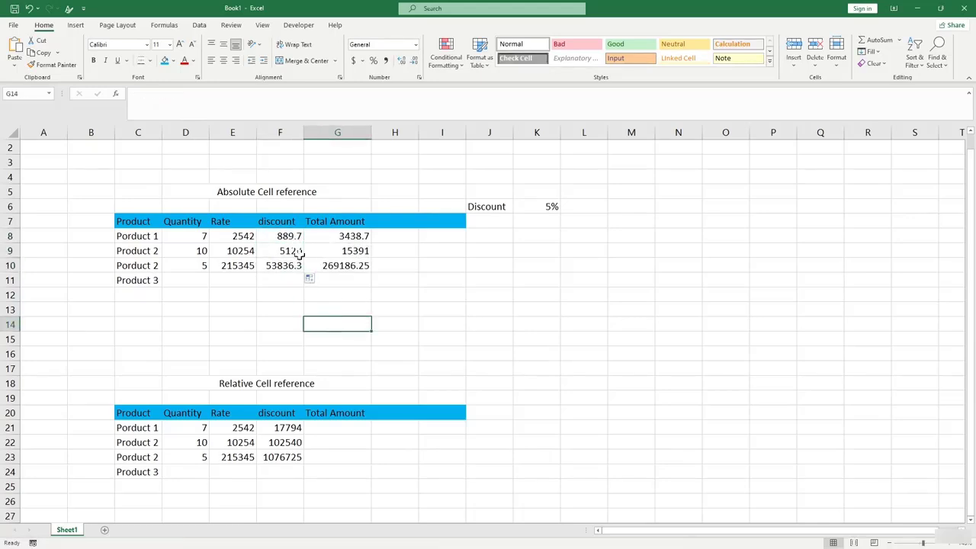
{"action": "left_click", "coordinate": [292, 239]}
{"action": "left_click", "coordinate": [289, 251]}
{"action": "left_click", "coordinate": [289, 238]}
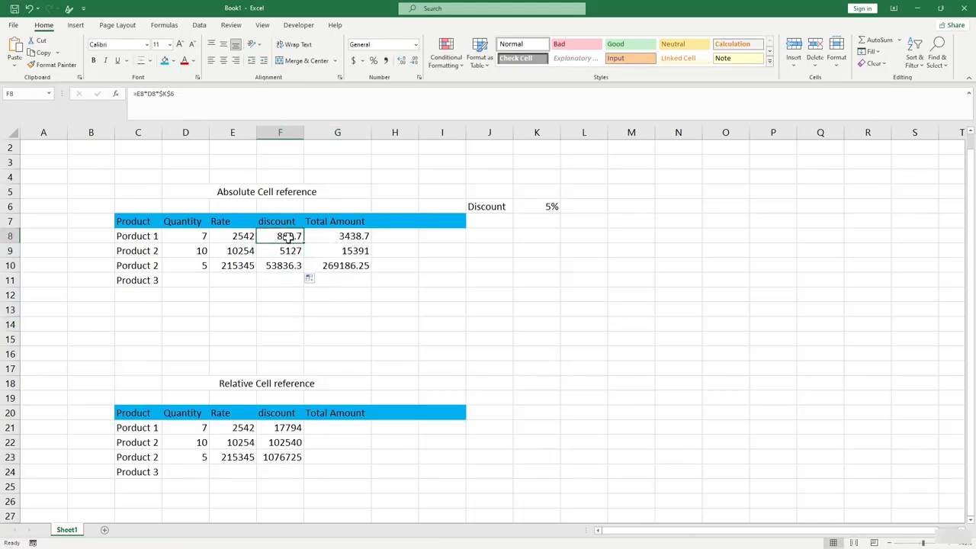
Clear the discount formulas from F8:F10.
{"action": "double_click", "coordinate": [290, 239]}
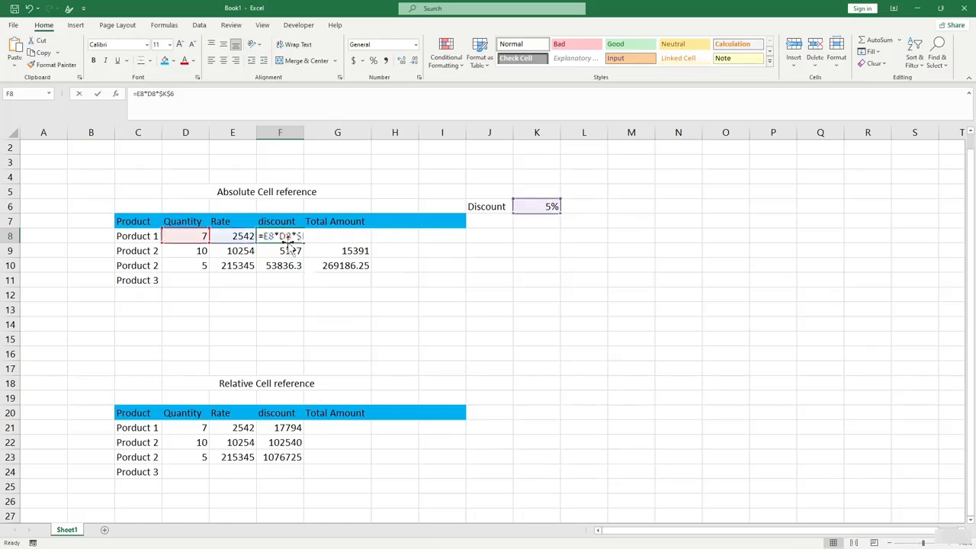
{"action": "key", "text": "BackSpace"}
{"action": "key", "text": "BackSpace"}
{"action": "key", "text": "BackSpace"}
{"action": "key", "text": "BackSpace"}
{"action": "key", "text": "BackSpace"}
{"action": "key", "text": "BackSpace"}
{"action": "key", "text": "BackSpace"}
{"action": "key", "text": "BackSpace"}
{"action": "key", "text": "BackSpace"}
{"action": "key", "text": "BackSpace"}
{"action": "key", "text": "BackSpace"}
{"action": "key", "text": "Return"}
{"action": "left_click_drag", "start_coordinate": [289, 251], "coordinate": [292, 264]}
{"action": "key", "text": "BackSpace"}
{"action": "key", "text": "Return"}
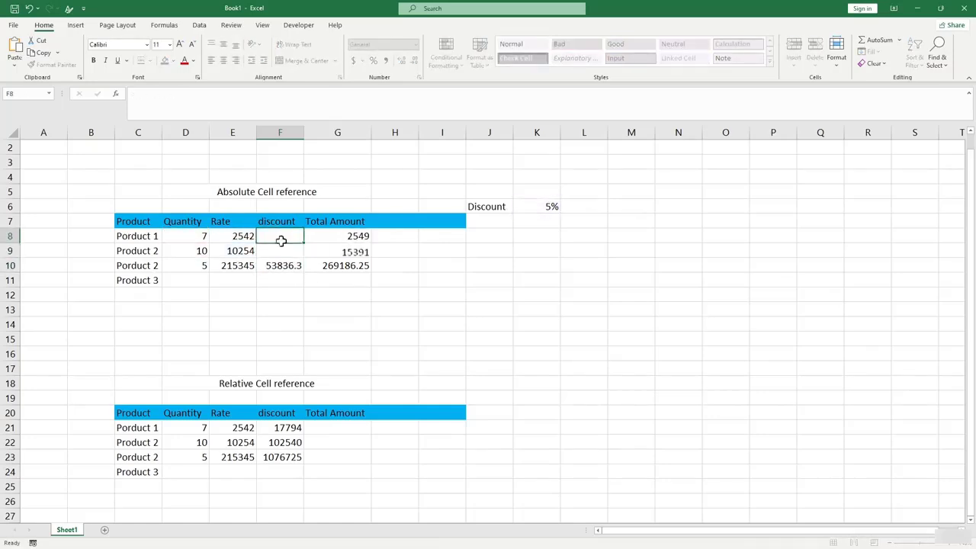
{"action": "key", "text": "Delete"}
Re-enter F8 as =E8*D8*$K$6, using F4 to lock K6.
{"action": "left_click", "coordinate": [282, 237]}
{"action": "type", "text": "="}
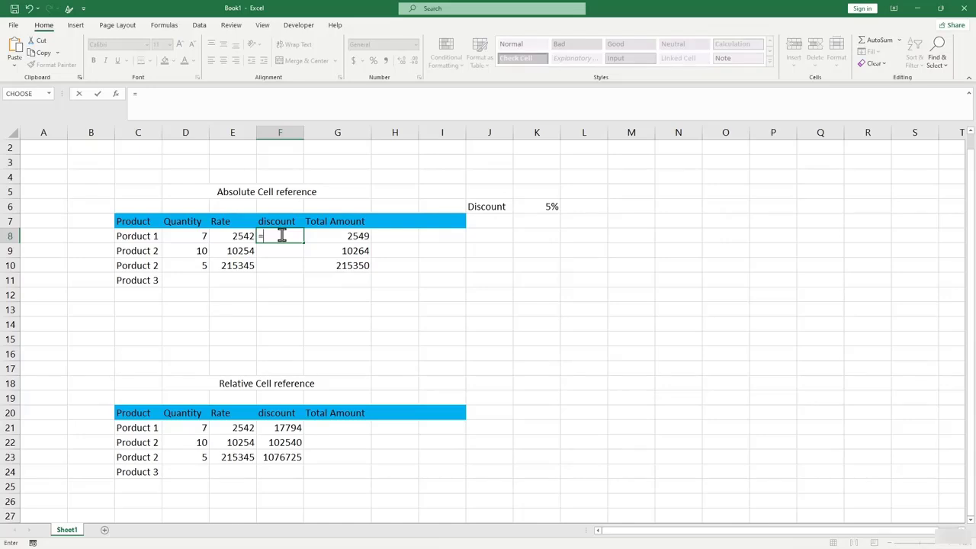
{"action": "left_click", "coordinate": [247, 236]}
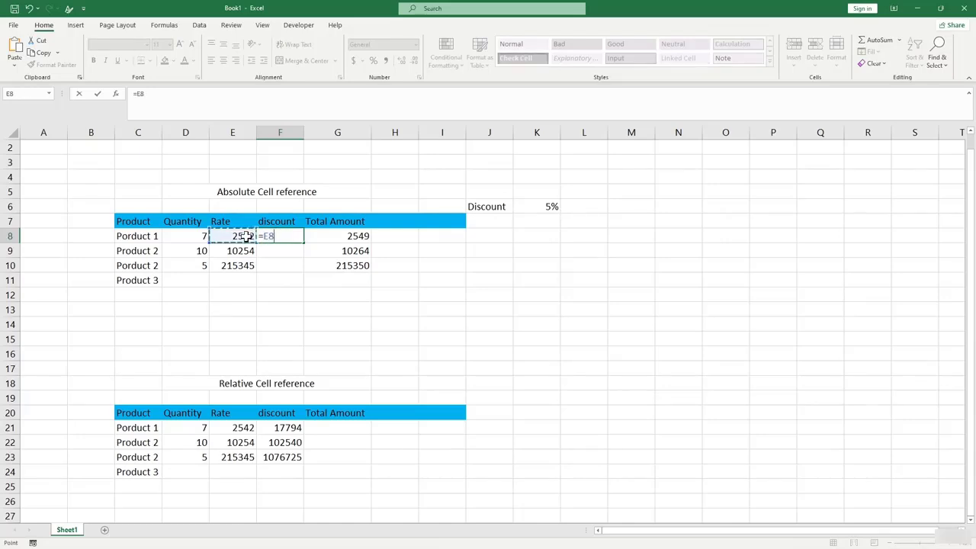
{"action": "type", "text": "*"}
{"action": "left_click", "coordinate": [201, 237]}
{"action": "type", "text": "*"}
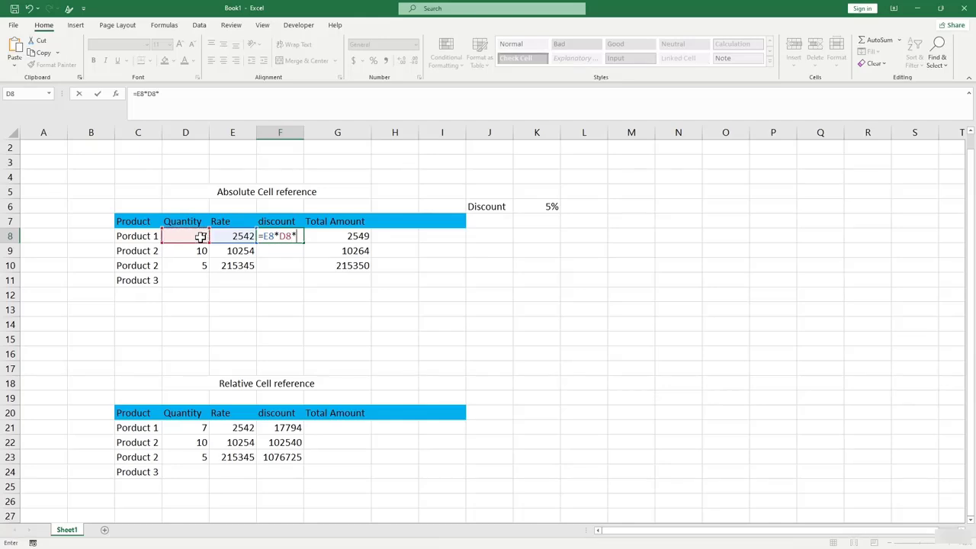
{"action": "left_click", "coordinate": [538, 206]}
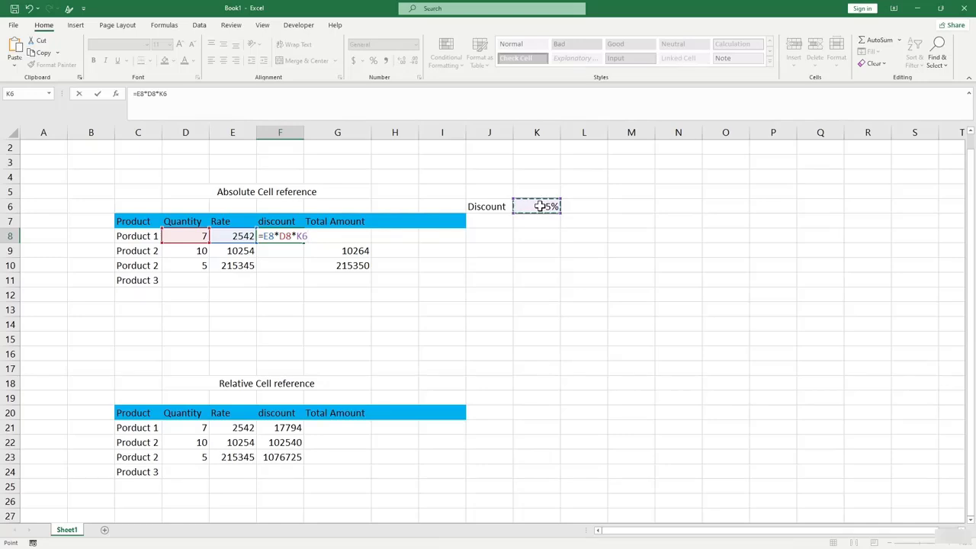
{"action": "left_click", "coordinate": [164, 93]}
{"action": "key", "text": "F4"}
{"action": "key", "text": "Return"}
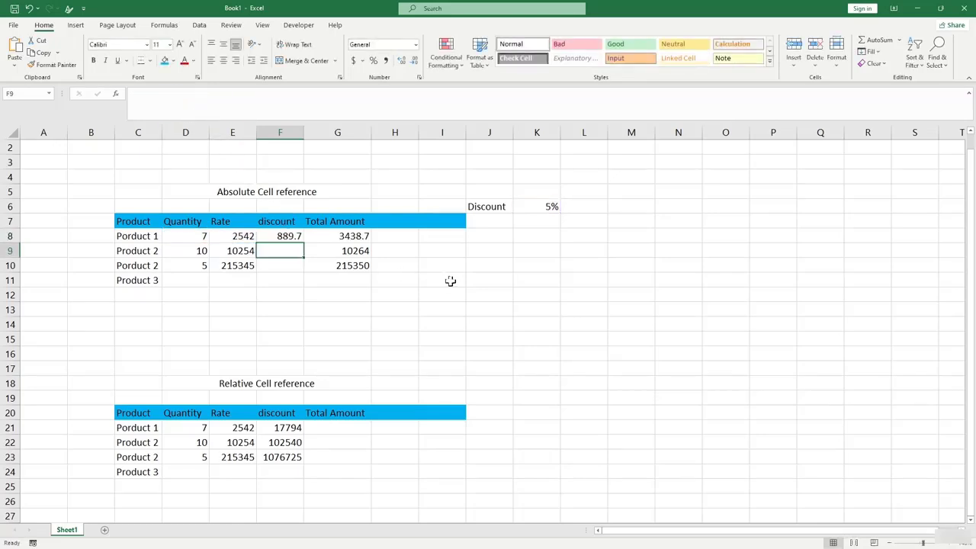
Fill the locked discount formula down to F10 and verify F9 still references $K$6.
{"action": "left_click", "coordinate": [298, 239]}
{"action": "left_click_drag", "start_coordinate": [302, 243], "coordinate": [303, 279]}
{"action": "left_click", "coordinate": [280, 250]}
{"action": "left_click", "coordinate": [172, 92]}
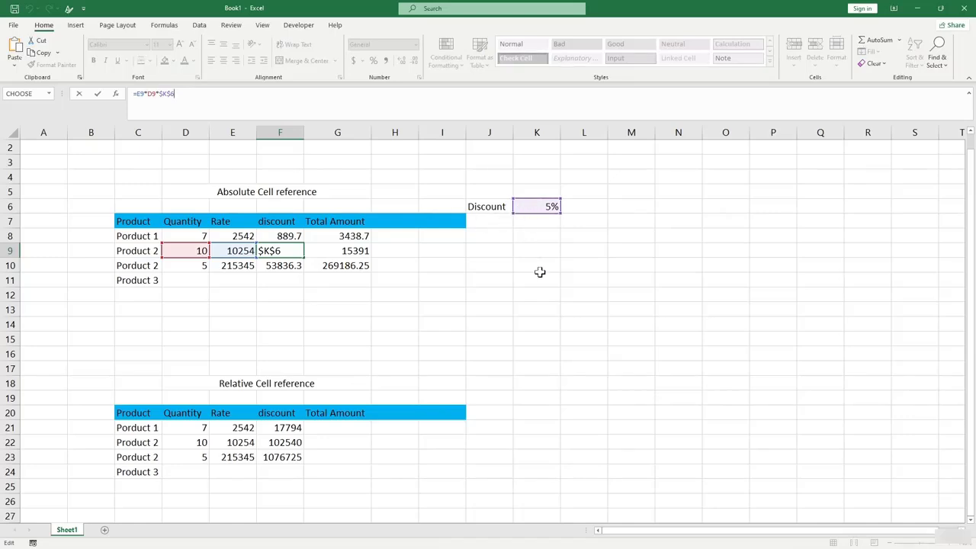
{"action": "key", "text": "Return"}
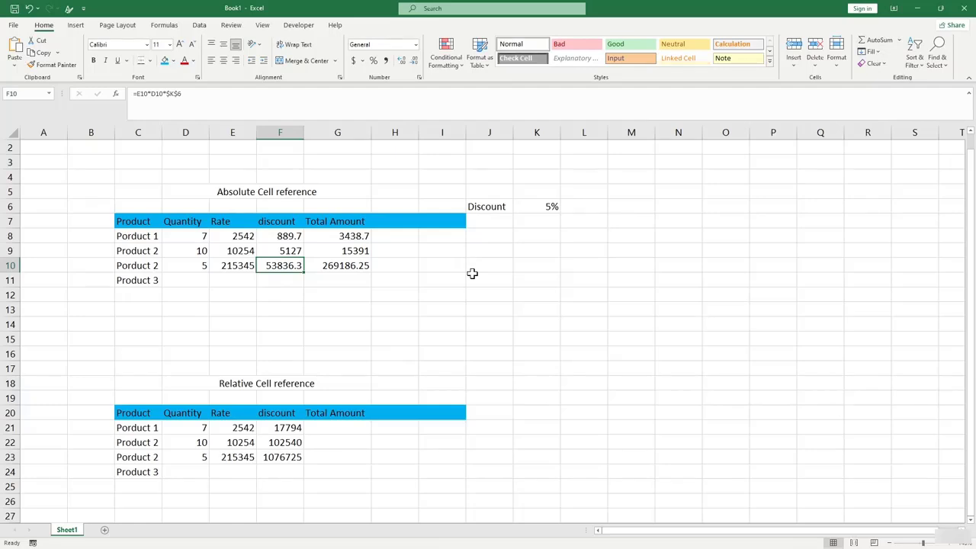
{"action": "left_click", "coordinate": [481, 338]}
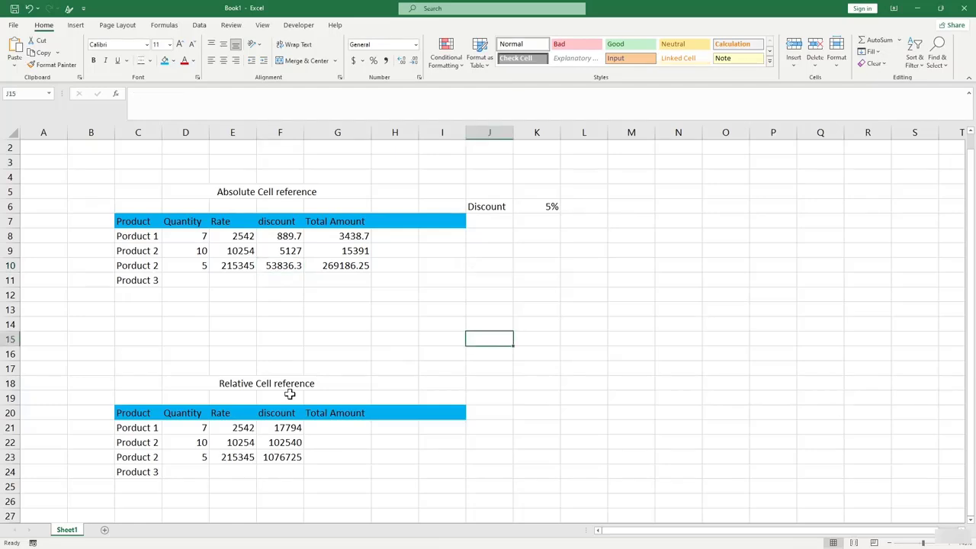
{"action": "scroll", "coordinate": [290, 392], "scroll_direction": "down", "scroll_amount": 2}
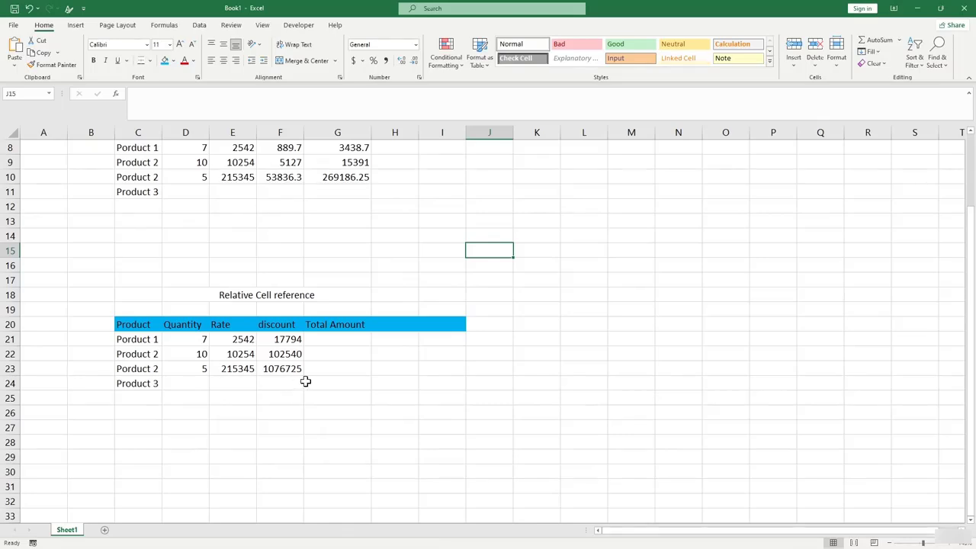
Enter 40 and 30 in K20 and K21, and =K20-K21 in K22 giving 10.
{"action": "left_click", "coordinate": [489, 323]}
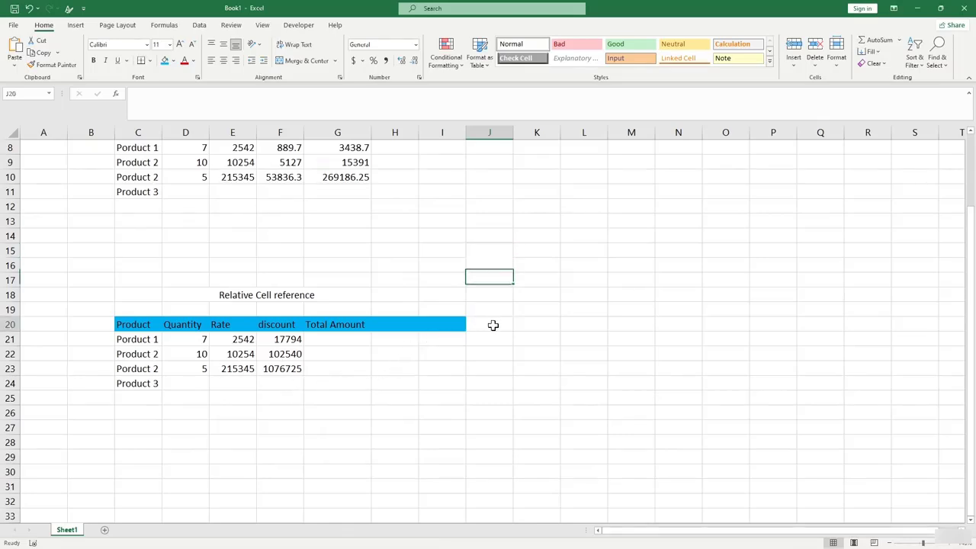
{"action": "left_click", "coordinate": [535, 328]}
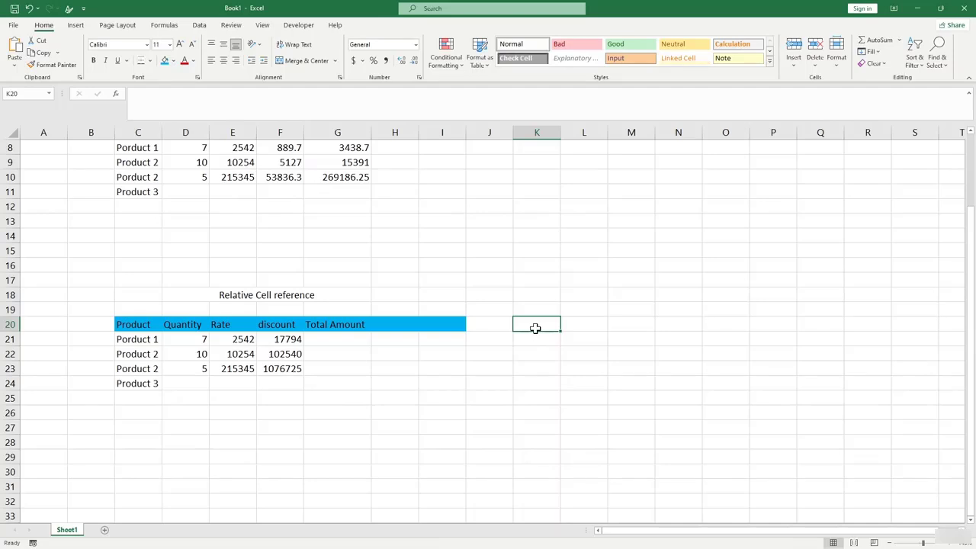
{"action": "type", "text": "40"}
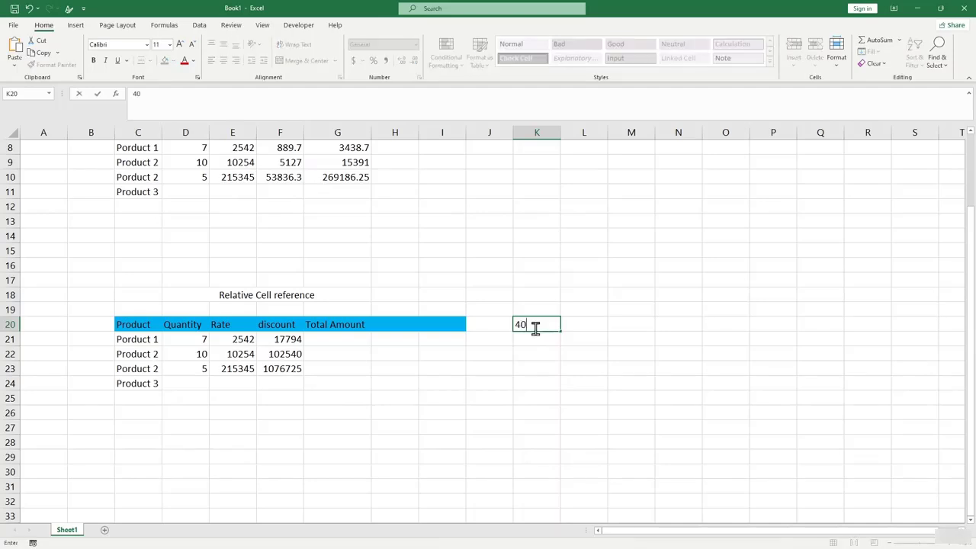
{"action": "key", "text": "Return"}
{"action": "type", "text": "30"}
{"action": "key", "text": "Return"}
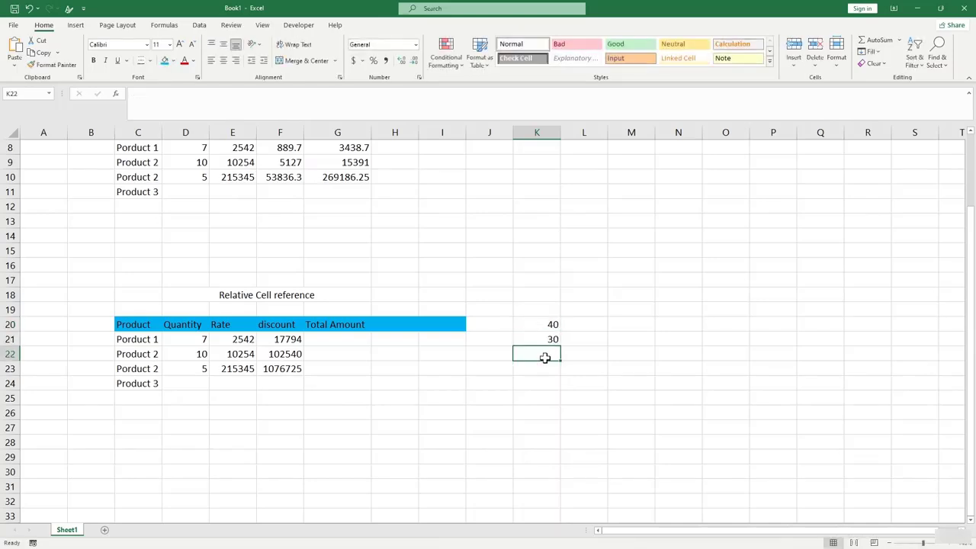
{"action": "type", "text": "="}
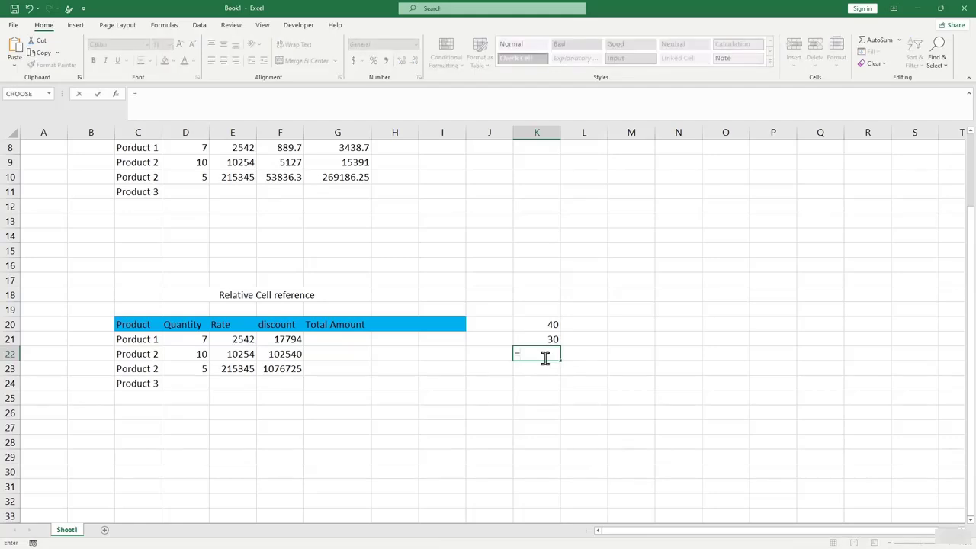
{"action": "left_click", "coordinate": [548, 326]}
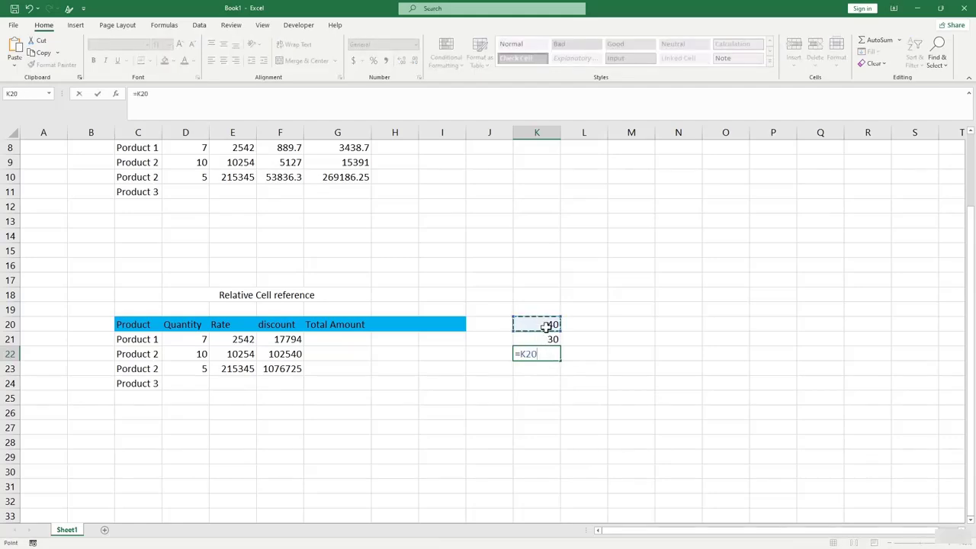
{"action": "type", "text": "-"}
{"action": "left_click", "coordinate": [551, 339]}
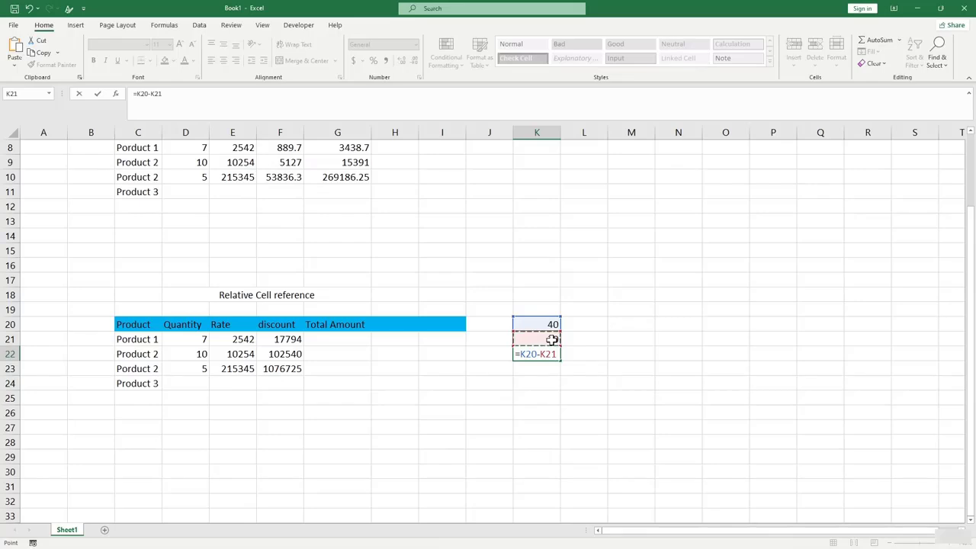
{"action": "key", "text": "Return"}
Copy the K22 subtraction formula and paste it into M22.
{"action": "left_click", "coordinate": [541, 355]}
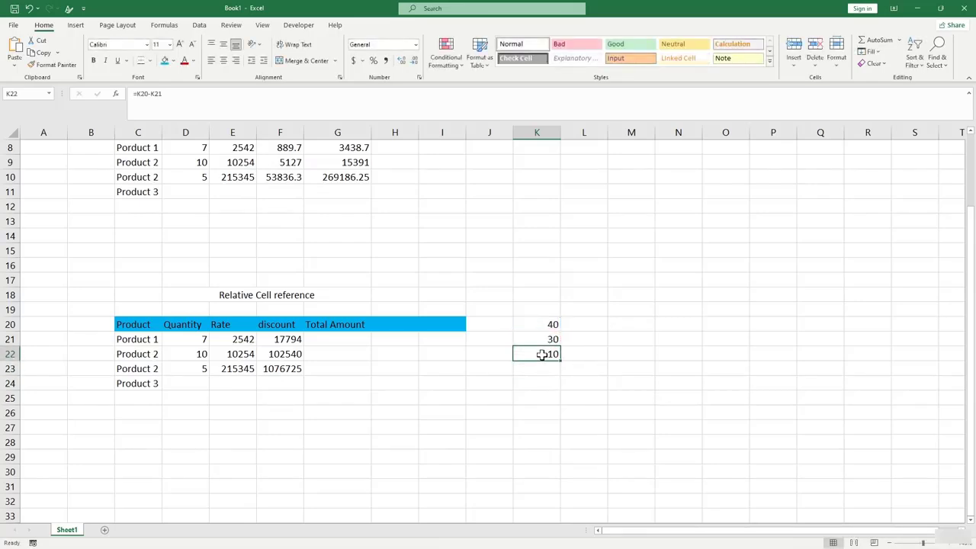
{"action": "key", "text": "ctrl+c"}
{"action": "left_click", "coordinate": [618, 356]}
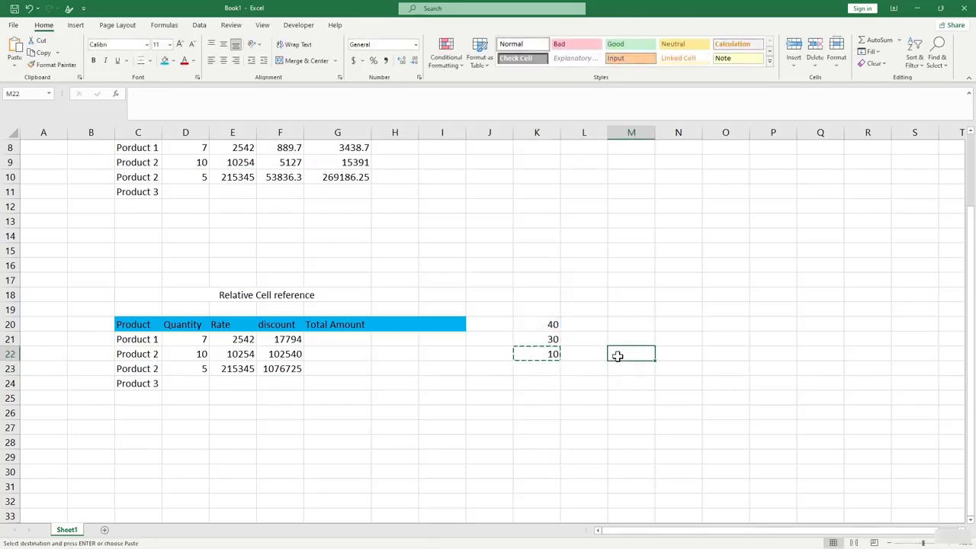
{"action": "key", "text": "ctrl+v"}
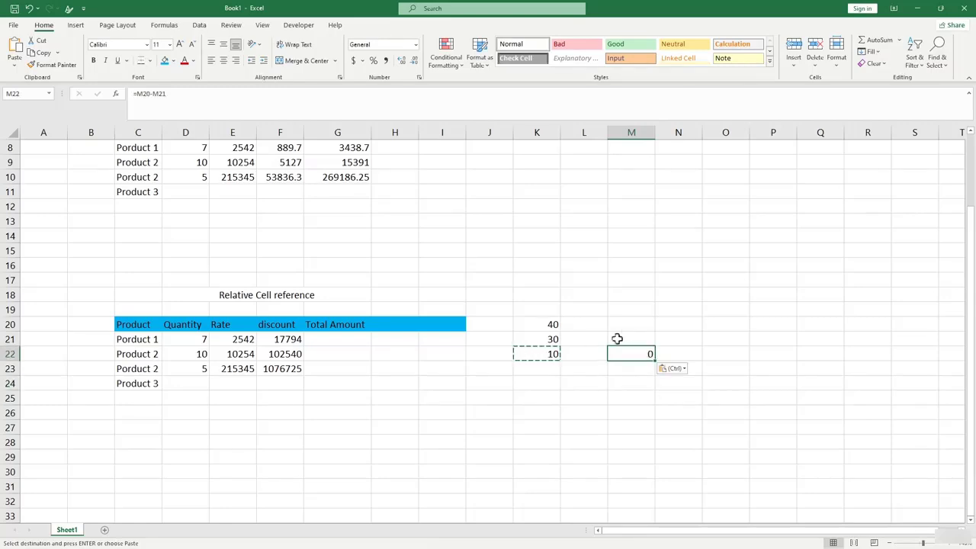
Inspect M22's shifted formula =M20-M21, which returns 0 from empty M20:M21.
{"action": "mouse_move", "coordinate": [645, 325]}
{"action": "left_mouse_down"}
{"action": "mouse_move", "coordinate": [636, 373]}
{"action": "mouse_move", "coordinate": [638, 338]}
{"action": "left_mouse_up"}
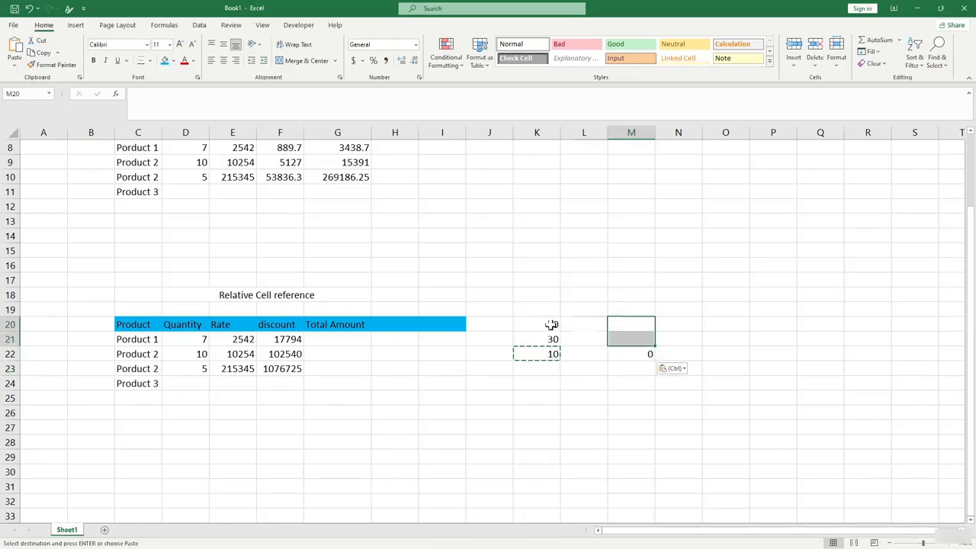
{"action": "left_click_drag", "start_coordinate": [551, 323], "coordinate": [550, 341]}
{"action": "left_click", "coordinate": [616, 371]}
{"action": "left_click", "coordinate": [621, 352]}
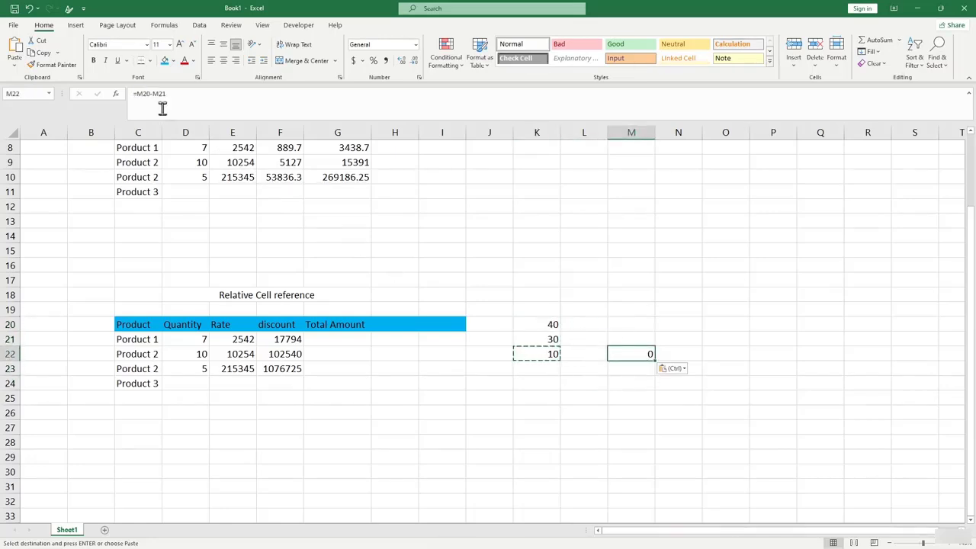
{"action": "left_click", "coordinate": [141, 92]}
{"action": "left_click_drag", "start_coordinate": [613, 321], "coordinate": [630, 343]}
{"action": "key", "text": "Return"}
{"action": "left_click", "coordinate": [640, 395]}
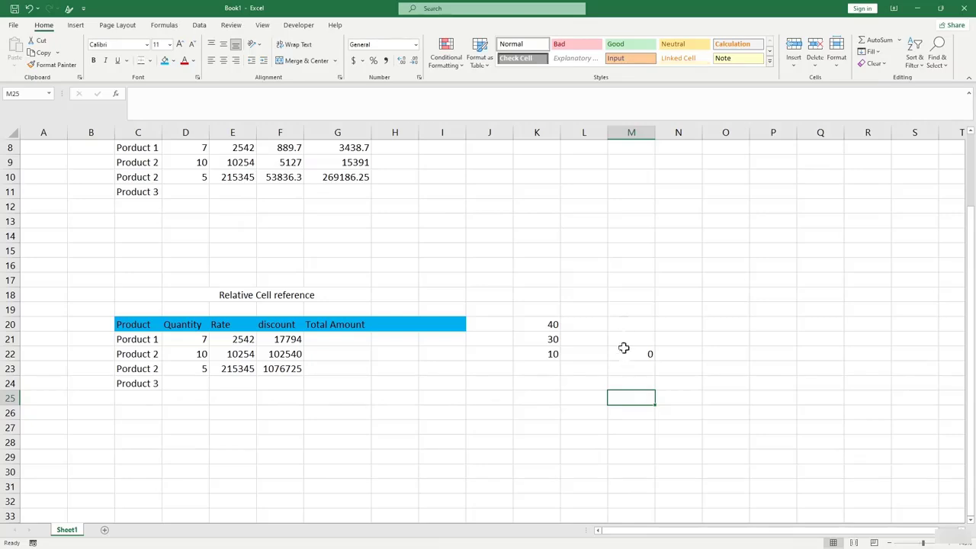
{"action": "left_click_drag", "start_coordinate": [633, 321], "coordinate": [636, 337]}
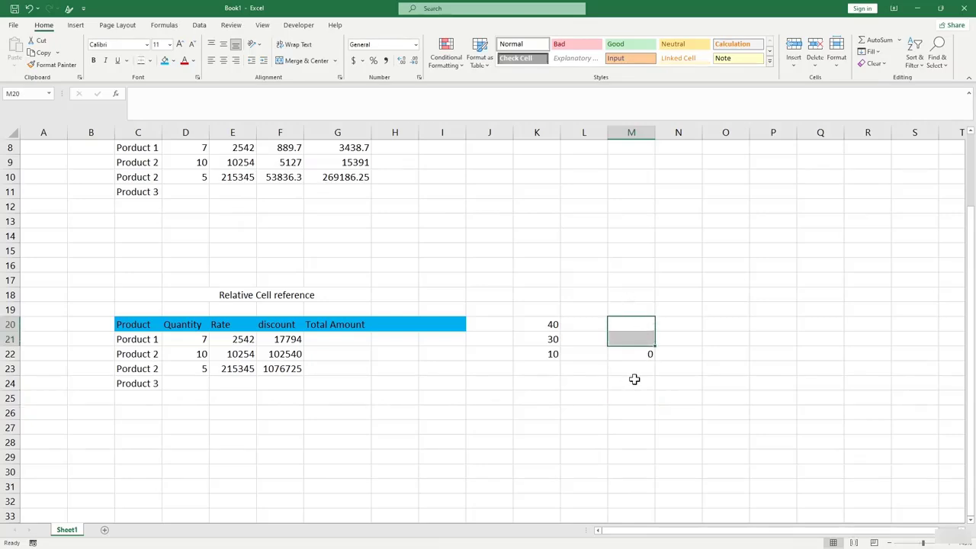
Clear M22 and enter 5 in M20 and 6 in M21.
{"action": "left_click", "coordinate": [647, 323]}
{"action": "type", "text": "5"}
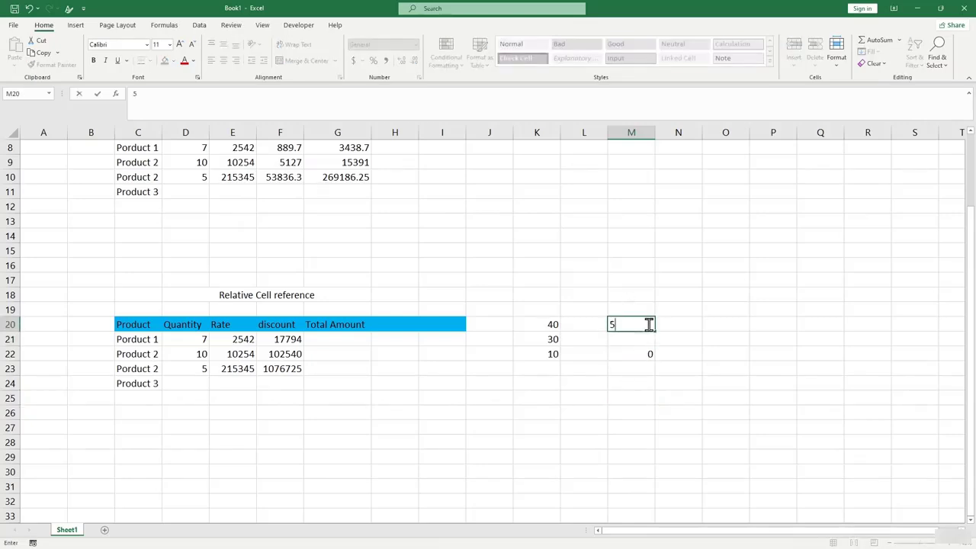
{"action": "key", "text": "Escape"}
{"action": "left_click", "coordinate": [637, 358]}
{"action": "key", "text": "Delete"}
{"action": "key", "text": "Up"}
{"action": "key", "text": "Up"}
{"action": "type", "text": "5"}
{"action": "key", "text": "Return"}
{"action": "type", "text": "6"}
{"action": "key", "text": "Return"}
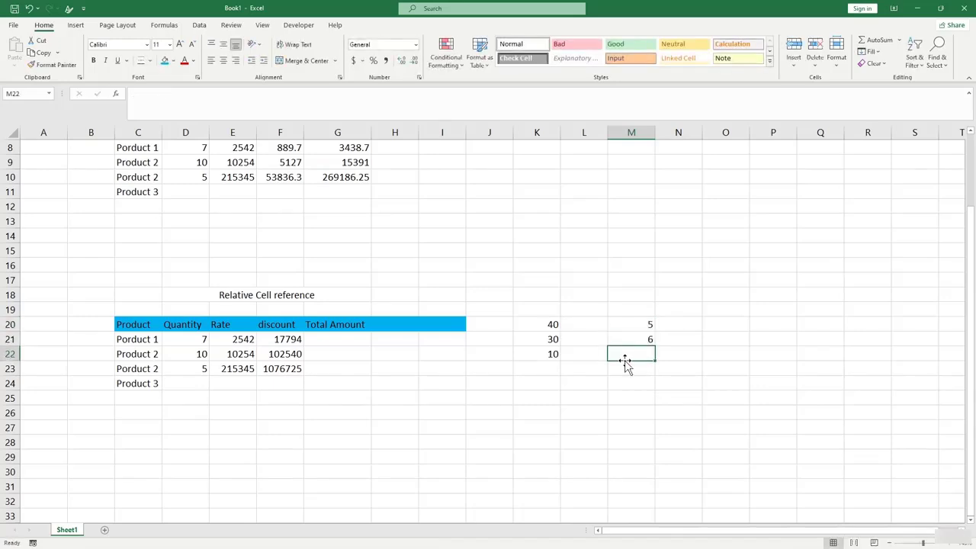
Enter =M20*M21 in M22 to get the product 30.
{"action": "type", "text": "=e"}
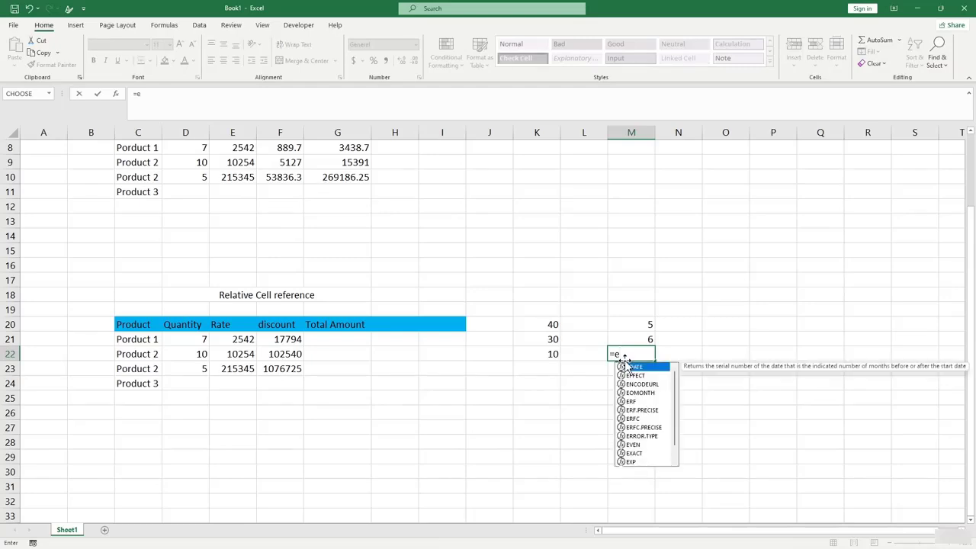
{"action": "key", "text": "BackSpace"}
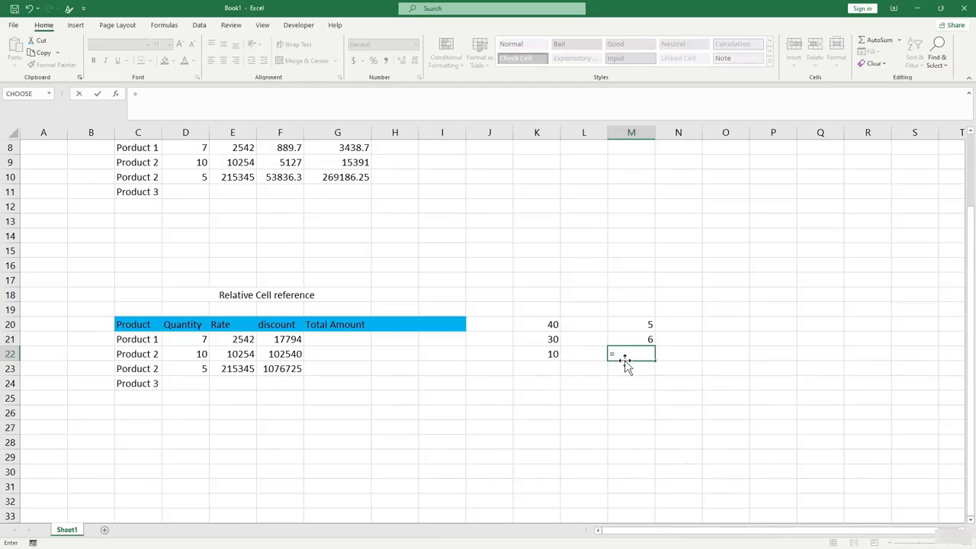
{"action": "left_click", "coordinate": [648, 324]}
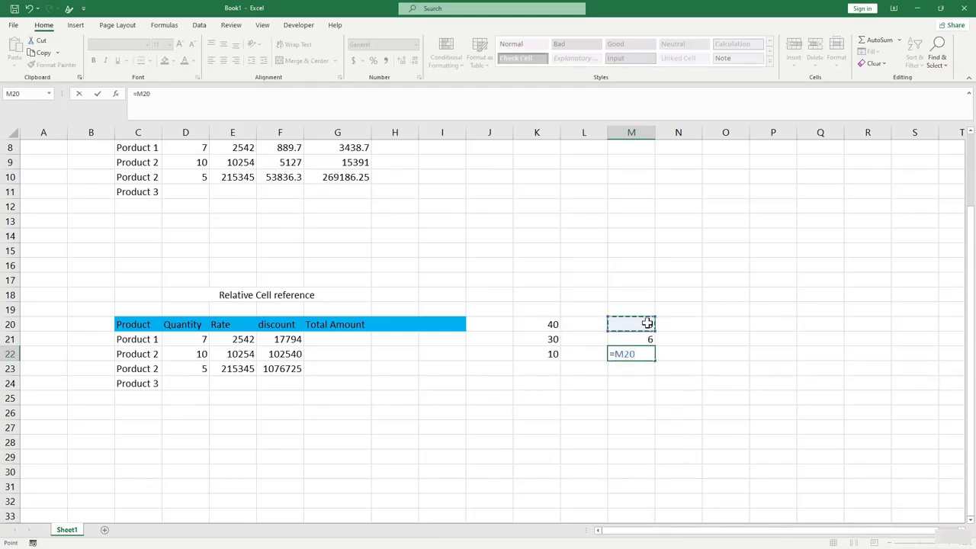
{"action": "type", "text": "*"}
{"action": "left_click", "coordinate": [648, 338]}
{"action": "key", "text": "Return"}
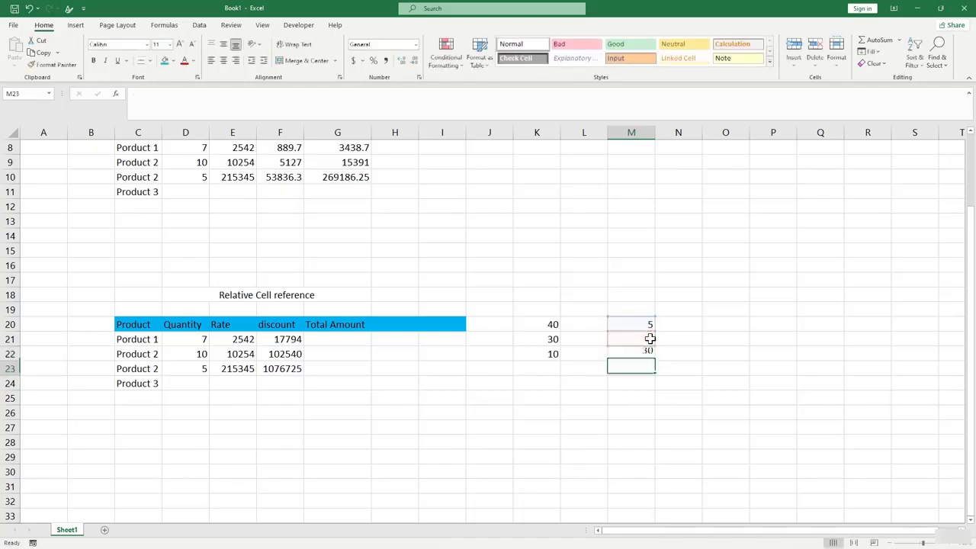
Compare the product 30 in M22 with the 10 result in K22.
{"action": "left_click_drag", "start_coordinate": [648, 323], "coordinate": [647, 342]}
{"action": "left_click", "coordinate": [648, 367]}
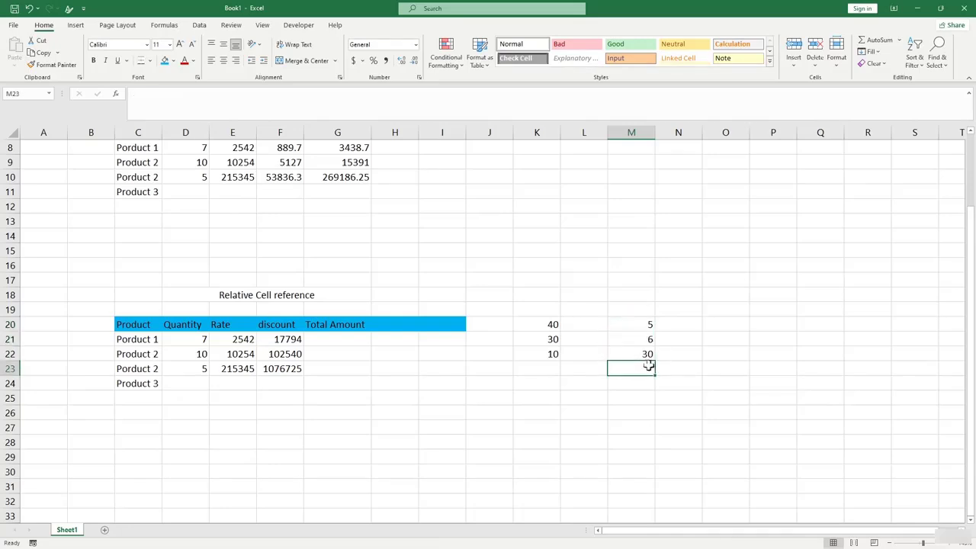
{"action": "left_click", "coordinate": [625, 353]}
{"action": "left_click", "coordinate": [555, 353]}
{"action": "left_click", "coordinate": [562, 356]}
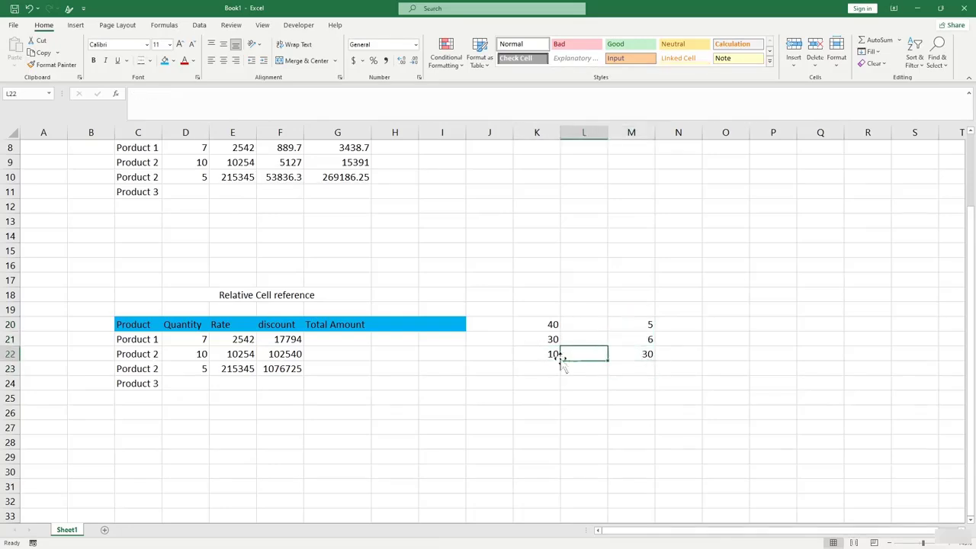
{"action": "left_click", "coordinate": [552, 355]}
{"action": "left_click", "coordinate": [647, 352]}
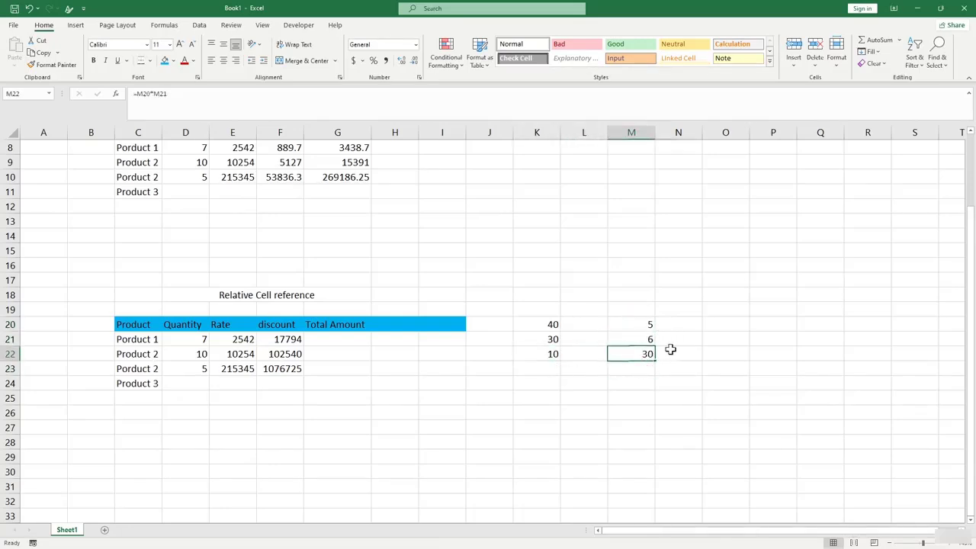
{"action": "left_click", "coordinate": [670, 350]}
{"action": "left_click", "coordinate": [637, 353]}
Copy M22 into N22 and check its shifted formula =N20*N21 returning 0.
{"action": "key", "text": "ctrl+c"}
{"action": "left_click", "coordinate": [682, 355]}
{"action": "key", "text": "ctrl+v"}
{"action": "key", "text": "Down"}
{"action": "key", "text": "Down"}
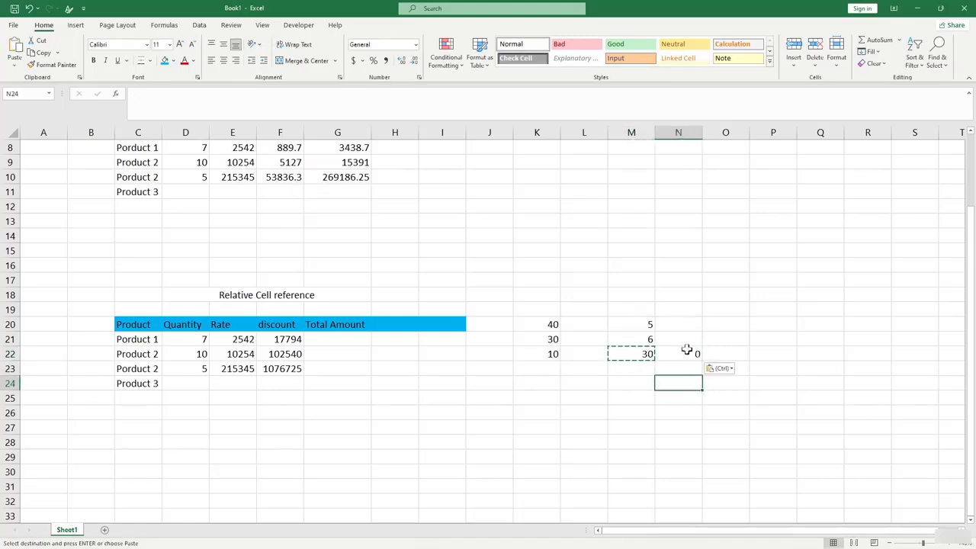
{"action": "left_click_drag", "start_coordinate": [686, 325], "coordinate": [688, 339]}
{"action": "left_click", "coordinate": [690, 352]}
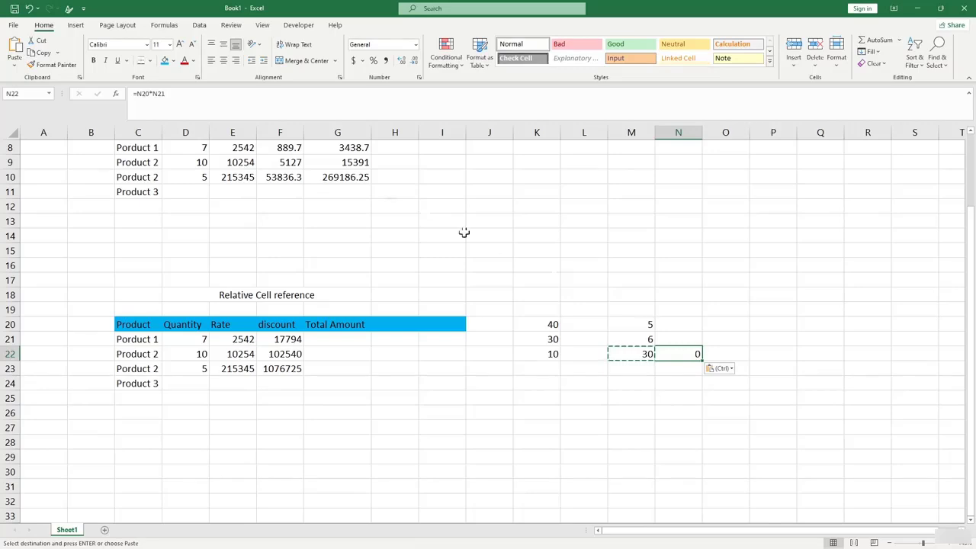
{"action": "left_click", "coordinate": [160, 94]}
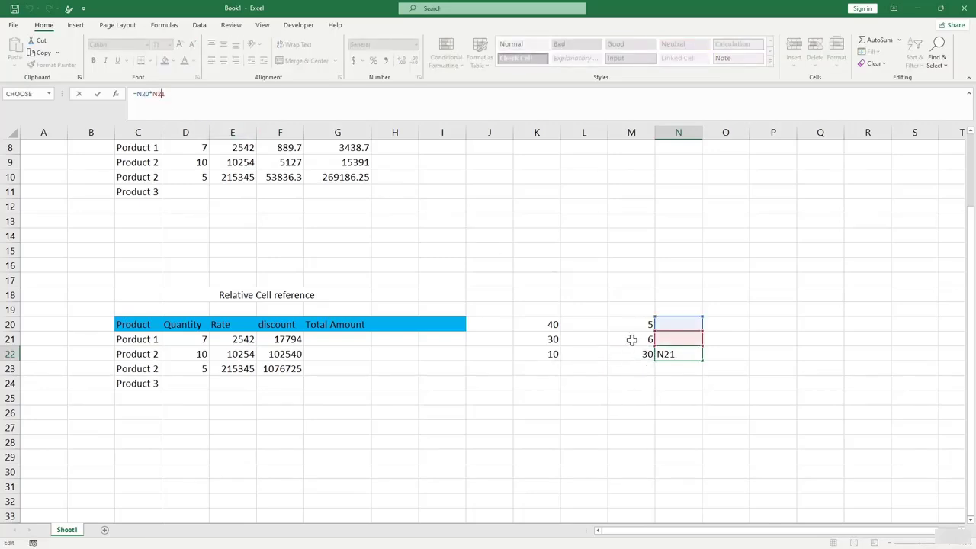
{"action": "key", "text": "Return"}
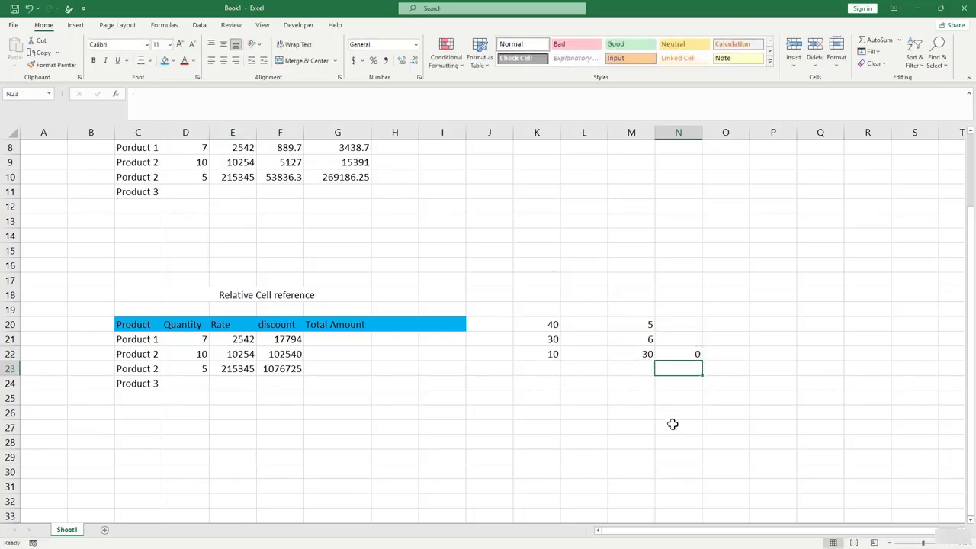
{"action": "left_click", "coordinate": [263, 411]}
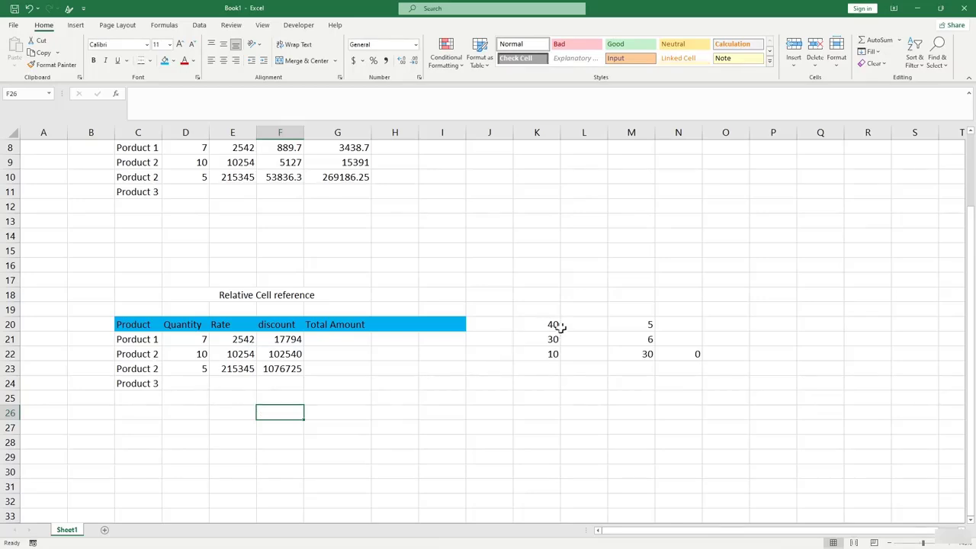
{"action": "left_click_drag", "start_coordinate": [555, 325], "coordinate": [550, 356]}
{"action": "left_click", "coordinate": [568, 369]}
{"action": "left_click_drag", "start_coordinate": [626, 324], "coordinate": [627, 346]}
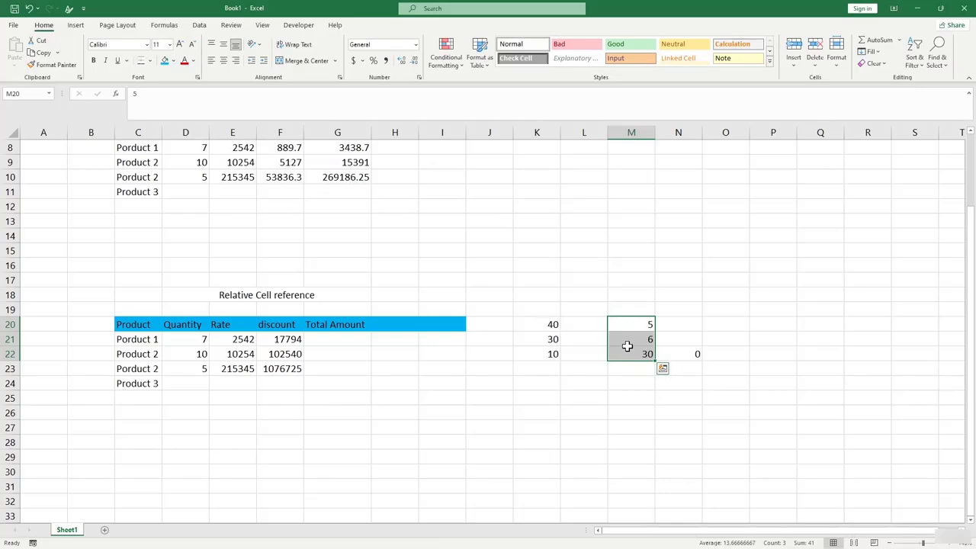
Enter =SUM(D21:F21) in G21 and fill it down to G23.
{"action": "left_click", "coordinate": [324, 341]}
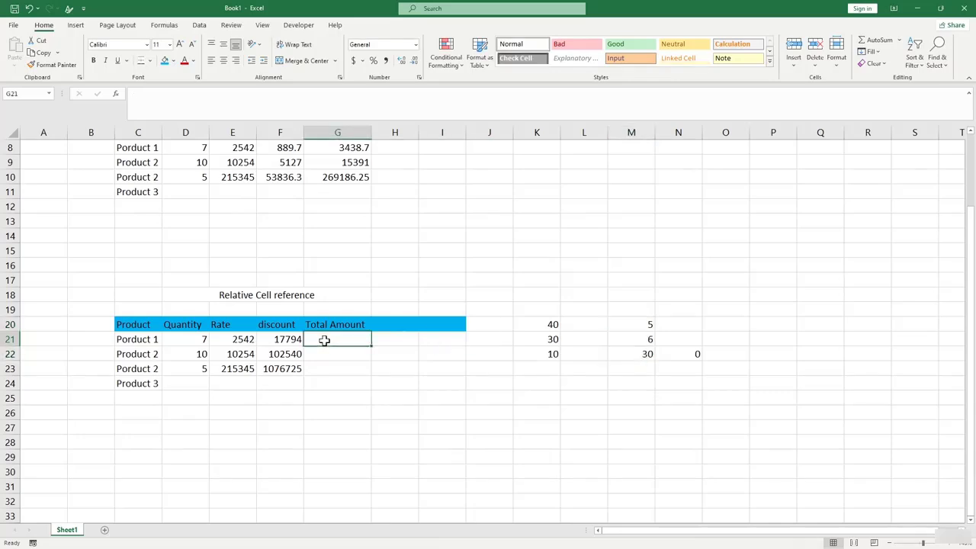
{"action": "type", "text": "="}
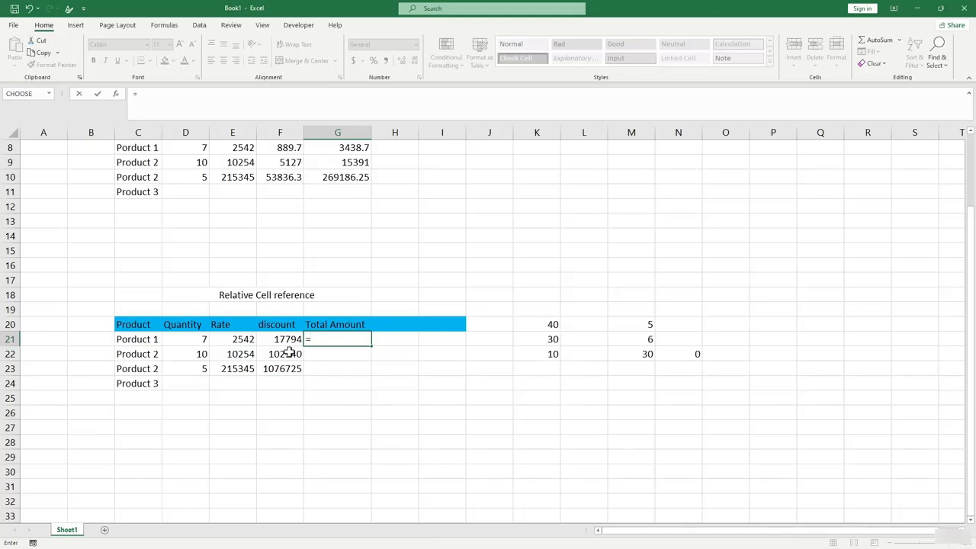
{"action": "type", "text": "s"}
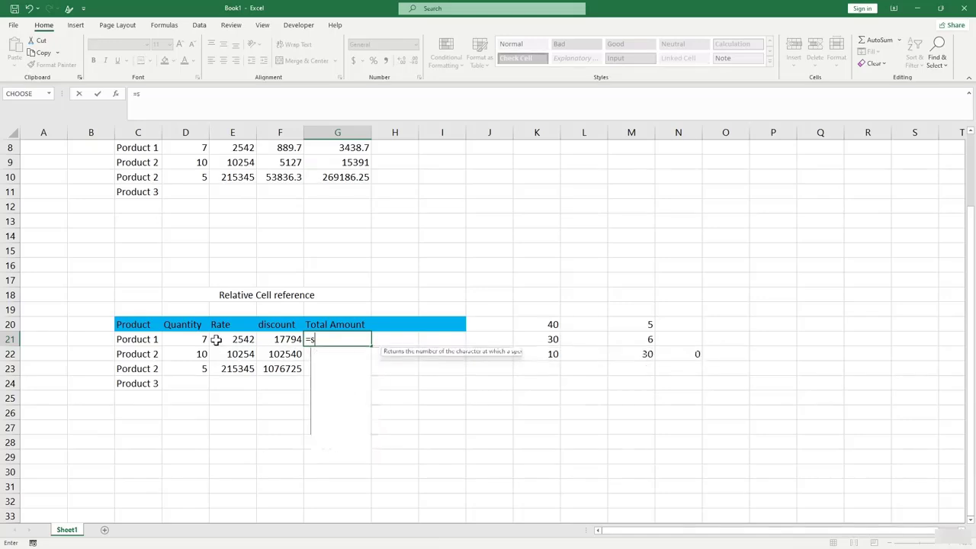
{"action": "type", "text": "um("}
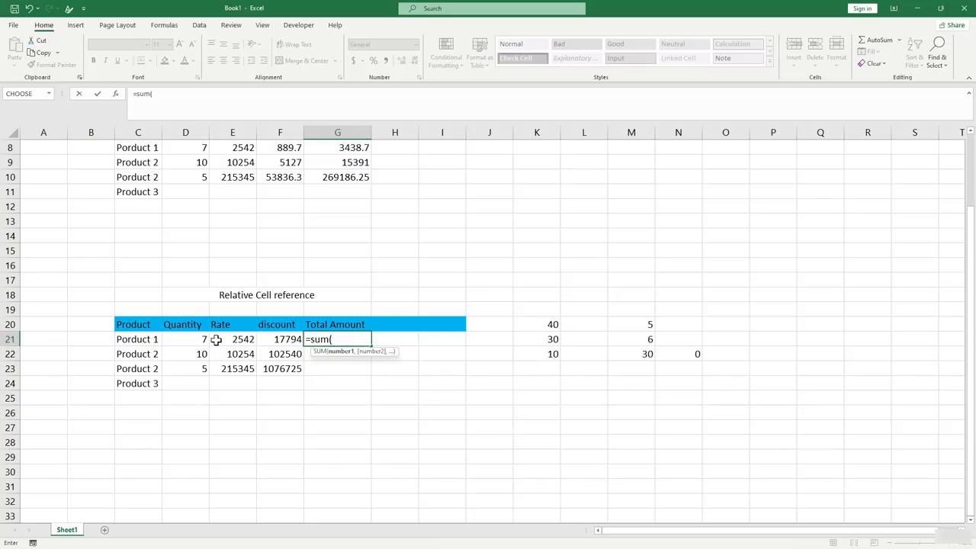
{"action": "left_click_drag", "start_coordinate": [207, 340], "coordinate": [285, 340]}
{"action": "key", "text": "Return"}
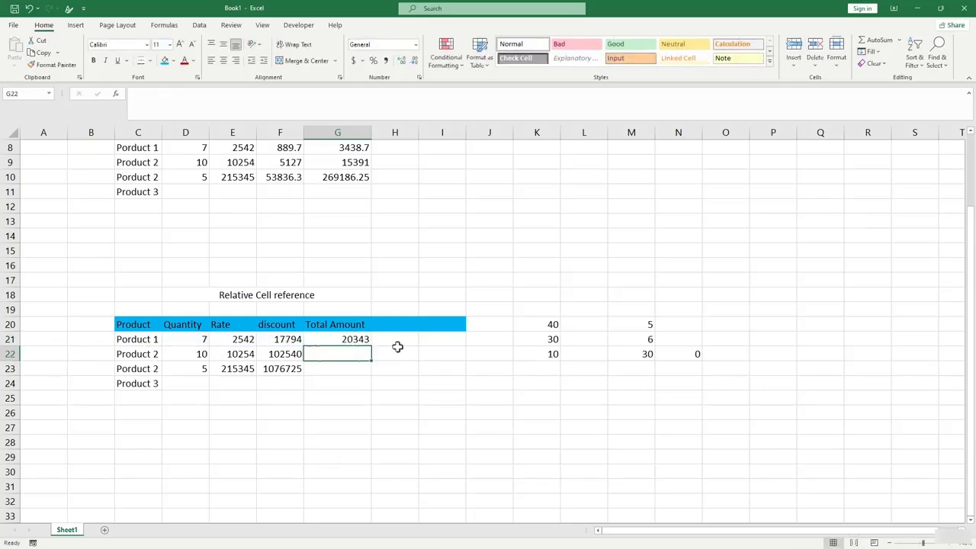
{"action": "left_click", "coordinate": [365, 339]}
{"action": "left_click_drag", "start_coordinate": [371, 347], "coordinate": [371, 373]}
{"action": "left_click", "coordinate": [297, 403]}
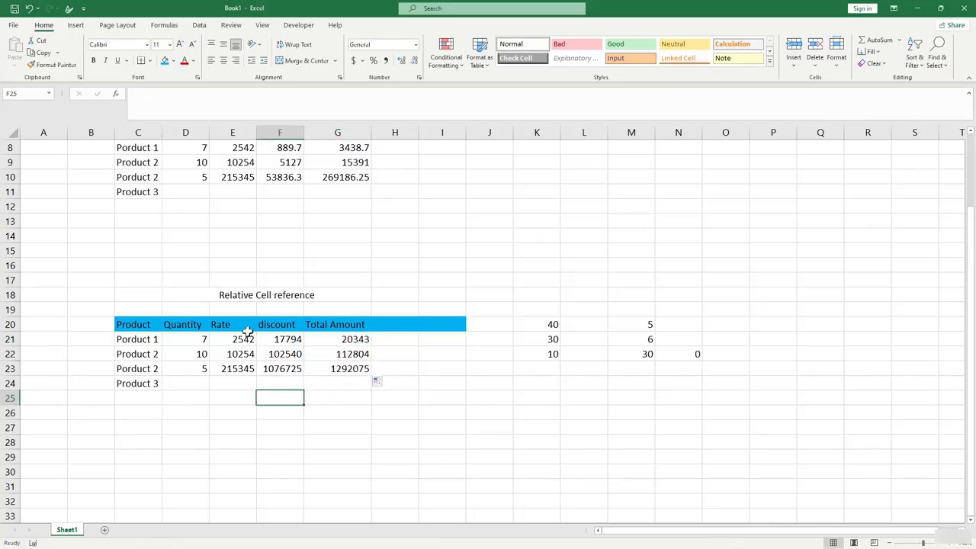
Check that rows 22 and 23 sum their own ranges, giving 112804 and 1292075.
{"action": "left_click", "coordinate": [340, 351]}
{"action": "left_click", "coordinate": [167, 94]}
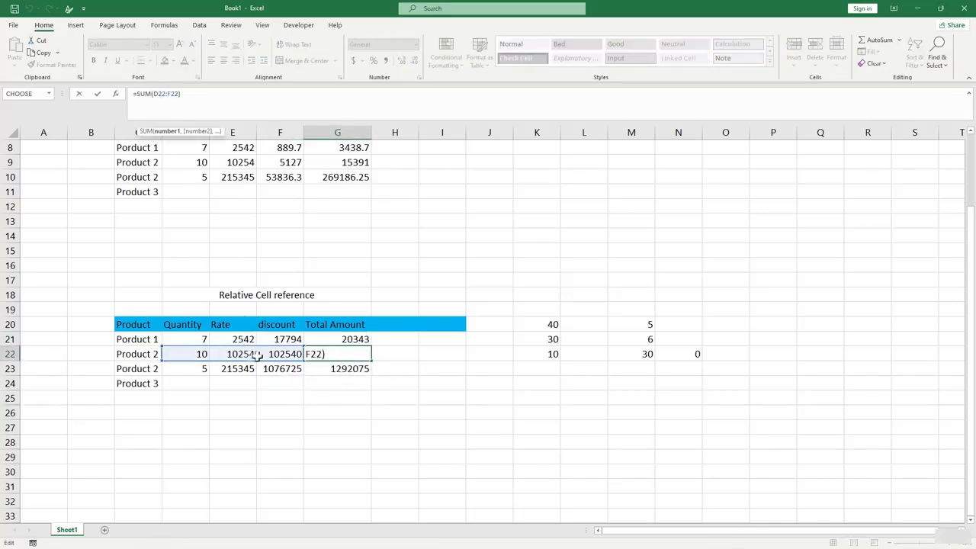
{"action": "left_click", "coordinate": [338, 369]}
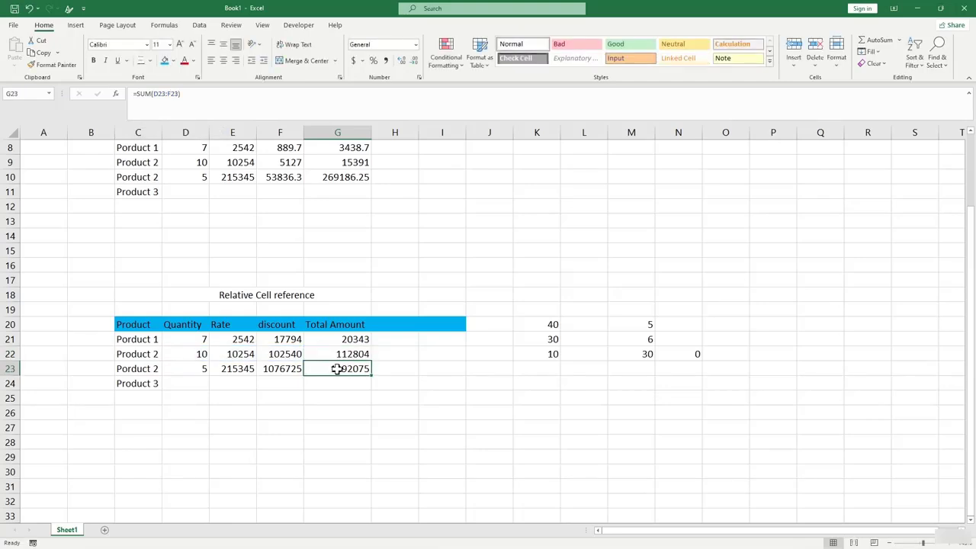
{"action": "left_click", "coordinate": [144, 94]}
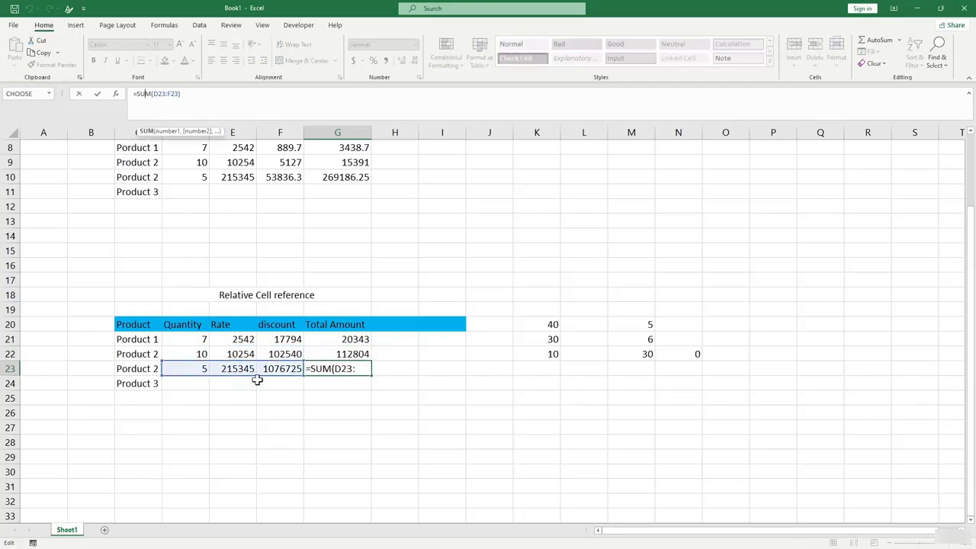
{"action": "key", "text": "Return"}
{"action": "left_click", "coordinate": [431, 474]}
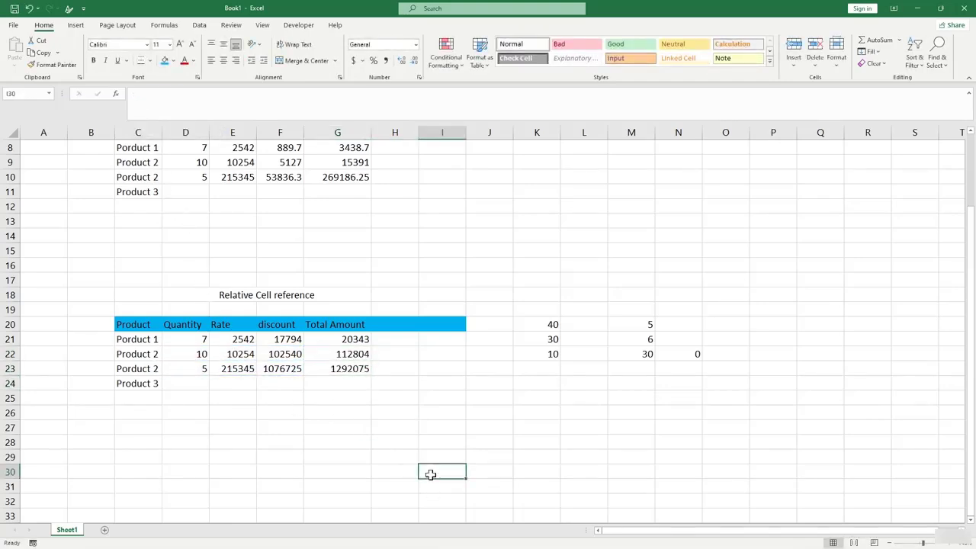
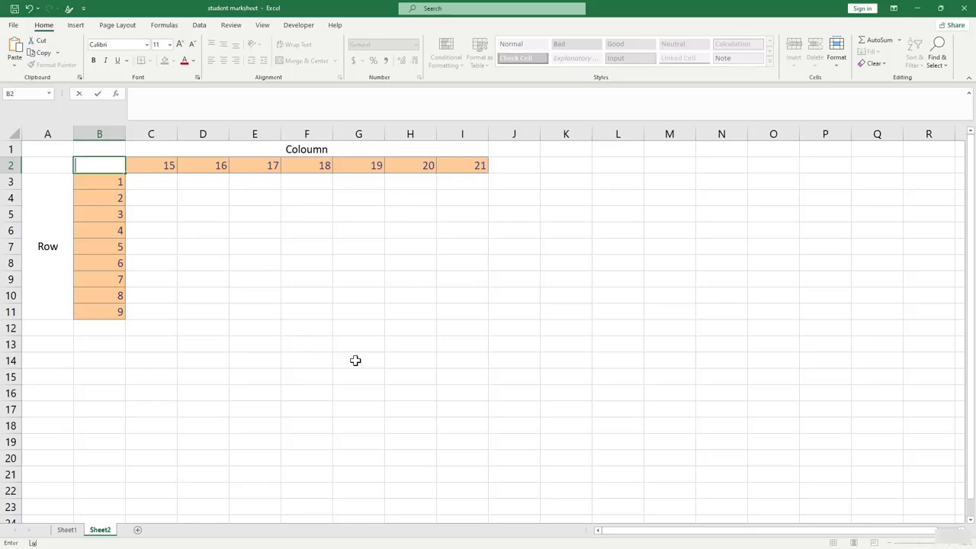
Finish editing B2 and review the row multipliers in column B.
{"action": "left_click", "coordinate": [33, 167]}
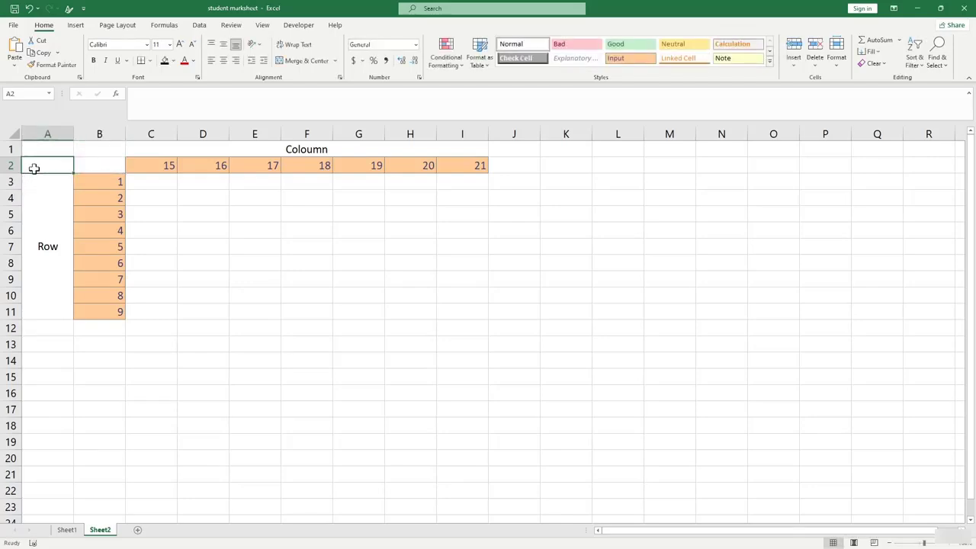
{"action": "left_click", "coordinate": [102, 217]}
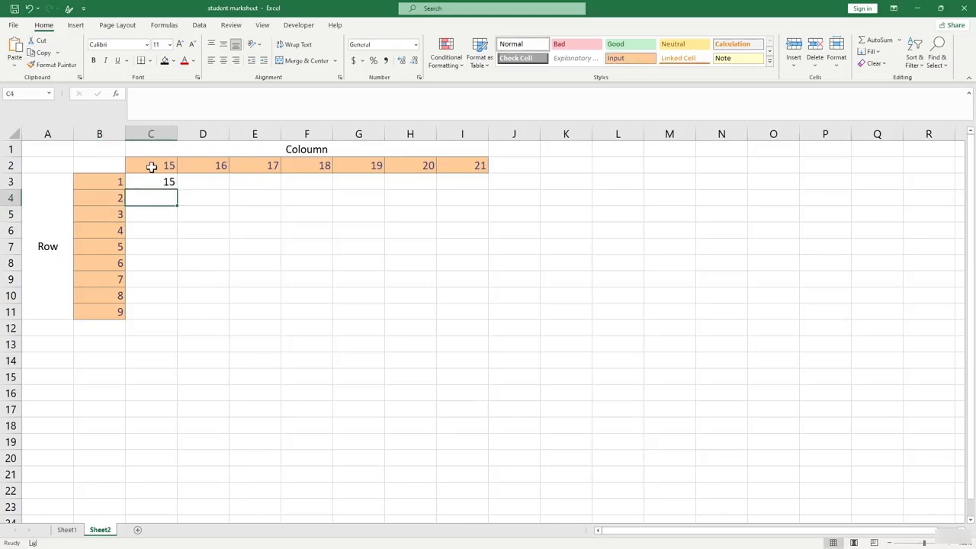
Fill the C3 product formula down to C11 and inspect the copied formulas in C4 and C5.
{"action": "left_click", "coordinate": [160, 214]}
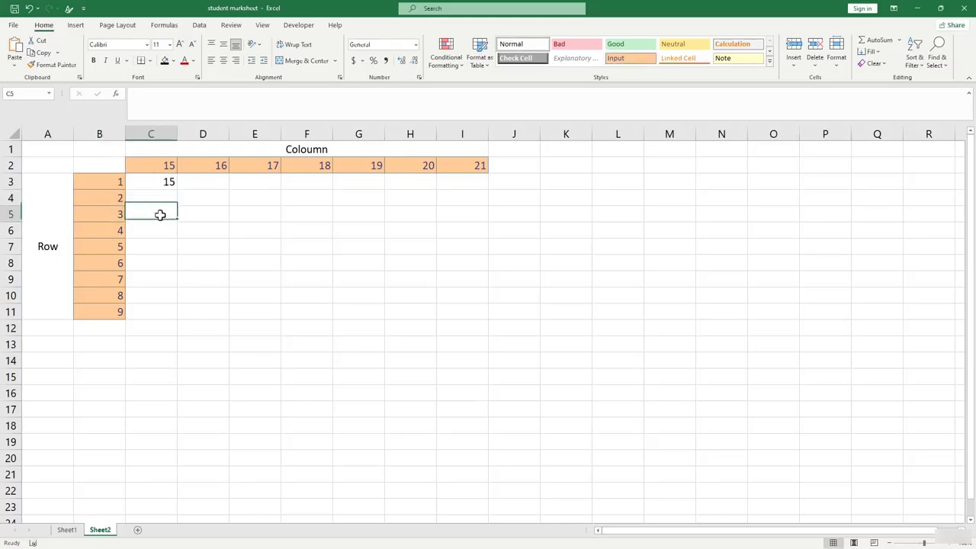
{"action": "left_click", "coordinate": [145, 180]}
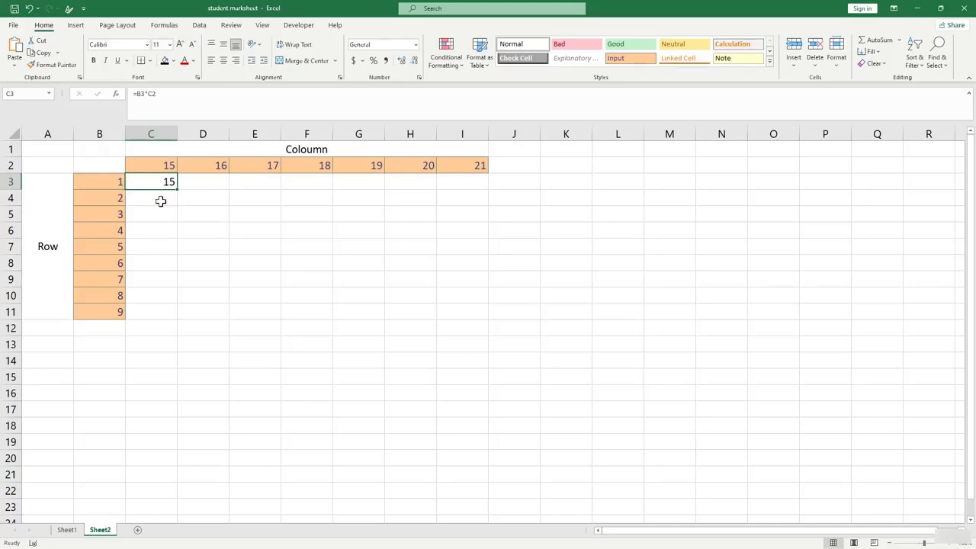
{"action": "left_click_drag", "start_coordinate": [177, 188], "coordinate": [161, 316]}
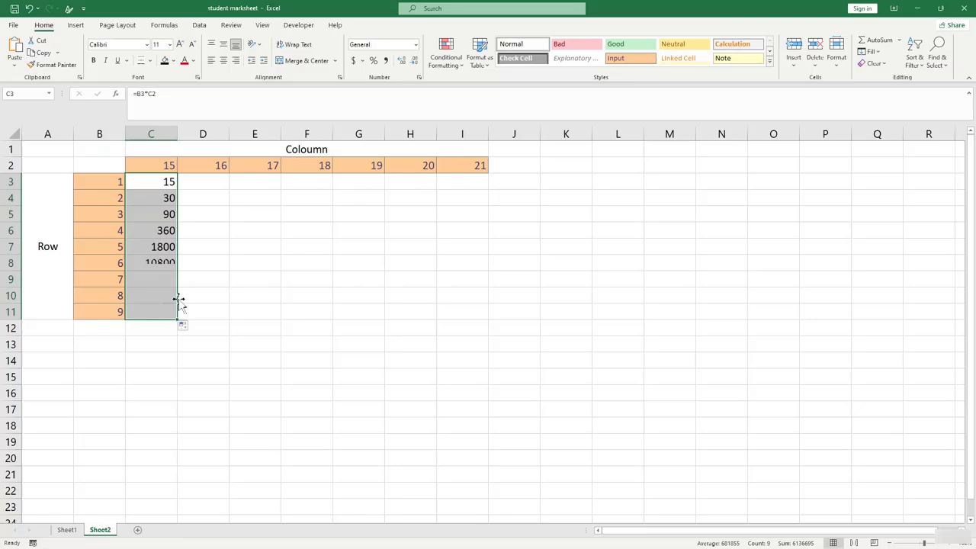
{"action": "left_click", "coordinate": [242, 277]}
{"action": "left_click", "coordinate": [163, 197]}
{"action": "left_click", "coordinate": [144, 94]}
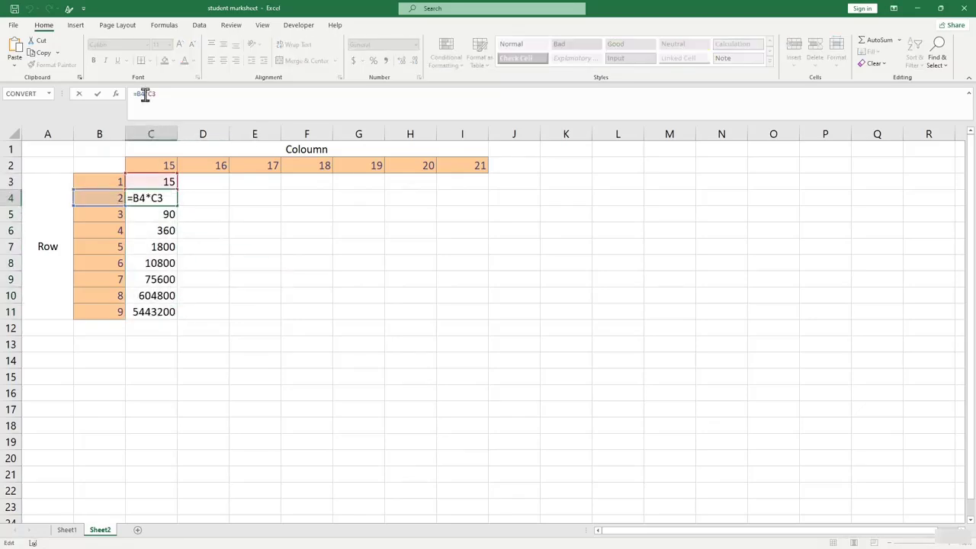
{"action": "key", "text": "Return"}
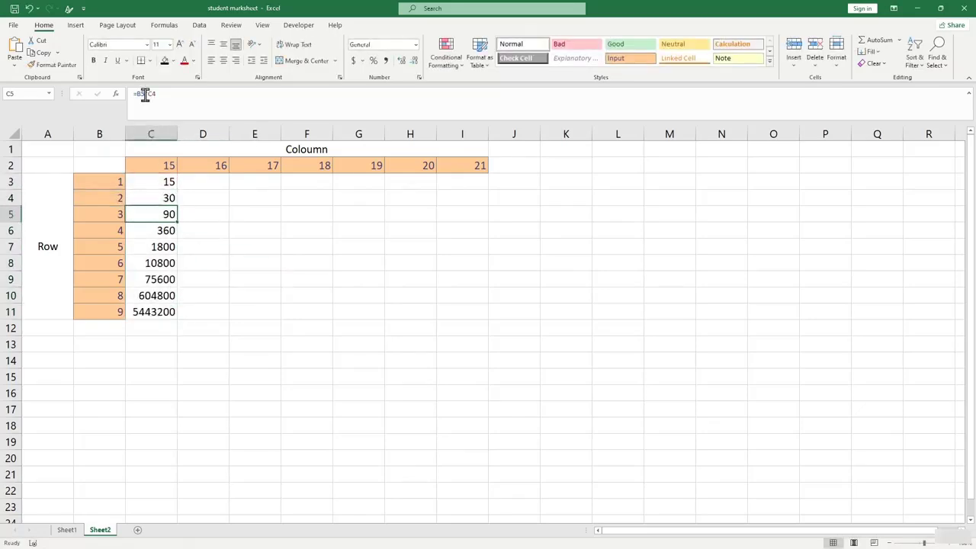
{"action": "left_click", "coordinate": [143, 96]}
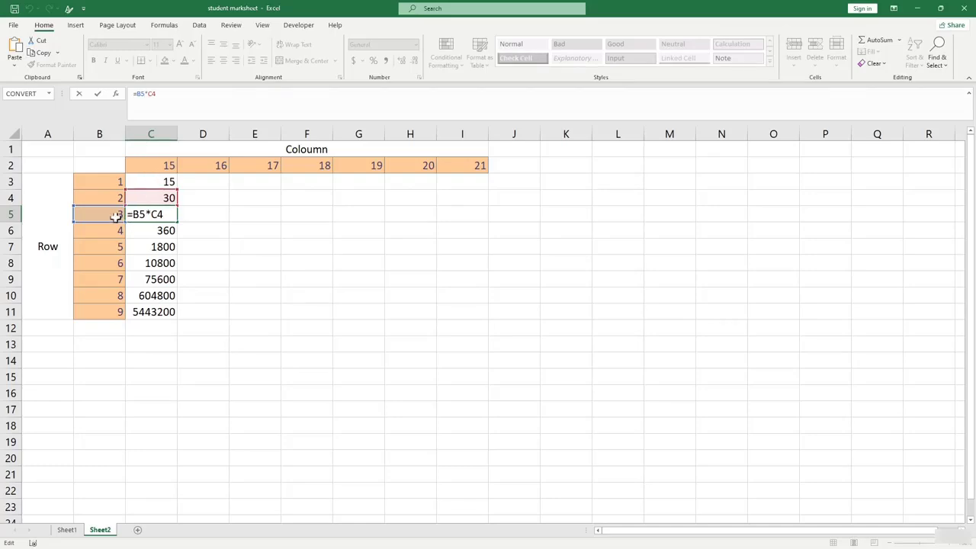
{"action": "key", "text": "Return"}
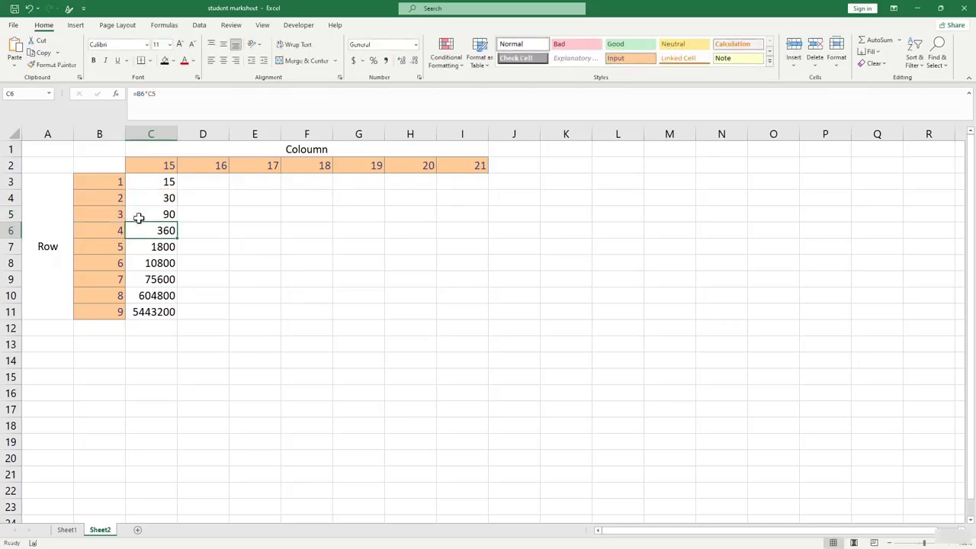
Lock column B in C3's formula so it reads =$B3*C2.
{"action": "left_click", "coordinate": [144, 181]}
{"action": "left_click", "coordinate": [139, 94]}
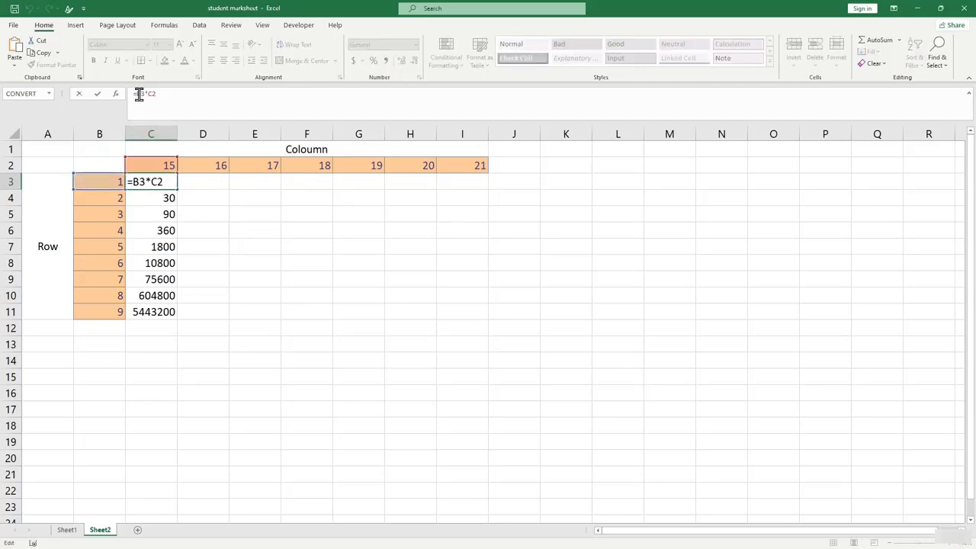
{"action": "type", "text": "$"}
{"action": "key", "text": "Return"}
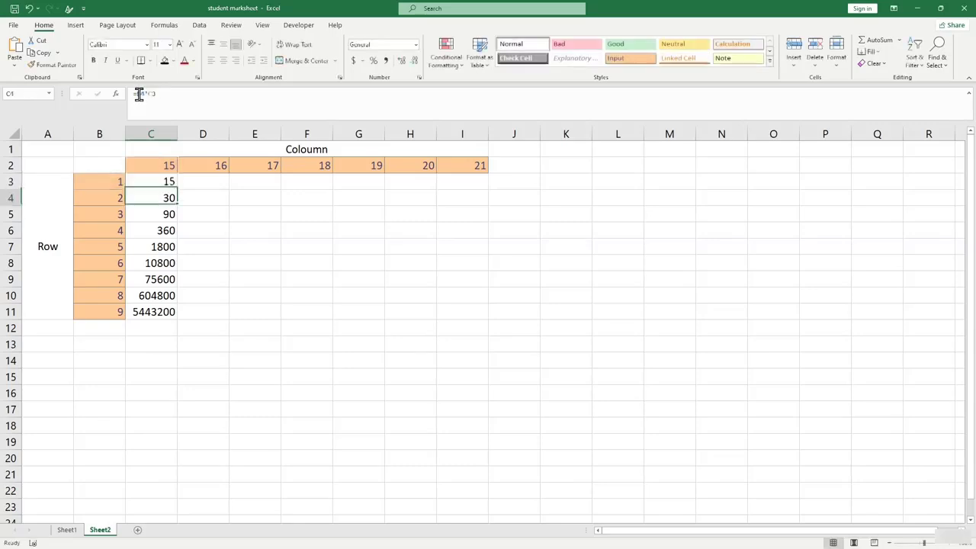
Fill C3's formula down column C and review C3's formula without changing it.
{"action": "left_click", "coordinate": [145, 183]}
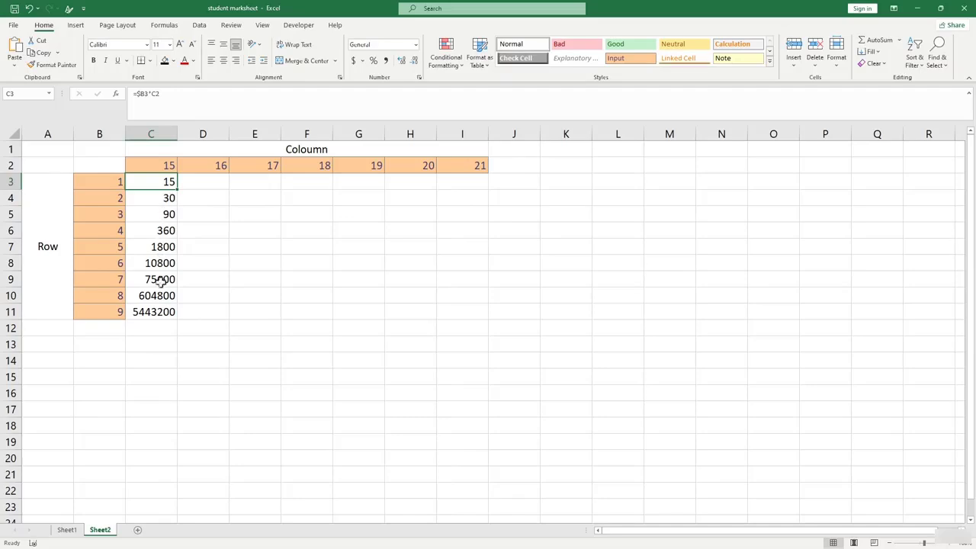
{"action": "left_click_drag", "start_coordinate": [178, 191], "coordinate": [174, 323]}
{"action": "left_click", "coordinate": [162, 183]}
{"action": "left_click", "coordinate": [141, 93]}
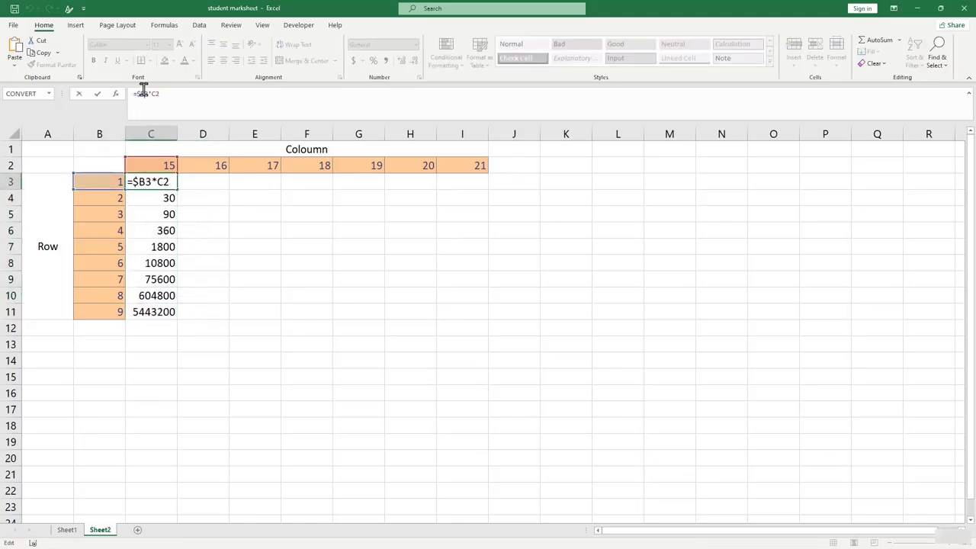
{"action": "key", "text": "Return"}
Refill the =$B3*C2 formula down to C11 and check the copies in C4, C7 and C8.
{"action": "left_click", "coordinate": [151, 181]}
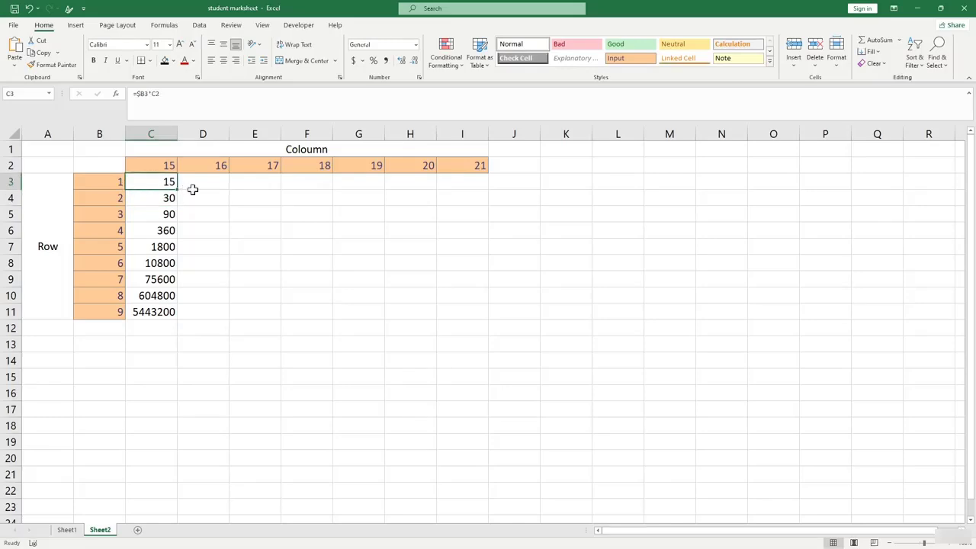
{"action": "left_click_drag", "start_coordinate": [176, 190], "coordinate": [170, 318]}
{"action": "left_click", "coordinate": [240, 298]}
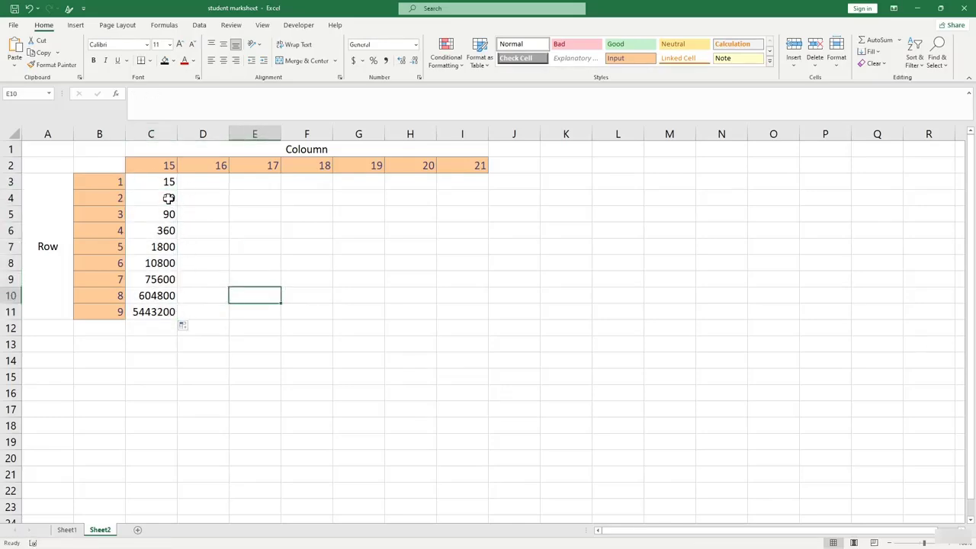
{"action": "left_click", "coordinate": [169, 197]}
{"action": "left_click", "coordinate": [152, 182]}
{"action": "left_click", "coordinate": [163, 248]}
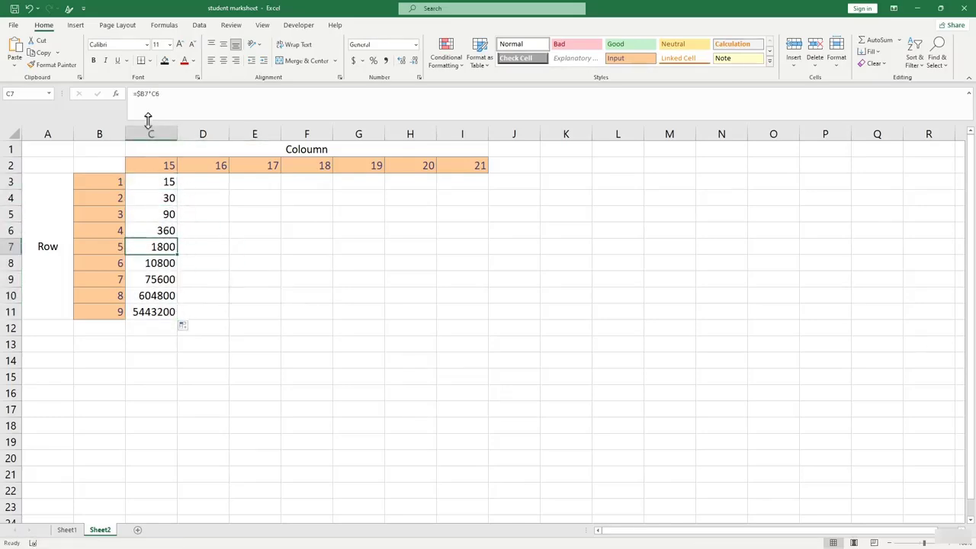
{"action": "left_click", "coordinate": [139, 94]}
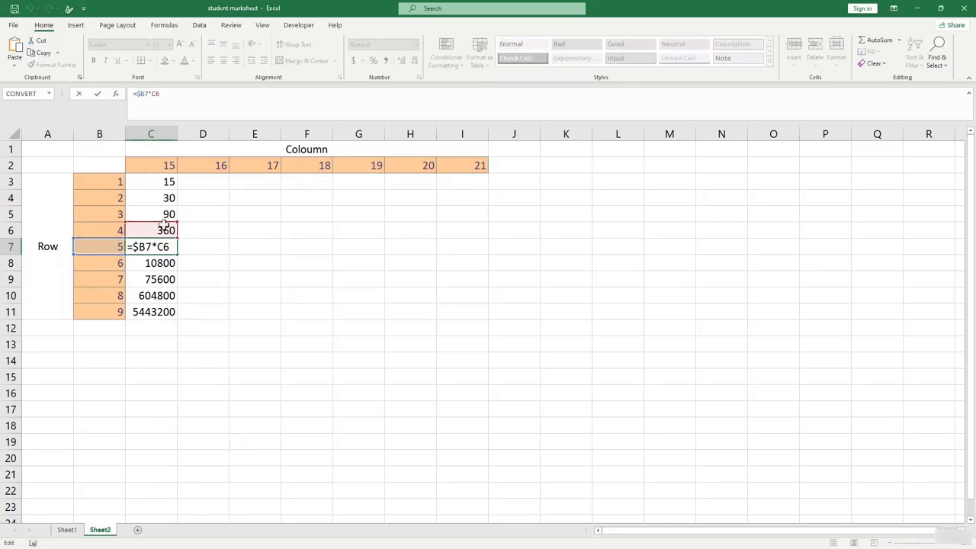
{"action": "key", "text": "Return"}
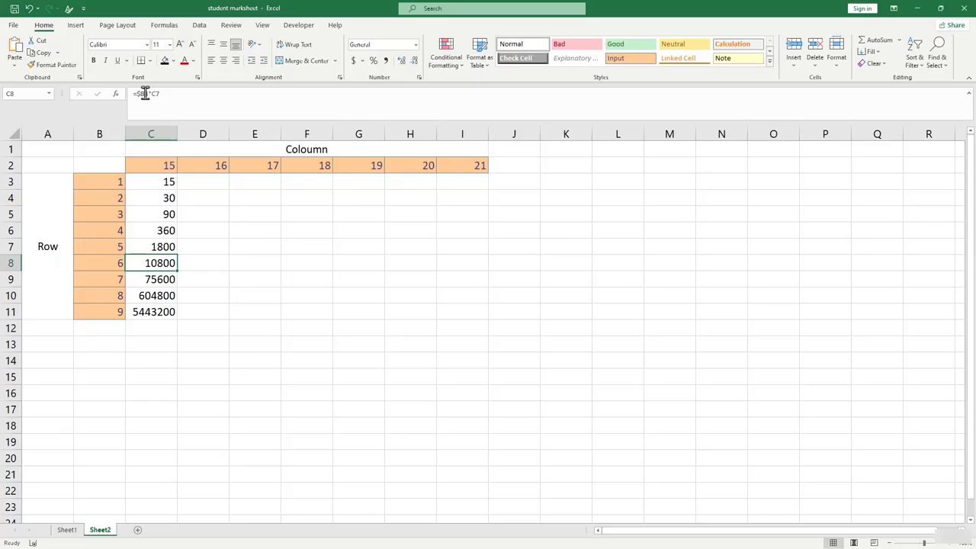
{"action": "left_click", "coordinate": [142, 94]}
{"action": "key", "text": "Return"}
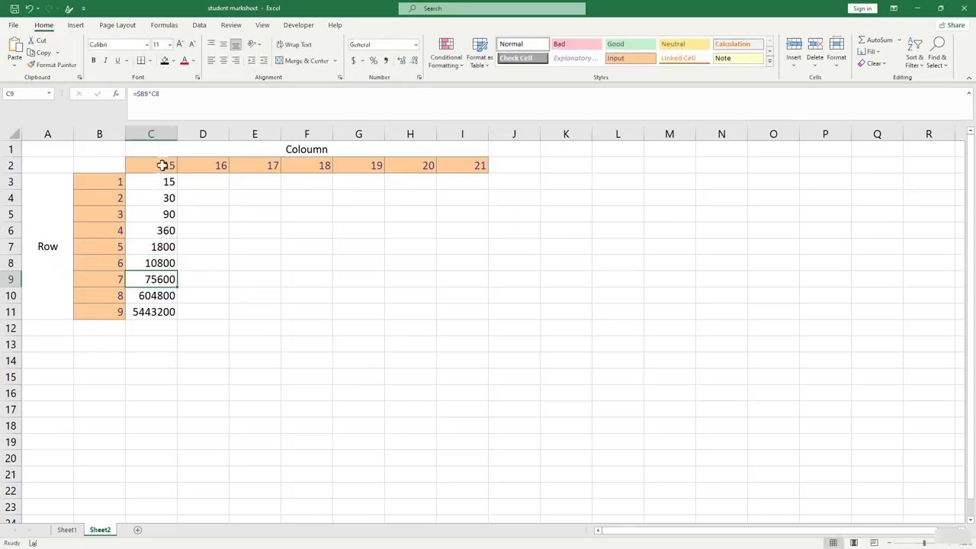
Also lock column C in C3, making it =$B3*$C2, still showing 15.
{"action": "left_click", "coordinate": [157, 182]}
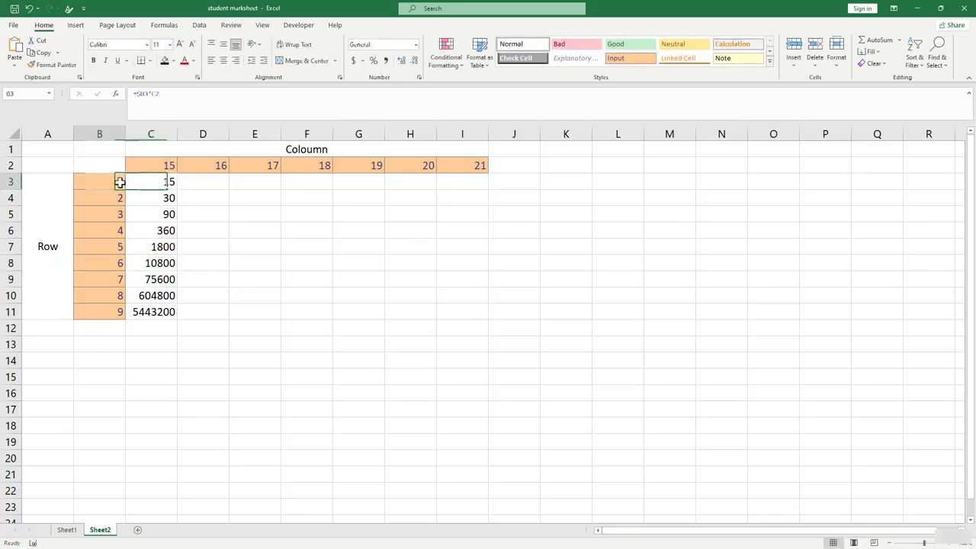
{"action": "left_click", "coordinate": [163, 166]}
{"action": "left_click", "coordinate": [163, 181]}
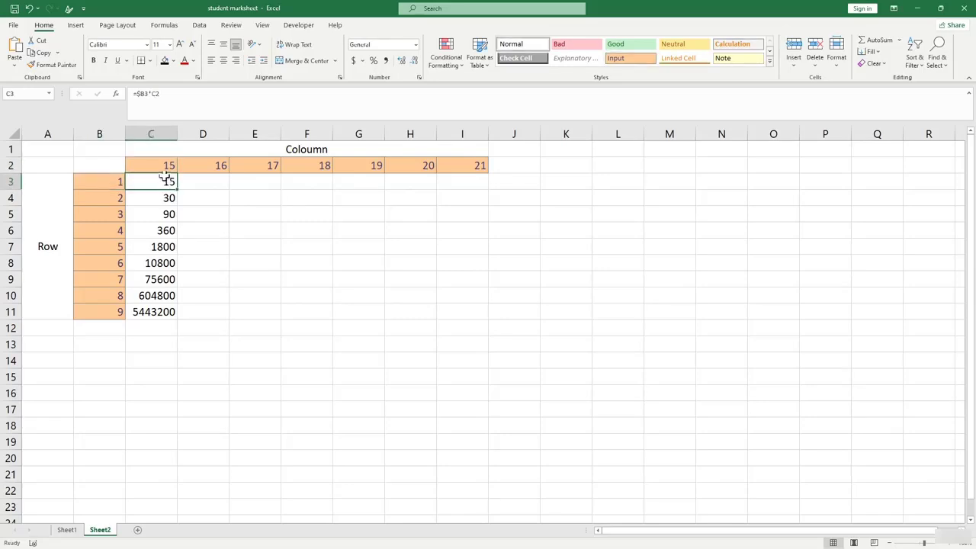
{"action": "left_click", "coordinate": [155, 94]}
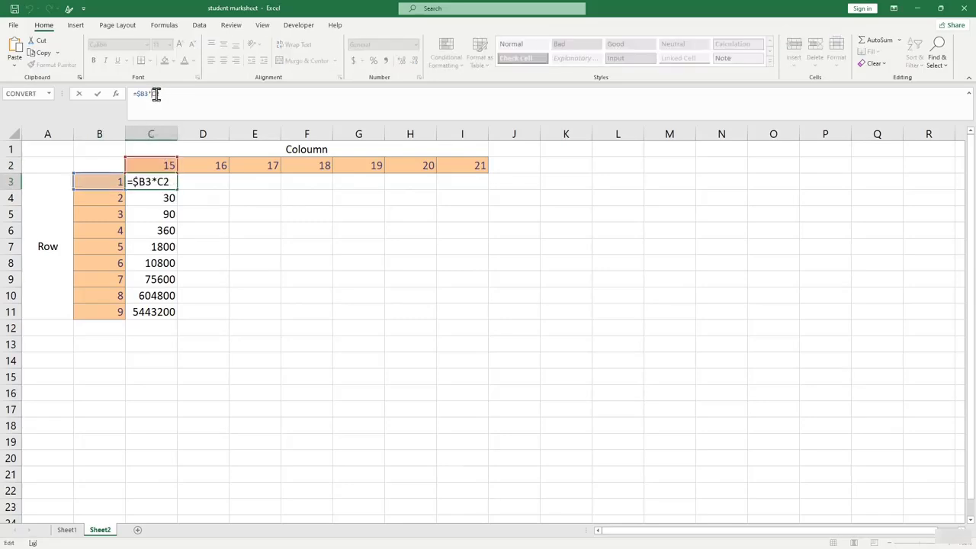
{"action": "type", "text": "$"}
{"action": "key", "text": "Return"}
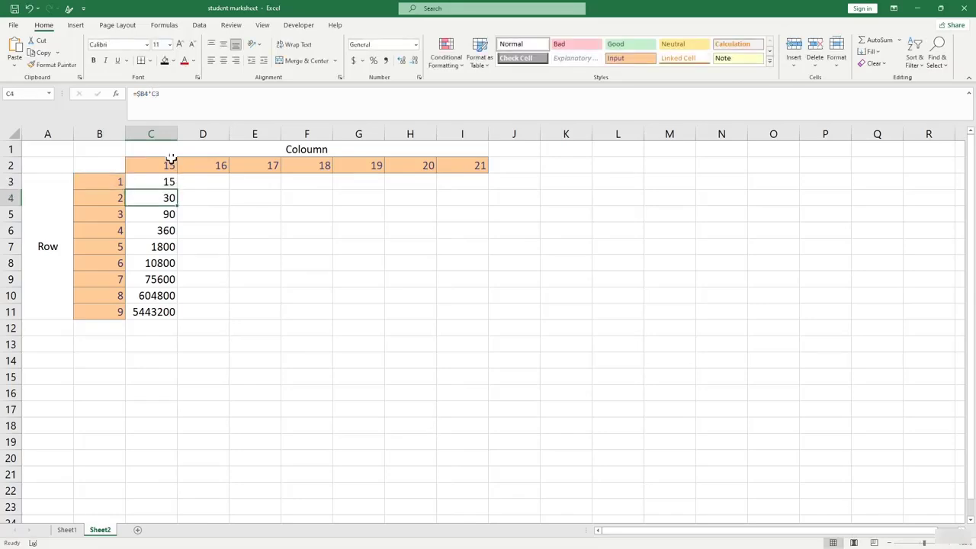
{"action": "left_click", "coordinate": [160, 185]}
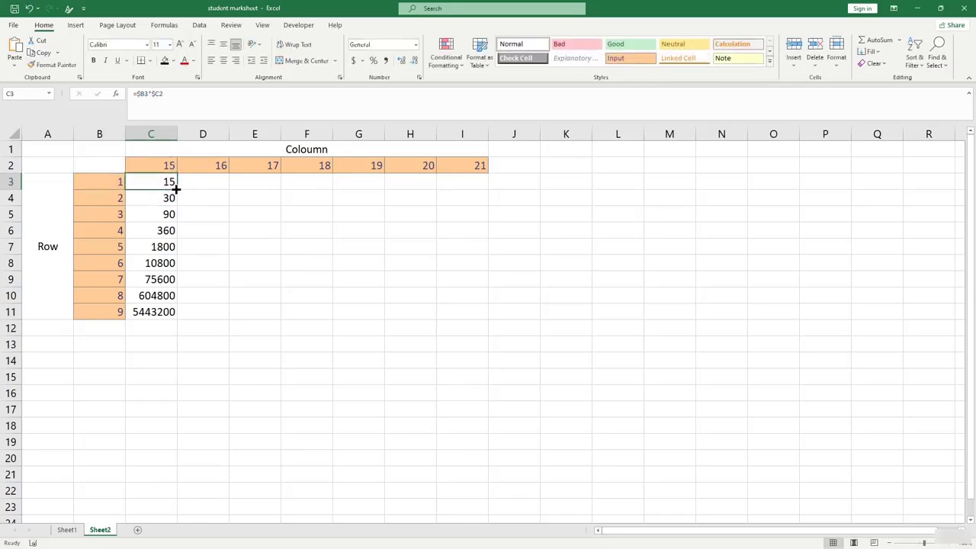
Fill =$B3*$C2 down to C11 and confirm C4 holds =$B4*$C3 giving 30.
{"action": "left_click_drag", "start_coordinate": [176, 190], "coordinate": [183, 312]}
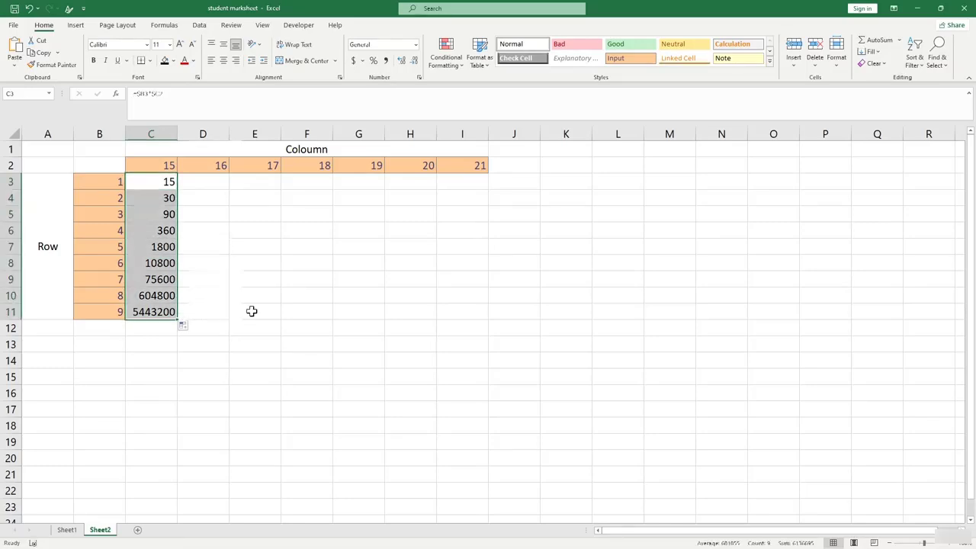
{"action": "left_click", "coordinate": [252, 311]}
{"action": "left_click", "coordinate": [169, 185]}
{"action": "left_click", "coordinate": [168, 197]}
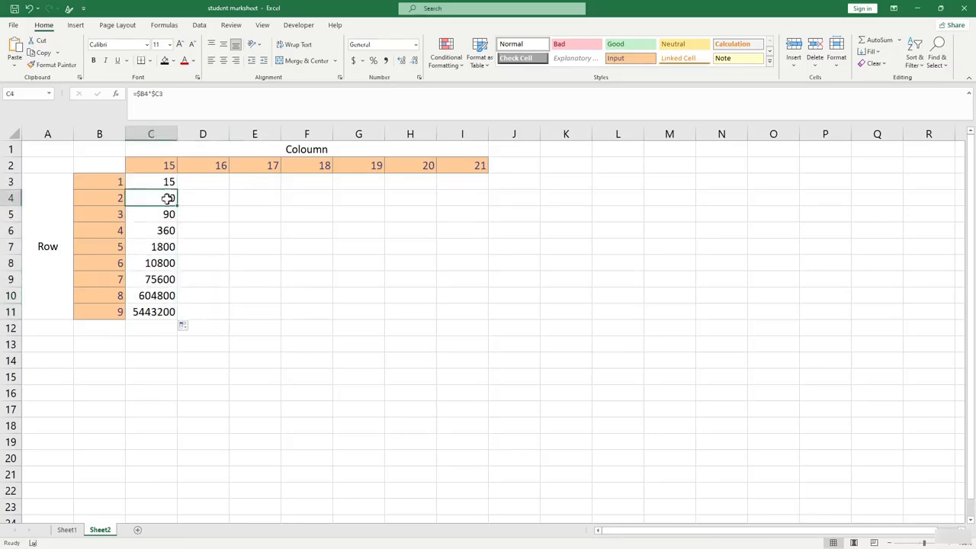
{"action": "left_click", "coordinate": [150, 93]}
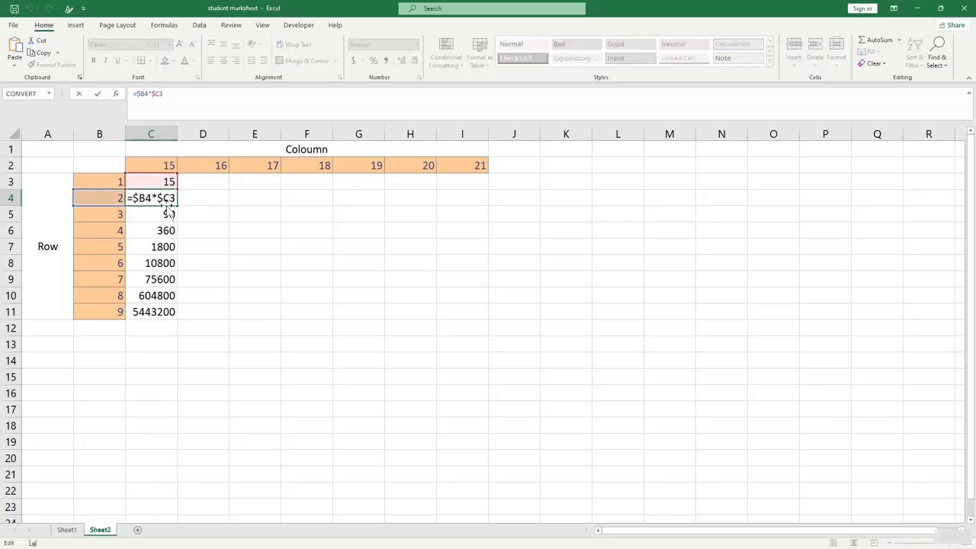
{"action": "key", "text": "Return"}
Lock row 2 as well so C3 reads =$B3*$C$2.
{"action": "key", "text": "Up"}
{"action": "key", "text": "Up"}
{"action": "left_click", "coordinate": [160, 95]}
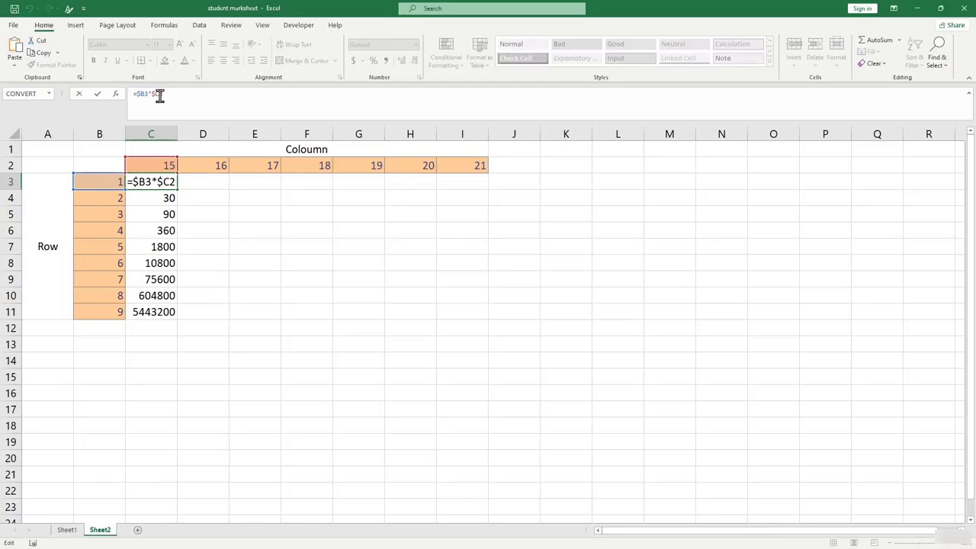
{"action": "type", "text": "$"}
{"action": "key", "text": "Return"}
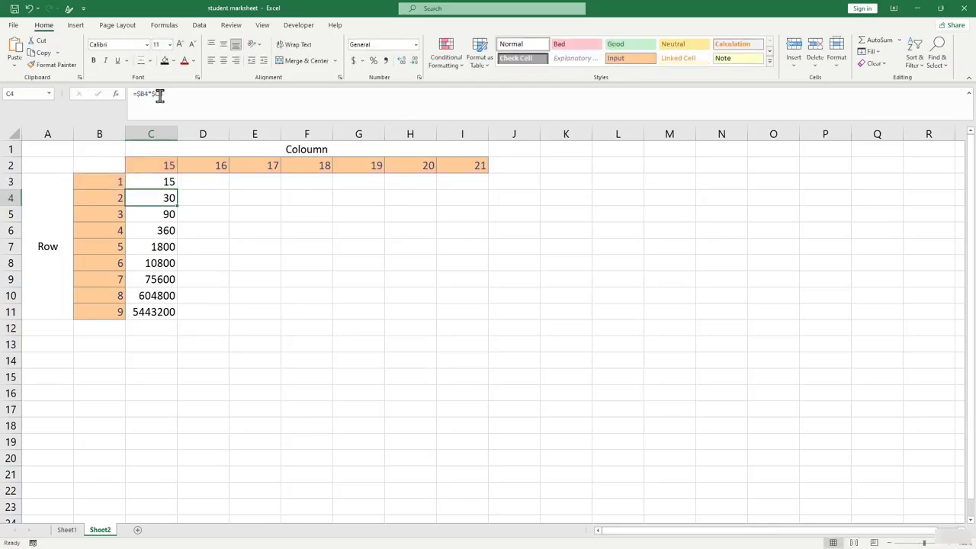
{"action": "left_click", "coordinate": [168, 183]}
{"action": "left_click_drag", "start_coordinate": [176, 190], "coordinate": [179, 321]}
{"action": "left_click", "coordinate": [259, 314]}
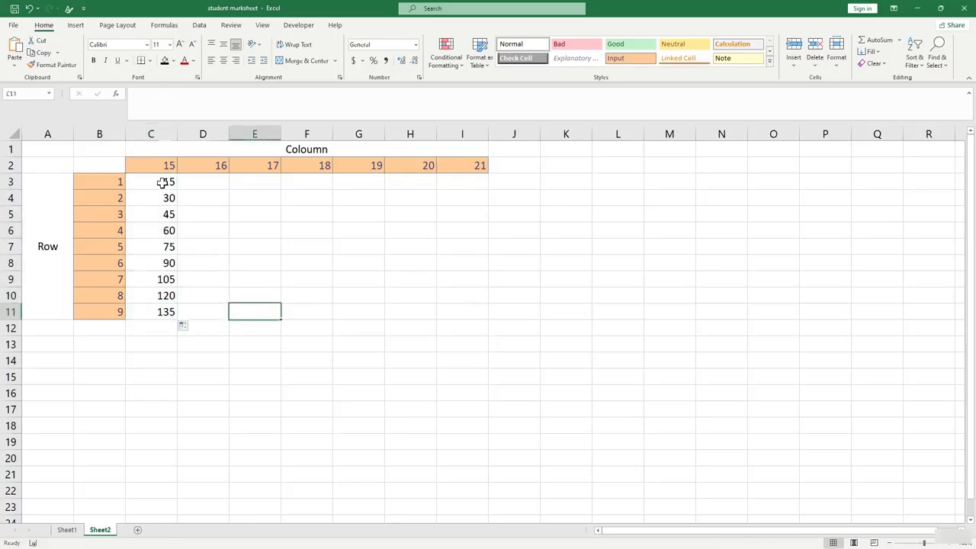
{"action": "left_click", "coordinate": [163, 181]}
{"action": "left_click", "coordinate": [152, 94]}
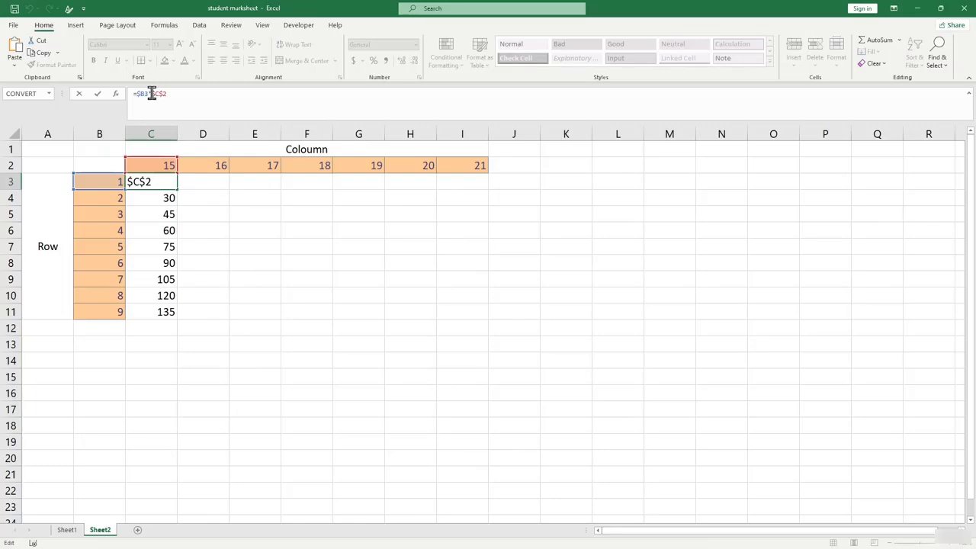
{"action": "key", "text": "Return"}
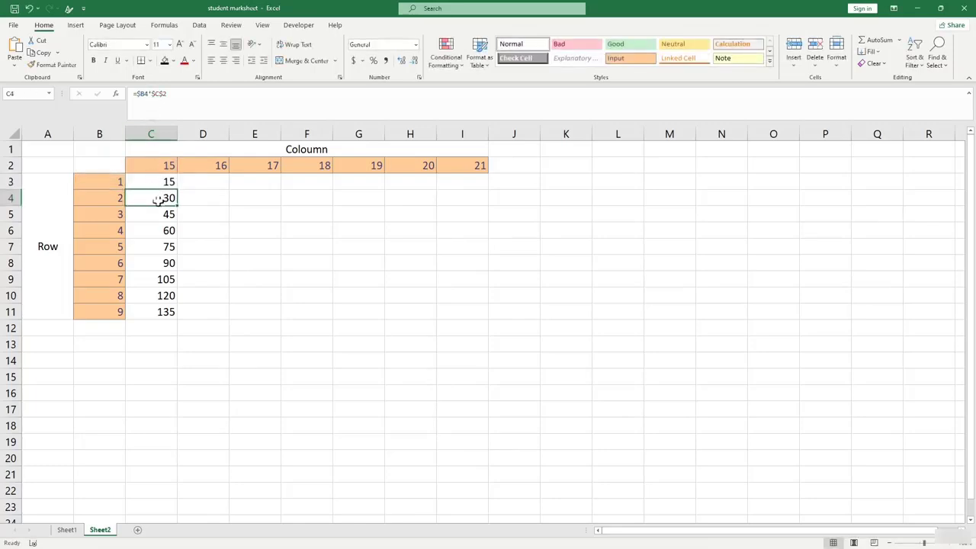
{"action": "left_click", "coordinate": [150, 96]}
{"action": "key", "text": "Return"}
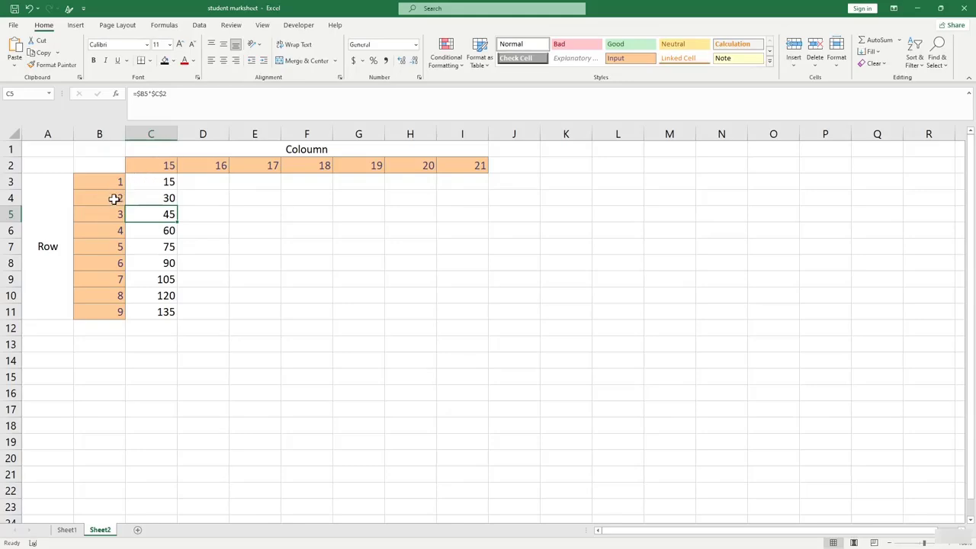
{"action": "key", "text": "Down"}
{"action": "left_click", "coordinate": [137, 257]}
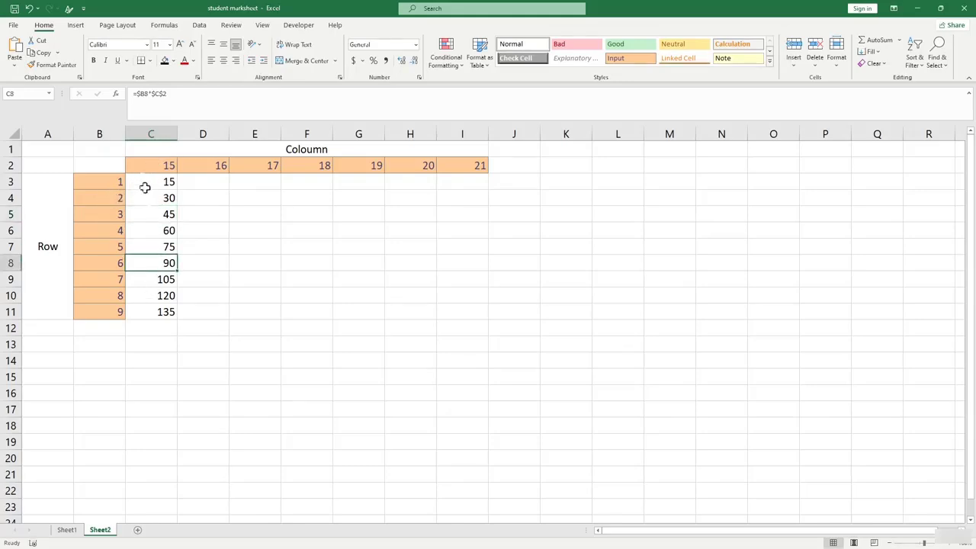
{"action": "left_click", "coordinate": [149, 93]}
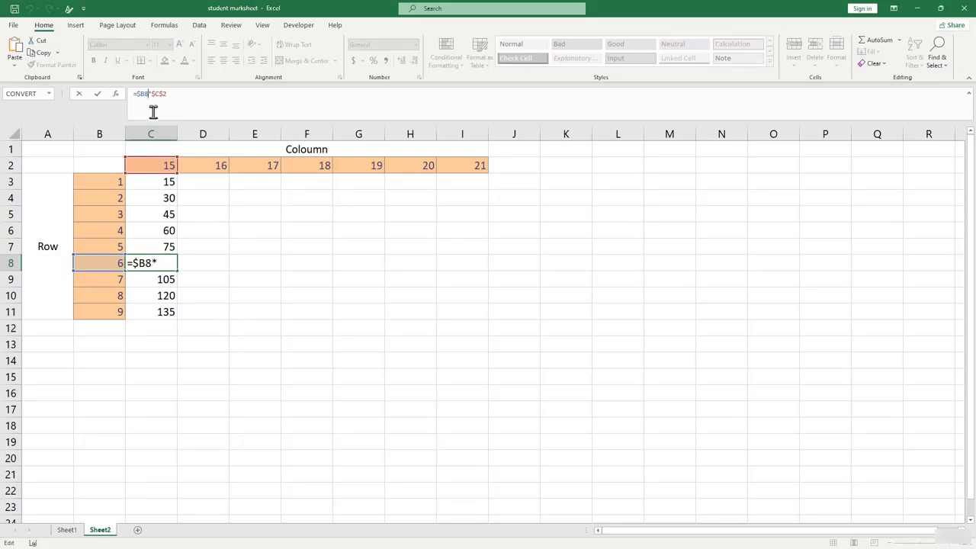
{"action": "left_click", "coordinate": [158, 93]}
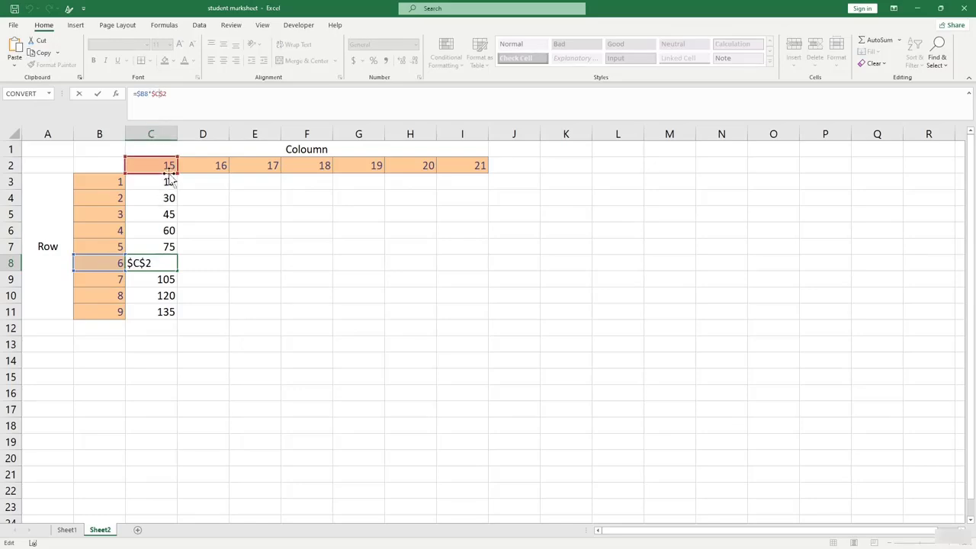
{"action": "key", "text": "Return"}
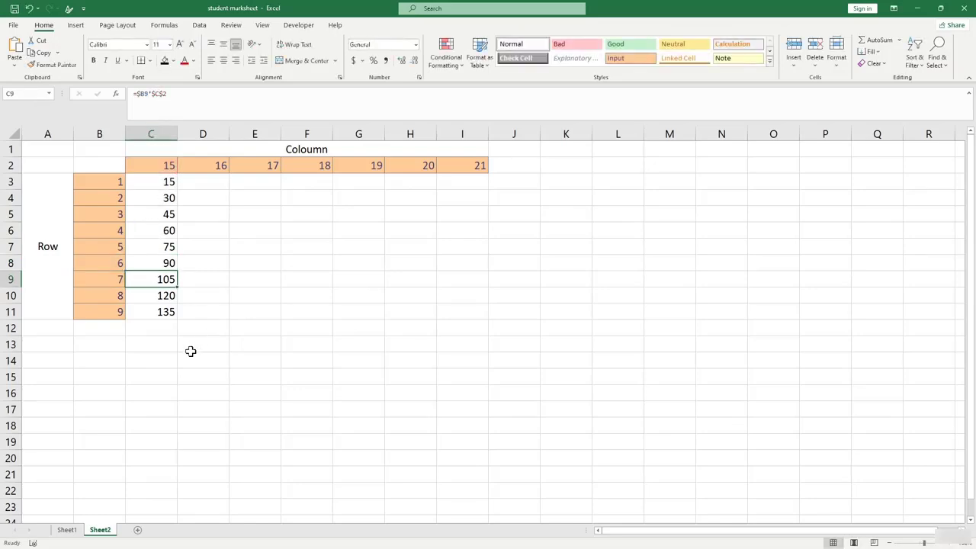
{"action": "left_click", "coordinate": [189, 347]}
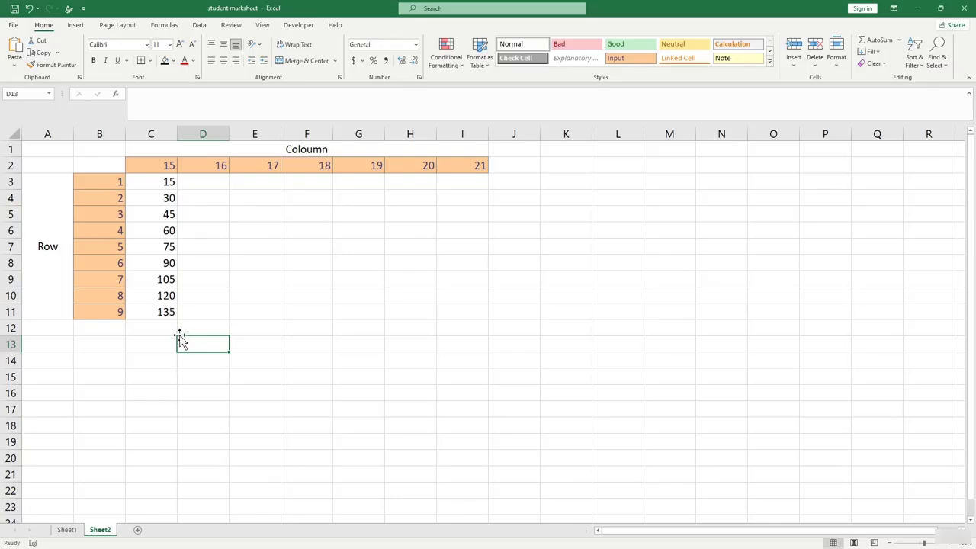
Try filling C3's formula across row 3 to I3, check D3, then undo the fill.
{"action": "left_click", "coordinate": [200, 308]}
{"action": "left_click", "coordinate": [172, 195]}
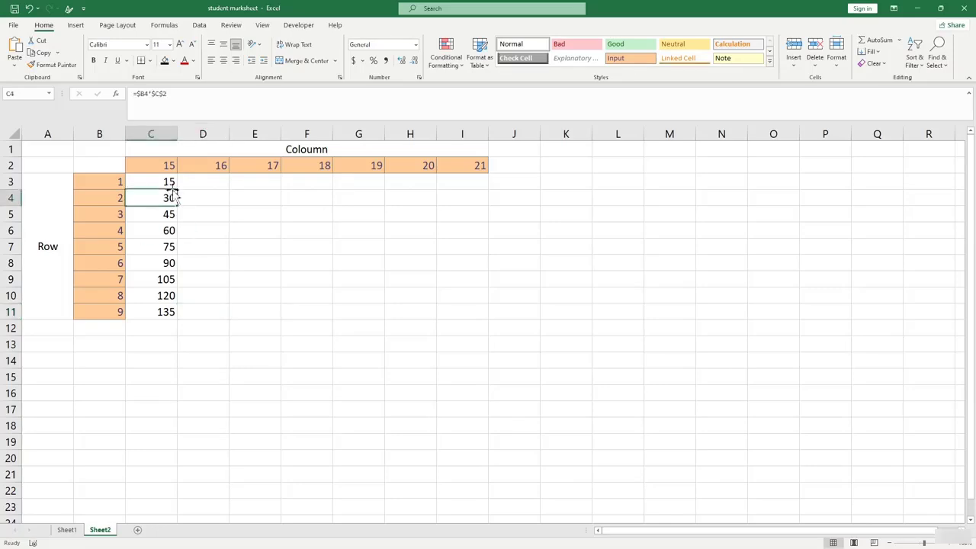
{"action": "left_click", "coordinate": [171, 183]}
{"action": "left_click_drag", "start_coordinate": [178, 187], "coordinate": [458, 213]}
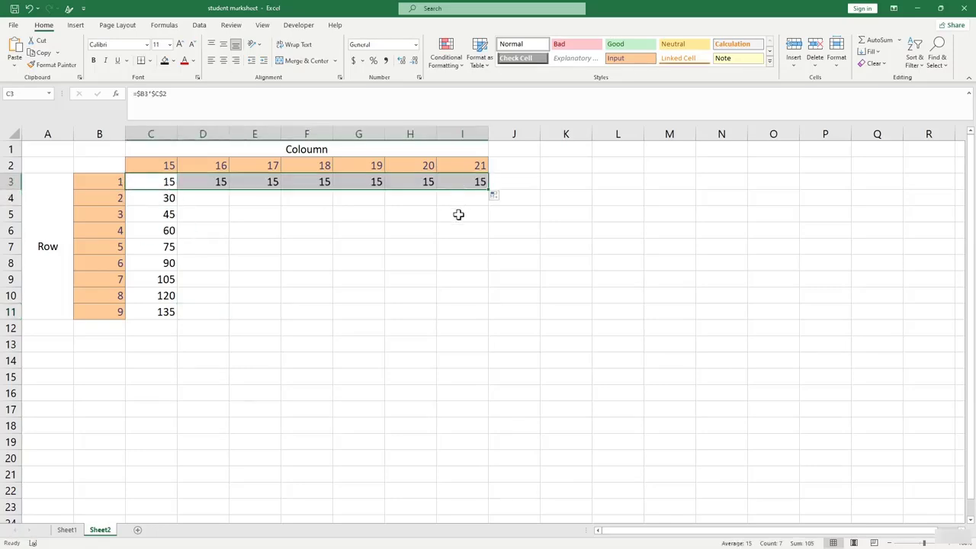
{"action": "left_click", "coordinate": [457, 213]}
{"action": "left_click", "coordinate": [160, 182]}
{"action": "left_click", "coordinate": [218, 182]}
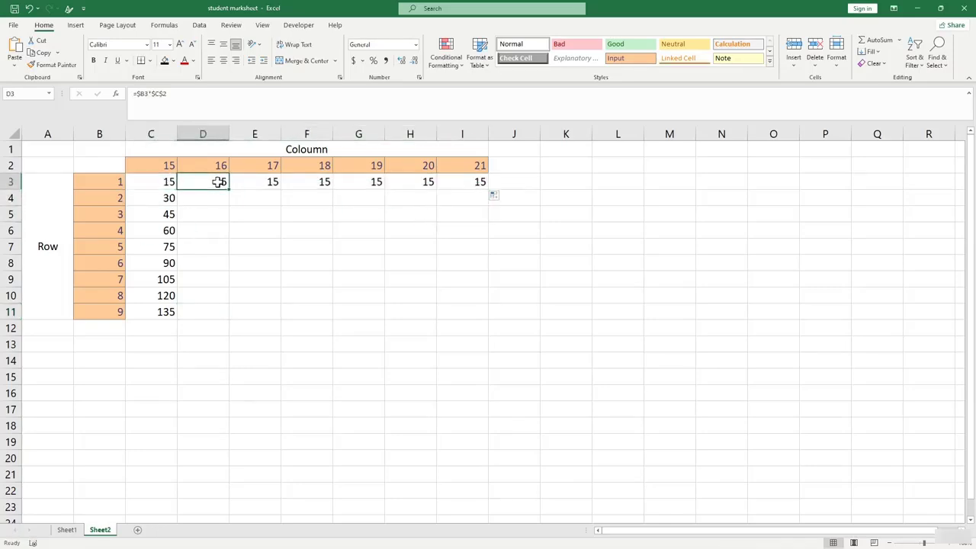
{"action": "key", "text": "ctrl+z"}
Enter =$B3*$D$2 in D3 by pointing at B3 and D2, giving 16.
{"action": "left_click", "coordinate": [219, 183]}
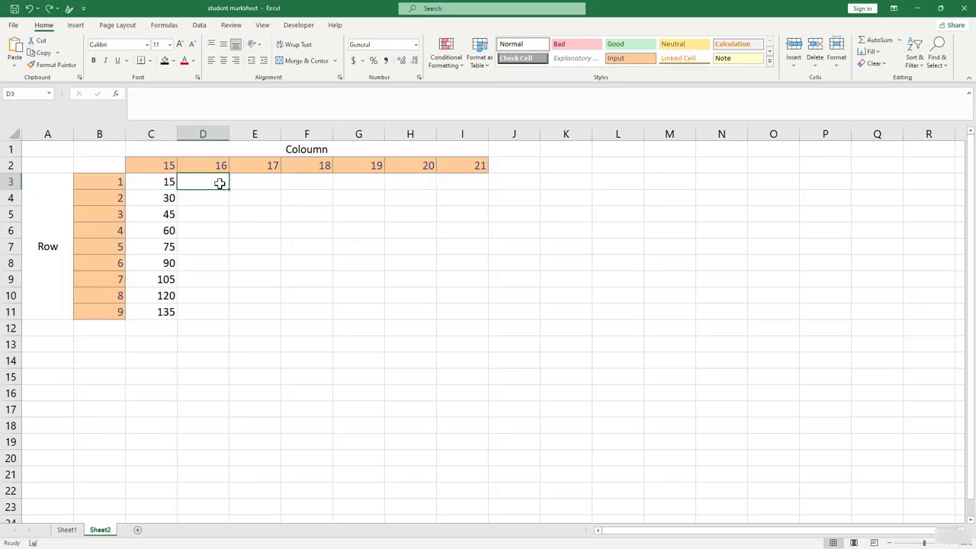
{"action": "type", "text": "="}
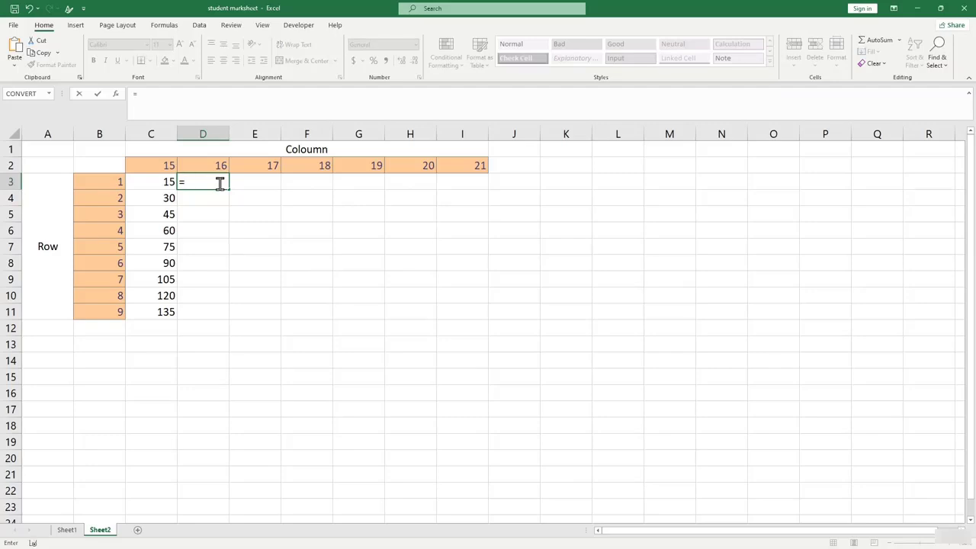
{"action": "left_click", "coordinate": [112, 183]}
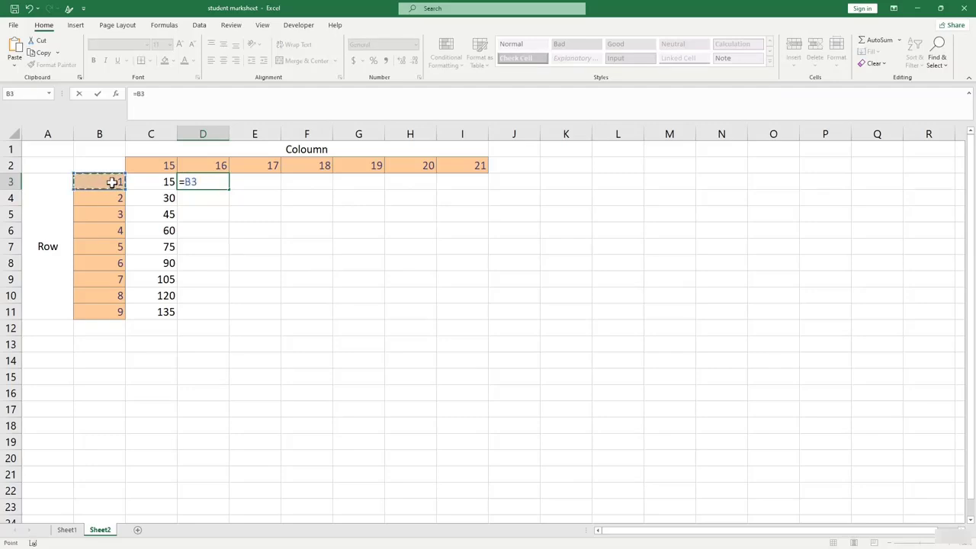
{"action": "type", "text": "*"}
{"action": "left_click", "coordinate": [209, 164]}
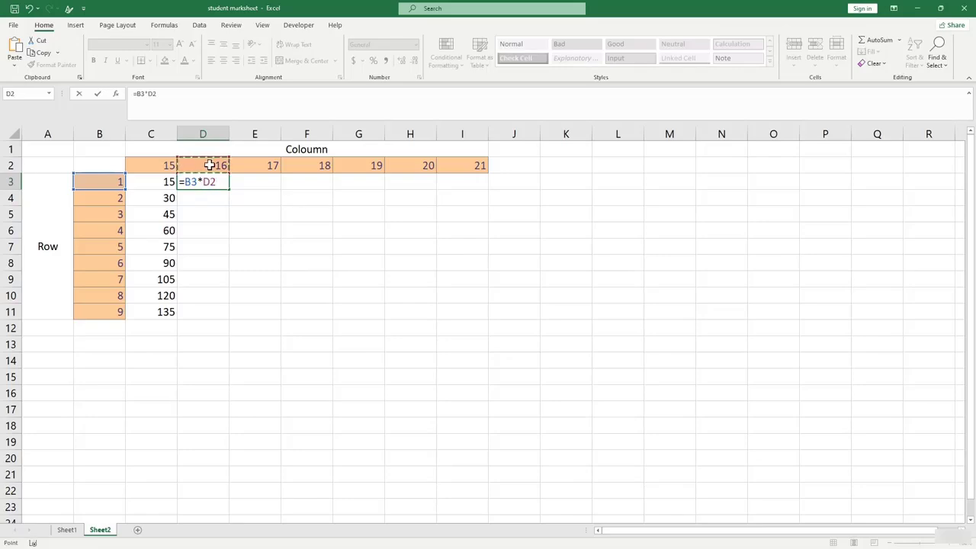
{"action": "left_click", "coordinate": [170, 94]}
{"action": "type", "text": "$"}
{"action": "left_click", "coordinate": [204, 181]}
{"action": "type", "text": "$D$"}
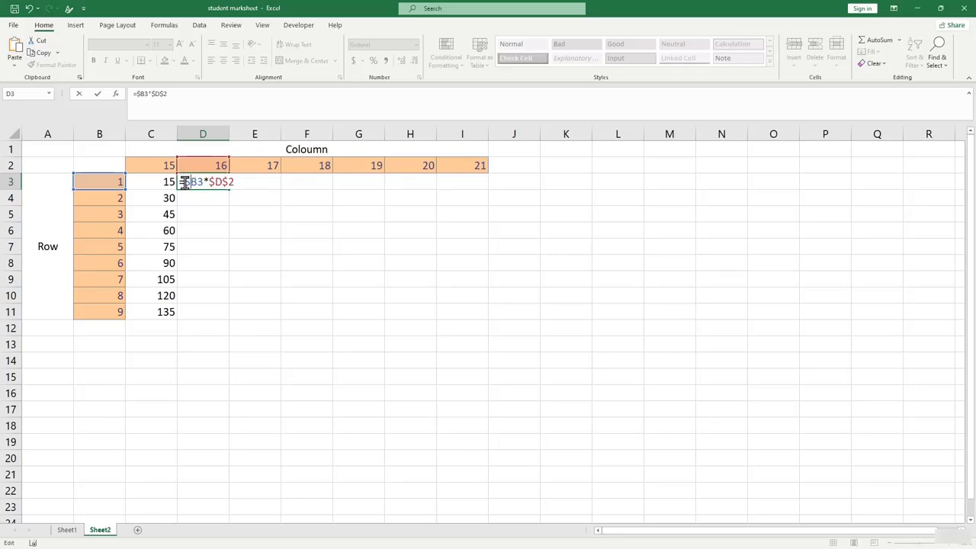
{"action": "key", "text": "Return"}
{"action": "left_click", "coordinate": [196, 178]}
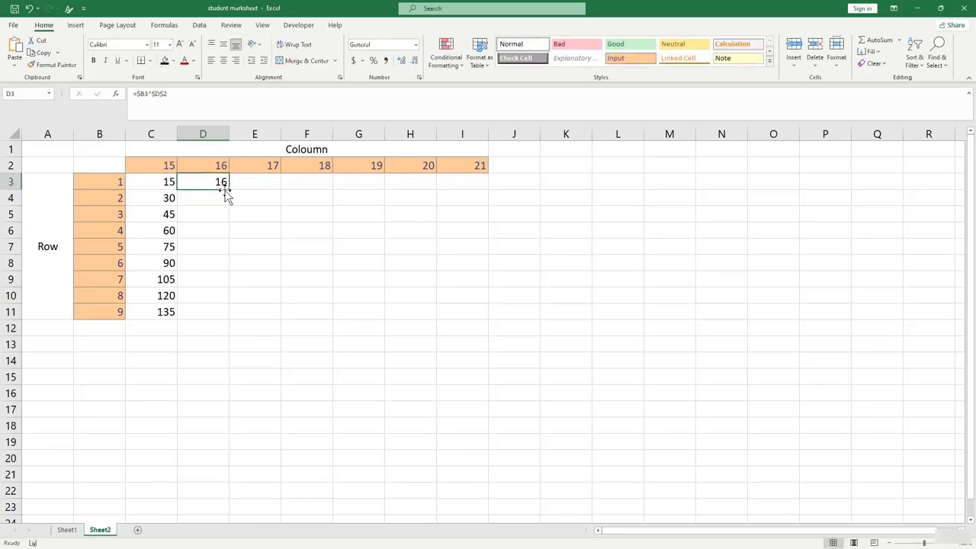
Fill D3's formula down to D11 and compare the C3 and D3 formulas.
{"action": "left_click_drag", "start_coordinate": [227, 191], "coordinate": [230, 316]}
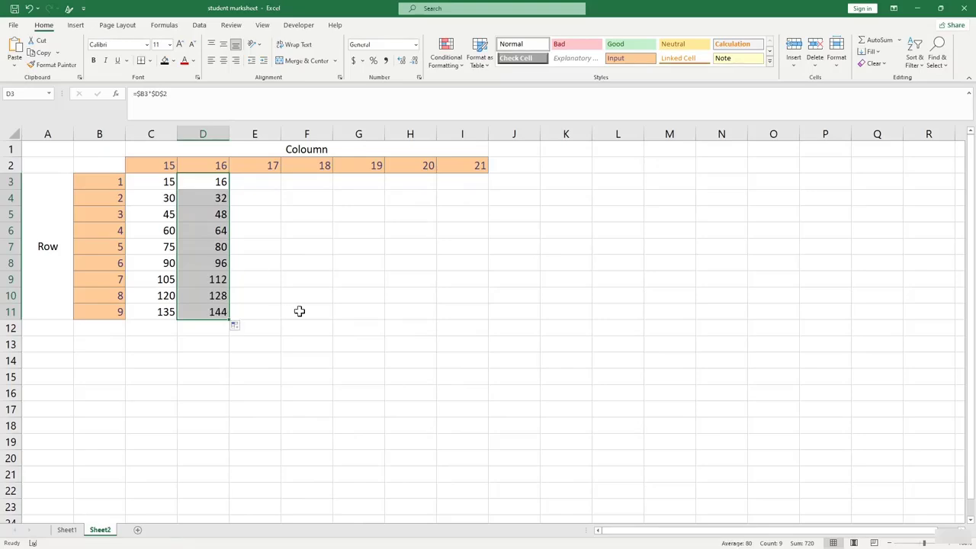
{"action": "left_click", "coordinate": [237, 179]}
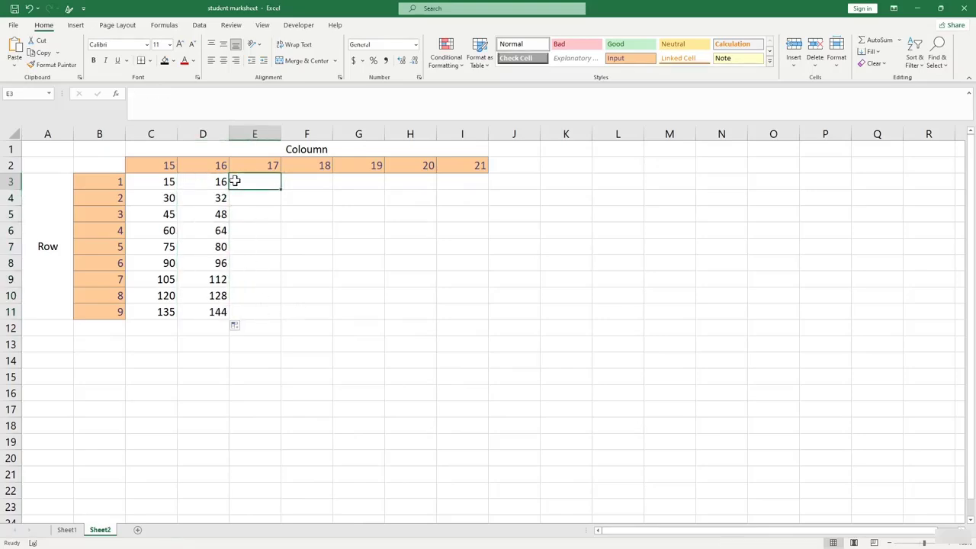
{"action": "left_click", "coordinate": [222, 183]}
{"action": "left_click", "coordinate": [250, 188]}
{"action": "left_click_drag", "start_coordinate": [164, 181], "coordinate": [220, 180]}
{"action": "left_click", "coordinate": [251, 182]}
{"action": "type", "text": "="}
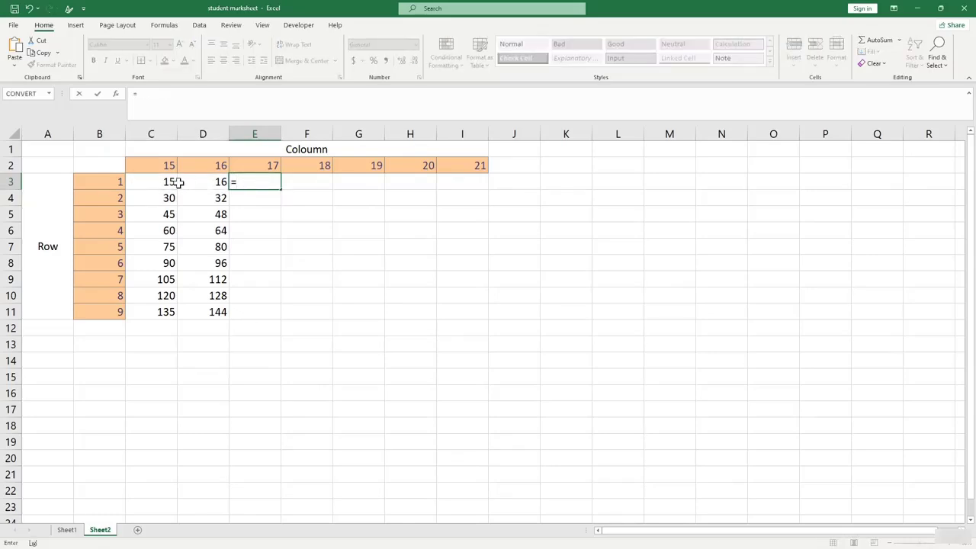
{"action": "key", "text": "Escape"}
Copy D3's formula and paste it into E3, F3, G3, H3 and I3.
{"action": "left_click", "coordinate": [220, 185]}
{"action": "key", "text": "ctrl+c"}
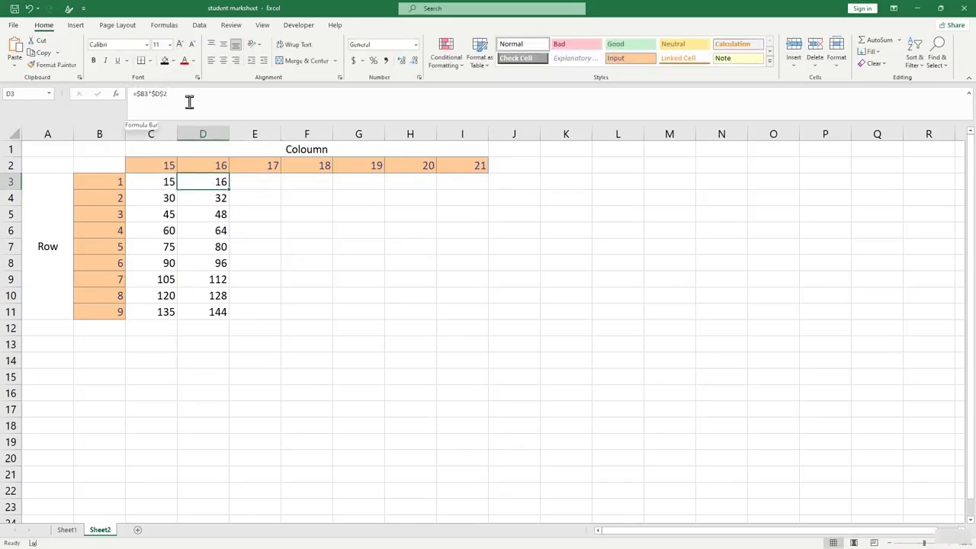
{"action": "left_click", "coordinate": [261, 183]}
{"action": "key", "text": "ctrl+v"}
{"action": "left_click", "coordinate": [306, 182]}
{"action": "key", "text": "ctrl+v"}
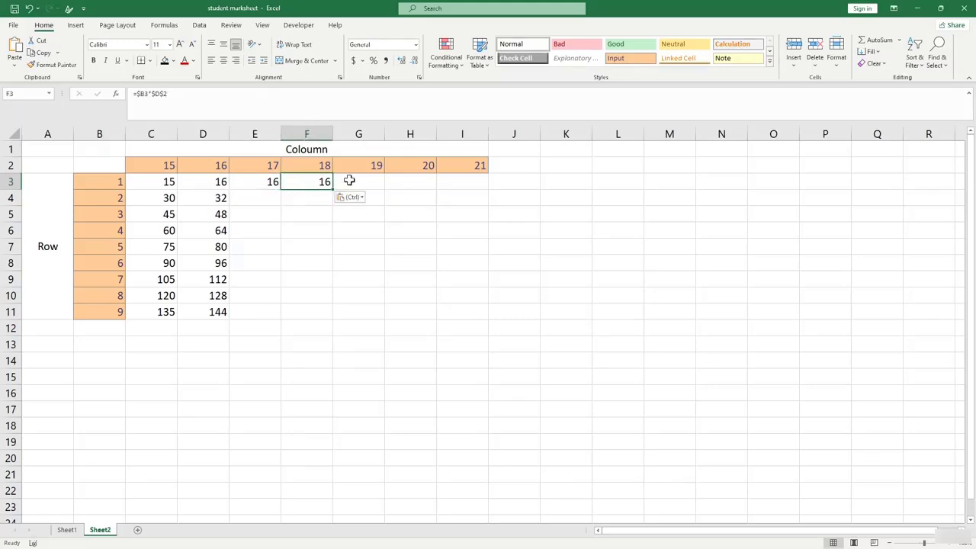
{"action": "left_click", "coordinate": [349, 181]}
{"action": "key", "text": "ctrl+v"}
{"action": "left_click", "coordinate": [394, 180]}
{"action": "key", "text": "ctrl+v"}
{"action": "left_click", "coordinate": [451, 183]}
{"action": "key", "text": "ctrl+v"}
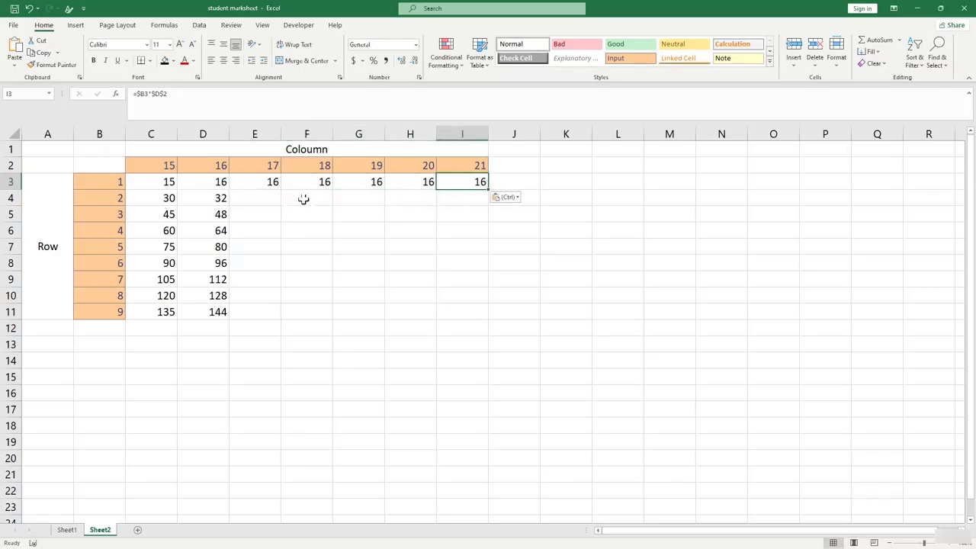
Repoint the header references in E3, F3 and G3 to E2, F2 and G2.
{"action": "left_click", "coordinate": [257, 181]}
{"action": "left_click", "coordinate": [158, 93]}
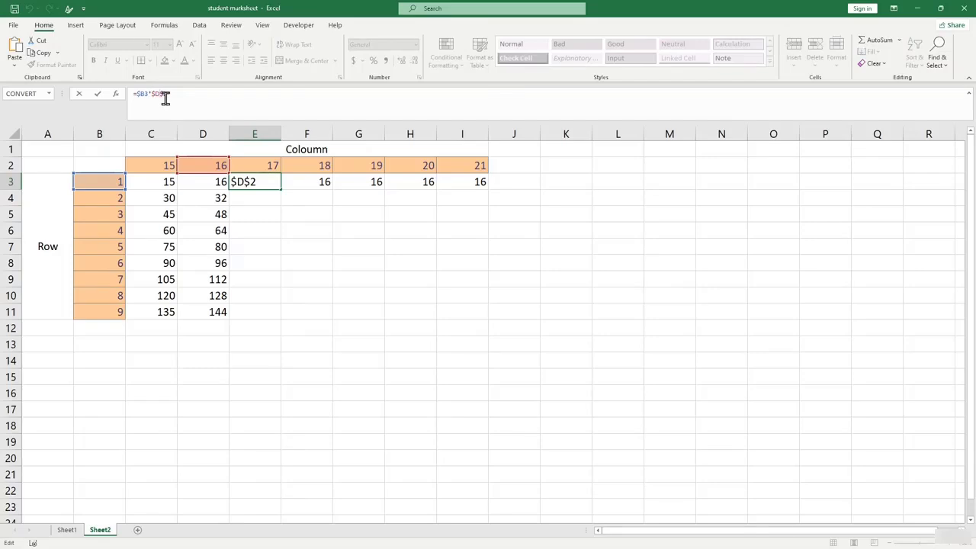
{"action": "left_click_drag", "start_coordinate": [215, 161], "coordinate": [270, 163]}
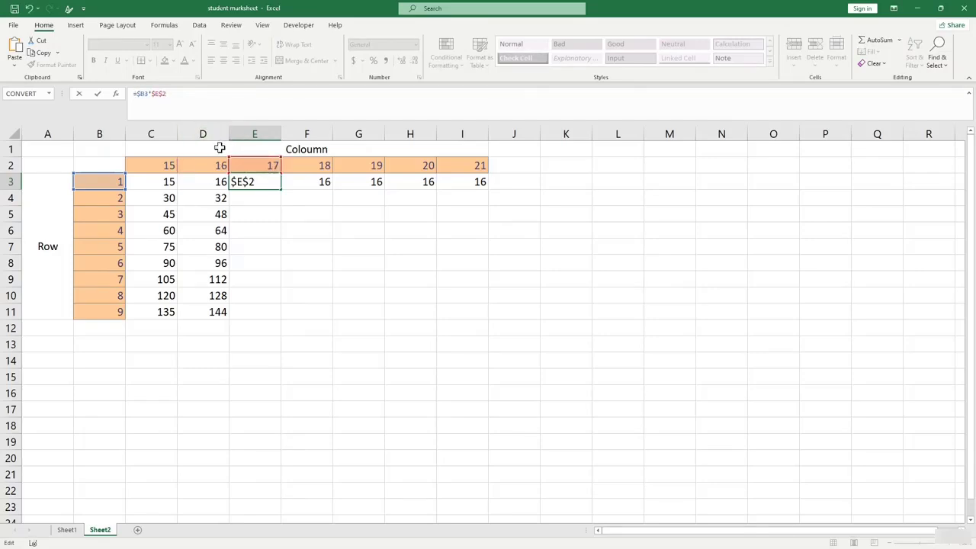
{"action": "key", "text": "Return"}
{"action": "double_click", "coordinate": [307, 181]}
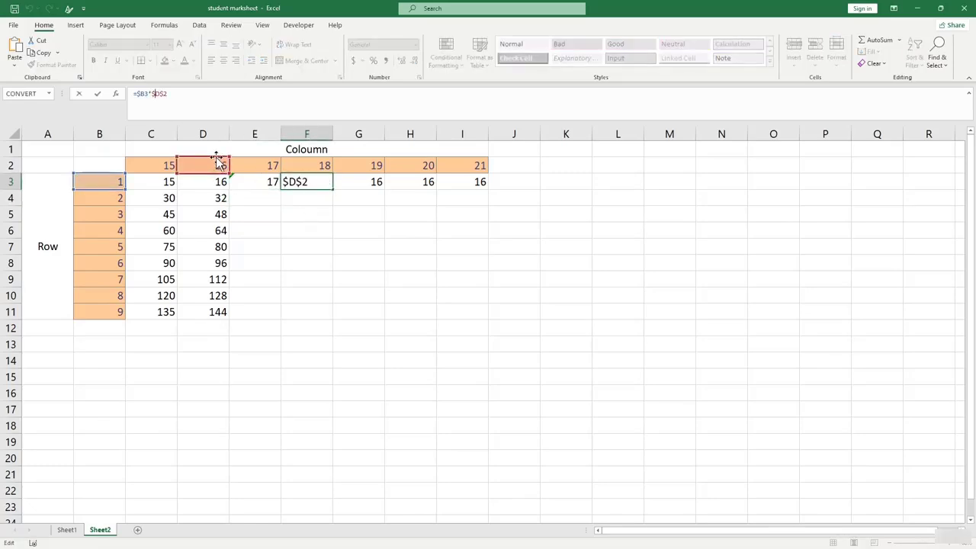
{"action": "left_click_drag", "start_coordinate": [224, 161], "coordinate": [322, 162]}
{"action": "key", "text": "Return"}
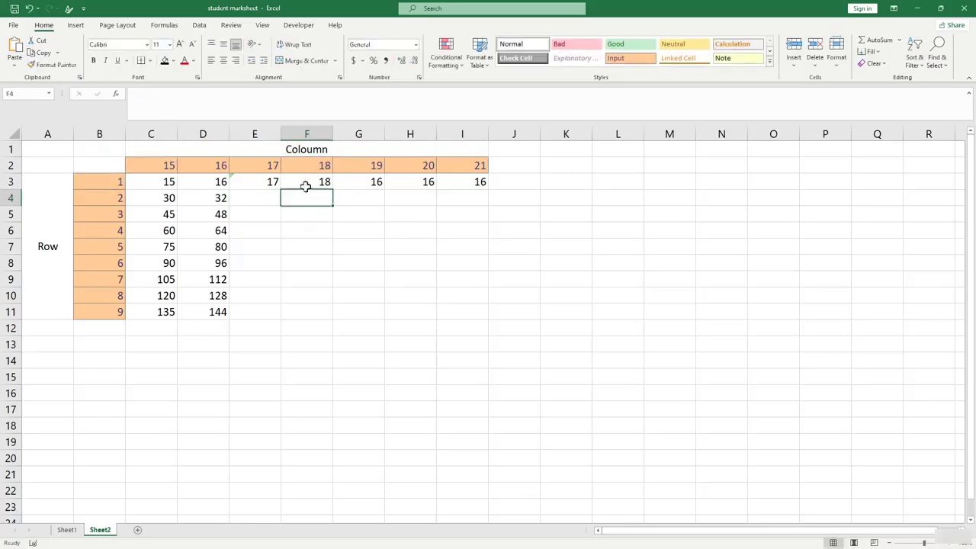
{"action": "left_click", "coordinate": [324, 183]}
{"action": "left_click", "coordinate": [362, 183]}
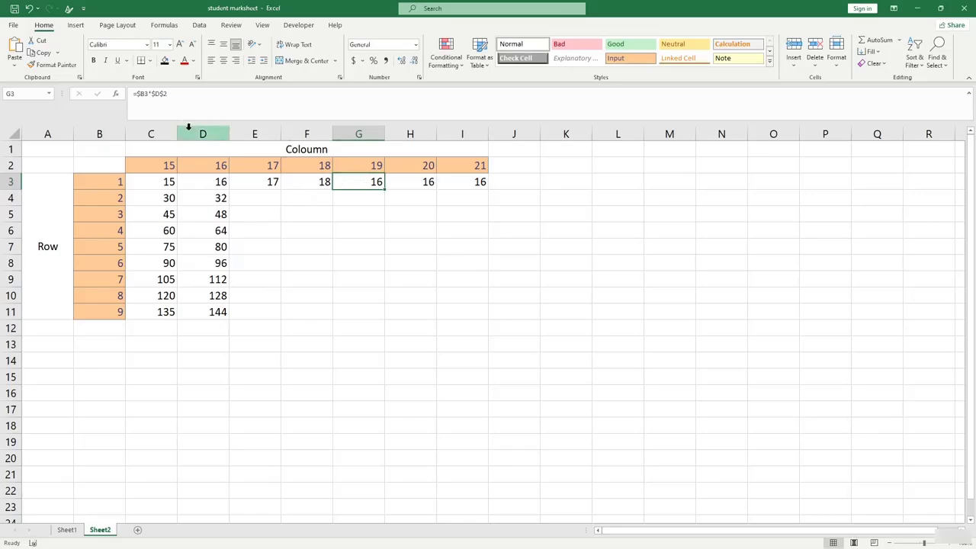
{"action": "left_click", "coordinate": [160, 94]}
{"action": "left_click_drag", "start_coordinate": [202, 159], "coordinate": [363, 167]}
{"action": "key", "text": "Return"}
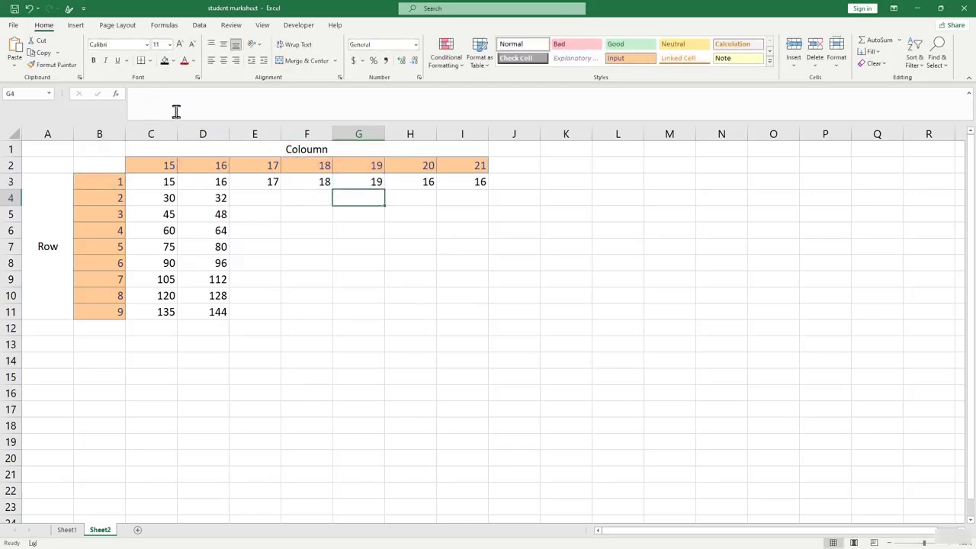
Repoint H3 and I3 to headers H2 and I2, so they show 20 and 21.
{"action": "left_click", "coordinate": [402, 182]}
{"action": "left_click", "coordinate": [157, 94]}
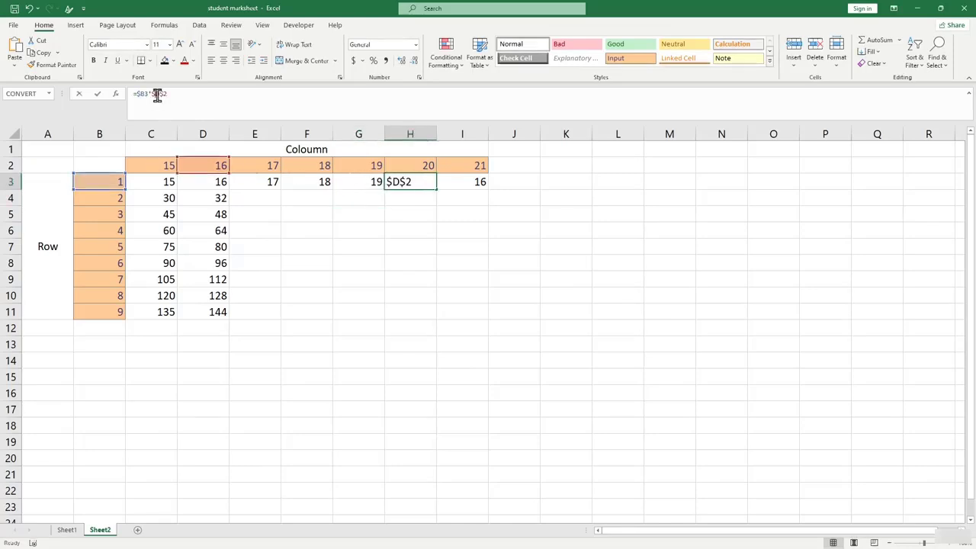
{"action": "left_click_drag", "start_coordinate": [206, 159], "coordinate": [413, 169]}
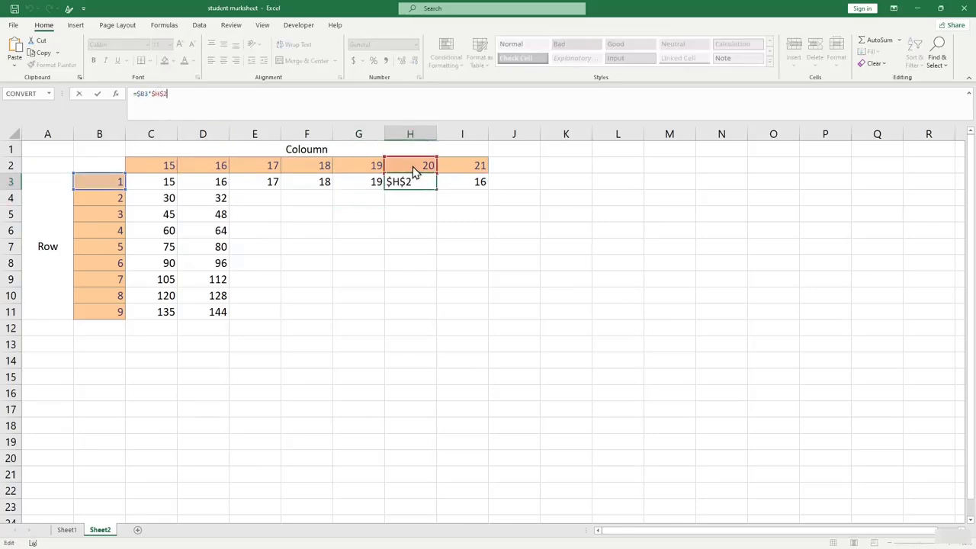
{"action": "key", "text": "Return"}
{"action": "left_click", "coordinate": [121, 181]}
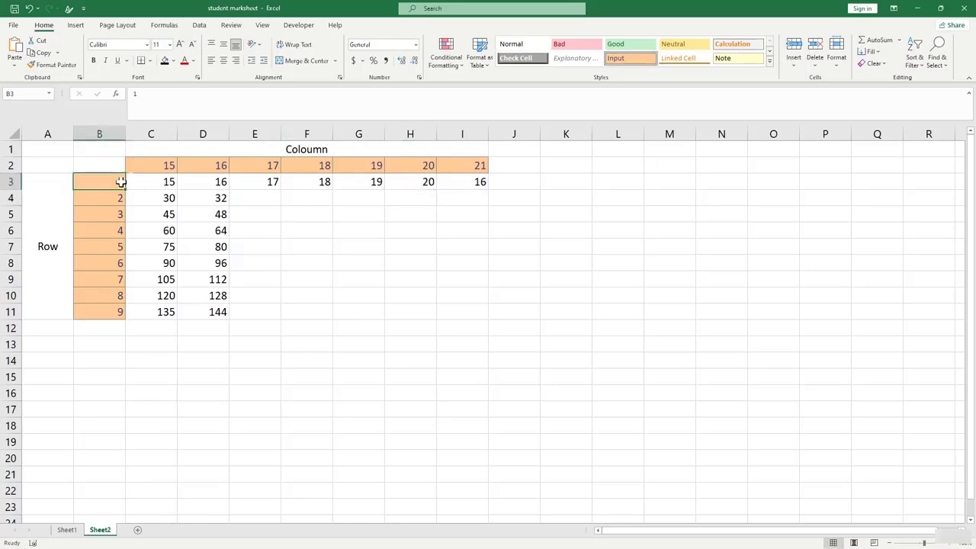
{"action": "left_click", "coordinate": [433, 182]}
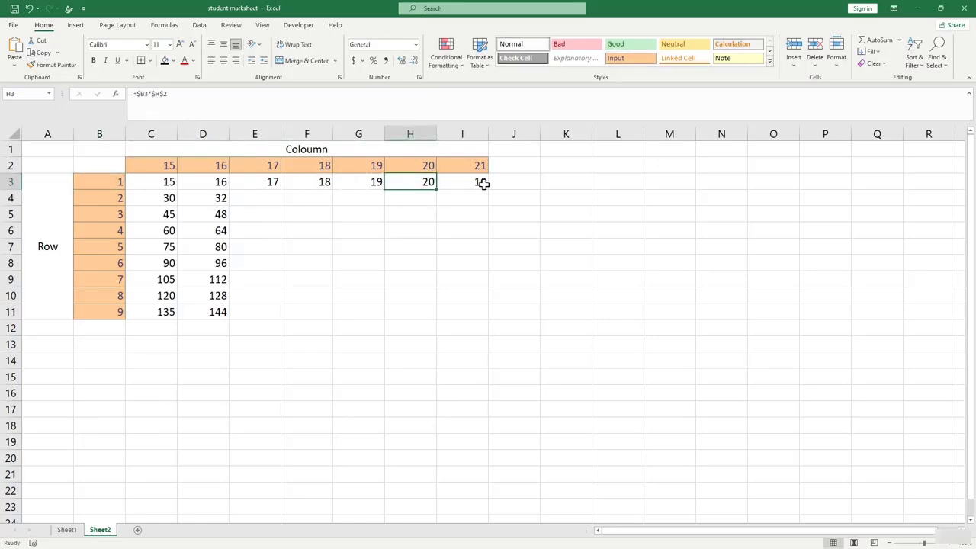
{"action": "left_click", "coordinate": [484, 184]}
{"action": "left_click", "coordinate": [163, 95]}
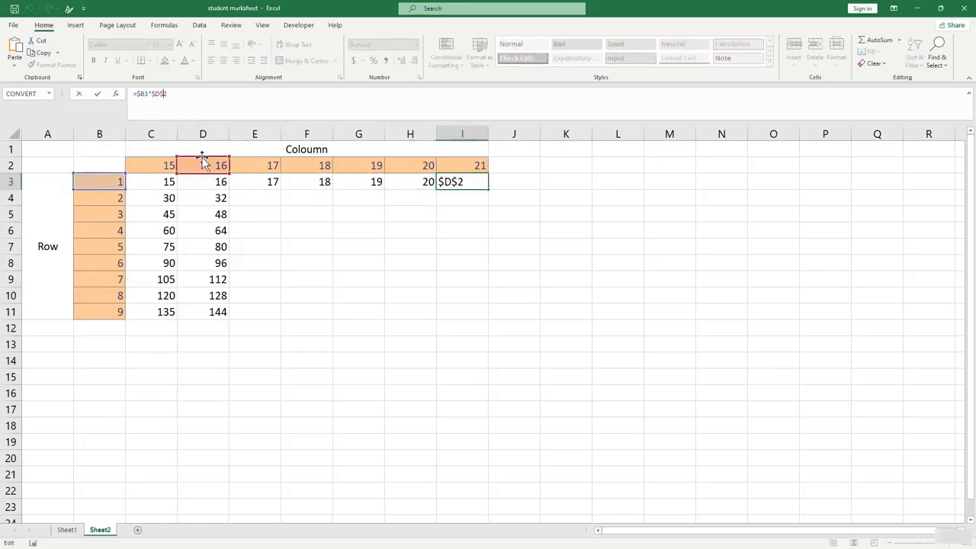
{"action": "left_click_drag", "start_coordinate": [202, 160], "coordinate": [472, 168]}
{"action": "key", "text": "Return"}
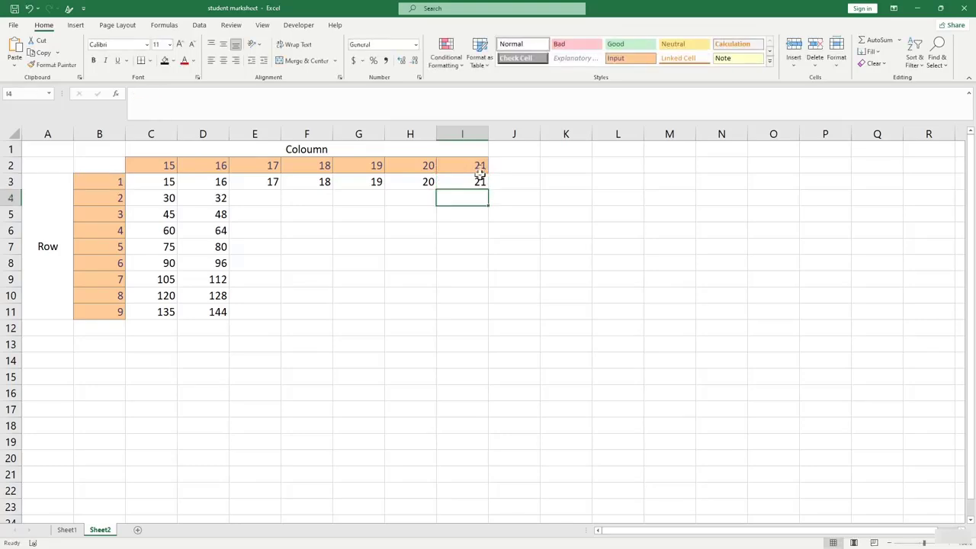
{"action": "left_click_drag", "start_coordinate": [264, 182], "coordinate": [490, 319]}
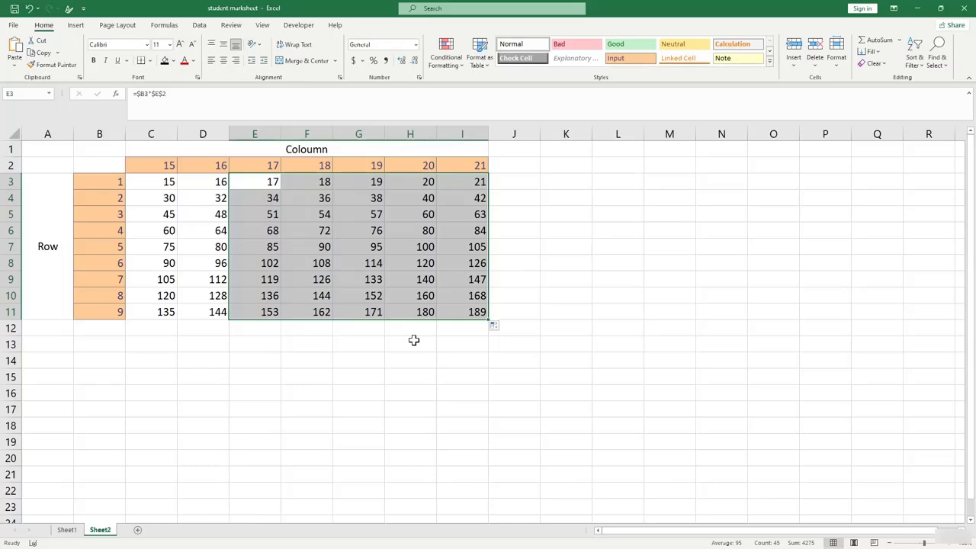
Deselect the completed multiplication table and click elsewhere in the sheet.
{"action": "left_click", "coordinate": [90, 180]}
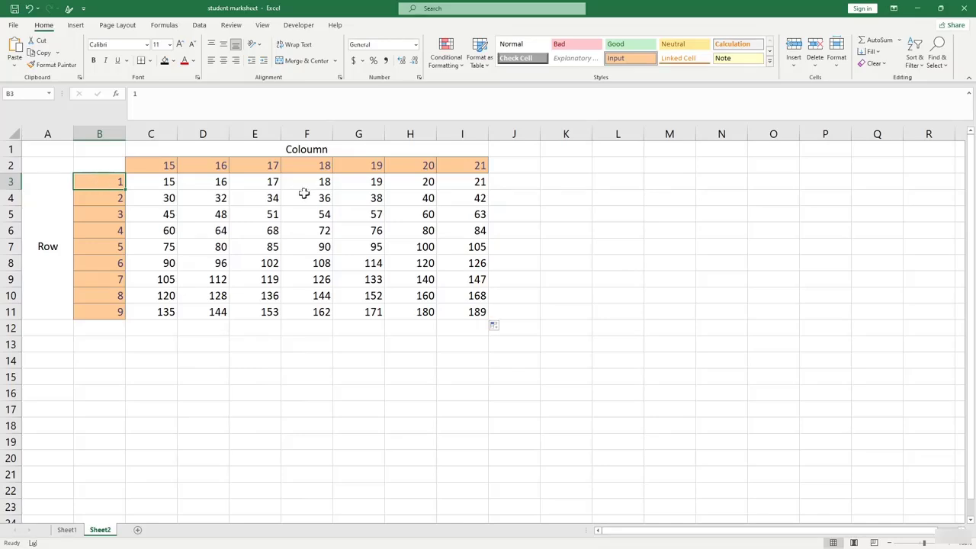
{"action": "left_click", "coordinate": [303, 326]}
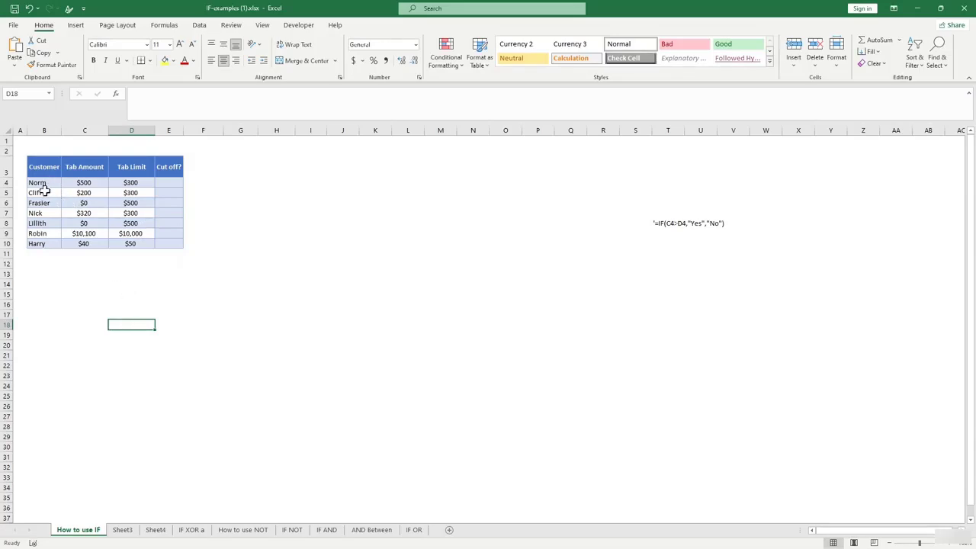
Enter =IF(C4>D4,"yes","no") in E4 so the first customer's Cut off? shows yes.
{"action": "left_click", "coordinate": [96, 168]}
{"action": "left_click", "coordinate": [140, 173]}
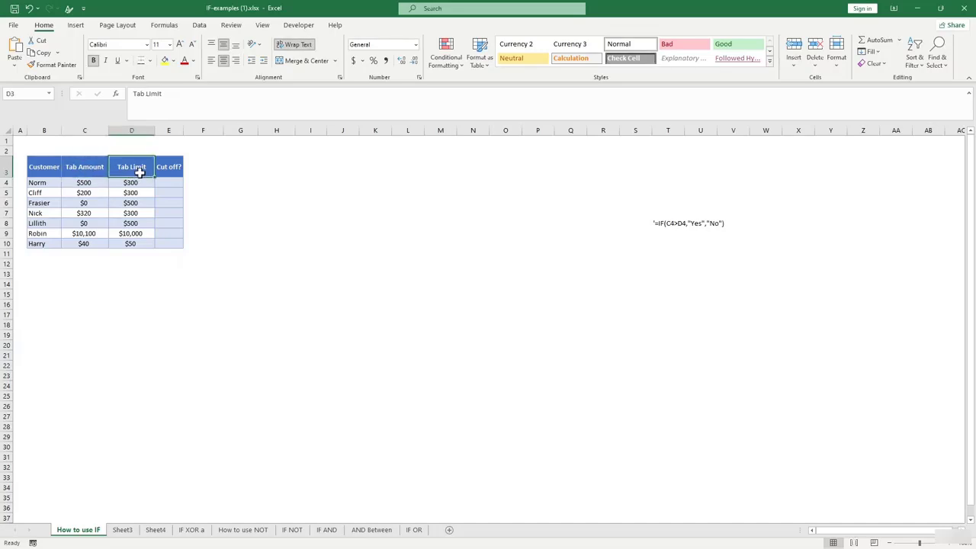
{"action": "left_click", "coordinate": [168, 171]}
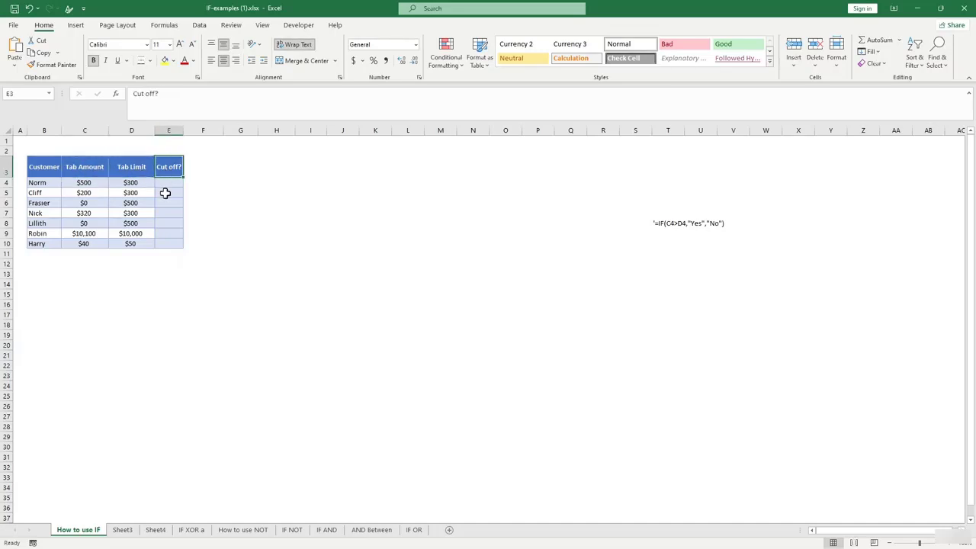
{"action": "left_click", "coordinate": [167, 184]}
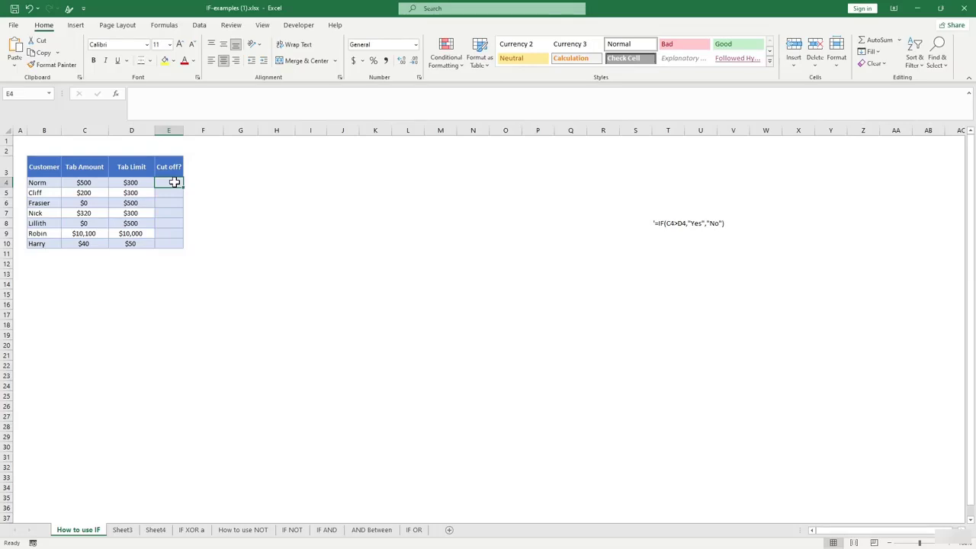
{"action": "type", "text": "="}
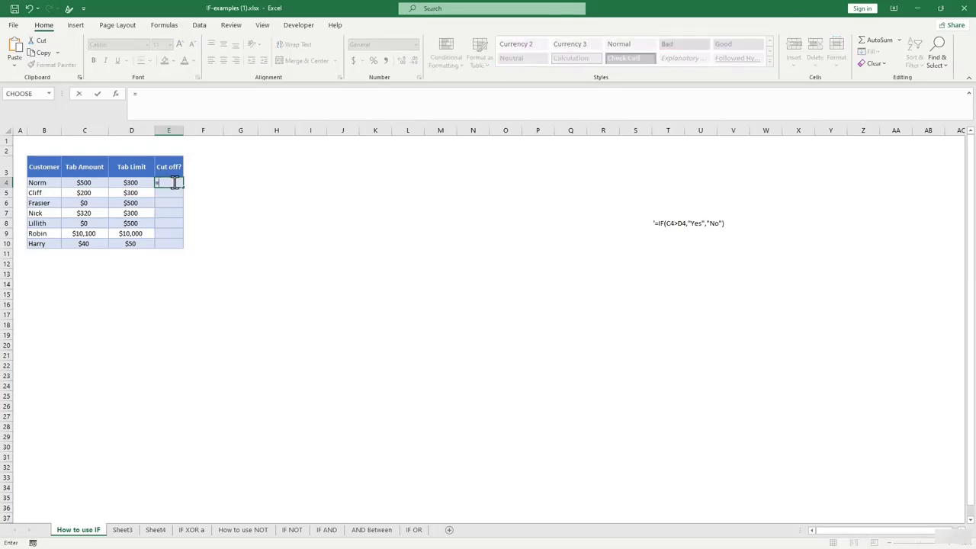
{"action": "type", "text": "if("}
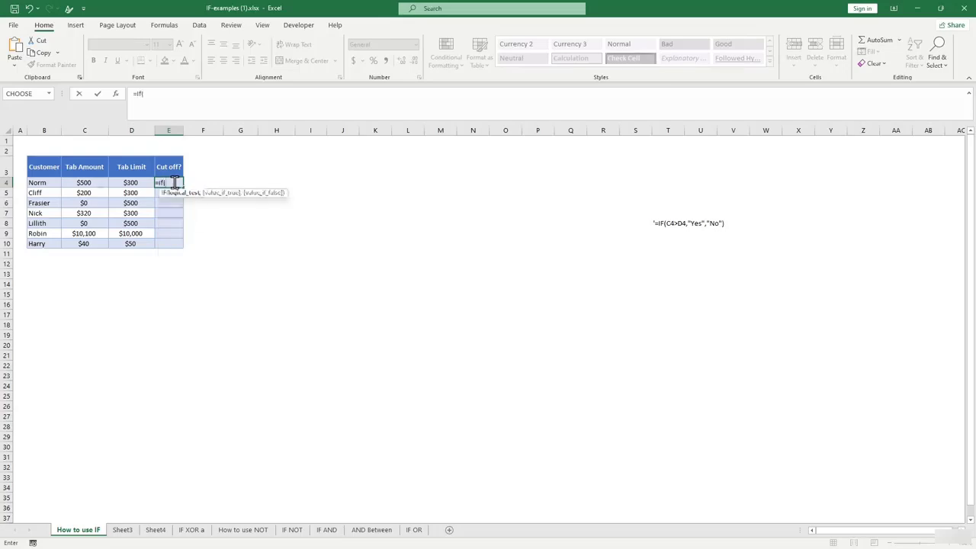
{"action": "left_click", "coordinate": [80, 182]}
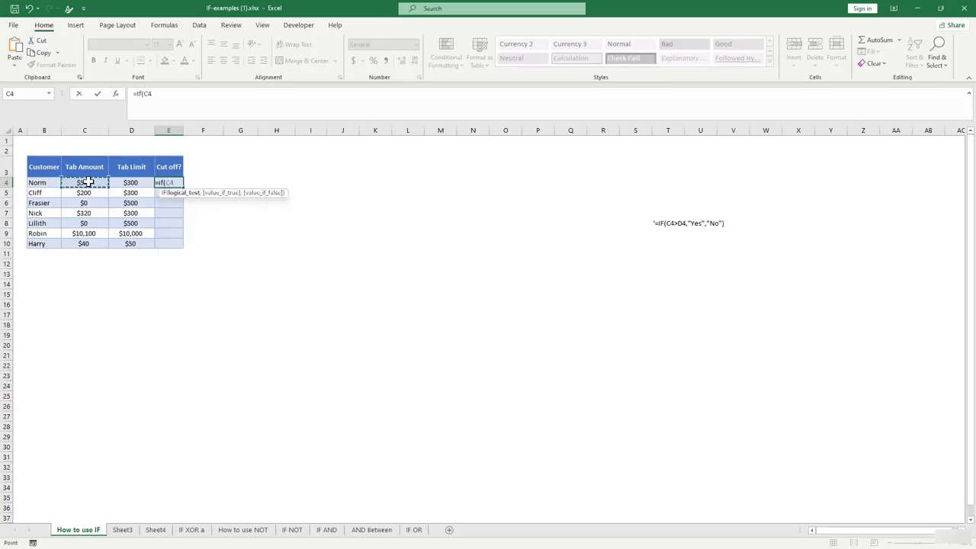
{"action": "type", "text": ">"}
{"action": "left_click", "coordinate": [131, 183]}
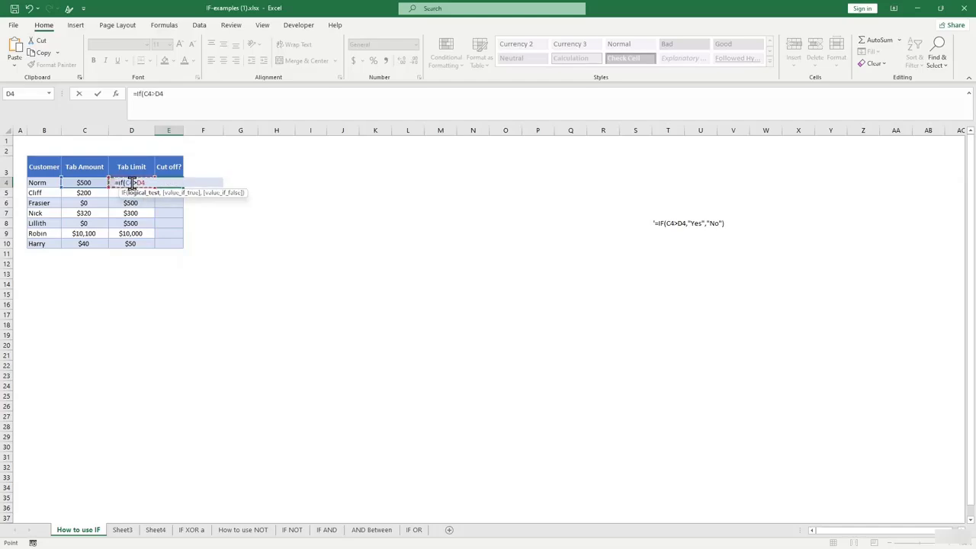
{"action": "type", "text": "<"}
{"action": "type", "text": ",\"yes"}
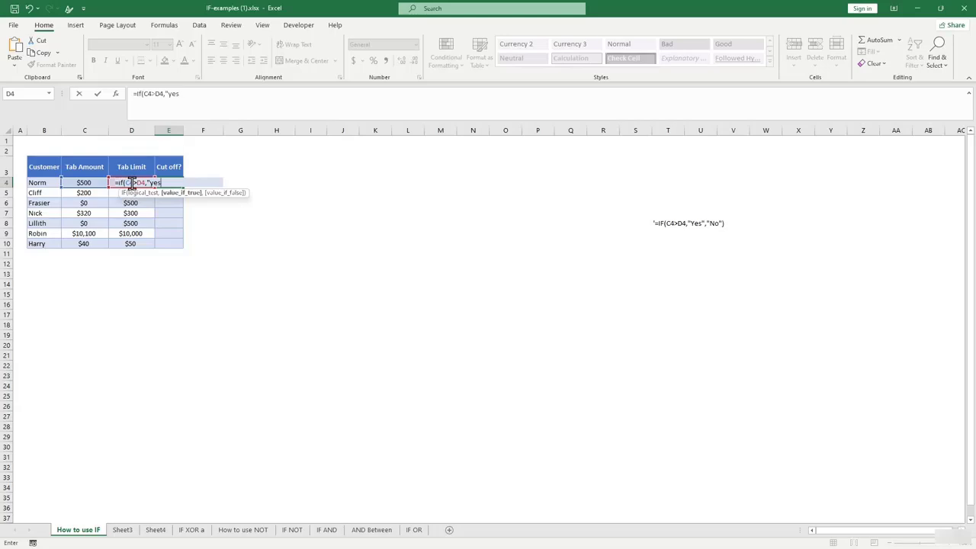
{"action": "type", "text": "\",\"no\""}
{"action": "key", "text": "Return"}
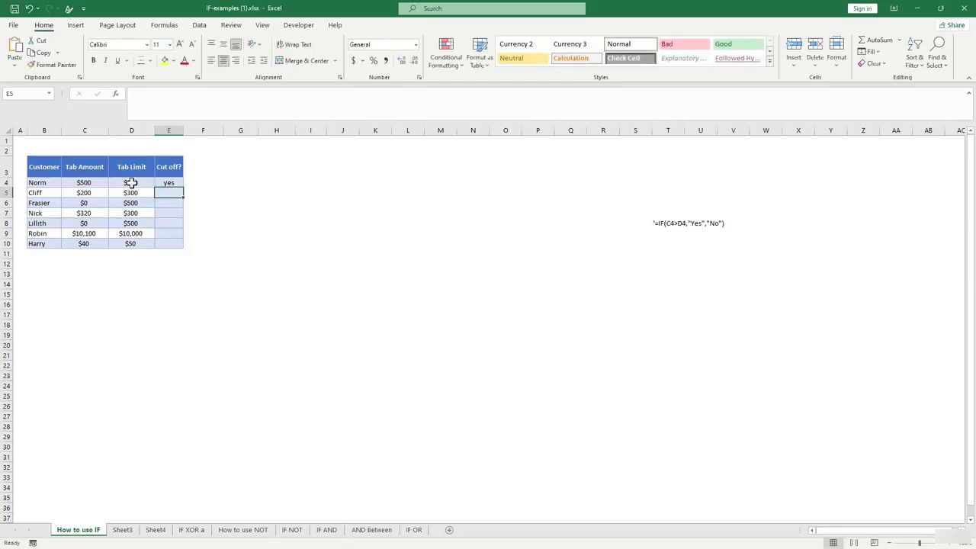
Recommit E4's IF formula and fill it down to E10 for every customer.
{"action": "left_click", "coordinate": [138, 223]}
{"action": "left_click", "coordinate": [166, 181]}
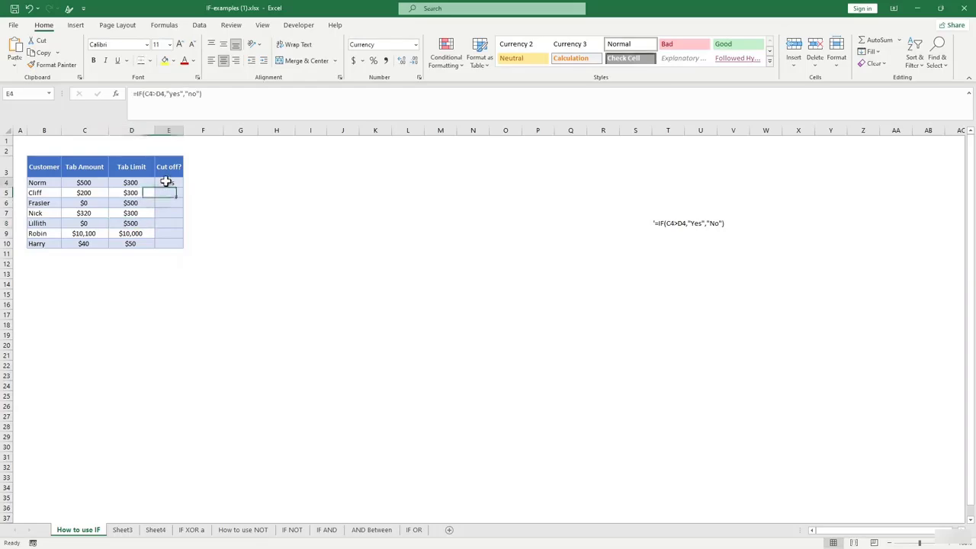
{"action": "left_click", "coordinate": [161, 95]}
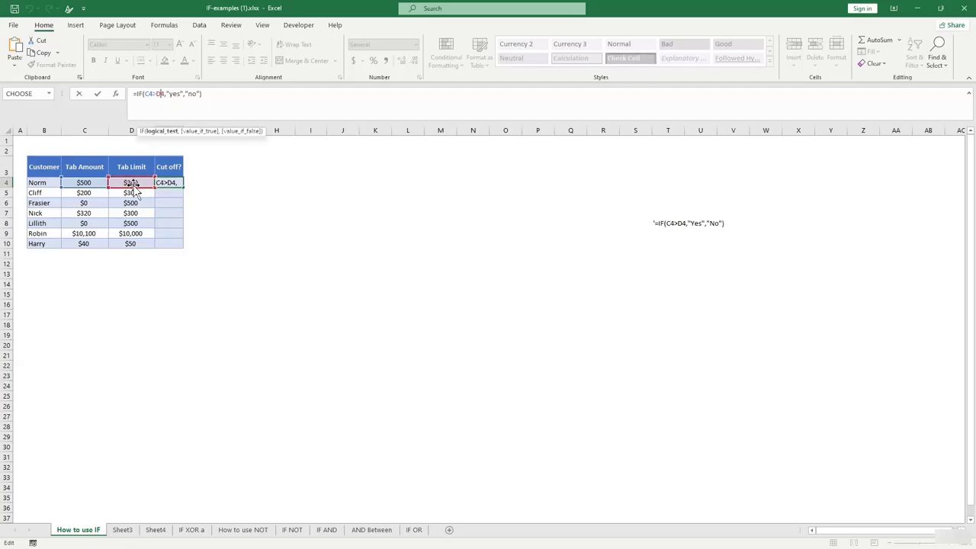
{"action": "key", "text": "Return"}
{"action": "left_click", "coordinate": [174, 183]}
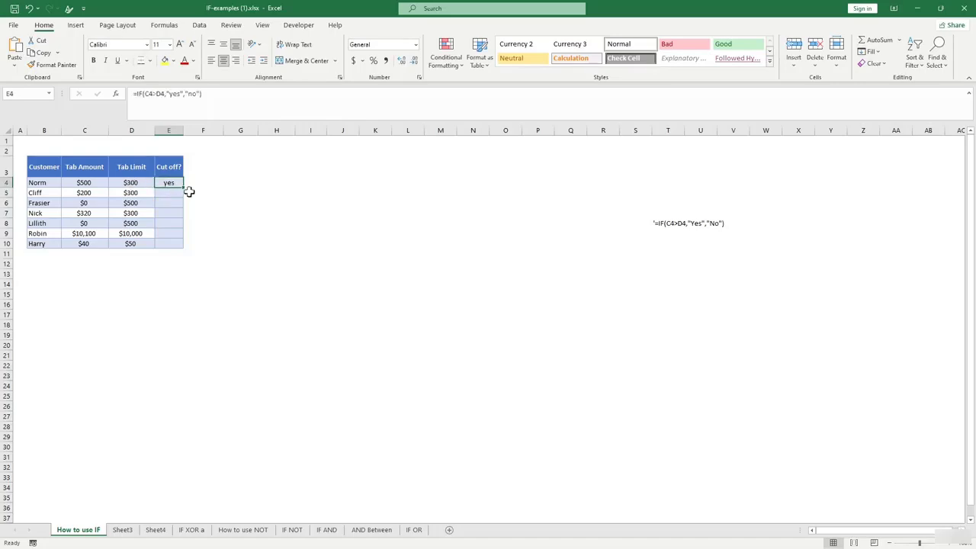
{"action": "left_click_drag", "start_coordinate": [183, 189], "coordinate": [190, 250]}
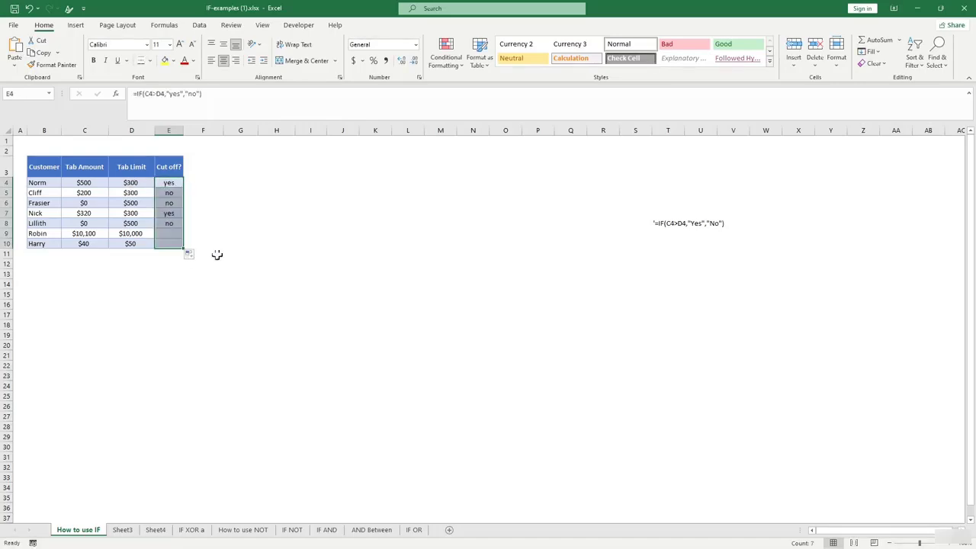
{"action": "left_click", "coordinate": [240, 283]}
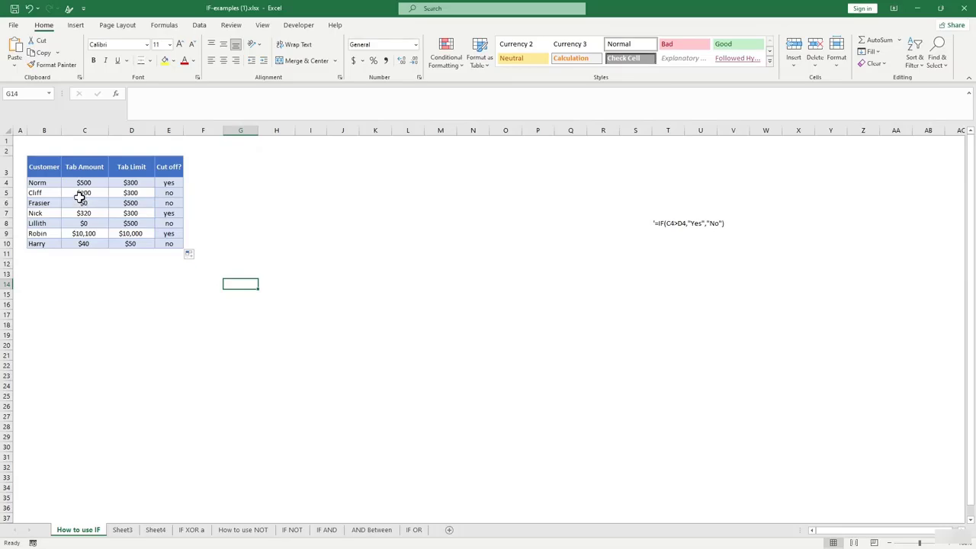
Spot-check the second to fourth customers' tab amounts against limits and their yes/no results.
{"action": "left_click", "coordinate": [96, 192]}
{"action": "left_click", "coordinate": [129, 193]}
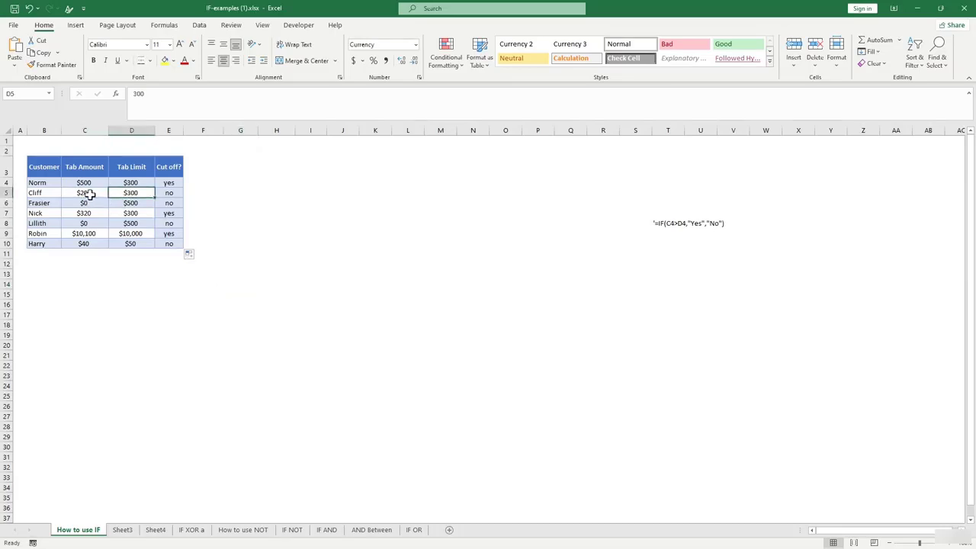
{"action": "left_click", "coordinate": [85, 192]}
{"action": "left_click", "coordinate": [134, 195]}
{"action": "left_click", "coordinate": [85, 203]}
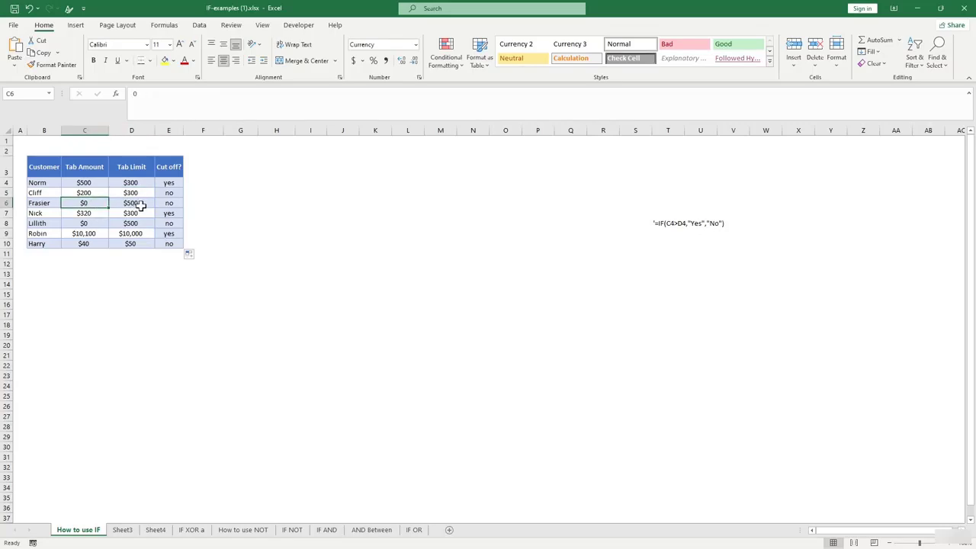
{"action": "left_click", "coordinate": [136, 217]}
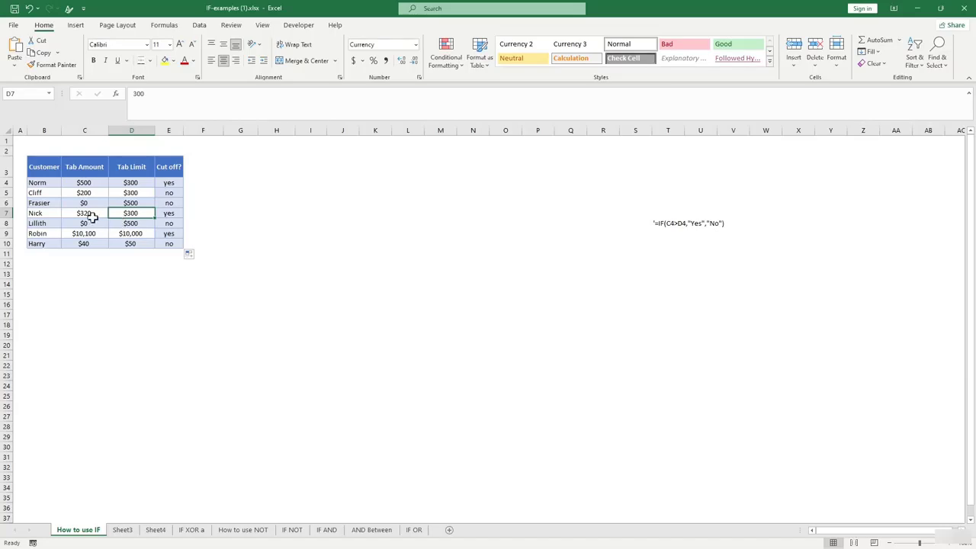
{"action": "left_click", "coordinate": [97, 216]}
{"action": "left_click", "coordinate": [139, 215]}
{"action": "left_click", "coordinate": [174, 214]}
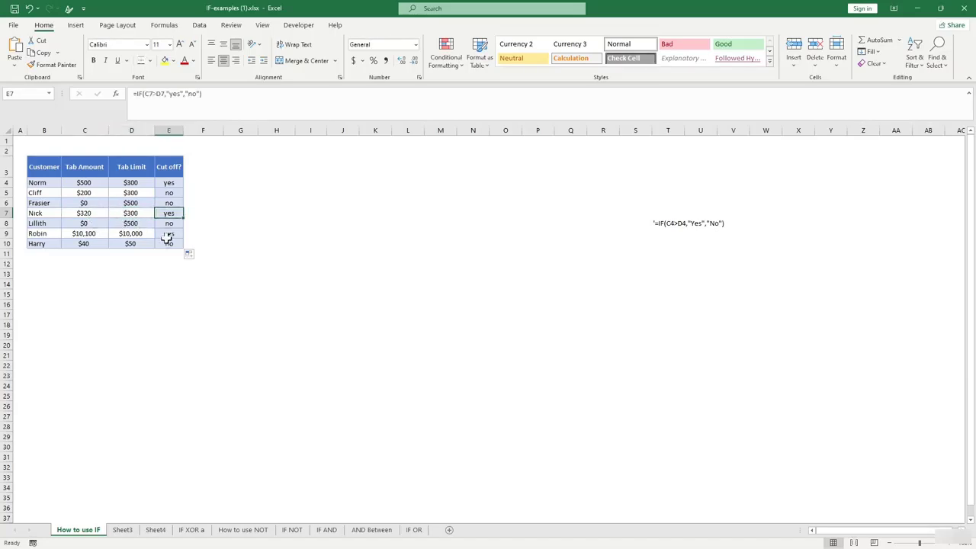
{"action": "left_click", "coordinate": [152, 274]}
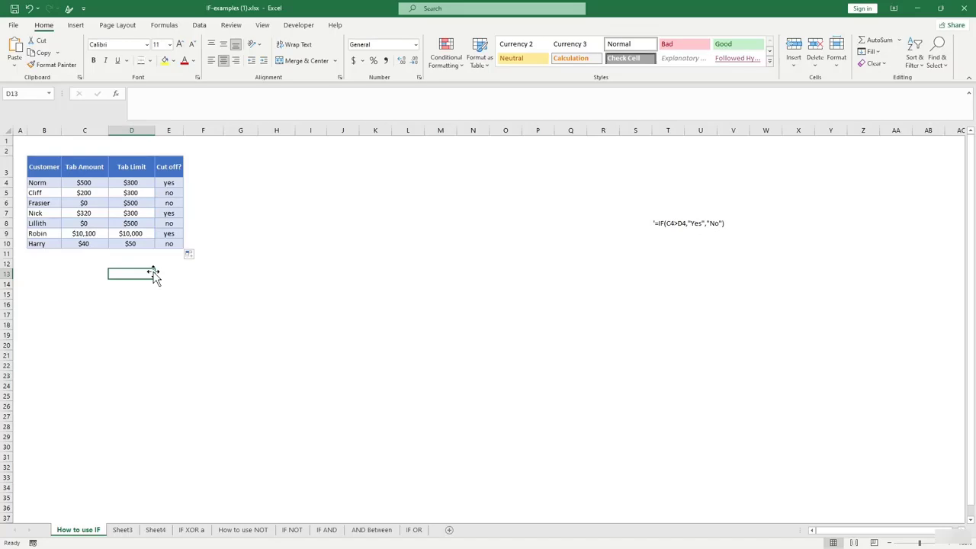
Enter the value 7 in cell B15.
{"action": "left_click", "coordinate": [41, 297]}
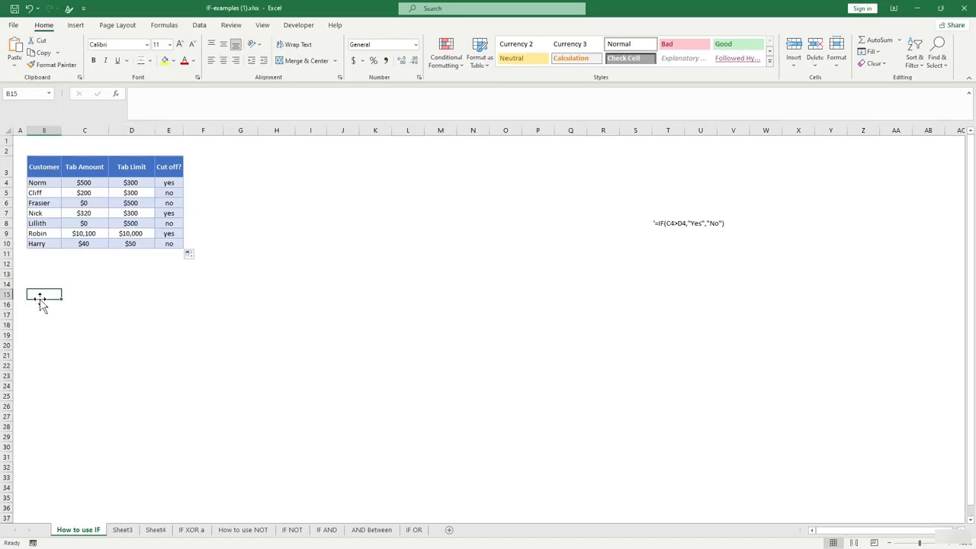
{"action": "type", "text": "7"}
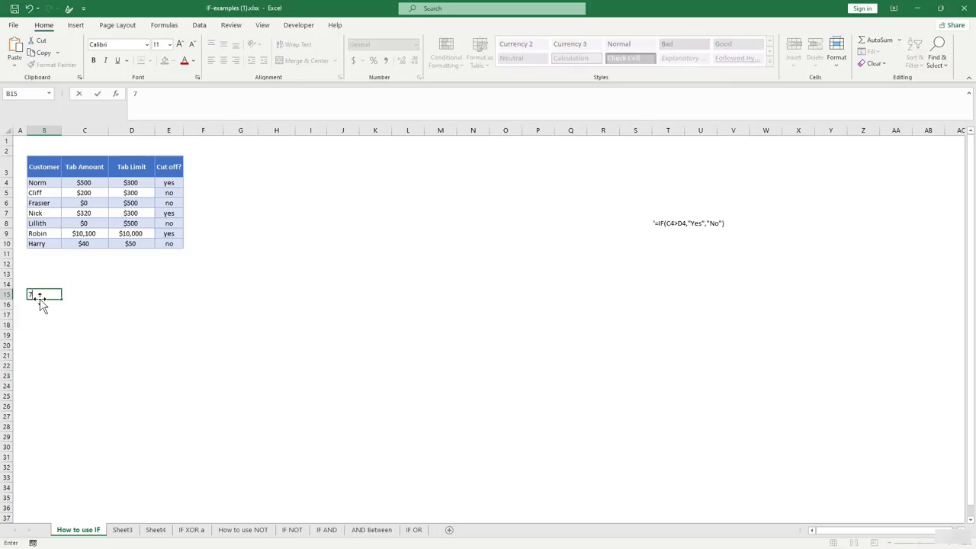
{"action": "key", "text": "Tab"}
{"action": "key", "text": "Tab"}
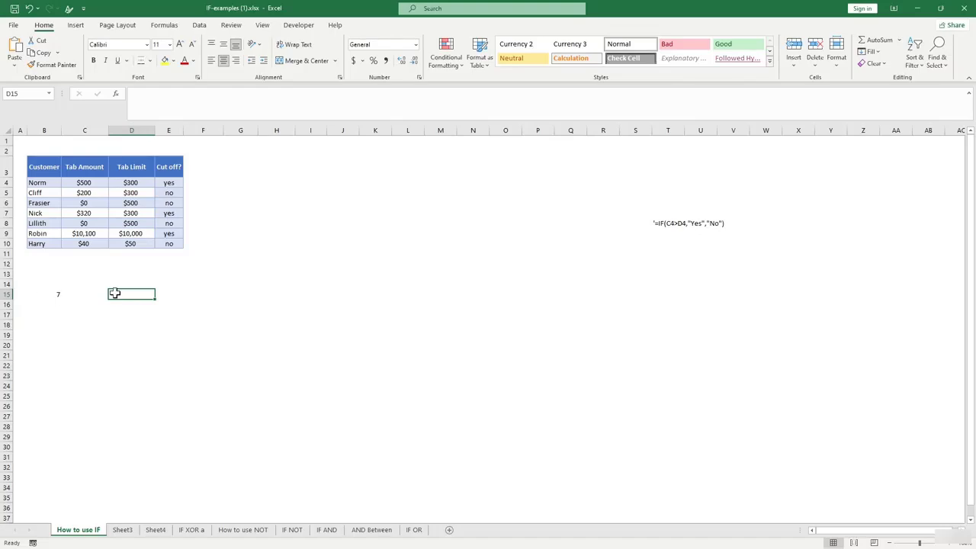
Enter =IF(C15>5,"yes","no") in D15, which returns no.
{"action": "type", "text": "=fi"}
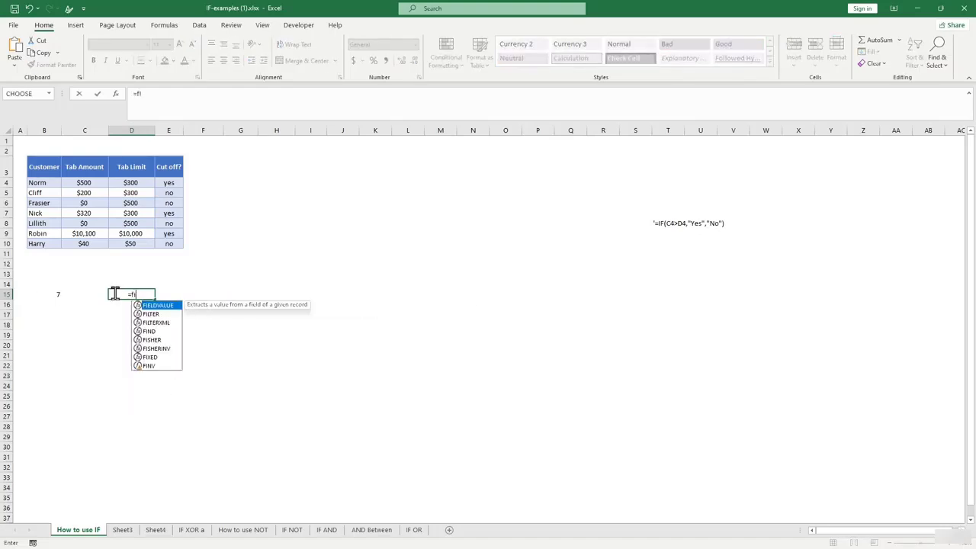
{"action": "key", "text": "BackSpace"}
{"action": "key", "text": "BackSpace"}
{"action": "type", "text": "if"}
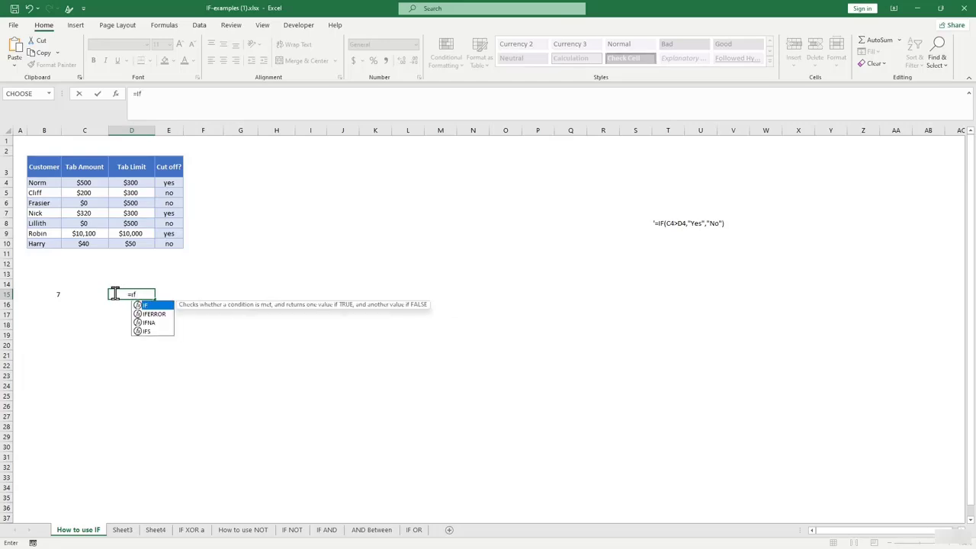
{"action": "type", "text": "("}
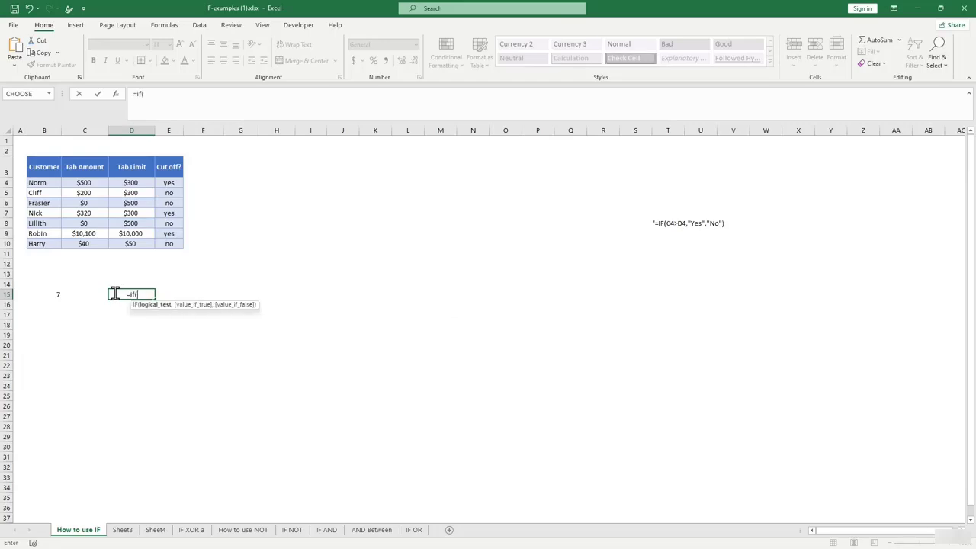
{"action": "left_click", "coordinate": [64, 294]}
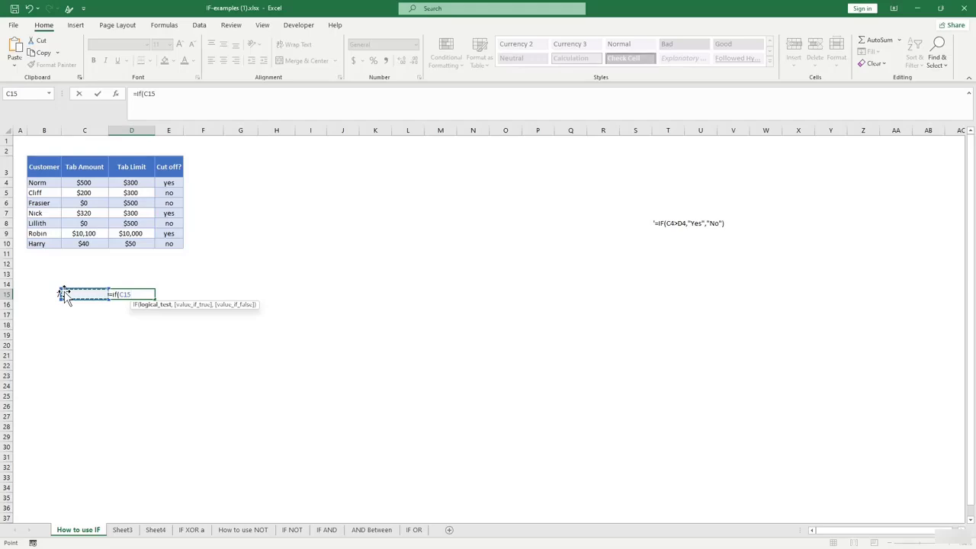
{"action": "type", "text": ">"}
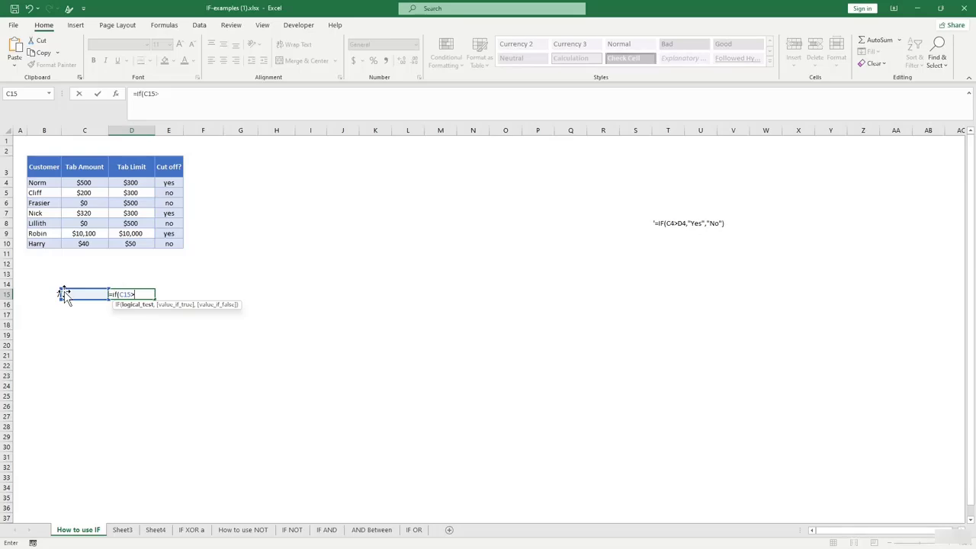
{"action": "type", "text": ","}
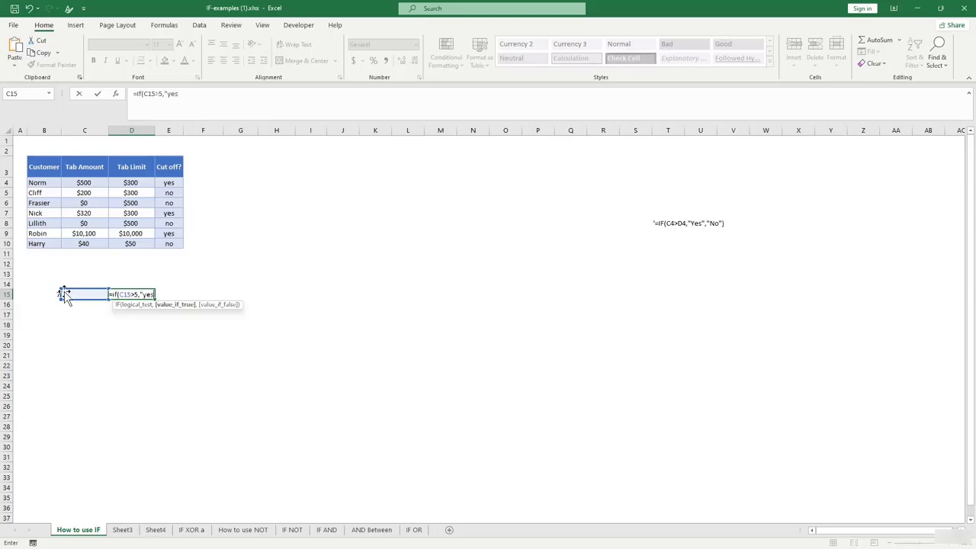
{"action": "type", "text": "\"yes"}
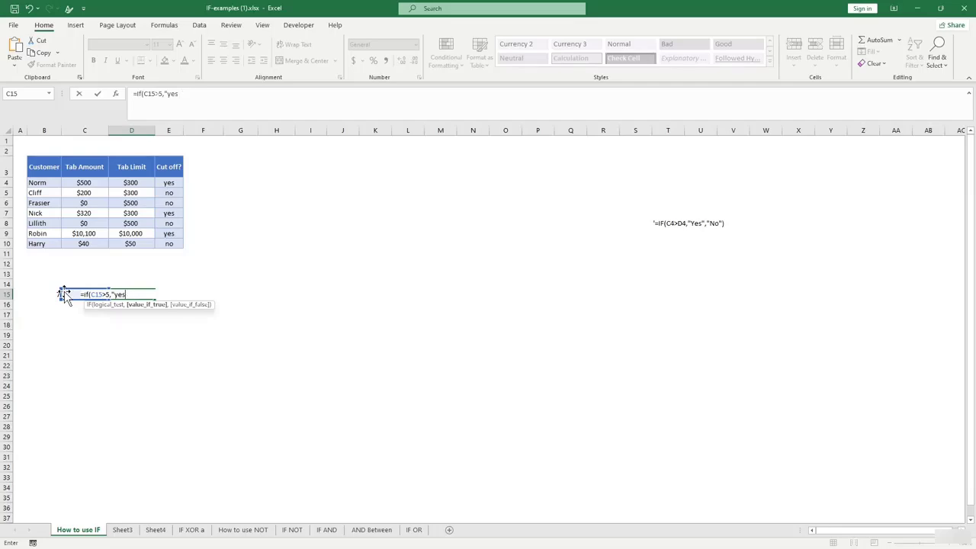
{"action": "type", "text": ","}
{"action": "type", "text": "no"}
{"action": "key", "text": "BackSpace"}
{"action": "key", "text": "BackSpace"}
{"action": "key", "text": "BackSpace"}
{"action": "type", "text": "\",\"no\")"}
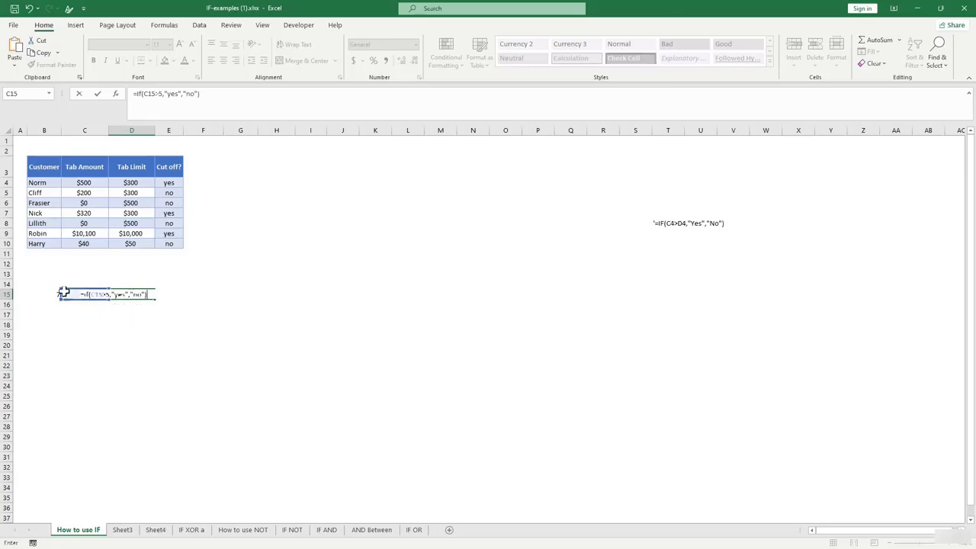
{"action": "key", "text": "Return"}
{"action": "left_click", "coordinate": [137, 293]}
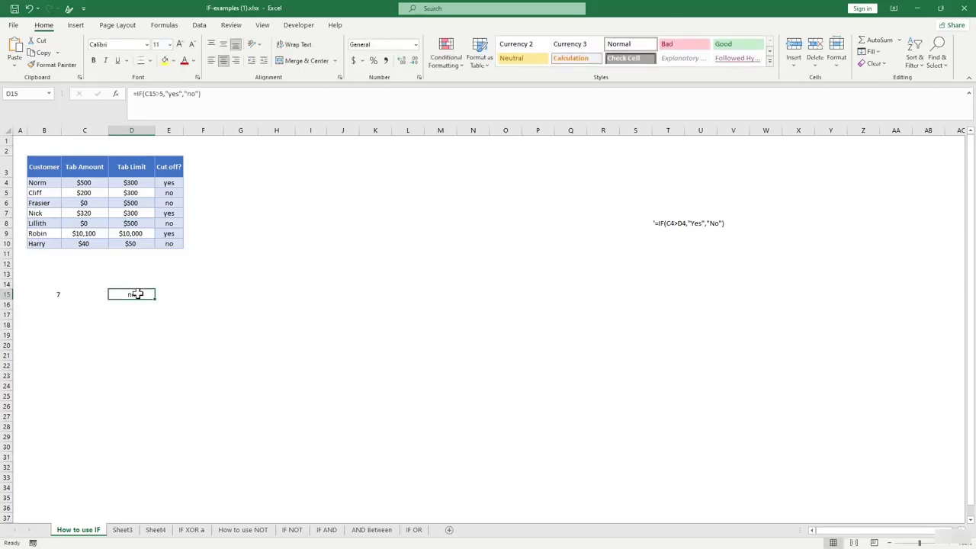
Edit D15's formula to =IF(B15>5,"yes","no") so it tests B15.
{"action": "left_click", "coordinate": [156, 92]}
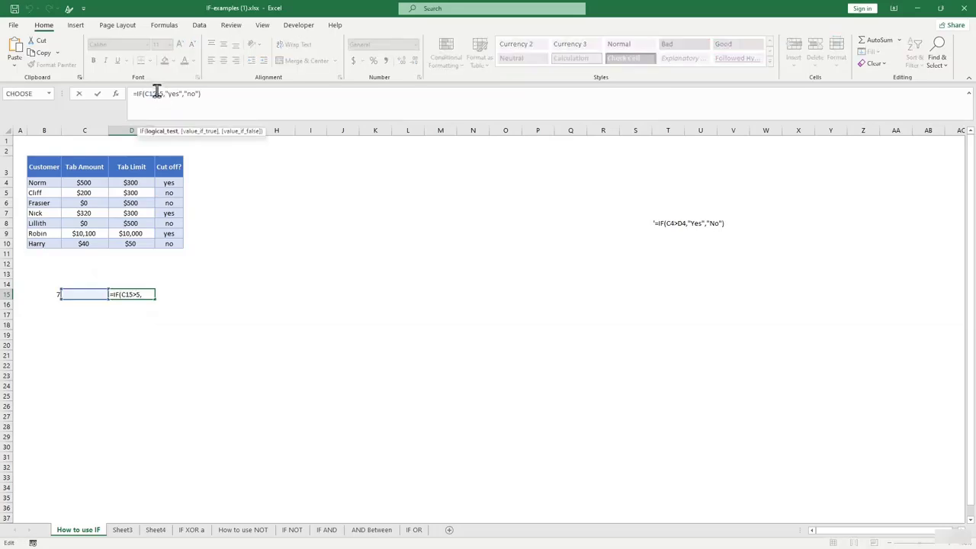
{"action": "left_click", "coordinate": [65, 291]}
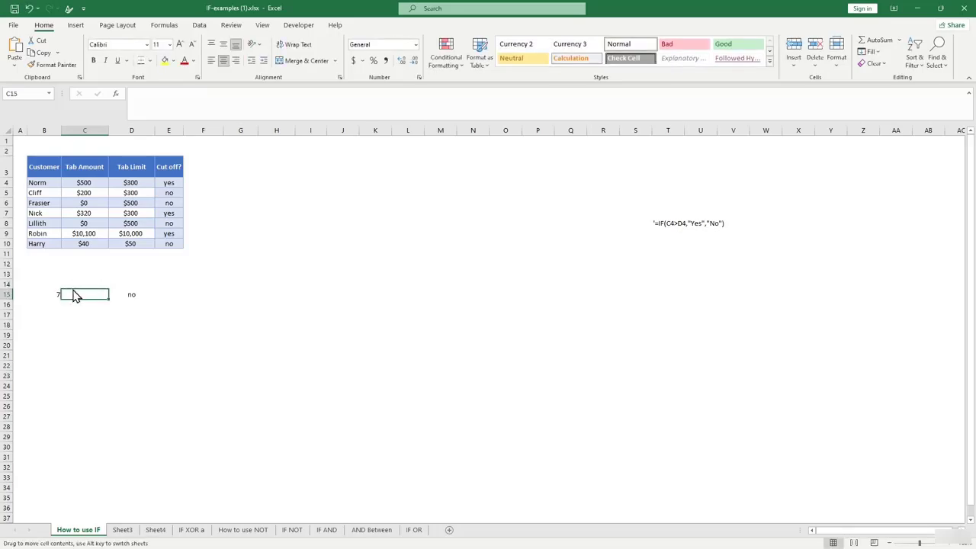
{"action": "left_click", "coordinate": [127, 295]}
{"action": "left_click", "coordinate": [154, 93]}
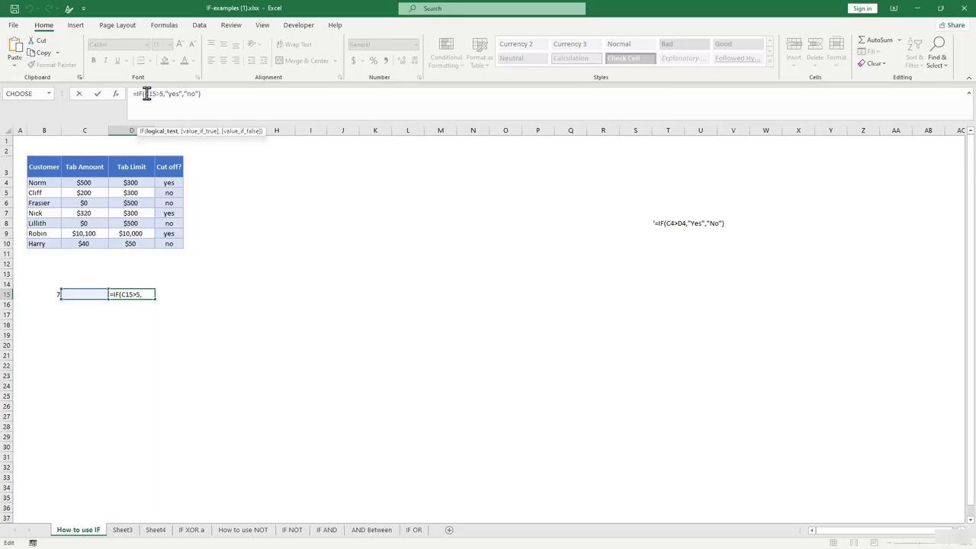
{"action": "left_click", "coordinate": [148, 93]}
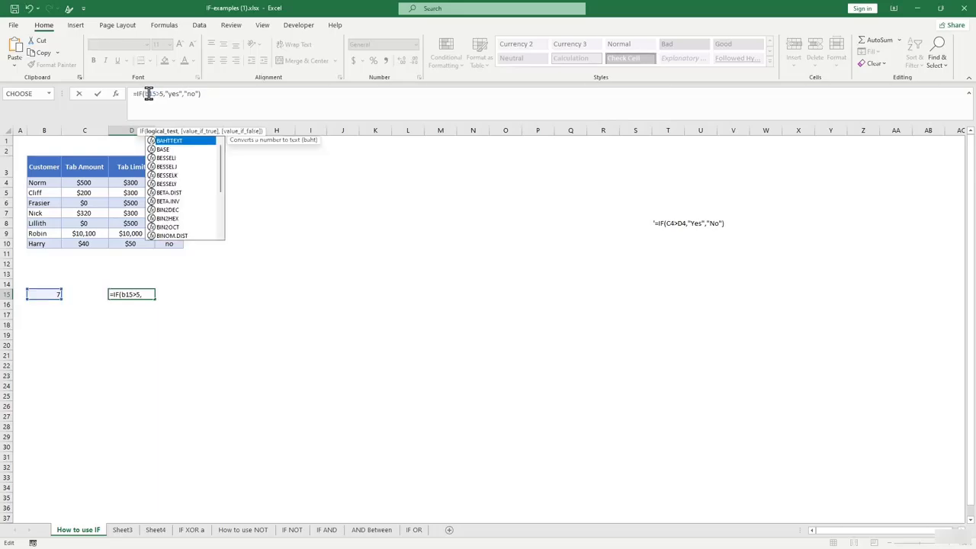
{"action": "key", "text": "Return"}
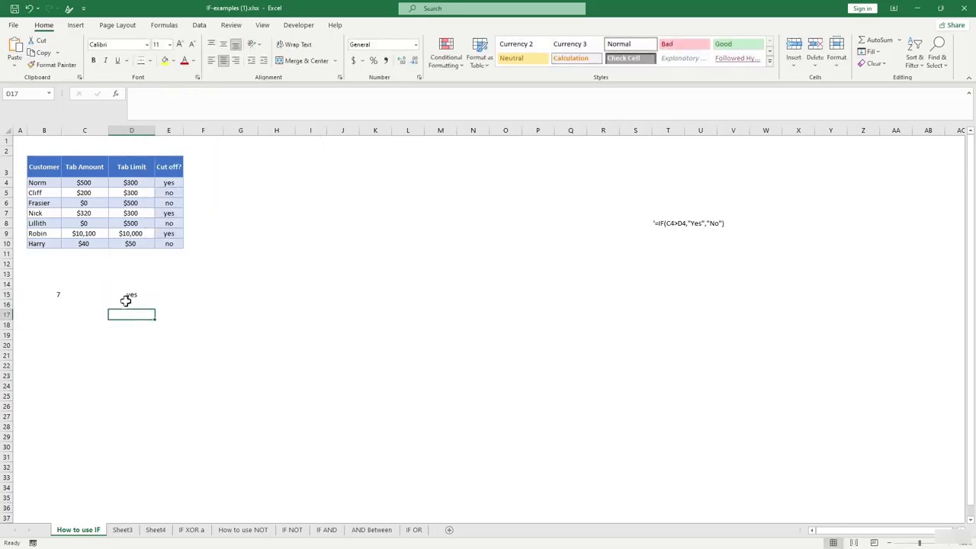
{"action": "left_click", "coordinate": [128, 296]}
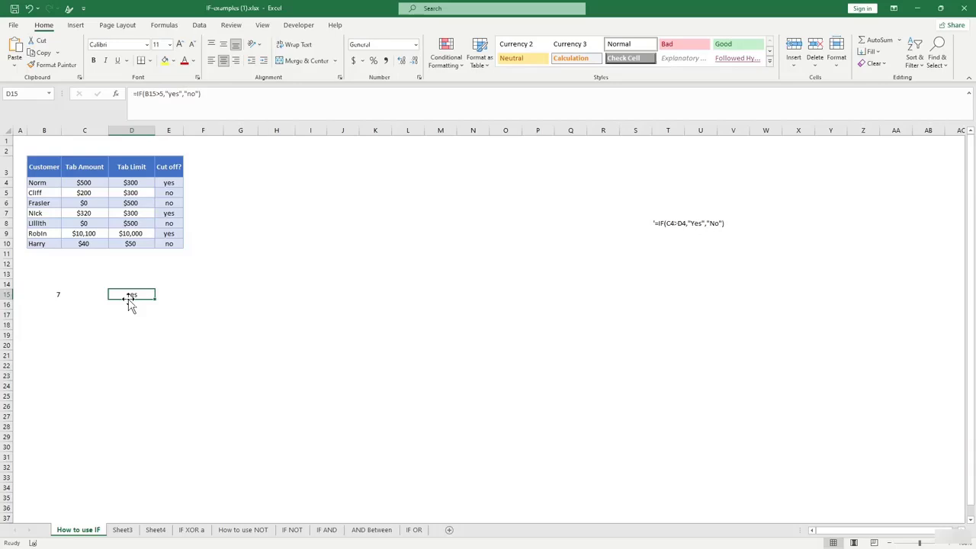
Change B15 from 7 to 4 and confirm D15 still shows no.
{"action": "left_click", "coordinate": [56, 297]}
{"action": "left_click", "coordinate": [126, 296]}
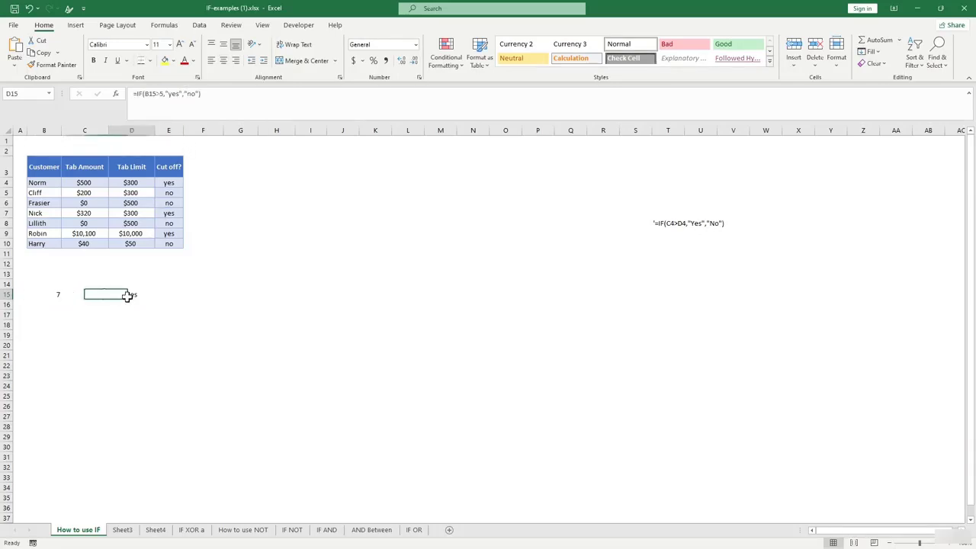
{"action": "left_click", "coordinate": [57, 294]}
{"action": "type", "text": "4"}
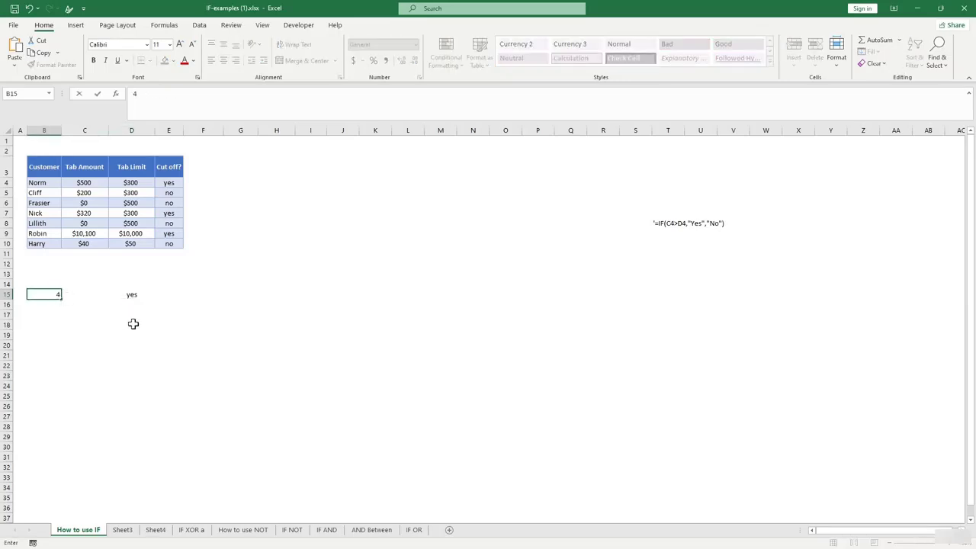
{"action": "left_click", "coordinate": [133, 322]}
{"action": "left_click", "coordinate": [131, 295]}
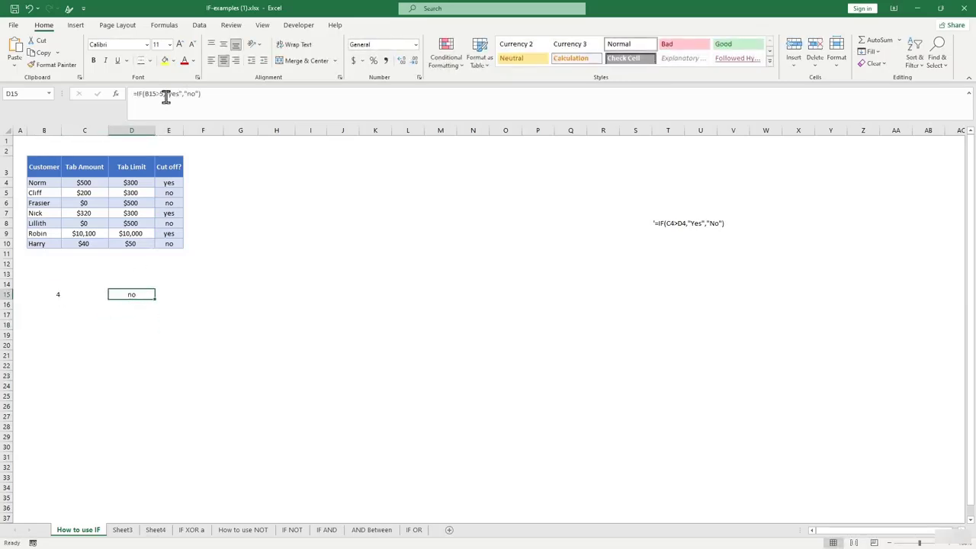
{"action": "left_click", "coordinate": [151, 334]}
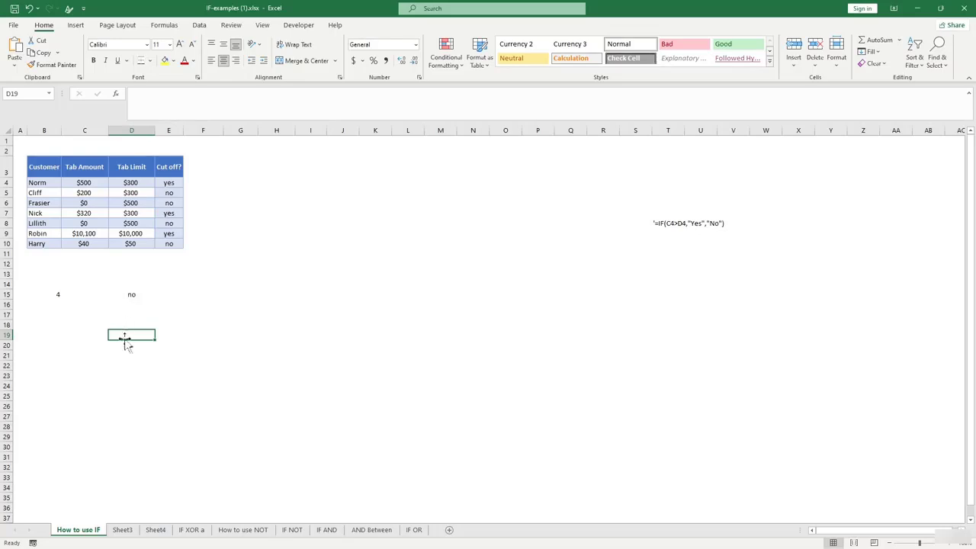
Go to the blank Sheet3 tab of the IF-examples workbook.
{"action": "left_click", "coordinate": [123, 529]}
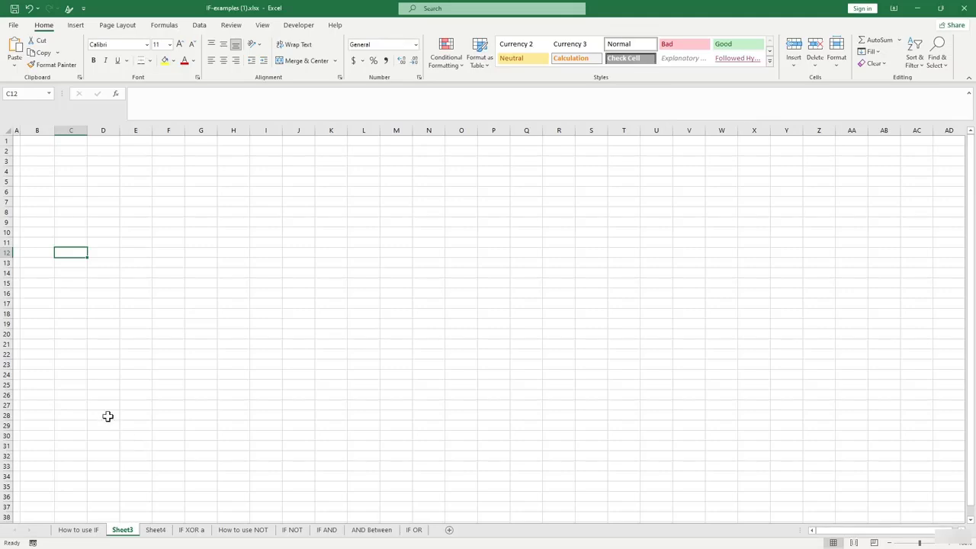
Enter the test value 3 in cell B5.
{"action": "left_click", "coordinate": [39, 162]}
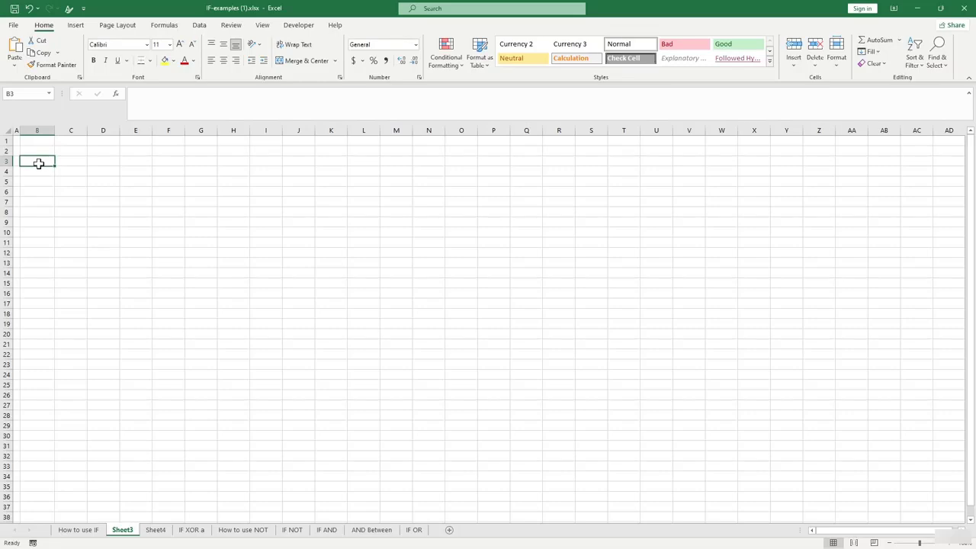
{"action": "left_click", "coordinate": [41, 180]}
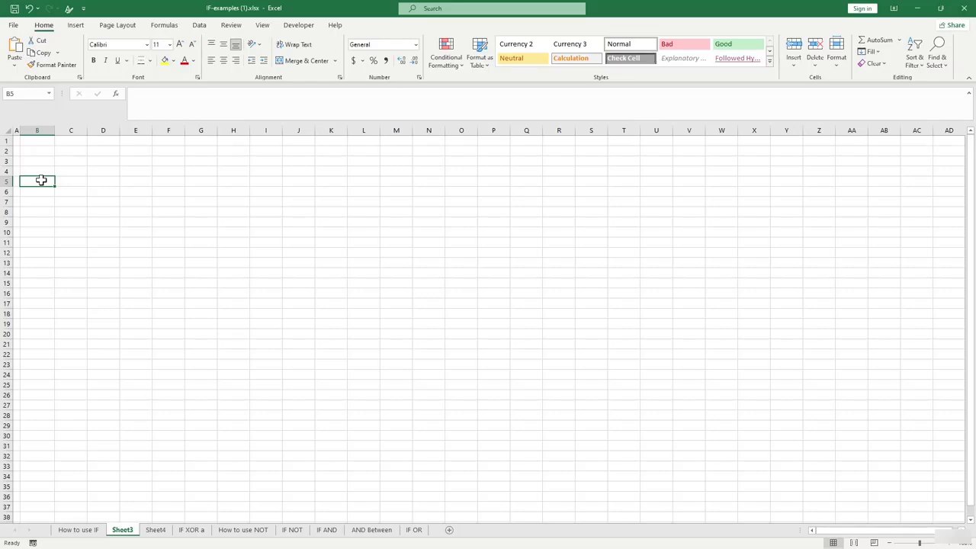
{"action": "type", "text": "3"}
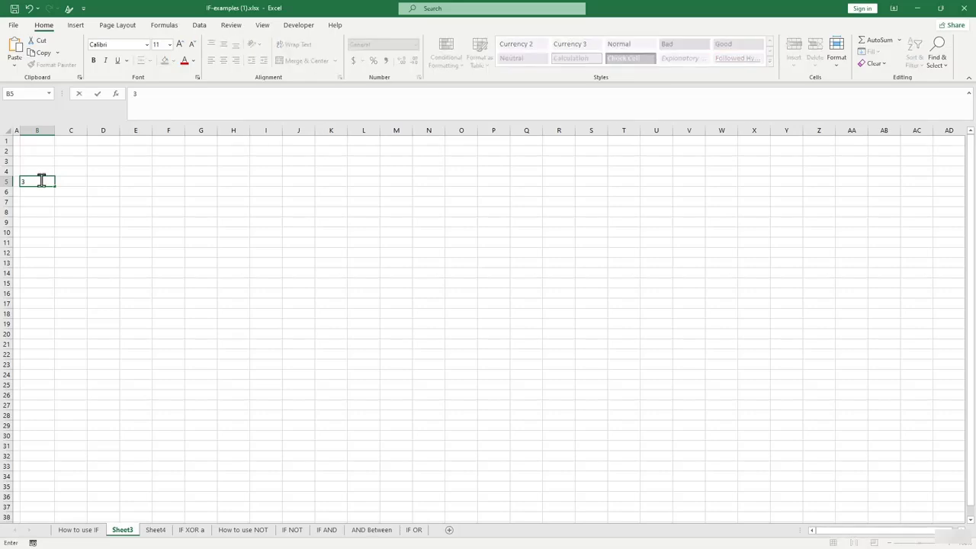
{"action": "left_click", "coordinate": [71, 181]}
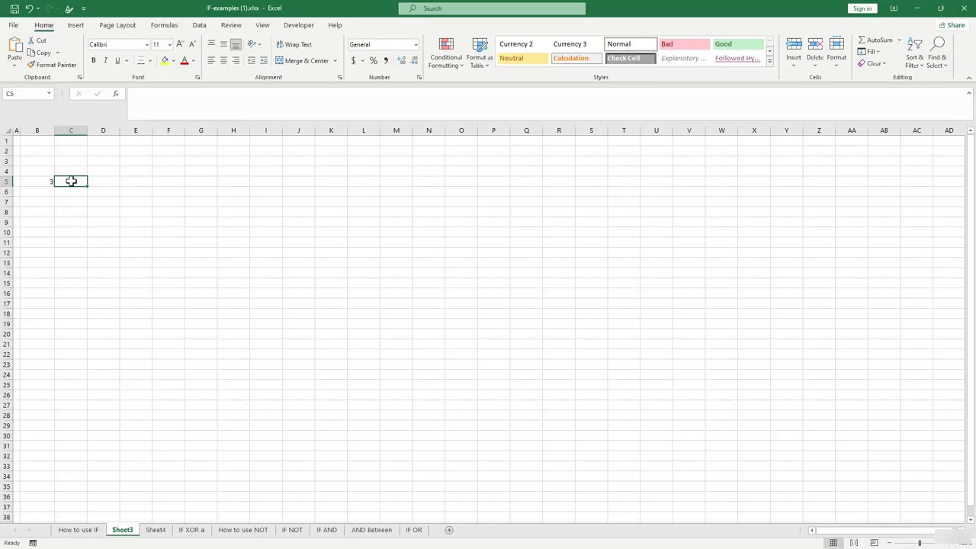
Cancel the unfinished =If entry in C5 and reselect C5.
{"action": "type", "text": "="}
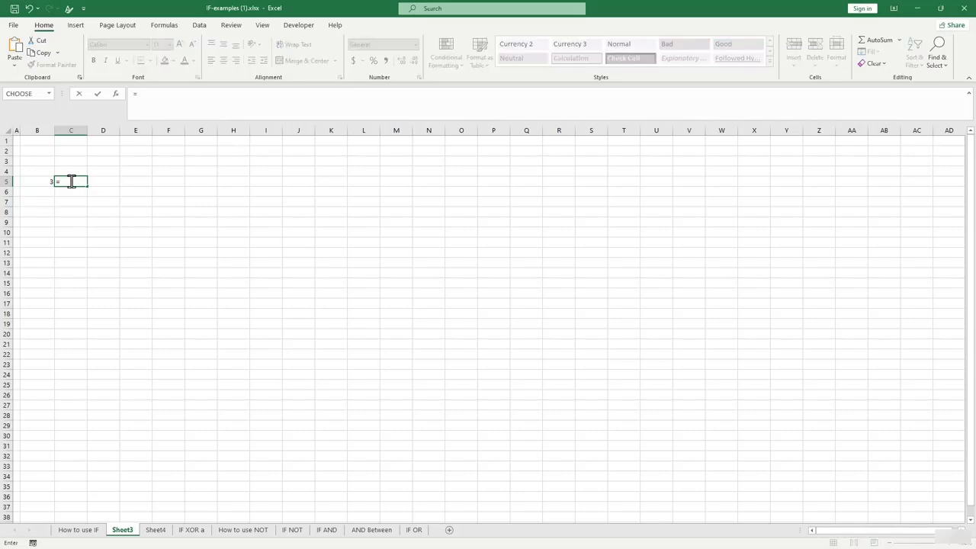
{"action": "type", "text": "If"}
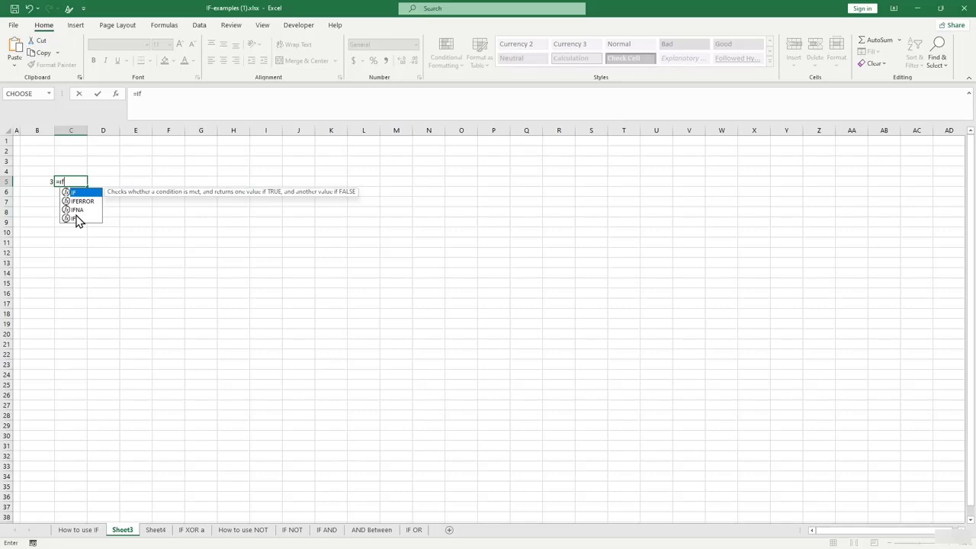
{"action": "key", "text": "alt"}
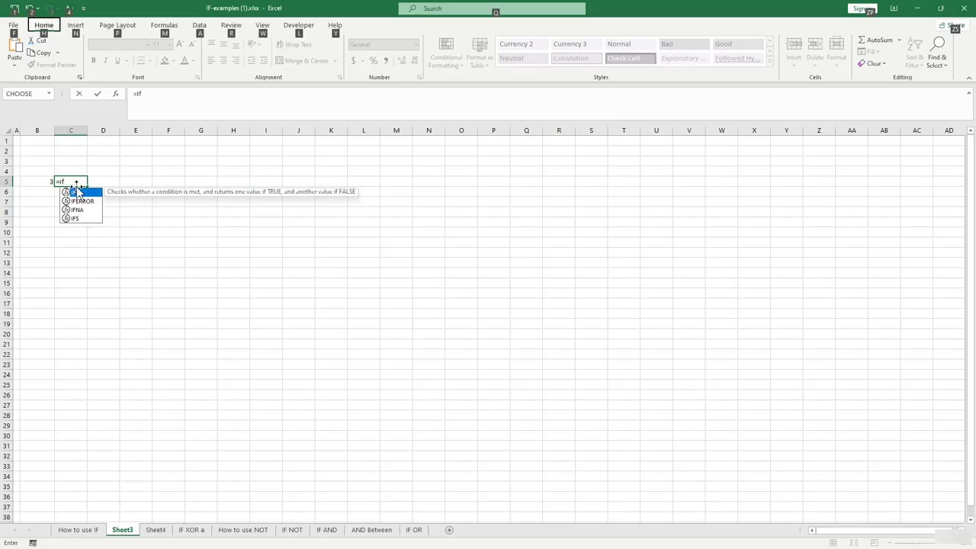
{"action": "key", "text": "Escape"}
{"action": "key", "text": "Escape"}
{"action": "left_click", "coordinate": [90, 217]}
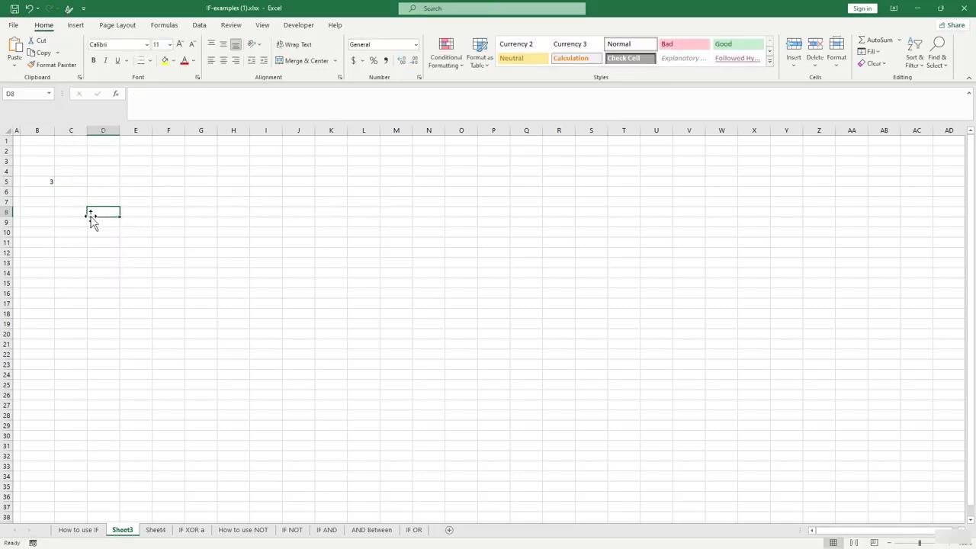
{"action": "scroll", "coordinate": [90, 216], "scroll_direction": "up", "scroll_amount": 3}
{"action": "left_click", "coordinate": [105, 208]}
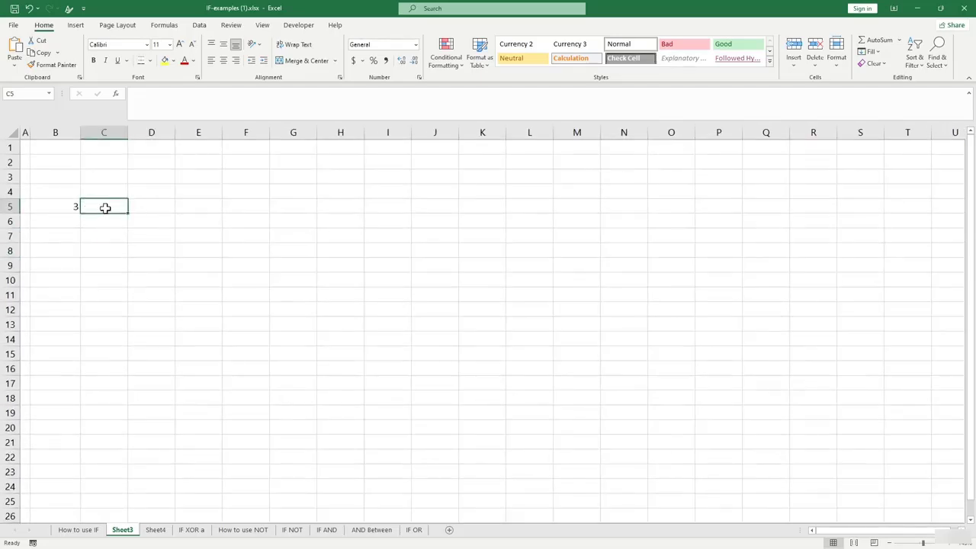
Start an IFS formula in C5 with tests B5<3 "less than3" and B5=3 "eqaul to 3".
{"action": "type", "text": "=ifs"}
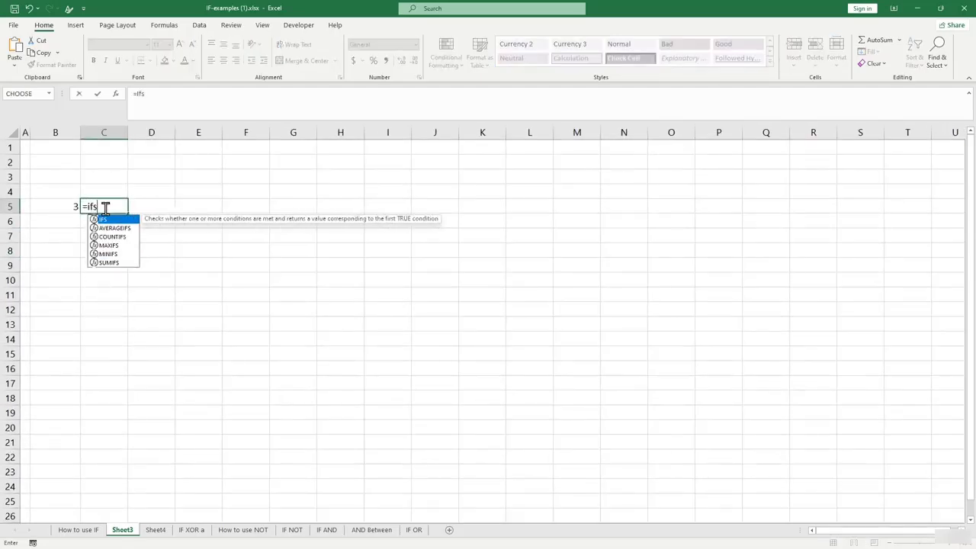
{"action": "type", "text": "("}
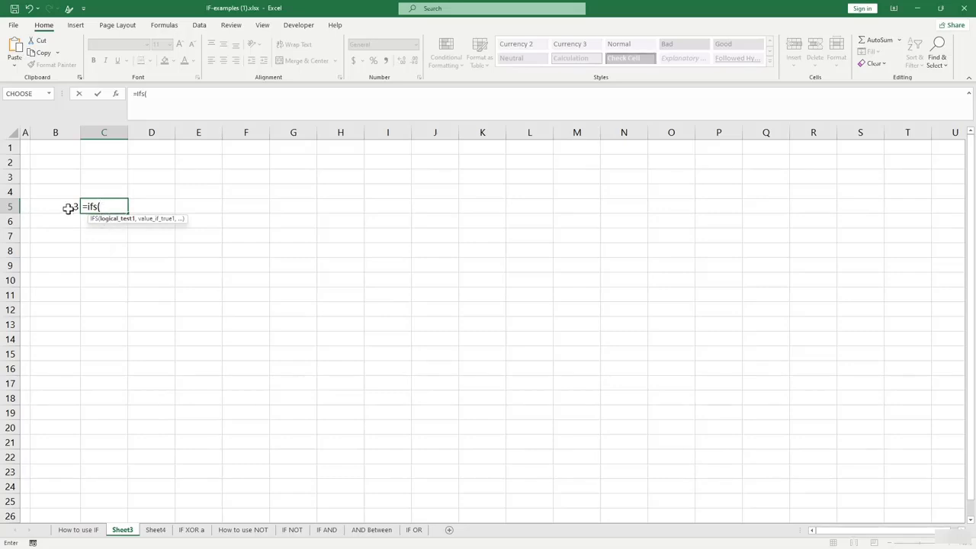
{"action": "left_click", "coordinate": [68, 207]}
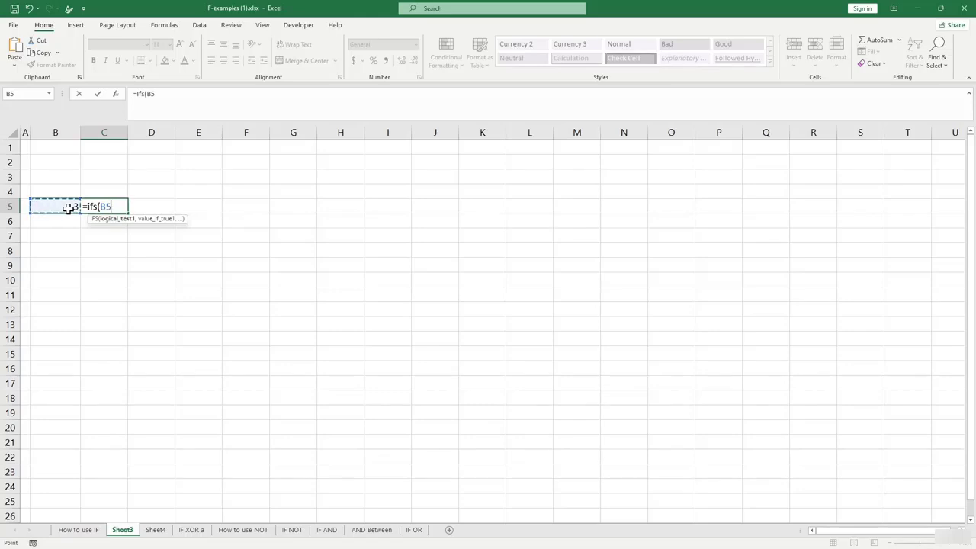
{"action": "type", "text": "<3,"}
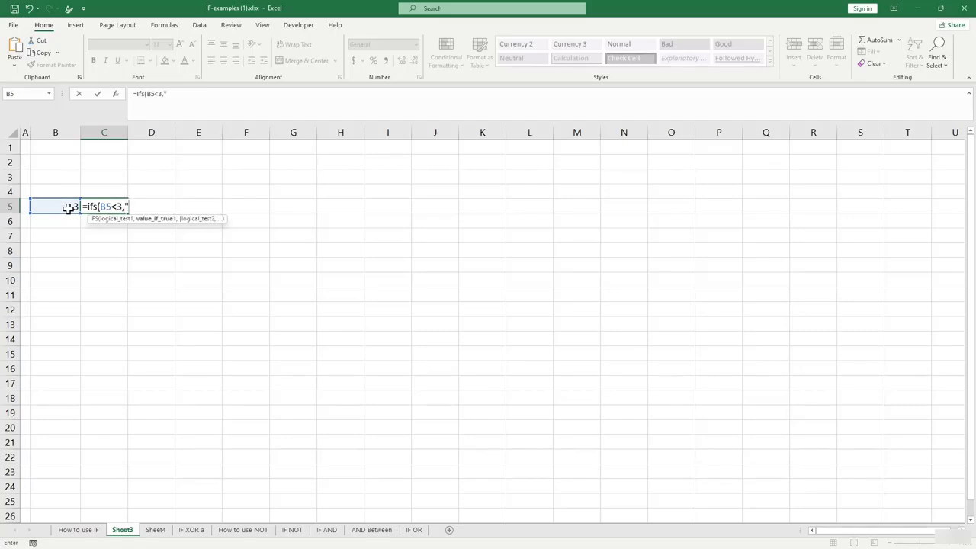
{"action": "type", "text": "\"lesss"}
{"action": "key", "text": "BackSpace"}
{"action": "type", "text": "than3,"}
{"action": "left_click", "coordinate": [66, 207]}
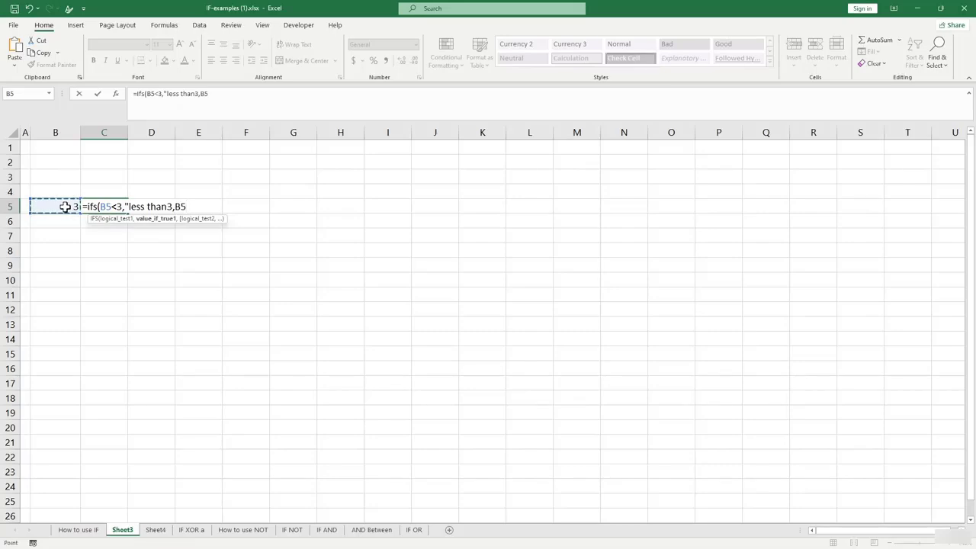
{"action": "type", "text": "=3,\"eqaul"}
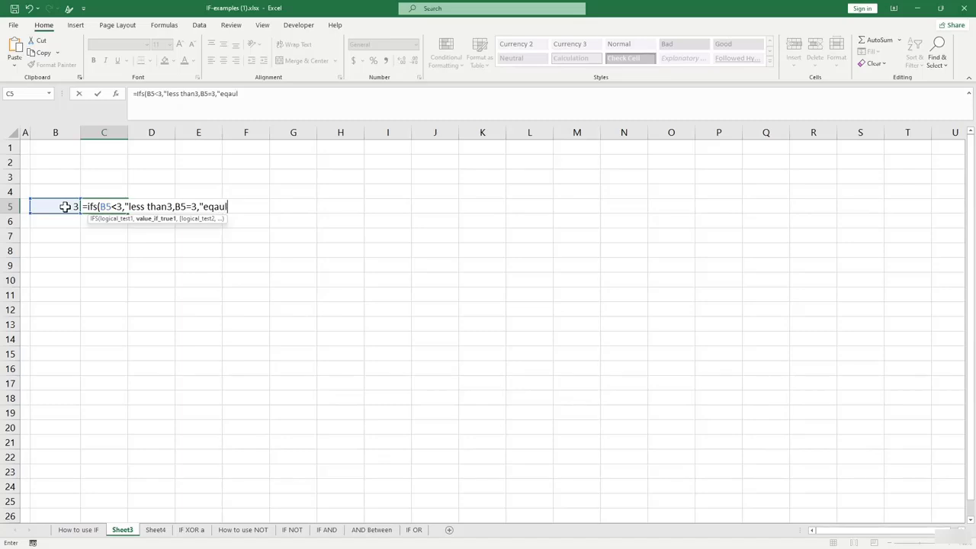
{"action": "type", "text": " to 3\""}
Fix the label quoting and add the final test B5>3 returning "greater than 3".
{"action": "left_click", "coordinate": [173, 206]}
{"action": "type", "text": "\""}
{"action": "left_click", "coordinate": [257, 206]}
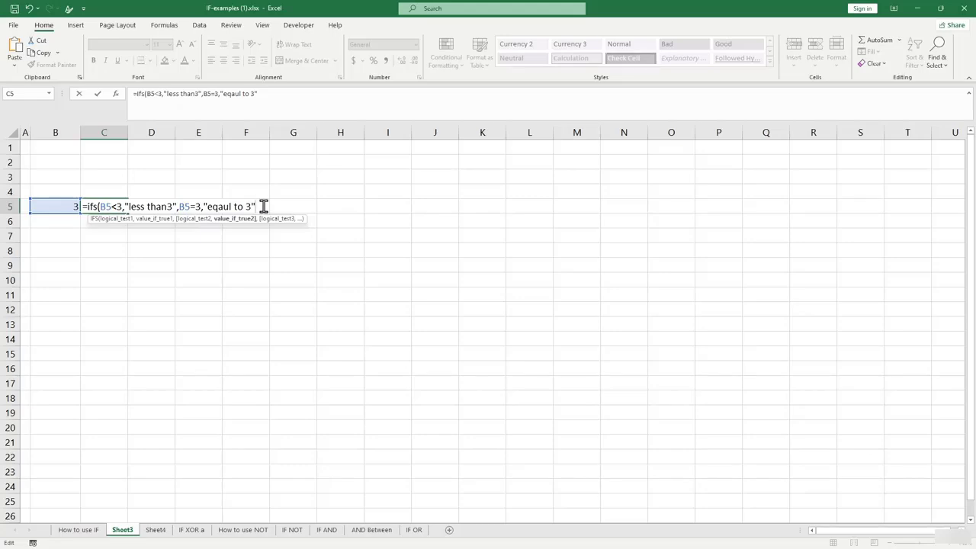
{"action": "type", "text": ","}
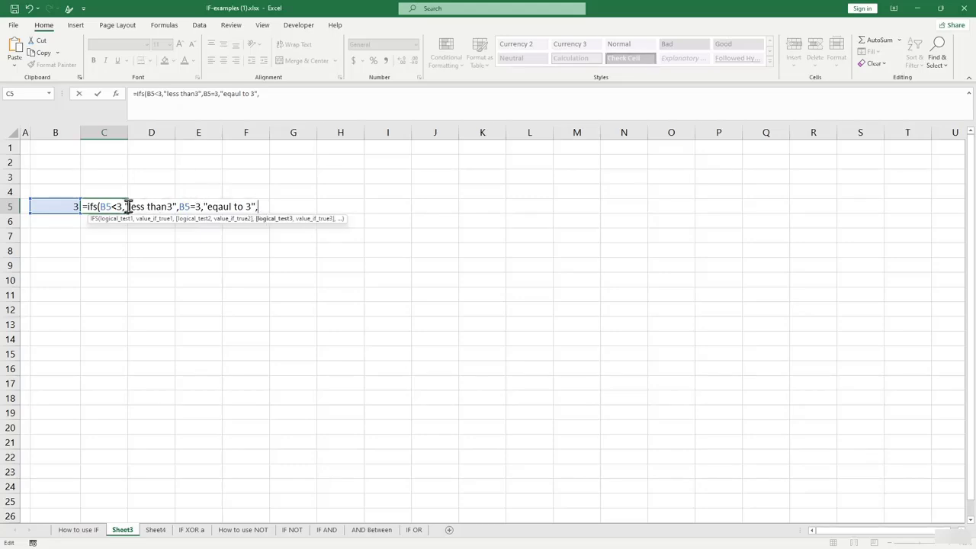
{"action": "left_click", "coordinate": [66, 207]}
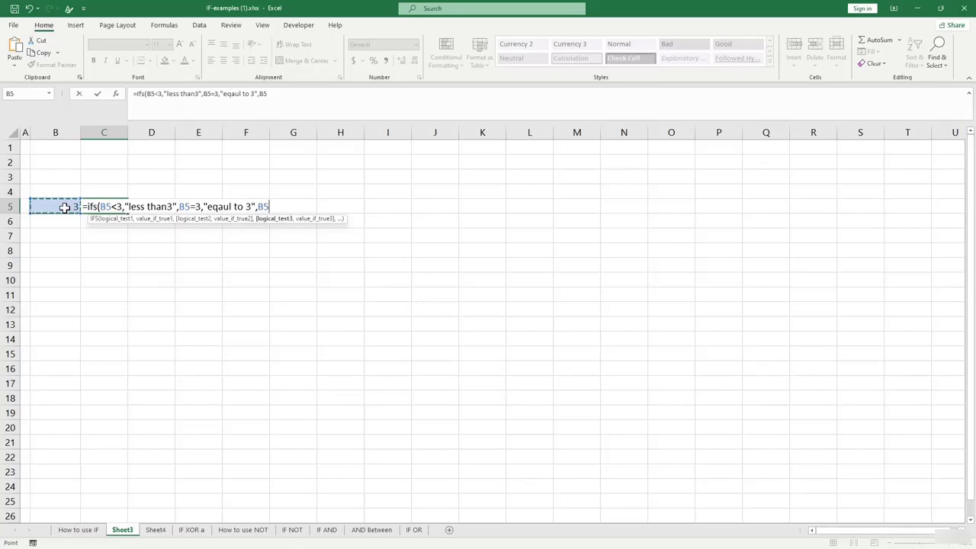
{"action": "type", "text": ">3,"}
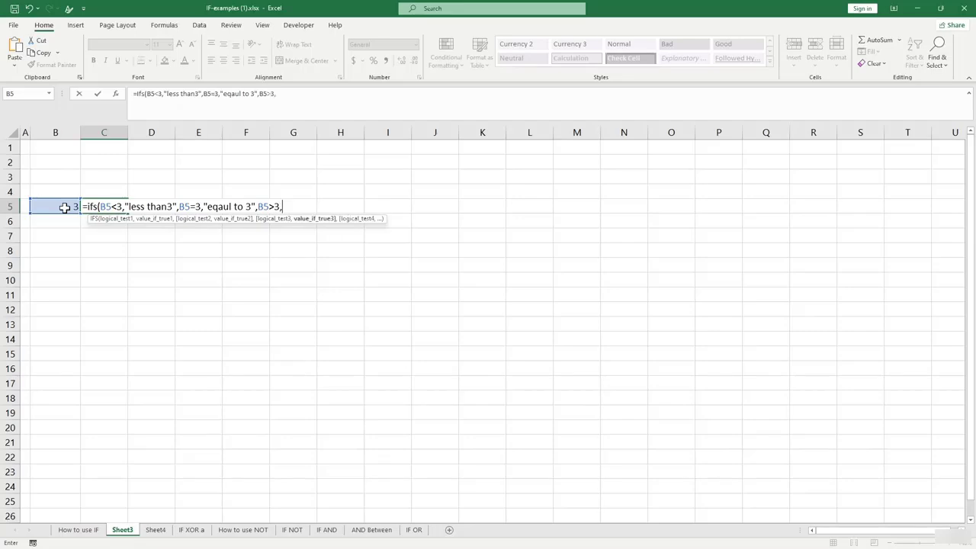
{"action": "type", "text": "\"greater than 3"}
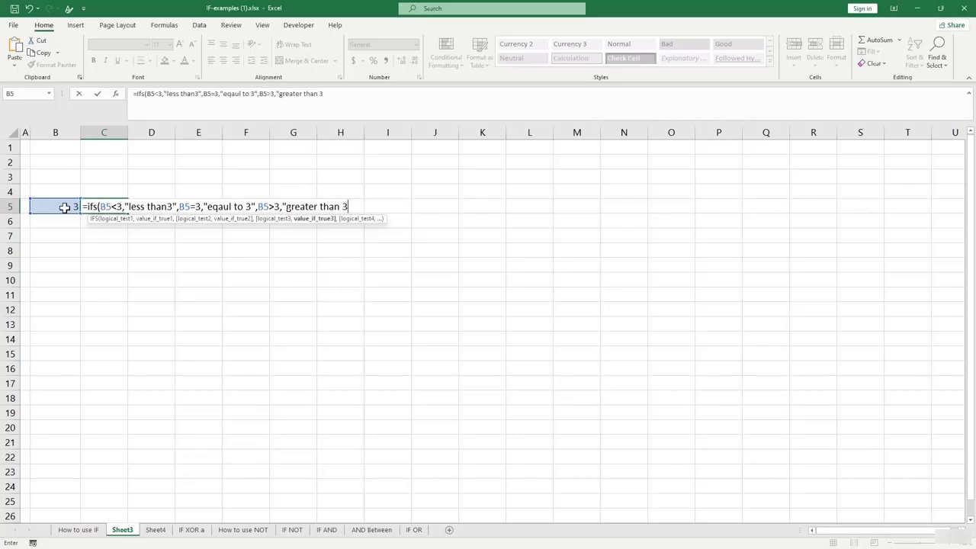
{"action": "type", "text": "\")"}
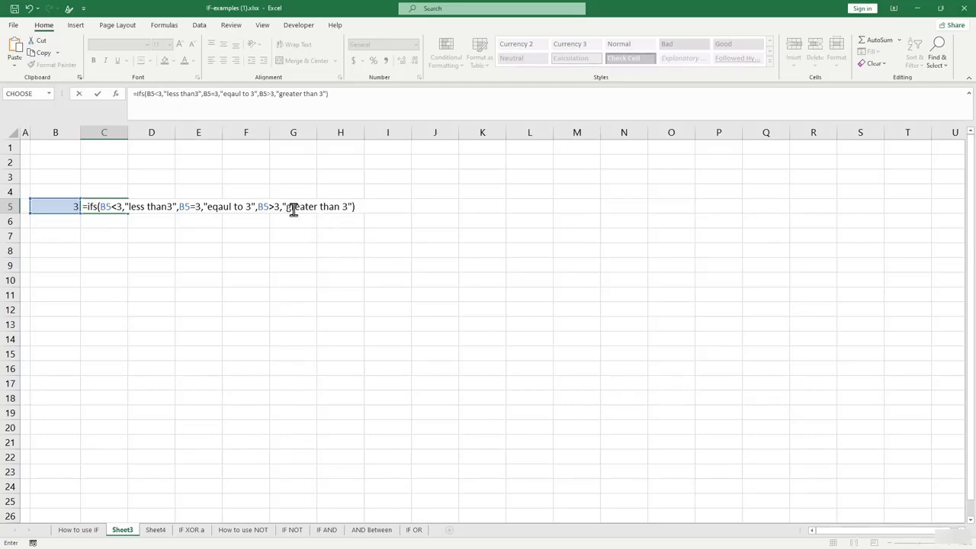
{"action": "key", "text": "Return"}
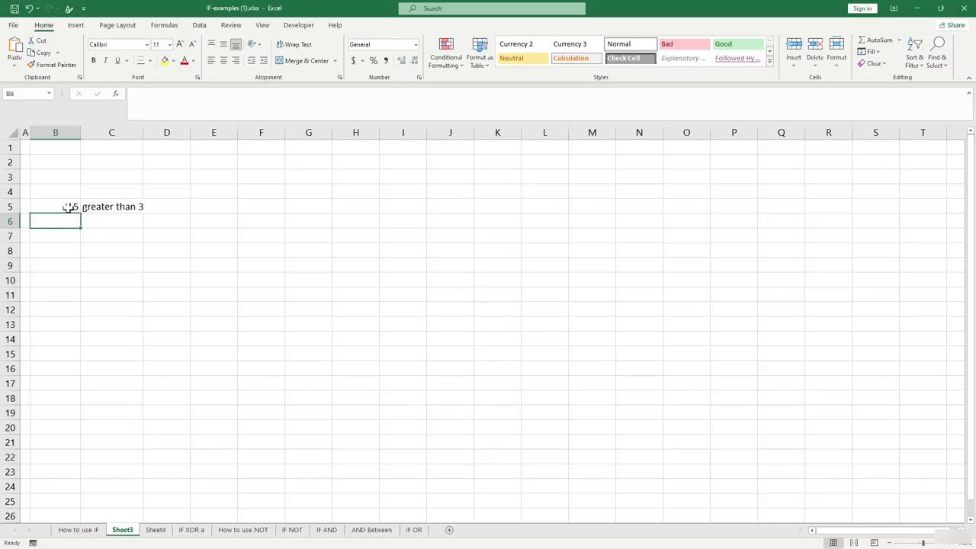
Try 7 and then 1 in B5 to see C5 update, then move to Sheet4.
{"action": "left_click", "coordinate": [68, 209]}
{"action": "type", "text": "7"}
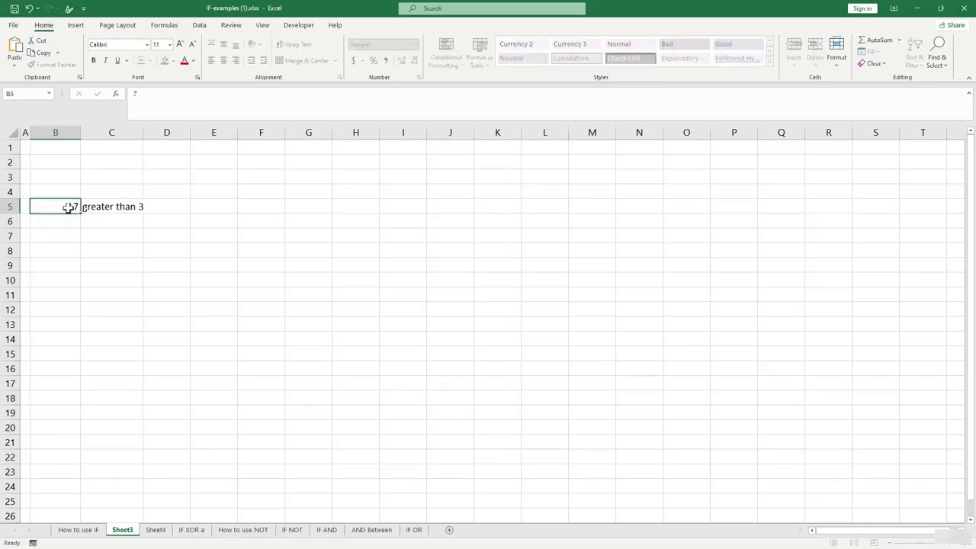
{"action": "key", "text": "Return"}
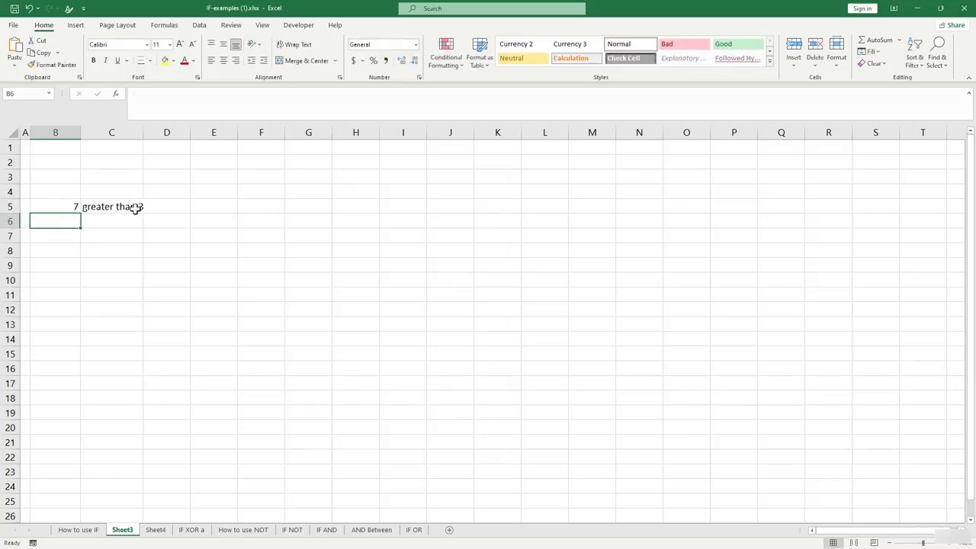
{"action": "left_click", "coordinate": [72, 208]}
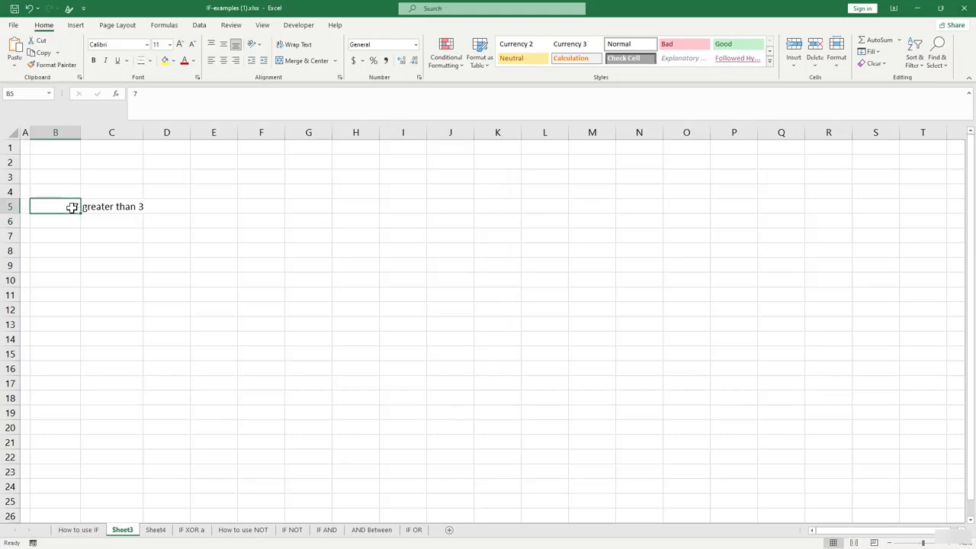
{"action": "type", "text": "1"}
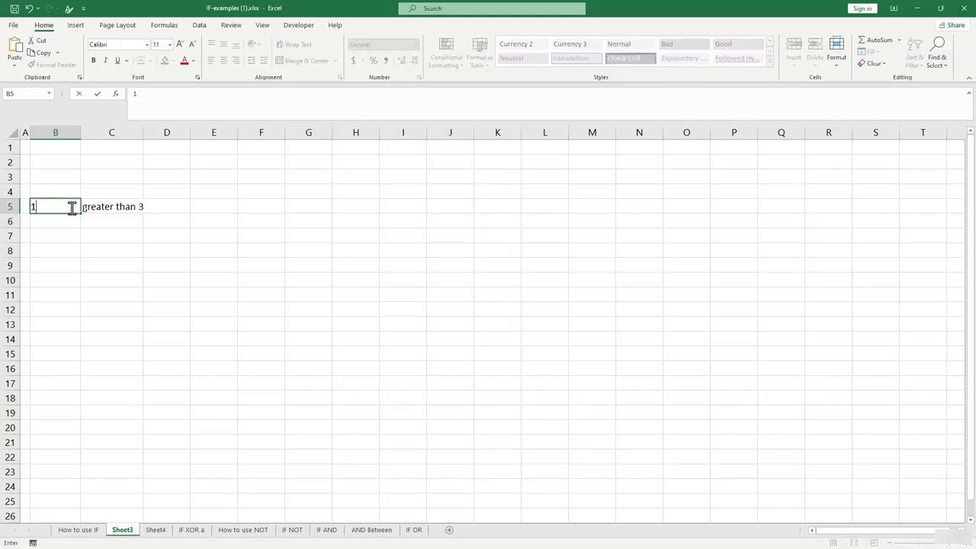
{"action": "left_click", "coordinate": [74, 220]}
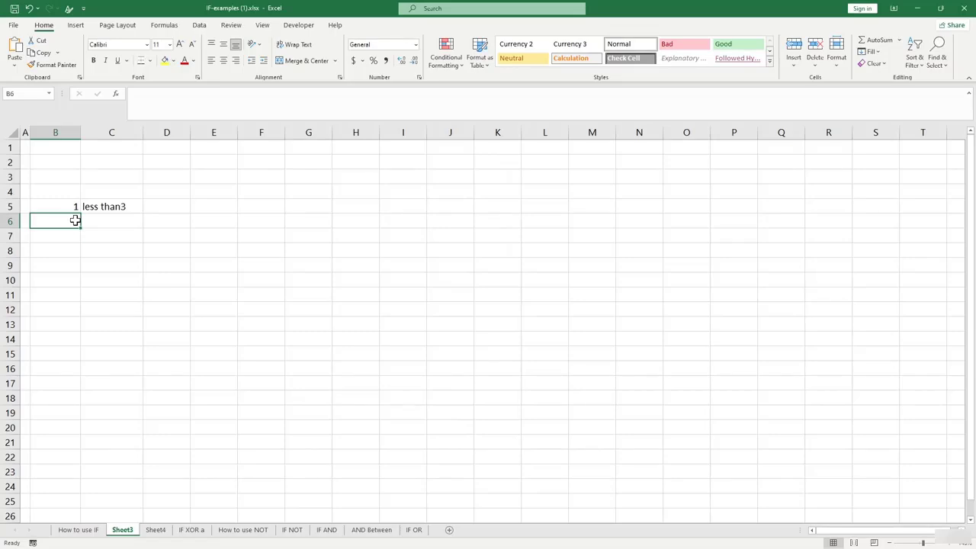
{"action": "left_click", "coordinate": [158, 532]}
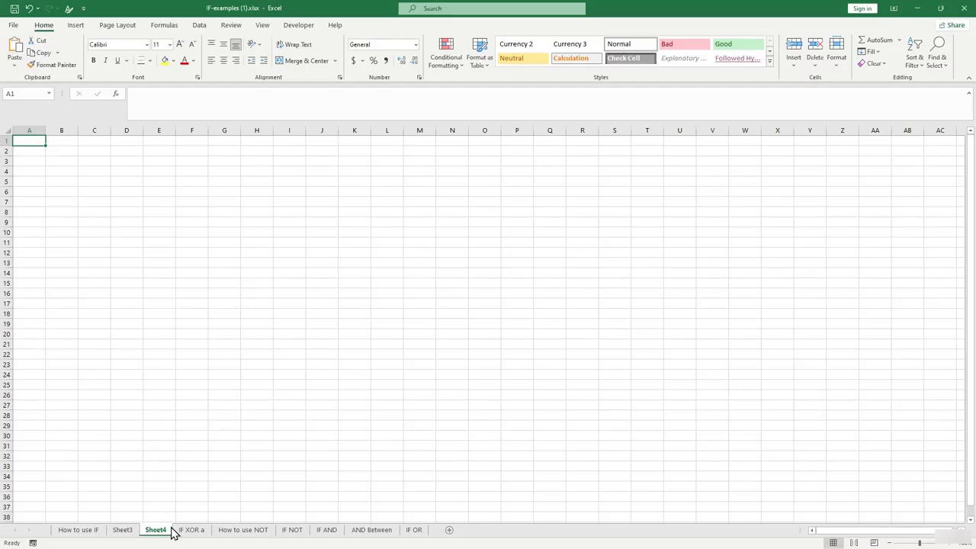
On Sheet4, enter 10 in A1 and 5 in B1.
{"action": "left_click", "coordinate": [192, 530]}
{"action": "left_click", "coordinate": [166, 530]}
{"action": "type", "text": "10"}
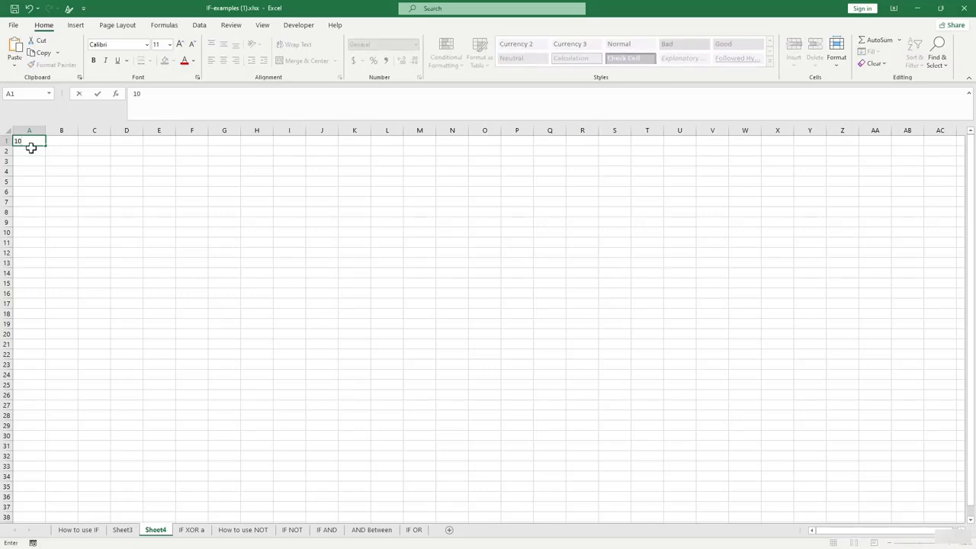
{"action": "key", "text": "Tab"}
{"action": "key", "text": "Tab"}
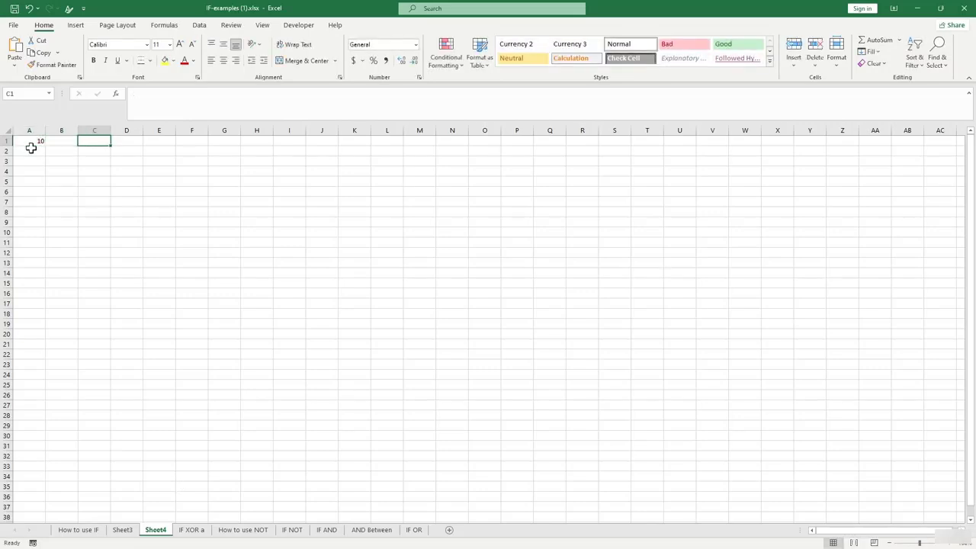
{"action": "key", "text": "Left"}
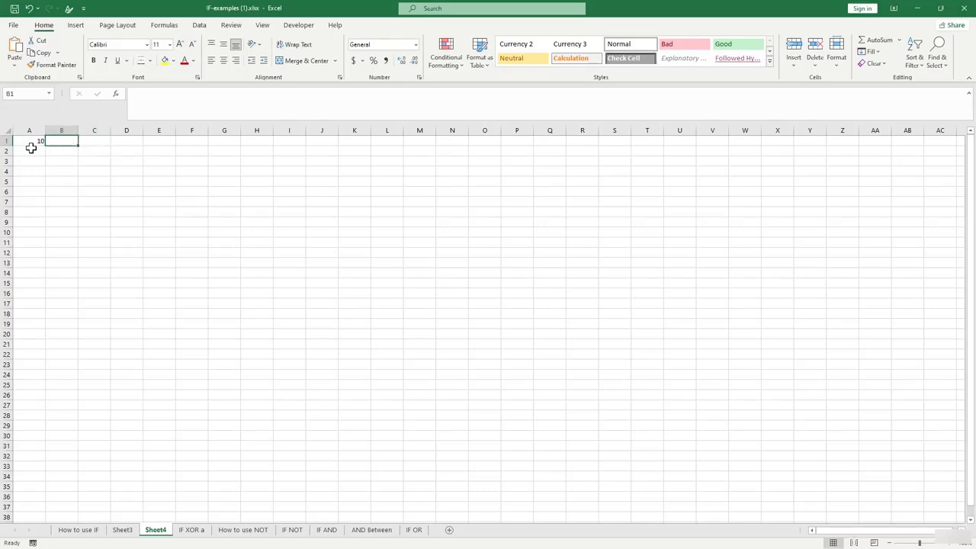
{"action": "type", "text": "5"}
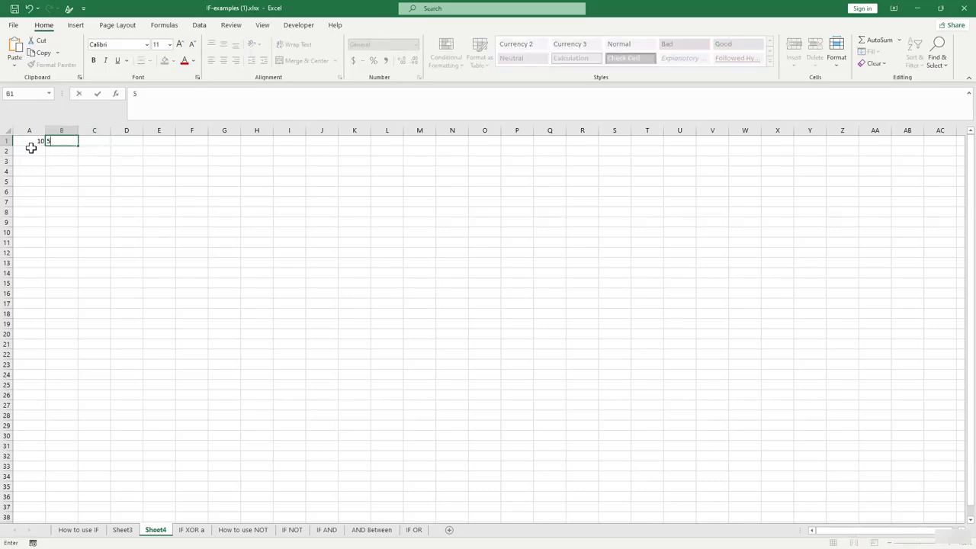
{"action": "key", "text": "Tab"}
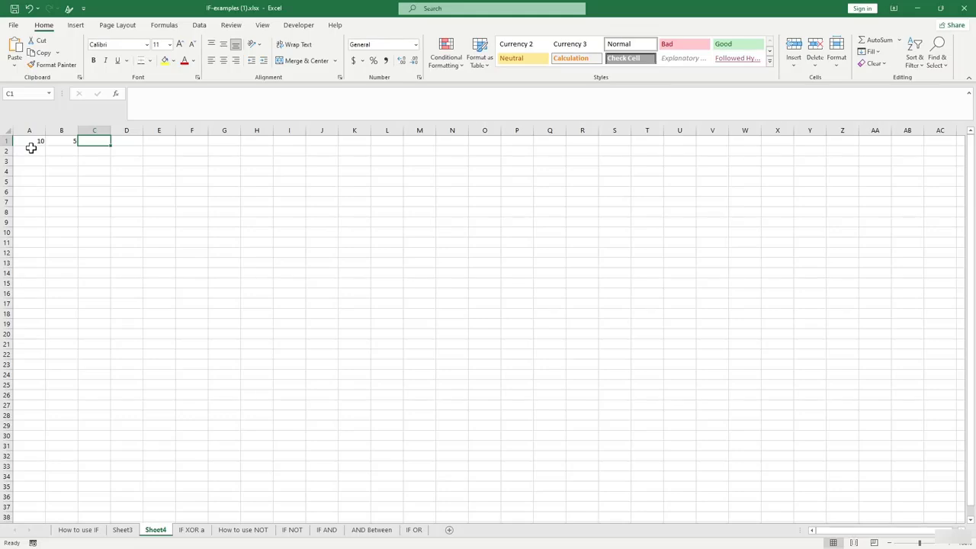
Enter =AND(A1>0,B1>0) in C1 to get TRUE, then go to the IF XOR a sheet.
{"action": "type", "text": "=c"}
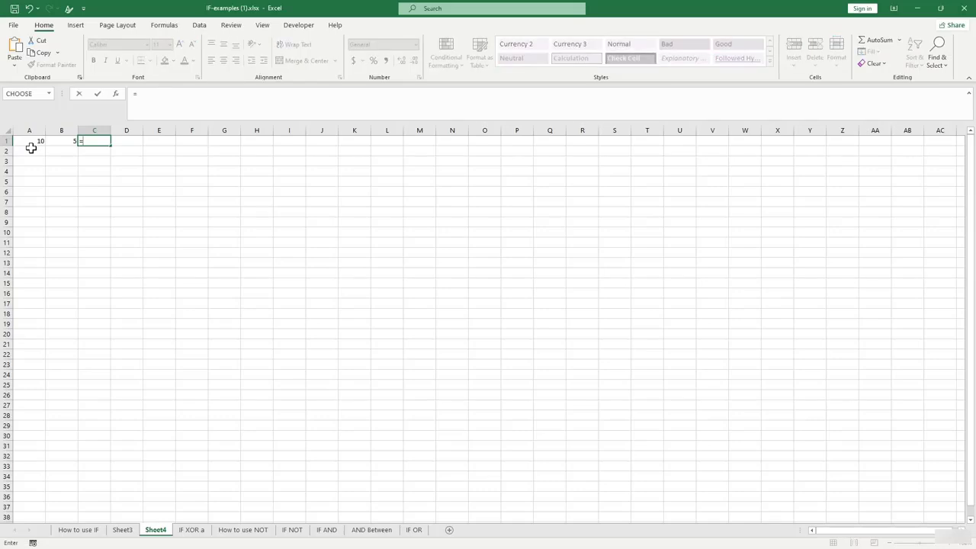
{"action": "key", "text": "BackSpace"}
{"action": "type", "text": "not9"}
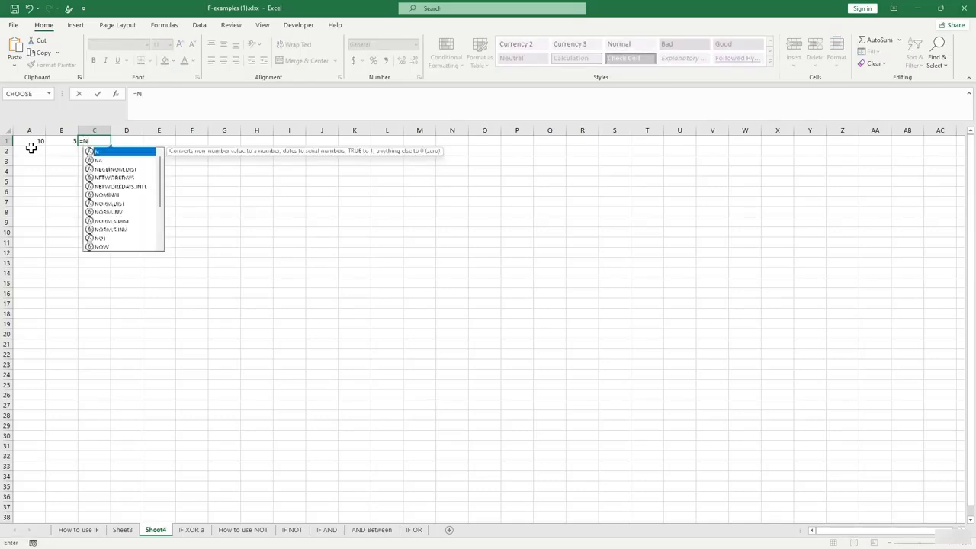
{"action": "key", "text": "BackSpace"}
{"action": "key", "text": "BackSpace"}
{"action": "key", "text": "BackSpace"}
{"action": "key", "text": "BackSpace"}
{"action": "type", "text": "an"}
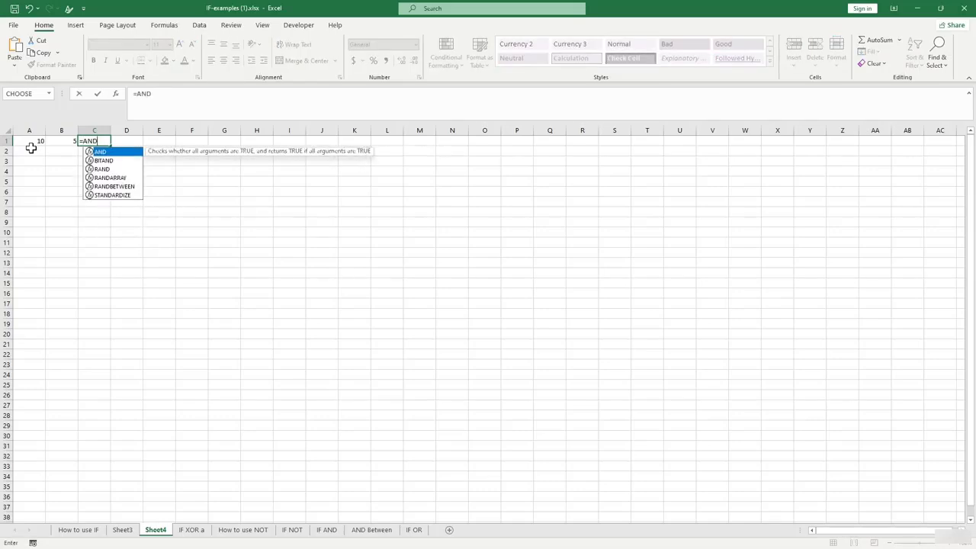
{"action": "key", "text": "Tab"}
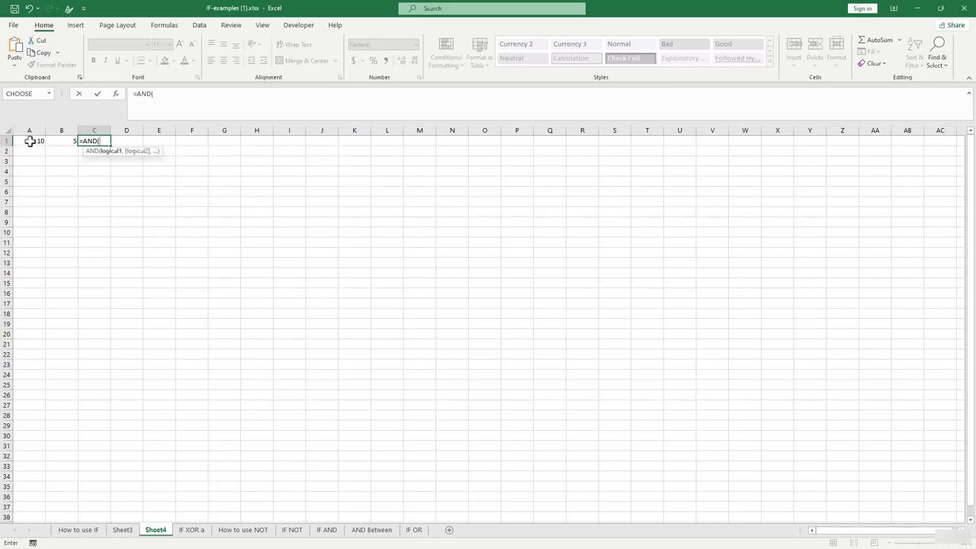
{"action": "left_click", "coordinate": [29, 141]}
{"action": "type", "text": ">0"}
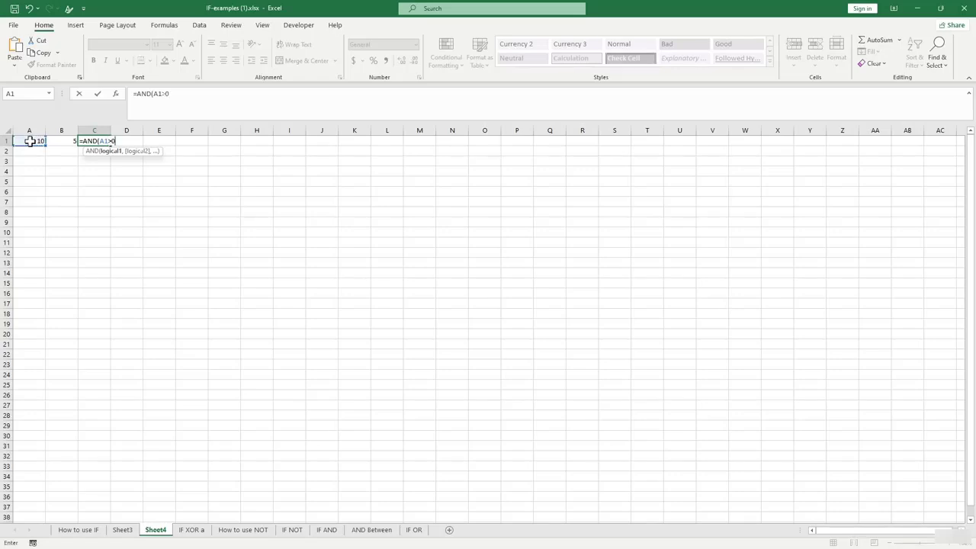
{"action": "type", "text": ","}
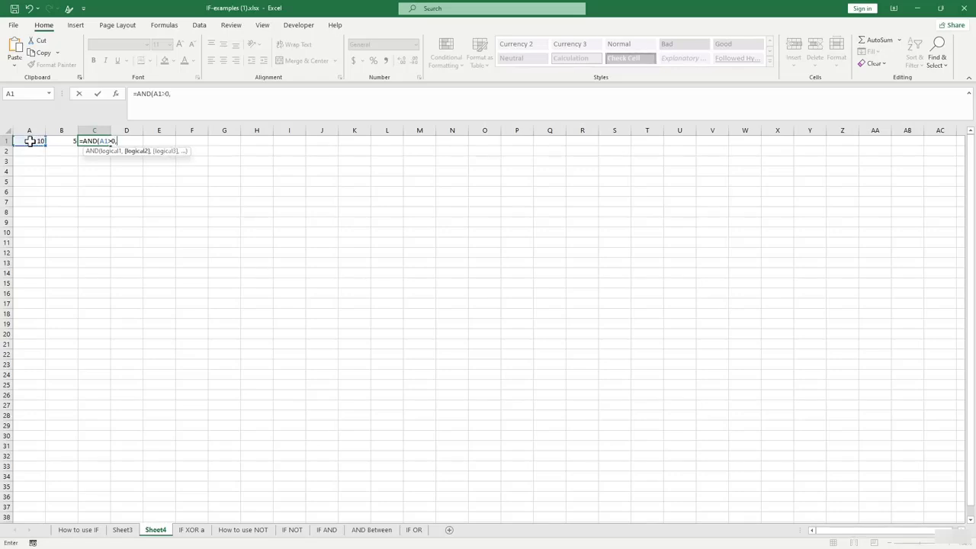
{"action": "left_click", "coordinate": [62, 141]}
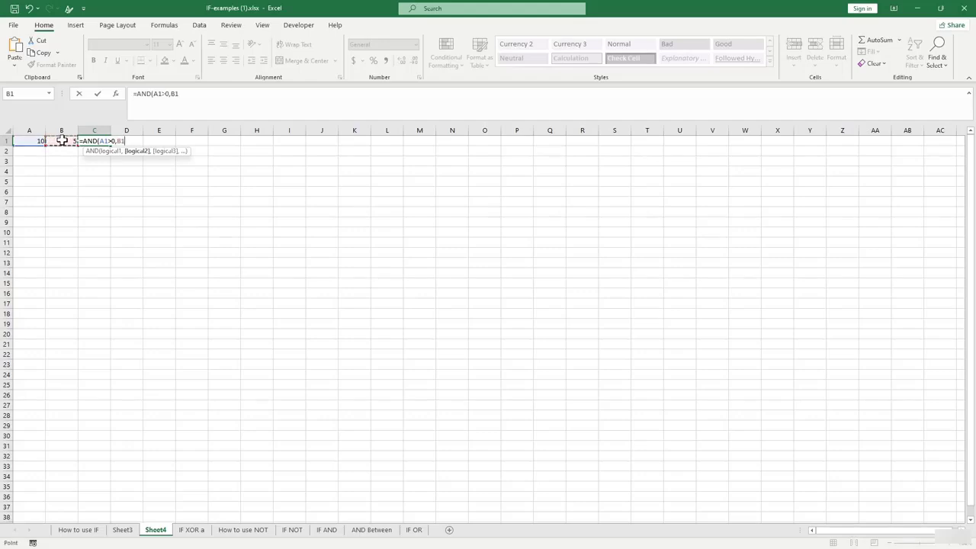
{"action": "type", "text": ">0)"}
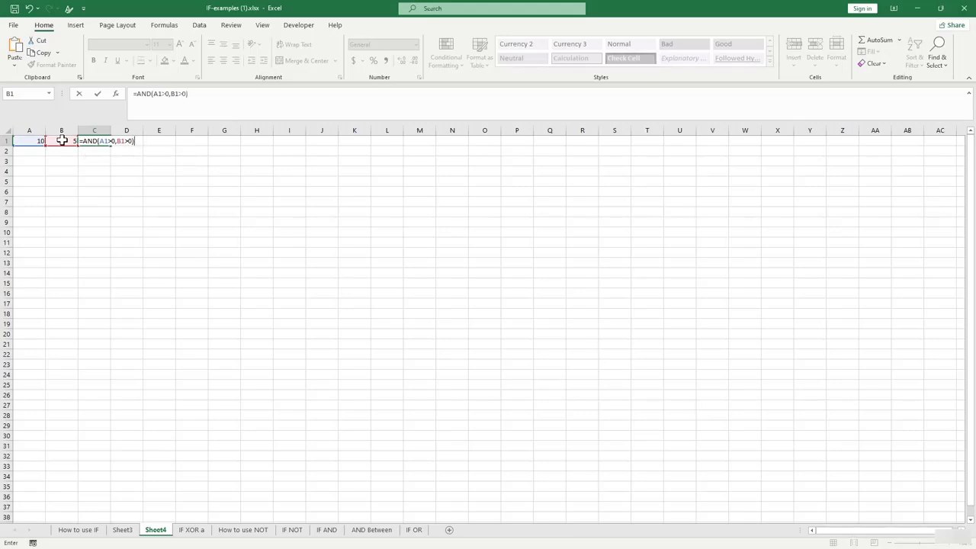
{"action": "key", "text": "Return"}
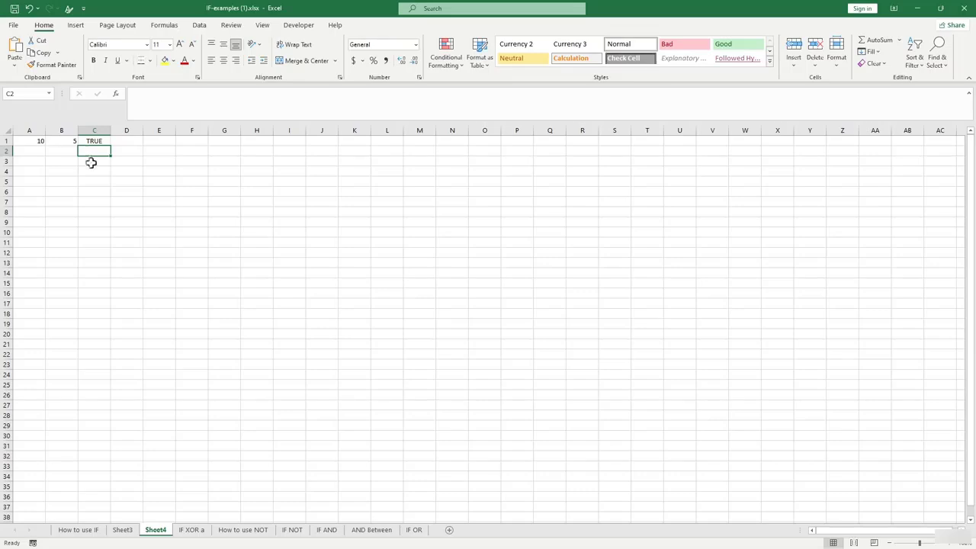
{"action": "left_click", "coordinate": [192, 530]}
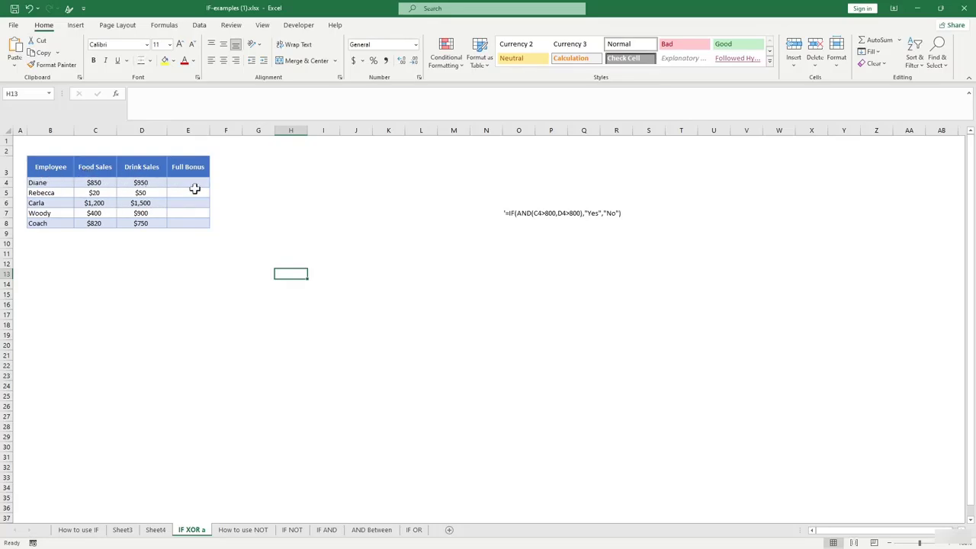
Enter =IF(AND(C4>800,D4>800),"yes","no") in E4, accepting Excel's correction, so it shows yes.
{"action": "left_click", "coordinate": [192, 184]}
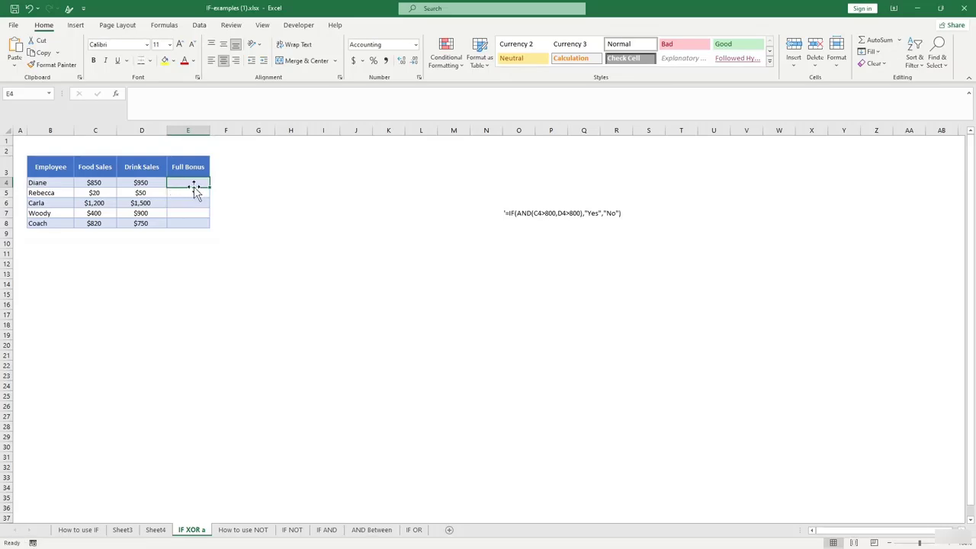
{"action": "type", "text": "="}
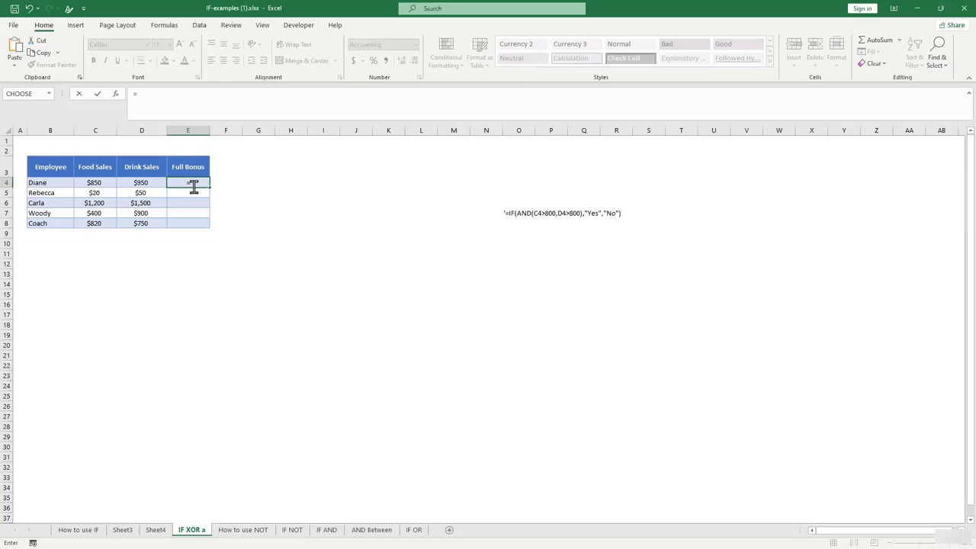
{"action": "type", "text": "IF"}
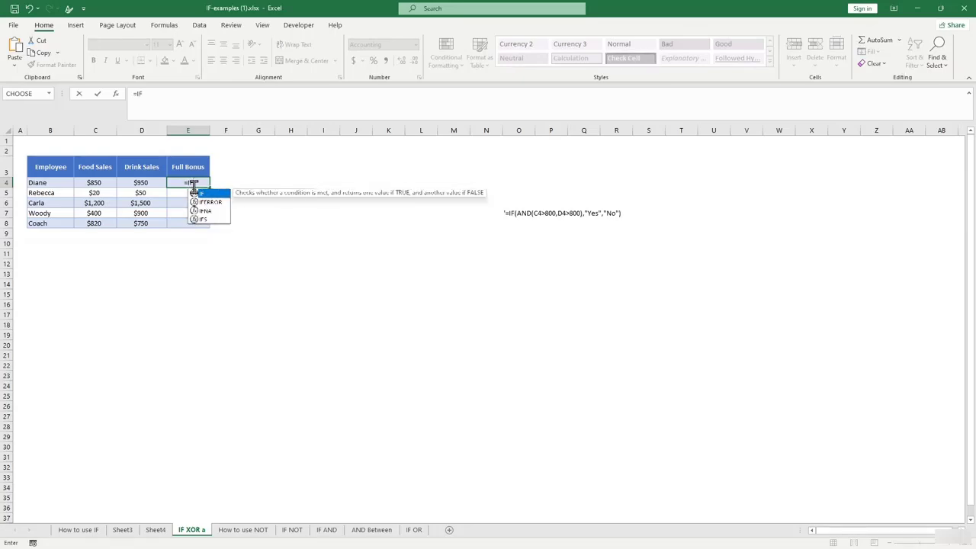
{"action": "type", "text": "(AND"}
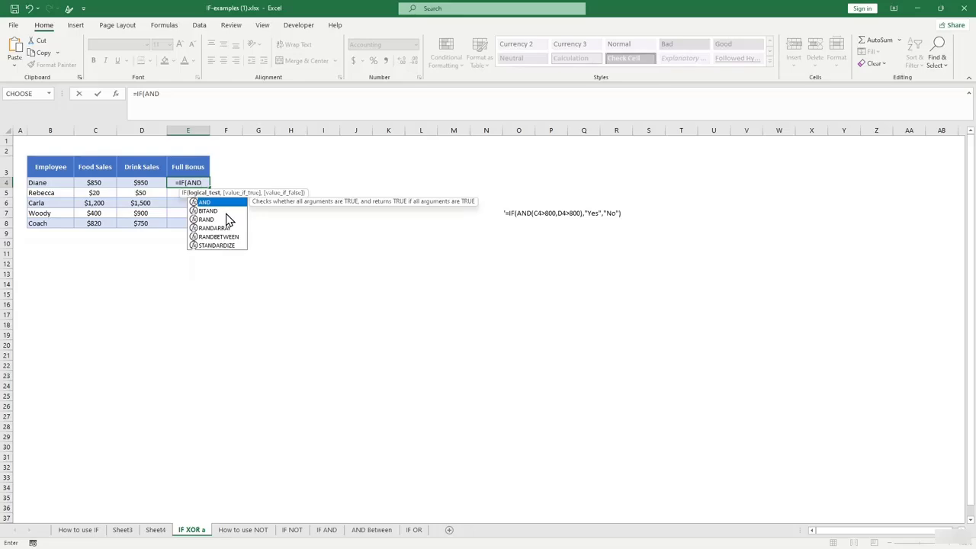
{"action": "type", "text": "("}
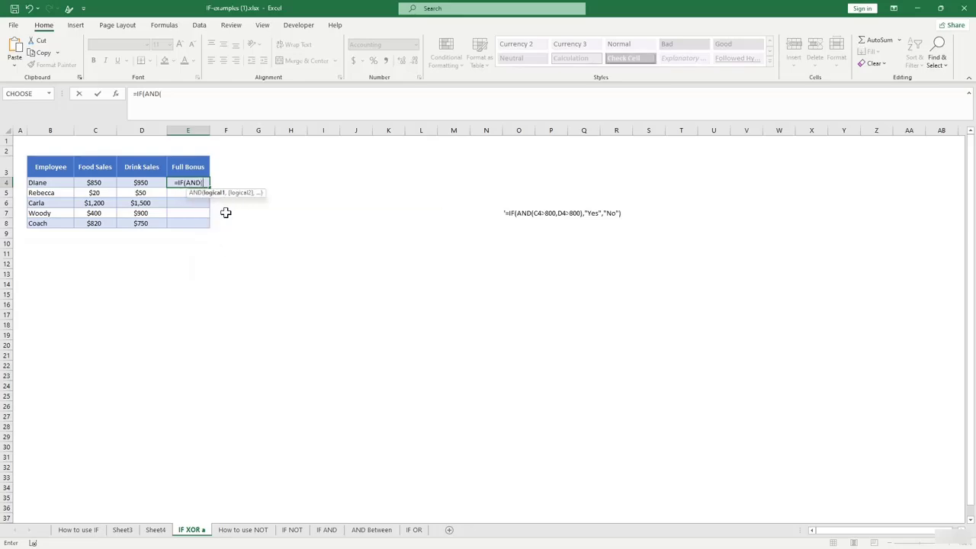
{"action": "left_click", "coordinate": [95, 183]}
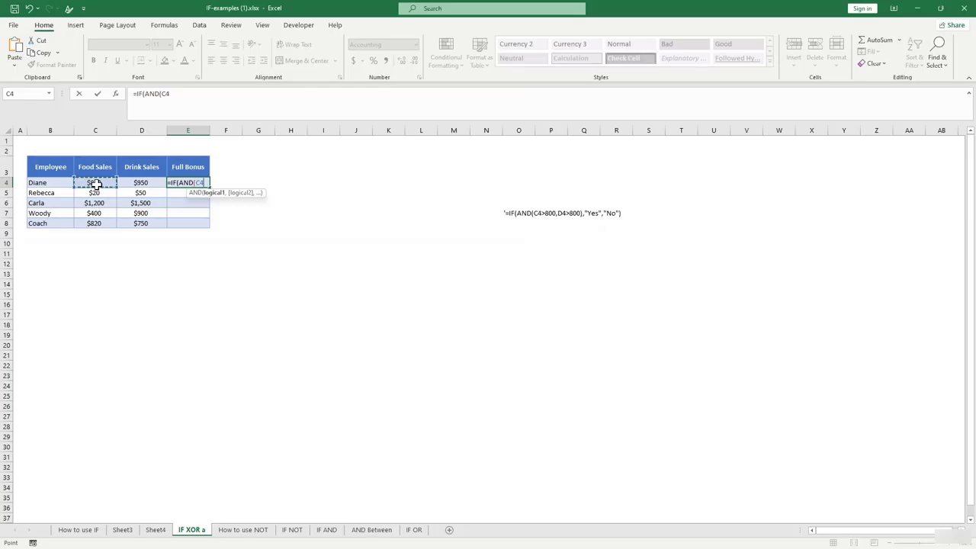
{"action": "type", "text": ">40"}
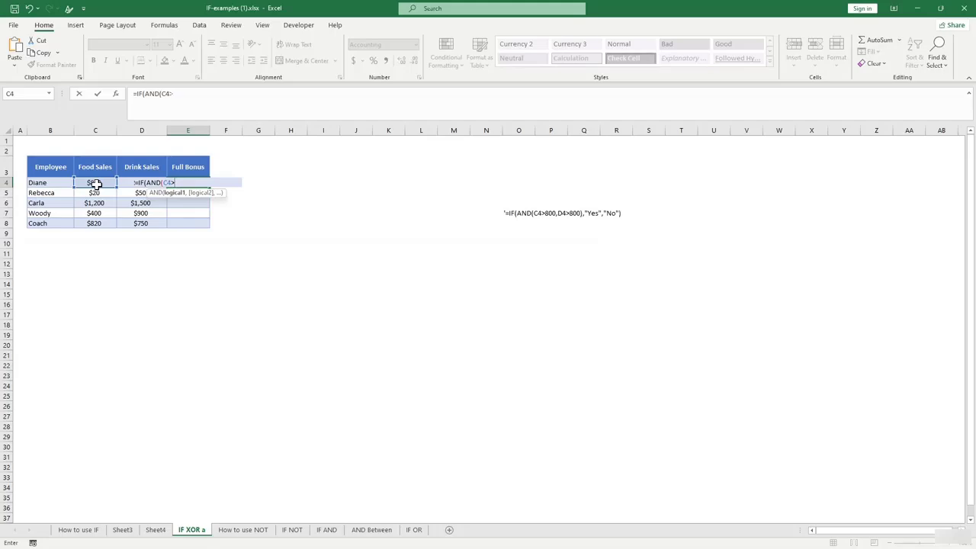
{"action": "type", "text": ","}
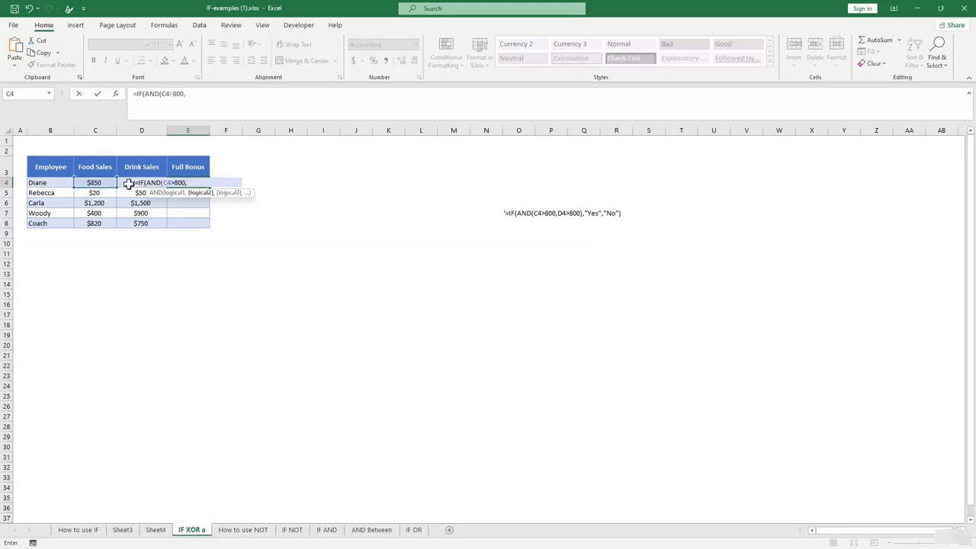
{"action": "left_click", "coordinate": [128, 183]}
{"action": "type", "text": ">800)"}
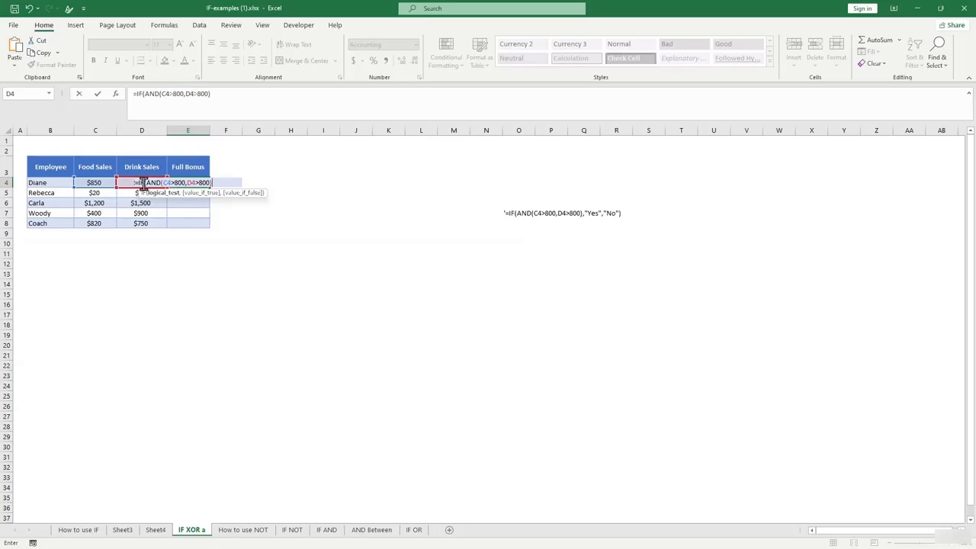
{"action": "type", "text": ",\"yes\","}
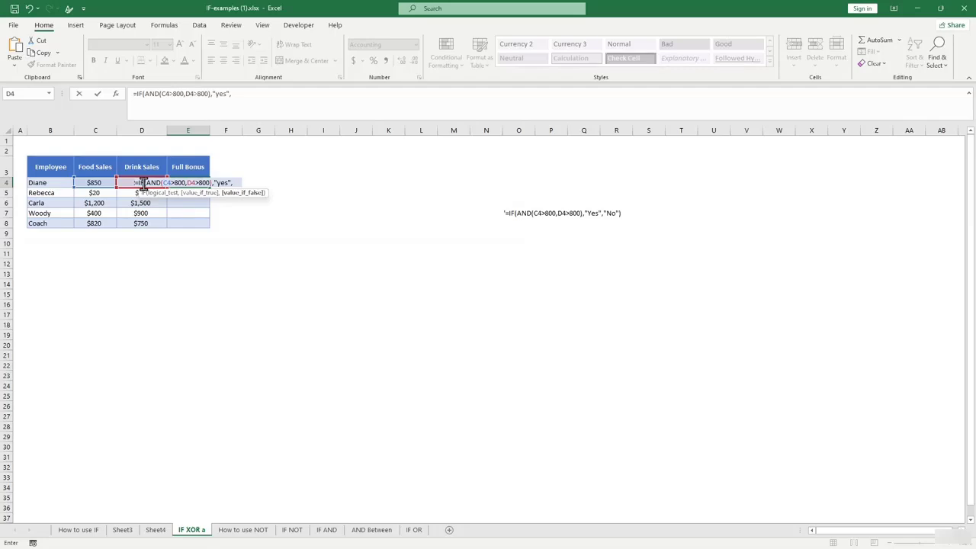
{"action": "type", "text": "\"no"}
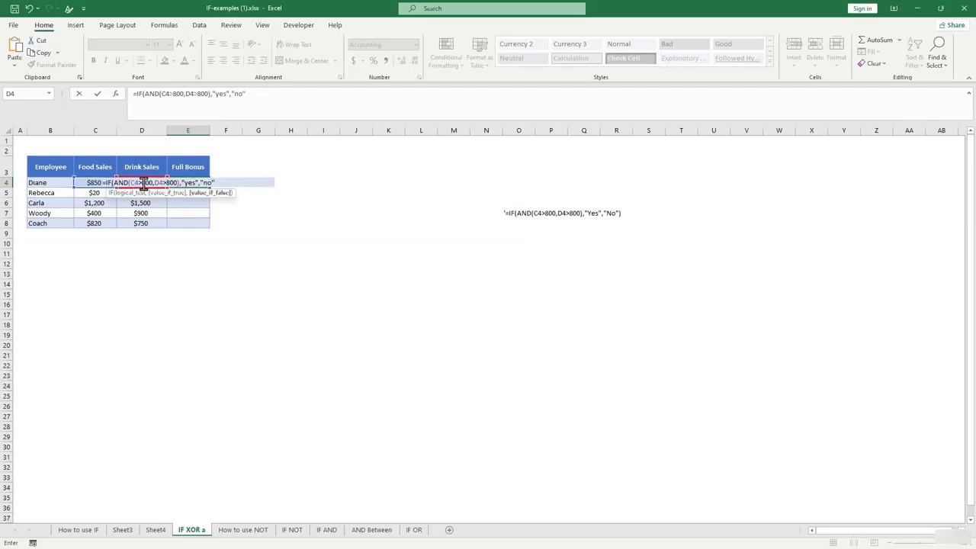
{"action": "type", "text": "\")"}
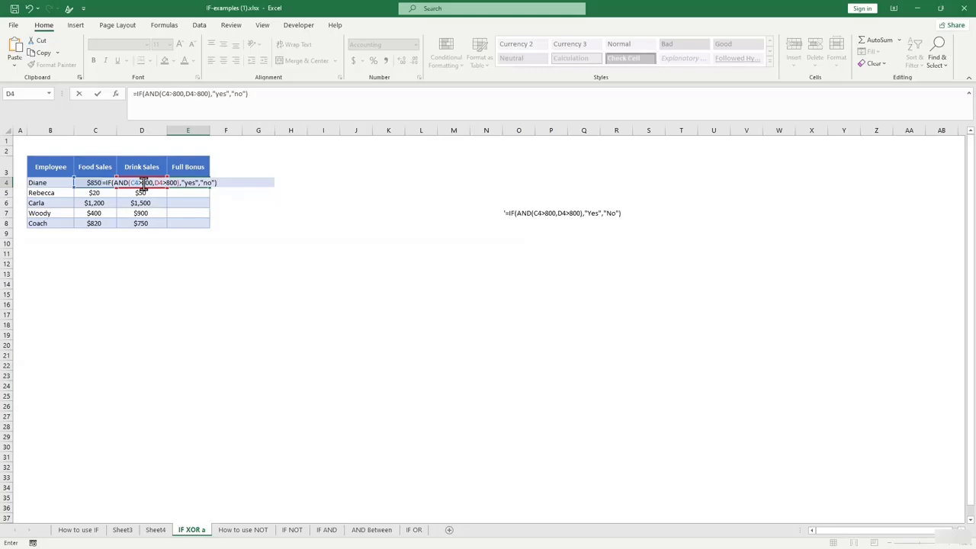
{"action": "type", "text": ")"}
{"action": "key", "text": "Return"}
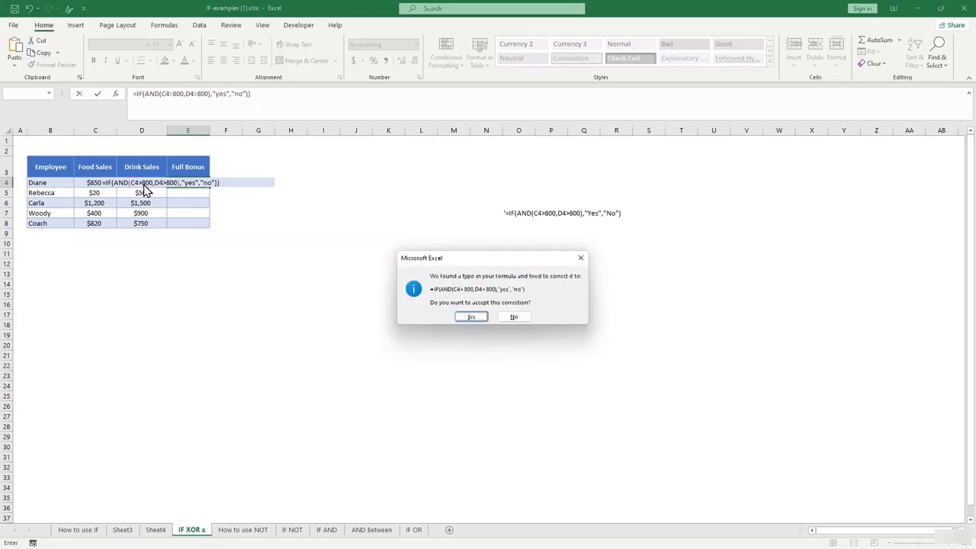
{"action": "key", "text": "Return"}
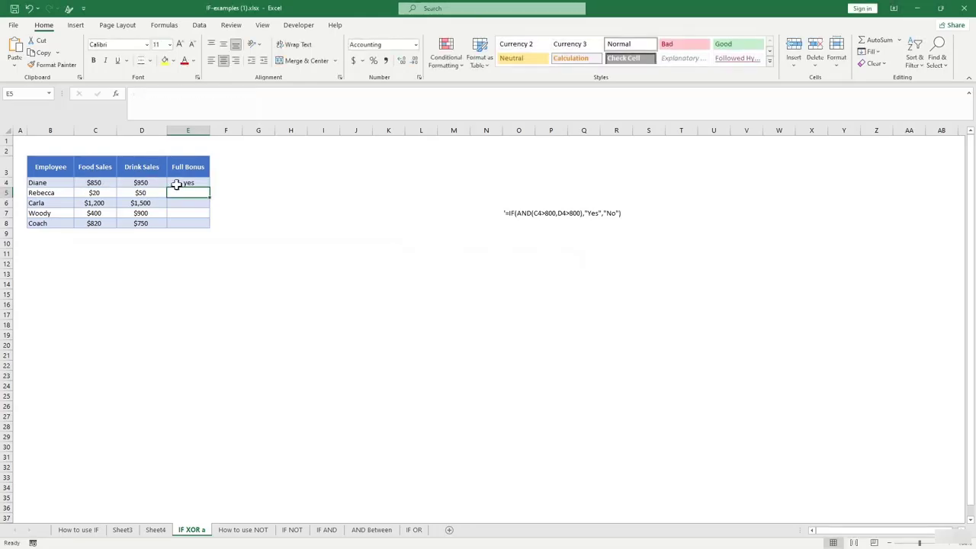
Copy E4's bonus formula down through E8.
{"action": "left_click", "coordinate": [177, 183]}
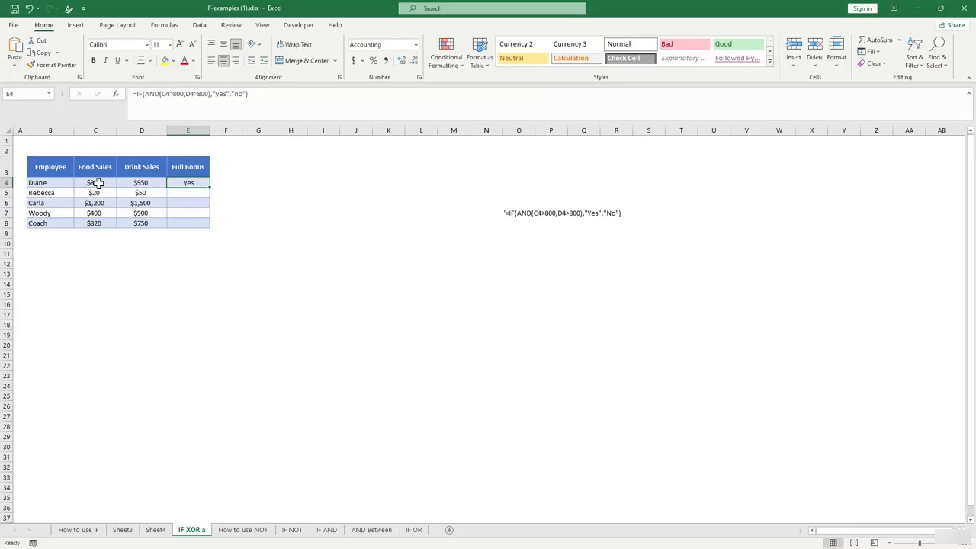
{"action": "left_click", "coordinate": [98, 183]}
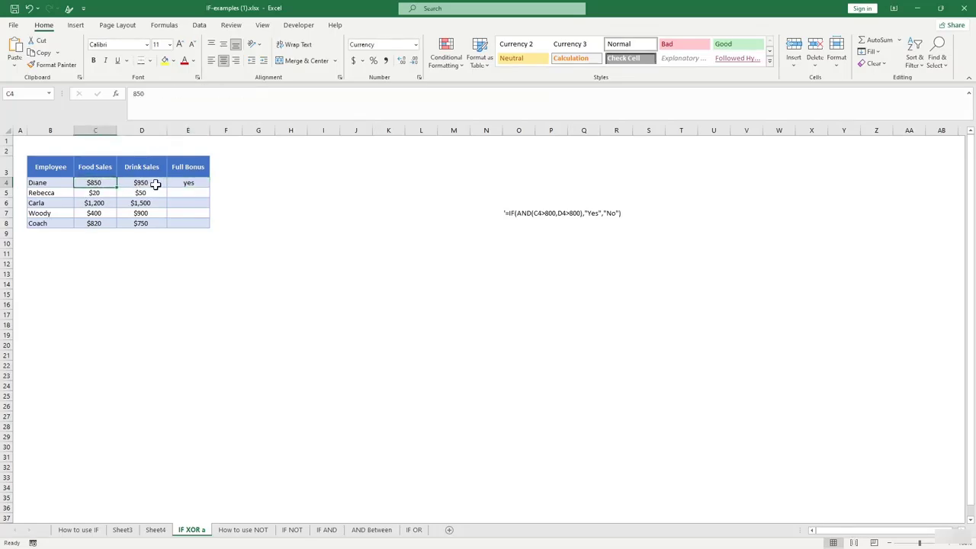
{"action": "left_click", "coordinate": [155, 184]}
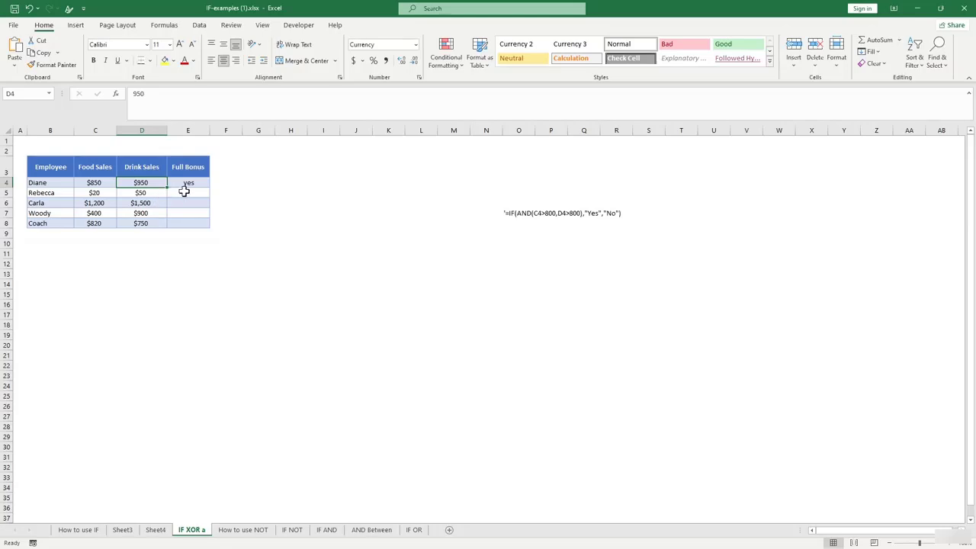
{"action": "left_click", "coordinate": [147, 193]}
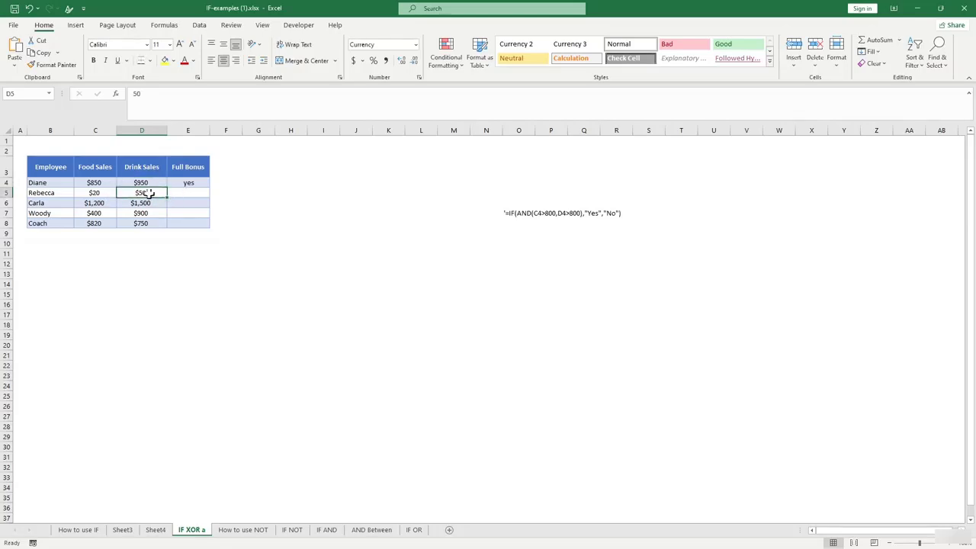
{"action": "left_click", "coordinate": [195, 185]}
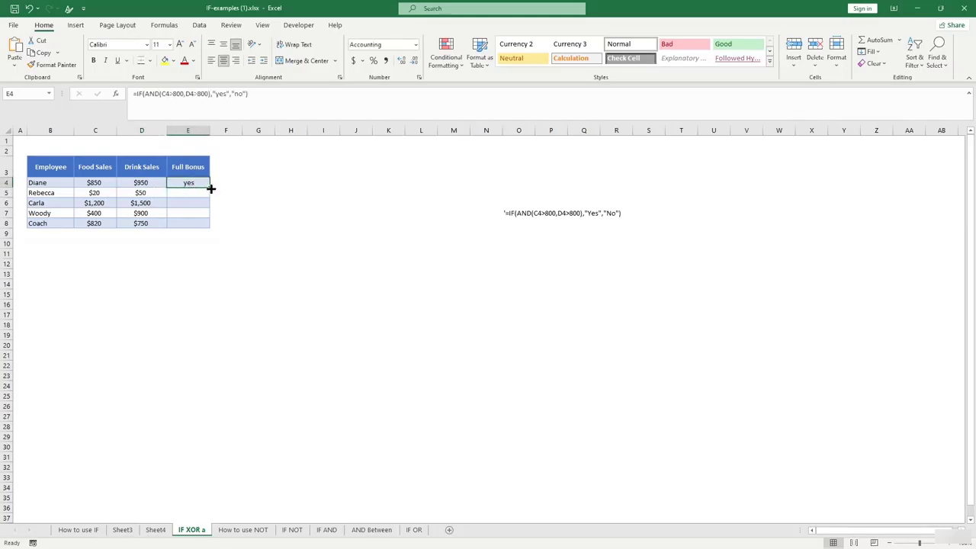
{"action": "left_click_drag", "start_coordinate": [212, 187], "coordinate": [210, 226]}
{"action": "left_click", "coordinate": [260, 263]}
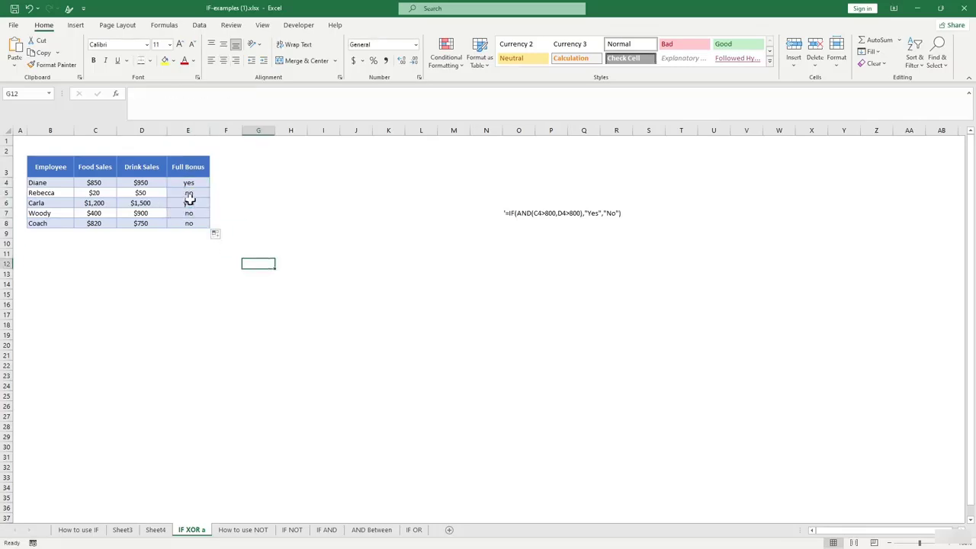
Check each row's food and drink sales against its bonus result, then go to How to use NOT.
{"action": "left_click", "coordinate": [192, 196]}
{"action": "left_click", "coordinate": [189, 201]}
{"action": "left_click", "coordinate": [122, 201]}
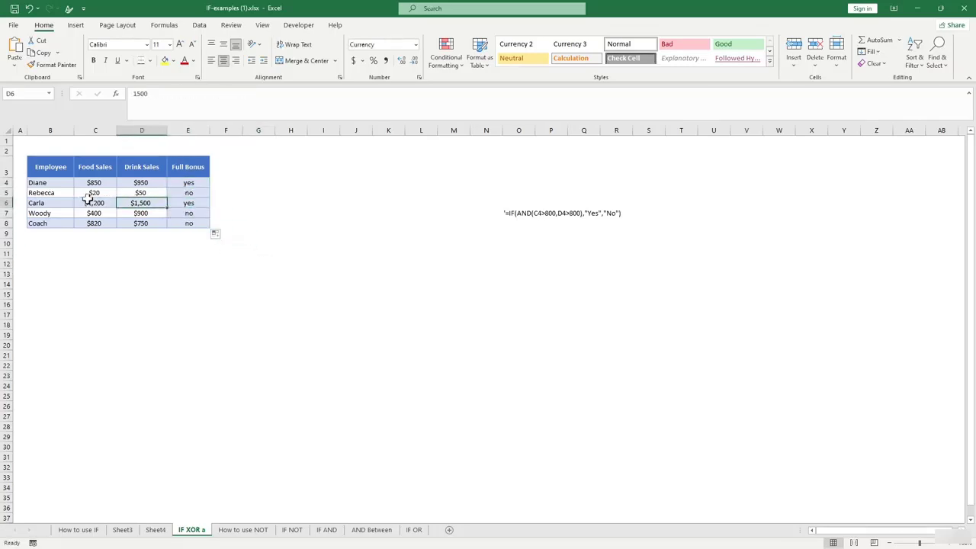
{"action": "left_click", "coordinate": [88, 200]}
{"action": "left_click", "coordinate": [99, 192]}
{"action": "left_click", "coordinate": [140, 192]}
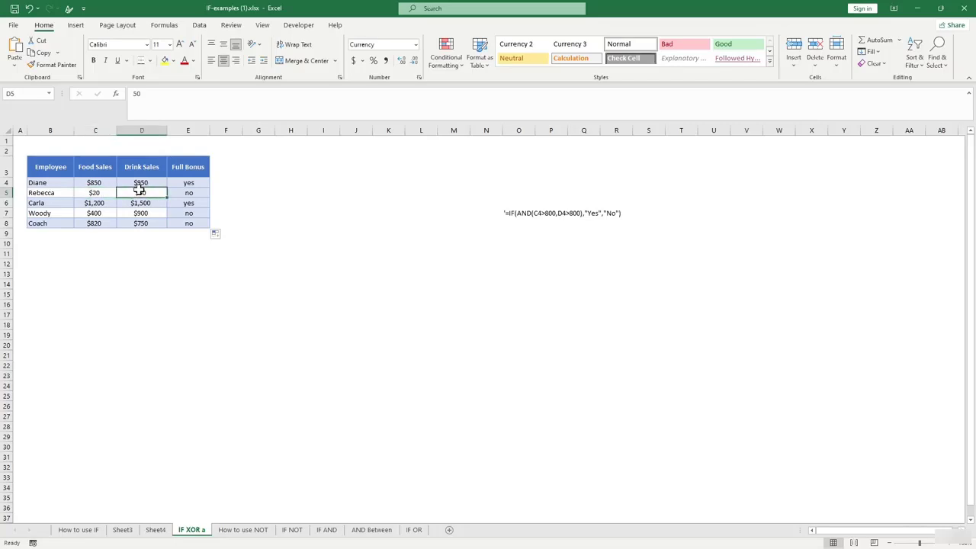
{"action": "left_click", "coordinate": [138, 204]}
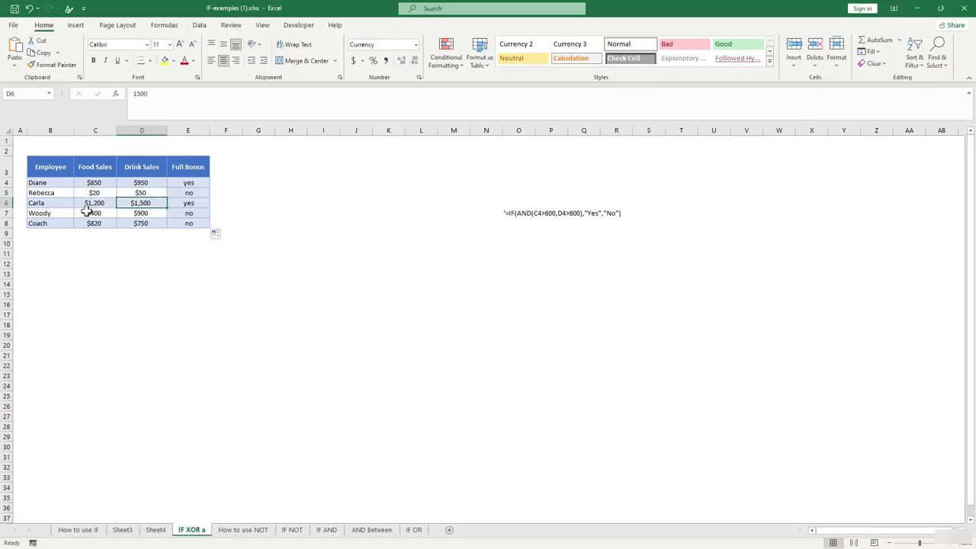
{"action": "left_click", "coordinate": [106, 203]}
{"action": "left_click", "coordinate": [152, 201]}
{"action": "left_click", "coordinate": [141, 211]}
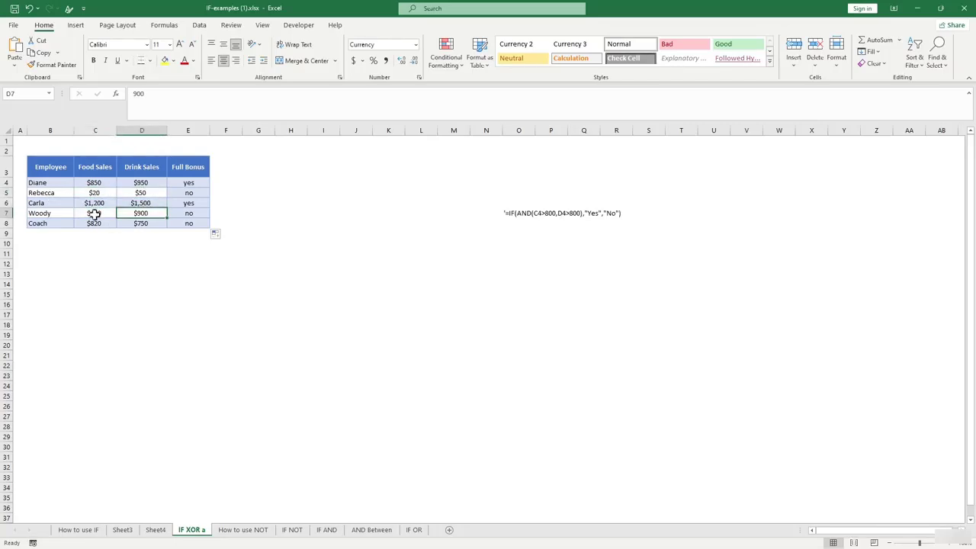
{"action": "left_click", "coordinate": [94, 214]}
{"action": "left_click", "coordinate": [141, 213]}
{"action": "left_click", "coordinate": [98, 216]}
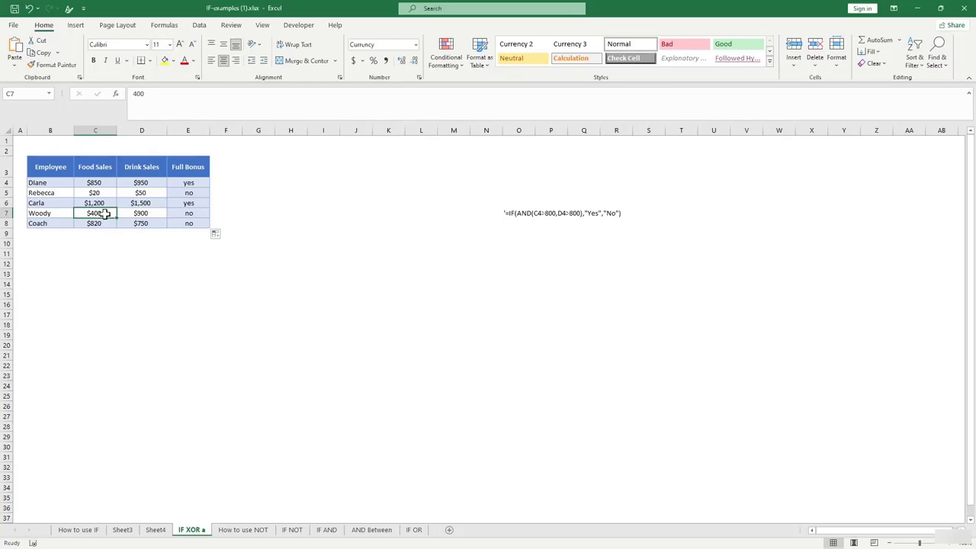
{"action": "left_click", "coordinate": [193, 215]}
{"action": "left_click", "coordinate": [204, 276]}
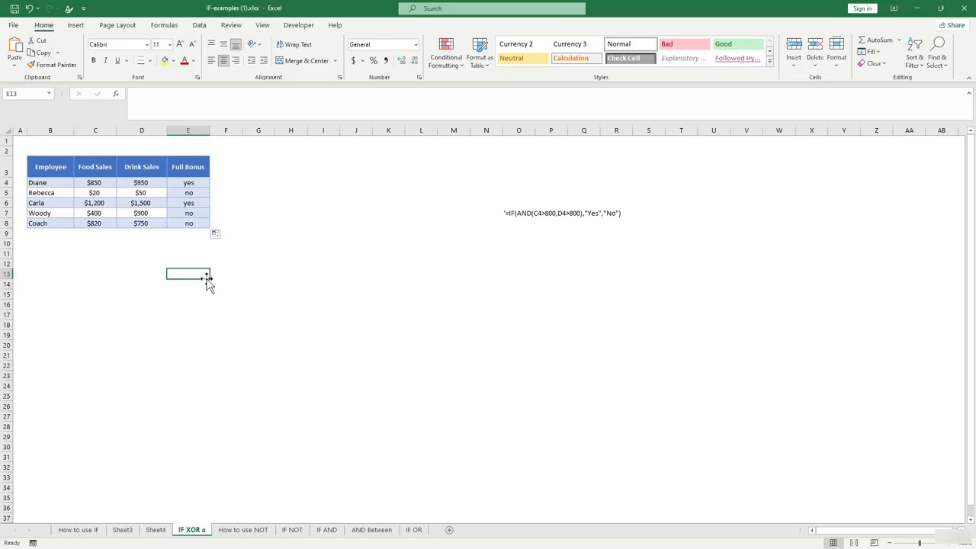
{"action": "left_click", "coordinate": [251, 530]}
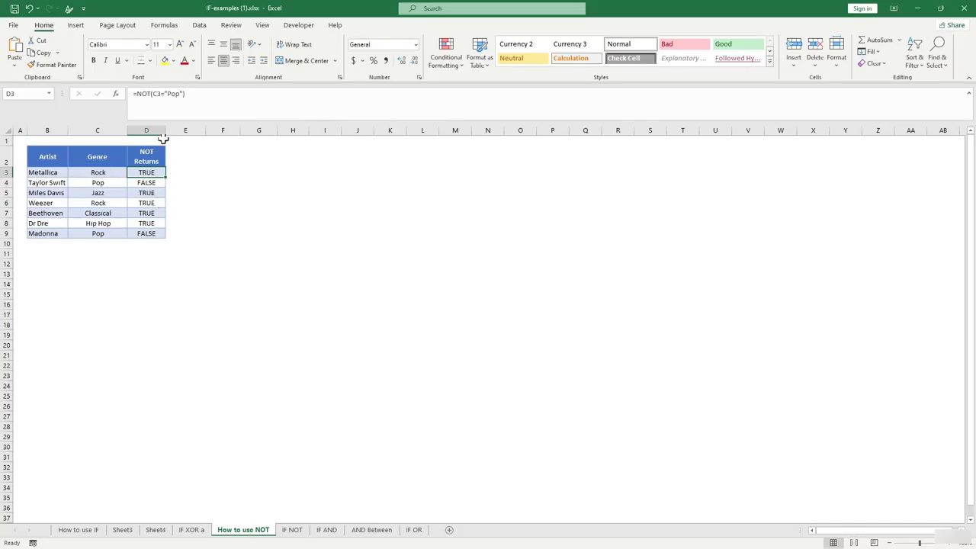
Enter =NOT(C3="pop") in E3, quoting pop to clear the #NAME? error.
{"action": "left_click", "coordinate": [150, 93]}
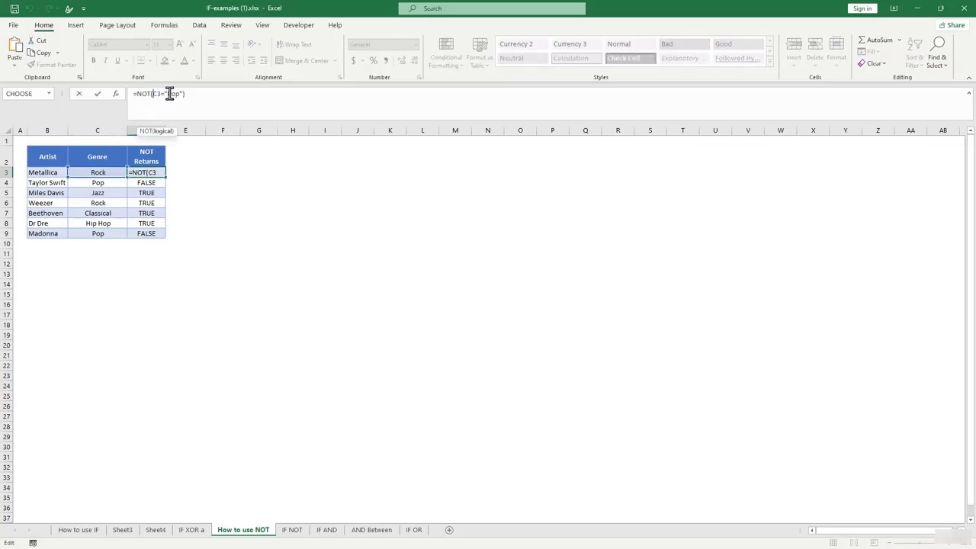
{"action": "left_click", "coordinate": [159, 173]}
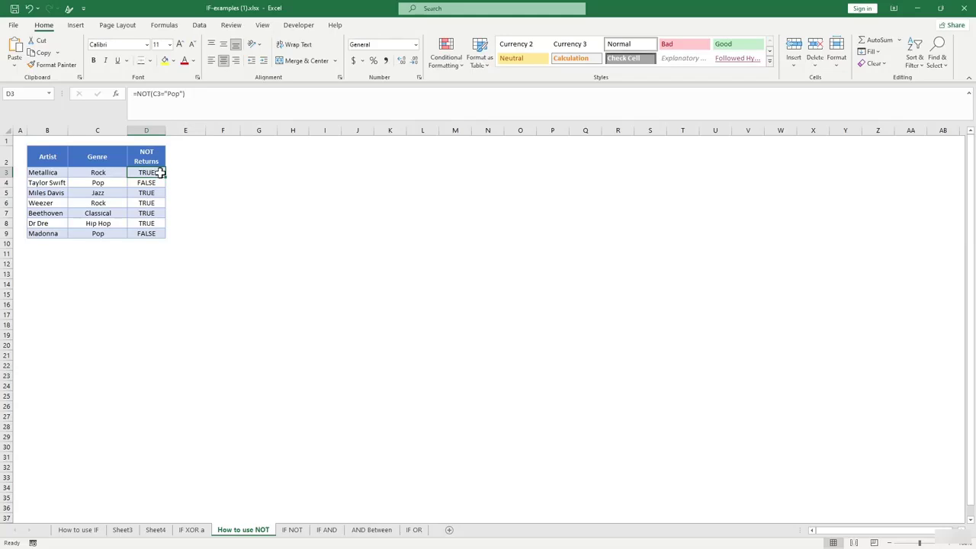
{"action": "left_click", "coordinate": [181, 172]}
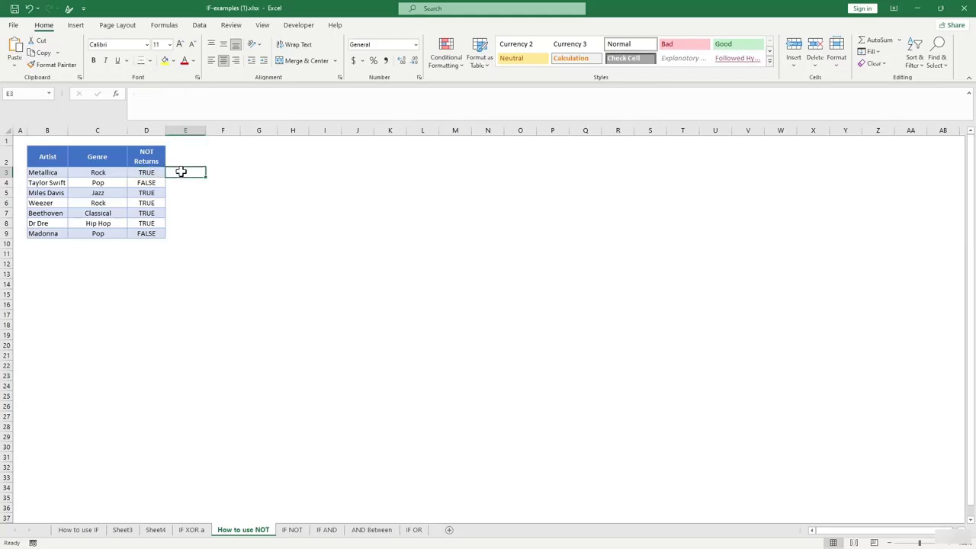
{"action": "type", "text": "="}
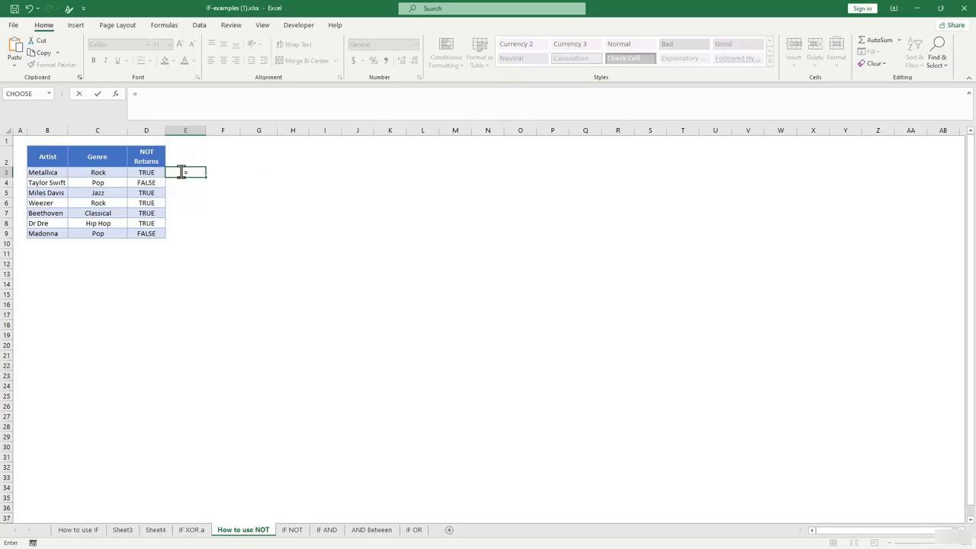
{"action": "type", "text": "no"}
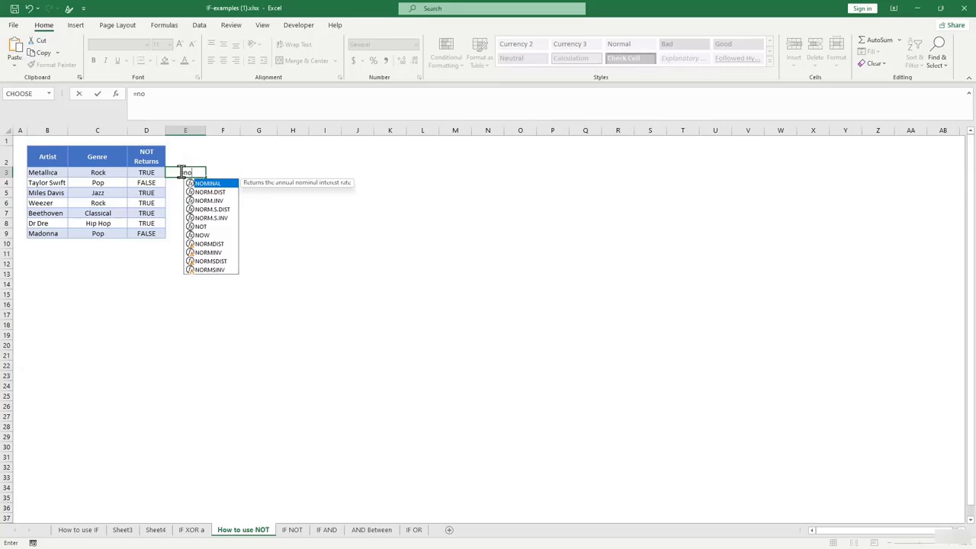
{"action": "type", "text": "t("}
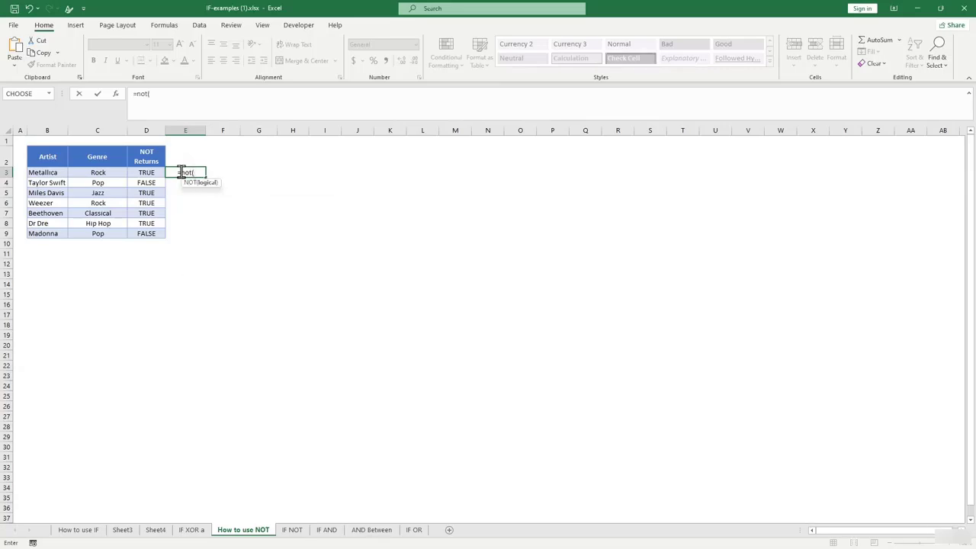
{"action": "left_click", "coordinate": [101, 172]}
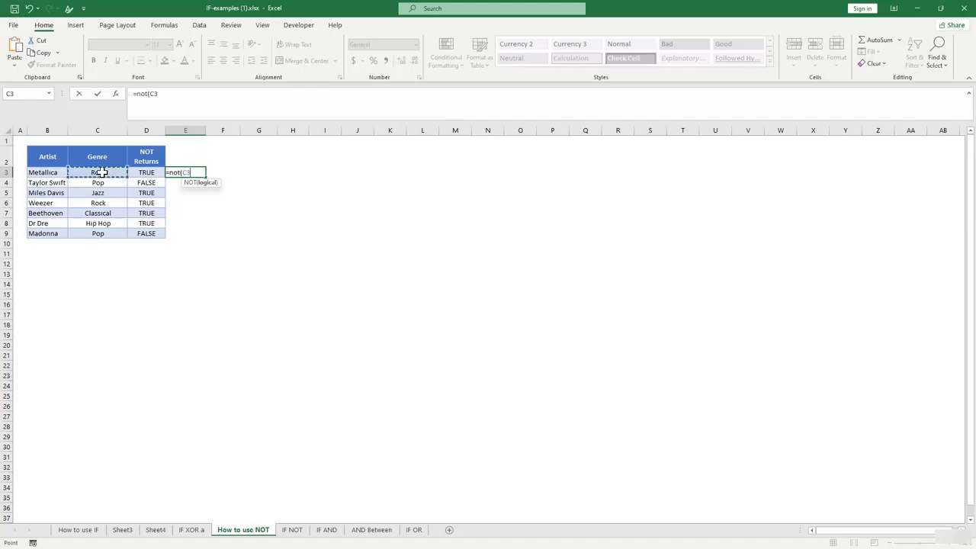
{"action": "type", "text": "+p"}
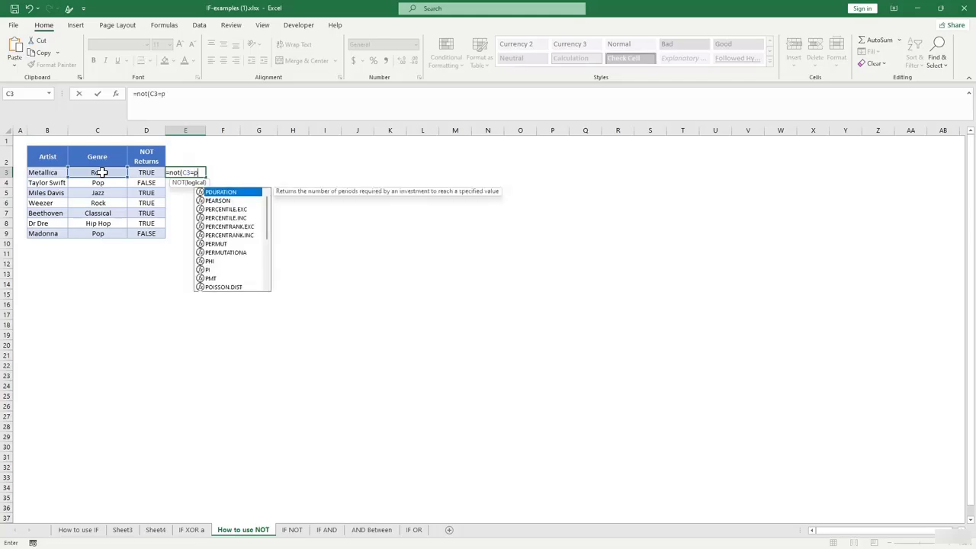
{"action": "type", "text": "op)"}
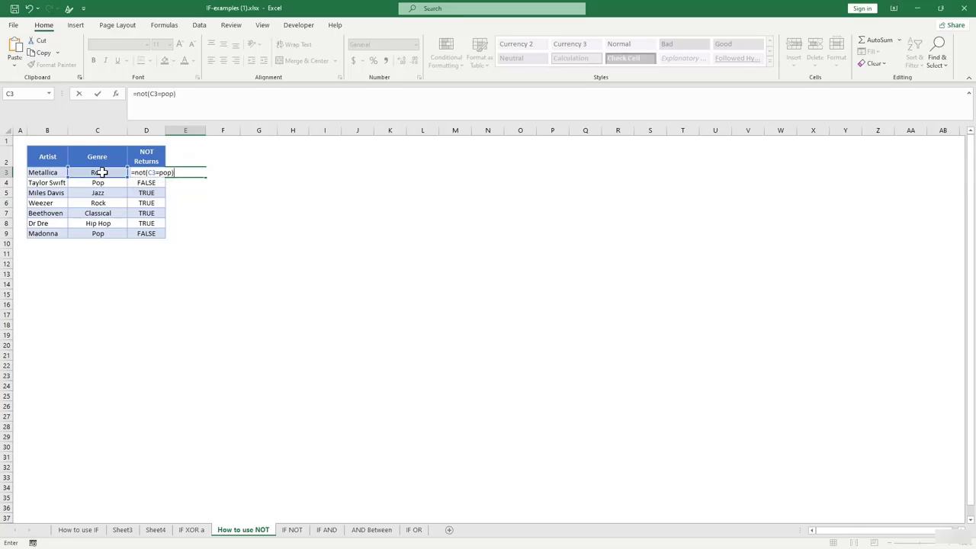
{"action": "key", "text": "Return"}
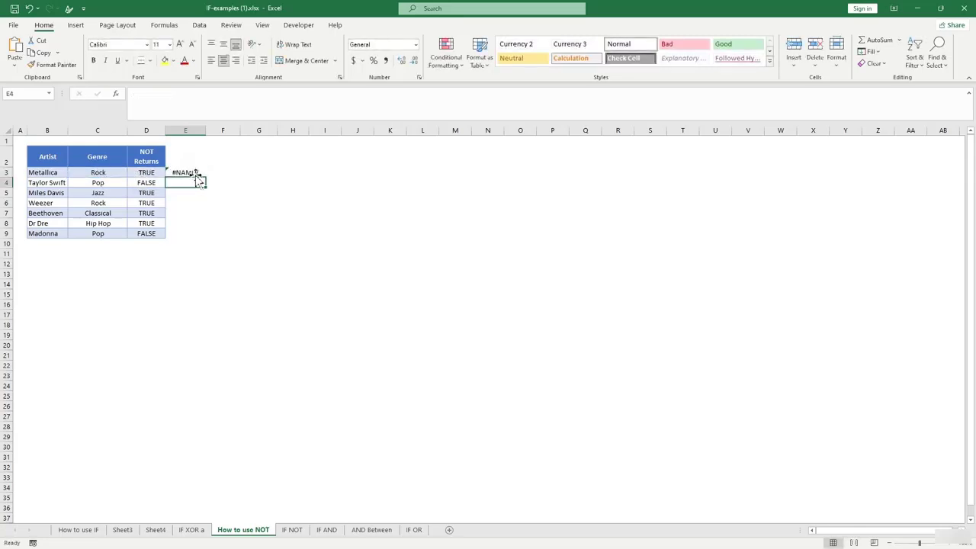
{"action": "left_click", "coordinate": [187, 173]}
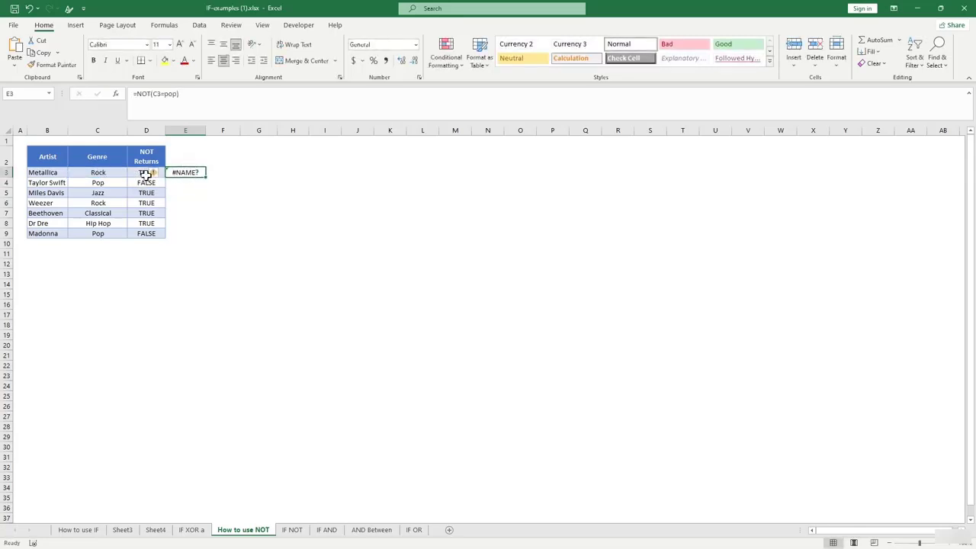
{"action": "left_click", "coordinate": [176, 93]}
{"action": "type", "text": "\"pop"}
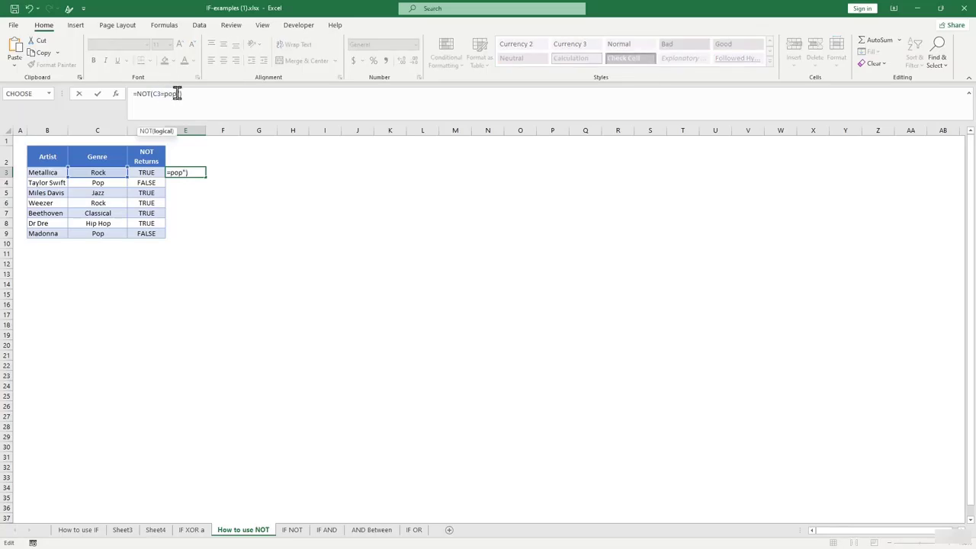
{"action": "type", "text": "\""}
{"action": "key", "text": "Return"}
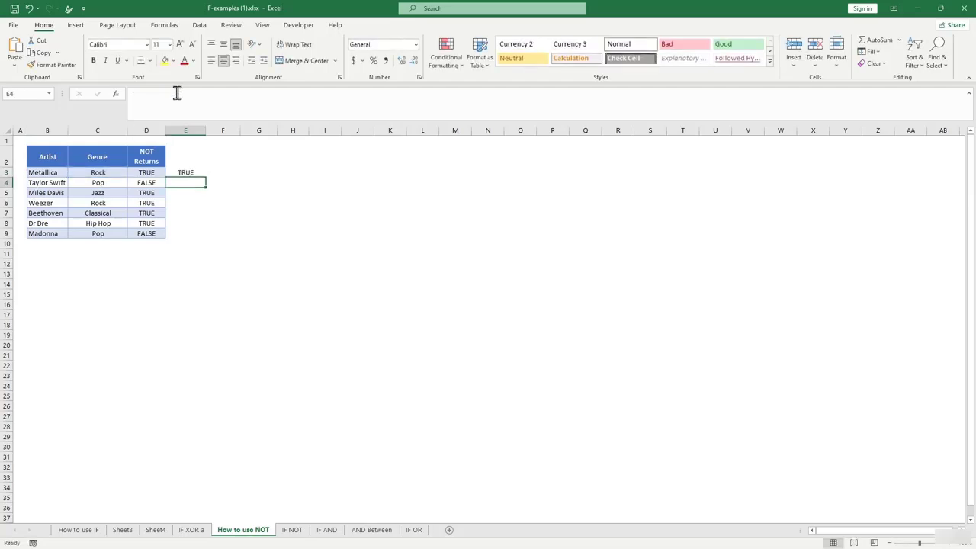
{"action": "left_click", "coordinate": [185, 172]}
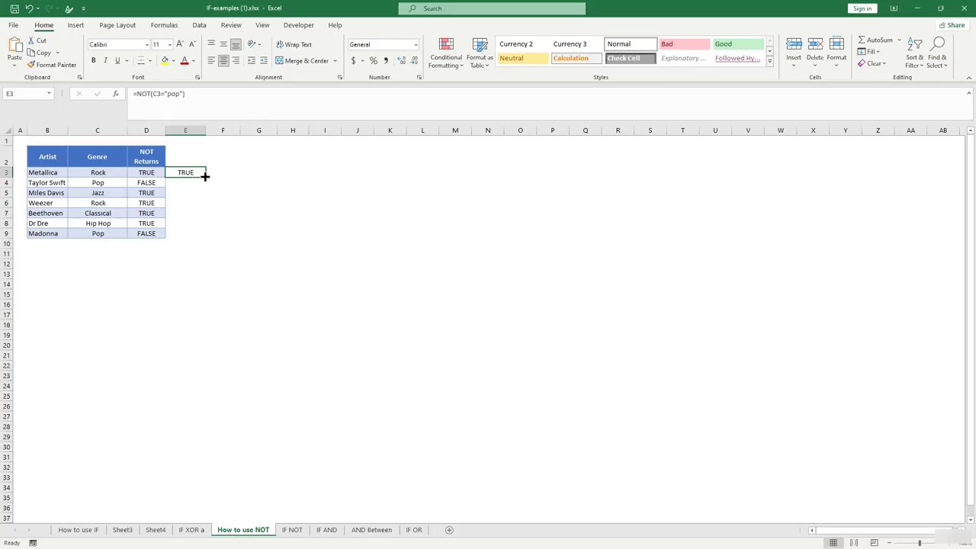
Fill the NOT formula down to E9 and compare the results with the Pop genres.
{"action": "left_click_drag", "start_coordinate": [204, 177], "coordinate": [202, 242]}
{"action": "left_click", "coordinate": [282, 261]}
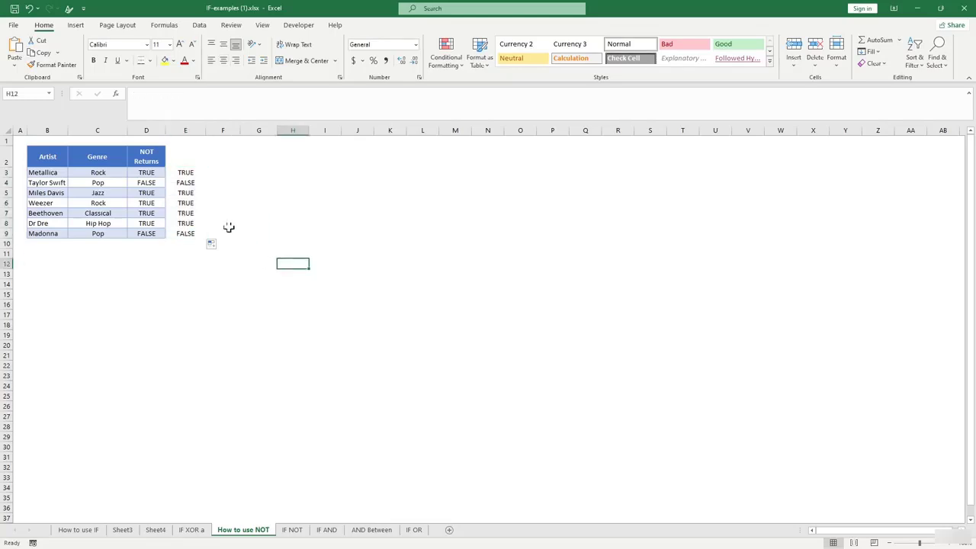
{"action": "left_click", "coordinate": [186, 193]}
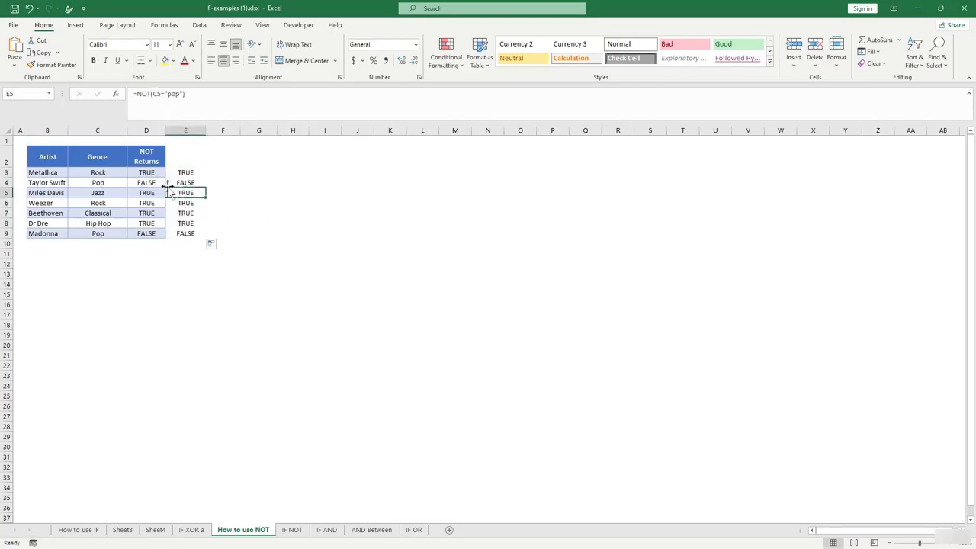
{"action": "left_click", "coordinate": [109, 184]}
{"action": "left_click", "coordinate": [178, 184]}
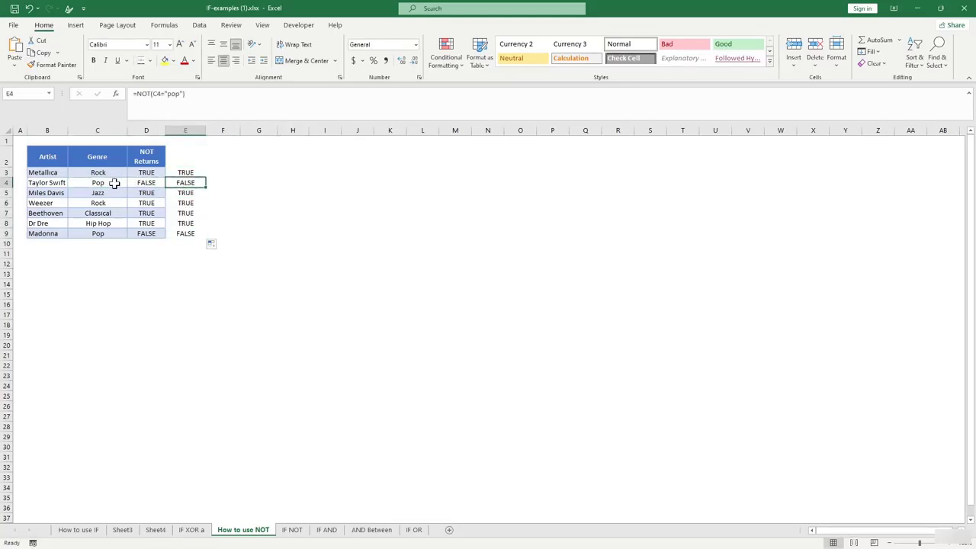
{"action": "left_click", "coordinate": [113, 184]}
{"action": "left_click", "coordinate": [189, 184]}
{"action": "left_click_drag", "start_coordinate": [186, 221], "coordinate": [189, 173]}
{"action": "left_click", "coordinate": [185, 214]}
{"action": "left_click", "coordinate": [185, 267]}
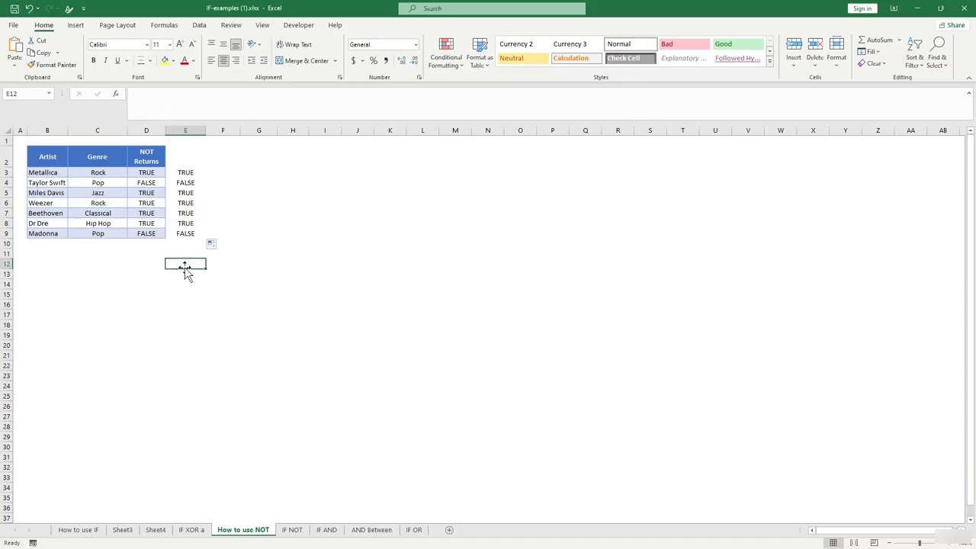
On the IF NOT sheet, examine E3's IF(AND(NOT)) Watch/Don't Watch formula part by part.
{"action": "left_click", "coordinate": [294, 529]}
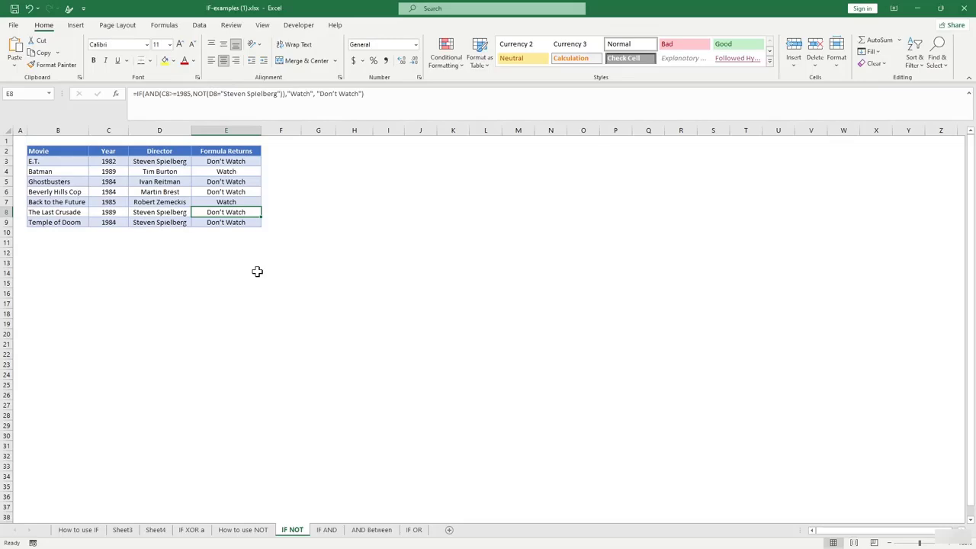
{"action": "left_click", "coordinate": [230, 164]}
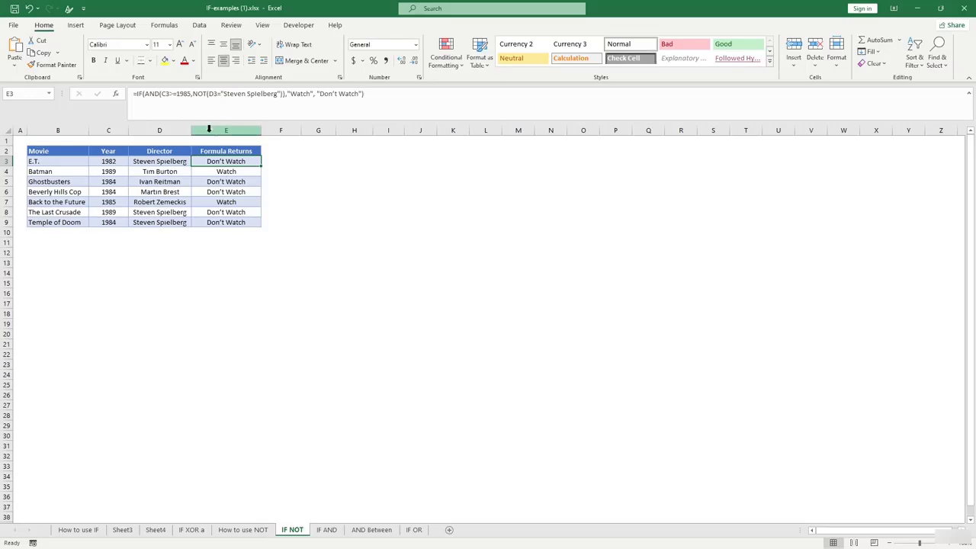
{"action": "left_click", "coordinate": [141, 95]}
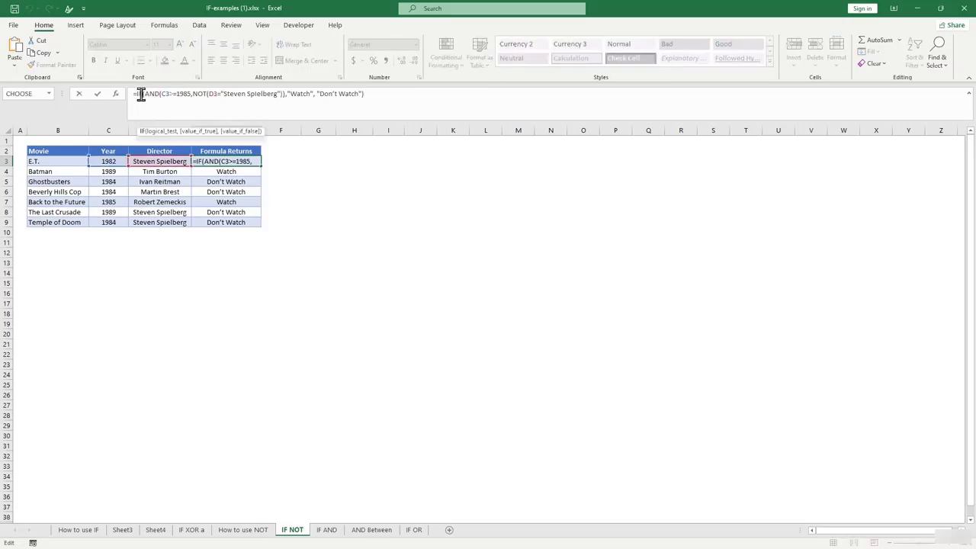
{"action": "left_click", "coordinate": [155, 93]}
{"action": "left_click", "coordinate": [169, 93]}
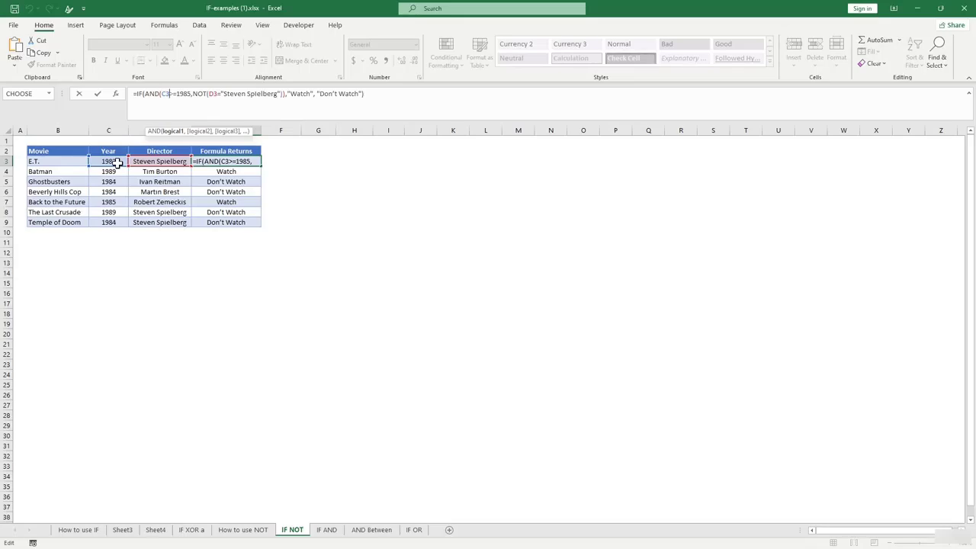
{"action": "left_click", "coordinate": [199, 93]}
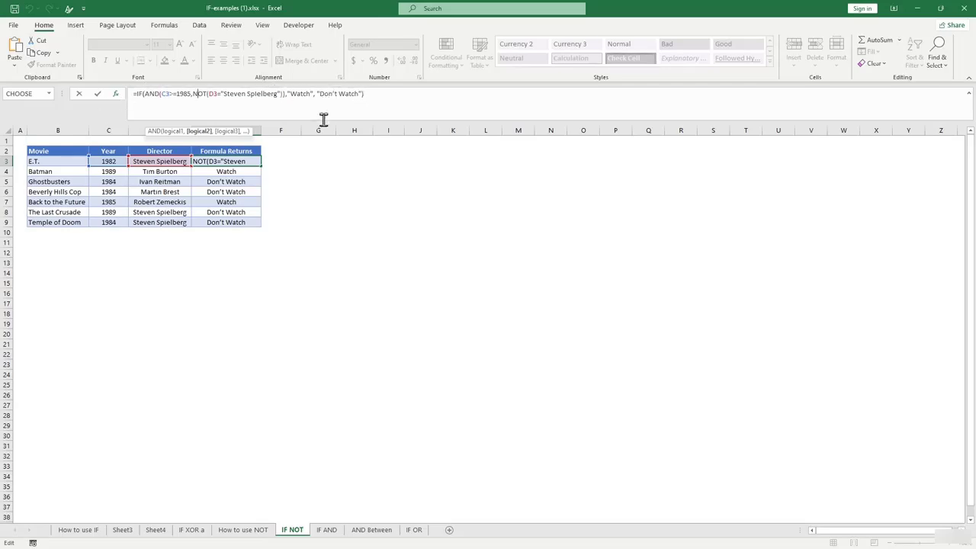
Leave E3 unchanged and go to G4 in the IF AND sheet's Interest column.
{"action": "key", "text": "Return"}
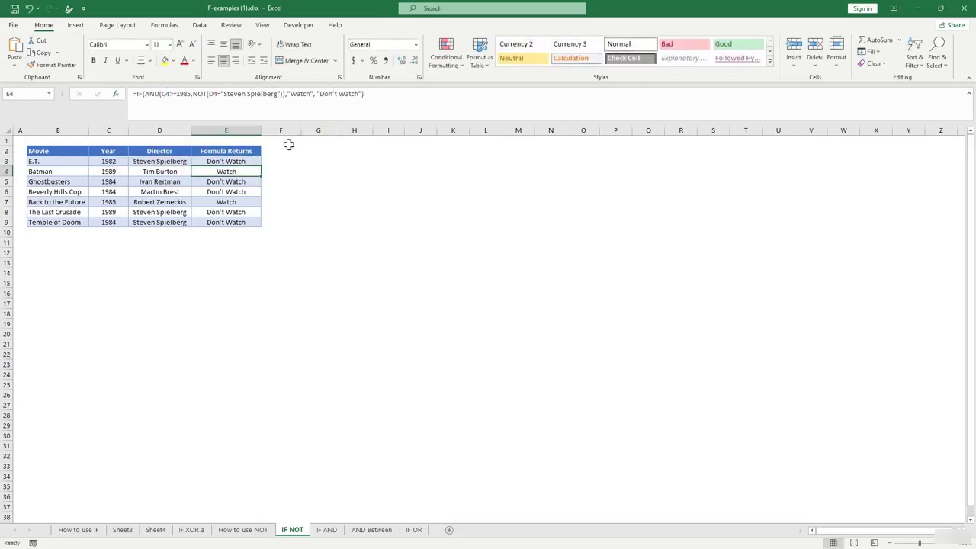
{"action": "left_click", "coordinate": [229, 162]}
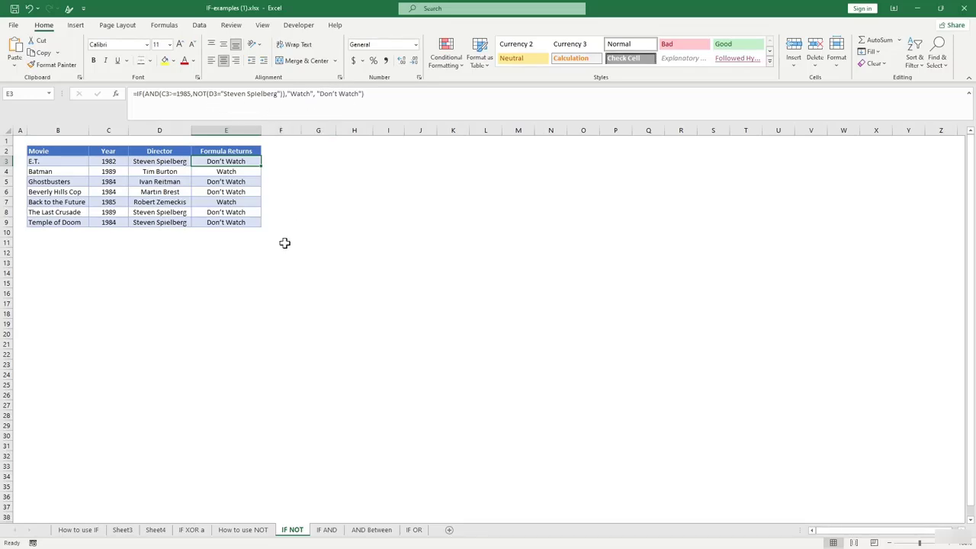
{"action": "left_click", "coordinate": [326, 529]}
{"action": "left_click", "coordinate": [217, 182]}
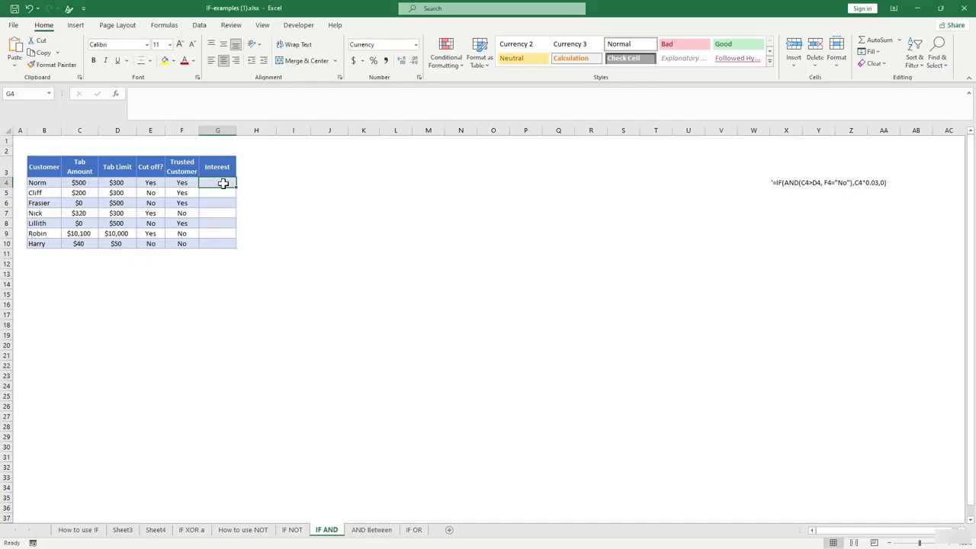
Enter =IF(AND(C4>D4,F4="no"),C4*0.03,0) in G4 as the first customer's interest.
{"action": "type", "text": "="}
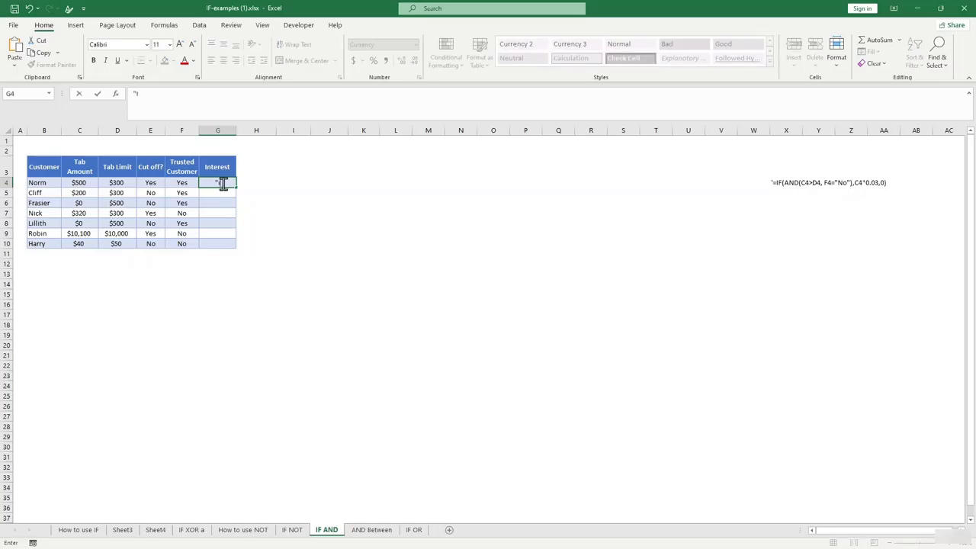
{"action": "type", "text": "=if"}
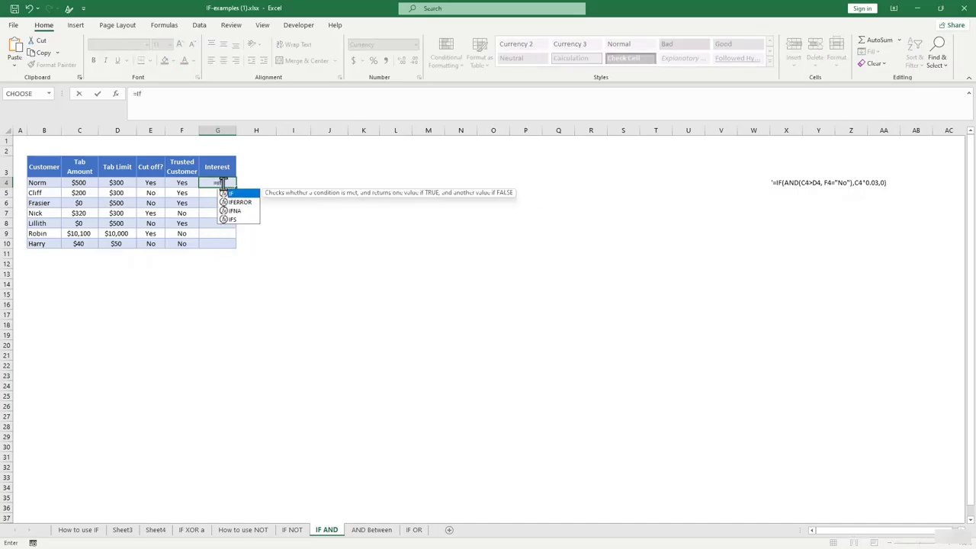
{"action": "type", "text": "(and"}
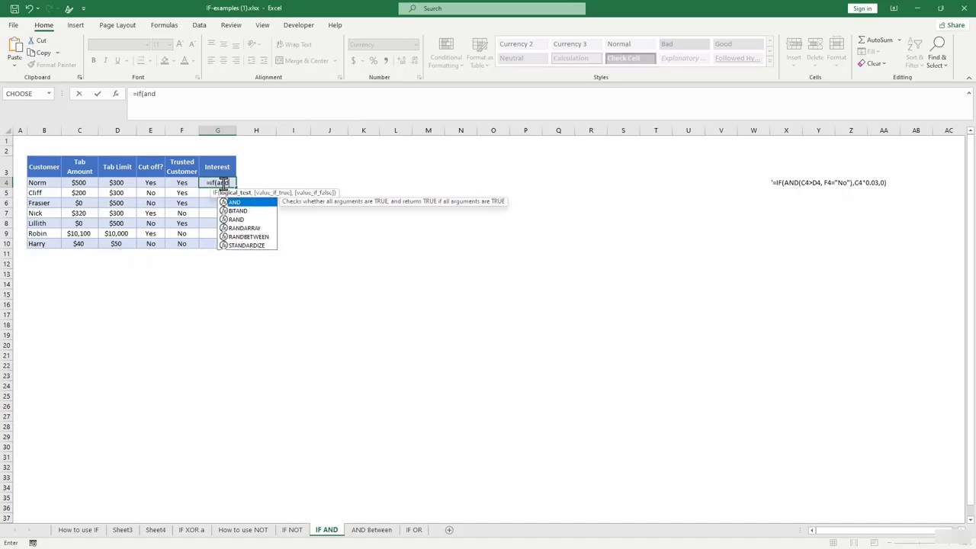
{"action": "type", "text": "("}
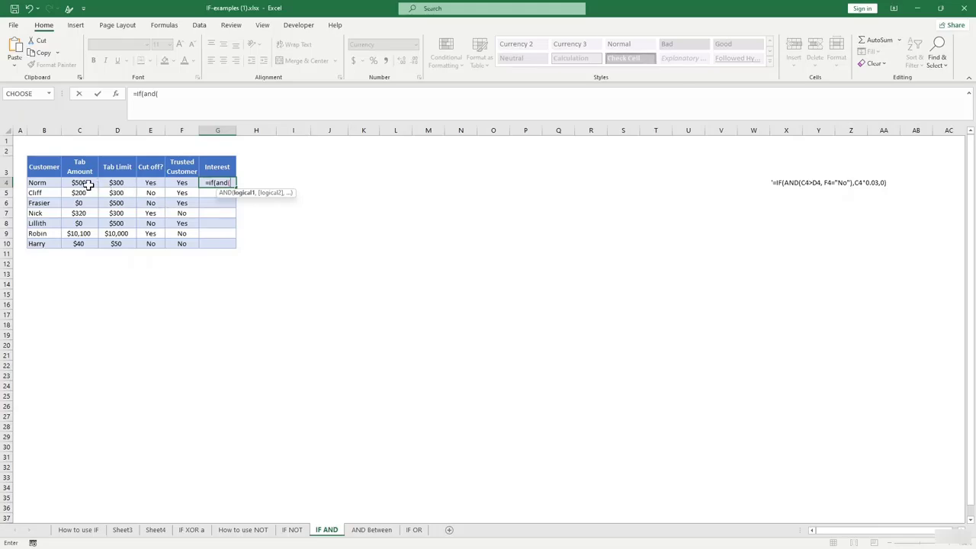
{"action": "left_click", "coordinate": [89, 185]}
{"action": "type", "text": ","}
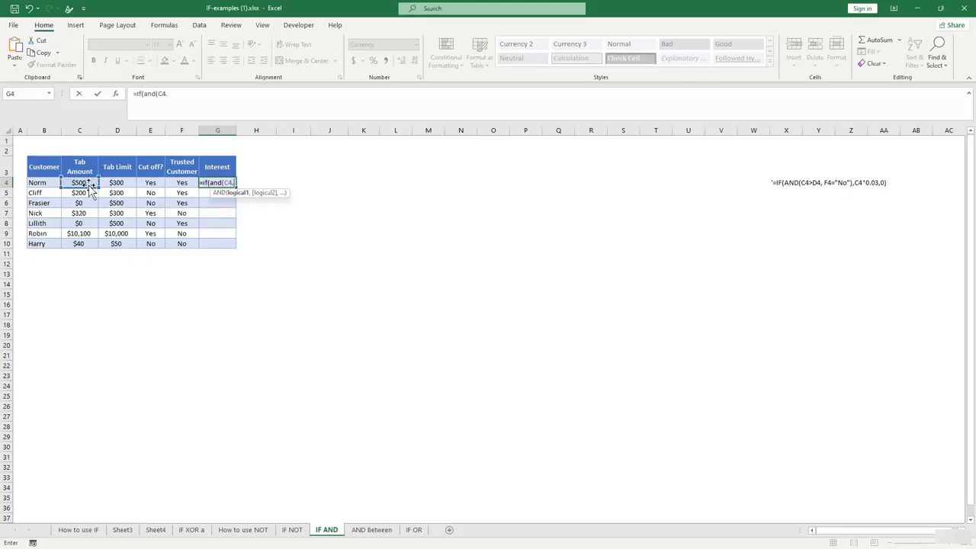
{"action": "key", "text": "BackSpace"}
{"action": "type", "text": ">"}
{"action": "left_click", "coordinate": [122, 182]}
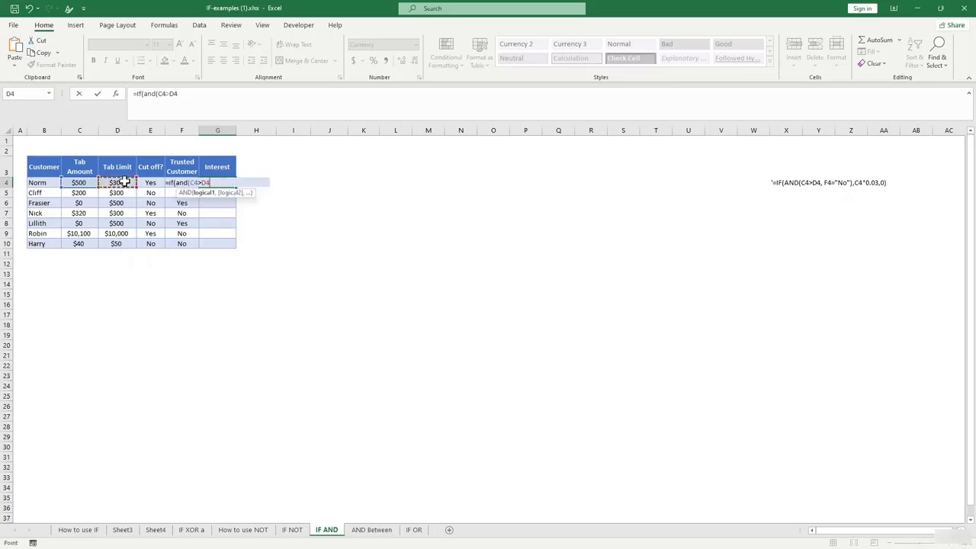
{"action": "type", "text": ","}
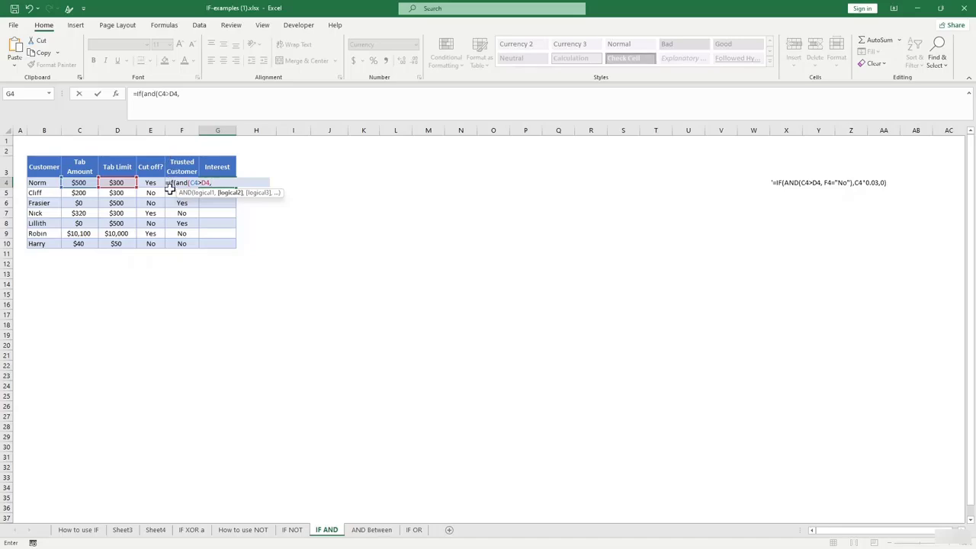
{"action": "type", "text": "f"}
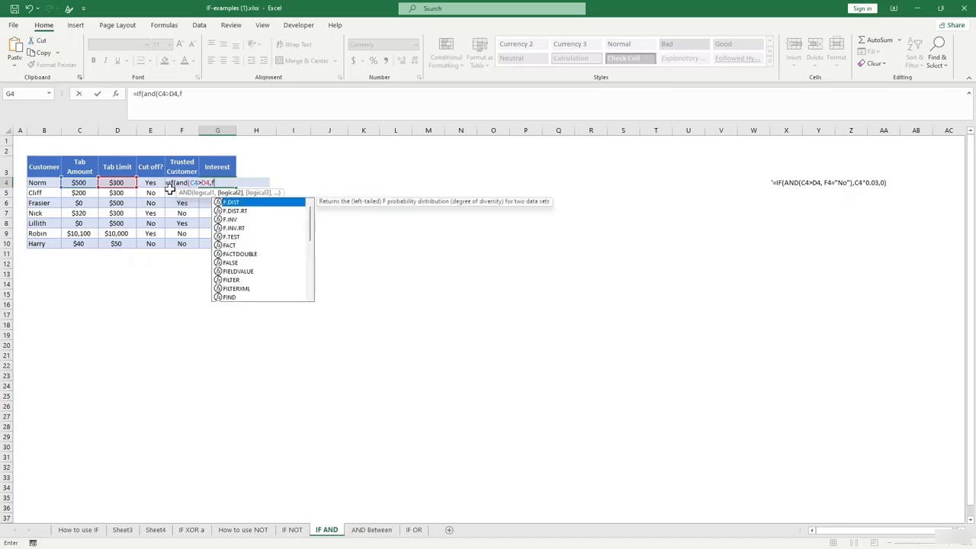
{"action": "type", "text": "4=\""}
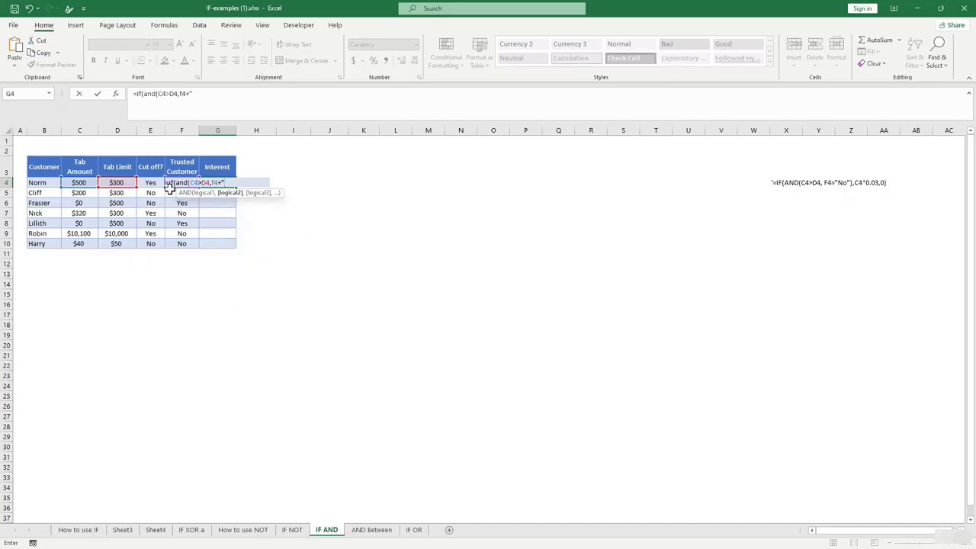
{"action": "key", "text": "BackSpace"}
{"action": "key", "text": "BackSpace"}
{"action": "type", "text": ","}
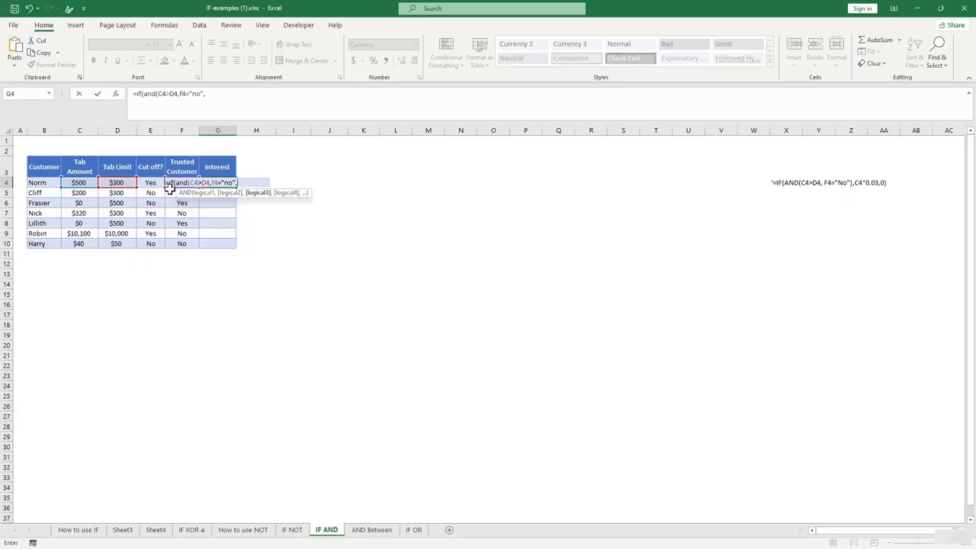
{"action": "left_click", "coordinate": [81, 184]}
{"action": "type", "text": "*"}
{"action": "type", "text": ",0)"}
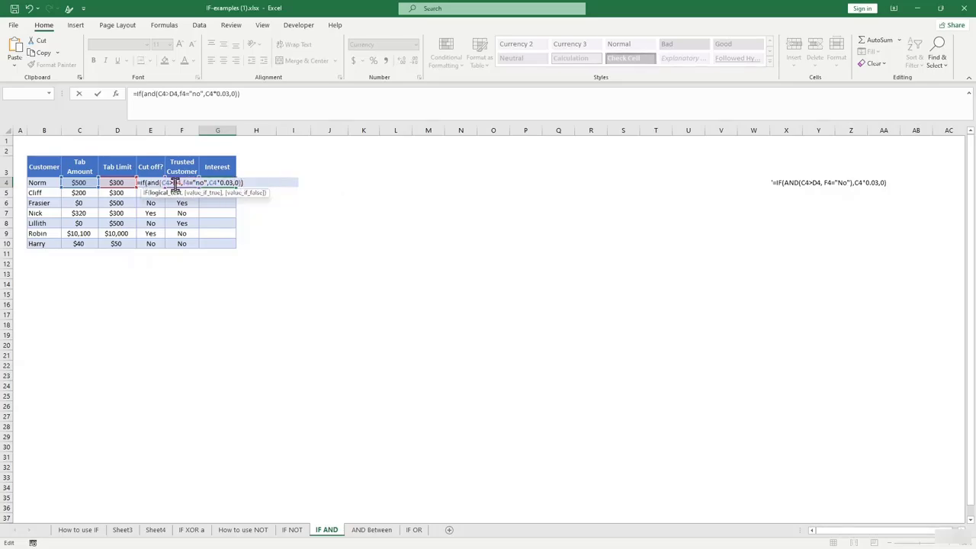
{"action": "key", "text": "Return"}
Copy the G4 interest formula down through G10.
{"action": "left_click", "coordinate": [219, 182]}
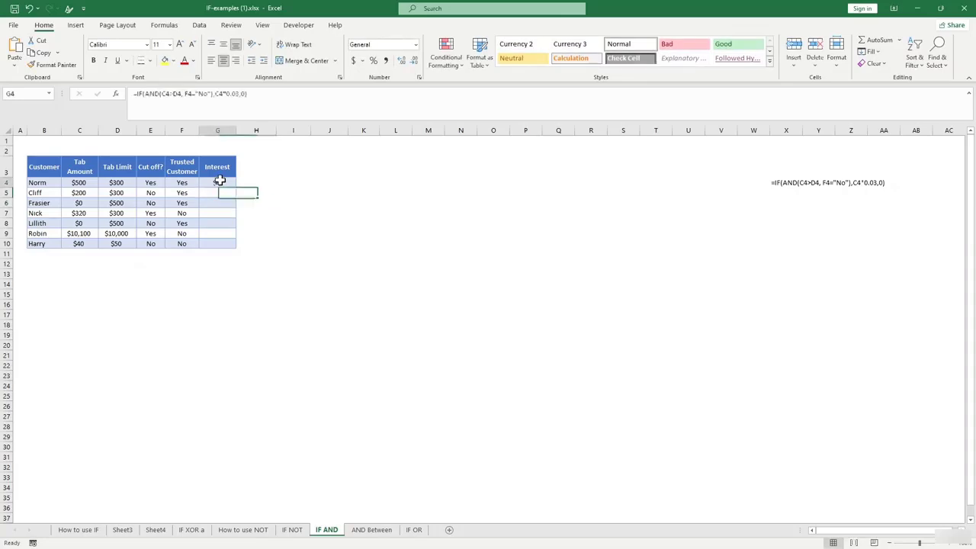
{"action": "left_click_drag", "start_coordinate": [238, 191], "coordinate": [227, 251]}
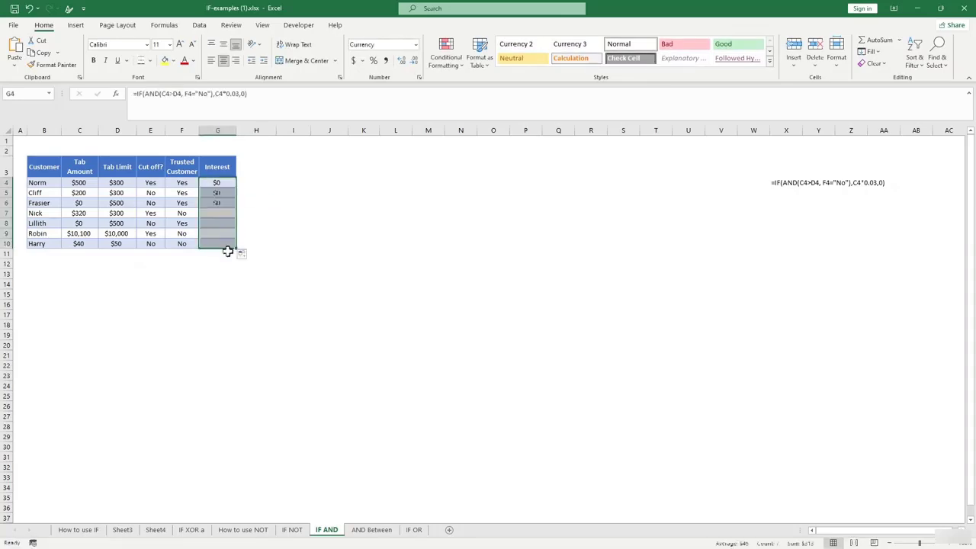
{"action": "left_click", "coordinate": [374, 290]}
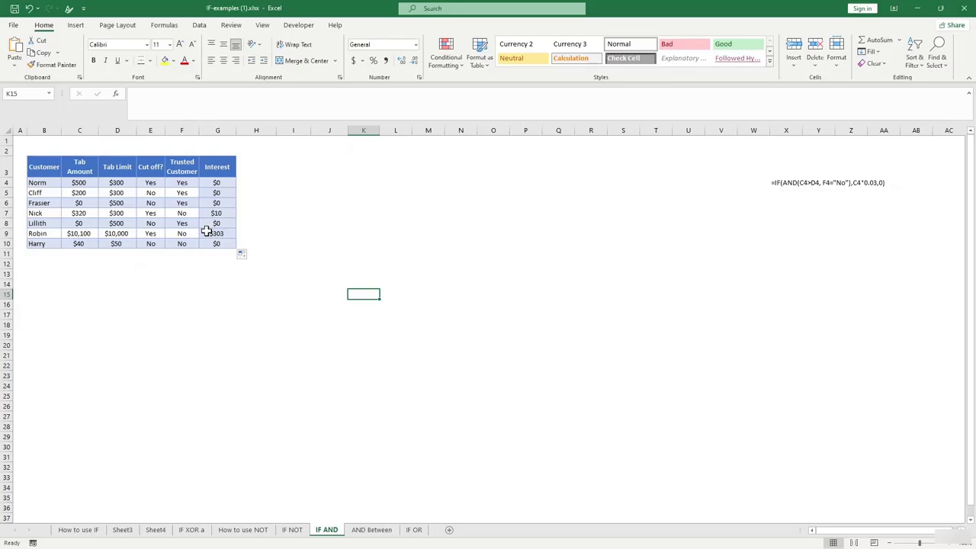
Inspect the =OR(D3>=300,D3<=600) formulas in column I next to the Or function label.
{"action": "left_click", "coordinate": [371, 529]}
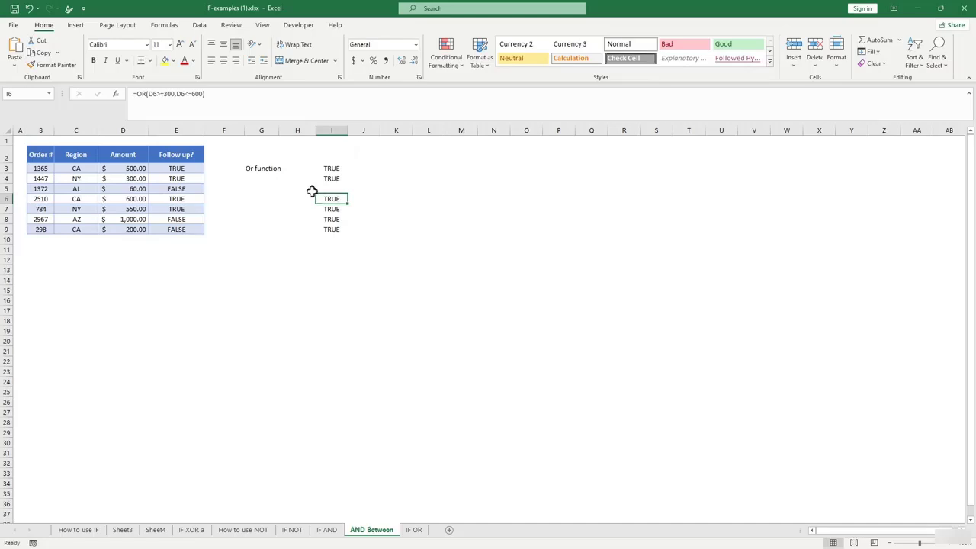
{"action": "left_click", "coordinate": [255, 171]}
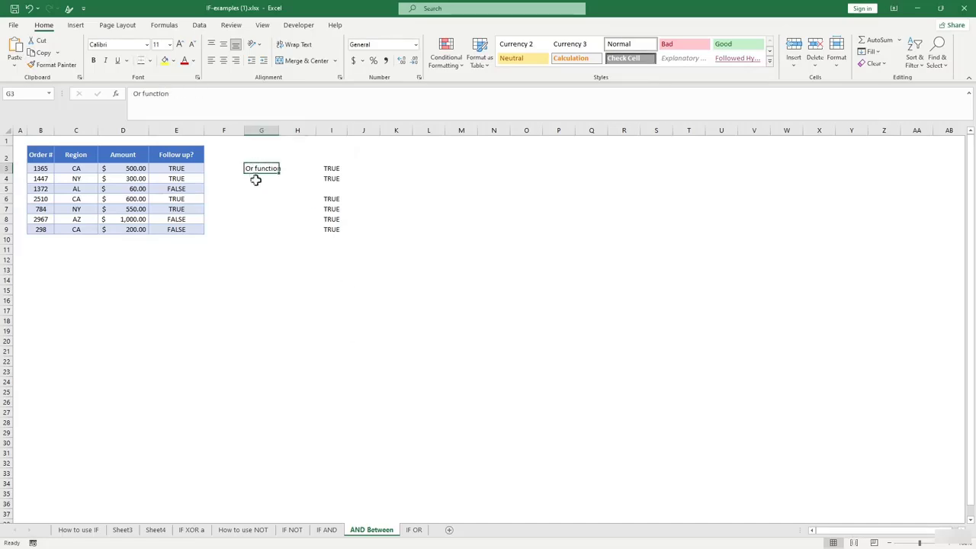
{"action": "left_click", "coordinate": [324, 168]}
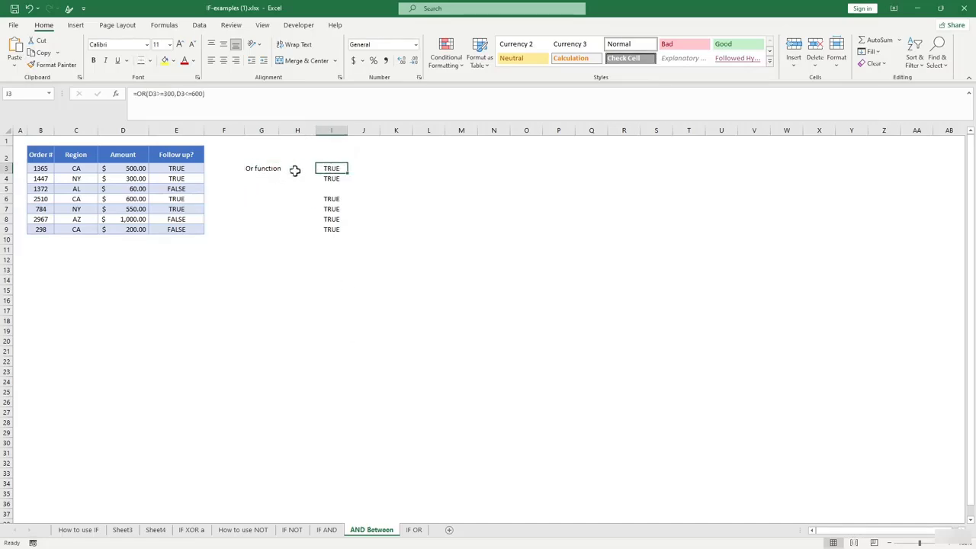
{"action": "left_click_drag", "start_coordinate": [334, 168], "coordinate": [340, 244]}
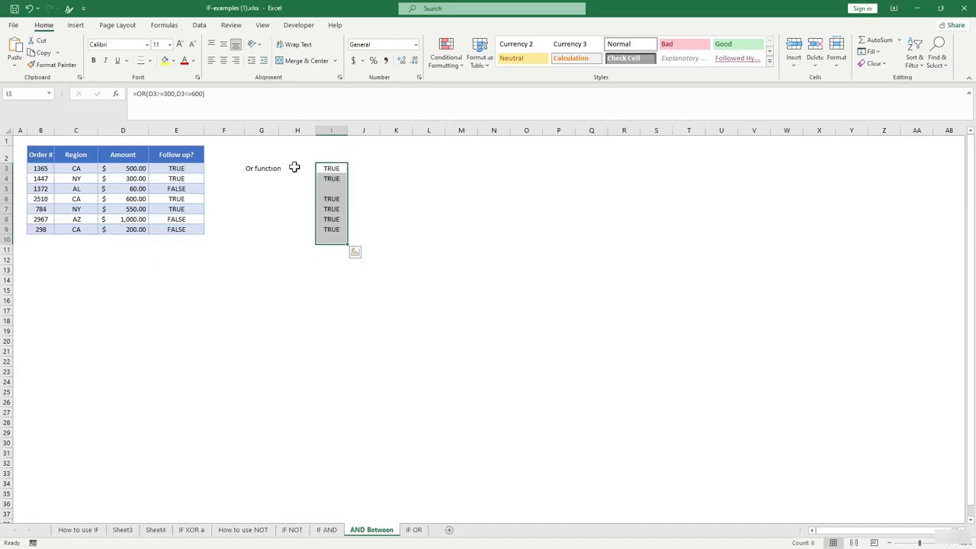
{"action": "left_click", "coordinate": [295, 168]}
{"action": "left_click", "coordinate": [326, 168]}
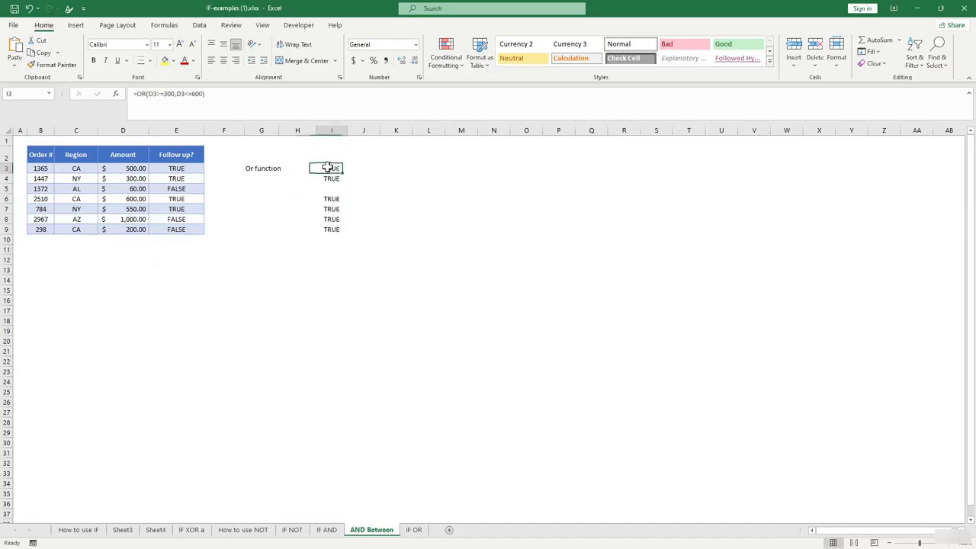
{"action": "left_click", "coordinate": [148, 93]}
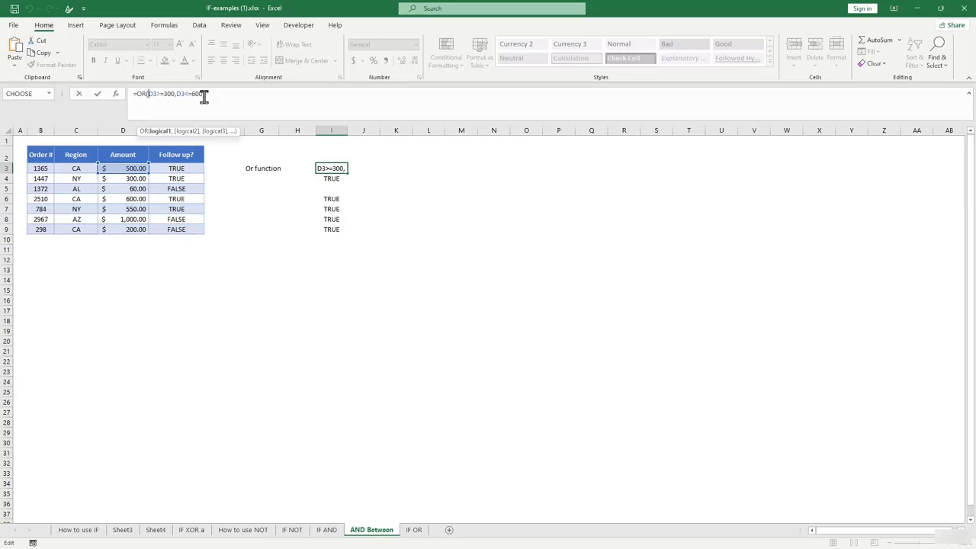
{"action": "key", "text": "Return"}
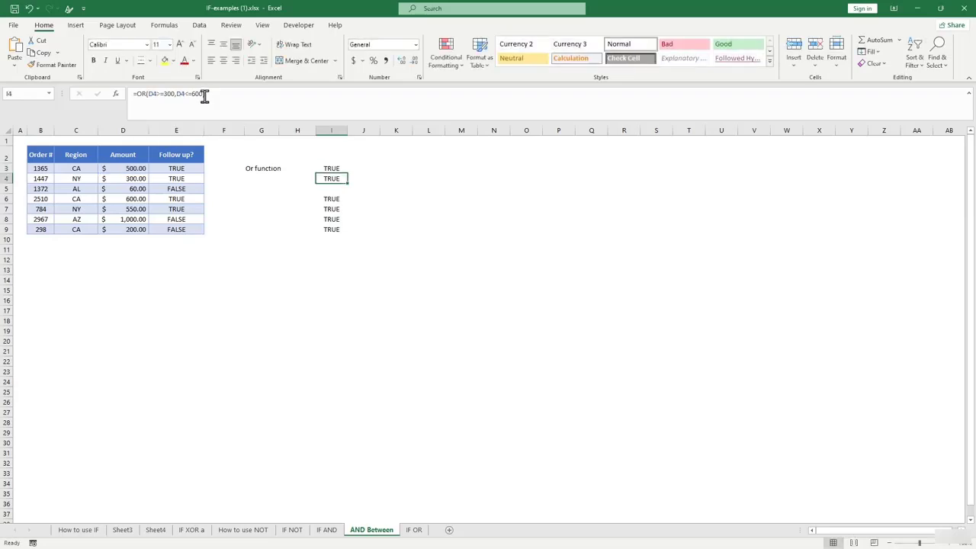
{"action": "left_click", "coordinate": [247, 169]}
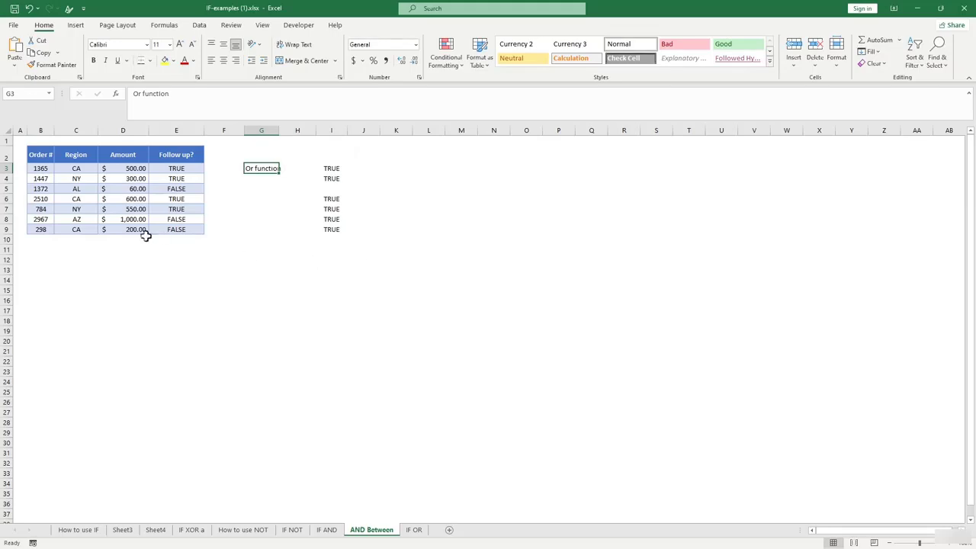
{"action": "left_click", "coordinate": [247, 284]}
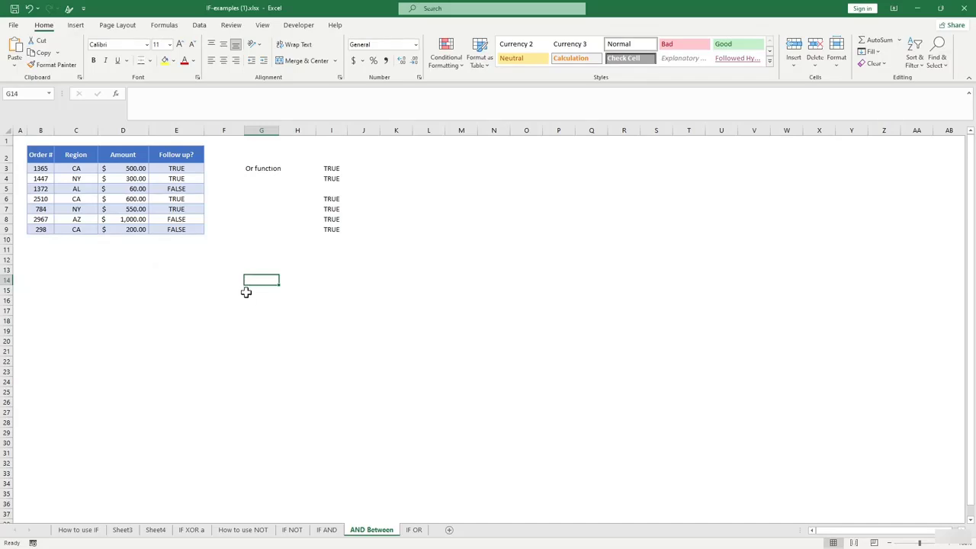
Enter the test values 8 in E15 and 3 in F15.
{"action": "left_click", "coordinate": [199, 292]}
{"action": "type", "text": "3"}
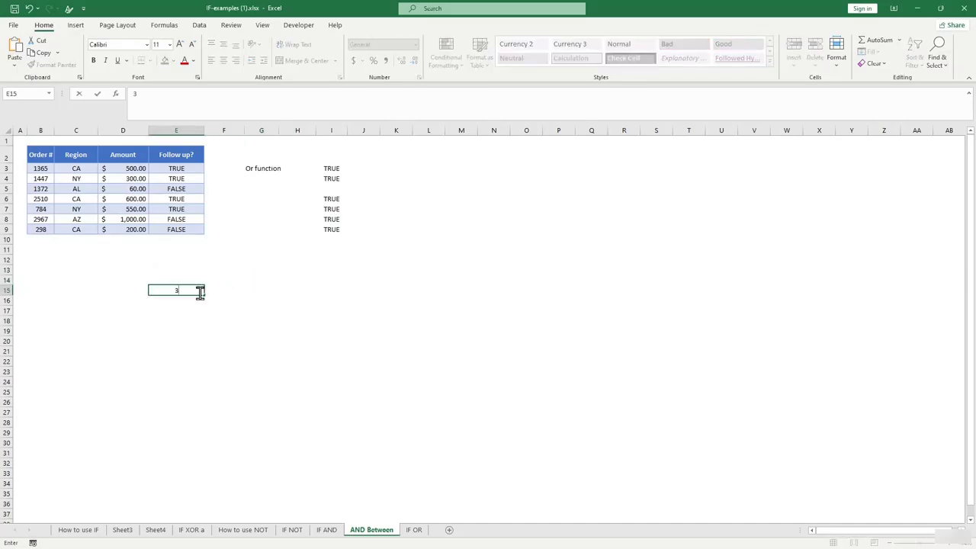
{"action": "key", "text": "BackSpace"}
{"action": "type", "text": "8"}
{"action": "left_click", "coordinate": [237, 289]}
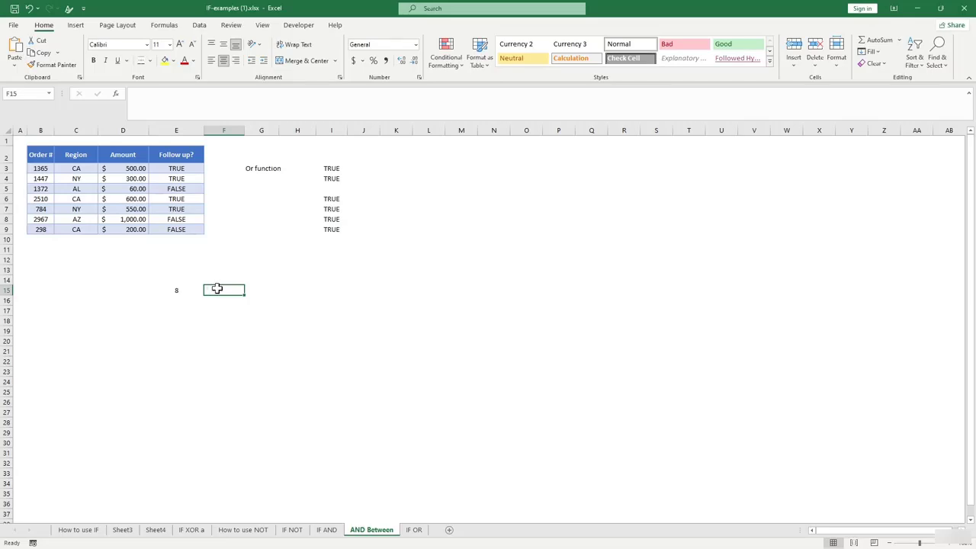
{"action": "type", "text": "8"}
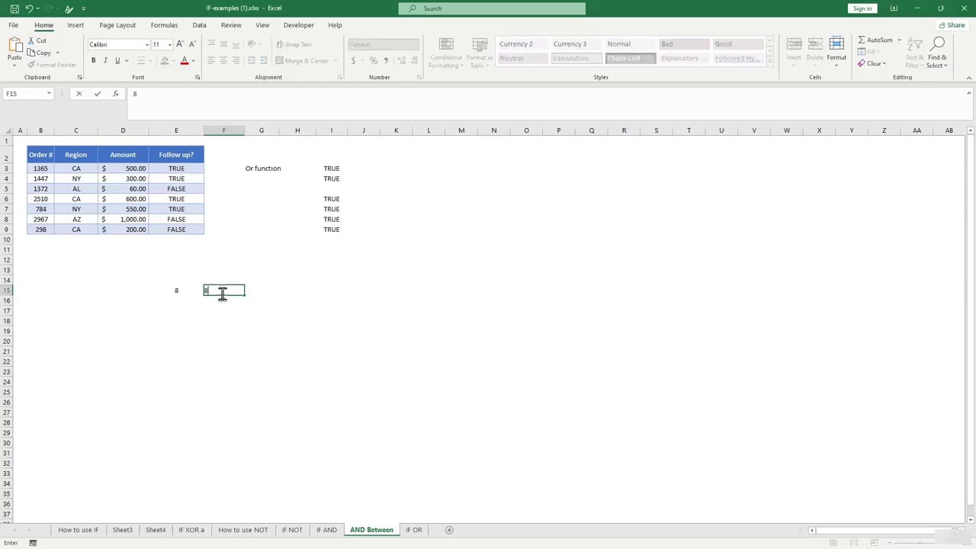
{"action": "left_click", "coordinate": [255, 337]}
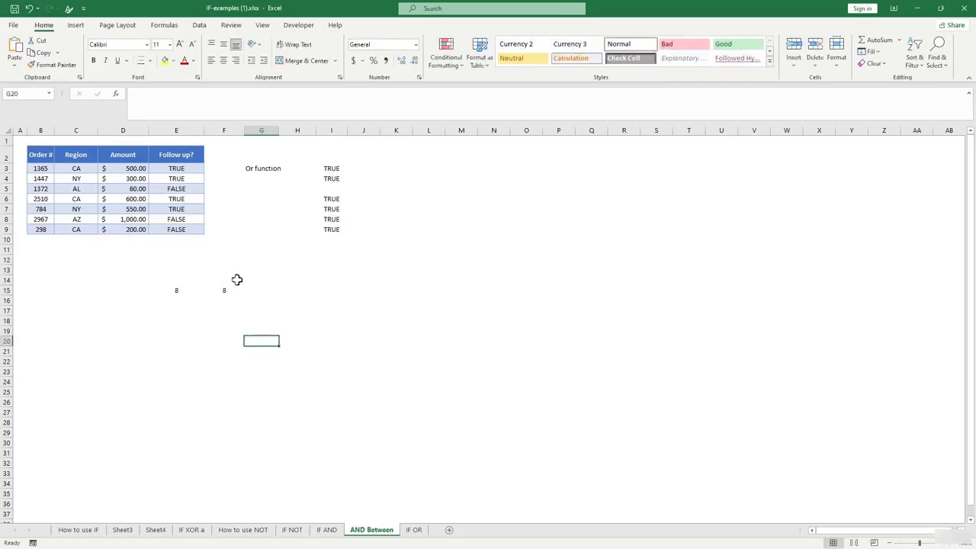
{"action": "left_click", "coordinate": [228, 289]}
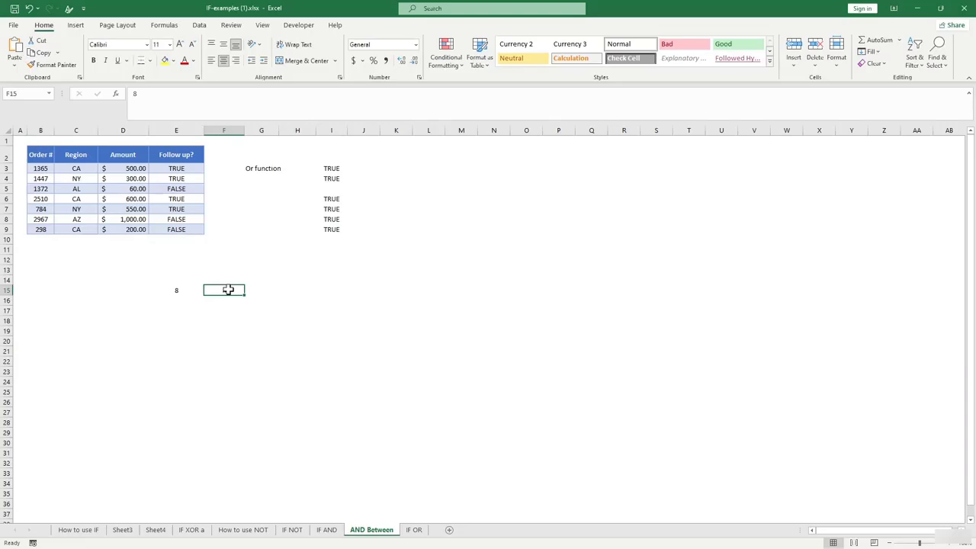
{"action": "type", "text": "3"}
{"action": "left_click", "coordinate": [277, 292]}
Enter =OR(E15>10,F15>10) in G15, which returns FALSE.
{"action": "type", "text": "or"}
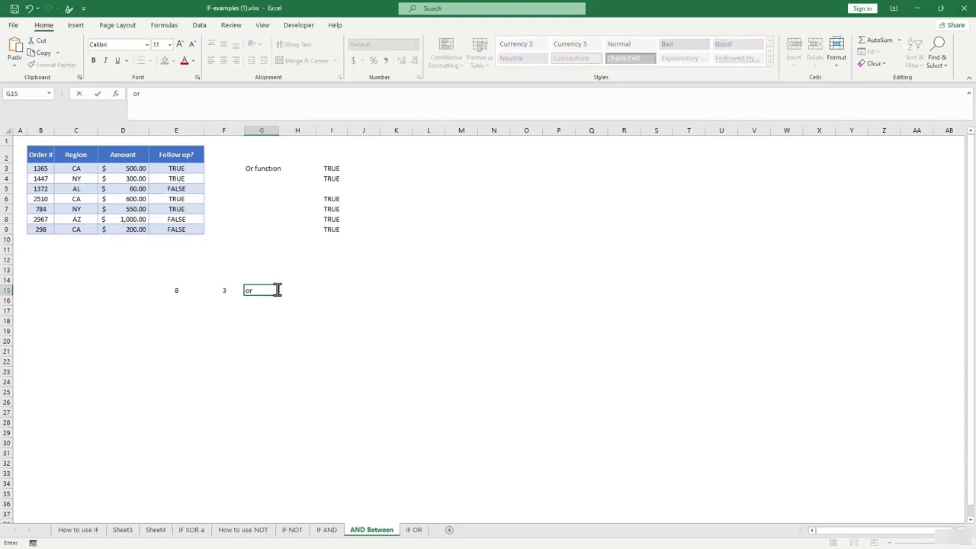
{"action": "key", "text": "BackSpace"}
{"action": "key", "text": "BackSpace"}
{"action": "type", "text": "=or"}
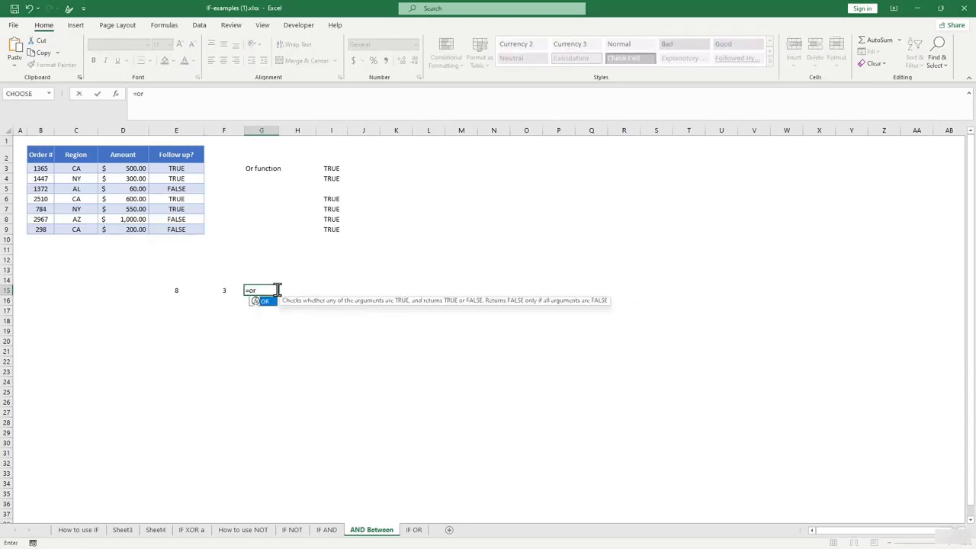
{"action": "type", "text": "("}
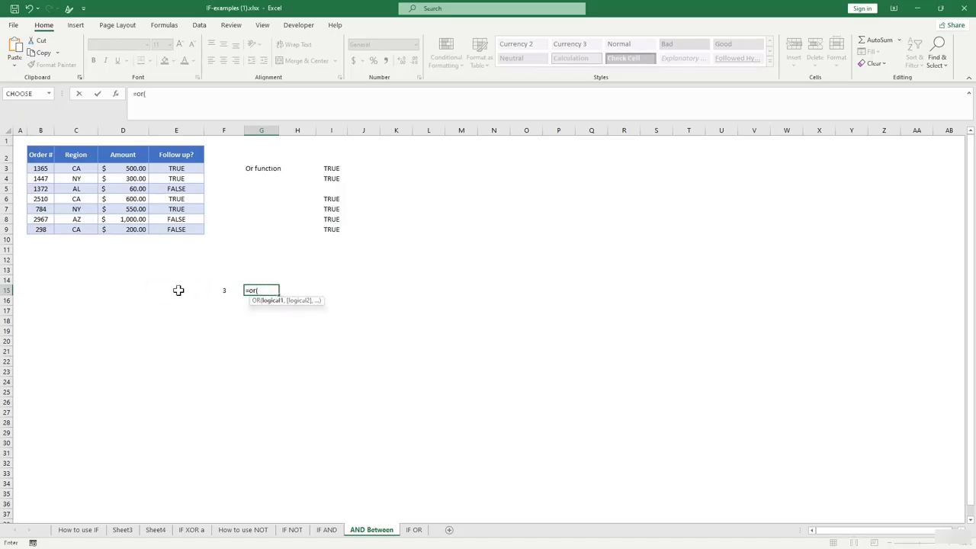
{"action": "left_click", "coordinate": [177, 290]}
{"action": "type", "text": ","}
{"action": "key", "text": "BackSpace"}
{"action": "key", "text": "BackSpace"}
{"action": "type", "text": ","}
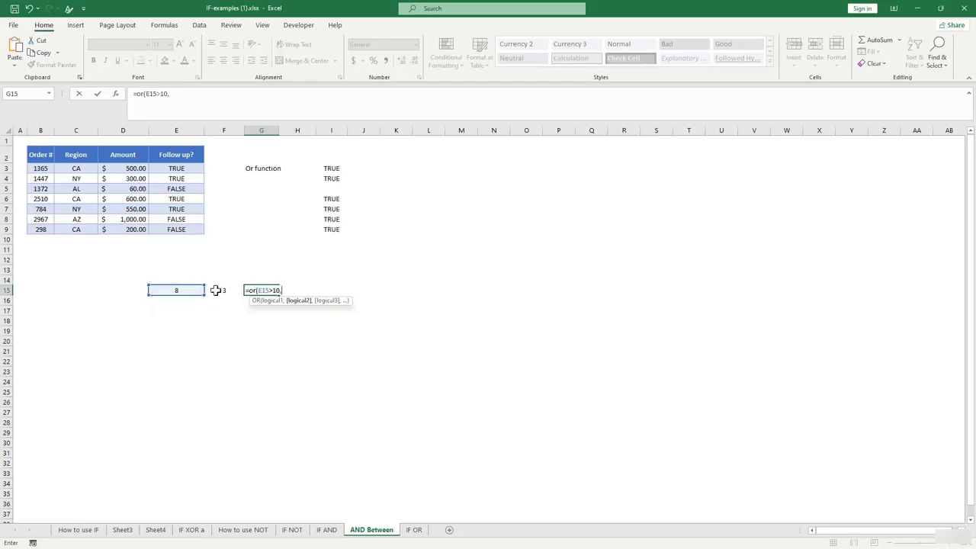
{"action": "left_click", "coordinate": [216, 290]}
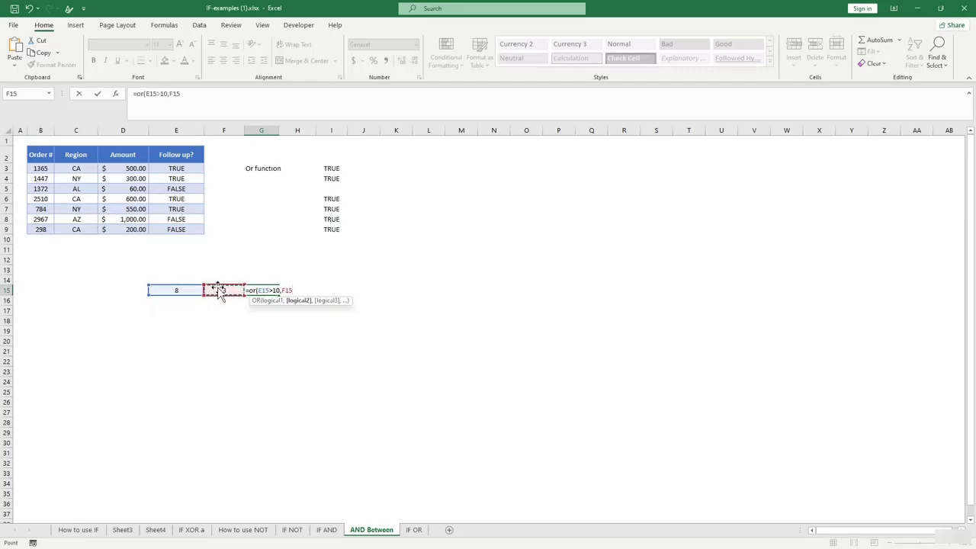
{"action": "type", "text": ">10)"}
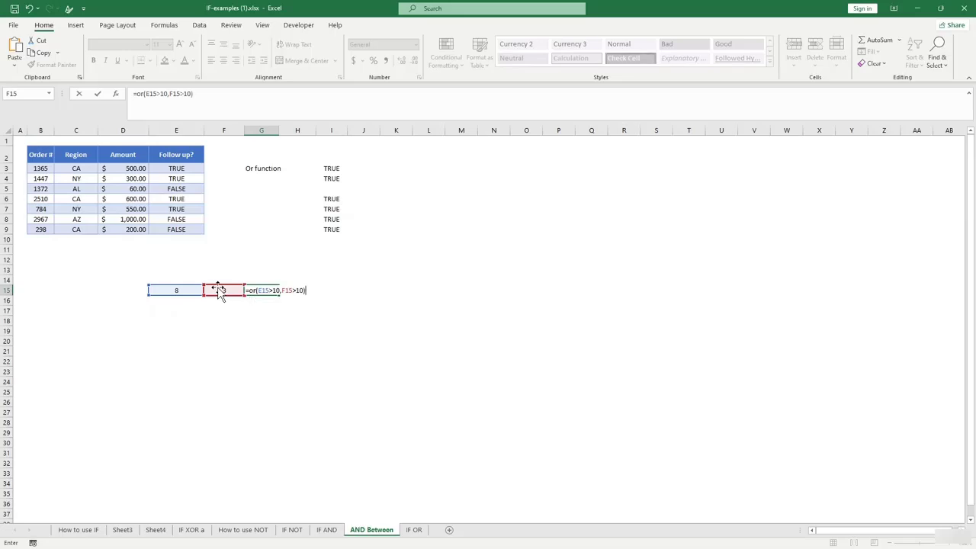
{"action": "key", "text": "Return"}
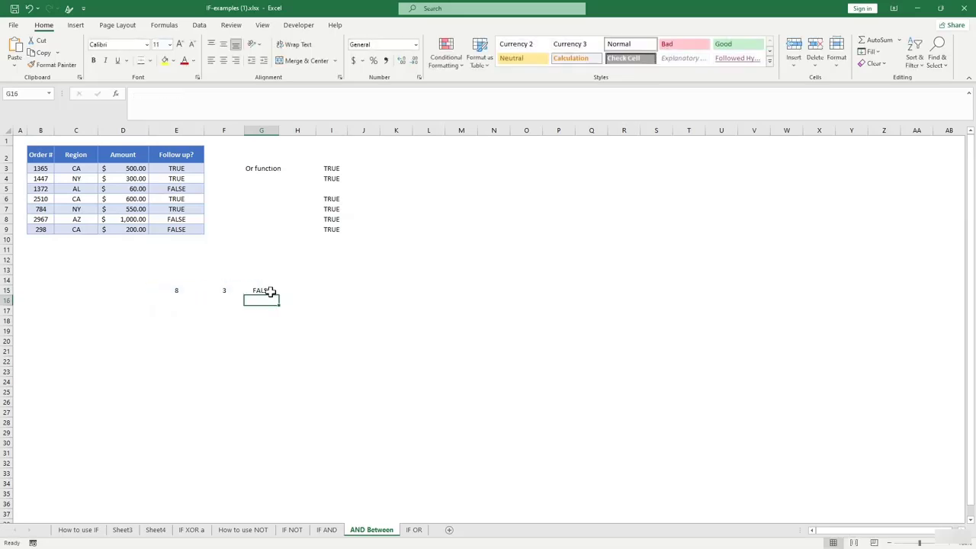
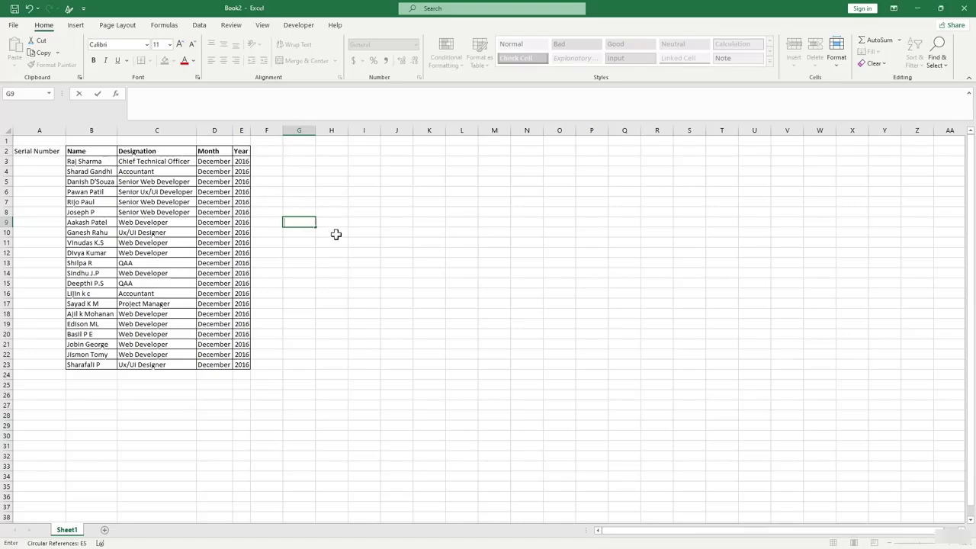
Enter serial numbers 1 and 2 in A3:A4 and drag them down the Serial Number column.
{"action": "left_click", "coordinate": [58, 162]}
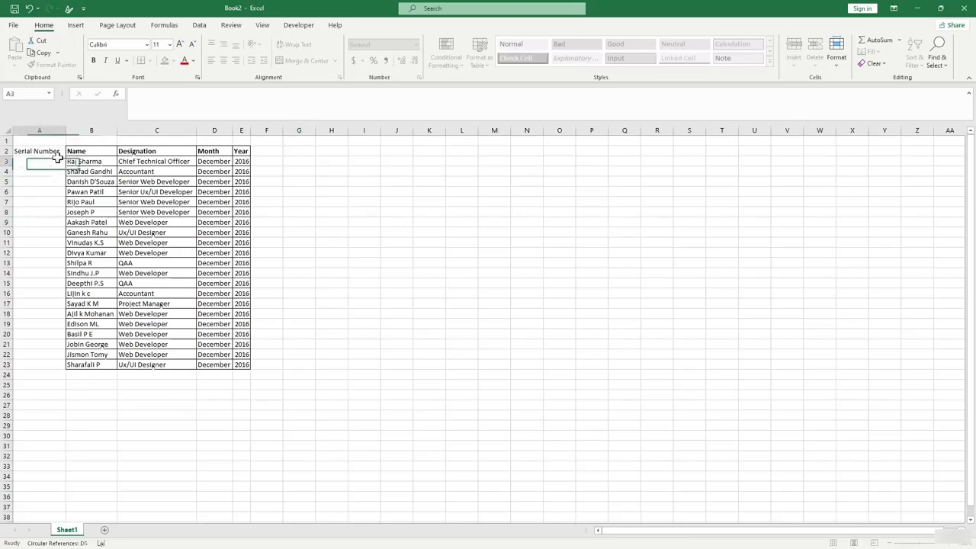
{"action": "left_click", "coordinate": [44, 172]}
{"action": "left_click", "coordinate": [47, 161]}
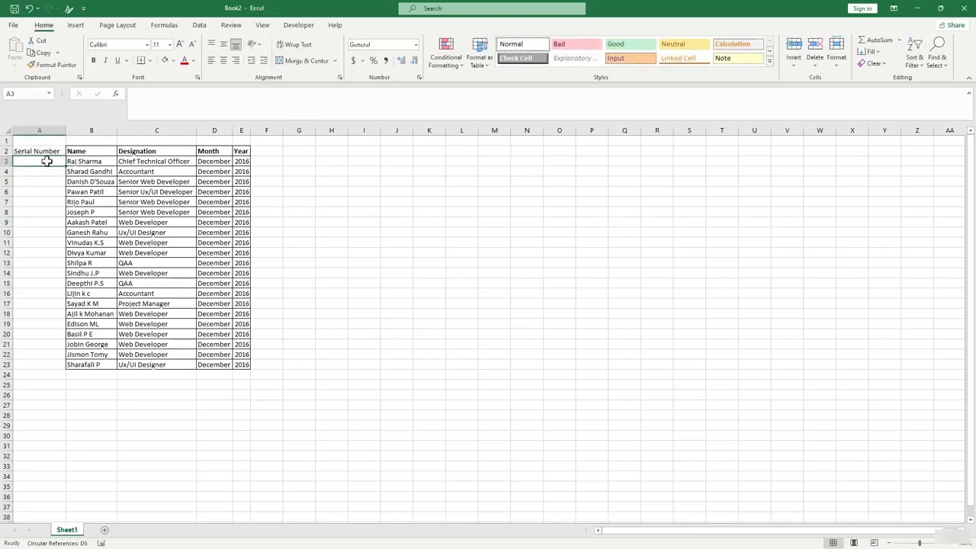
{"action": "type", "text": "1"}
{"action": "key", "text": "Return"}
{"action": "type", "text": "2"}
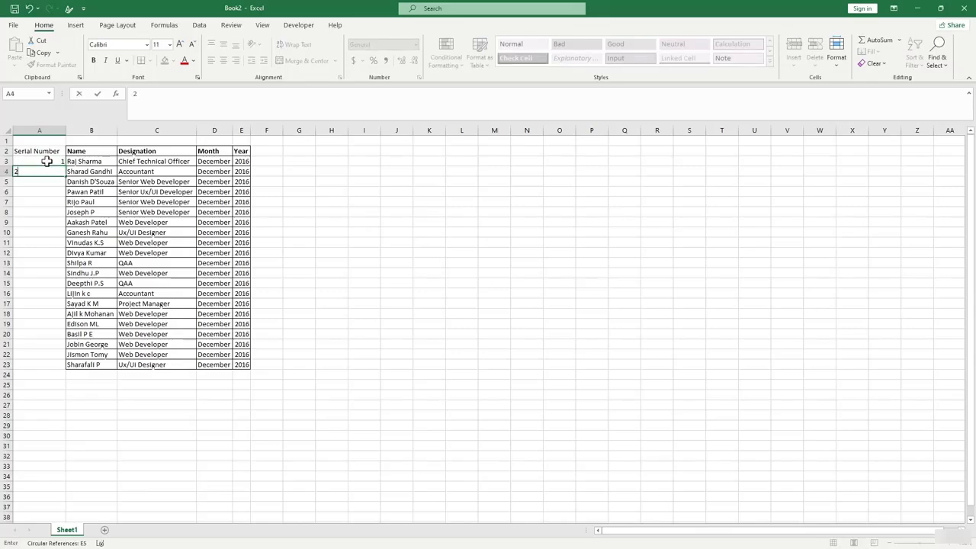
{"action": "key", "text": "Return"}
{"action": "left_click_drag", "start_coordinate": [54, 162], "coordinate": [52, 370]}
Add 'james' in B24, then undo the new name and the filled serial numbers.
{"action": "left_click", "coordinate": [91, 376]}
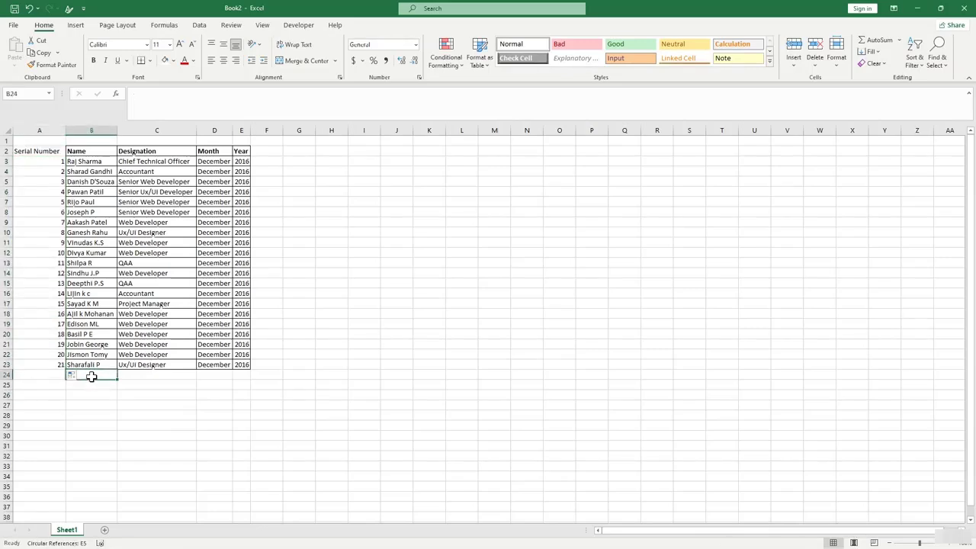
{"action": "type", "text": "jam"}
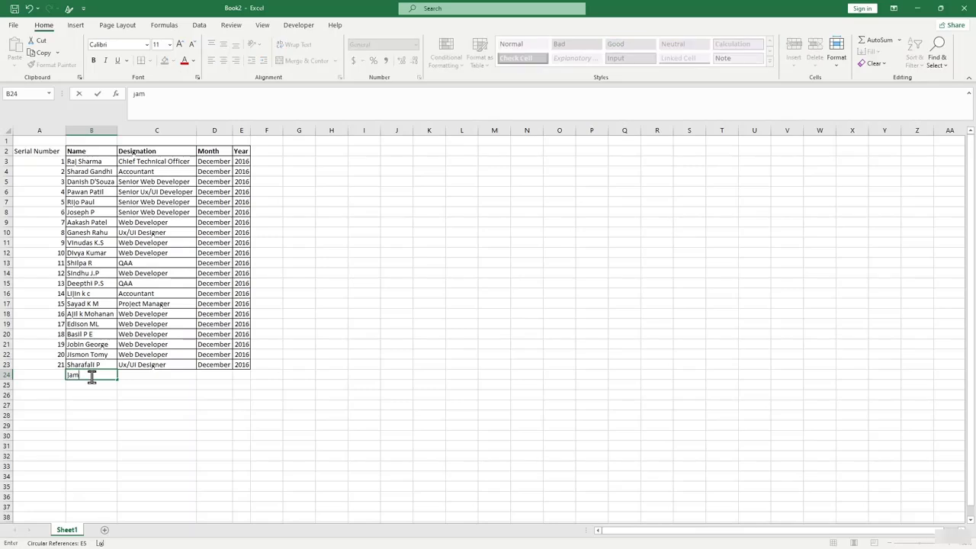
{"action": "type", "text": "es"}
{"action": "left_click", "coordinate": [91, 376]}
{"action": "left_click", "coordinate": [55, 374]}
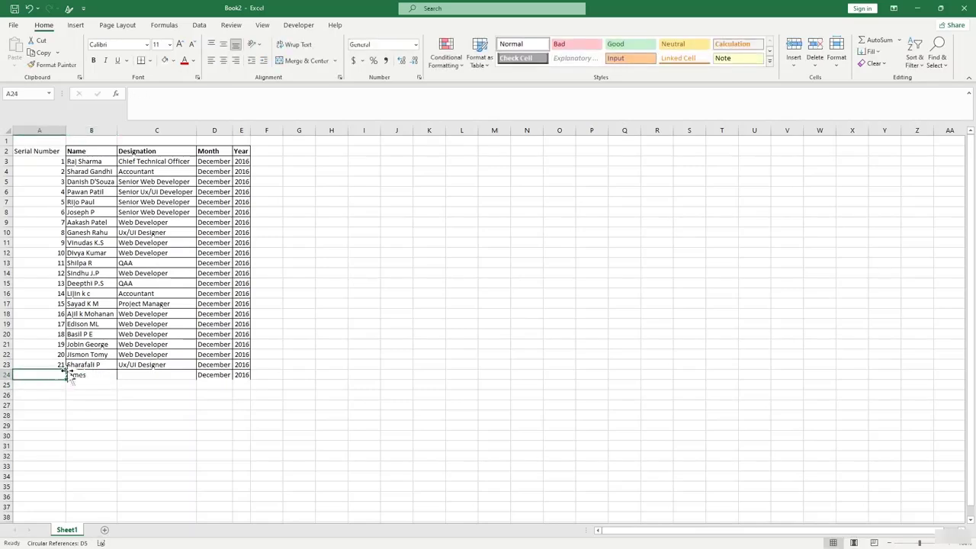
{"action": "left_click", "coordinate": [137, 397]}
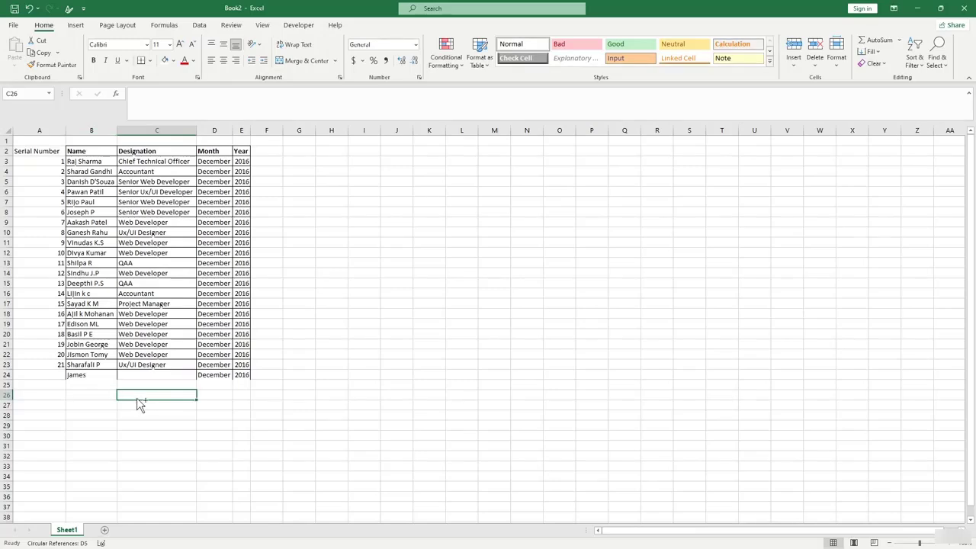
{"action": "key", "text": "ctrl+z"}
{"action": "key", "text": "ctrl+z"}
{"action": "key", "text": "ctrl+z"}
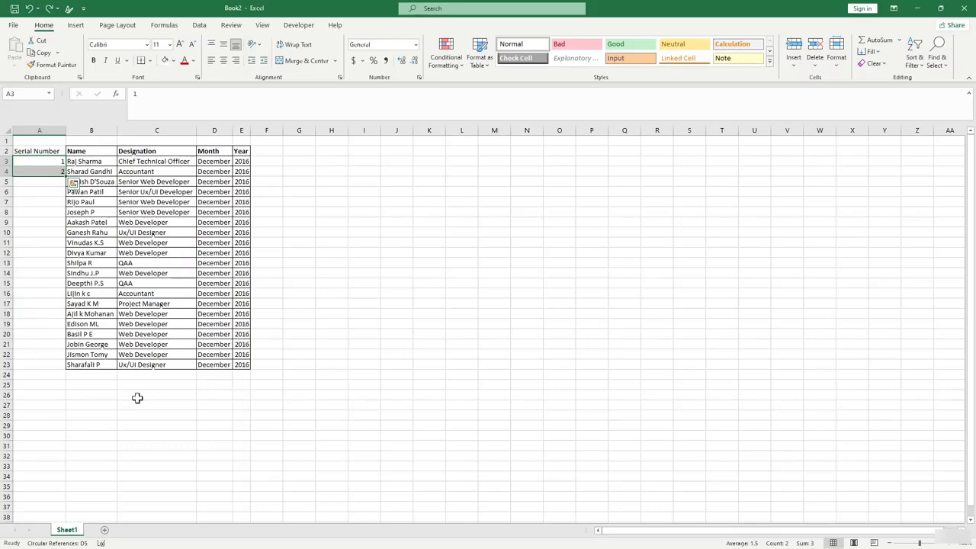
{"action": "key", "text": "ctrl+z"}
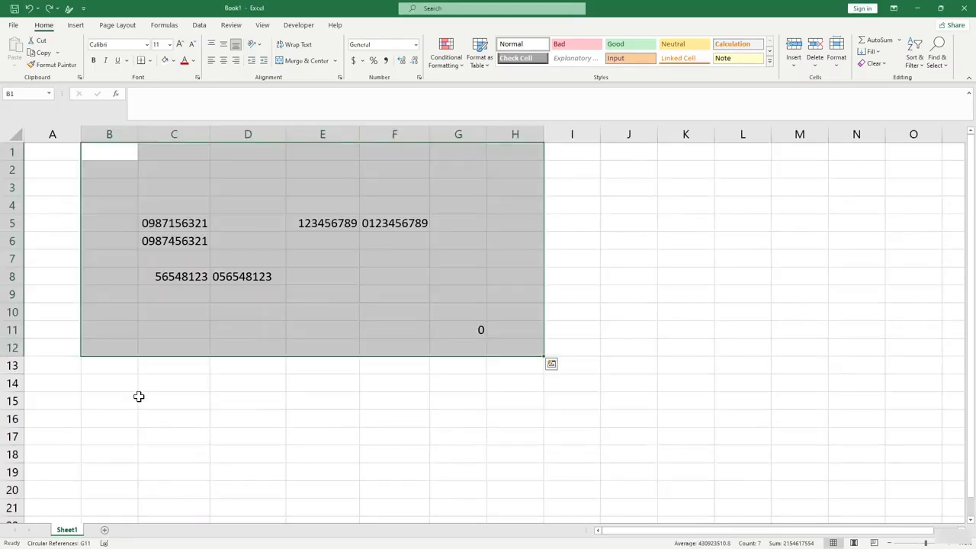
{"action": "key", "text": "ctrl+z"}
{"action": "key", "text": "ctrl+z"}
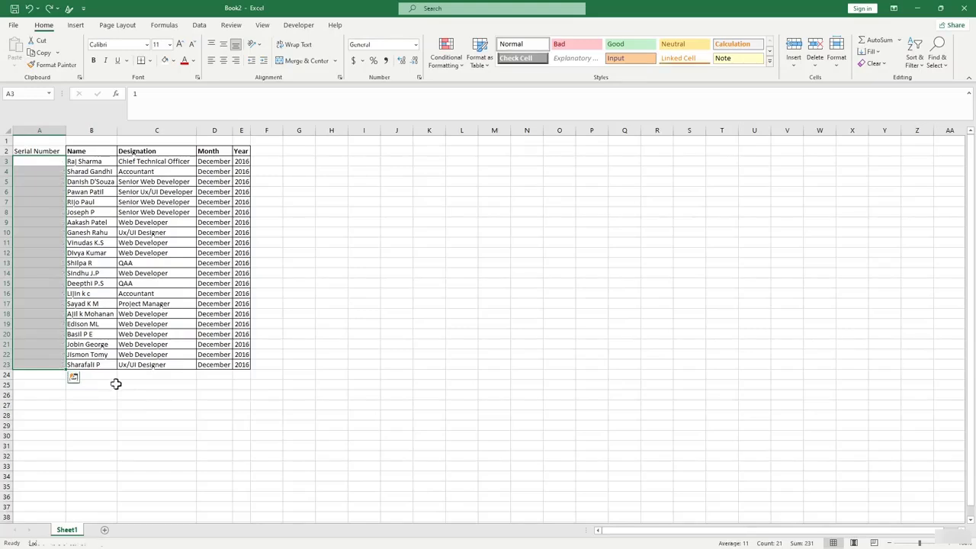
{"action": "key", "text": "ctrl+z"}
{"action": "left_click", "coordinate": [134, 413]}
Format A2:E23 as a table with a grey light style and headers.
{"action": "left_click", "coordinate": [43, 161]}
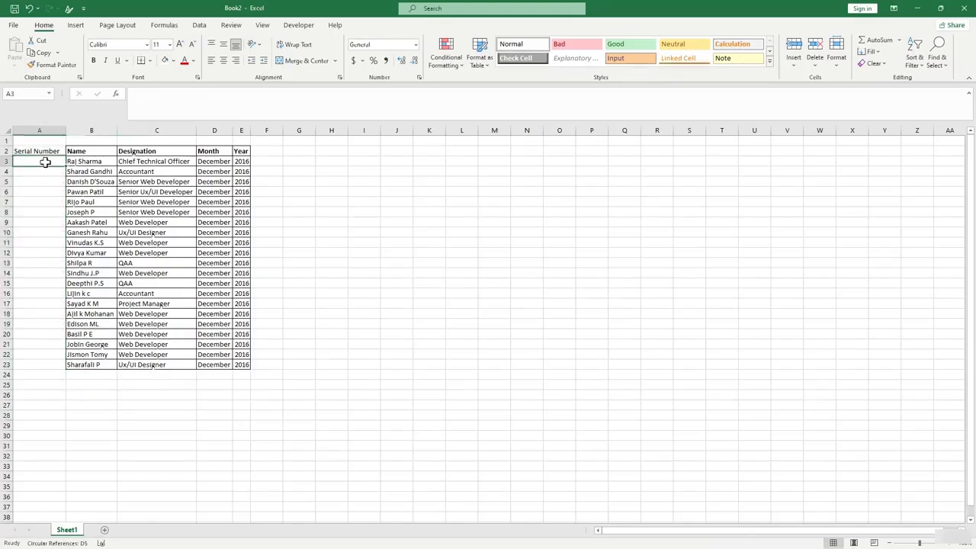
{"action": "left_click", "coordinate": [47, 193]}
{"action": "left_click", "coordinate": [297, 232]}
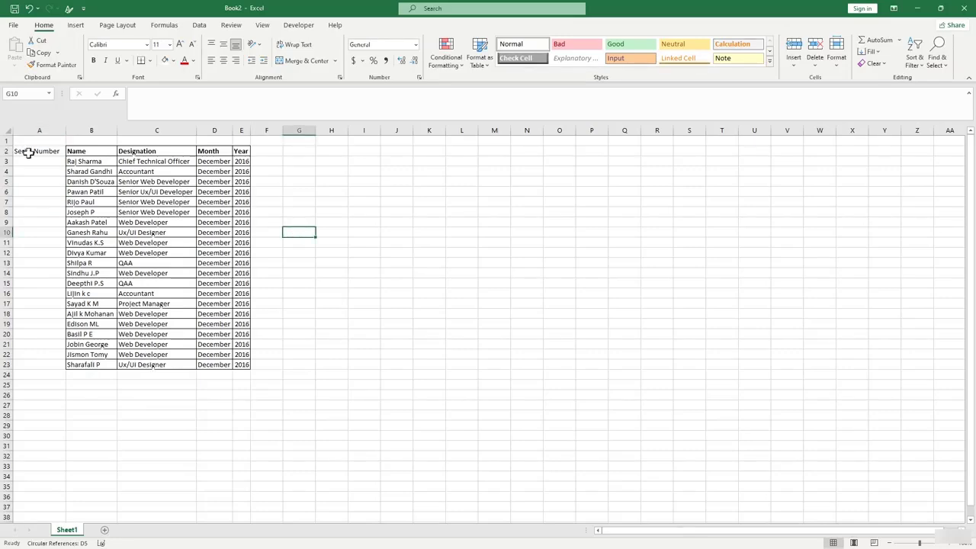
{"action": "left_click", "coordinate": [480, 61]}
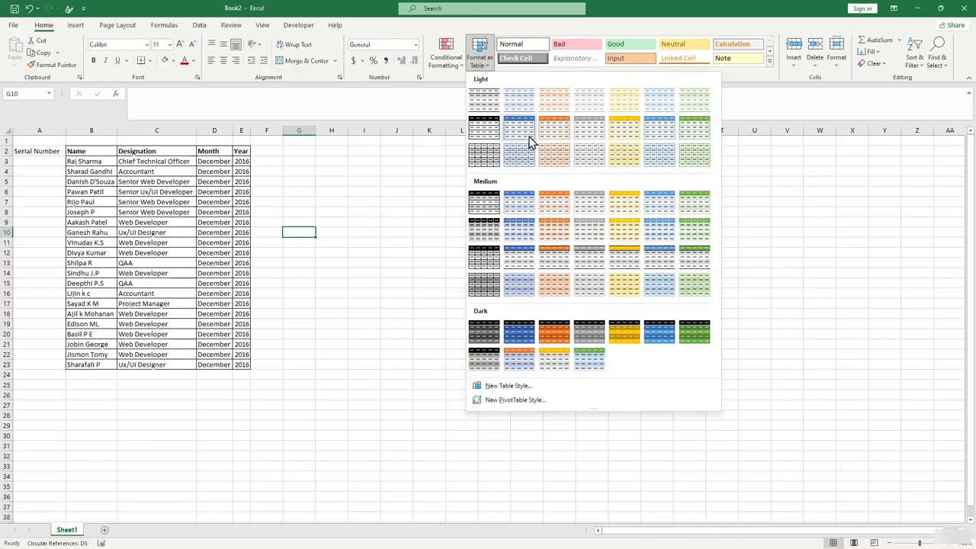
{"action": "left_click", "coordinate": [588, 135]}
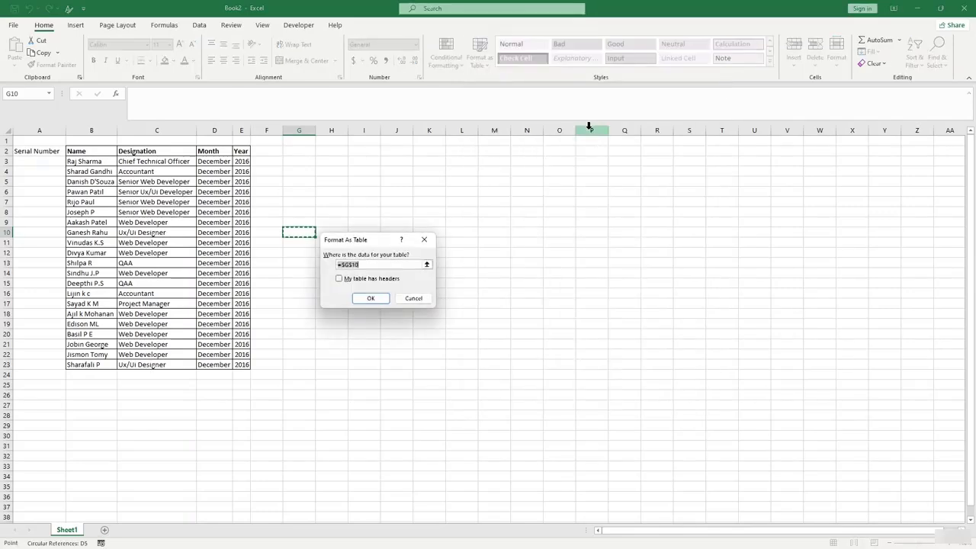
{"action": "left_click", "coordinate": [424, 240]}
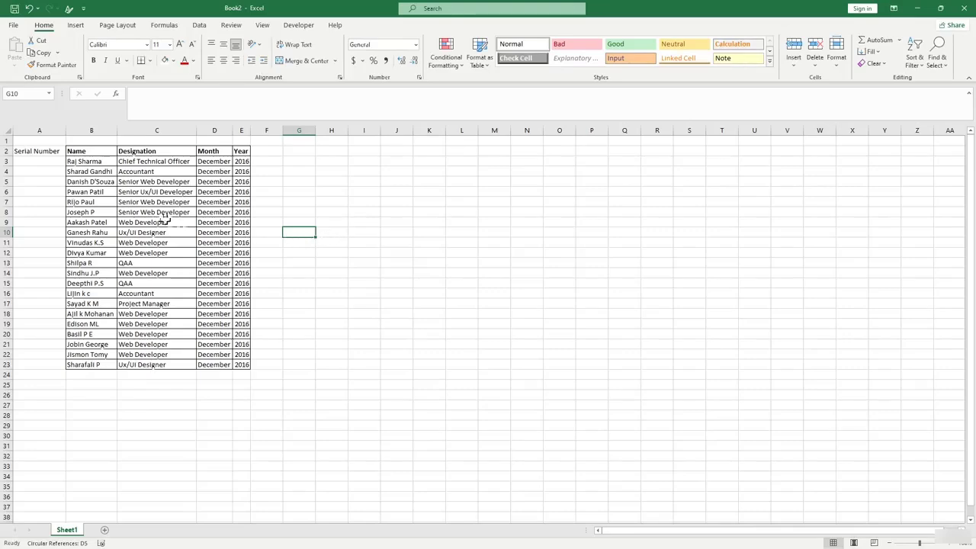
{"action": "left_click", "coordinate": [88, 212]}
{"action": "left_click", "coordinate": [478, 55]}
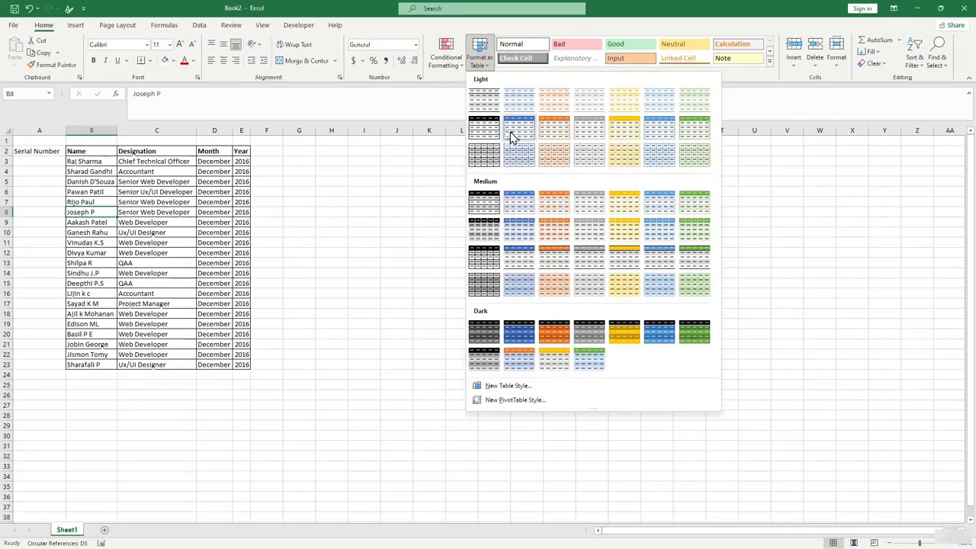
{"action": "left_click", "coordinate": [585, 128]}
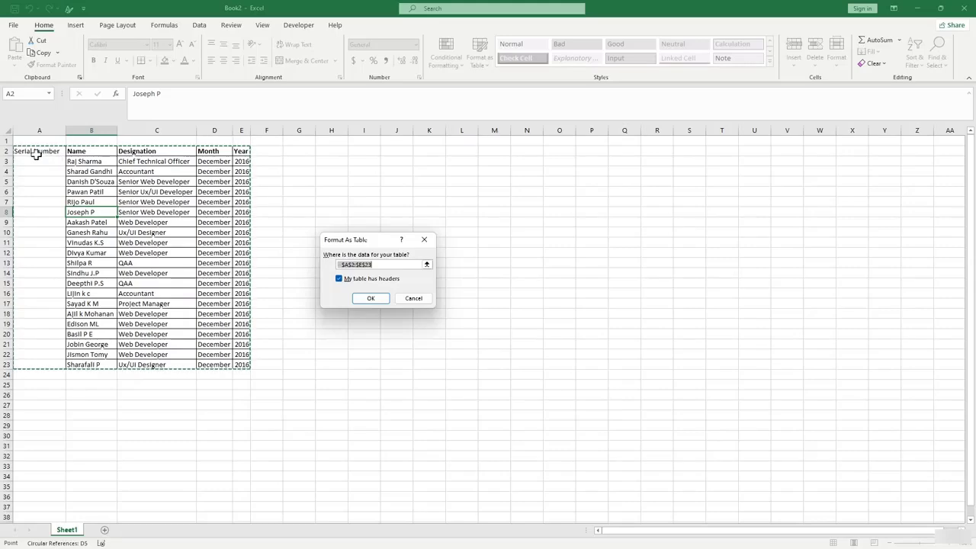
{"action": "left_click", "coordinate": [370, 299]}
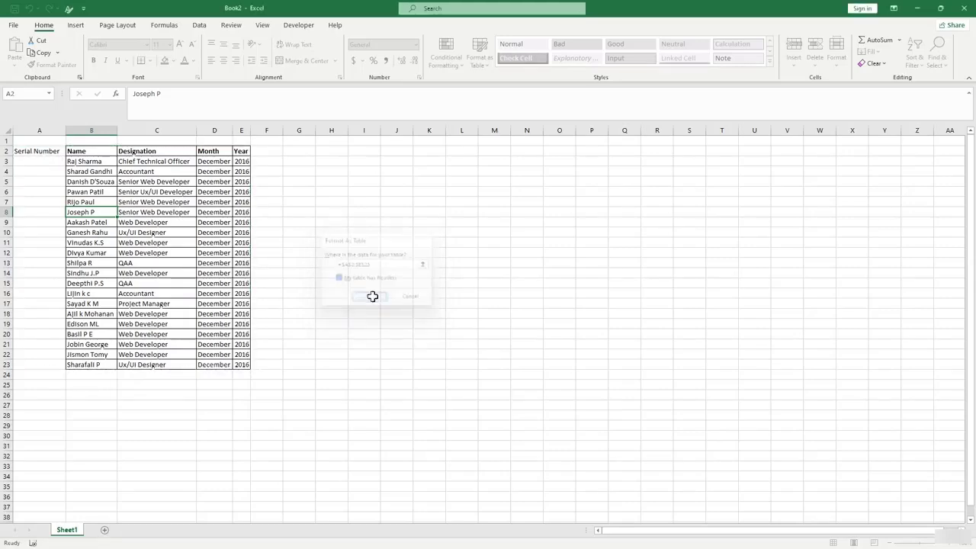
{"action": "left_click", "coordinate": [321, 251]}
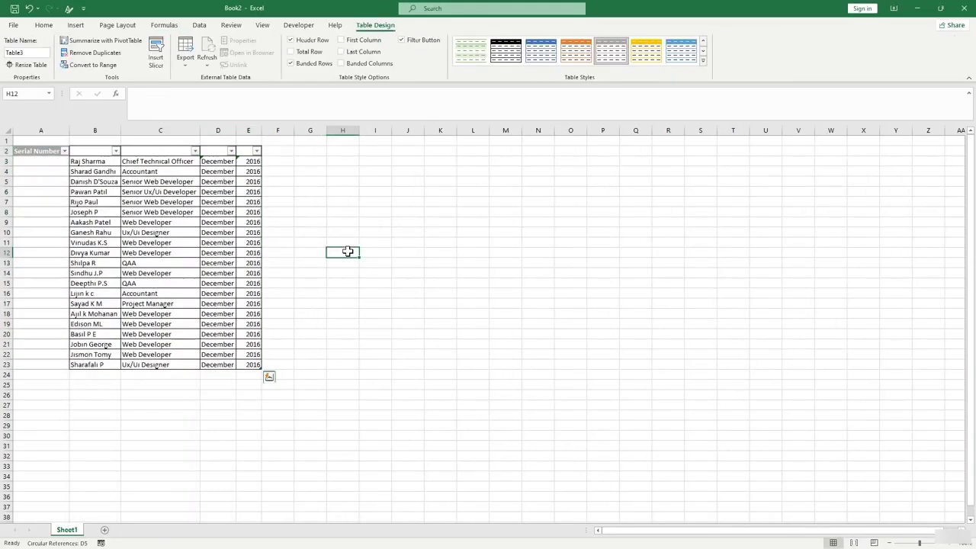
Rename header B2 to 'name' and give B2:E2 a black fill.
{"action": "left_click", "coordinate": [99, 150]}
{"action": "type", "text": "name"}
{"action": "left_click_drag", "start_coordinate": [102, 151], "coordinate": [249, 150]}
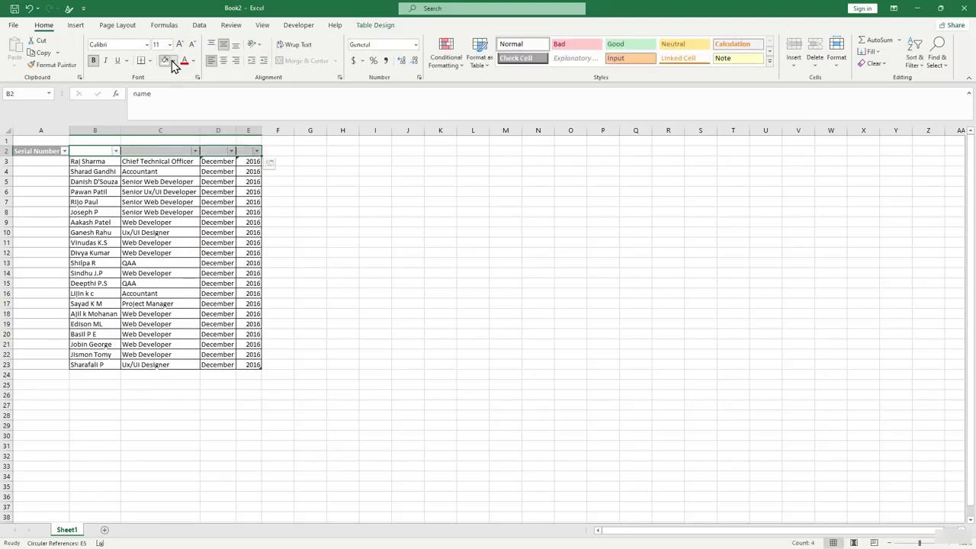
{"action": "left_click", "coordinate": [174, 60]}
{"action": "left_click", "coordinate": [173, 86]}
{"action": "left_click", "coordinate": [363, 192]}
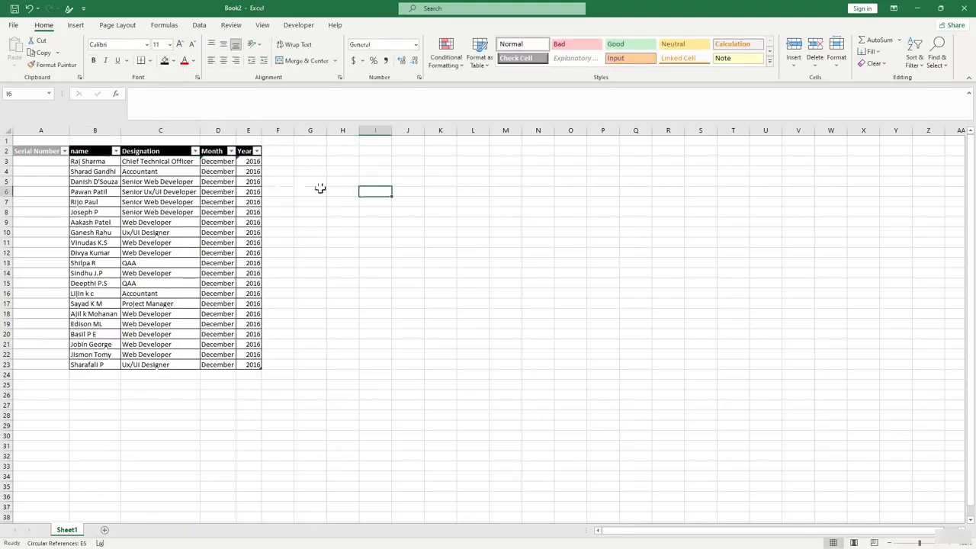
{"action": "left_click", "coordinate": [331, 239]}
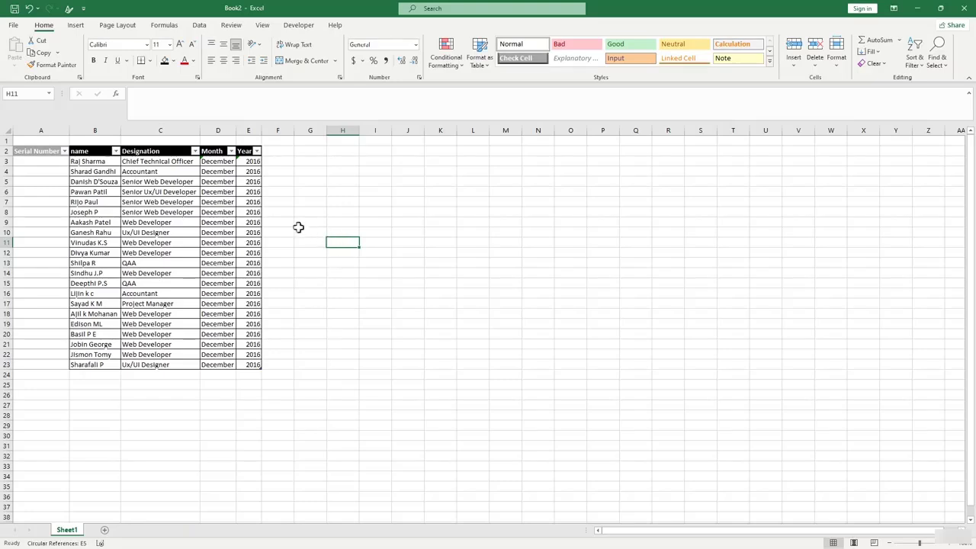
{"action": "left_click", "coordinate": [302, 304]}
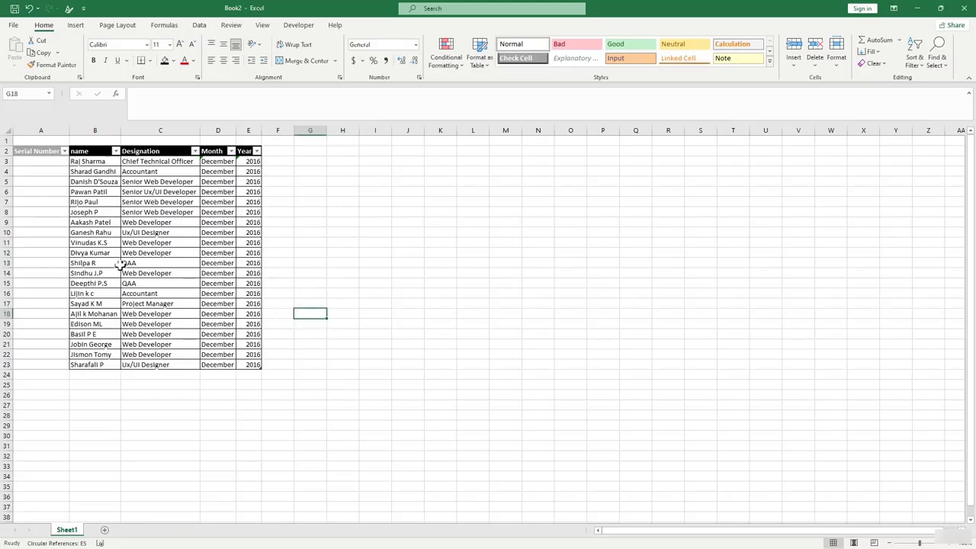
Enter a ROWS formula in A3 spanning A3 to the Serial Number header.
{"action": "left_click", "coordinate": [41, 161]}
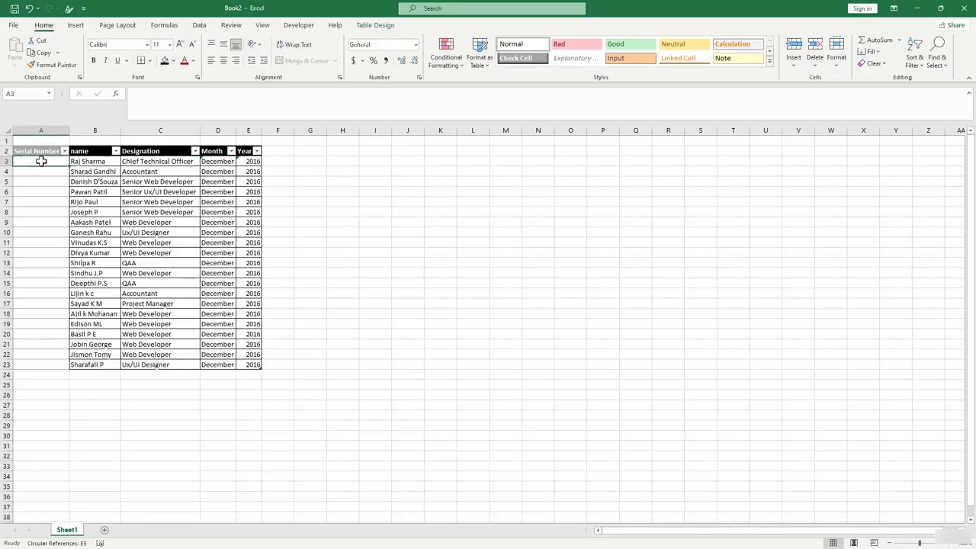
{"action": "type", "text": "="}
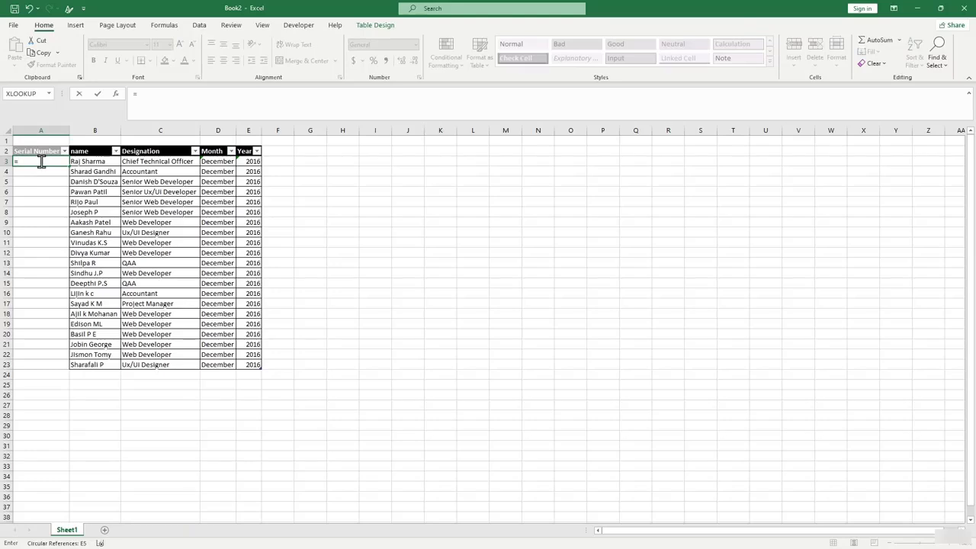
{"action": "type", "text": "rows"}
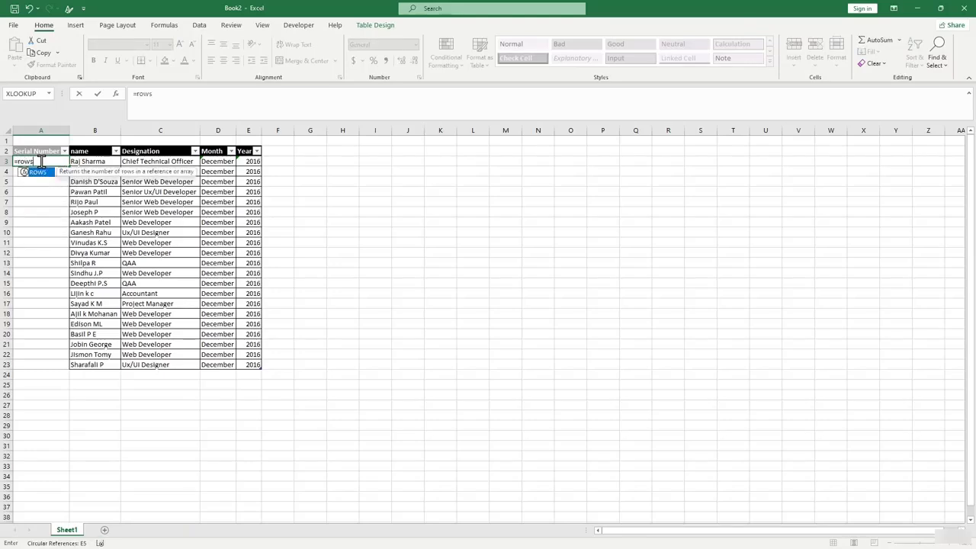
{"action": "type", "text": "("}
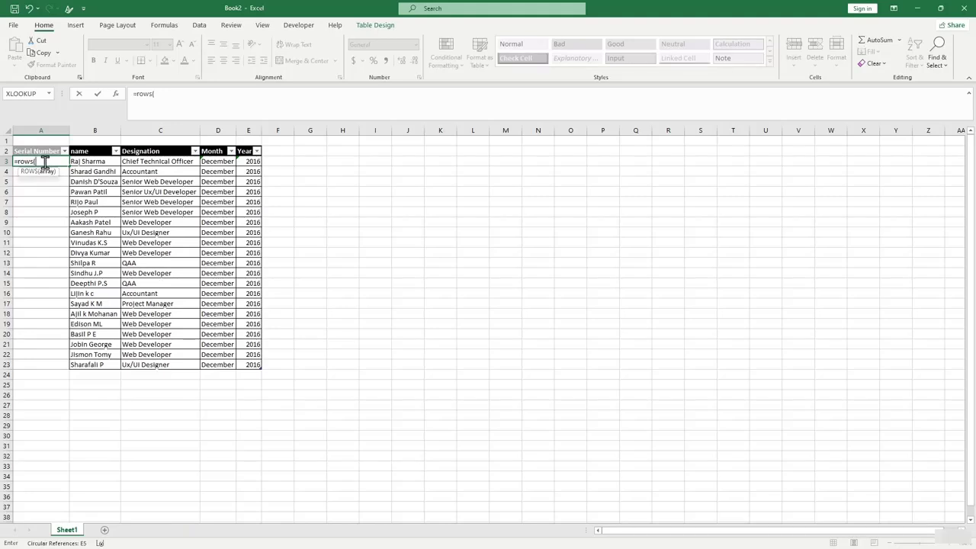
{"action": "type", "text": "A3:"}
{"action": "left_click", "coordinate": [48, 153]}
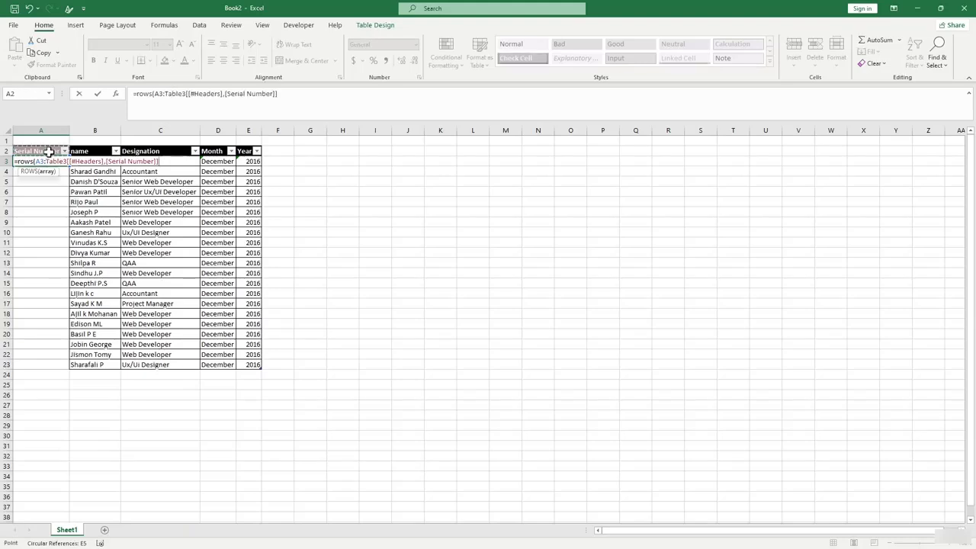
{"action": "type", "text": ")"}
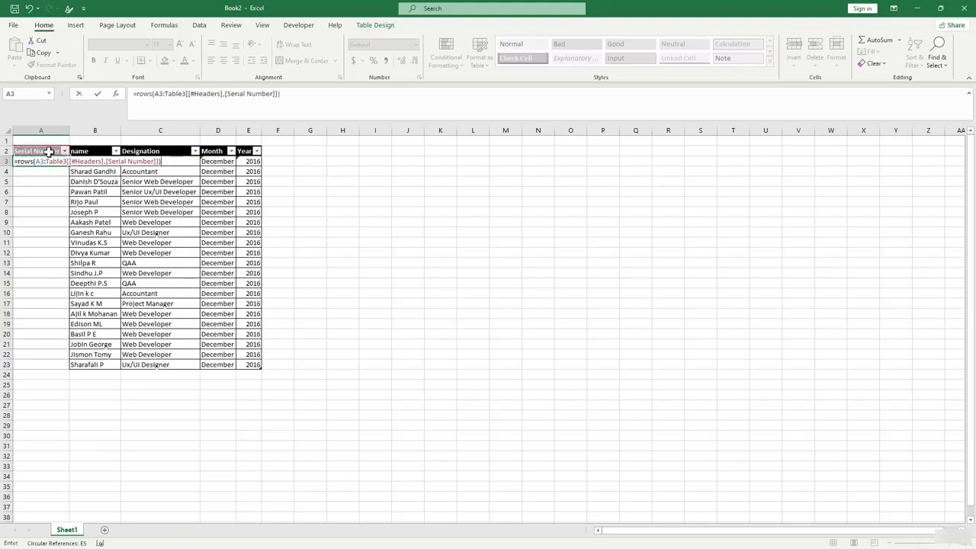
{"action": "key", "text": "Return"}
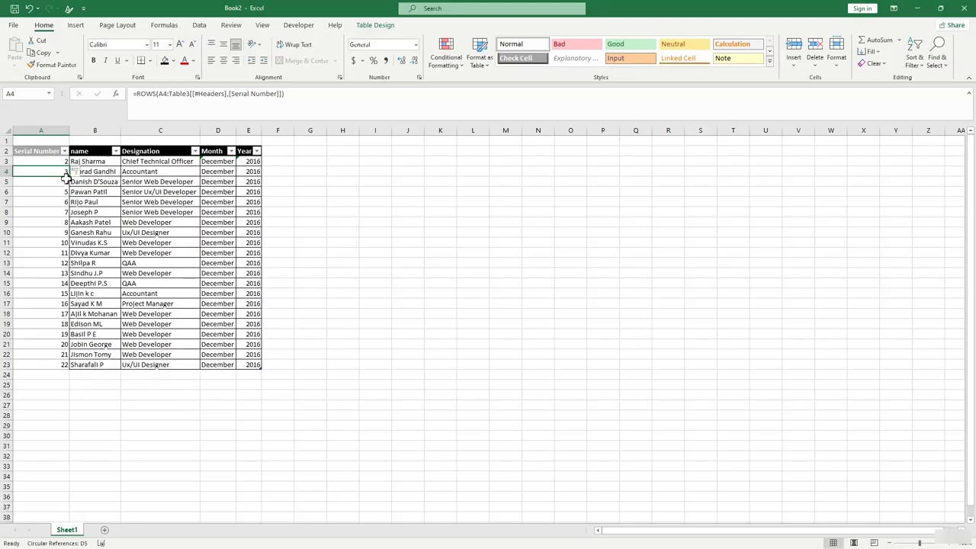
Change the reference to anchored $A2 so A3:A23 number the rows 1 to 21.
{"action": "left_click", "coordinate": [165, 93]}
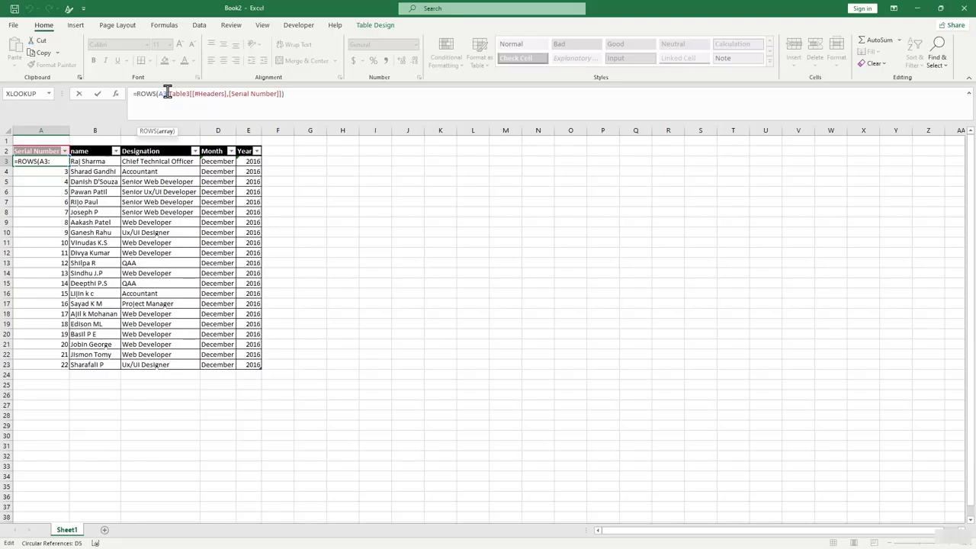
{"action": "key", "text": "BackSpace"}
{"action": "type", "text": "2"}
{"action": "key", "text": "Return"}
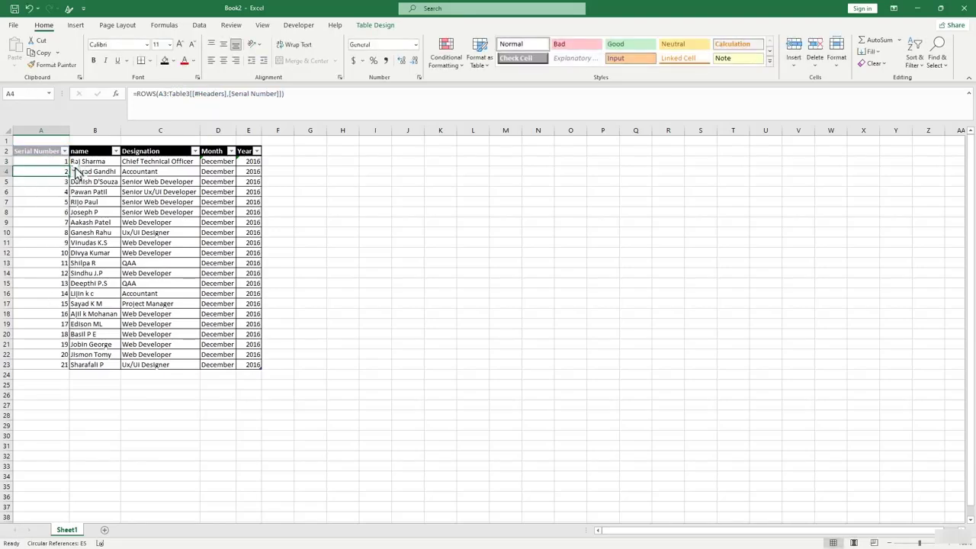
{"action": "left_click", "coordinate": [59, 161]}
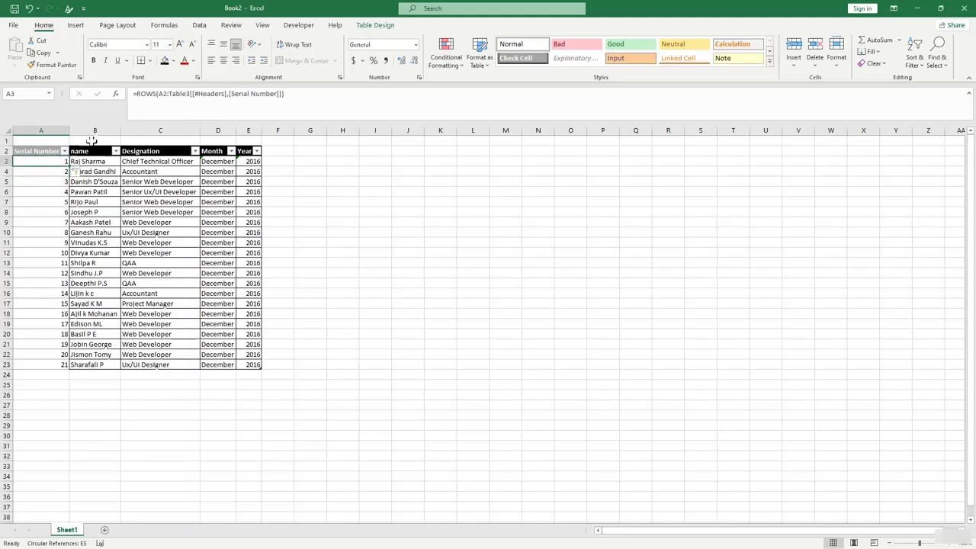
{"action": "left_click", "coordinate": [160, 92]}
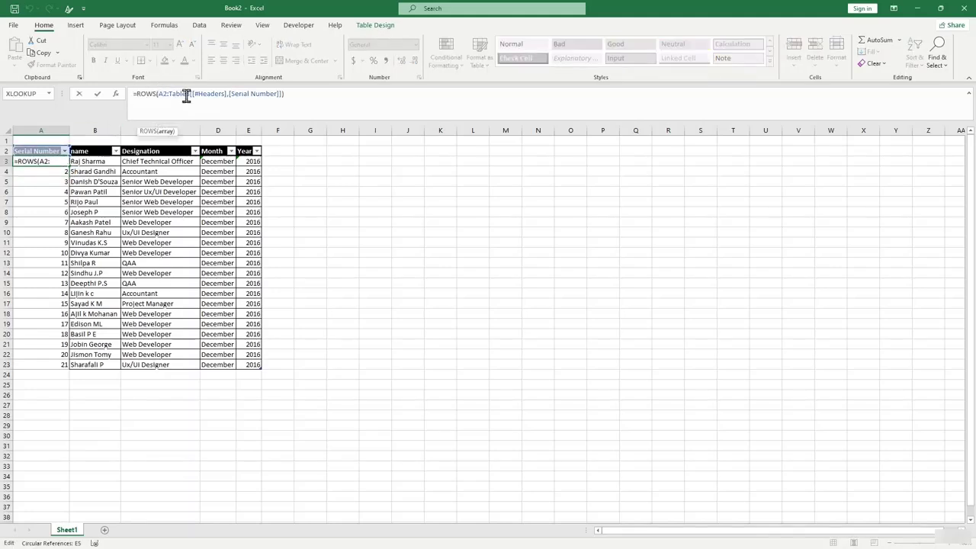
{"action": "type", "text": "$"}
{"action": "key", "text": "Return"}
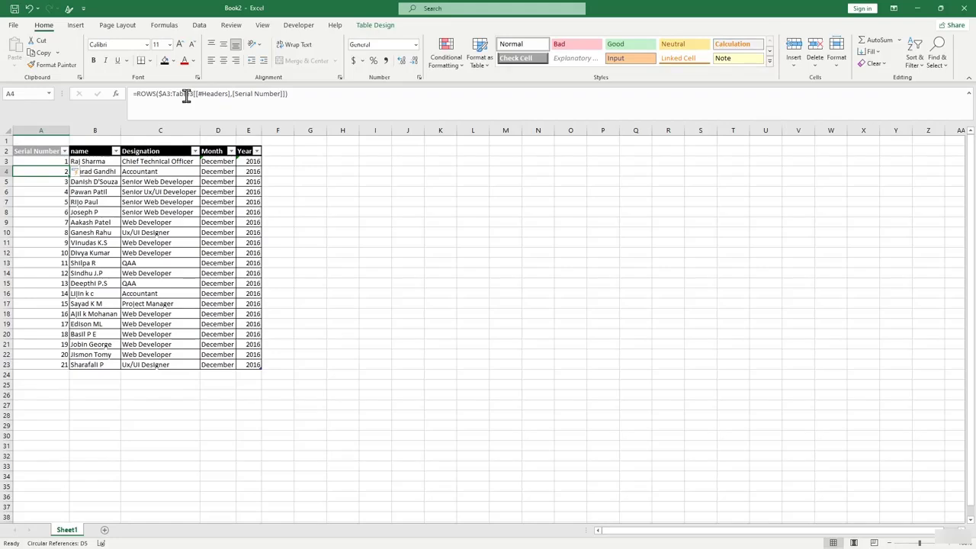
{"action": "left_click", "coordinate": [64, 375]}
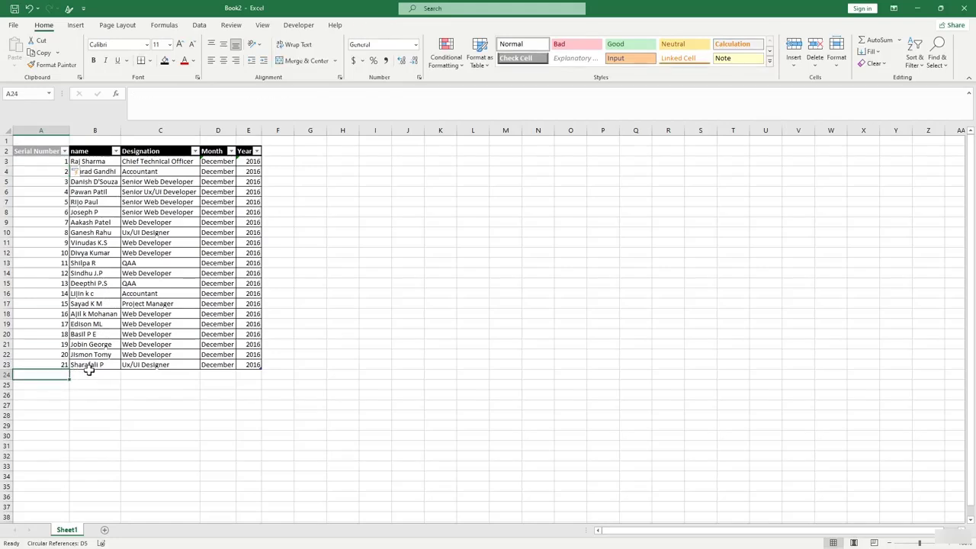
{"action": "left_click", "coordinate": [95, 374]}
Type James in B24 and David in B25, extending the table with serials 22 and 23.
{"action": "type", "text": "James"}
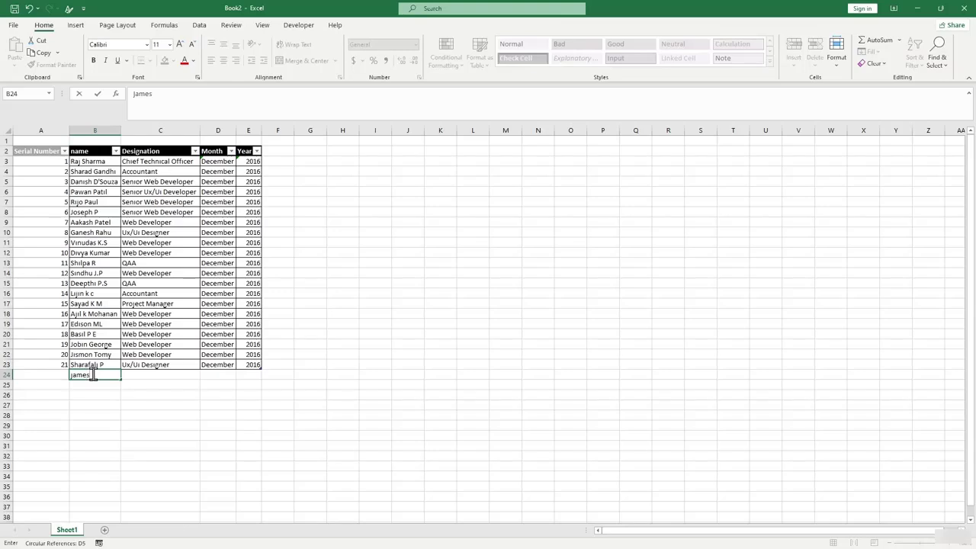
{"action": "key", "text": "Return"}
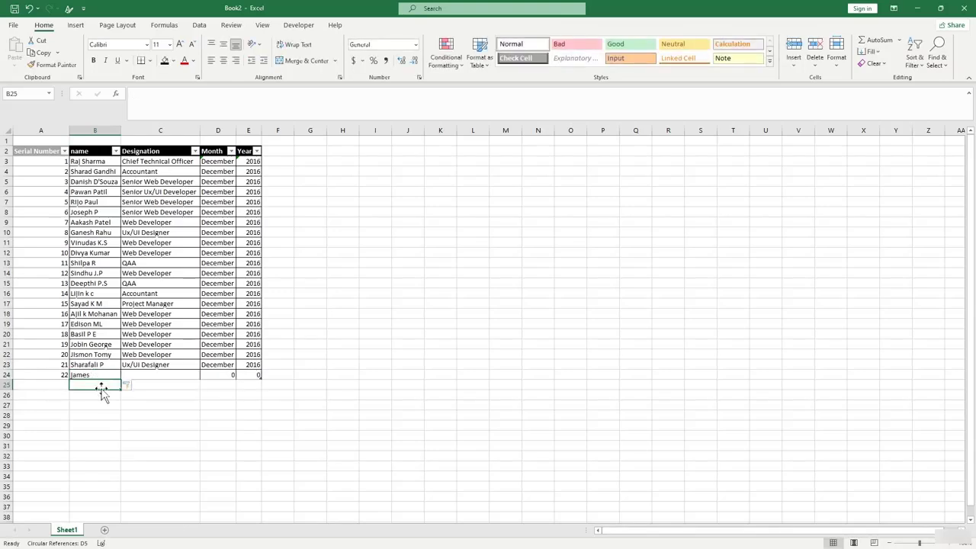
{"action": "type", "text": "Dav"}
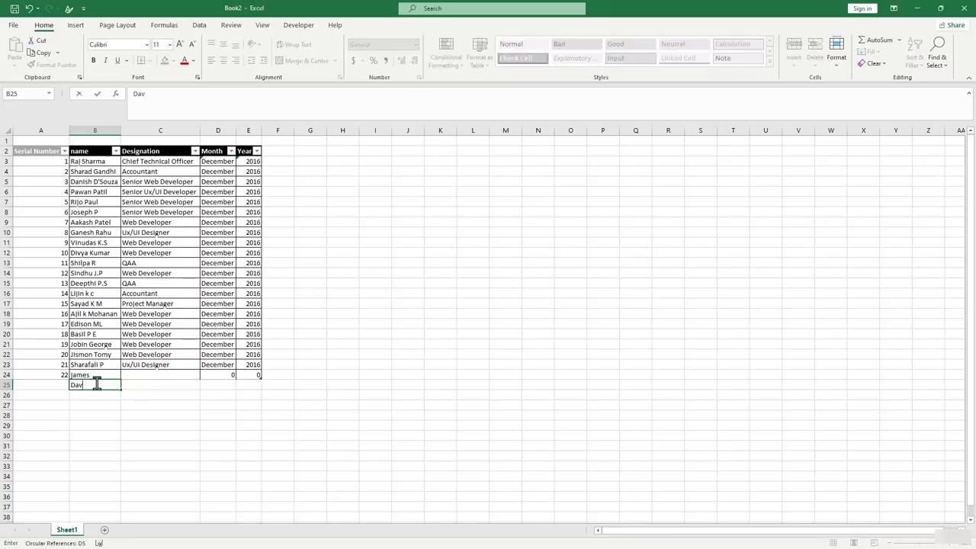
{"action": "type", "text": "elid"}
{"action": "key", "text": "Return"}
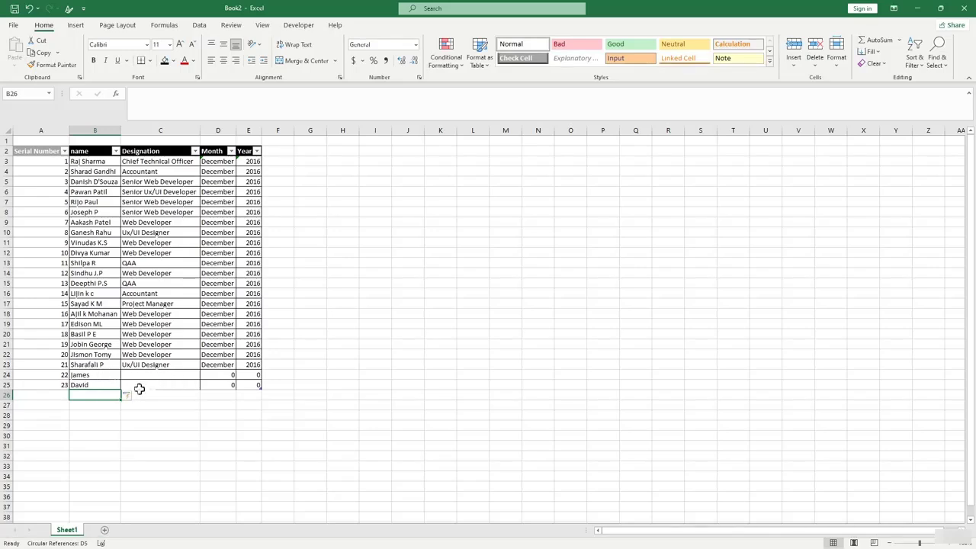
{"action": "left_click", "coordinate": [164, 384]}
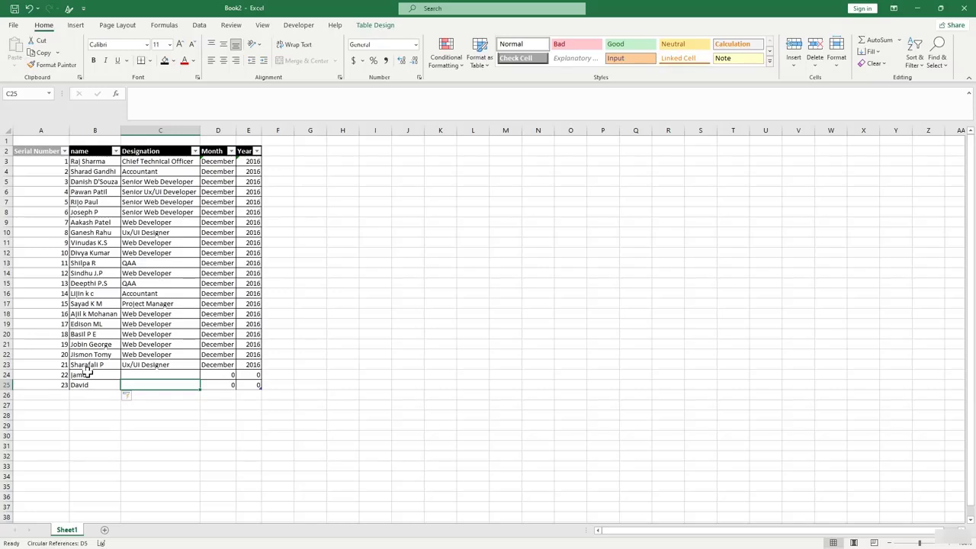
{"action": "left_click", "coordinate": [60, 170]}
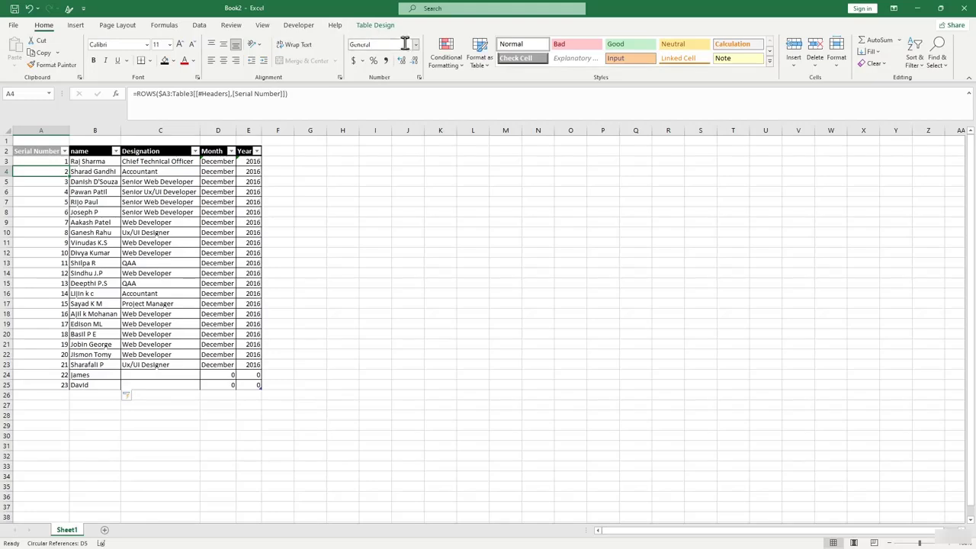
{"action": "left_click", "coordinate": [46, 160]}
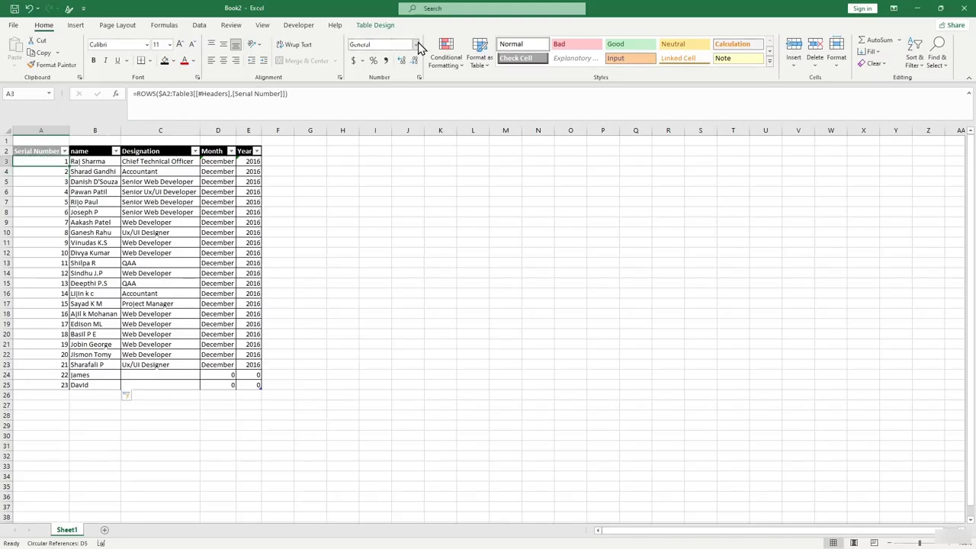
{"action": "left_click", "coordinate": [416, 44]}
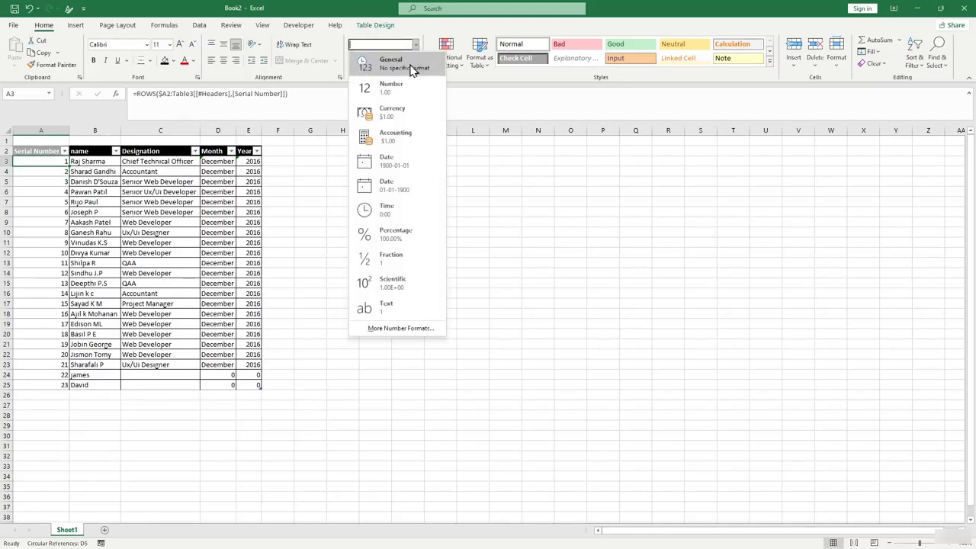
Apply custom number format 00 to A3 and fill it down to A25.
{"action": "left_click", "coordinate": [399, 326]}
{"action": "left_click", "coordinate": [275, 267]}
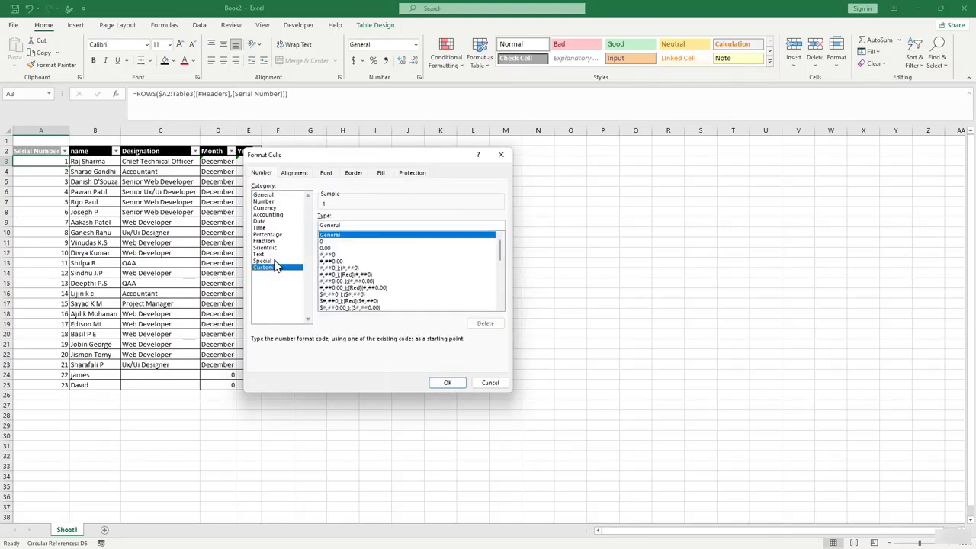
{"action": "double_click", "coordinate": [330, 225]}
{"action": "type", "text": "00"}
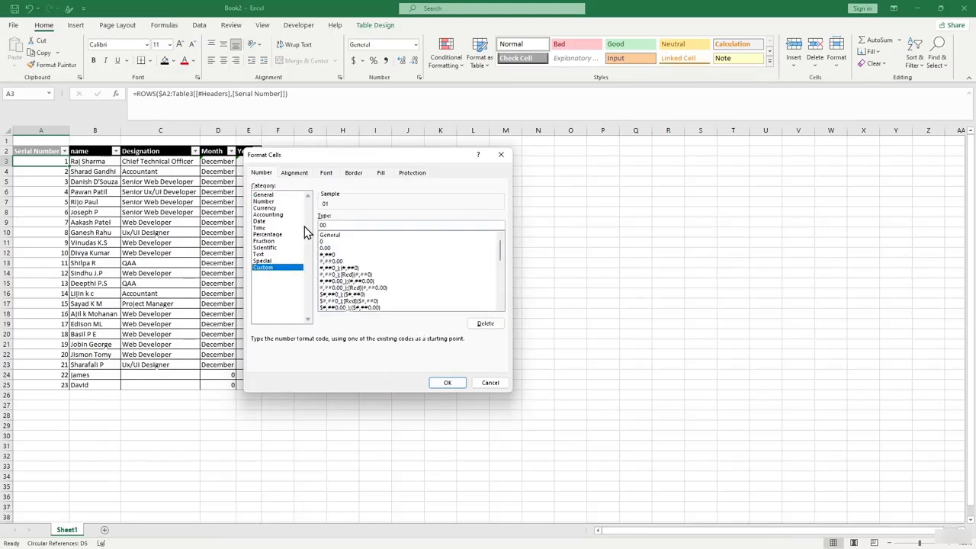
{"action": "key", "text": "Return"}
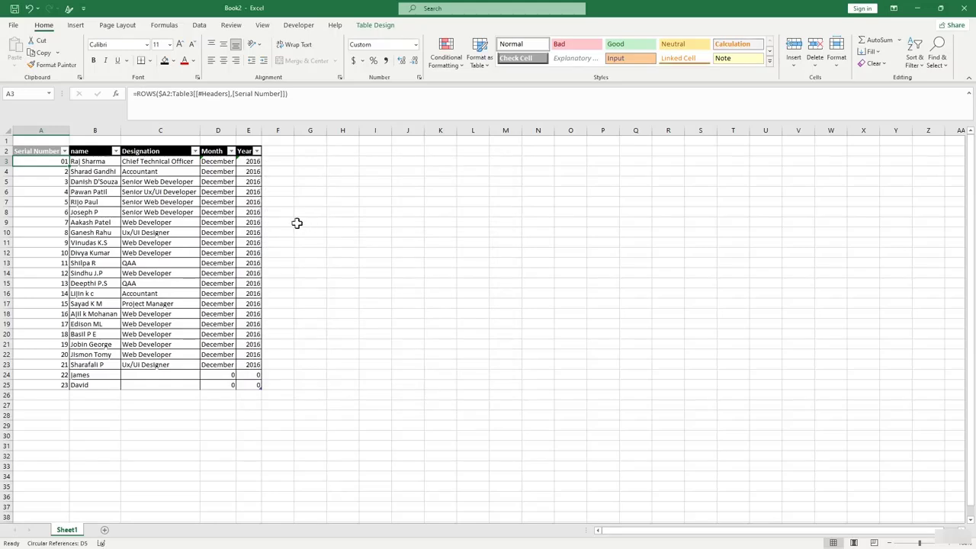
{"action": "left_click", "coordinate": [440, 293]}
{"action": "left_click", "coordinate": [46, 161]}
{"action": "left_click_drag", "start_coordinate": [69, 166], "coordinate": [69, 390]}
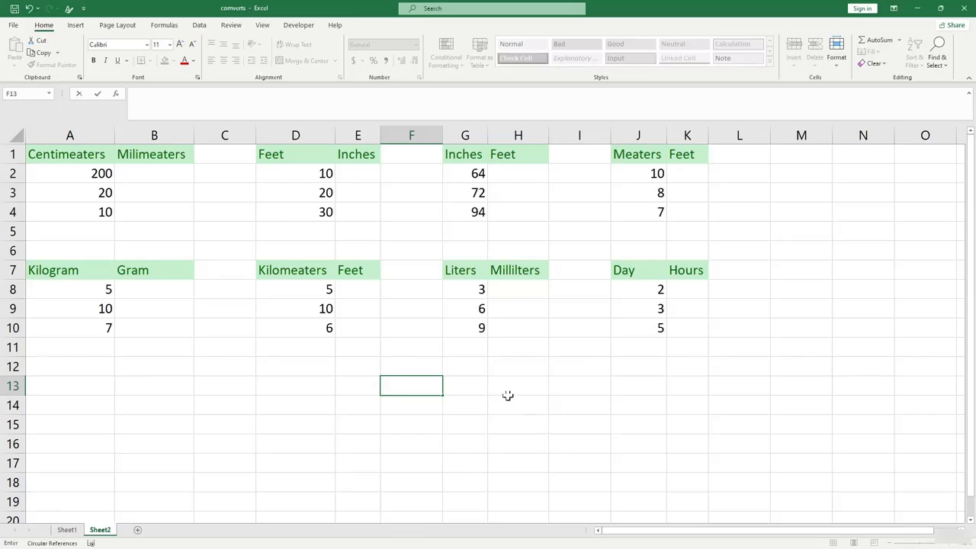
Review the conversion tables' 200 cm and 10 ft inputs, then select B12.
{"action": "left_click", "coordinate": [297, 351]}
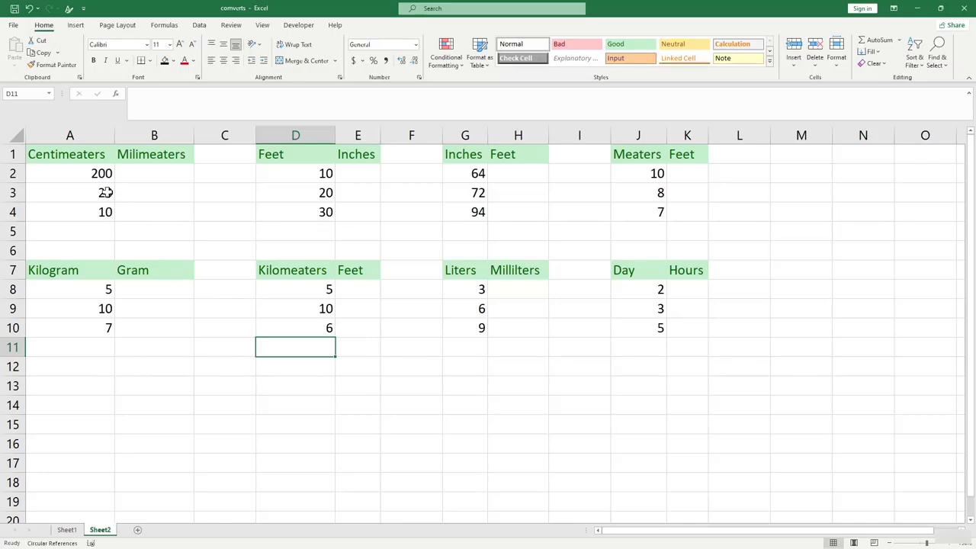
{"action": "left_click", "coordinate": [156, 180]}
{"action": "left_click", "coordinate": [89, 173]}
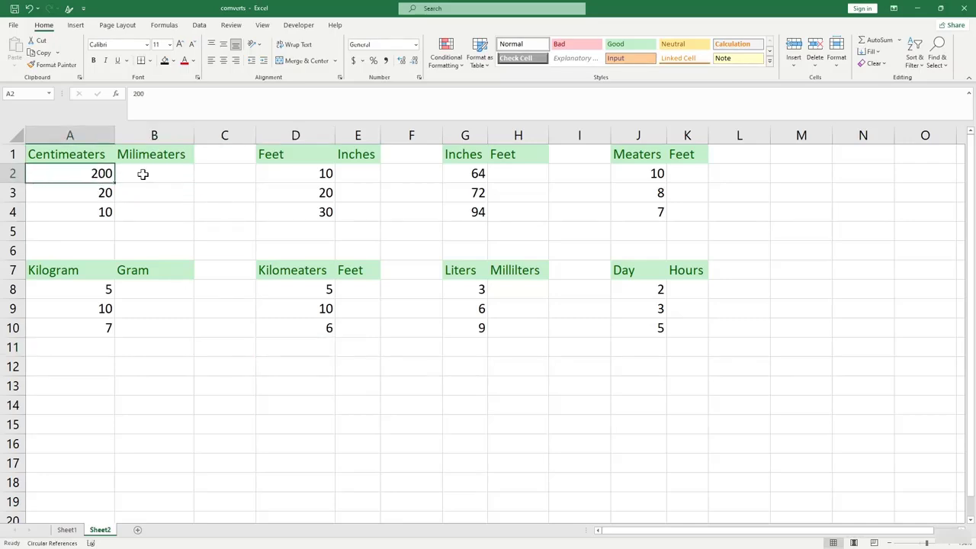
{"action": "left_click", "coordinate": [142, 173]}
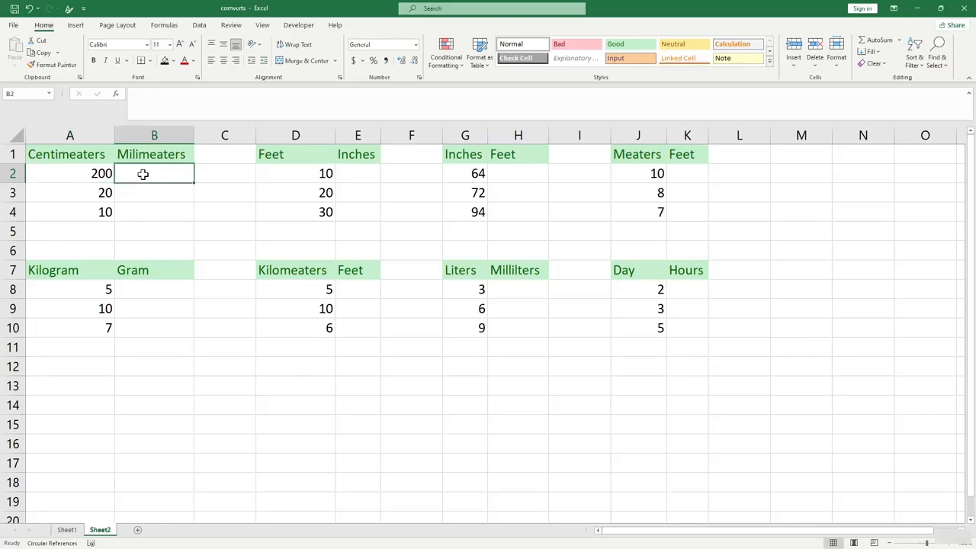
{"action": "left_click", "coordinate": [282, 174]}
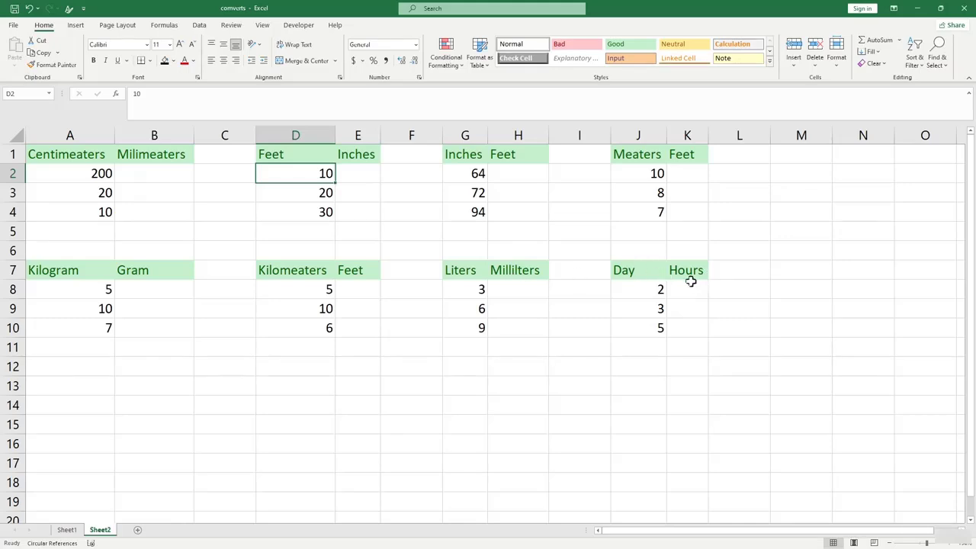
{"action": "left_click", "coordinate": [360, 365]}
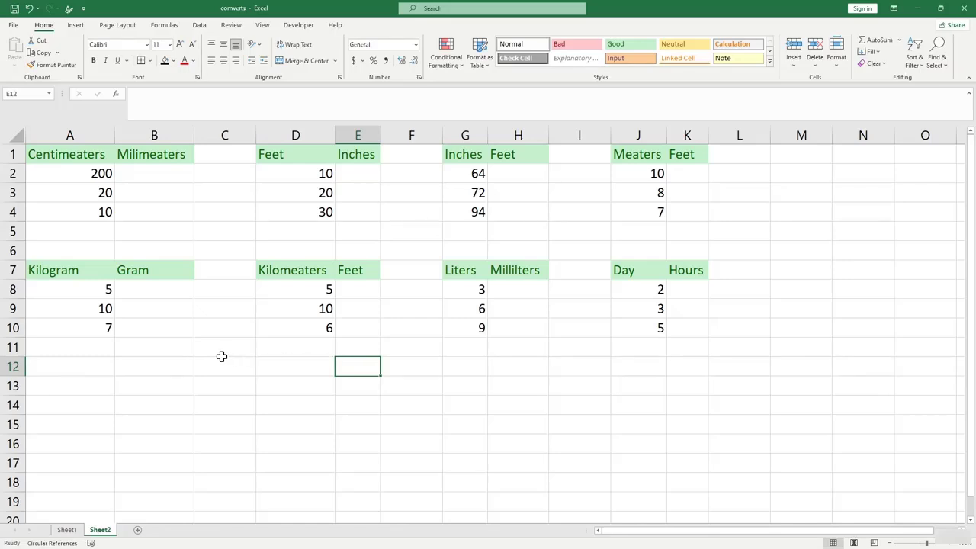
{"action": "left_click", "coordinate": [180, 369]}
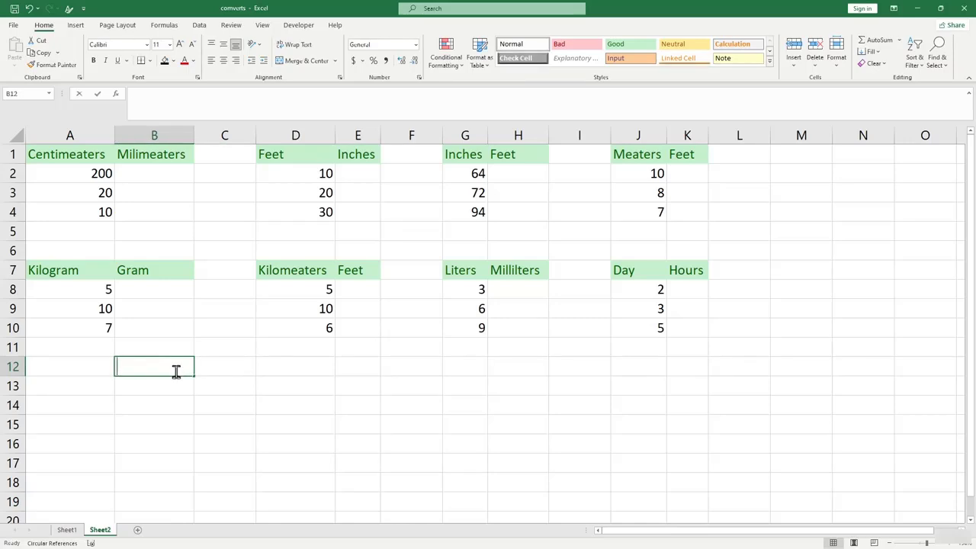
Start typing a CONVERT formula in B12, then cancel the entry.
{"action": "type", "text": "=ci"}
{"action": "type", "text": "onver"}
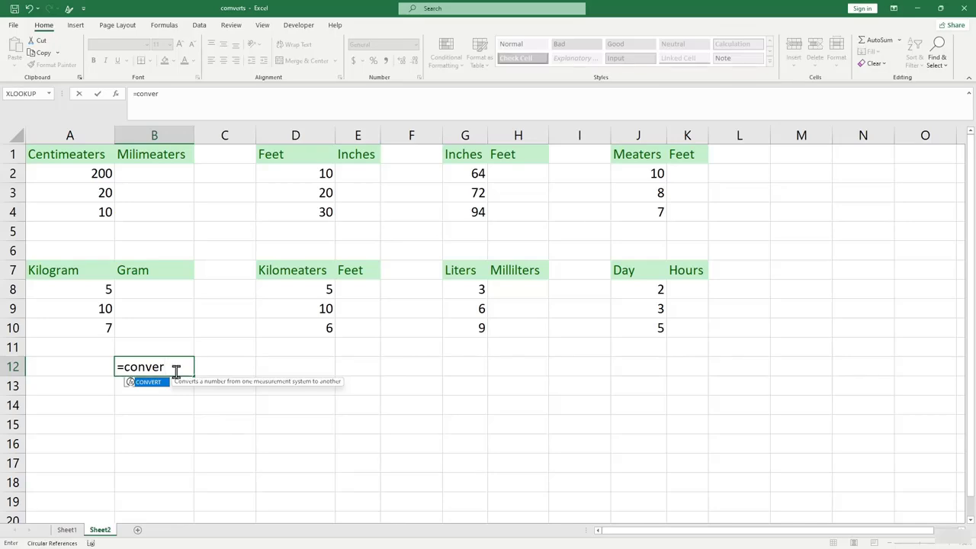
{"action": "key", "text": "BackSpace"}
{"action": "key", "text": "BackSpace"}
{"action": "key", "text": "BackSpace"}
{"action": "key", "text": "BackSpace"}
{"action": "key", "text": "BackSpace"}
{"action": "key", "text": "BackSpace"}
{"action": "key", "text": "BackSpace"}
{"action": "key", "text": "Escape"}
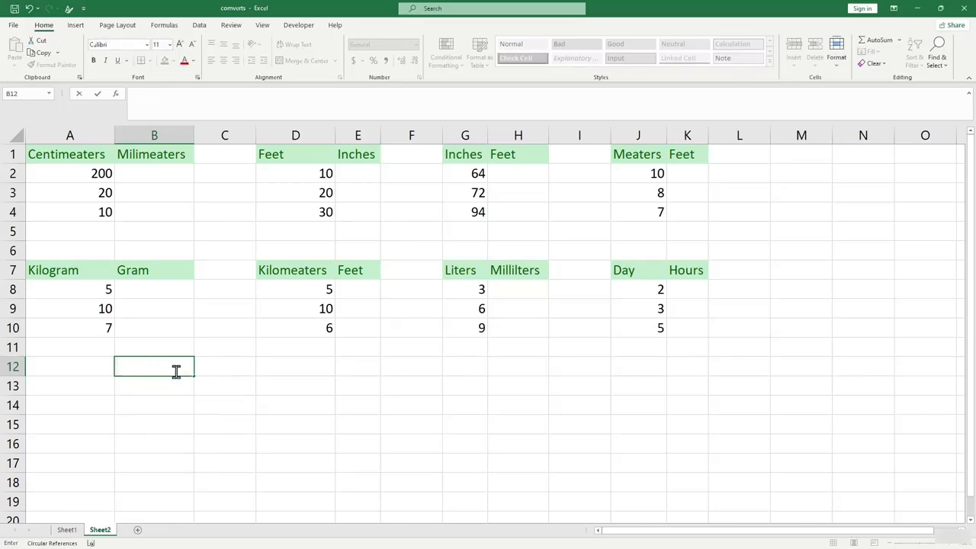
Open CONVERT from Formulas > More Functions > Engineering, read the unit argument help, and cancel.
{"action": "left_click", "coordinate": [171, 26]}
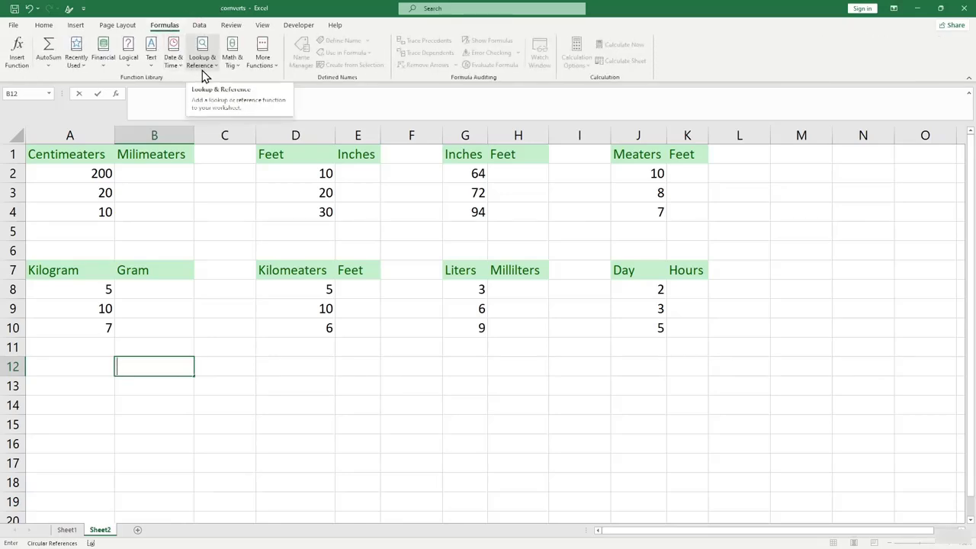
{"action": "left_click", "coordinate": [254, 59]}
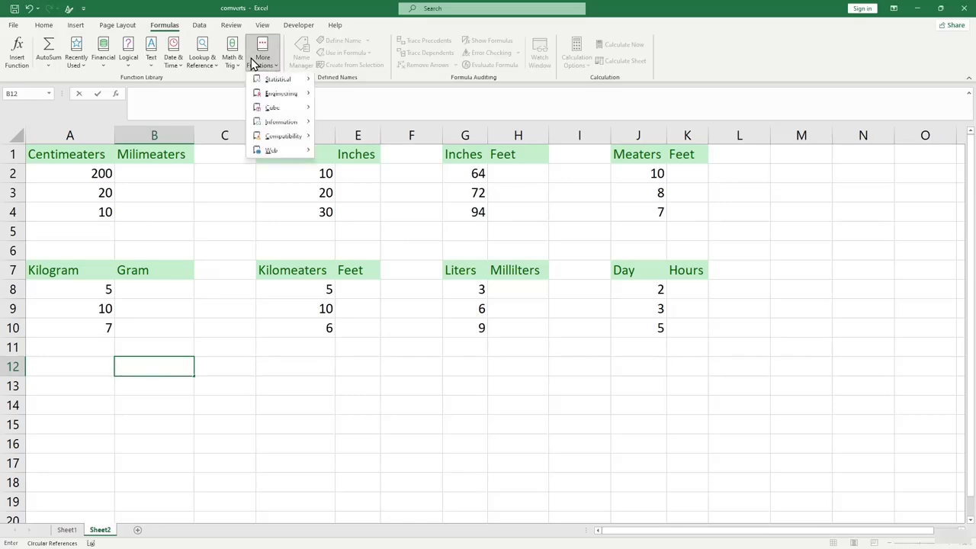
{"action": "mouse_move", "coordinate": [284, 111]}
{"action": "mouse_move", "coordinate": [283, 95]}
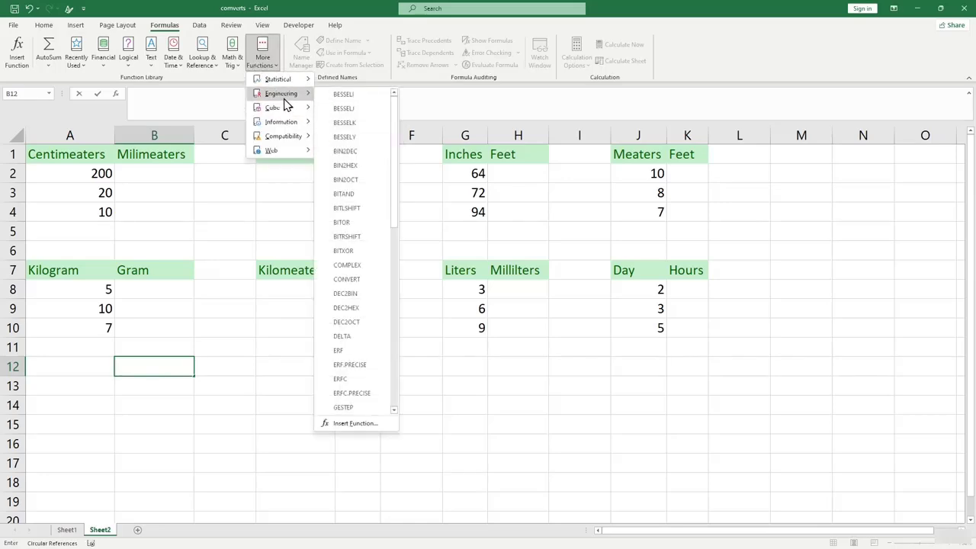
{"action": "left_click", "coordinate": [368, 283]}
{"action": "left_click_drag", "start_coordinate": [387, 208], "coordinate": [510, 325]}
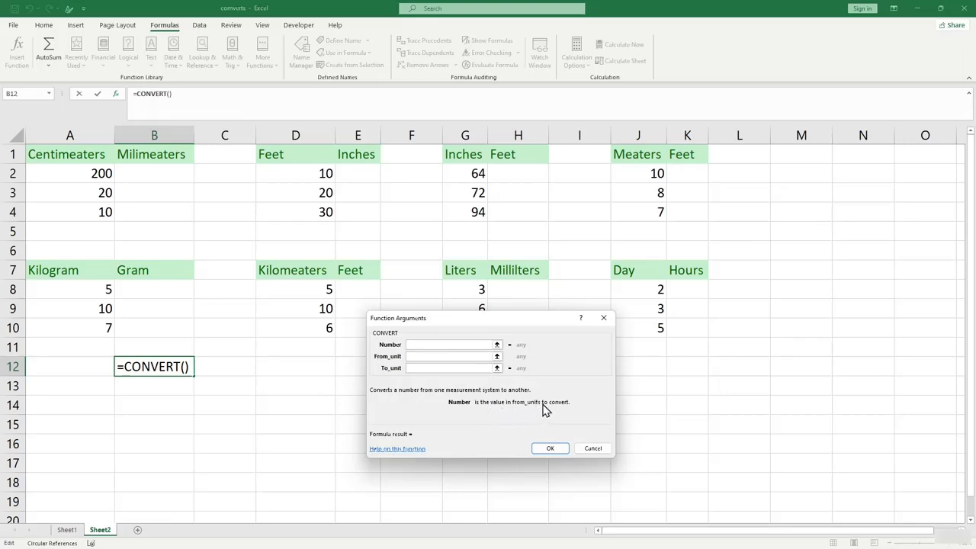
{"action": "left_click", "coordinate": [421, 356]}
{"action": "left_click", "coordinate": [425, 367]}
{"action": "left_click", "coordinate": [606, 455]}
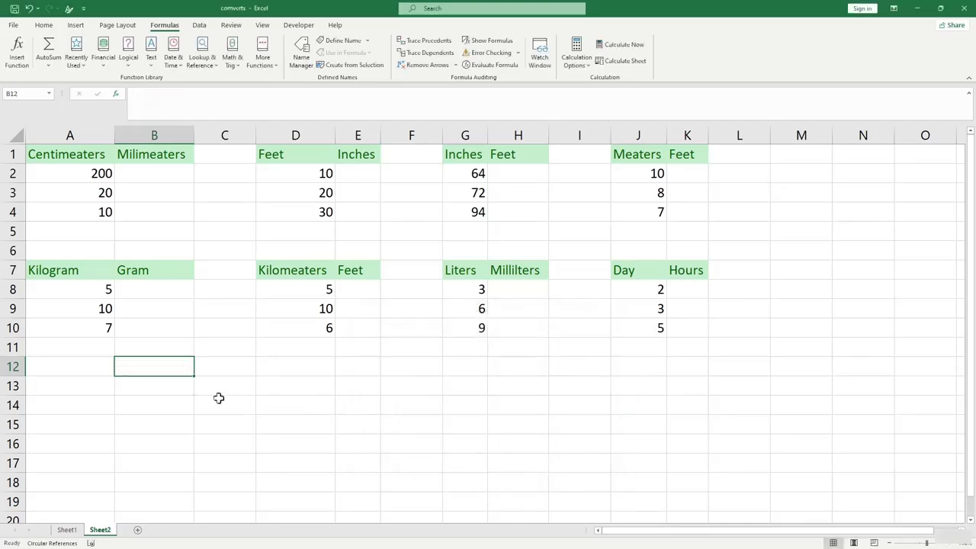
Enter =CONVERT(A2,"cm","mm") in B2, giving 2000.
{"action": "left_click", "coordinate": [141, 174]}
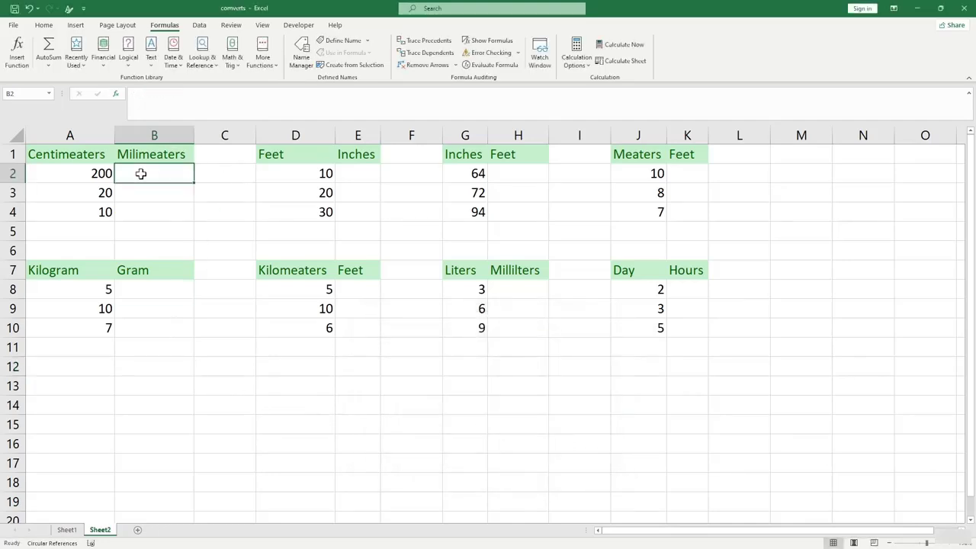
{"action": "type", "text": "=cov"}
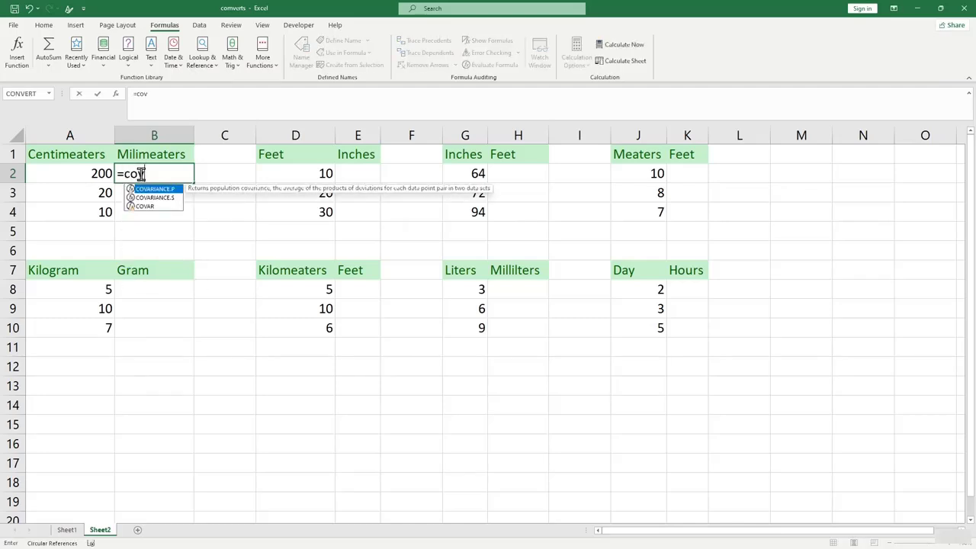
{"action": "key", "text": "BackSpace"}
{"action": "type", "text": "nvert"}
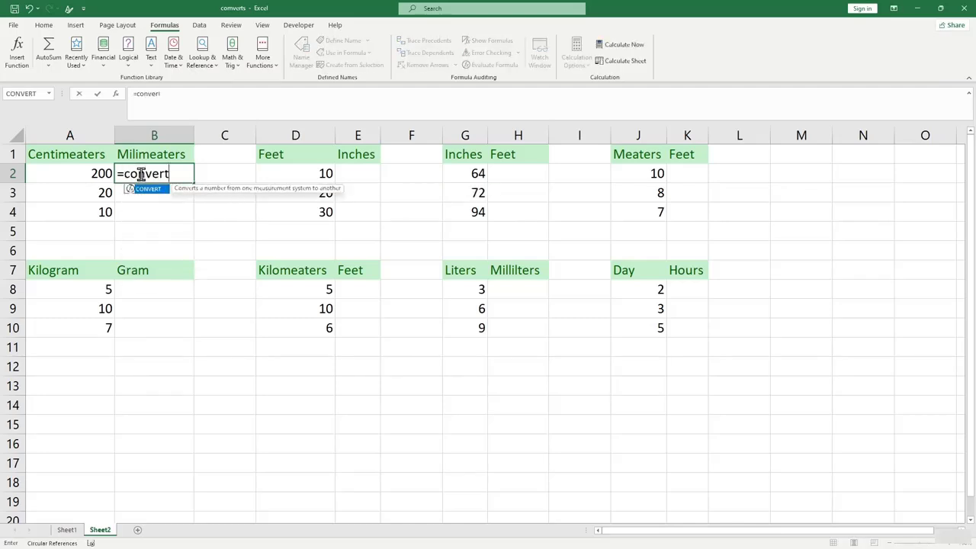
{"action": "type", "text": "("}
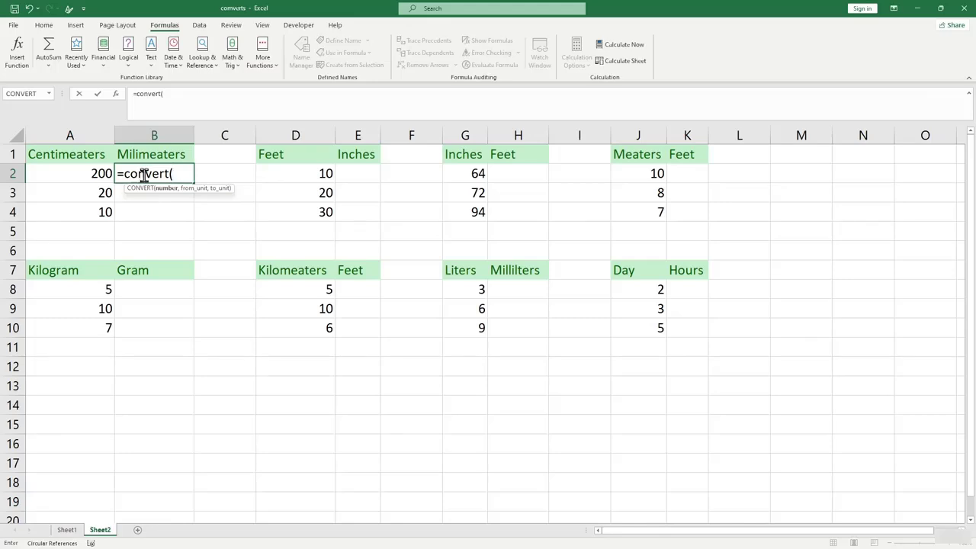
{"action": "left_click", "coordinate": [90, 173]}
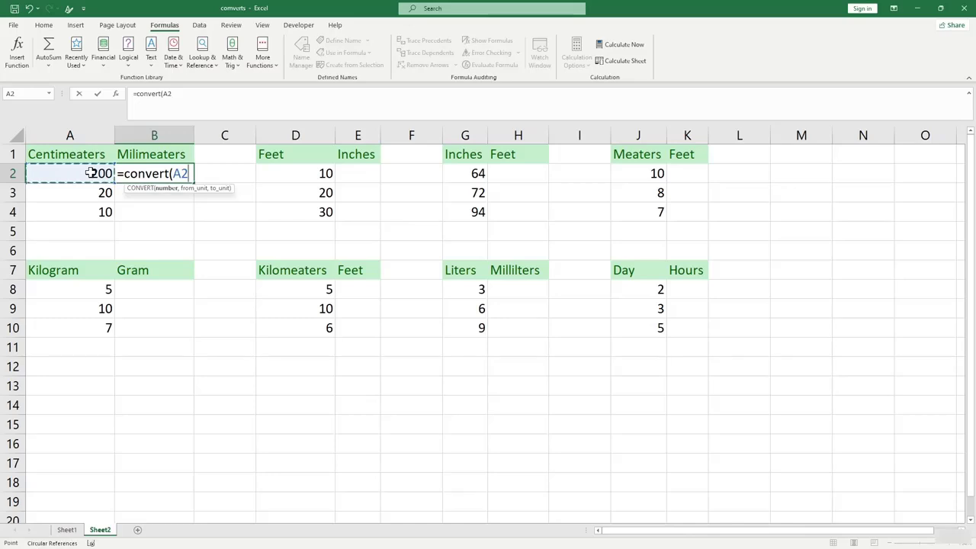
{"action": "type", "text": ","}
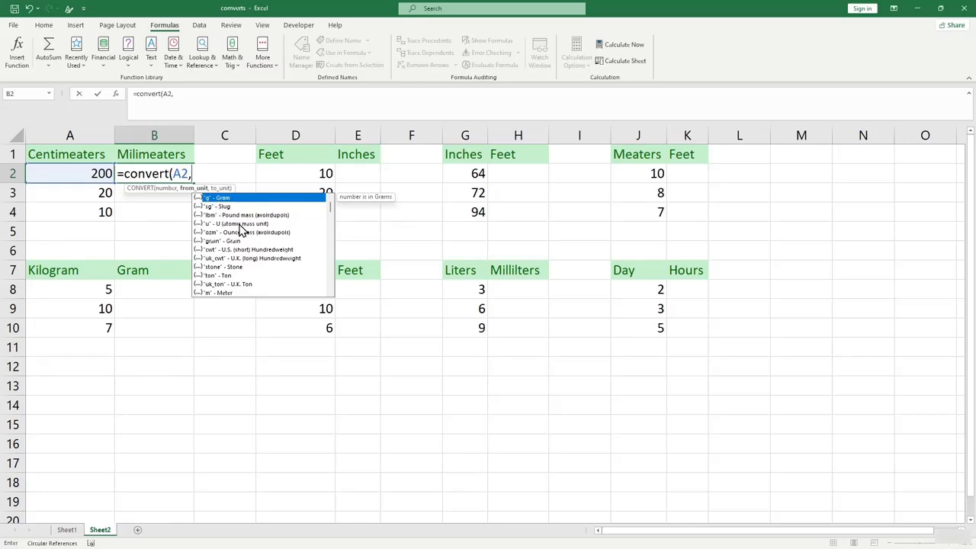
{"action": "scroll", "coordinate": [218, 228], "scroll_direction": "down", "scroll_amount": 1}
{"action": "scroll", "coordinate": [212, 218], "scroll_direction": "up", "scroll_amount": 1}
{"action": "type", "text": "cm\","}
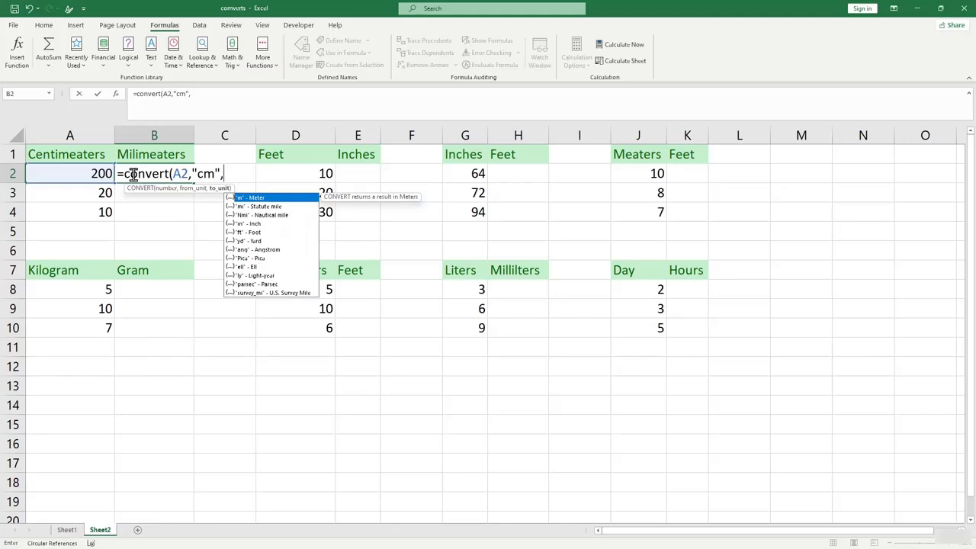
{"action": "type", "text": "\"mm\")"}
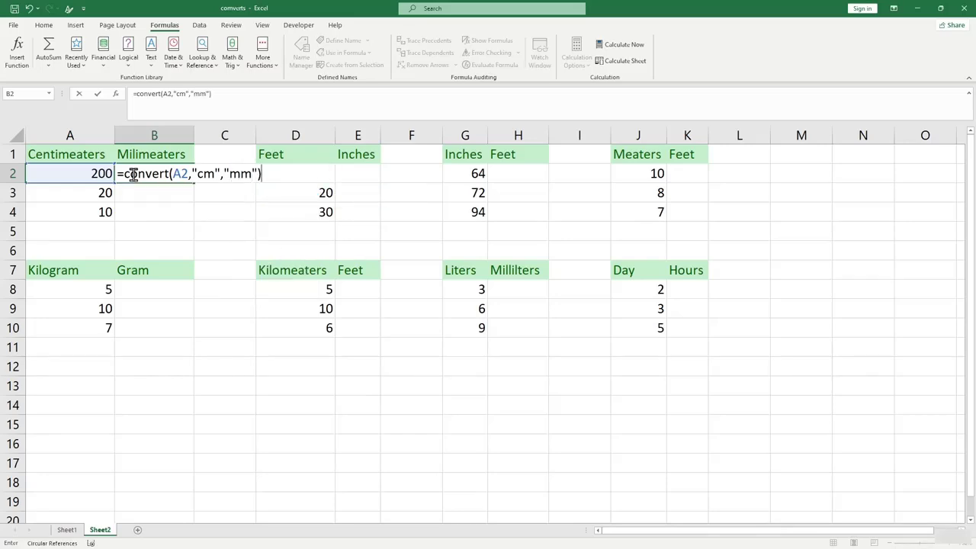
{"action": "key", "text": "ctrl+Return"}
{"action": "key", "text": "Return"}
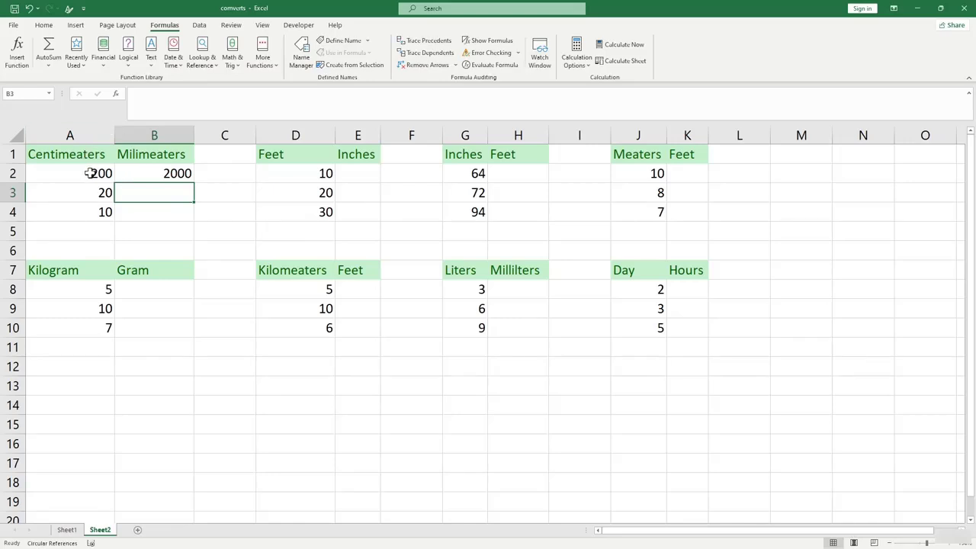
Fill the B2 formula down to B4, giving 200 and 100.
{"action": "left_click", "coordinate": [133, 177]}
{"action": "left_click", "coordinate": [100, 175]}
{"action": "left_click", "coordinate": [163, 176]}
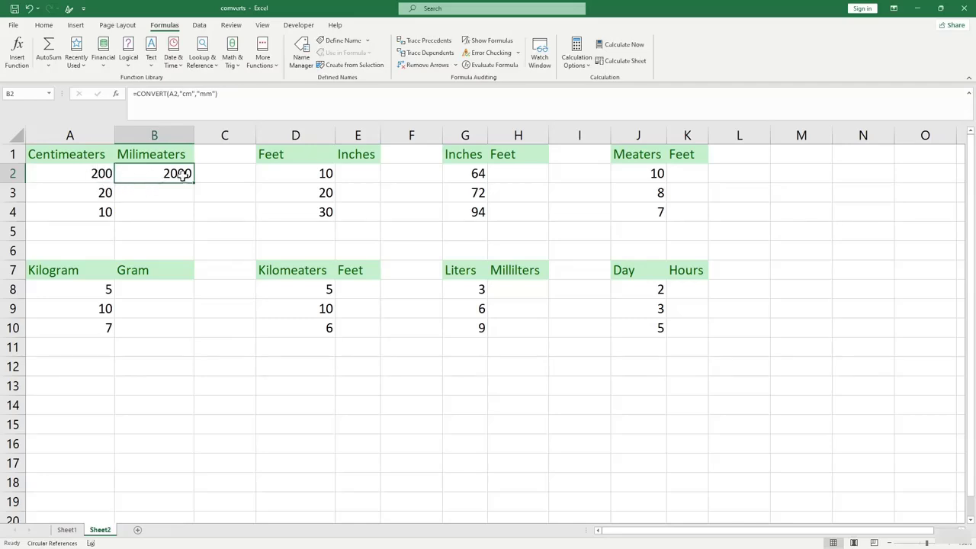
{"action": "left_click_drag", "start_coordinate": [193, 184], "coordinate": [190, 226]}
{"action": "left_click", "coordinate": [229, 218]}
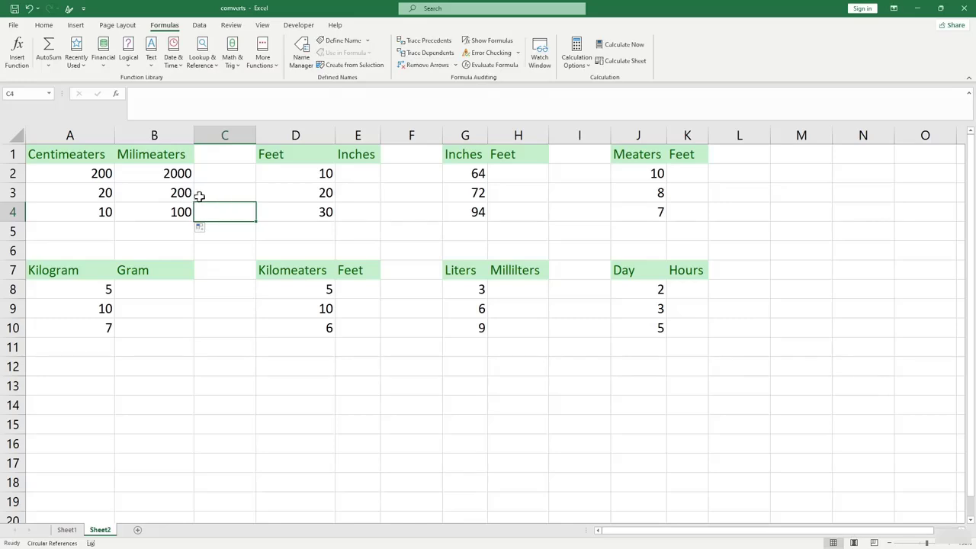
Enter =CONVERT(D2,"ft","in") in E2, giving 120.
{"action": "left_click", "coordinate": [307, 170]}
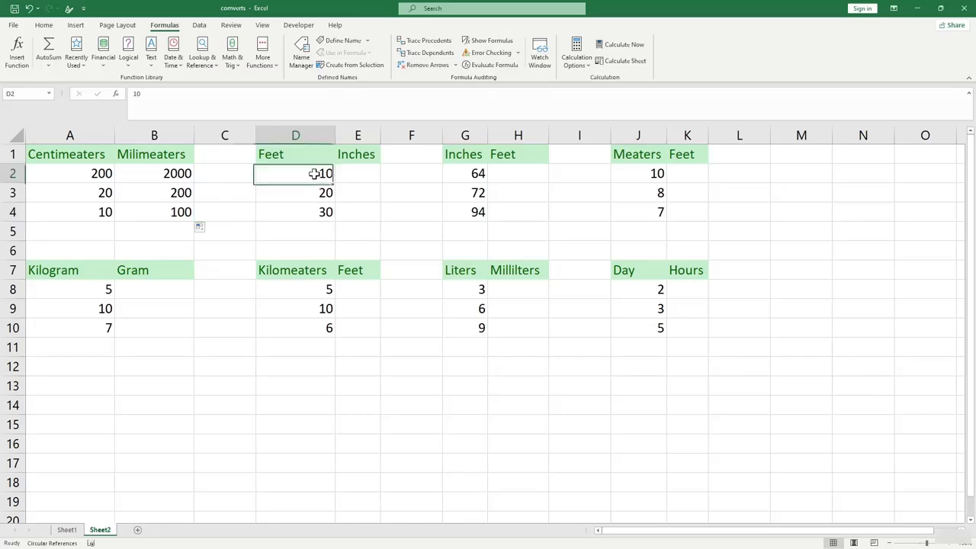
{"action": "left_click", "coordinate": [359, 177]}
{"action": "type", "text": "="}
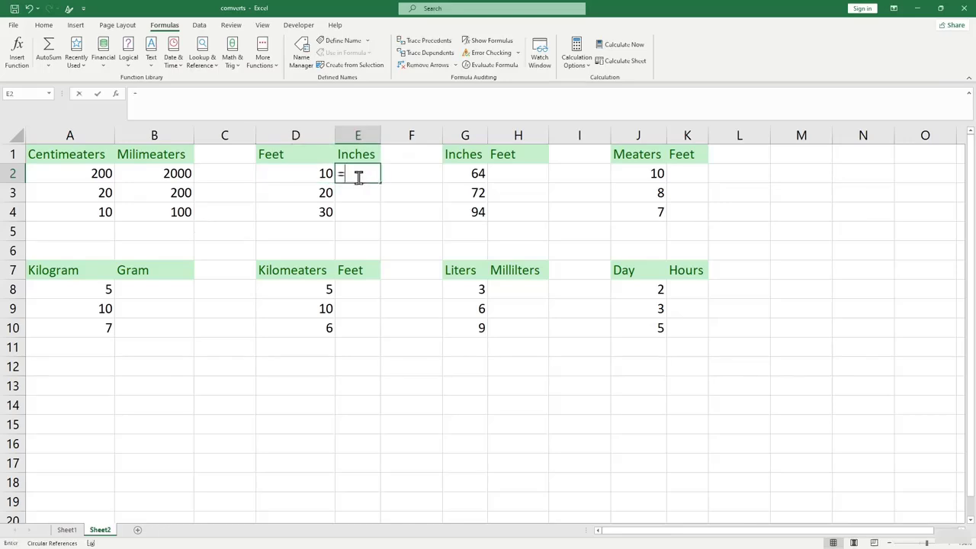
{"action": "type", "text": "con"}
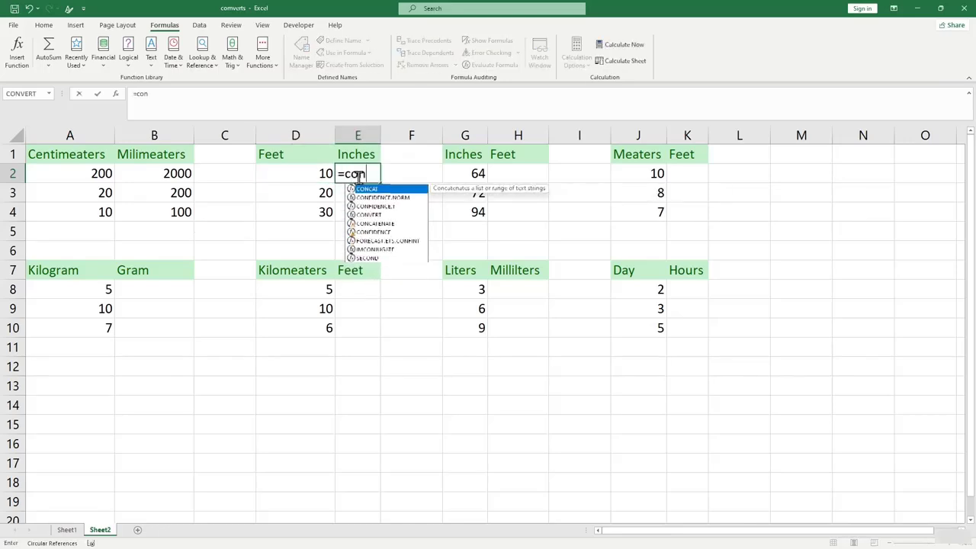
{"action": "type", "text": "vert"}
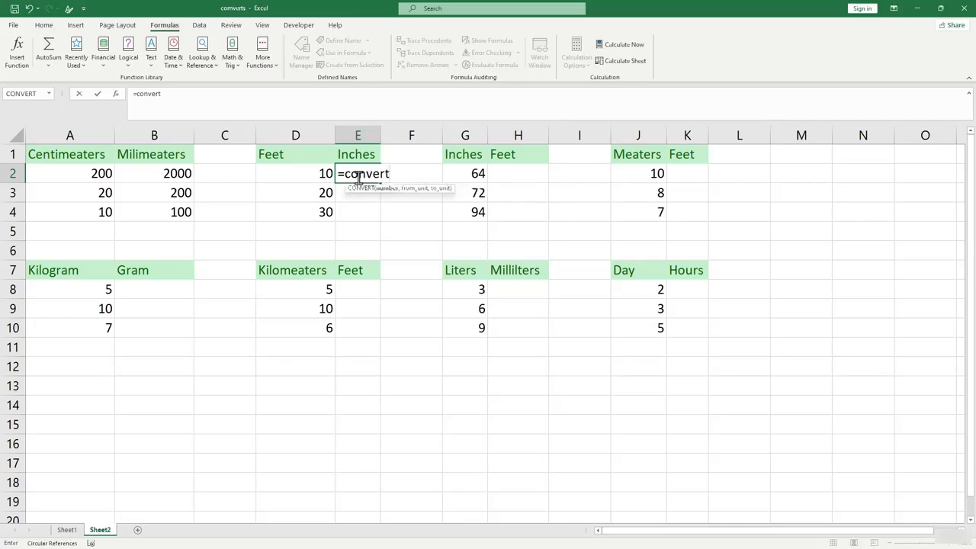
{"action": "type", "text": "("}
{"action": "left_click", "coordinate": [302, 183]}
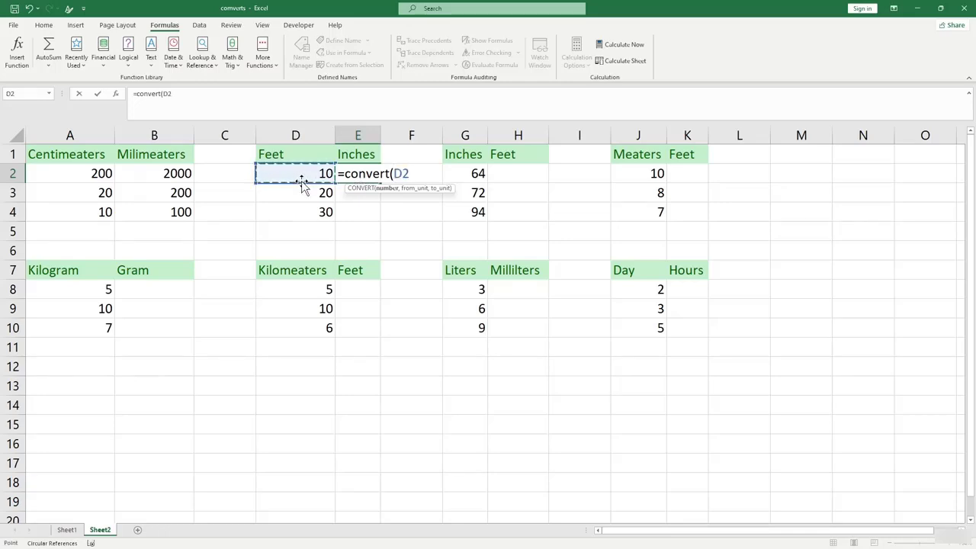
{"action": "type", "text": ","}
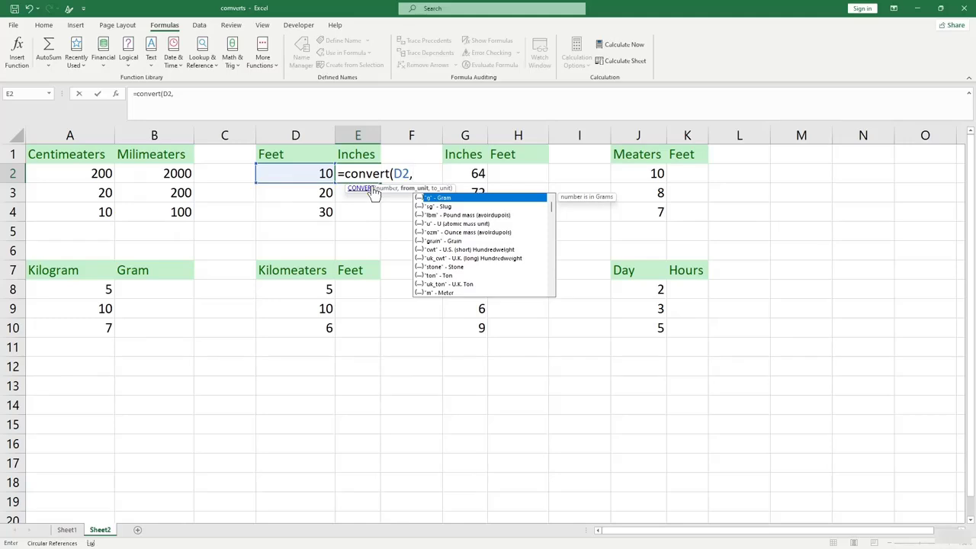
{"action": "left_click_drag", "start_coordinate": [552, 211], "coordinate": [560, 270]}
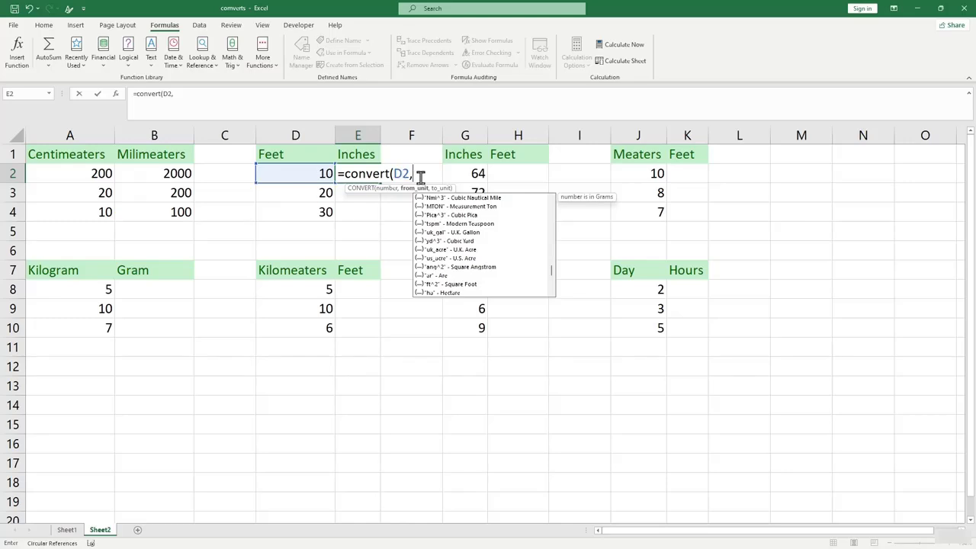
{"action": "type", "text": "\"ft"}
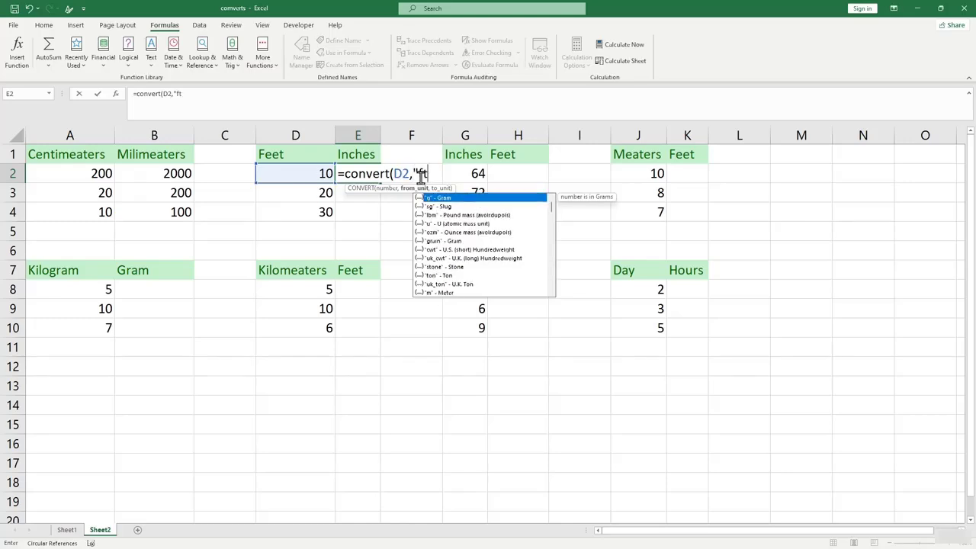
{"action": "type", "text": "\","}
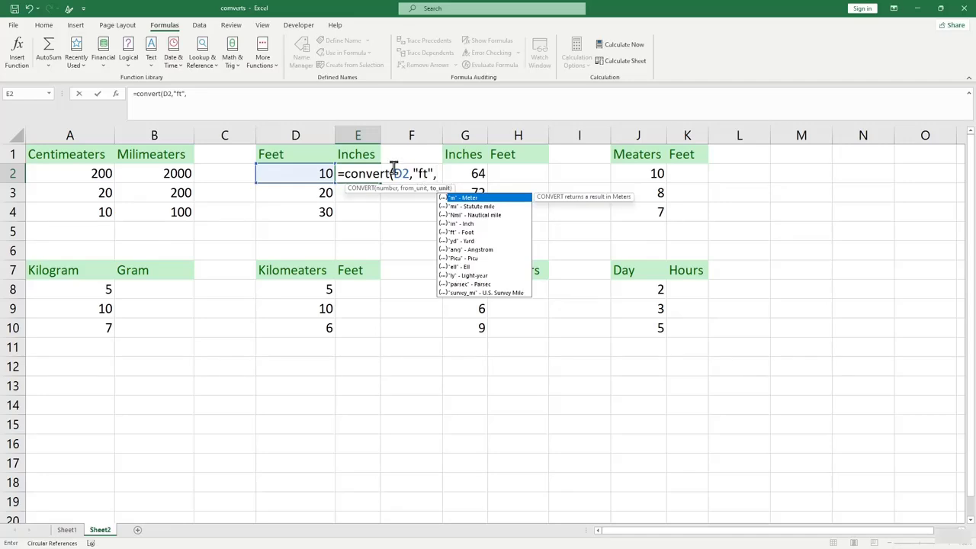
{"action": "type", "text": "\"in"}
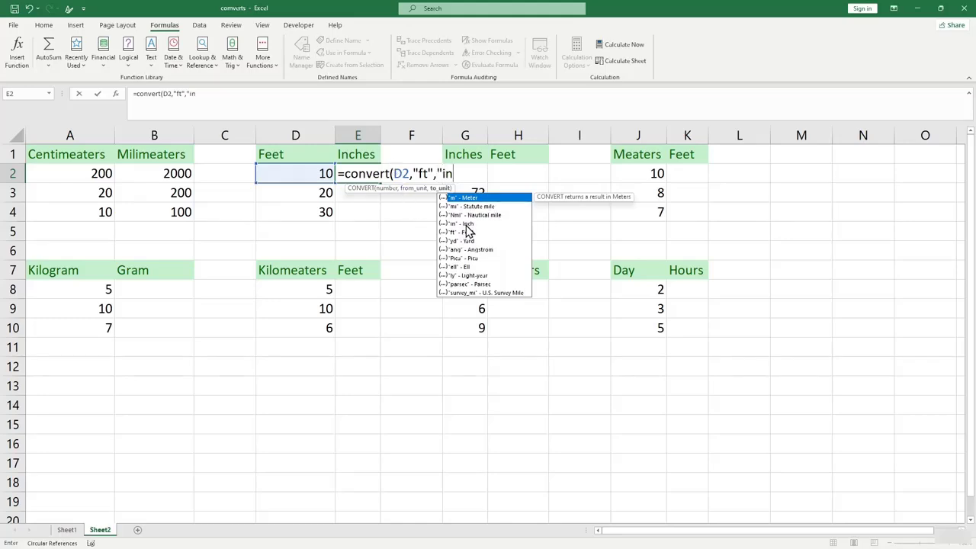
{"action": "type", "text": "\")"}
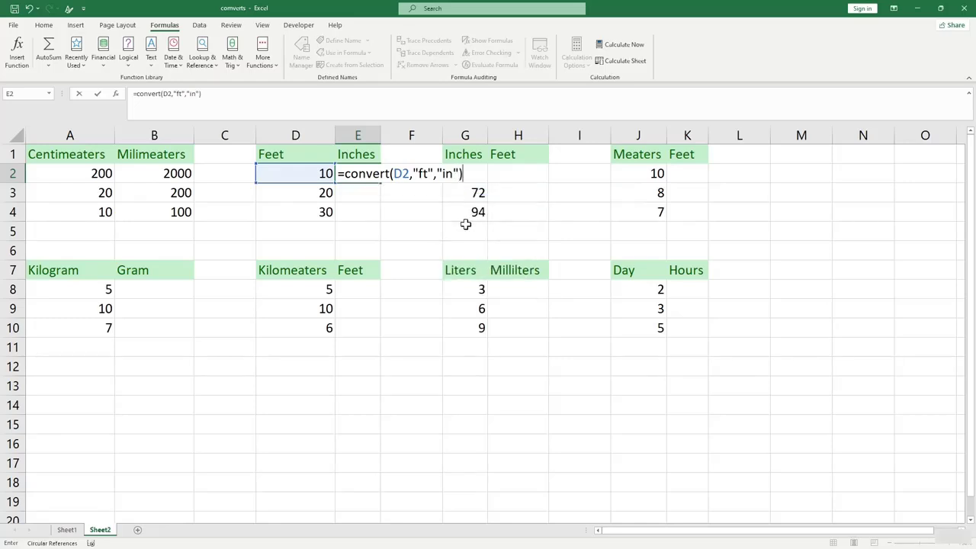
{"action": "key", "text": "Return"}
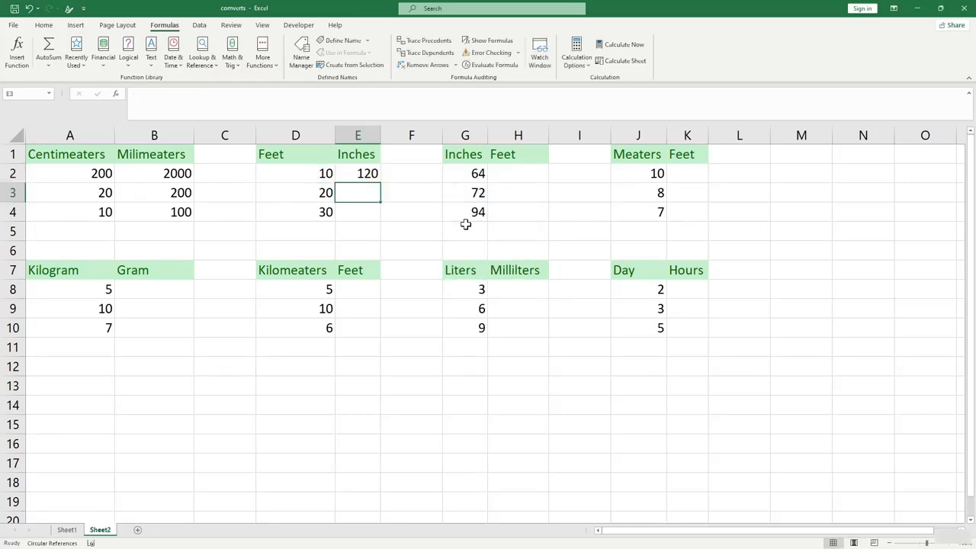
Fill the E2 formula down to E4, giving 240 and 360.
{"action": "left_click", "coordinate": [326, 173]}
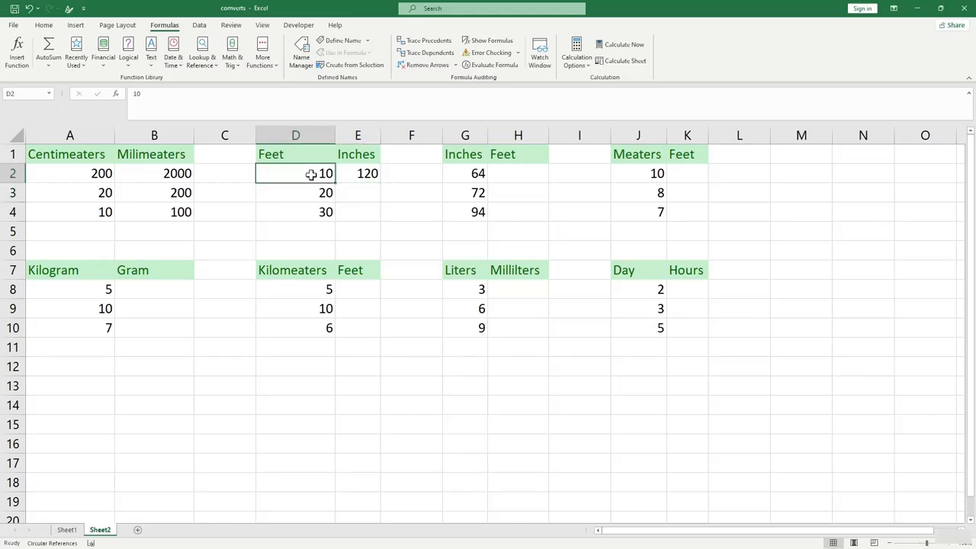
{"action": "left_click", "coordinate": [372, 176]}
{"action": "left_click_drag", "start_coordinate": [380, 184], "coordinate": [381, 220]}
{"action": "left_click", "coordinate": [370, 194]}
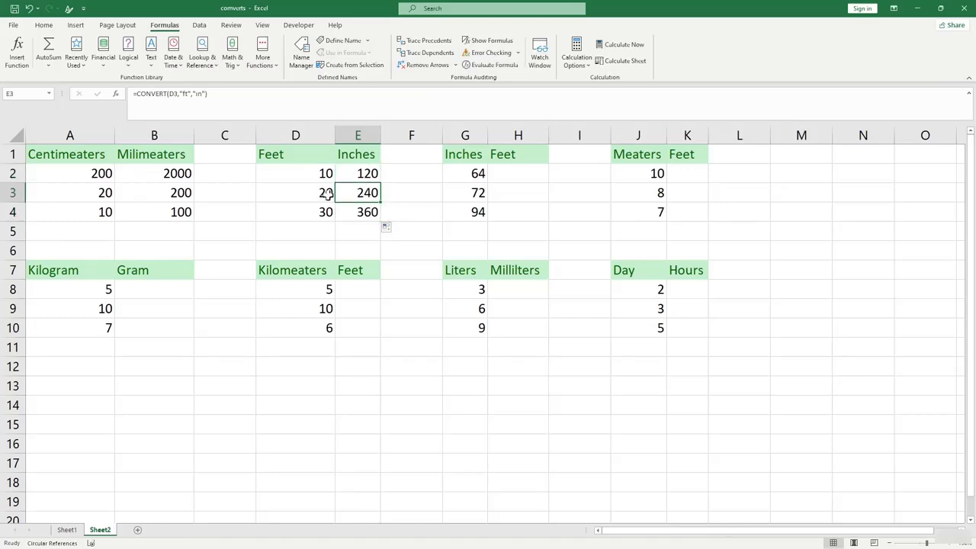
{"action": "left_click", "coordinate": [369, 174]}
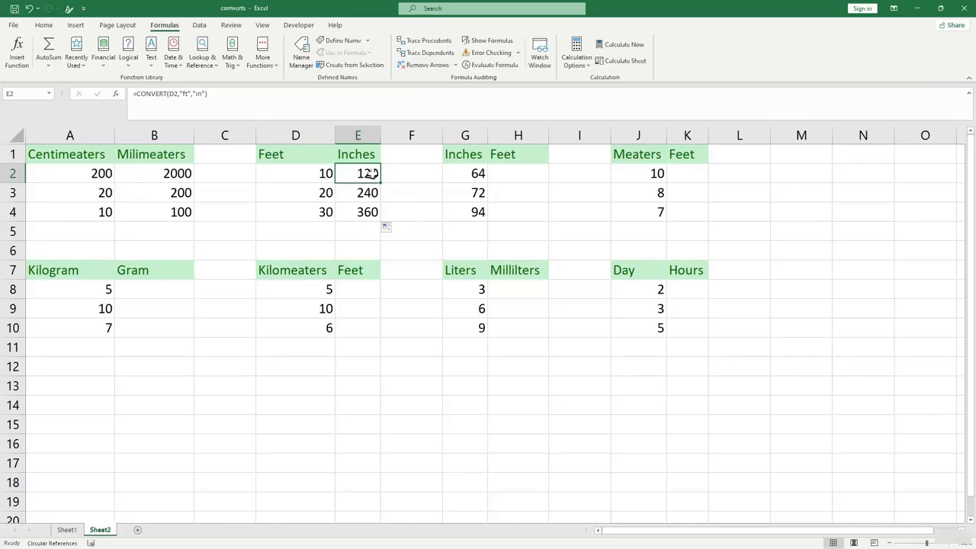
{"action": "left_click", "coordinate": [329, 173]}
{"action": "left_click", "coordinate": [375, 173]}
Enter =CONVERT(E2,"in","ft") in F2 and fill it to F4, showing 10, 20 and 30.
{"action": "left_click", "coordinate": [395, 173]}
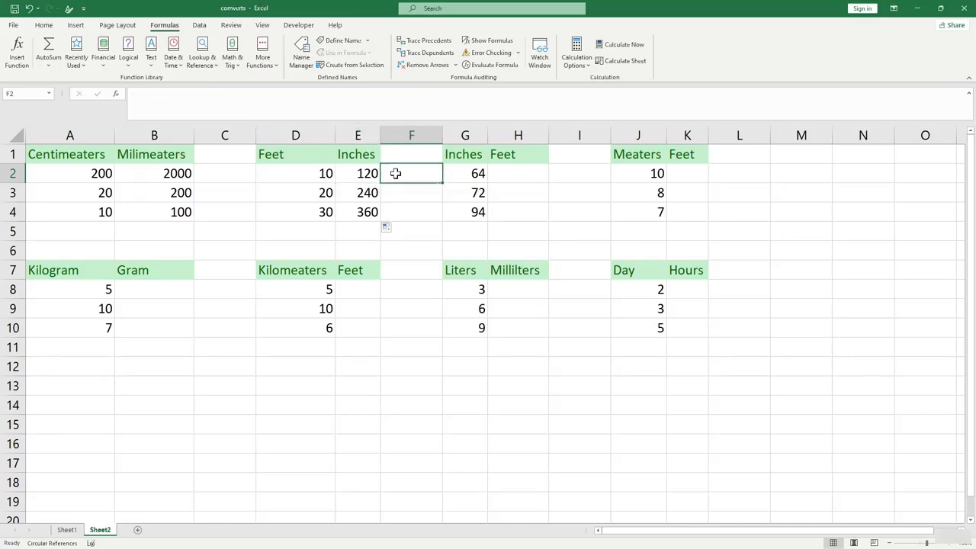
{"action": "type", "text": "="}
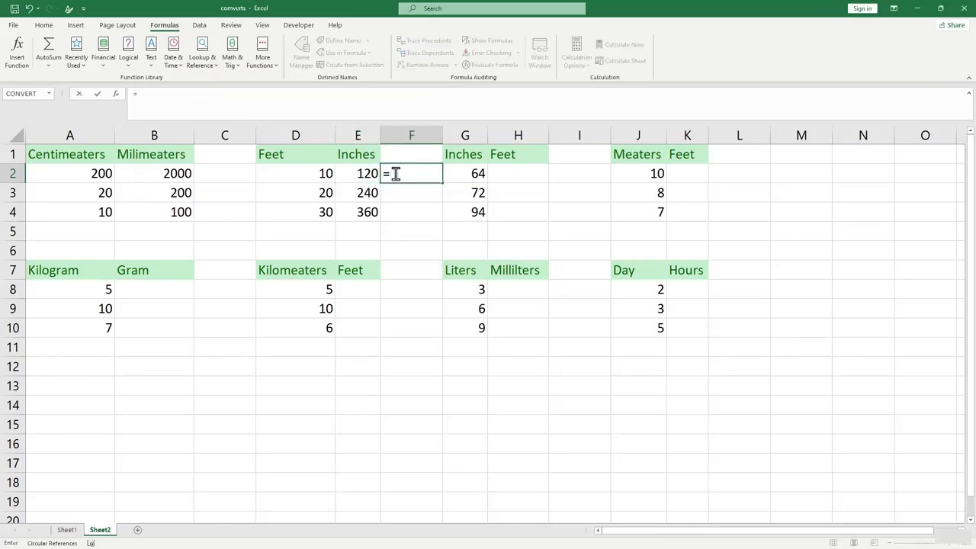
{"action": "type", "text": "conv"}
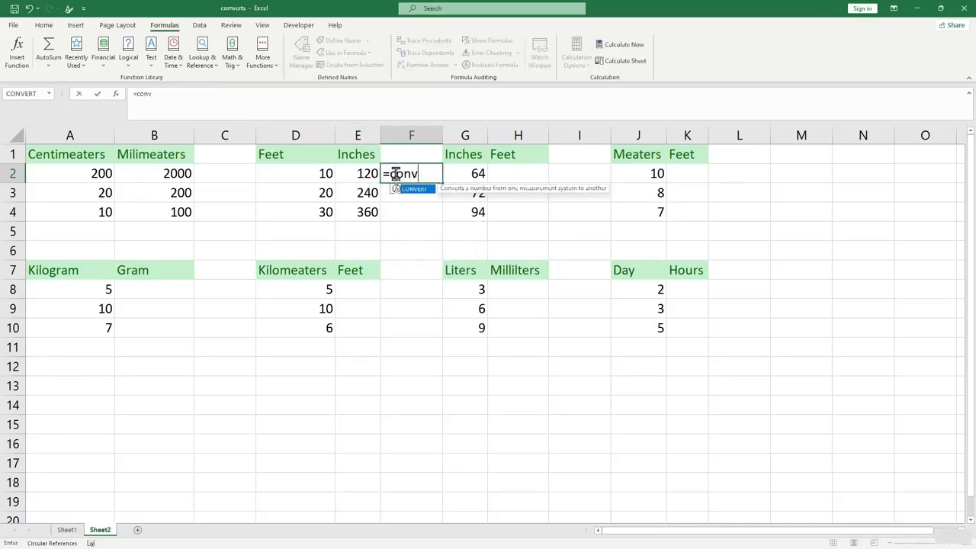
{"action": "type", "text": "ert("}
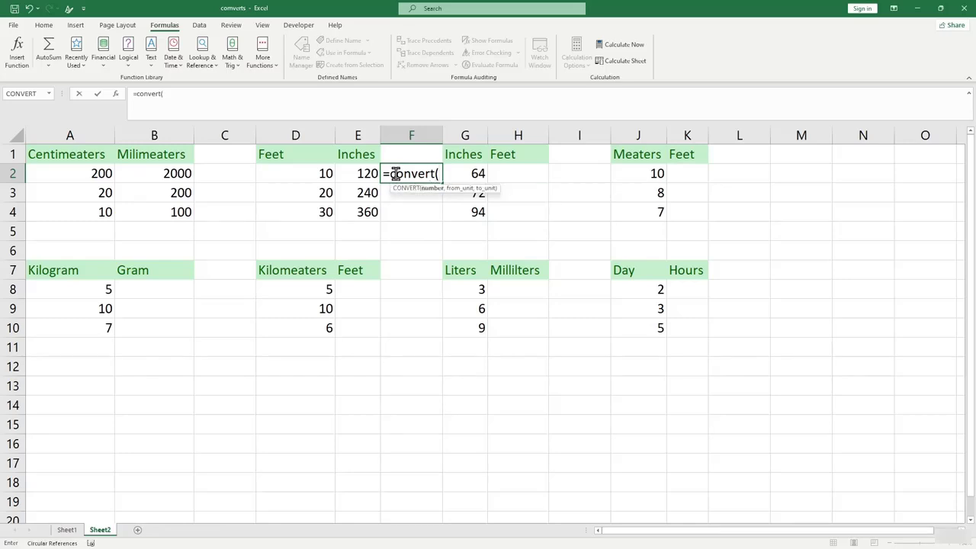
{"action": "left_click", "coordinate": [365, 174]}
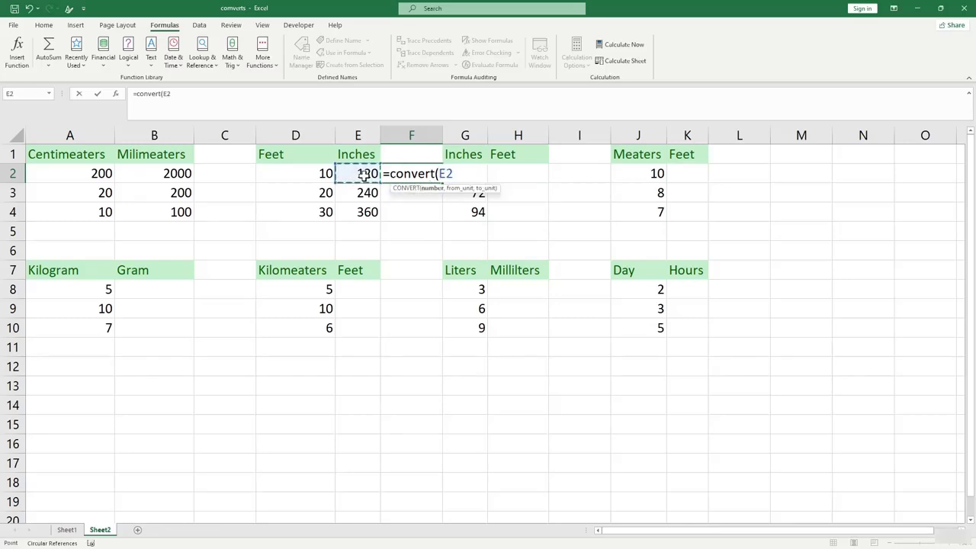
{"action": "type", "text": ","}
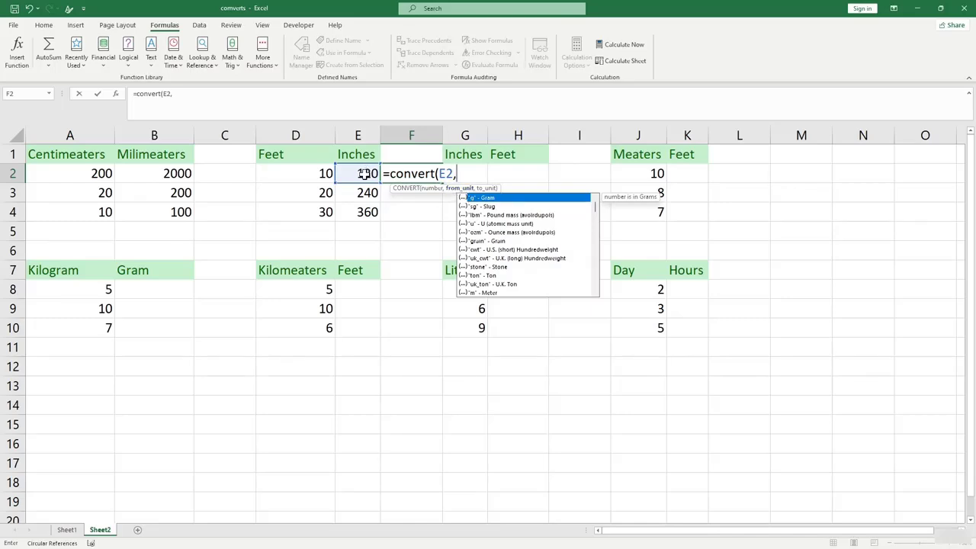
{"action": "type", "text": "\"in\","}
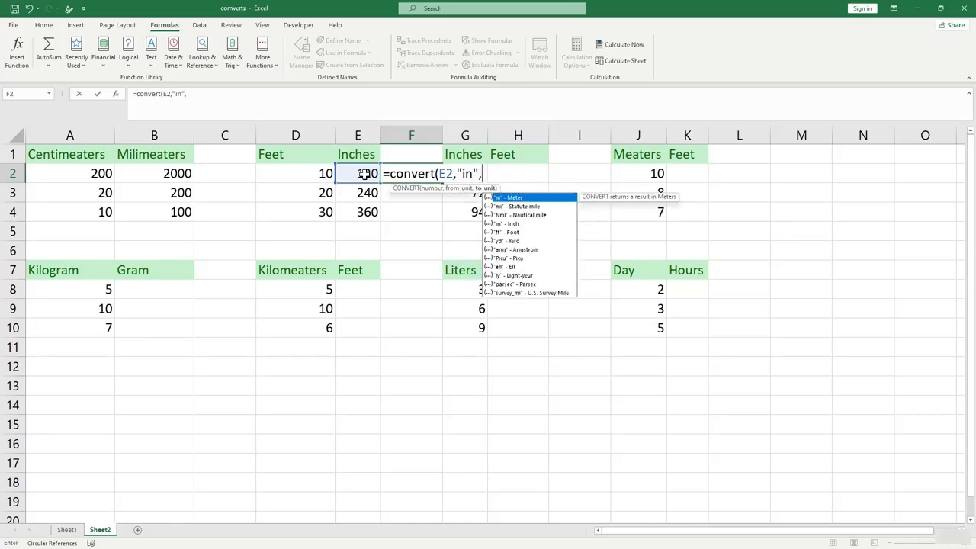
{"action": "type", "text": "\"ft\")"}
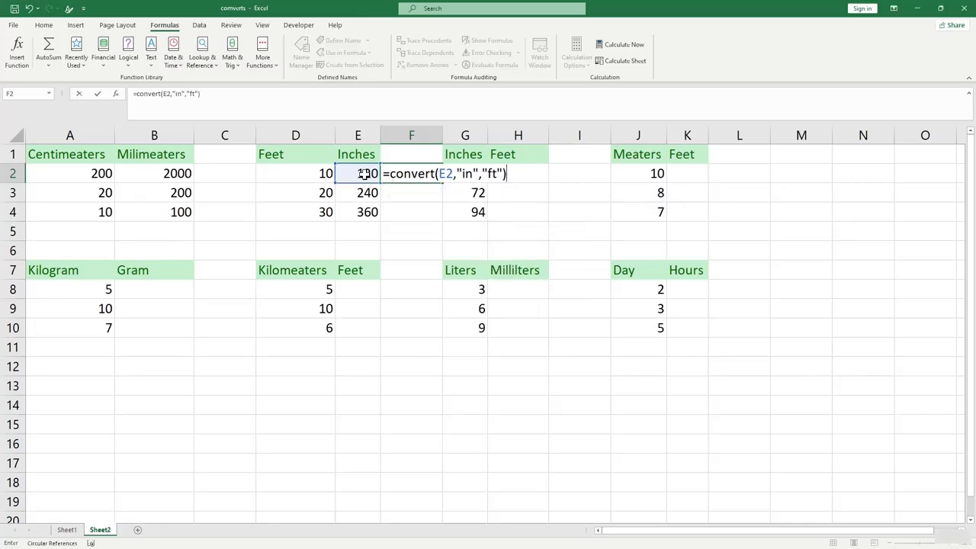
{"action": "key", "text": "Return"}
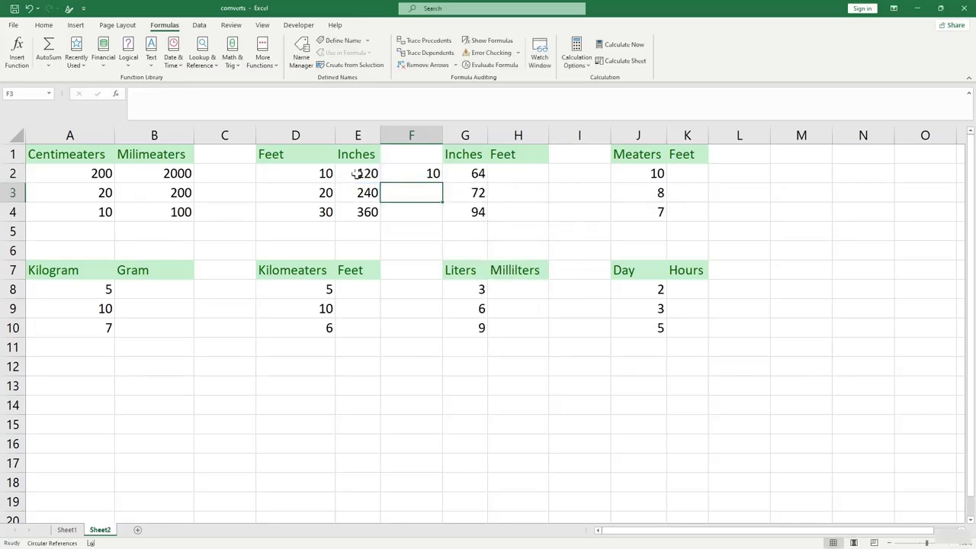
{"action": "left_click", "coordinate": [413, 176]}
{"action": "left_click_drag", "start_coordinate": [442, 183], "coordinate": [417, 237]}
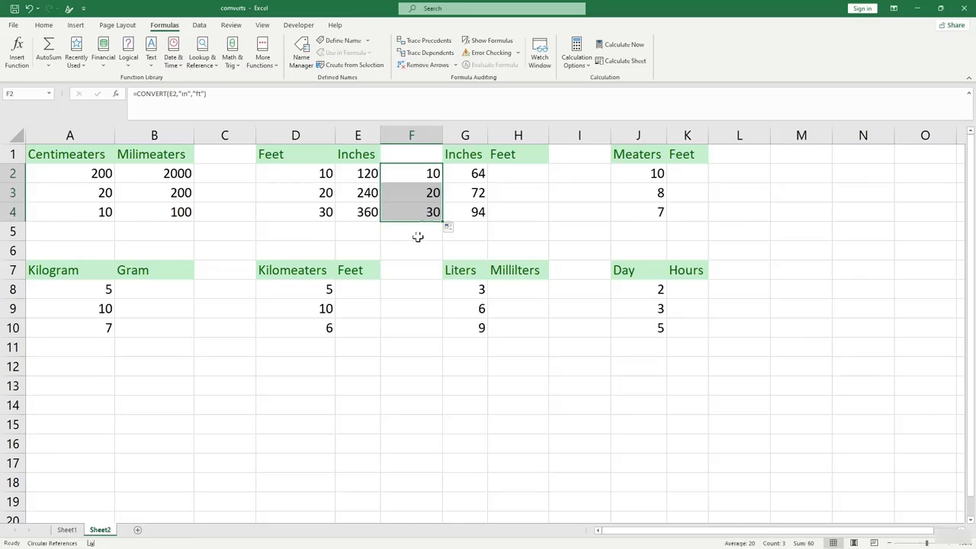
{"action": "left_click", "coordinate": [325, 173]}
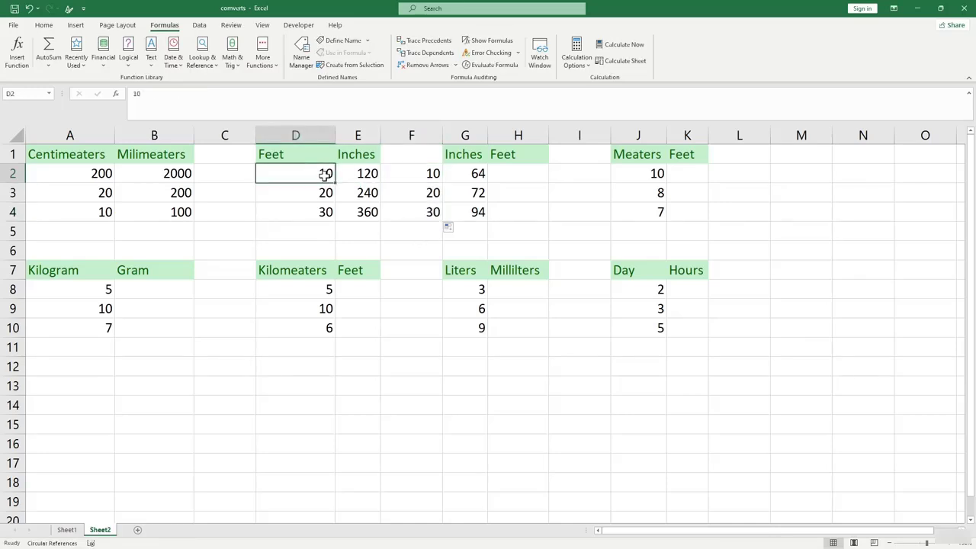
Change the Feet inputs to 5 in D2 and 1 in D3.
{"action": "type", "text": "7"}
{"action": "key", "text": "Return"}
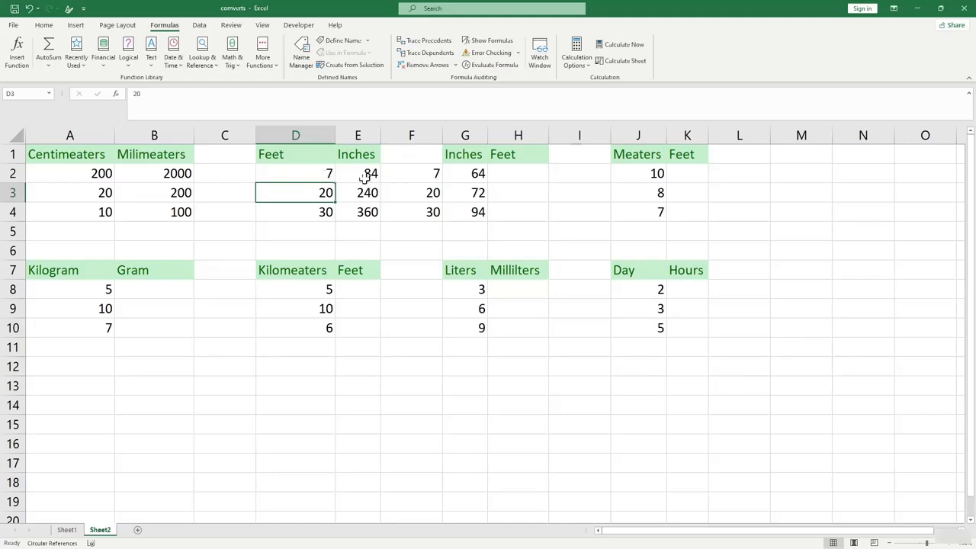
{"action": "left_click", "coordinate": [323, 173]}
{"action": "type", "text": "5"}
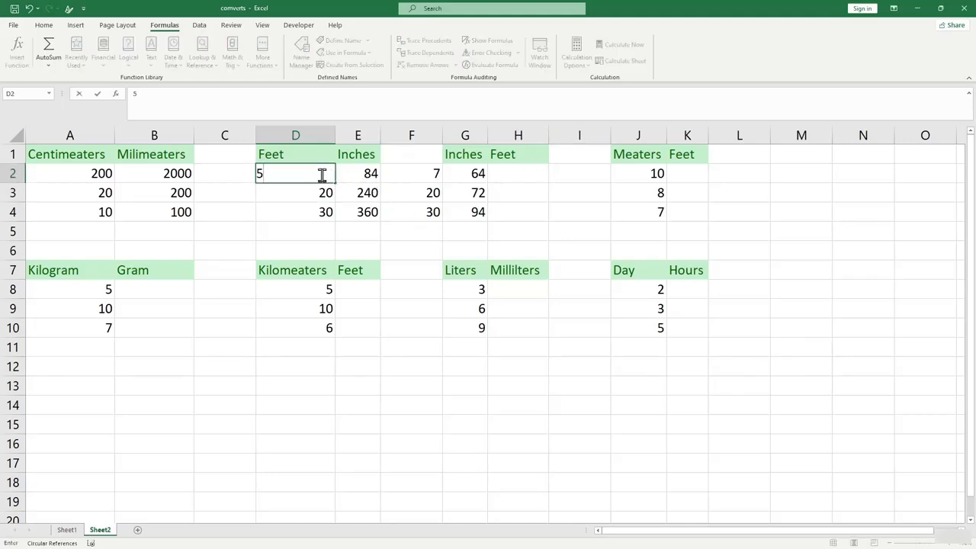
{"action": "left_click", "coordinate": [328, 227]}
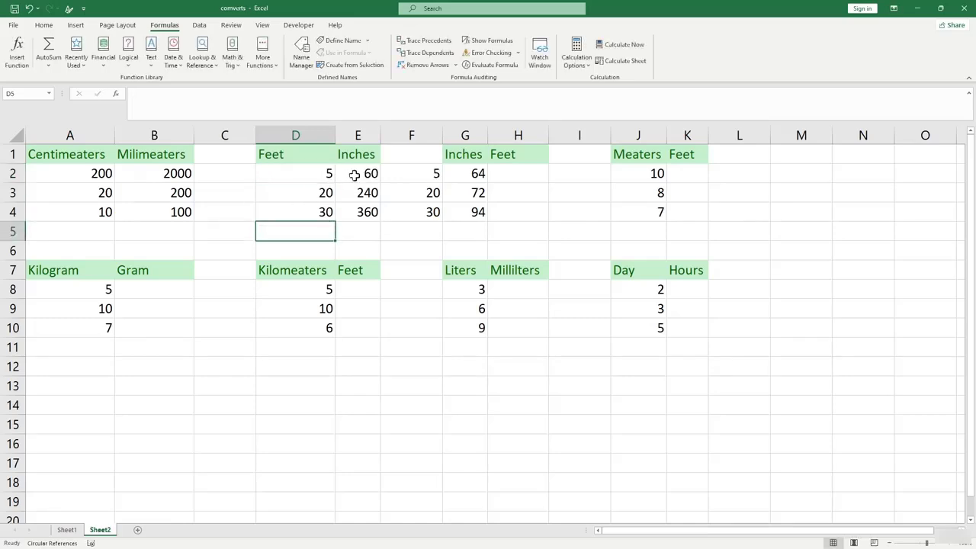
{"action": "left_click", "coordinate": [315, 193]}
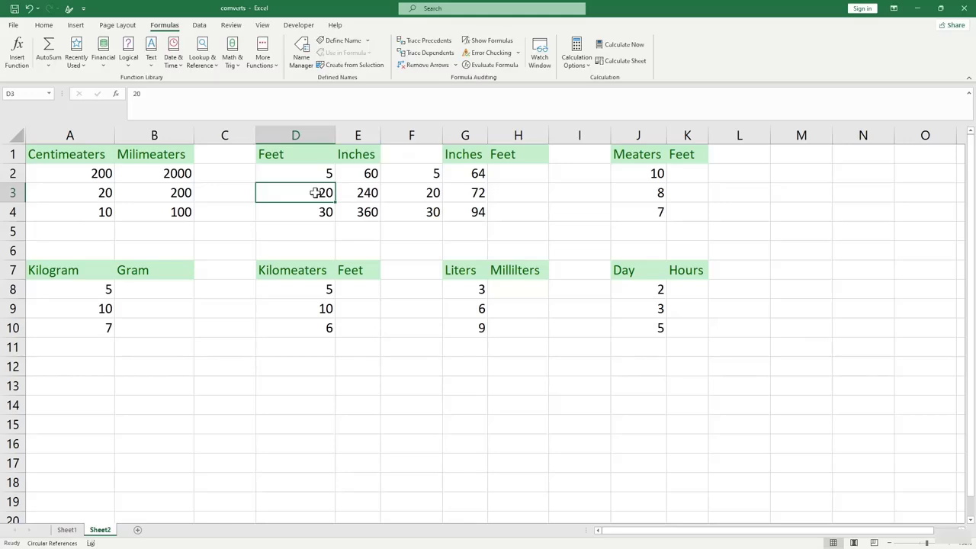
{"action": "type", "text": "1"}
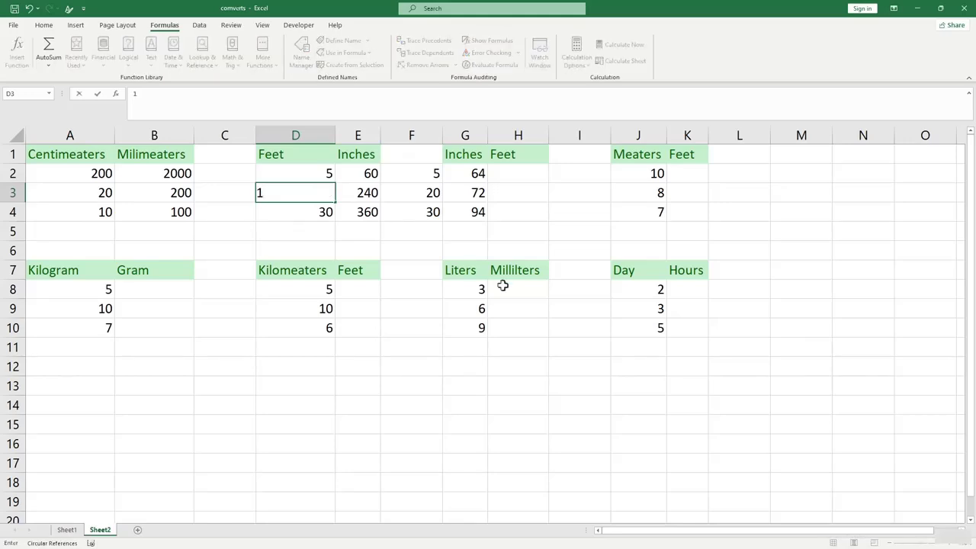
{"action": "left_click", "coordinate": [407, 232]}
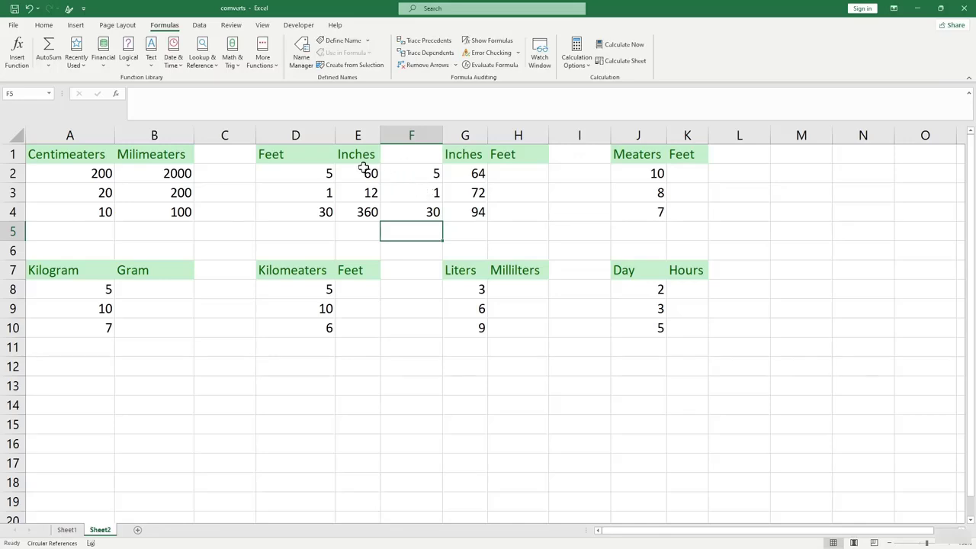
Label column F with the header 'feet' in F1.
{"action": "left_click", "coordinate": [415, 155]}
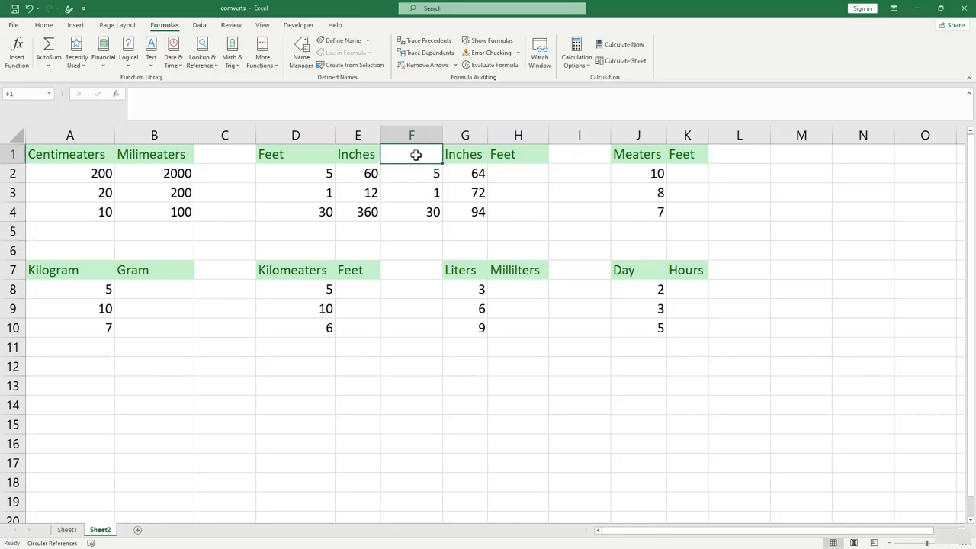
{"action": "type", "text": "fee"}
{"action": "type", "text": "t"}
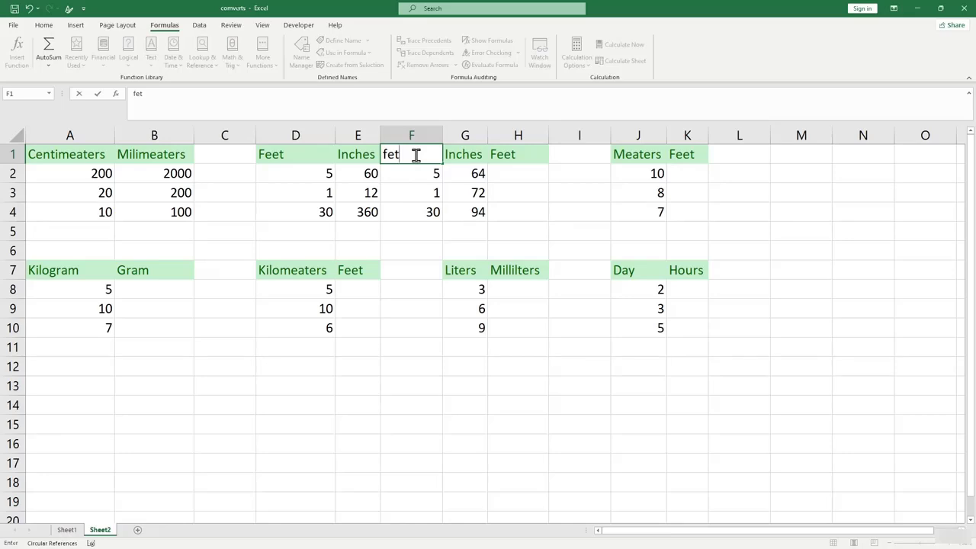
{"action": "key", "text": "BackSpace"}
{"action": "type", "text": "et"}
{"action": "key", "text": "Return"}
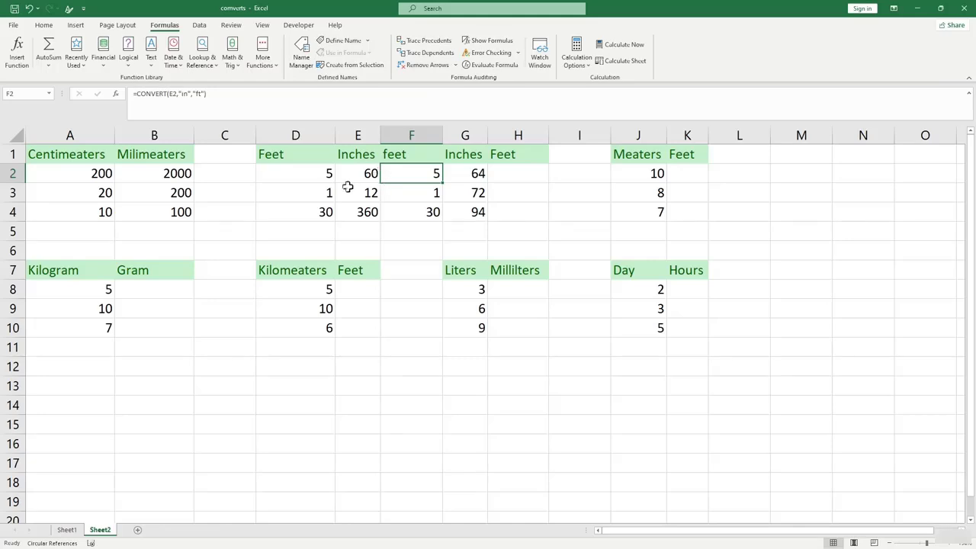
Enter =CONVERT(G2,"in","ft") in H2 and fill it down to H4 (5.33333, 6, 7.83333).
{"action": "left_click", "coordinate": [507, 173]}
{"action": "type", "text": "=co"}
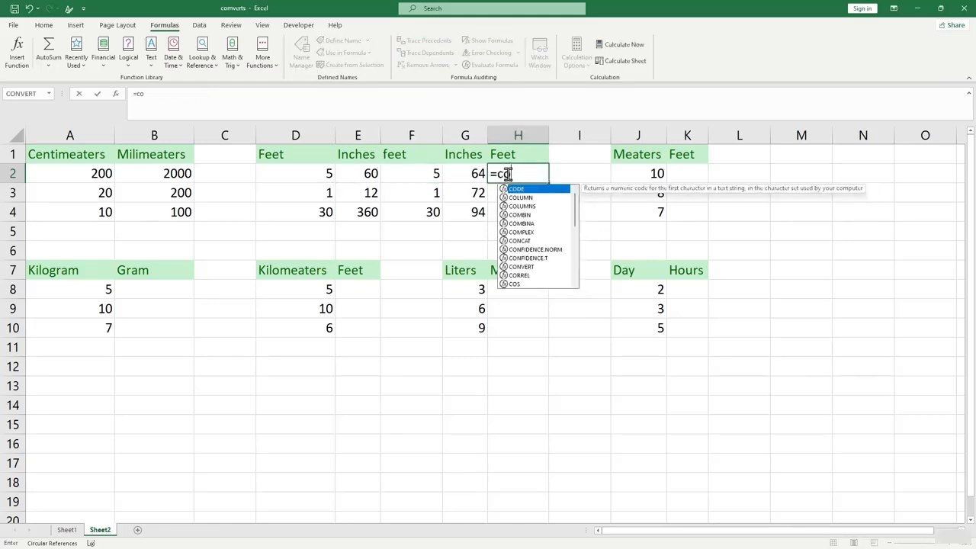
{"action": "type", "text": "nvert"}
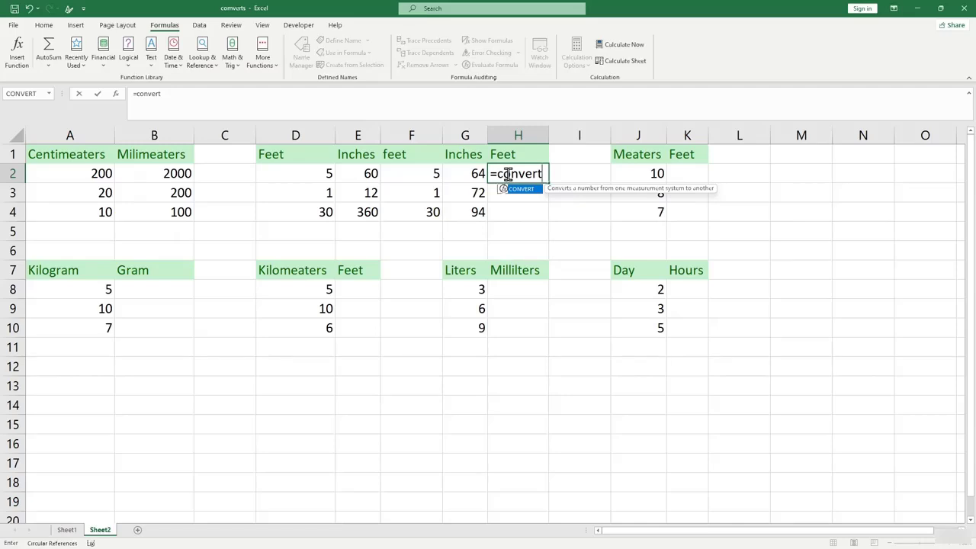
{"action": "type", "text": "("}
{"action": "left_click", "coordinate": [463, 173]}
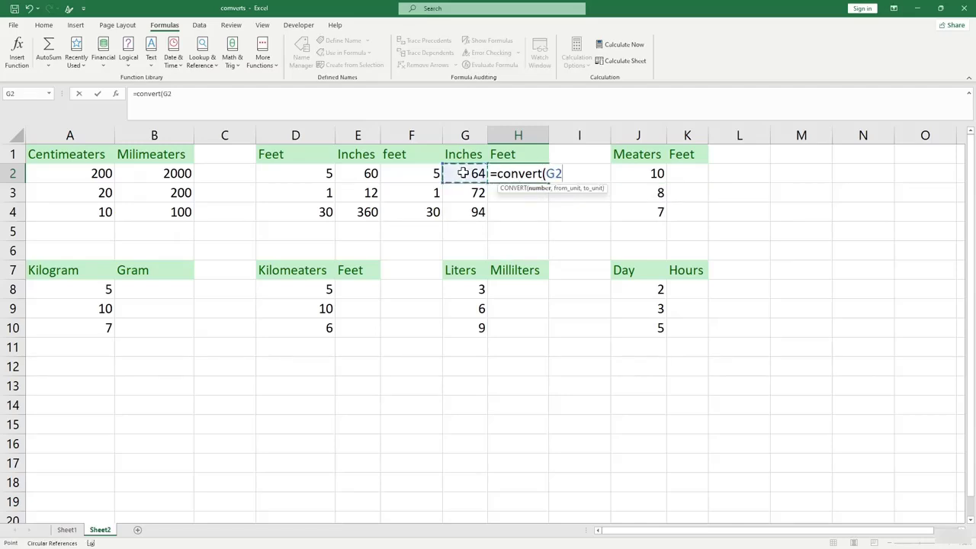
{"action": "type", "text": ","}
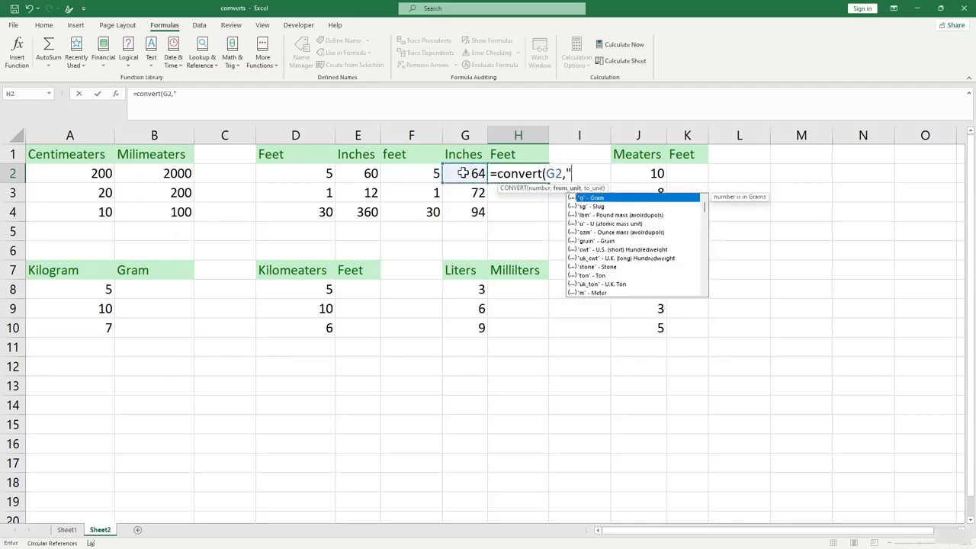
{"action": "type", "text": "\"in\","}
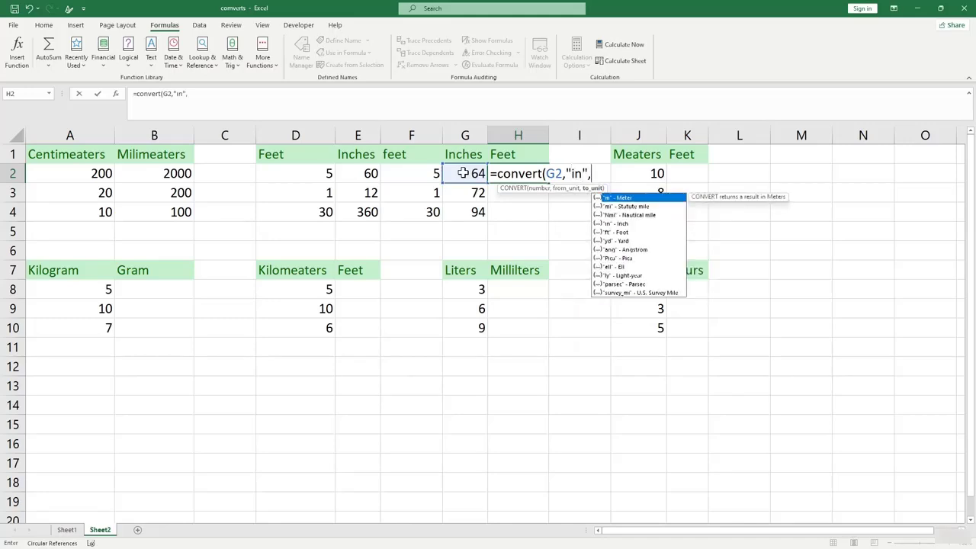
{"action": "type", "text": "\"ft\")"}
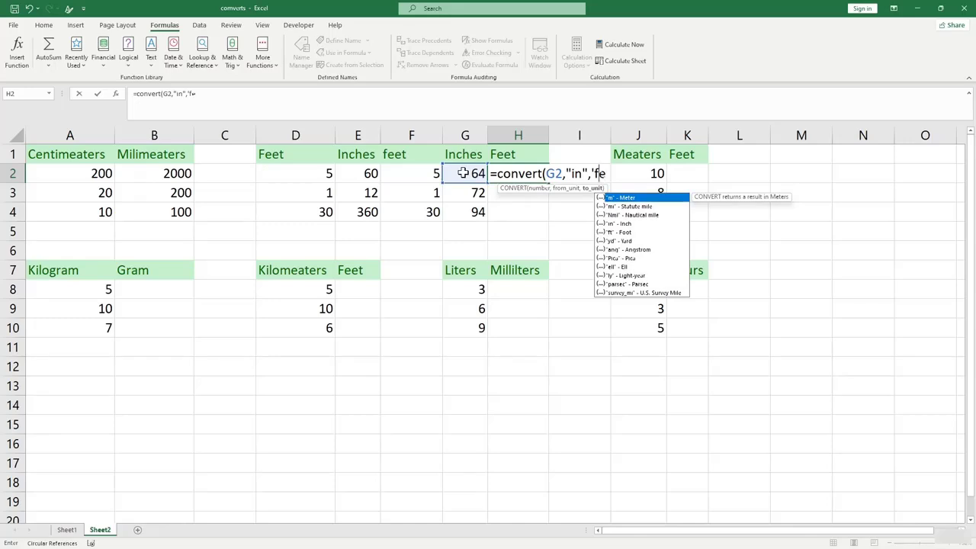
{"action": "left_click", "coordinate": [595, 173]}
{"action": "key", "text": "Return"}
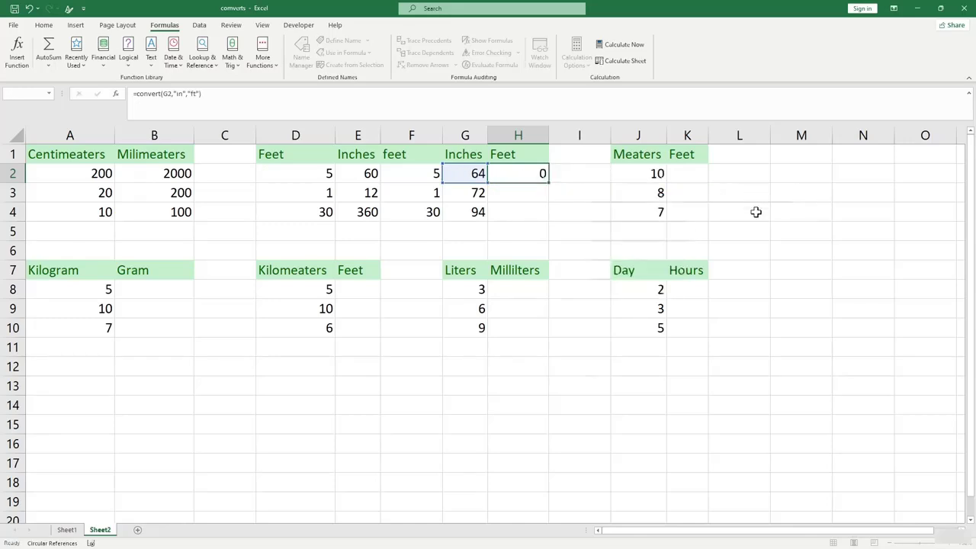
{"action": "left_click", "coordinate": [530, 175]}
{"action": "left_click_drag", "start_coordinate": [549, 183], "coordinate": [543, 221]}
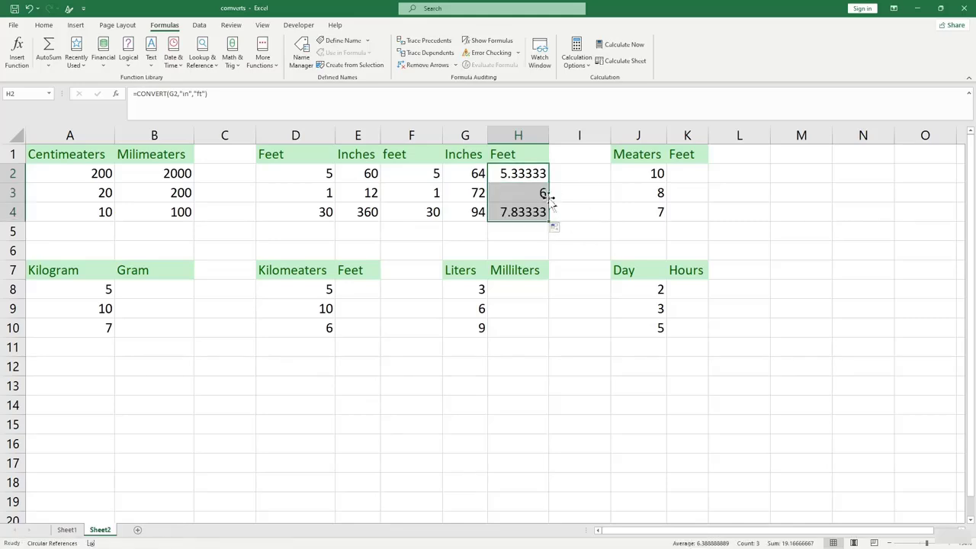
{"action": "left_click", "coordinate": [600, 194]}
{"action": "left_click", "coordinate": [660, 169]}
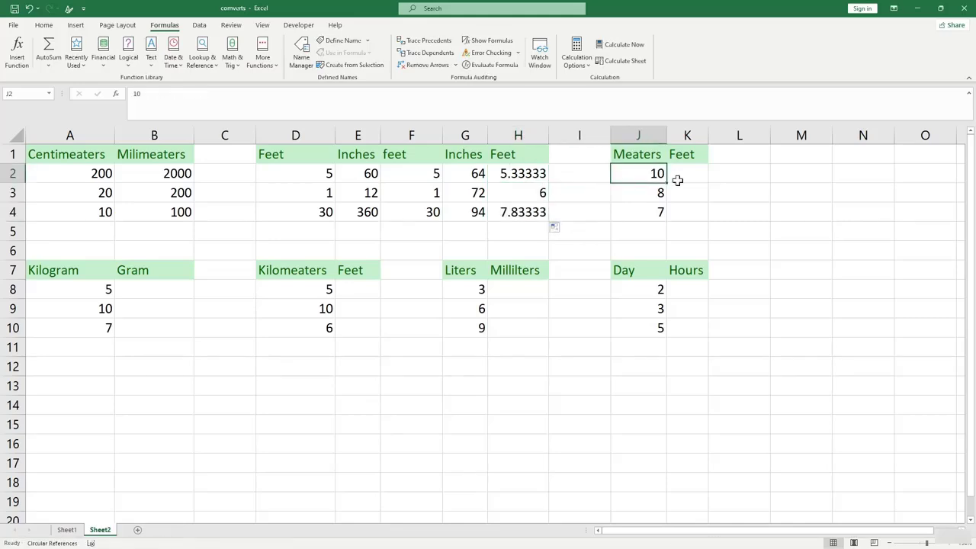
Enter =CONVERT(J2,"m","ft") in K2 and fill it down to K4 (32.81, 26.25, 22.97).
{"action": "left_click", "coordinate": [682, 175]}
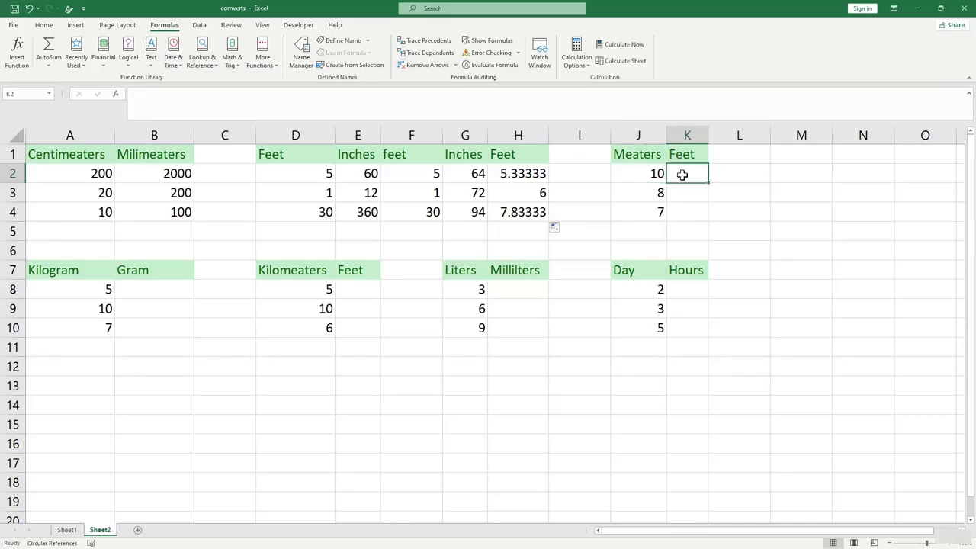
{"action": "type", "text": "="}
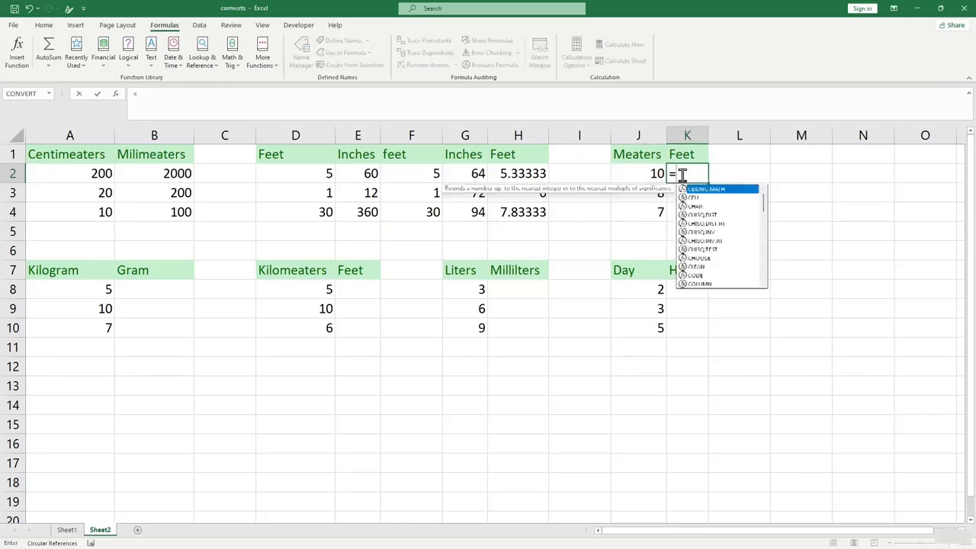
{"action": "type", "text": "convert("}
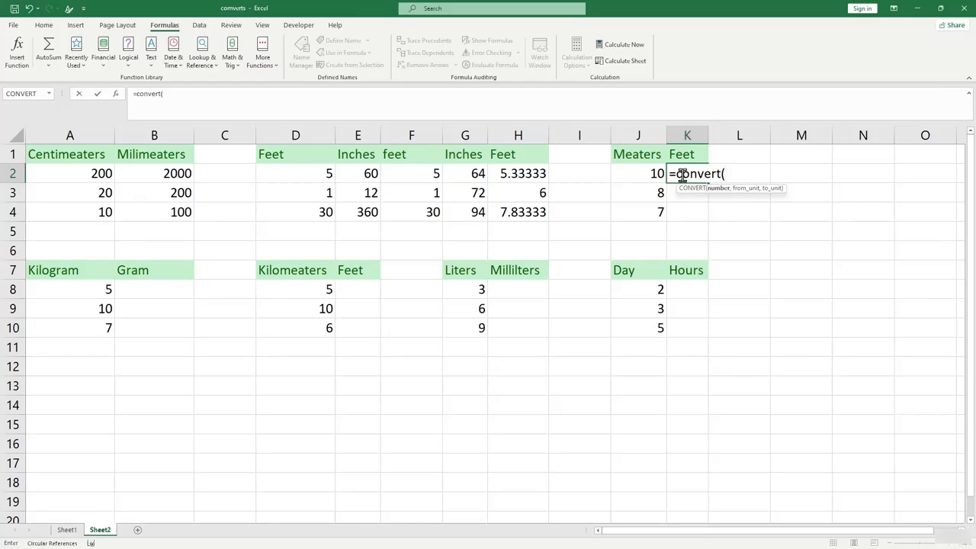
{"action": "left_click", "coordinate": [655, 173]}
{"action": "type", "text": ","}
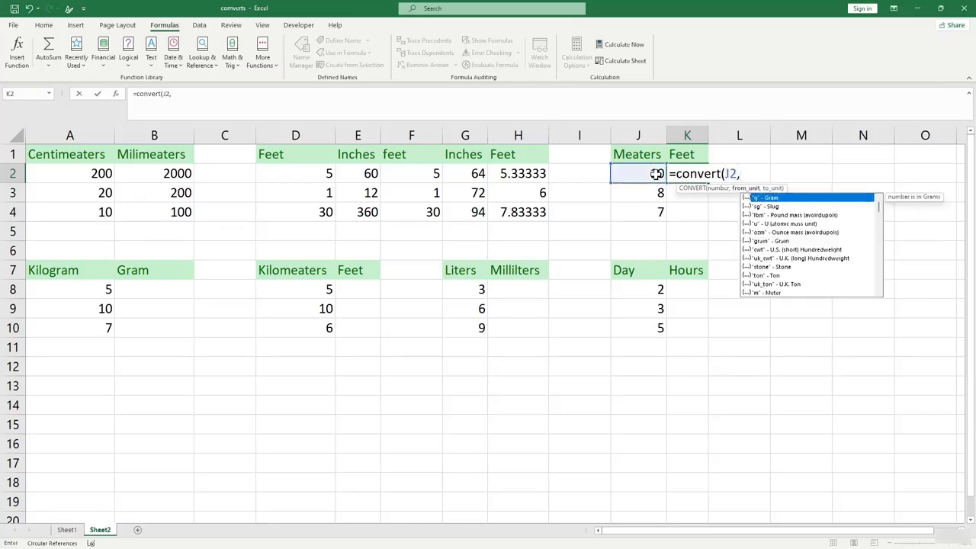
{"action": "type", "text": "\"m\","}
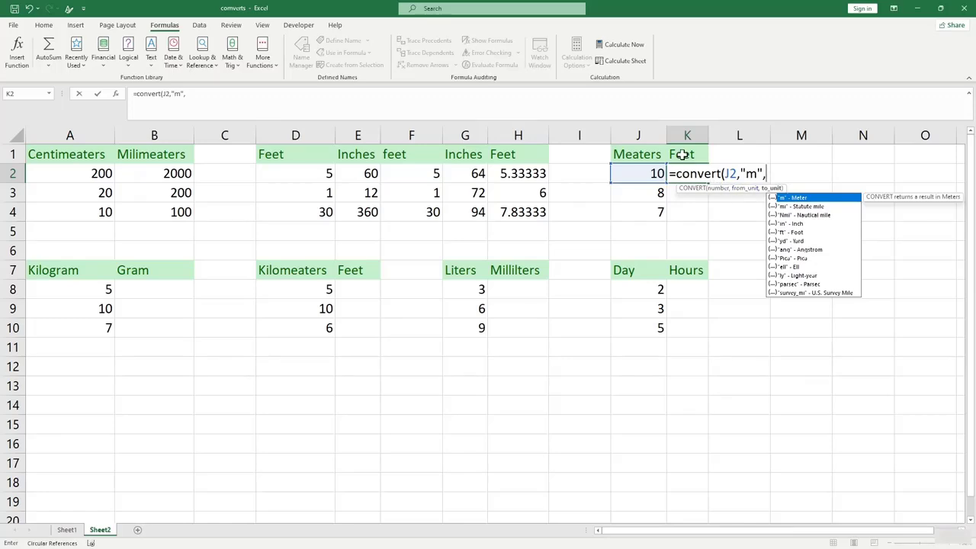
{"action": "type", "text": "\"ft\")"}
{"action": "key", "text": "Return"}
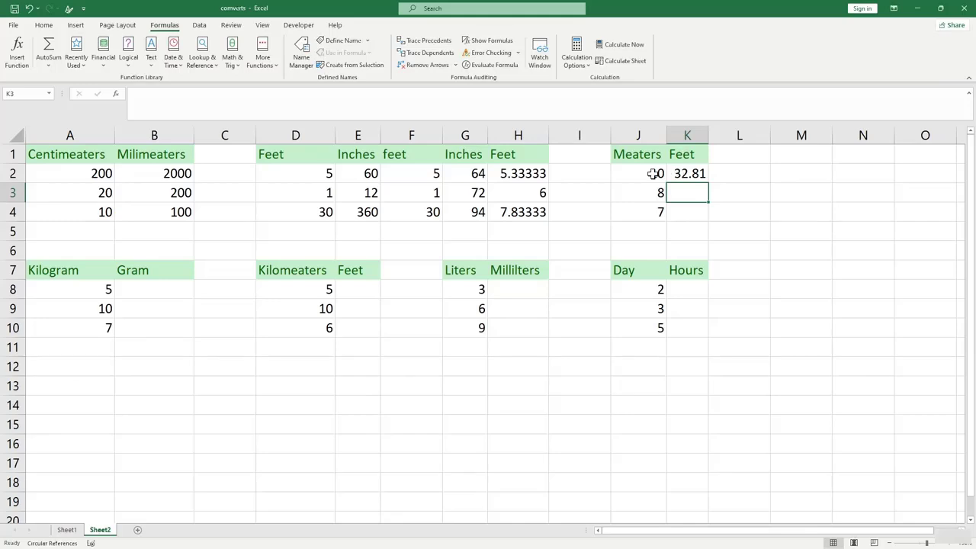
{"action": "left_click", "coordinate": [655, 174]}
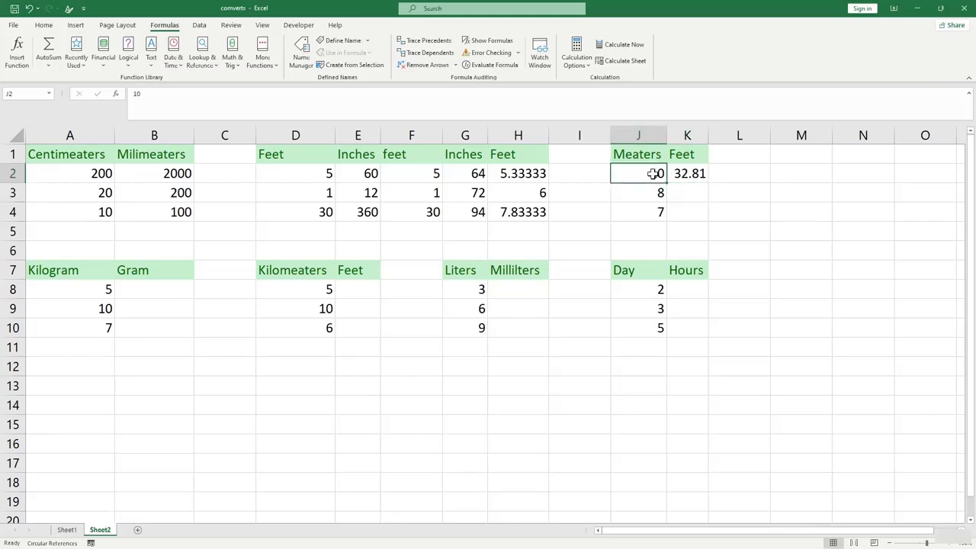
{"action": "left_click", "coordinate": [692, 176]}
{"action": "left_click_drag", "start_coordinate": [708, 186], "coordinate": [708, 222]}
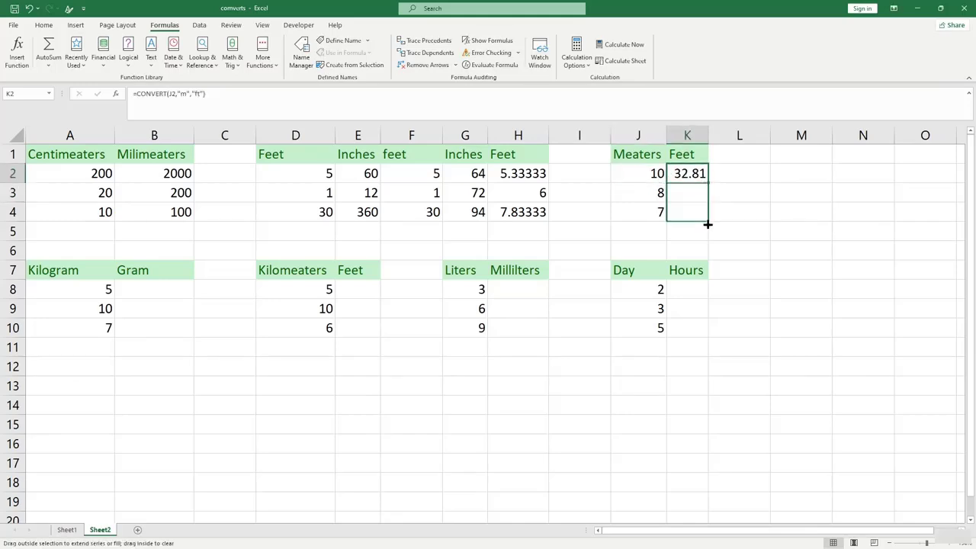
{"action": "left_click", "coordinate": [779, 214]}
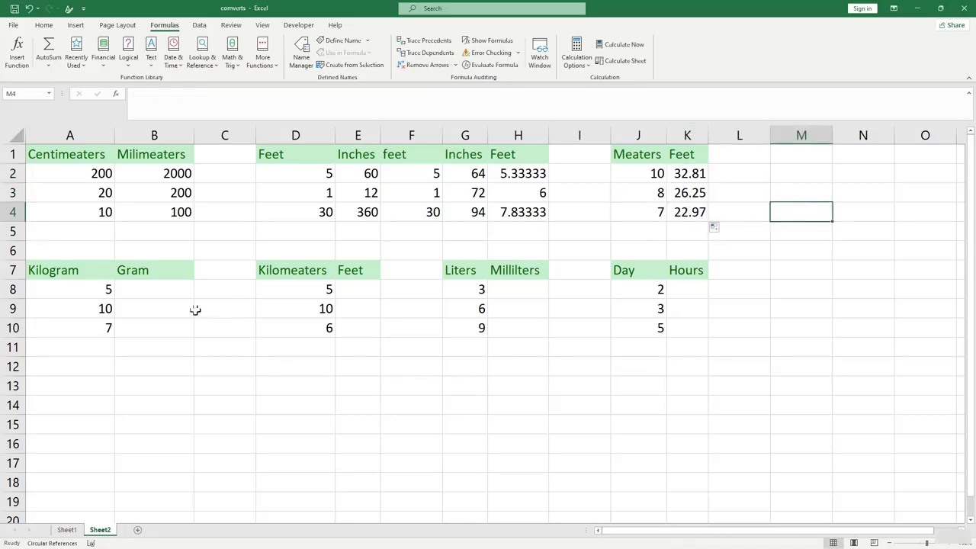
{"action": "left_click", "coordinate": [87, 289]}
{"action": "left_click", "coordinate": [144, 290]}
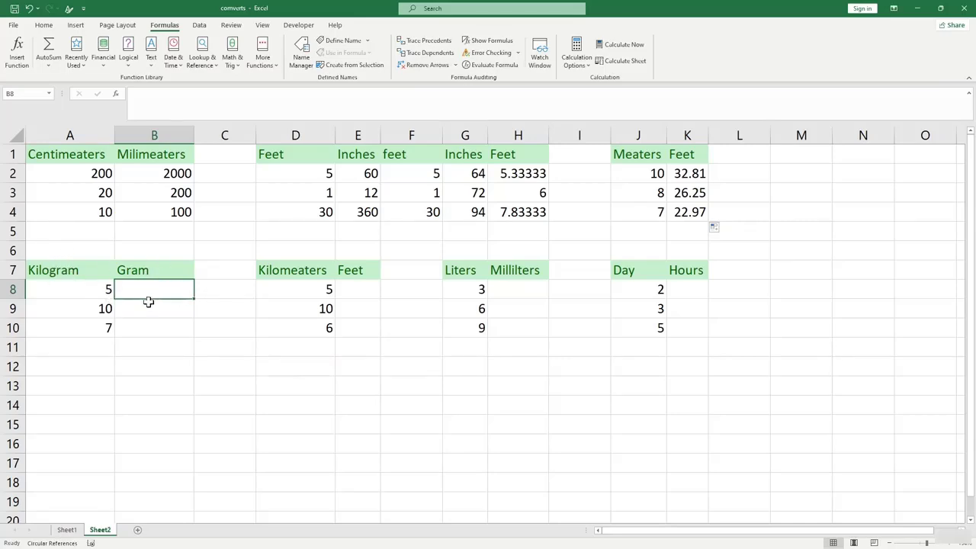
Enter =CONVERT(A8,"kg","g") in B8 and fill it down to B10 (5000, 10000, 7000).
{"action": "type", "text": "=cov"}
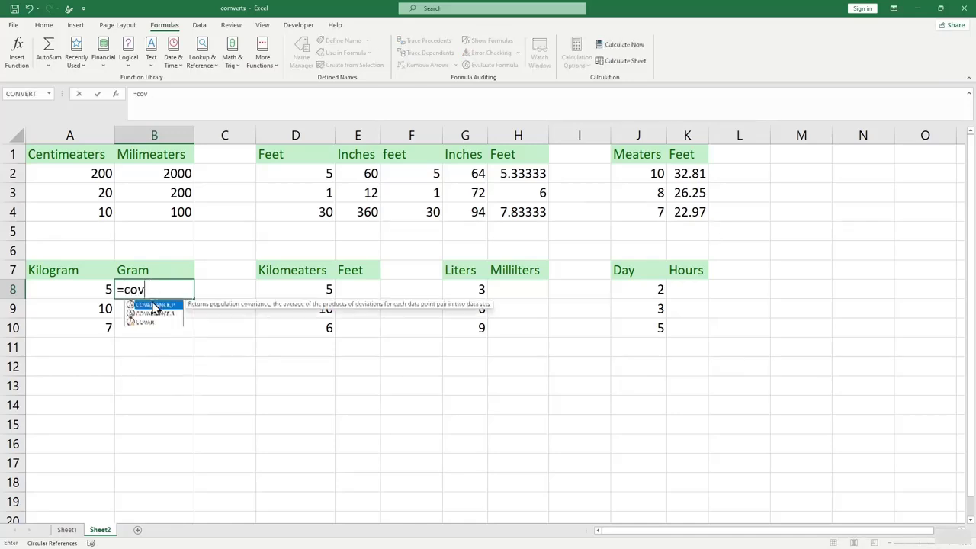
{"action": "key", "text": "BackSpace"}
{"action": "type", "text": "nver"}
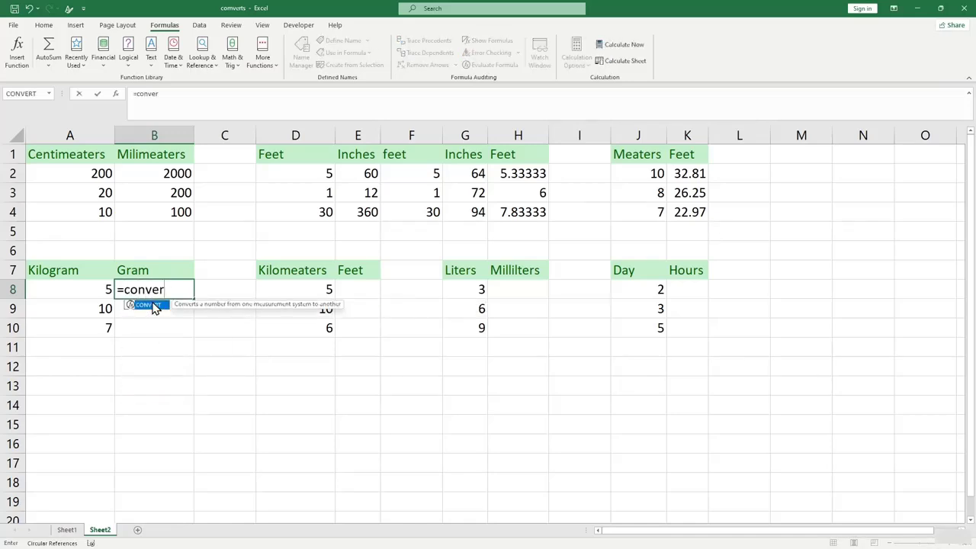
{"action": "type", "text": "t"}
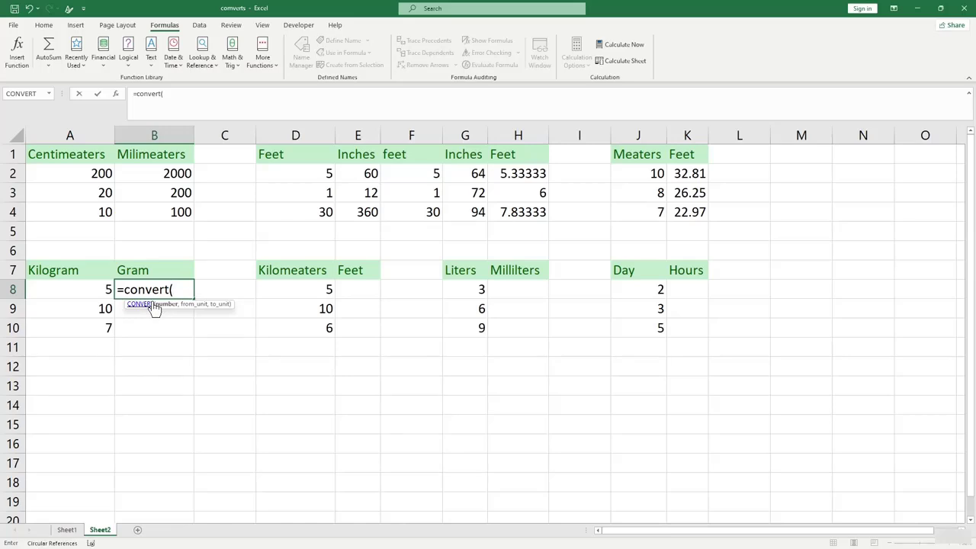
{"action": "type", "text": "("}
{"action": "left_click", "coordinate": [95, 290]}
{"action": "type", "text": ","}
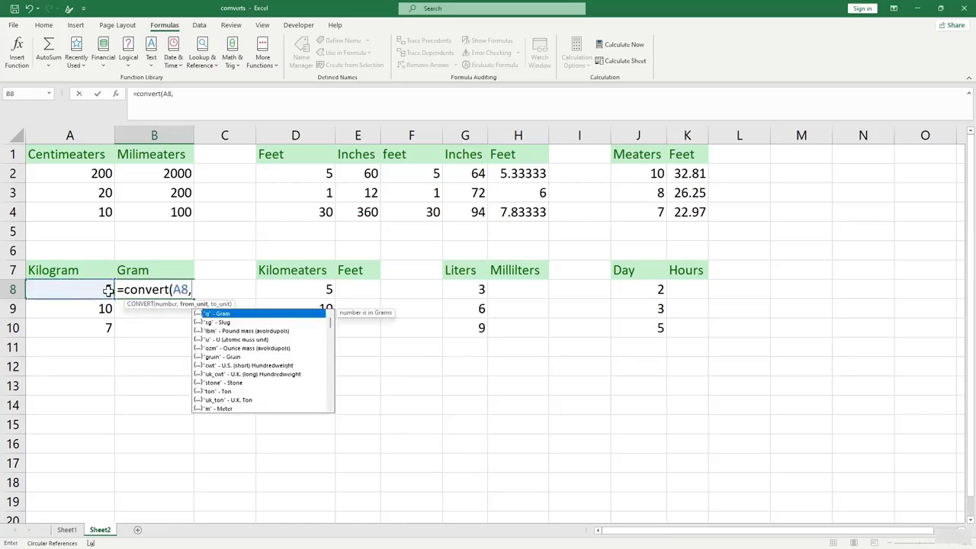
{"action": "type", "text": "\"kg\","}
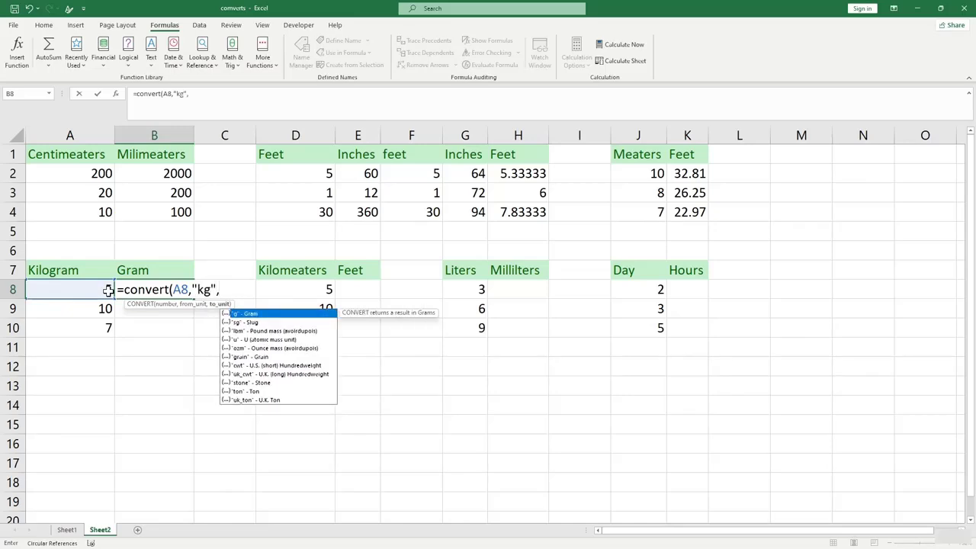
{"action": "type", "text": "\"g\")"}
{"action": "key", "text": "Return"}
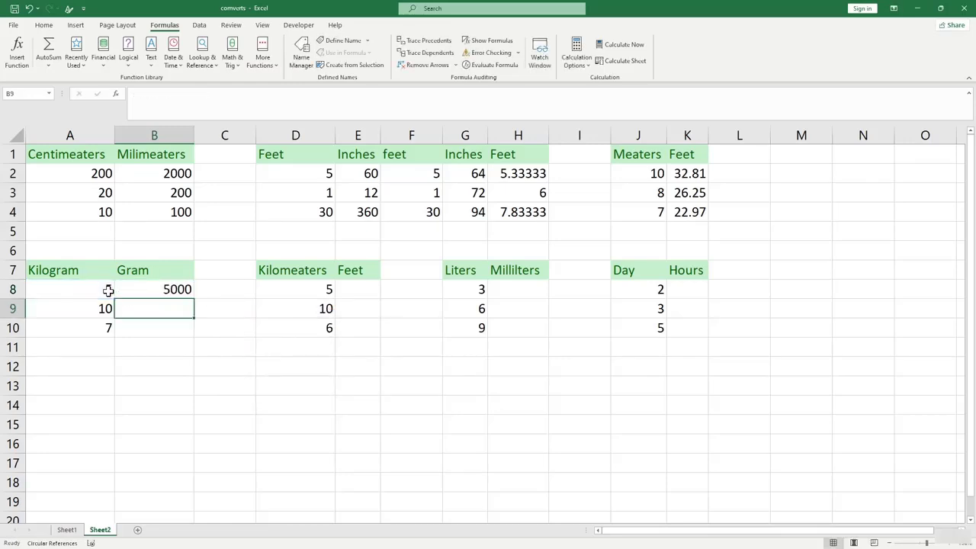
{"action": "left_click", "coordinate": [93, 291]}
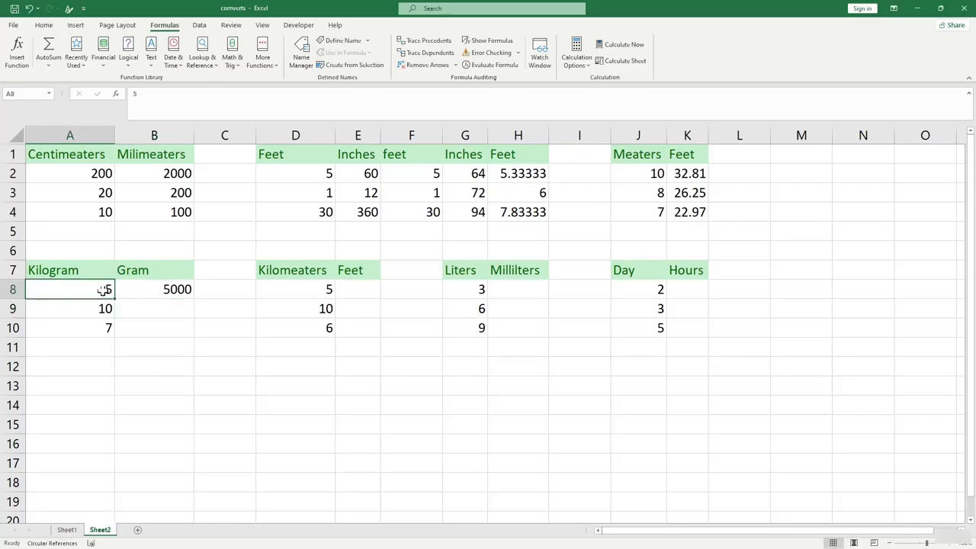
{"action": "left_click", "coordinate": [181, 294]}
{"action": "double_click", "coordinate": [193, 298]}
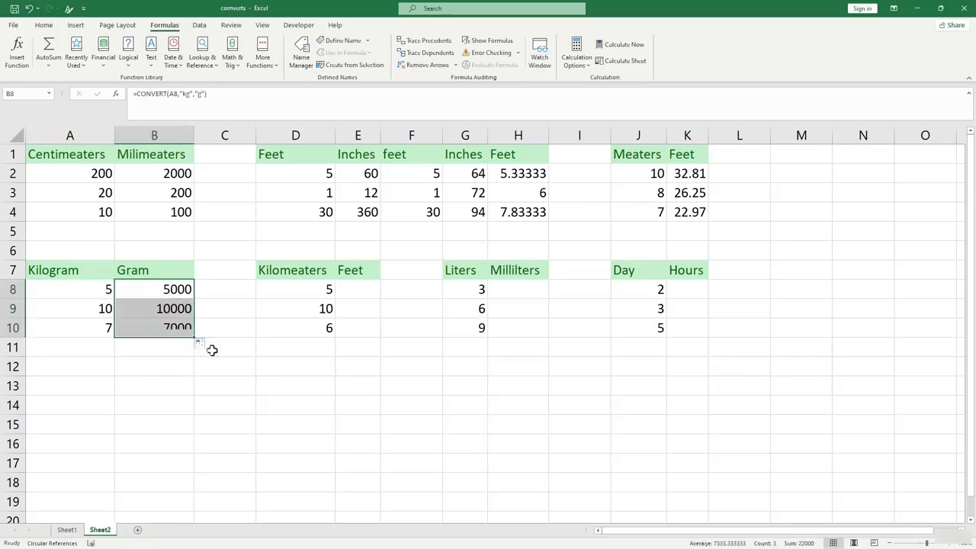
{"action": "left_click", "coordinate": [233, 362]}
{"action": "left_click", "coordinate": [216, 289]}
{"action": "left_click", "coordinate": [214, 273]}
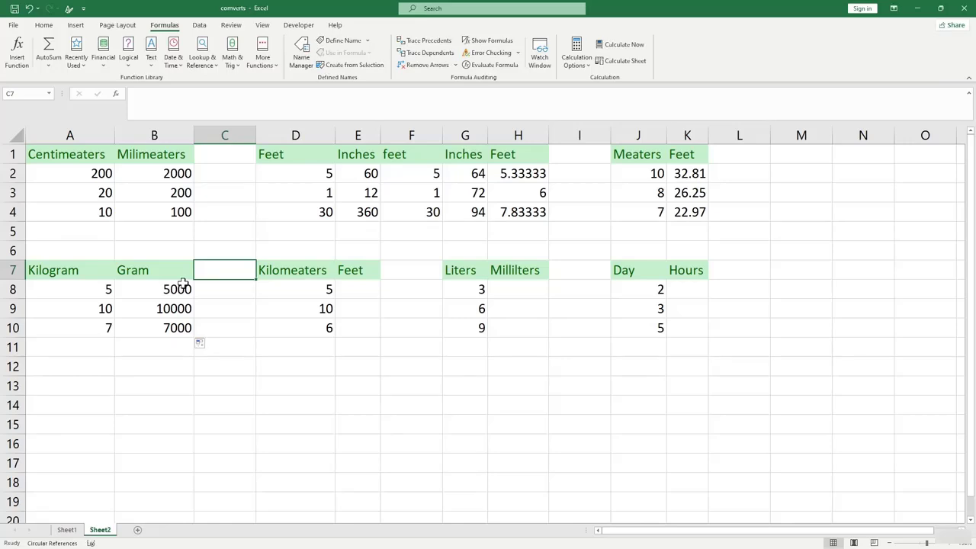
Add a Pound header in C7 and enter =CONVERT(A8,"kg","lbm") in C8.
{"action": "type", "text": "Pound"}
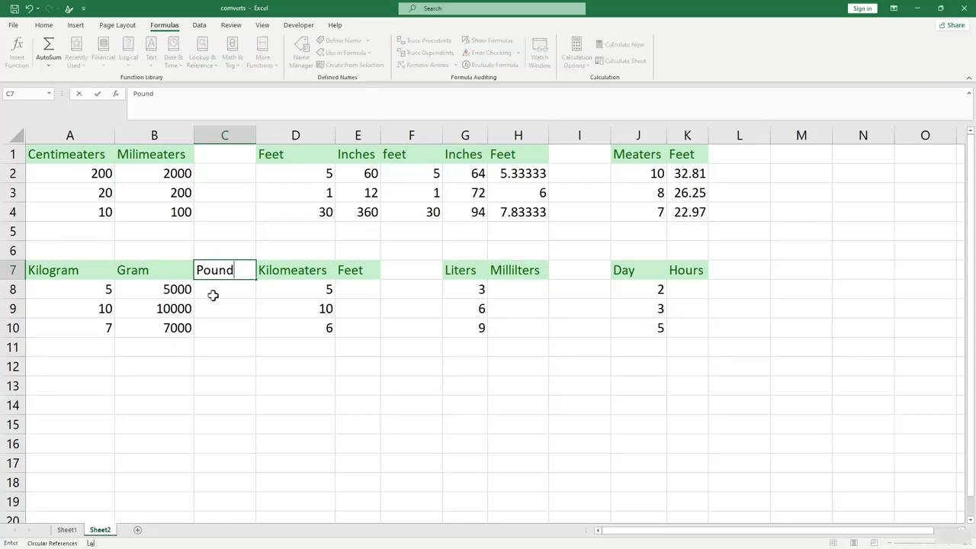
{"action": "left_click", "coordinate": [213, 295]}
{"action": "type", "text": "="}
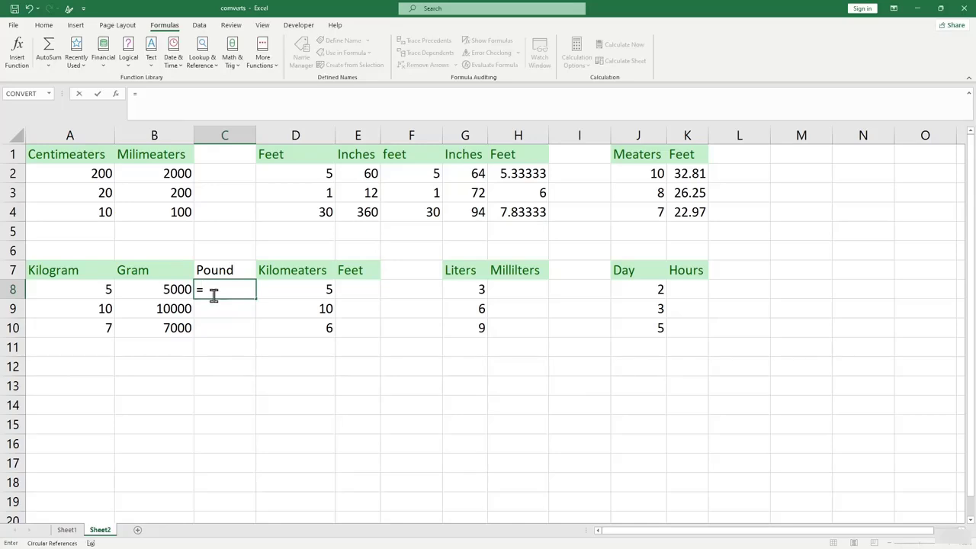
{"action": "type", "text": "convert"}
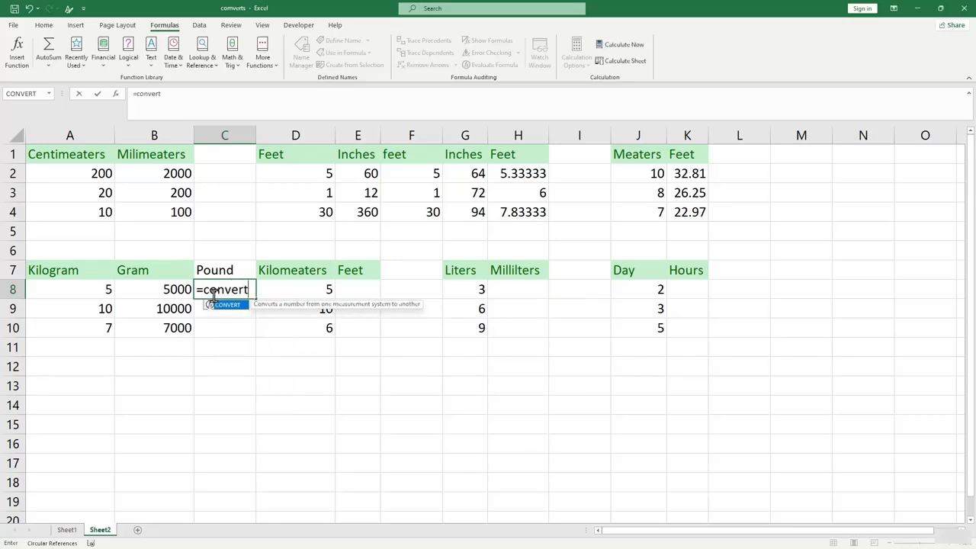
{"action": "type", "text": ")"}
{"action": "key", "text": "BackSpace"}
{"action": "type", "text": "("}
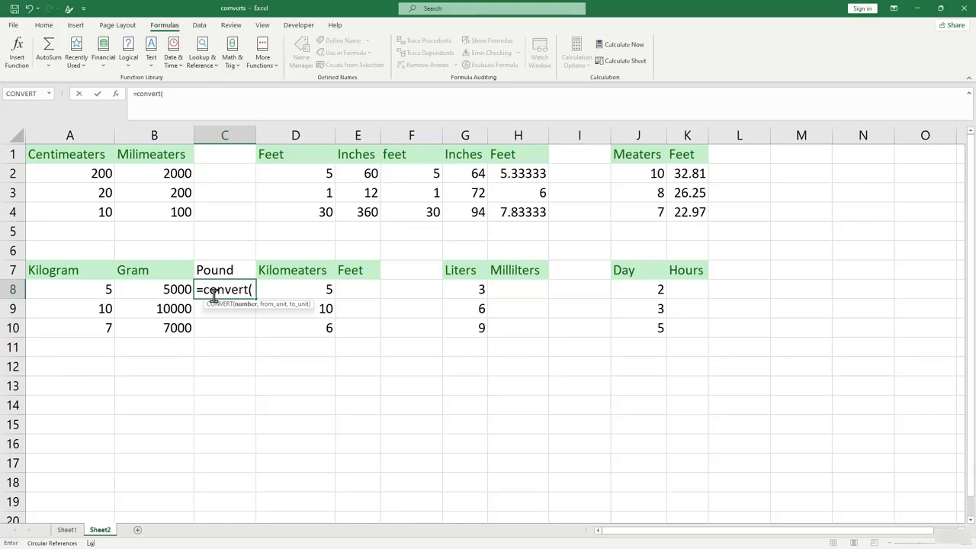
{"action": "left_click", "coordinate": [104, 288]}
{"action": "type", "text": ","}
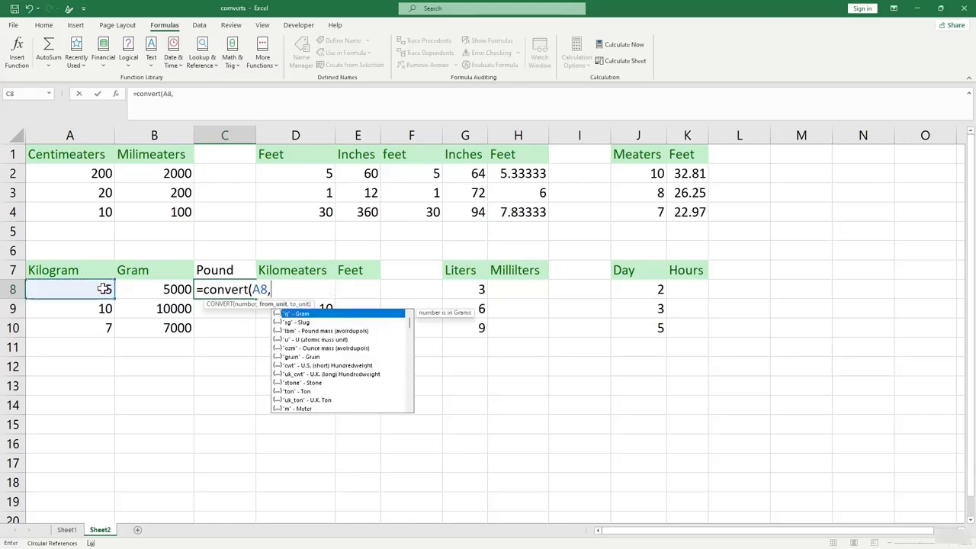
{"action": "type", "text": "\"kg\","}
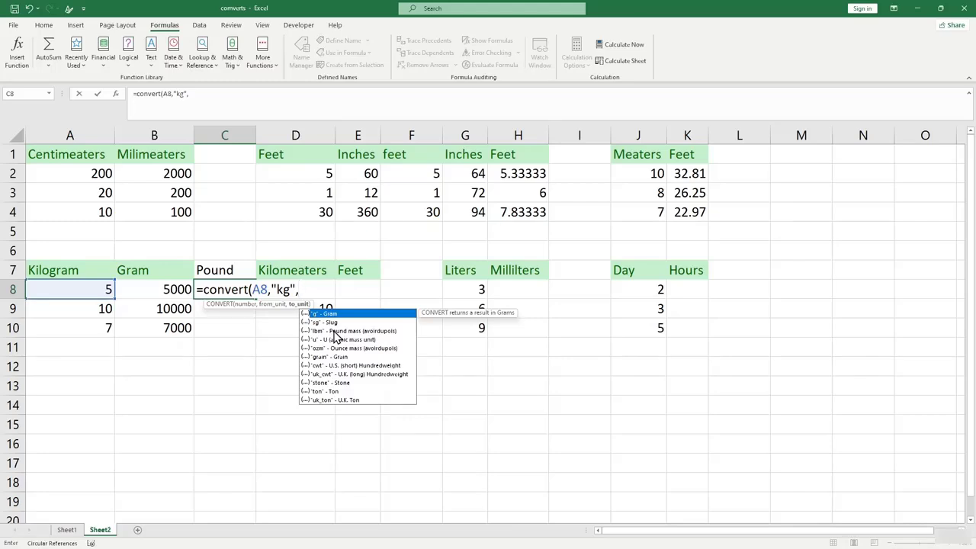
{"action": "type", "text": "\"lvb"}
{"action": "key", "text": "BackSpace"}
{"action": "type", "text": "bm\")"}
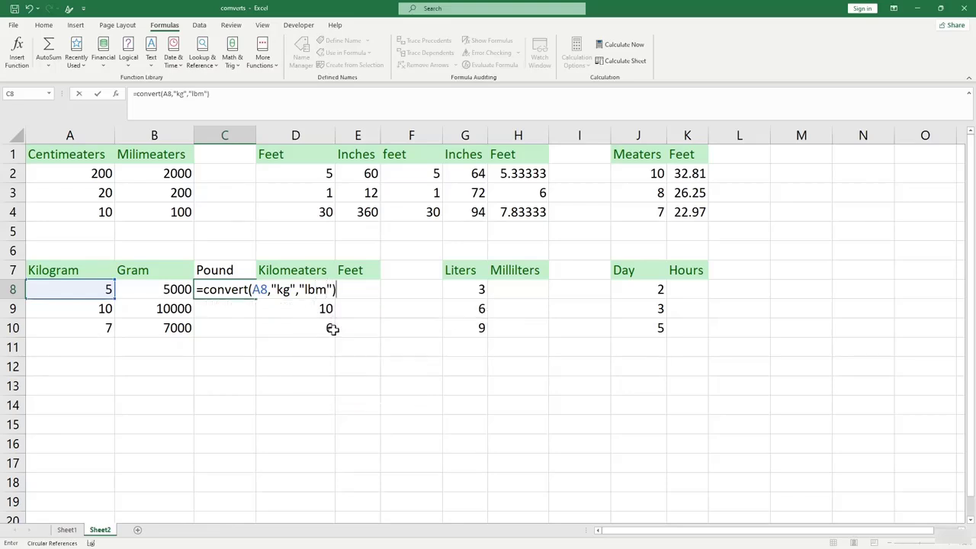
{"action": "key", "text": "Return"}
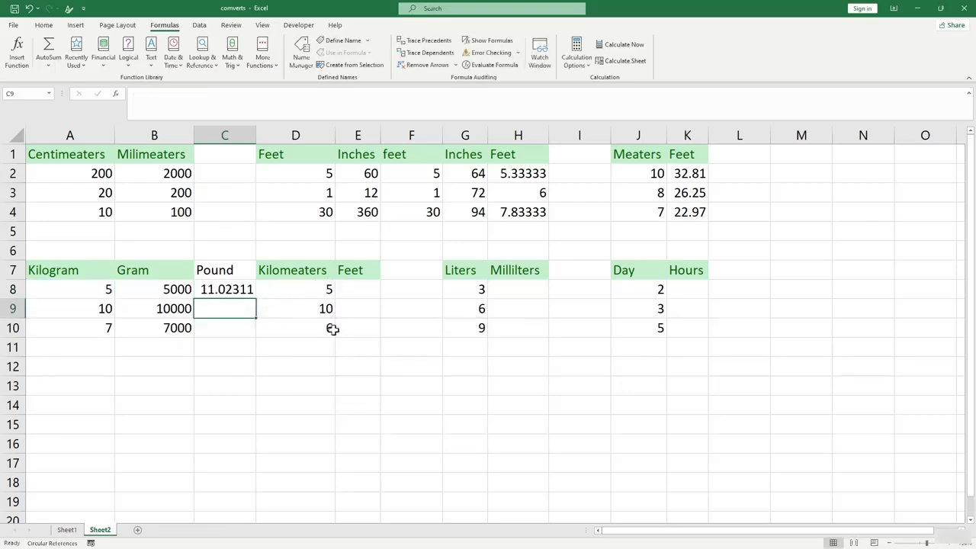
Change the first kilogram value in A8 from 5 to 1.
{"action": "left_click", "coordinate": [94, 288]}
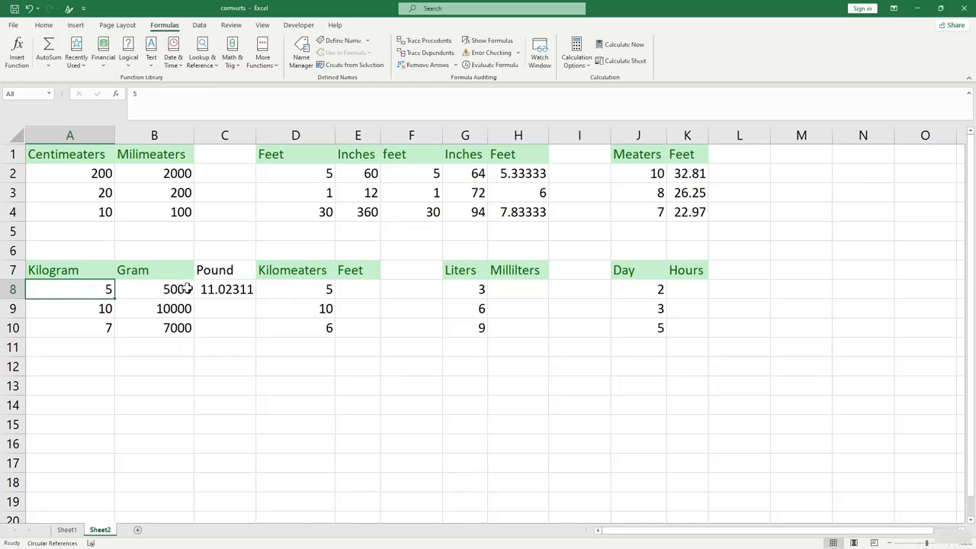
{"action": "left_click", "coordinate": [226, 290]}
{"action": "left_click", "coordinate": [109, 289]}
{"action": "type", "text": "1"}
{"action": "key", "text": "Return"}
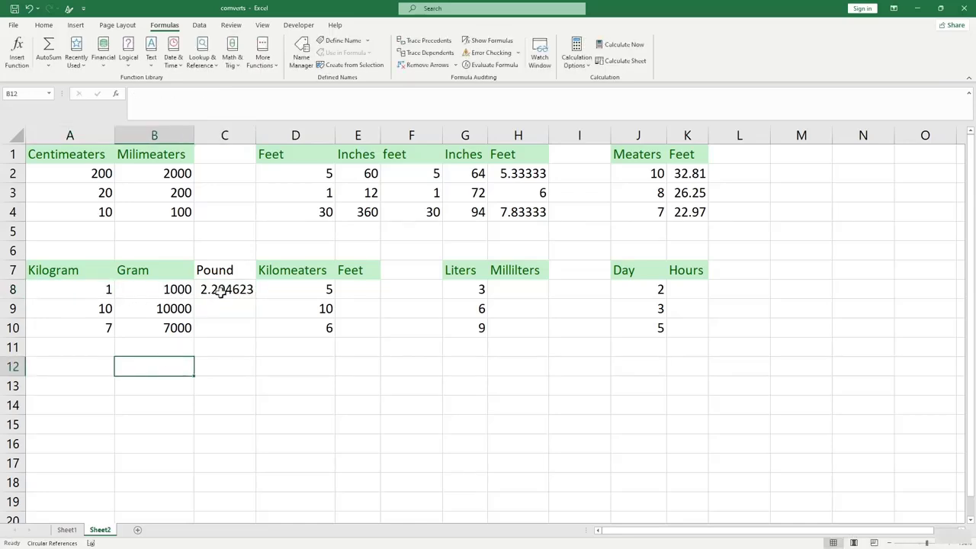
Fill the pounds formula down to C10, giving 2.204623, 22.04623 and 15.43236.
{"action": "left_click", "coordinate": [222, 290]}
{"action": "left_click_drag", "start_coordinate": [256, 297], "coordinate": [251, 340]}
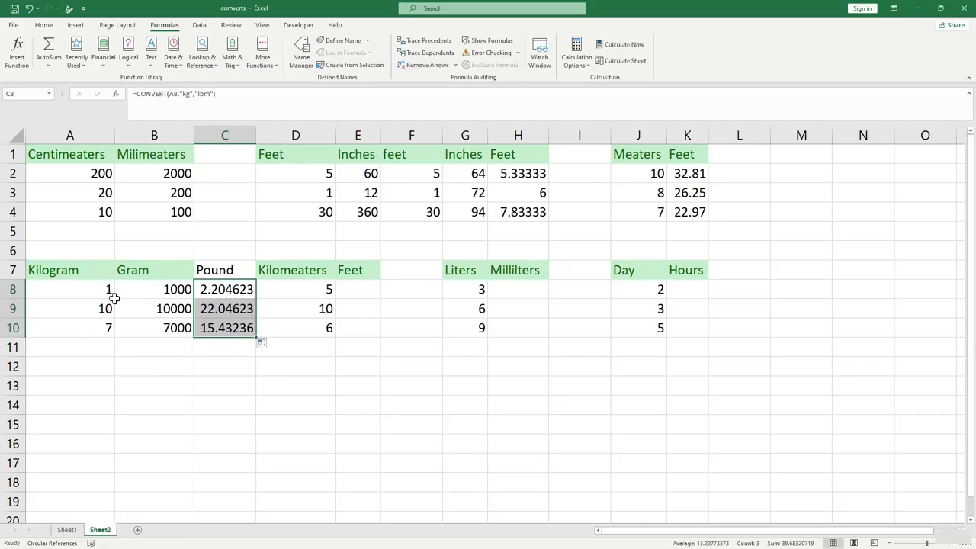
{"action": "left_click", "coordinate": [220, 292]}
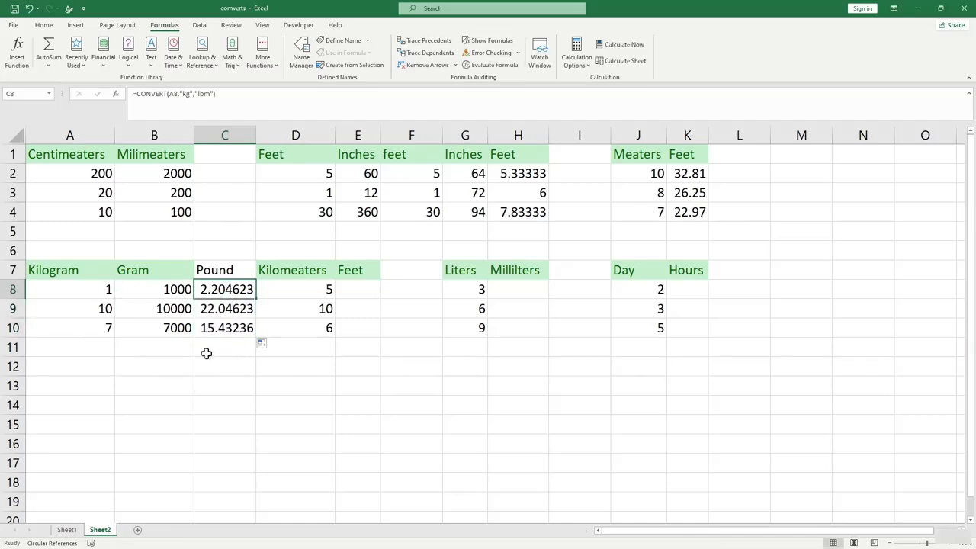
{"action": "key", "text": "Down"}
{"action": "key", "text": "Down"}
{"action": "key", "text": "Down"}
{"action": "key", "text": "Down"}
{"action": "key", "text": "Down"}
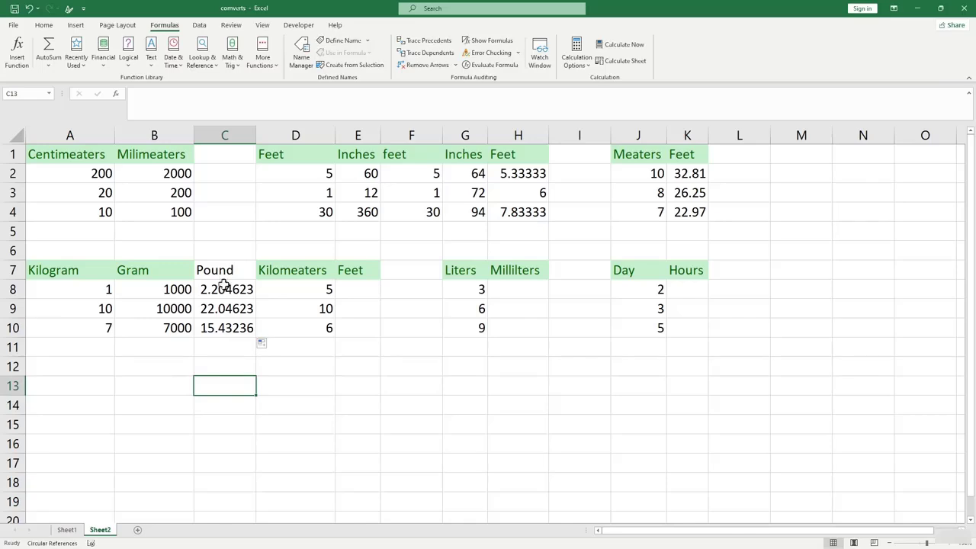
{"action": "left_click", "coordinate": [153, 276]}
{"action": "left_click", "coordinate": [212, 273]}
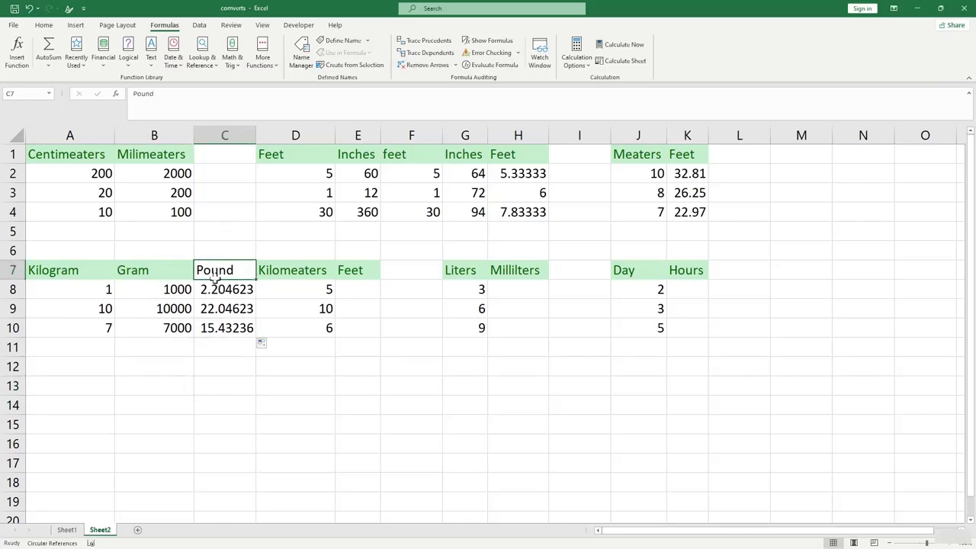
{"action": "left_click", "coordinate": [170, 289]}
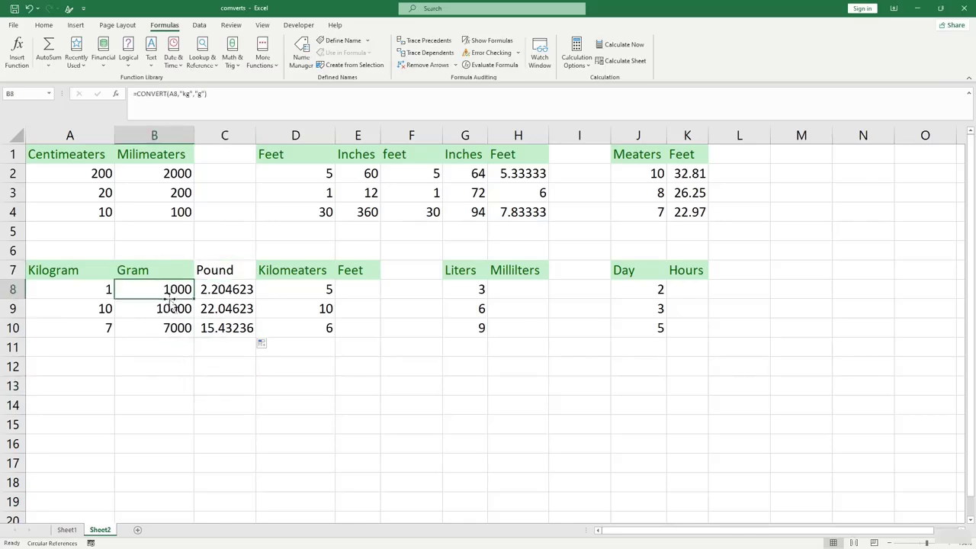
Enter =CONVERT(B8,"g","lbm") in B13 and fill it down through B15.
{"action": "left_click", "coordinate": [128, 381]}
{"action": "type", "text": "="}
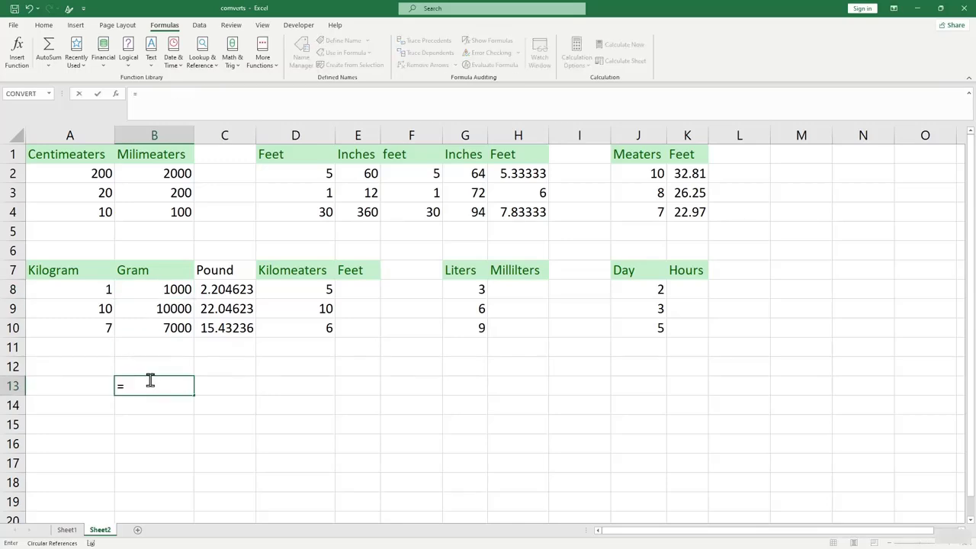
{"action": "type", "text": "convert"}
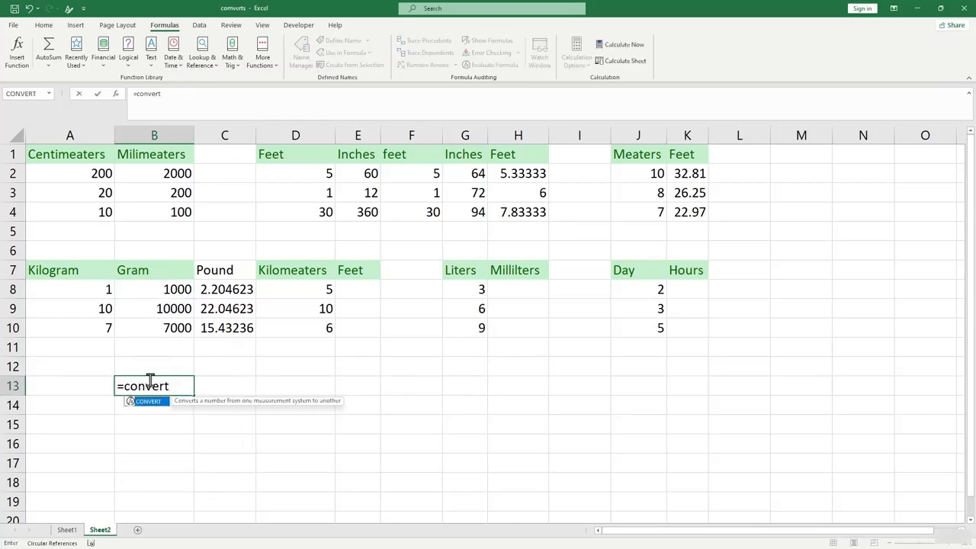
{"action": "type", "text": "("}
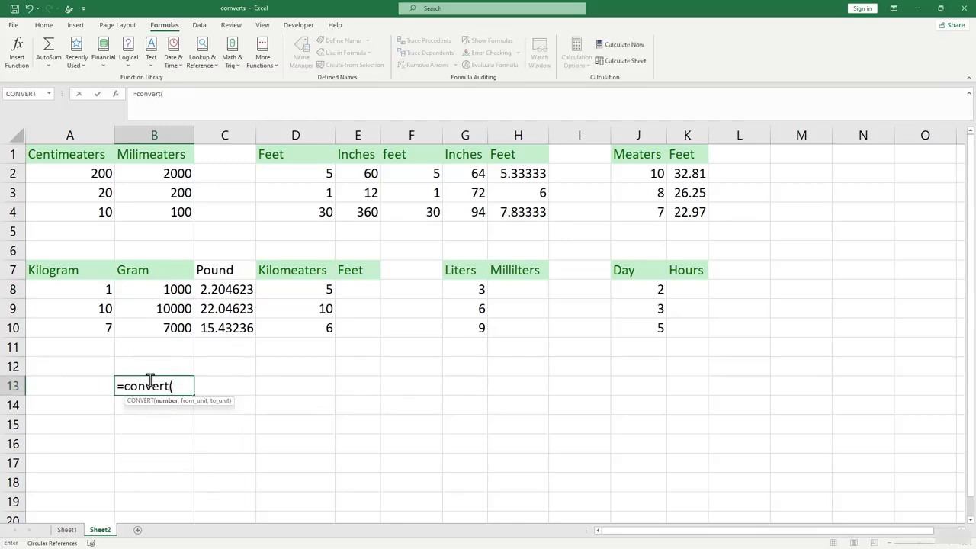
{"action": "left_click", "coordinate": [153, 291]}
{"action": "type", "text": ",\""}
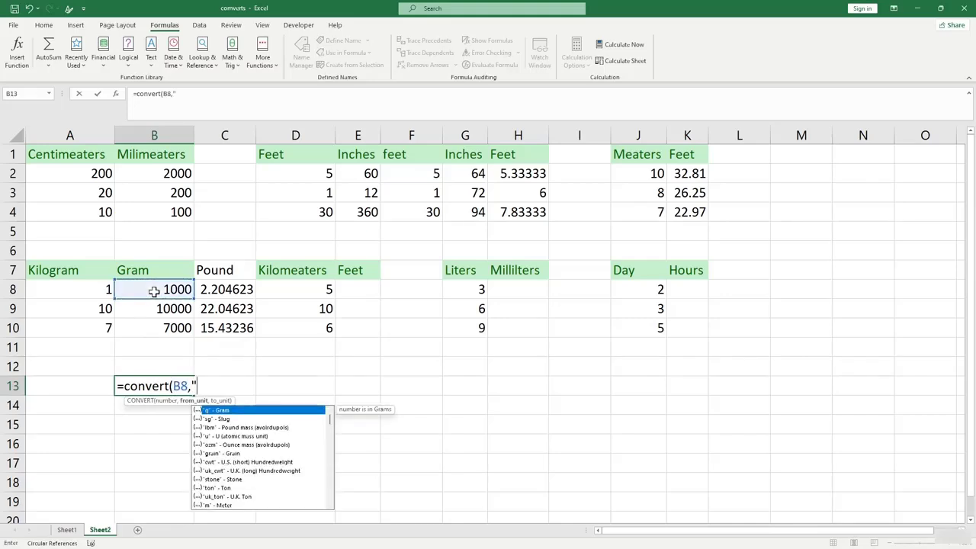
{"action": "type", "text": "g\","}
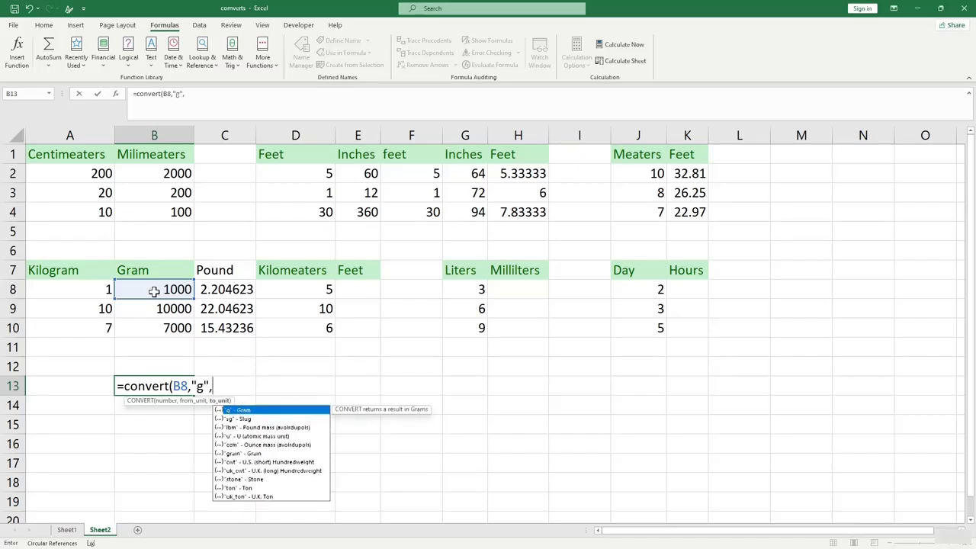
{"action": "type", "text": "\"lbm\")"}
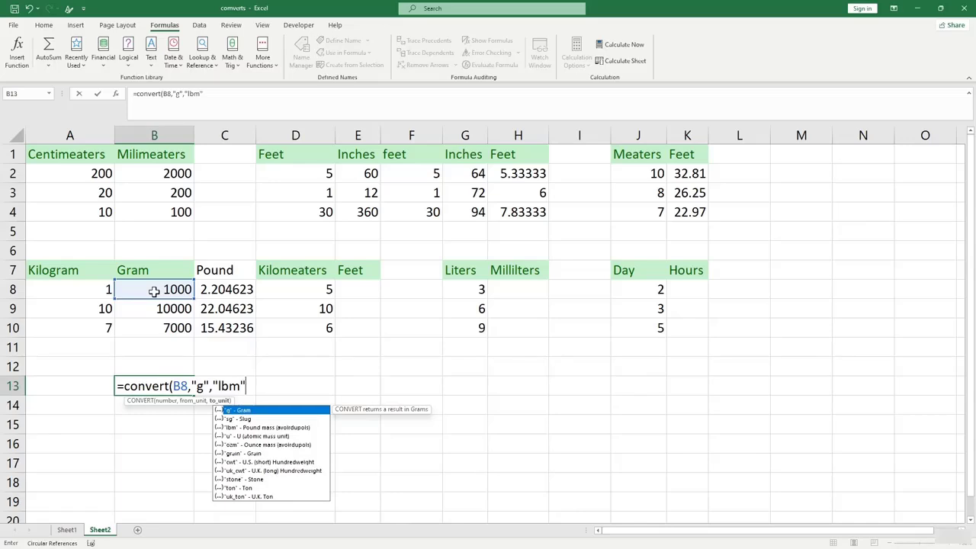
{"action": "key", "text": "Return"}
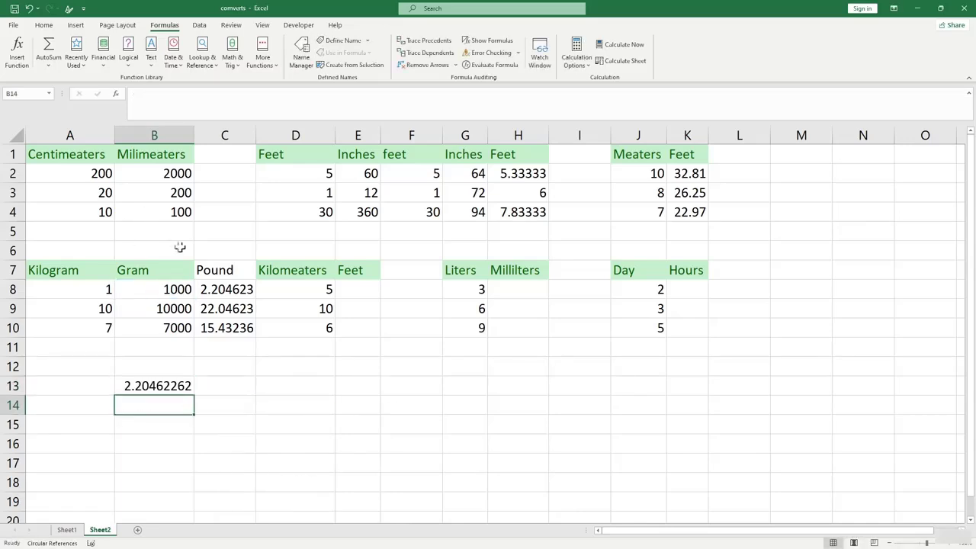
{"action": "left_click", "coordinate": [225, 289]}
{"action": "left_click", "coordinate": [228, 328]}
{"action": "left_click", "coordinate": [179, 384]}
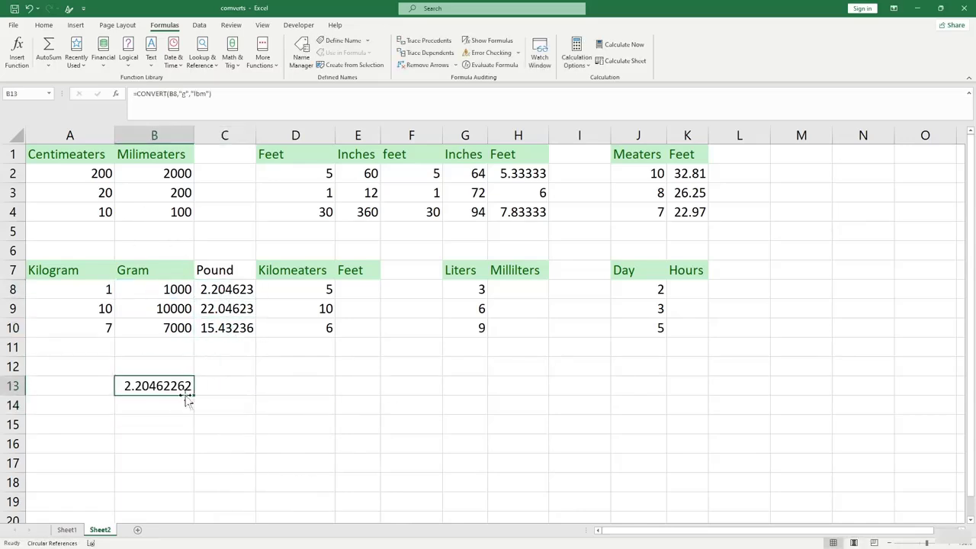
{"action": "left_click_drag", "start_coordinate": [193, 394], "coordinate": [191, 432]}
{"action": "left_click", "coordinate": [268, 405]}
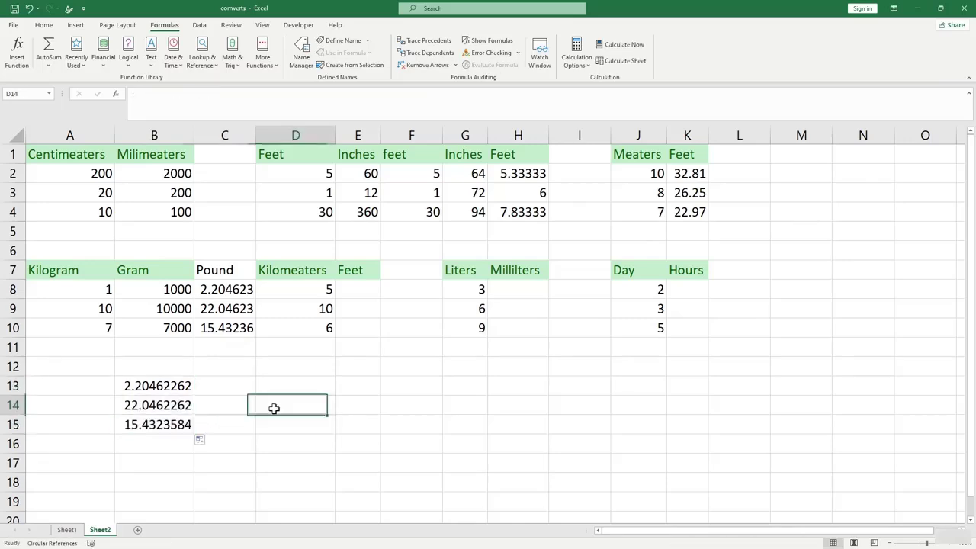
Change the second kilogram value in A9 from 10 to 5.
{"action": "left_click", "coordinate": [102, 308]}
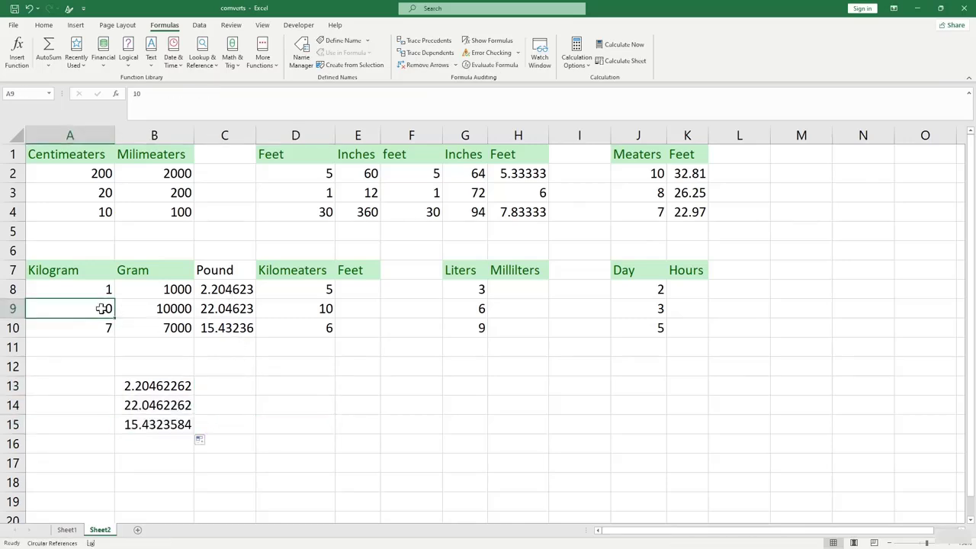
{"action": "type", "text": "5"}
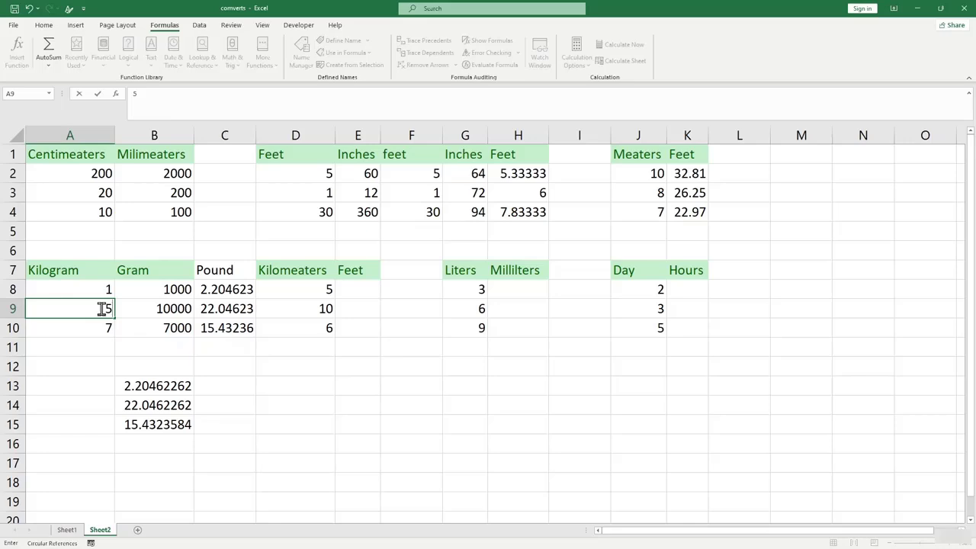
{"action": "left_click", "coordinate": [91, 360]}
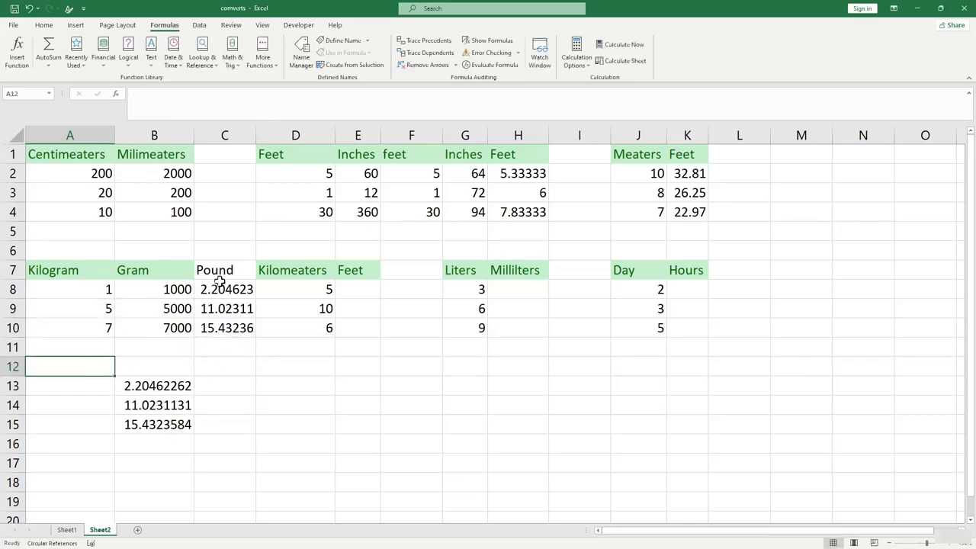
{"action": "left_click", "coordinate": [300, 289]}
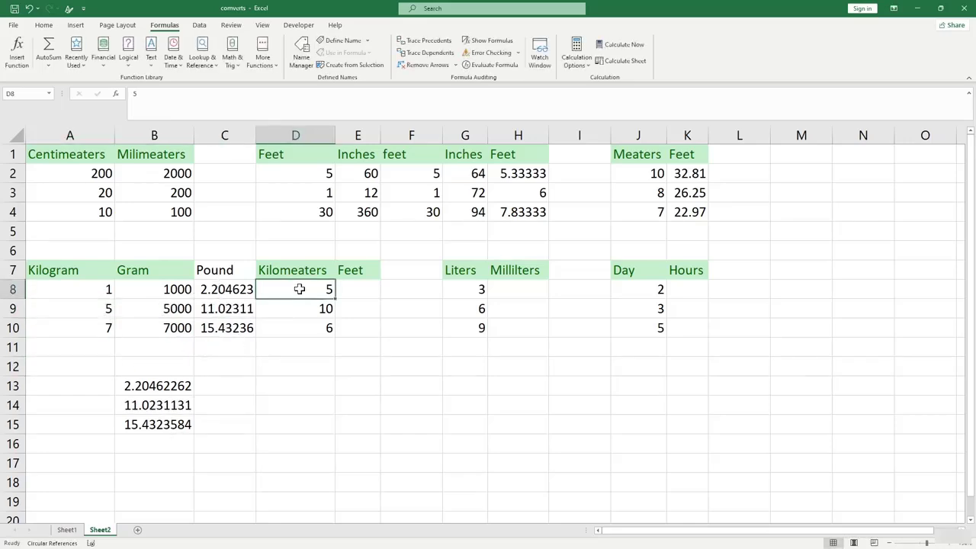
Enter =CONVERT(D8,"km","ft") in E8 and fill it down to E10 (16404, 32808, 19685).
{"action": "left_click", "coordinate": [350, 292]}
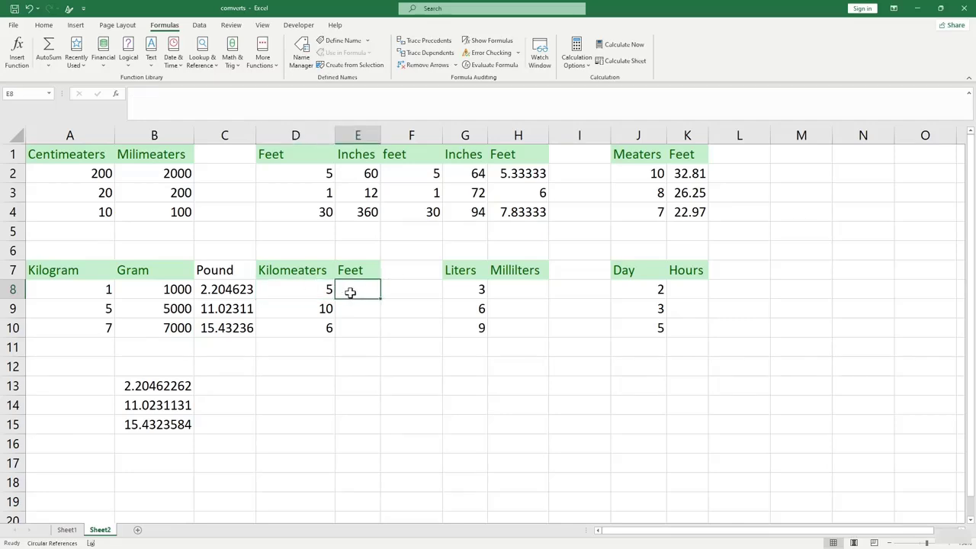
{"action": "type", "text": "=conve"}
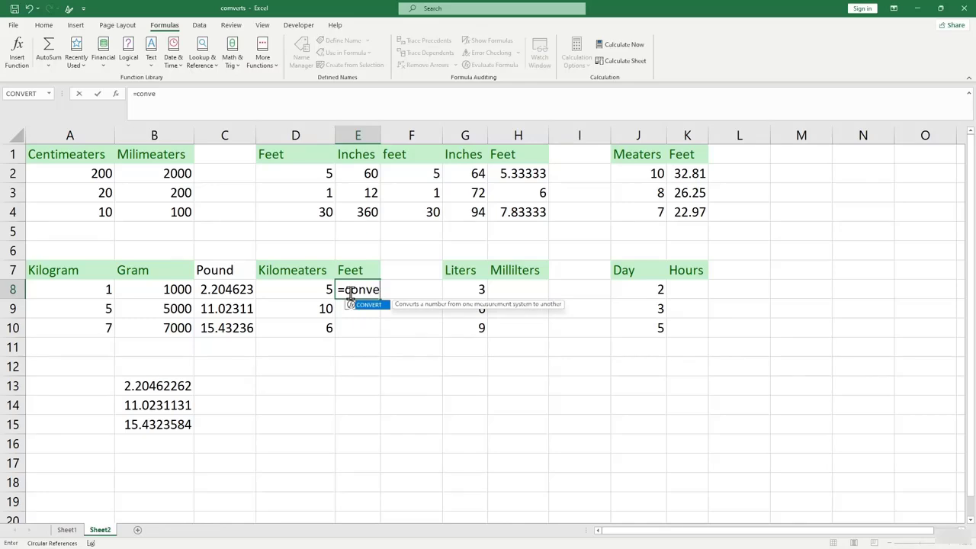
{"action": "type", "text": "rt("}
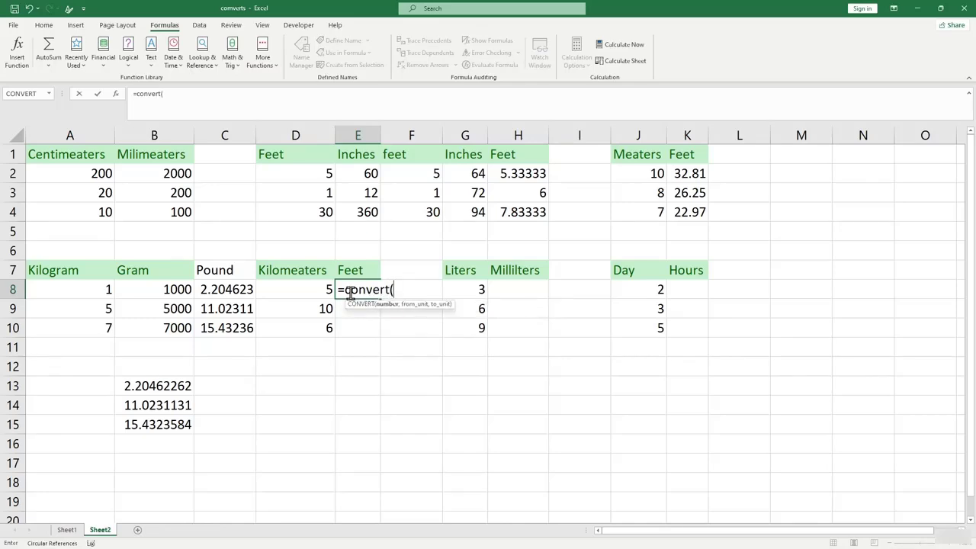
{"action": "left_click", "coordinate": [294, 287]}
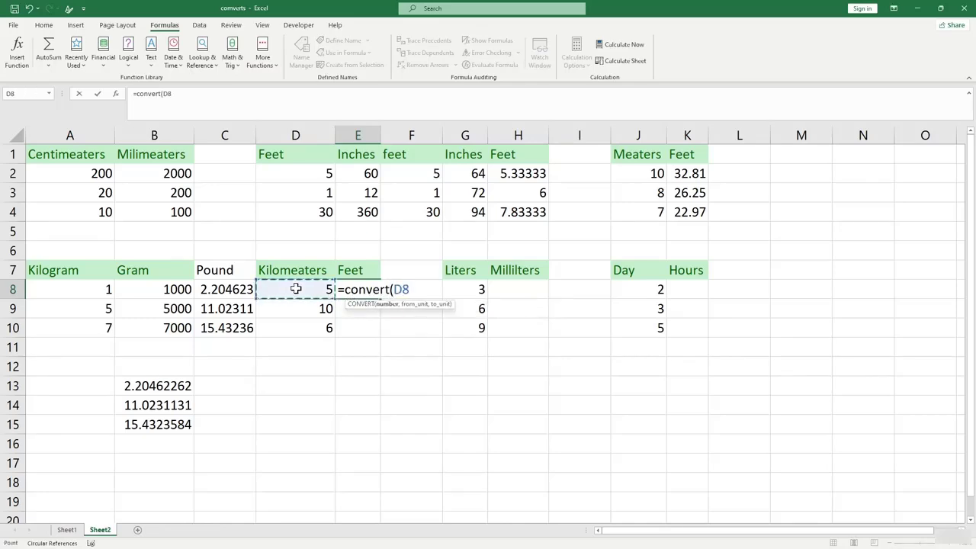
{"action": "type", "text": ",\""}
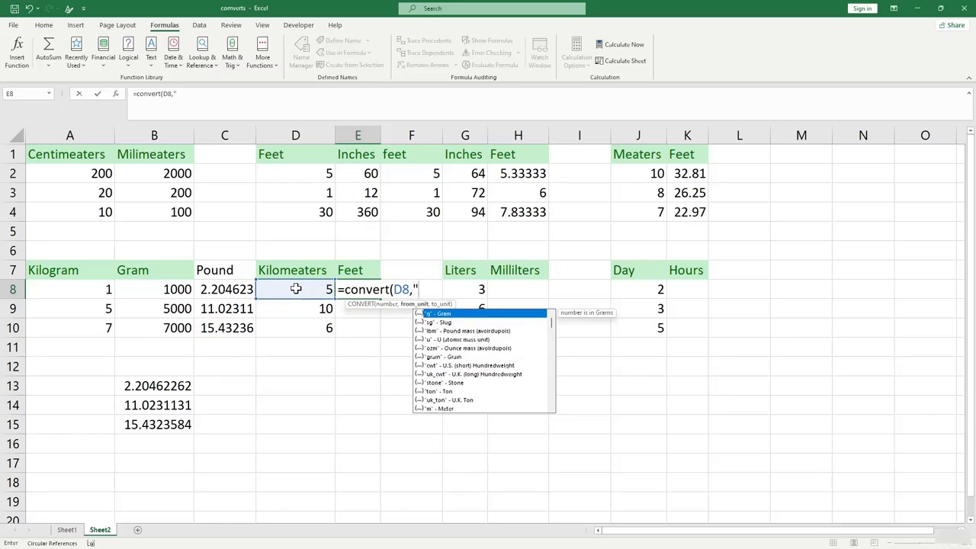
{"action": "type", "text": "km\",\"f"}
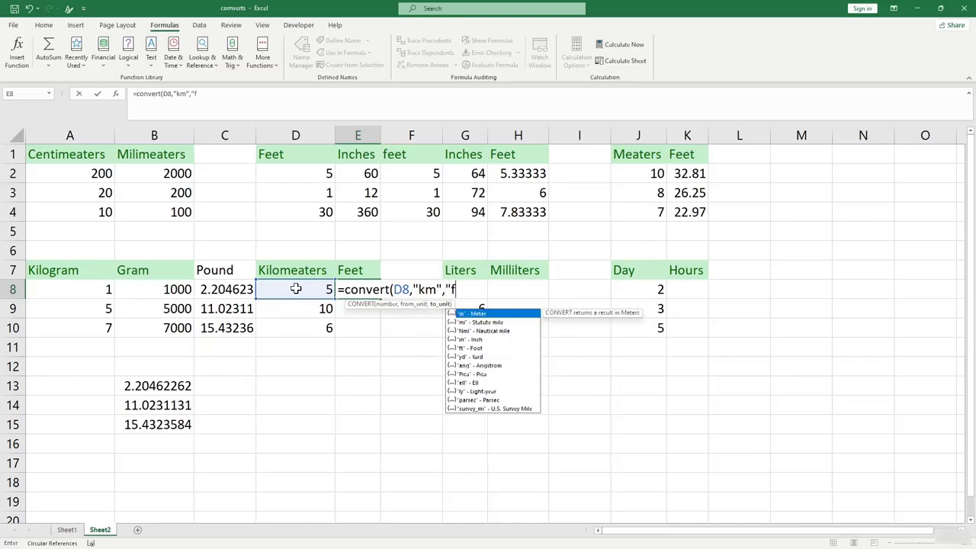
{"action": "type", "text": "t\")"}
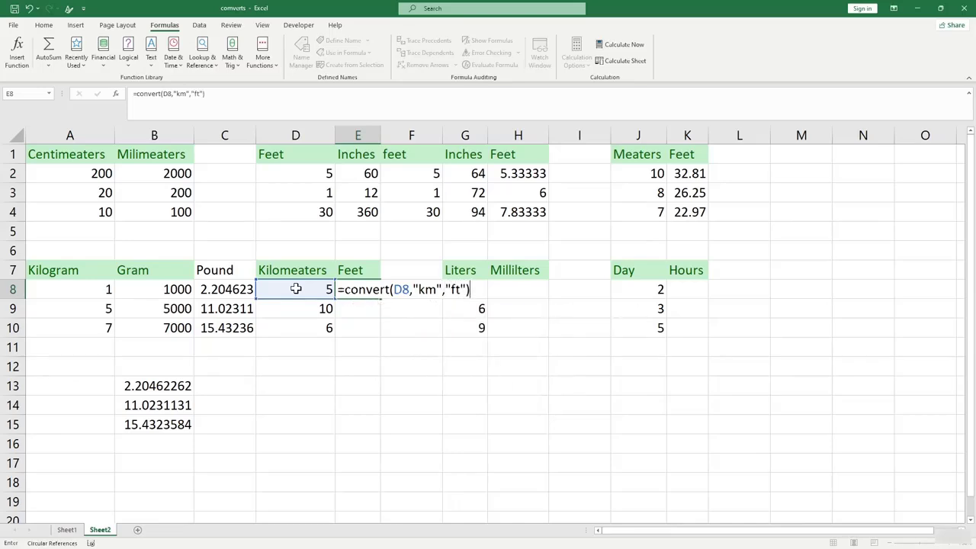
{"action": "key", "text": "Return"}
{"action": "left_click", "coordinate": [323, 294]}
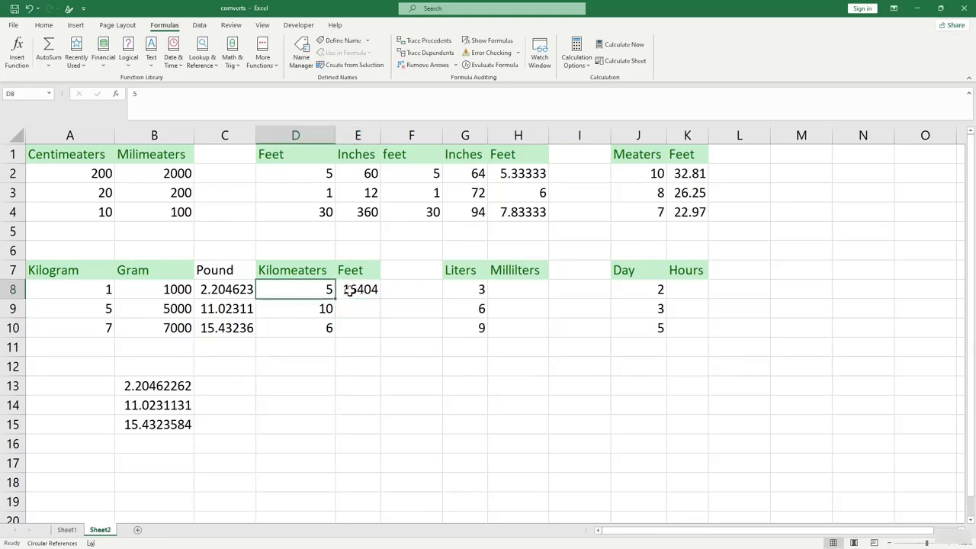
{"action": "left_click", "coordinate": [348, 290]}
{"action": "left_click_drag", "start_coordinate": [379, 298], "coordinate": [375, 341]}
{"action": "left_click", "coordinate": [424, 384]}
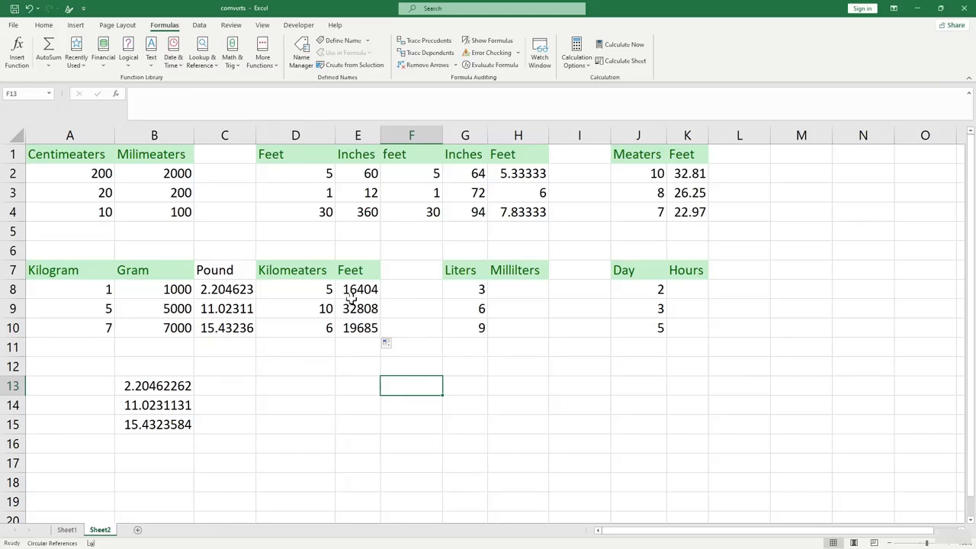
Begin the liters-to-milliliters formula in H8 with =convert(.
{"action": "left_click", "coordinate": [492, 289]}
{"action": "left_click", "coordinate": [473, 293]}
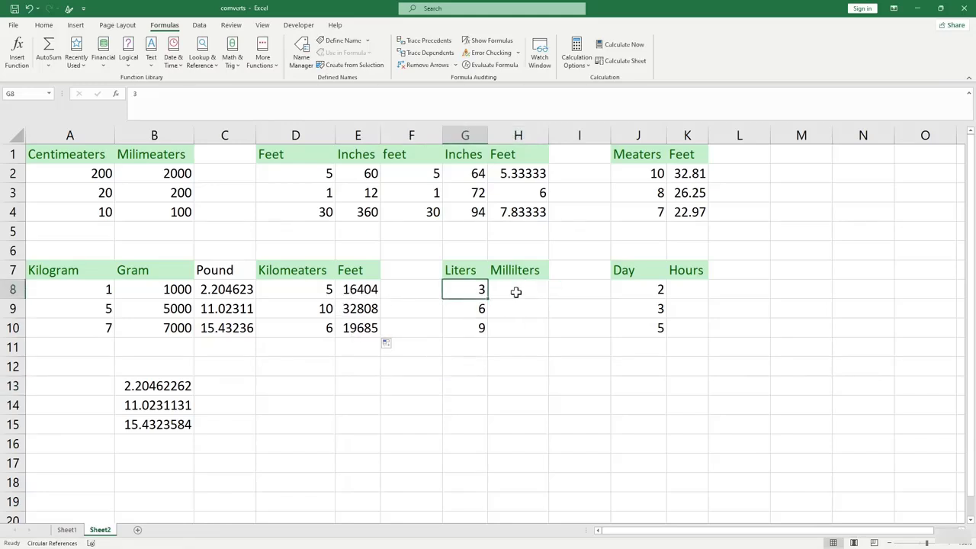
{"action": "left_click", "coordinate": [516, 292]}
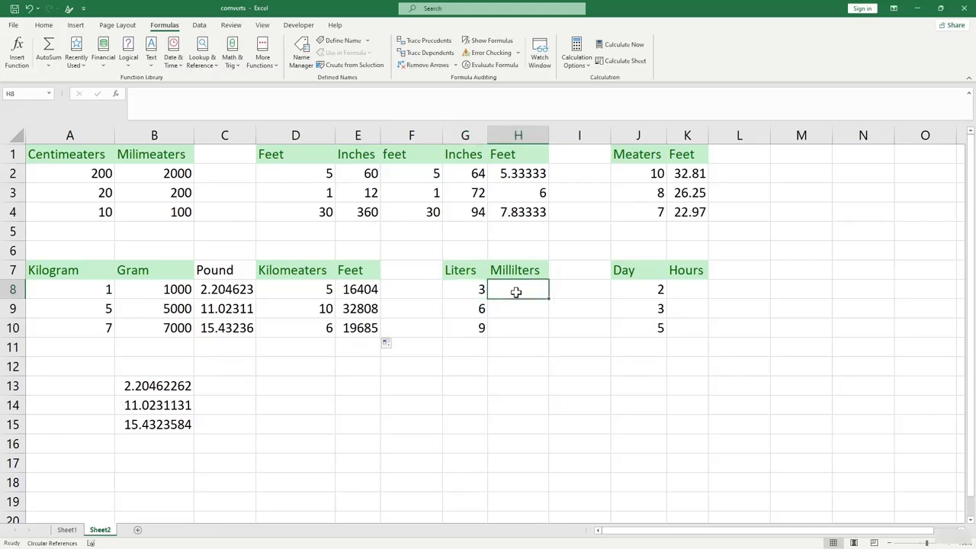
{"action": "type", "text": "=conver"}
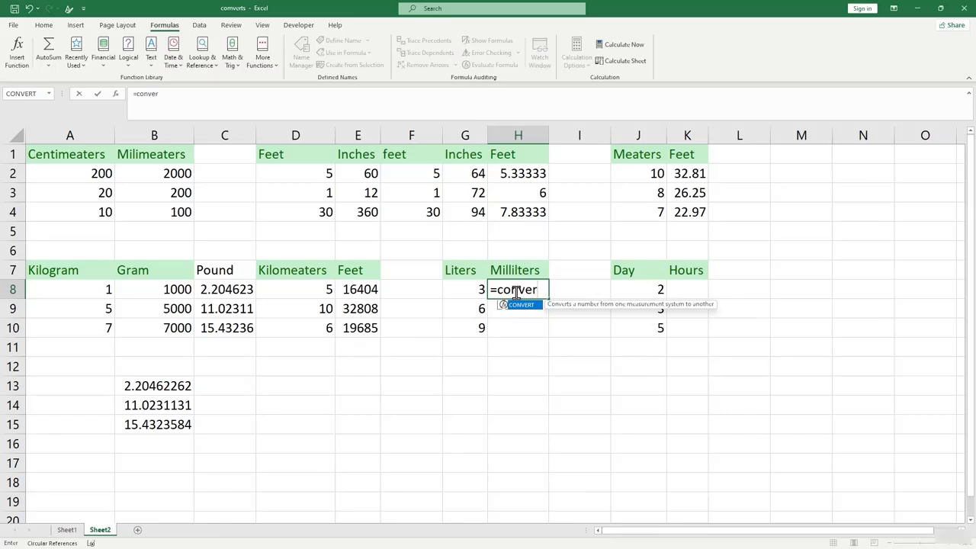
{"action": "type", "text": "t("}
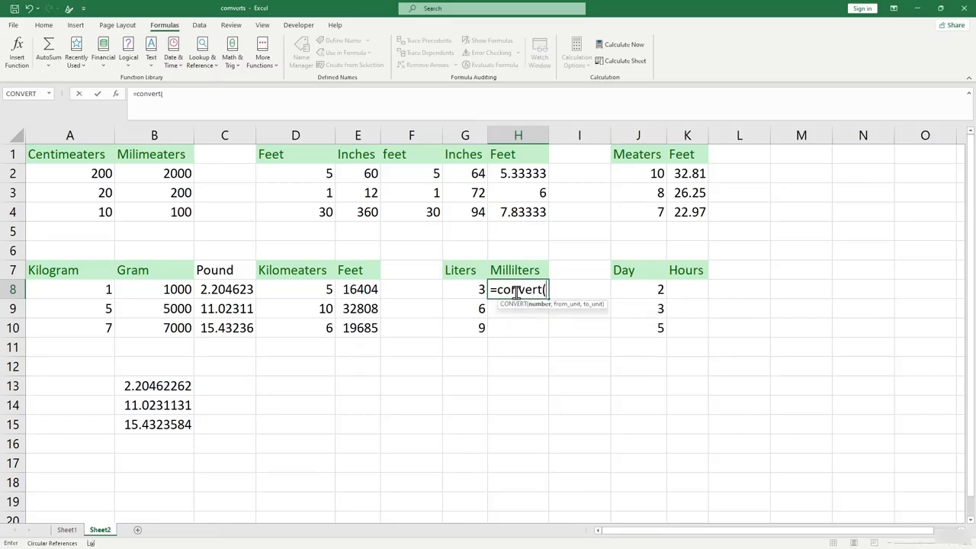
Complete H8 as =CONVERT(G8,"l","ml") and fill it down to H10.
{"action": "left_click", "coordinate": [469, 292]}
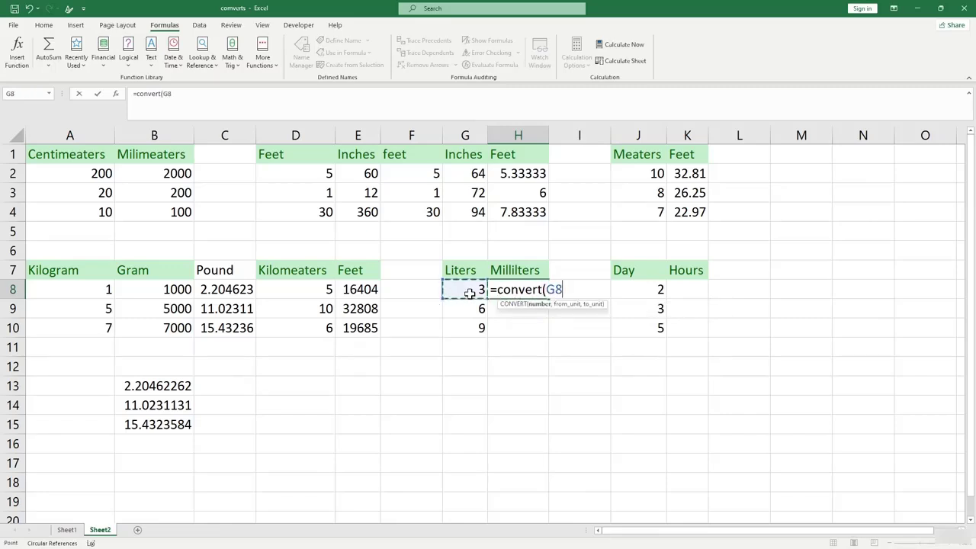
{"action": "type", "text": ",\""}
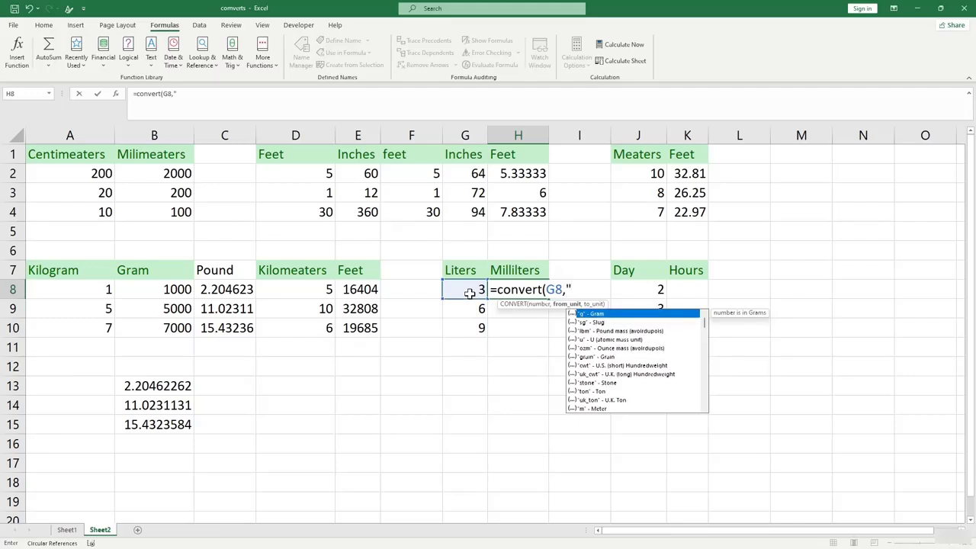
{"action": "type", "text": "l\",M"}
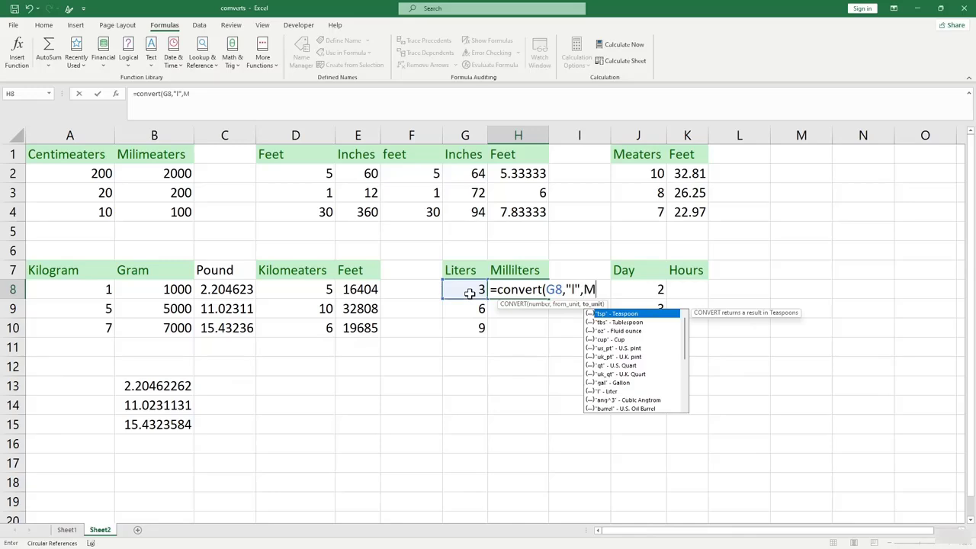
{"action": "key", "text": "BackSpace"}
{"action": "type", "text": "ml"}
{"action": "key", "text": "BackSpace"}
{"action": "key", "text": "BackSpace"}
{"action": "type", "text": "\"ml\")"}
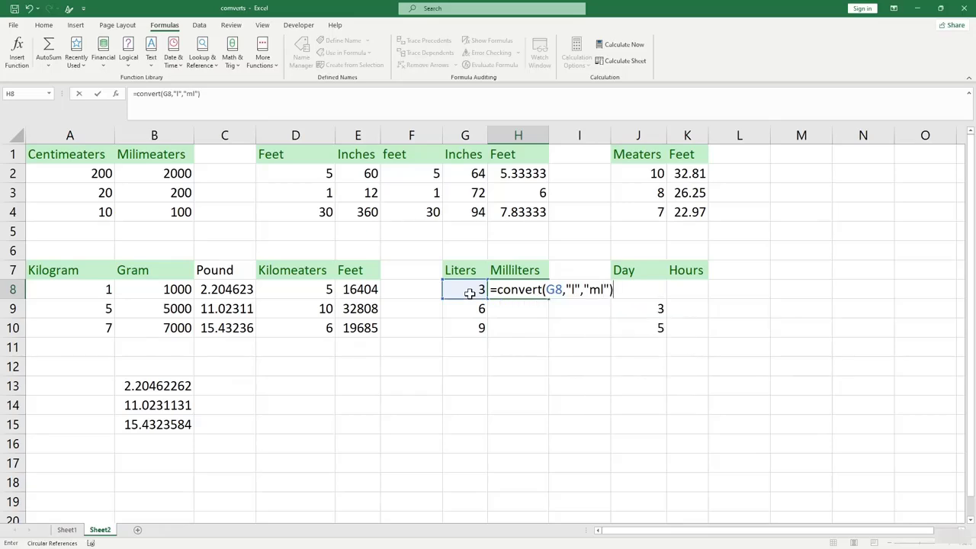
{"action": "key", "text": "Return"}
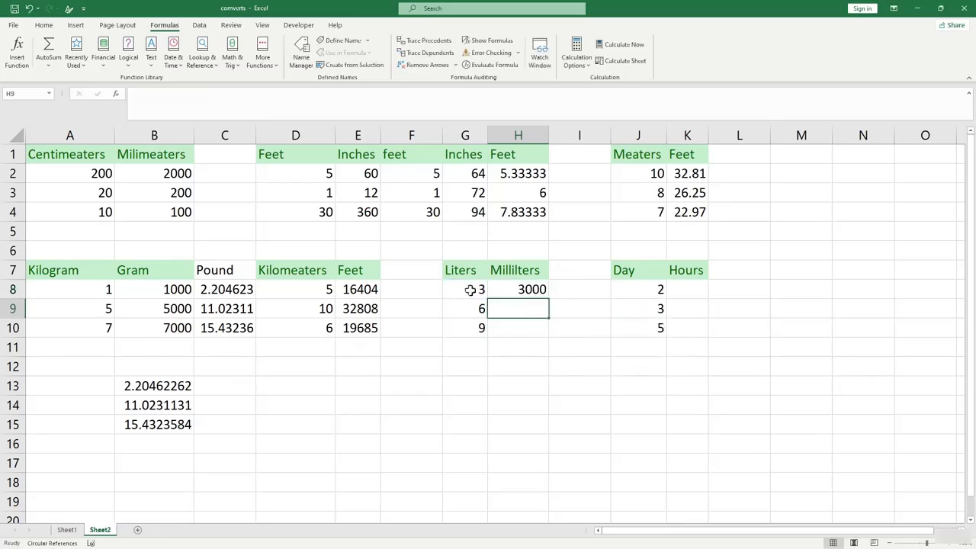
{"action": "left_click", "coordinate": [545, 292]}
{"action": "left_click_drag", "start_coordinate": [547, 298], "coordinate": [544, 338]}
{"action": "left_click", "coordinate": [601, 384]}
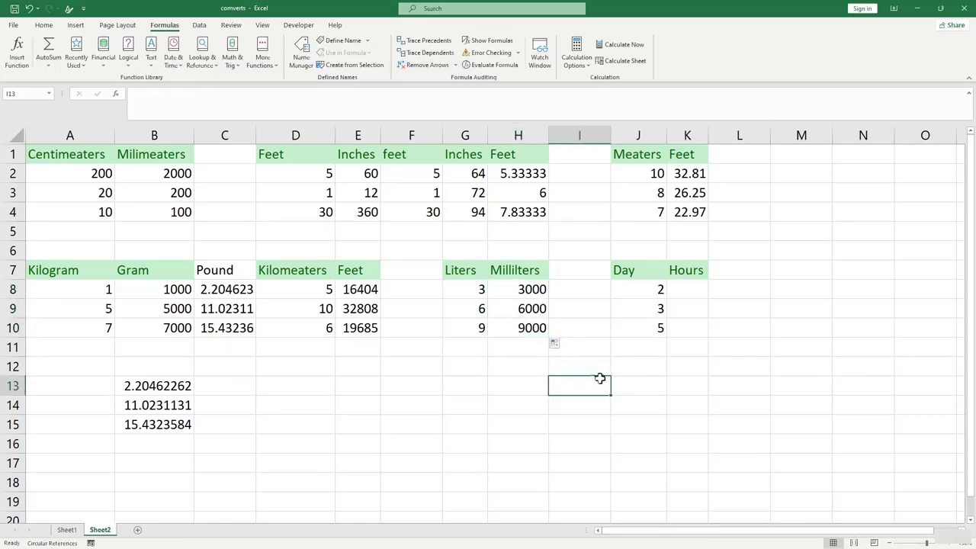
Change the first liters value in G8 to 1, making milliliters 1000, 6000, 9000.
{"action": "left_click", "coordinate": [481, 292]}
{"action": "type", "text": "1"}
{"action": "left_click", "coordinate": [528, 349]}
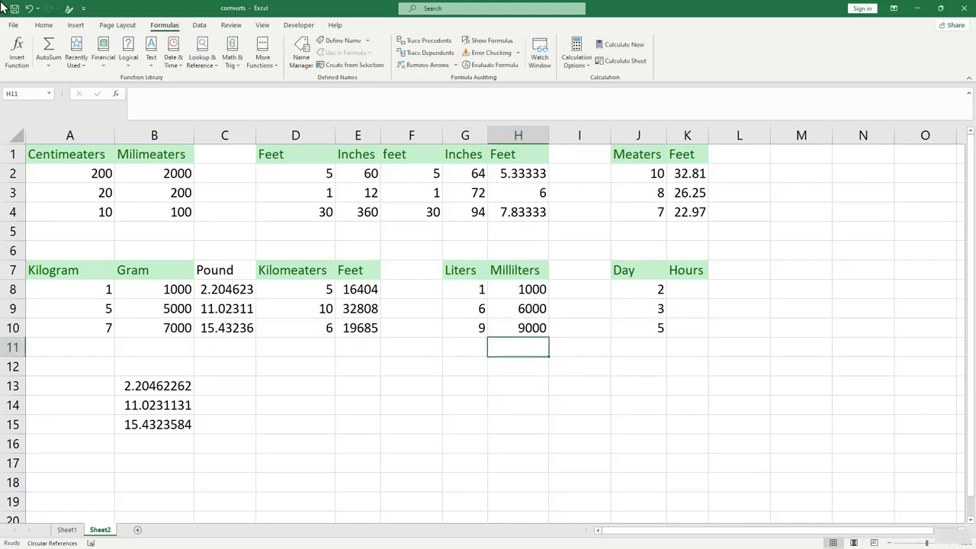
{"action": "scroll", "coordinate": [625, 355], "scroll_direction": "down", "scroll_amount": 2}
{"action": "scroll", "coordinate": [625, 355], "scroll_direction": "up", "scroll_amount": 2}
Enter =CONVERT(J8,"day","hr") in K8 and fill it down to K10 (48, 72, 120).
{"action": "left_click", "coordinate": [679, 290]}
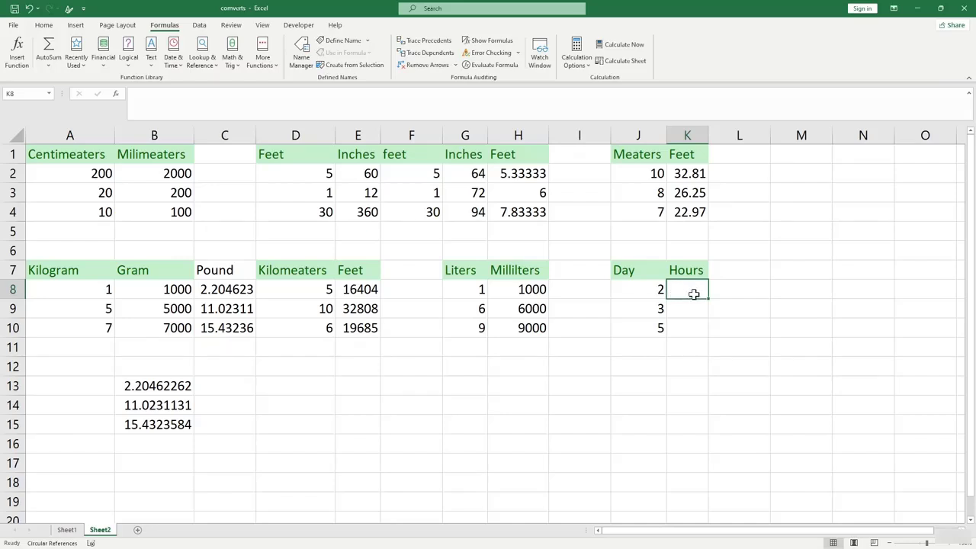
{"action": "type", "text": "=conver"}
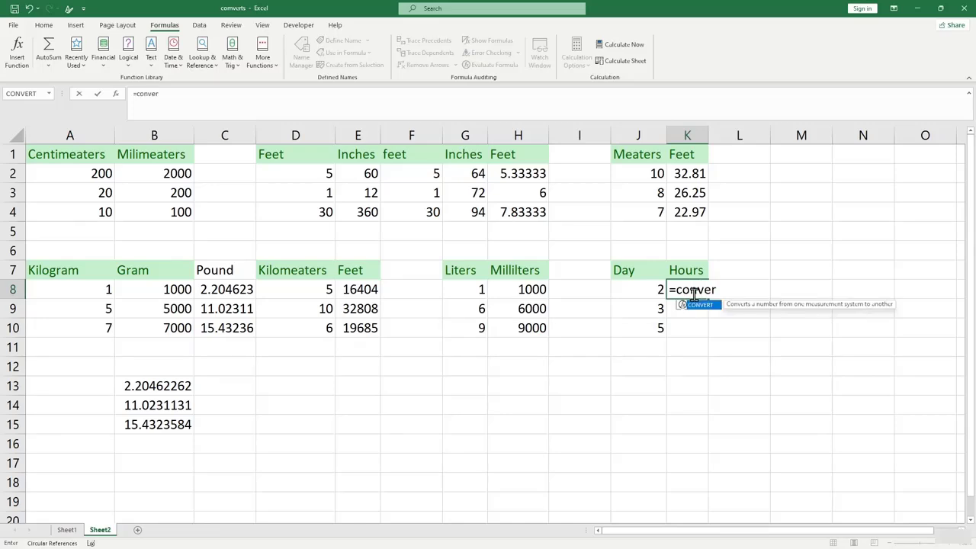
{"action": "type", "text": "t("}
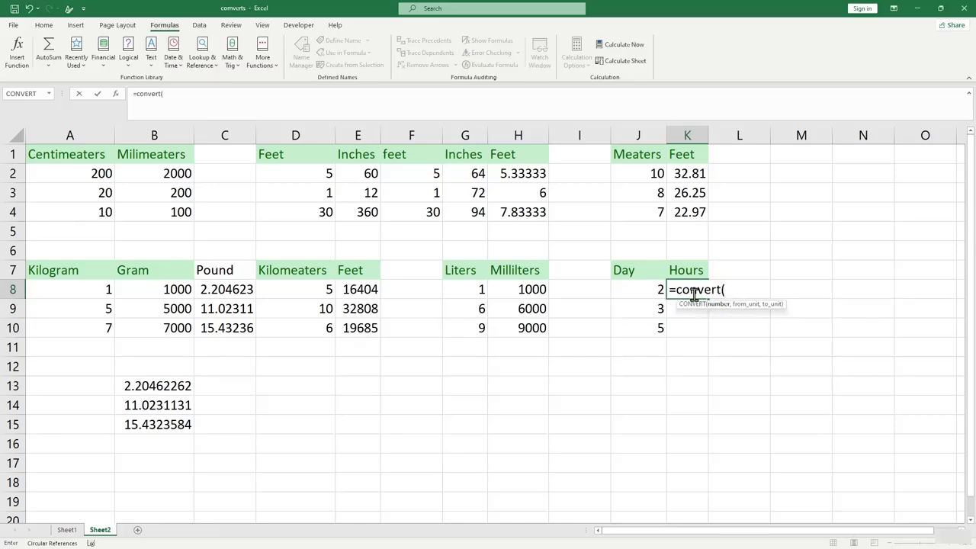
{"action": "left_click", "coordinate": [655, 290]}
{"action": "type", "text": ","}
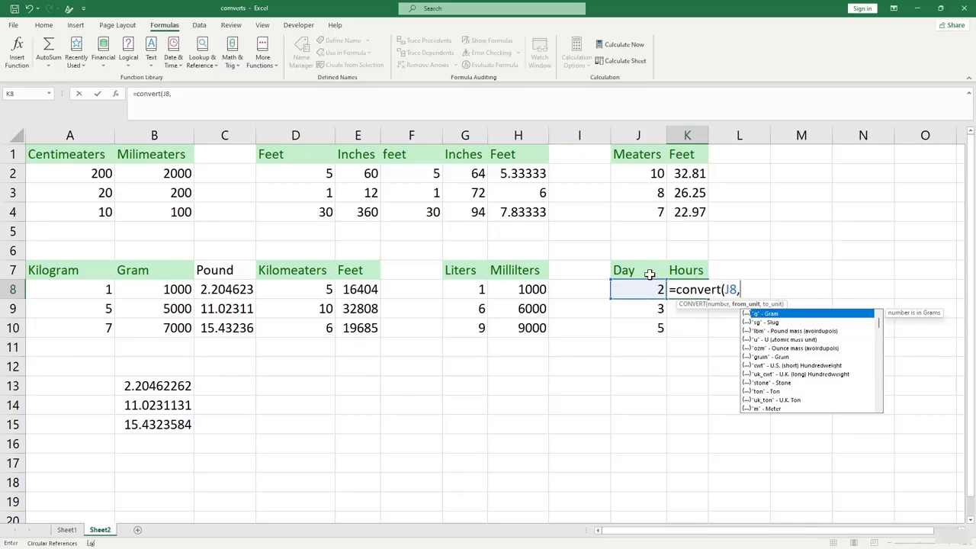
{"action": "type", "text": "\"day"}
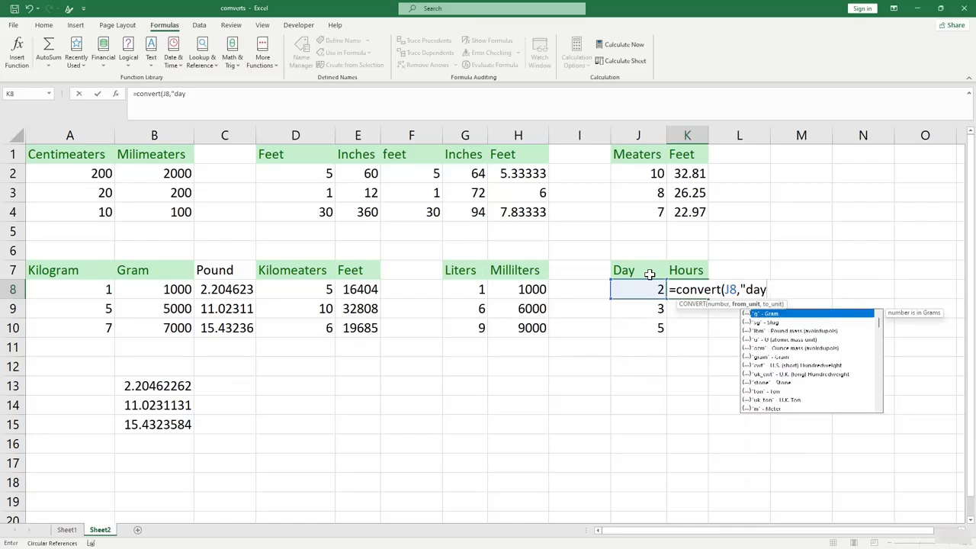
{"action": "type", "text": "\","}
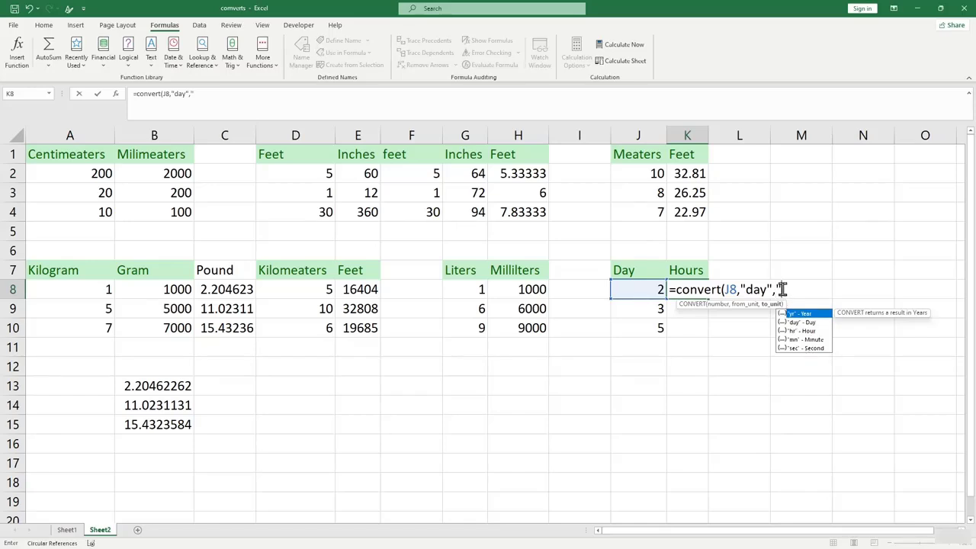
{"action": "type", "text": "ou"}
{"action": "key", "text": "BackSpace"}
{"action": "key", "text": "BackSpace"}
{"action": "key", "text": "BackSpace"}
{"action": "type", "text": "r\")"}
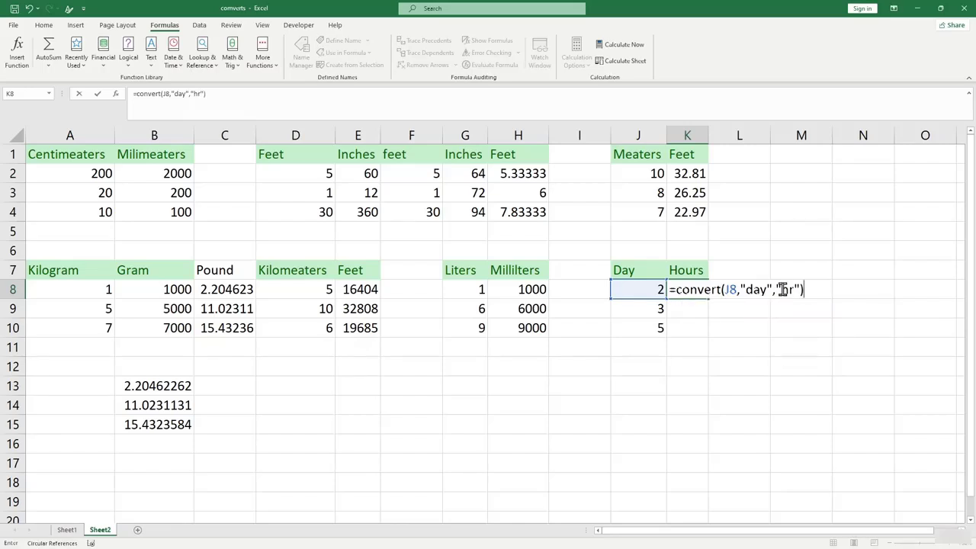
{"action": "key", "text": "Return"}
{"action": "left_click", "coordinate": [687, 289]}
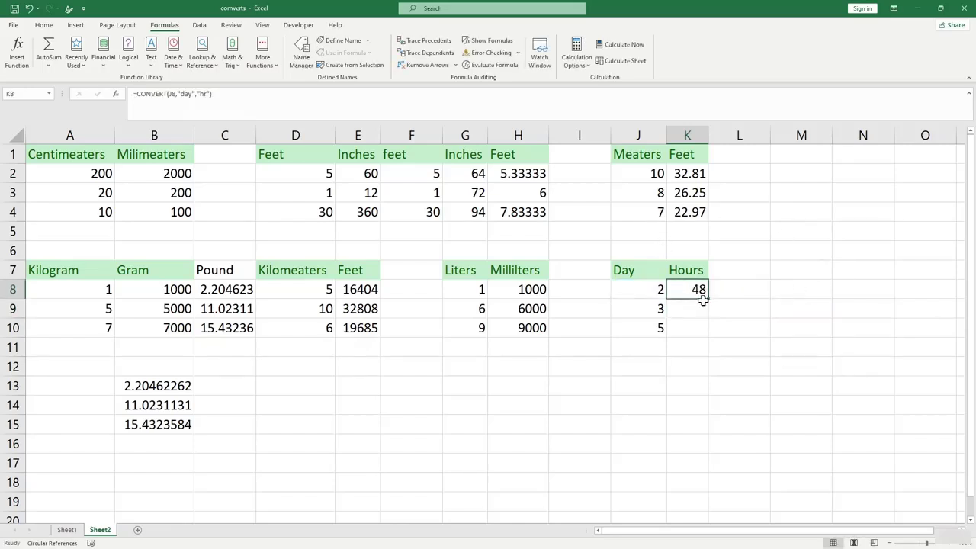
{"action": "left_click_drag", "start_coordinate": [702, 300], "coordinate": [704, 335]}
{"action": "left_click", "coordinate": [786, 363]}
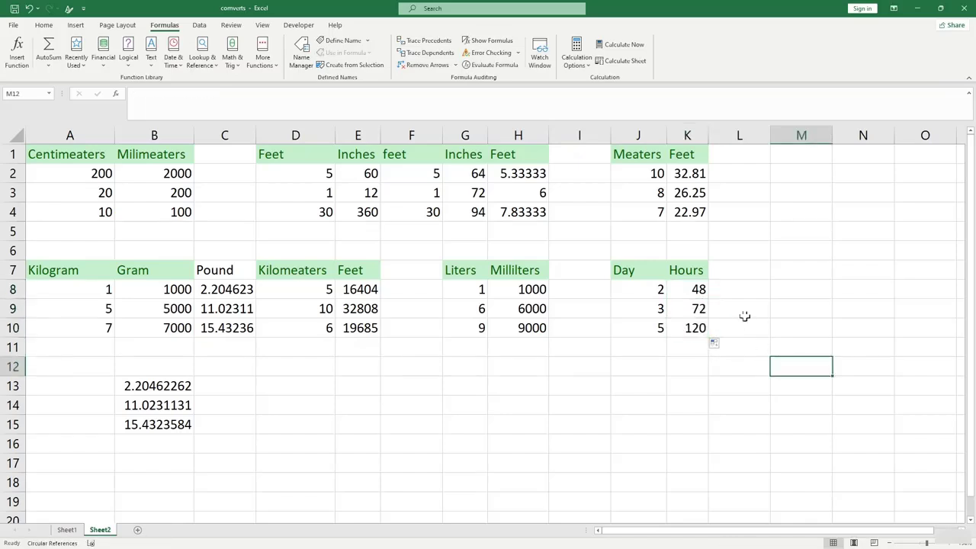
Add the headers minutes in L7 and second in M7.
{"action": "left_click", "coordinate": [731, 269]}
{"action": "type", "text": "minutes"}
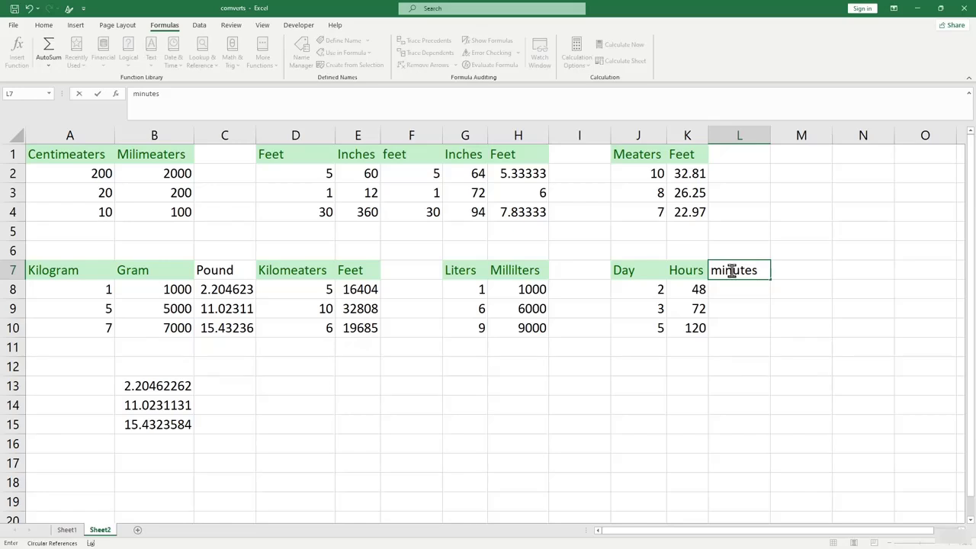
{"action": "left_click", "coordinate": [796, 270]}
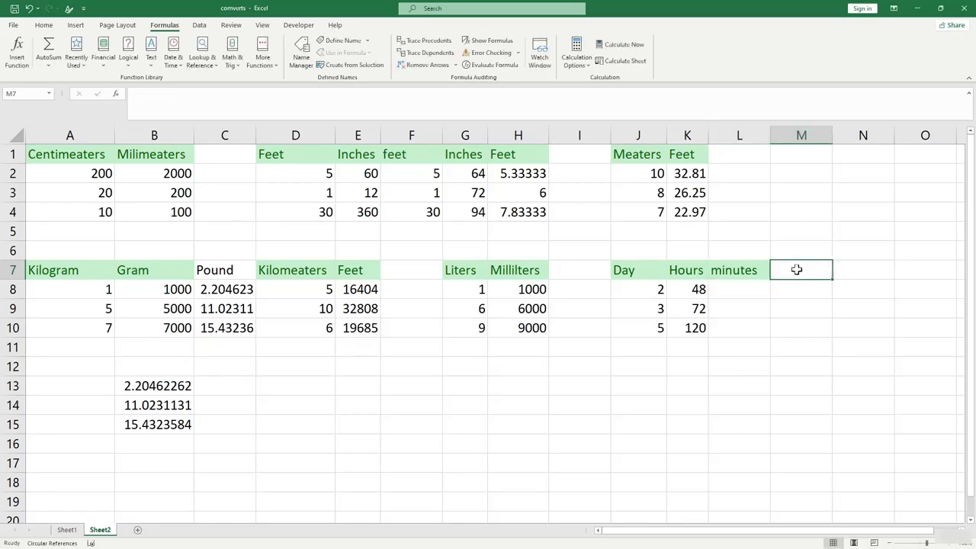
{"action": "type", "text": "sc"}
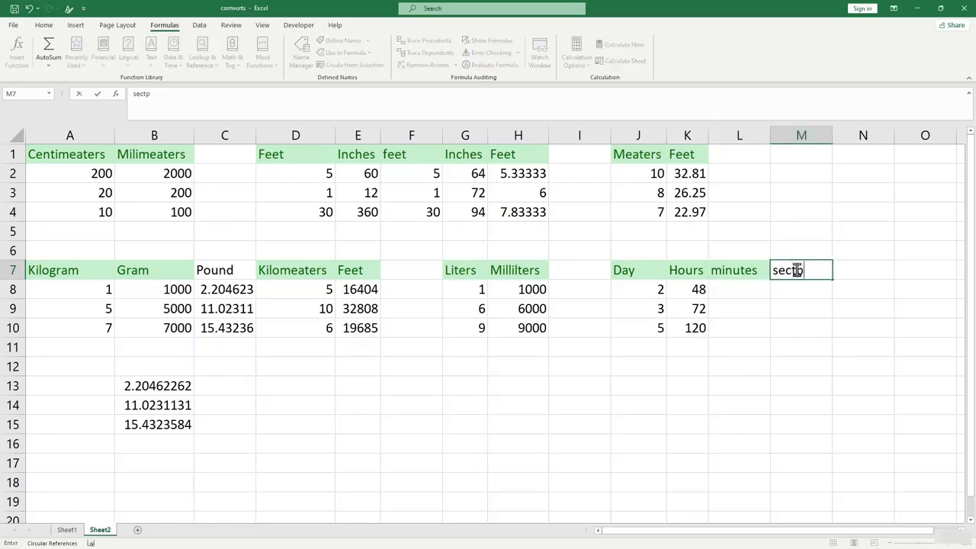
{"action": "type", "text": "cpmd"}
{"action": "key", "text": "BackSpace"}
{"action": "key", "text": "BackSpace"}
{"action": "key", "text": "BackSpace"}
{"action": "type", "text": "ond"}
{"action": "left_click", "coordinate": [725, 289]}
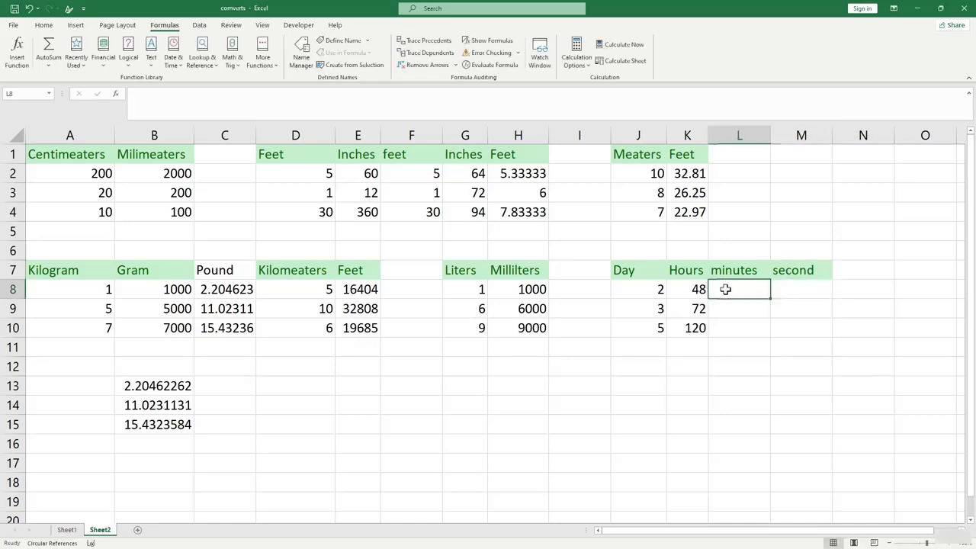
Enter =CONVERT(J8,"day","mn") in L8 and fill it down to L10 (2880, 4320, 7200).
{"action": "type", "text": "="}
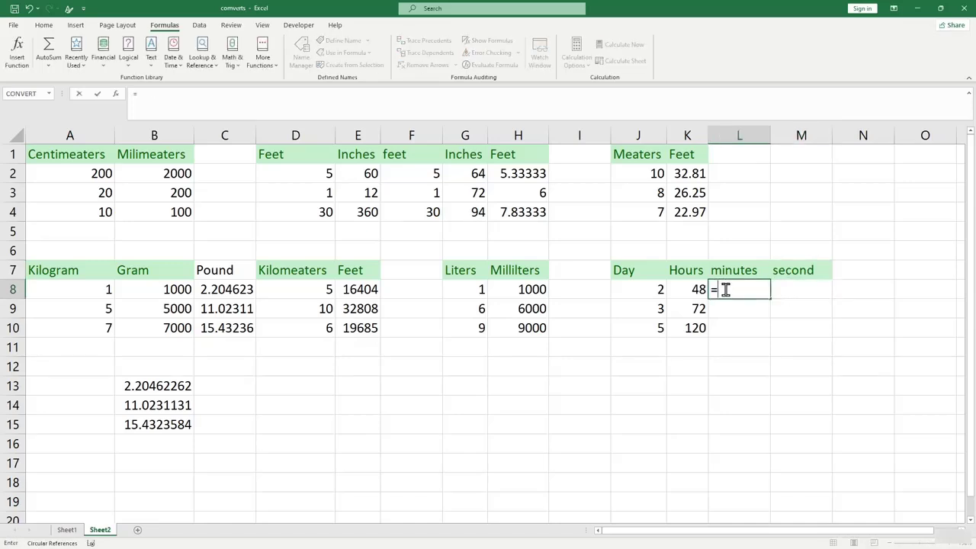
{"action": "type", "text": "c"}
{"action": "key", "text": "BackSpace"}
{"action": "type", "text": "convert"}
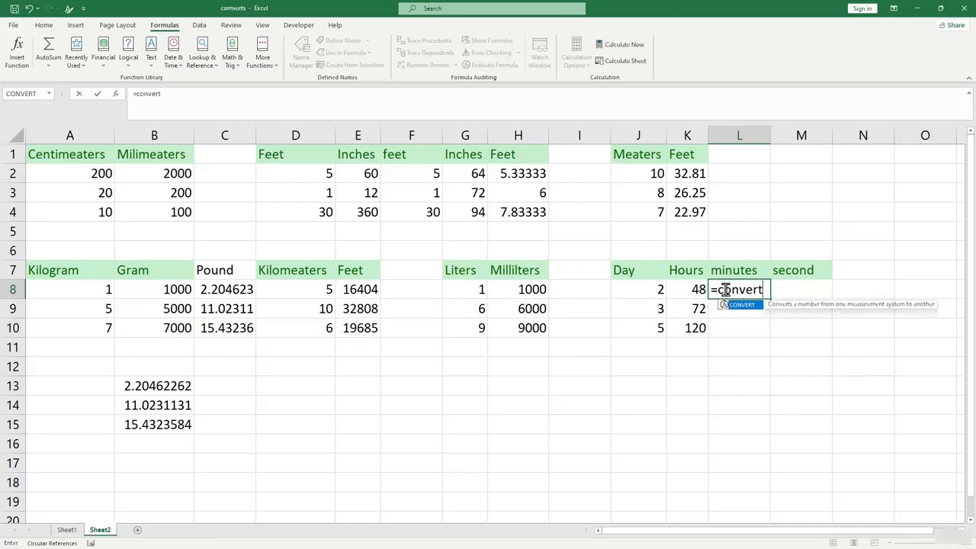
{"action": "type", "text": "("}
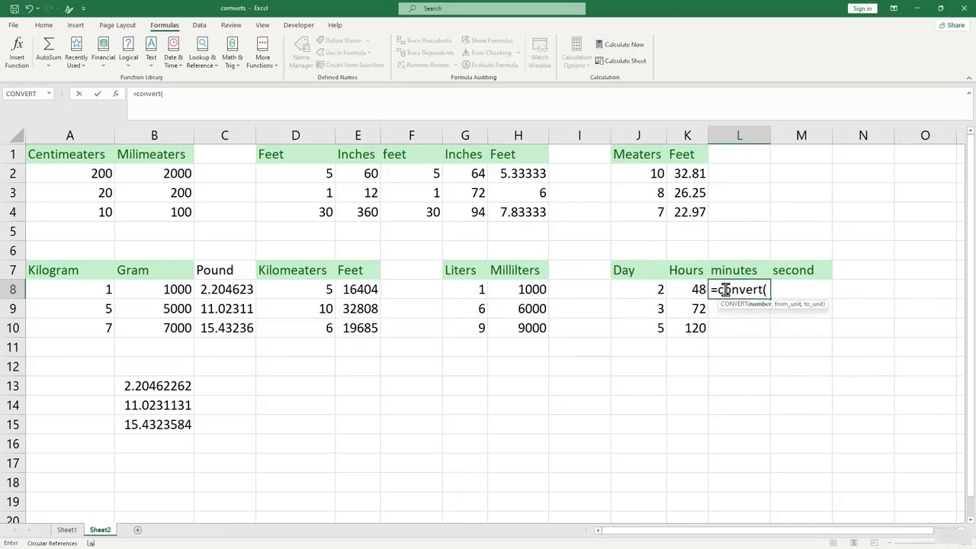
{"action": "left_click", "coordinate": [619, 289]}
{"action": "type", "text": ","}
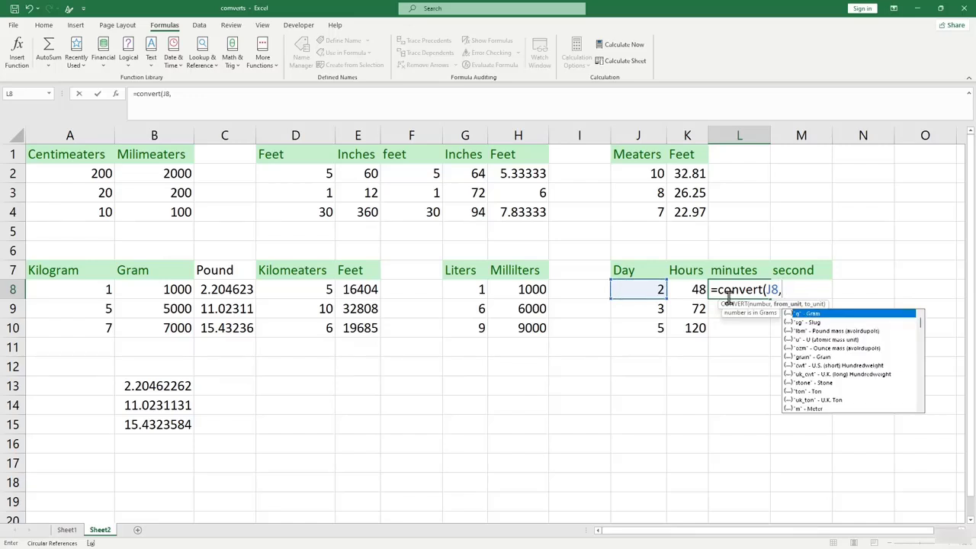
{"action": "type", "text": "\"day\","}
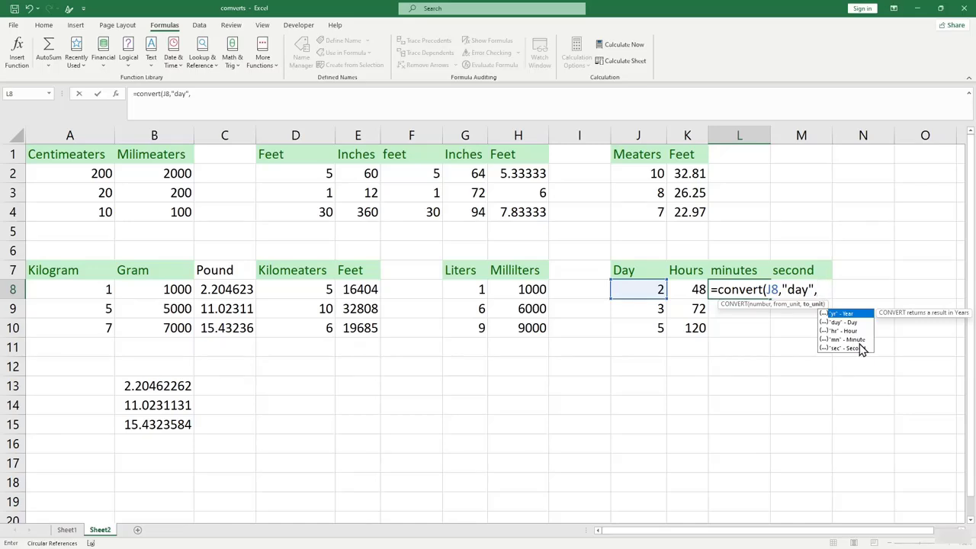
{"action": "type", "text": "\"mn\")"}
{"action": "key", "text": "Return"}
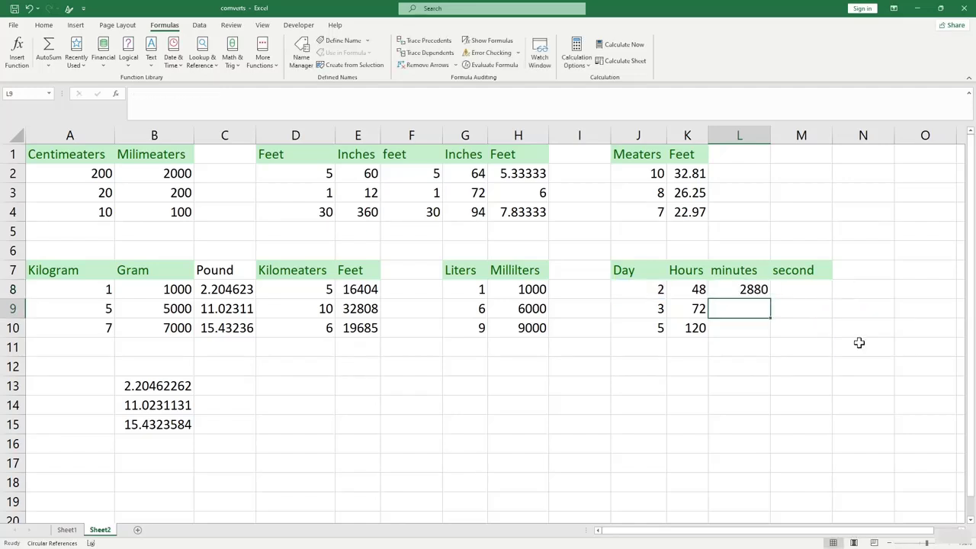
{"action": "left_click", "coordinate": [751, 294]}
{"action": "left_click", "coordinate": [752, 305]}
{"action": "left_click", "coordinate": [750, 291]}
{"action": "left_click_drag", "start_coordinate": [770, 298], "coordinate": [772, 339]}
{"action": "left_click", "coordinate": [798, 289]}
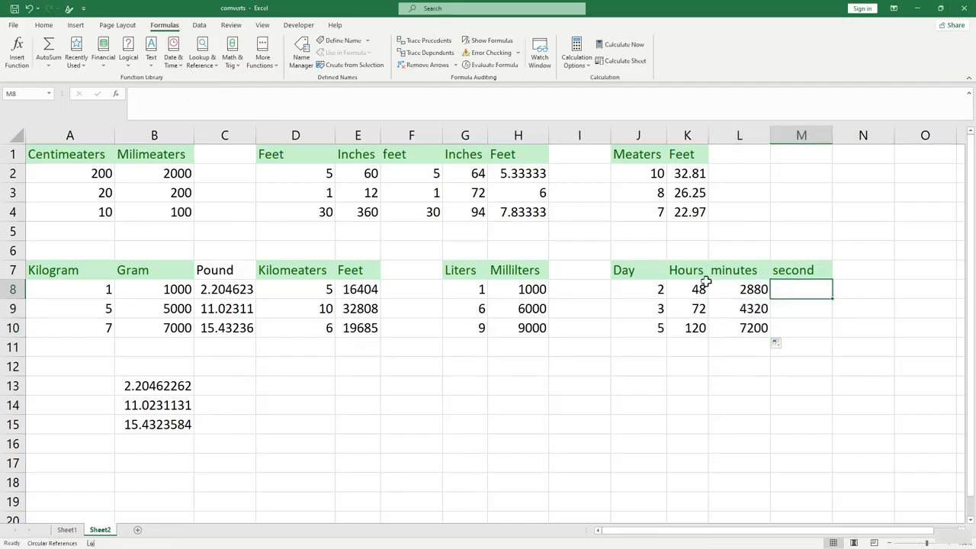
Change the first day value in J8 to 1.
{"action": "left_click", "coordinate": [661, 288]}
{"action": "double_click", "coordinate": [662, 287]}
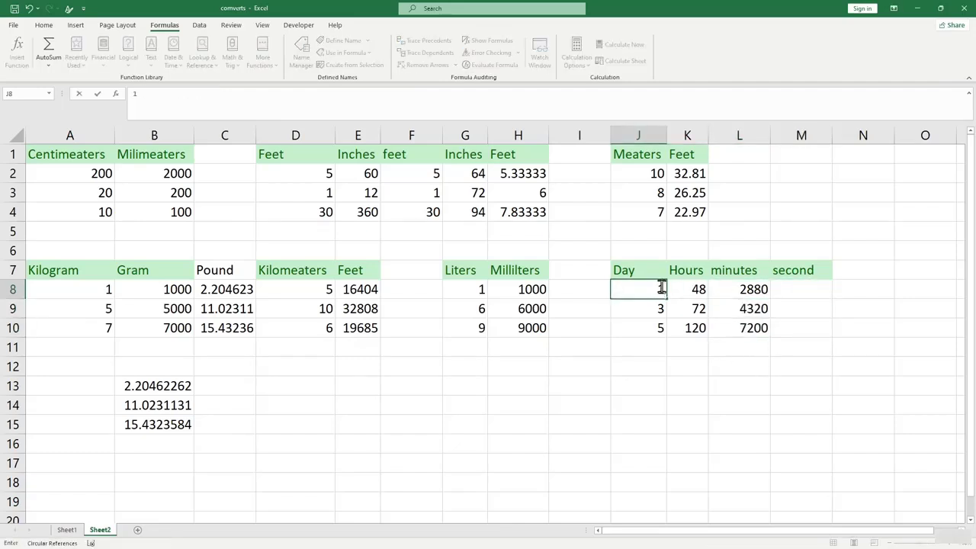
{"action": "left_click", "coordinate": [728, 360]}
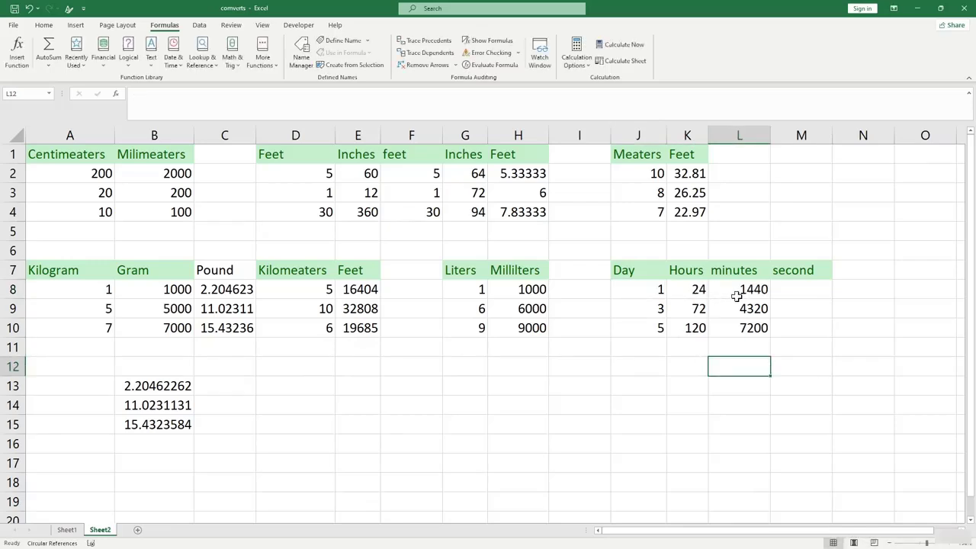
Enter =CONVERT(J8,"day","sec") in M8 and fill it down to M10 (86400, 259200, 432000).
{"action": "left_click", "coordinate": [785, 294]}
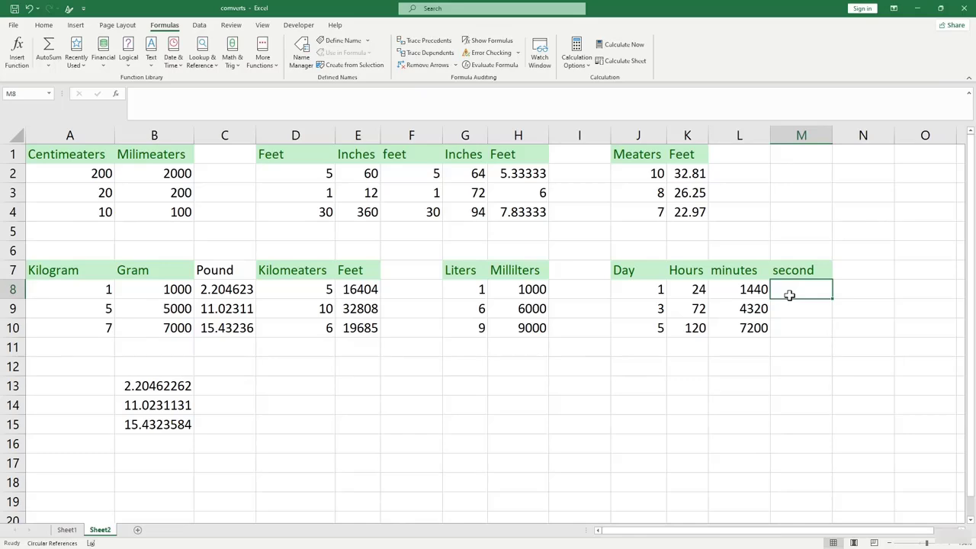
{"action": "type", "text": "=c"}
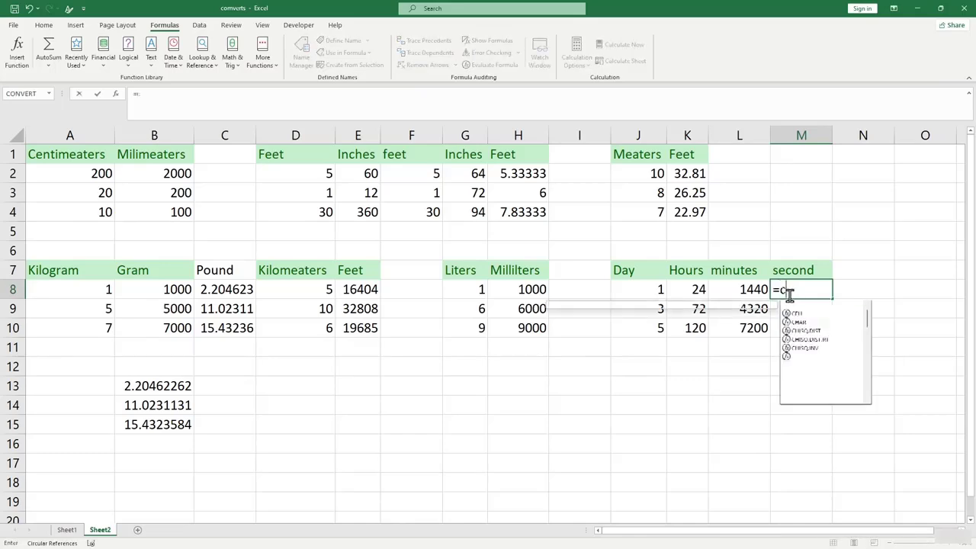
{"action": "type", "text": "onver"}
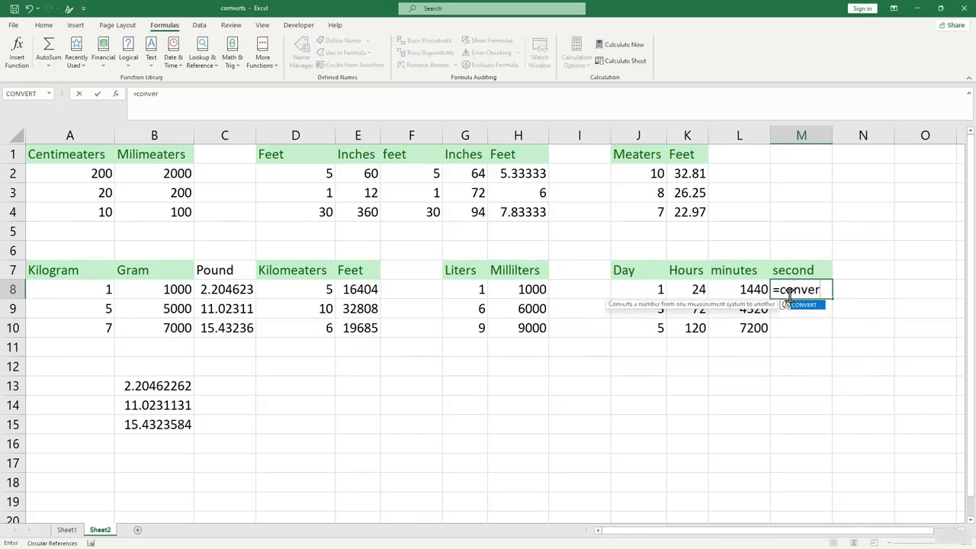
{"action": "type", "text": "t("}
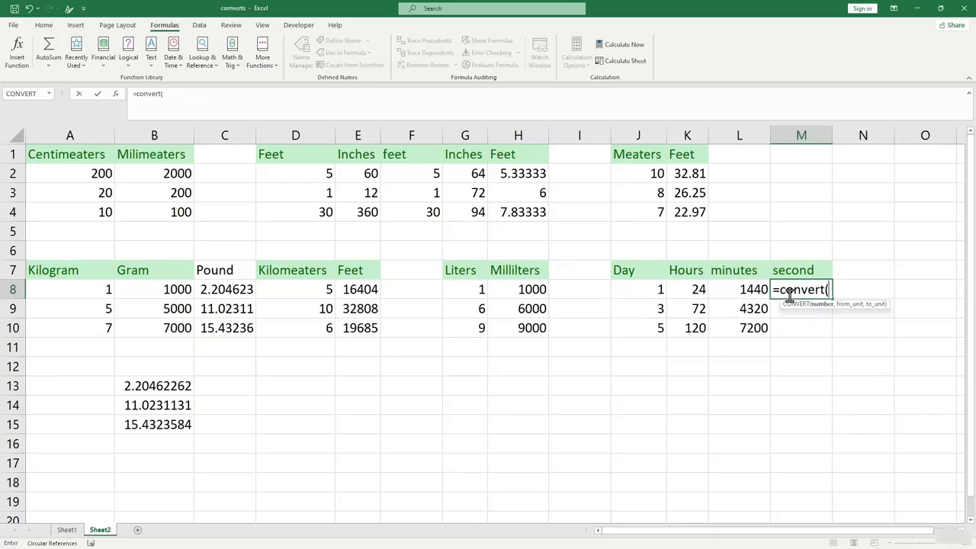
{"action": "left_click", "coordinate": [647, 289]}
{"action": "type", "text": ","}
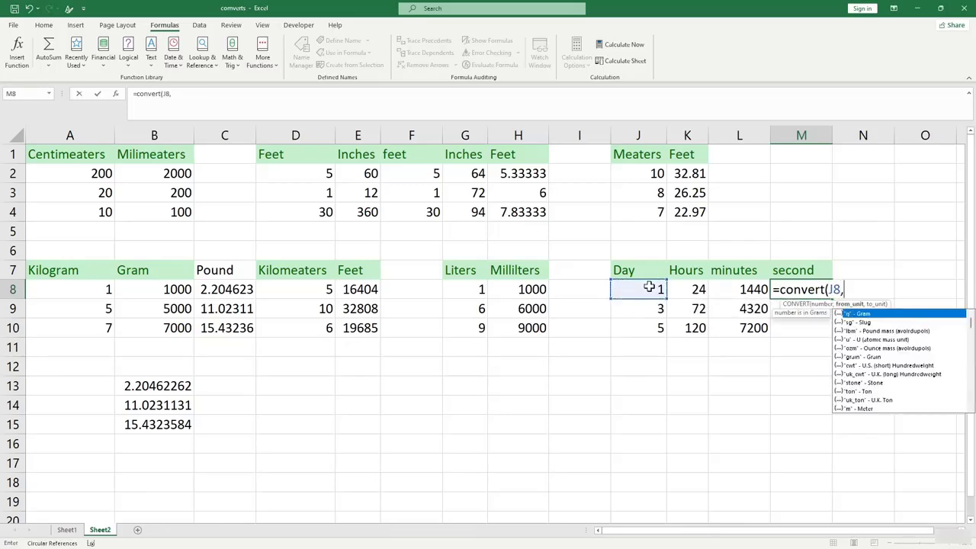
{"action": "type", "text": "\"day\","}
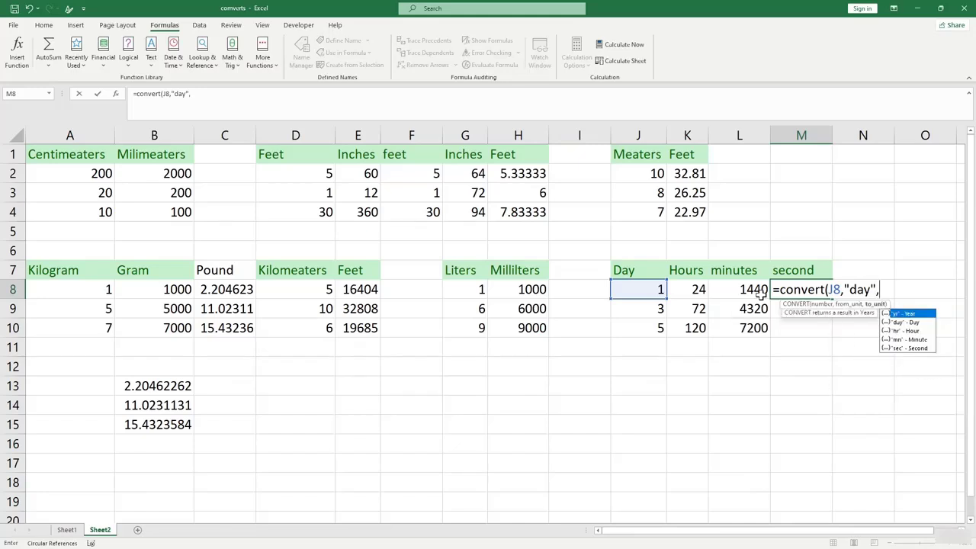
{"action": "type", "text": "\"sec\")"}
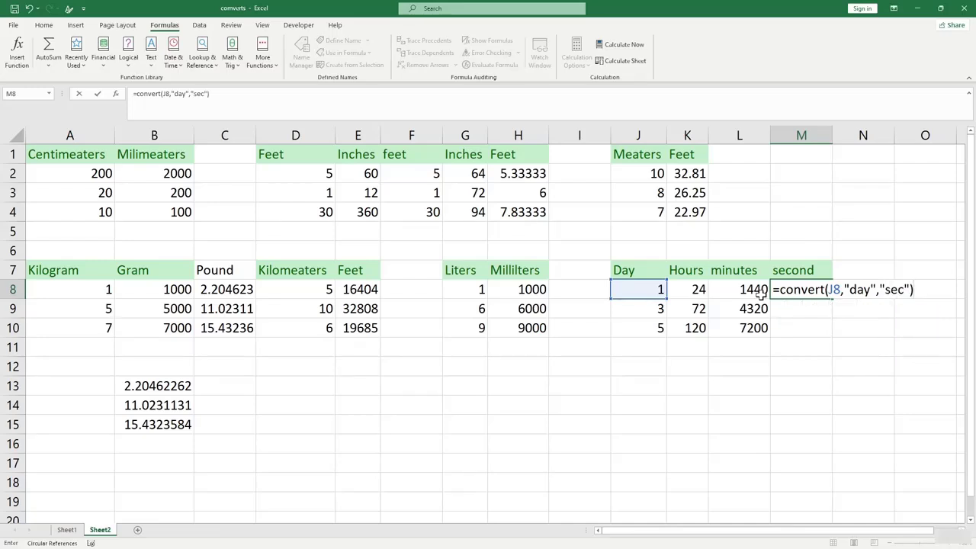
{"action": "key", "text": "Return"}
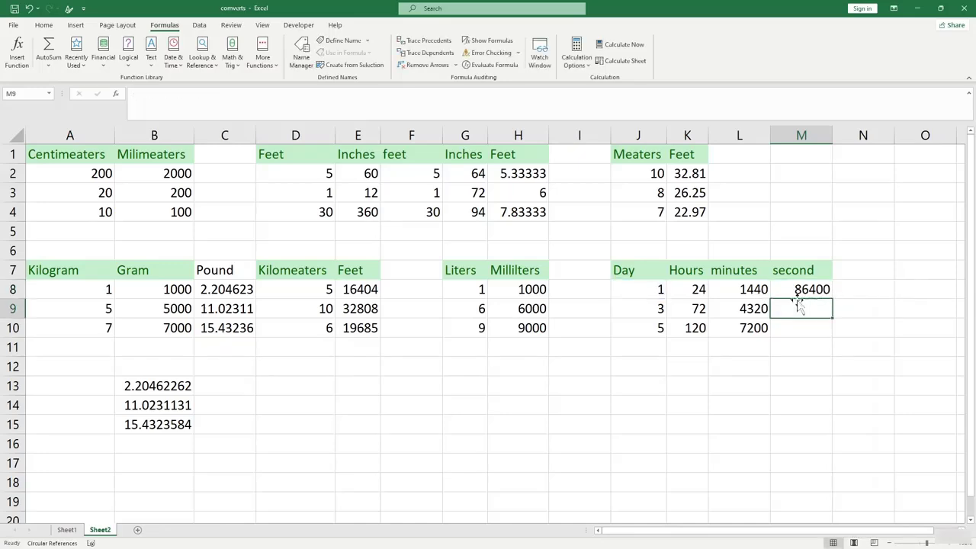
{"action": "left_click", "coordinate": [796, 291]}
{"action": "left_click_drag", "start_coordinate": [835, 299], "coordinate": [829, 337]}
{"action": "left_click", "coordinate": [778, 369]}
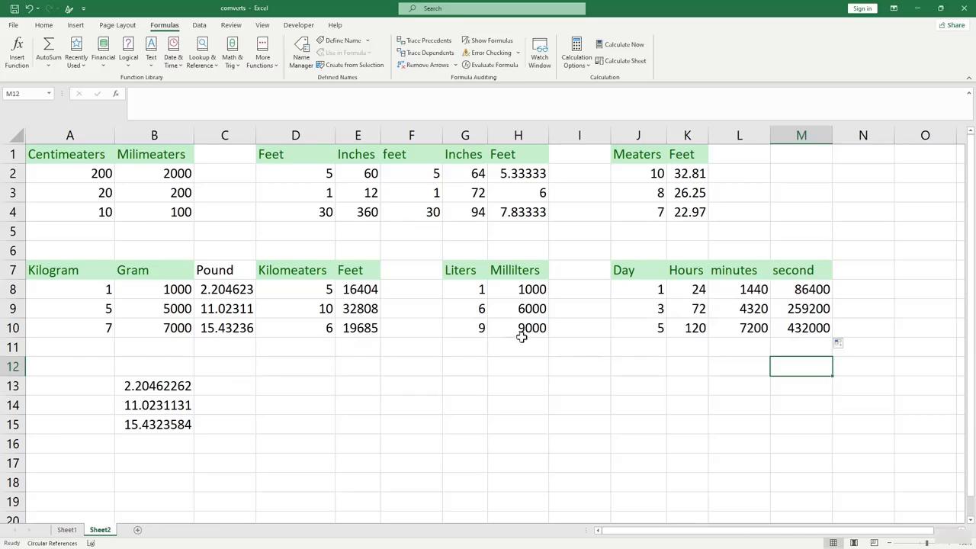
{"action": "left_click", "coordinate": [584, 389]}
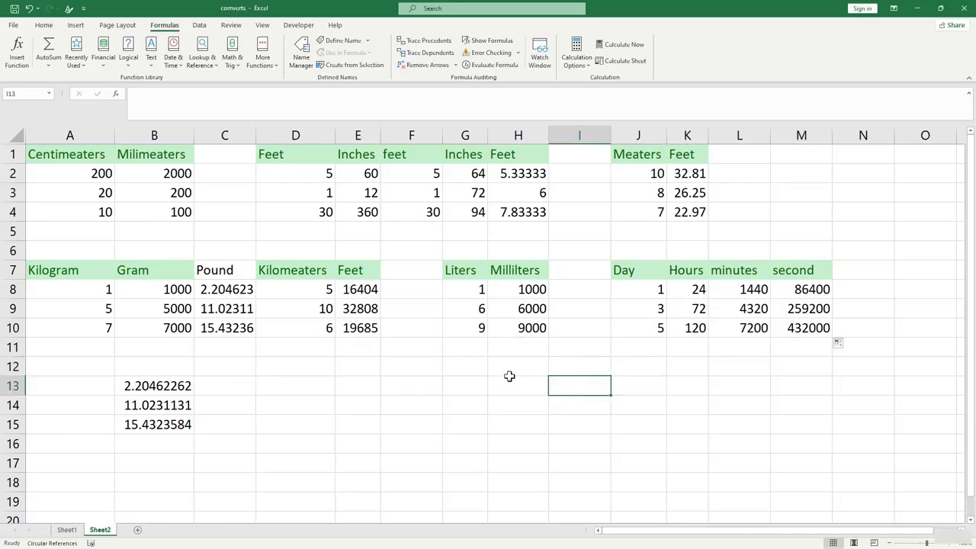
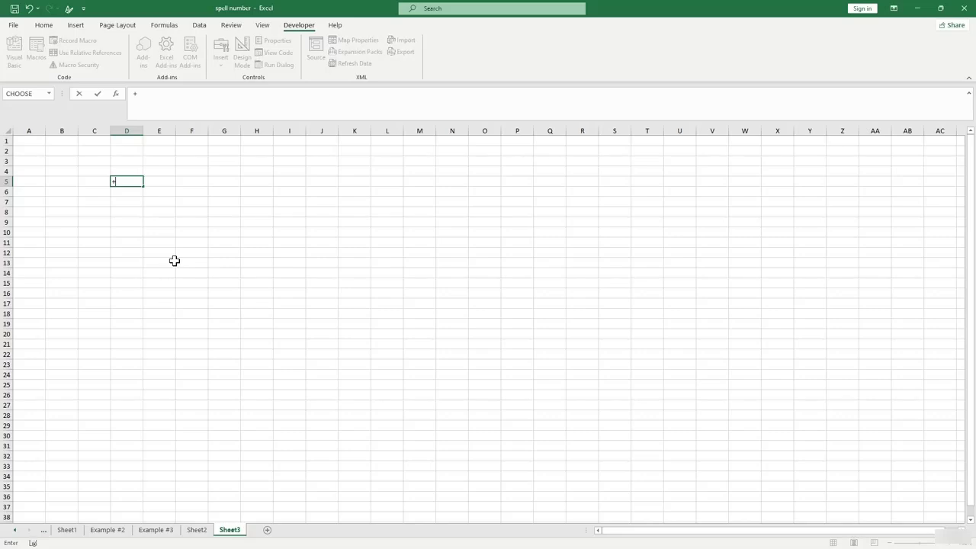
Replace D5's partial +E9 entry with 50000.
{"action": "left_click", "coordinate": [152, 223]}
{"action": "left_click", "coordinate": [116, 179]}
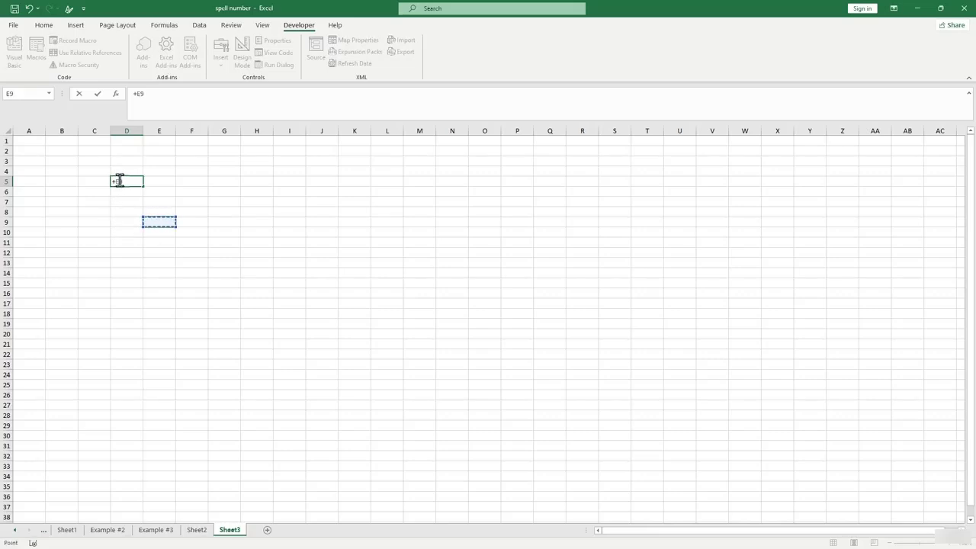
{"action": "key", "text": "BackSpace"}
{"action": "key", "text": "BackSpace"}
{"action": "key", "text": "BackSpace"}
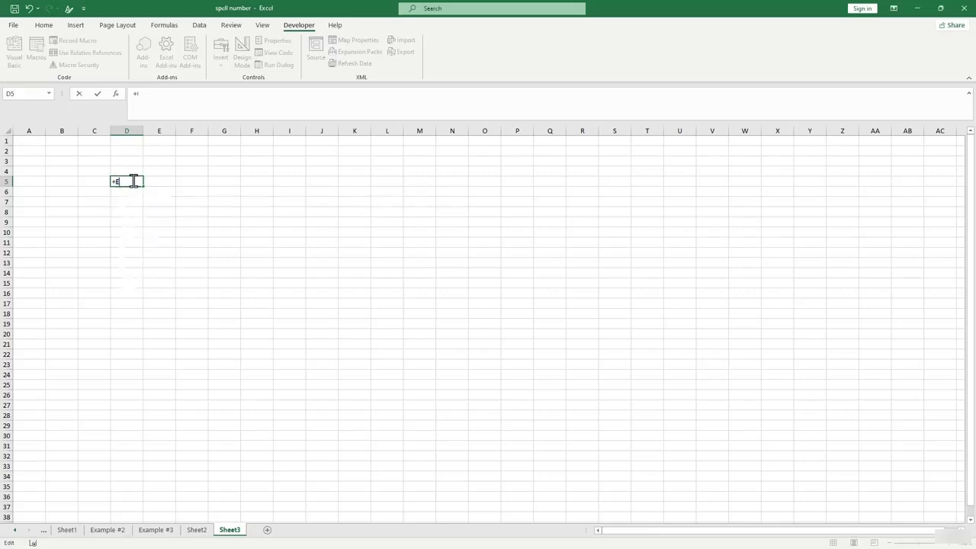
{"action": "type", "text": "50000"}
{"action": "left_click", "coordinate": [38, 27]}
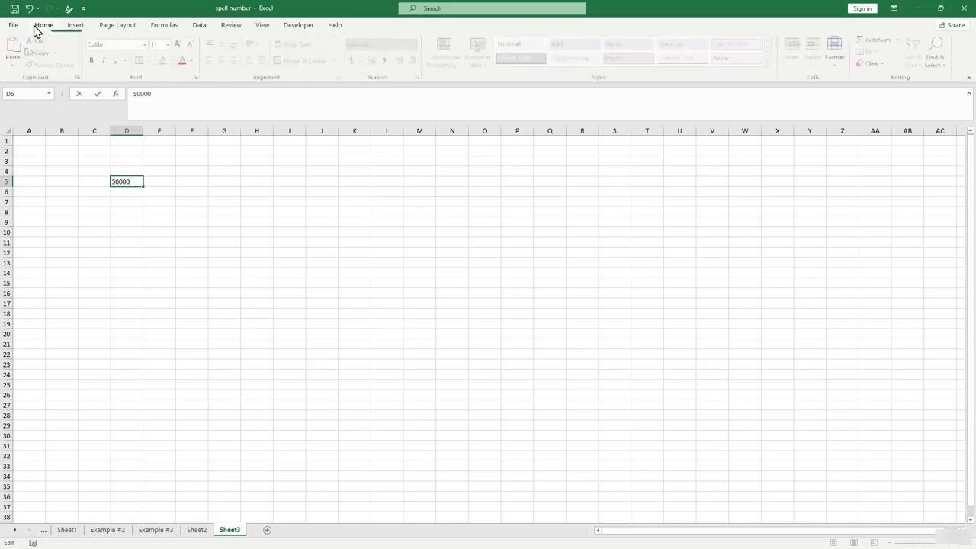
{"action": "left_click", "coordinate": [120, 211]}
Format D5 as a dollar accounting amount with no decimal places.
{"action": "left_click", "coordinate": [127, 181]}
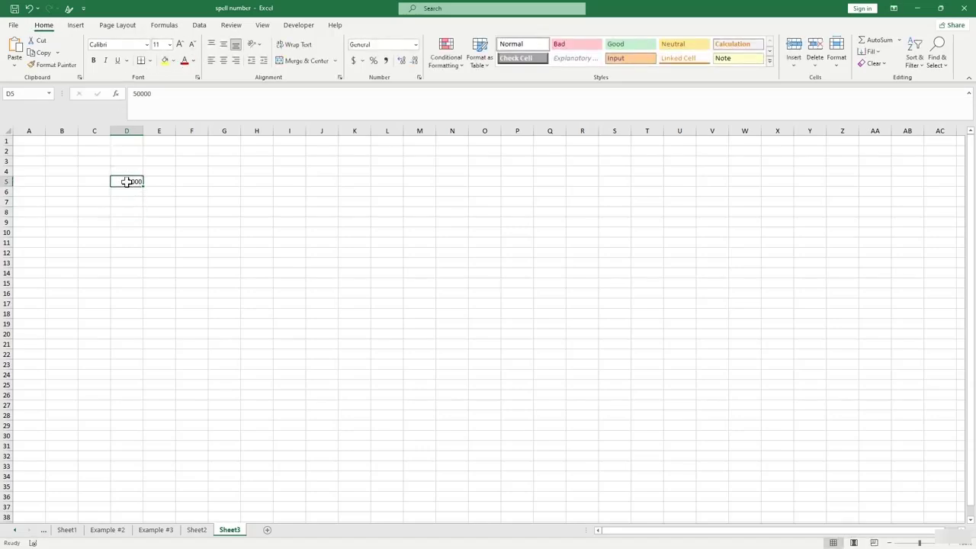
{"action": "left_click", "coordinate": [353, 60]}
{"action": "left_click", "coordinate": [225, 211]}
{"action": "left_click", "coordinate": [132, 182]}
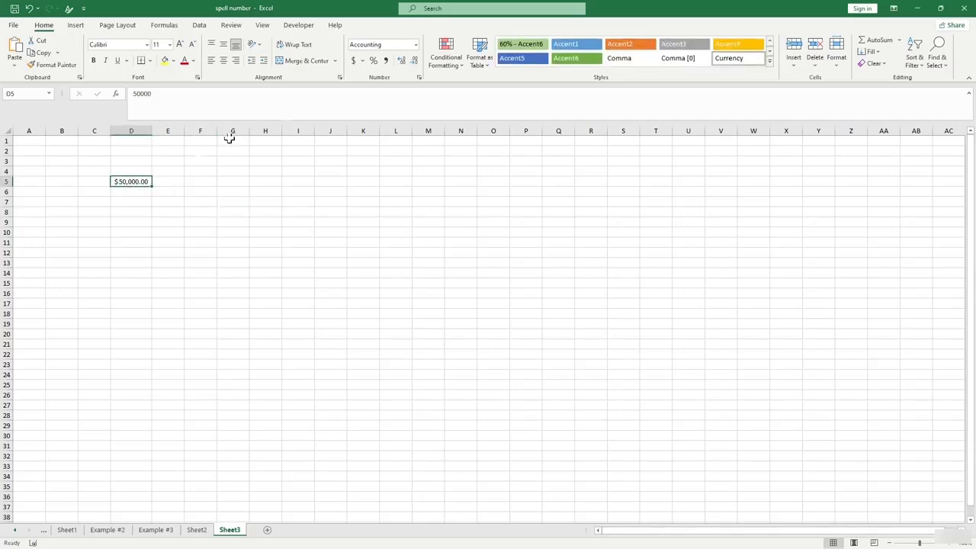
{"action": "left_click", "coordinate": [415, 61]}
{"action": "left_click", "coordinate": [415, 61]}
{"action": "left_click", "coordinate": [223, 192]}
Start a =num formula in E5, cancel it, and reselect D5.
{"action": "left_click", "coordinate": [173, 182]}
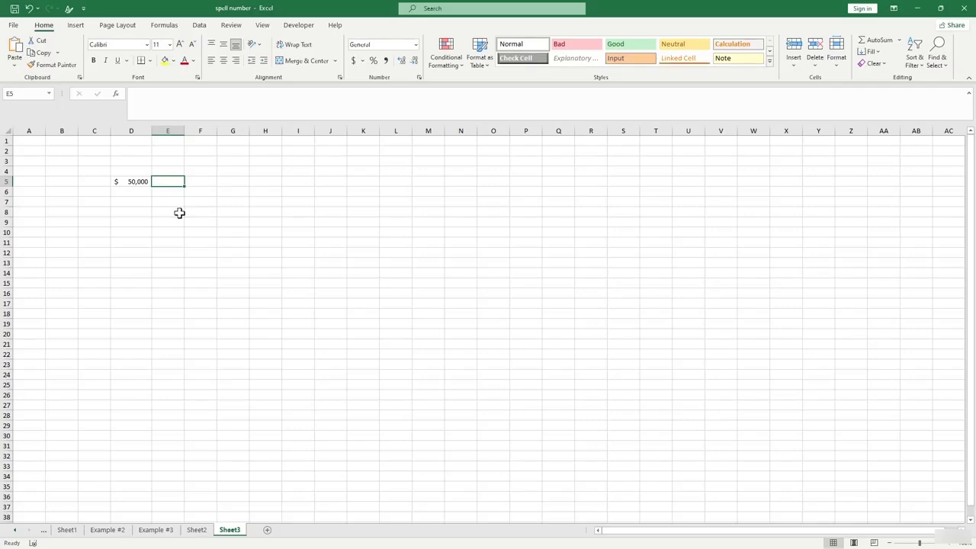
{"action": "type", "text": "="}
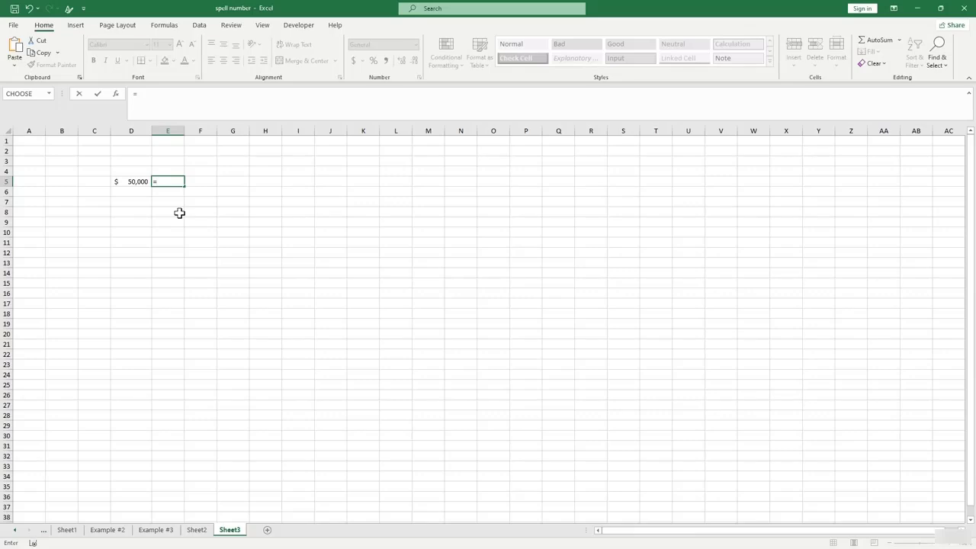
{"action": "type", "text": "num"}
{"action": "key", "text": "BackSpace"}
{"action": "key", "text": "BackSpace"}
{"action": "key", "text": "BackSpace"}
{"action": "key", "text": "Escape"}
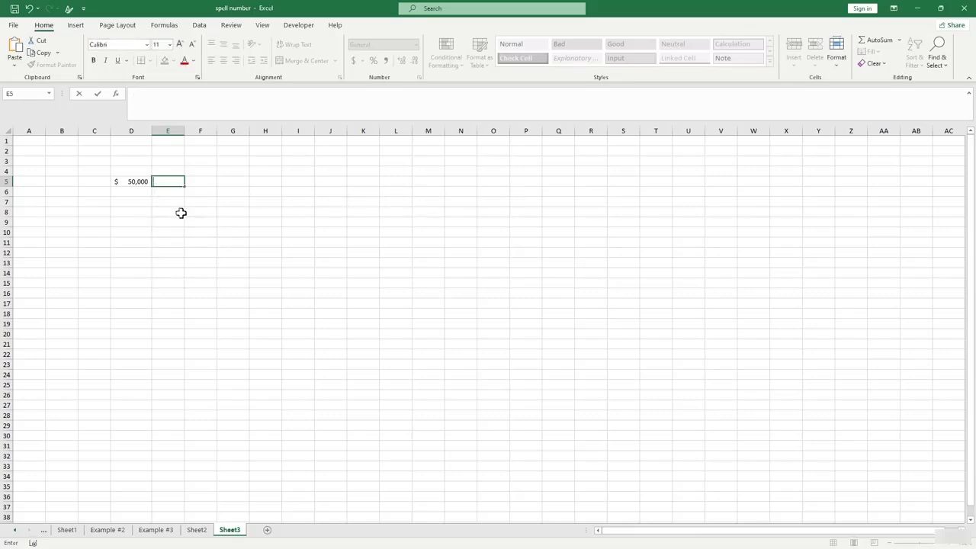
{"action": "left_click", "coordinate": [139, 192]}
{"action": "left_click", "coordinate": [139, 183]}
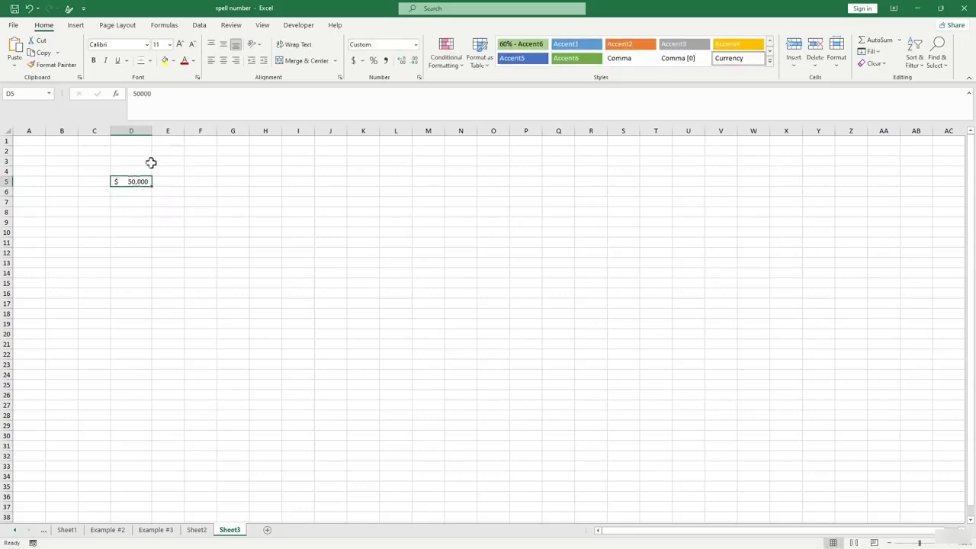
Tick Developer under Customize Ribbon in Excel Options and confirm with OK.
{"action": "left_click", "coordinate": [303, 27]}
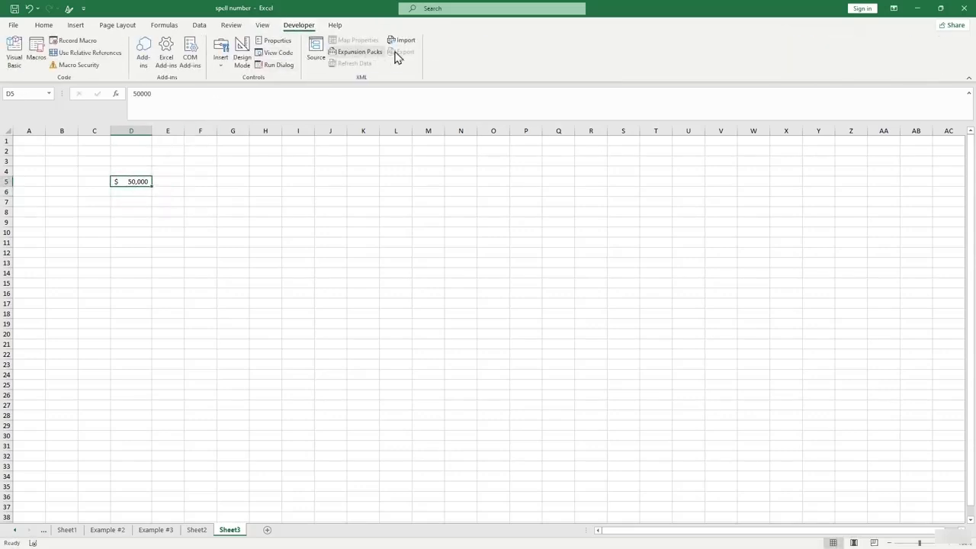
{"action": "left_click", "coordinate": [12, 25]}
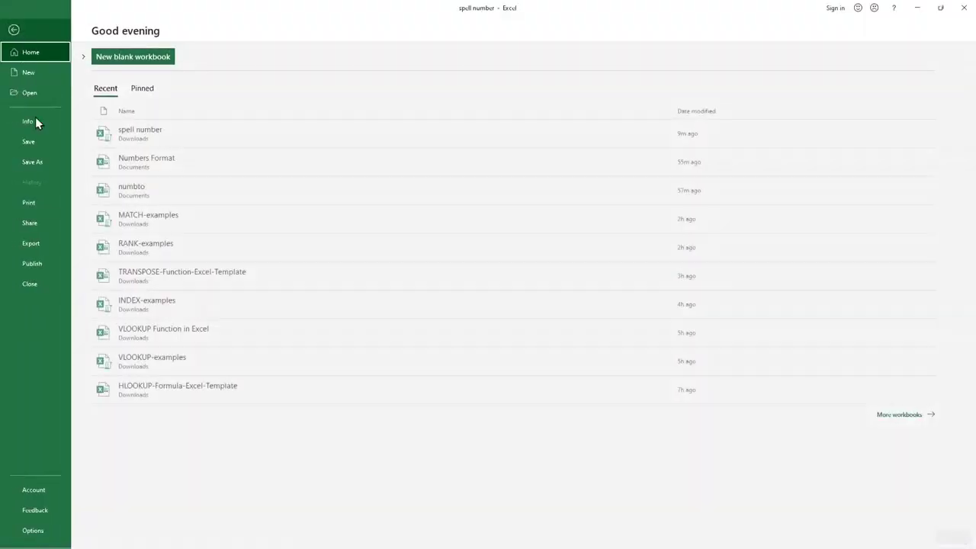
{"action": "left_click", "coordinate": [46, 529]}
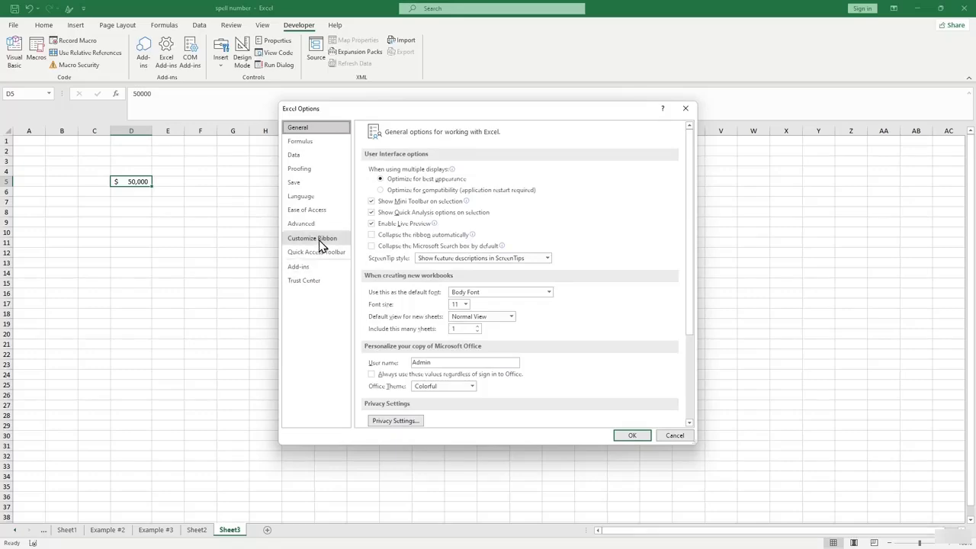
{"action": "left_click", "coordinate": [316, 239]}
{"action": "left_click_drag", "start_coordinate": [512, 116], "coordinate": [333, 115]}
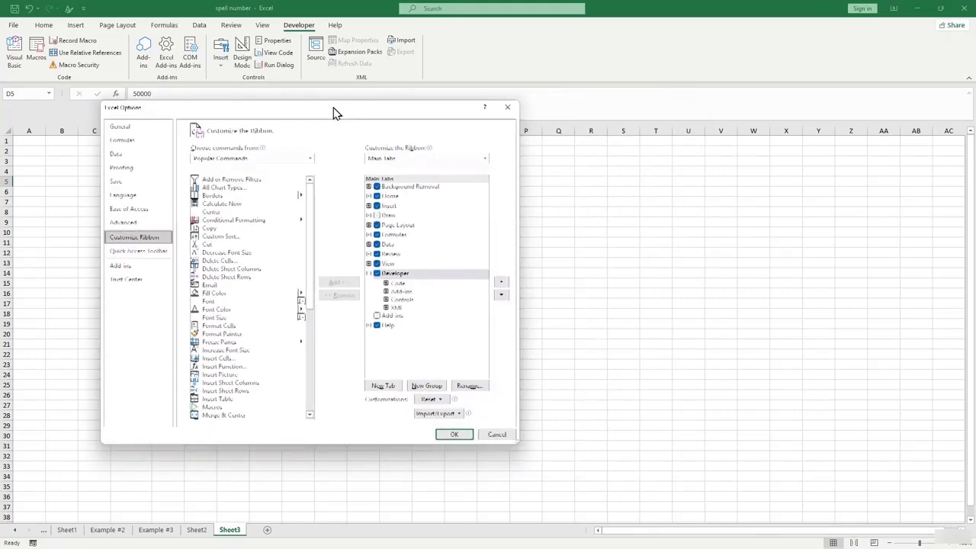
{"action": "left_click", "coordinate": [377, 276]}
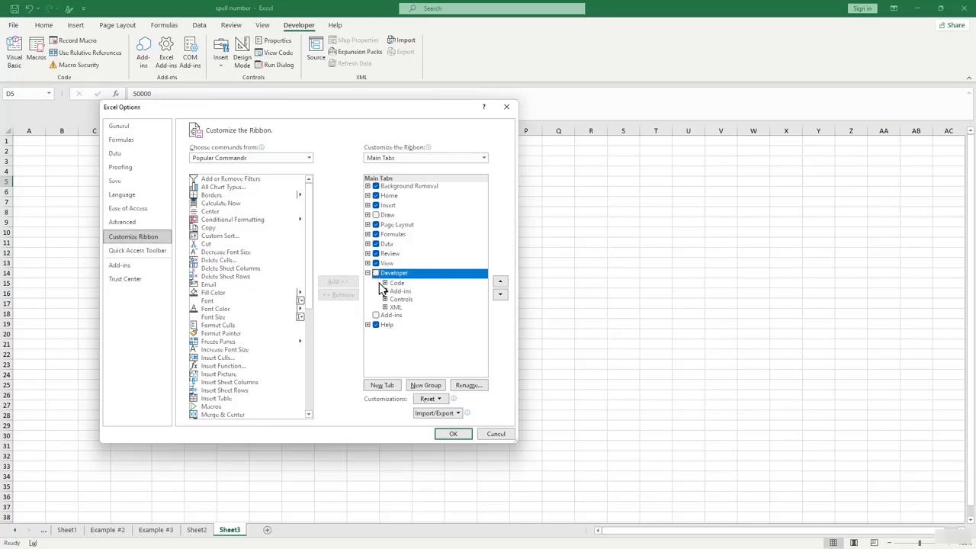
{"action": "left_click", "coordinate": [377, 274]}
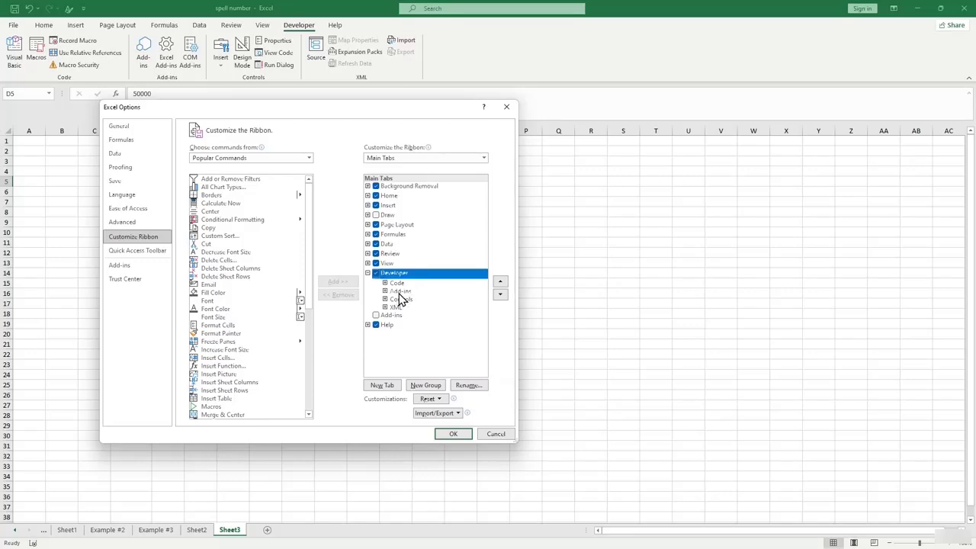
{"action": "left_click", "coordinate": [400, 292]}
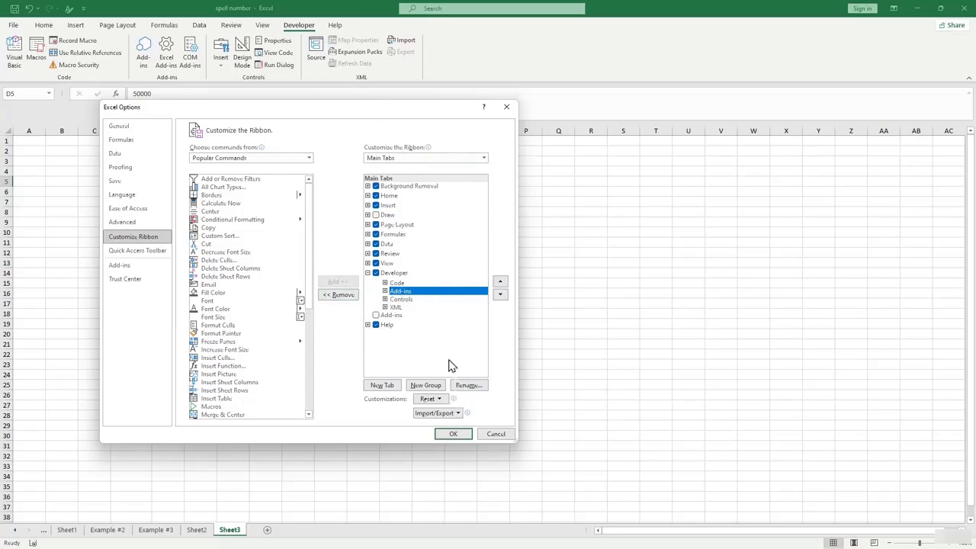
{"action": "left_click", "coordinate": [452, 434]}
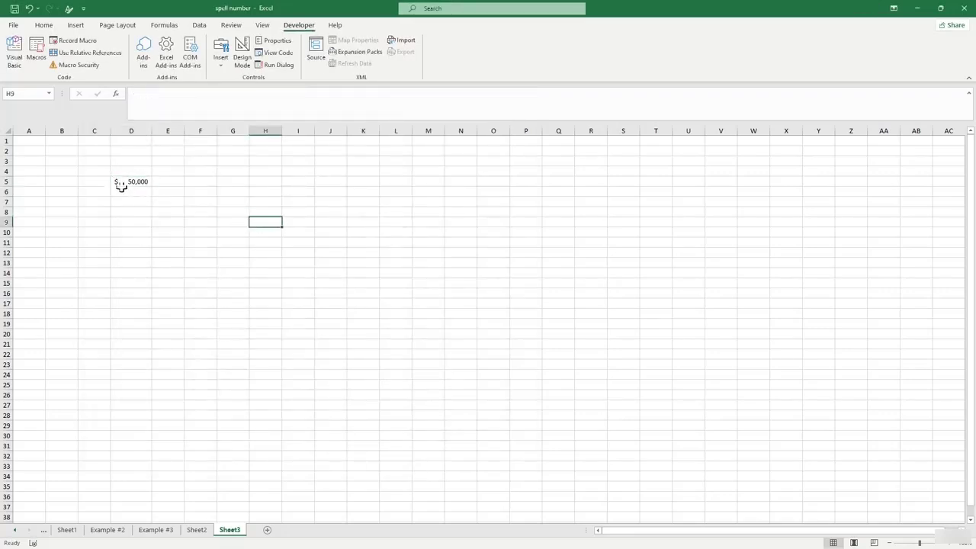
Insert a new VBA module, paste the number-to-words functions into it, and close the editor.
{"action": "left_click", "coordinate": [167, 222]}
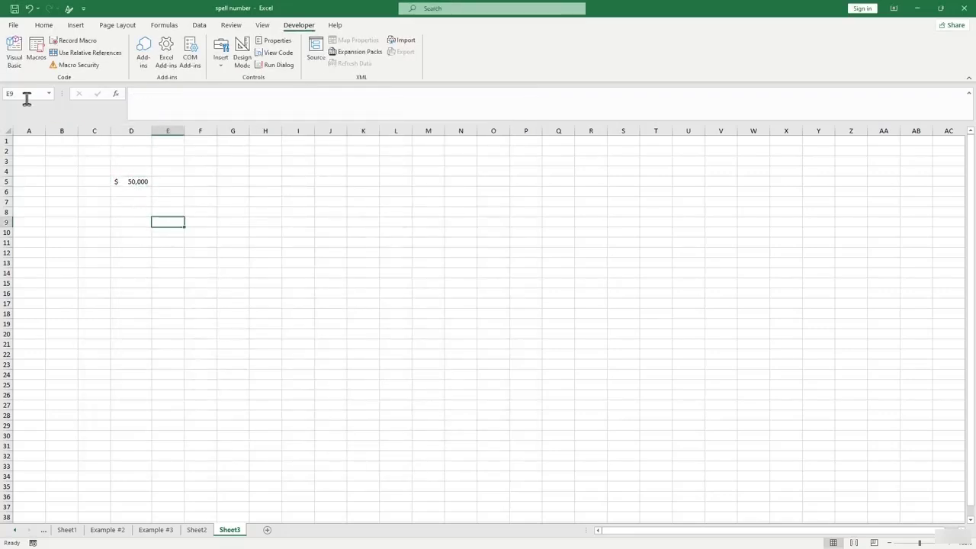
{"action": "left_click", "coordinate": [14, 61]}
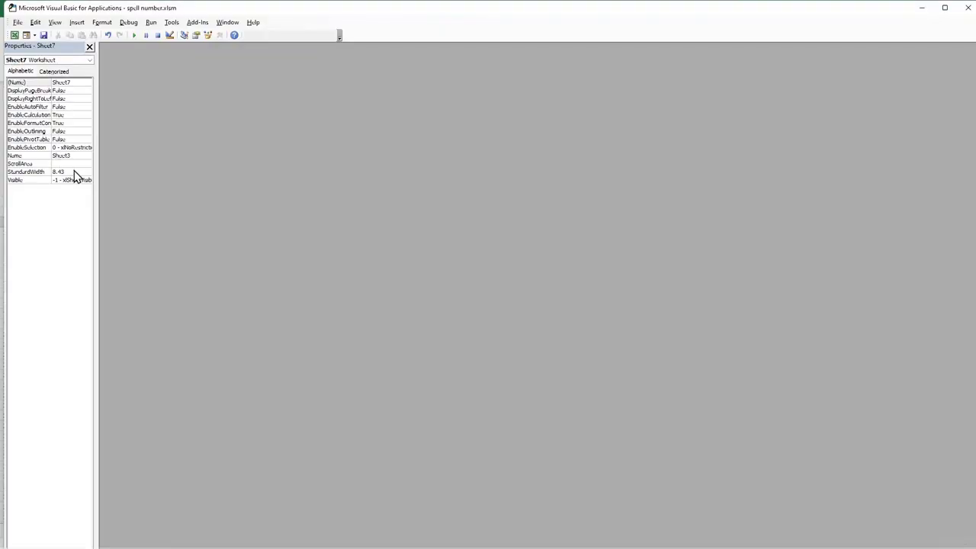
{"action": "left_click", "coordinate": [76, 25]}
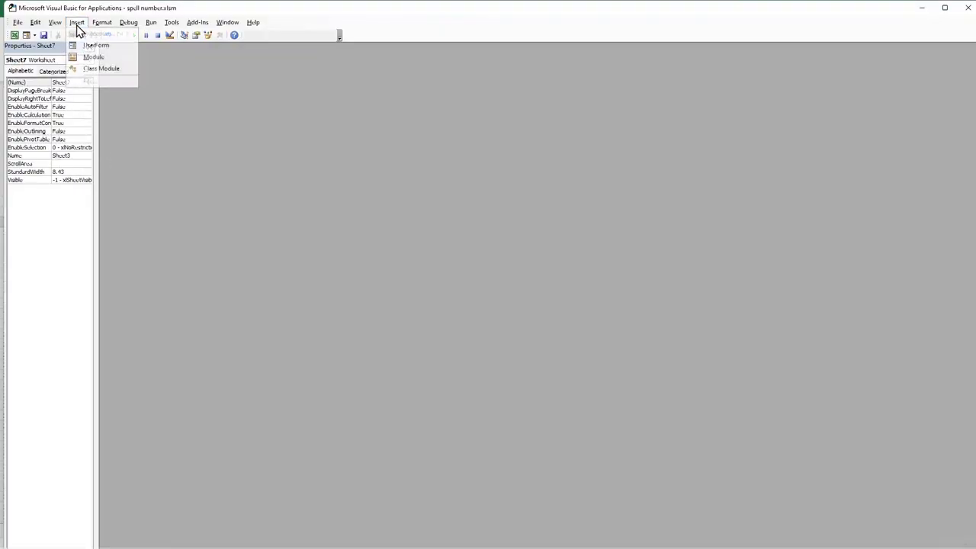
{"action": "left_click", "coordinate": [88, 61]}
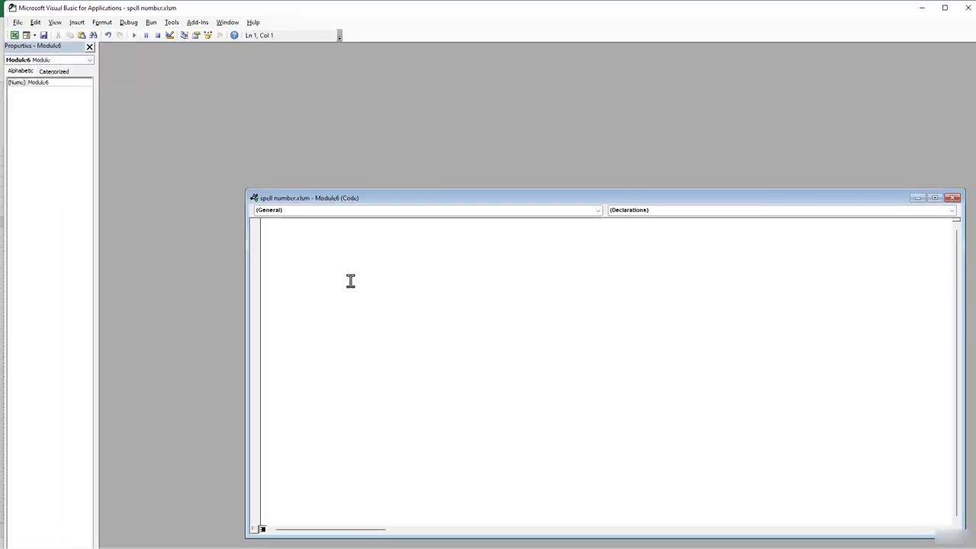
{"action": "key", "text": "ctrl+v"}
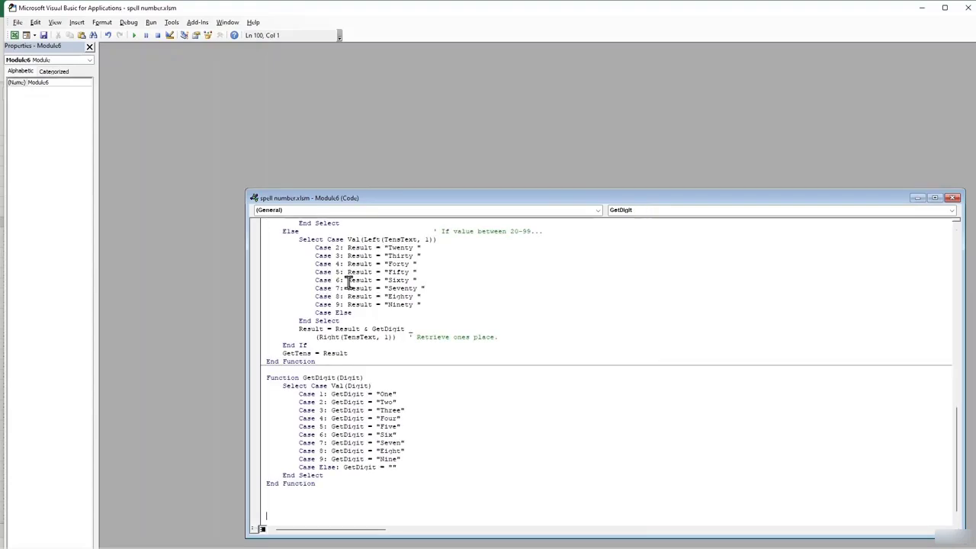
{"action": "scroll", "coordinate": [396, 343], "scroll_direction": "up", "scroll_amount": 6}
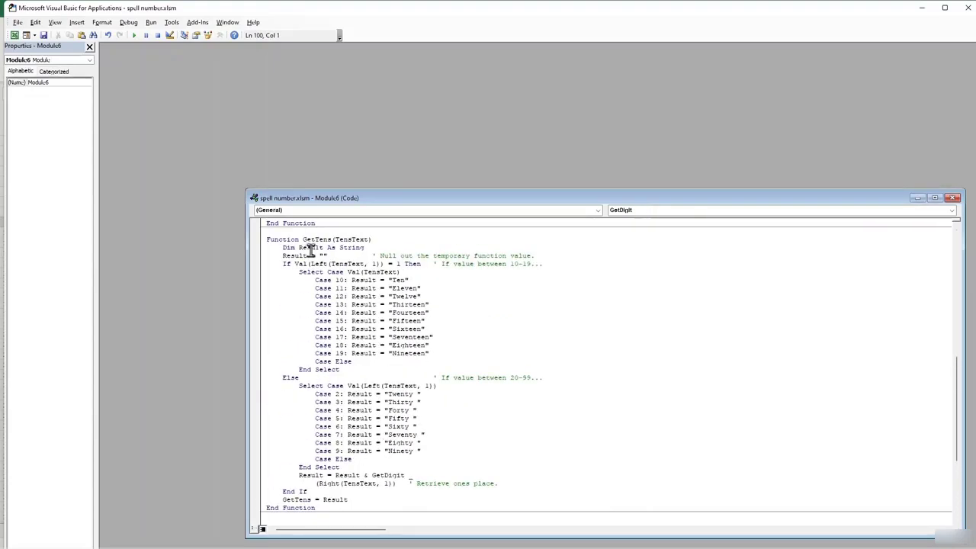
{"action": "scroll", "coordinate": [314, 246], "scroll_direction": "up", "scroll_amount": 1}
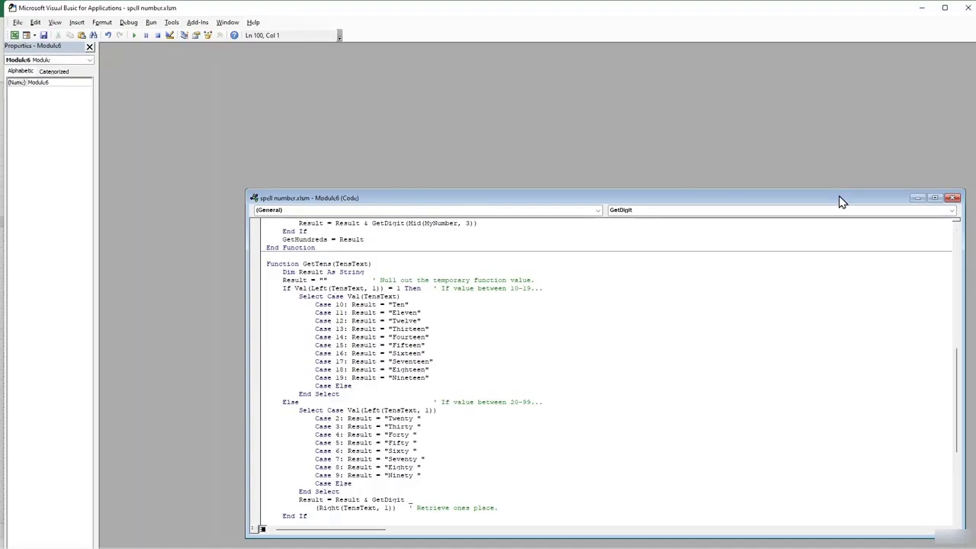
{"action": "left_click_drag", "start_coordinate": [841, 199], "coordinate": [623, 157]}
{"action": "left_click", "coordinate": [719, 158]}
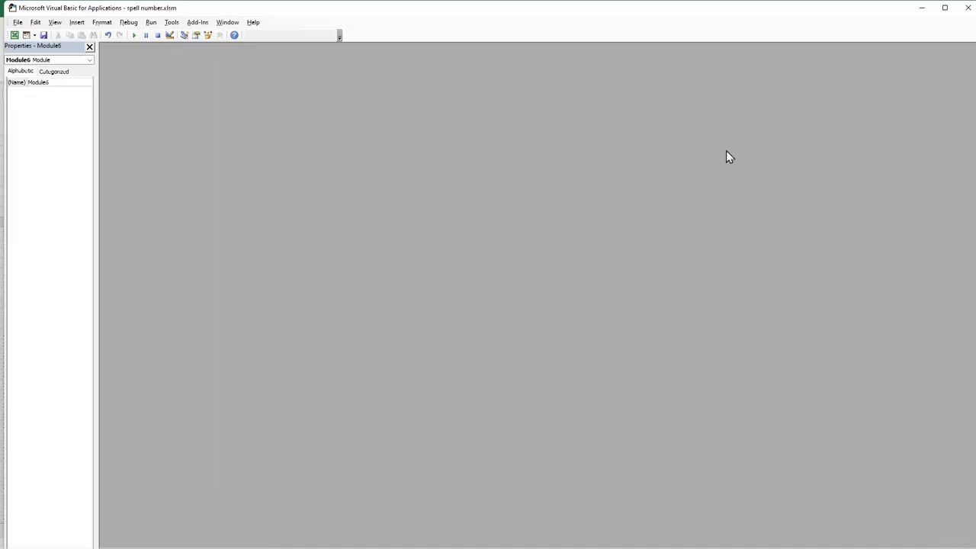
{"action": "left_click", "coordinate": [967, 7]}
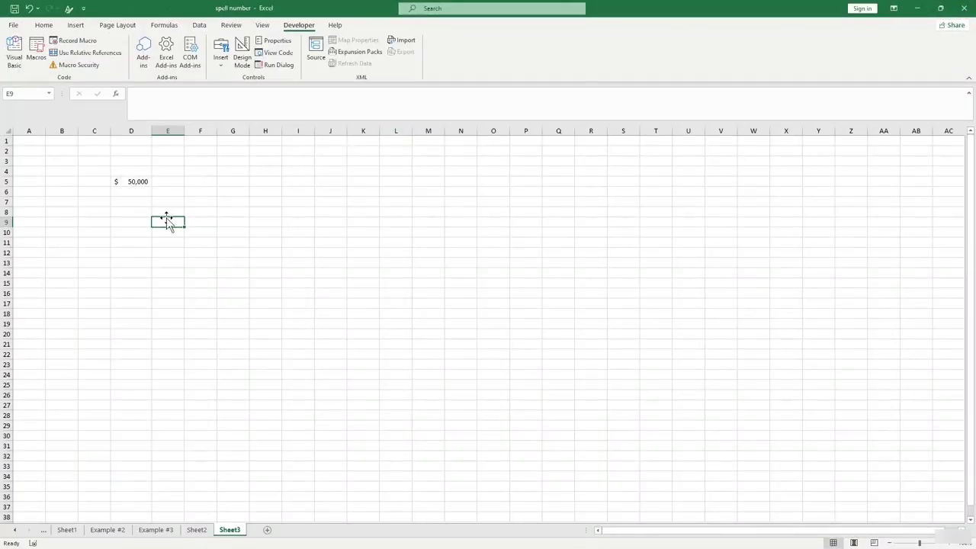
Try a =G9 formula in E9, then erase it and select a cell in column D.
{"action": "type", "text": "="}
{"action": "key", "text": "BackSpace"}
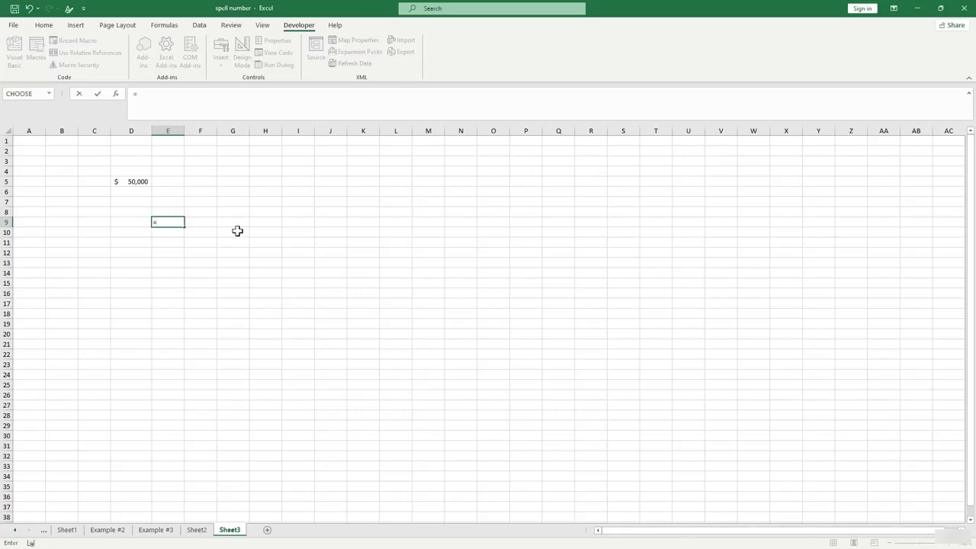
{"action": "left_click", "coordinate": [223, 223]}
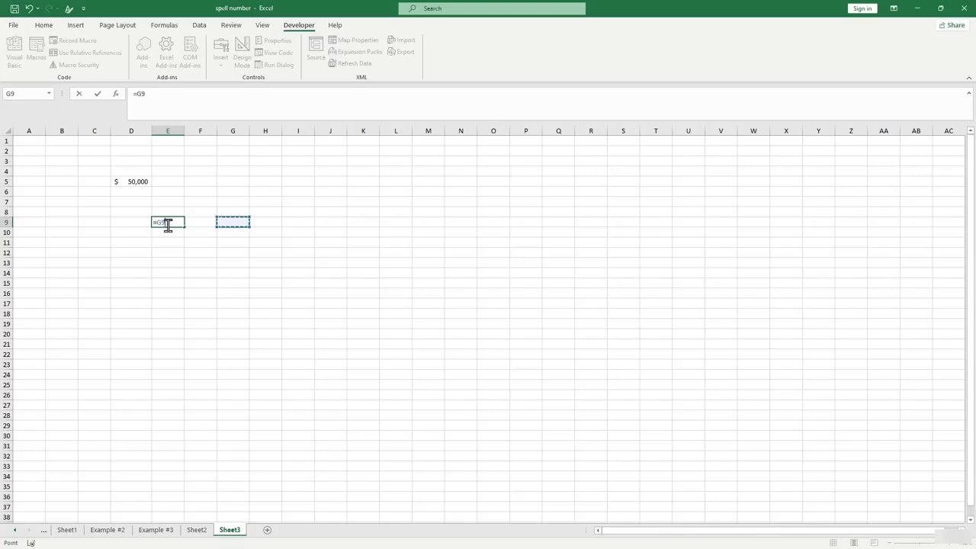
{"action": "key", "text": "BackSpace"}
{"action": "key", "text": "BackSpace"}
{"action": "key", "text": "BackSpace"}
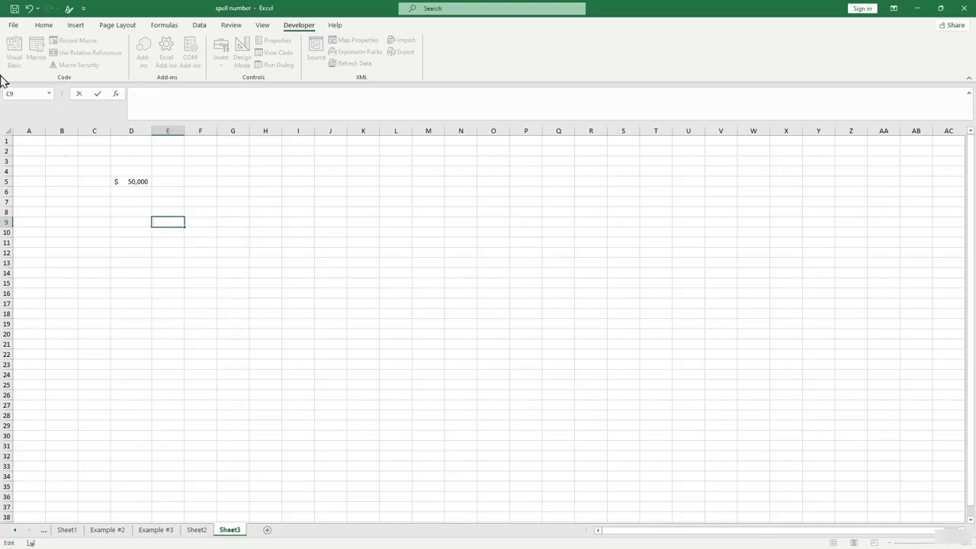
{"action": "left_click", "coordinate": [138, 239]}
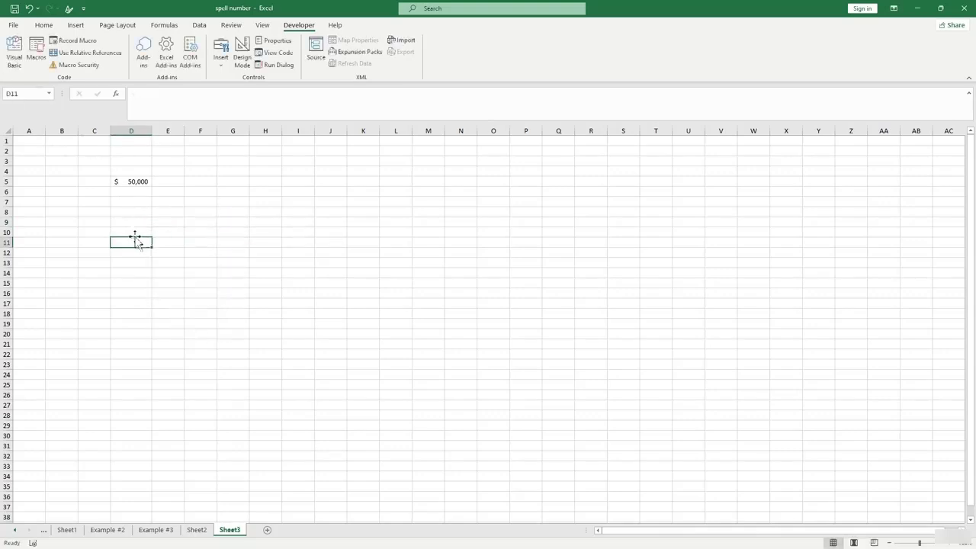
Insert Module7 and paste all the ConvertToWords code from Numbers Format.txt into it.
{"action": "left_click", "coordinate": [20, 67]}
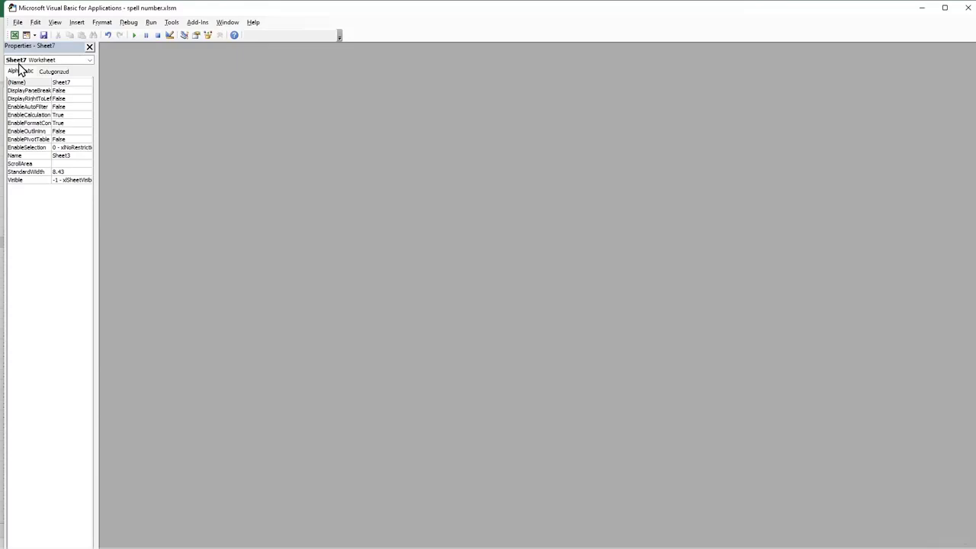
{"action": "left_click", "coordinate": [77, 26]}
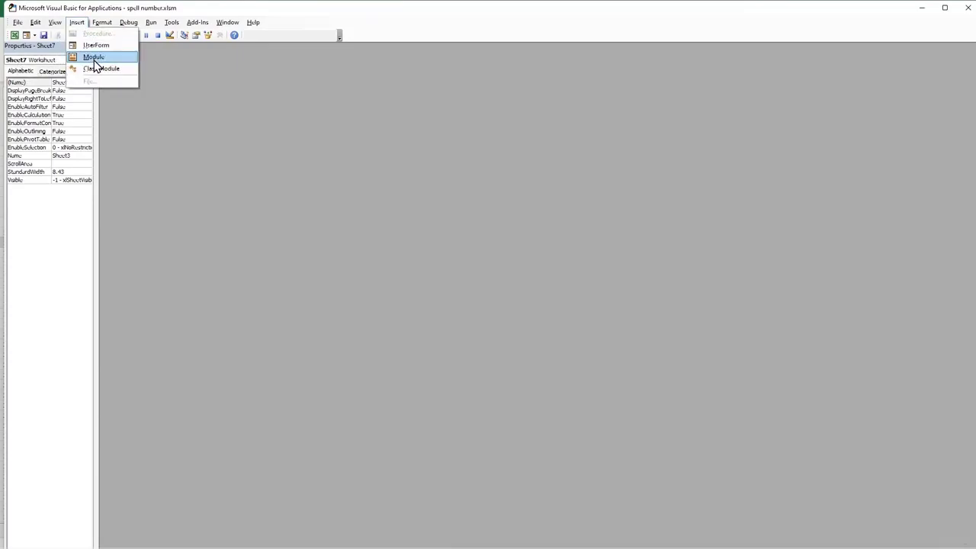
{"action": "left_click", "coordinate": [94, 57]}
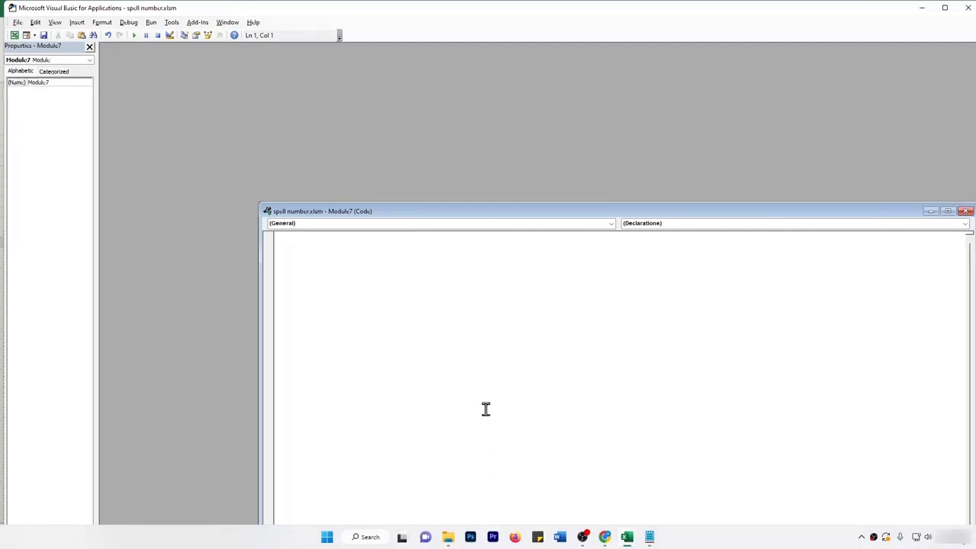
{"action": "left_click", "coordinate": [649, 537]}
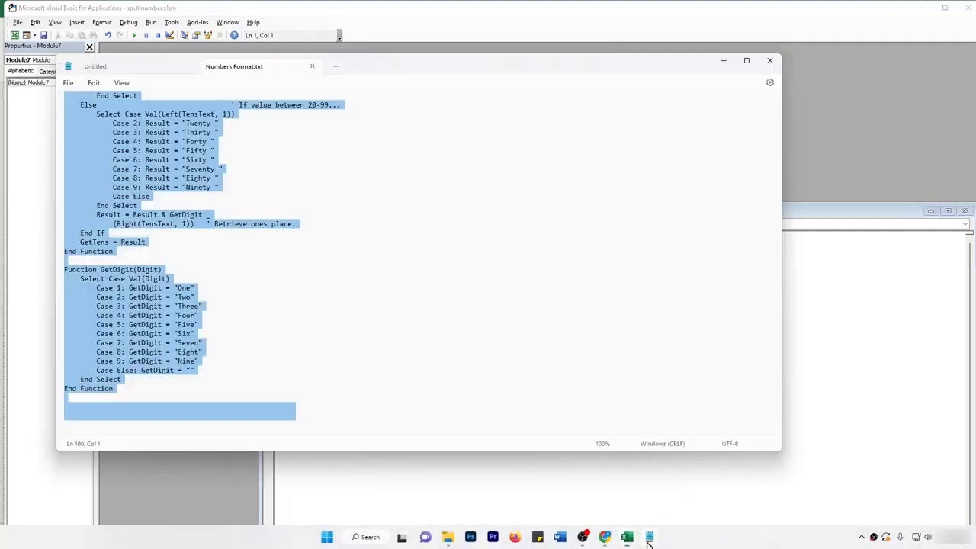
{"action": "left_click", "coordinate": [327, 272]}
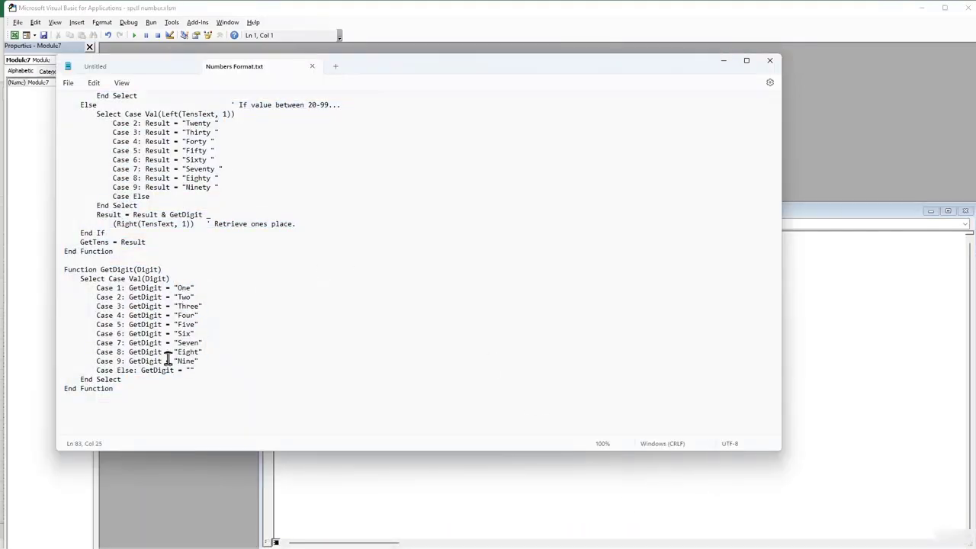
{"action": "key", "text": "ctrl+a"}
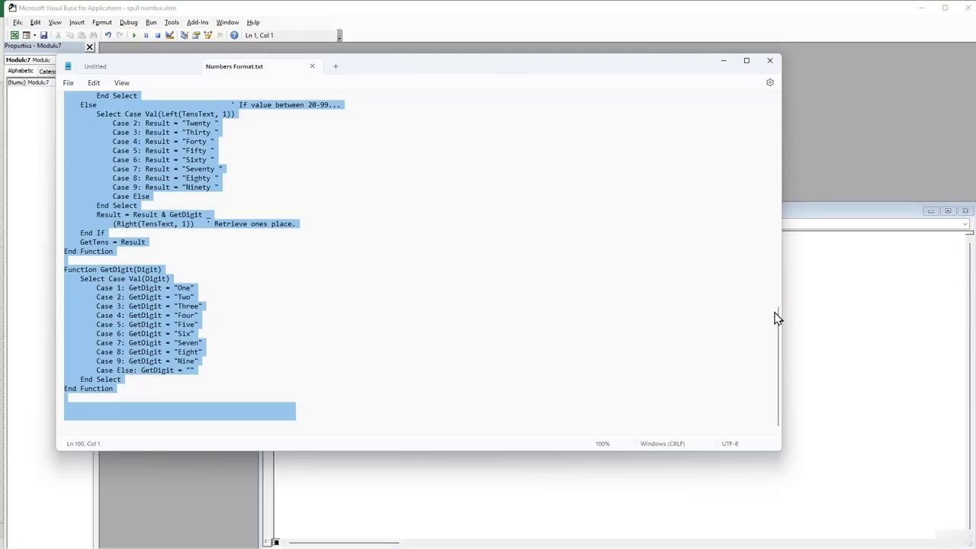
{"action": "left_click_drag", "start_coordinate": [779, 336], "coordinate": [783, 91]}
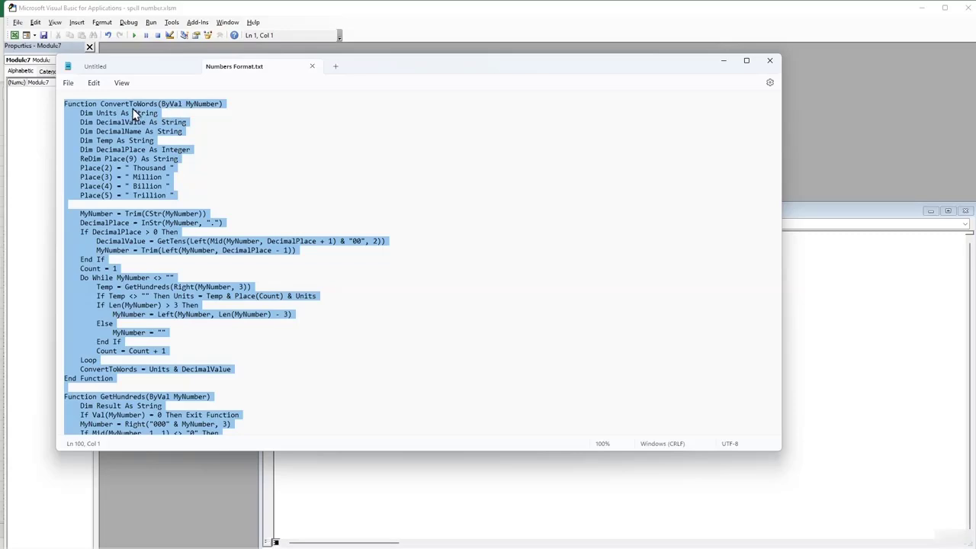
{"action": "left_click", "coordinate": [723, 61]}
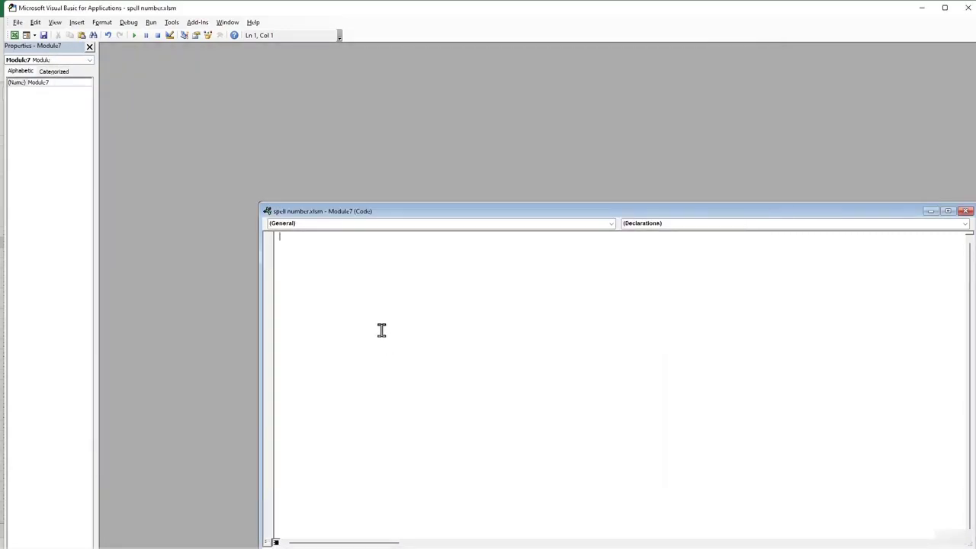
{"action": "key", "text": "ctrl+v"}
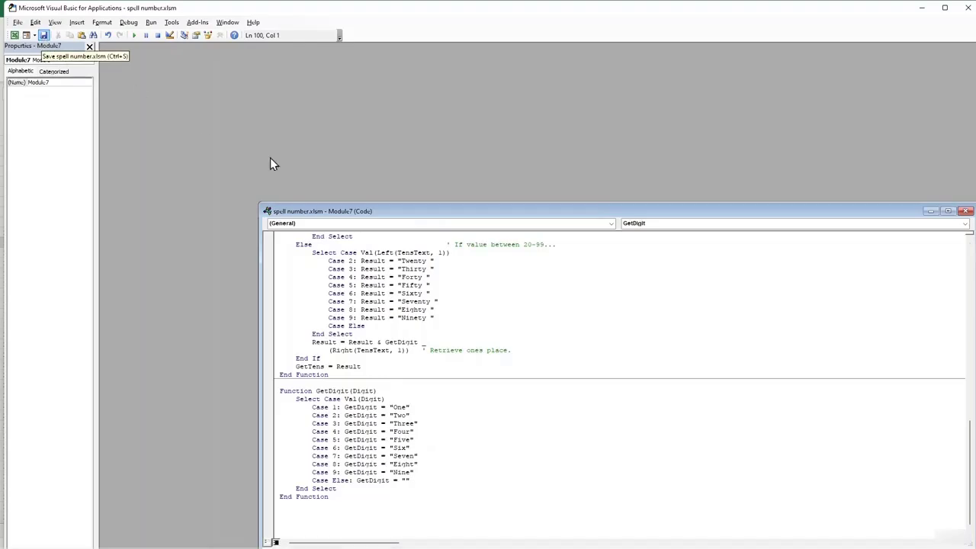
{"action": "left_click_drag", "start_coordinate": [414, 220], "coordinate": [194, 152]}
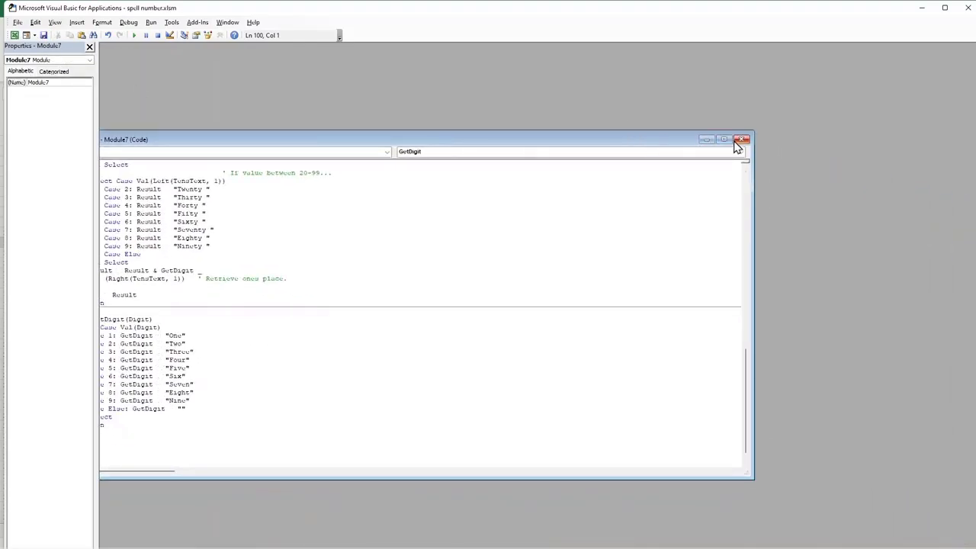
{"action": "left_click", "coordinate": [736, 145]}
Enter =VBAProject.Module1.ConvertToWords(D5) in E10 and dismiss the ambiguous-name error.
{"action": "left_click", "coordinate": [966, 8]}
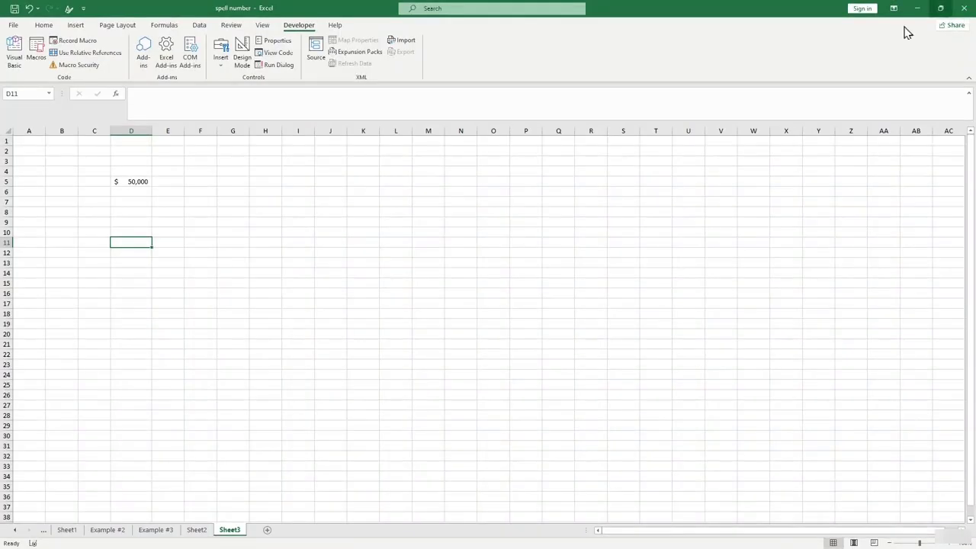
{"action": "left_click", "coordinate": [158, 231]}
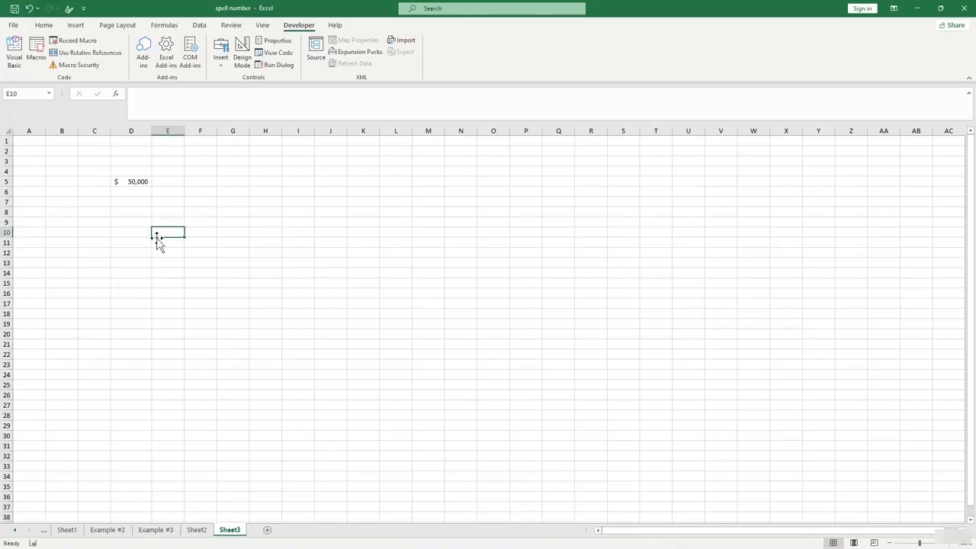
{"action": "type", "text": "="}
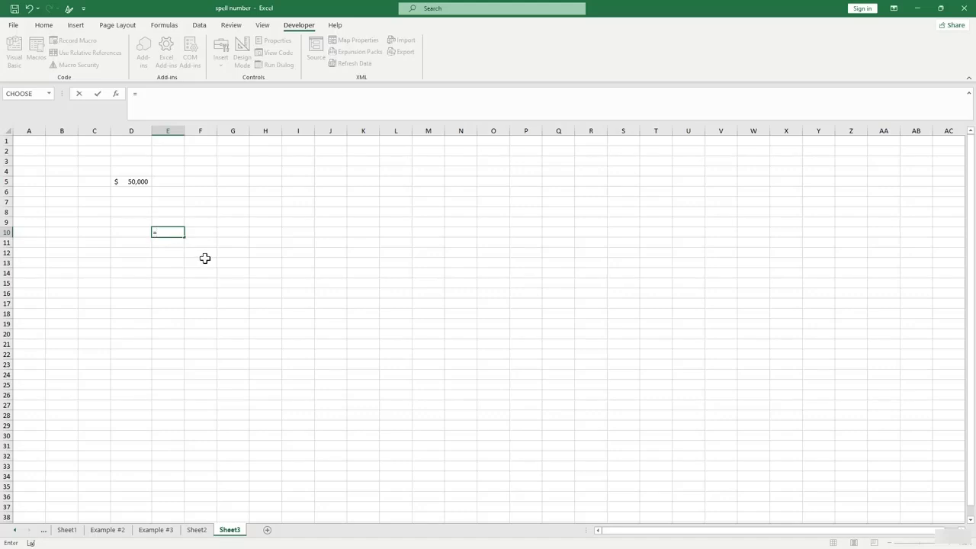
{"action": "type", "text": "co"}
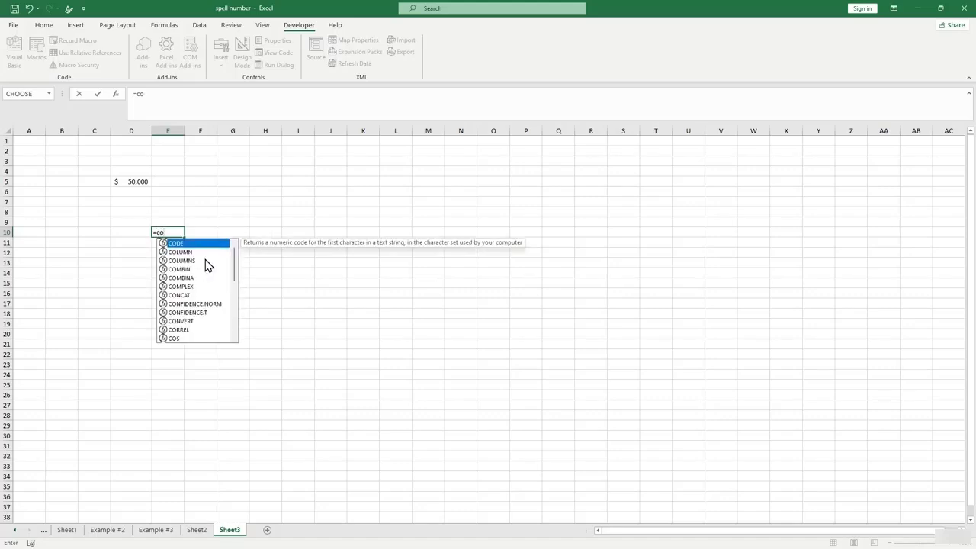
{"action": "type", "text": "nv"}
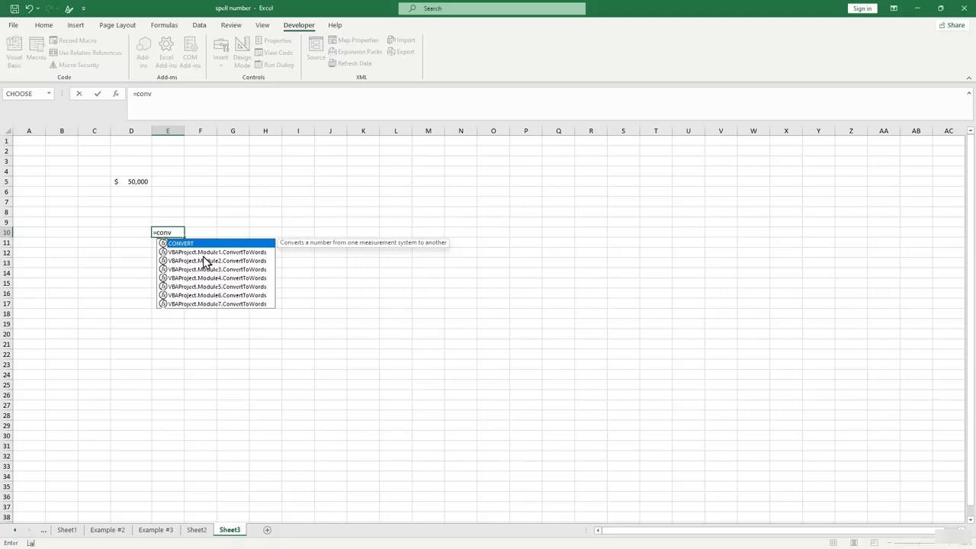
{"action": "key", "text": "Down"}
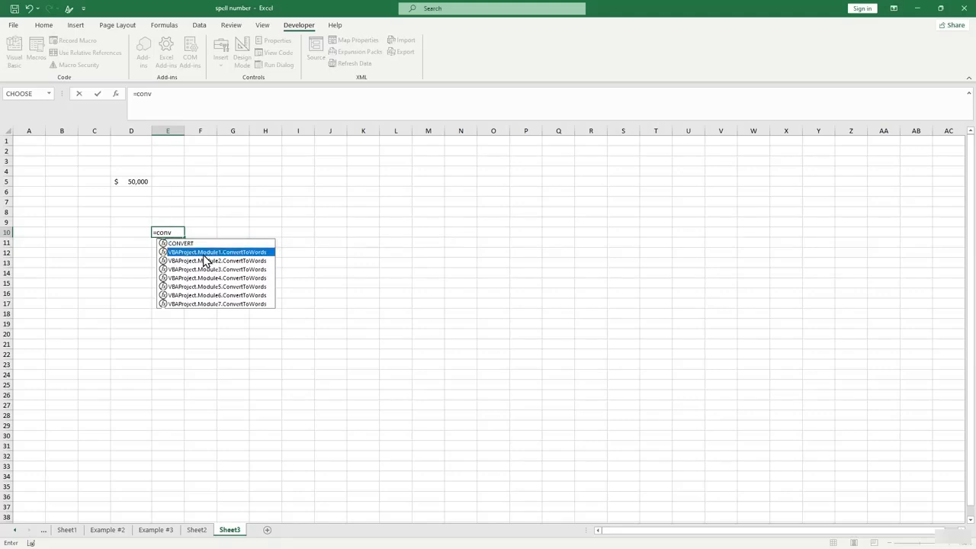
{"action": "double_click", "coordinate": [203, 252]}
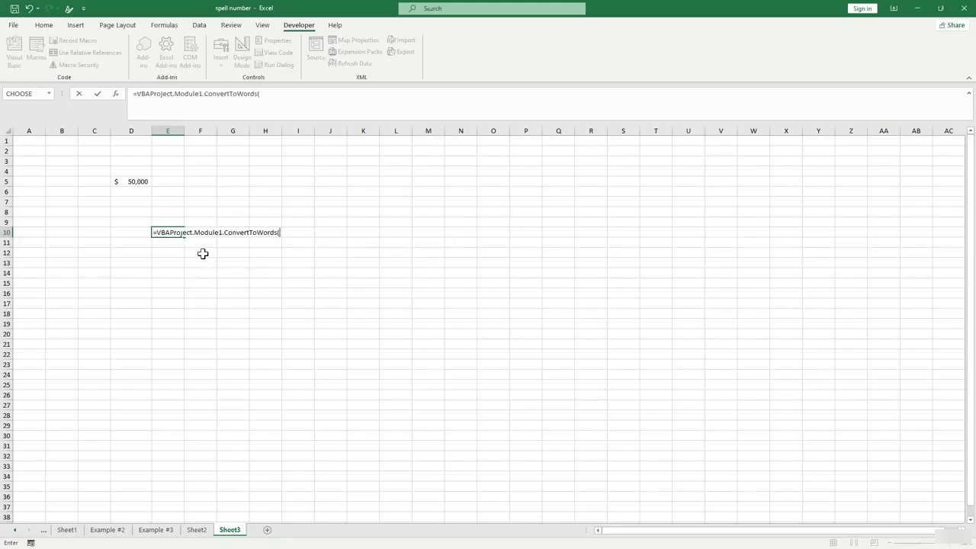
{"action": "left_click", "coordinate": [137, 181]}
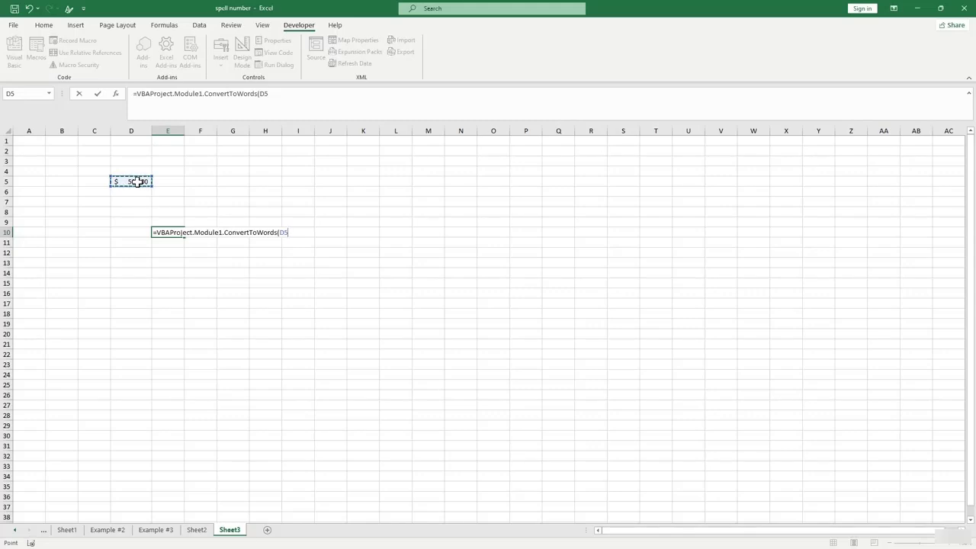
{"action": "type", "text": ")"}
{"action": "key", "text": "Return"}
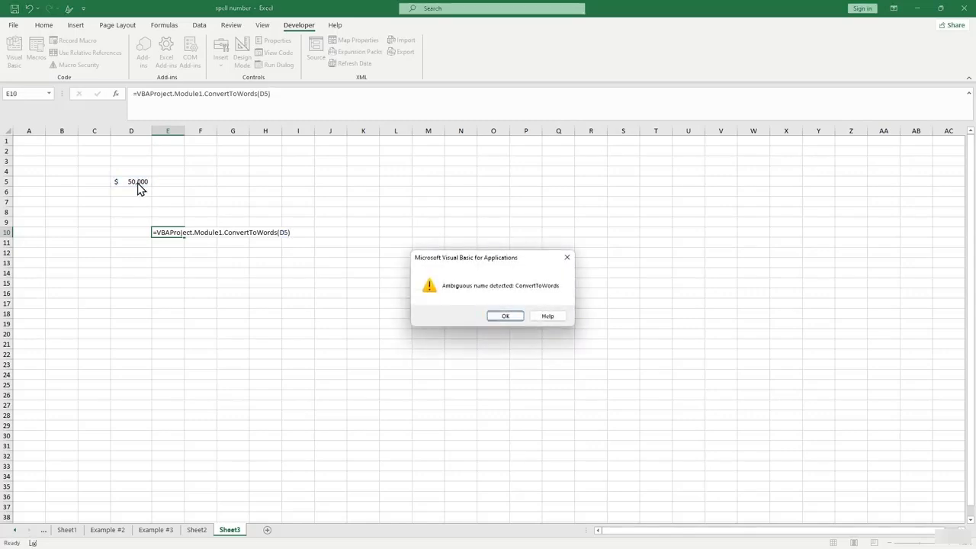
{"action": "left_click", "coordinate": [512, 317]}
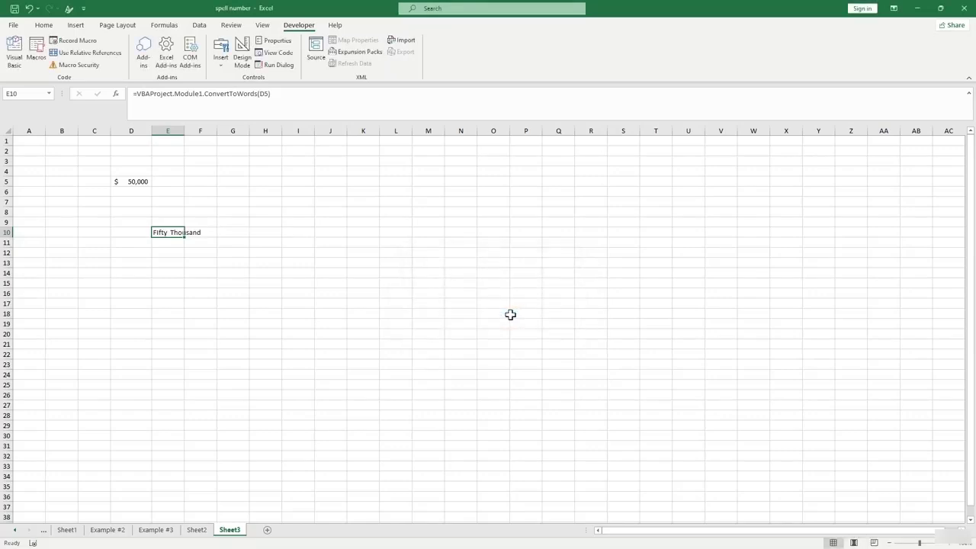
Autofit column E and enter 60250, 3365521 and 25145 in D6:D8.
{"action": "left_click", "coordinate": [167, 262]}
{"action": "left_click", "coordinate": [170, 232]}
{"action": "double_click", "coordinate": [186, 130]}
{"action": "left_click", "coordinate": [241, 252]}
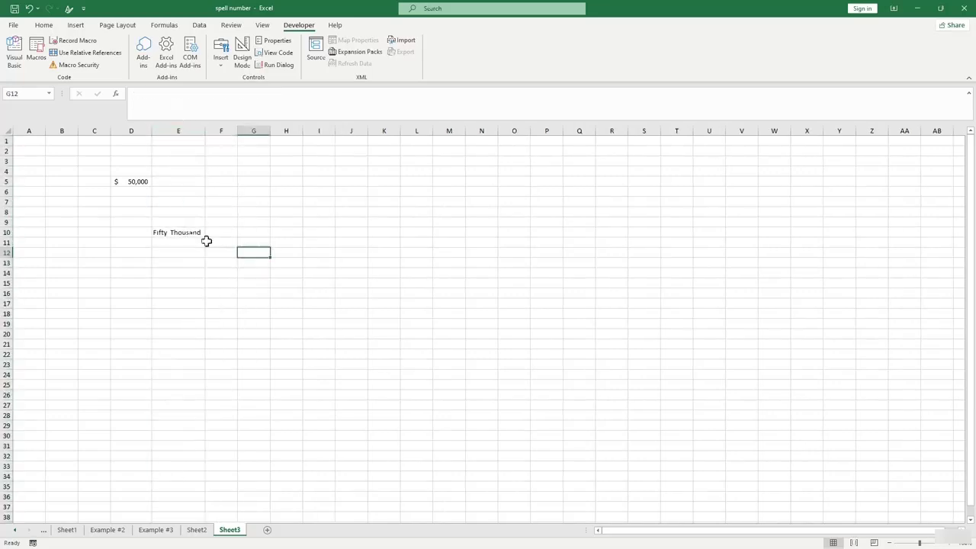
{"action": "left_click", "coordinate": [131, 192]}
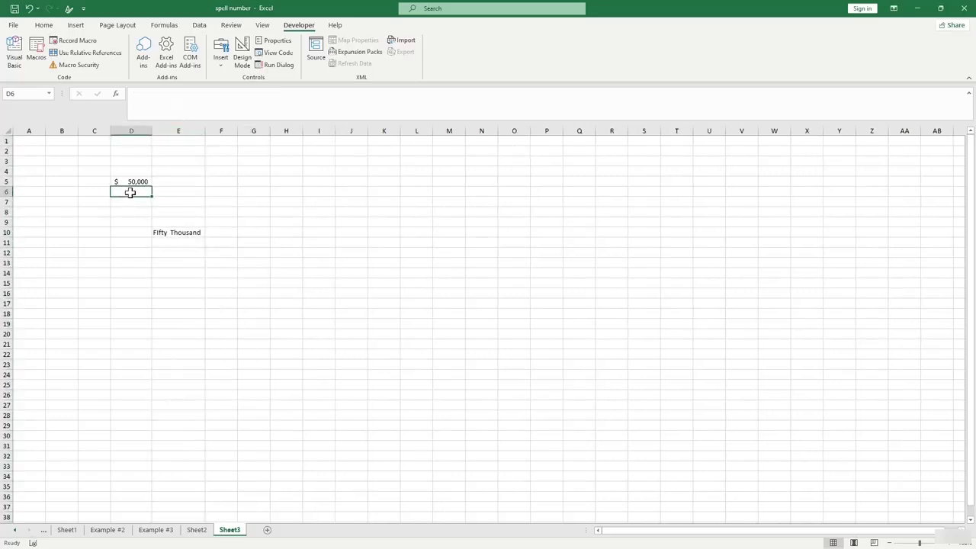
{"action": "type", "text": "60250"}
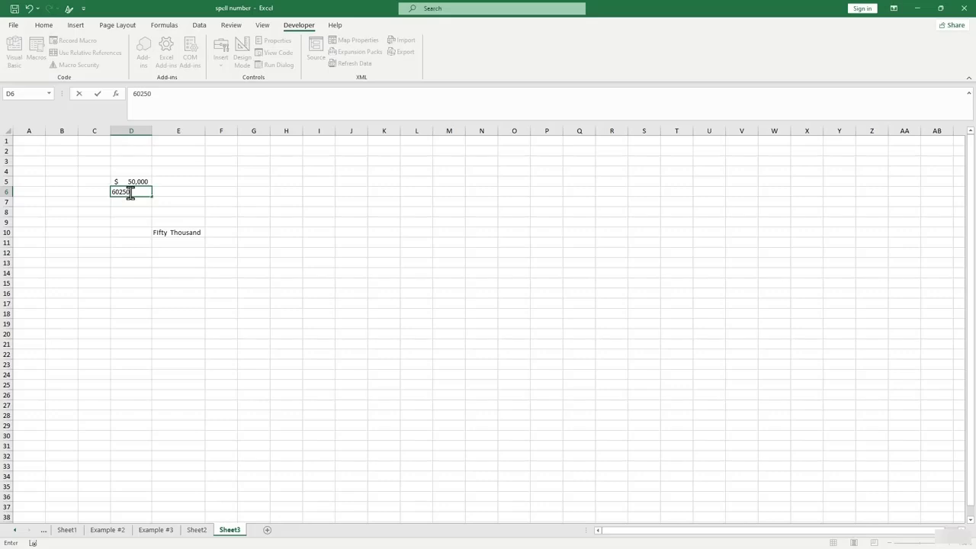
{"action": "key", "text": "Return"}
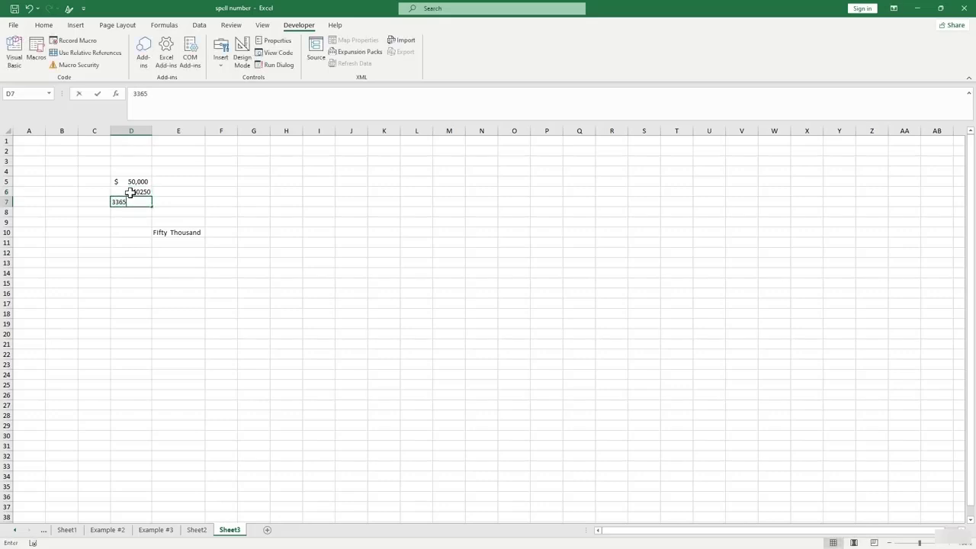
{"action": "key", "text": "Return"}
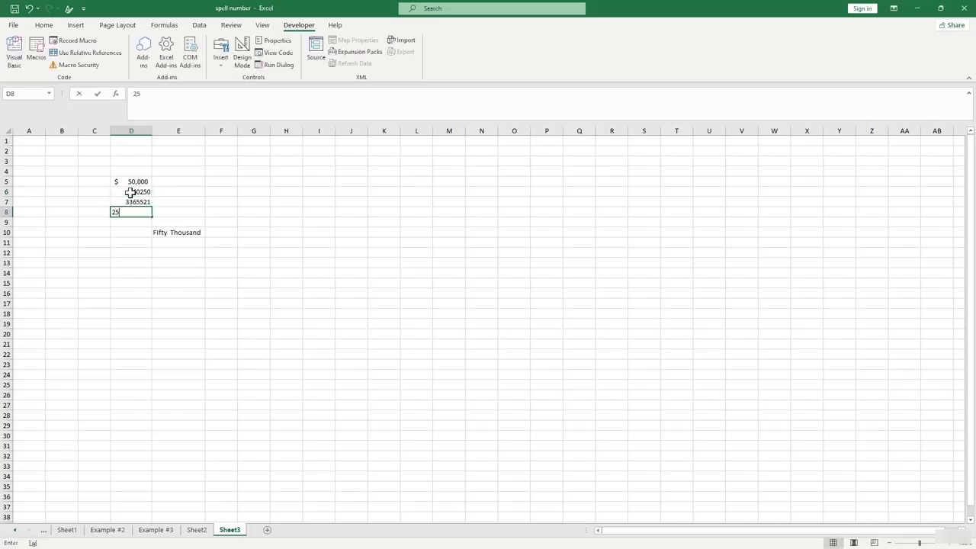
{"action": "type", "text": "25145"}
{"action": "key", "text": "Return"}
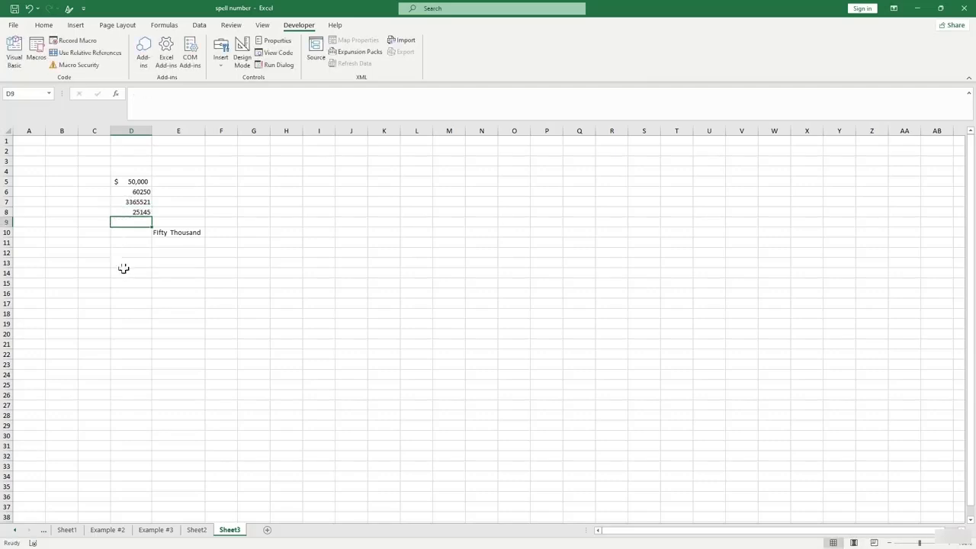
Move the ConvertToWords formula from E10 to E5 and fill it down to E8.
{"action": "left_click", "coordinate": [150, 291], "text": "alt"}
{"action": "scroll", "coordinate": [151, 292], "scroll_direction": "up", "scroll_amount": 2}
{"action": "left_click", "coordinate": [151, 292]}
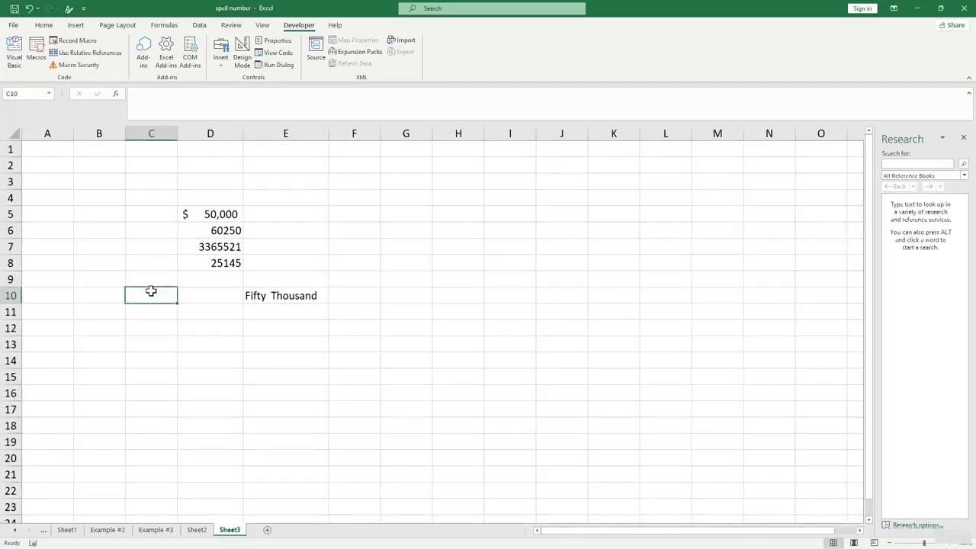
{"action": "left_click", "coordinate": [225, 232]}
{"action": "left_click", "coordinate": [284, 290]}
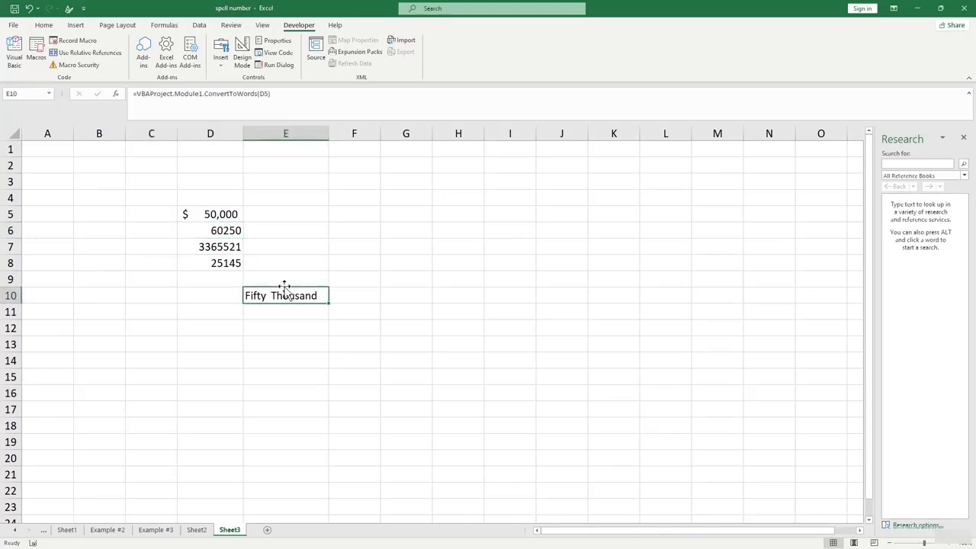
{"action": "left_click_drag", "start_coordinate": [284, 288], "coordinate": [332, 349]}
{"action": "key", "text": "Down"}
{"action": "key", "text": "Down"}
{"action": "key", "text": "Down"}
{"action": "left_click", "coordinate": [315, 215]}
{"action": "left_click", "coordinate": [456, 377]}
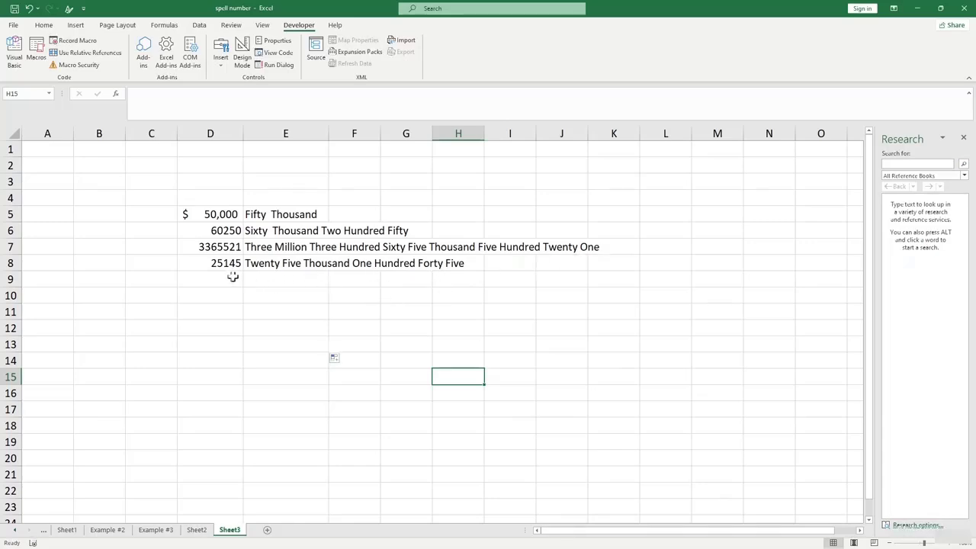
Enter 500 and 600 in D9 and D10.
{"action": "left_click", "coordinate": [209, 278]}
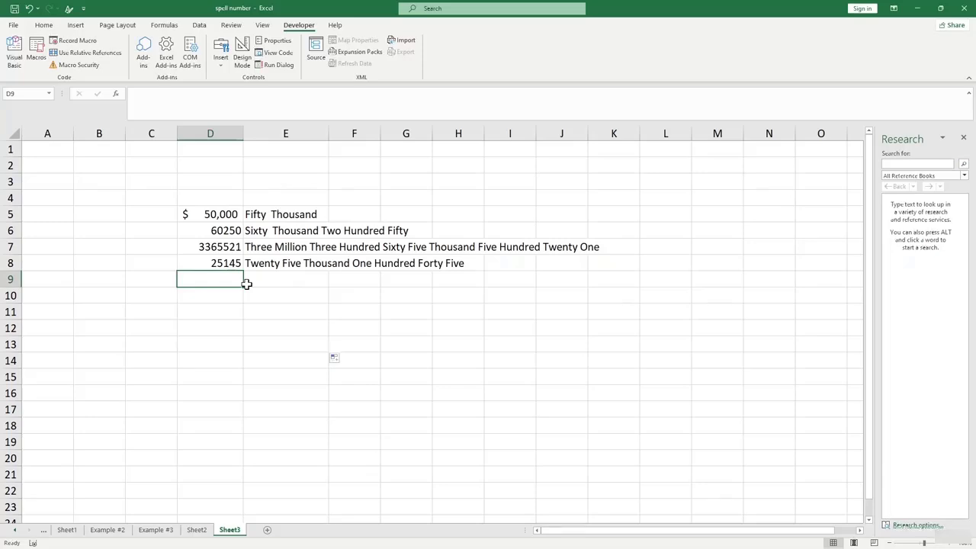
{"action": "type", "text": "500"}
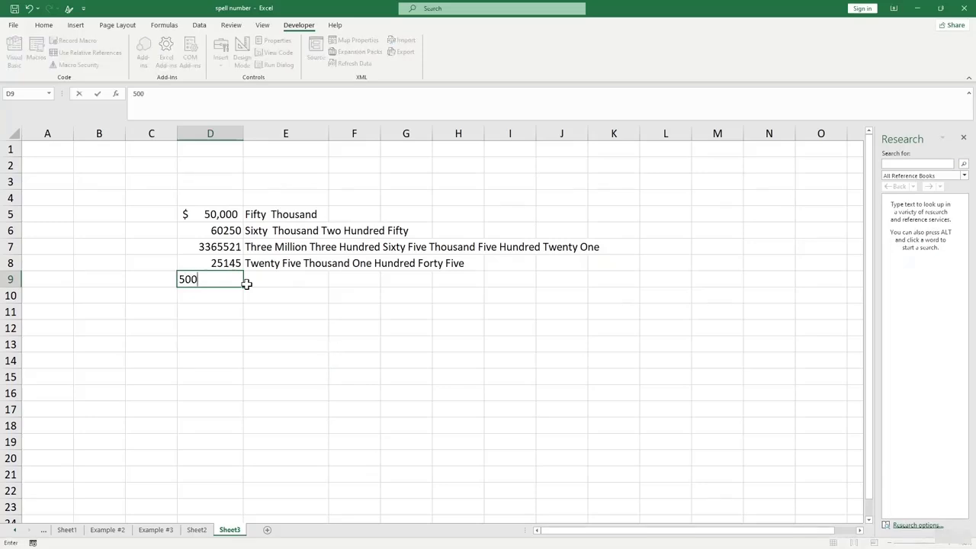
{"action": "key", "text": "Return"}
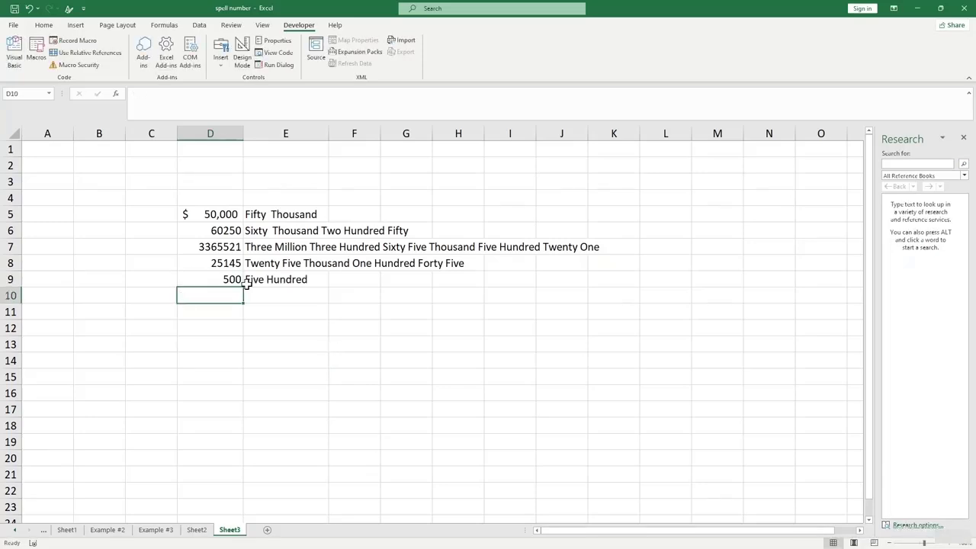
{"action": "type", "text": "600"}
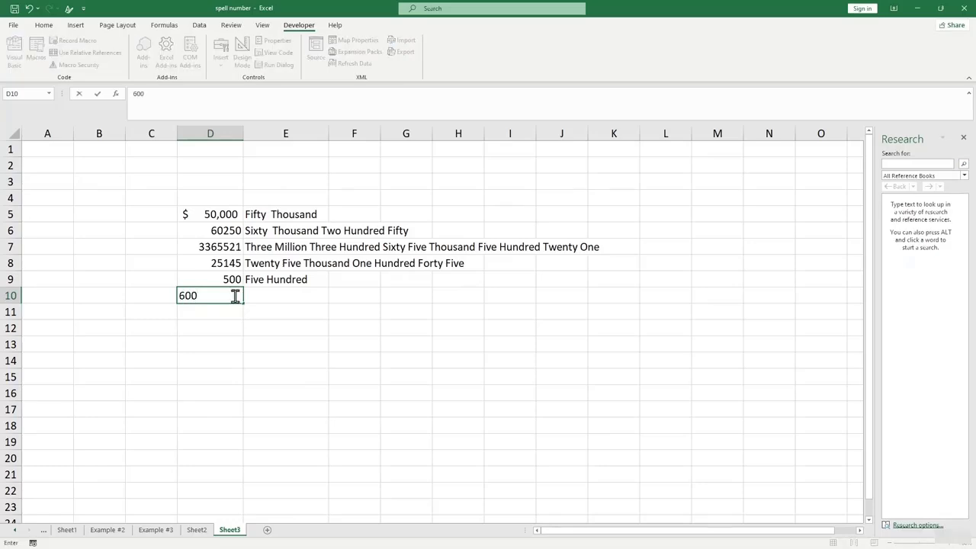
{"action": "key", "text": "Return"}
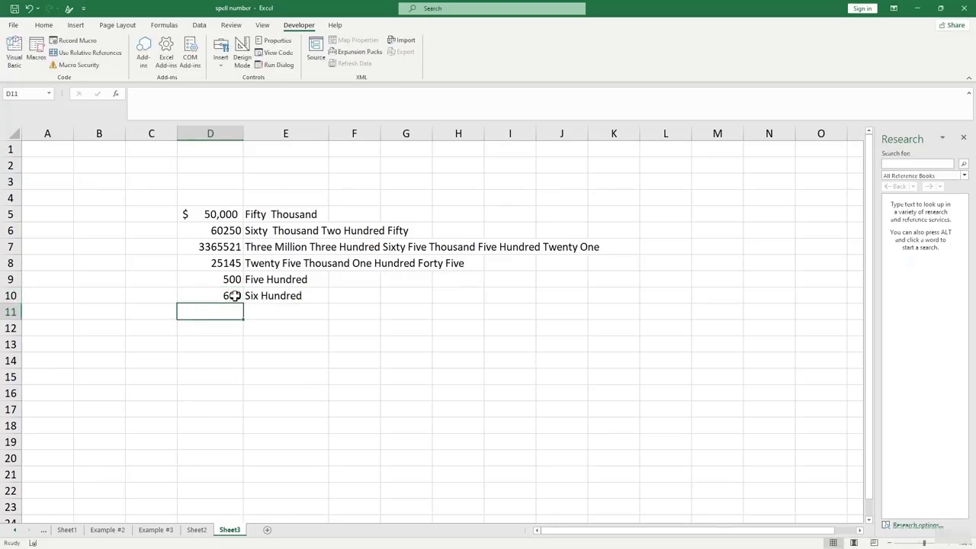
{"action": "left_click", "coordinate": [357, 363]}
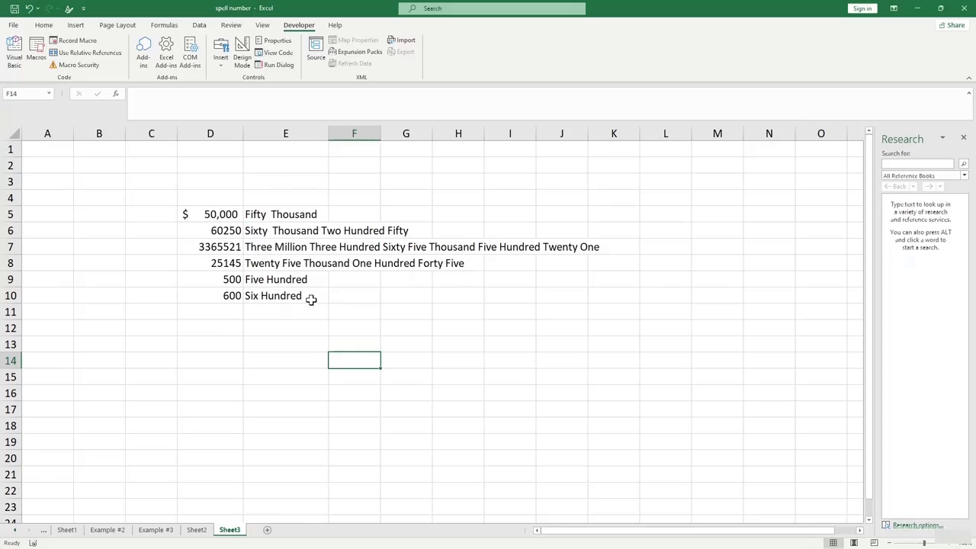
Enter 700 in D11 and check the ConvertToWords formula in E11.
{"action": "left_click", "coordinate": [276, 341]}
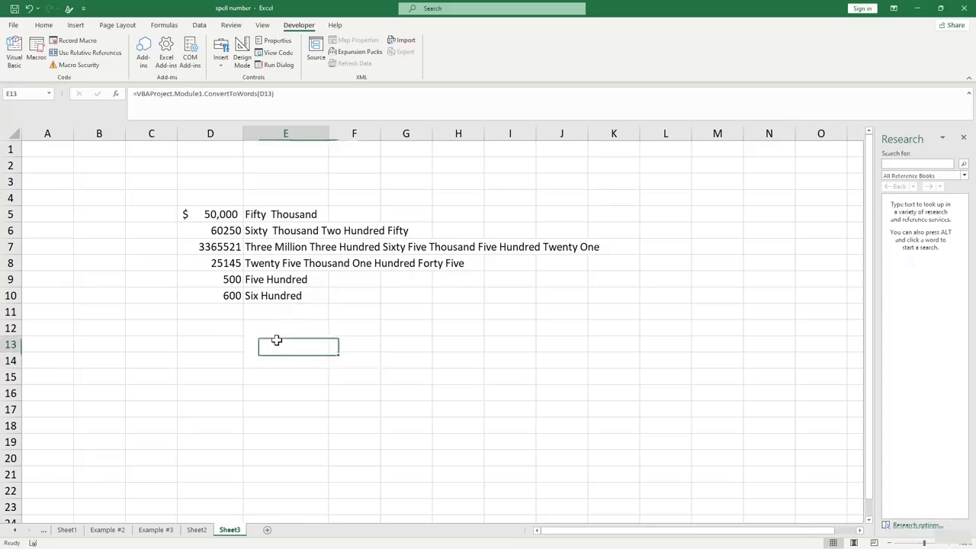
{"action": "left_click", "coordinate": [270, 313]}
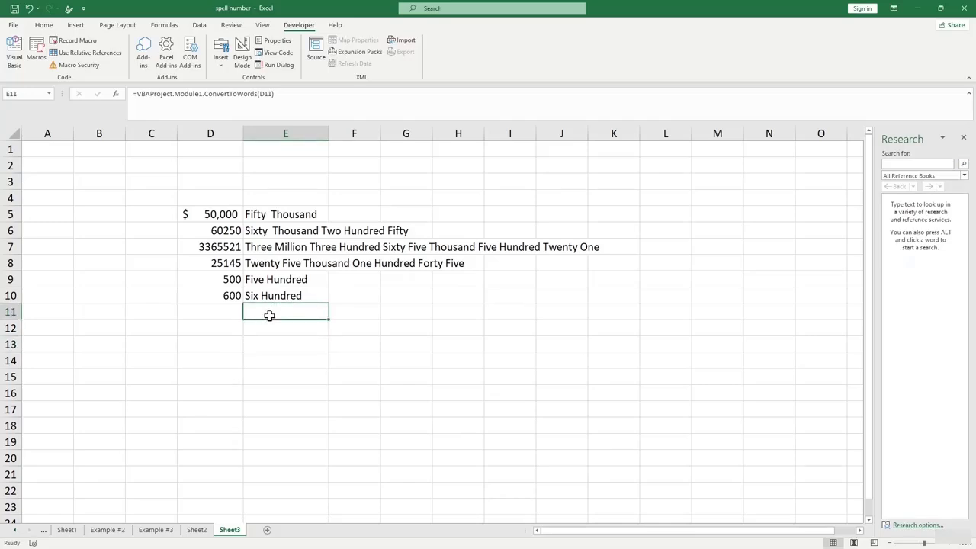
{"action": "left_click", "coordinate": [222, 311]}
{"action": "type", "text": "700"}
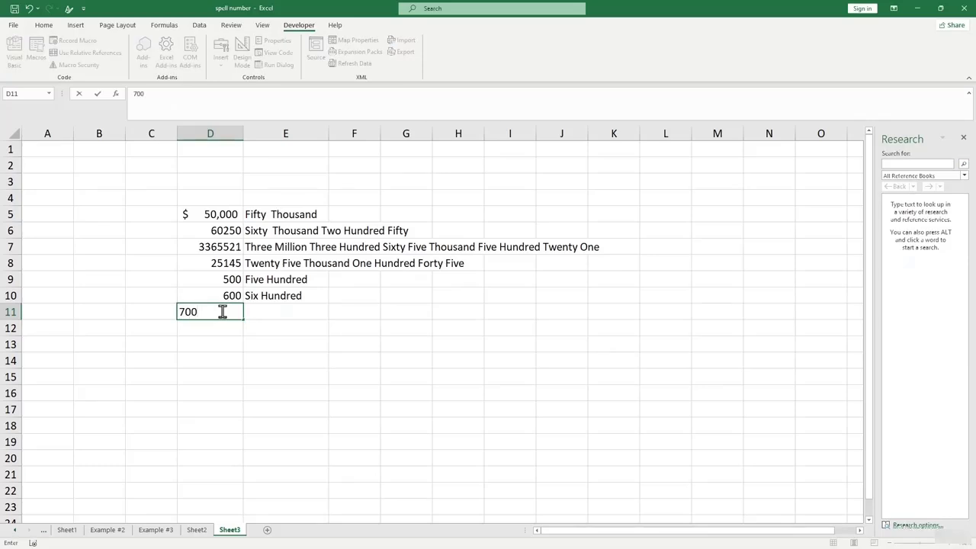
{"action": "key", "text": "Return"}
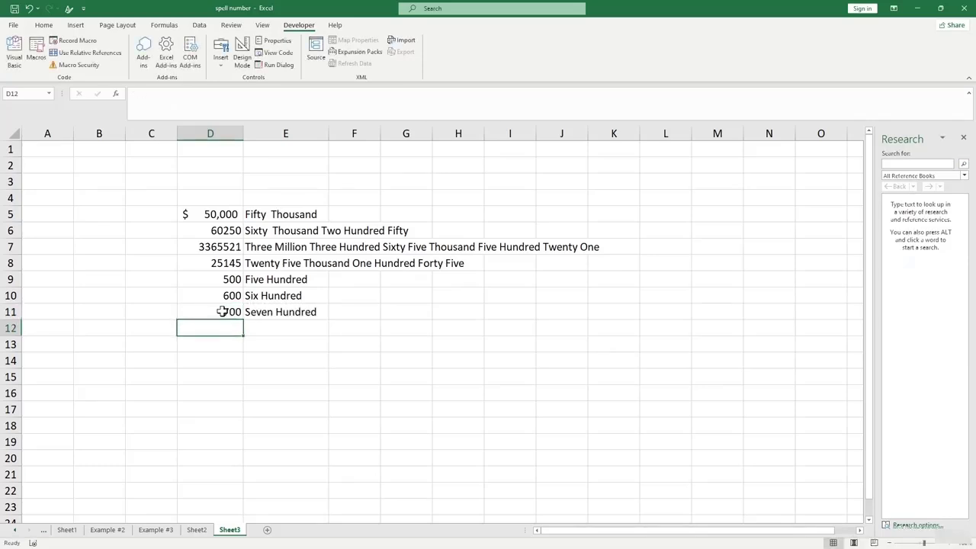
{"action": "left_click", "coordinate": [273, 312]}
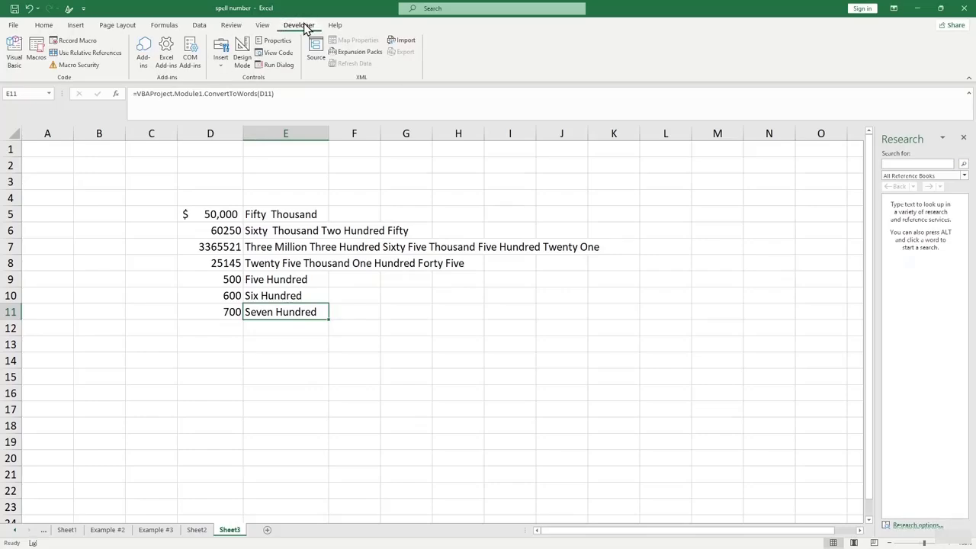
Insert an empty Module8, close Numbers Format.txt, and close the VBA editor.
{"action": "left_click", "coordinate": [15, 57]}
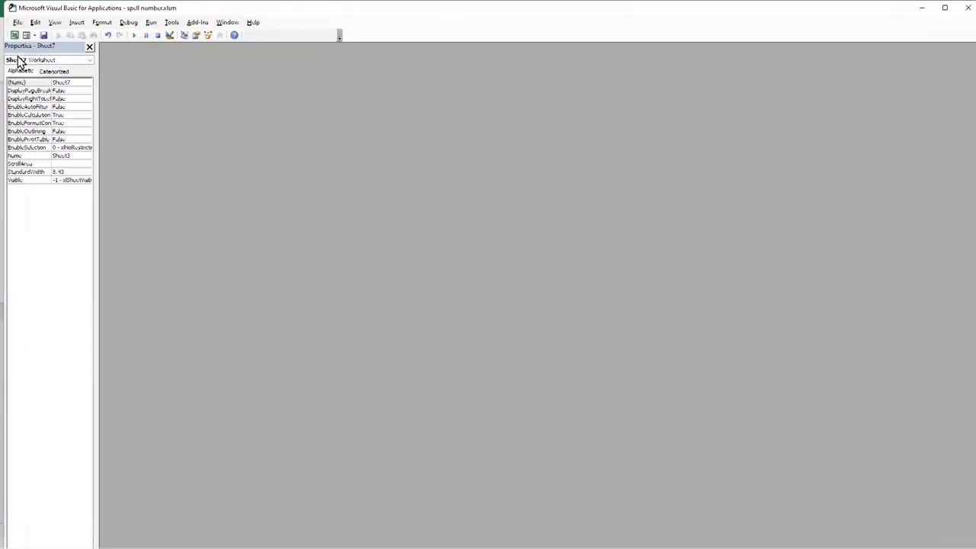
{"action": "left_click", "coordinate": [77, 22]}
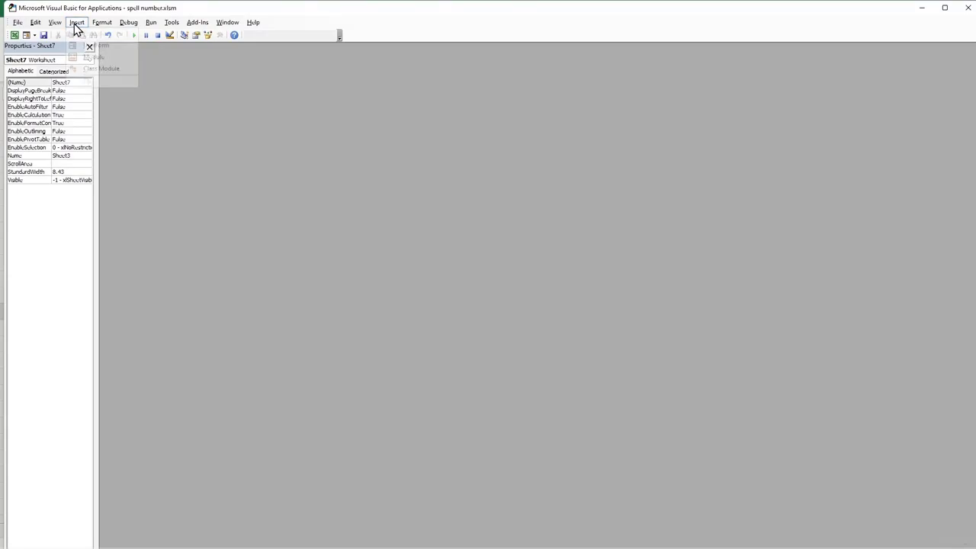
{"action": "left_click", "coordinate": [88, 58]}
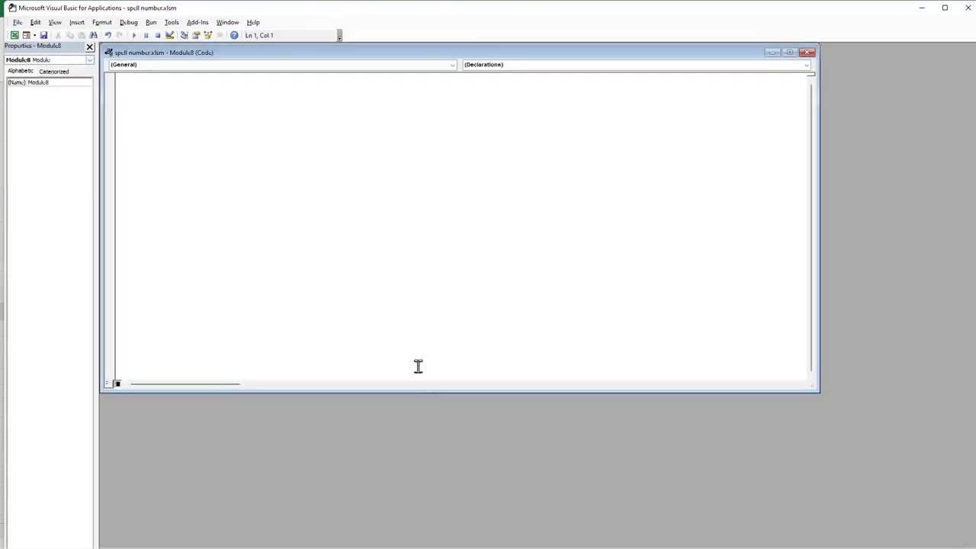
{"action": "left_click", "coordinate": [649, 545]}
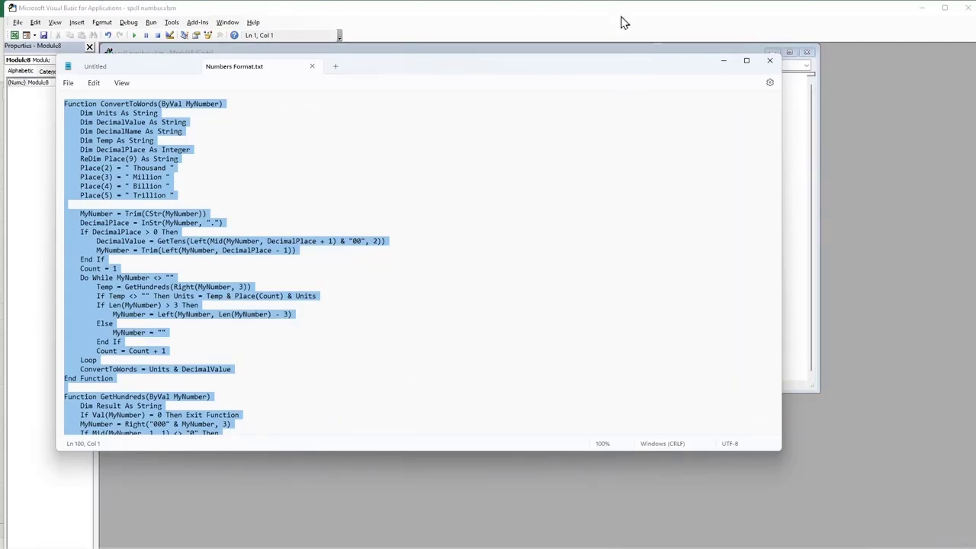
{"action": "left_click", "coordinate": [775, 65]}
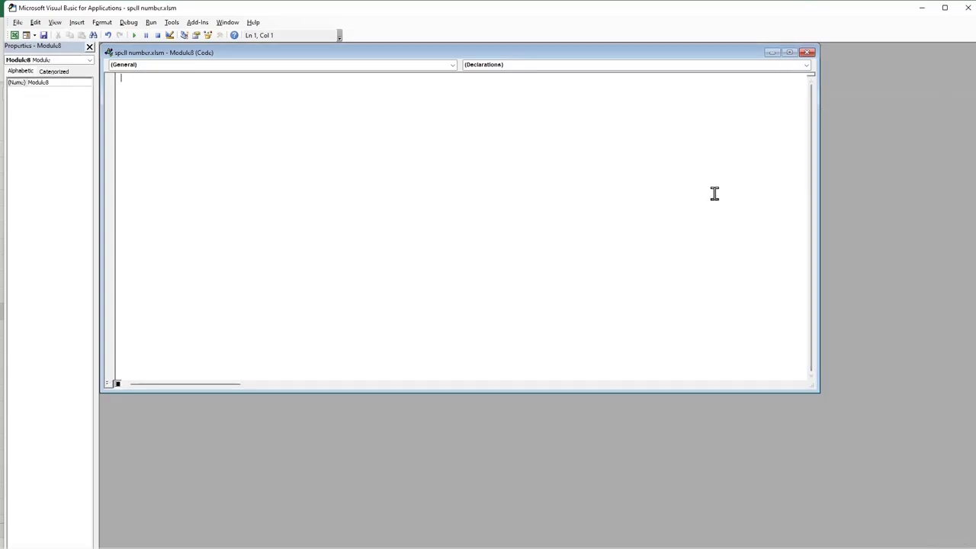
{"action": "left_click", "coordinate": [807, 52]}
{"action": "left_click", "coordinate": [969, 9]}
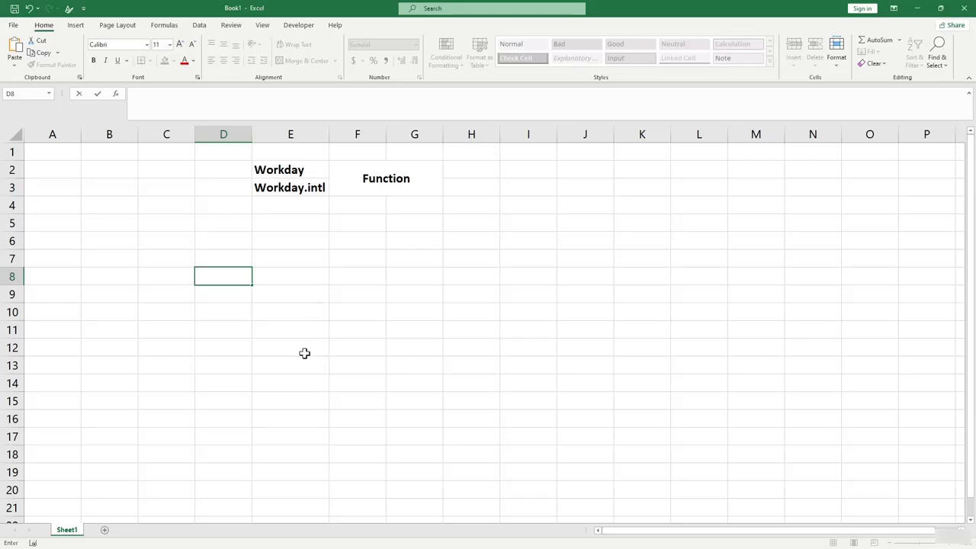
Leave edit mode in D8 on Book1 and select E8.
{"action": "left_click", "coordinate": [280, 281]}
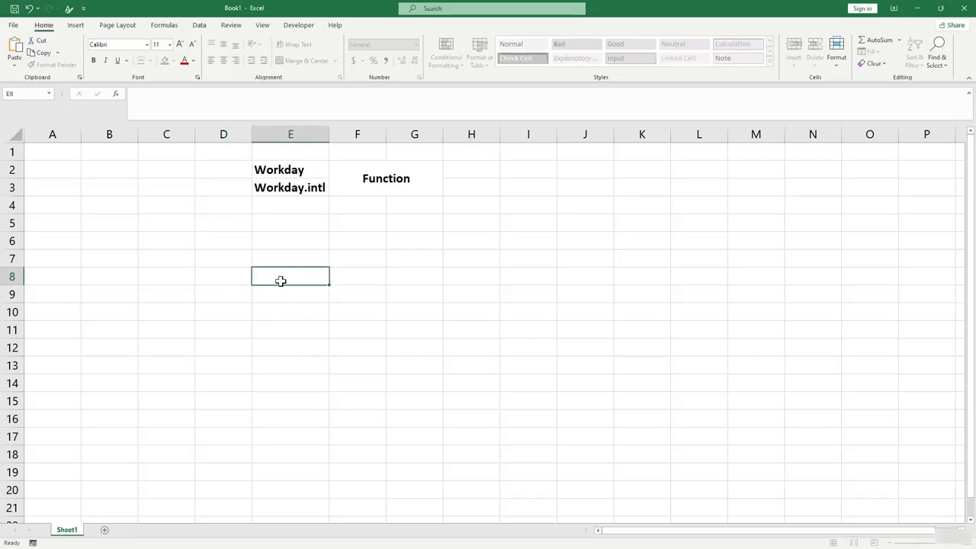
{"action": "left_click", "coordinate": [242, 275]}
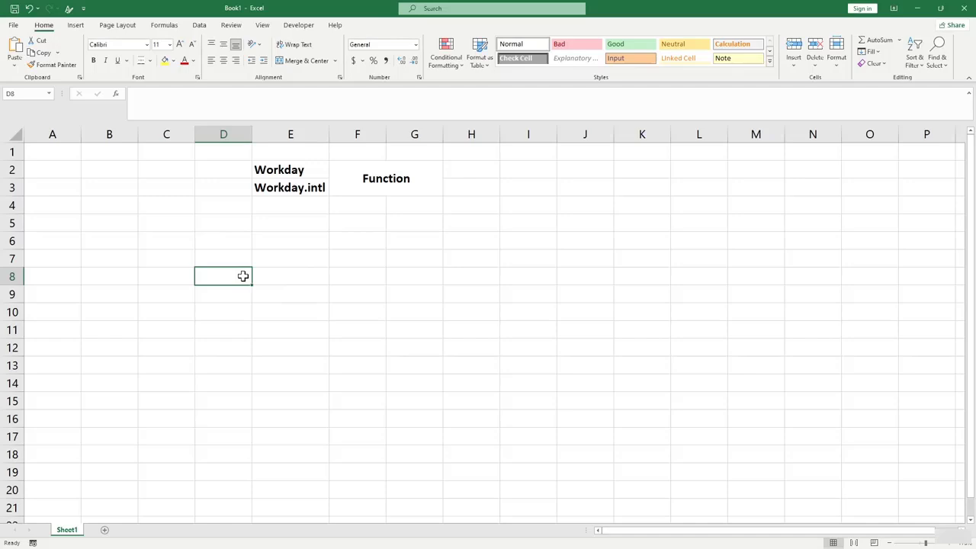
{"action": "left_click", "coordinate": [282, 295]}
{"action": "left_click", "coordinate": [162, 24]}
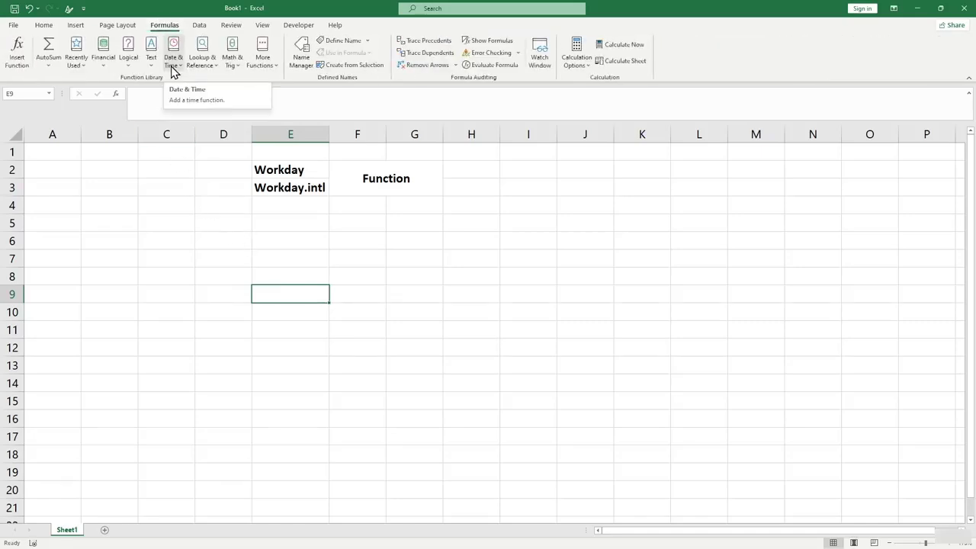
{"action": "left_click", "coordinate": [173, 61]}
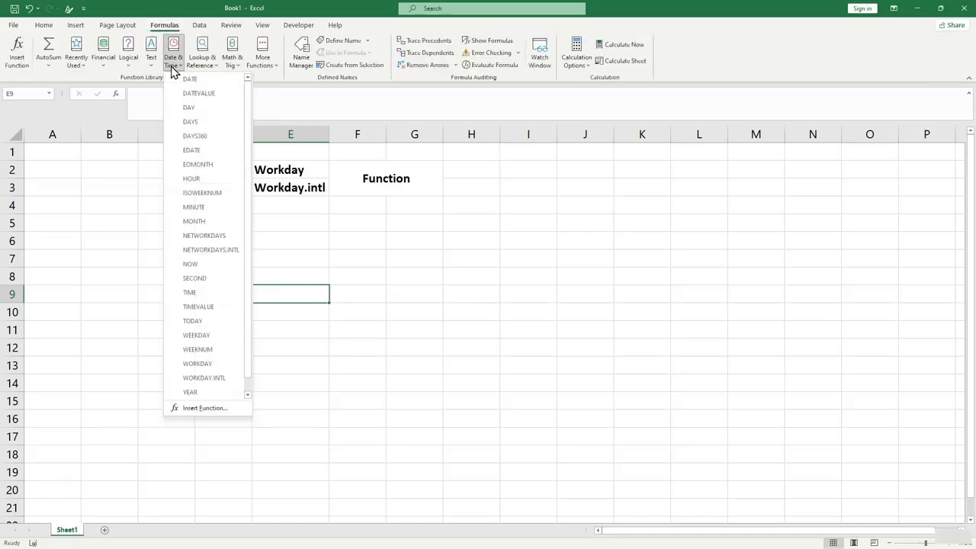
{"action": "left_click", "coordinate": [221, 366]}
{"action": "left_click_drag", "start_coordinate": [440, 292], "coordinate": [445, 223]}
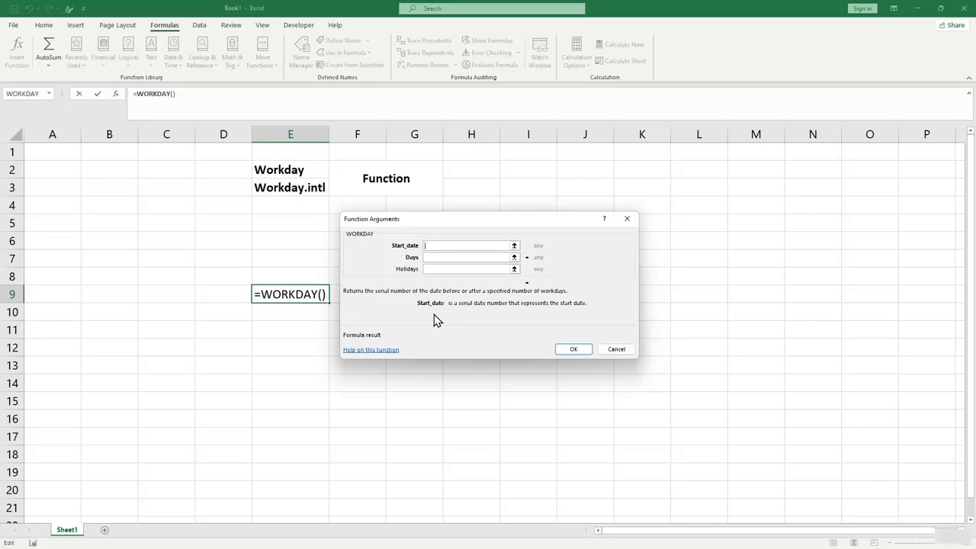
{"action": "left_click", "coordinate": [450, 257]}
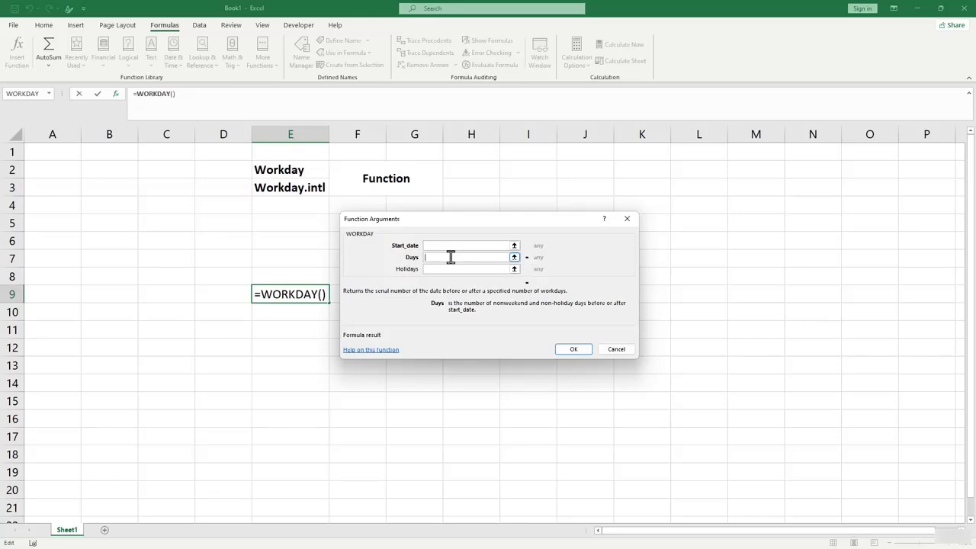
{"action": "left_click", "coordinate": [452, 268]}
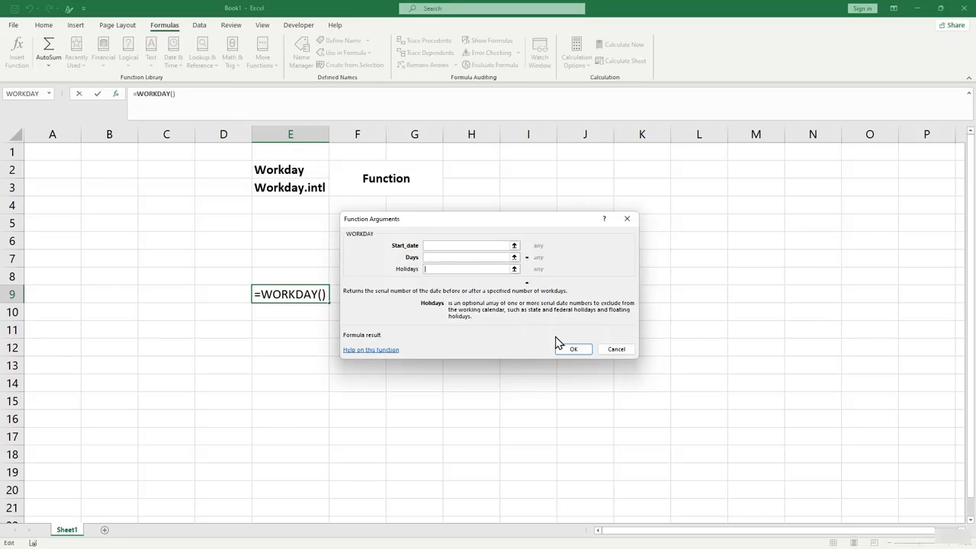
{"action": "left_click", "coordinate": [623, 351]}
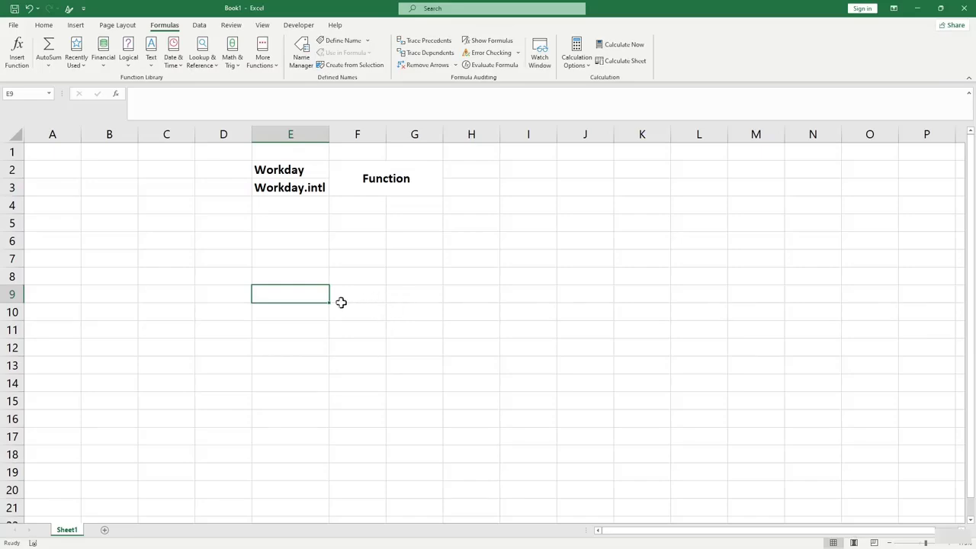
Enter Start Date with 1-1-2023 in D10:E10 and Day with 10 in D11:E11.
{"action": "left_click", "coordinate": [213, 315]}
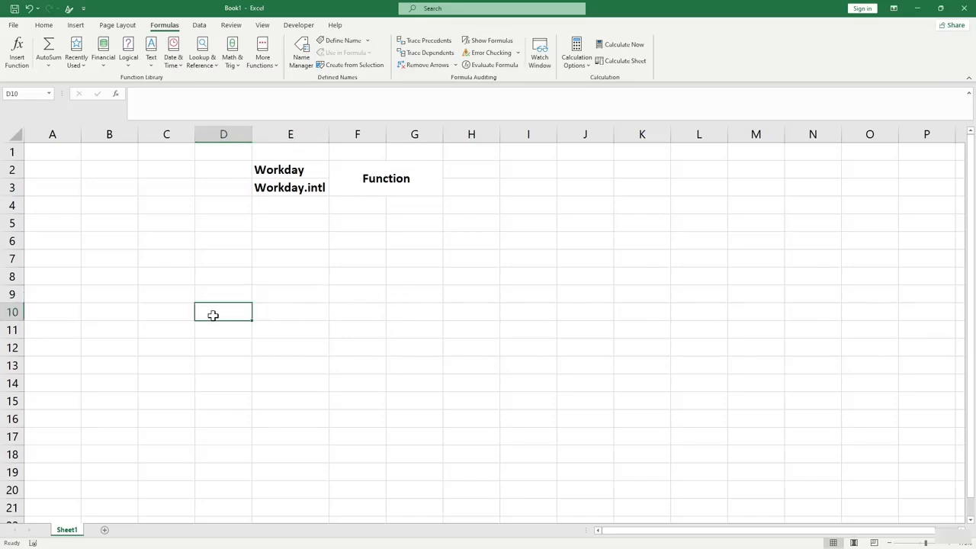
{"action": "type", "text": "Sta"}
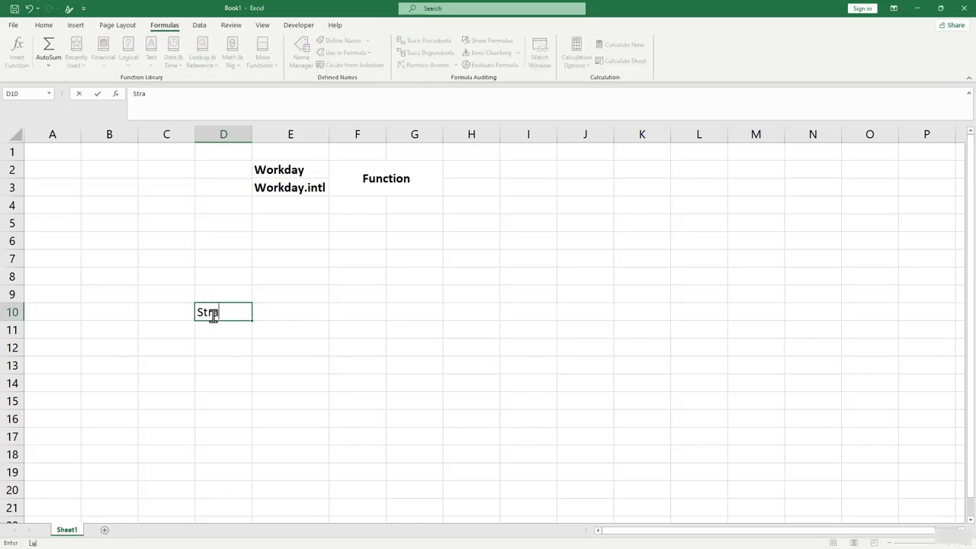
{"action": "type", "text": "rt Dayt"}
{"action": "key", "text": "BackSpace"}
{"action": "key", "text": "BackSpace"}
{"action": "type", "text": "te"}
{"action": "key", "text": "Tab"}
{"action": "type", "text": "1"}
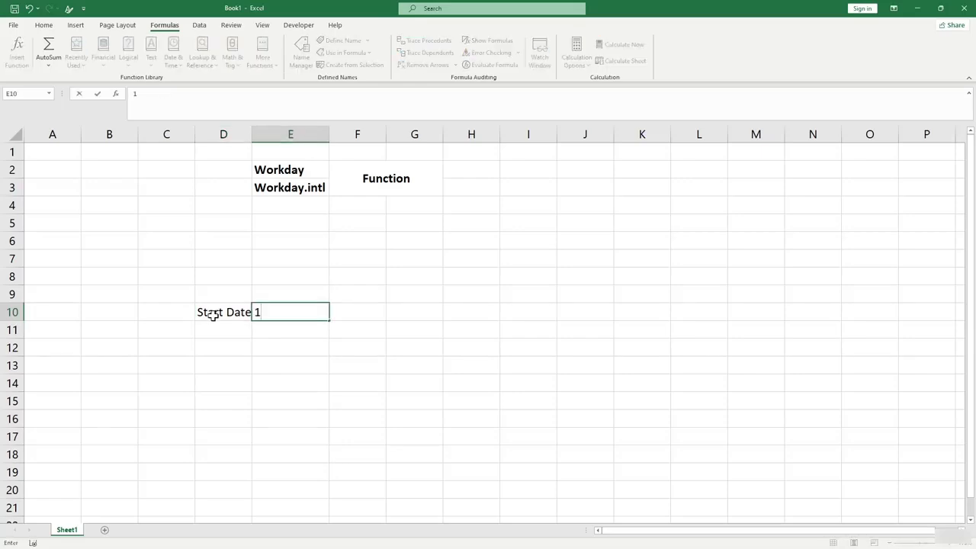
{"action": "type", "text": "-1-2023"}
{"action": "left_click", "coordinate": [218, 328]}
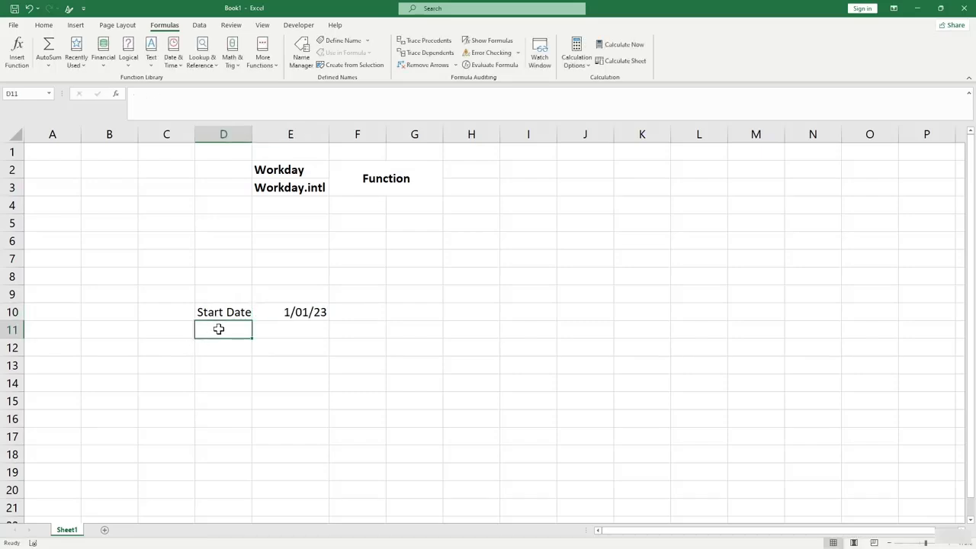
{"action": "type", "text": "Day"}
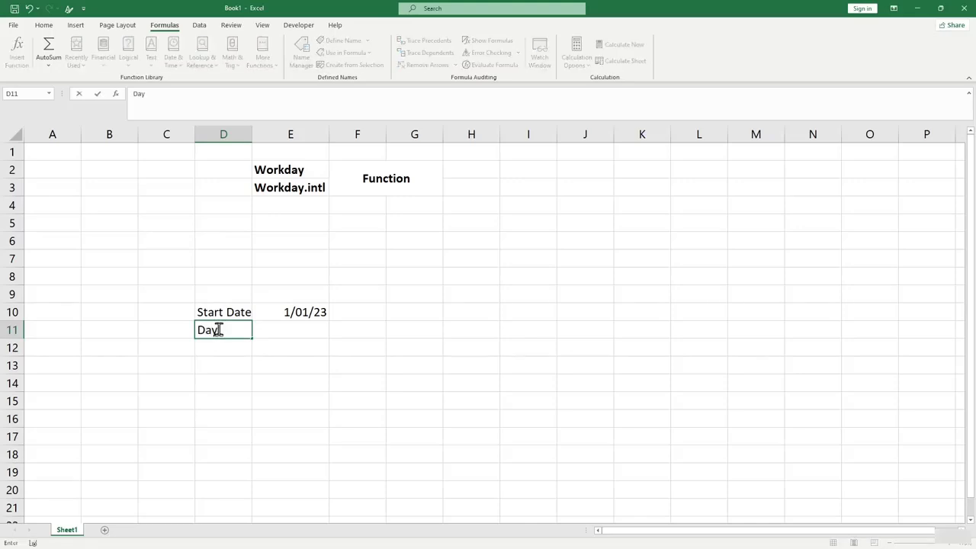
{"action": "key", "text": "Tab"}
{"action": "type", "text": "10"}
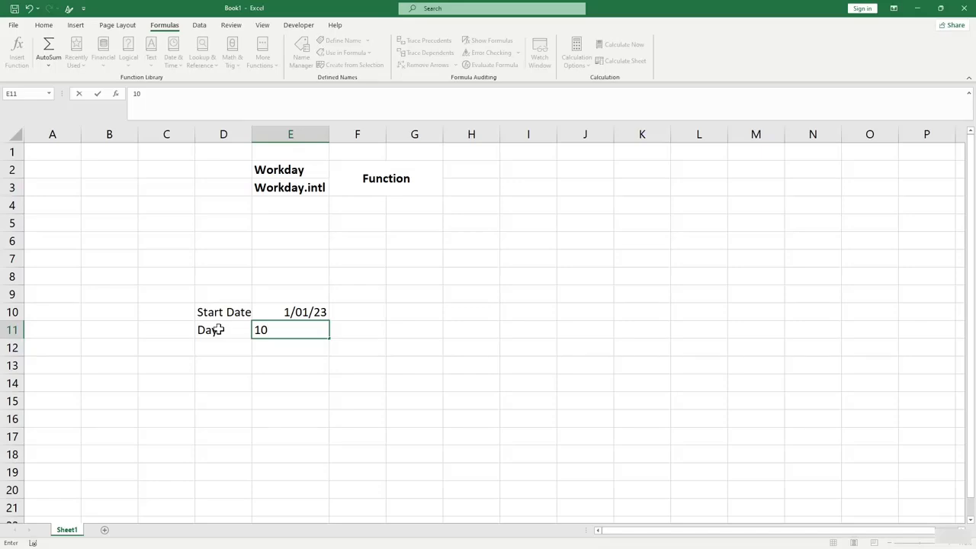
{"action": "left_click", "coordinate": [242, 385]}
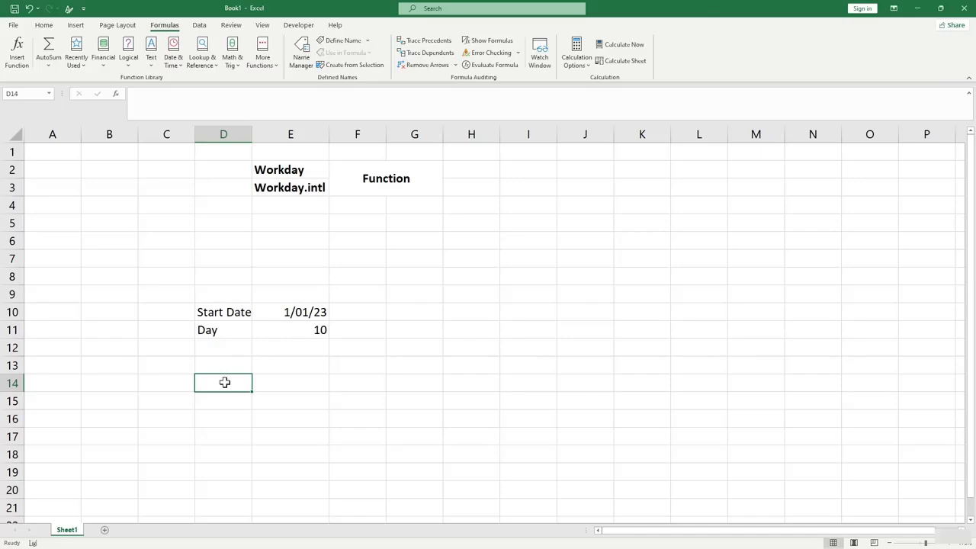
Add a Result label and enter =WORKDAY(E10,E11) in E14, returning 44939.
{"action": "type", "text": "Result"}
{"action": "key", "text": "Tab"}
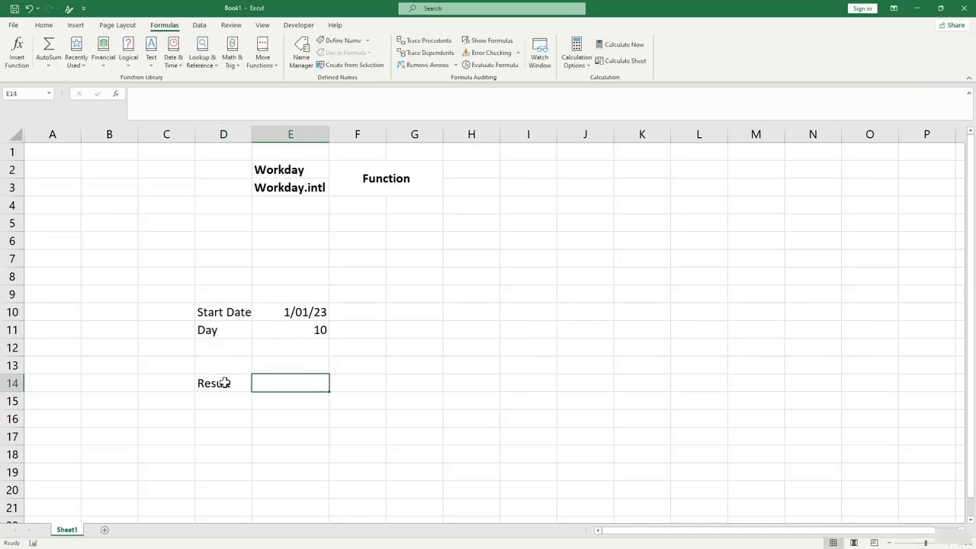
{"action": "type", "text": "="}
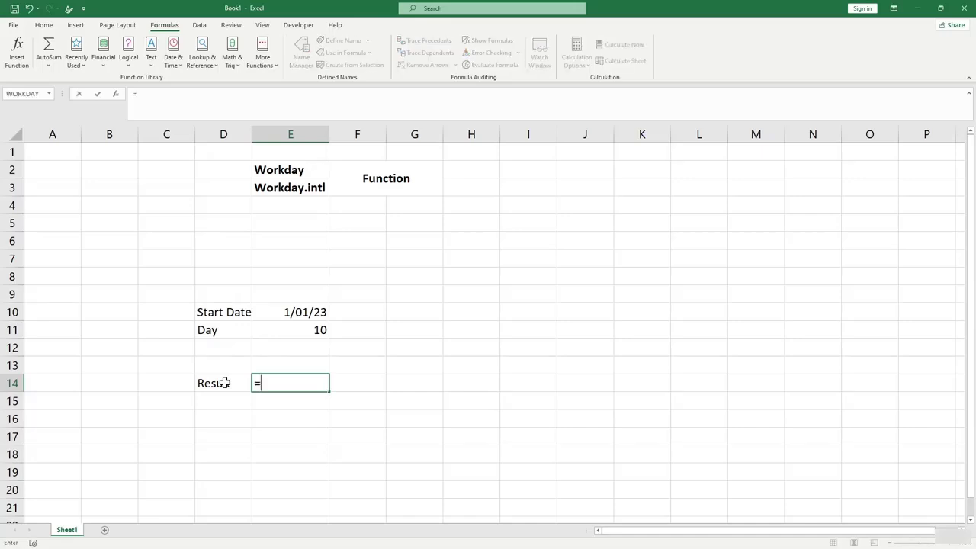
{"action": "type", "text": "workday("}
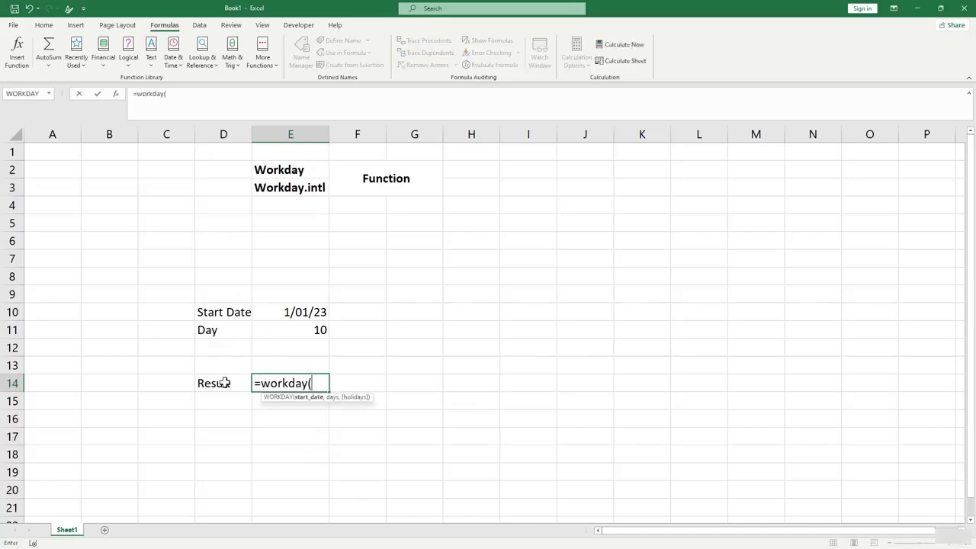
{"action": "left_click", "coordinate": [284, 313]}
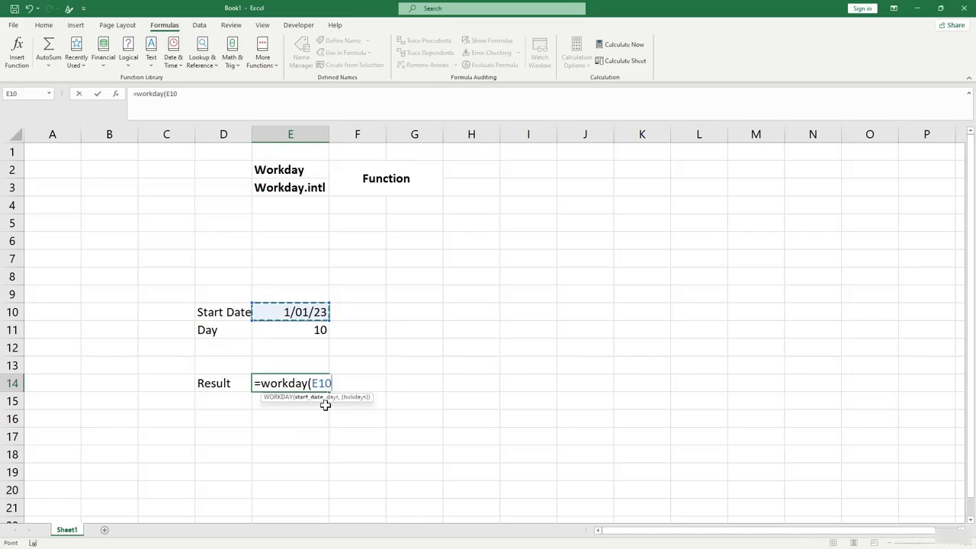
{"action": "type", "text": ","}
{"action": "left_click", "coordinate": [315, 329]}
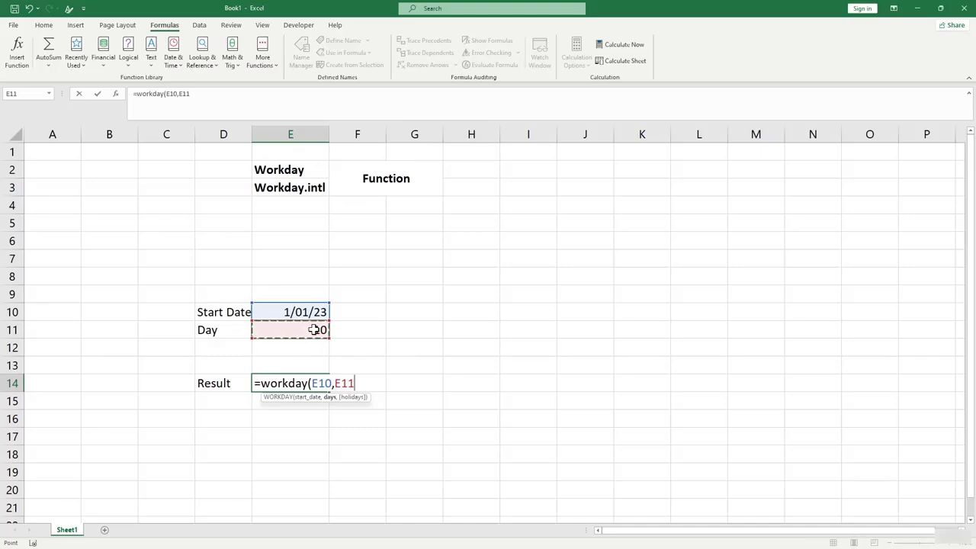
{"action": "type", "text": ")"}
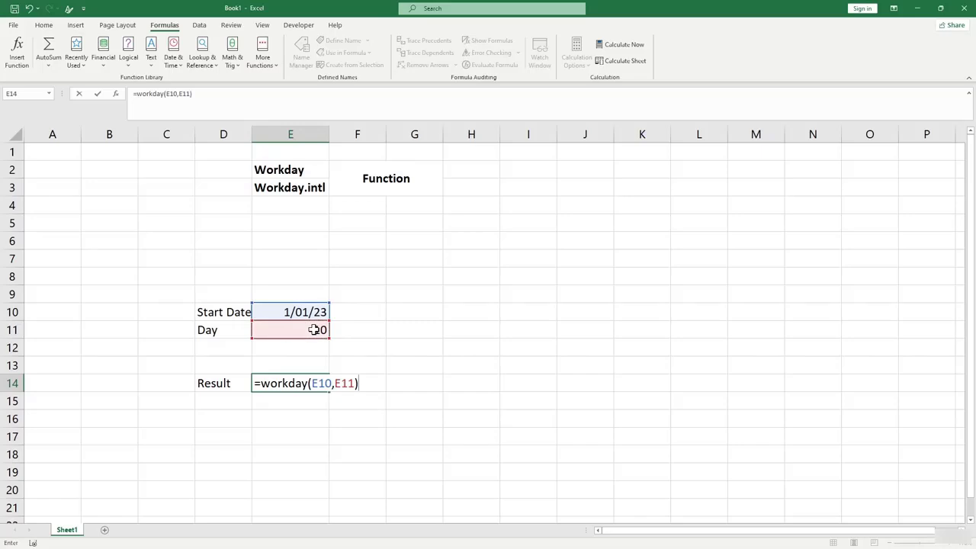
{"action": "key", "text": "Return"}
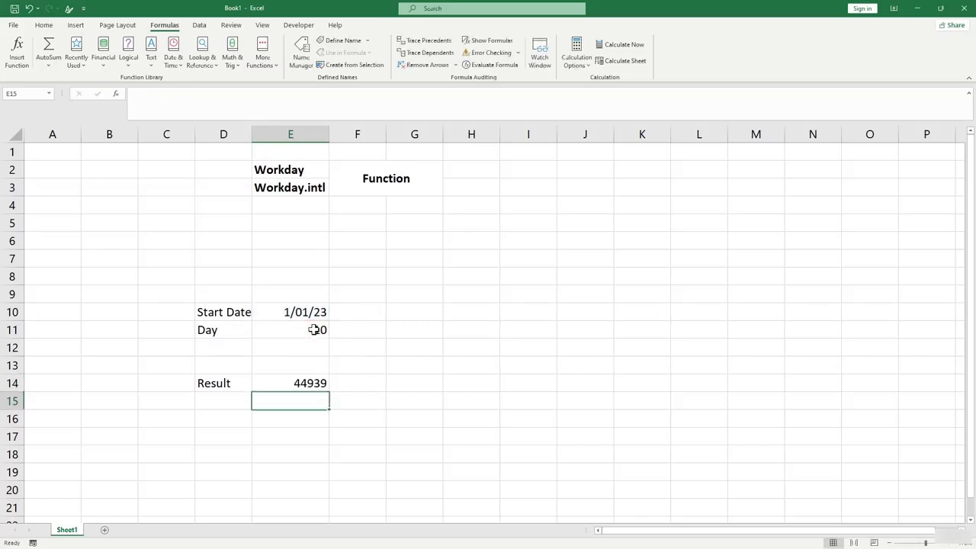
{"action": "left_click", "coordinate": [306, 383]}
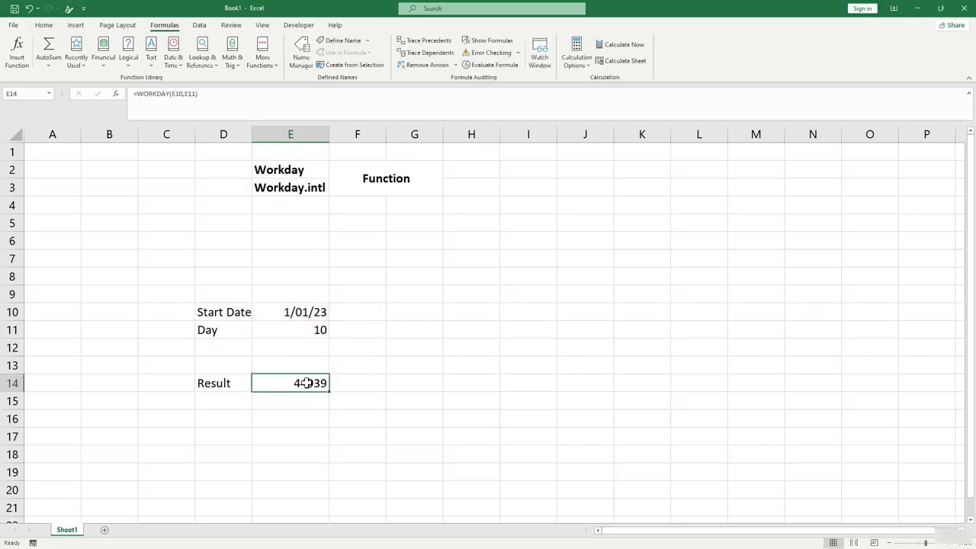
Apply the Short Date number format to E14 so it displays 1/13/23.
{"action": "left_click", "coordinate": [43, 25]}
{"action": "left_click", "coordinate": [415, 45]}
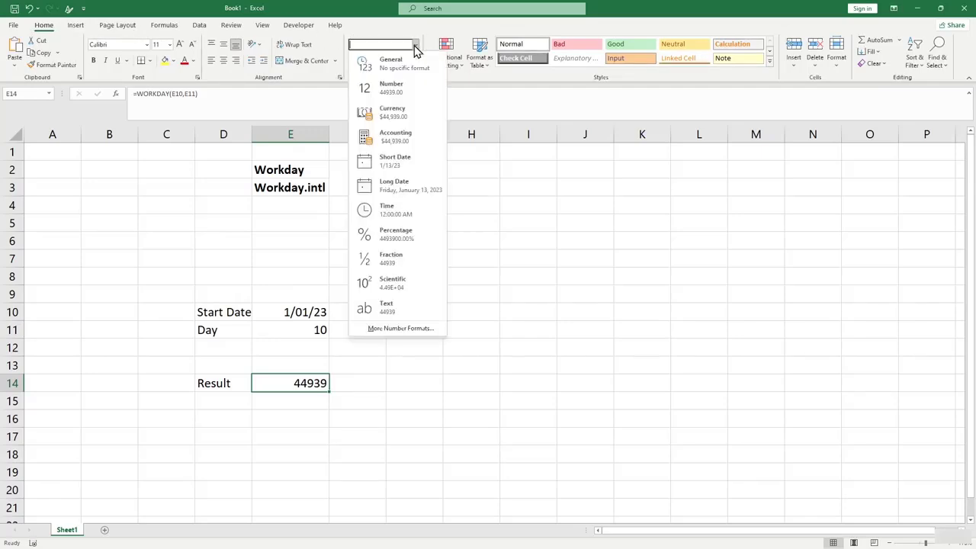
{"action": "left_click", "coordinate": [401, 167]}
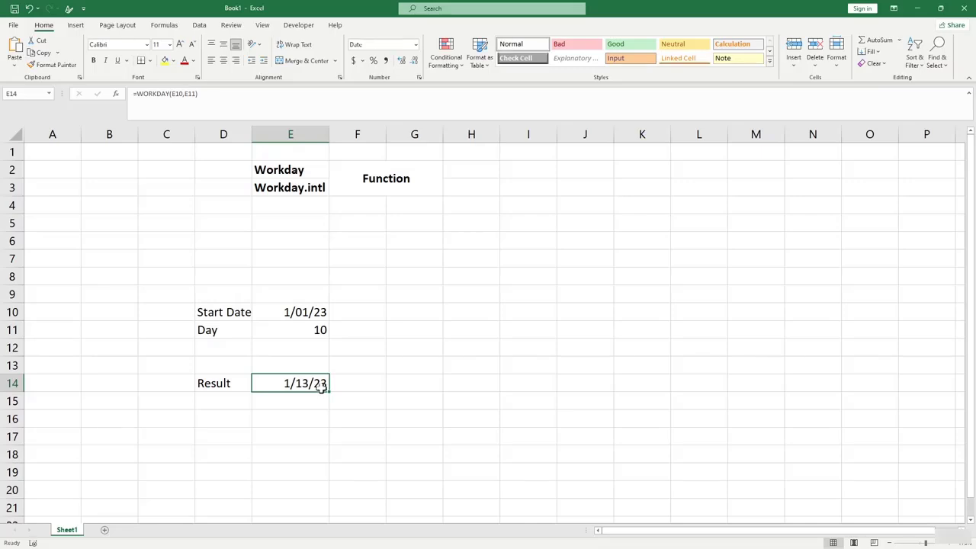
{"action": "left_click", "coordinate": [411, 293]}
{"action": "left_click", "coordinate": [423, 313]}
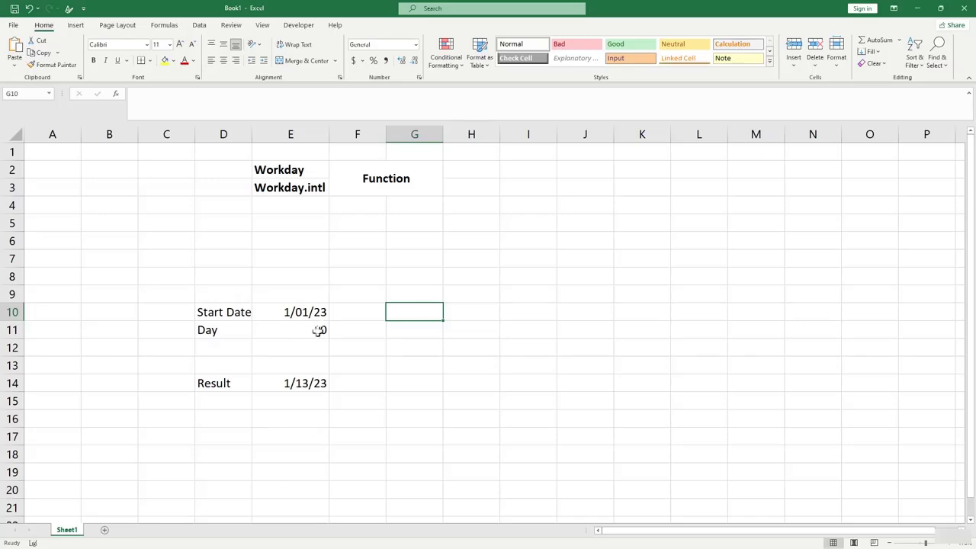
Enter the holiday dates 8-1-2023 in G10 and 7-1-2023 in G11.
{"action": "type", "text": "8"}
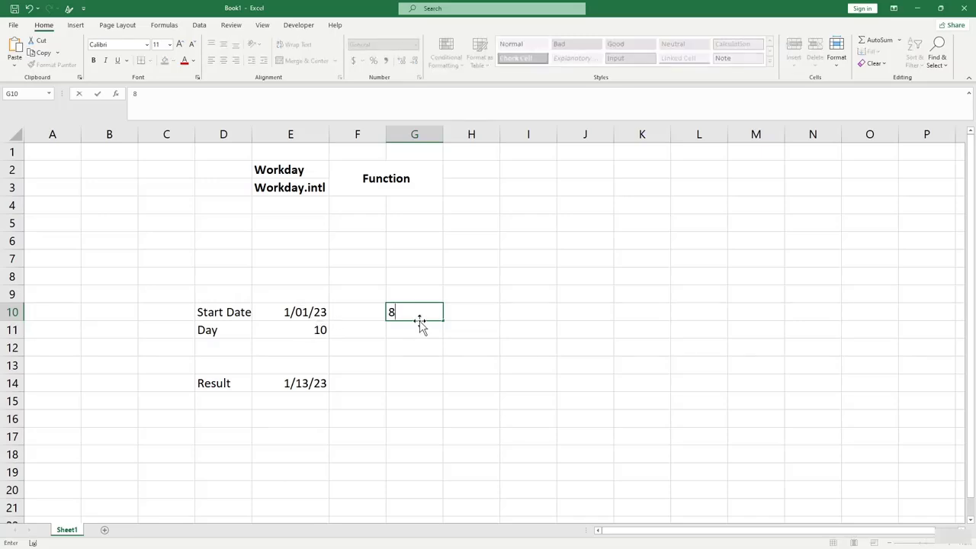
{"action": "type", "text": "-1-2023"}
{"action": "key", "text": "Return"}
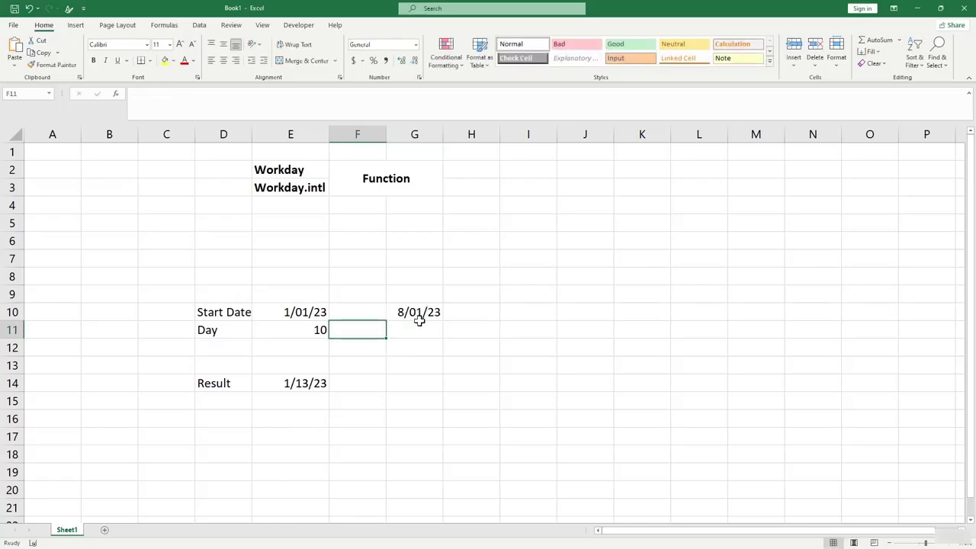
{"action": "key", "text": "Up"}
{"action": "key", "text": "Right"}
{"action": "key", "text": "Down"}
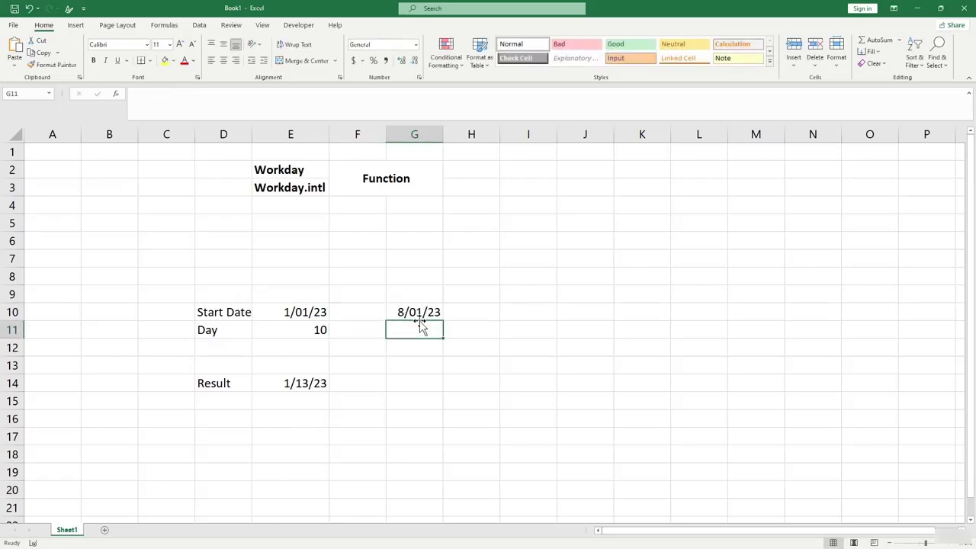
{"action": "type", "text": "7-1"}
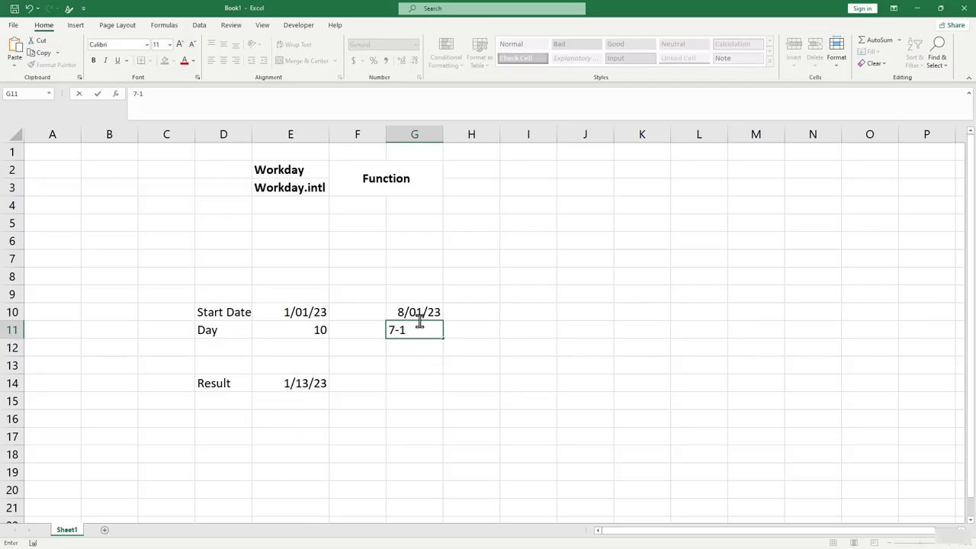
{"action": "type", "text": "-2023"}
{"action": "key", "text": "Return"}
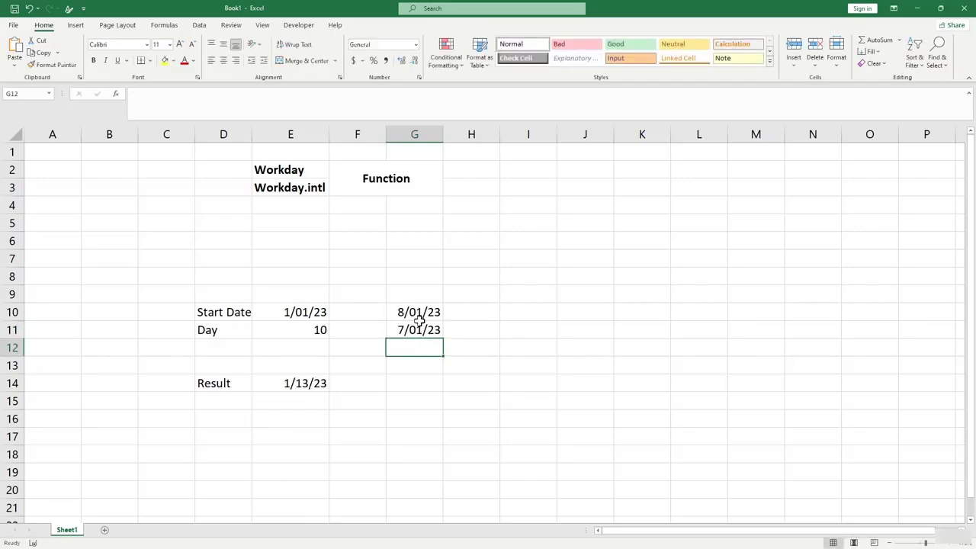
Add the heading Holiday in G9 above the dates.
{"action": "left_click", "coordinate": [414, 297]}
{"action": "type", "text": "H"}
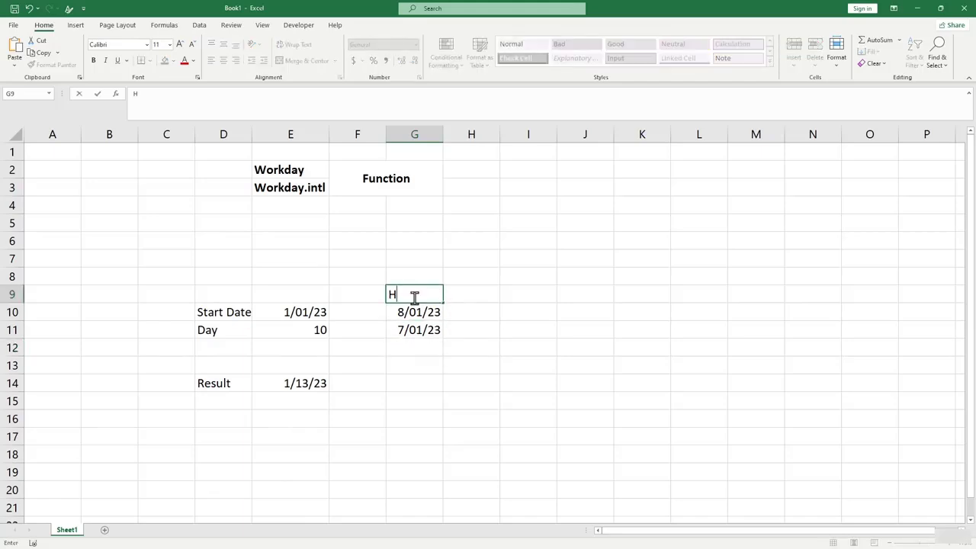
{"action": "type", "text": "oliday"}
{"action": "key", "text": "Return"}
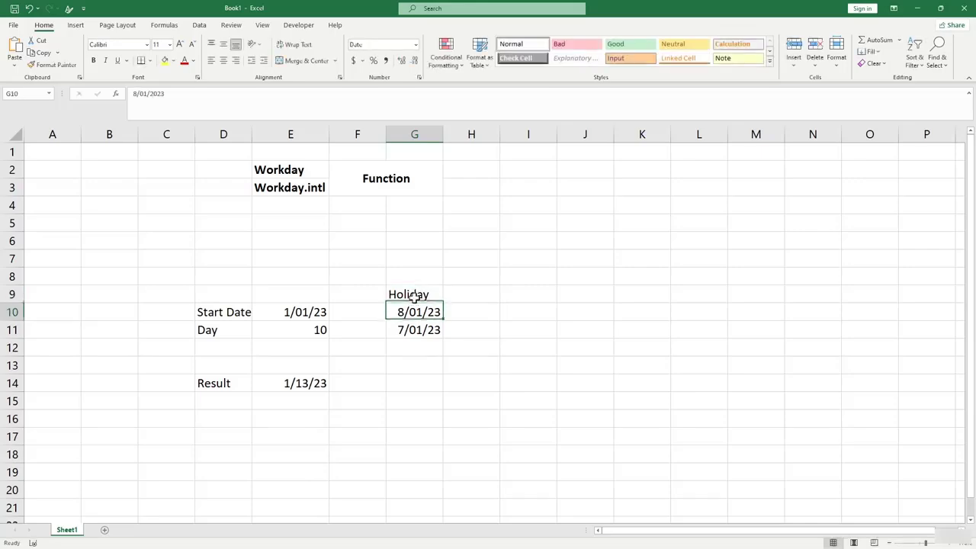
{"action": "left_click", "coordinate": [303, 403]}
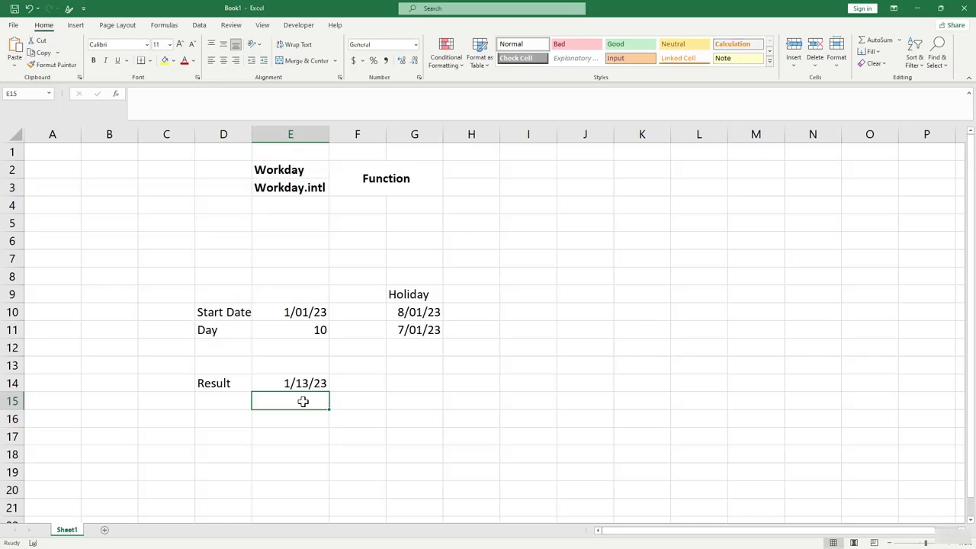
{"action": "left_click", "coordinate": [424, 330]}
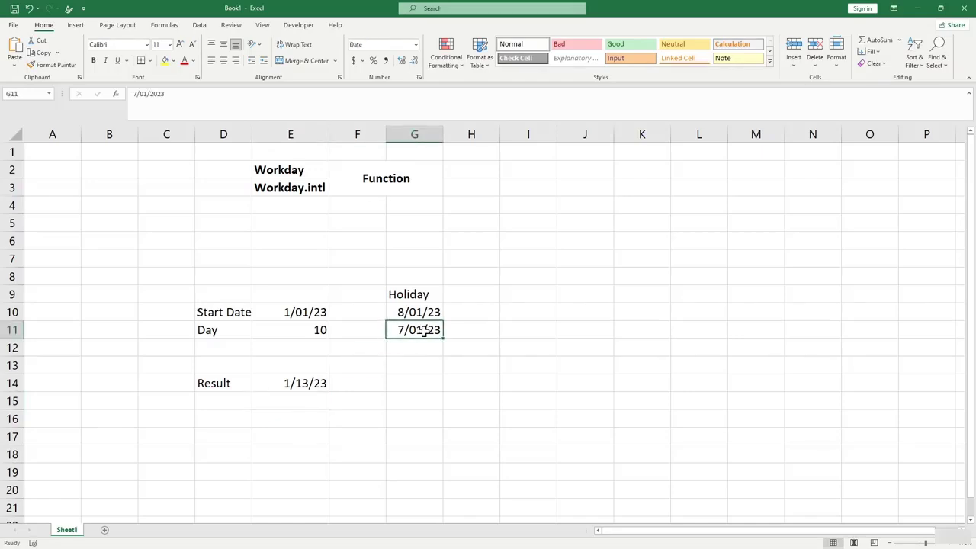
Enter =WORKDAY(E10,E11,G10:G11) in E15 to exclude the listed holidays.
{"action": "left_click", "coordinate": [309, 402]}
{"action": "type", "text": "="}
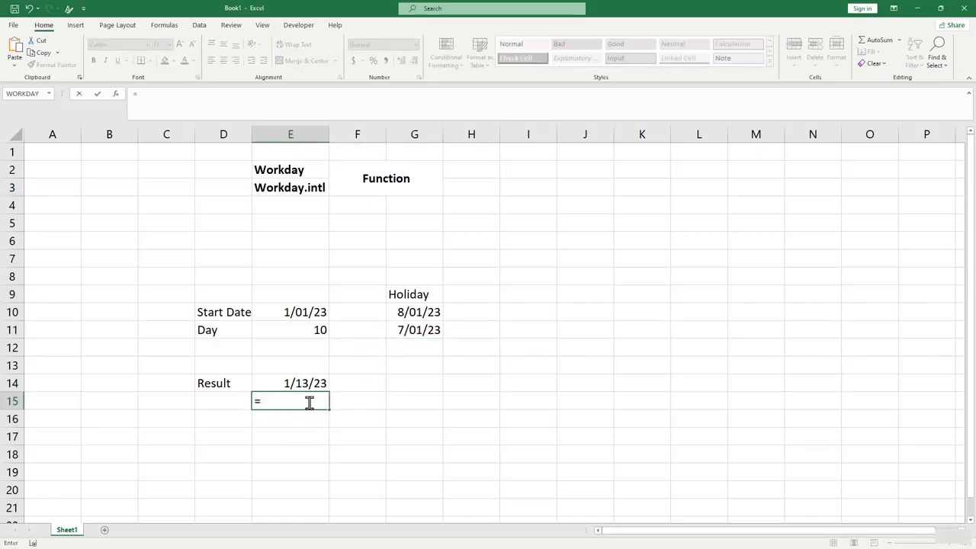
{"action": "type", "text": "workday"}
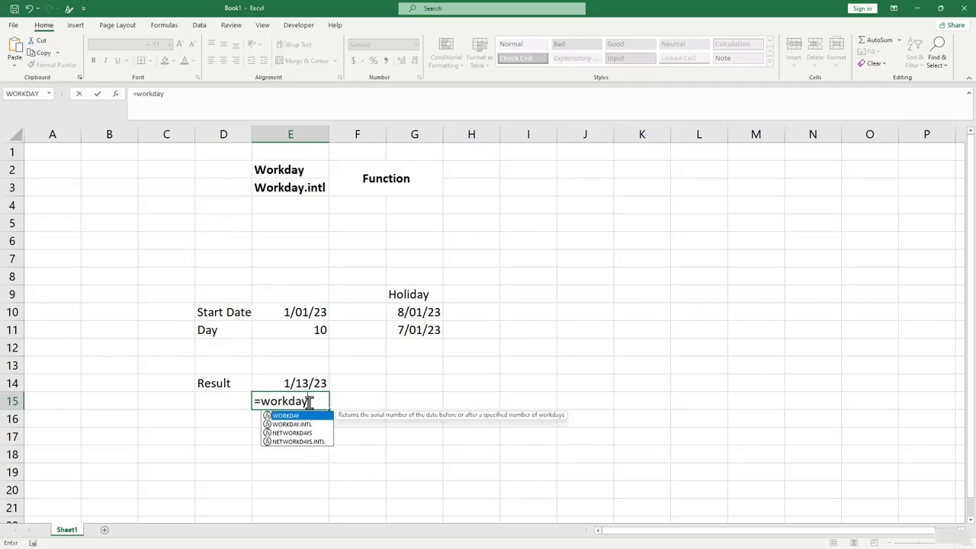
{"action": "type", "text": "("}
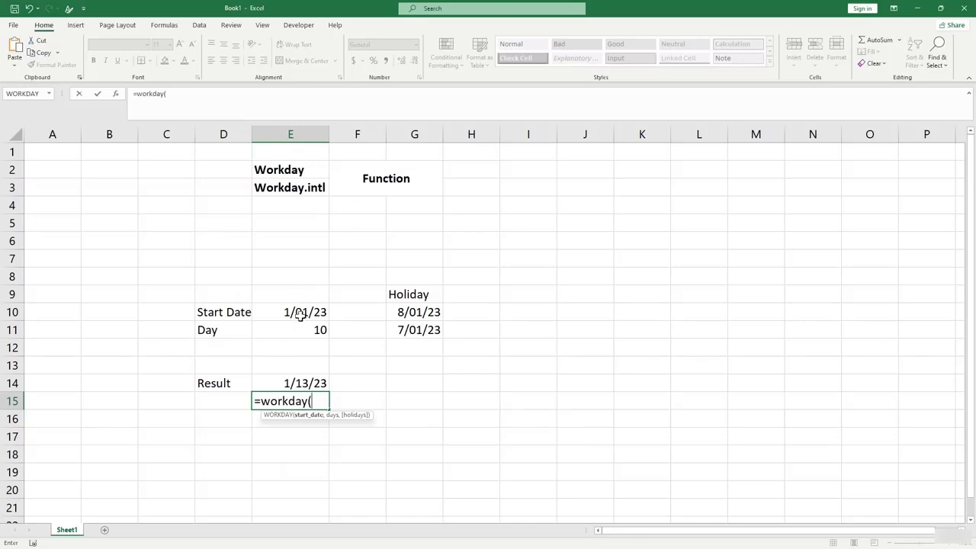
{"action": "left_click", "coordinate": [302, 312]}
{"action": "type", "text": ","}
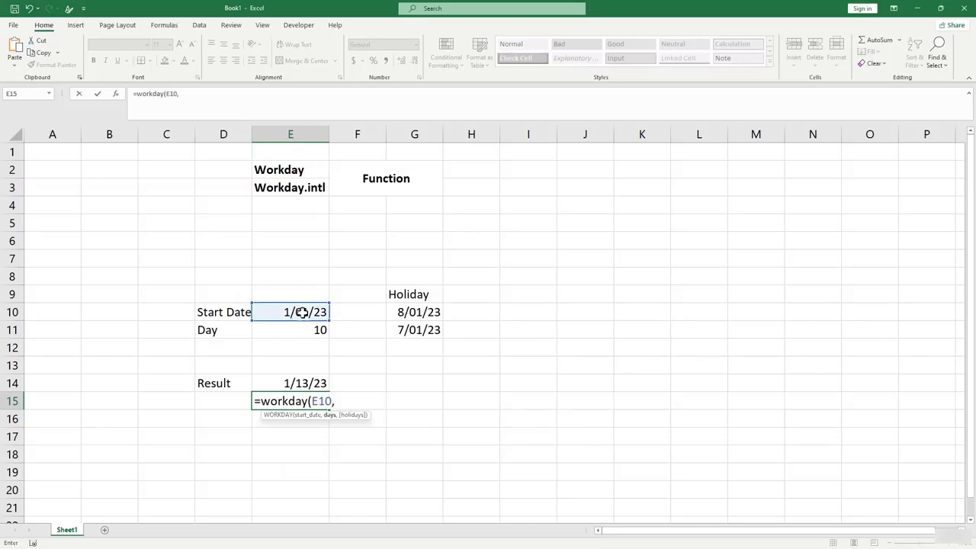
{"action": "left_click", "coordinate": [305, 330]}
{"action": "type", "text": ","}
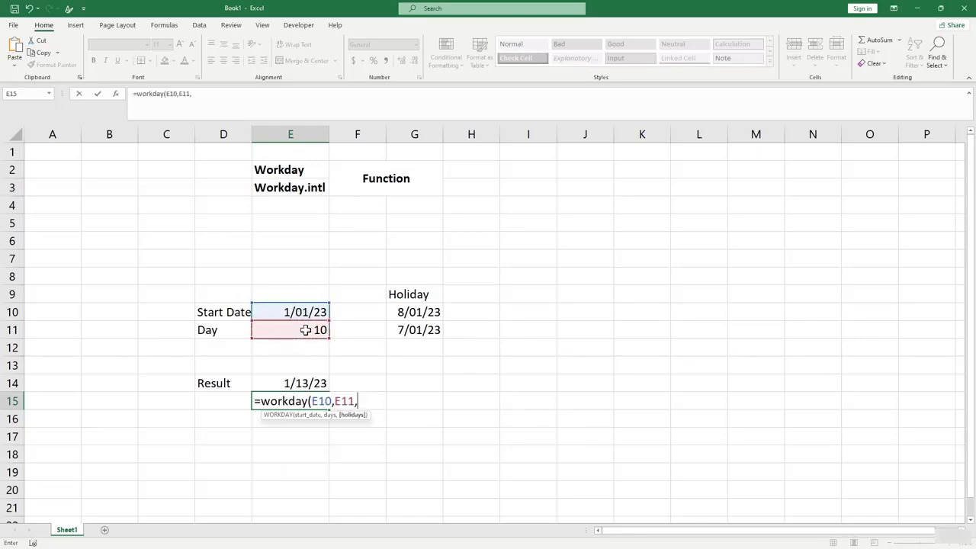
{"action": "left_click", "coordinate": [411, 311]}
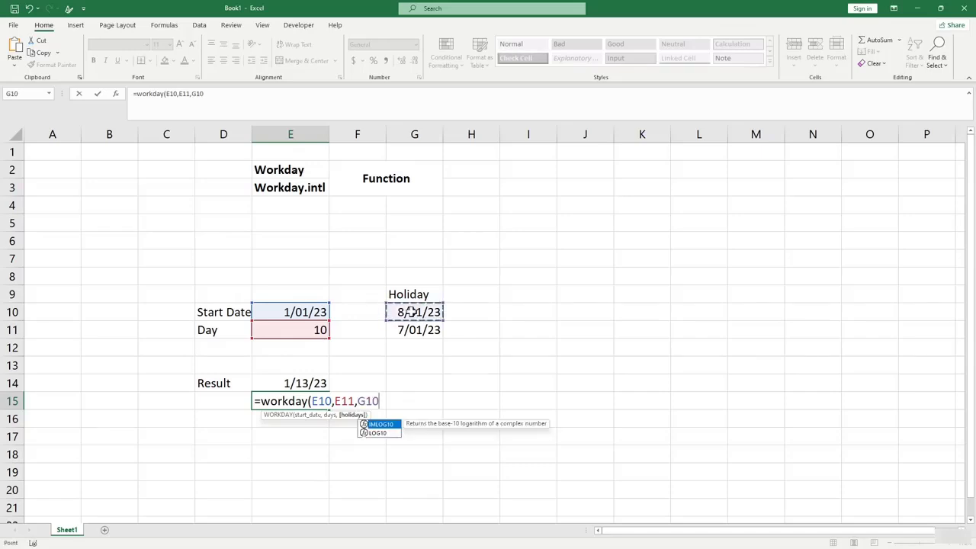
{"action": "type", "text": ","}
{"action": "key", "text": "BackSpace"}
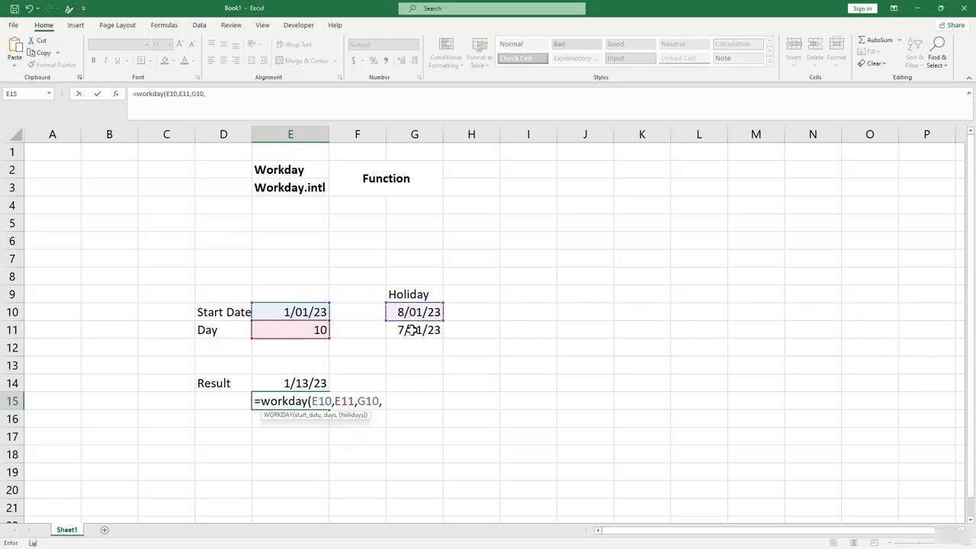
{"action": "left_click", "coordinate": [418, 329], "text": "shift"}
{"action": "type", "text": ")"}
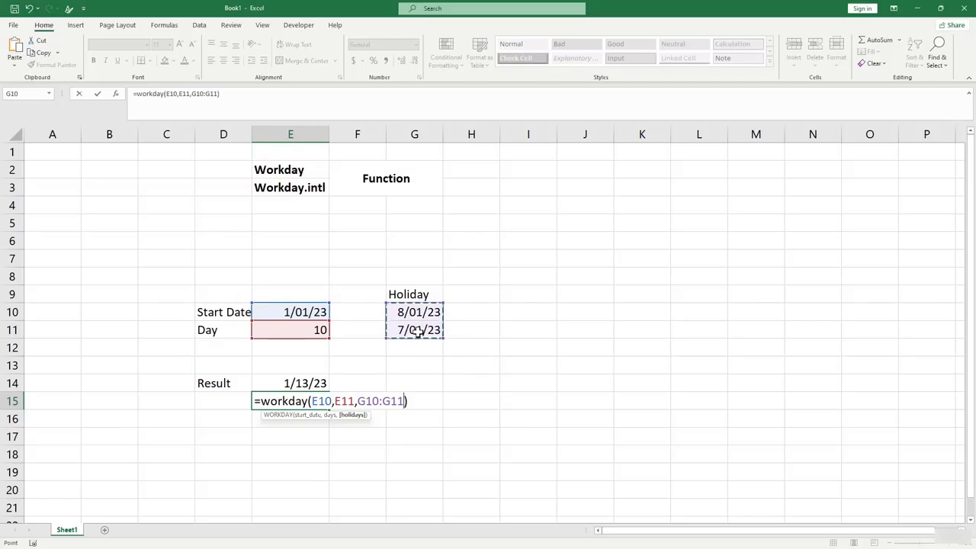
{"action": "key", "text": "Return"}
Format E15 as Short Date so it shows 1/13/23.
{"action": "left_click", "coordinate": [313, 400]}
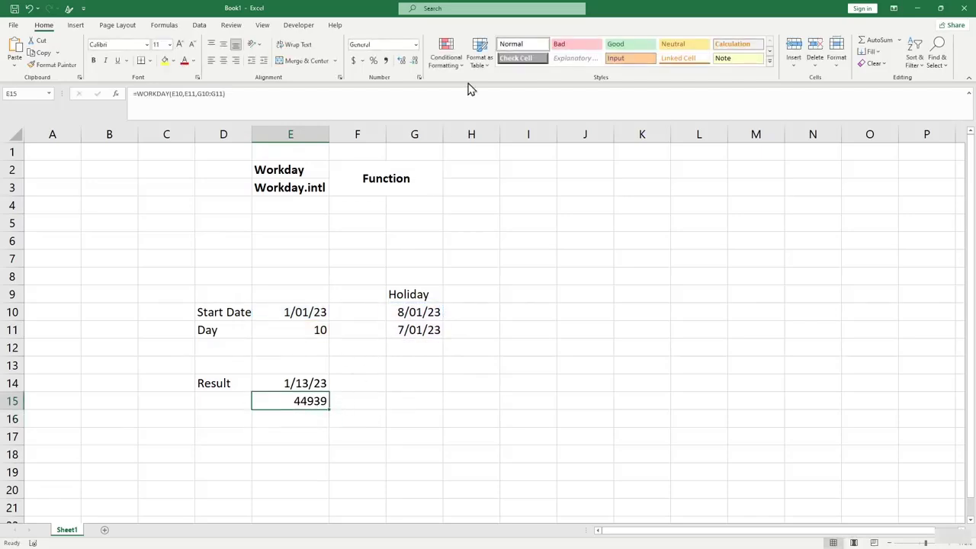
{"action": "left_click", "coordinate": [416, 46]}
{"action": "left_click", "coordinate": [400, 163]}
{"action": "left_click", "coordinate": [356, 399]}
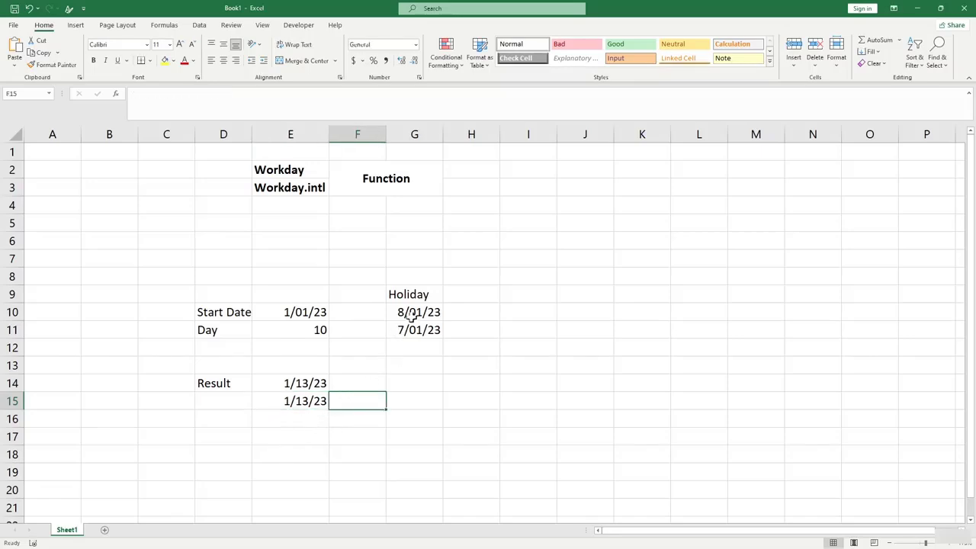
{"action": "left_click_drag", "start_coordinate": [407, 311], "coordinate": [414, 331]}
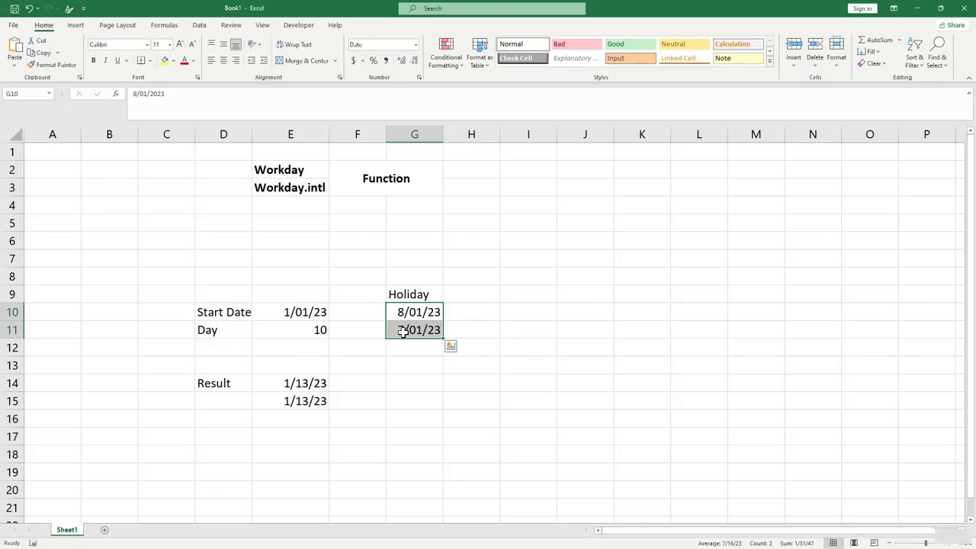
{"action": "left_click", "coordinate": [298, 405]}
Edit the holiday months in G10 and G11 to 6/01/23 and 5/01/23.
{"action": "left_click", "coordinate": [395, 312]}
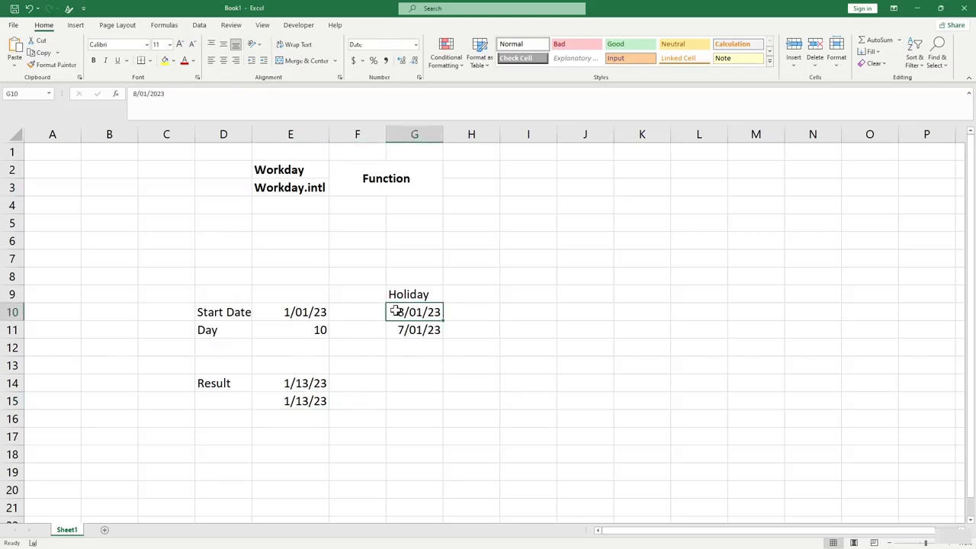
{"action": "double_click", "coordinate": [395, 312]}
{"action": "key", "text": "BackSpace"}
{"action": "type", "text": "6"}
{"action": "key", "text": "Return"}
{"action": "left_click", "coordinate": [401, 366]}
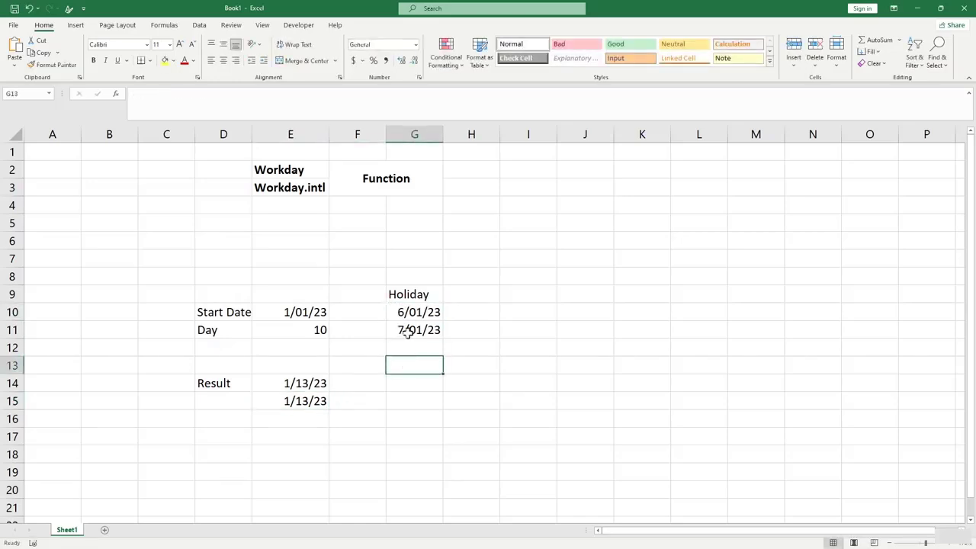
{"action": "left_click", "coordinate": [408, 331]}
{"action": "double_click", "coordinate": [404, 330]}
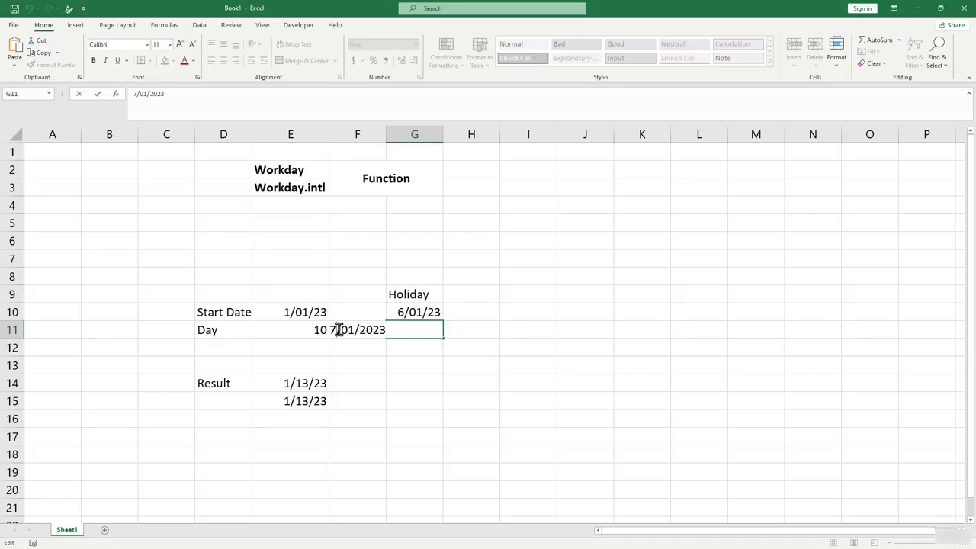
{"action": "left_click", "coordinate": [339, 329]}
{"action": "key", "text": "BackSpace"}
{"action": "type", "text": "5"}
{"action": "key", "text": "Return"}
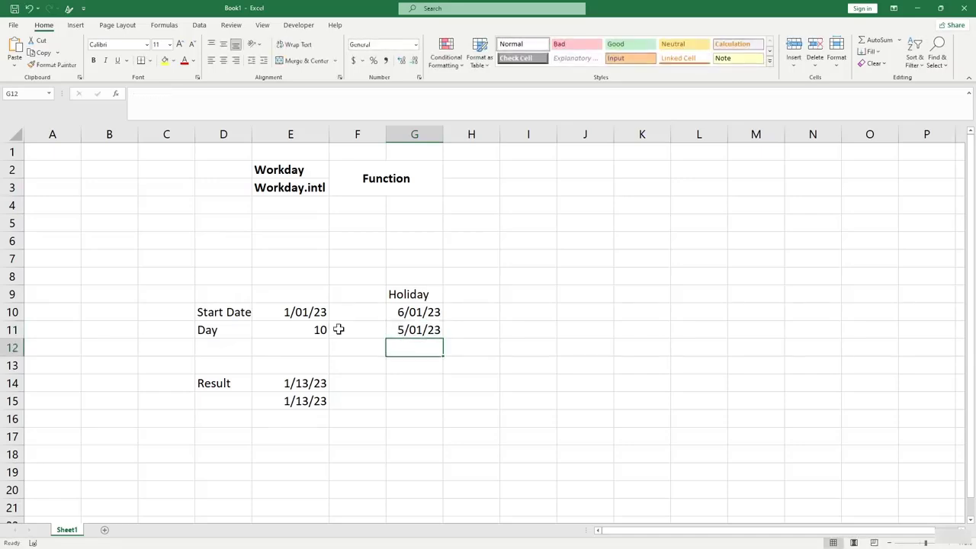
{"action": "left_click", "coordinate": [420, 406]}
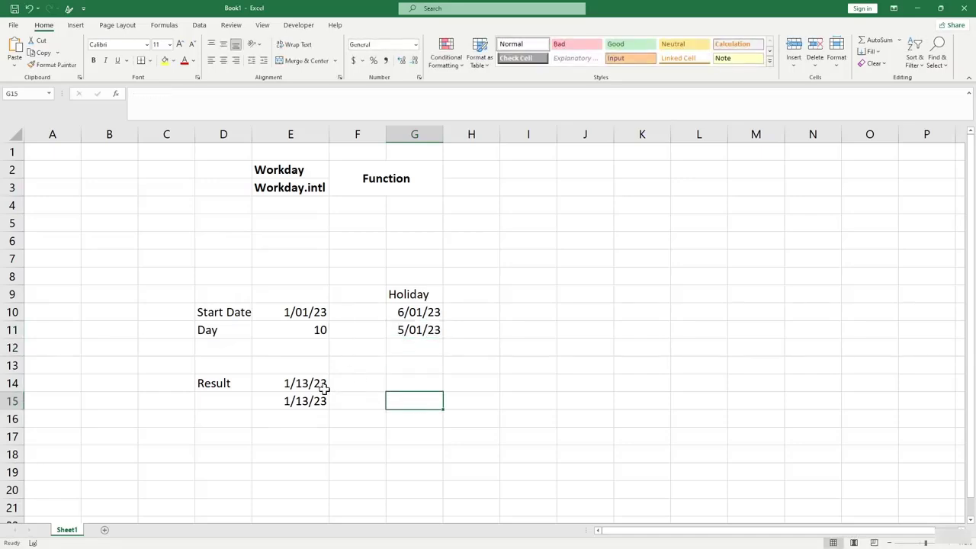
{"action": "left_click", "coordinate": [340, 434]}
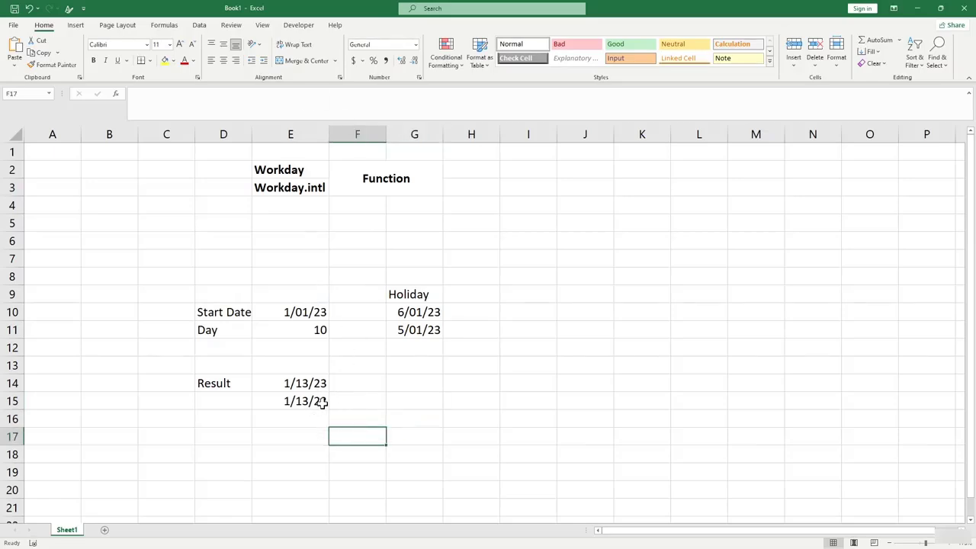
Change the first holiday in G10 to 1/05/23.
{"action": "double_click", "coordinate": [387, 312]}
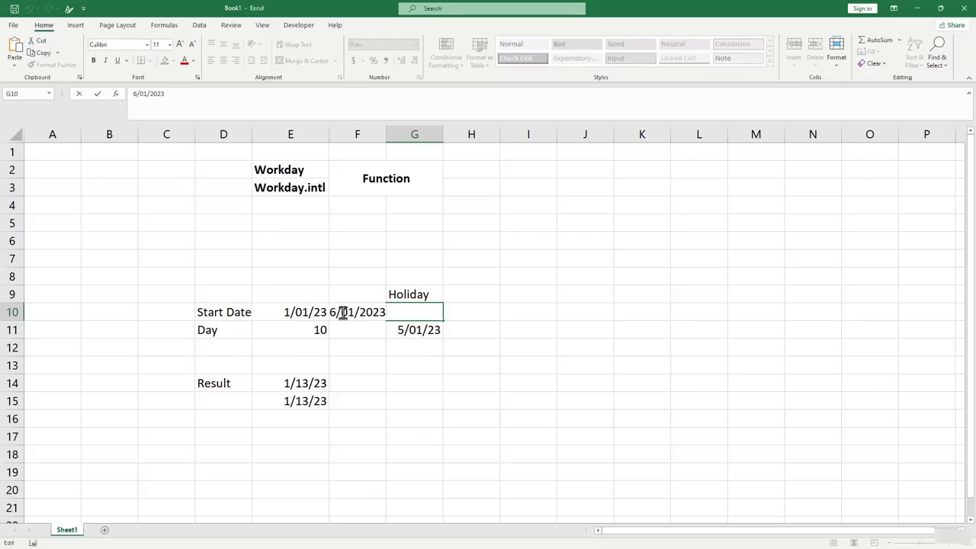
{"action": "left_click", "coordinate": [352, 313]}
{"action": "key", "text": "BackSpace"}
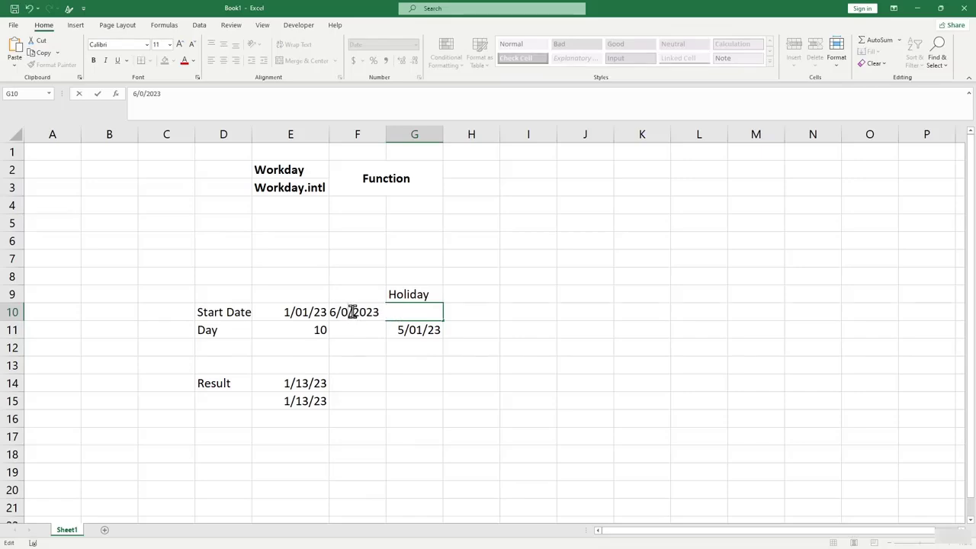
{"action": "type", "text": "5"}
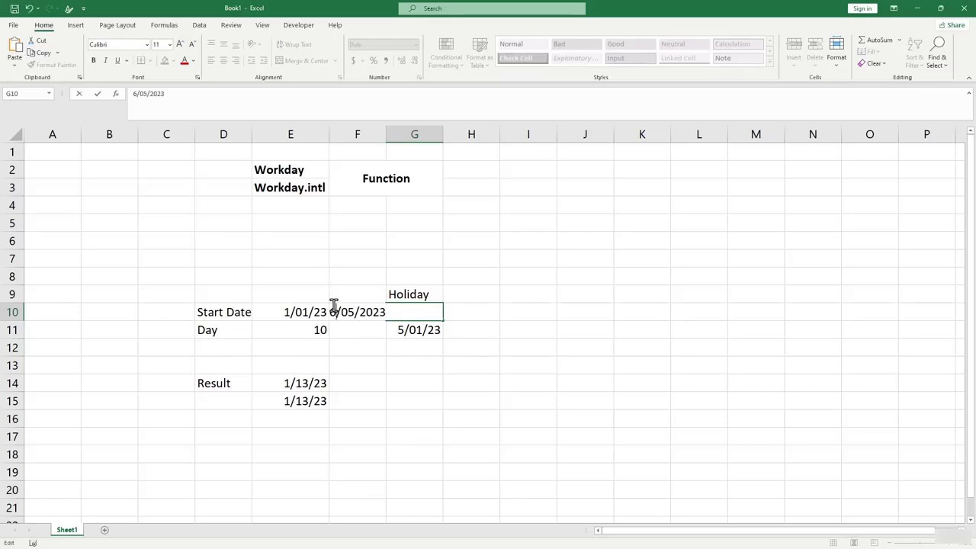
{"action": "left_click", "coordinate": [333, 305]}
{"action": "key", "text": "BackSpace"}
{"action": "type", "text": "1"}
{"action": "left_click", "coordinate": [414, 364]}
Change the second holiday in G11 to 1/06/23 and select both holiday dates.
{"action": "double_click", "coordinate": [408, 329]}
{"action": "double_click", "coordinate": [409, 329]}
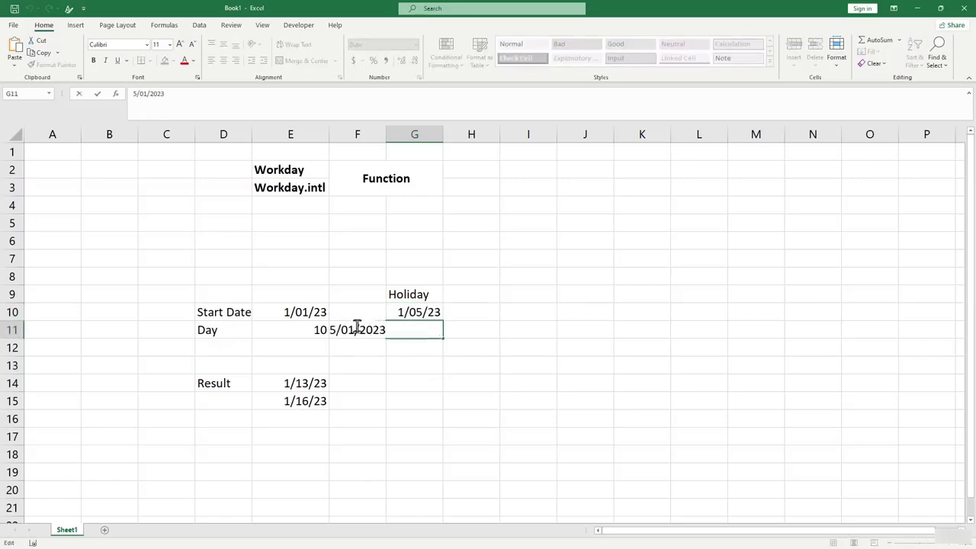
{"action": "left_click", "coordinate": [335, 329]}
{"action": "key", "text": "BackSpace"}
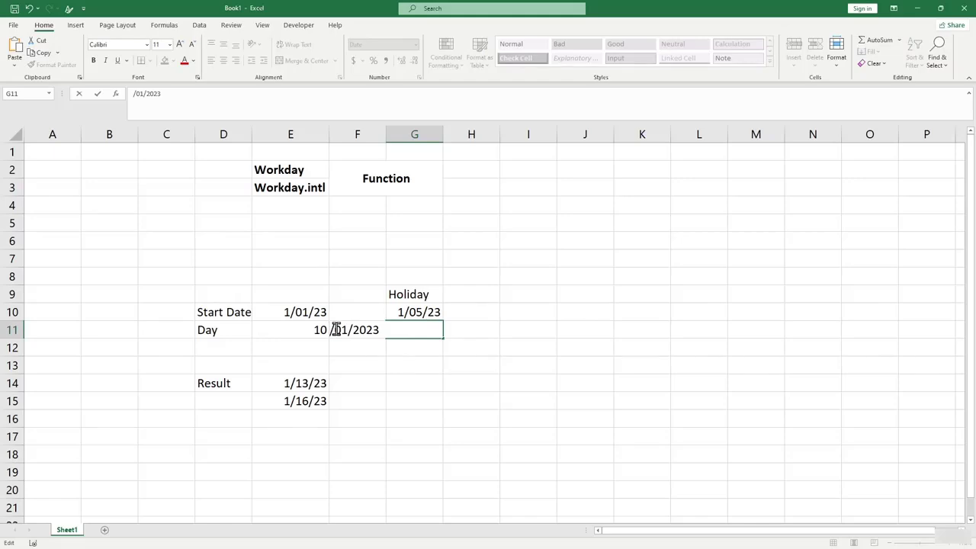
{"action": "type", "text": "1"}
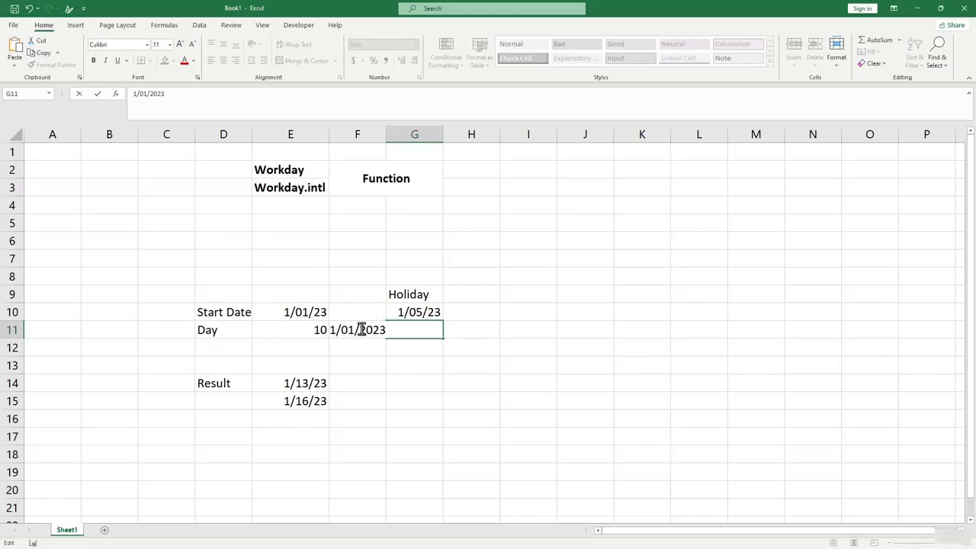
{"action": "left_click", "coordinate": [354, 330]}
{"action": "key", "text": "BackSpace"}
{"action": "type", "text": "5"}
{"action": "key", "text": "BackSpace"}
{"action": "type", "text": "6"}
{"action": "key", "text": "Return"}
{"action": "left_click", "coordinate": [402, 388]}
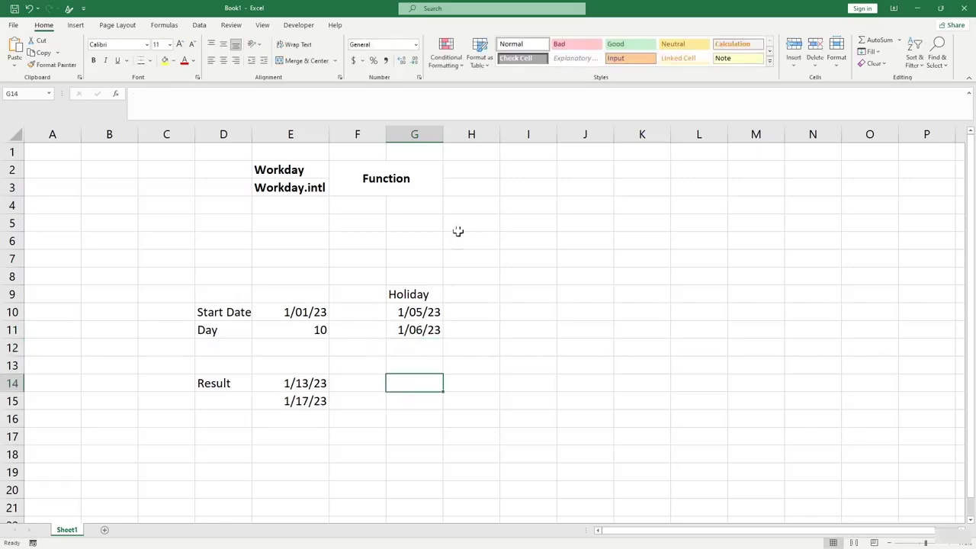
{"action": "left_click", "coordinate": [429, 335]}
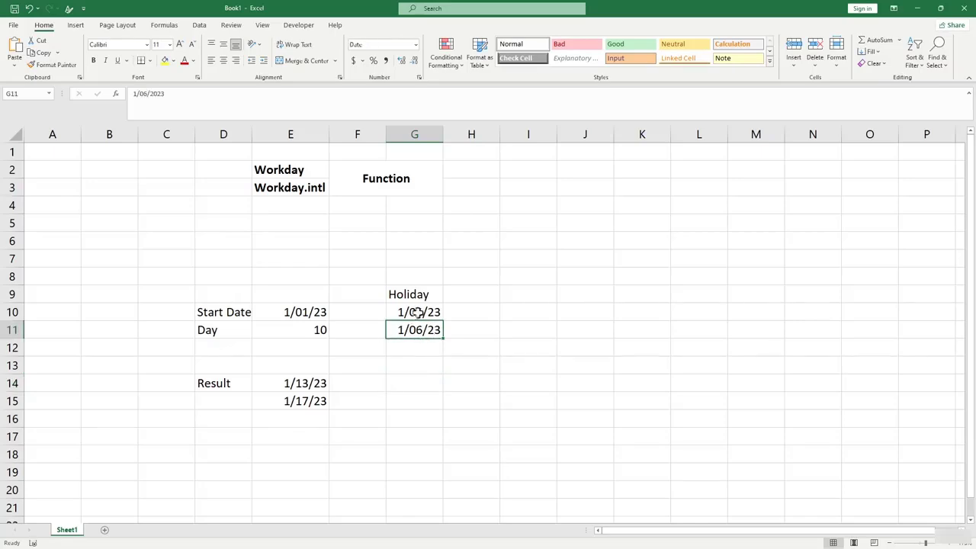
{"action": "left_click_drag", "start_coordinate": [423, 311], "coordinate": [441, 327]}
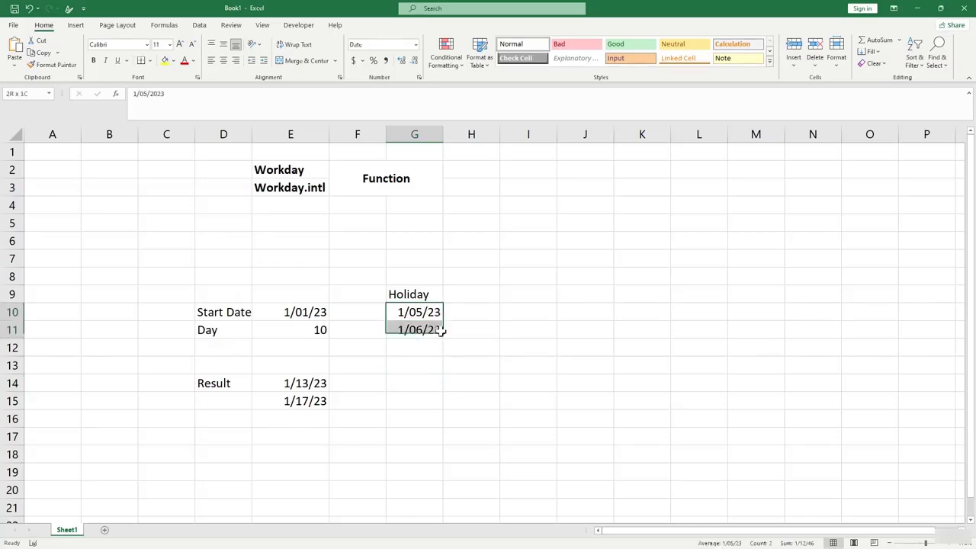
{"action": "left_click", "coordinate": [468, 331]}
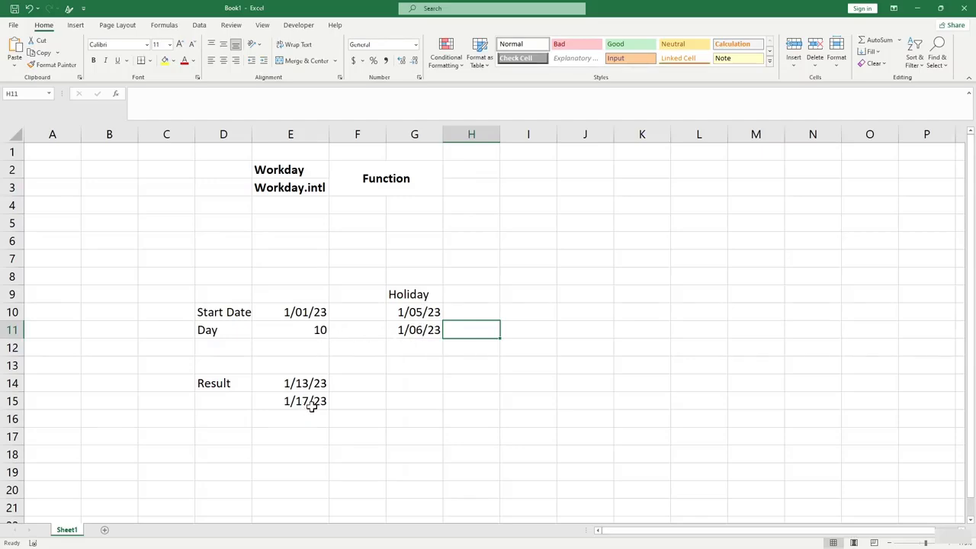
{"action": "left_click", "coordinate": [317, 334]}
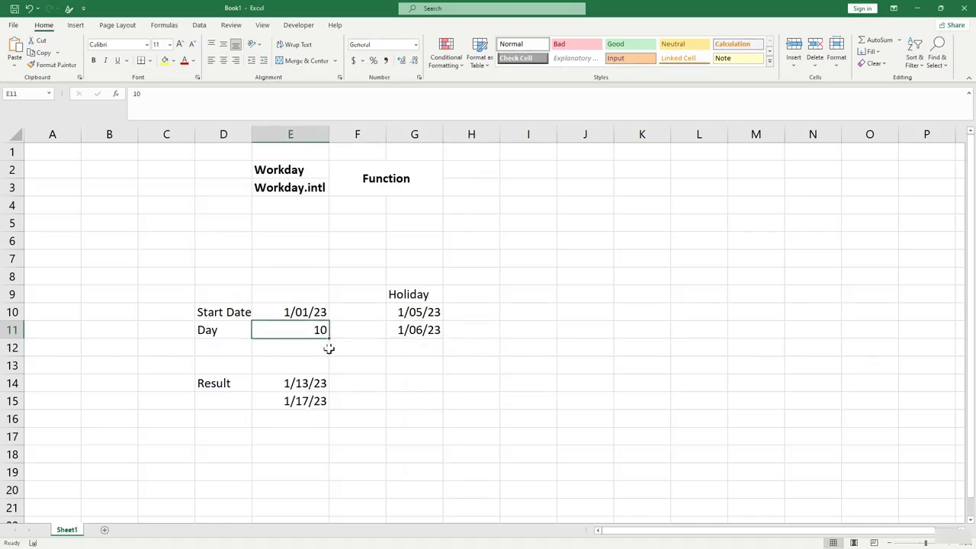
{"action": "left_click", "coordinate": [408, 313]}
{"action": "left_click", "coordinate": [412, 332]}
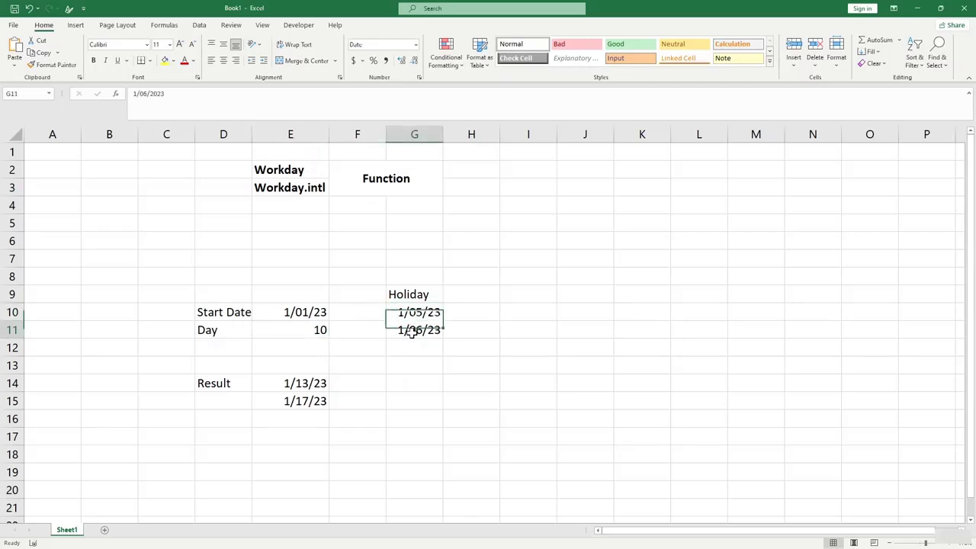
{"action": "left_click", "coordinate": [311, 383]}
{"action": "left_click", "coordinate": [308, 402]}
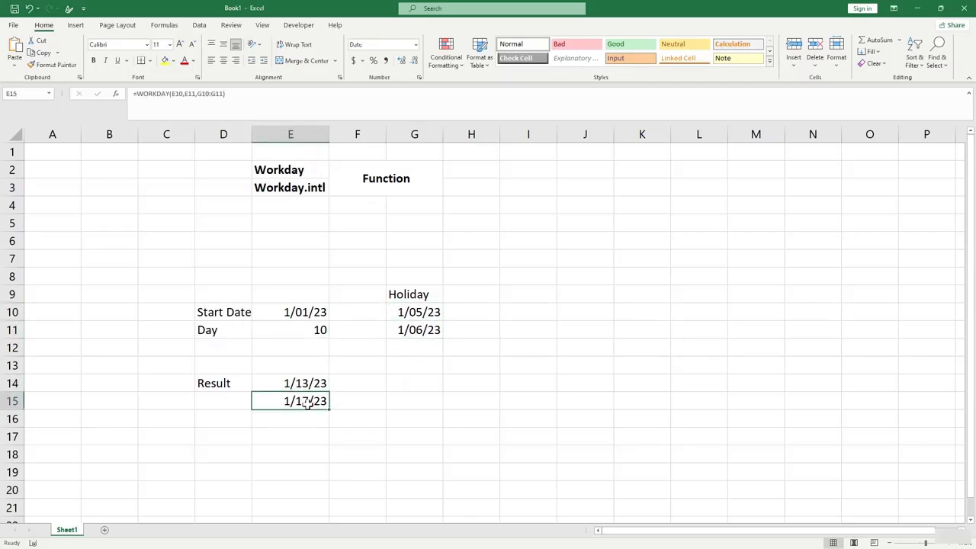
{"action": "left_click", "coordinate": [308, 383]}
{"action": "left_click", "coordinate": [309, 403]}
{"action": "left_click", "coordinate": [360, 402]}
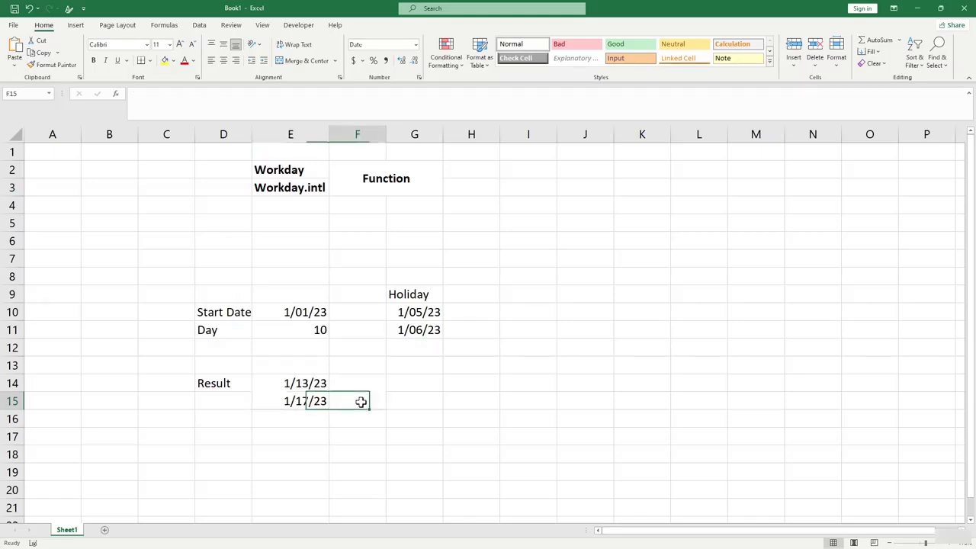
{"action": "left_click", "coordinate": [312, 402]}
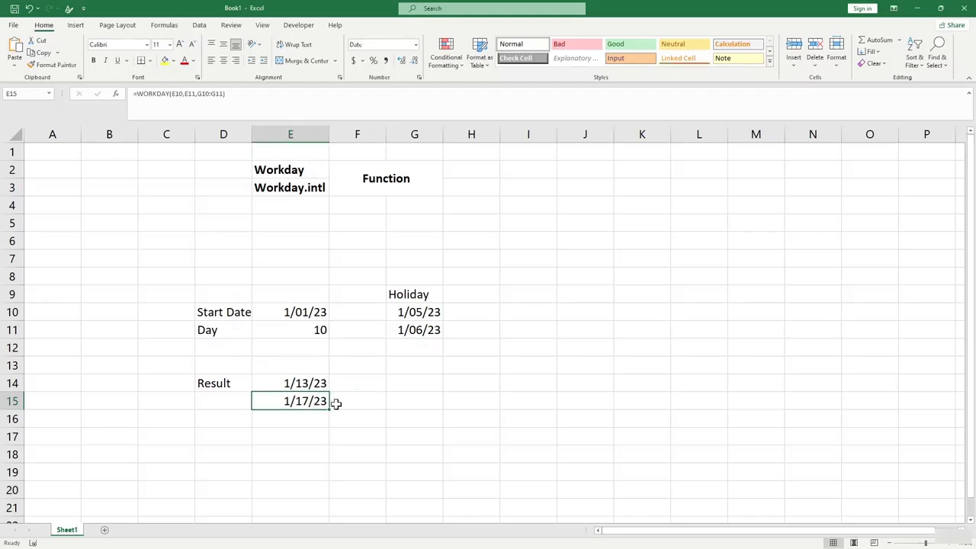
{"action": "left_click", "coordinate": [319, 430]}
{"action": "left_click", "coordinate": [292, 406]}
{"action": "left_click", "coordinate": [412, 348]}
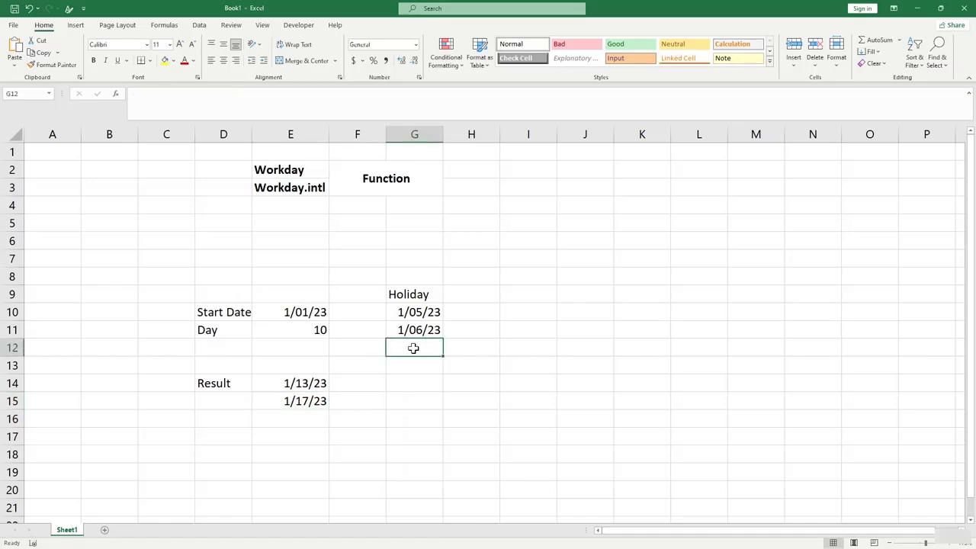
Extend E15's holiday range to G10:G12 so the 1/04/23 holiday counts.
{"action": "left_click", "coordinate": [414, 334]}
{"action": "left_click", "coordinate": [414, 344]}
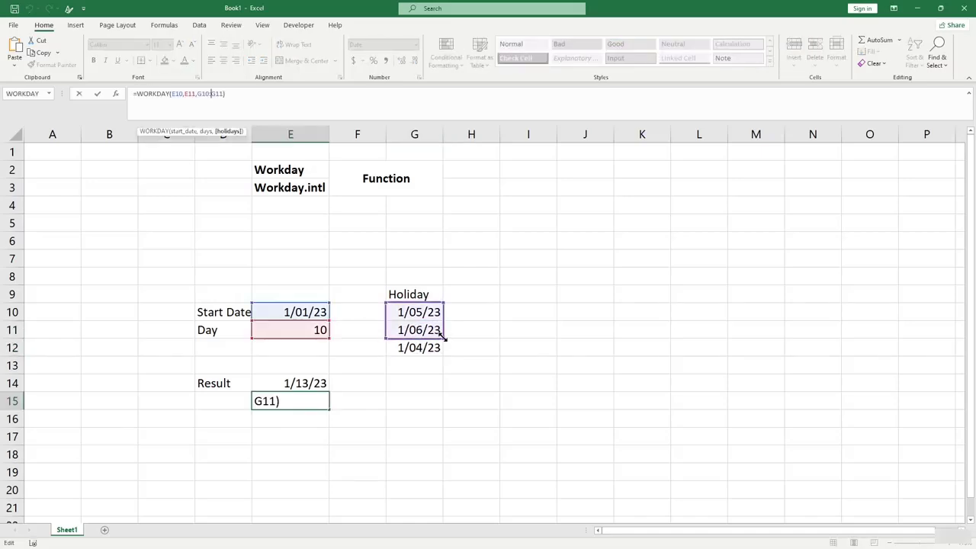
{"action": "left_click_drag", "start_coordinate": [443, 337], "coordinate": [440, 352]}
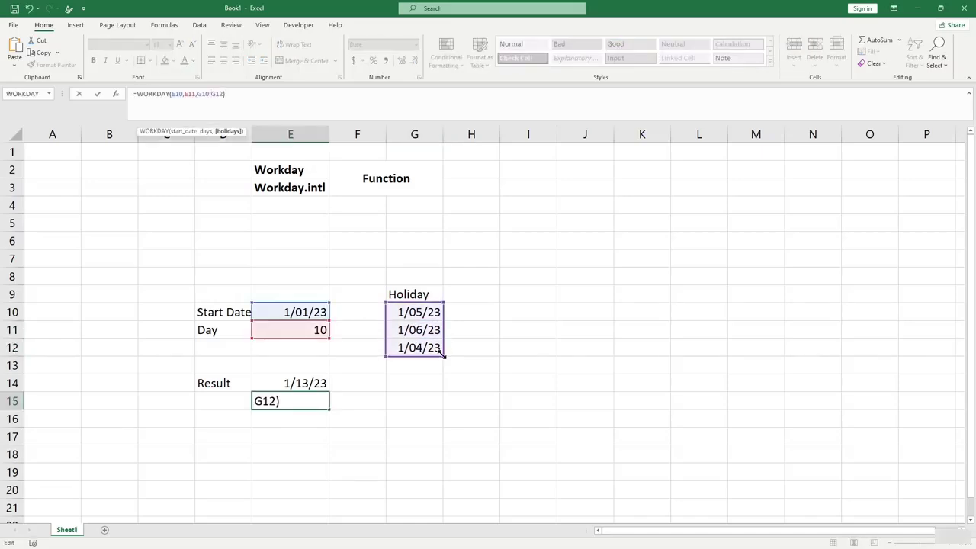
{"action": "key", "text": "Return"}
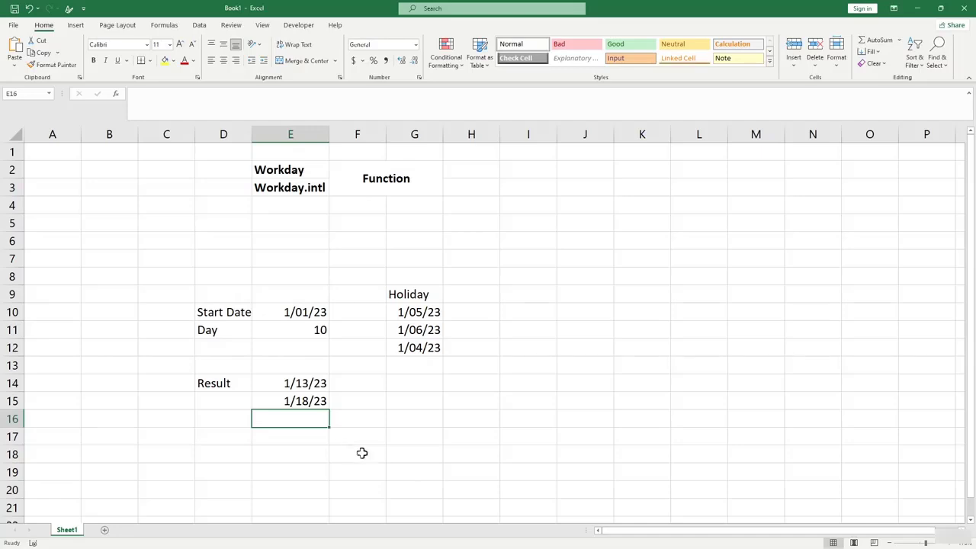
{"action": "left_click", "coordinate": [528, 347]}
{"action": "left_click", "coordinate": [164, 26]}
{"action": "left_click", "coordinate": [174, 57]}
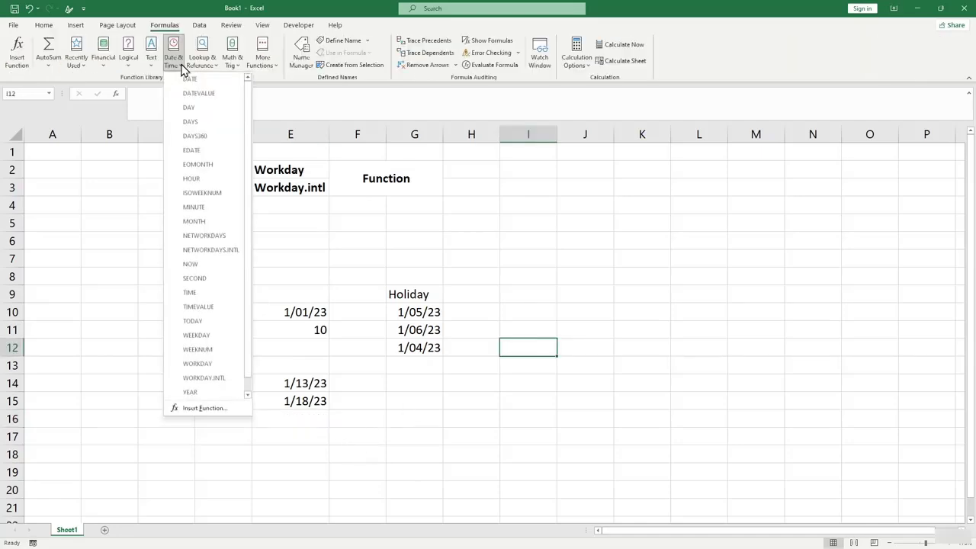
{"action": "left_click", "coordinate": [229, 380]}
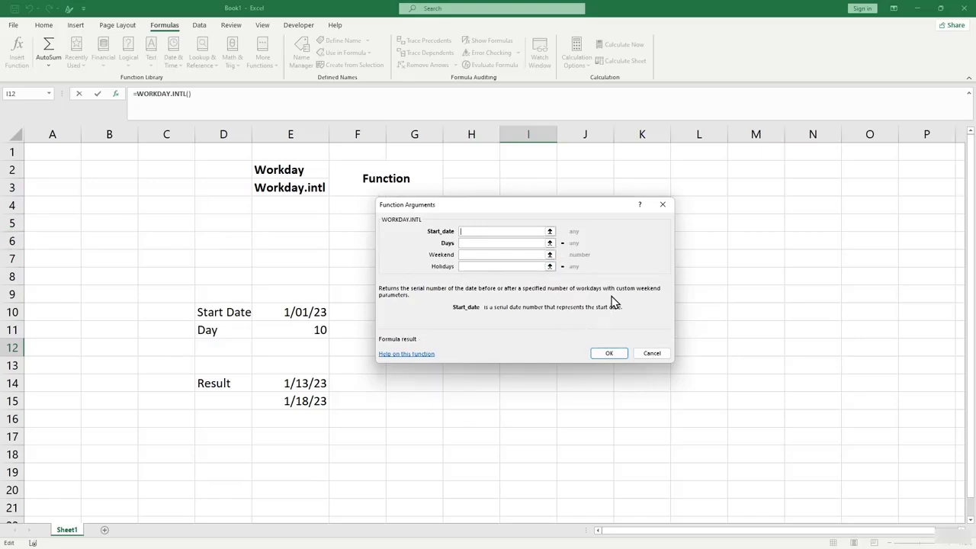
{"action": "left_click", "coordinate": [477, 243]}
{"action": "left_click", "coordinate": [475, 255]}
{"action": "left_click", "coordinate": [475, 266]}
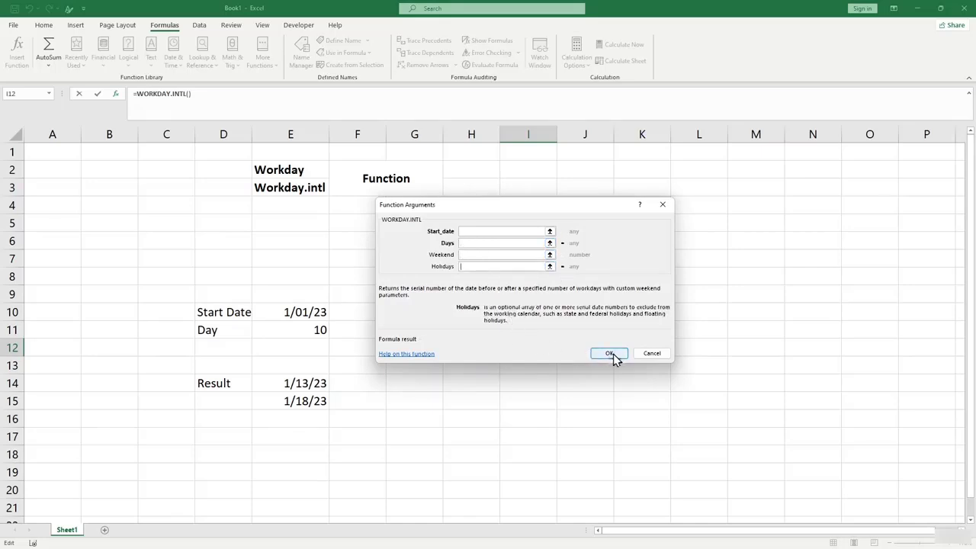
{"action": "left_click", "coordinate": [641, 355]}
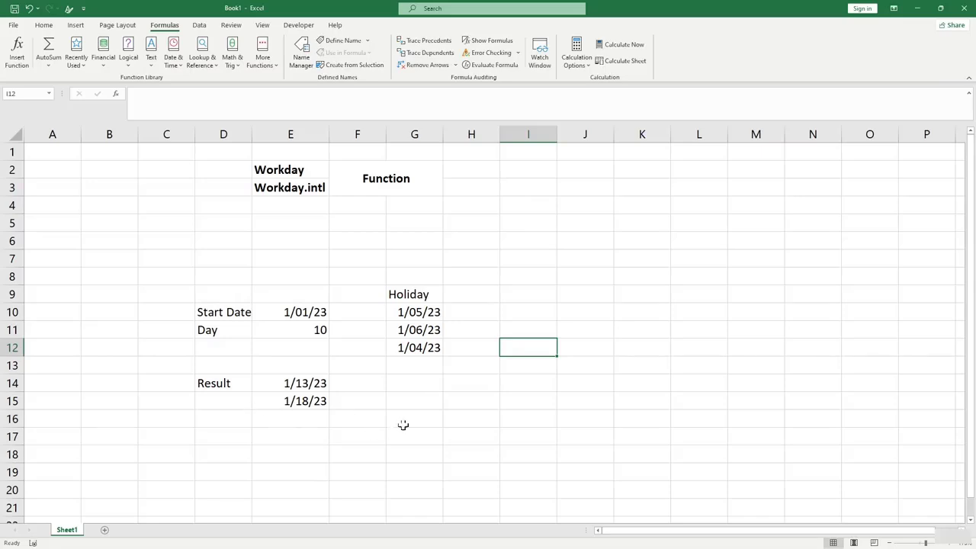
Copy the Workday.intl heading text into cell I9.
{"action": "key", "text": "Up"}
{"action": "key", "text": "Up"}
{"action": "key", "text": "Up"}
{"action": "left_click", "coordinate": [301, 187]}
{"action": "left_click_drag", "start_coordinate": [173, 93], "coordinate": [136, 93]}
{"action": "key", "text": "ctrl+c"}
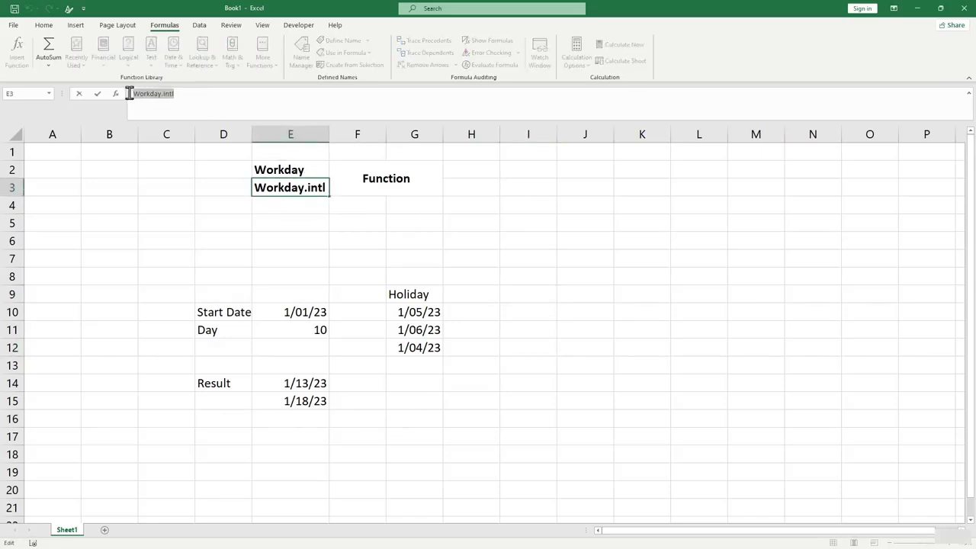
{"action": "left_click", "coordinate": [532, 294]}
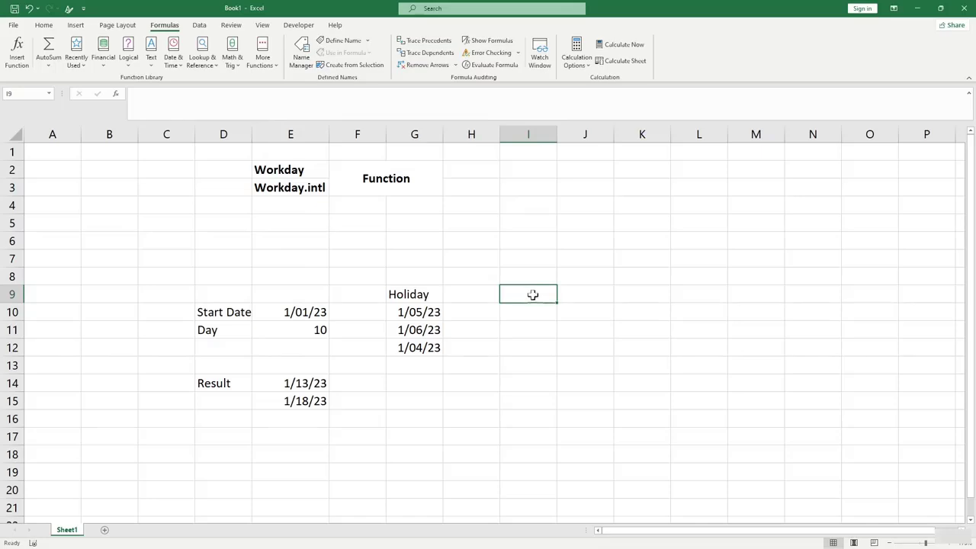
{"action": "key", "text": "ctrl+v"}
{"action": "key", "text": "Down"}
{"action": "key", "text": "Down"}
{"action": "left_click_drag", "start_coordinate": [526, 378], "coordinate": [516, 346]}
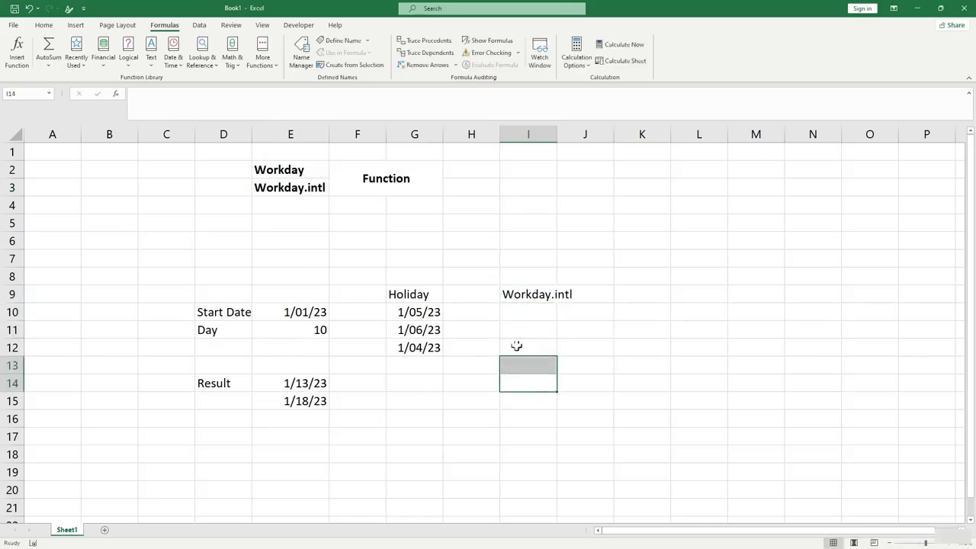
Enter =WORKDAY.INTL(E10,E11,7) in I11 for a Friday–Saturday weekend.
{"action": "left_click", "coordinate": [522, 330]}
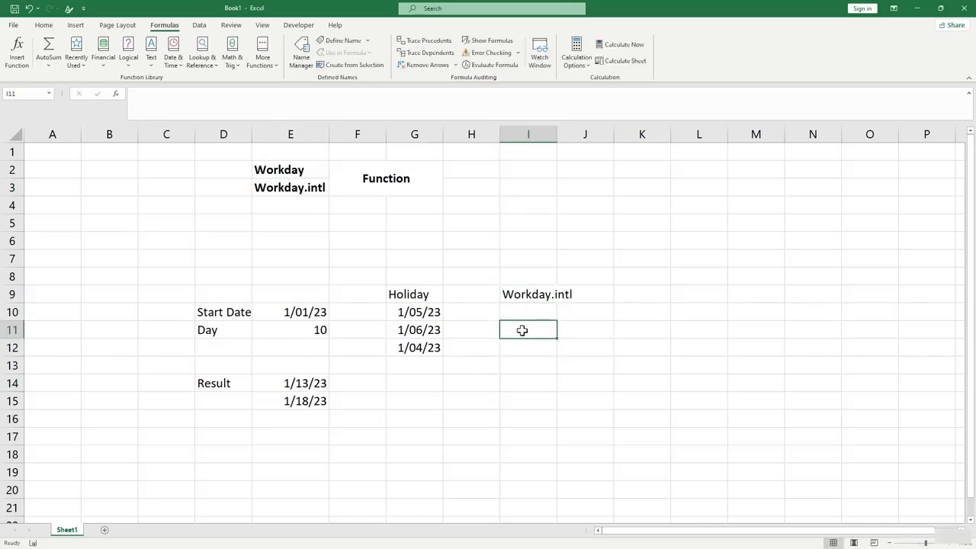
{"action": "type", "text": "=w"}
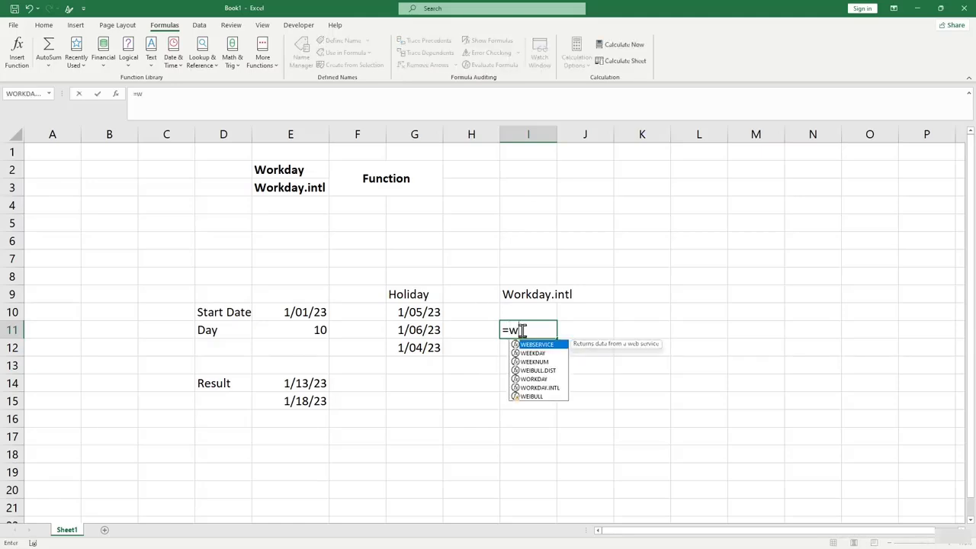
{"action": "type", "text": "orkday.intl"}
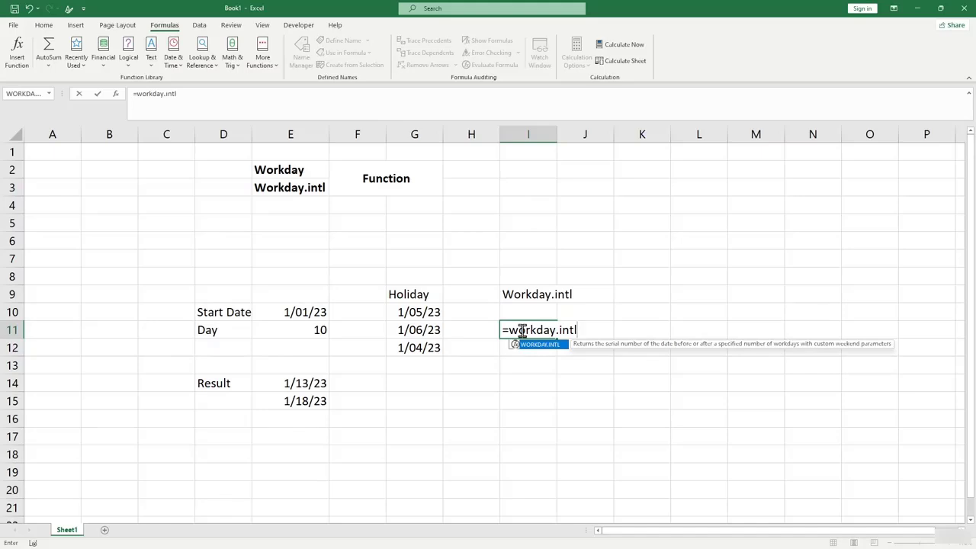
{"action": "type", "text": "("}
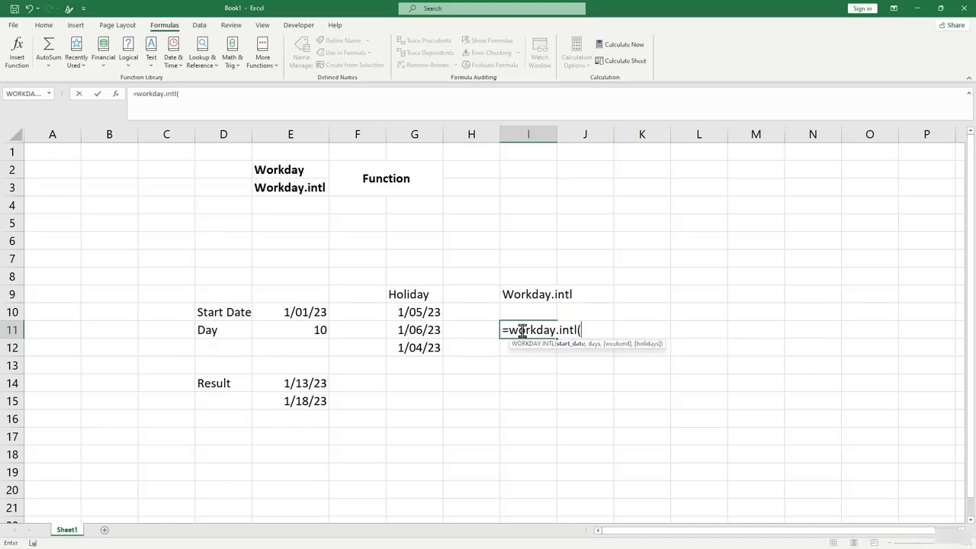
{"action": "left_click", "coordinate": [324, 315]}
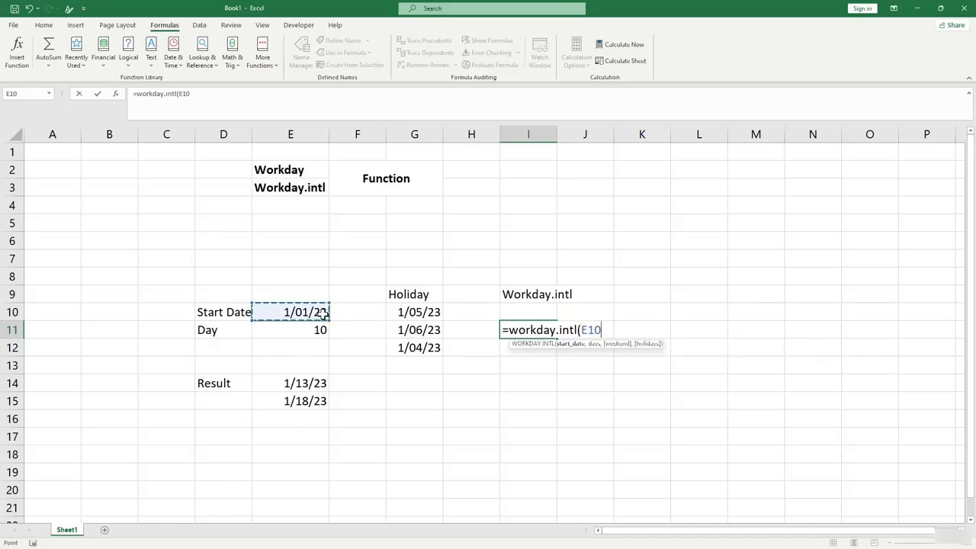
{"action": "type", "text": ","}
{"action": "left_click", "coordinate": [290, 328]}
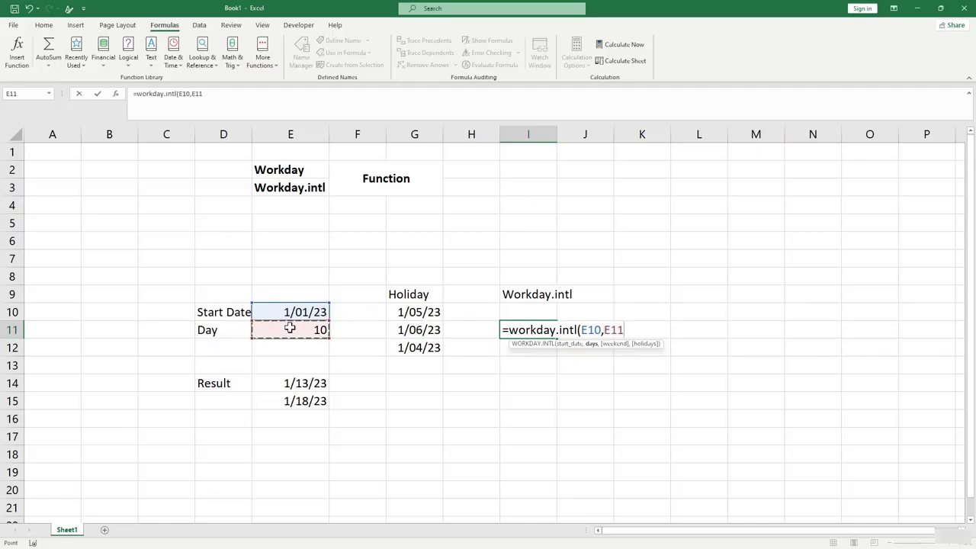
{"action": "type", "text": ",7"}
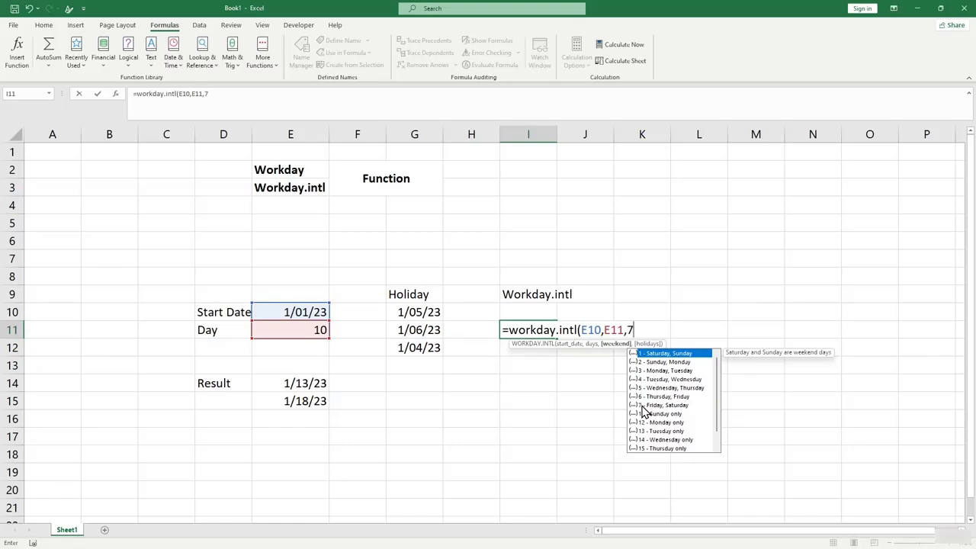
{"action": "type", "text": ")"}
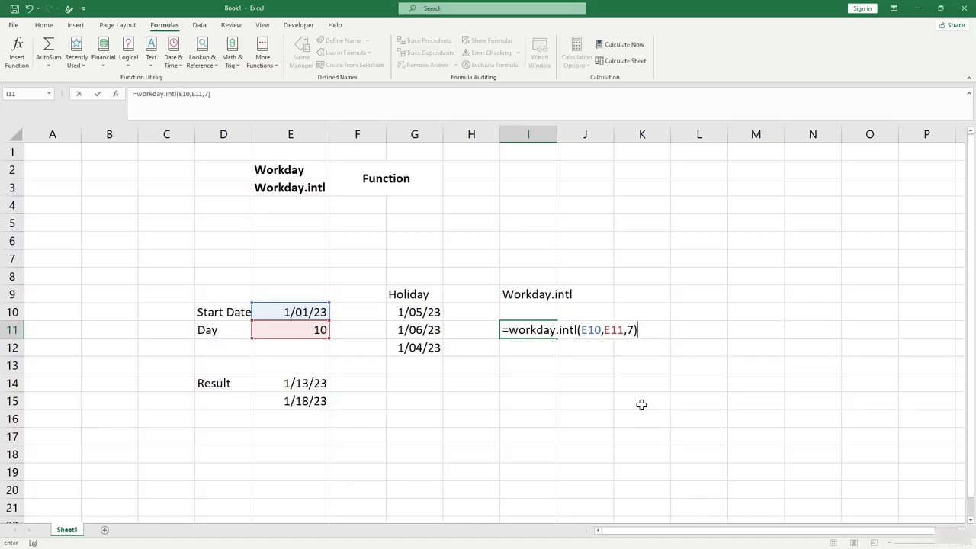
{"action": "key", "text": "Return"}
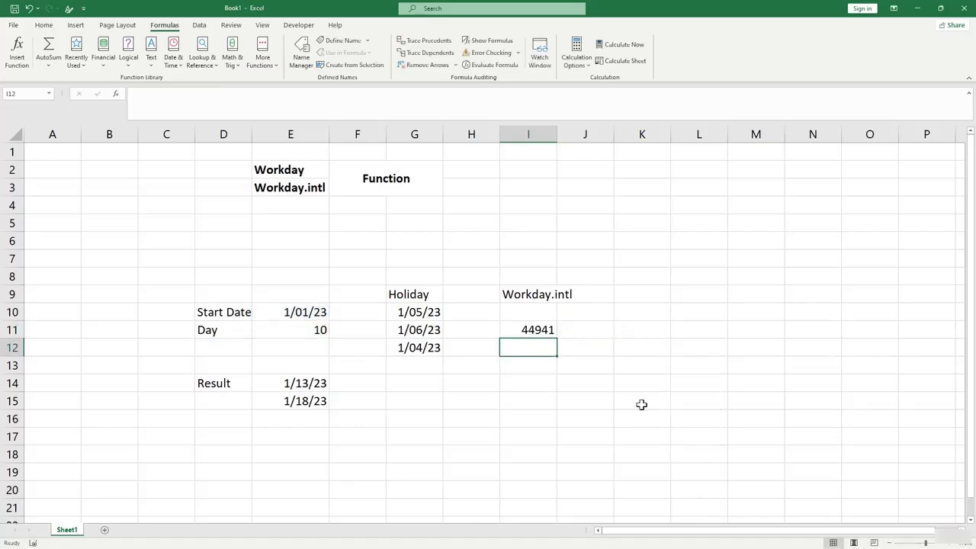
Format I11 as Short Date to show 1/15/23 and compare it with E14.
{"action": "left_click", "coordinate": [529, 330]}
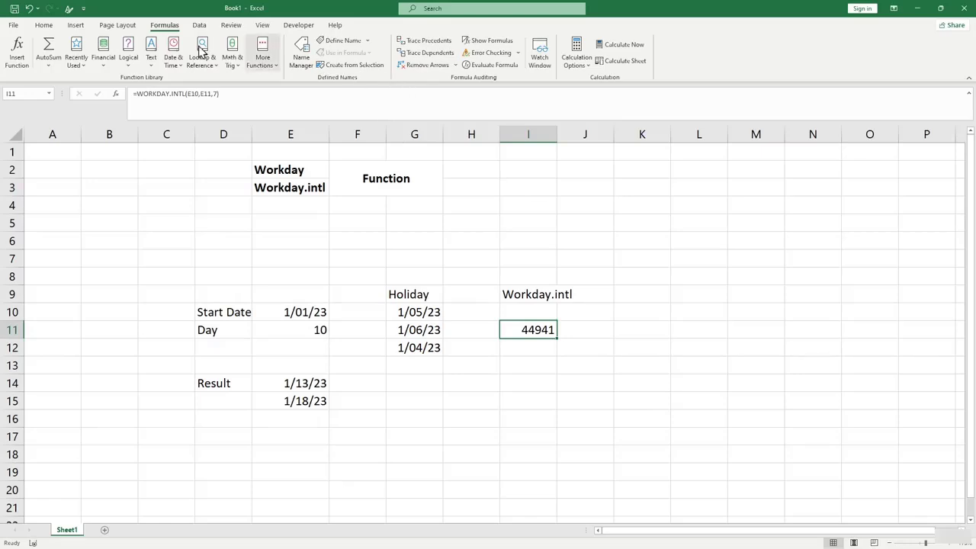
{"action": "left_click", "coordinate": [44, 25]}
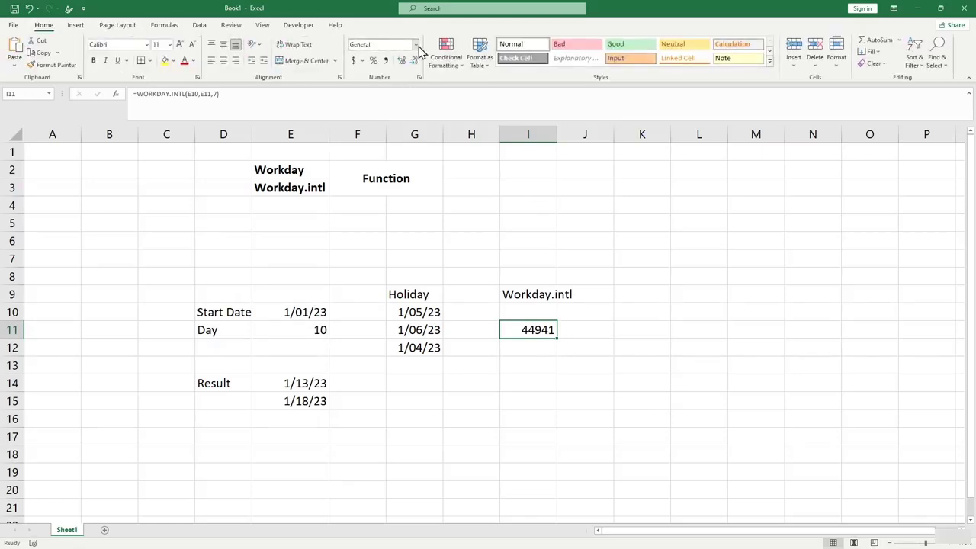
{"action": "left_click", "coordinate": [415, 44]}
{"action": "left_click", "coordinate": [388, 167]}
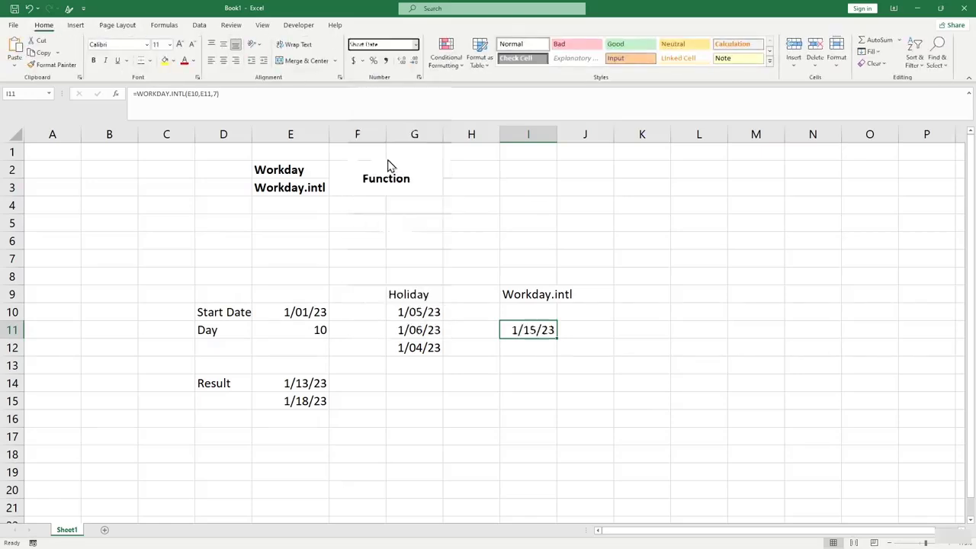
{"action": "left_click", "coordinate": [590, 395]}
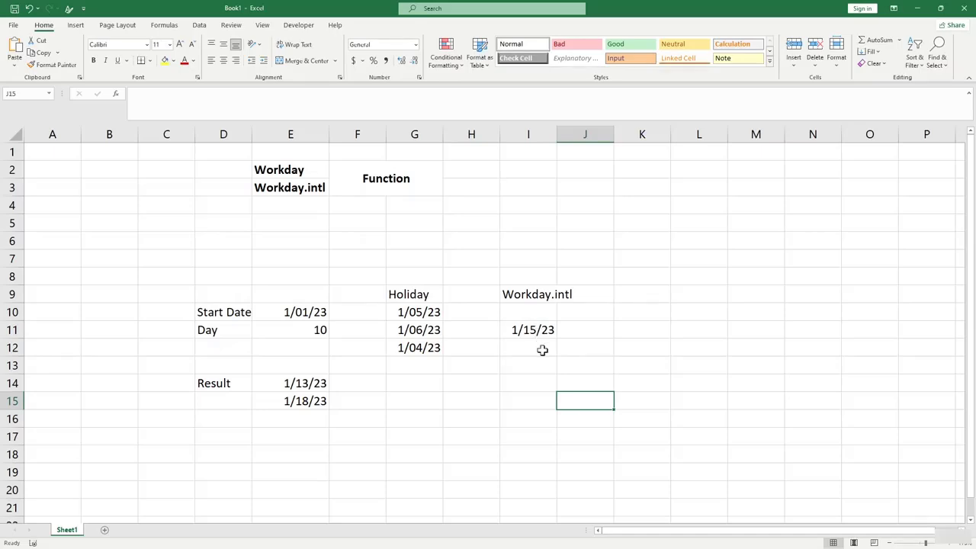
{"action": "left_click", "coordinate": [536, 333]}
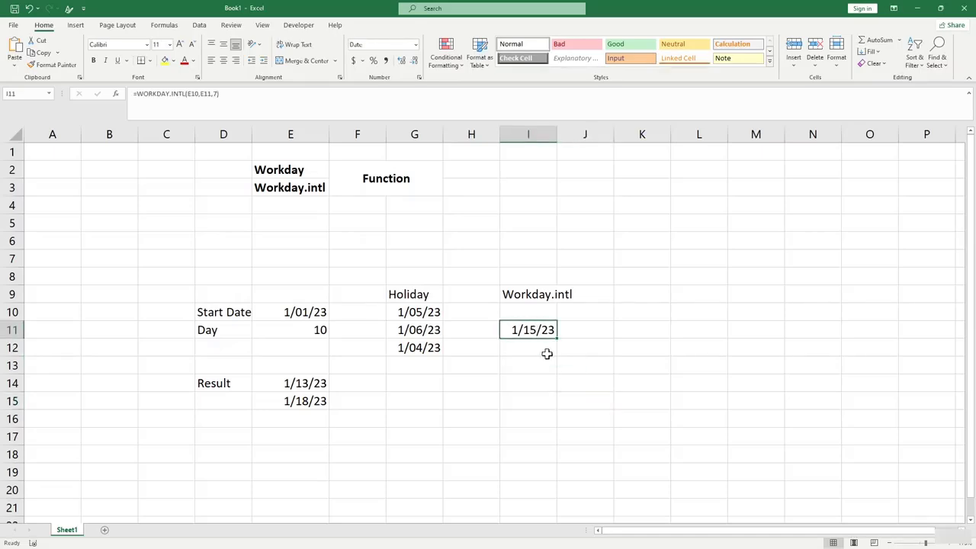
{"action": "left_click", "coordinate": [303, 387]}
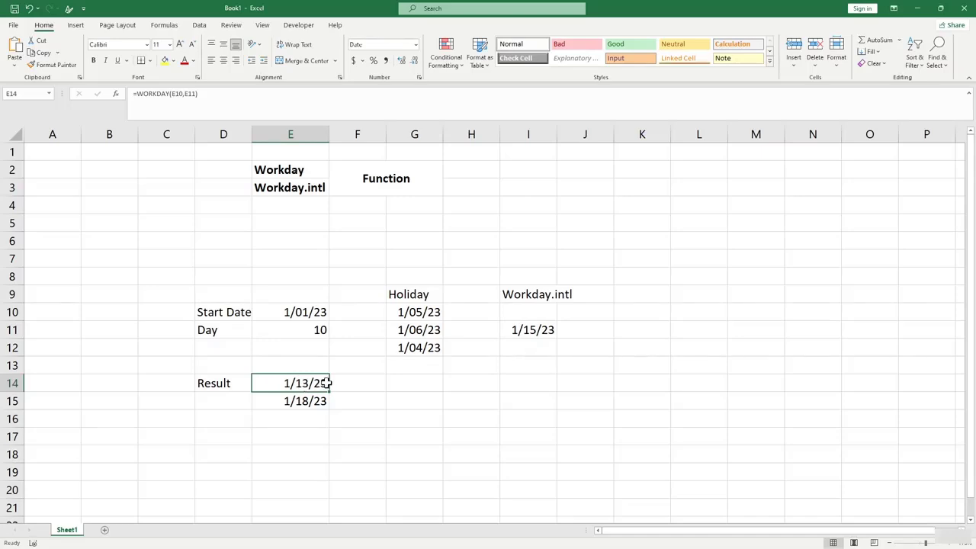
{"action": "left_click", "coordinate": [543, 336]}
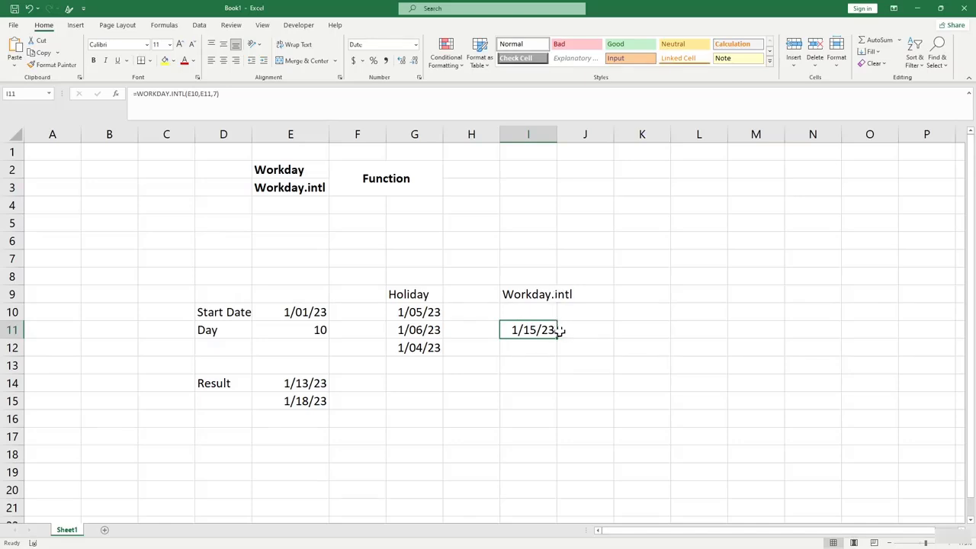
{"action": "left_click", "coordinate": [551, 362]}
Start a WORKDAY.INTL formula in I12, picking the function from the suggestions.
{"action": "left_click", "coordinate": [539, 330]}
{"action": "left_click", "coordinate": [541, 344]}
{"action": "left_click", "coordinate": [540, 331]}
{"action": "left_click", "coordinate": [542, 347]}
{"action": "type", "text": "=workday"}
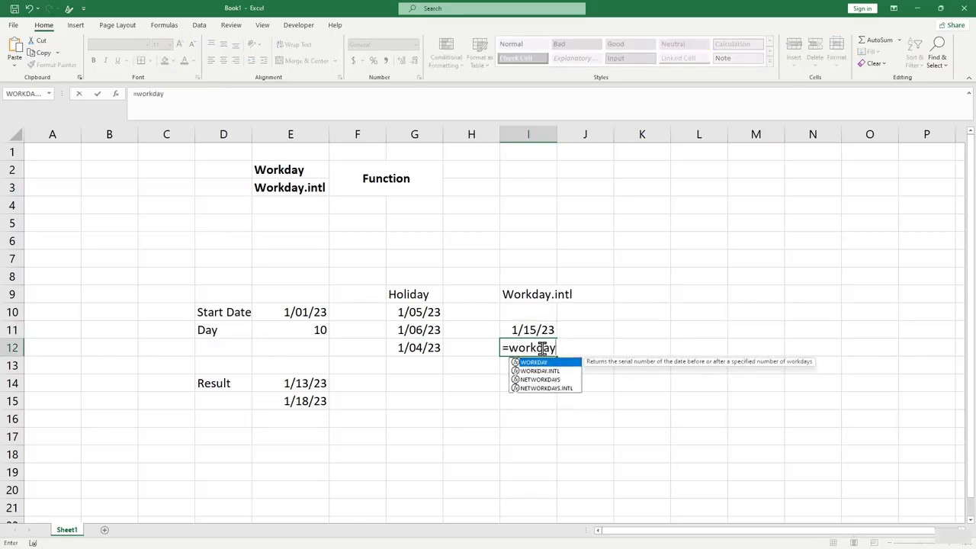
{"action": "key", "text": "Down"}
{"action": "key", "text": "Tab"}
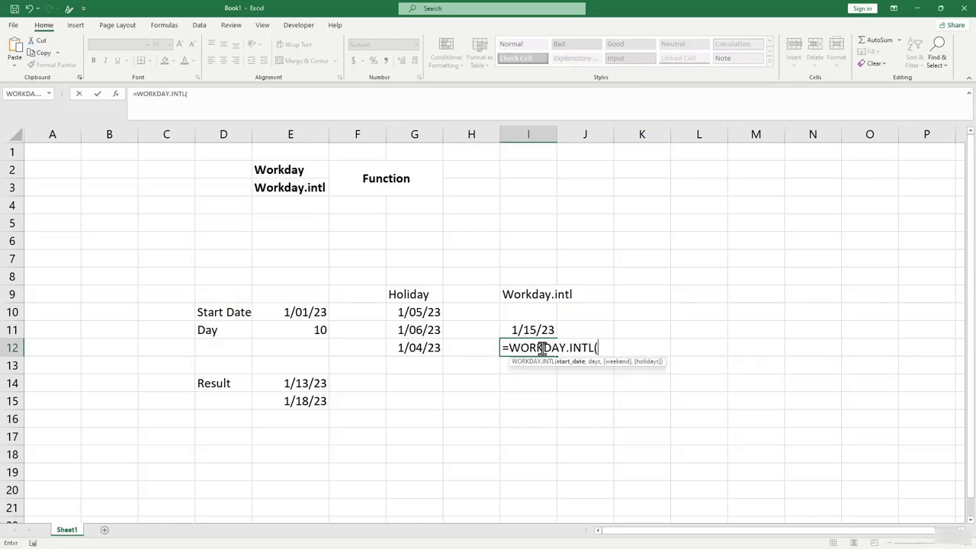
Complete it as =WORKDAY.INTL(E10,E11,16) with a Friday-only weekend.
{"action": "left_click", "coordinate": [319, 314]}
{"action": "type", "text": ","}
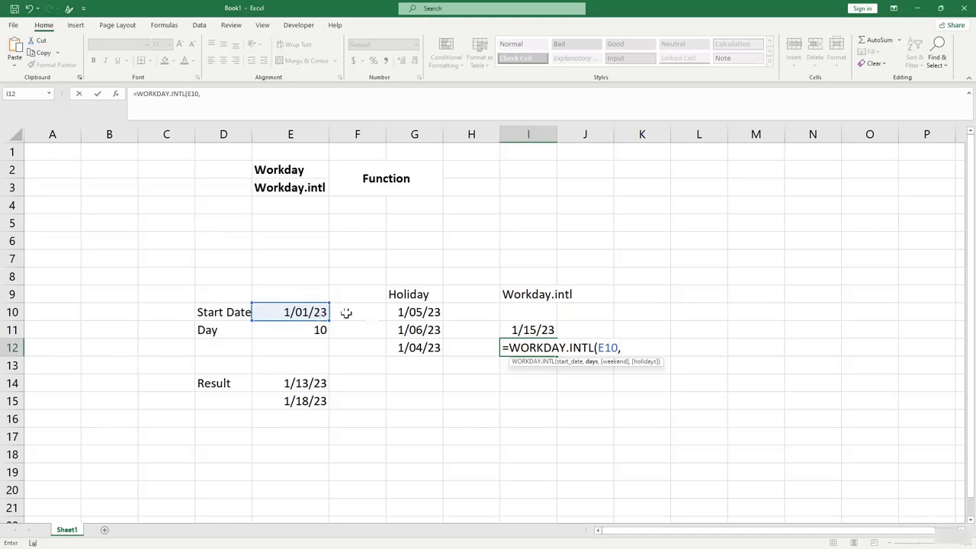
{"action": "left_click", "coordinate": [313, 334]}
{"action": "type", "text": ","}
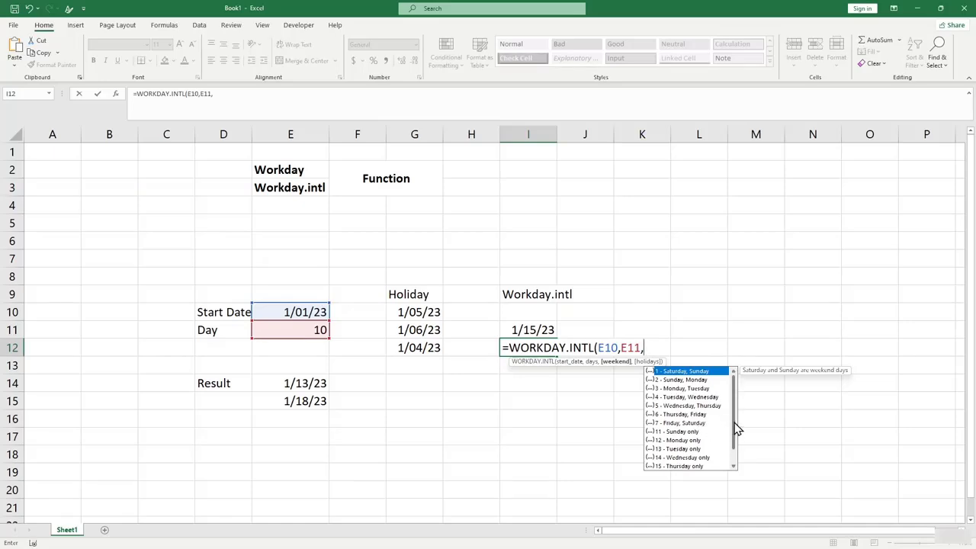
{"action": "scroll", "coordinate": [736, 429], "scroll_direction": "down", "scroll_amount": 1}
{"action": "left_click", "coordinate": [688, 458]}
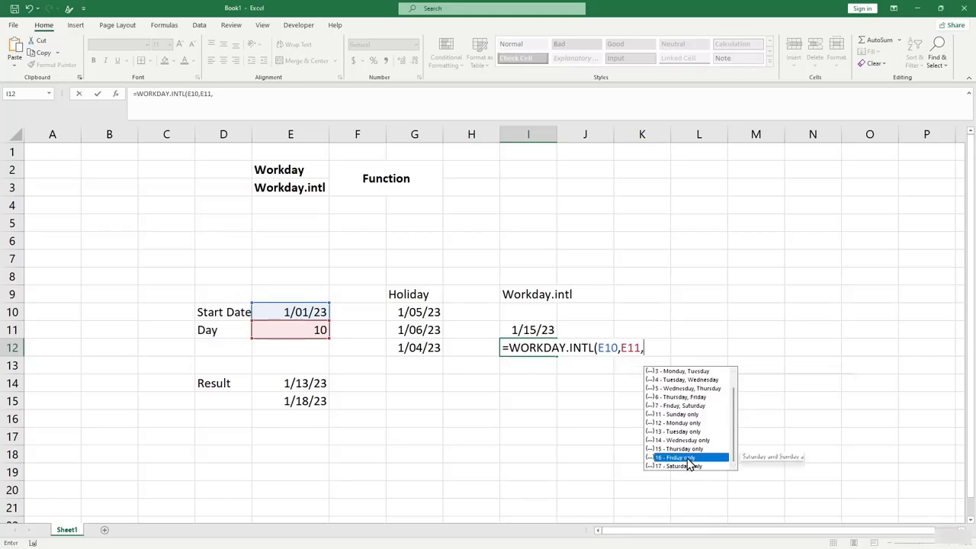
{"action": "left_click", "coordinate": [647, 347]}
{"action": "type", "text": "16"}
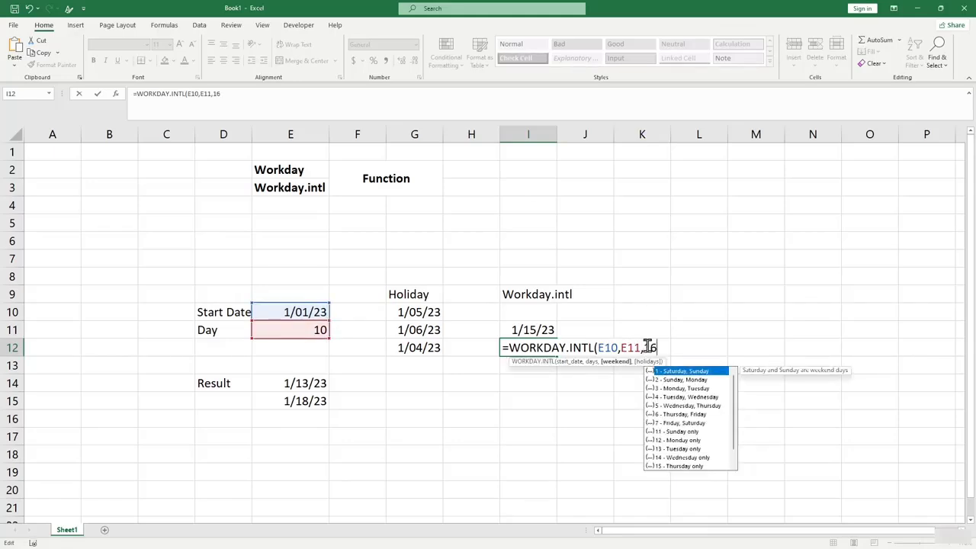
{"action": "type", "text": ")"}
{"action": "key", "text": "Return"}
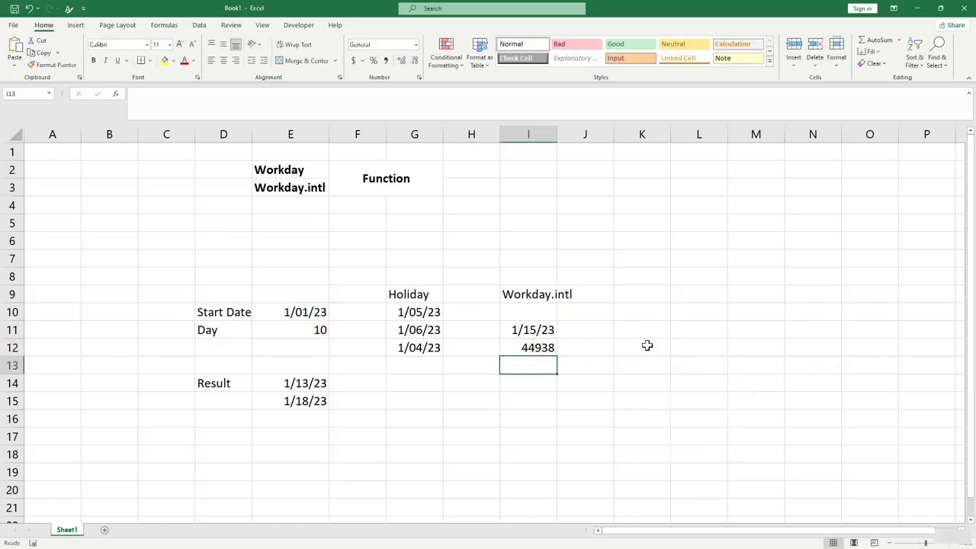
Format I12 as Short Date so it shows 1/12/23.
{"action": "left_click", "coordinate": [512, 347]}
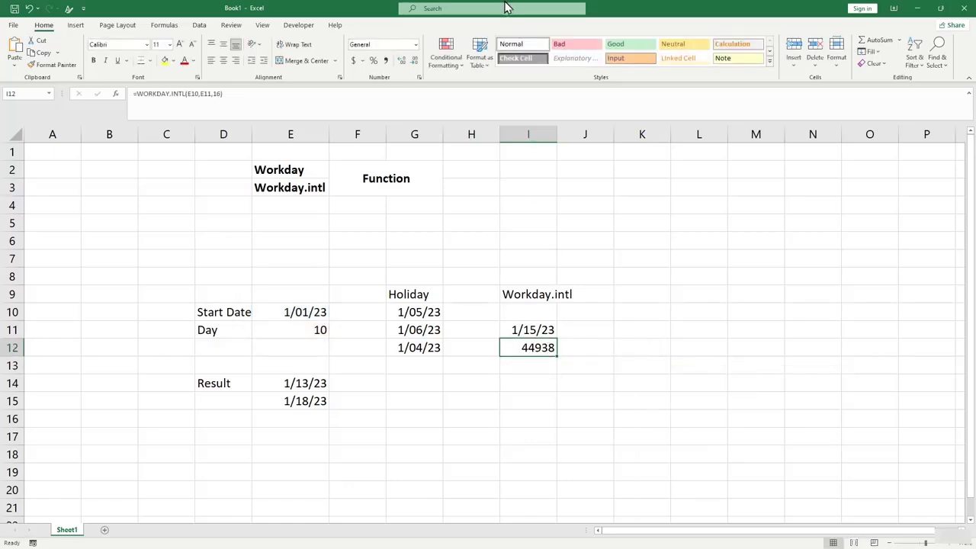
{"action": "left_click", "coordinate": [416, 45]}
{"action": "left_click", "coordinate": [402, 158]}
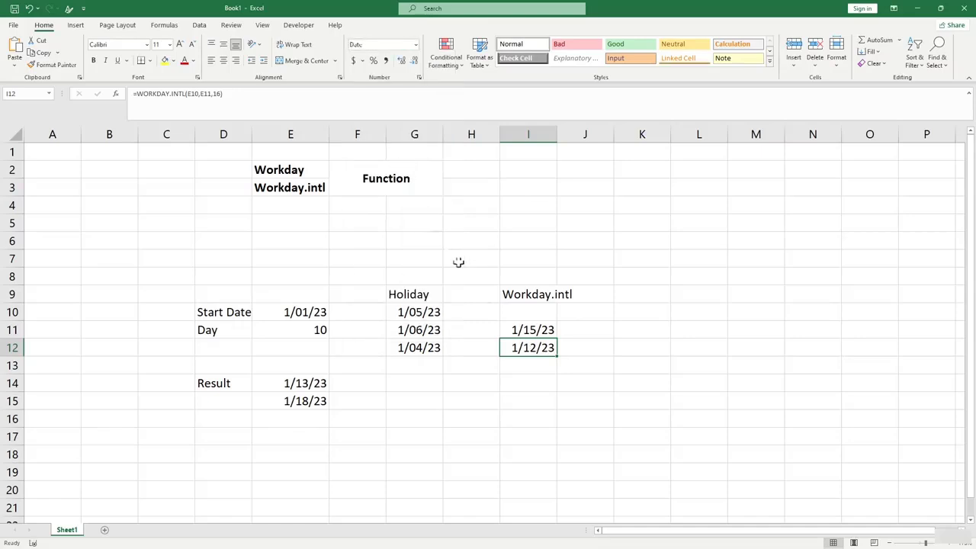
{"action": "left_click", "coordinate": [542, 378]}
{"action": "left_click", "coordinate": [529, 349]}
{"action": "left_click", "coordinate": [537, 331]}
{"action": "left_click", "coordinate": [539, 365]}
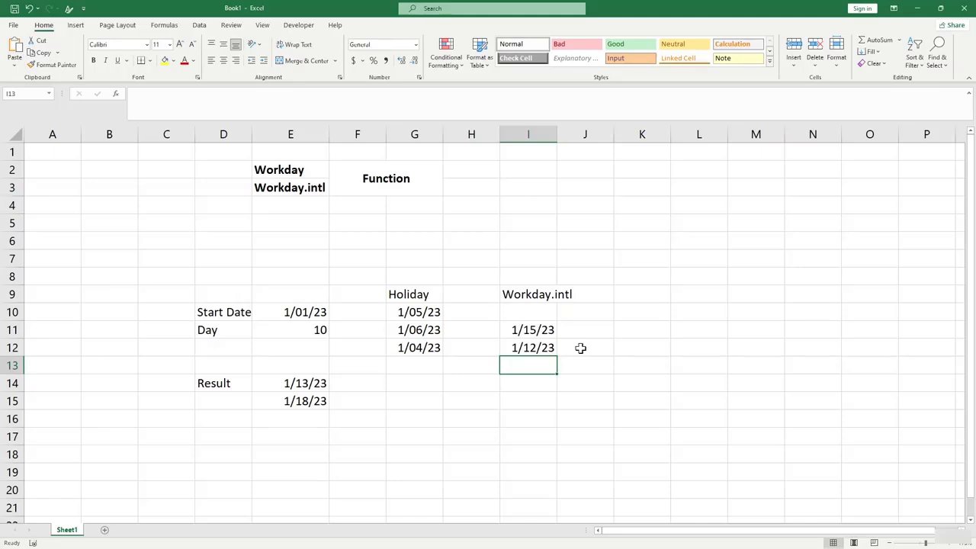
Enter =WORKDAY.INTL(E10,E11,"0000000") in I15, treating no days as weekend.
{"action": "left_click", "coordinate": [528, 395]}
{"action": "type", "text": "=w"}
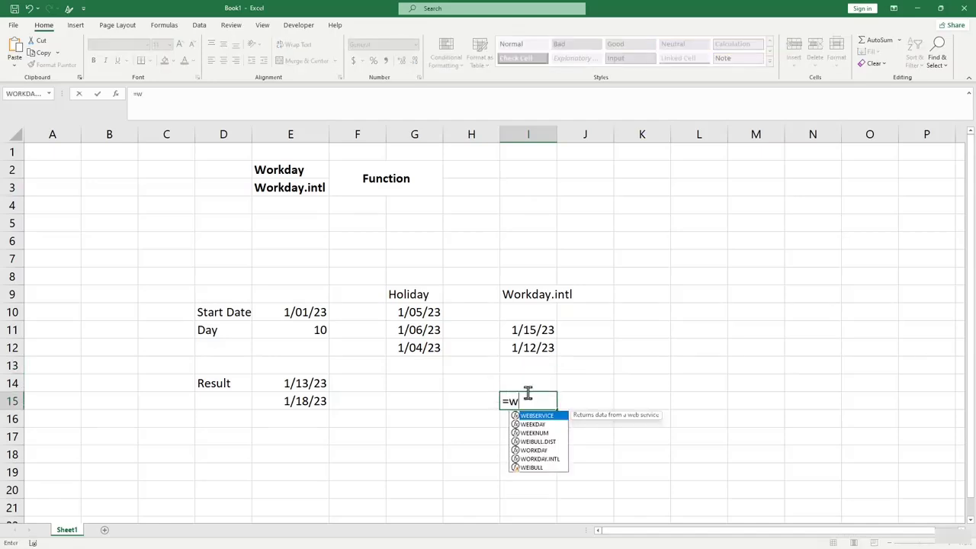
{"action": "type", "text": "orkday.in"}
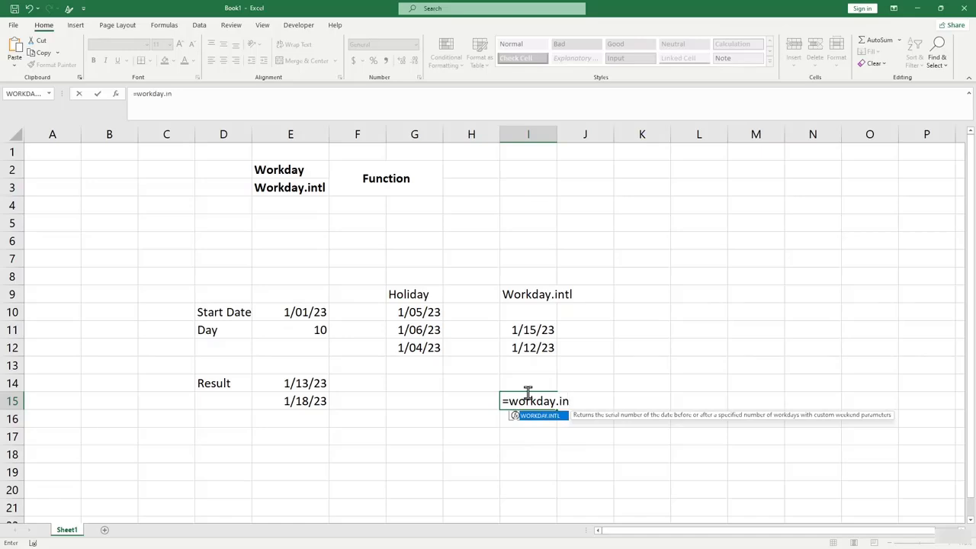
{"action": "key", "text": "Tab"}
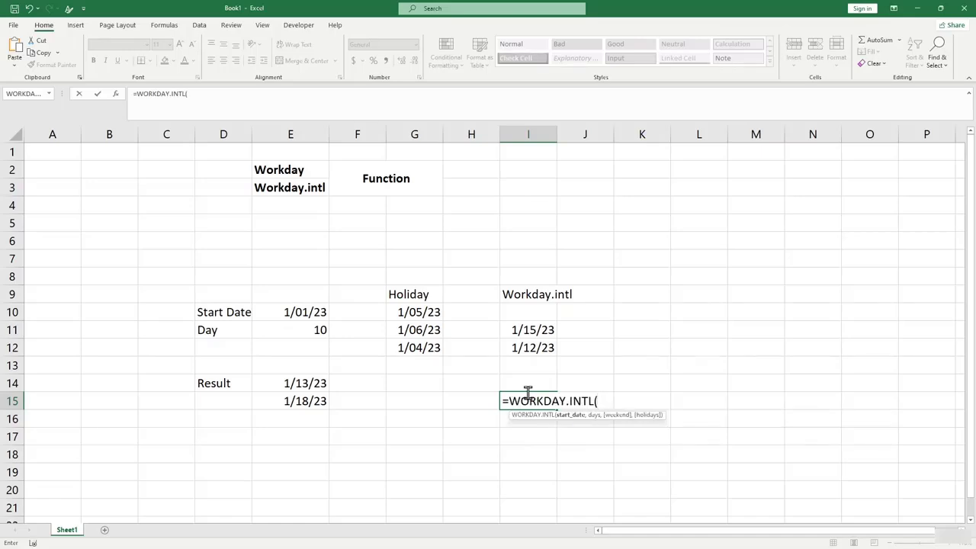
{"action": "left_click", "coordinate": [279, 313]}
{"action": "type", "text": ","}
{"action": "left_click", "coordinate": [294, 333]}
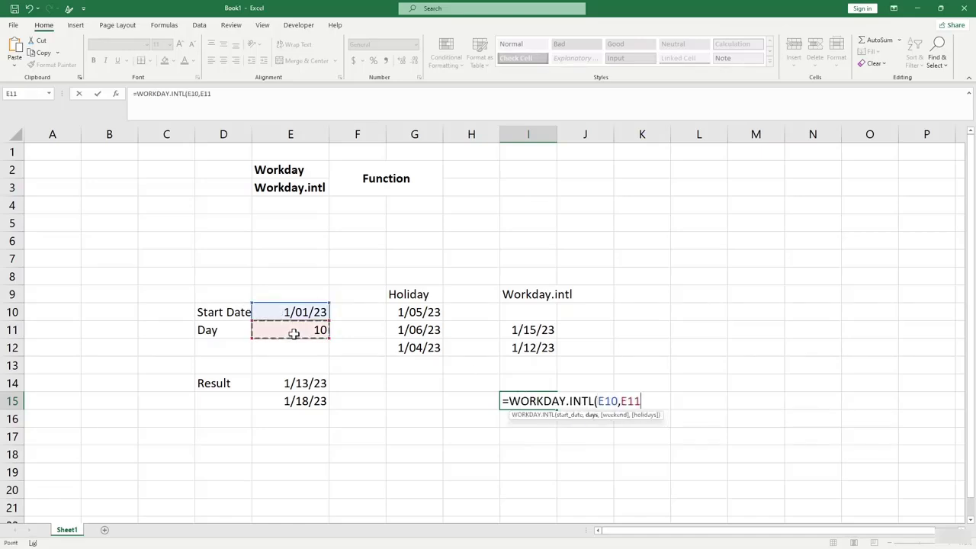
{"action": "type", "text": ","}
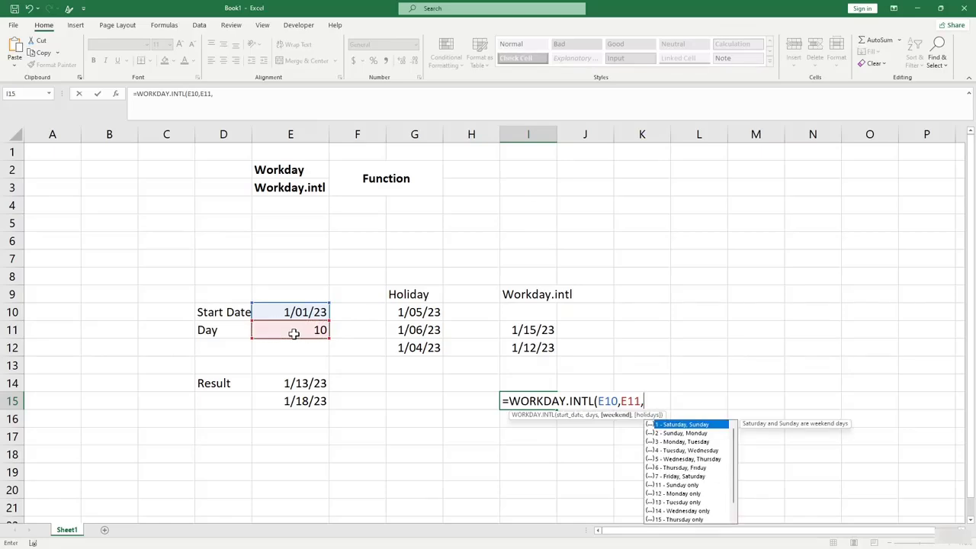
{"action": "type", "text": "\""}
{"action": "type", "text": "0000000\")"}
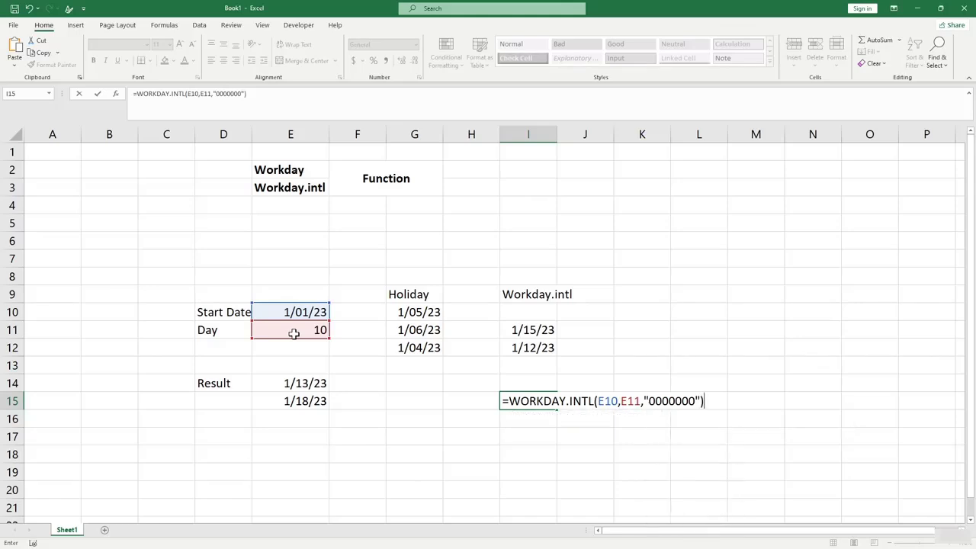
{"action": "key", "text": "Return"}
Format I15 as Short Date so it shows 1/11/23.
{"action": "left_click", "coordinate": [544, 402]}
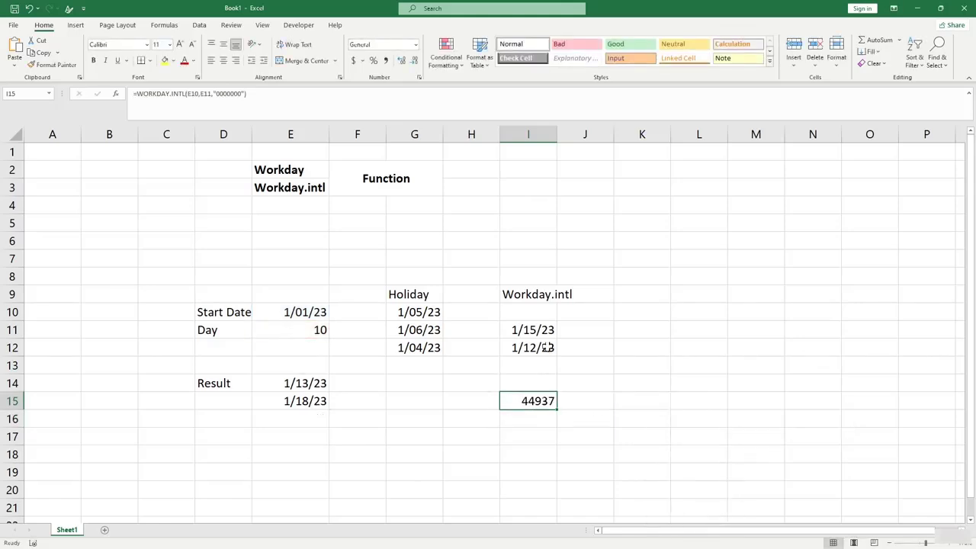
{"action": "left_click", "coordinate": [416, 45]}
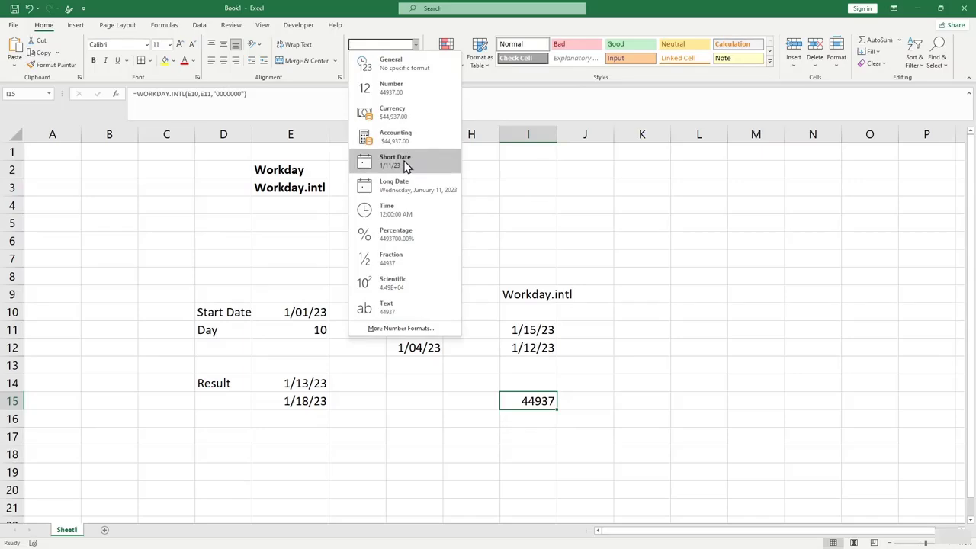
{"action": "left_click", "coordinate": [403, 161]}
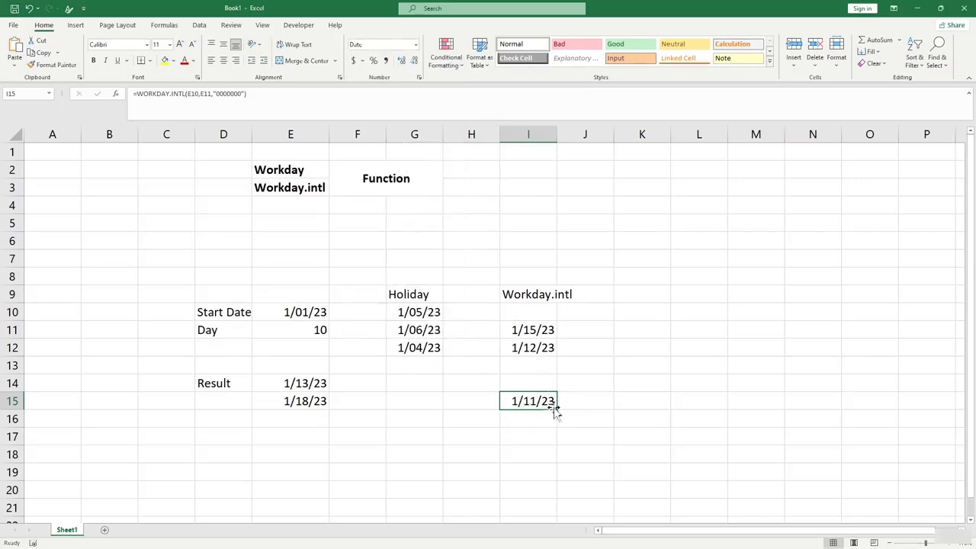
Change I15's weekend pattern to "1000000", making Monday a weekend day.
{"action": "left_click", "coordinate": [236, 93]}
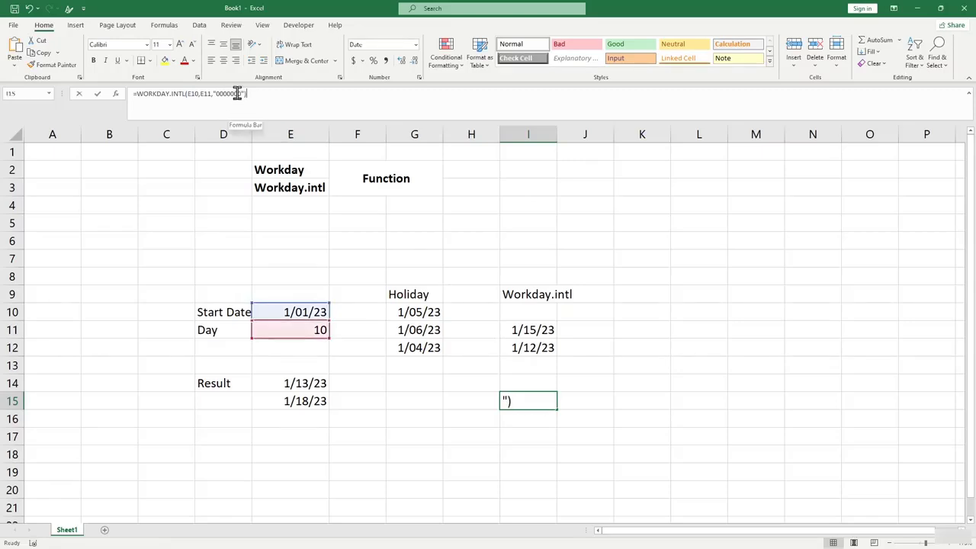
{"action": "left_click", "coordinate": [510, 400]}
{"action": "left_click", "coordinate": [649, 401]}
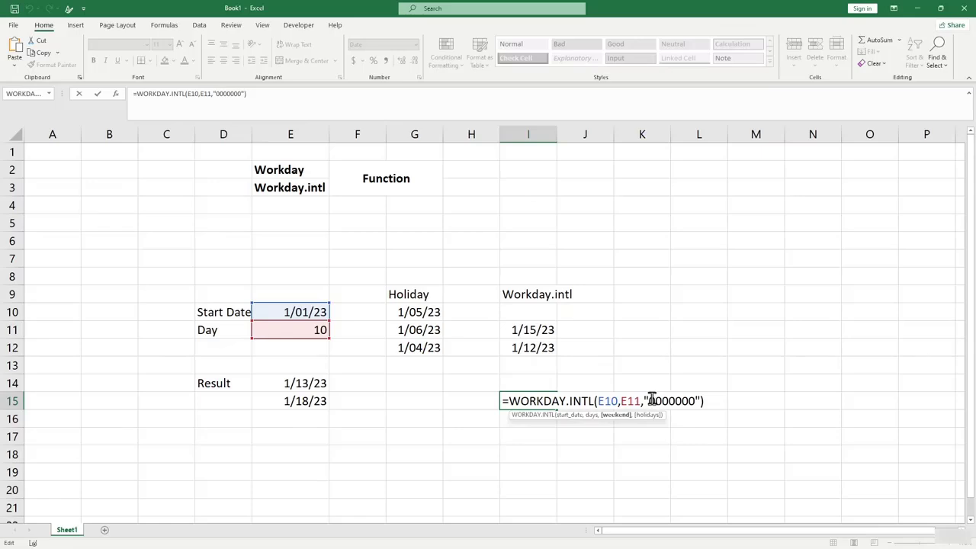
{"action": "key", "text": "Delete"}
{"action": "type", "text": "1"}
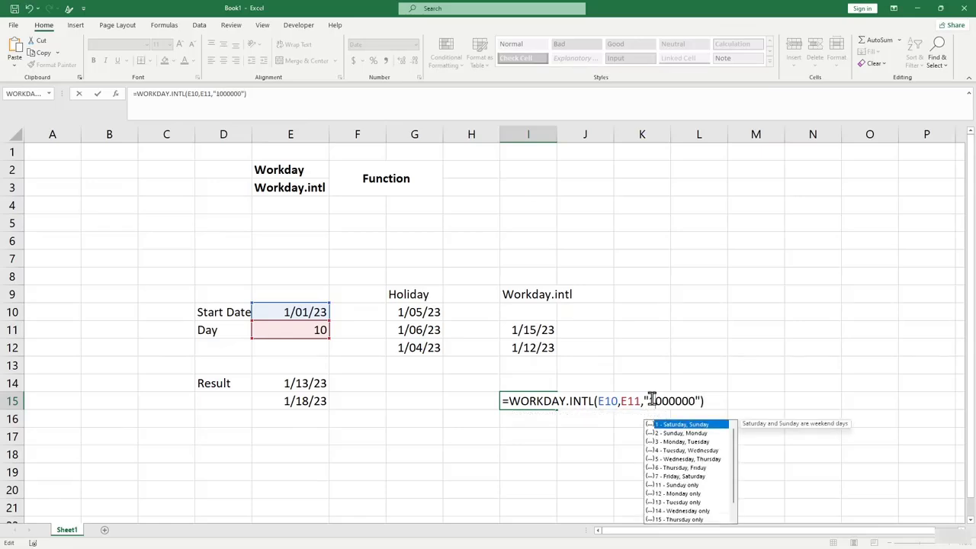
{"action": "key", "text": "Return"}
Replace the weekend string with "1111110" so only Sundays count as workdays.
{"action": "left_click", "coordinate": [540, 403]}
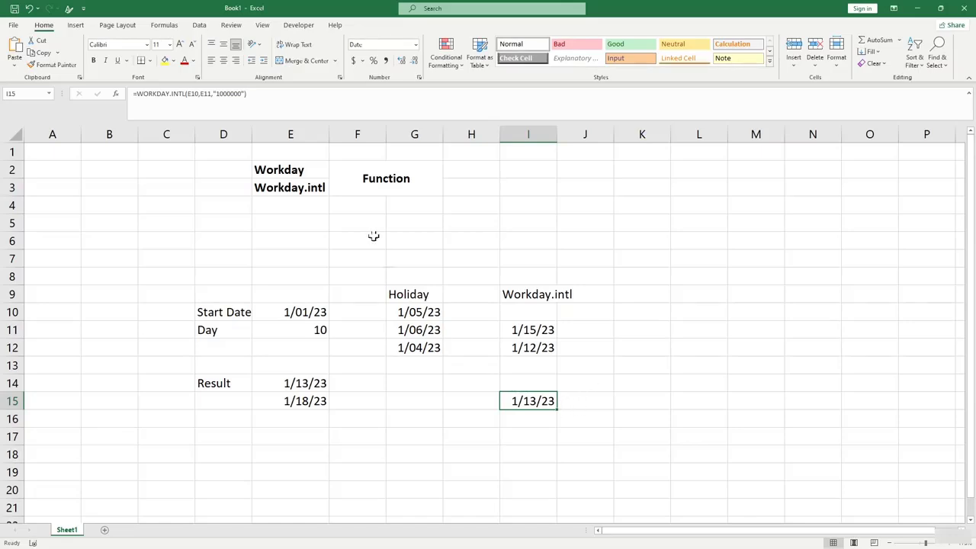
{"action": "left_click", "coordinate": [244, 93]}
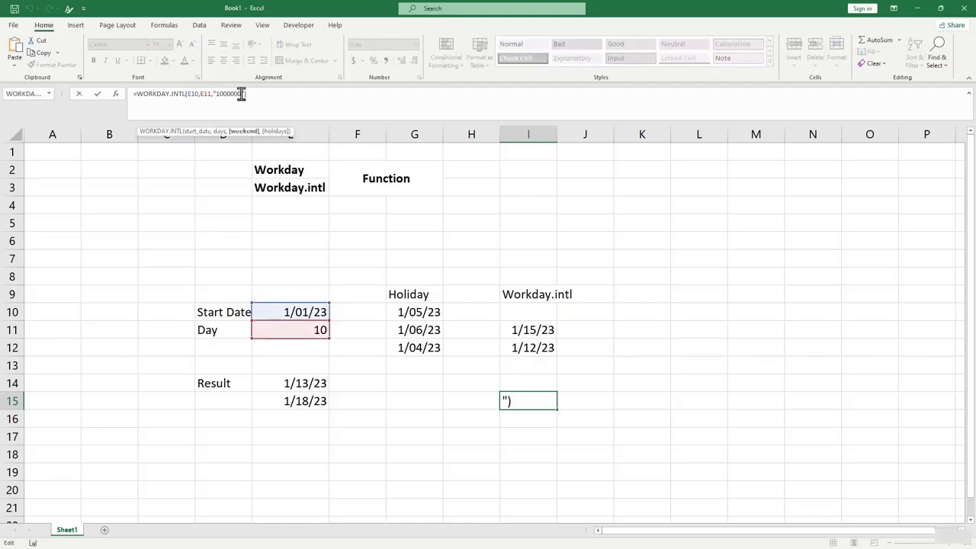
{"action": "left_click_drag", "start_coordinate": [242, 93], "coordinate": [220, 93]}
{"action": "type", "text": "11111"}
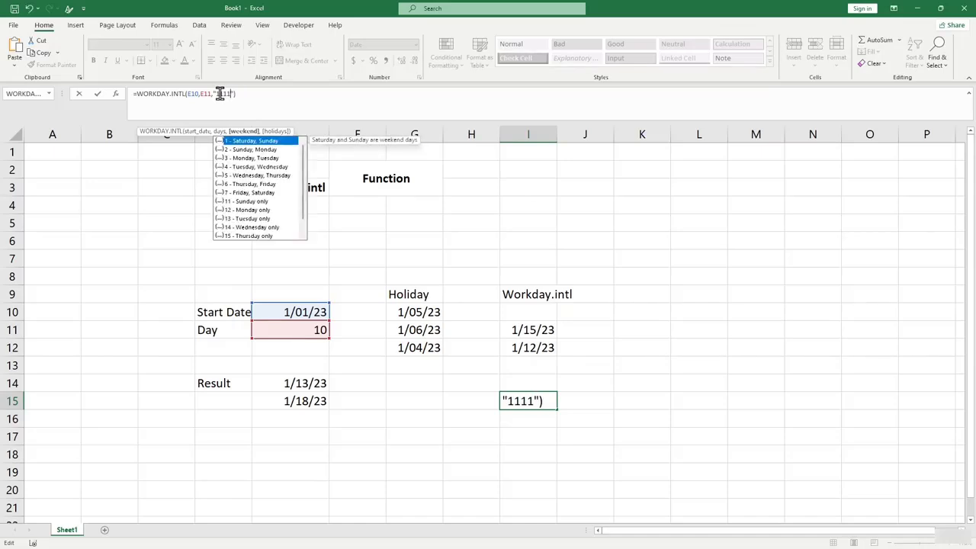
{"action": "type", "text": "10"}
{"action": "key", "text": "Return"}
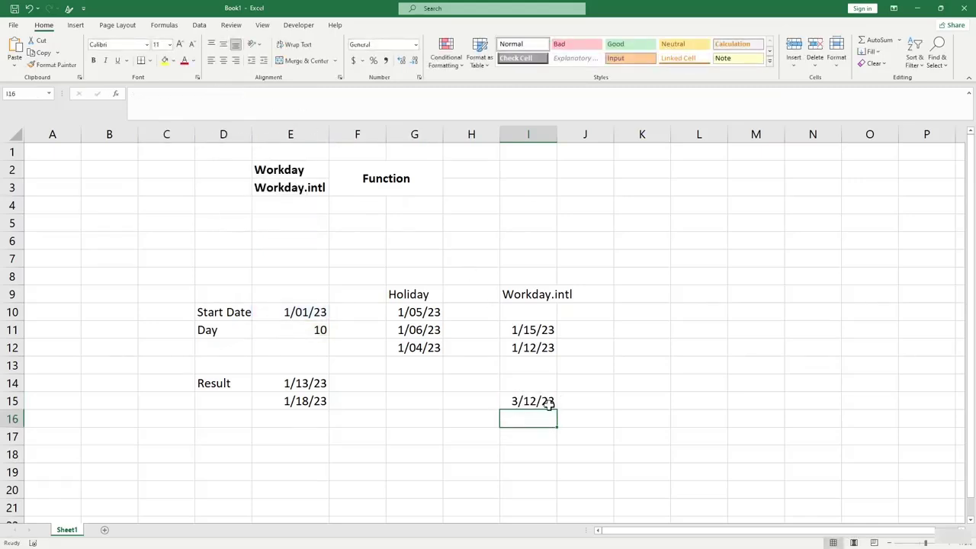
{"action": "left_click", "coordinate": [548, 404]}
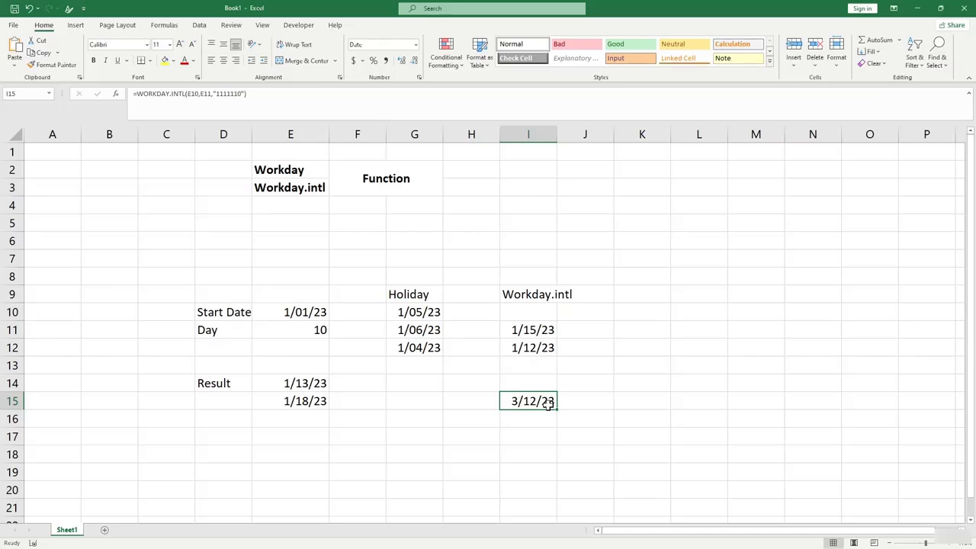
Clear the WORKDAY.INTL result from I15.
{"action": "key", "text": "BackSpace"}
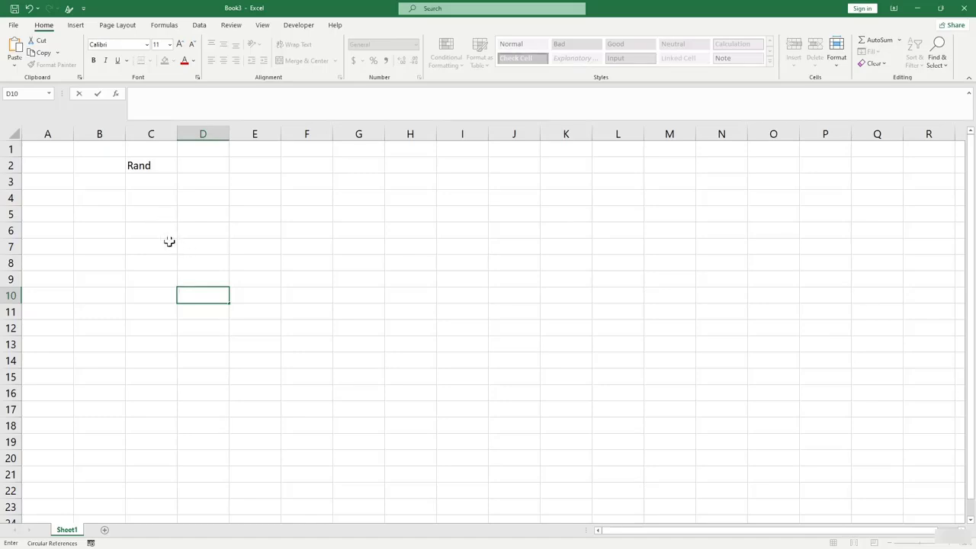
Enter the formula =RAND() in C4.
{"action": "left_click", "coordinate": [141, 249]}
{"action": "left_click_drag", "start_coordinate": [144, 200], "coordinate": [395, 340]}
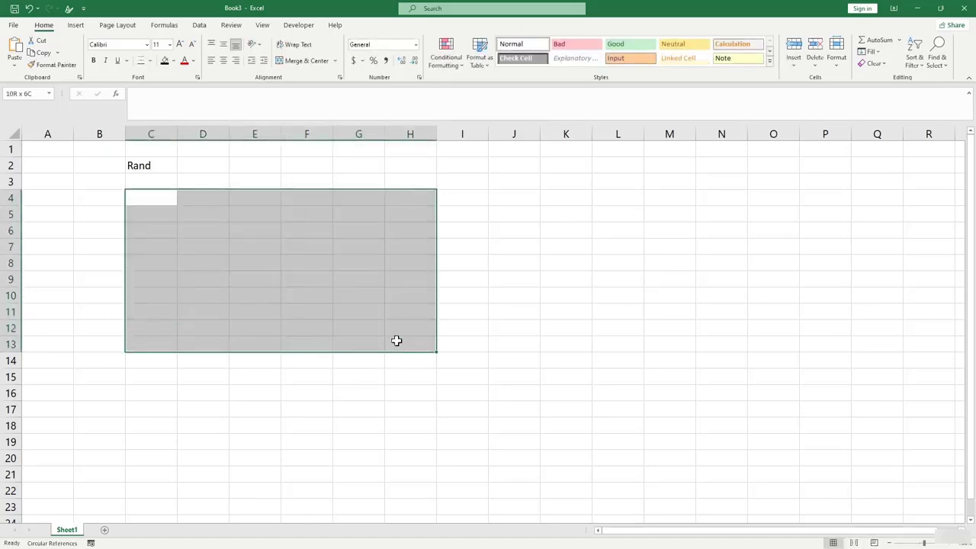
{"action": "left_click", "coordinate": [221, 242]}
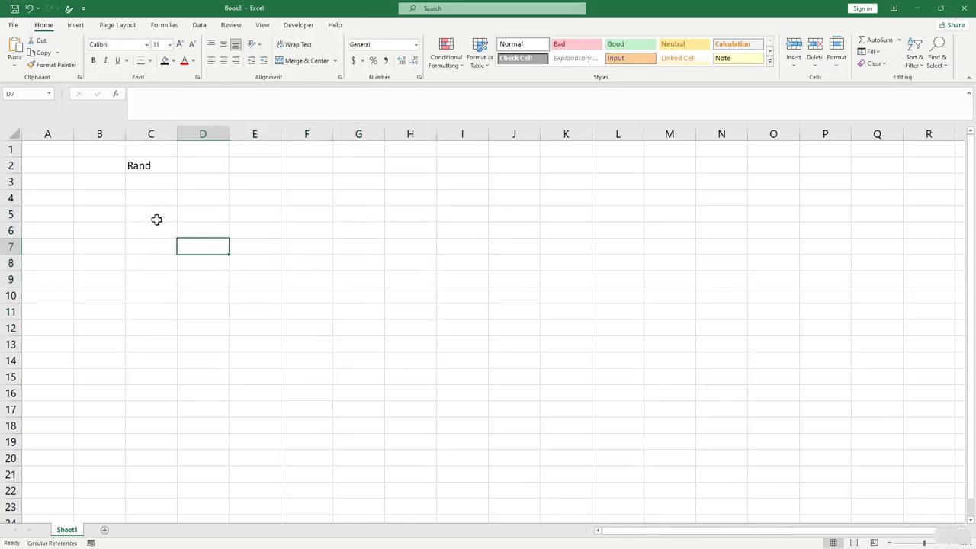
{"action": "left_click", "coordinate": [152, 198]}
{"action": "type", "text": "="}
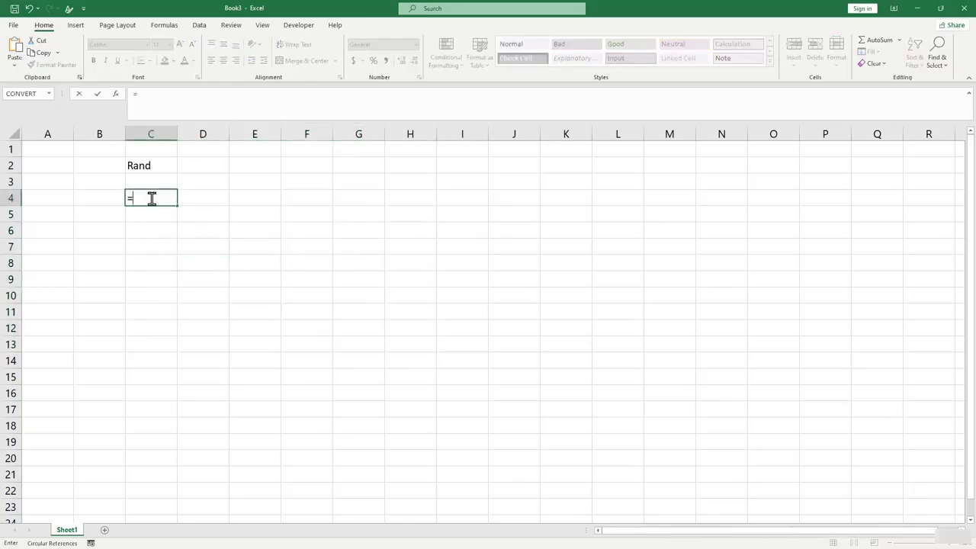
{"action": "type", "text": "Rand("}
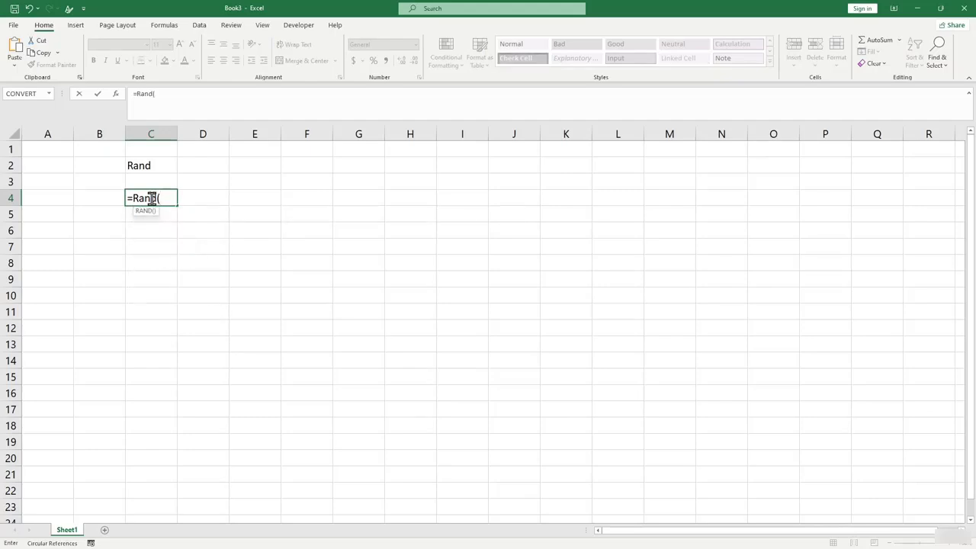
{"action": "type", "text": ")"}
{"action": "key", "text": "Return"}
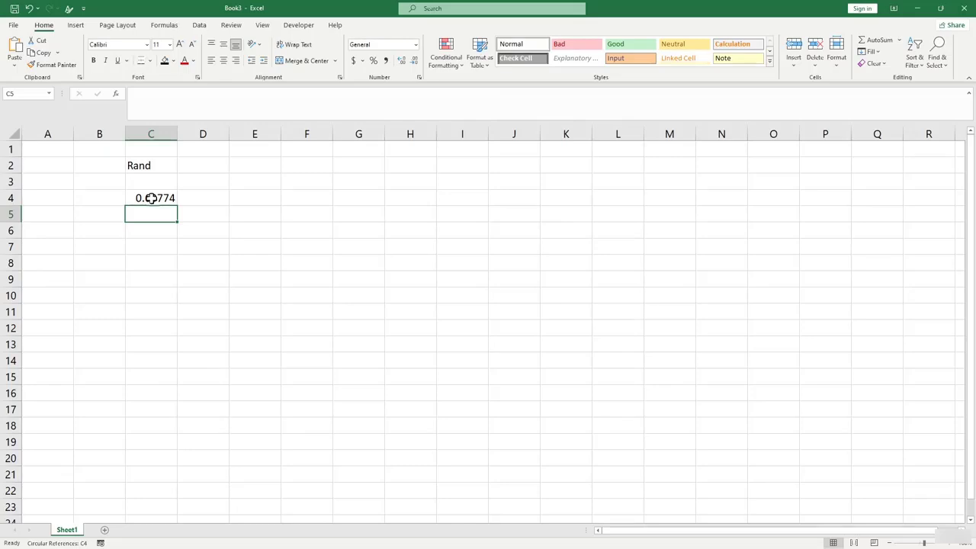
Fill the RAND formula from C4 across the block down to row 14 and column G.
{"action": "left_click", "coordinate": [167, 240]}
{"action": "left_click", "coordinate": [145, 199]}
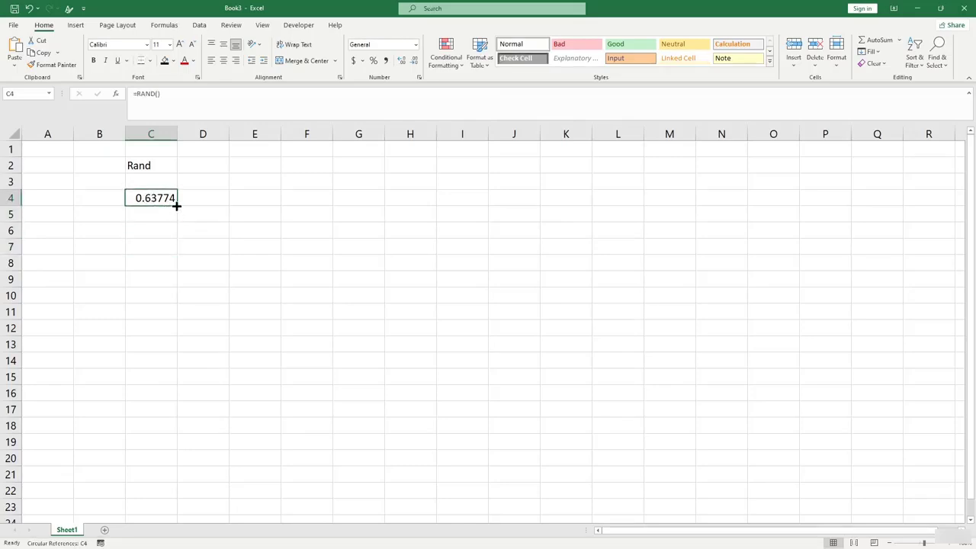
{"action": "left_click_drag", "start_coordinate": [175, 206], "coordinate": [371, 348]}
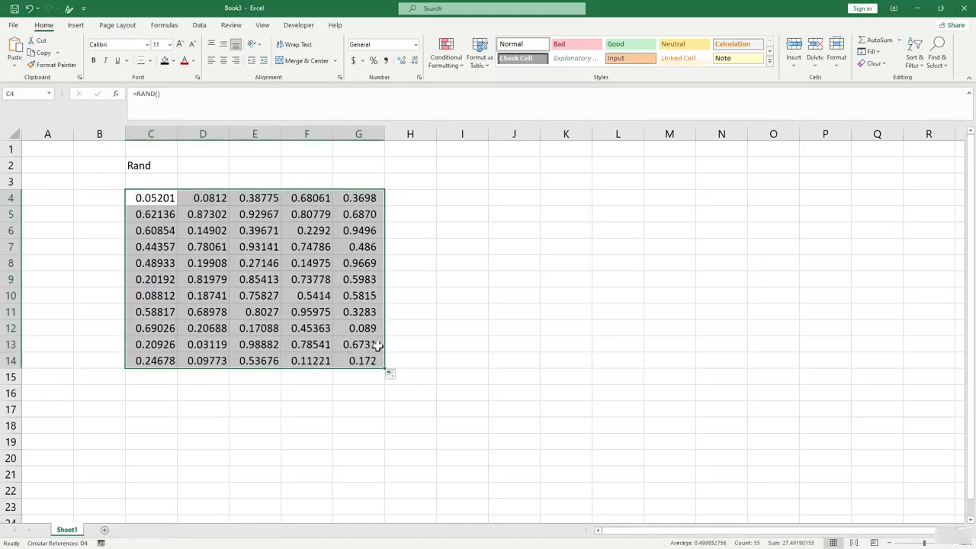
{"action": "left_click", "coordinate": [420, 313]}
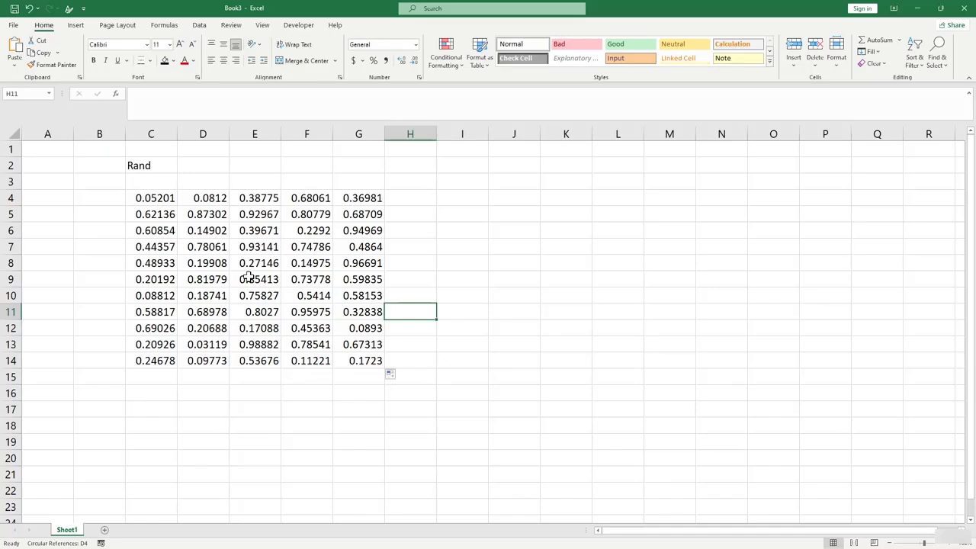
{"action": "left_click", "coordinate": [529, 232]}
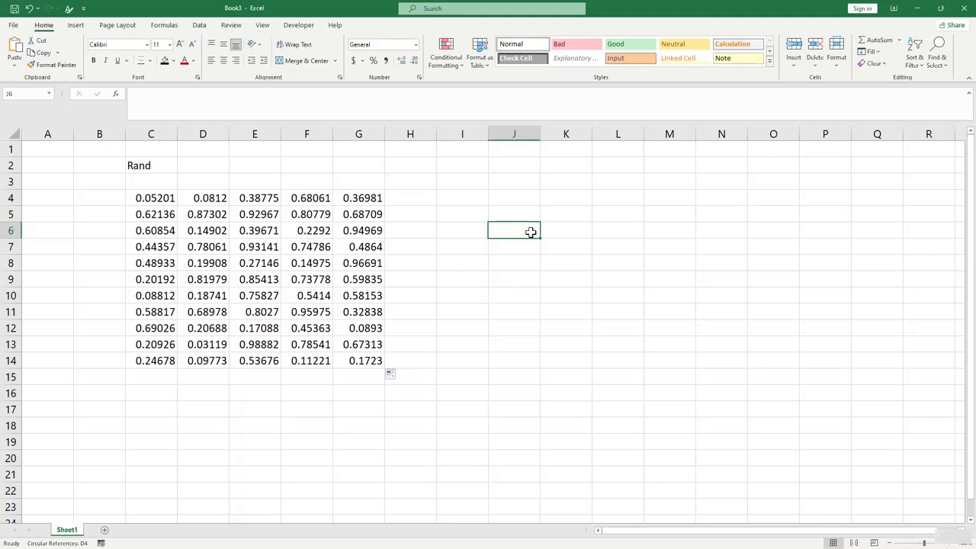
Enter =ROUND(RAND()*(100-1)+1,0) in J4 for a random integer from 1 to 100.
{"action": "left_click", "coordinate": [515, 200]}
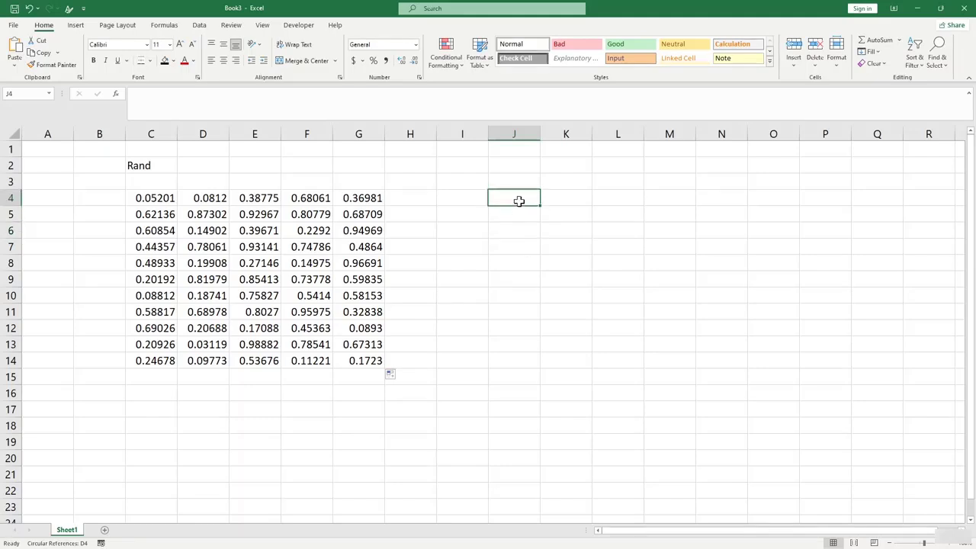
{"action": "type", "text": "=rand"}
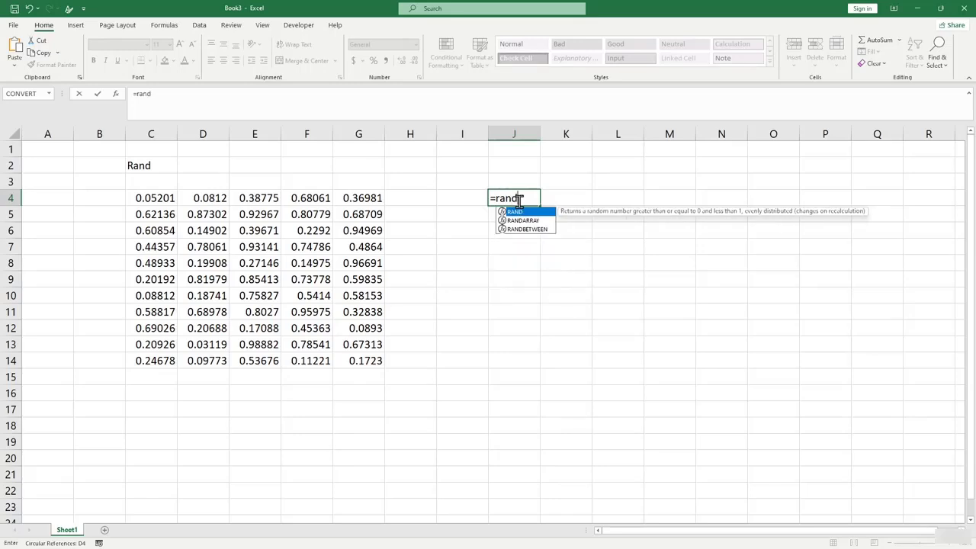
{"action": "key", "text": "BackSpace"}
{"action": "key", "text": "BackSpace"}
{"action": "key", "text": "BackSpace"}
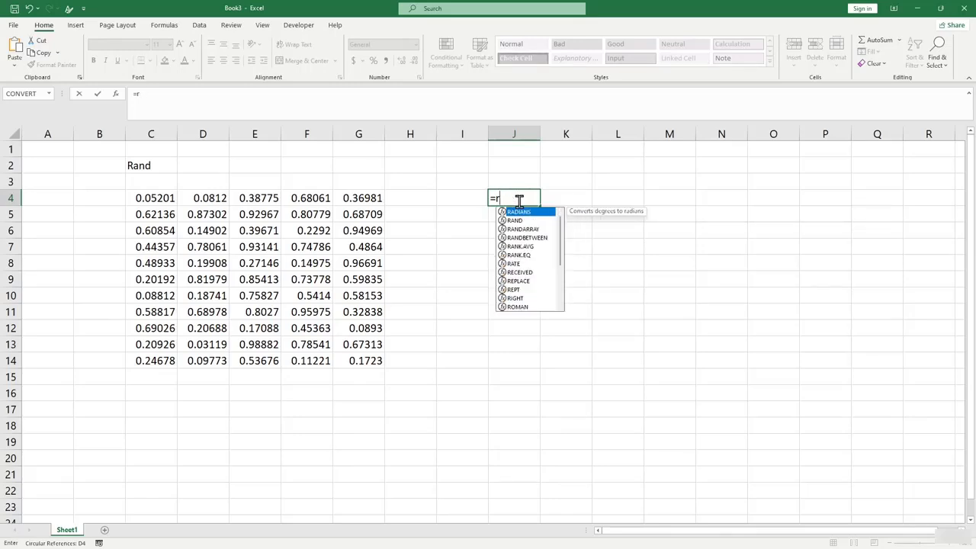
{"action": "type", "text": "ound"}
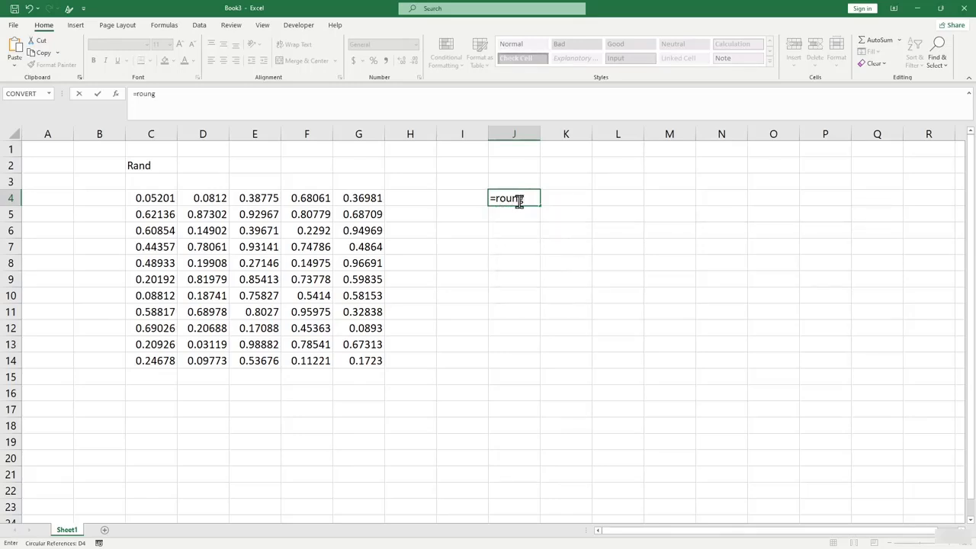
{"action": "type", "text": "("}
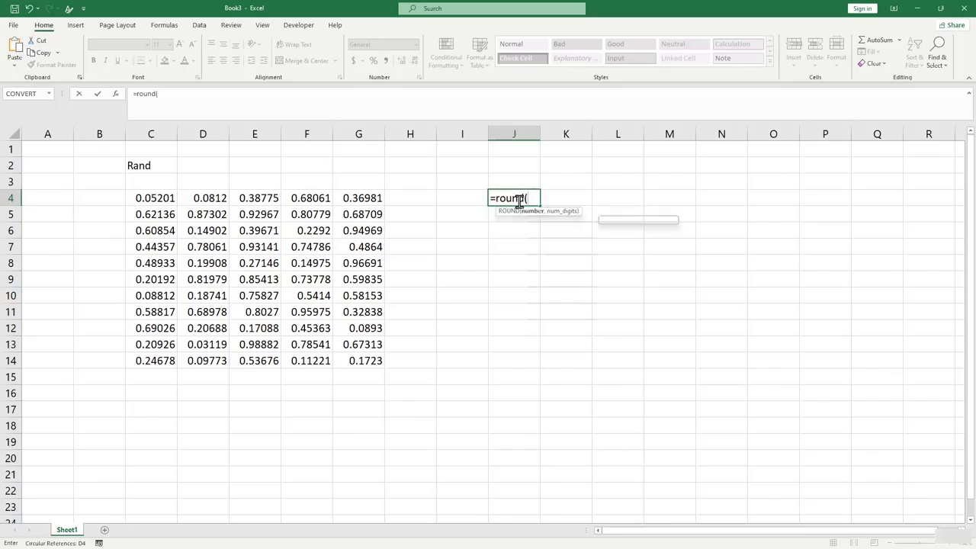
{"action": "type", "text": "rand"}
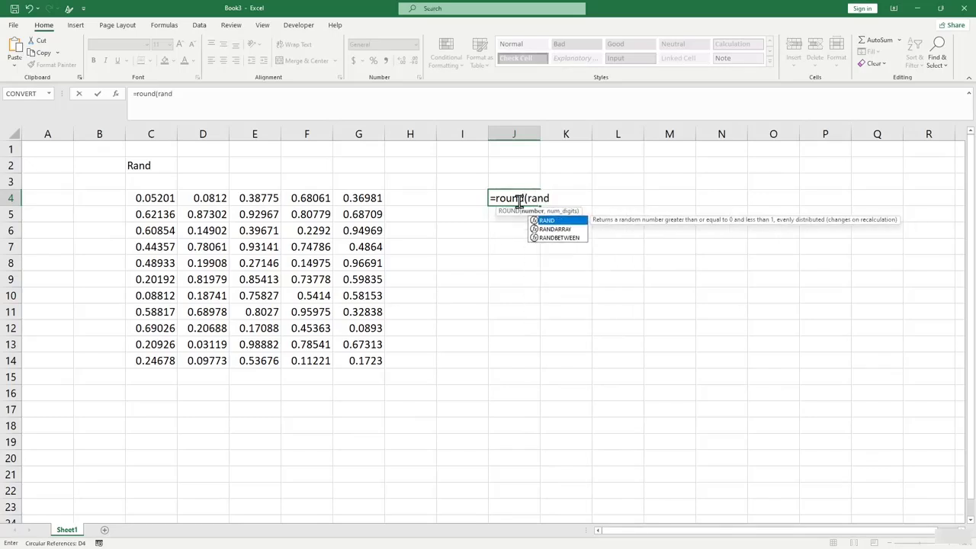
{"action": "type", "text": "()"}
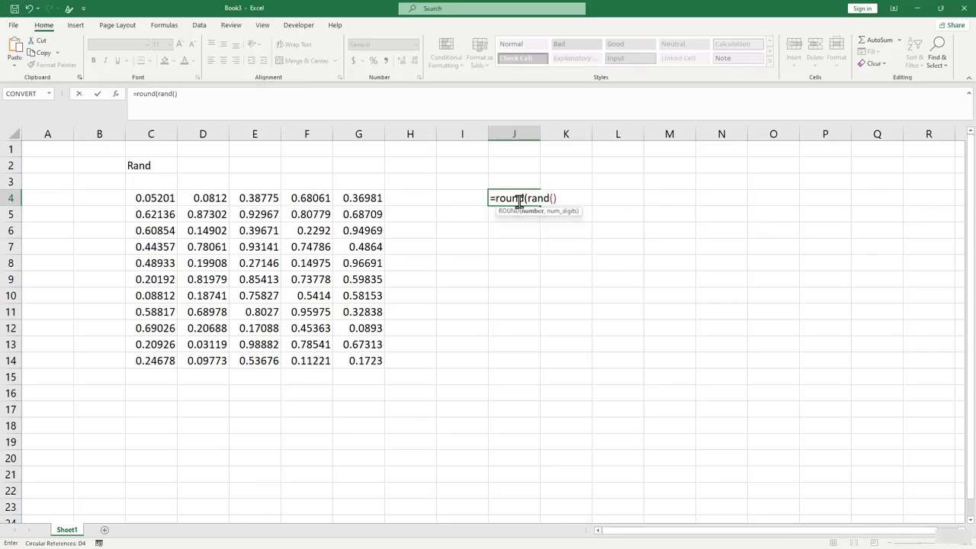
{"action": "type", "text": "*(100-1)+1,"}
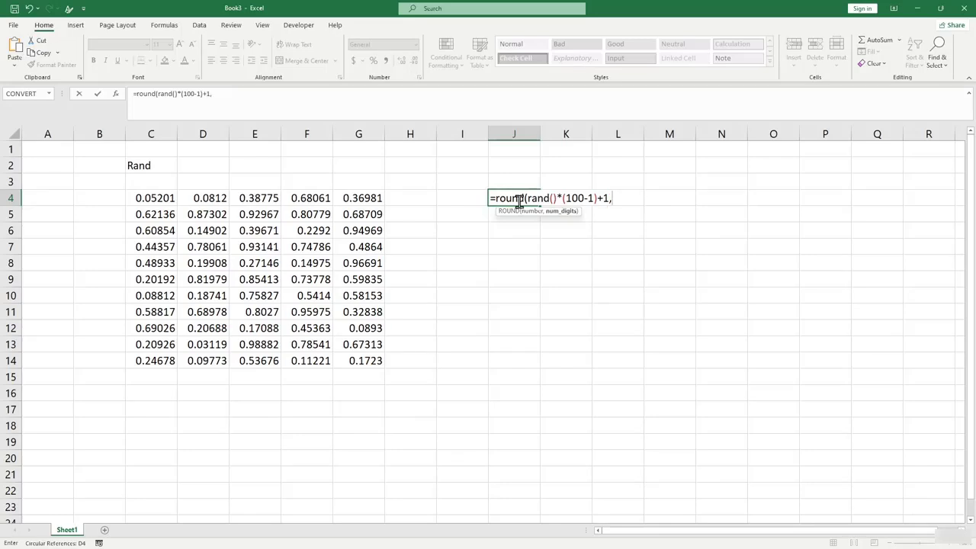
{"action": "type", "text": ")"}
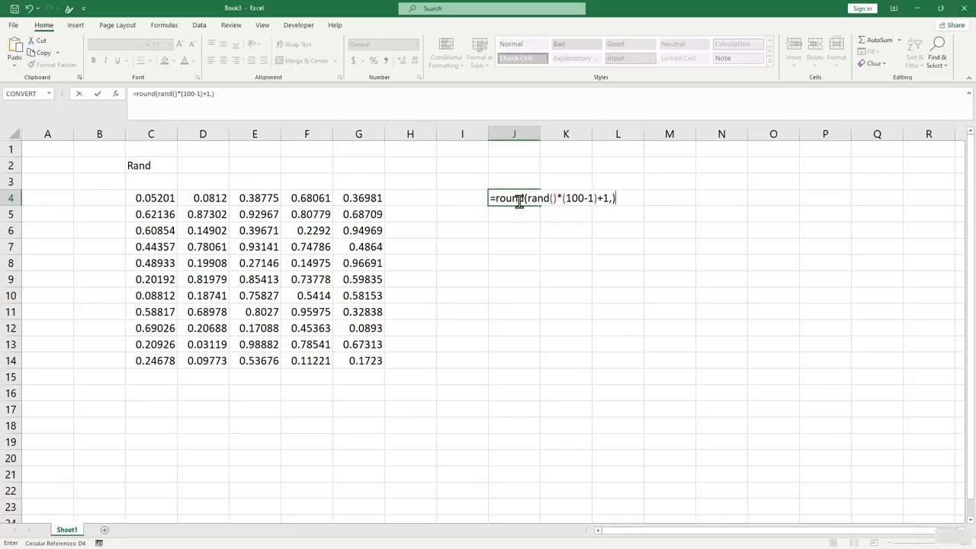
{"action": "key", "text": "Left"}
{"action": "type", "text": "0"}
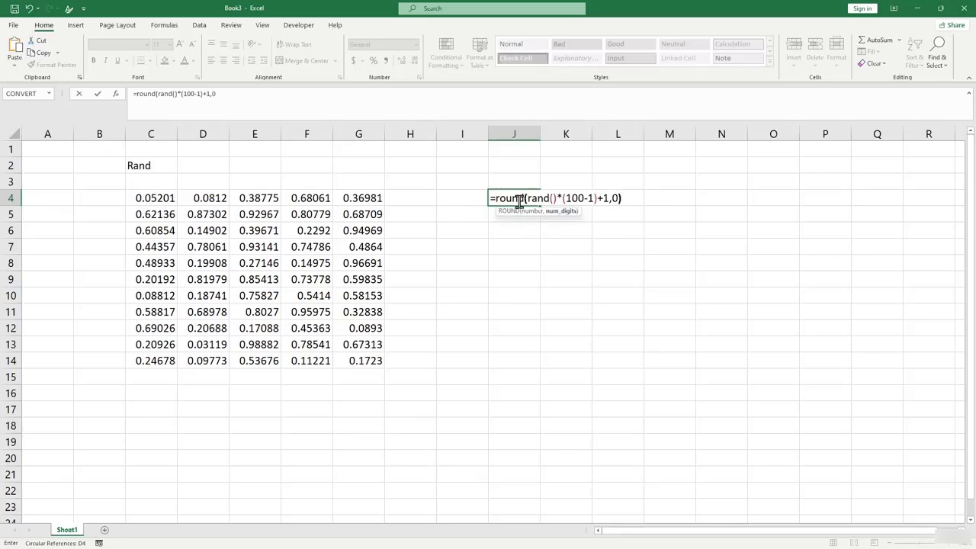
{"action": "key", "text": "Return"}
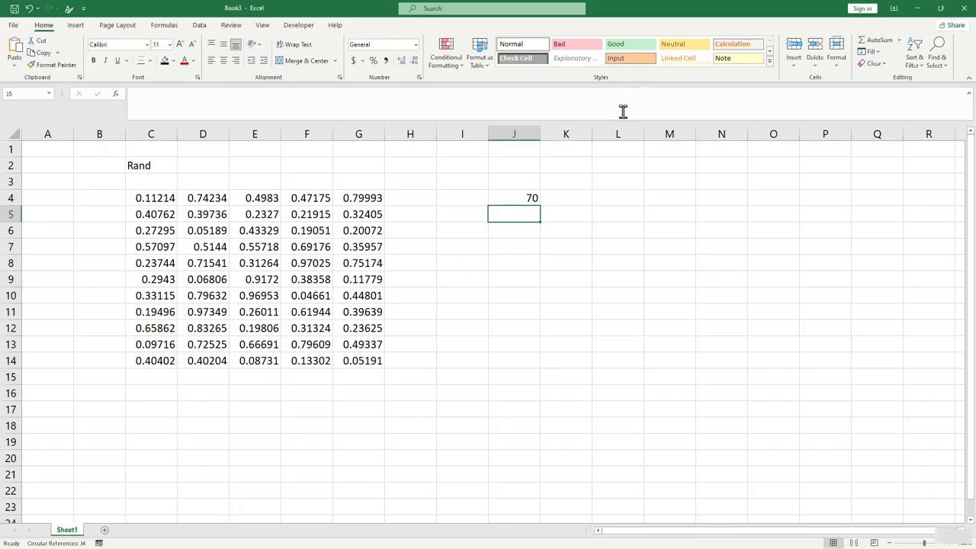
Fill J4's rounded RAND formula down to J11 and across to column L.
{"action": "left_click", "coordinate": [531, 199]}
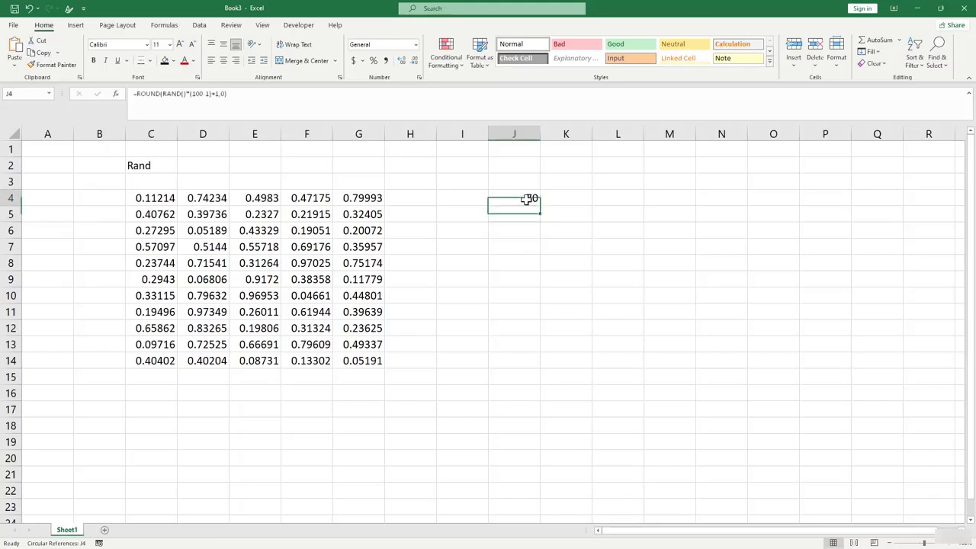
{"action": "left_click_drag", "start_coordinate": [539, 206], "coordinate": [531, 325]}
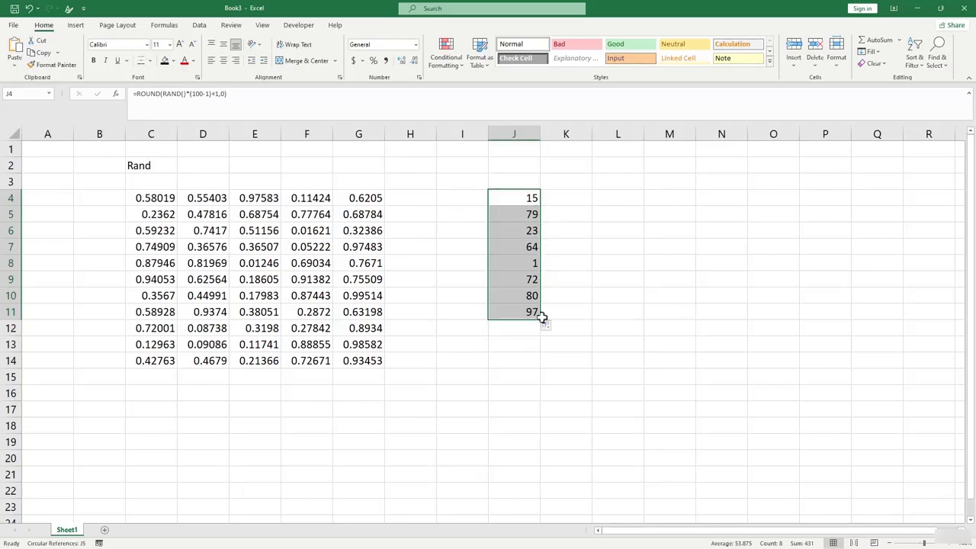
{"action": "left_click_drag", "start_coordinate": [541, 319], "coordinate": [664, 312]}
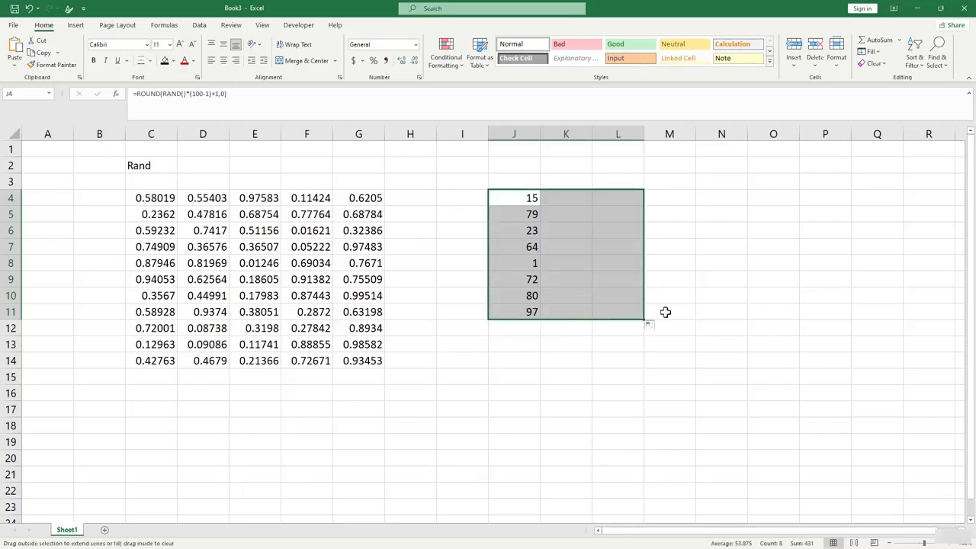
{"action": "left_click", "coordinate": [644, 353]}
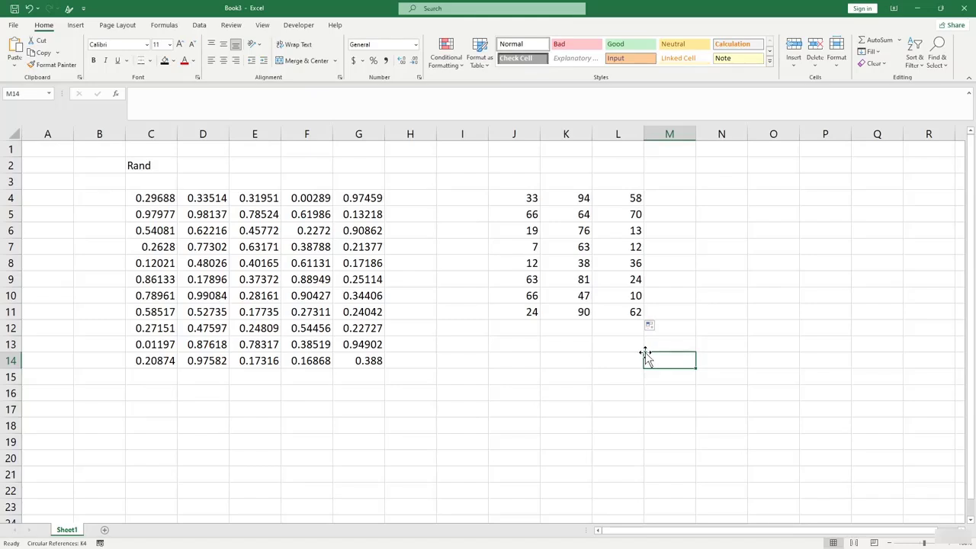
Enter =RAND()*5 in I16.
{"action": "left_click", "coordinate": [549, 356]}
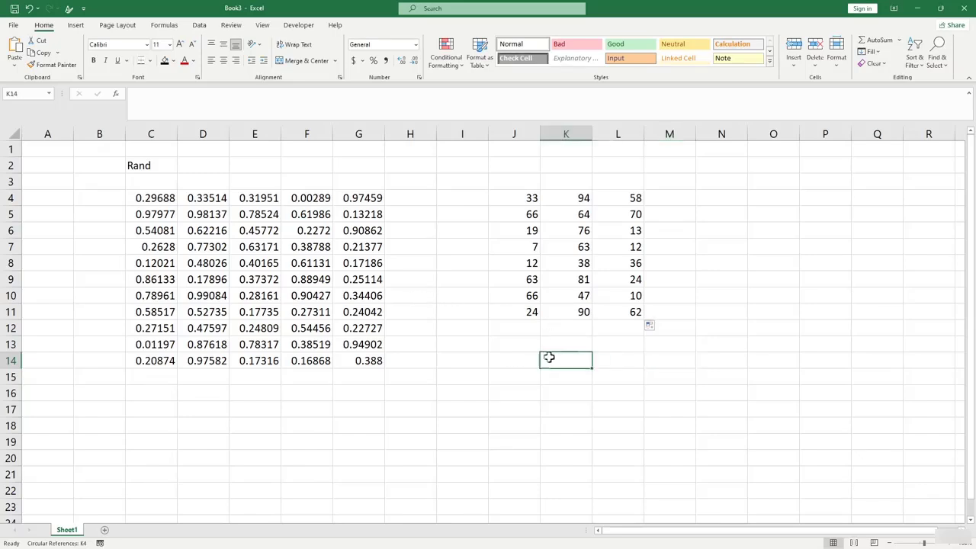
{"action": "left_click", "coordinate": [464, 396]}
{"action": "type", "text": "="}
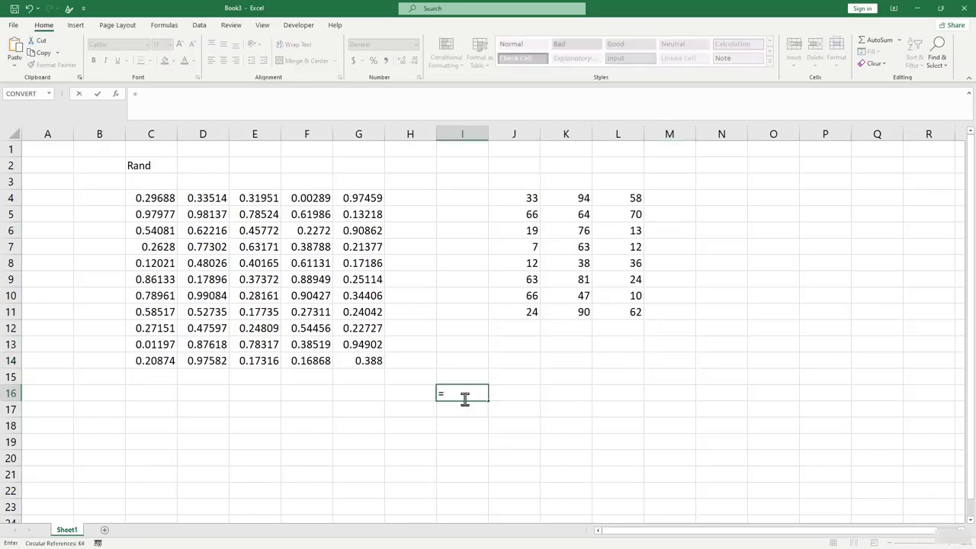
{"action": "scroll", "coordinate": [462, 305], "scroll_direction": "down", "scroll_amount": 4}
{"action": "type", "text": "ra"}
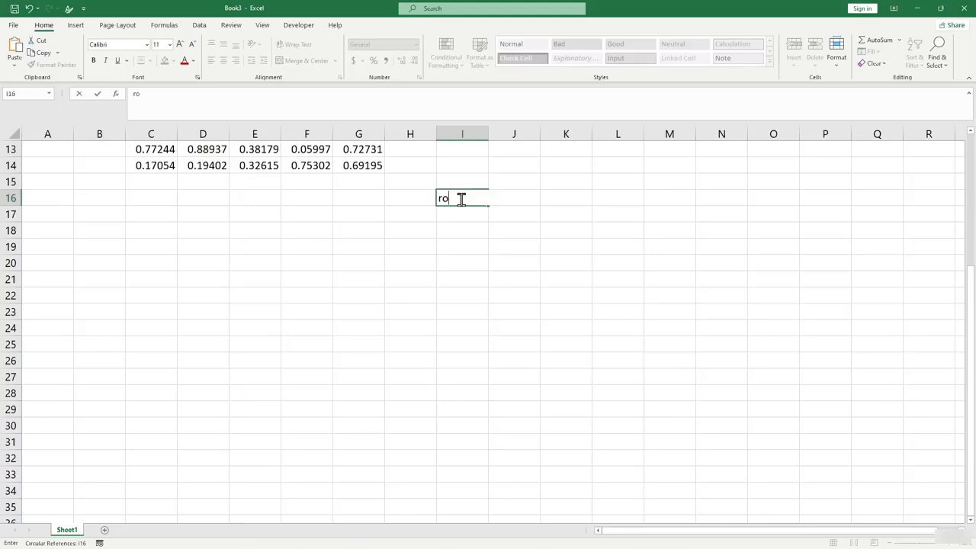
{"action": "key", "text": "BackSpace"}
{"action": "key", "text": "BackSpace"}
{"action": "type", "text": "=ra"}
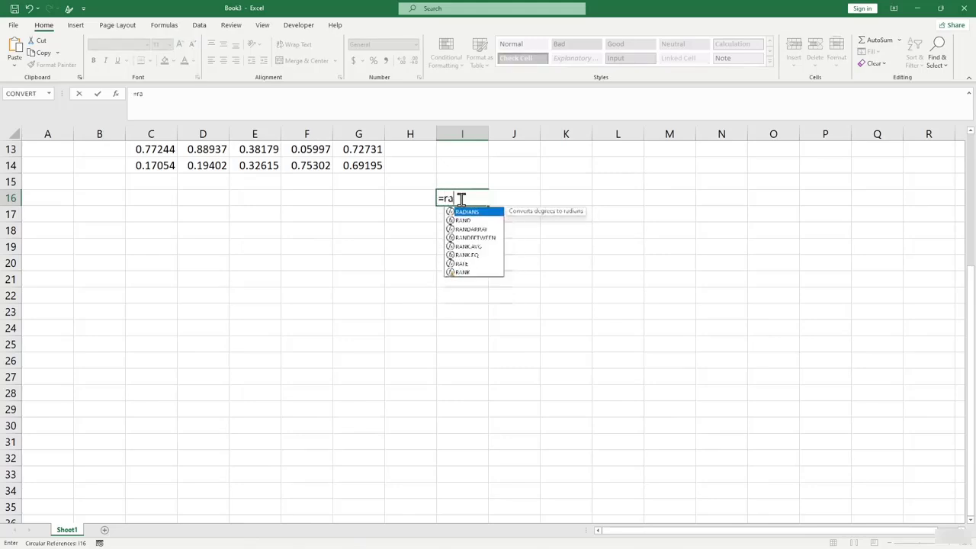
{"action": "type", "text": "nd("}
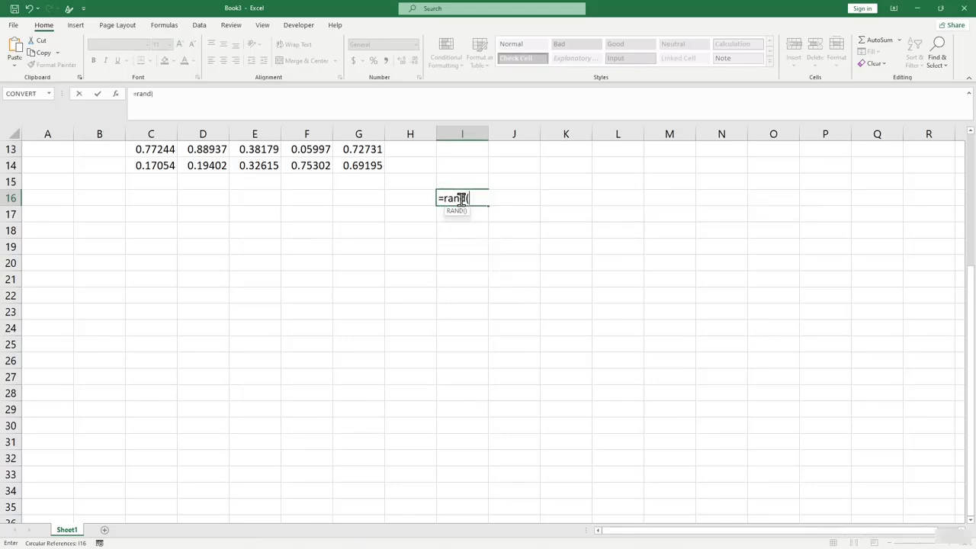
{"action": "type", "text": ")*5"}
{"action": "key", "text": "Return"}
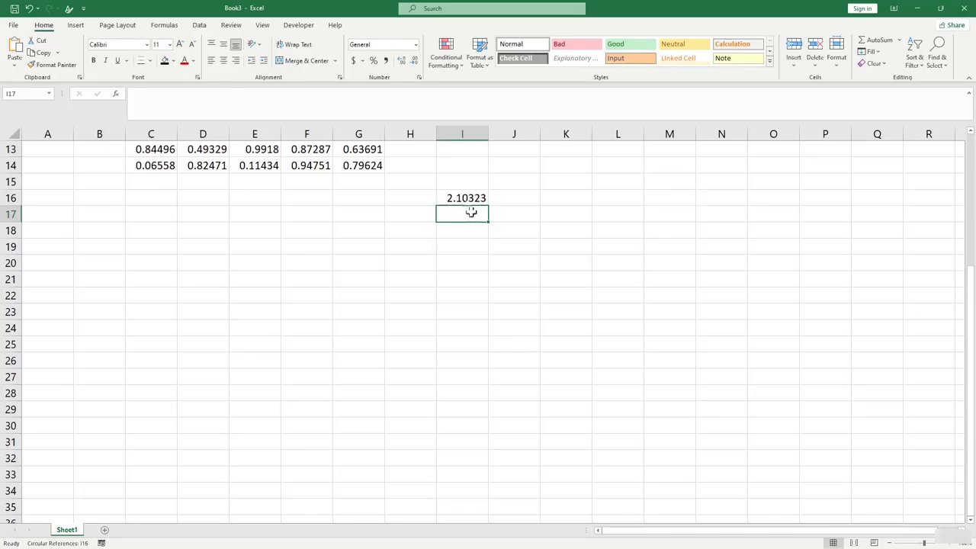
Fill the RAND()*5 formula down to I25 and across to column K.
{"action": "key", "text": "Down"}
{"action": "key", "text": "Down"}
{"action": "key", "text": "Down"}
{"action": "left_click", "coordinate": [472, 200]}
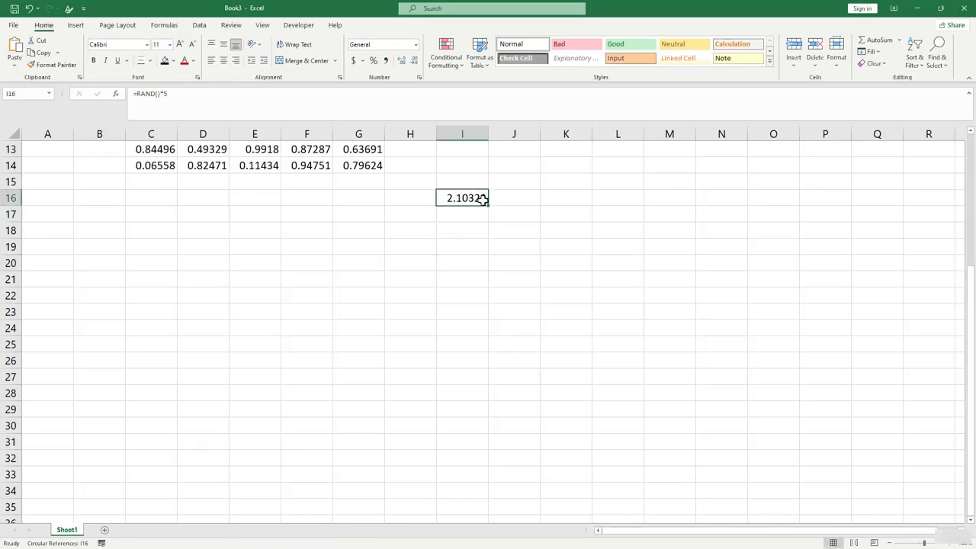
{"action": "left_click_drag", "start_coordinate": [488, 207], "coordinate": [482, 325]}
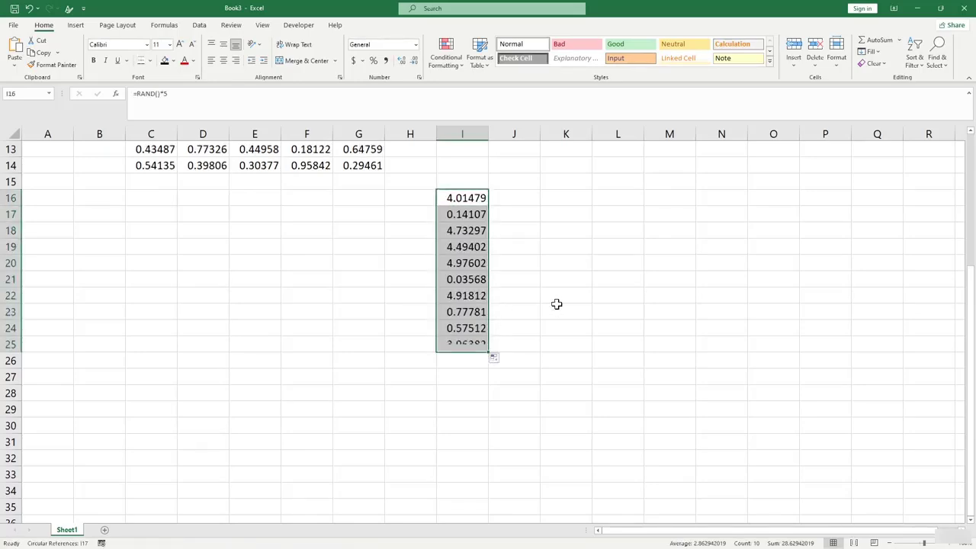
{"action": "left_click", "coordinate": [474, 214]}
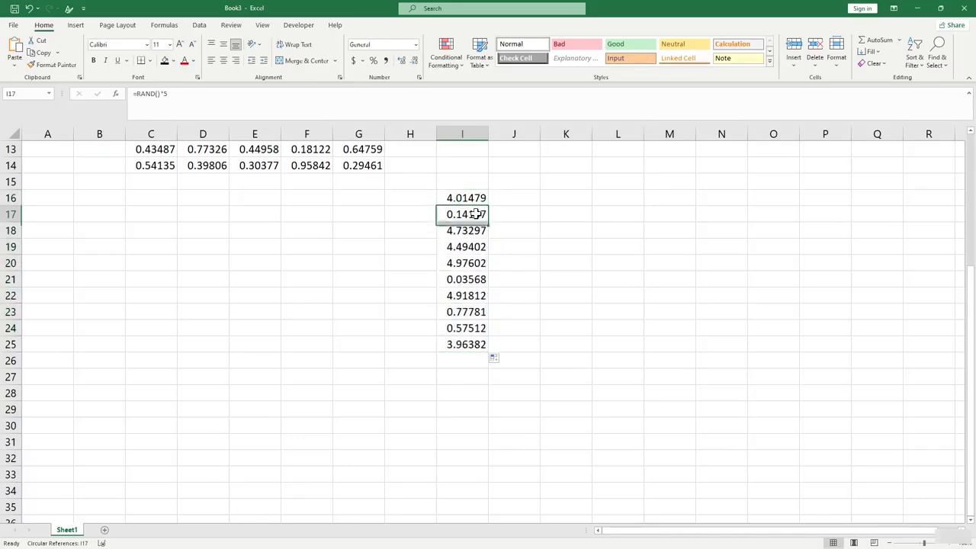
{"action": "left_click", "coordinate": [474, 296]}
{"action": "left_click_drag", "start_coordinate": [477, 204], "coordinate": [492, 345]}
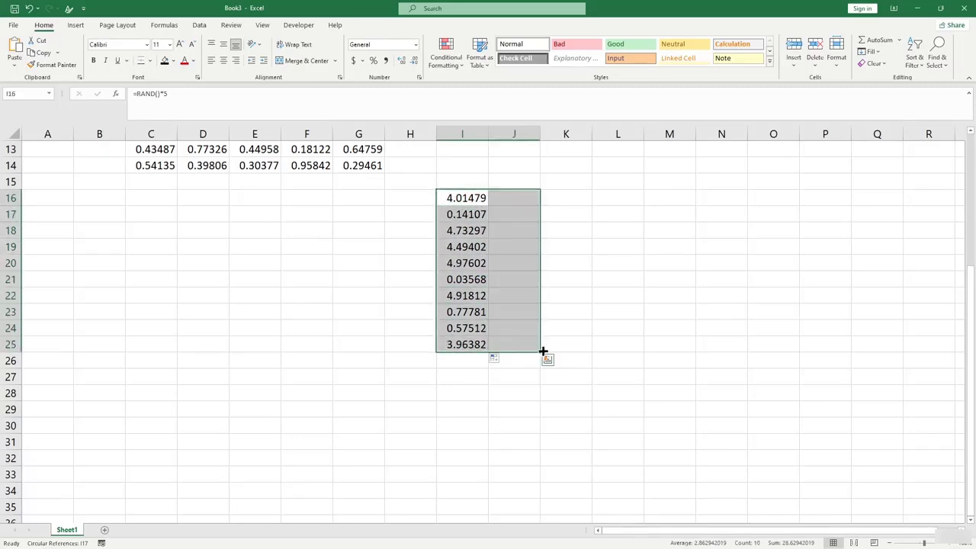
{"action": "left_click", "coordinate": [465, 328]}
{"action": "left_click_drag", "start_coordinate": [471, 199], "coordinate": [607, 348]}
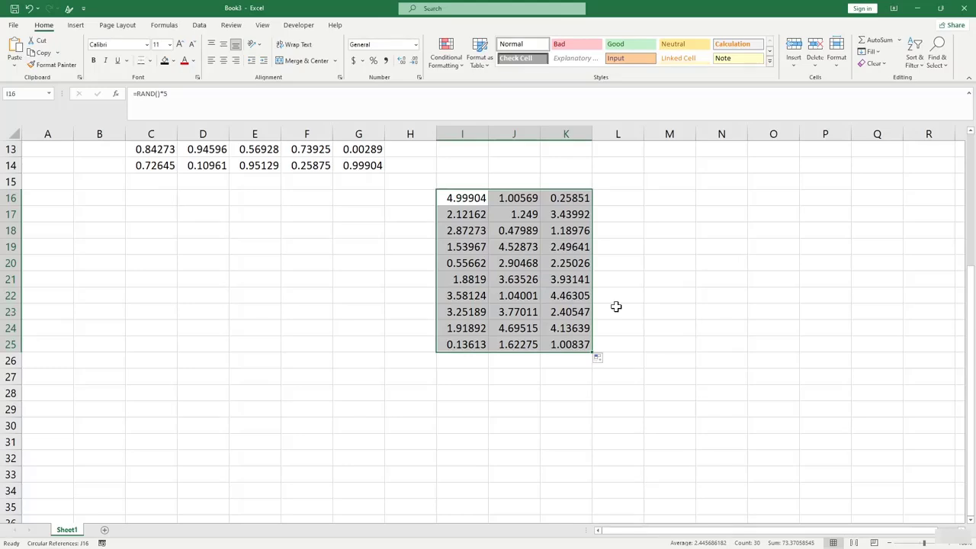
Enter =RAND()*100 in D20.
{"action": "left_click", "coordinate": [668, 327]}
{"action": "left_click", "coordinate": [219, 261]}
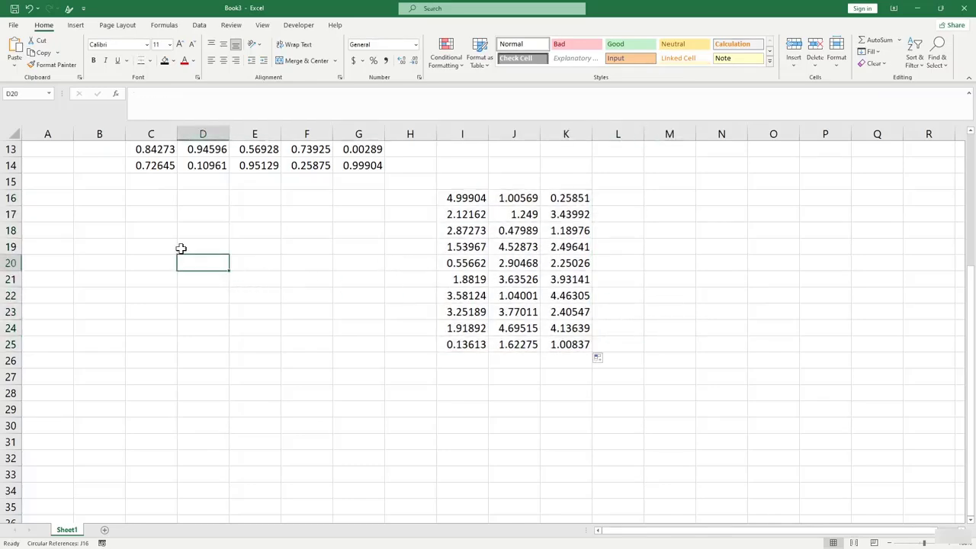
{"action": "type", "text": "=rna"}
{"action": "key", "text": "BackSpace"}
{"action": "key", "text": "BackSpace"}
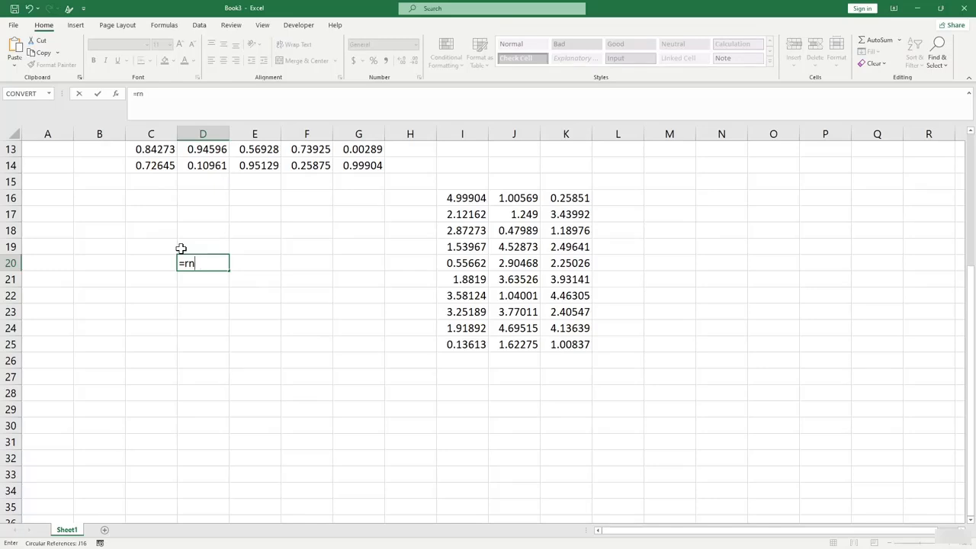
{"action": "type", "text": "and()"}
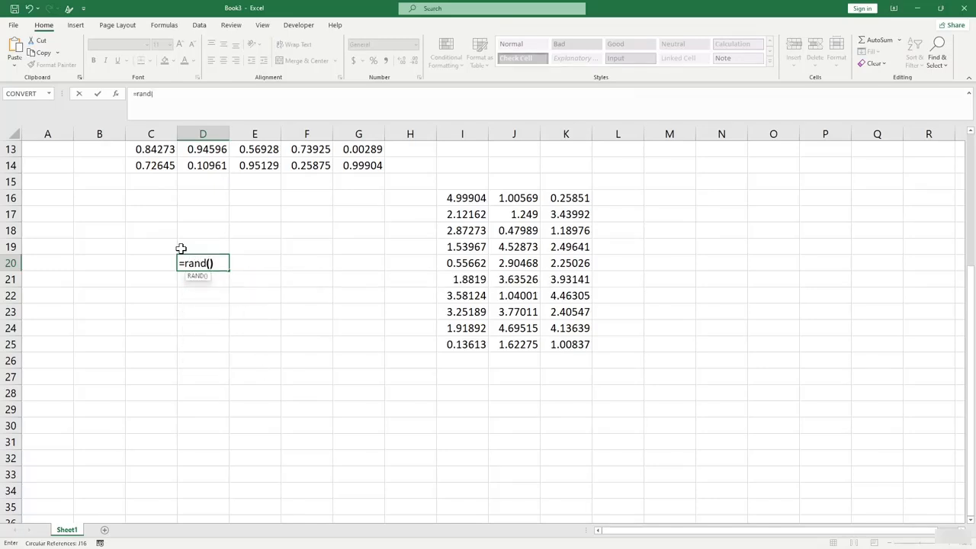
{"action": "type", "text": "*100"}
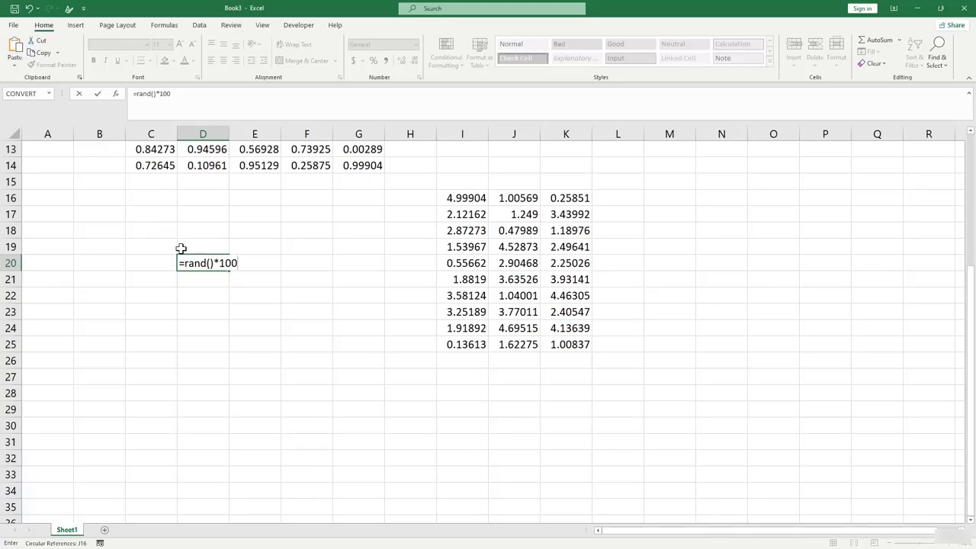
{"action": "key", "text": "Return"}
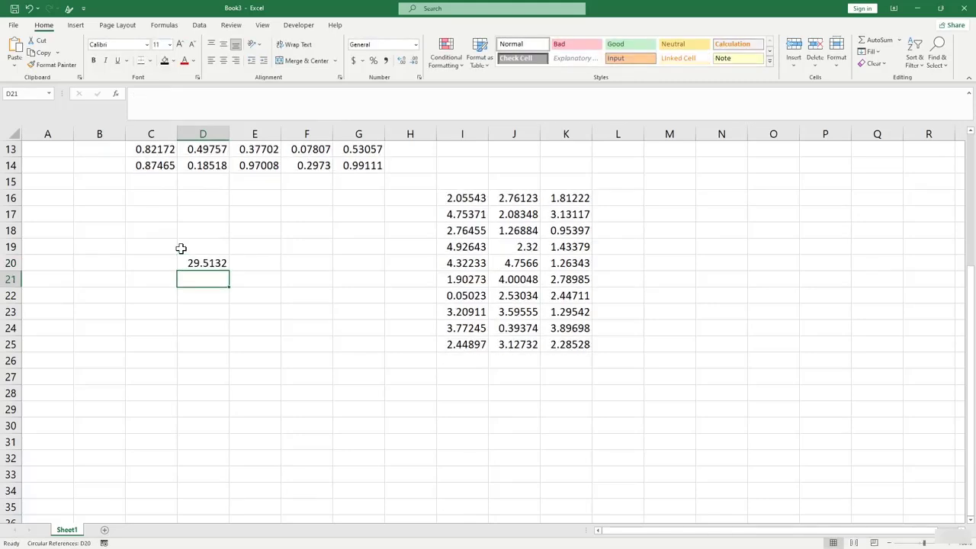
Copy the D20 formula down to D31 and select D20:D31 for filling across.
{"action": "left_click", "coordinate": [472, 201]}
{"action": "left_click", "coordinate": [203, 263]}
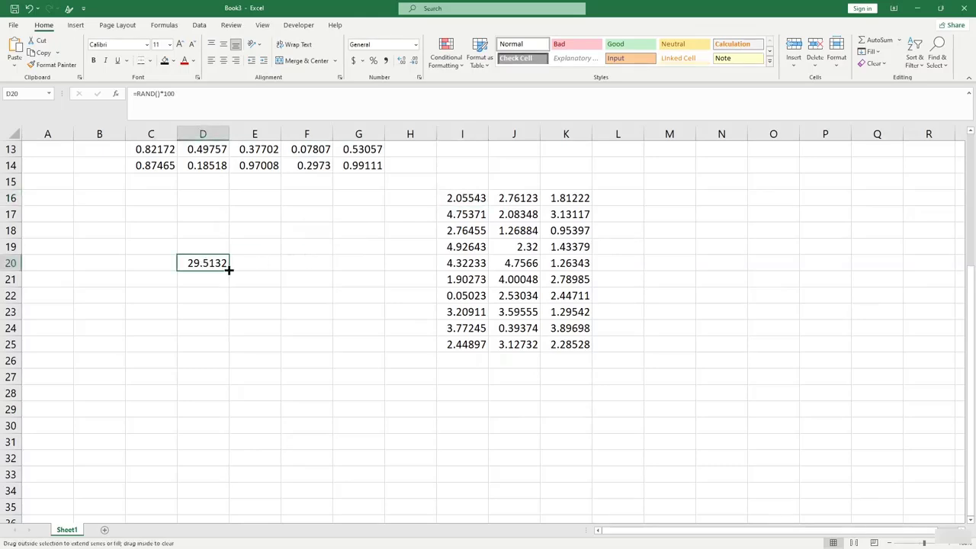
{"action": "left_click_drag", "start_coordinate": [229, 268], "coordinate": [216, 451]}
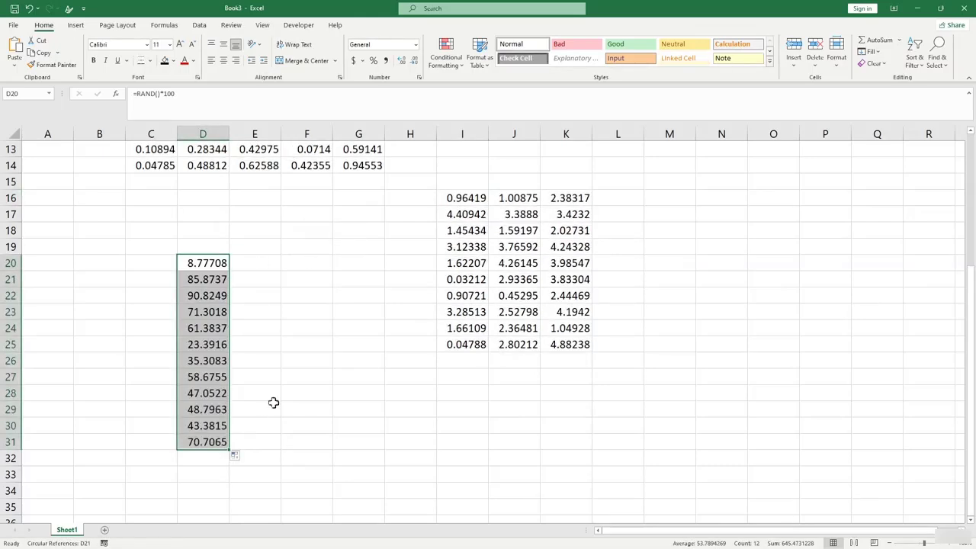
{"action": "left_click", "coordinate": [285, 376]}
{"action": "left_click_drag", "start_coordinate": [203, 270], "coordinate": [369, 449]}
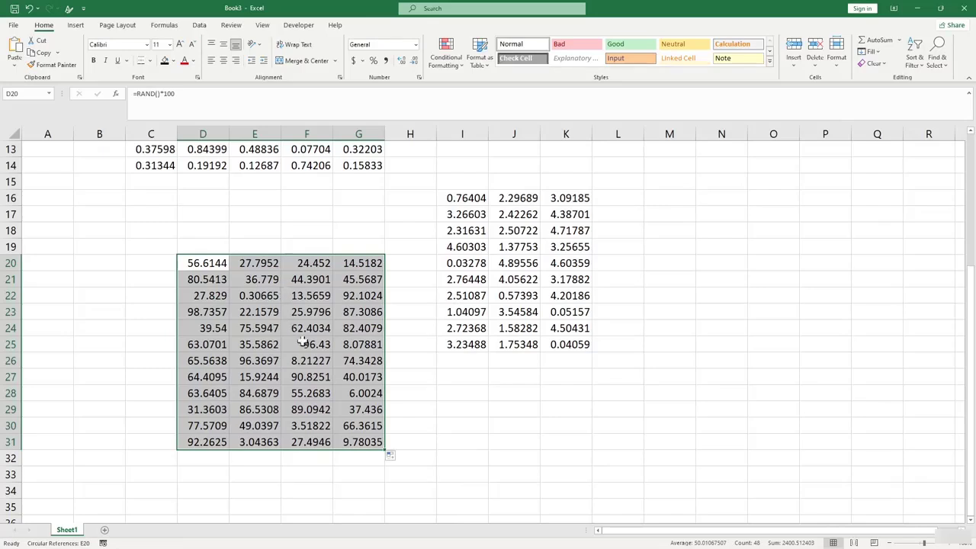
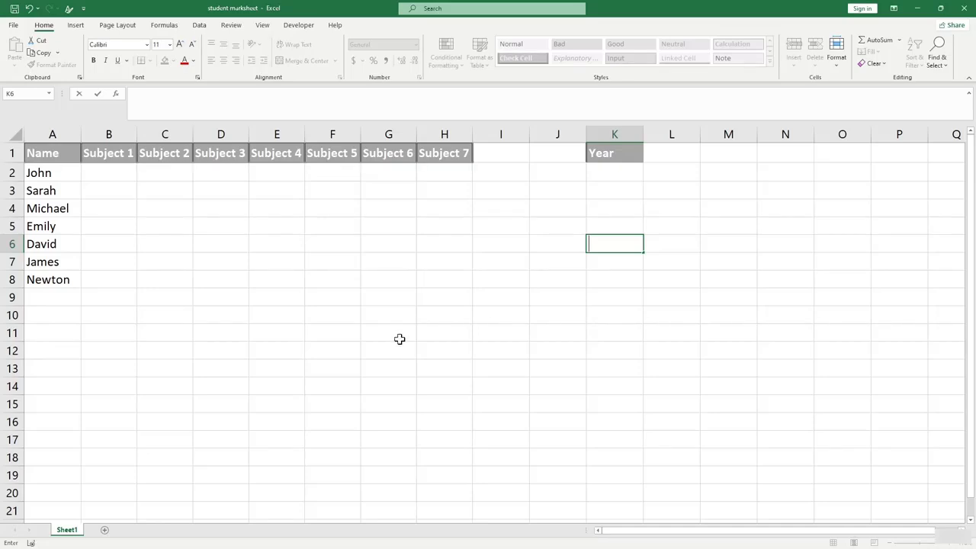
Insert a blank row above the subject and name header row.
{"action": "left_click", "coordinate": [363, 297]}
{"action": "left_click", "coordinate": [229, 298]}
{"action": "left_click", "coordinate": [262, 298]}
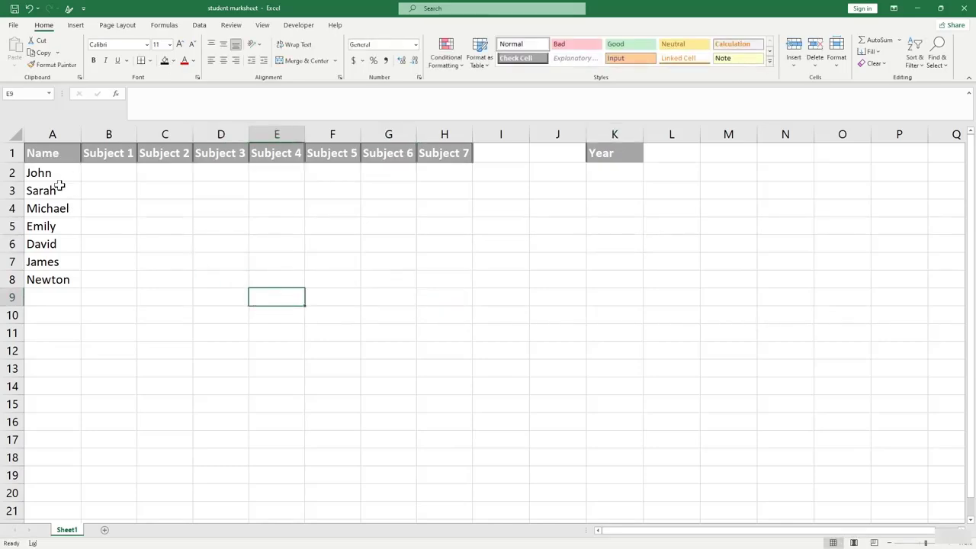
{"action": "left_click", "coordinate": [61, 188]}
{"action": "left_click", "coordinate": [64, 244]}
{"action": "left_click", "coordinate": [91, 294]}
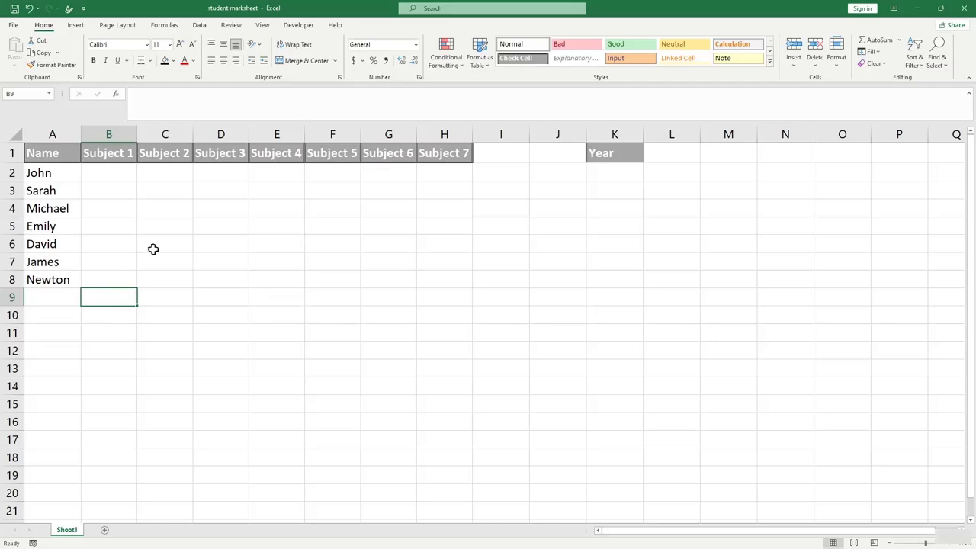
{"action": "right_click", "coordinate": [12, 152]}
{"action": "left_click", "coordinate": [39, 239]}
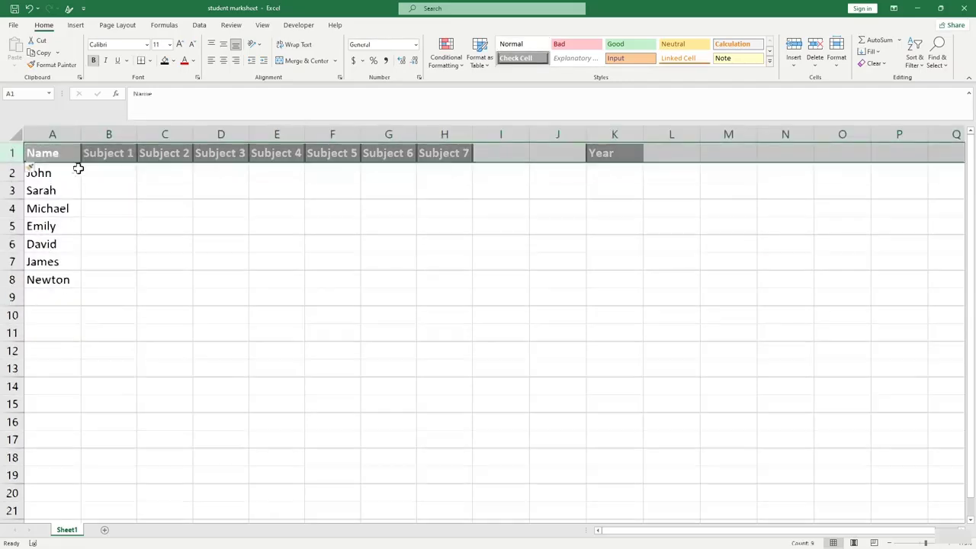
{"action": "left_click", "coordinate": [183, 155]}
Merge B1:G1 and enter the centred title 'Marksheet'.
{"action": "left_click_drag", "start_coordinate": [114, 150], "coordinate": [409, 152]}
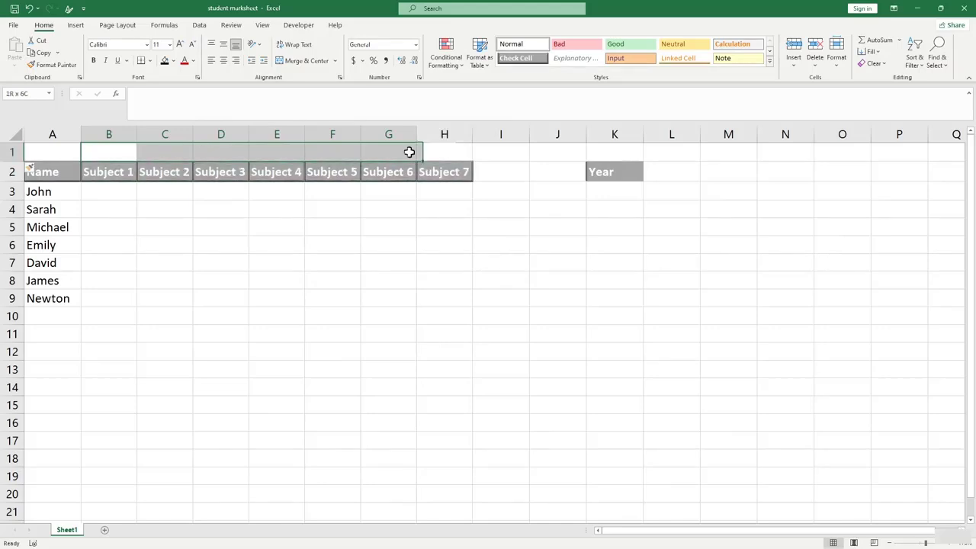
{"action": "left_click", "coordinate": [314, 62]}
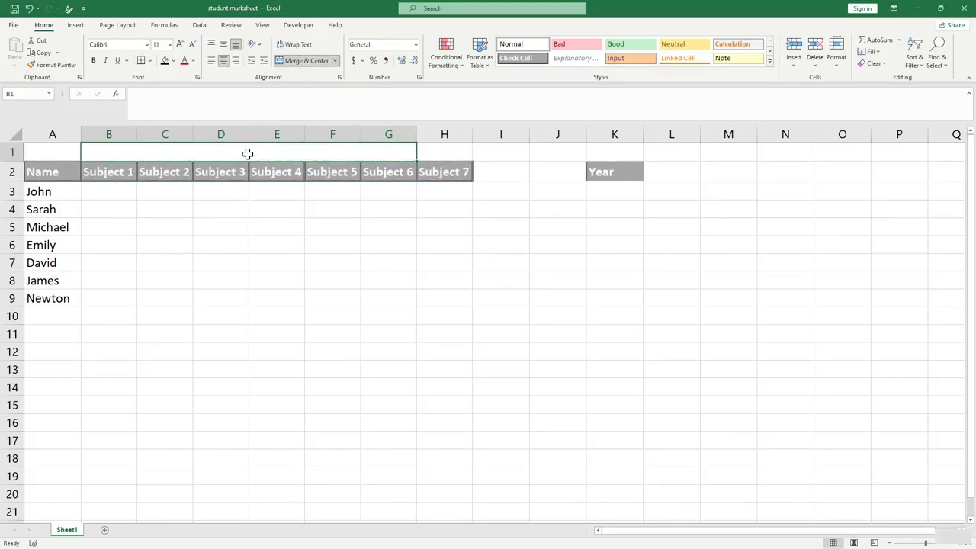
{"action": "type", "text": "Marksheet"}
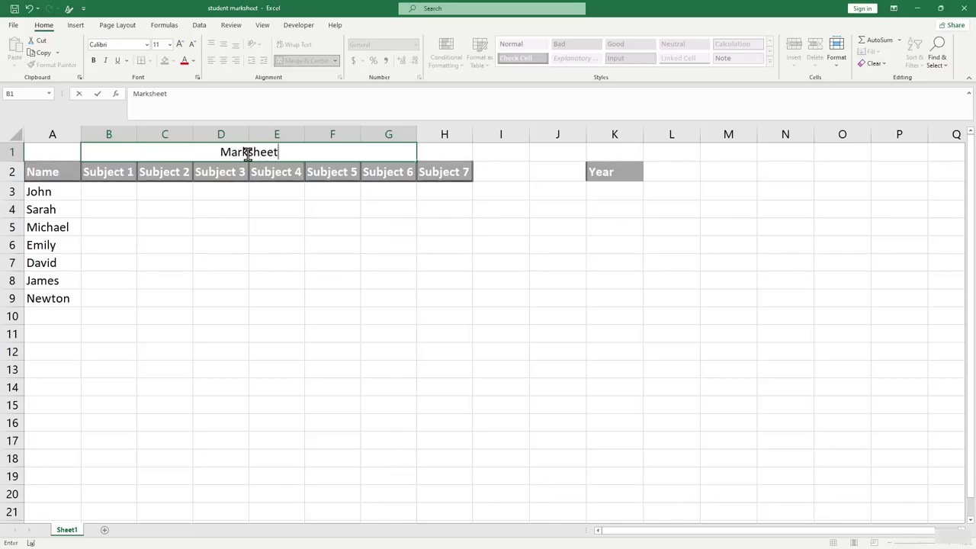
{"action": "left_click", "coordinate": [309, 264]}
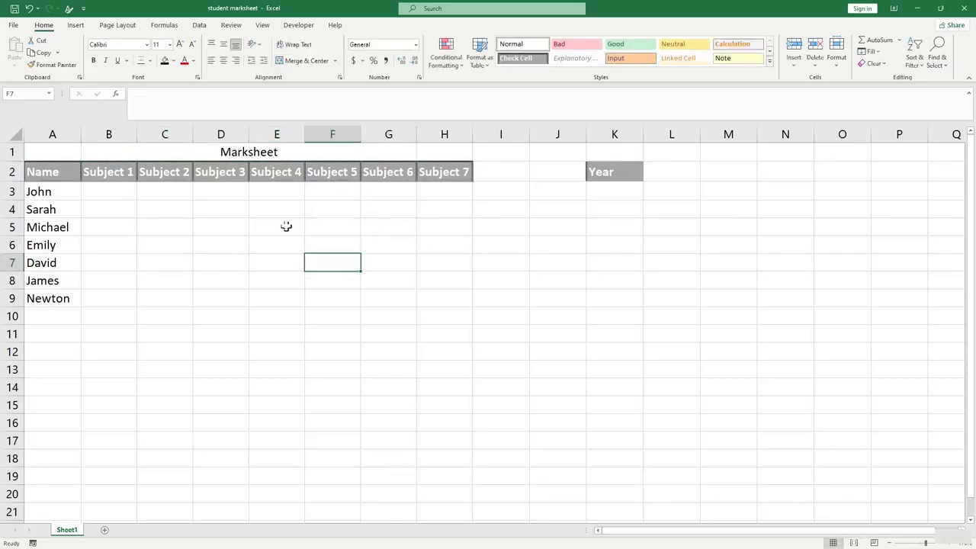
{"action": "left_click", "coordinate": [118, 190]}
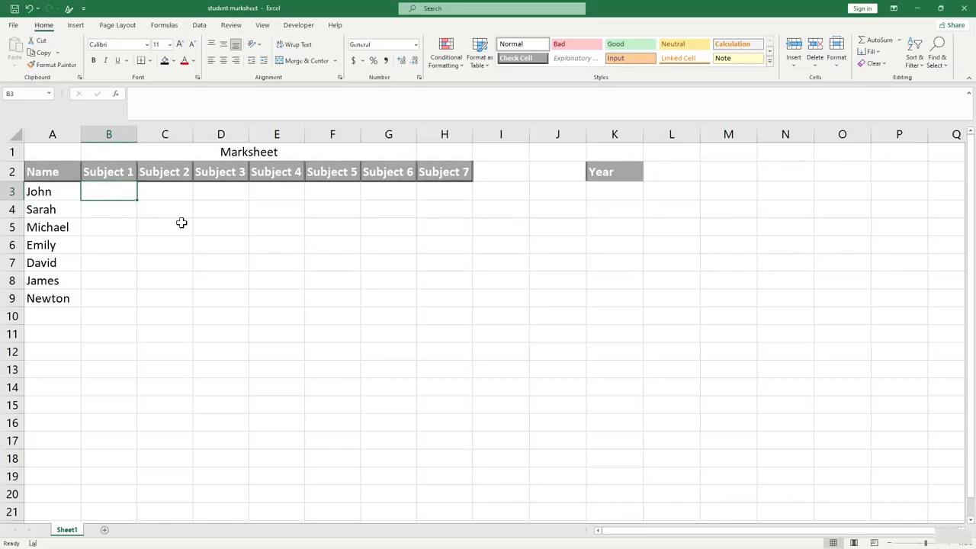
{"action": "left_click", "coordinate": [246, 228]}
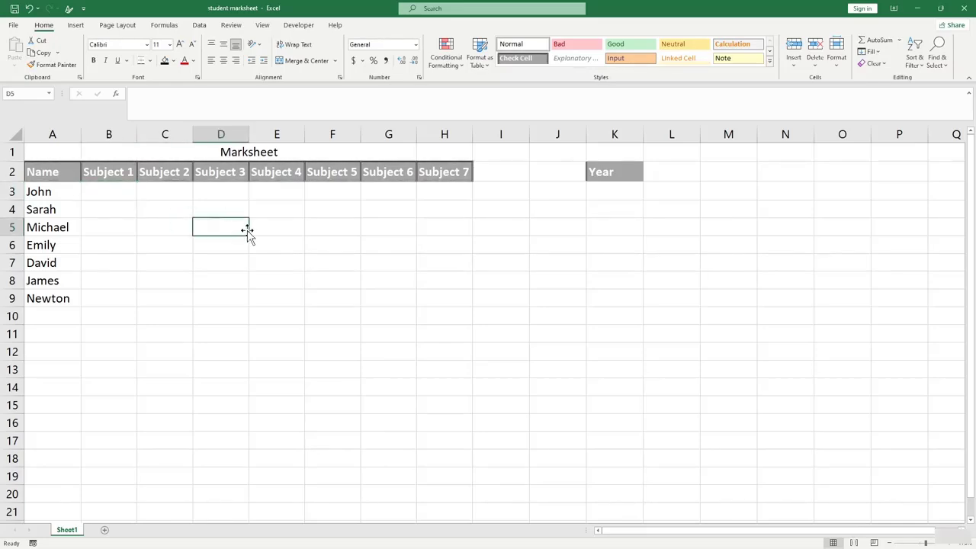
{"action": "left_click", "coordinate": [170, 261]}
{"action": "left_click", "coordinate": [120, 195]}
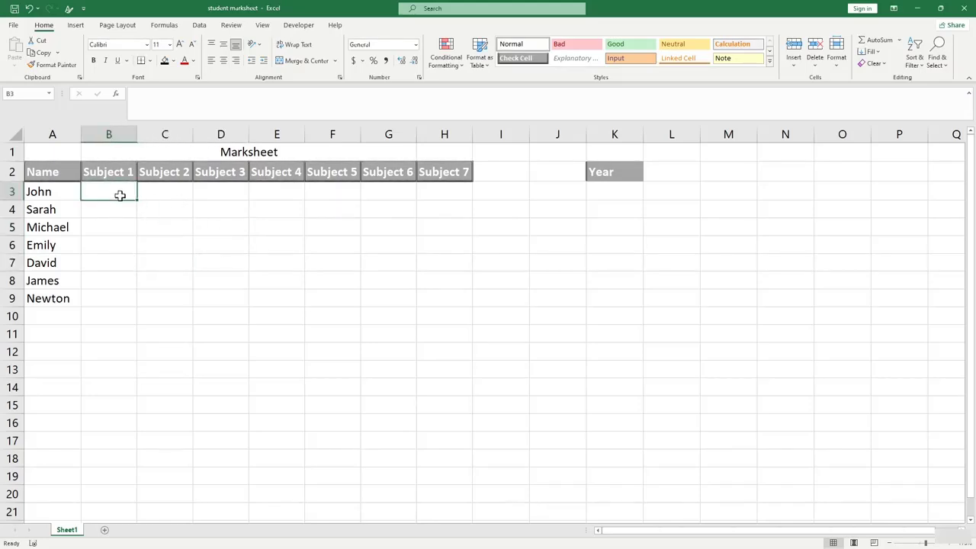
{"action": "type", "text": "85"}
{"action": "key", "text": "Tab"}
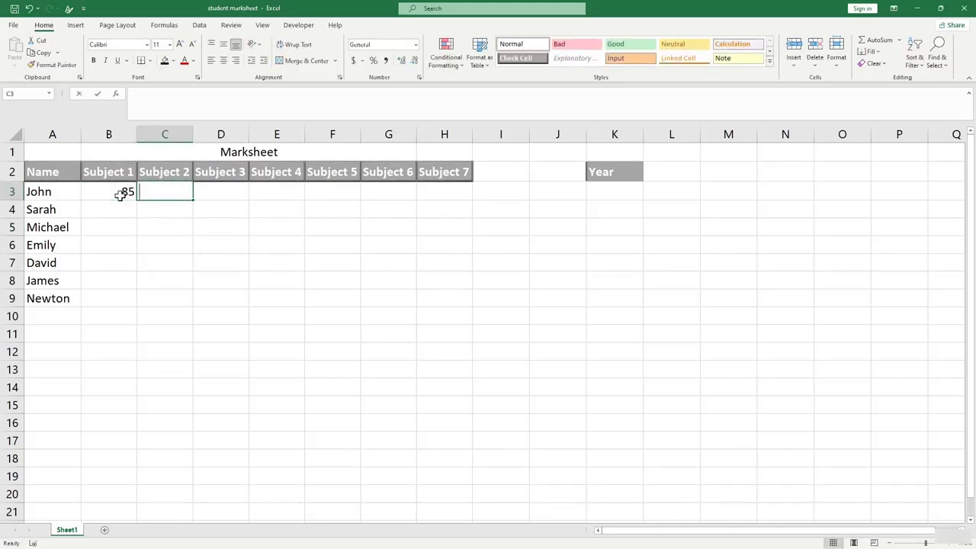
{"action": "type", "text": "5987"}
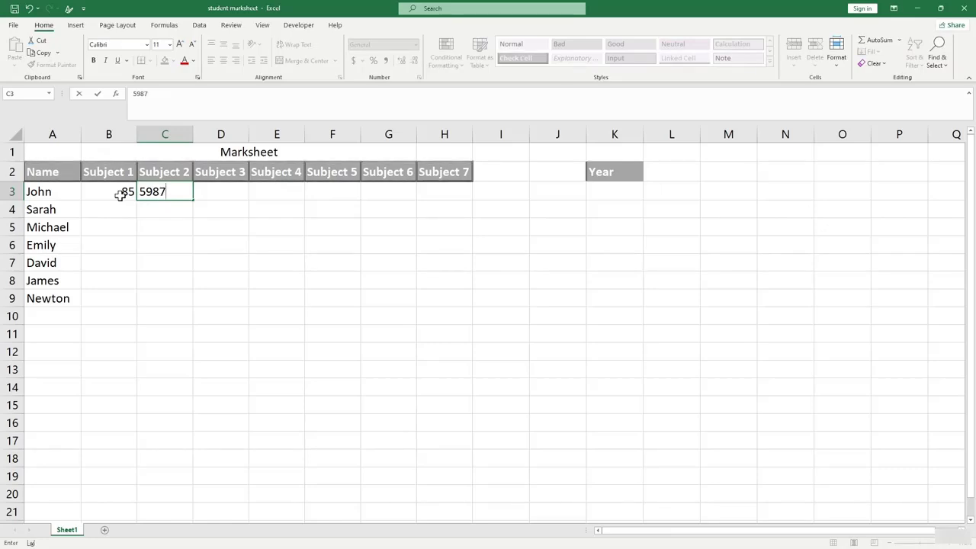
{"action": "key", "text": "Tab"}
{"action": "type", "text": "21"}
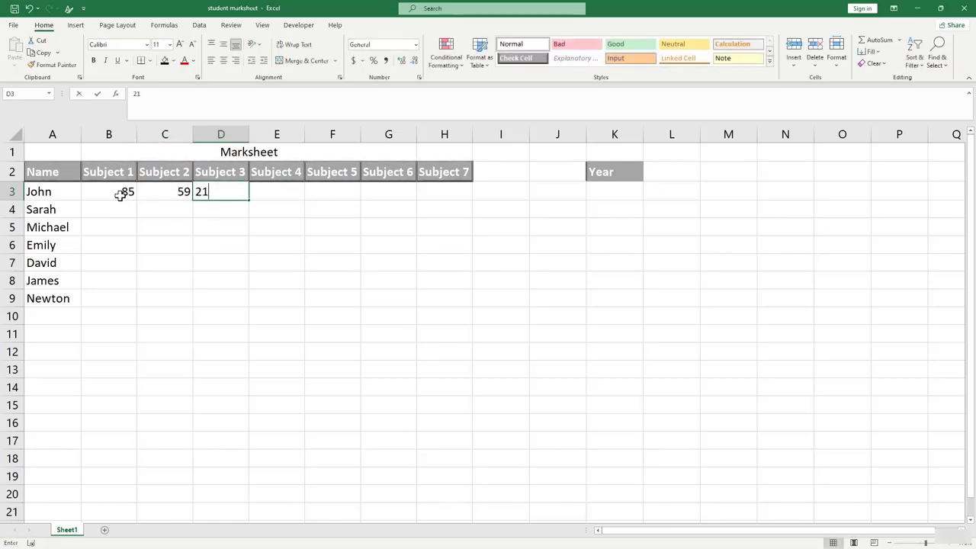
{"action": "type", "text": "5"}
{"action": "key", "text": "BackSpace"}
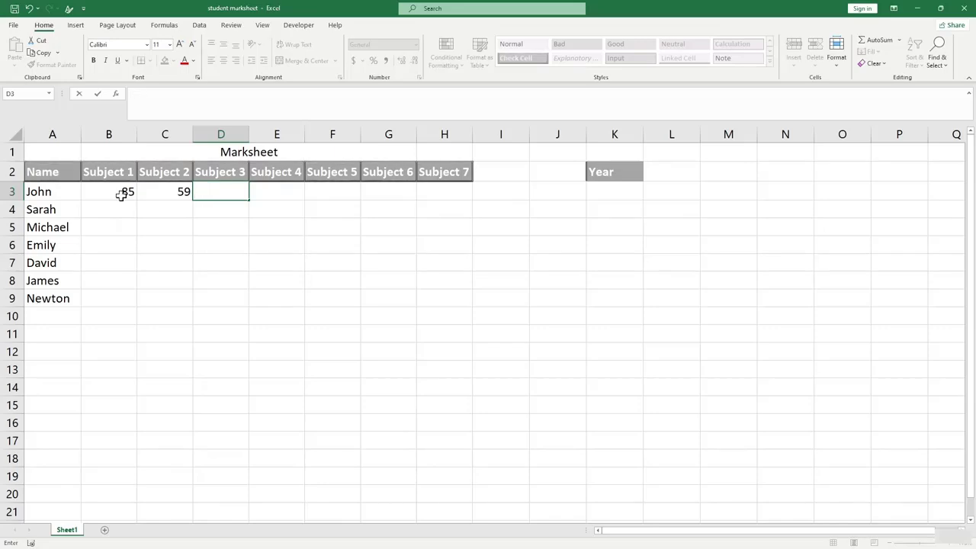
{"action": "left_click", "coordinate": [195, 238]}
{"action": "left_click", "coordinate": [172, 196]}
{"action": "left_click", "coordinate": [121, 190]}
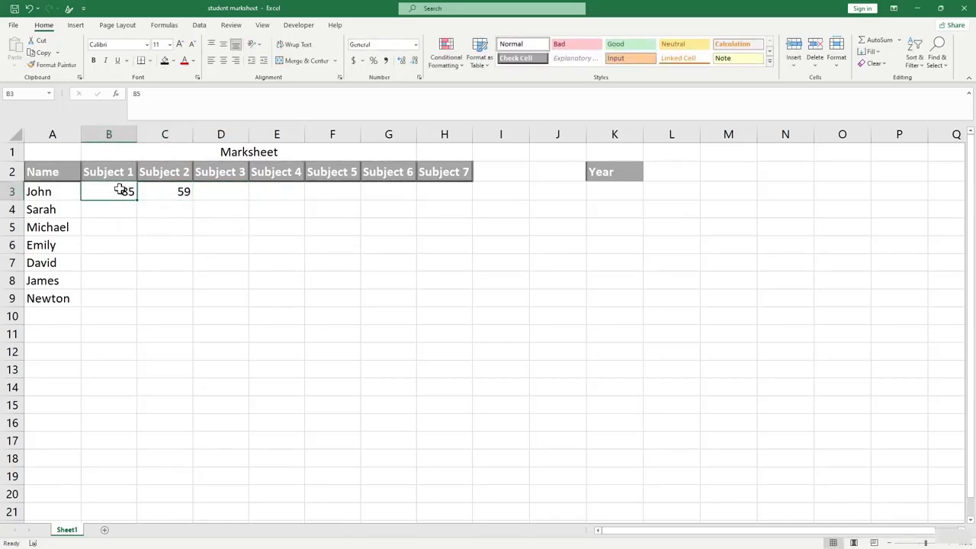
{"action": "left_click", "coordinate": [245, 238]}
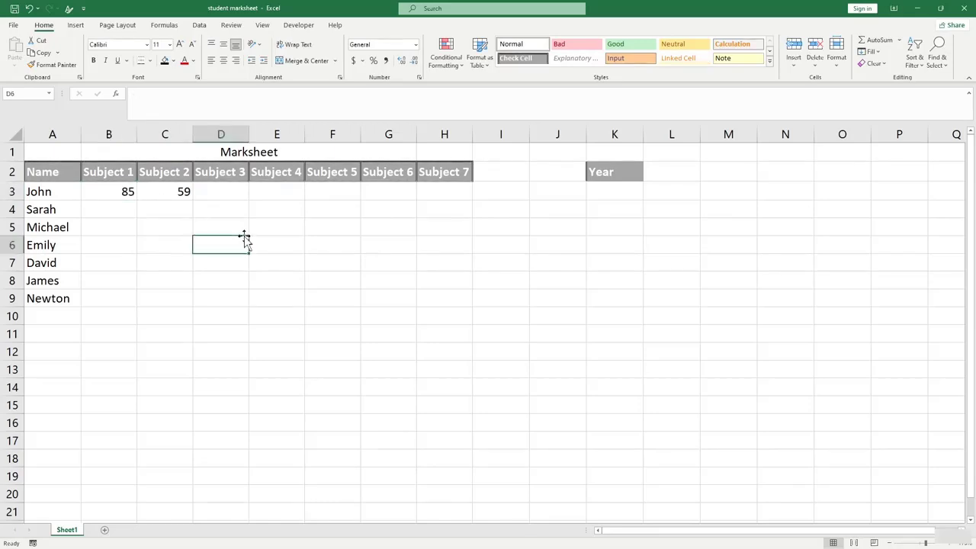
{"action": "left_click", "coordinate": [168, 190]}
{"action": "left_click", "coordinate": [128, 191]}
{"action": "left_click", "coordinate": [200, 237]}
{"action": "left_click", "coordinate": [176, 194]}
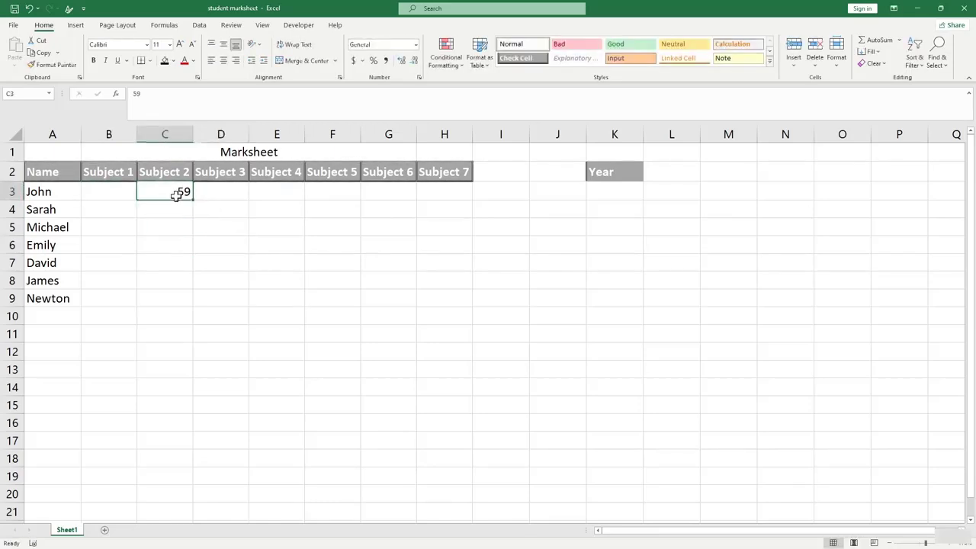
{"action": "key", "text": "BackSpace"}
{"action": "left_click", "coordinate": [243, 249]}
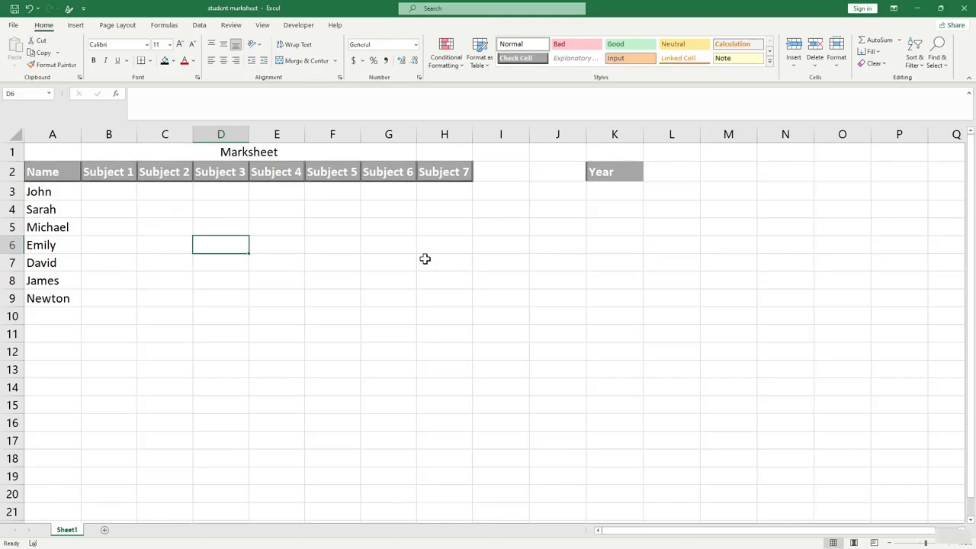
{"action": "left_click", "coordinate": [374, 275]}
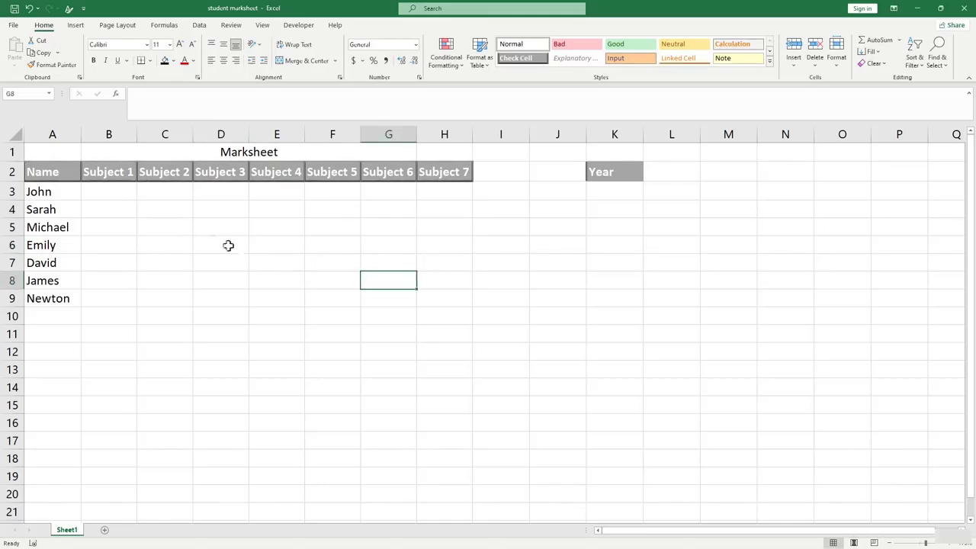
{"action": "left_click", "coordinate": [111, 190]}
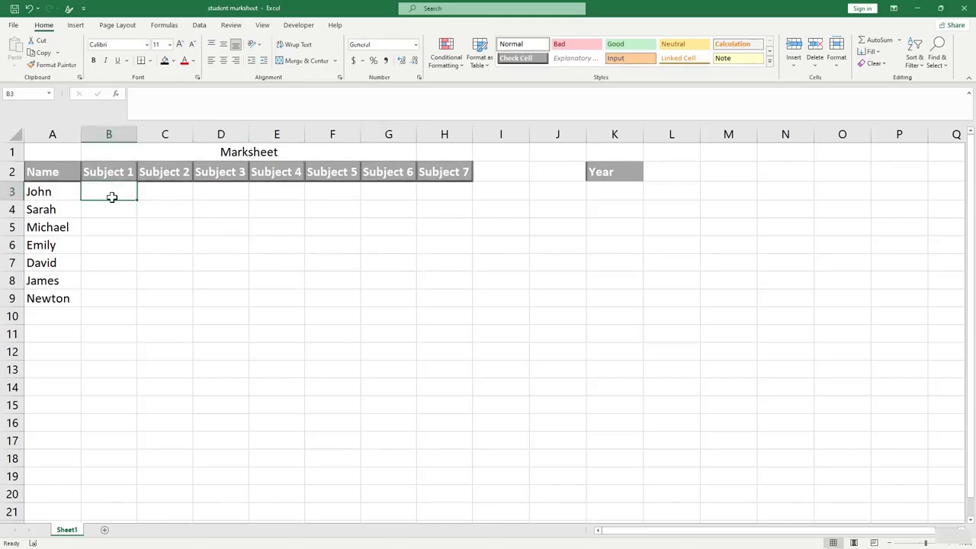
Enter =RANDBETWEEN(45,98) in B3.
{"action": "type", "text": "="}
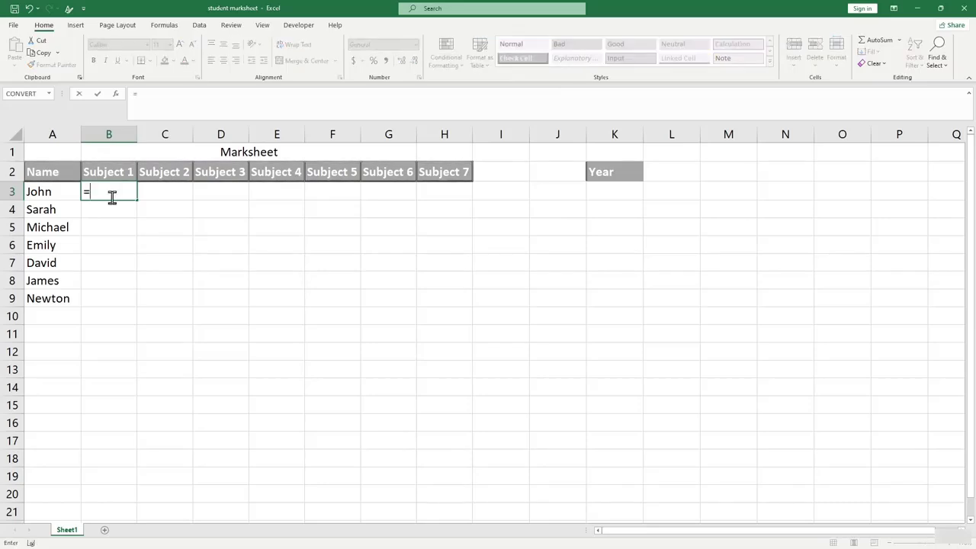
{"action": "type", "text": "rna"}
{"action": "key", "text": "BackSpace"}
{"action": "type", "text": "andb"}
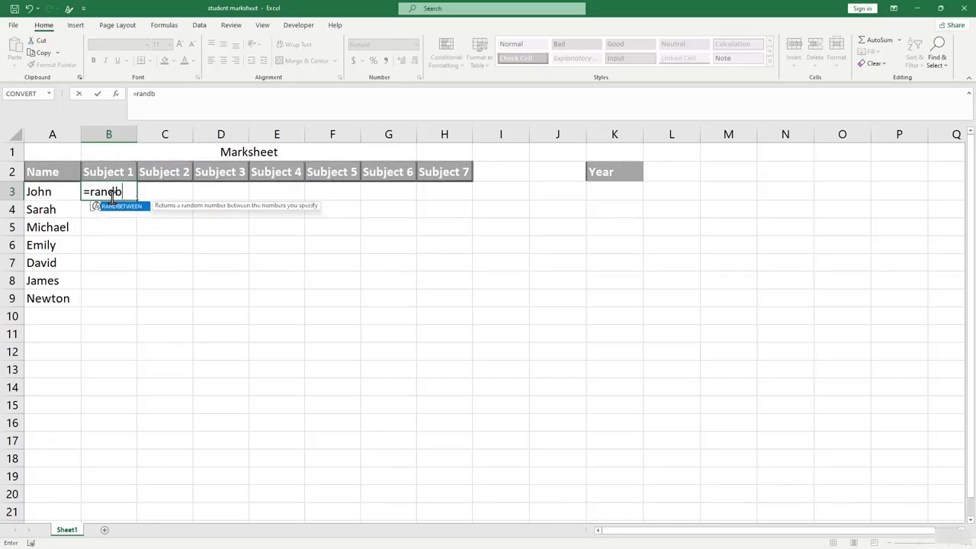
{"action": "key", "text": "Tab"}
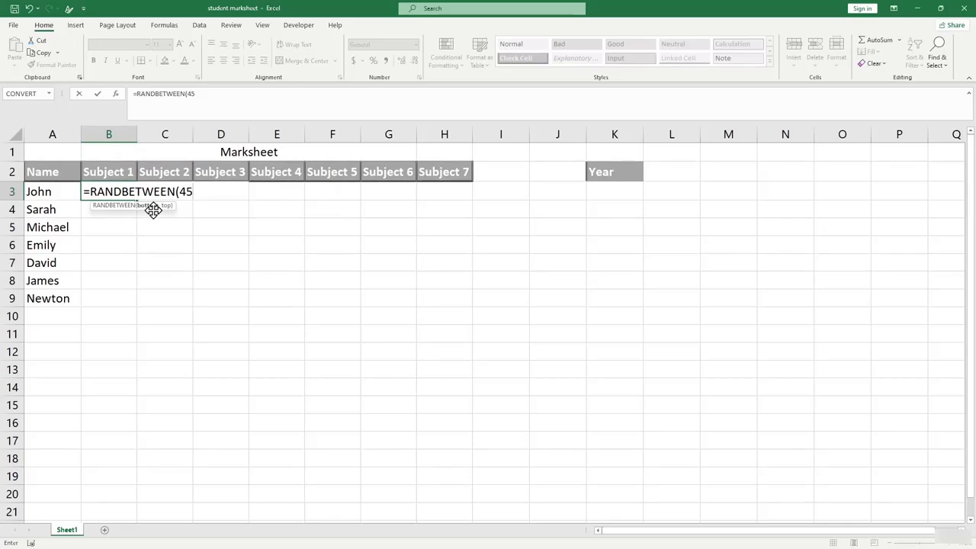
{"action": "type", "text": ",98"}
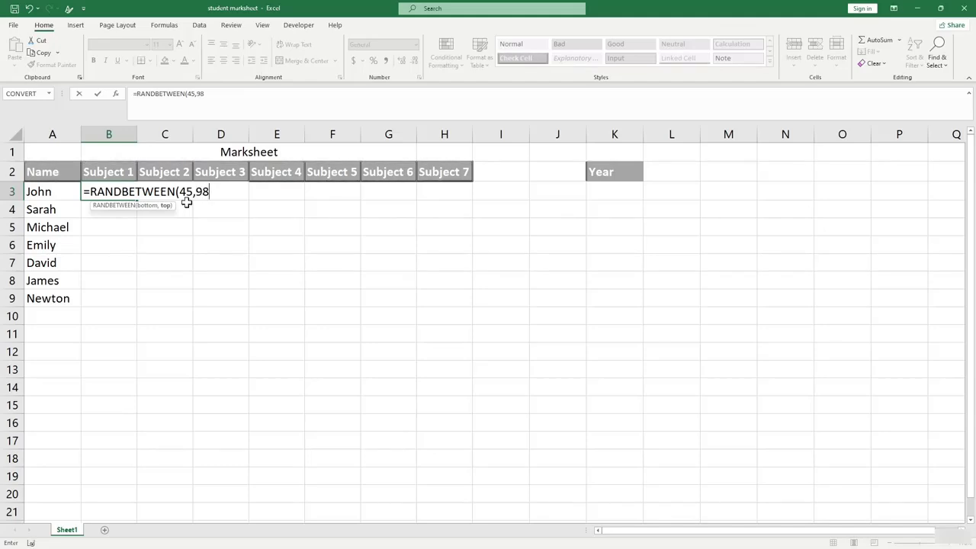
{"action": "type", "text": ")"}
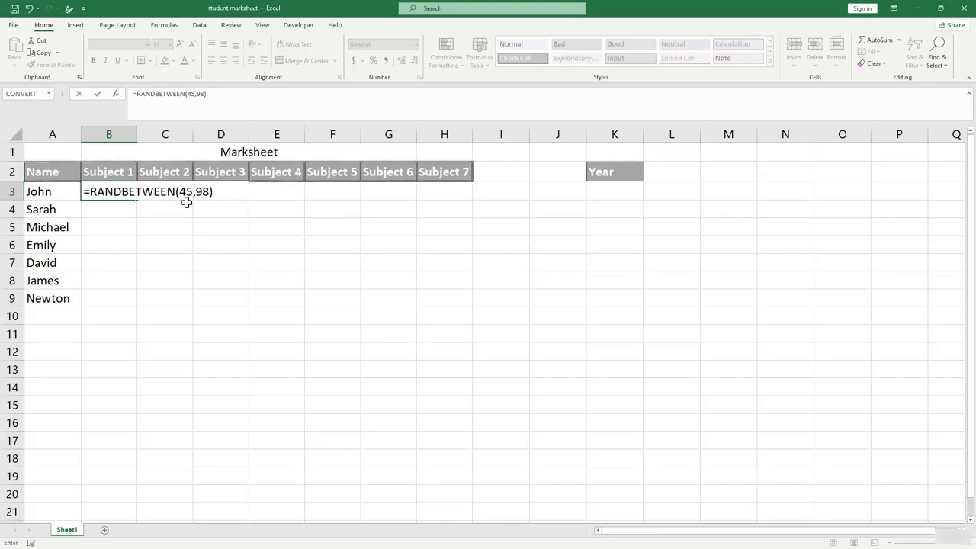
{"action": "key", "text": "Return"}
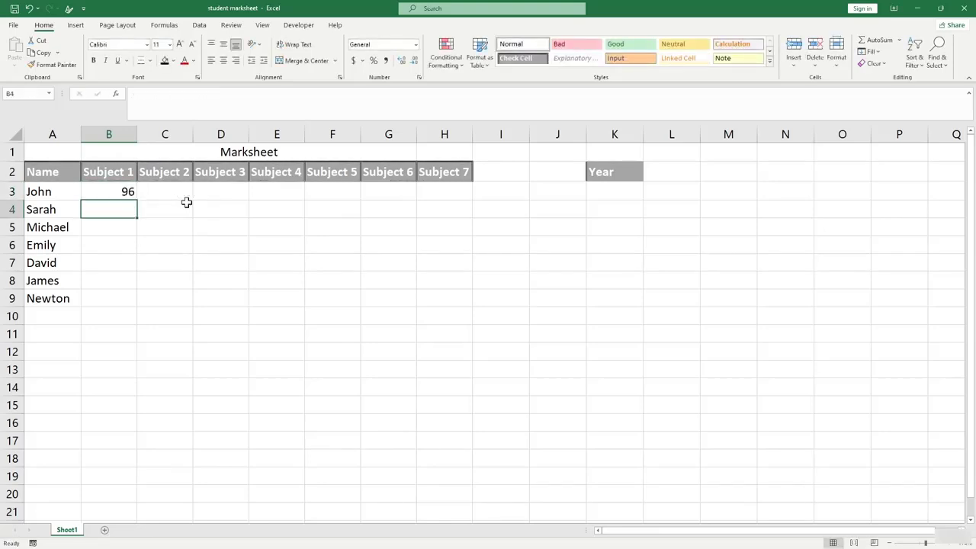
Fill the random-mark formula down to B9 and across through column H.
{"action": "left_click", "coordinate": [122, 191]}
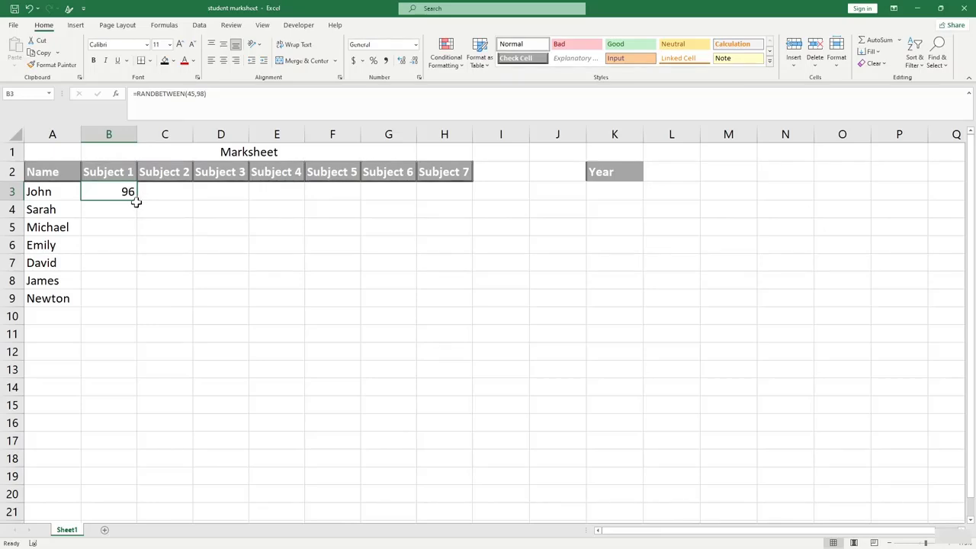
{"action": "left_click_drag", "start_coordinate": [135, 209], "coordinate": [131, 306]}
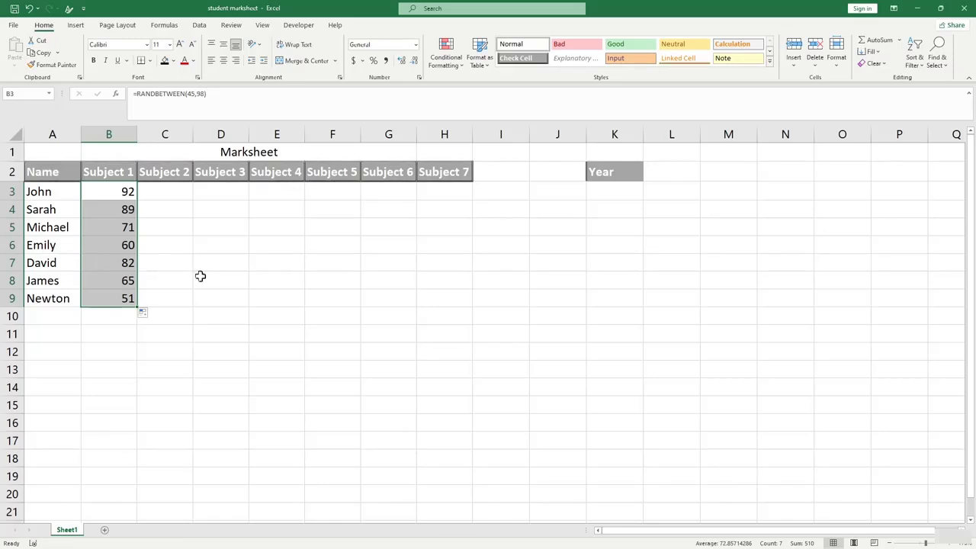
{"action": "left_click", "coordinate": [169, 240]}
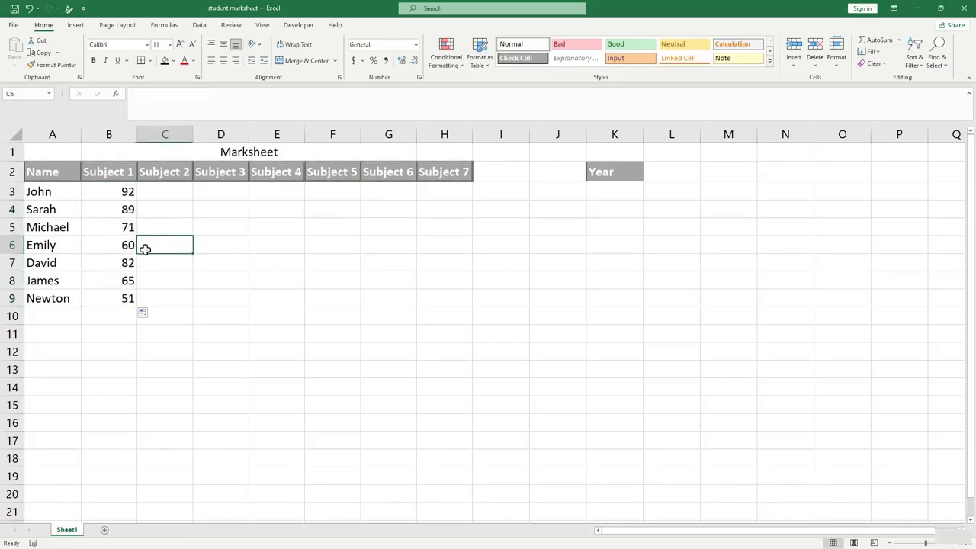
{"action": "left_click", "coordinate": [125, 195]}
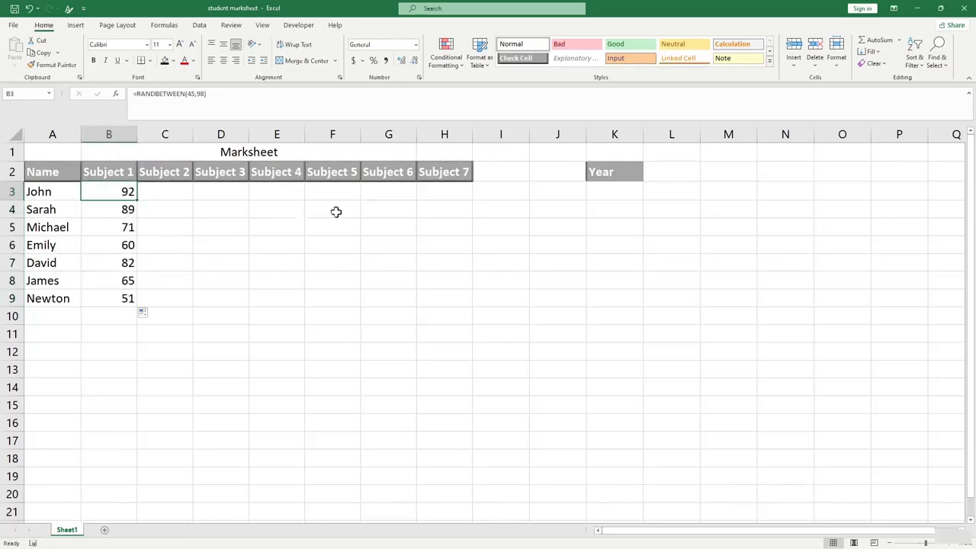
{"action": "left_click", "coordinate": [160, 210]}
{"action": "left_click_drag", "start_coordinate": [127, 191], "coordinate": [475, 286]}
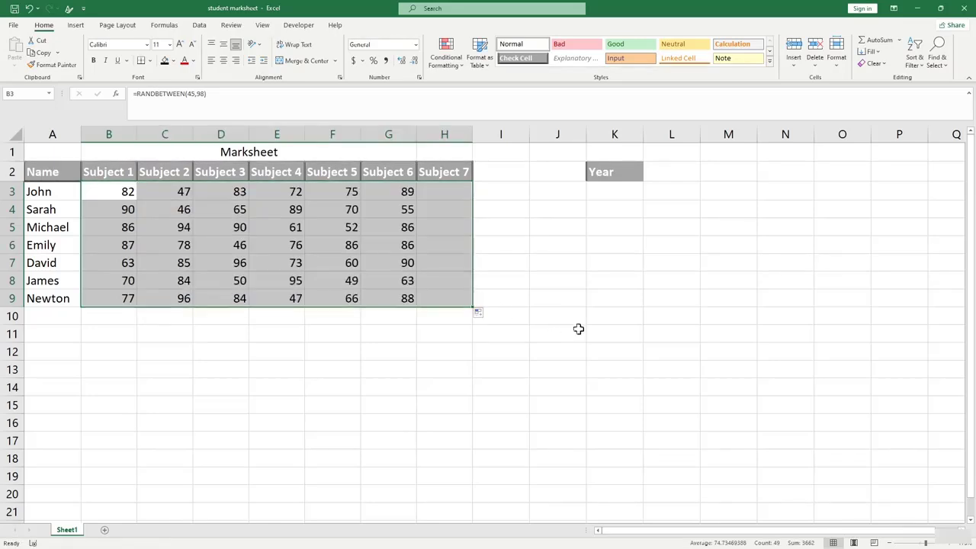
{"action": "left_click", "coordinate": [299, 369]}
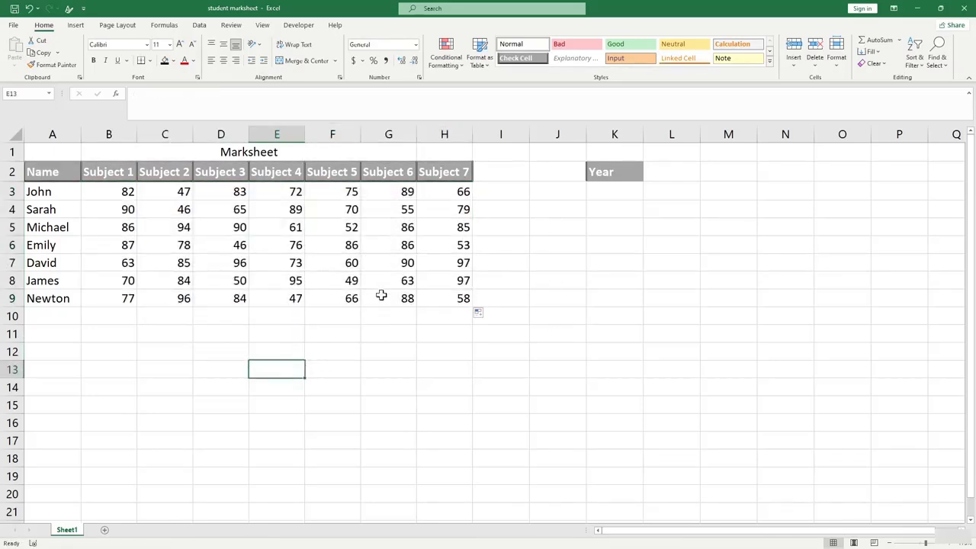
Recalculate the random marks several times with F9.
{"action": "left_click", "coordinate": [377, 355]}
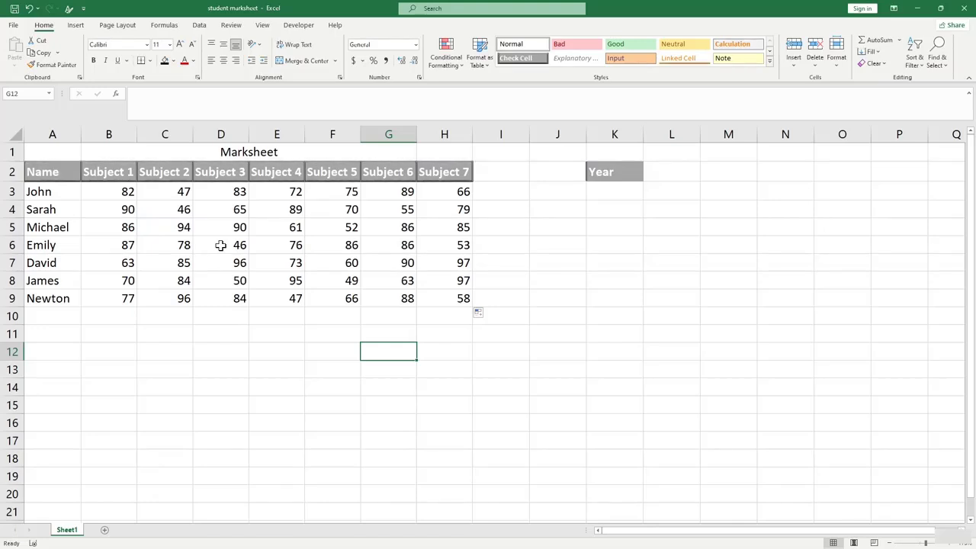
{"action": "key", "text": "F9"}
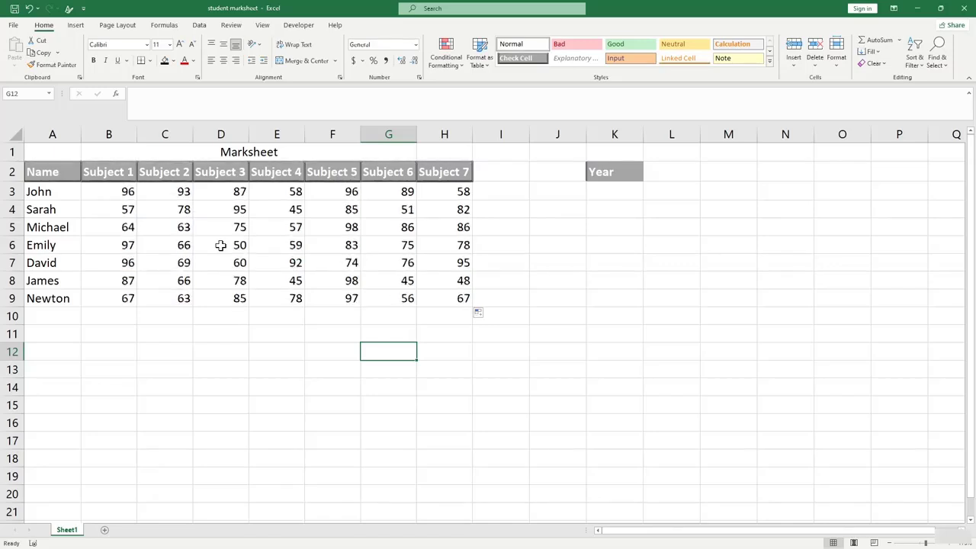
{"action": "key", "text": "F9"}
{"action": "key", "text": "F9"}
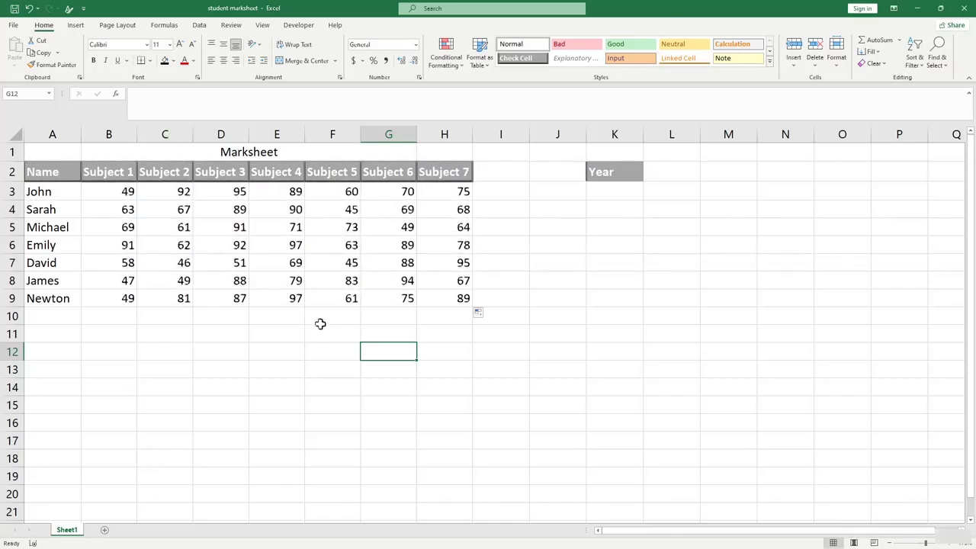
{"action": "left_click", "coordinate": [322, 324]}
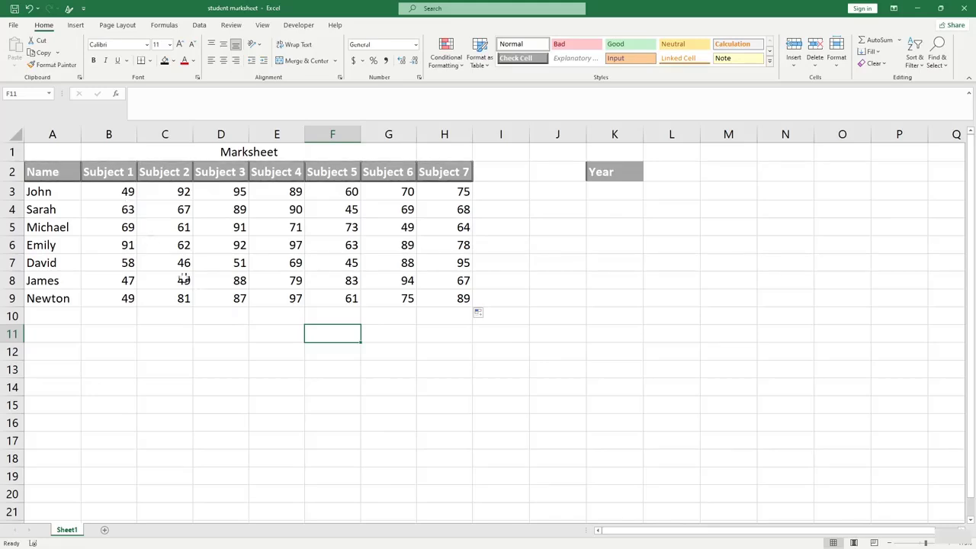
{"action": "left_click", "coordinate": [268, 332]}
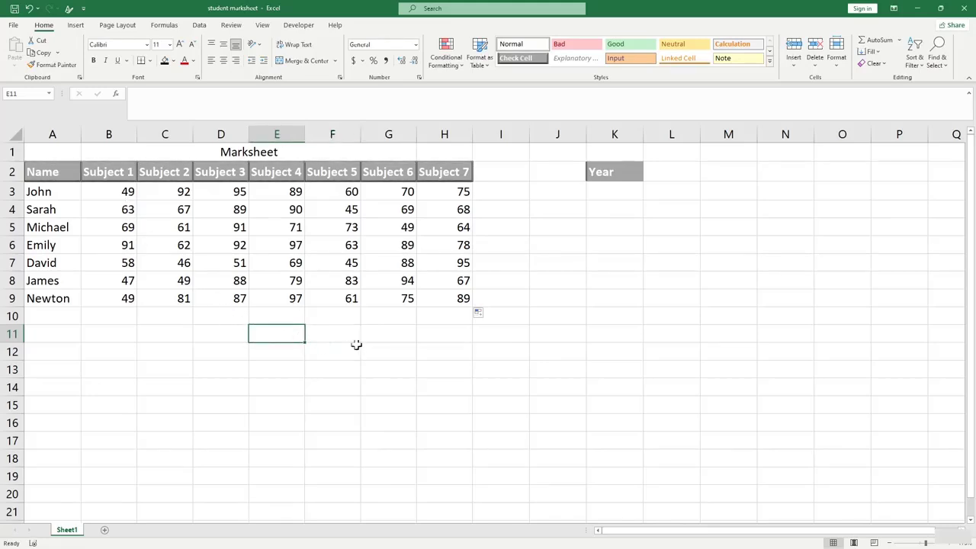
{"action": "left_click", "coordinate": [369, 347]}
{"action": "key", "text": "F9"}
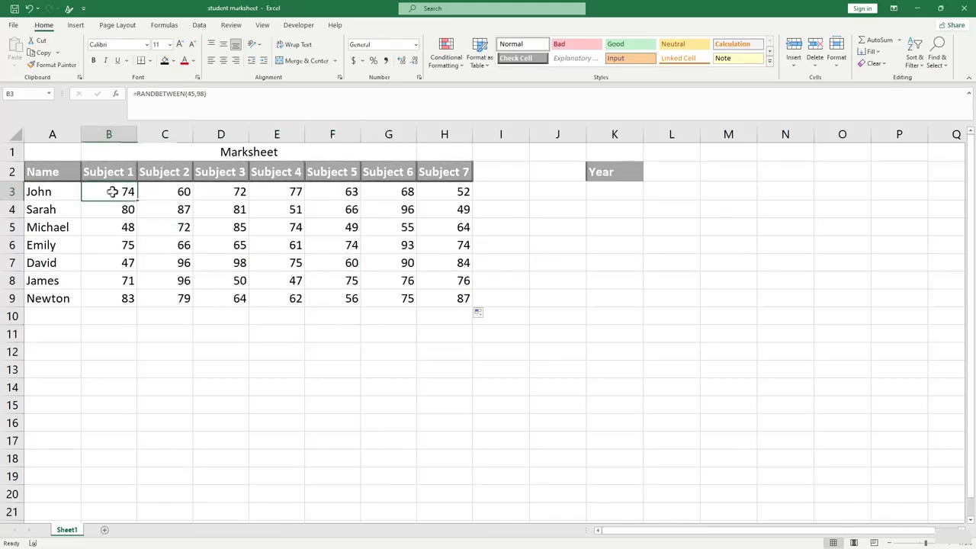
Copy B3:H9, paste it over itself, and check B3 still holds a formula.
{"action": "left_click_drag", "start_coordinate": [113, 191], "coordinate": [445, 298]}
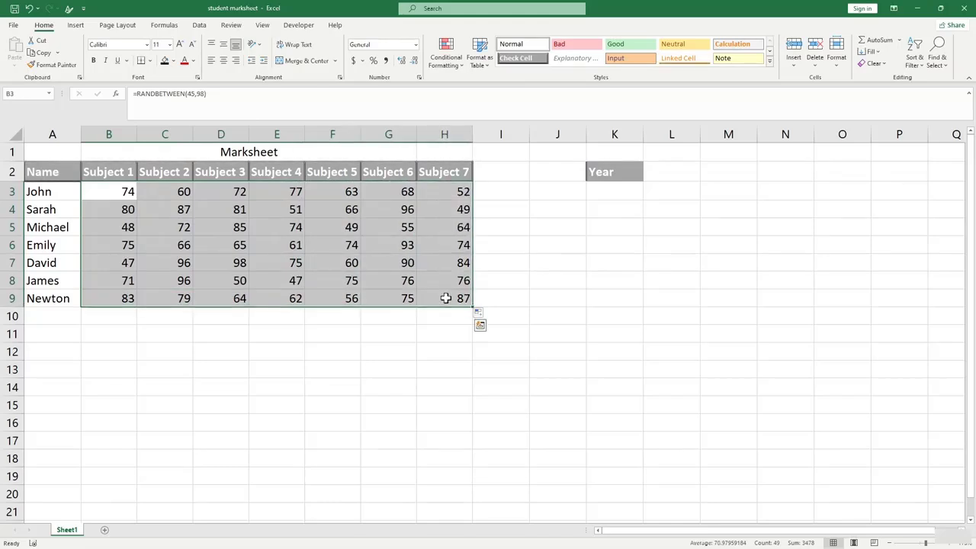
{"action": "key", "text": "ctrl+c"}
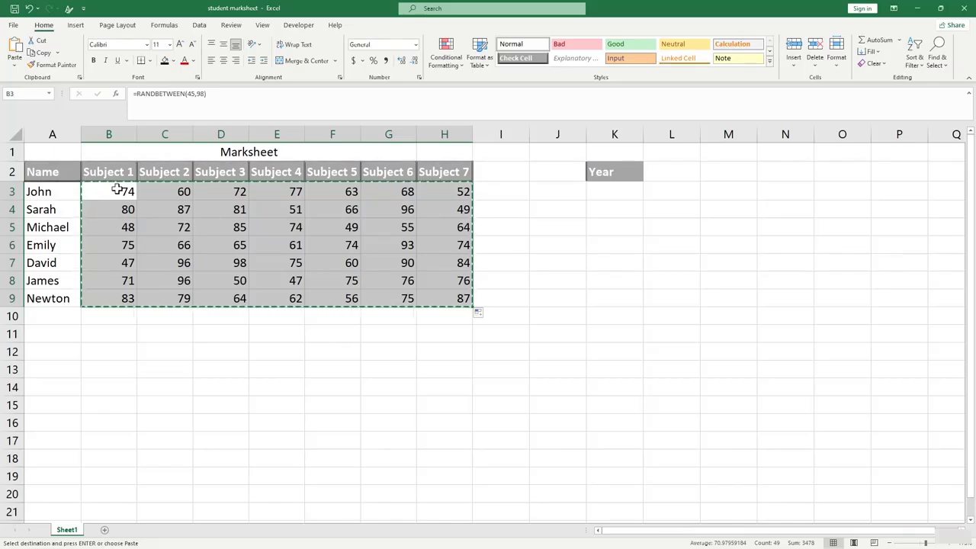
{"action": "key", "text": "ctrl+v"}
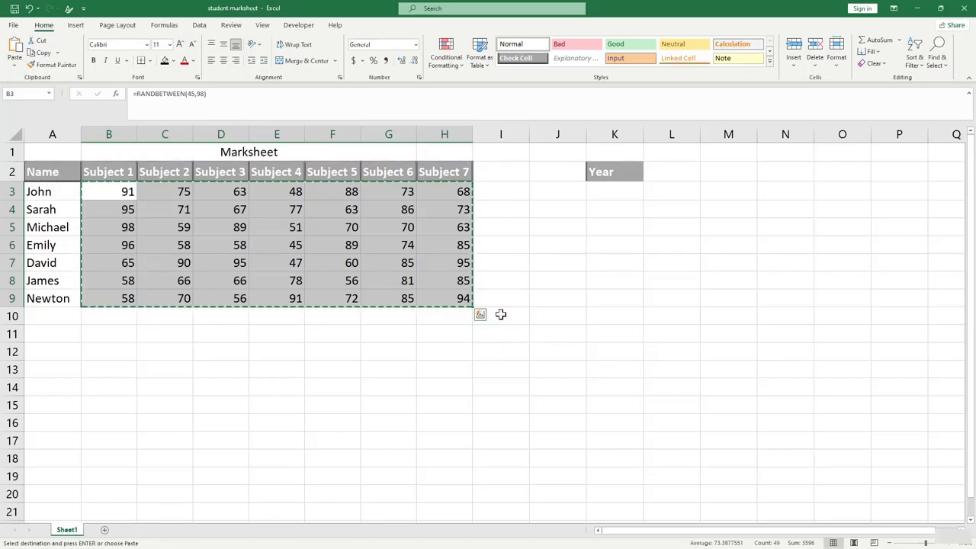
{"action": "double_click", "coordinate": [113, 186]}
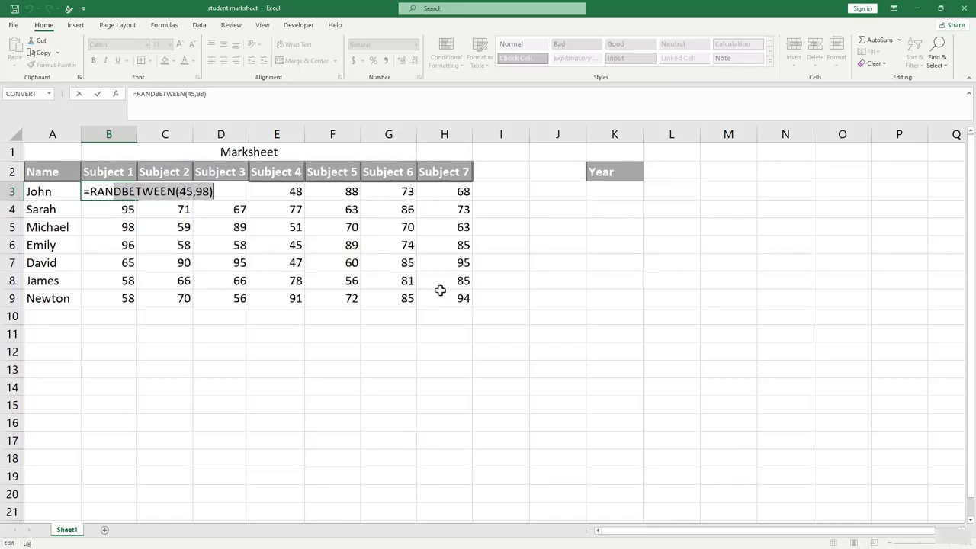
{"action": "key", "text": "Return"}
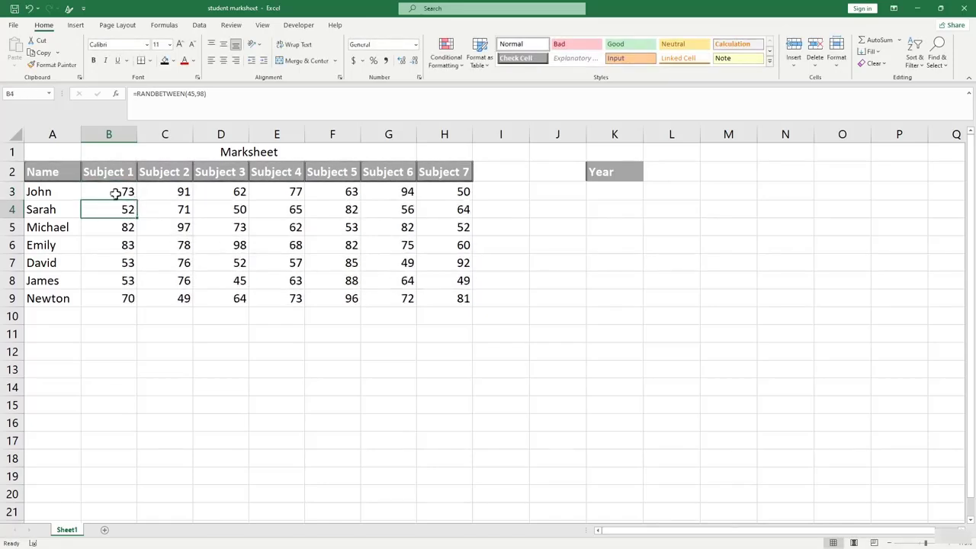
Copy B3:H9 again and paste it back as values to fix the marks.
{"action": "left_click_drag", "start_coordinate": [115, 192], "coordinate": [470, 305]}
{"action": "key", "text": "ctrl+c"}
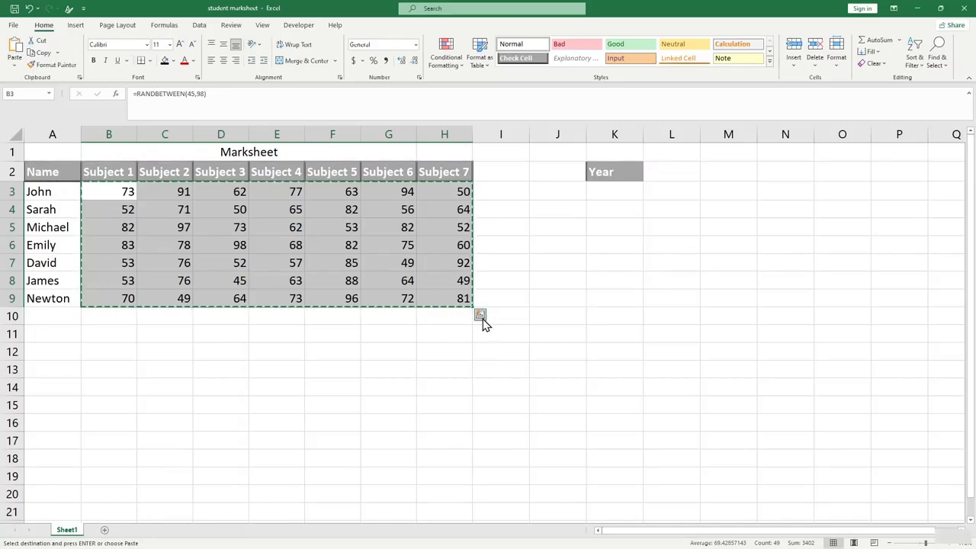
{"action": "left_click", "coordinate": [14, 61]}
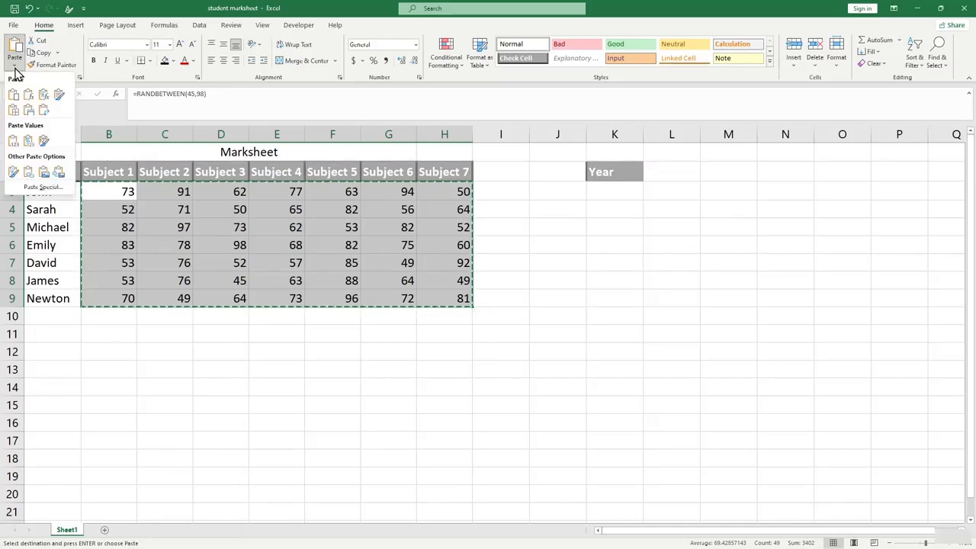
{"action": "left_click", "coordinate": [13, 142]}
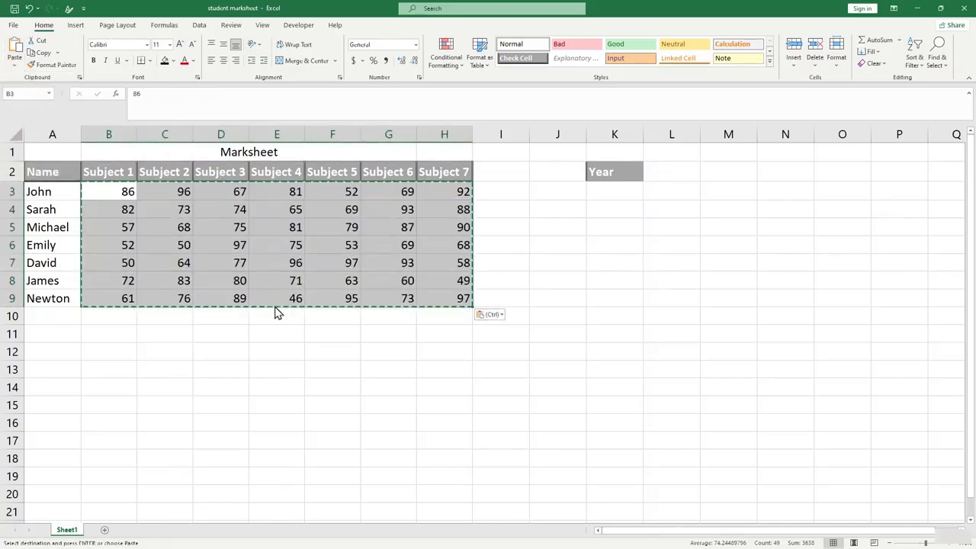
{"action": "left_click", "coordinate": [398, 372]}
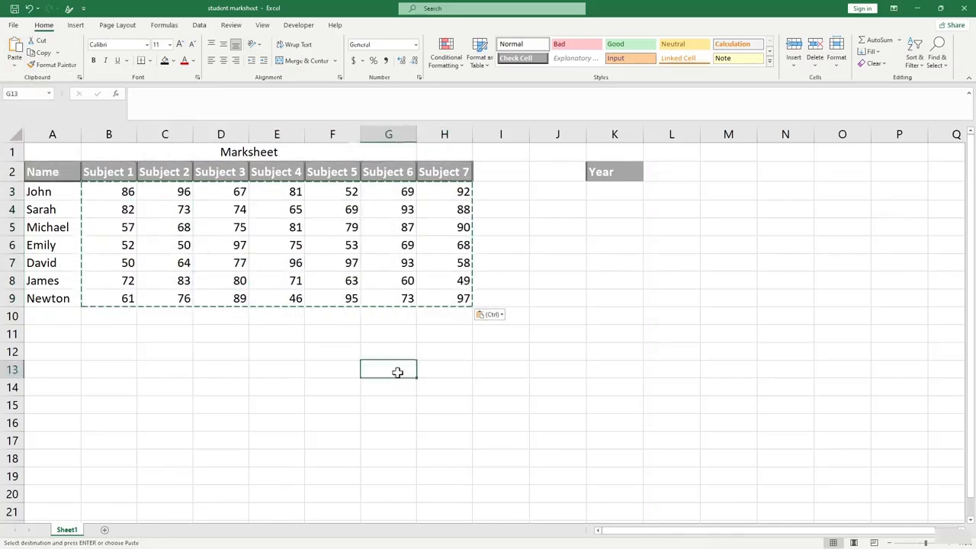
{"action": "key", "text": "Escape"}
{"action": "left_click", "coordinate": [440, 382]}
{"action": "left_click", "coordinate": [519, 331]}
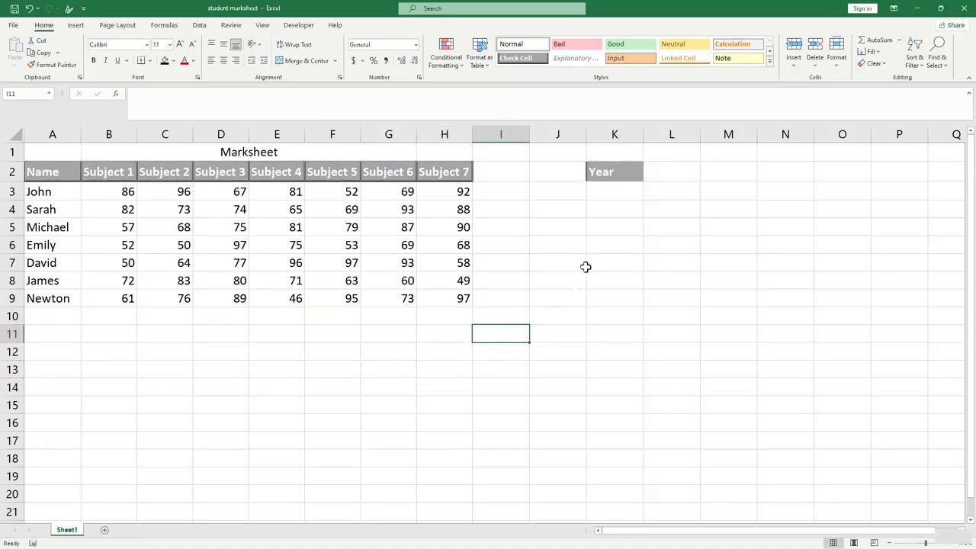
{"action": "left_click", "coordinate": [626, 187]}
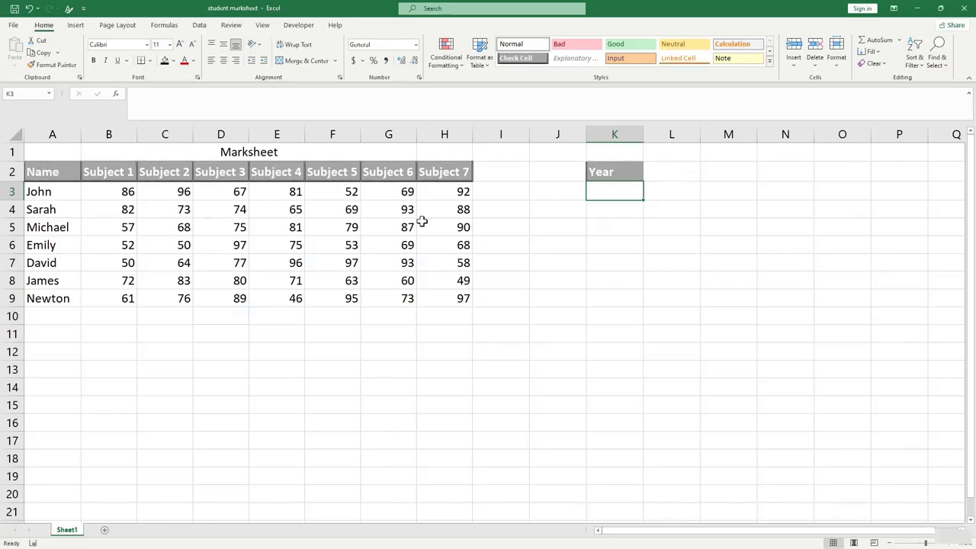
Enter =RANDBETWEEN(2015,2023) in K3 and fill it down to K9.
{"action": "type", "text": "=r"}
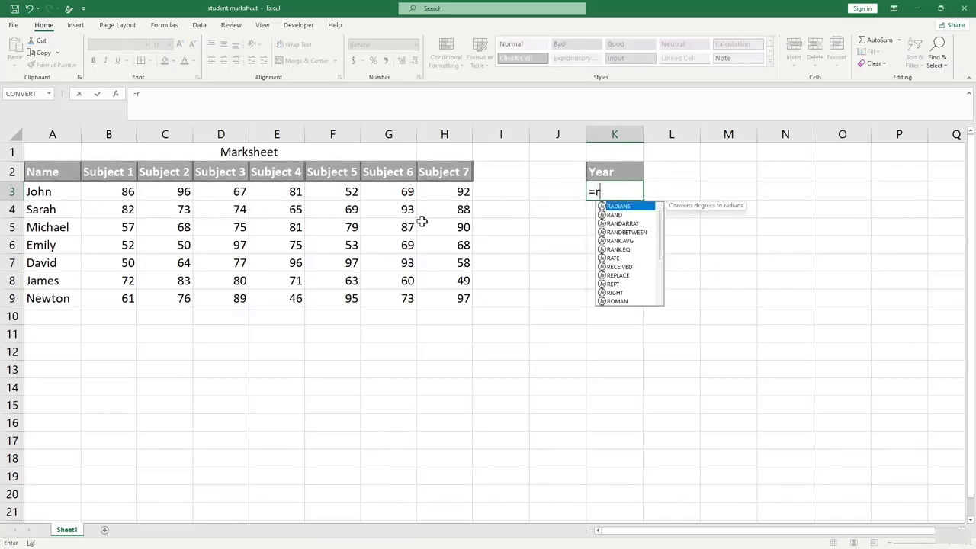
{"action": "type", "text": "andbet"}
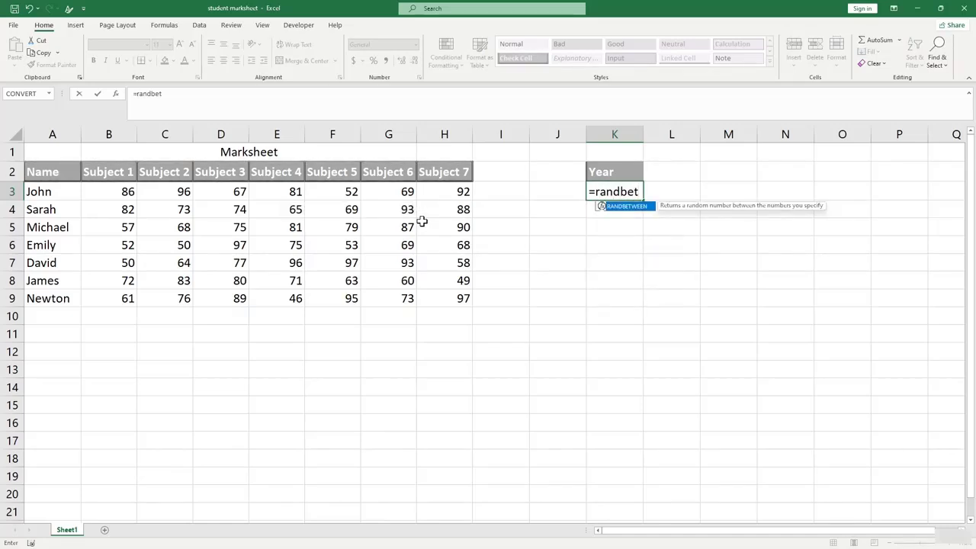
{"action": "key", "text": "Tab"}
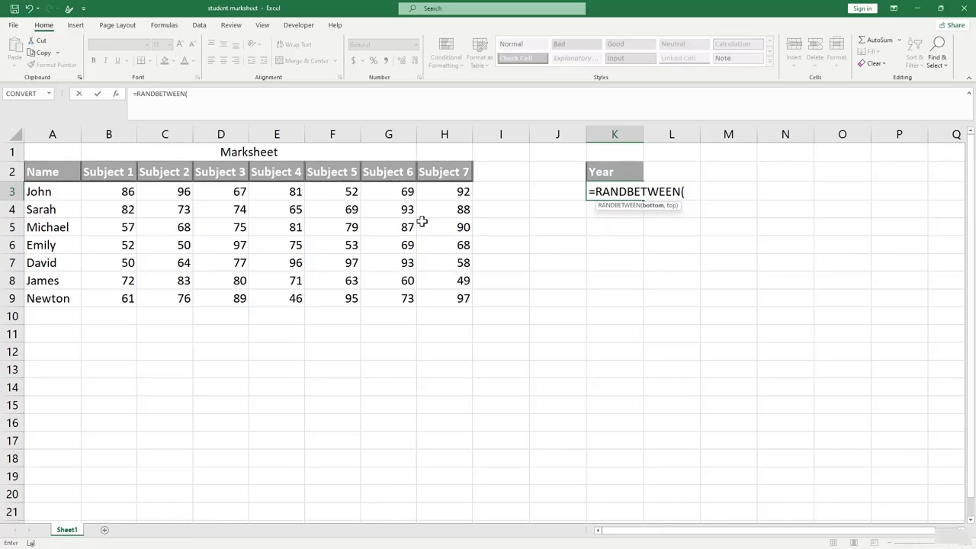
{"action": "type", "text": "2015,202"}
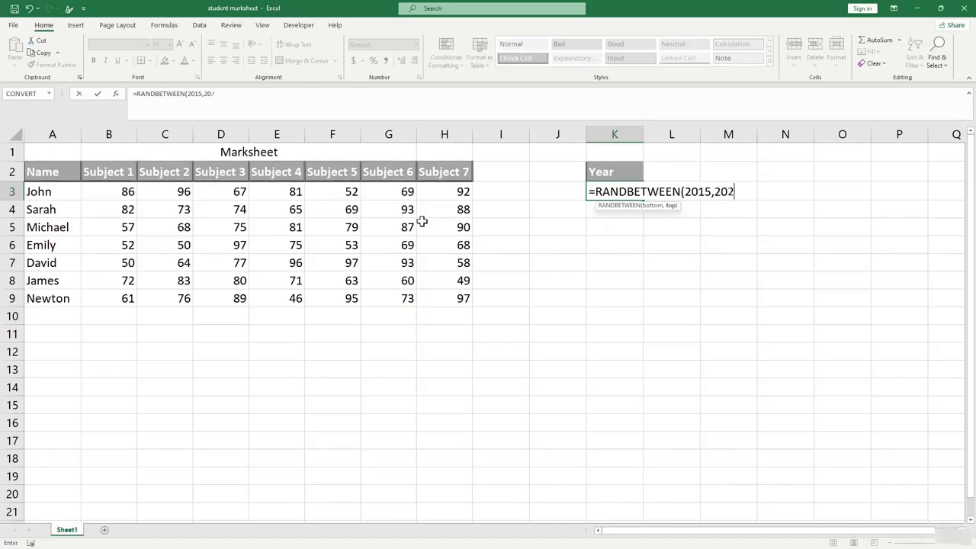
{"action": "type", "text": "3)"}
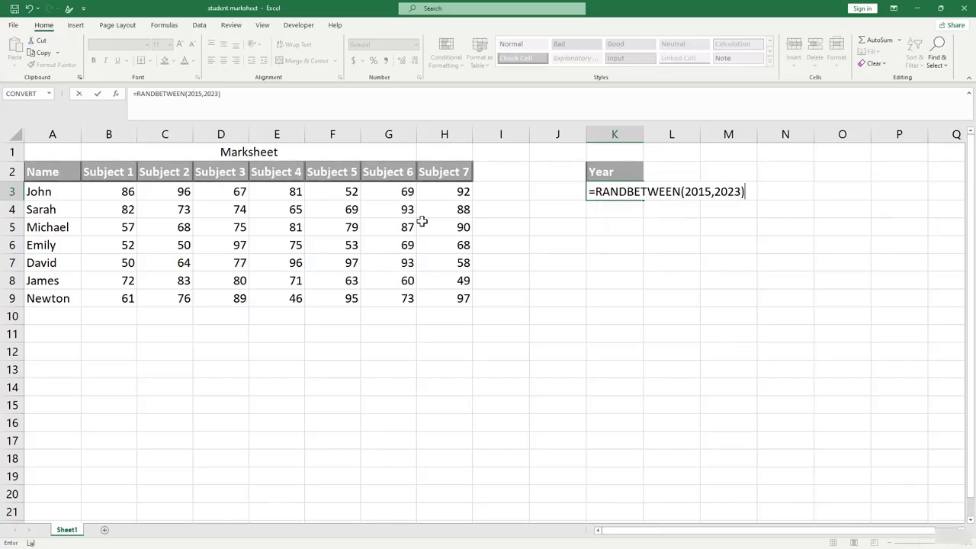
{"action": "key", "text": "Return"}
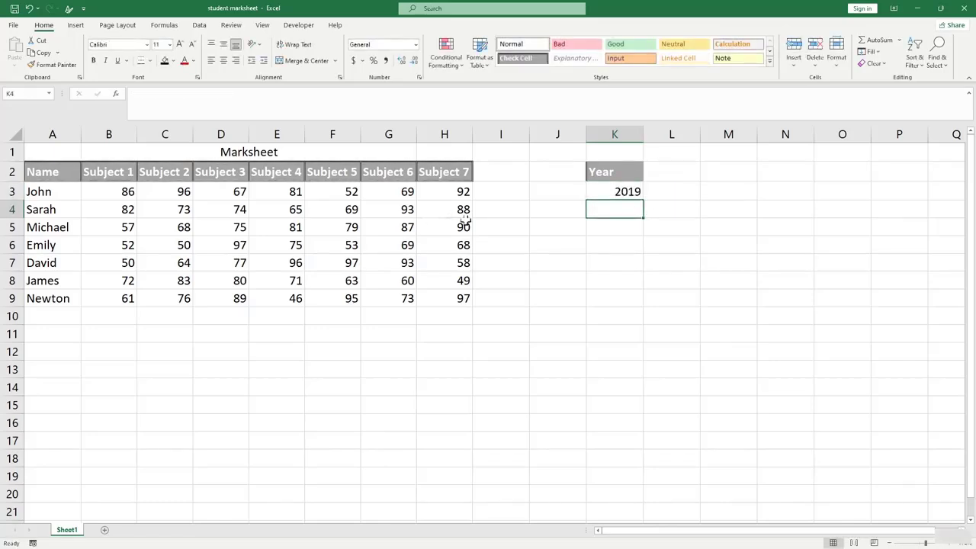
{"action": "left_click", "coordinate": [621, 191]}
{"action": "left_click_drag", "start_coordinate": [644, 199], "coordinate": [645, 305]}
{"action": "left_click", "coordinate": [677, 350]}
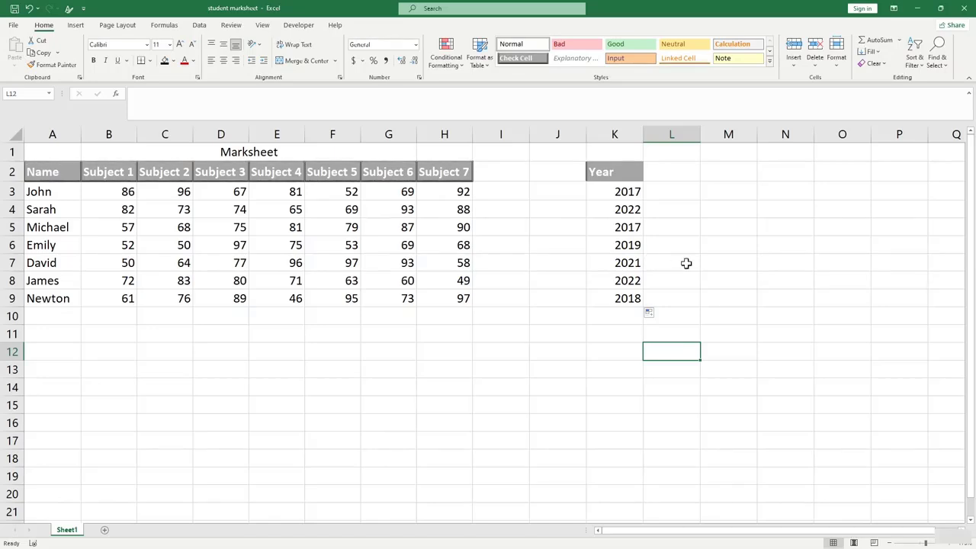
{"action": "left_click", "coordinate": [681, 221]}
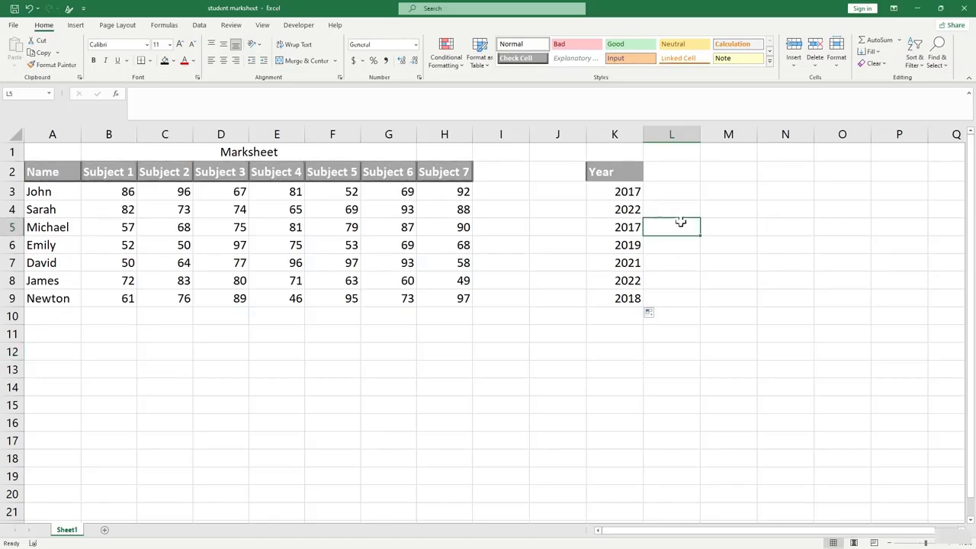
{"action": "key", "text": "Left"}
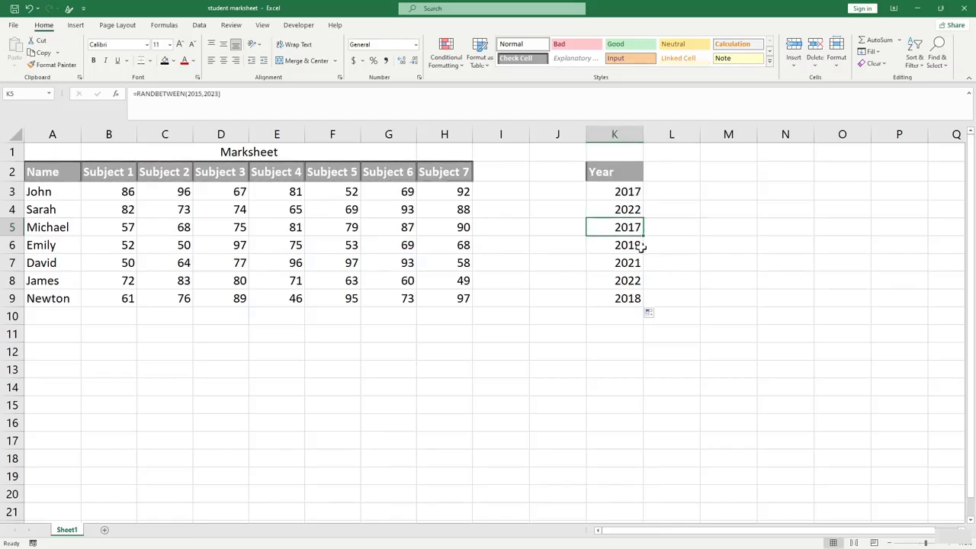
Recalculate the random years in K3:K9 with F9.
{"action": "left_click", "coordinate": [683, 281]}
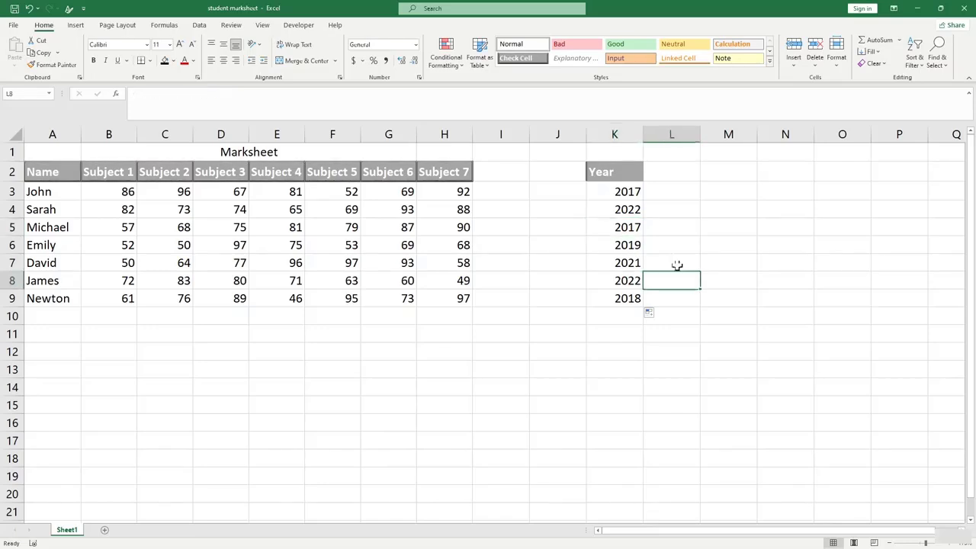
{"action": "left_click", "coordinate": [675, 263]}
{"action": "left_click", "coordinate": [674, 242]}
{"action": "key", "text": "F9"}
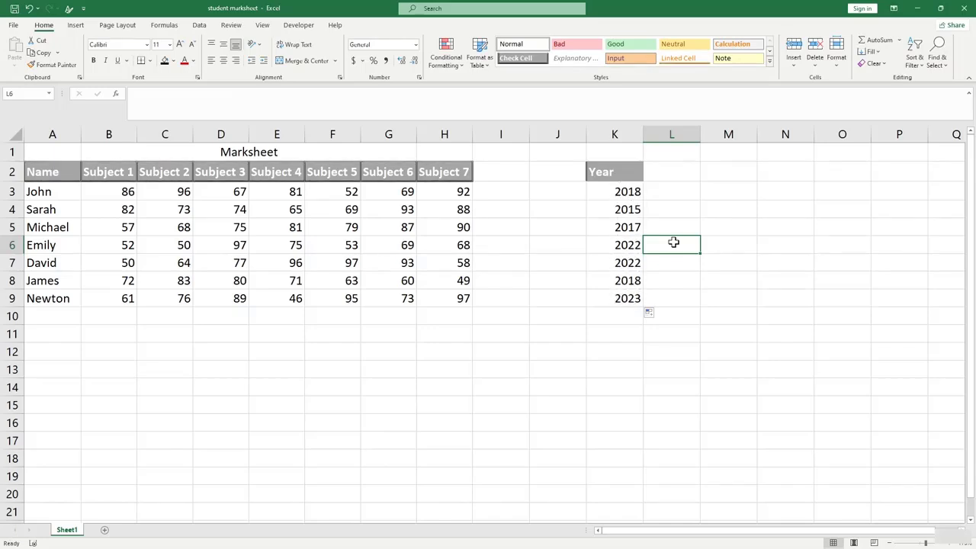
{"action": "left_click", "coordinate": [665, 206]}
Copy K3:K9 and paste the years back onto themselves as values.
{"action": "left_click_drag", "start_coordinate": [624, 193], "coordinate": [627, 297]}
{"action": "key", "text": "ctrl+c"}
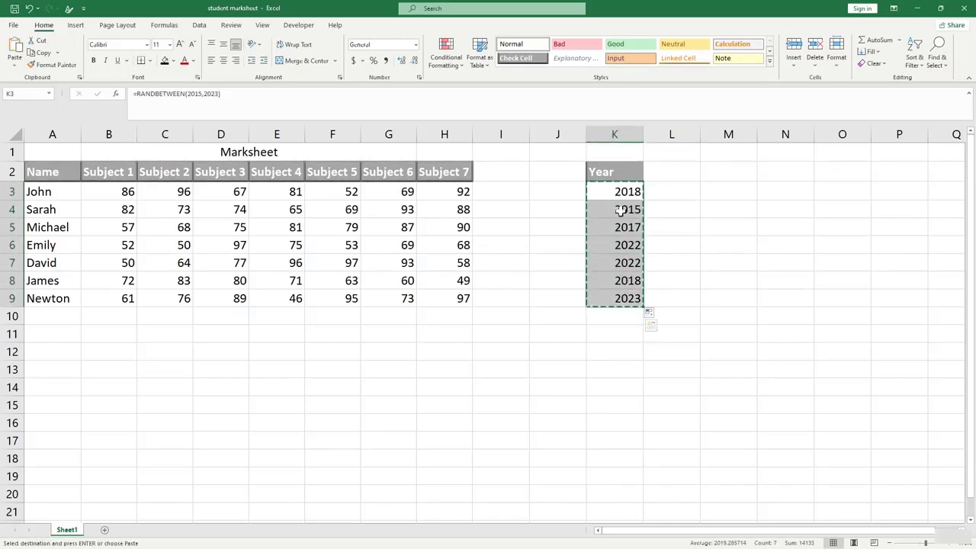
{"action": "left_click", "coordinate": [15, 64]}
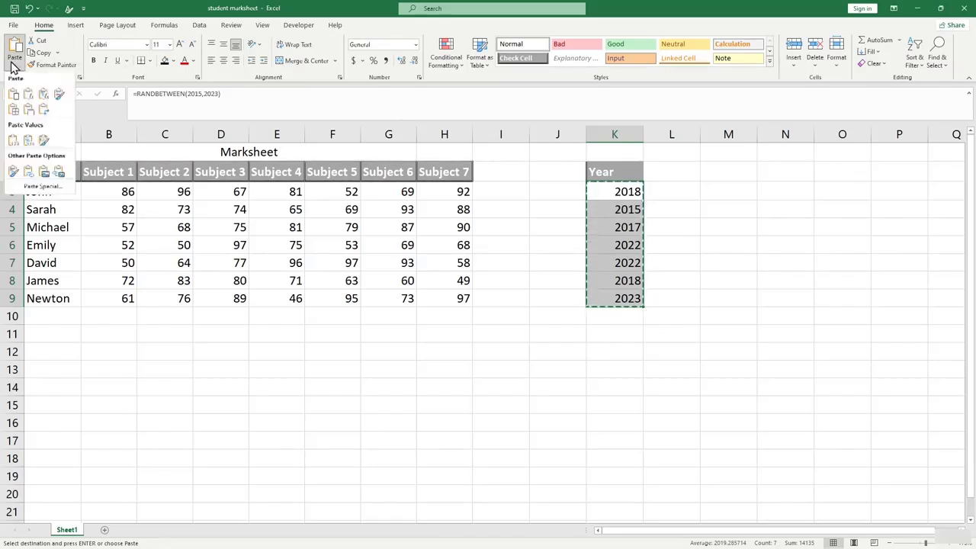
{"action": "left_click", "coordinate": [17, 145]}
{"action": "left_click", "coordinate": [692, 263]}
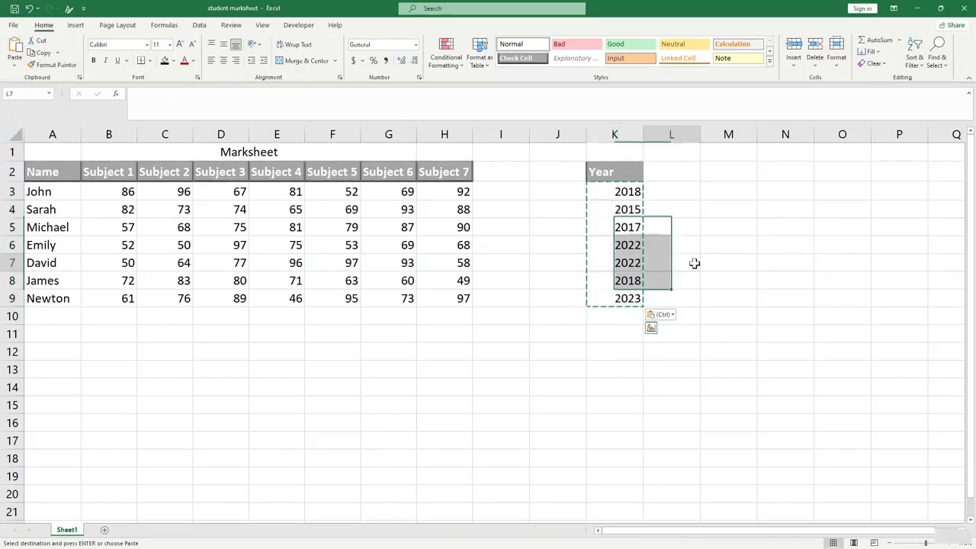
{"action": "key", "text": "Escape"}
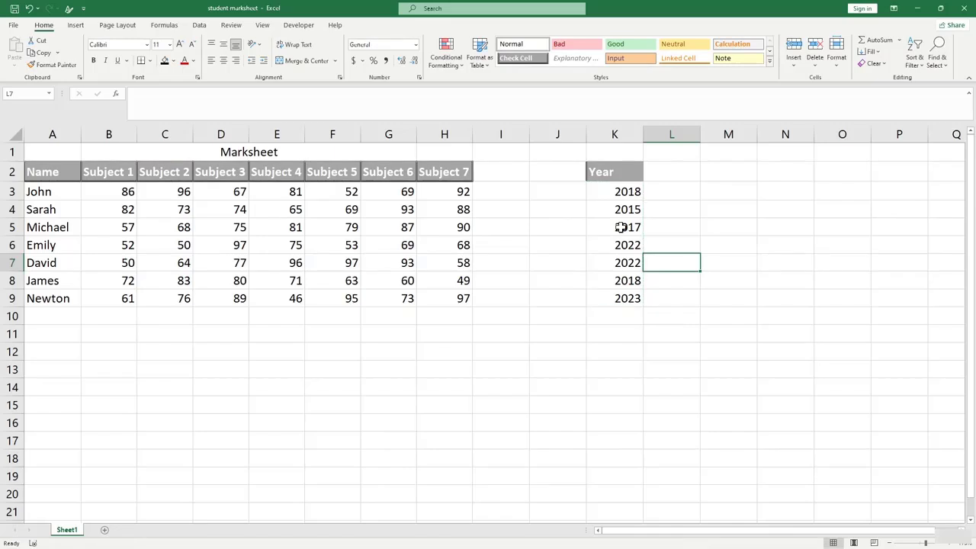
{"action": "left_click", "coordinate": [705, 313]}
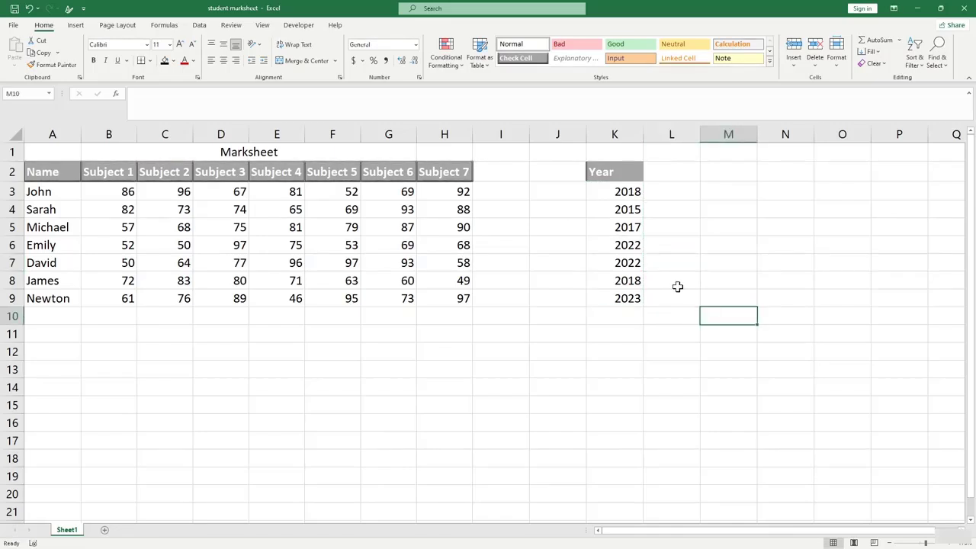
{"action": "left_click", "coordinate": [696, 327]}
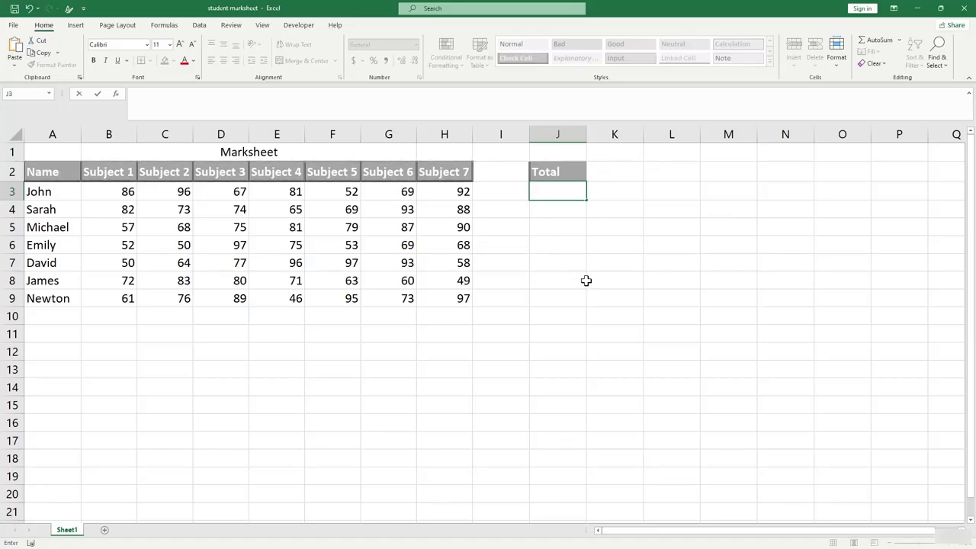
{"action": "key", "text": "Down"}
{"action": "key", "text": "Down"}
{"action": "key", "text": "Down"}
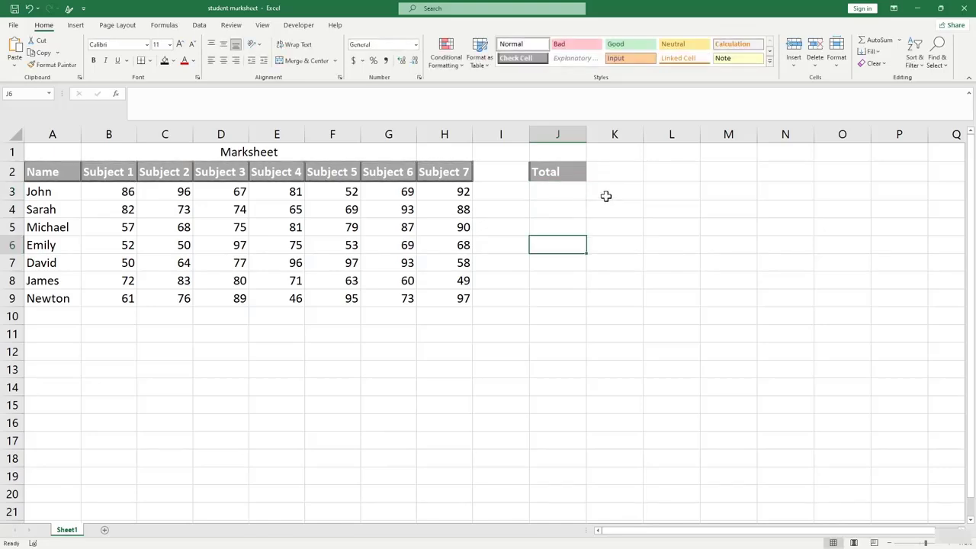
{"action": "left_click", "coordinate": [621, 259]}
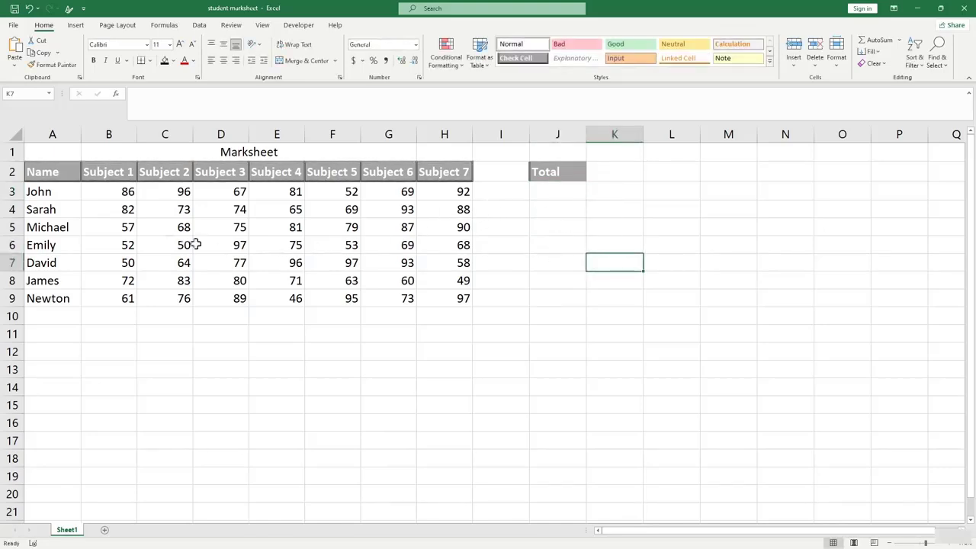
{"action": "left_click", "coordinate": [69, 193]}
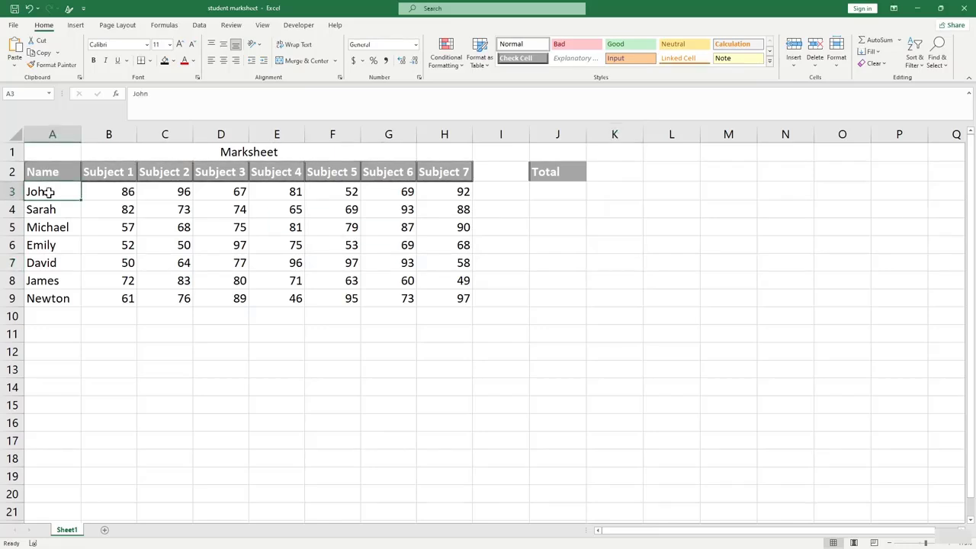
{"action": "left_click", "coordinate": [126, 193]}
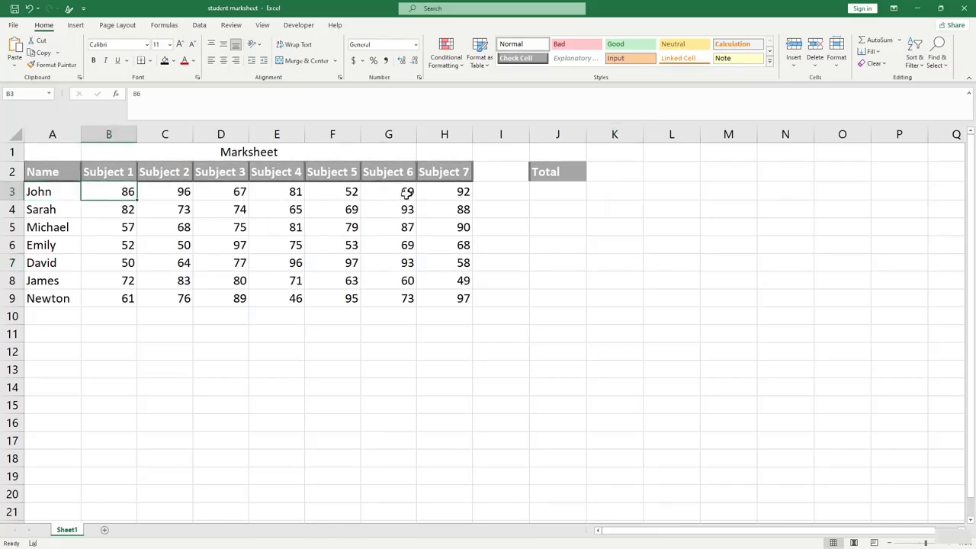
{"action": "left_click", "coordinate": [564, 194]}
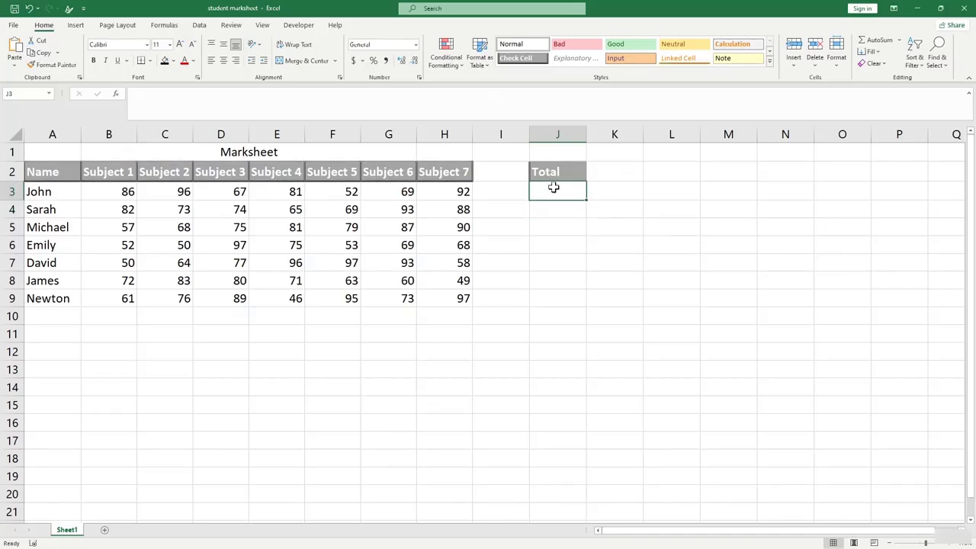
{"action": "left_click", "coordinate": [573, 279]}
{"action": "left_click", "coordinate": [551, 191]}
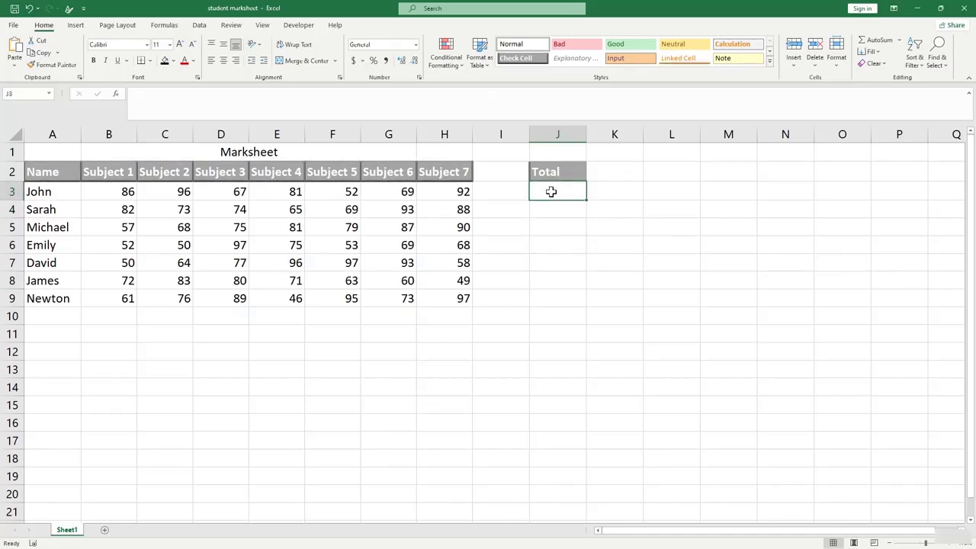
{"action": "left_click", "coordinate": [873, 40]}
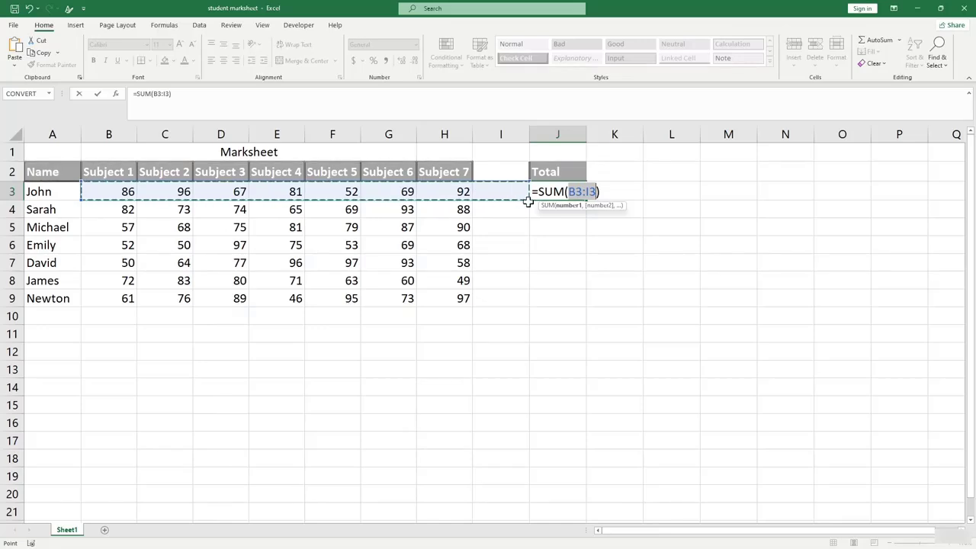
{"action": "key", "text": "Return"}
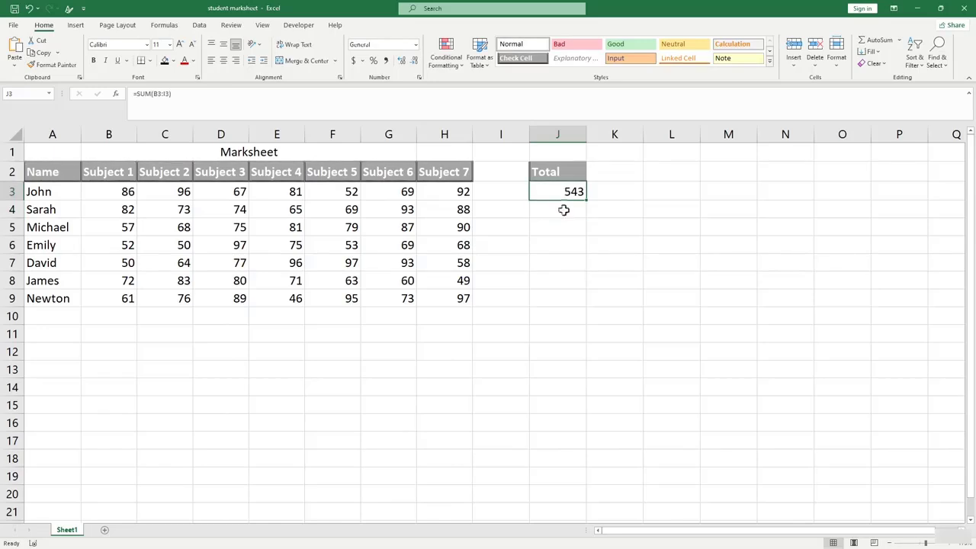
{"action": "left_click", "coordinate": [892, 42]}
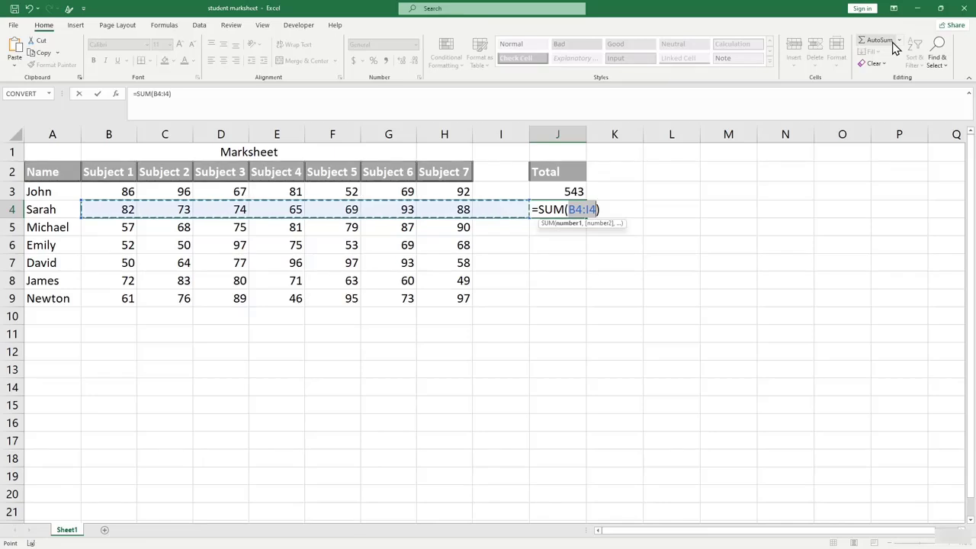
{"action": "key", "text": "Return"}
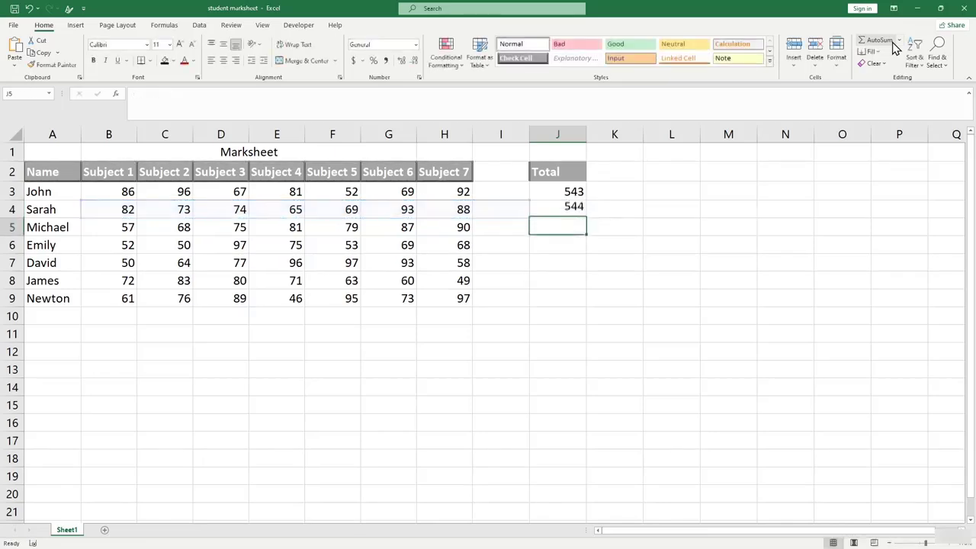
{"action": "left_click", "coordinate": [668, 266]}
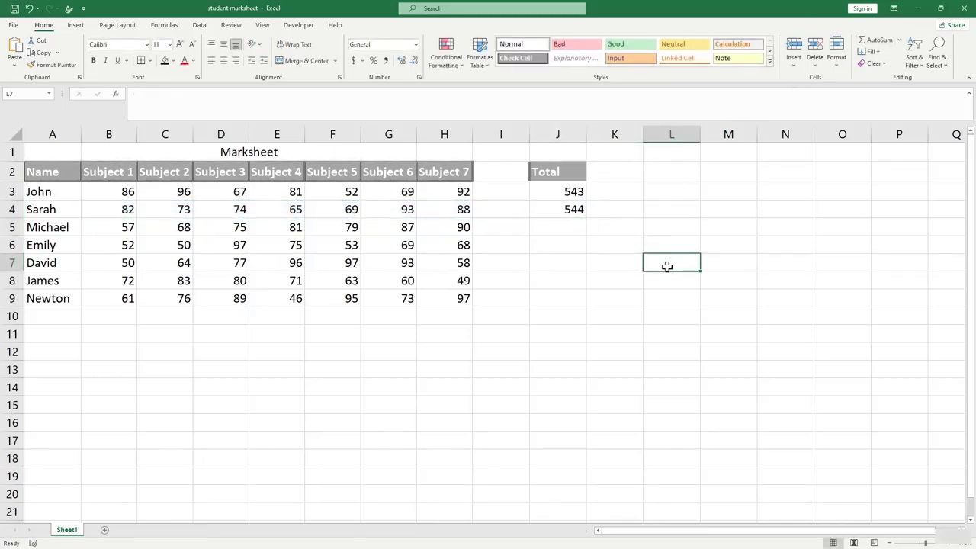
{"action": "key", "text": "ctrl+z"}
{"action": "key", "text": "ctrl+z"}
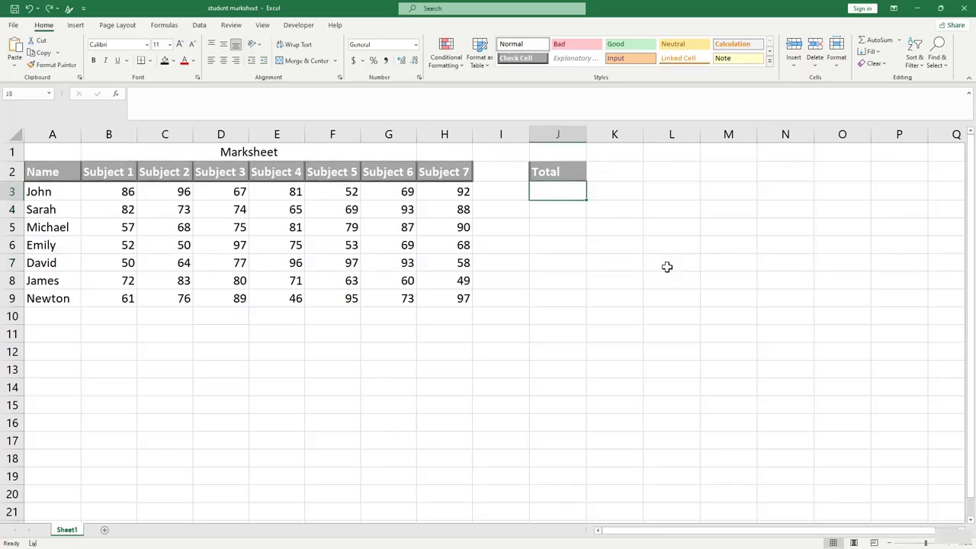
{"action": "left_click", "coordinate": [669, 266]}
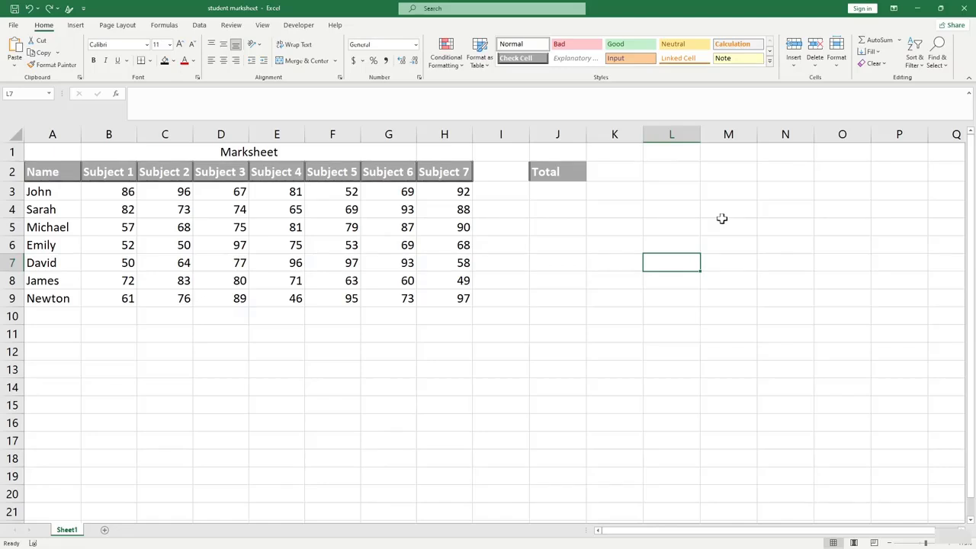
{"action": "left_click", "coordinate": [663, 188]}
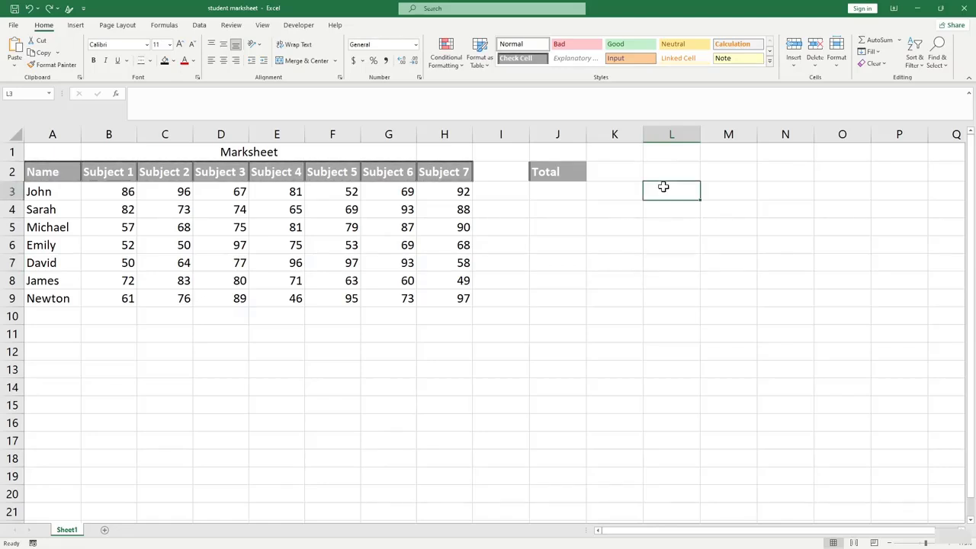
{"action": "left_click", "coordinate": [877, 39]}
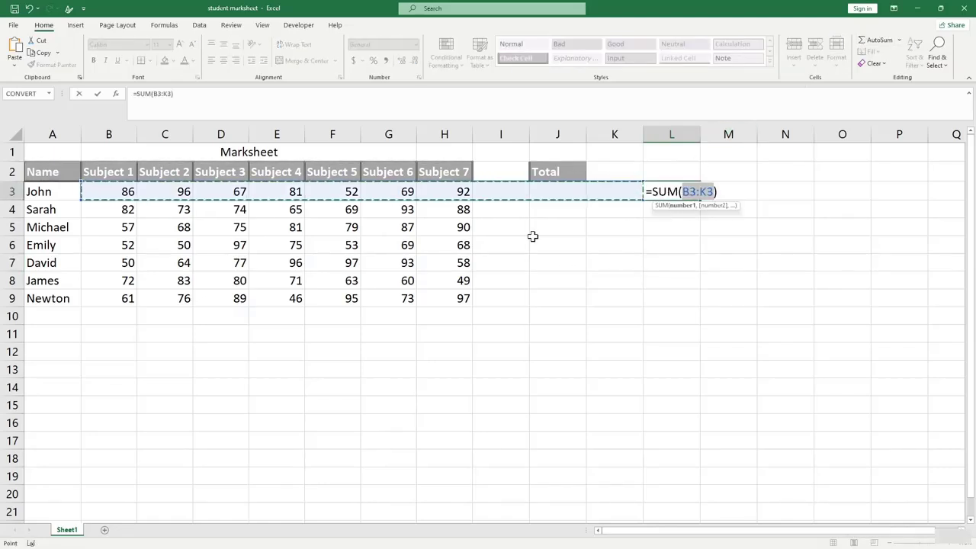
{"action": "key", "text": "Return"}
{"action": "left_click", "coordinate": [505, 193]}
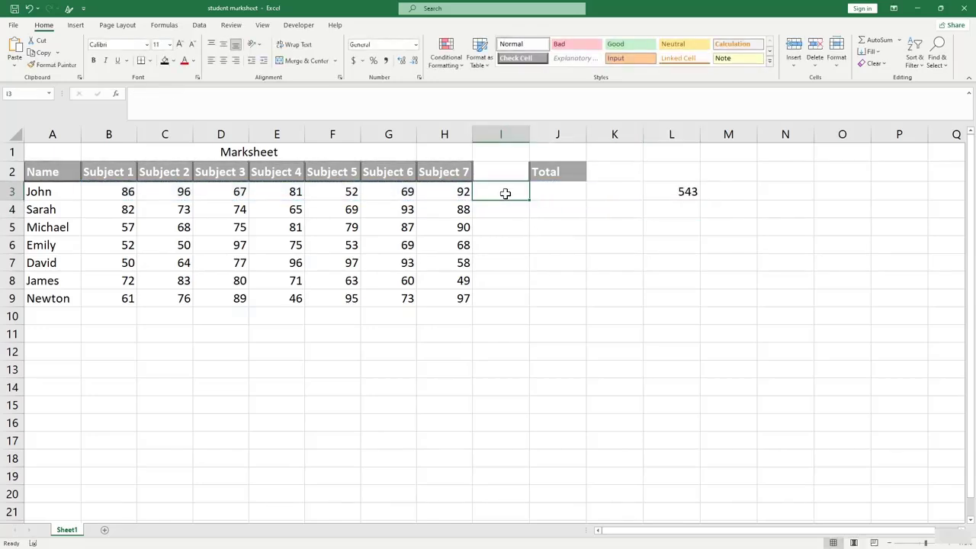
{"action": "type", "text": "25"}
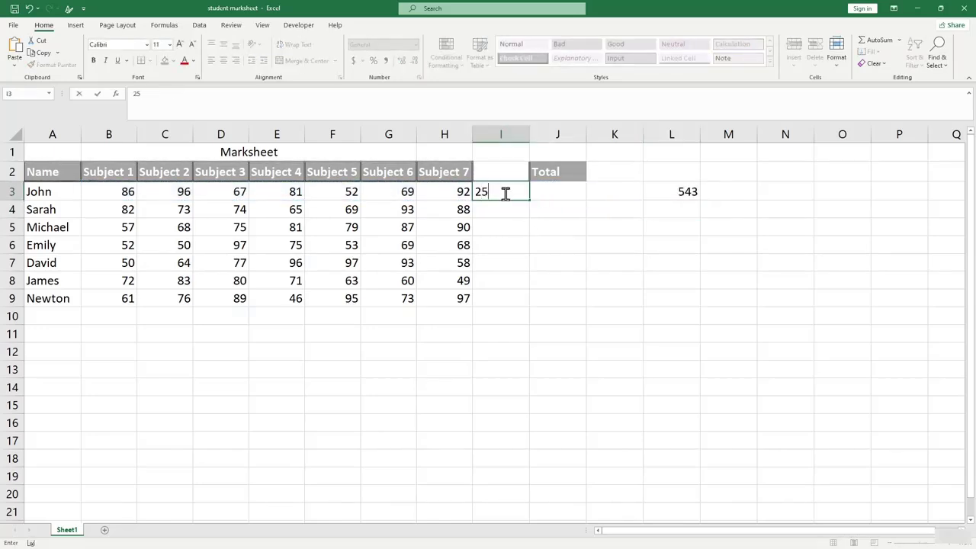
{"action": "key", "text": "Return"}
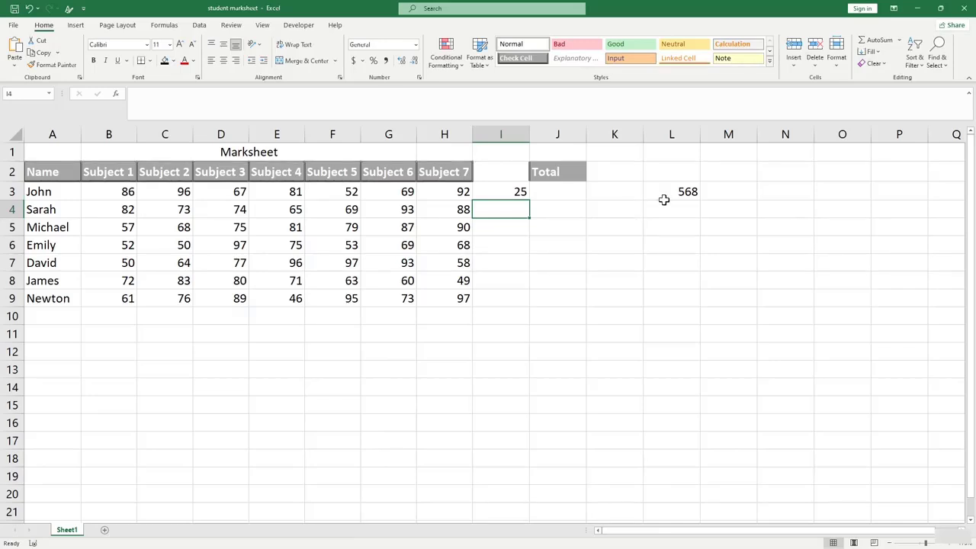
{"action": "left_click", "coordinate": [663, 196]}
{"action": "left_click", "coordinate": [560, 197]}
{"action": "left_click", "coordinate": [521, 193]}
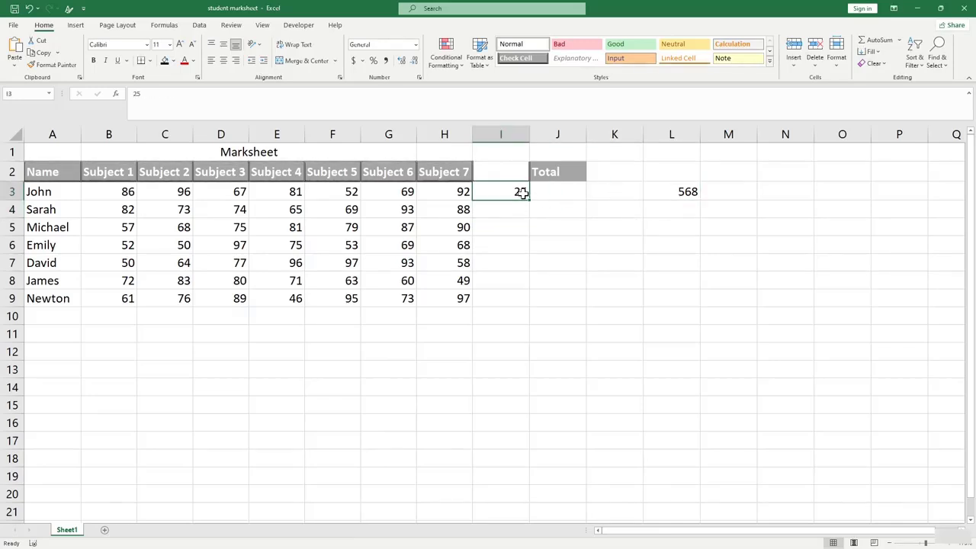
{"action": "key", "text": "Delete"}
{"action": "left_click", "coordinate": [658, 239]}
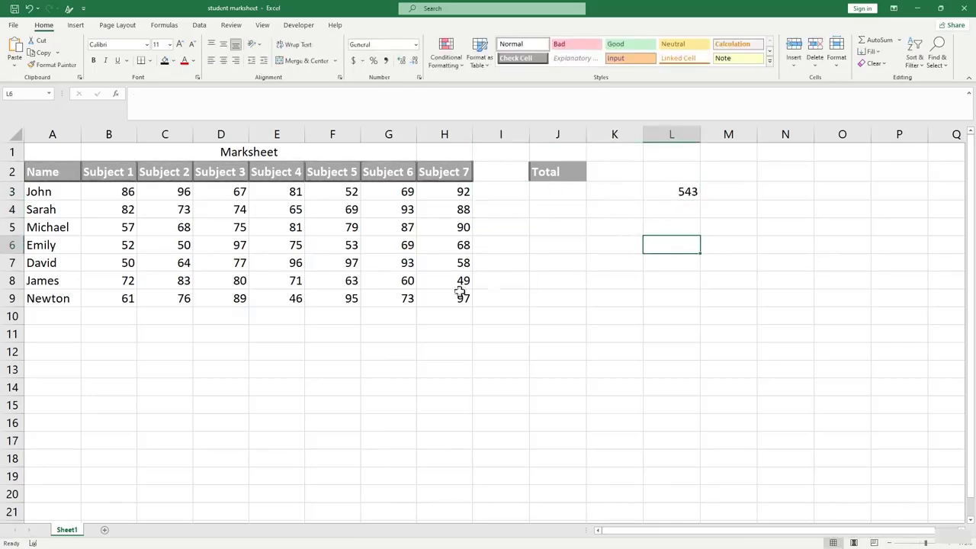
{"action": "left_click", "coordinate": [118, 300]}
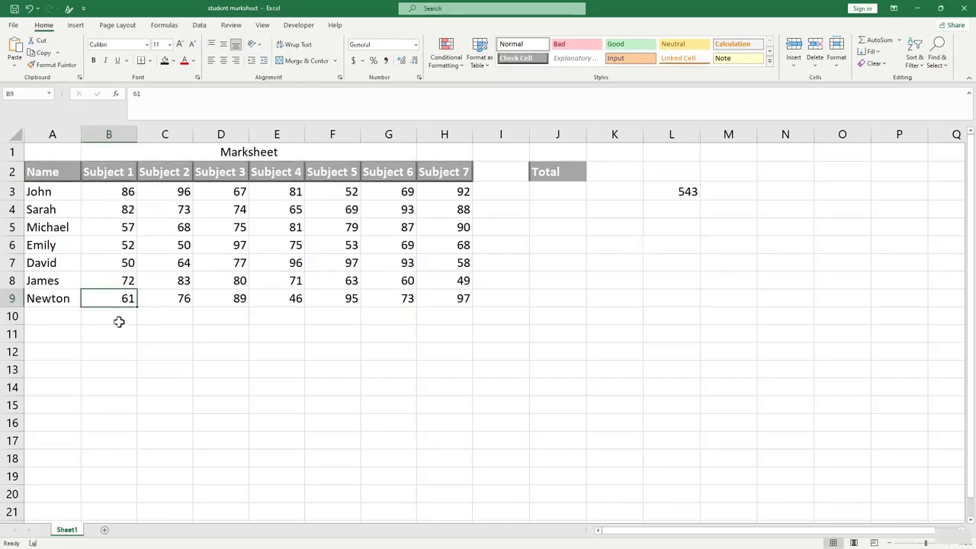
{"action": "left_click", "coordinate": [119, 322]}
Add an AutoSum total of the Subject 1 marks in B11, then undo it.
{"action": "left_click", "coordinate": [120, 332]}
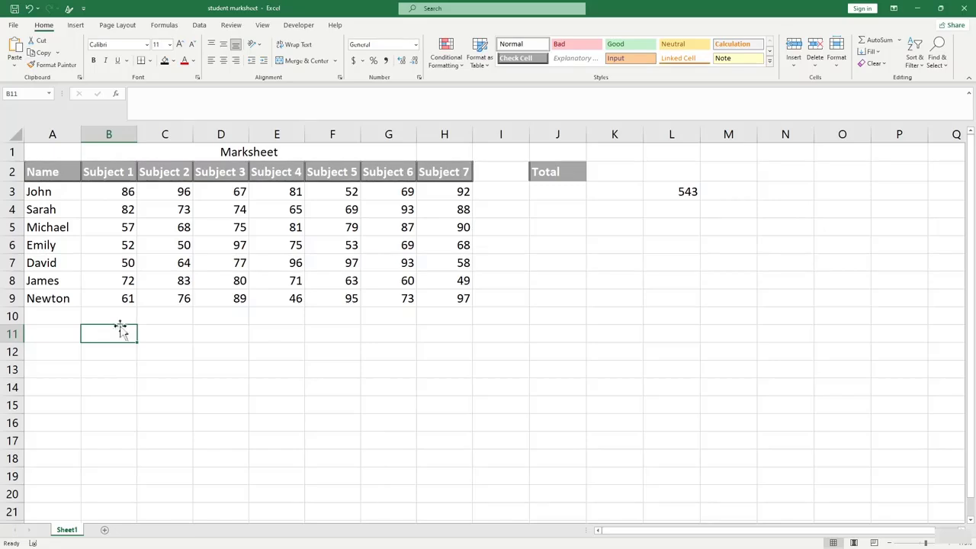
{"action": "left_click", "coordinate": [879, 44]}
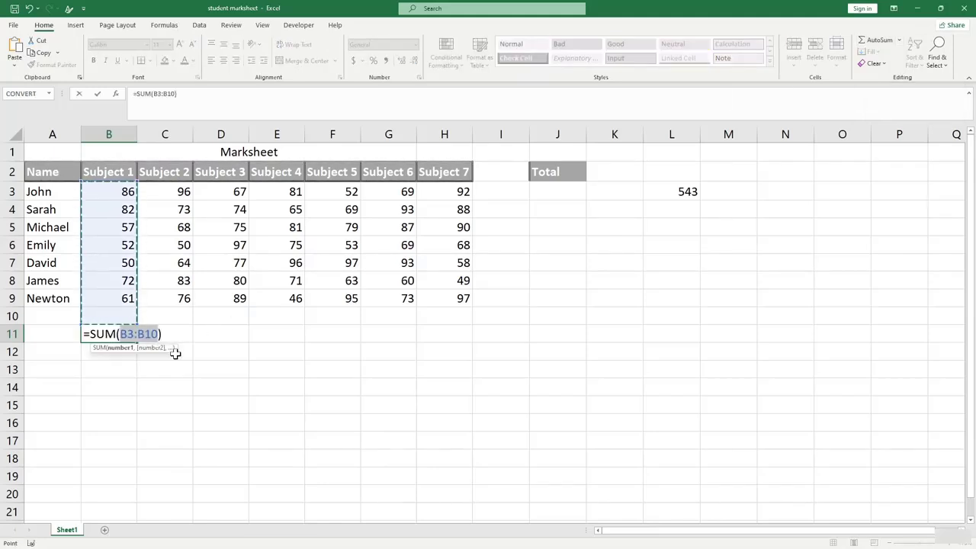
{"action": "key", "text": "Return"}
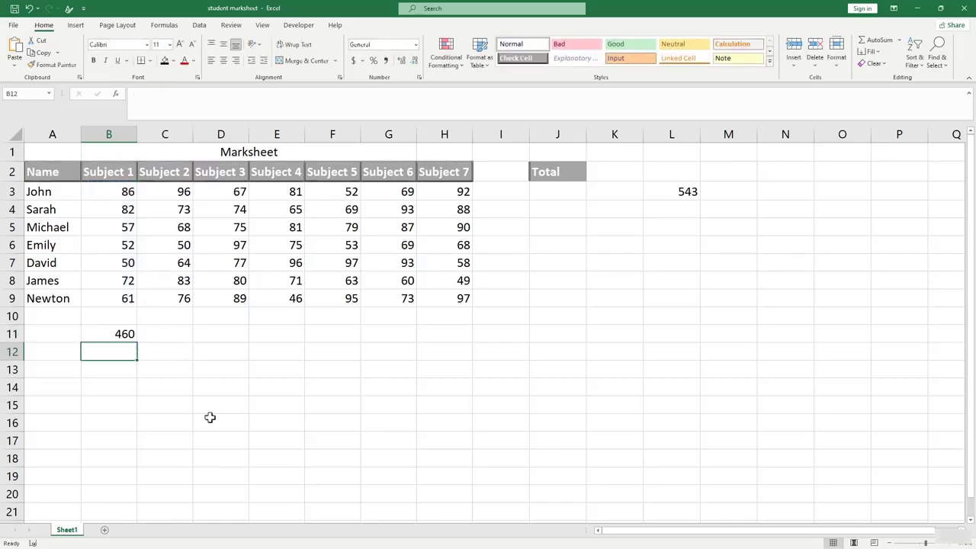
{"action": "double_click", "coordinate": [113, 334]}
{"action": "key", "text": "ctrl+z"}
{"action": "left_click", "coordinate": [307, 412]}
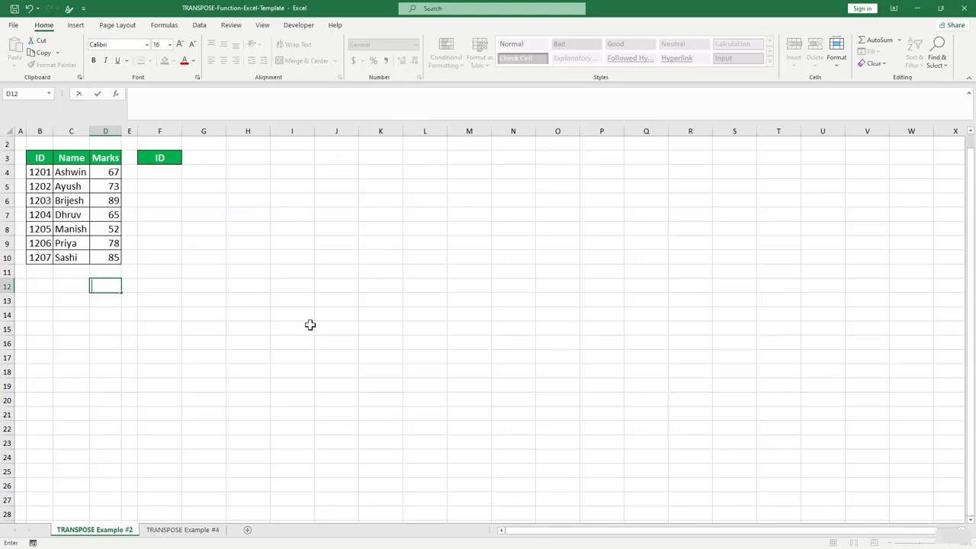
{"action": "left_click", "coordinate": [189, 284]}
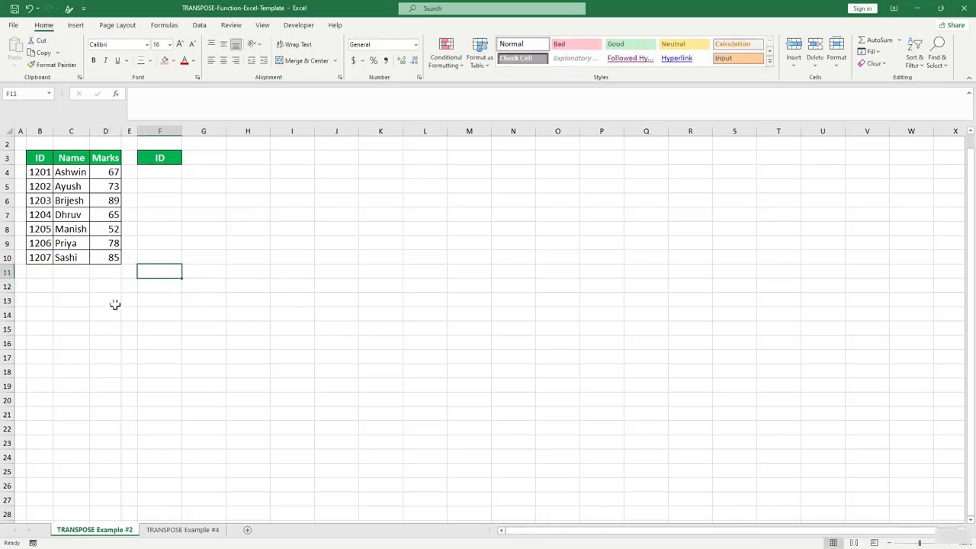
Copy the seven IDs in B4:B10.
{"action": "left_click_drag", "start_coordinate": [33, 168], "coordinate": [39, 261]}
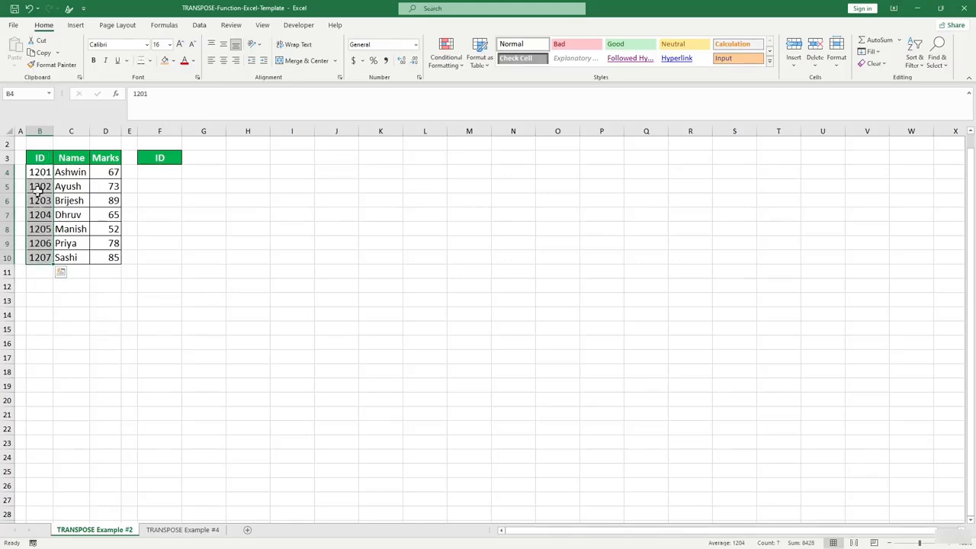
{"action": "key", "text": "ctrl+c"}
{"action": "left_click_drag", "start_coordinate": [194, 158], "coordinate": [353, 157]}
{"action": "left_click", "coordinate": [371, 278]}
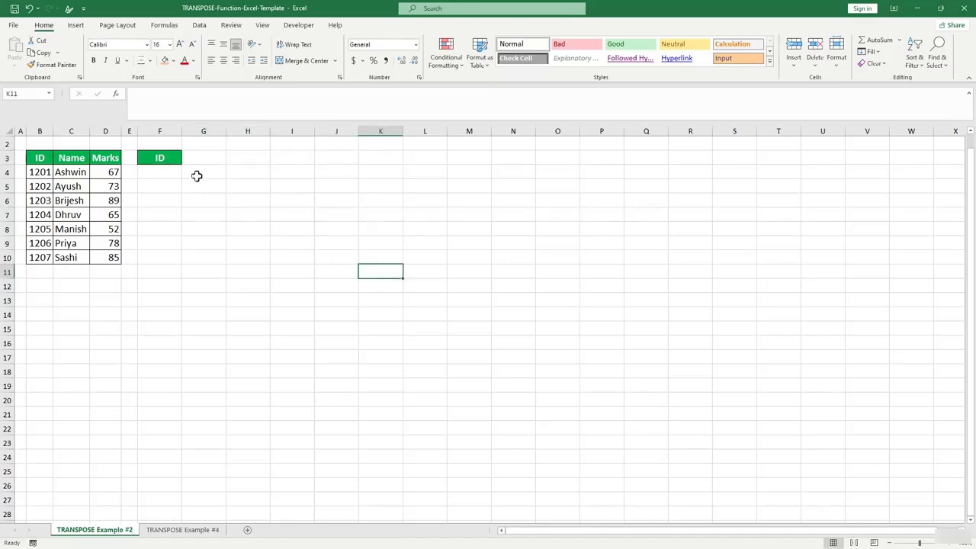
{"action": "left_click", "coordinate": [196, 155]}
{"action": "left_click_drag", "start_coordinate": [44, 171], "coordinate": [45, 255]}
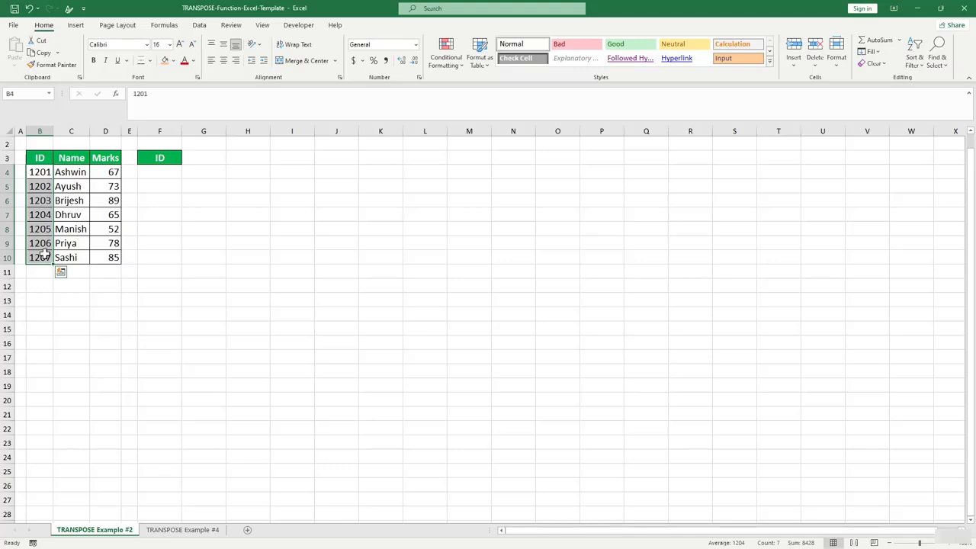
{"action": "key", "text": "ctrl+c"}
Paste Special the IDs transposed at G3, so 1201–1207 run across G3:M3.
{"action": "left_click", "coordinate": [203, 157]}
{"action": "right_click", "coordinate": [204, 160]}
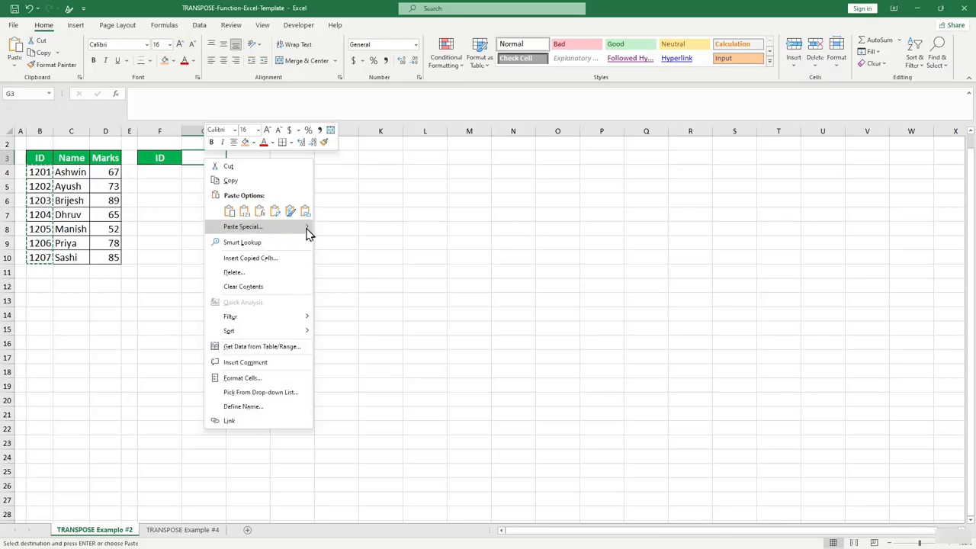
{"action": "mouse_move", "coordinate": [308, 232]}
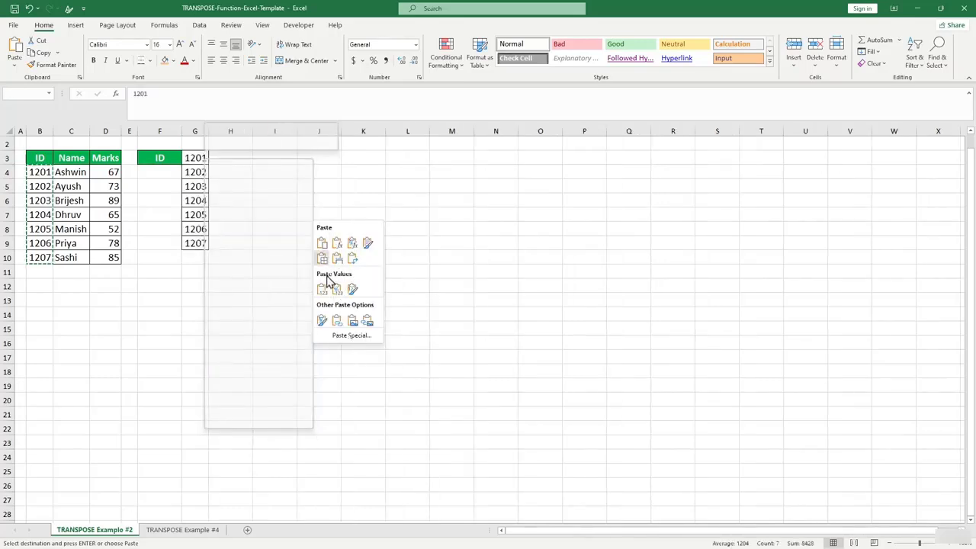
{"action": "left_click", "coordinate": [340, 339]}
{"action": "left_click_drag", "start_coordinate": [317, 253], "coordinate": [469, 200]}
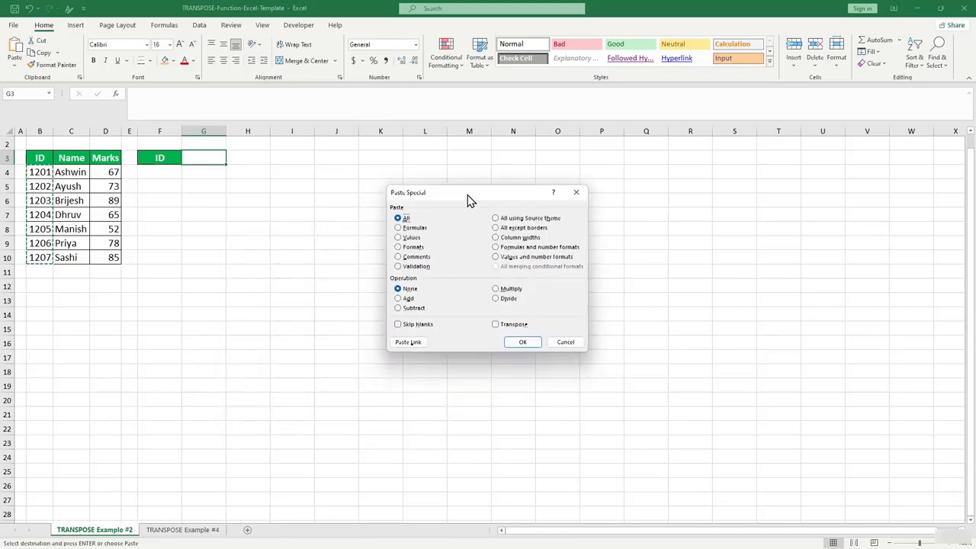
{"action": "left_click", "coordinate": [497, 326]}
{"action": "left_click", "coordinate": [523, 343]}
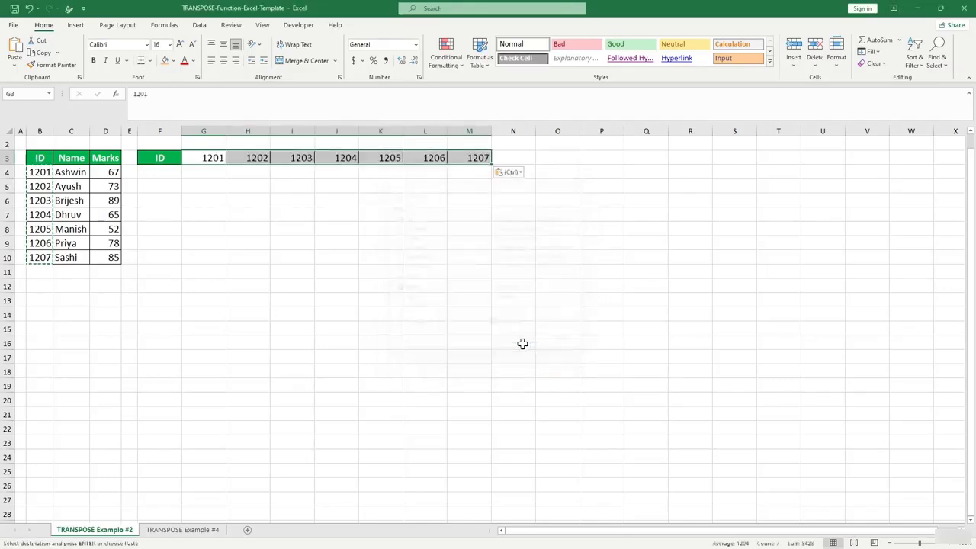
{"action": "left_click", "coordinate": [359, 285]}
{"action": "left_click_drag", "start_coordinate": [203, 157], "coordinate": [478, 160]}
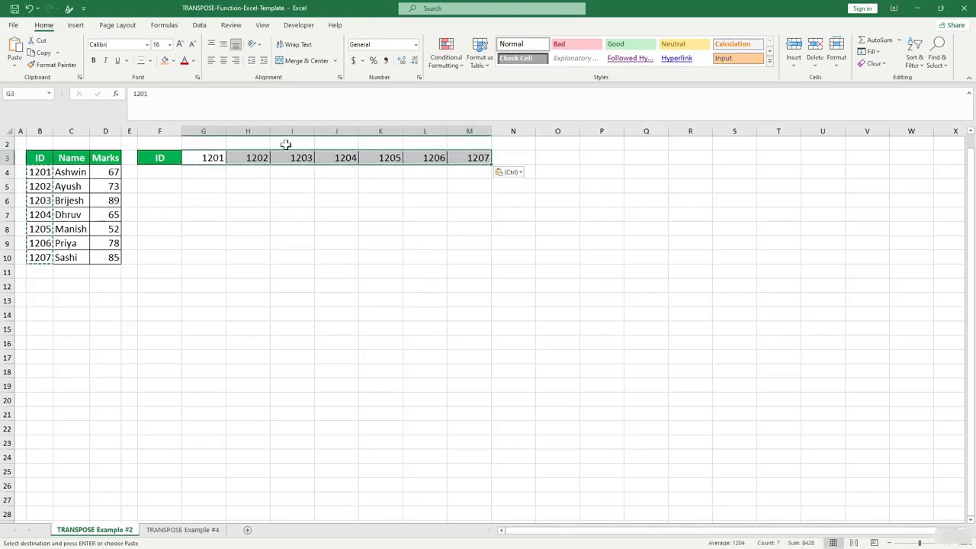
Copy the Name header from C3 into F4.
{"action": "left_click", "coordinate": [71, 157]}
{"action": "key", "text": "ctrl+c"}
{"action": "left_click", "coordinate": [158, 171]}
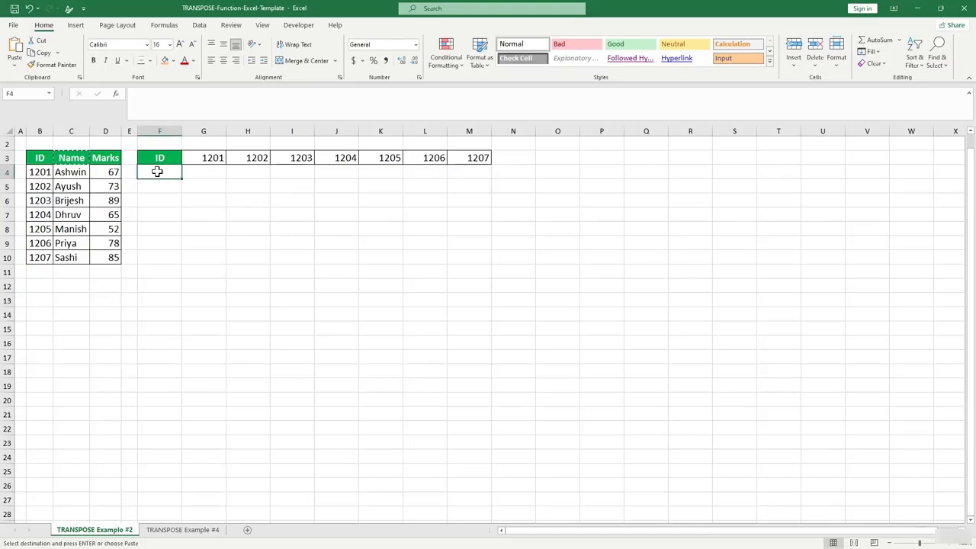
{"action": "key", "text": "ctrl+v"}
Copy the names in C4:C10 and paste them transposed across G4:M4.
{"action": "left_click", "coordinate": [148, 210]}
{"action": "left_click_drag", "start_coordinate": [84, 169], "coordinate": [76, 259]}
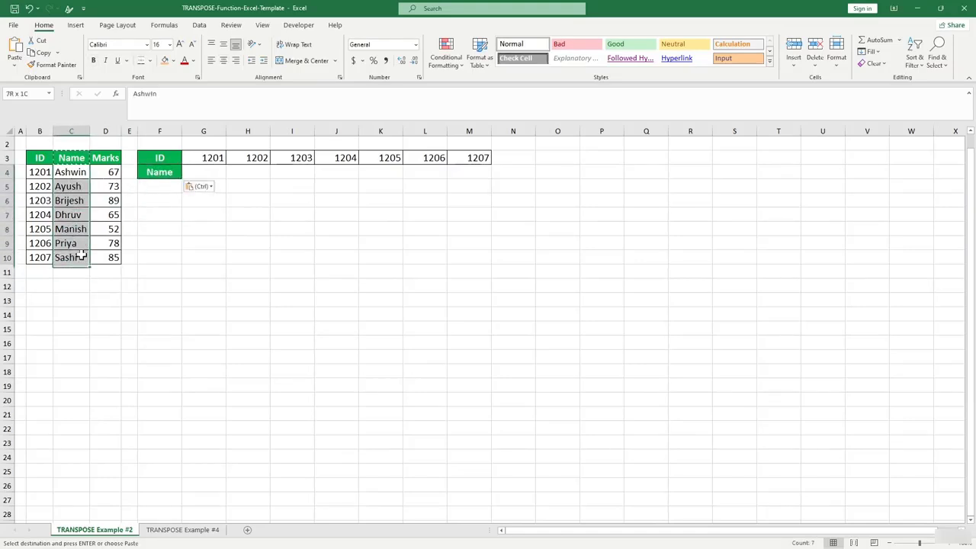
{"action": "key", "text": "ctrl+c"}
{"action": "left_click", "coordinate": [209, 170]}
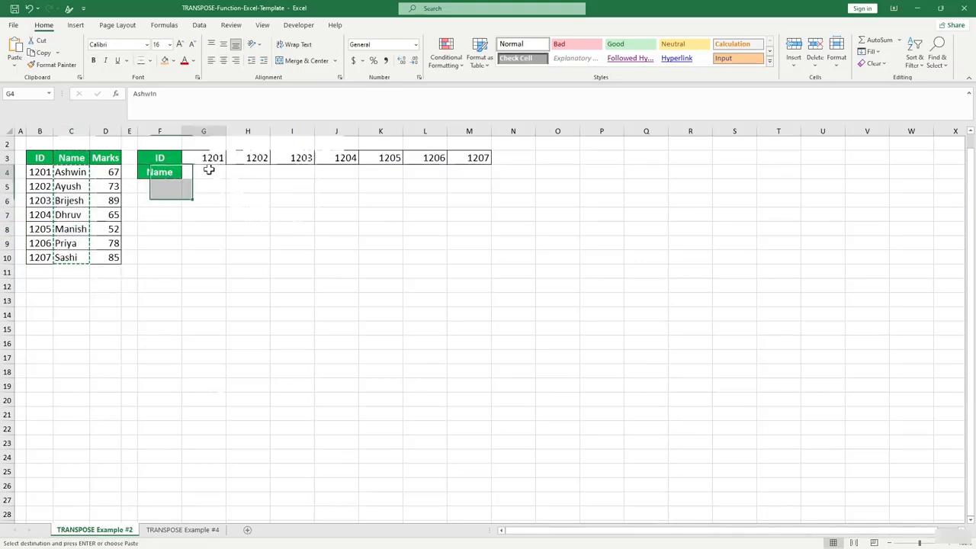
{"action": "right_click", "coordinate": [209, 171]}
{"action": "mouse_move", "coordinate": [314, 241]}
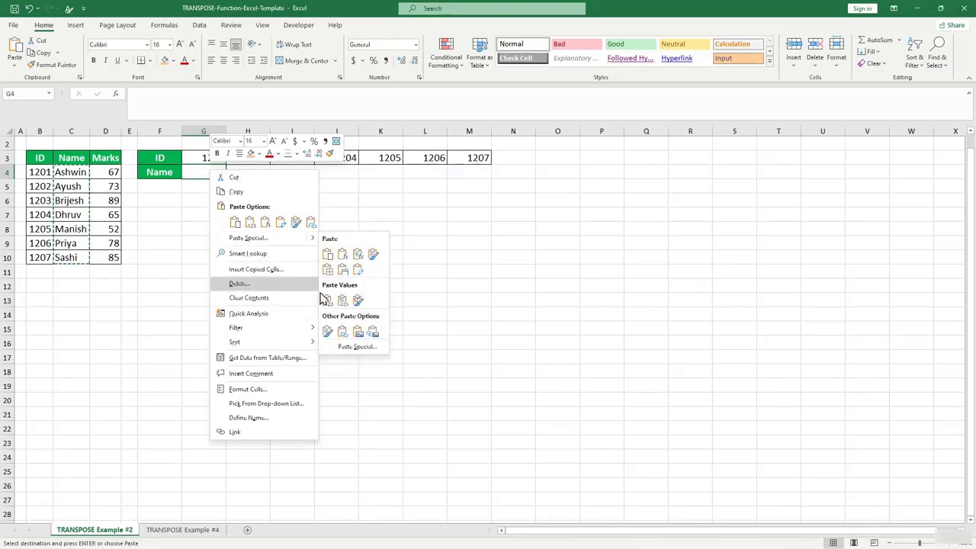
{"action": "left_click", "coordinate": [356, 346]}
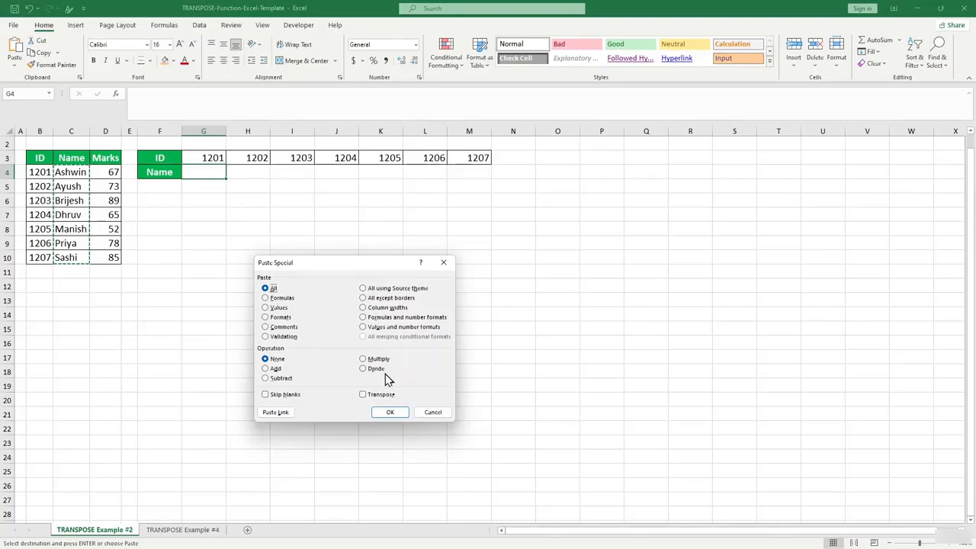
{"action": "left_click", "coordinate": [383, 395]}
{"action": "left_click", "coordinate": [392, 413]}
{"action": "left_click_drag", "start_coordinate": [415, 285], "coordinate": [405, 269]}
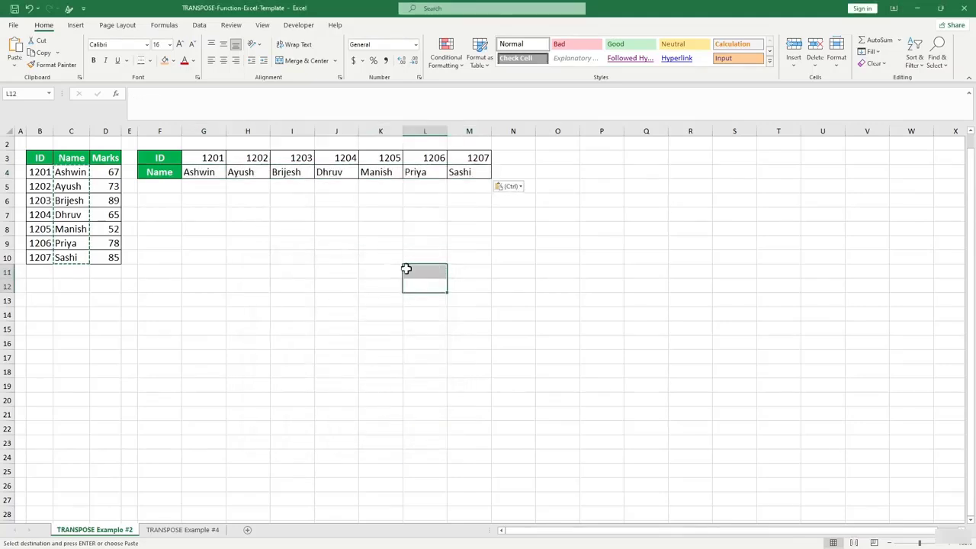
{"action": "key", "text": "ctrl"}
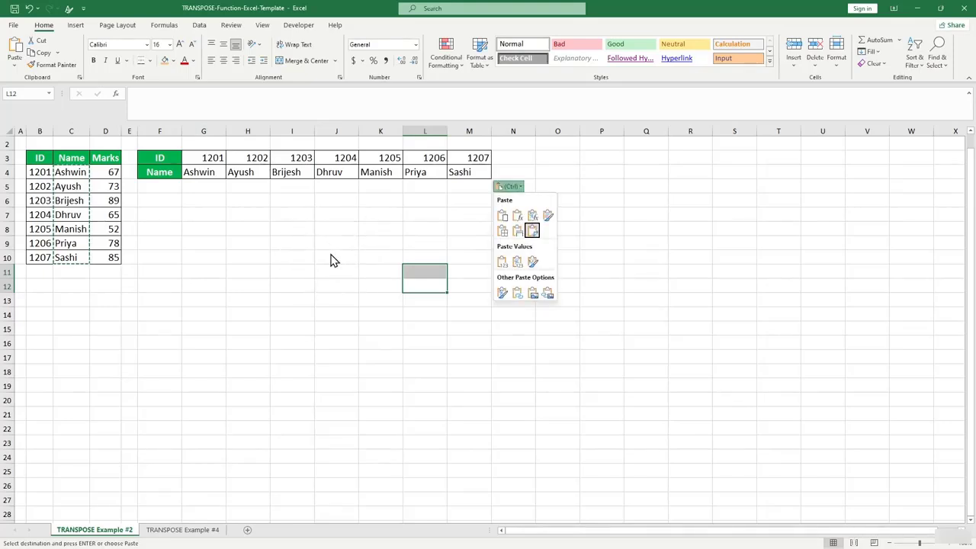
{"action": "left_click", "coordinate": [306, 285]}
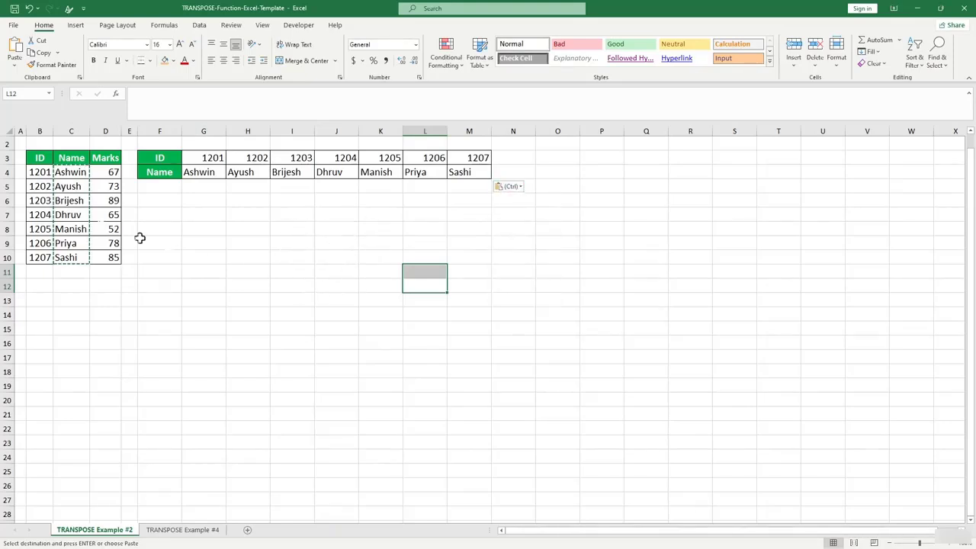
{"action": "left_click", "coordinate": [55, 214]}
Widen the Marks, E and Name columns.
{"action": "left_click_drag", "start_coordinate": [121, 131], "coordinate": [174, 133]}
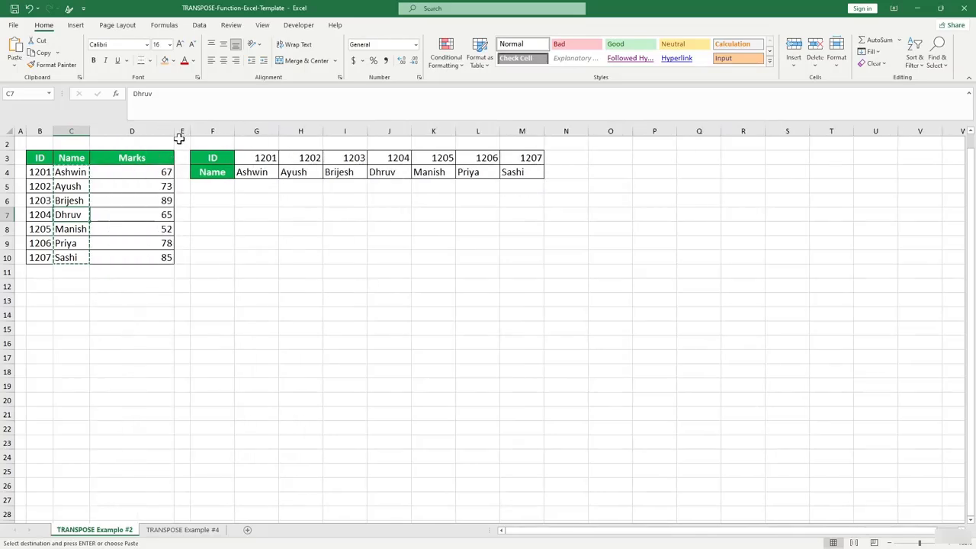
{"action": "double_click", "coordinate": [176, 134]}
{"action": "left_click_drag", "start_coordinate": [140, 132], "coordinate": [212, 131]}
{"action": "left_click_drag", "start_coordinate": [88, 127], "coordinate": [114, 128]}
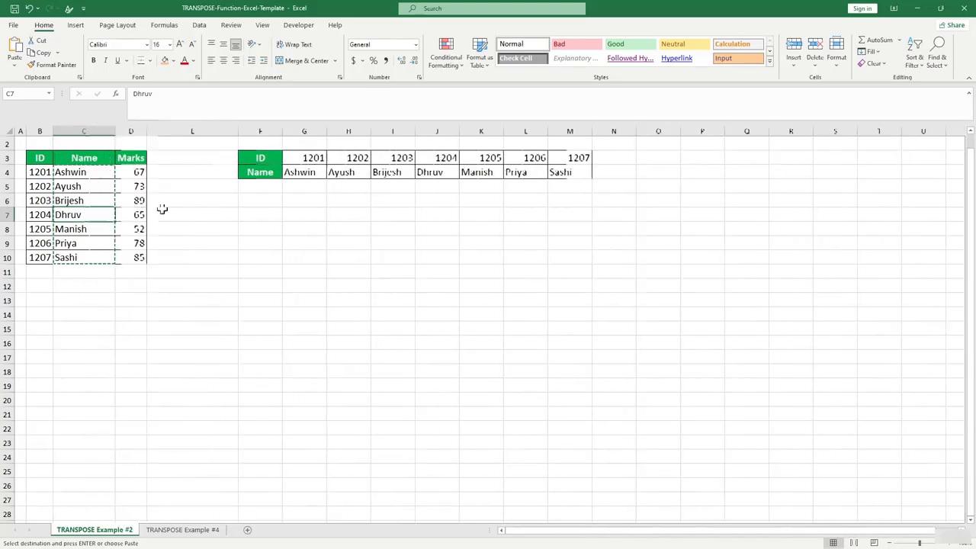
Rename Dhruv in C7 to David.
{"action": "left_click", "coordinate": [161, 213]}
{"action": "left_click", "coordinate": [86, 220]}
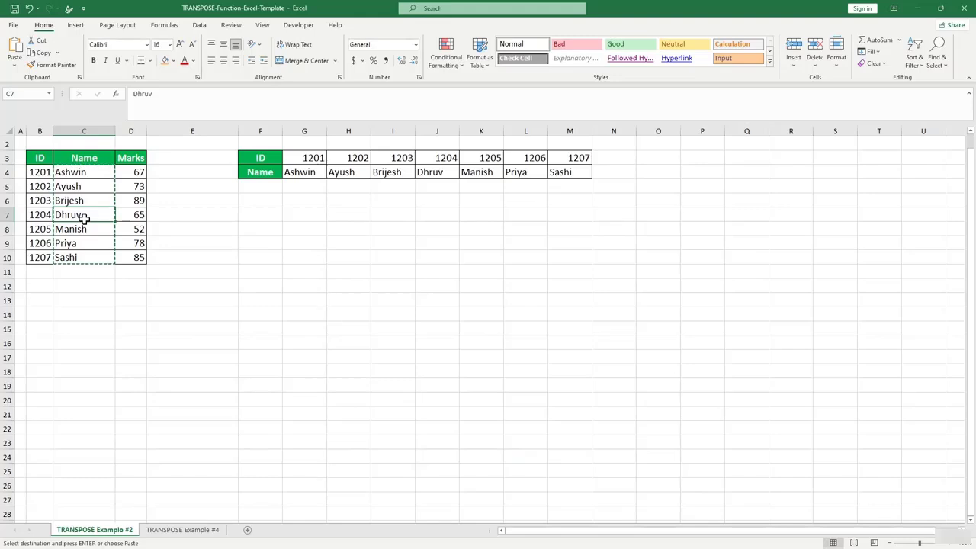
{"action": "type", "text": "Dav"}
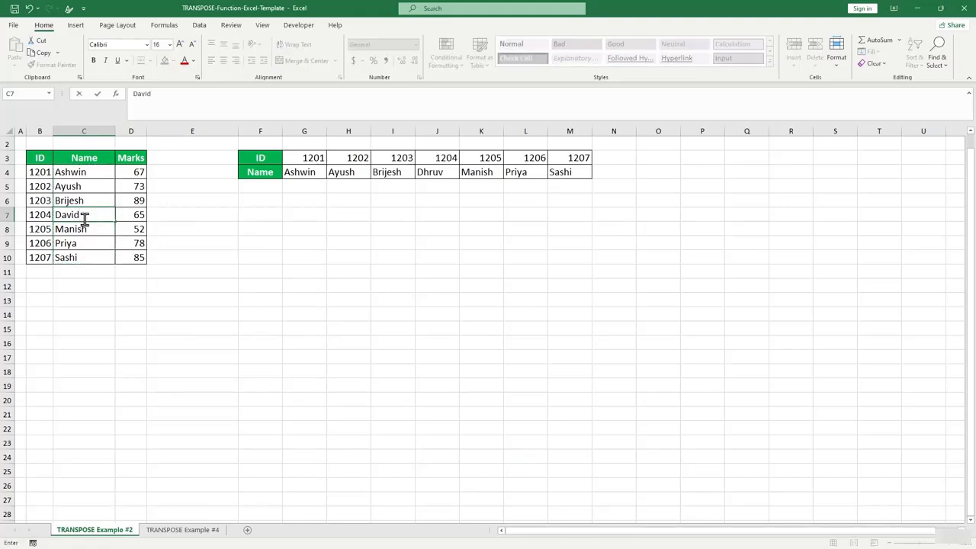
{"action": "type", "text": "id"}
{"action": "left_click", "coordinate": [150, 331]}
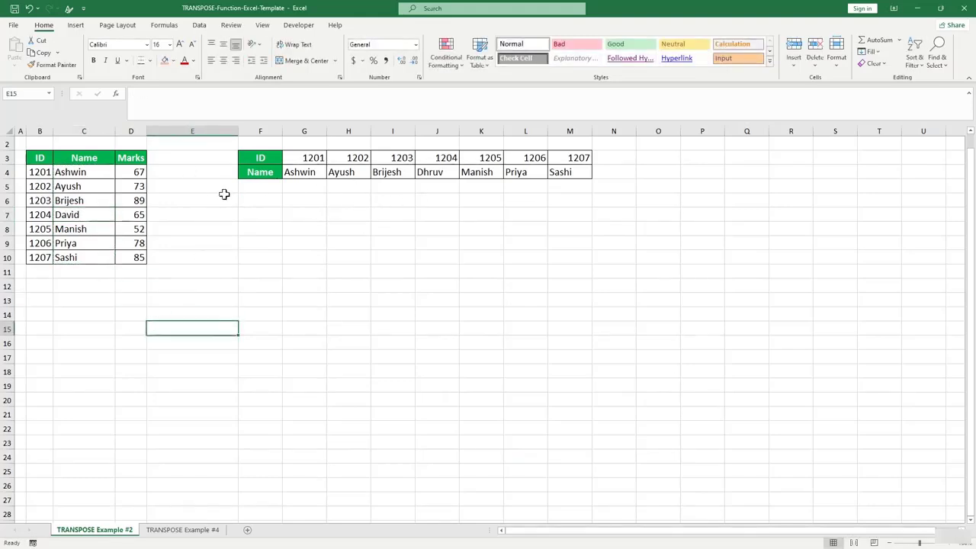
{"action": "left_click", "coordinate": [82, 216]}
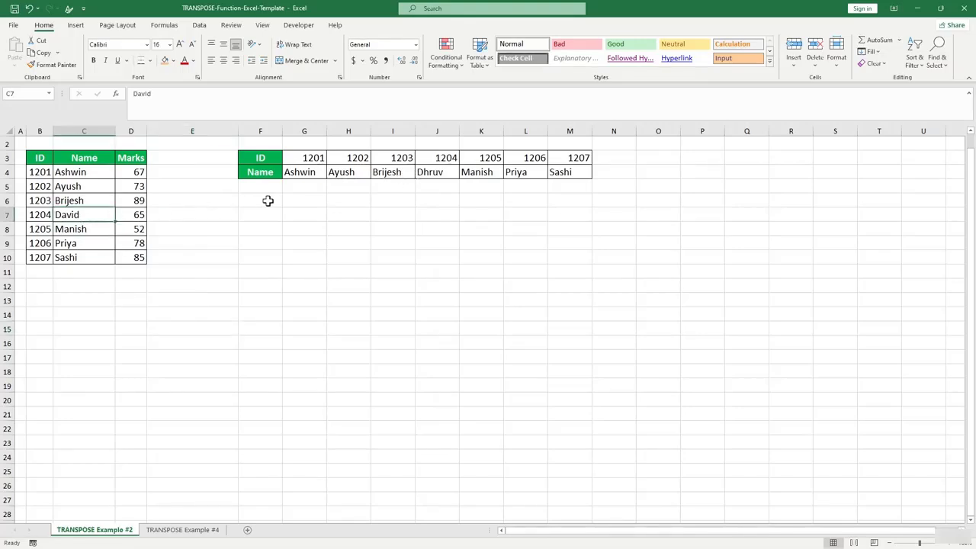
Select the transposed output area G2:M28.
{"action": "left_click", "coordinate": [286, 244]}
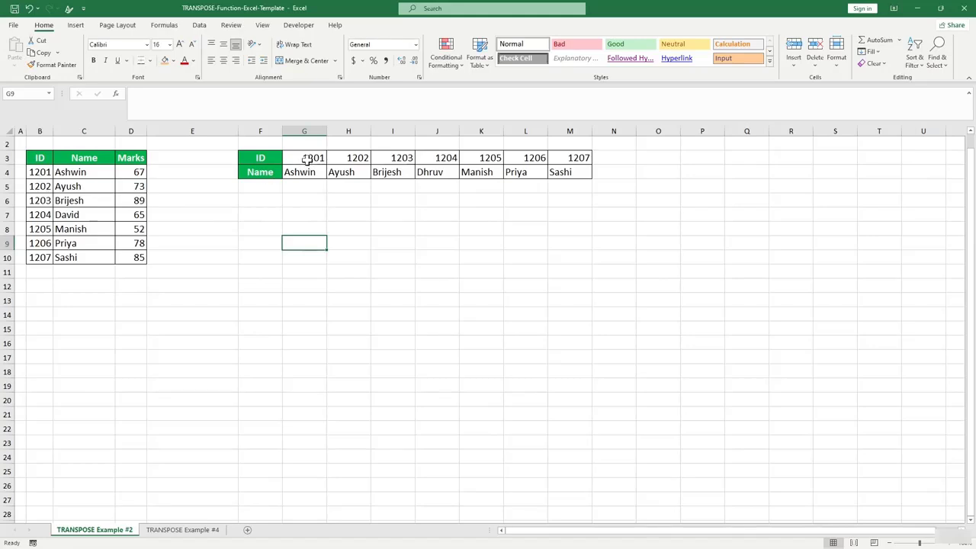
{"action": "left_click_drag", "start_coordinate": [307, 158], "coordinate": [571, 170]}
{"action": "left_click", "coordinate": [392, 254]}
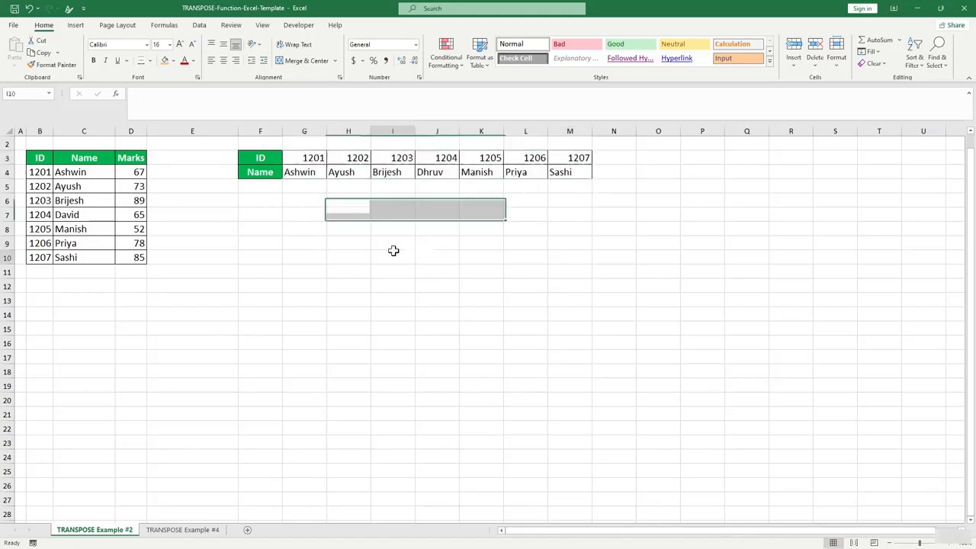
{"action": "left_click_drag", "start_coordinate": [292, 137], "coordinate": [573, 137]}
Clear the contents of the transposed ID and Name rows.
{"action": "right_click", "coordinate": [573, 137]}
{"action": "left_click", "coordinate": [617, 250]}
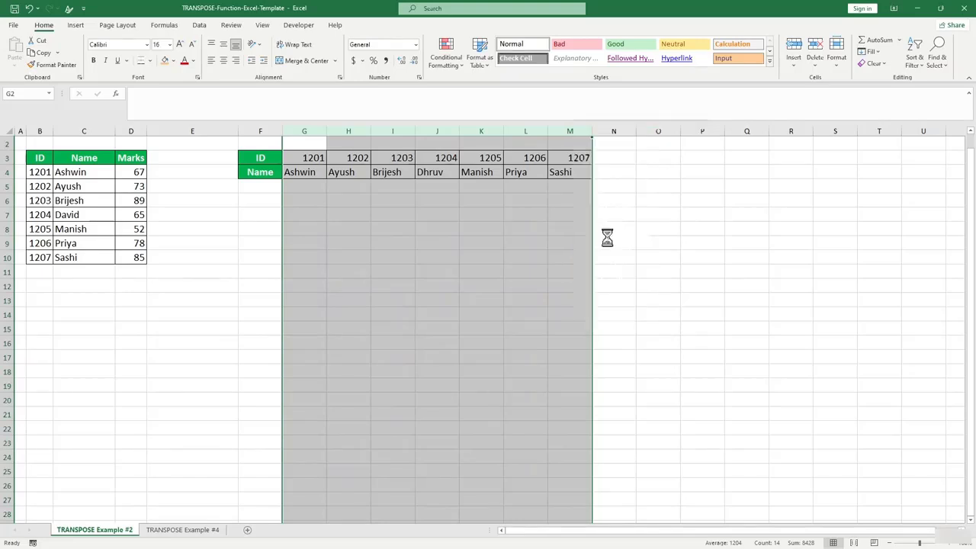
{"action": "left_click", "coordinate": [566, 285]}
{"action": "left_click", "coordinate": [266, 275]}
Start a formula in G3, then cancel it.
{"action": "left_click", "coordinate": [40, 174]}
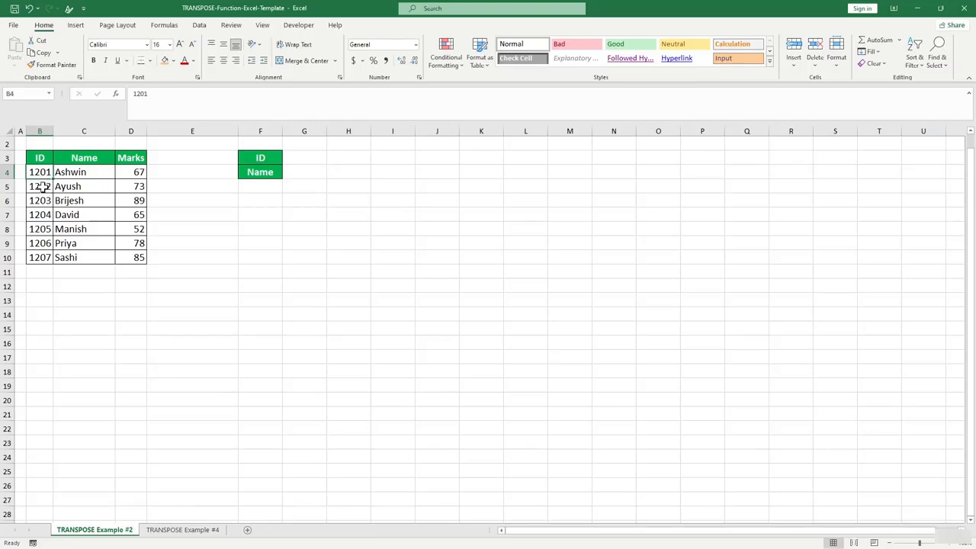
{"action": "left_click", "coordinate": [306, 158]}
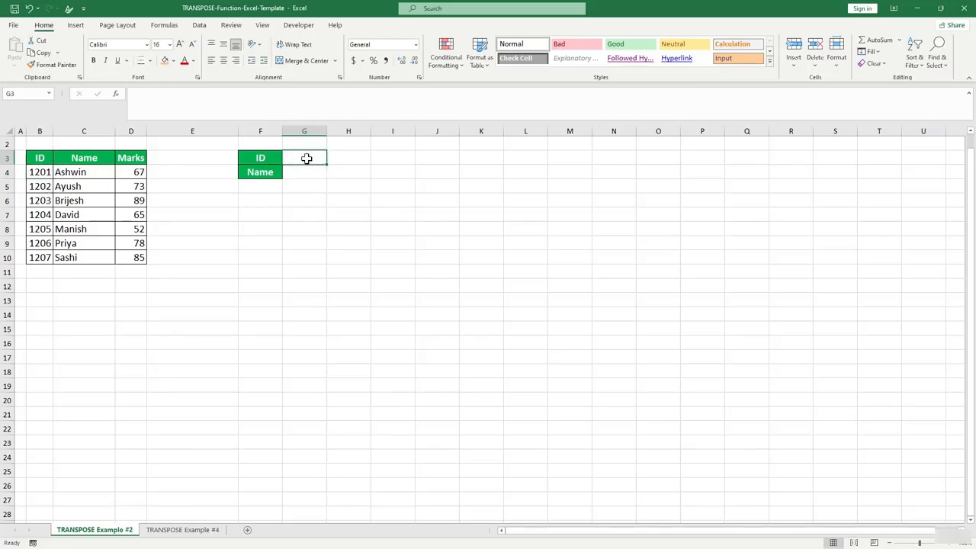
{"action": "type", "text": "="}
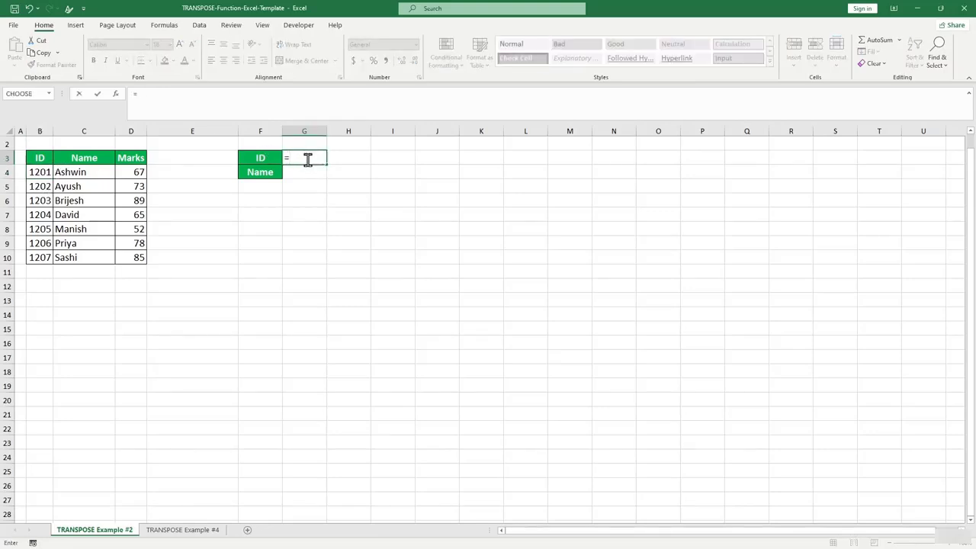
{"action": "key", "text": "Escape"}
{"action": "left_click", "coordinate": [279, 215]}
Select the IDs in B4:B10, then choose G3 for the transposed IDs.
{"action": "left_click", "coordinate": [42, 171]}
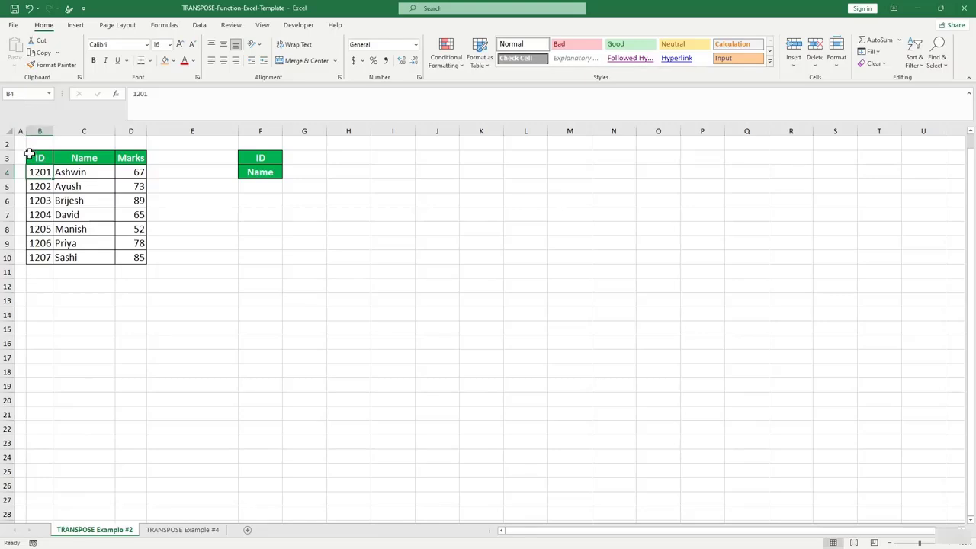
{"action": "key", "text": "shift+Down"}
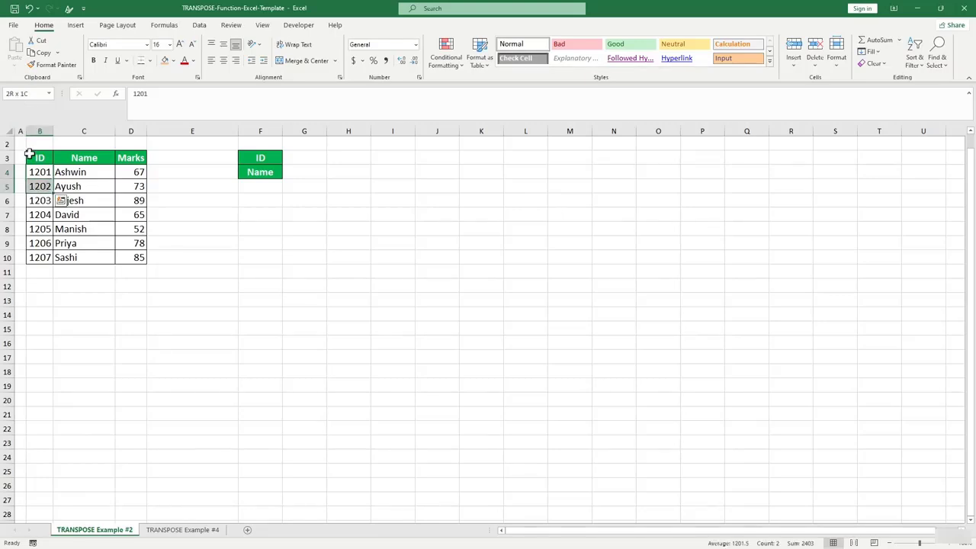
{"action": "key", "text": "shift+Down"}
{"action": "key", "text": "shift+Down"}
{"action": "key", "text": "shift+Down"}
{"action": "key", "text": "shift+Down"}
{"action": "key", "text": "shift+Down"}
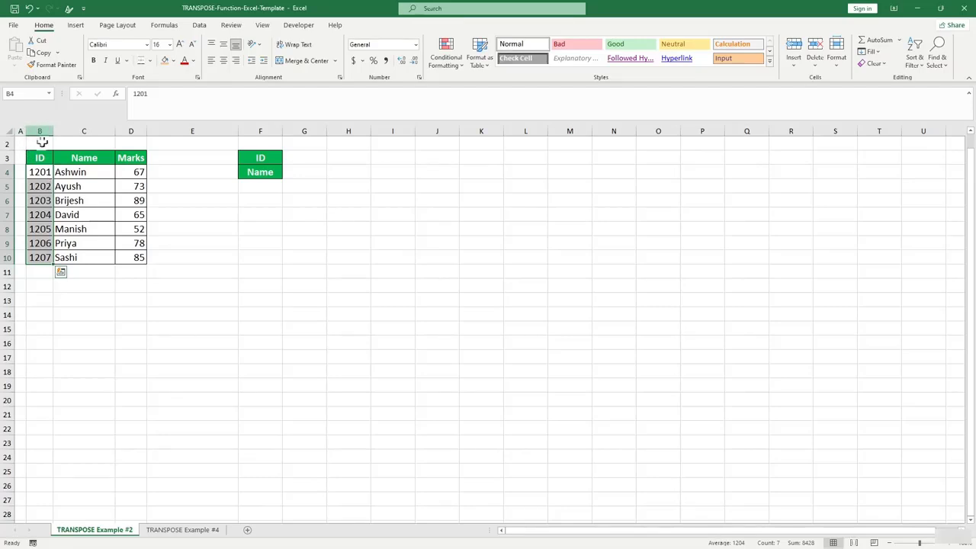
{"action": "left_click_drag", "start_coordinate": [42, 172], "coordinate": [40, 257]}
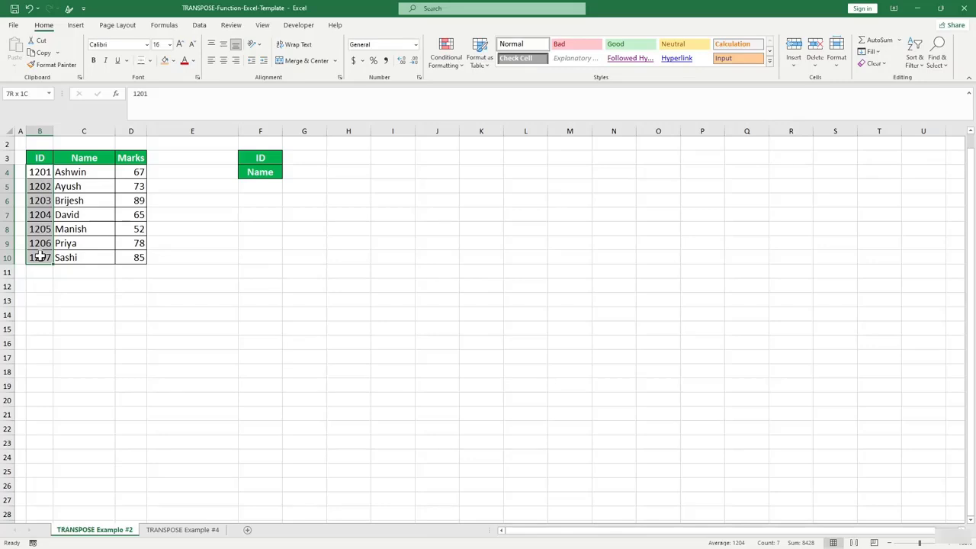
{"action": "left_click_drag", "start_coordinate": [39, 257], "coordinate": [40, 258]}
{"action": "left_click", "coordinate": [305, 162]}
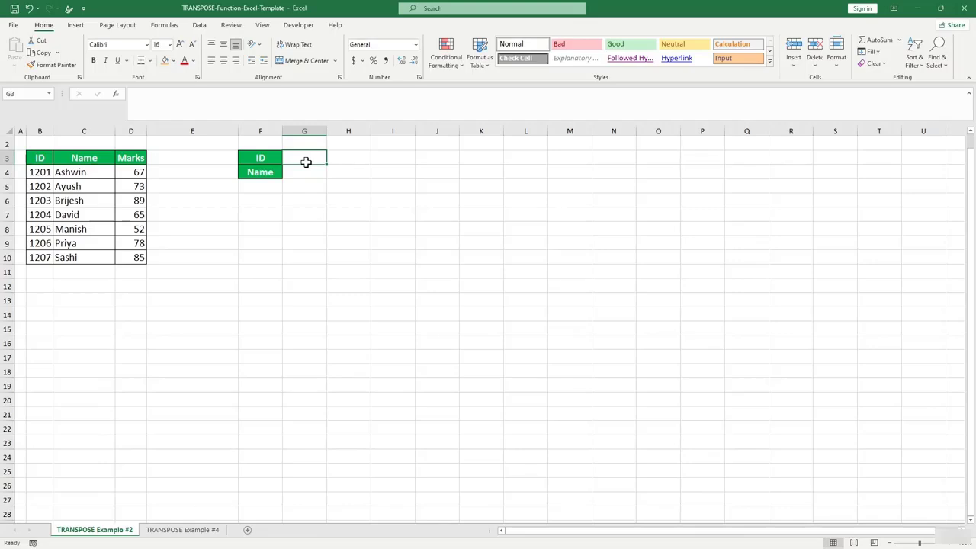
Enter =TRANSPOSE(B4:B10) in G3 to spread the IDs across row 3.
{"action": "type", "text": "=tr"}
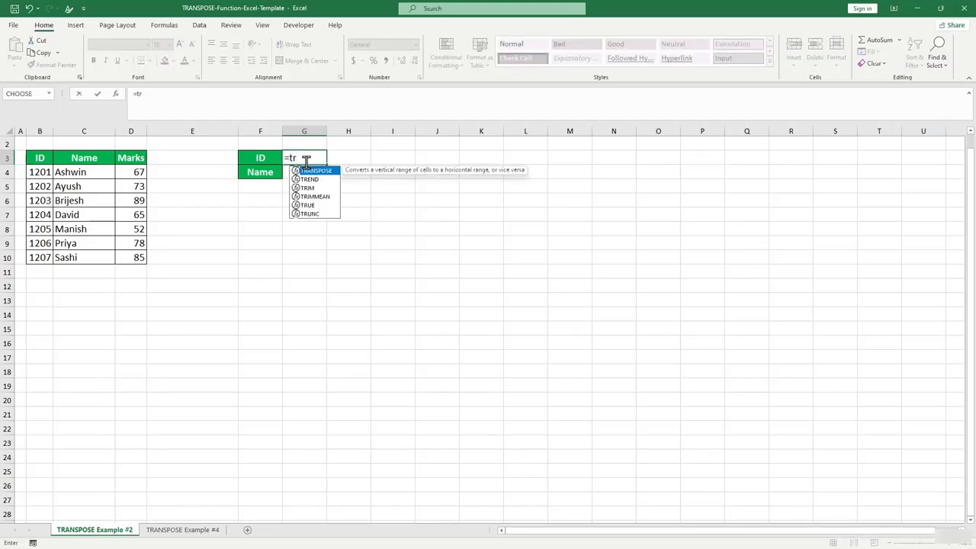
{"action": "key", "text": "Tab"}
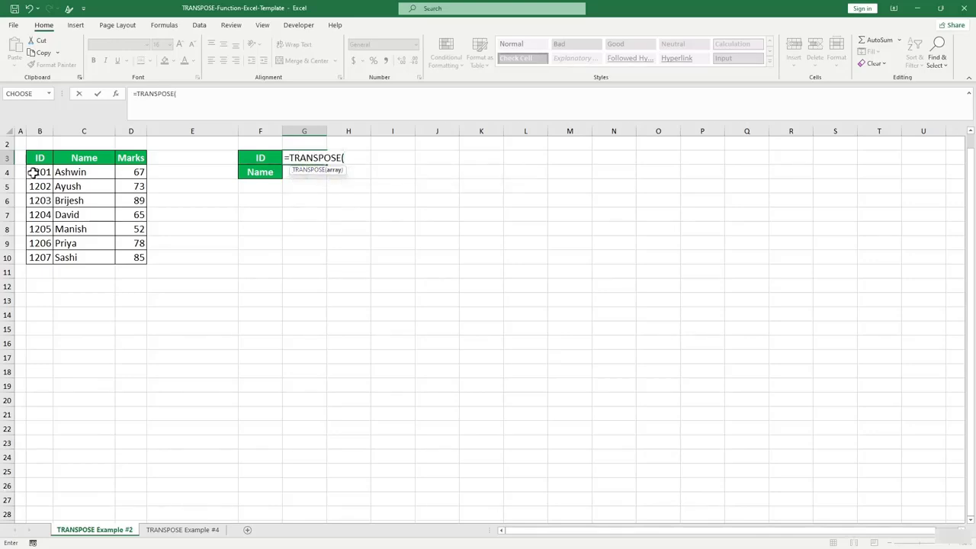
{"action": "left_click_drag", "start_coordinate": [38, 174], "coordinate": [36, 257]}
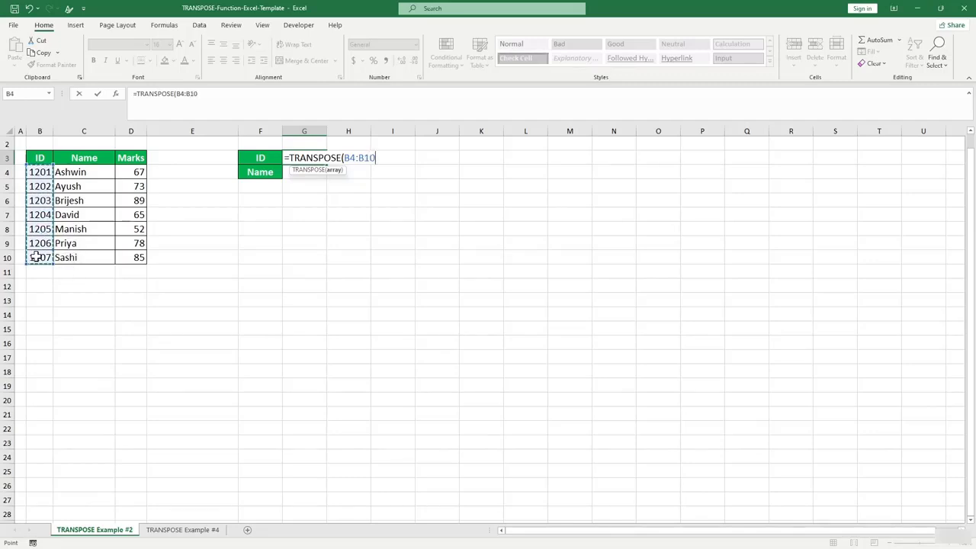
{"action": "type", "text": ")"}
{"action": "key", "text": "Return"}
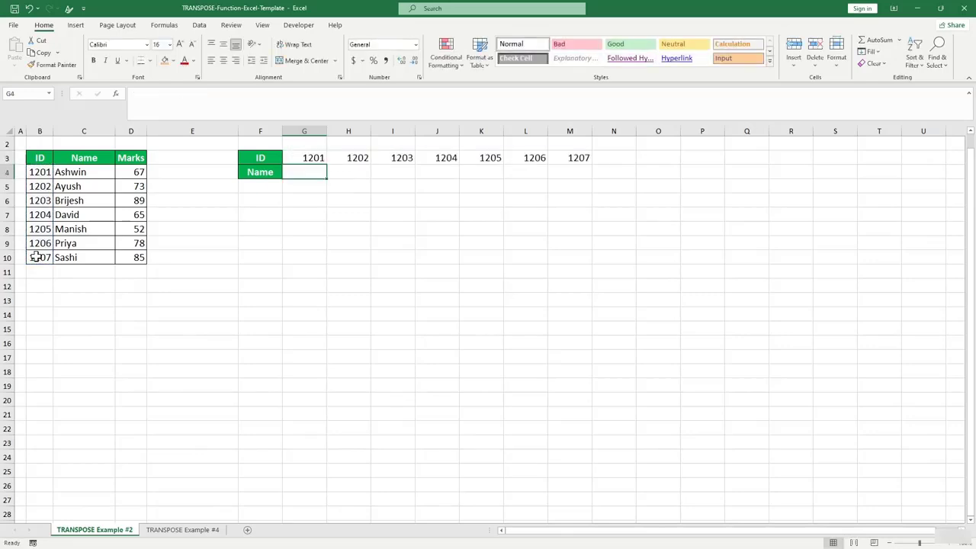
Change the ID in B5 to 1102 so H3 updates to match.
{"action": "left_click", "coordinate": [535, 185]}
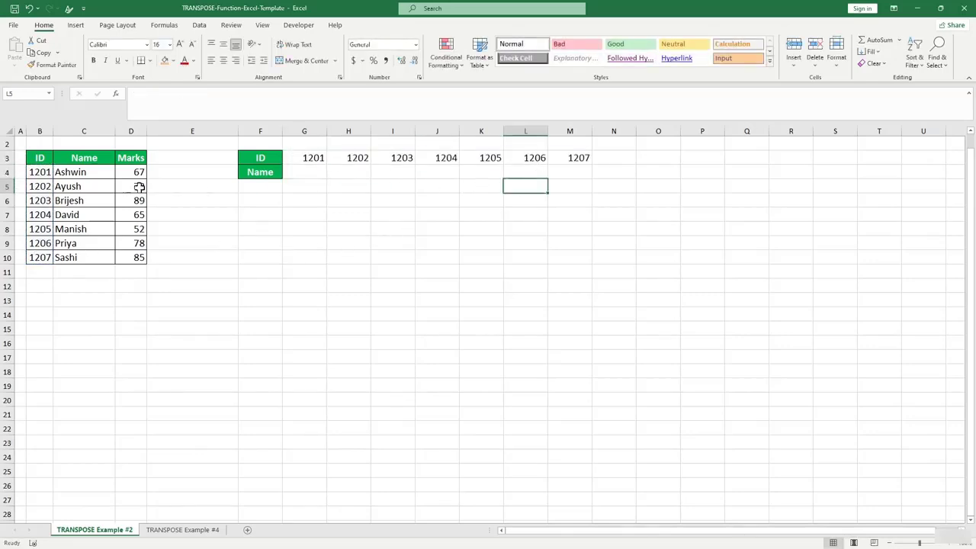
{"action": "left_click", "coordinate": [43, 188]}
{"action": "type", "text": "1"}
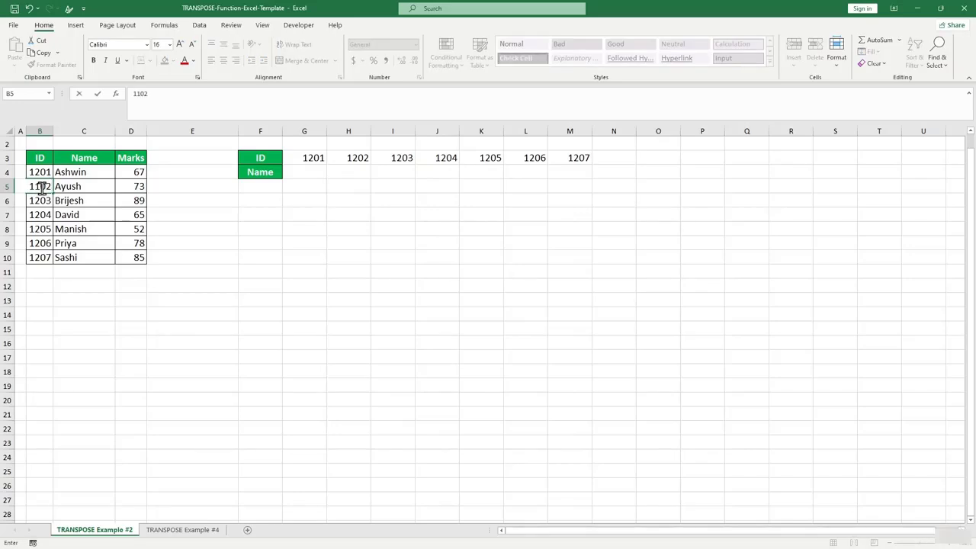
{"action": "left_click", "coordinate": [213, 236]}
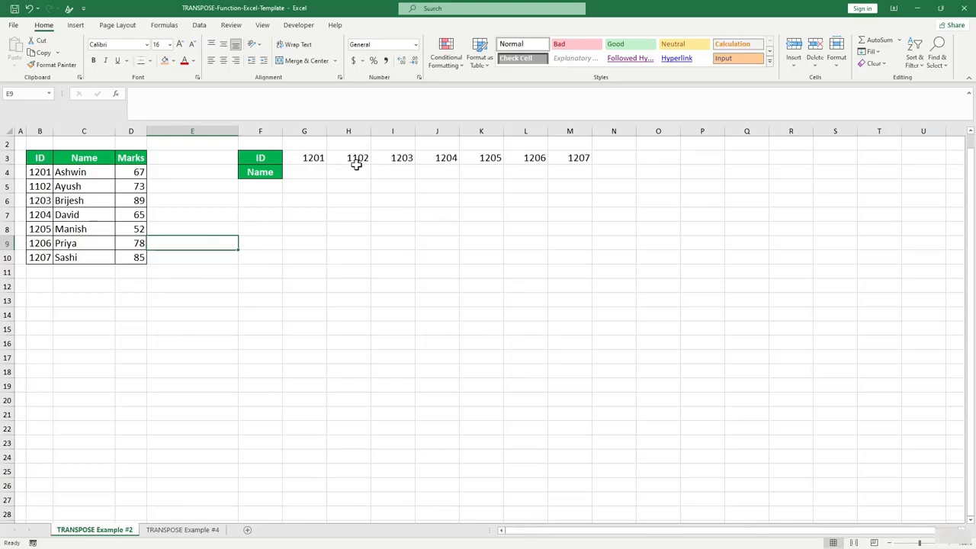
Undo B5 back to 1202 and write =TRANSPOSE(C4:C10) in G4 for the names.
{"action": "key", "text": "ctrl+z"}
{"action": "left_click", "coordinate": [311, 173]}
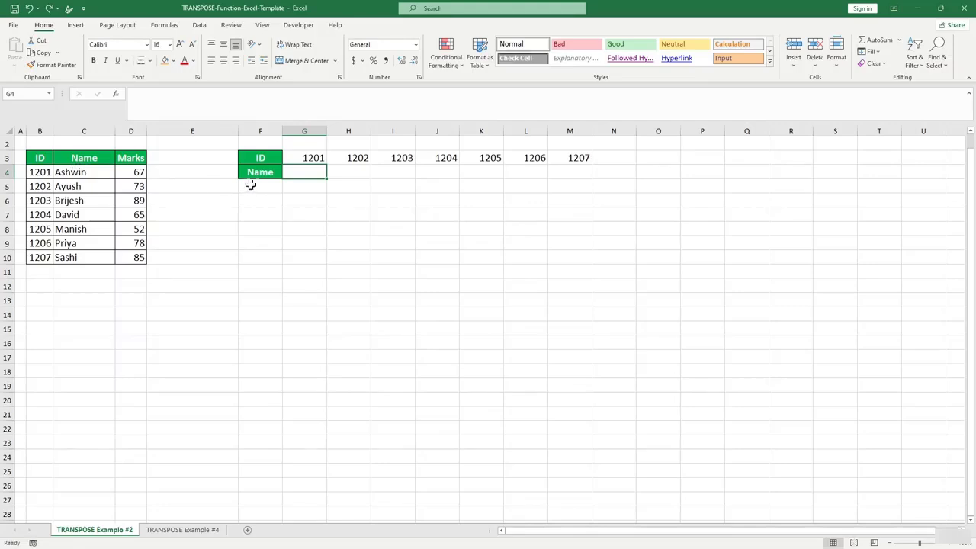
{"action": "type", "text": "=tra"}
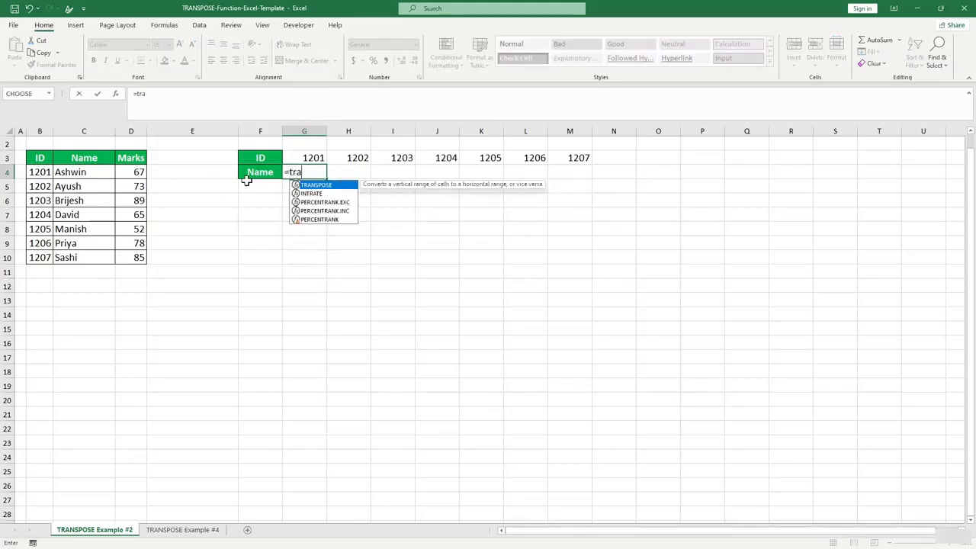
{"action": "key", "text": "Tab"}
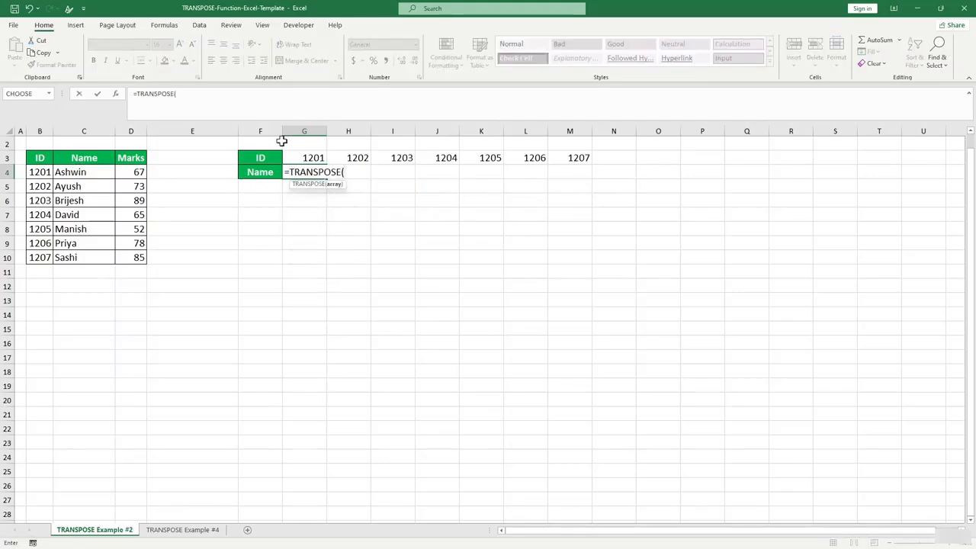
{"action": "left_click_drag", "start_coordinate": [87, 172], "coordinate": [81, 258]}
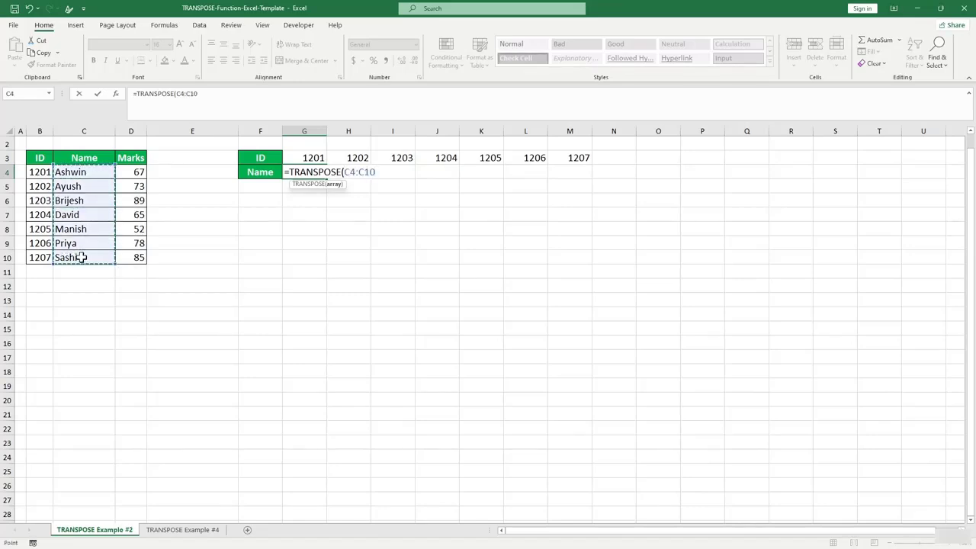
{"action": "type", "text": ")"}
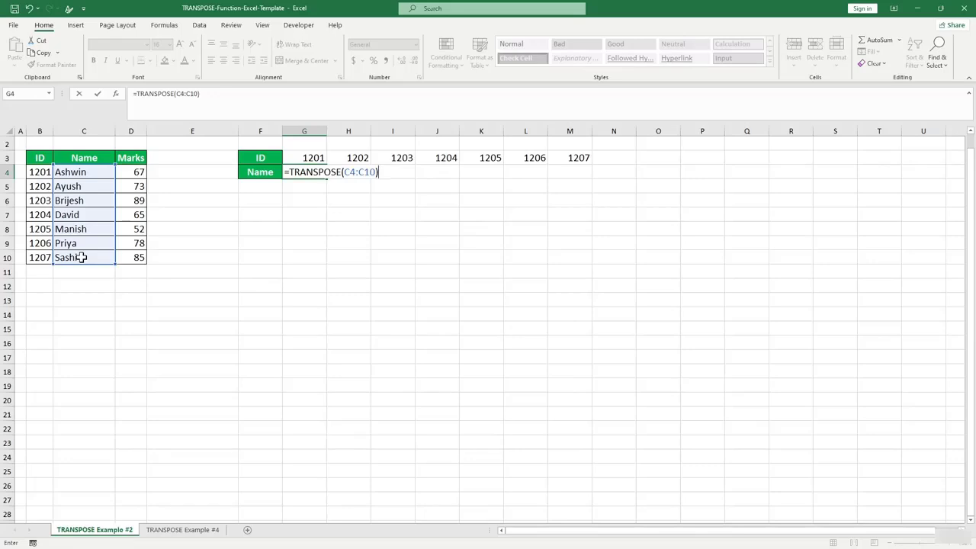
Commit the names formula across row 4 and label F5 as Marks.
{"action": "key", "text": "Return"}
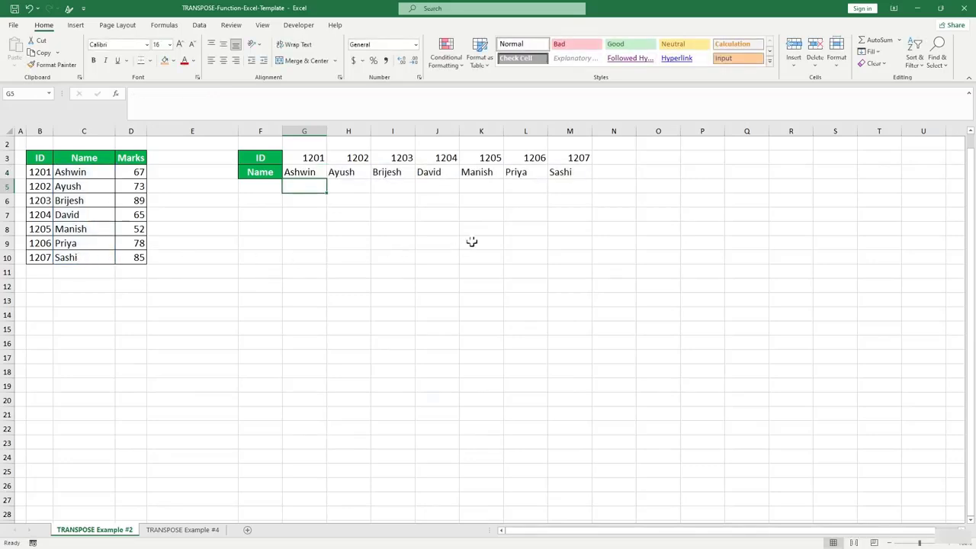
{"action": "left_click", "coordinate": [470, 241]}
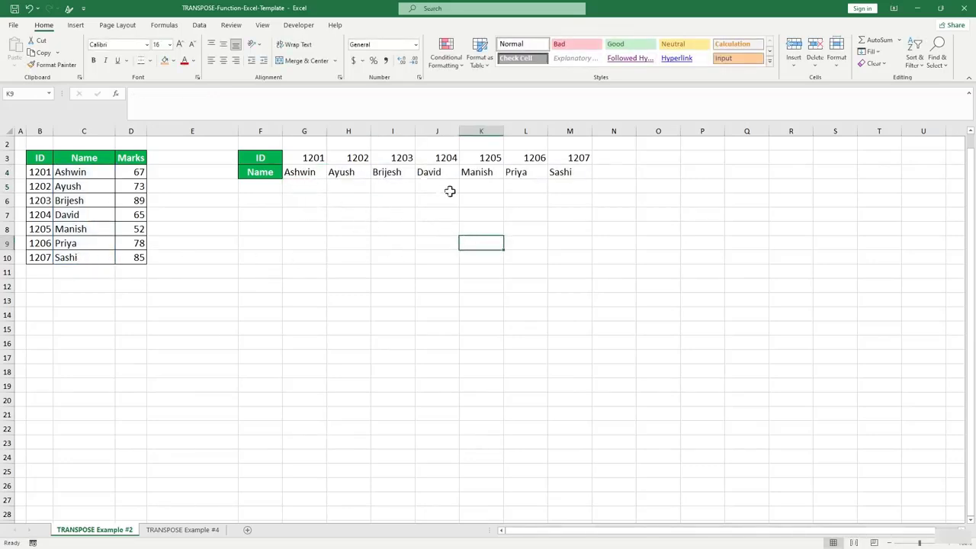
{"action": "left_click", "coordinate": [137, 183]}
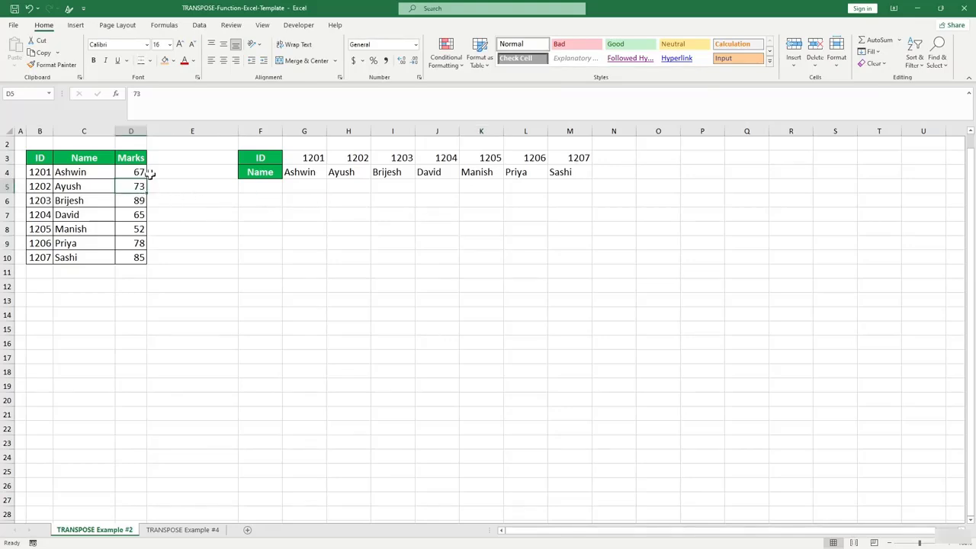
{"action": "left_click", "coordinate": [167, 171]}
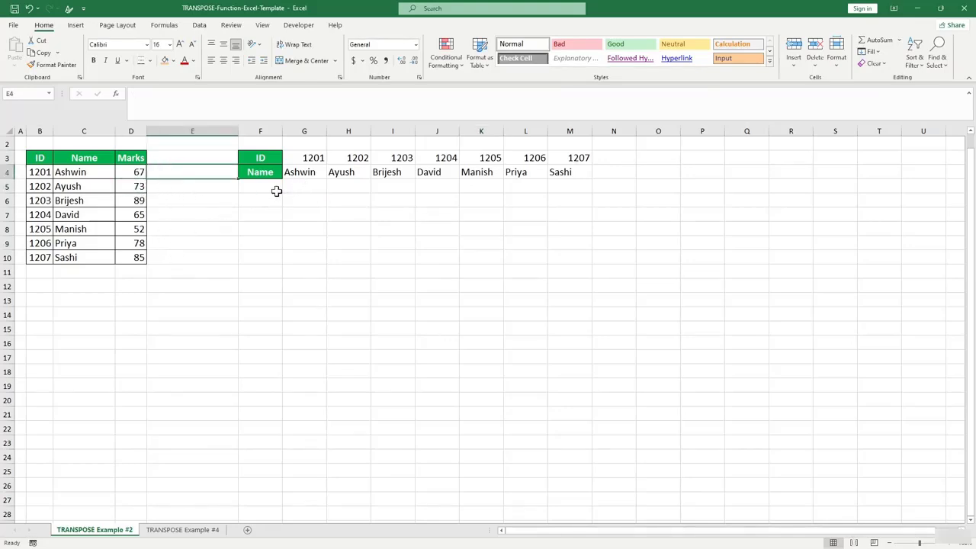
{"action": "left_click", "coordinate": [276, 190]}
{"action": "type", "text": "="}
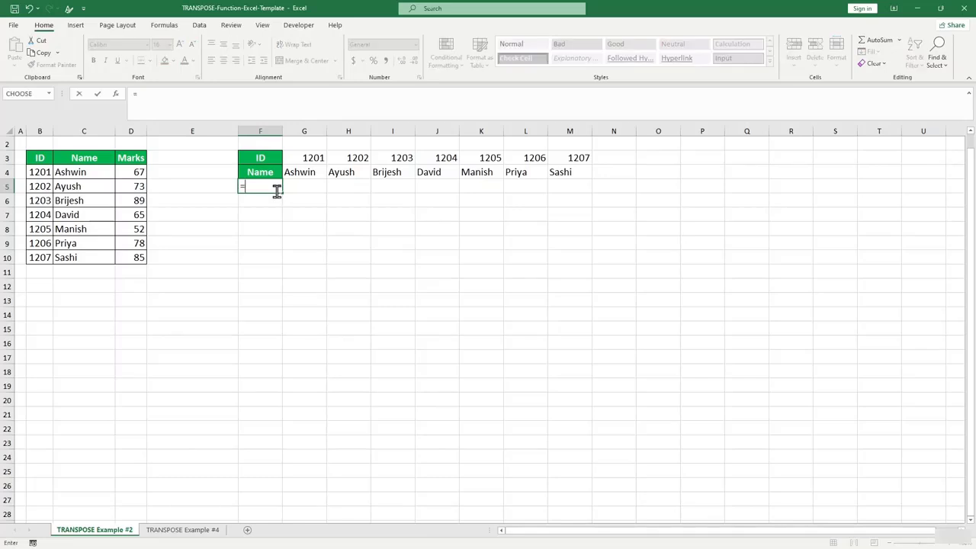
{"action": "type", "text": "c"}
{"action": "key", "text": "Escape"}
{"action": "key", "text": "Escape"}
{"action": "type", "text": "Marks"}
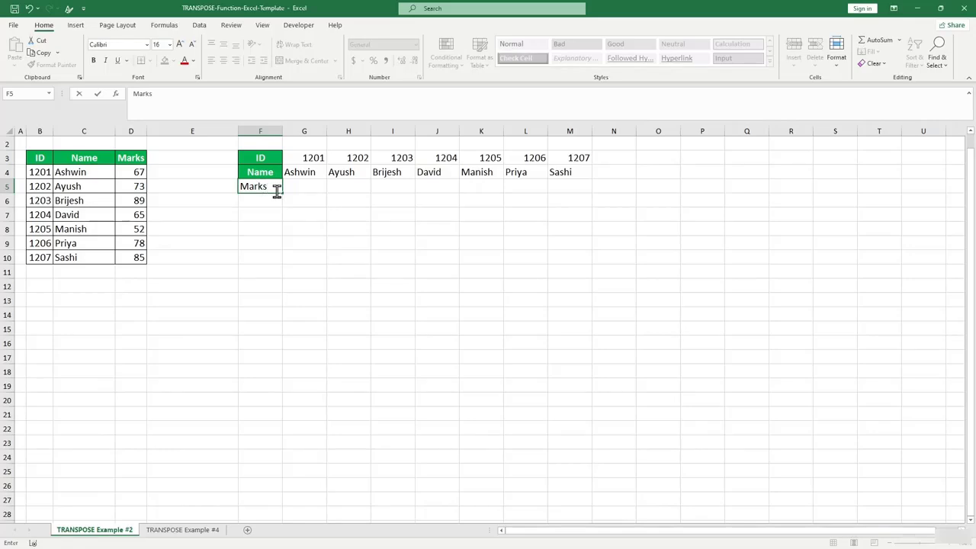
{"action": "key", "text": "Tab"}
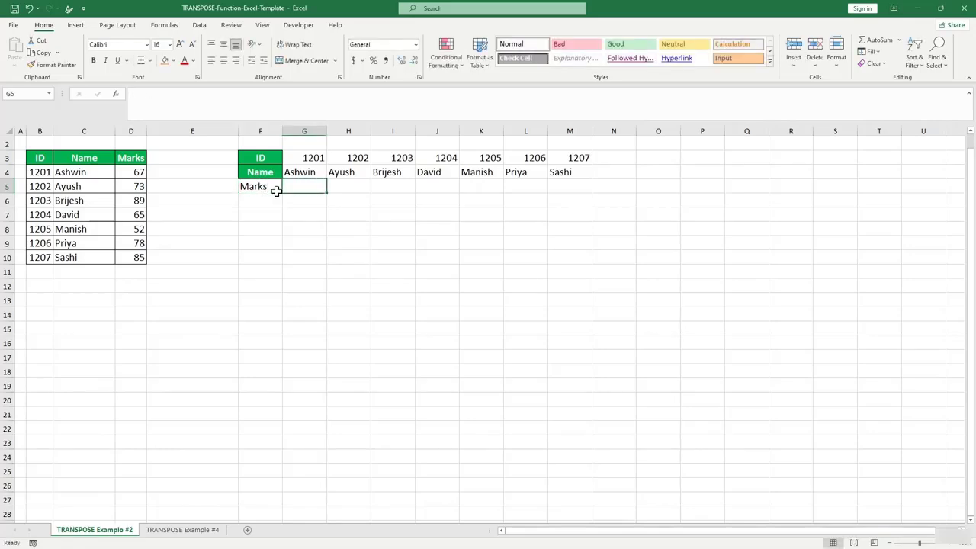
Enter =TRANSPOSE(D4:D10) in G5 so marks 67 through 85 spill across row 5.
{"action": "left_click", "coordinate": [140, 173]}
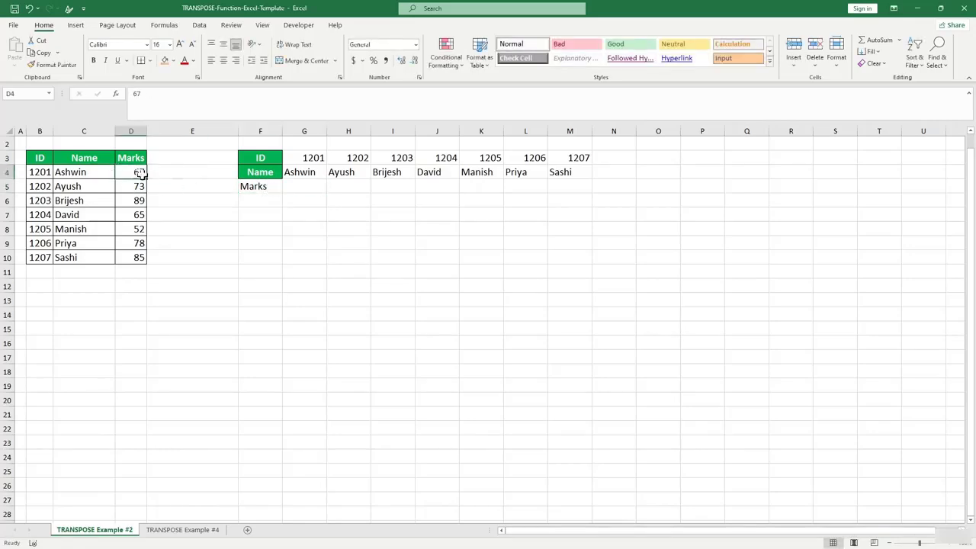
{"action": "left_click", "coordinate": [309, 189]}
{"action": "type", "text": "="}
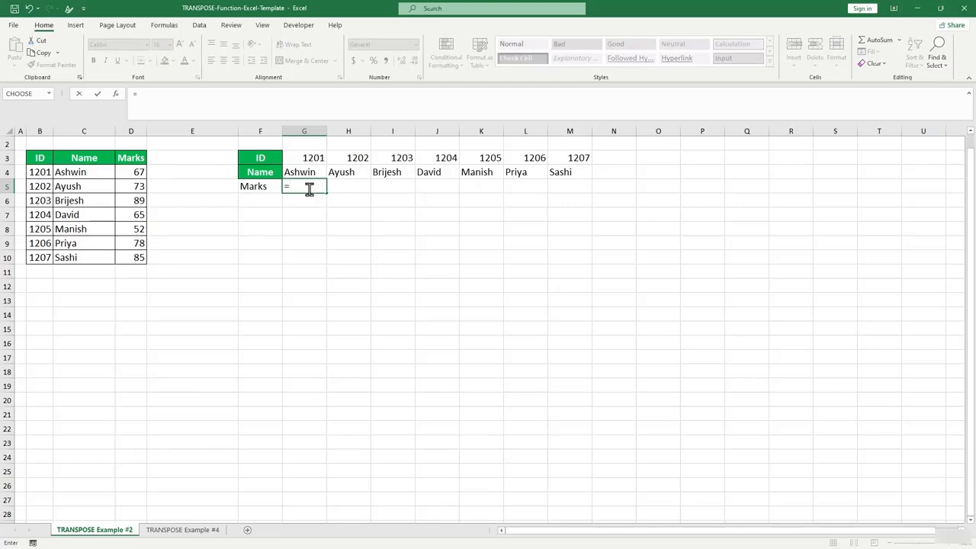
{"action": "type", "text": "s"}
{"action": "key", "text": "BackSpace"}
{"action": "type", "text": "tra"}
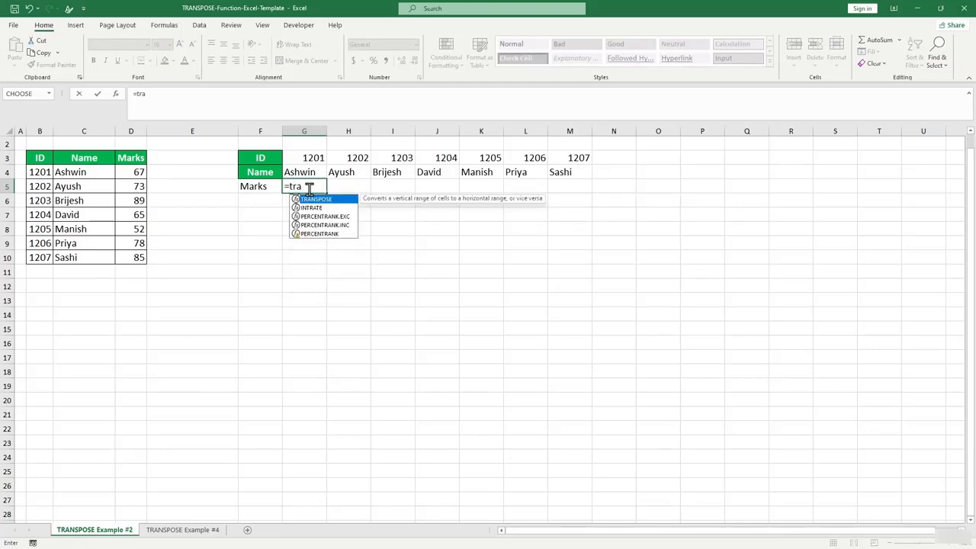
{"action": "key", "text": "Tab"}
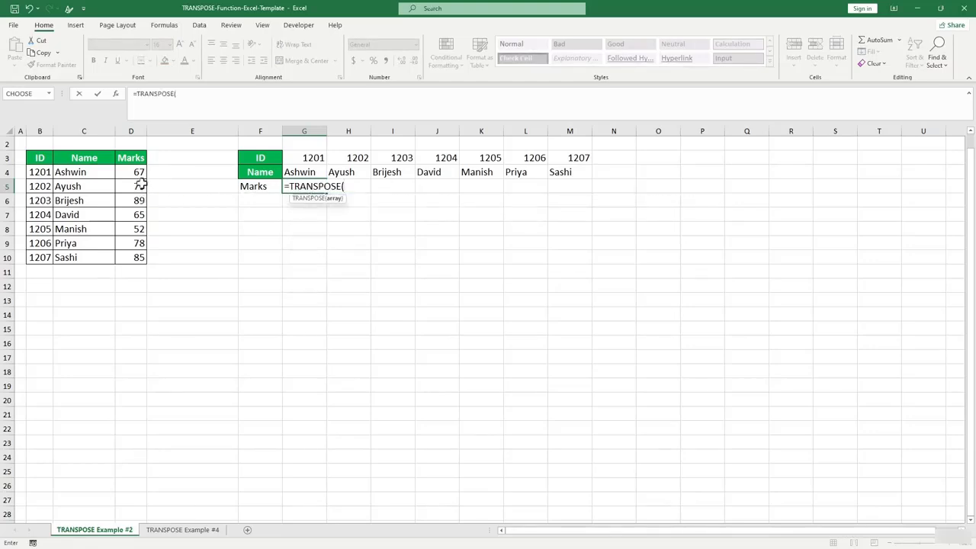
{"action": "left_click_drag", "start_coordinate": [139, 187], "coordinate": [135, 261]}
{"action": "left_click_drag", "start_coordinate": [137, 173], "coordinate": [130, 258]}
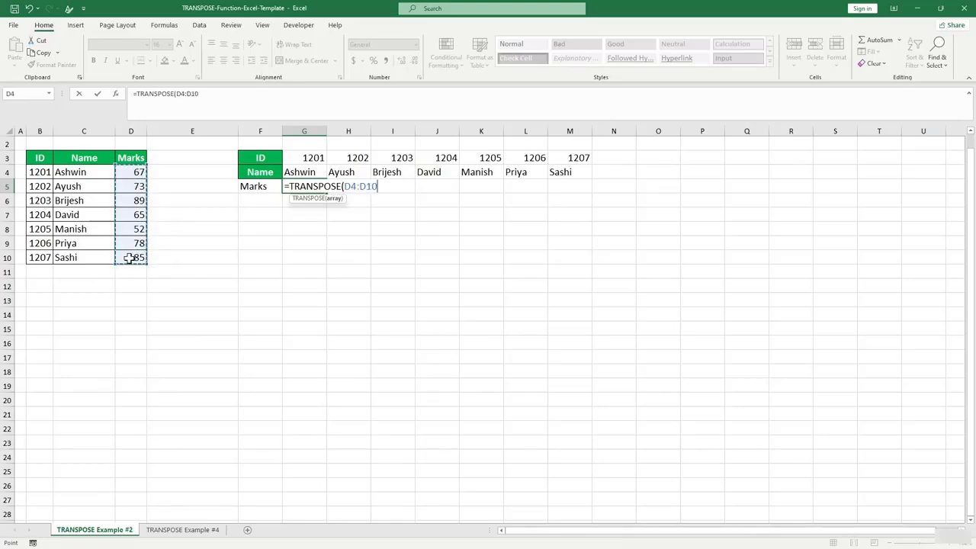
{"action": "type", "text": ")"}
{"action": "key", "text": "Return"}
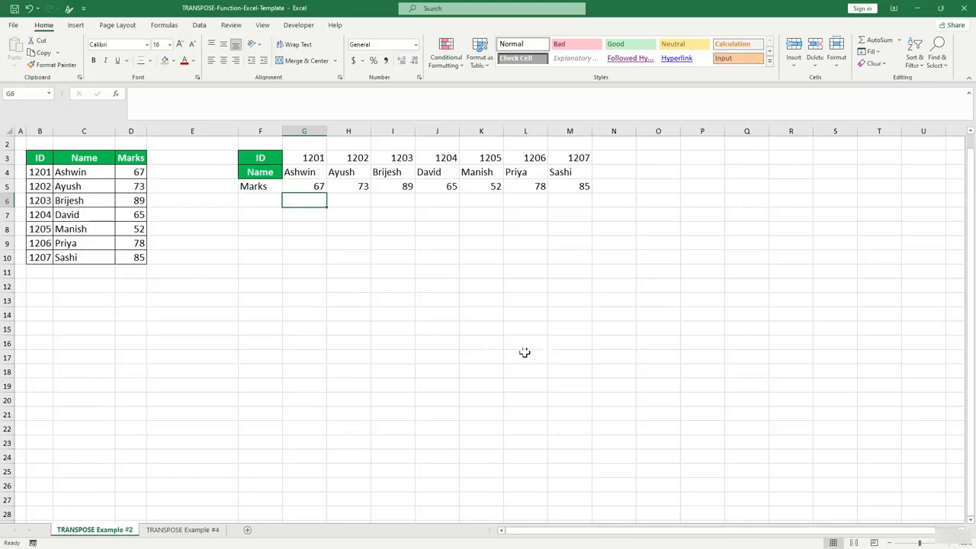
Change Brijesh's mark in D6 from 89 to 90 so the Marks row shows 90.
{"action": "left_click", "coordinate": [505, 274]}
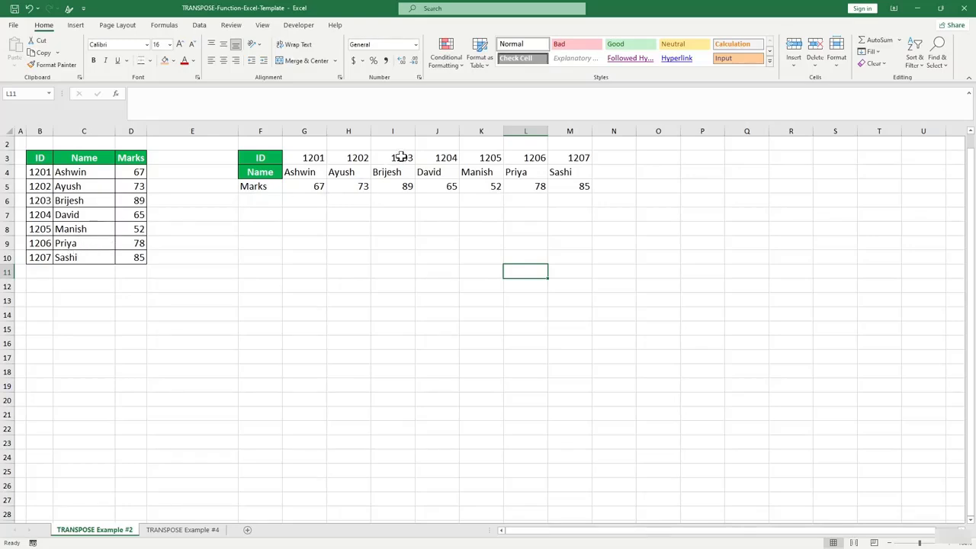
{"action": "left_click", "coordinate": [124, 205]}
{"action": "left_click", "coordinate": [132, 215]}
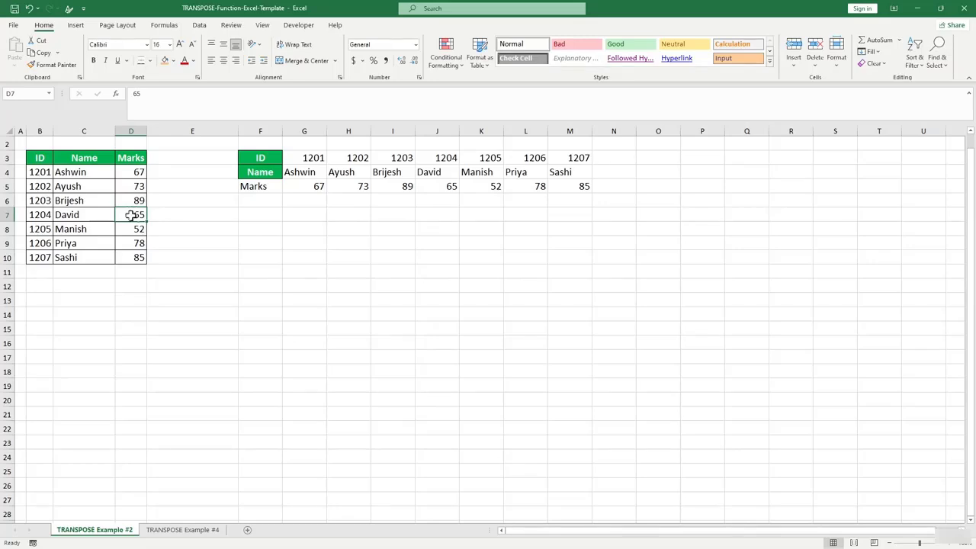
{"action": "left_click", "coordinate": [134, 200]}
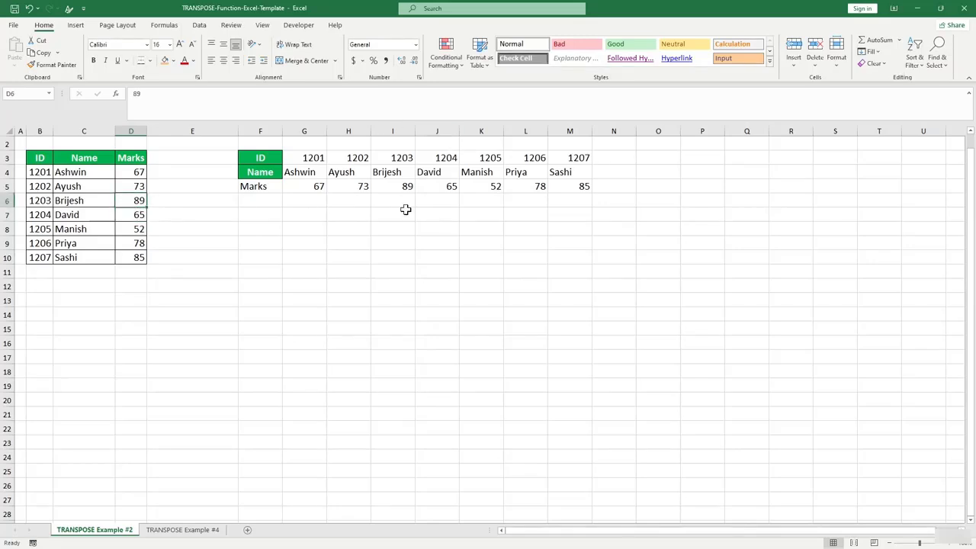
{"action": "type", "text": "9"}
{"action": "left_click", "coordinate": [445, 315]}
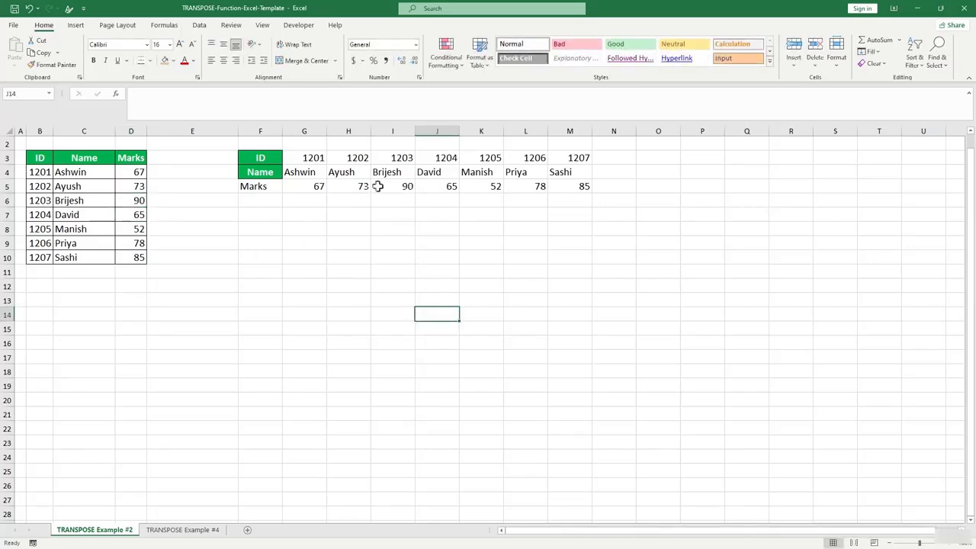
{"action": "left_click", "coordinate": [177, 529]}
Put a Subject heading in H2, moving it up from H3.
{"action": "left_click", "coordinate": [170, 286]}
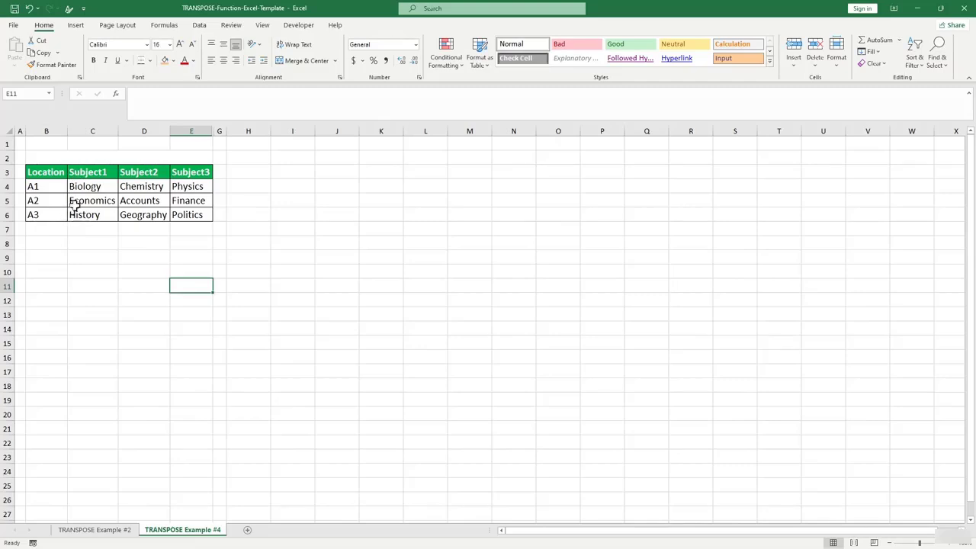
{"action": "left_click_drag", "start_coordinate": [91, 189], "coordinate": [179, 219]}
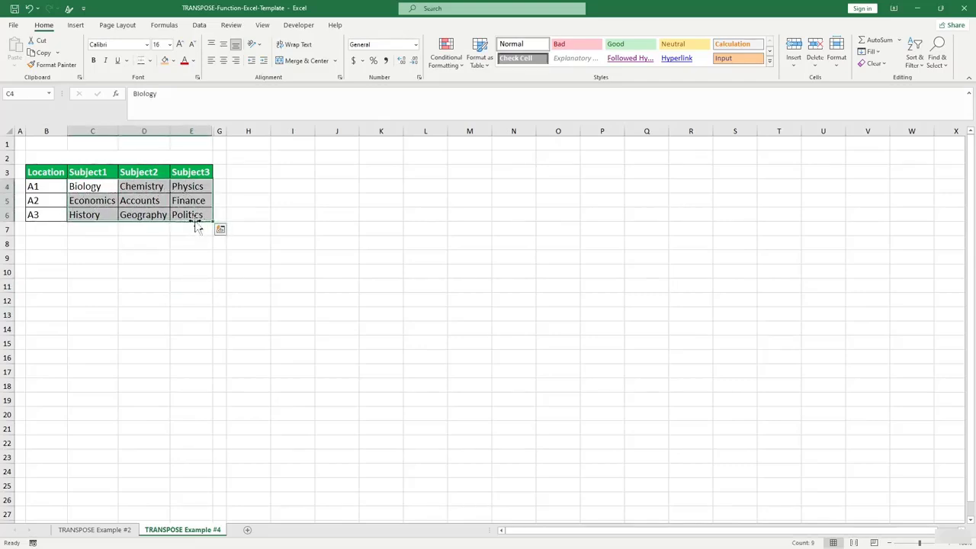
{"action": "left_click", "coordinate": [254, 173]}
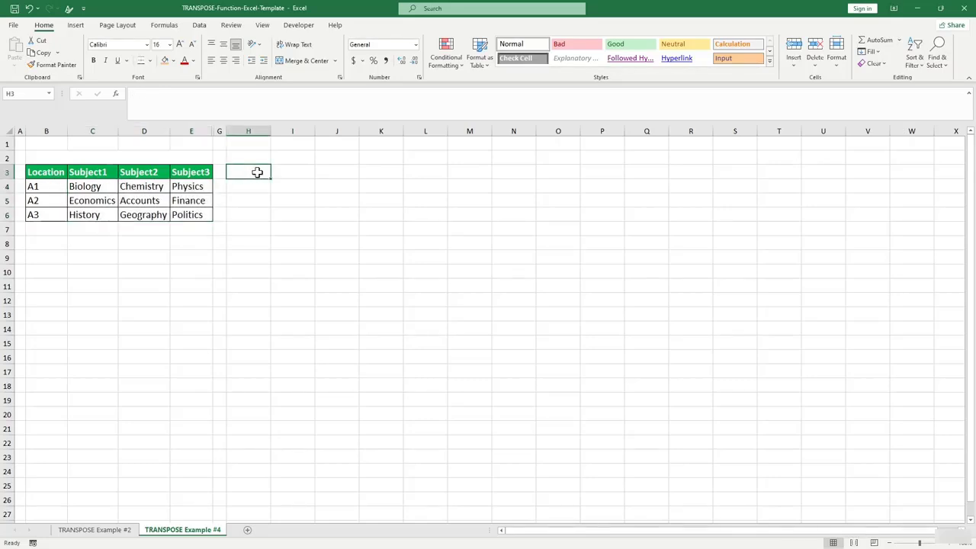
{"action": "type", "text": "Subject"}
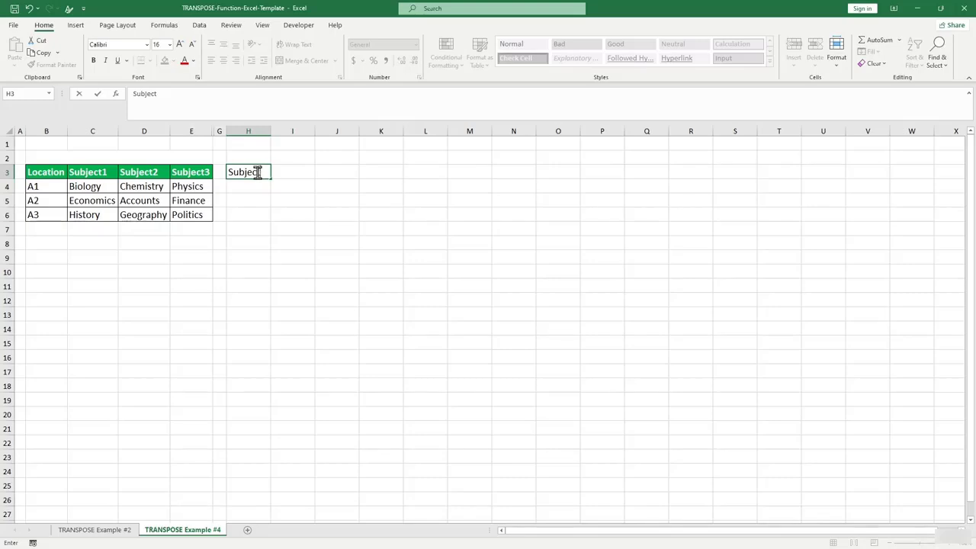
{"action": "left_click", "coordinate": [300, 212]}
{"action": "left_click", "coordinate": [250, 173]}
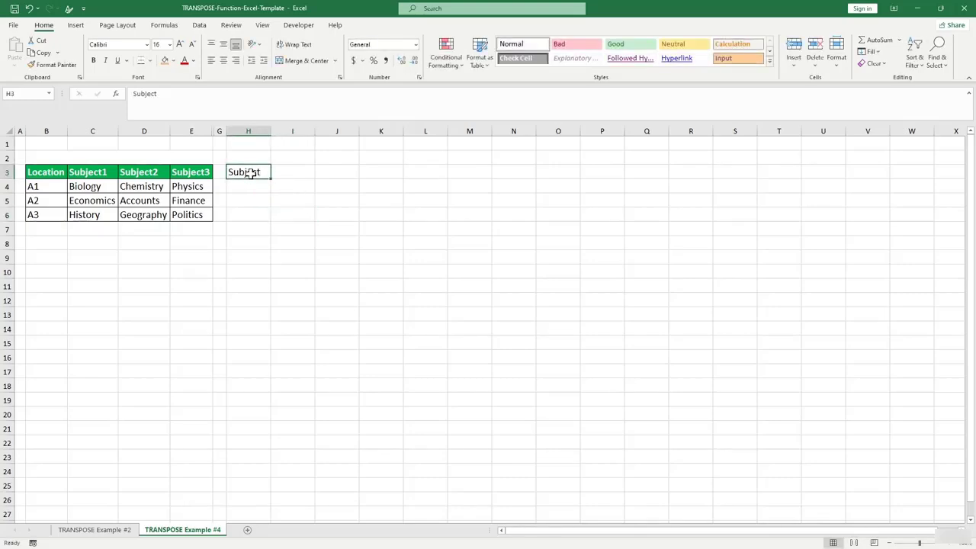
{"action": "key", "text": "ctrl+c"}
{"action": "left_click", "coordinate": [253, 157]}
{"action": "key", "text": "ctrl+v"}
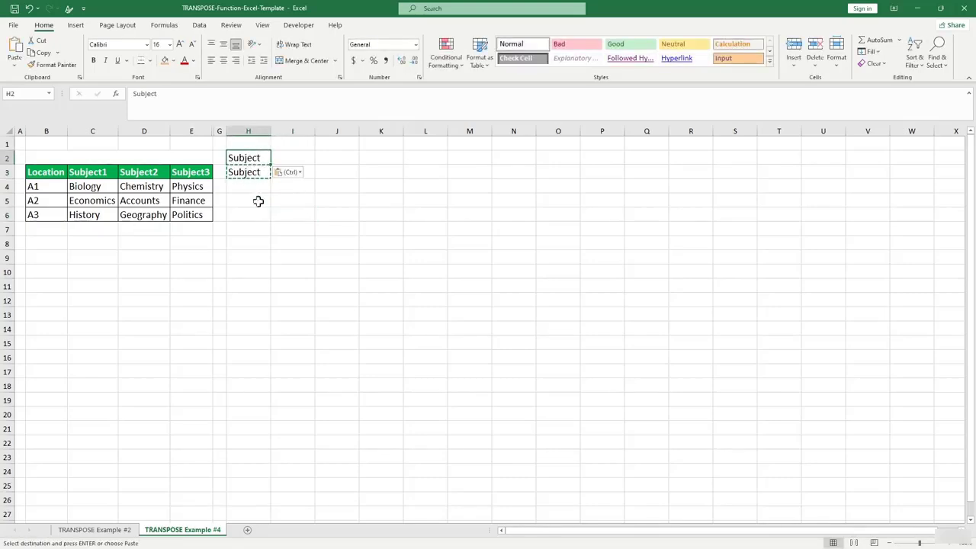
{"action": "left_click", "coordinate": [258, 201]}
{"action": "left_click", "coordinate": [252, 171]}
{"action": "key", "text": "Delete"}
{"action": "left_click", "coordinate": [260, 203]}
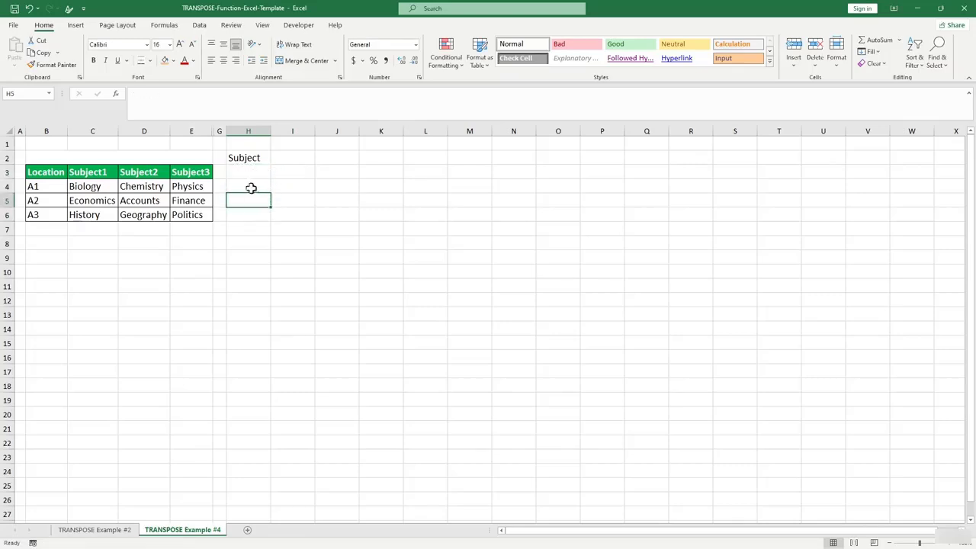
Abandon a started TRANSPOSE formula in H3 and select the subject block C4:E6.
{"action": "left_click", "coordinate": [249, 172]}
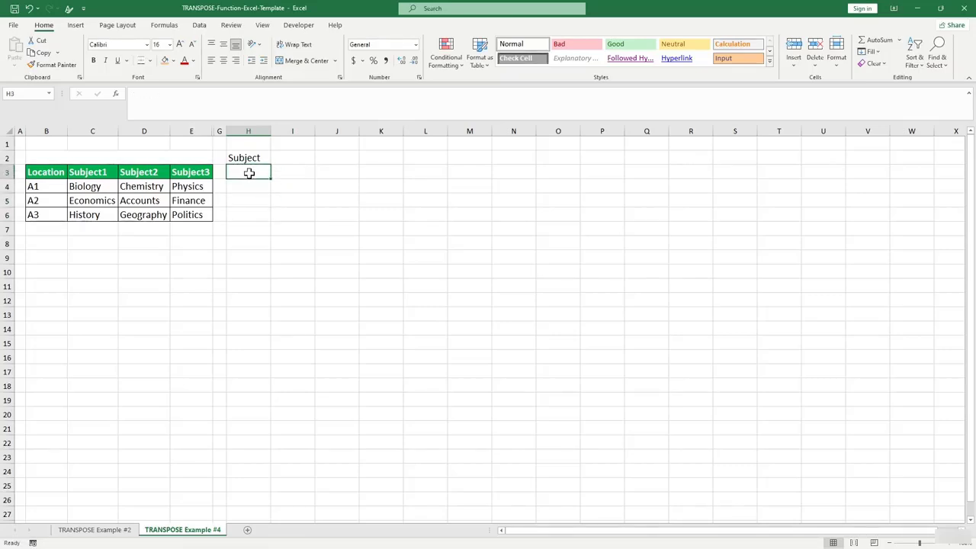
{"action": "type", "text": "="}
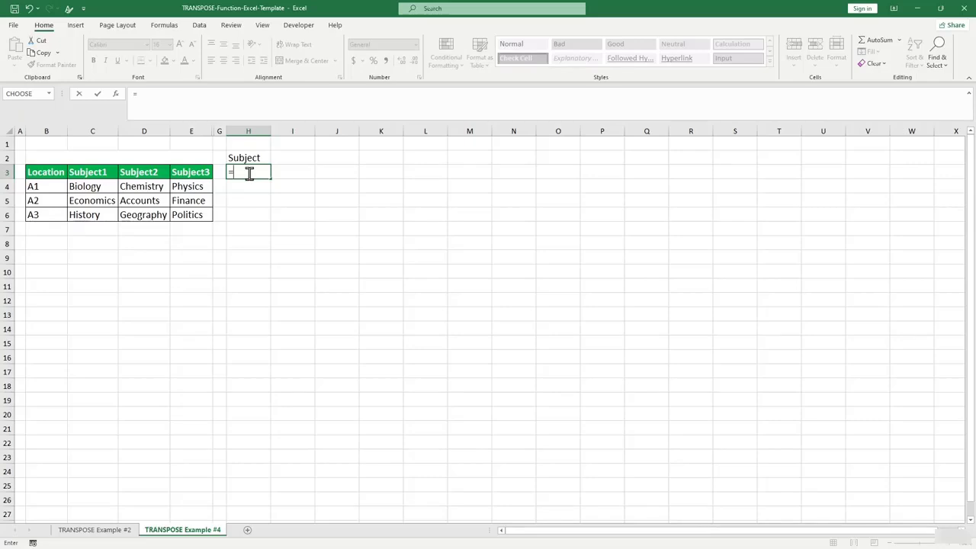
{"action": "type", "text": "tra"}
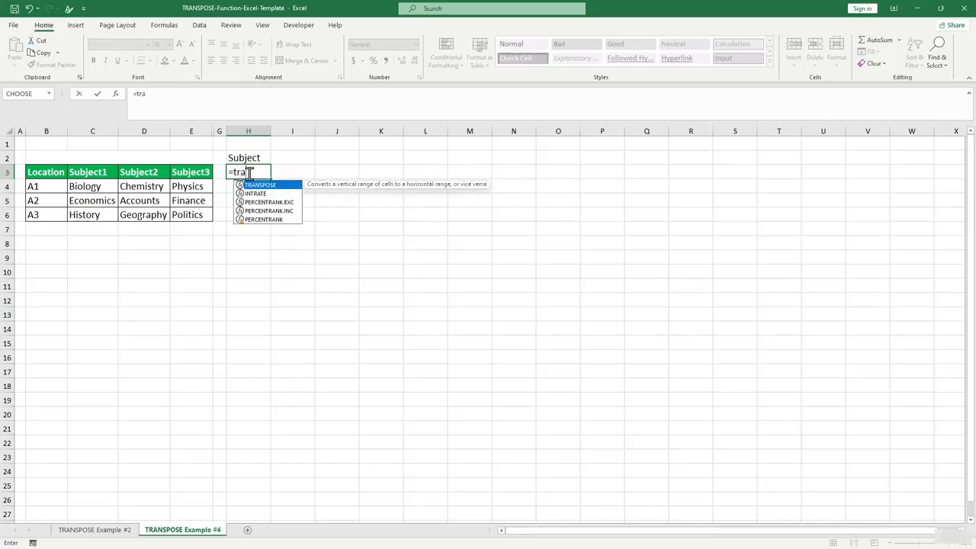
{"action": "key", "text": "Tab"}
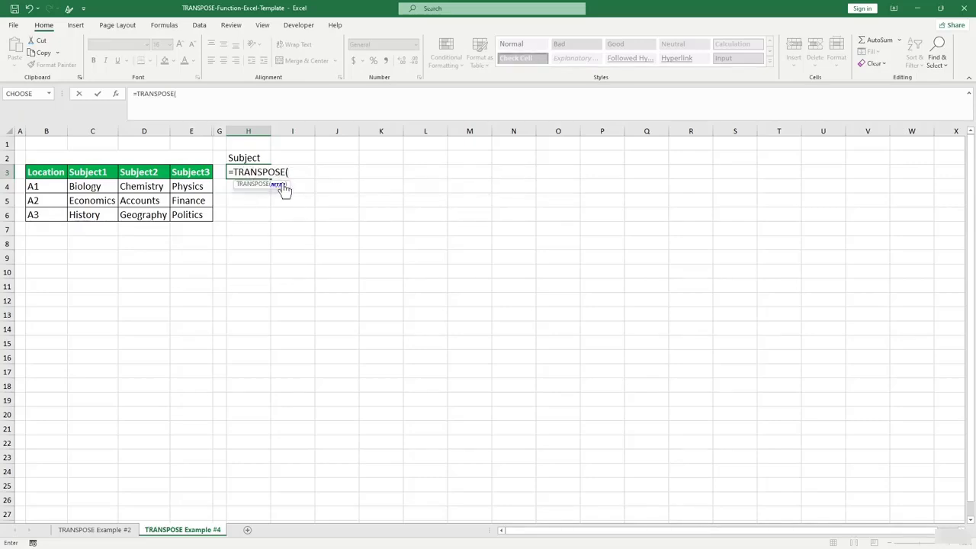
{"action": "key", "text": "BackSpace"}
{"action": "key", "text": "BackSpace"}
{"action": "key", "text": "BackSpace"}
{"action": "key", "text": "BackSpace"}
{"action": "key", "text": "BackSpace"}
{"action": "key", "text": "BackSpace"}
{"action": "key", "text": "BackSpace"}
{"action": "key", "text": "BackSpace"}
{"action": "key", "text": "BackSpace"}
{"action": "key", "text": "BackSpace"}
{"action": "key", "text": "BackSpace"}
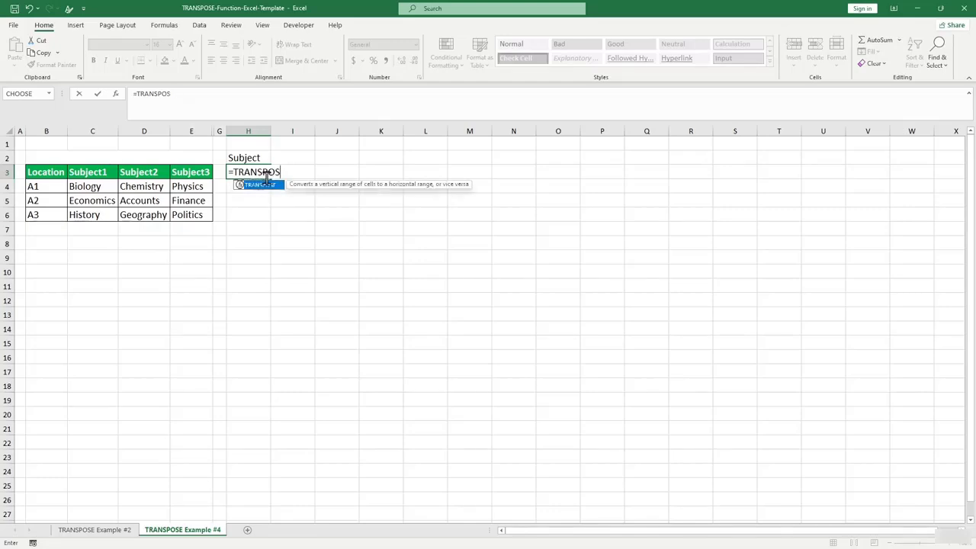
{"action": "key", "text": "Escape"}
{"action": "left_click", "coordinate": [89, 186]}
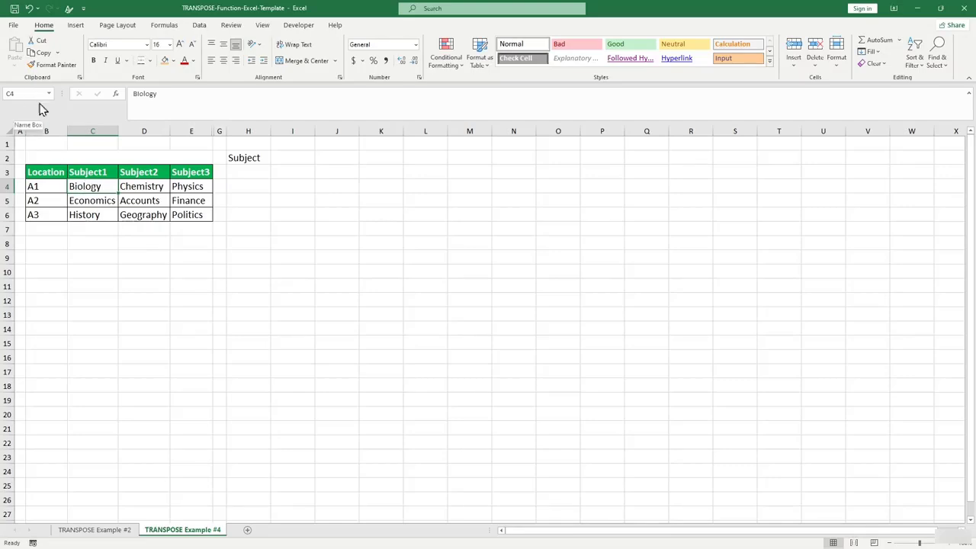
{"action": "left_click_drag", "start_coordinate": [91, 186], "coordinate": [191, 217]}
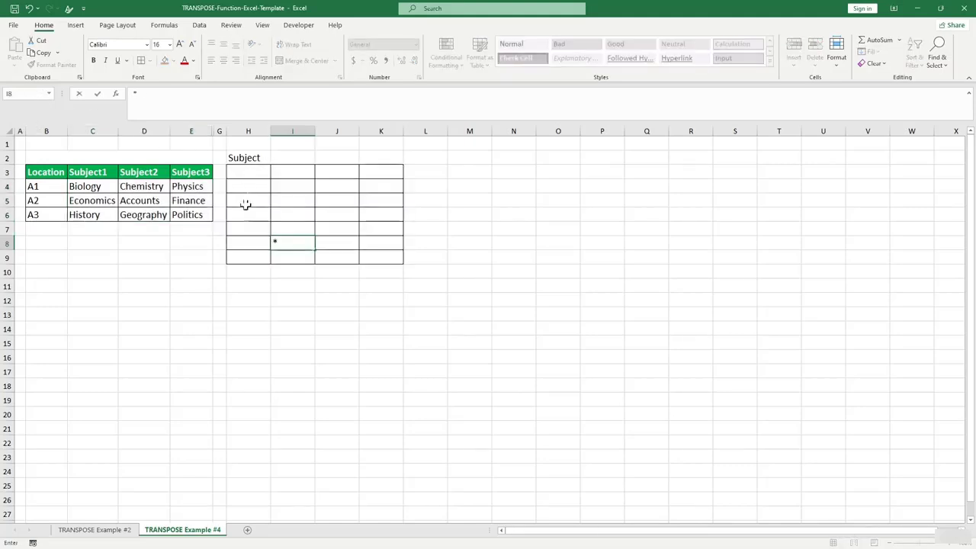
Enter =TRANSPOSE(C4:E4) in H3 to list location A1's subjects down column H.
{"action": "left_click", "coordinate": [246, 176]}
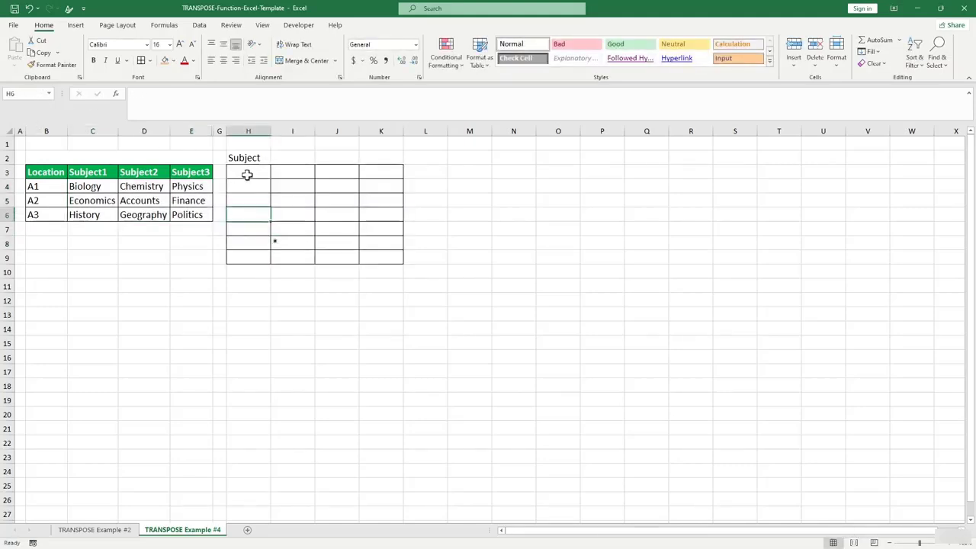
{"action": "type", "text": "=t"}
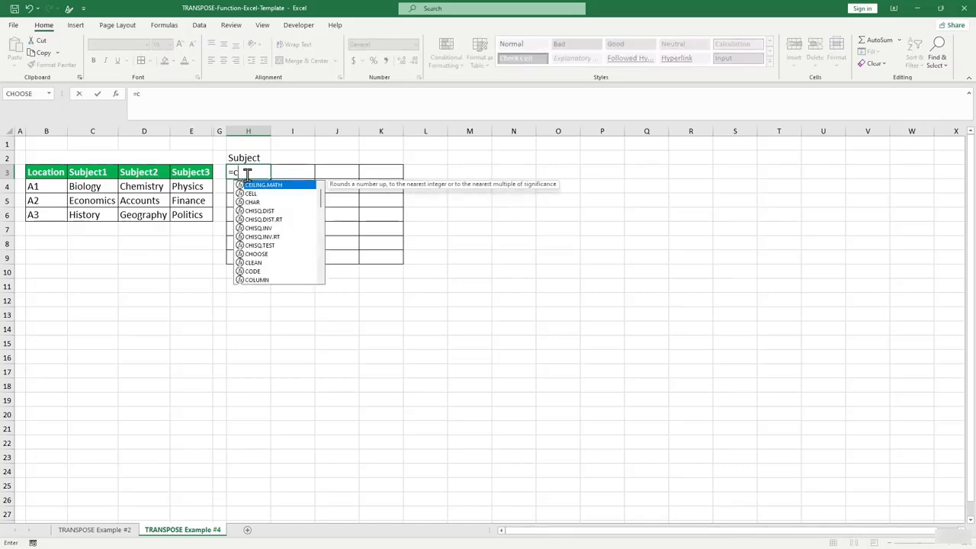
{"action": "key", "text": "BackSpace"}
{"action": "type", "text": "tra"}
{"action": "double_click", "coordinate": [242, 184]}
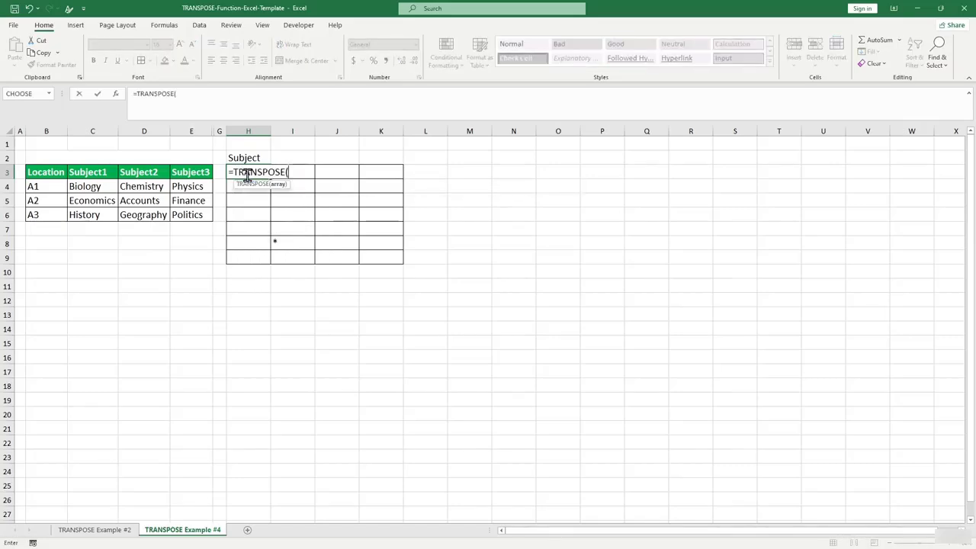
{"action": "left_click_drag", "start_coordinate": [96, 186], "coordinate": [182, 187]}
{"action": "type", "text": ")"}
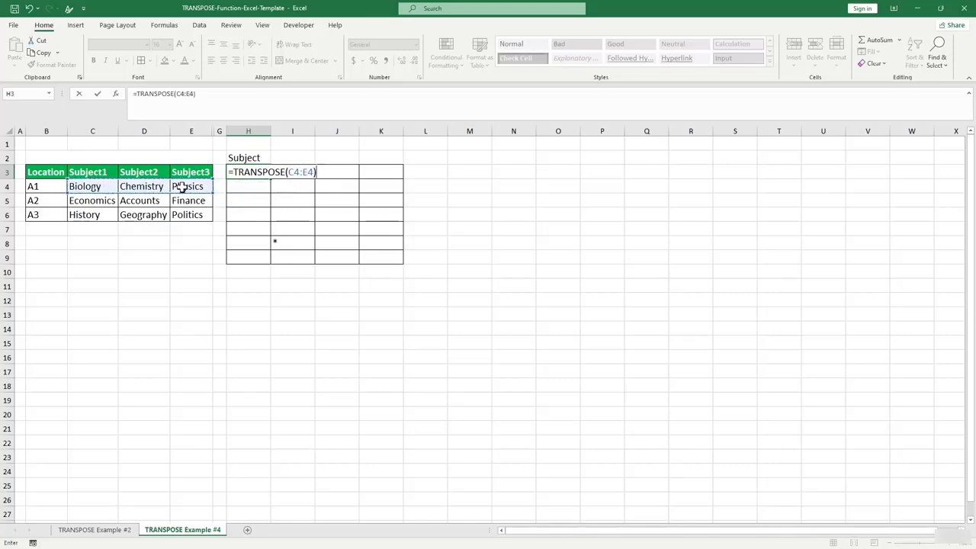
{"action": "key", "text": "Return"}
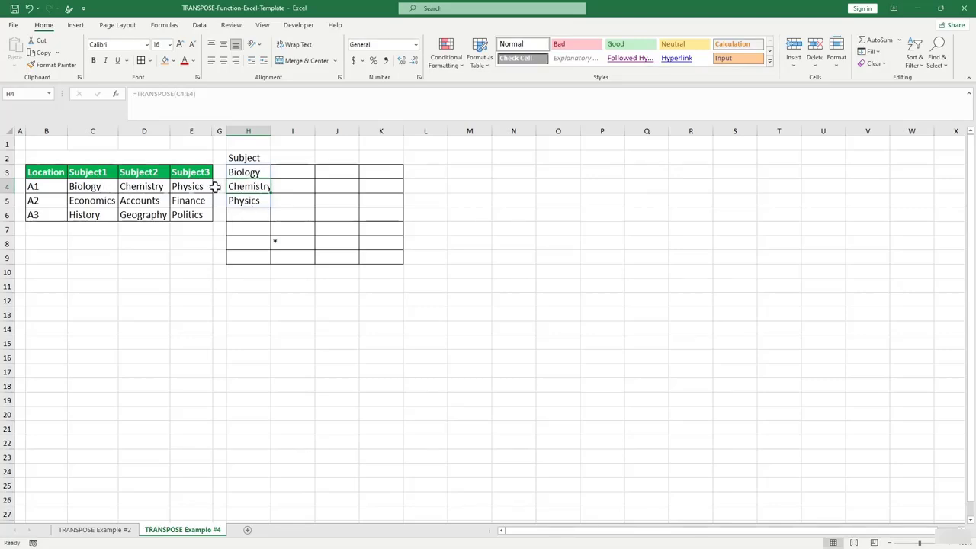
Enter =TRANSPOSE(C5:E5) in H6 to list the A2 subjects.
{"action": "left_click", "coordinate": [249, 215]}
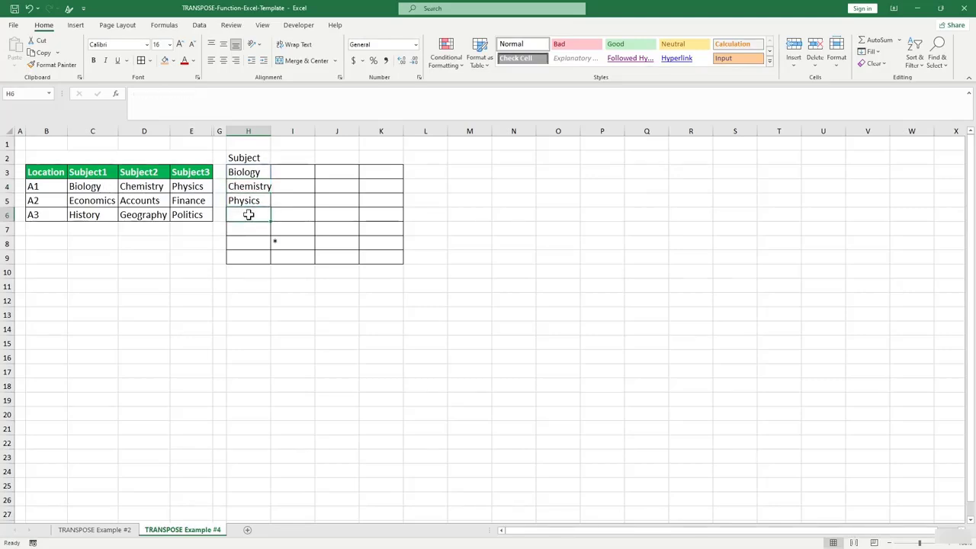
{"action": "type", "text": "=tran"}
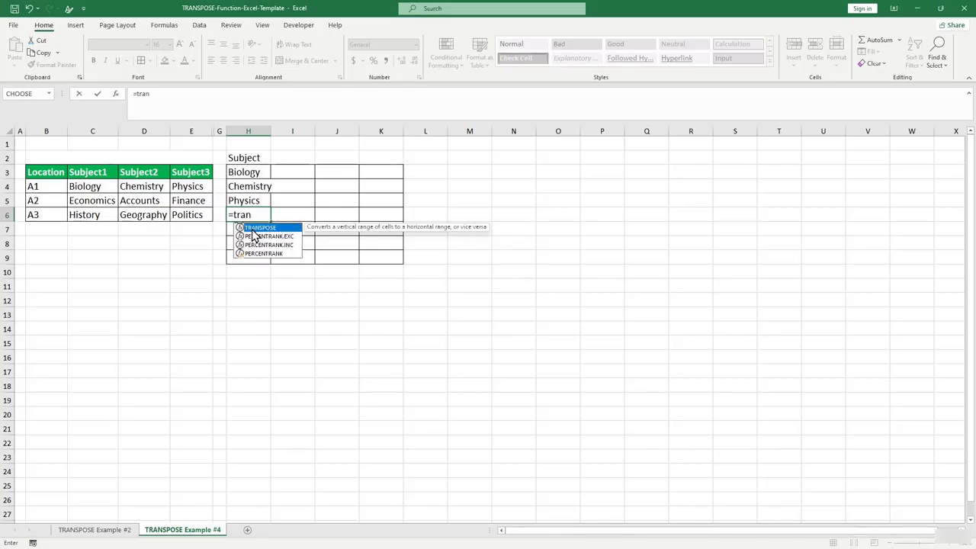
{"action": "key", "text": "Tab"}
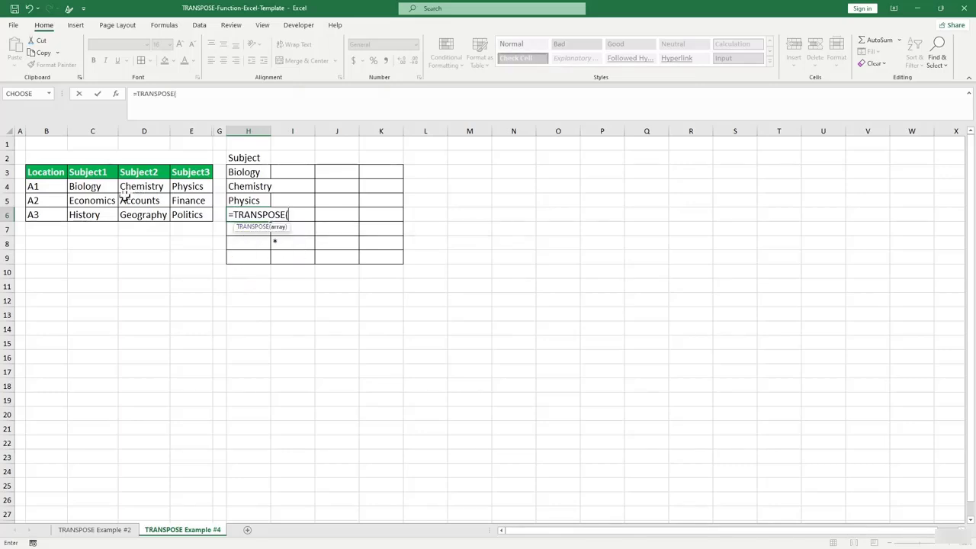
{"action": "left_click_drag", "start_coordinate": [76, 196], "coordinate": [204, 199]}
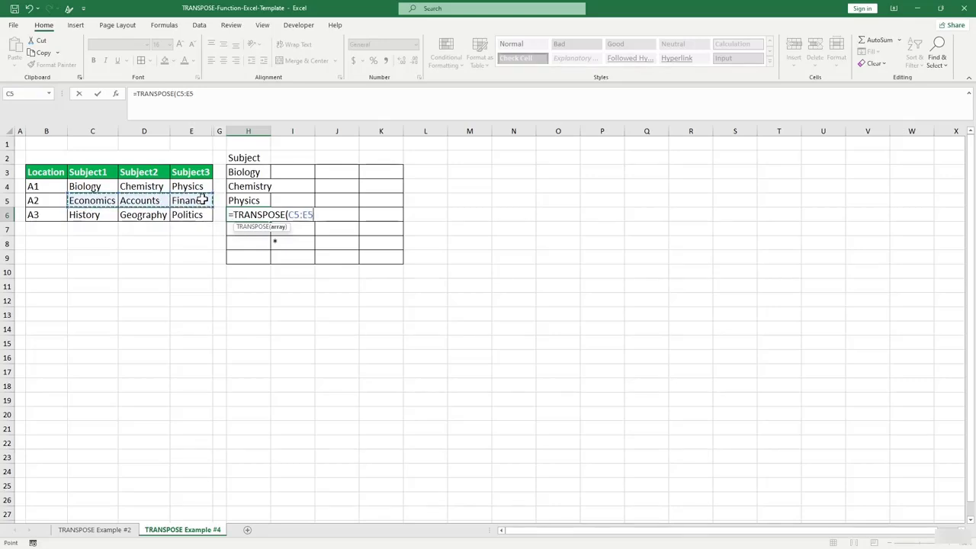
{"action": "type", "text": "_"}
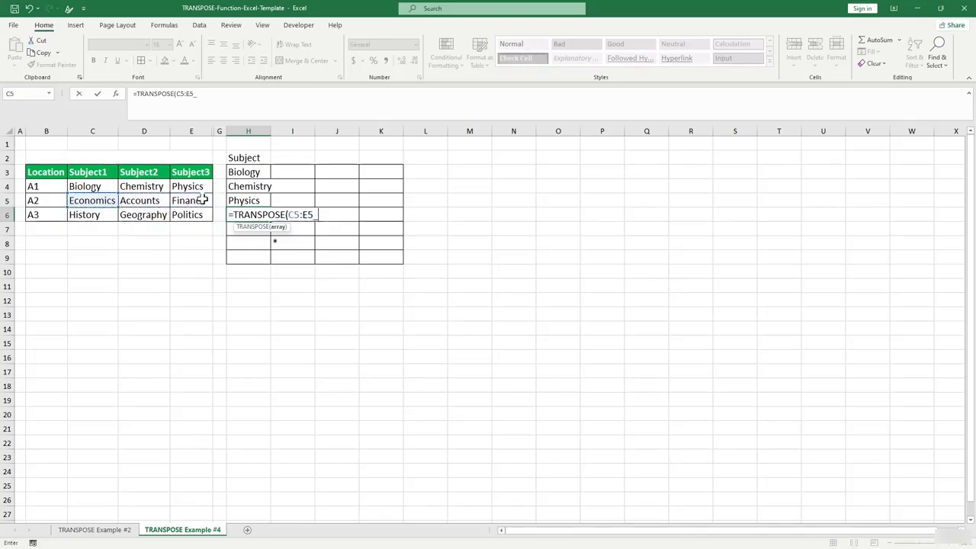
{"action": "key", "text": "BackSpace"}
{"action": "type", "text": ")"}
{"action": "key", "text": "Return"}
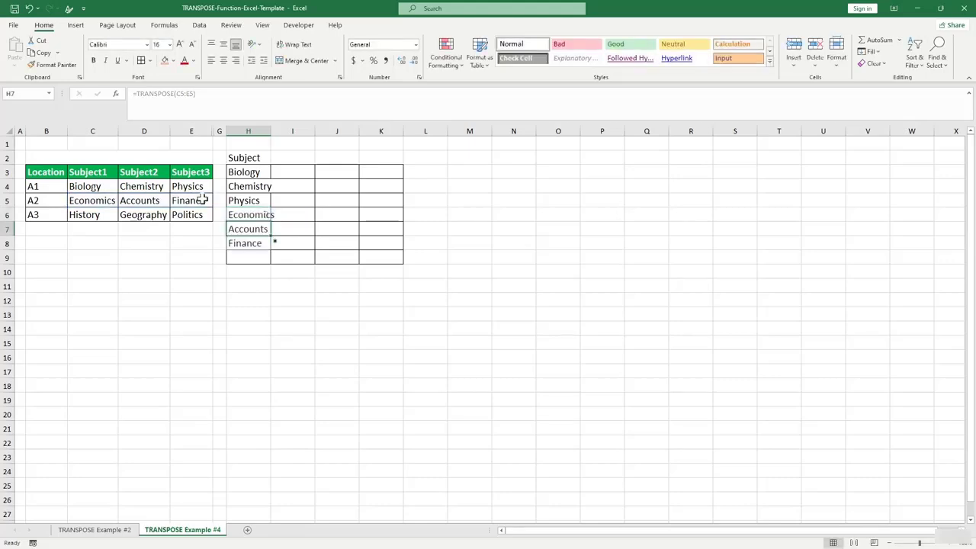
Enter =TRANSPOSE(C6:E6) in H9 to list the A3 subjects through Politics.
{"action": "left_click", "coordinate": [252, 258]}
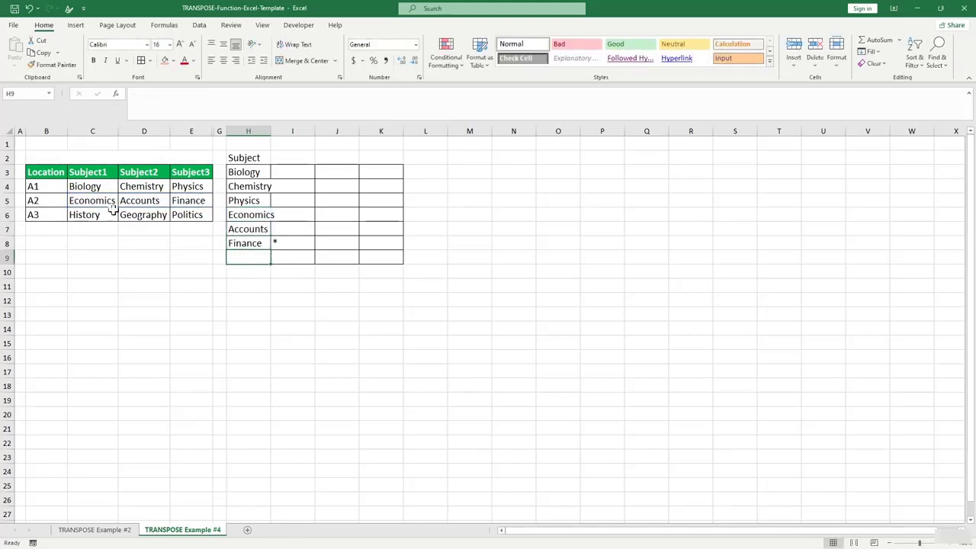
{"action": "type", "text": "=tran"}
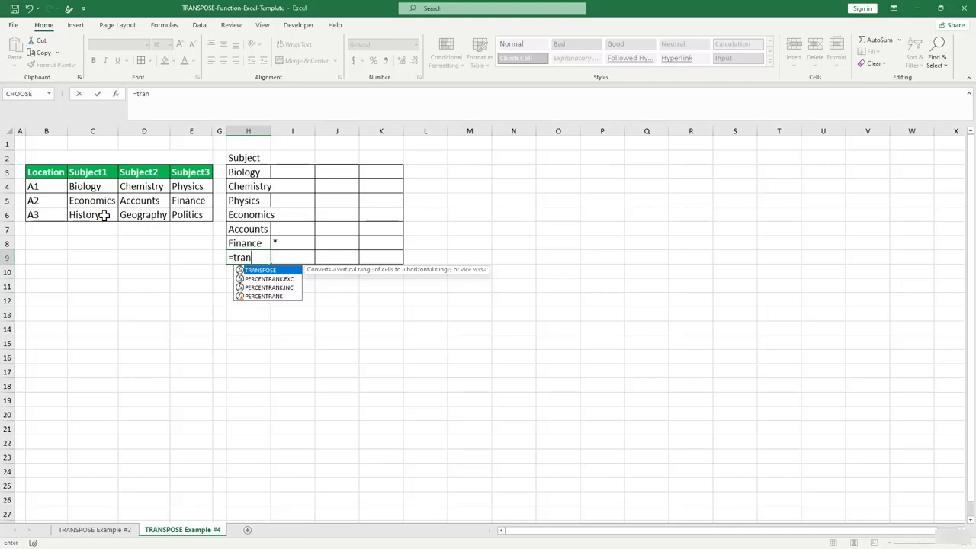
{"action": "key", "text": "Tab"}
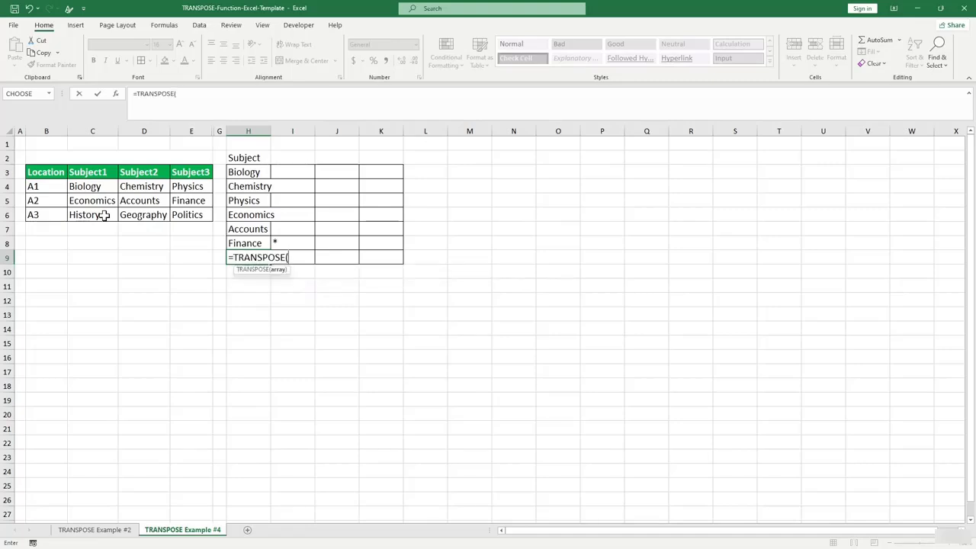
{"action": "left_click_drag", "start_coordinate": [99, 214], "coordinate": [189, 213]}
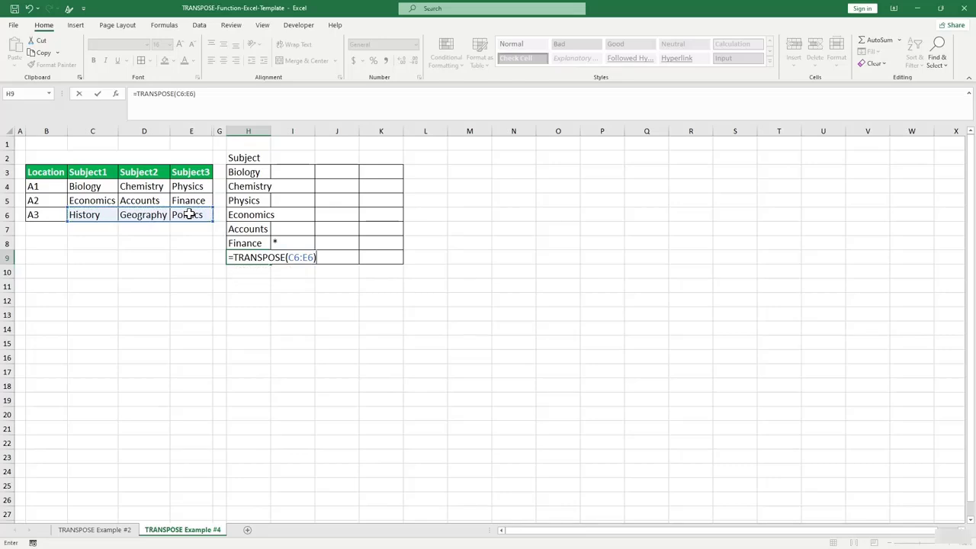
{"action": "key", "text": "Return"}
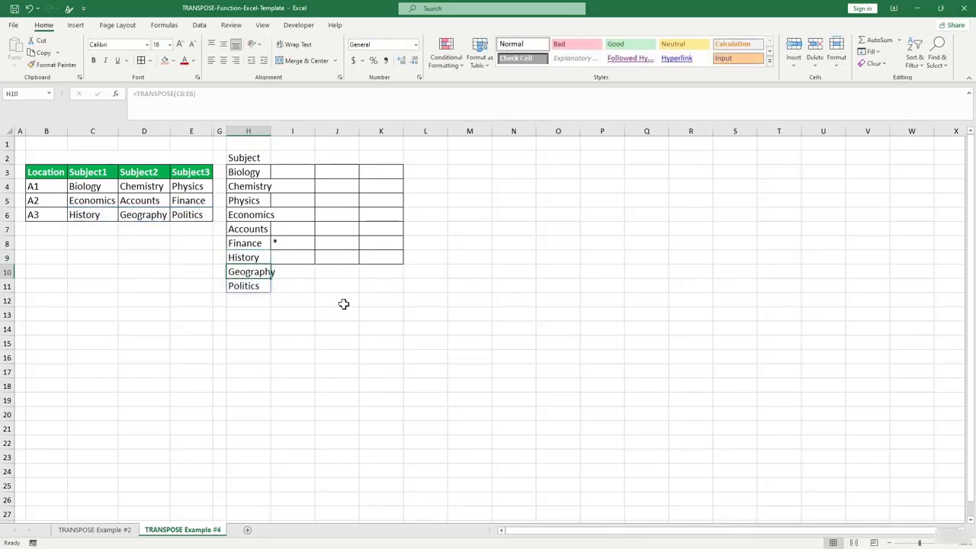
Type a location heading in I2.
{"action": "double_click", "coordinate": [296, 158]}
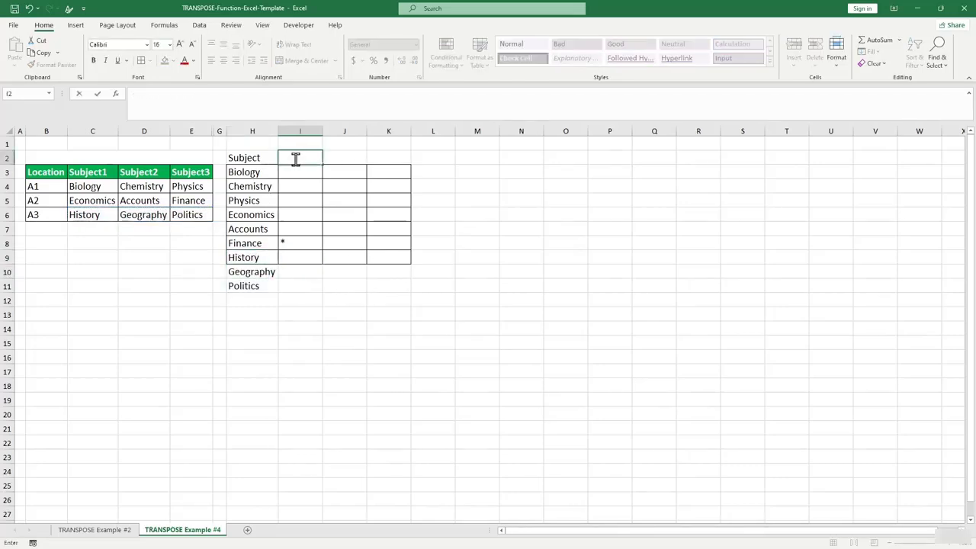
{"action": "type", "text": "="}
{"action": "type", "text": "ocation"}
{"action": "key", "text": "Return"}
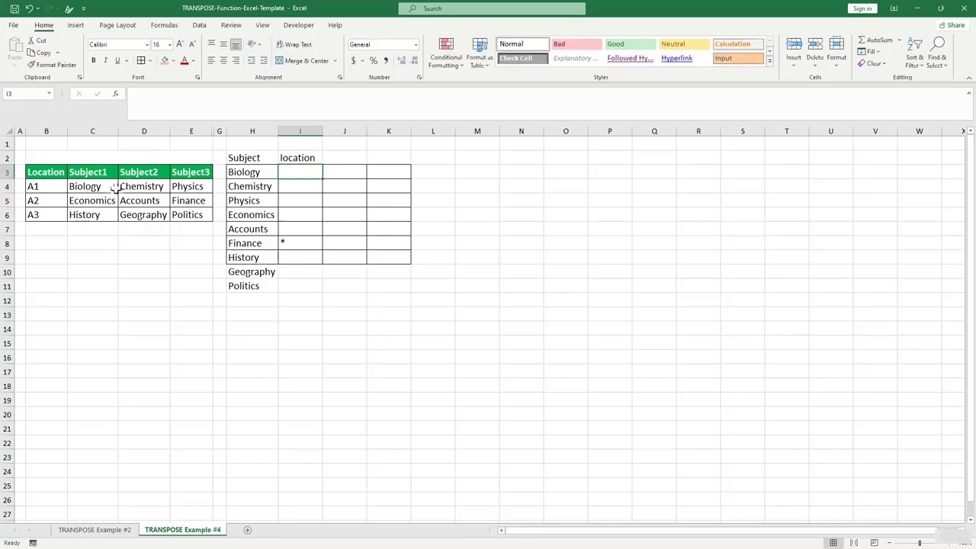
Enter =TRANSPOSE(B4:B6) in I3 to spread A1, A2, A3 across row 3.
{"action": "type", "text": "=s"}
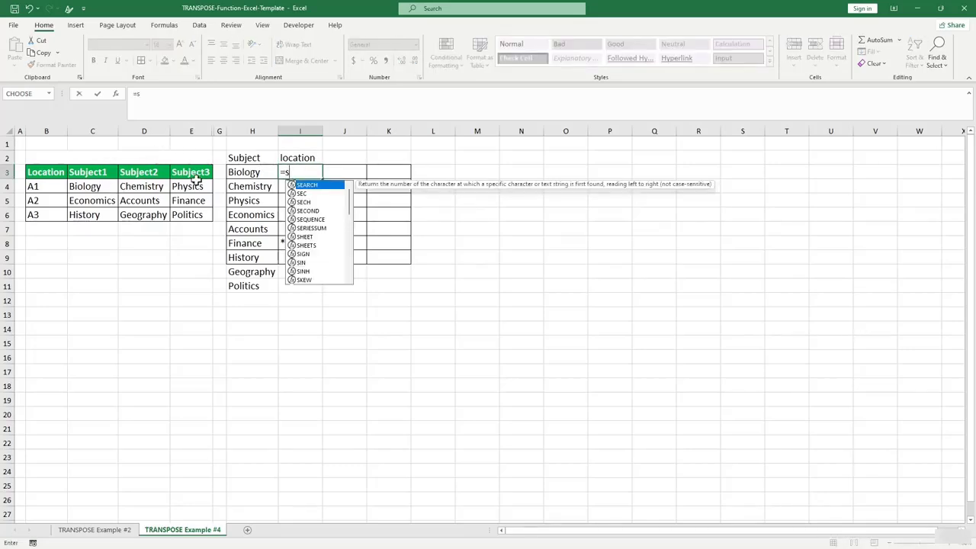
{"action": "key", "text": "BackSpace"}
{"action": "type", "text": "tr"}
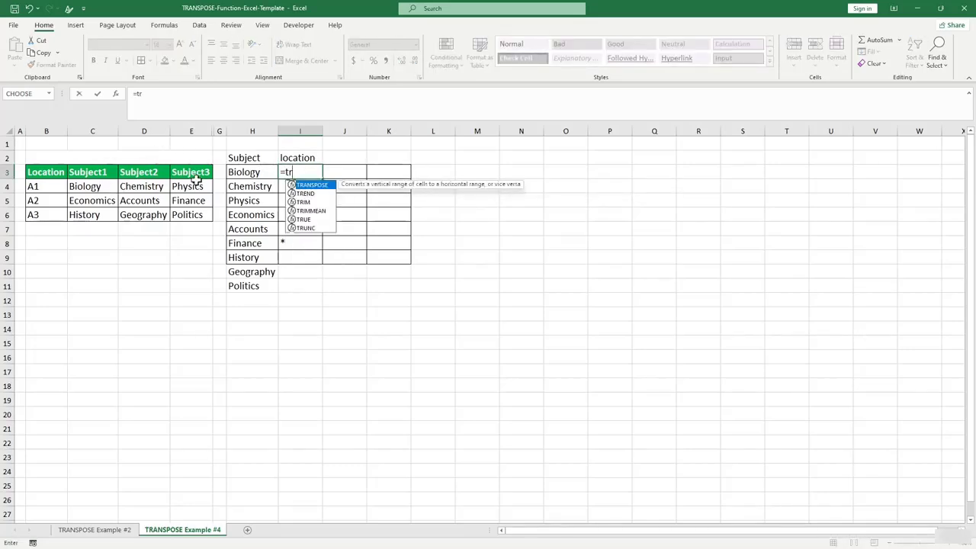
{"action": "key", "text": "Tab"}
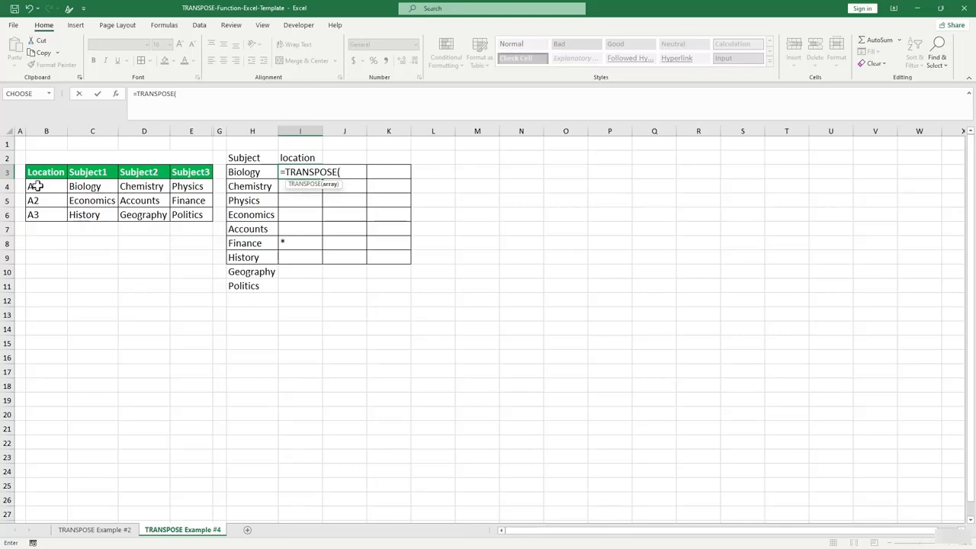
{"action": "left_click_drag", "start_coordinate": [35, 187], "coordinate": [38, 215]}
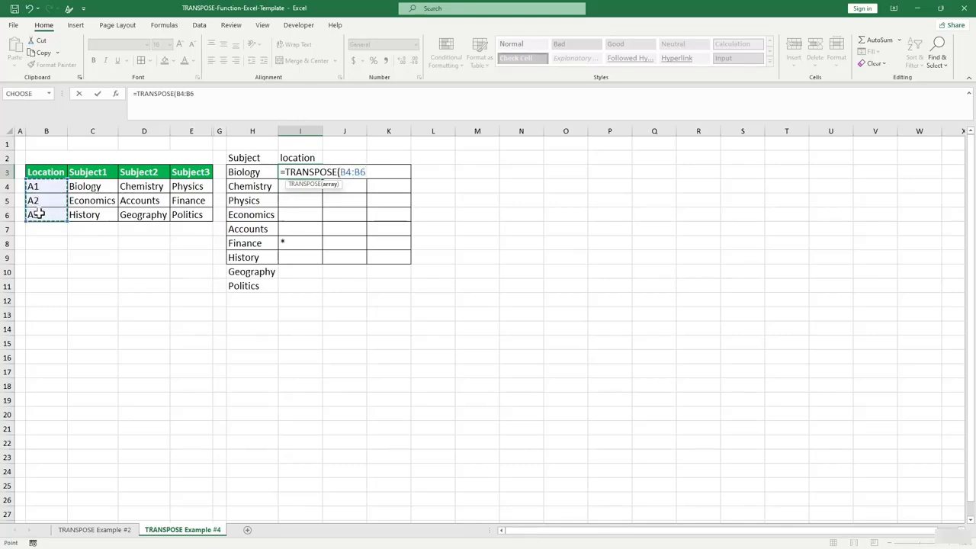
{"action": "key", "text": "Return"}
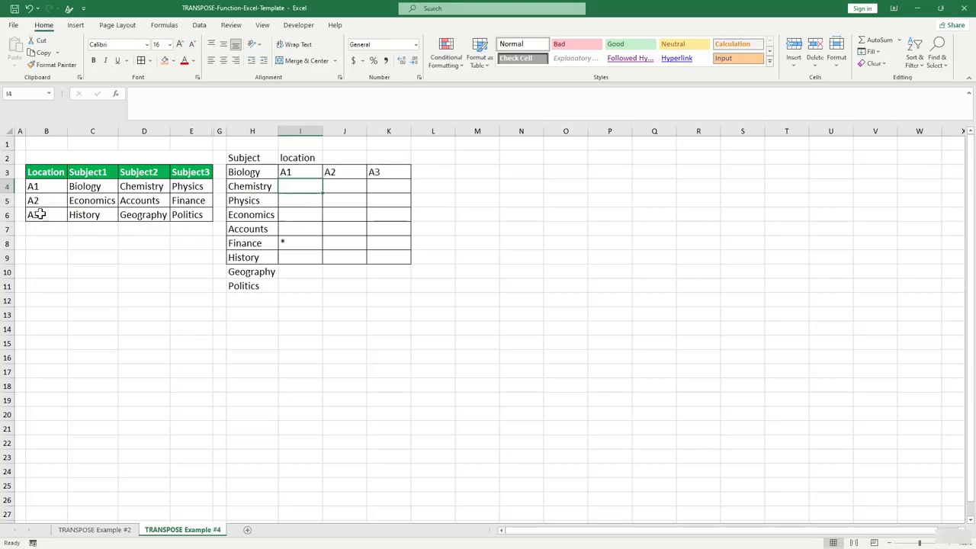
{"action": "left_click", "coordinate": [350, 230]}
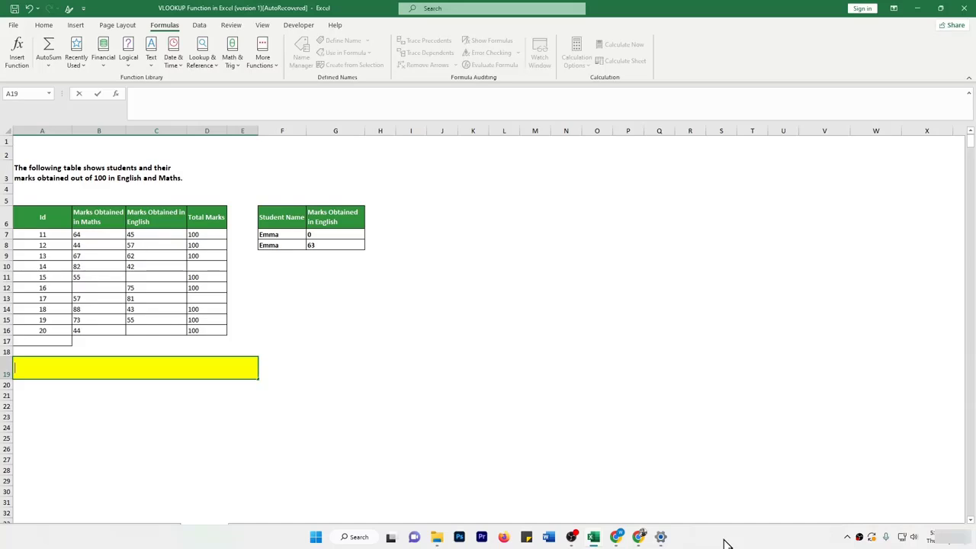
Clear the Maths marks 88 in B14 and 67 in B9.
{"action": "left_click", "coordinate": [342, 406]}
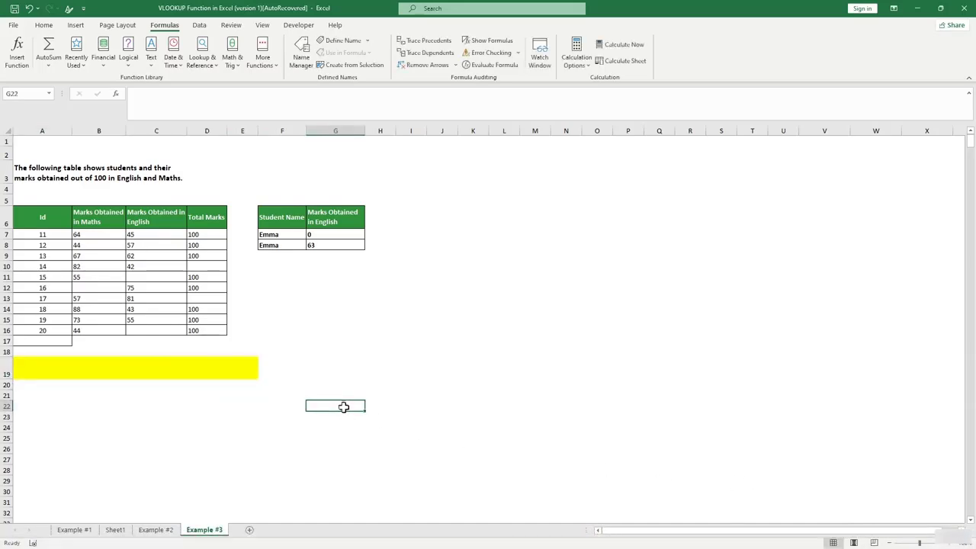
{"action": "left_click", "coordinate": [114, 343]}
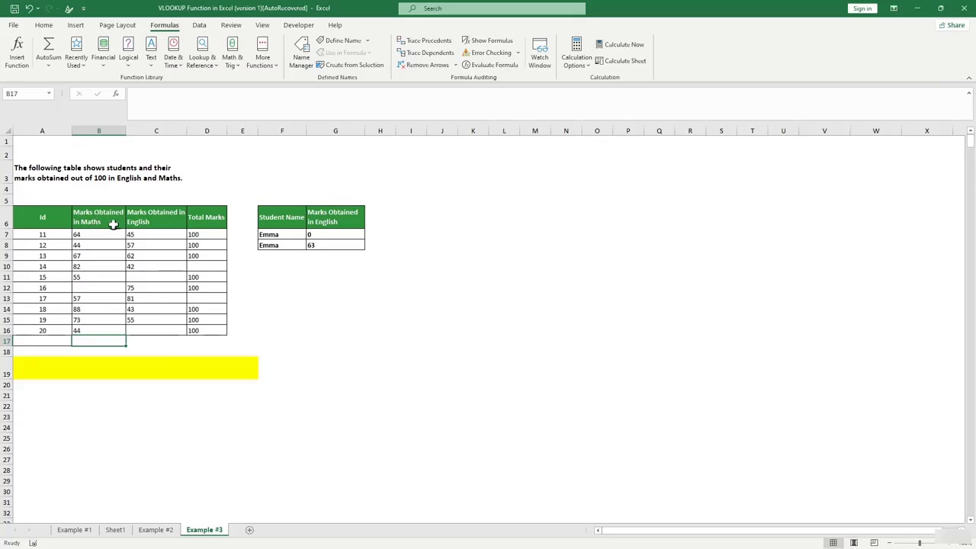
{"action": "left_click", "coordinate": [105, 309]}
{"action": "key", "text": "Delete"}
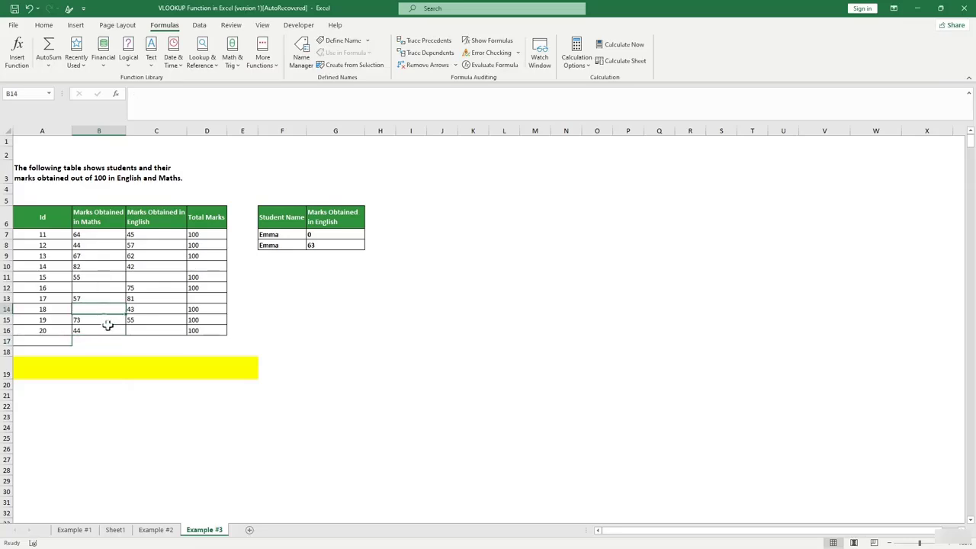
{"action": "left_click", "coordinate": [101, 256]}
{"action": "key", "text": "Delete"}
Label the yellow row RESULT in A19 and unmerge it via Merge & Center.
{"action": "left_click", "coordinate": [115, 341]}
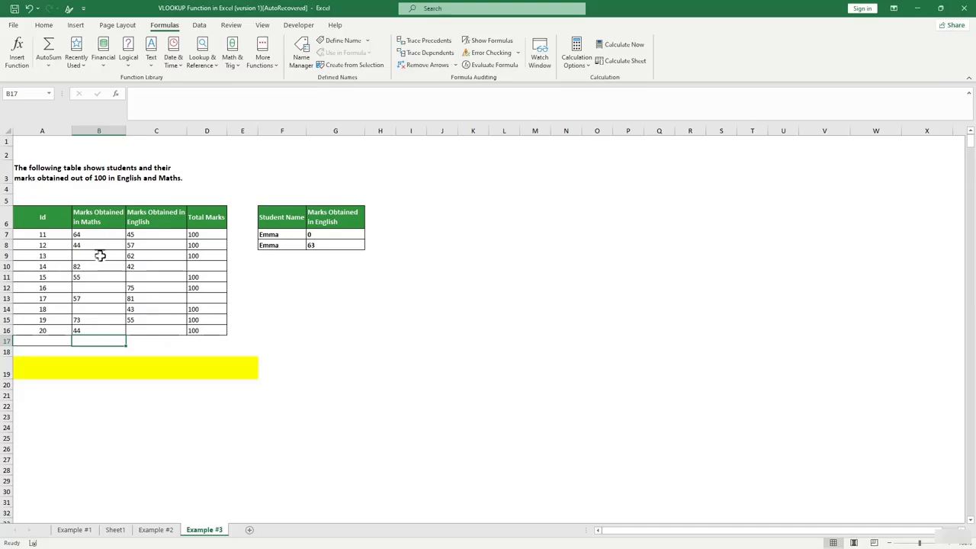
{"action": "left_click", "coordinate": [93, 359]}
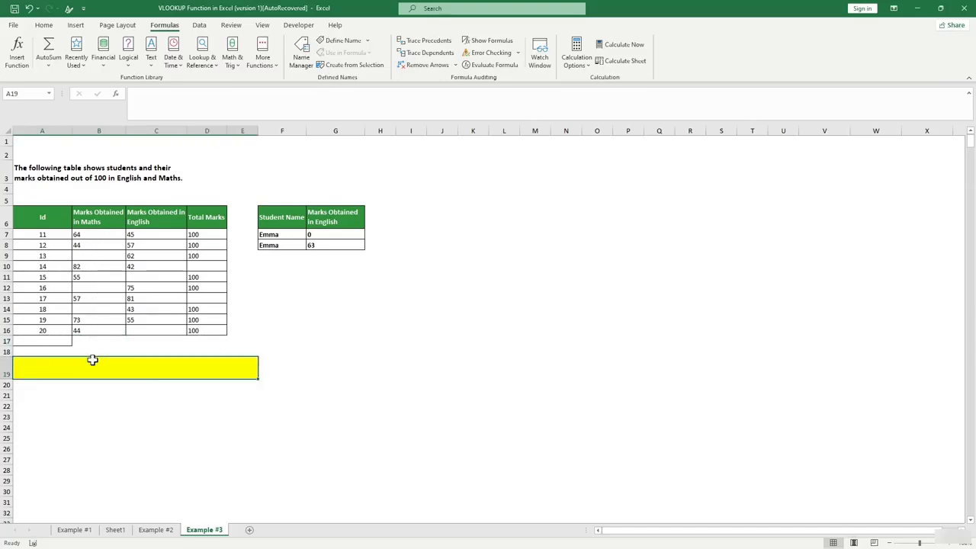
{"action": "type", "text": "RE"}
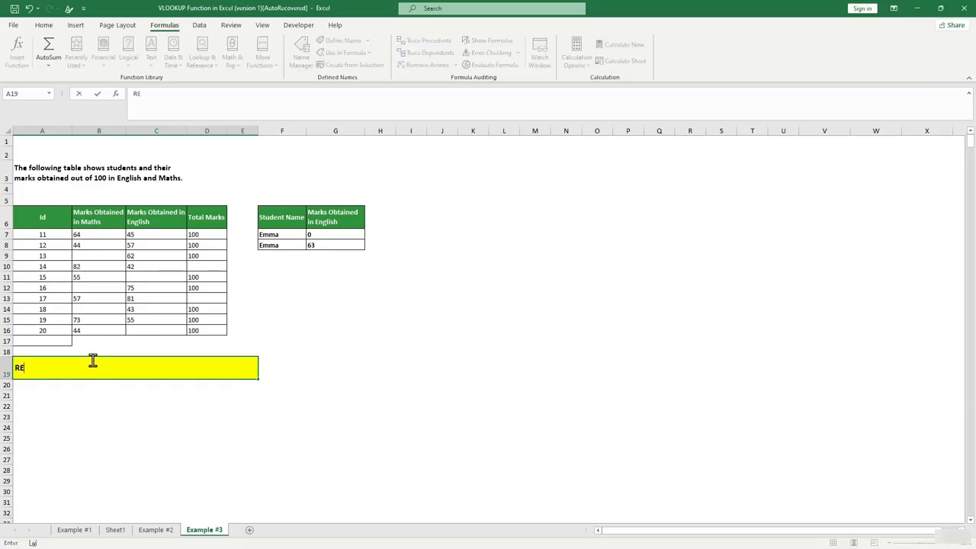
{"action": "type", "text": "SULT"}
{"action": "left_click", "coordinate": [79, 399]}
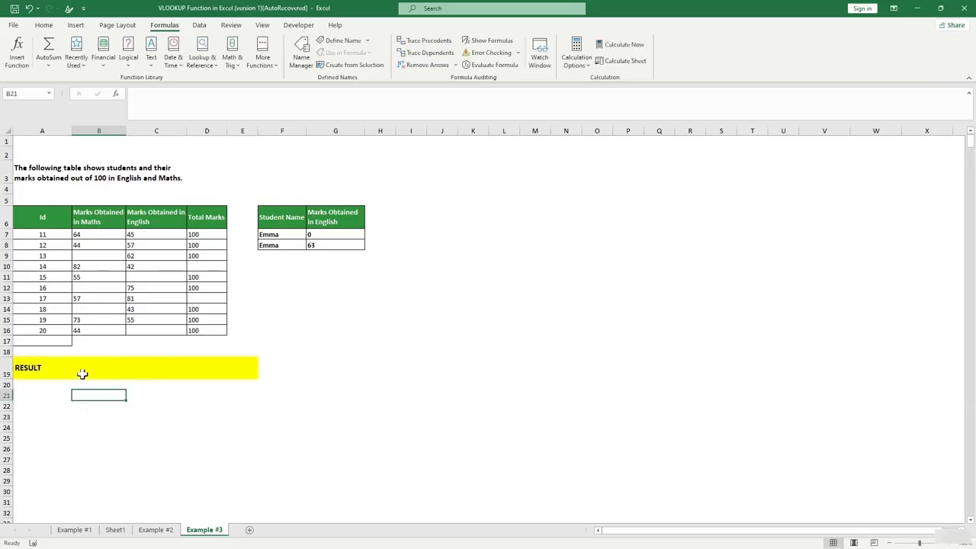
{"action": "left_click", "coordinate": [82, 372]}
{"action": "left_click", "coordinate": [43, 24]}
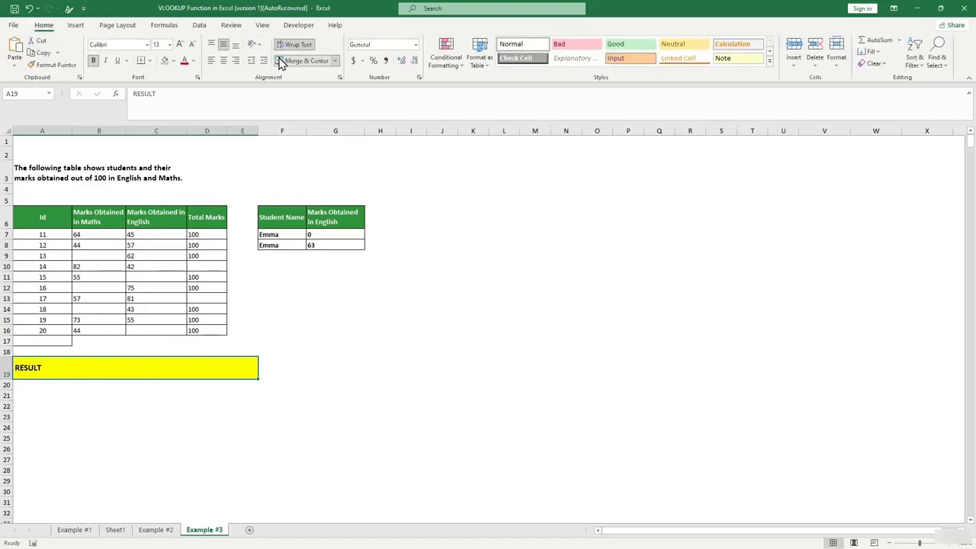
{"action": "left_click", "coordinate": [288, 61]}
{"action": "left_click", "coordinate": [95, 365]}
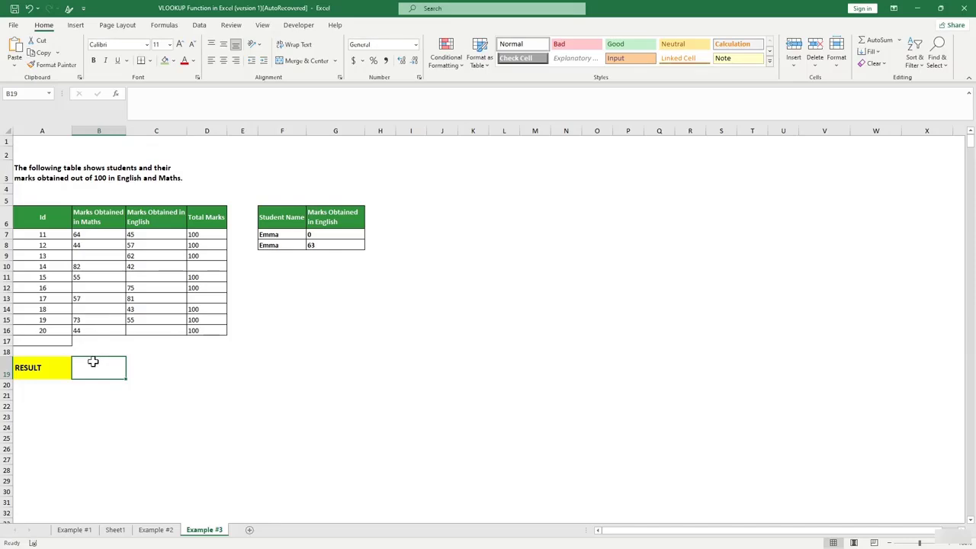
Enter =COUNTBLANK(B7:B16) in B19 to count the empty Maths marks.
{"action": "type", "text": "="}
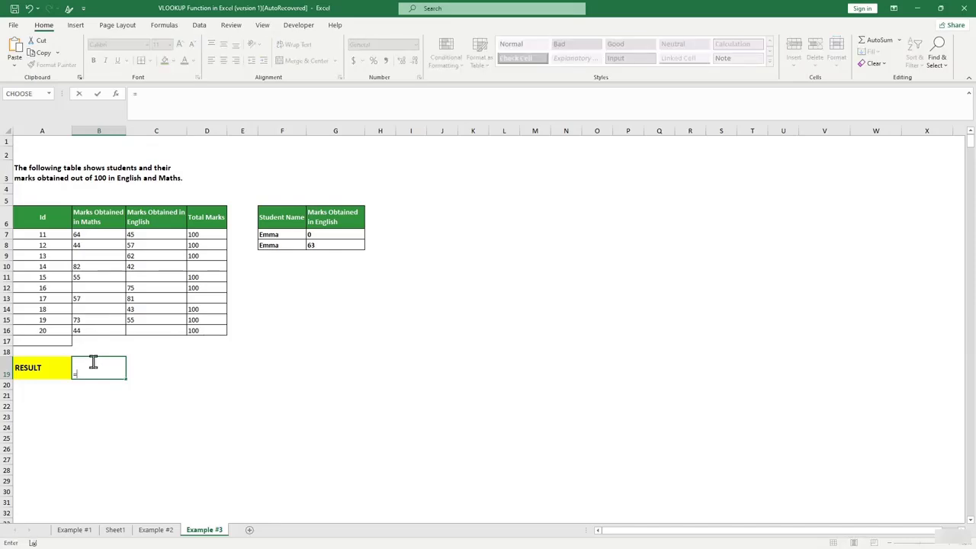
{"action": "type", "text": "C"}
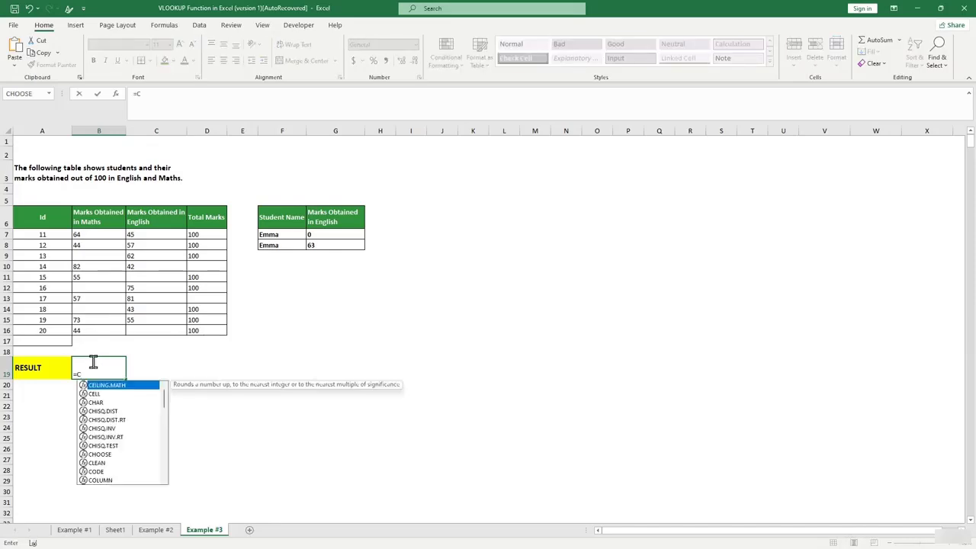
{"action": "type", "text": "OUNT"}
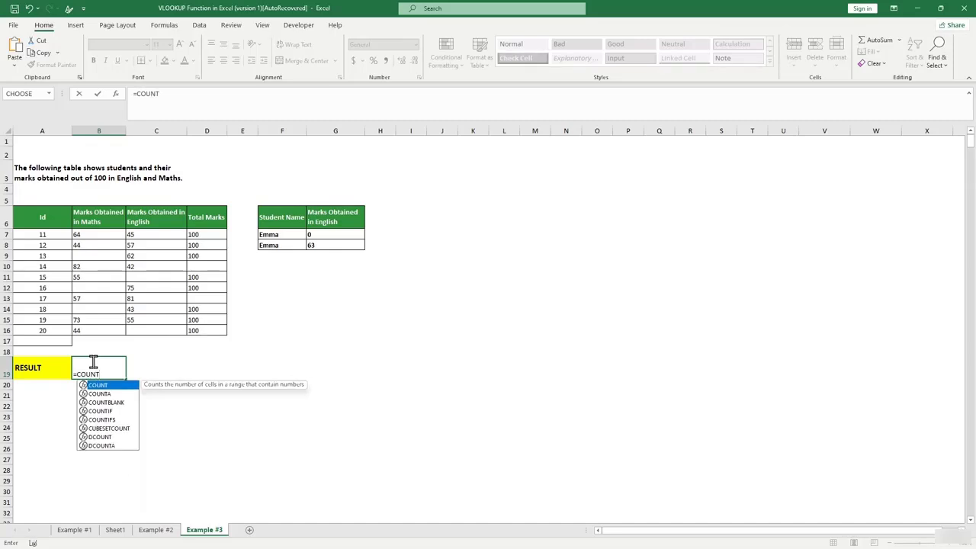
{"action": "key", "text": "Down"}
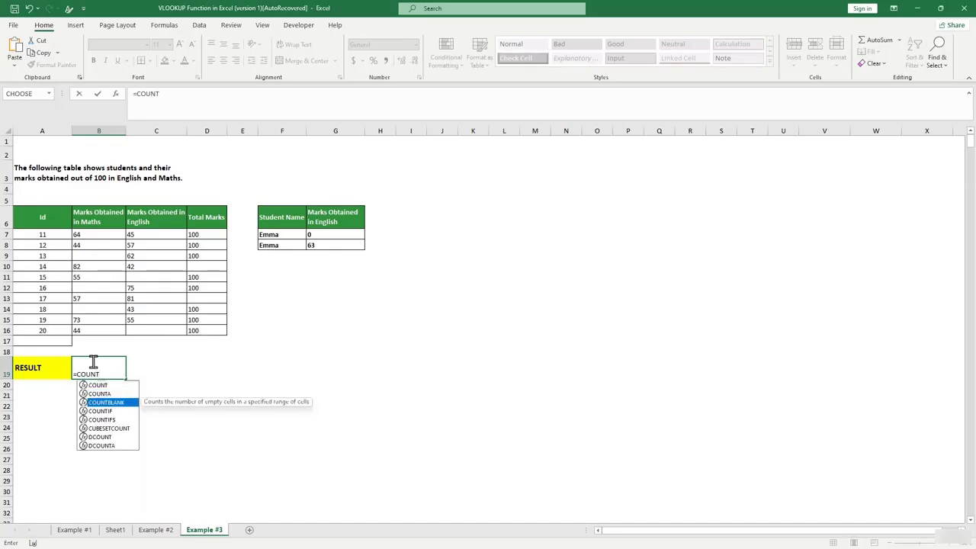
{"action": "key", "text": "Tab"}
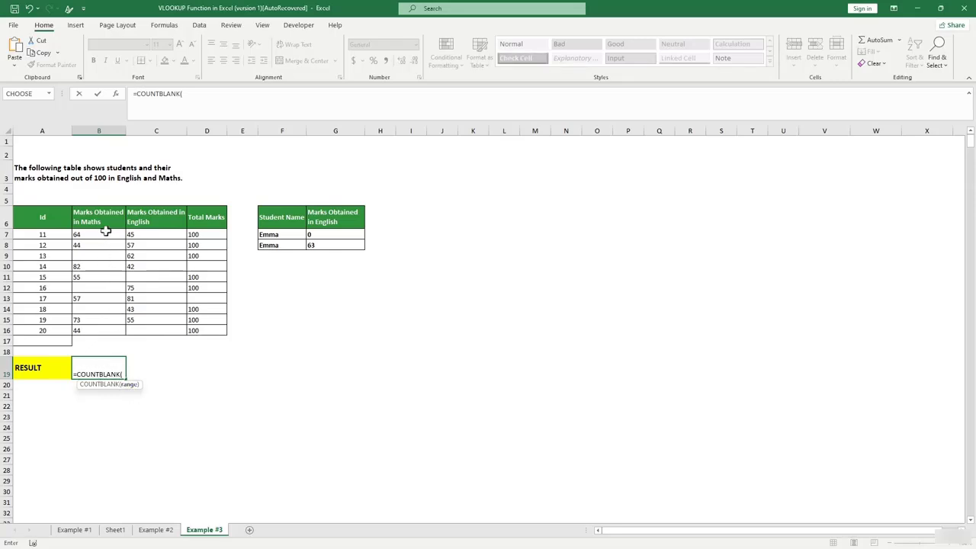
{"action": "left_click_drag", "start_coordinate": [100, 231], "coordinate": [102, 334]}
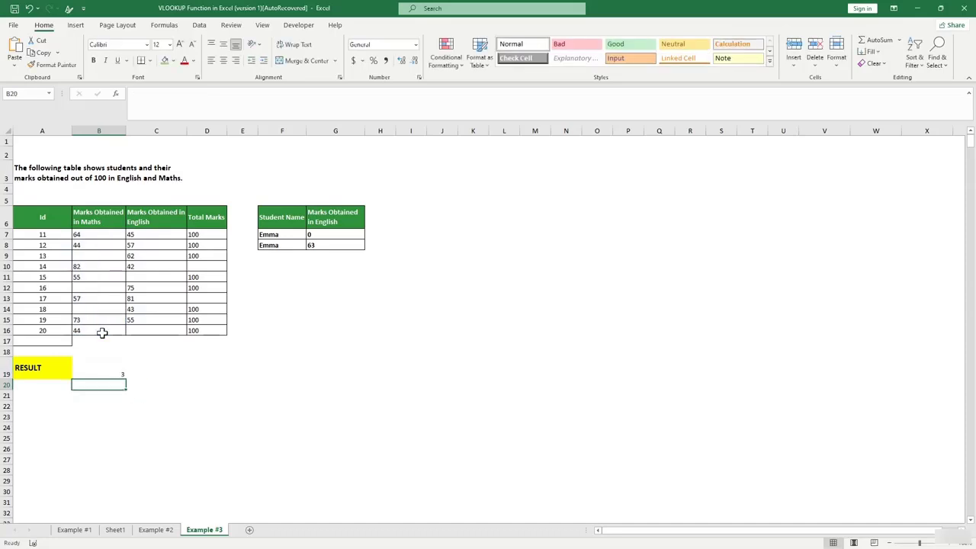
{"action": "key", "text": "Return"}
Fill the blank Maths cells B9, B12 and B14 green.
{"action": "left_click", "coordinate": [92, 254]}
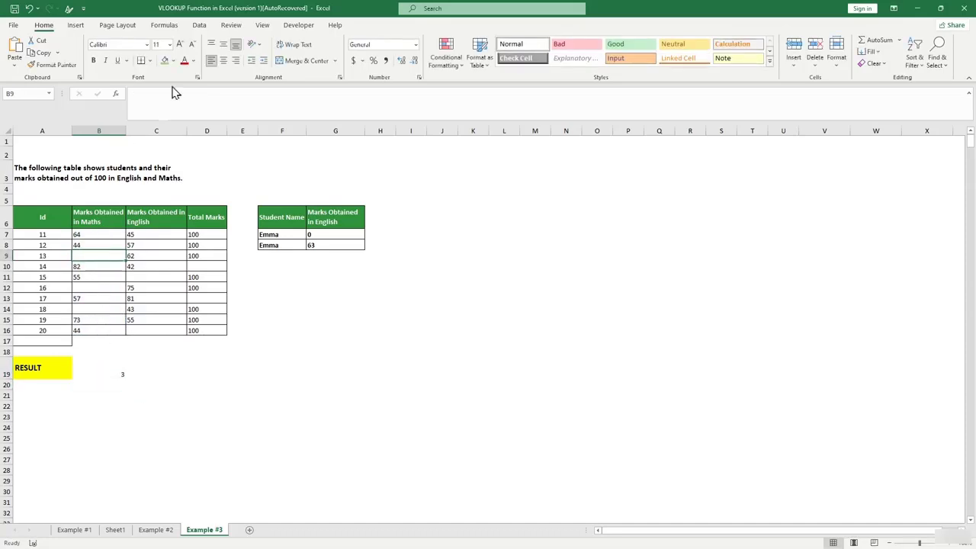
{"action": "left_click", "coordinate": [166, 63]}
{"action": "left_click", "coordinate": [91, 288]}
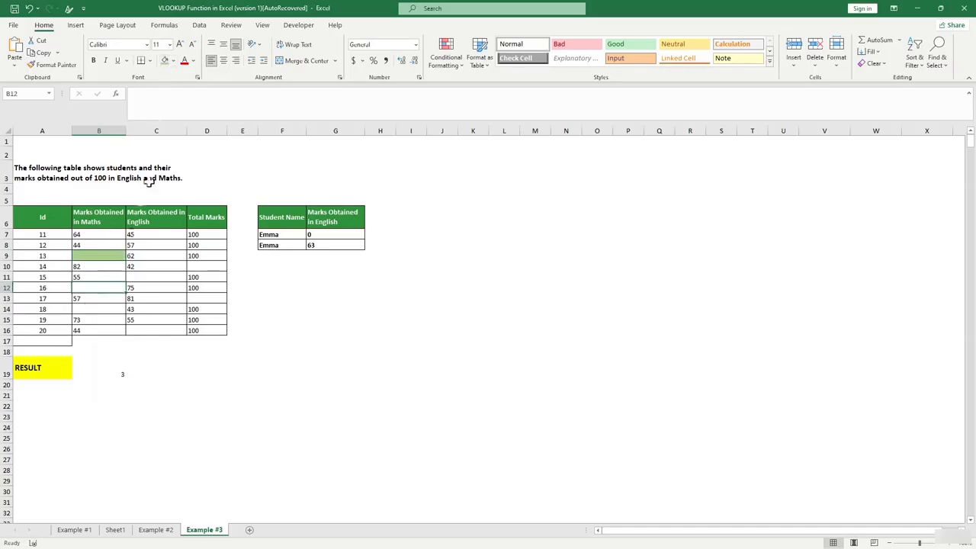
{"action": "left_click", "coordinate": [164, 61]}
{"action": "left_click", "coordinate": [86, 309]}
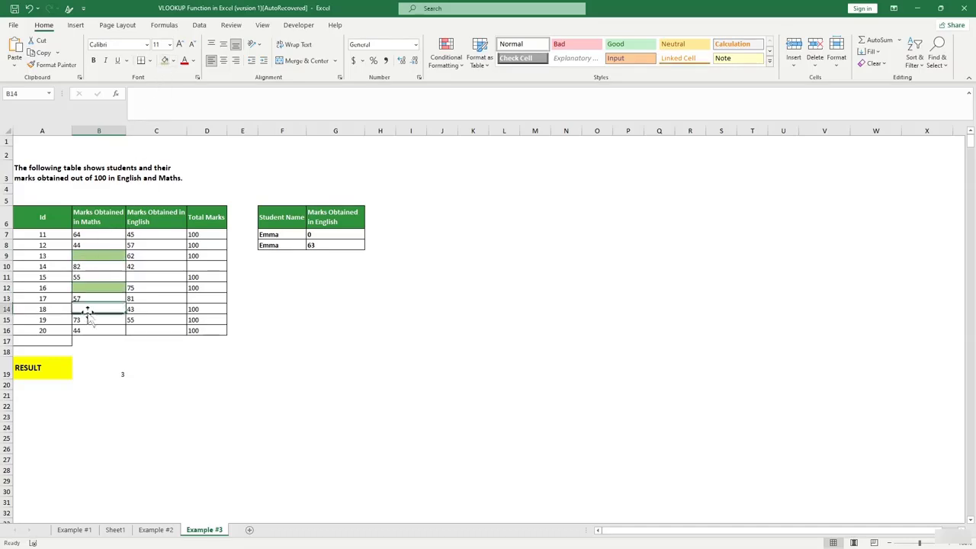
{"action": "left_click", "coordinate": [164, 61]}
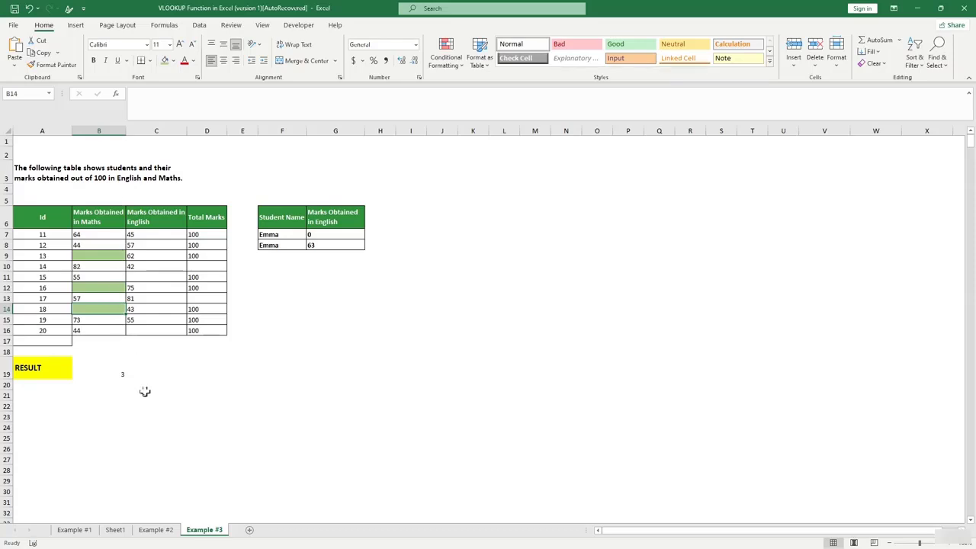
{"action": "left_click", "coordinate": [145, 393]}
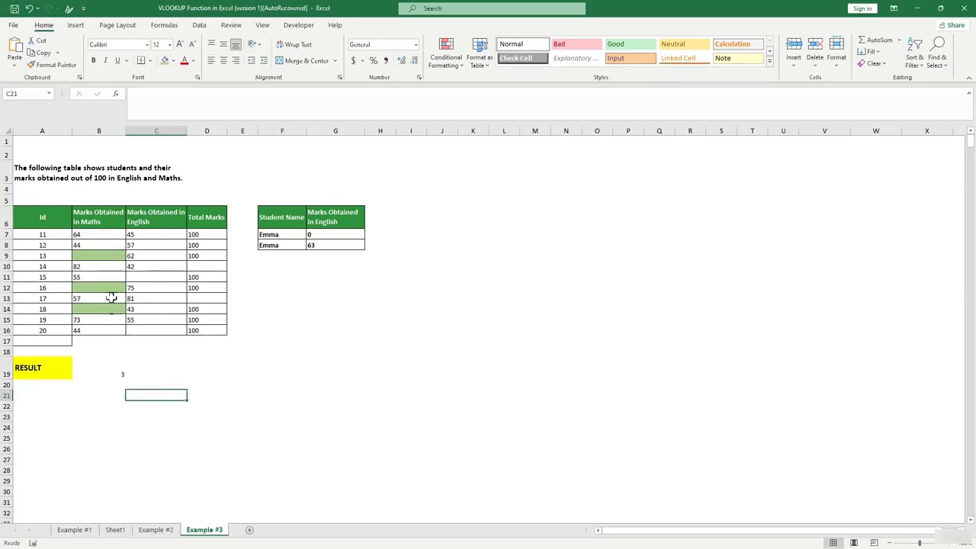
Enter =COUNTBLANK(C7:C16) in C19, showing 2 empty English marks.
{"action": "left_click", "coordinate": [152, 319]}
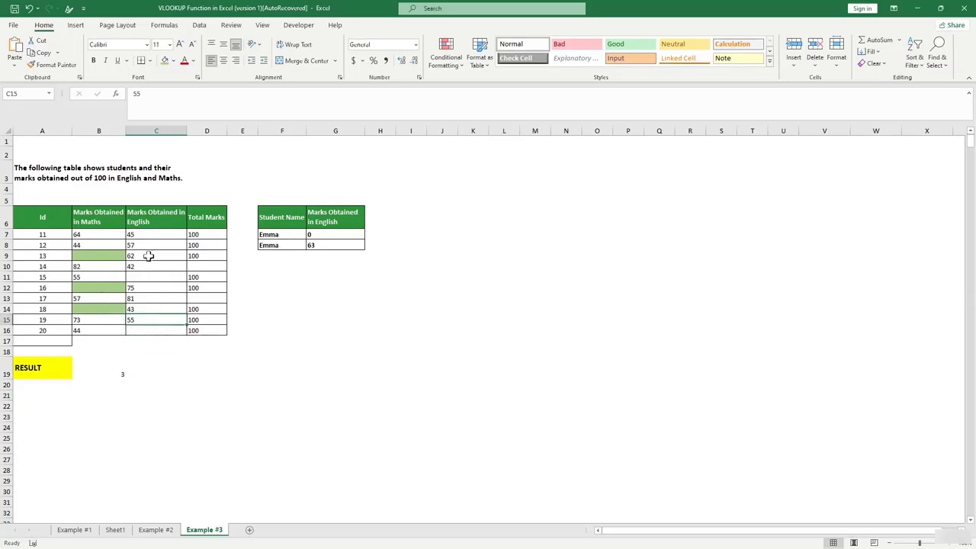
{"action": "left_click", "coordinate": [158, 342]}
{"action": "left_click", "coordinate": [158, 373]}
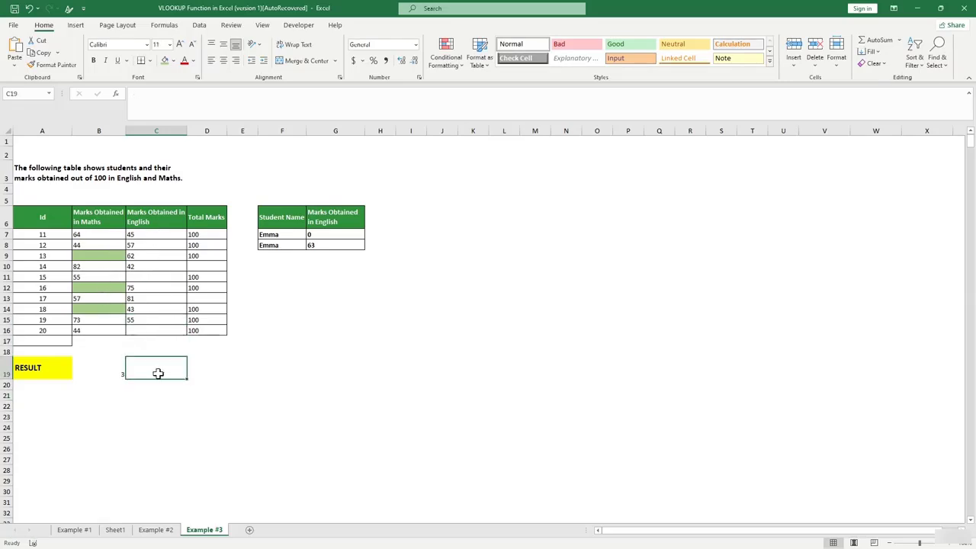
{"action": "type", "text": "="}
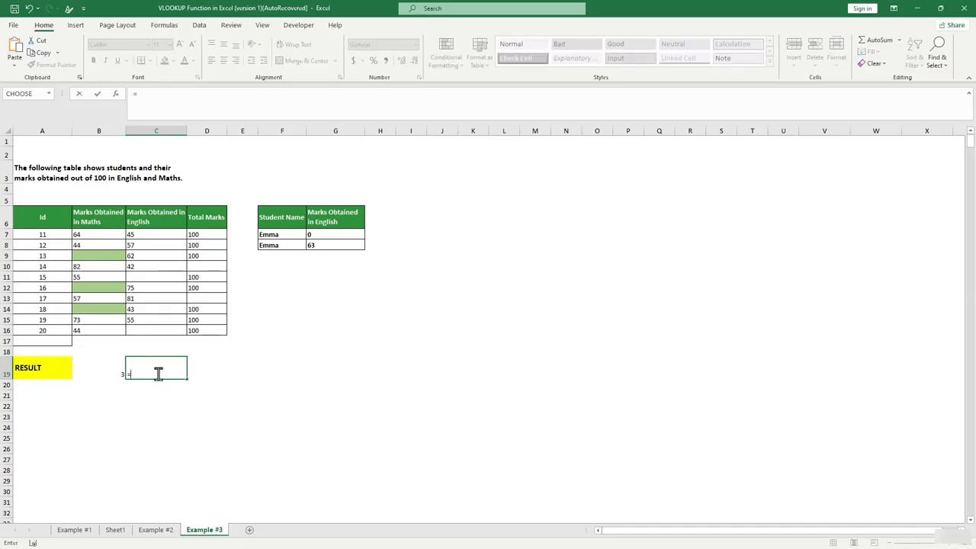
{"action": "type", "text": "COUNT"}
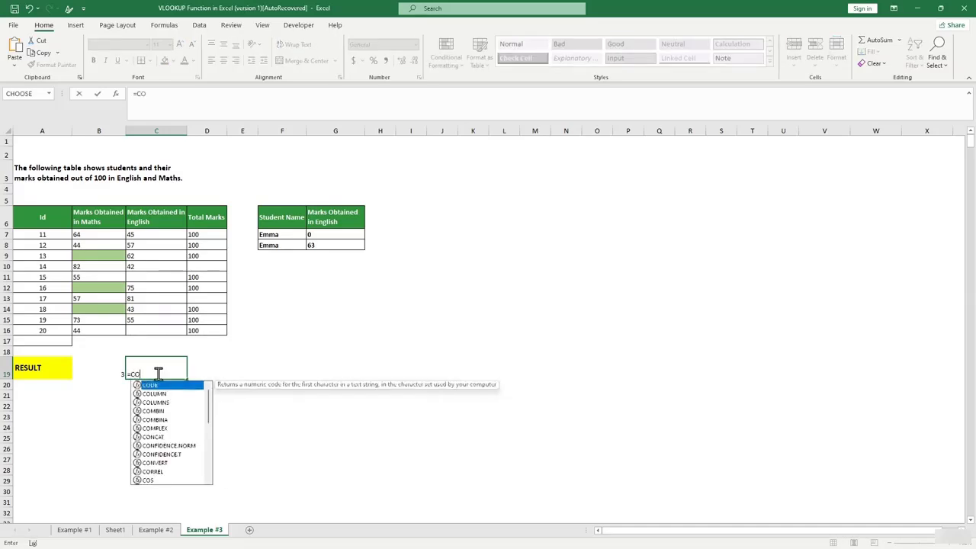
{"action": "key", "text": "Down"}
{"action": "key", "text": "Down"}
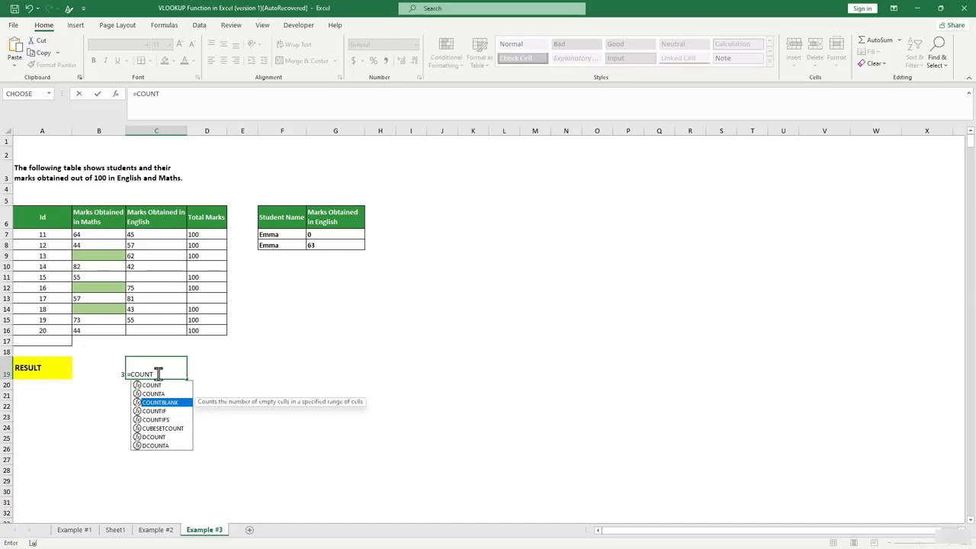
{"action": "key", "text": "Tab"}
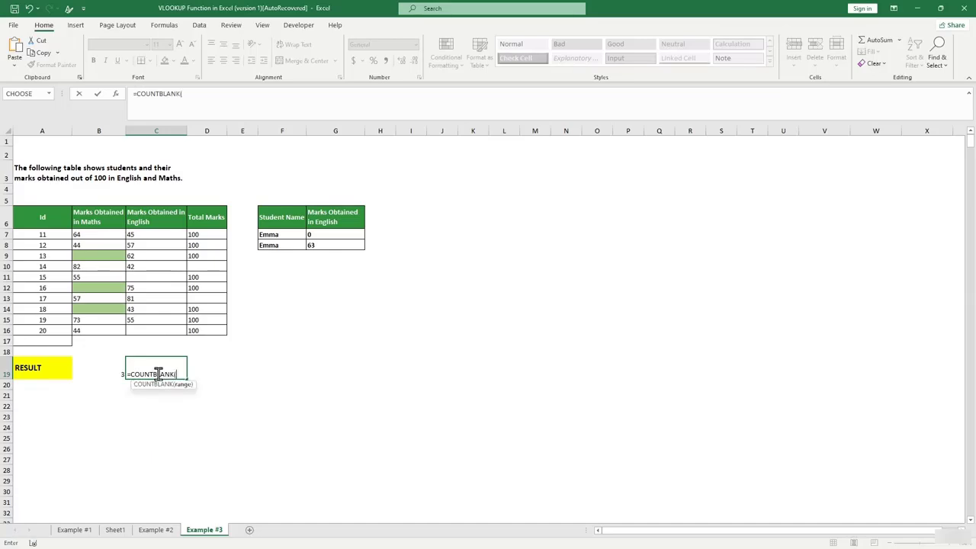
{"action": "left_click_drag", "start_coordinate": [152, 234], "coordinate": [154, 329]}
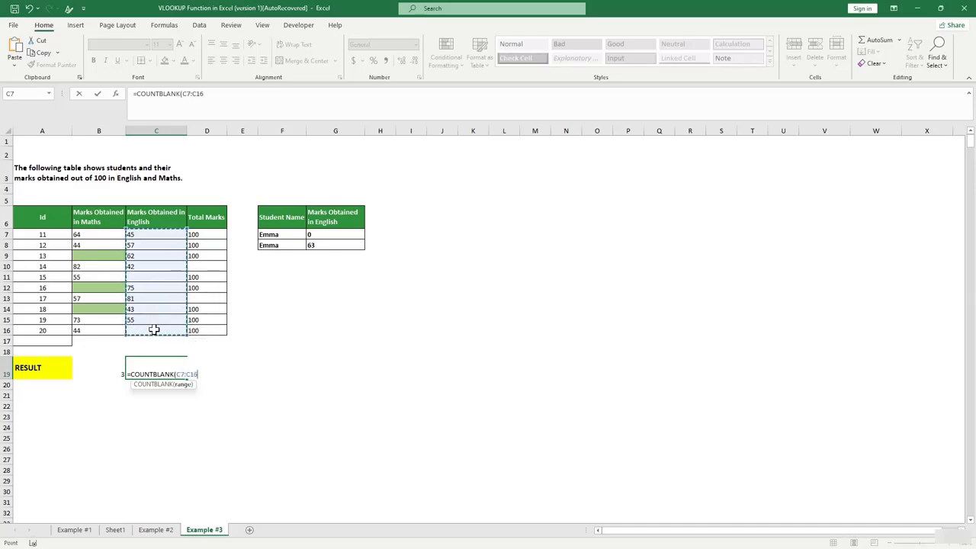
{"action": "type", "text": ")"}
{"action": "key", "text": "ctrl+Return"}
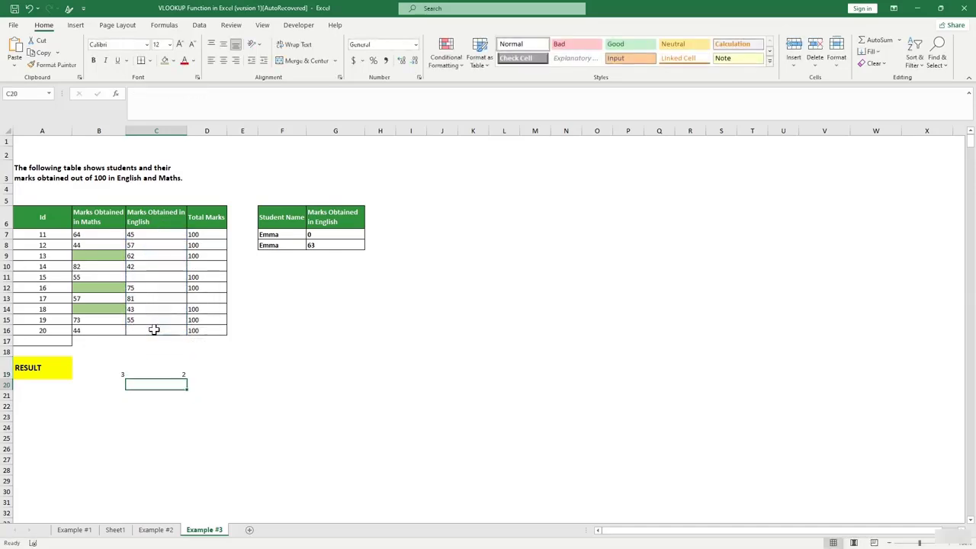
{"action": "left_click", "coordinate": [163, 374]}
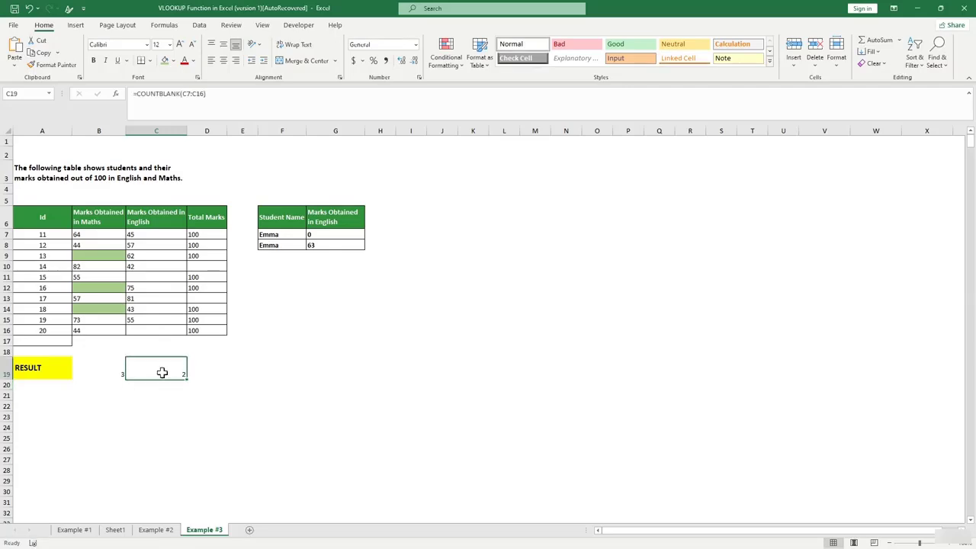
Clear the English marks 75, 81 and 43 from C12:C14 and check the C19 blank count.
{"action": "left_click_drag", "start_coordinate": [135, 285], "coordinate": [140, 303]}
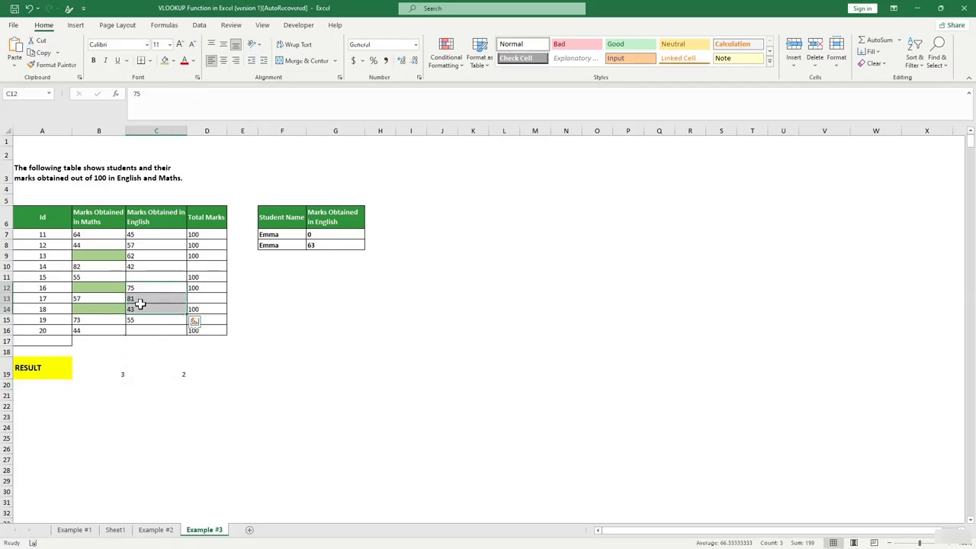
{"action": "key", "text": "Delete"}
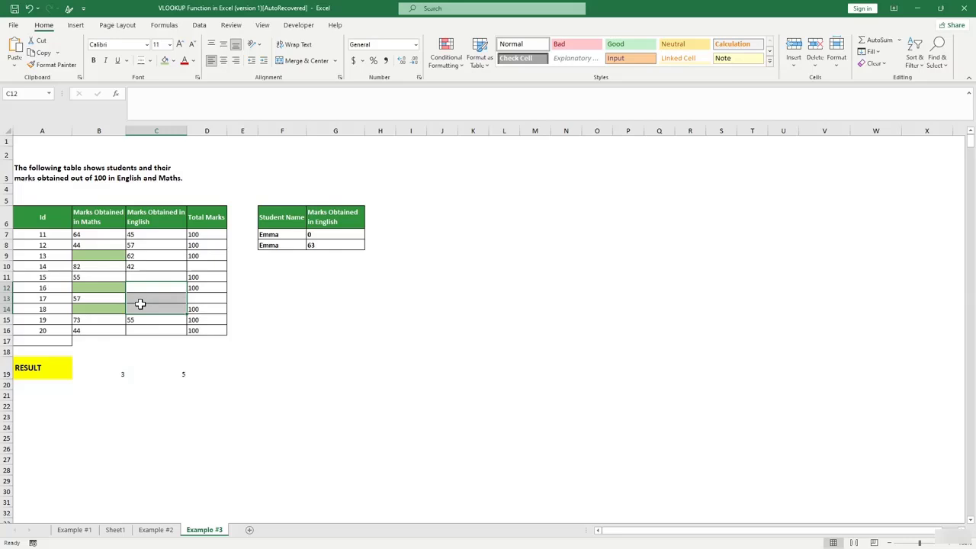
{"action": "left_click", "coordinate": [171, 375]}
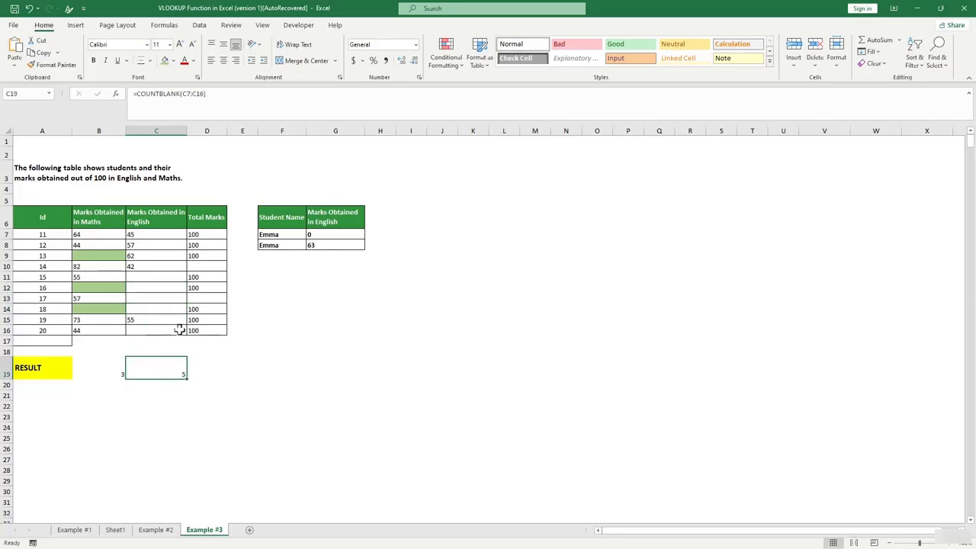
Paste copies of the 62 and 42 marks into C11:C14, dropping C19's blank count to 1.
{"action": "left_click", "coordinate": [146, 284]}
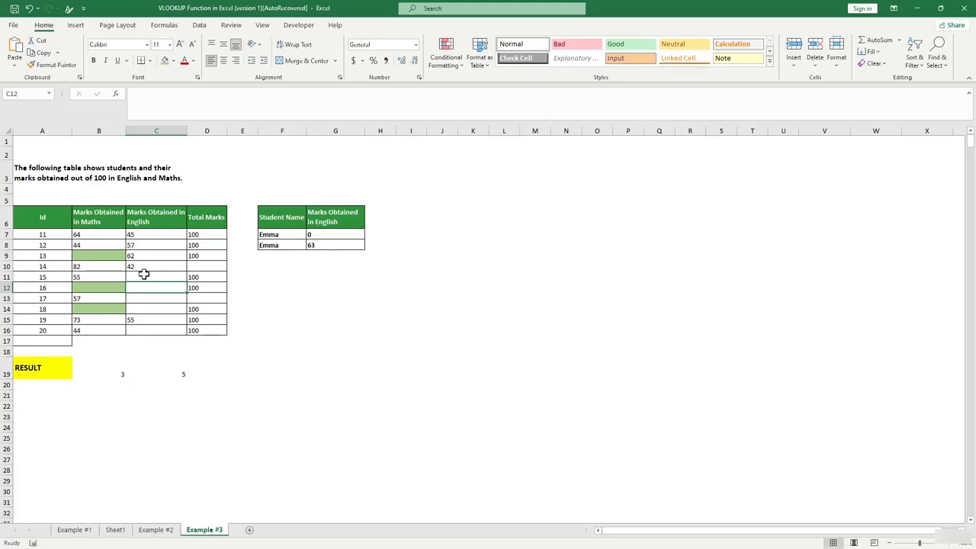
{"action": "left_click_drag", "start_coordinate": [140, 253], "coordinate": [153, 310]}
{"action": "type", "text": "62 42 62 42"}
{"action": "left_click", "coordinate": [181, 367]}
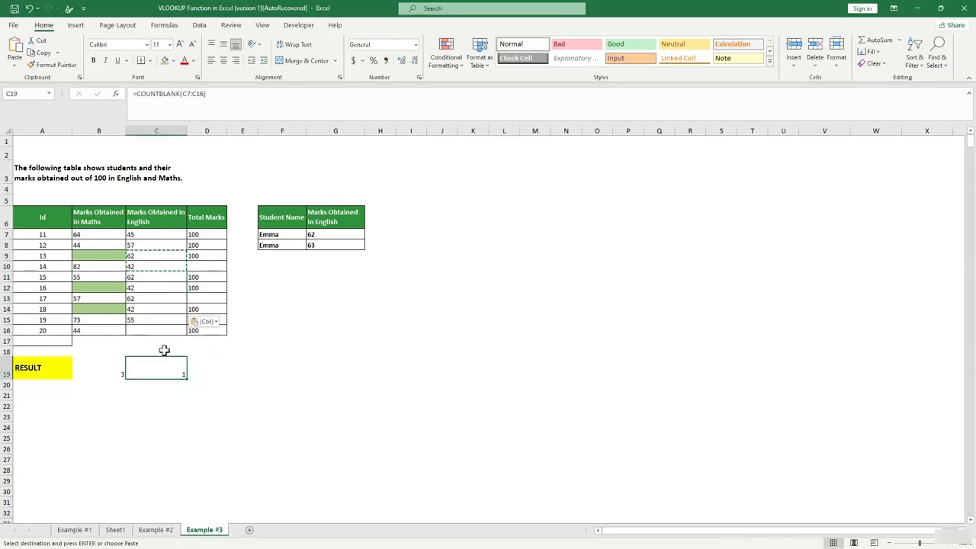
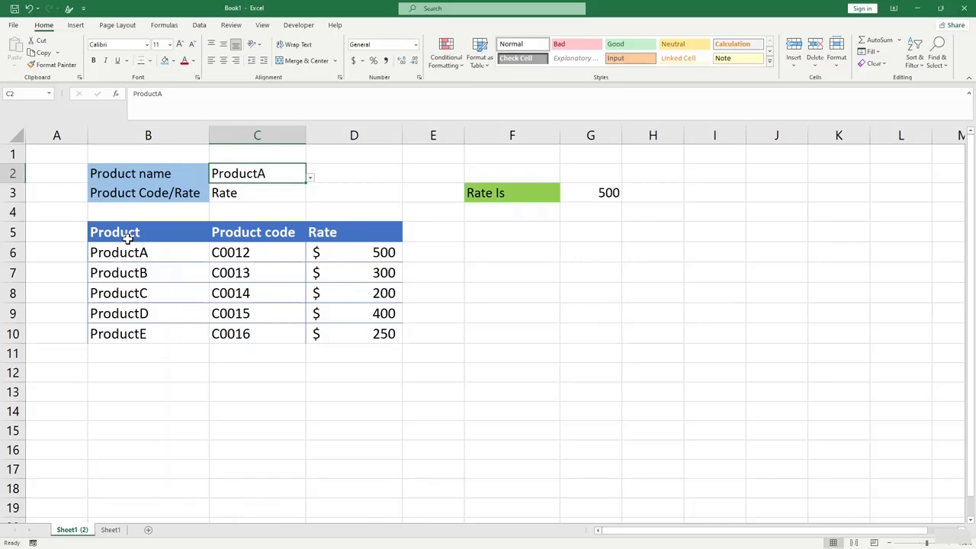
Highlight the product names, product codes and rates in the lookup table.
{"action": "left_click_drag", "start_coordinate": [137, 255], "coordinate": [155, 313]}
{"action": "left_click_drag", "start_coordinate": [262, 252], "coordinate": [261, 331]}
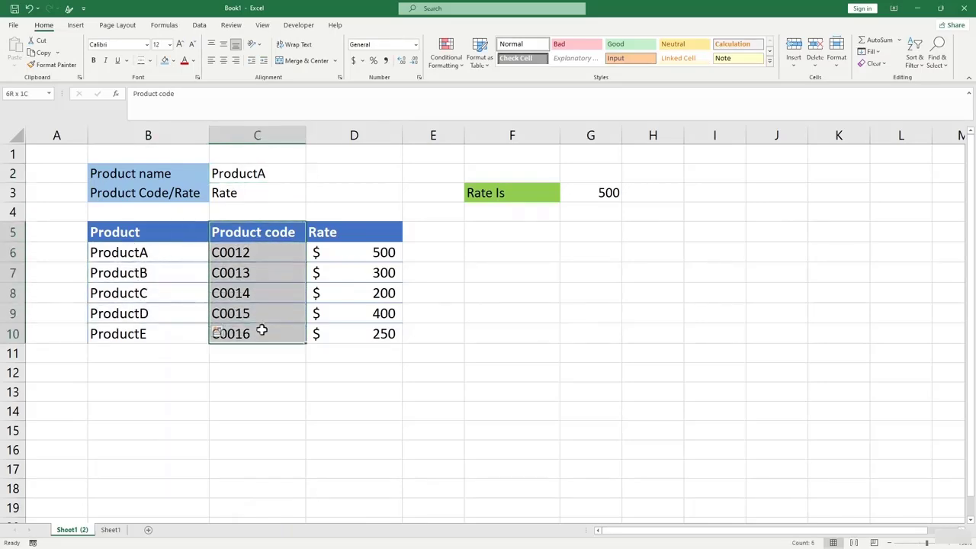
{"action": "left_click", "coordinate": [374, 255]}
{"action": "left_click", "coordinate": [379, 325]}
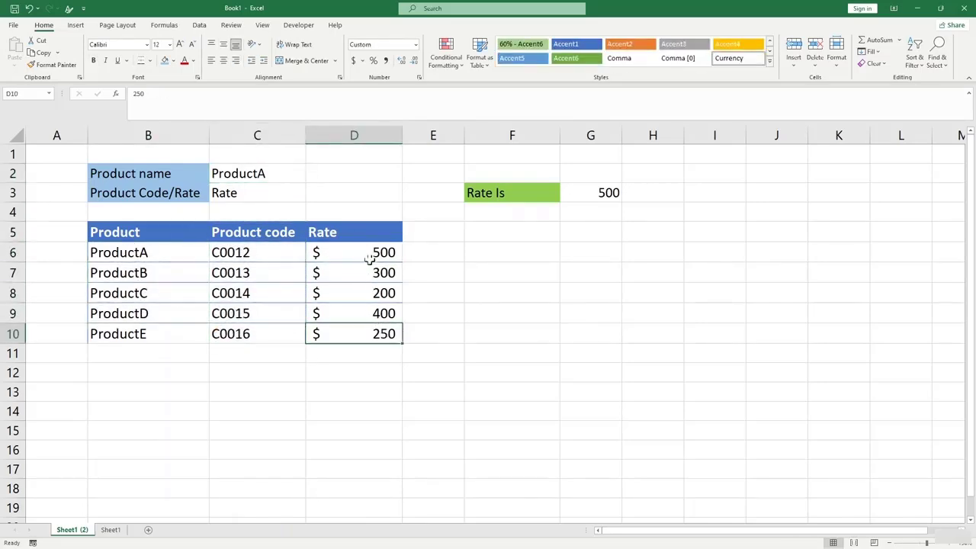
Choose ProductB in C2 and check G3's INDEX/MATCH result against ProductB's rate.
{"action": "left_click", "coordinate": [263, 177]}
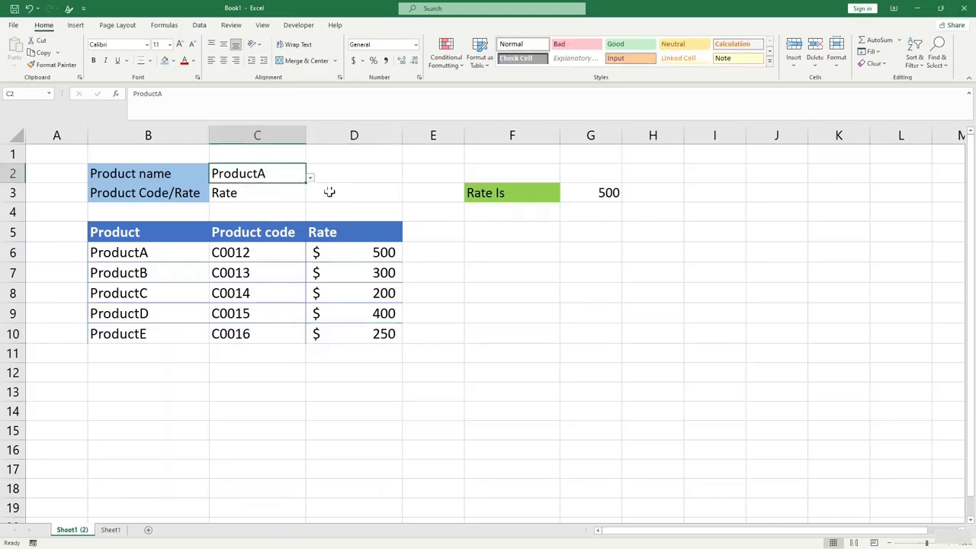
{"action": "left_click", "coordinate": [310, 178]}
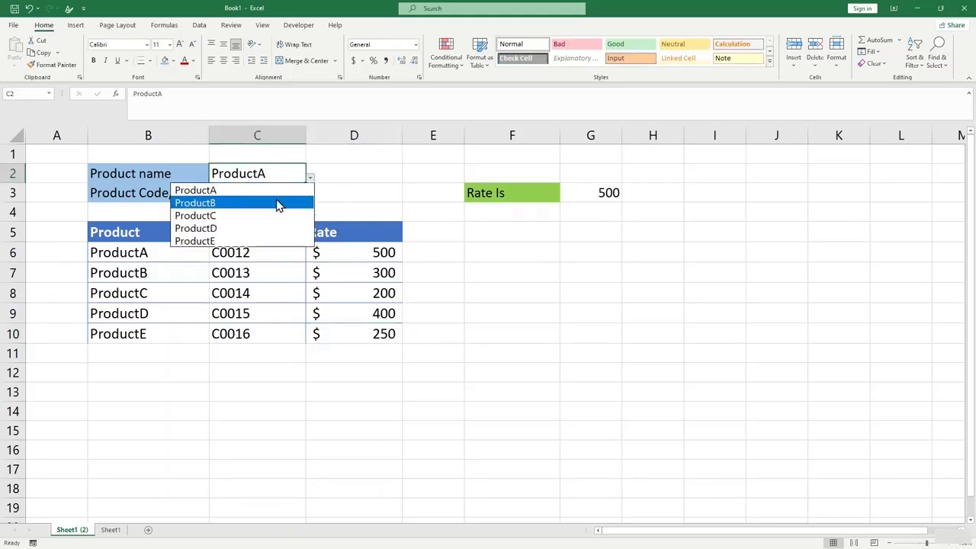
{"action": "left_click", "coordinate": [278, 203]}
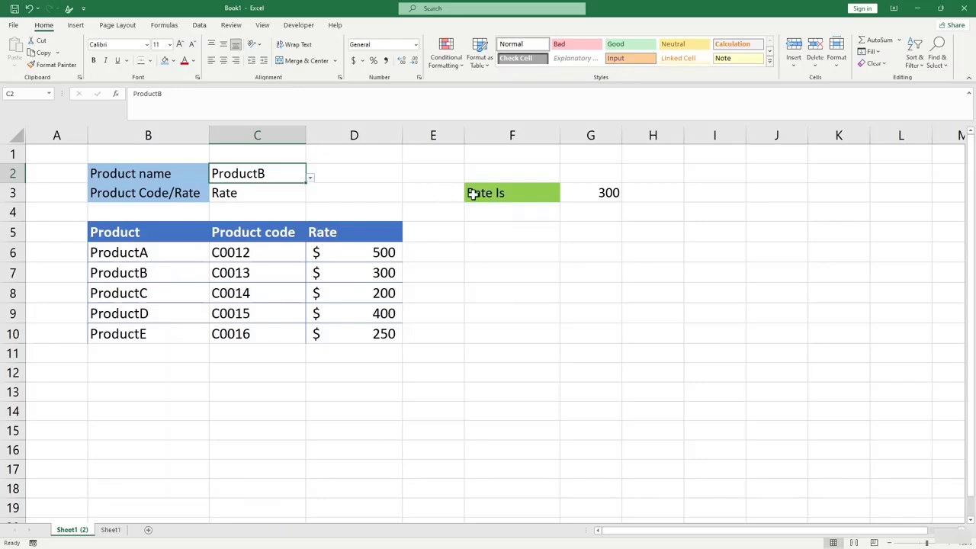
{"action": "left_click", "coordinate": [608, 193]}
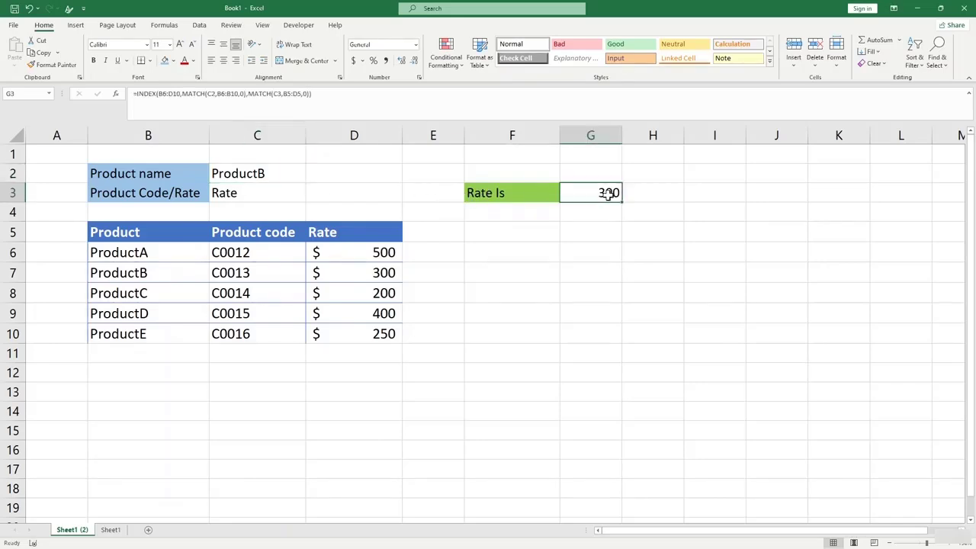
{"action": "left_click", "coordinate": [384, 272]}
Set C3 to Product code and confirm the lookup returns ProductB's code C0013.
{"action": "left_click", "coordinate": [256, 186]}
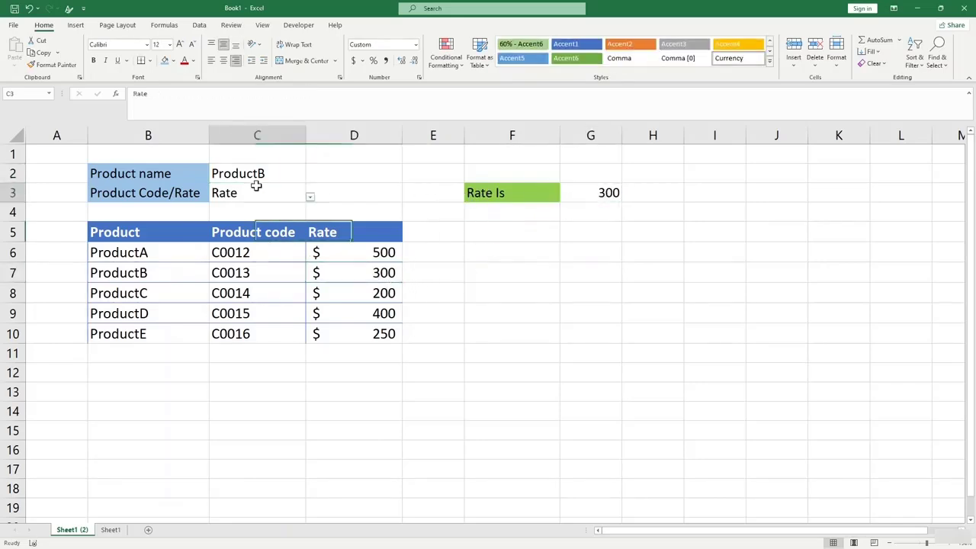
{"action": "left_click", "coordinate": [309, 199]}
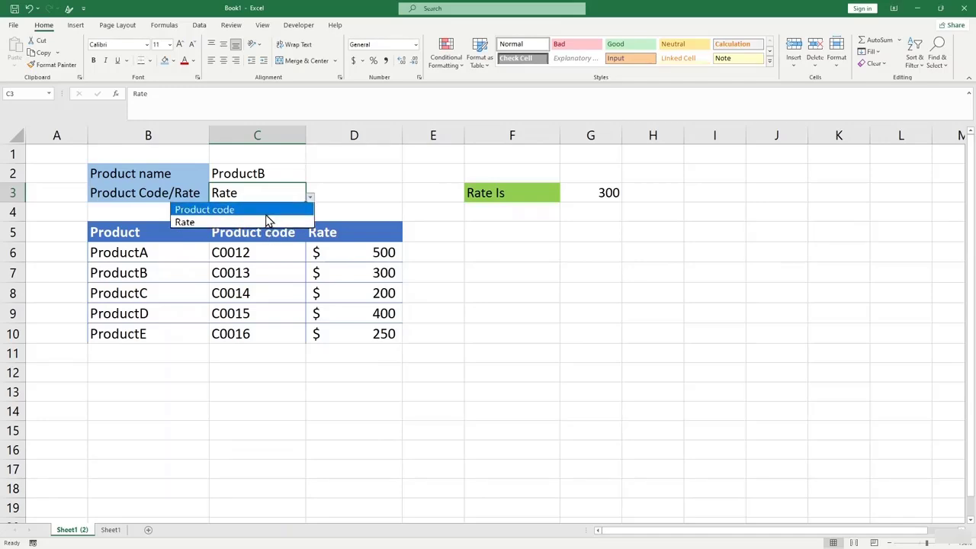
{"action": "left_click", "coordinate": [268, 210]}
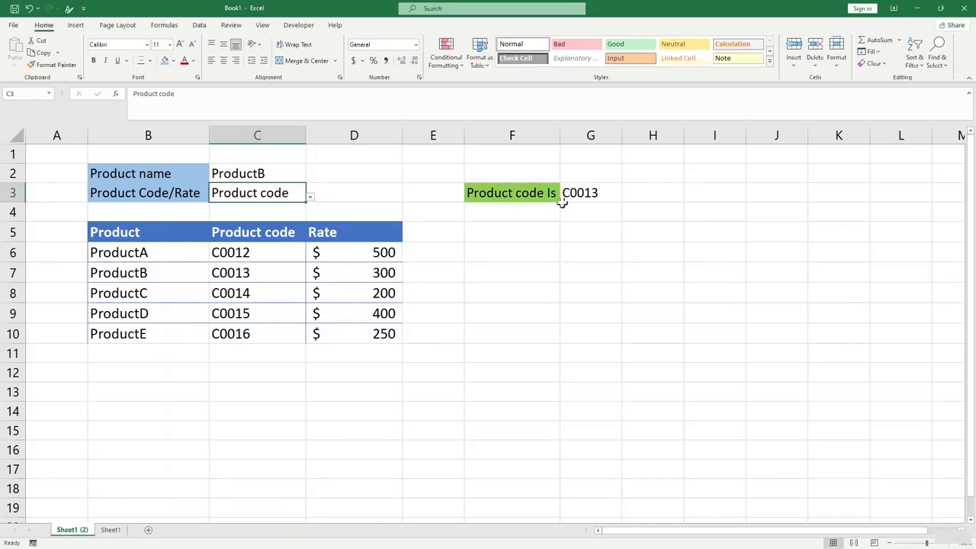
{"action": "left_click", "coordinate": [588, 193]}
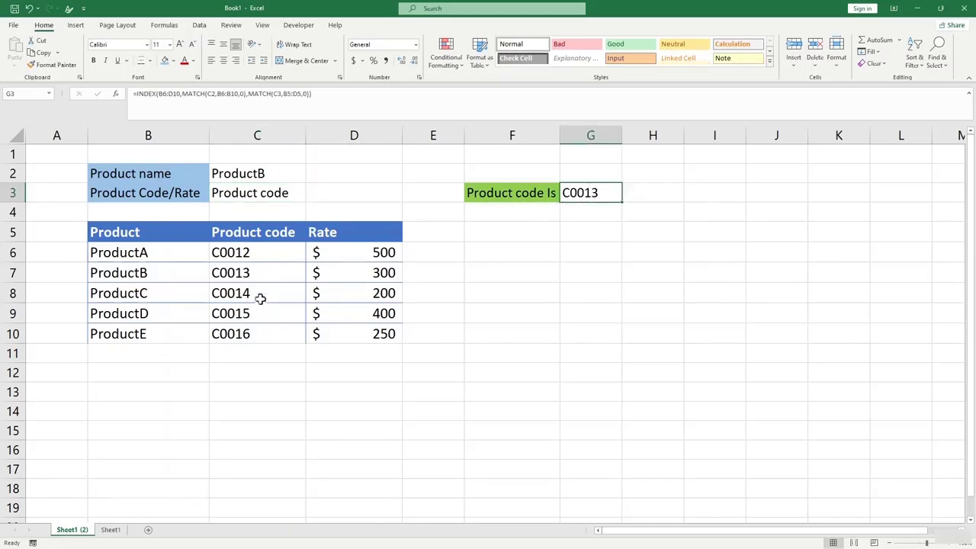
{"action": "left_click", "coordinate": [257, 276]}
{"action": "left_click", "coordinate": [282, 345]}
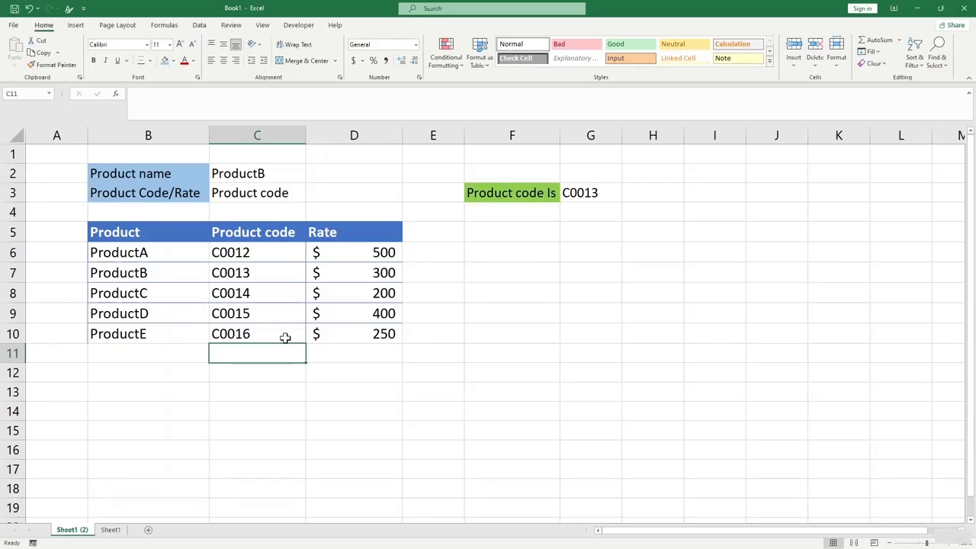
{"action": "left_click", "coordinate": [505, 311]}
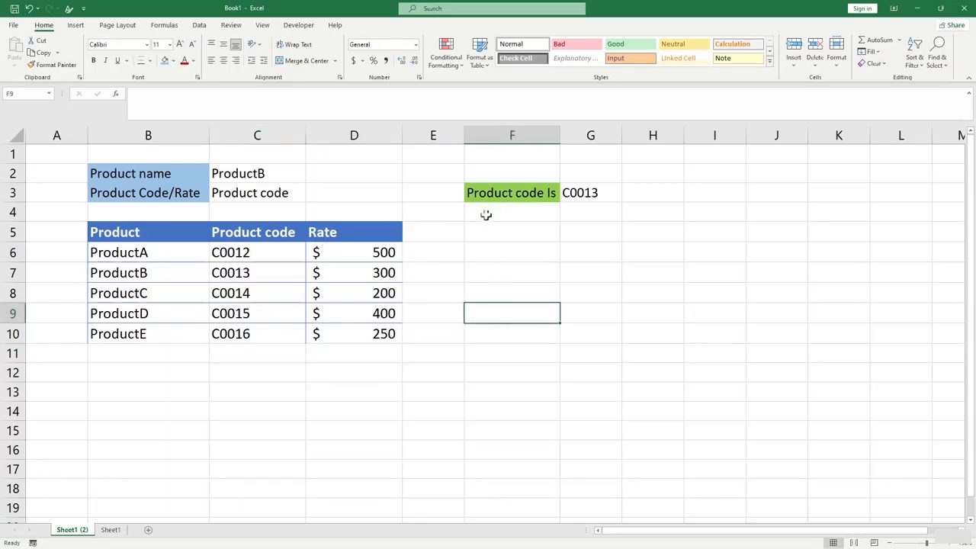
{"action": "left_click", "coordinate": [524, 268]}
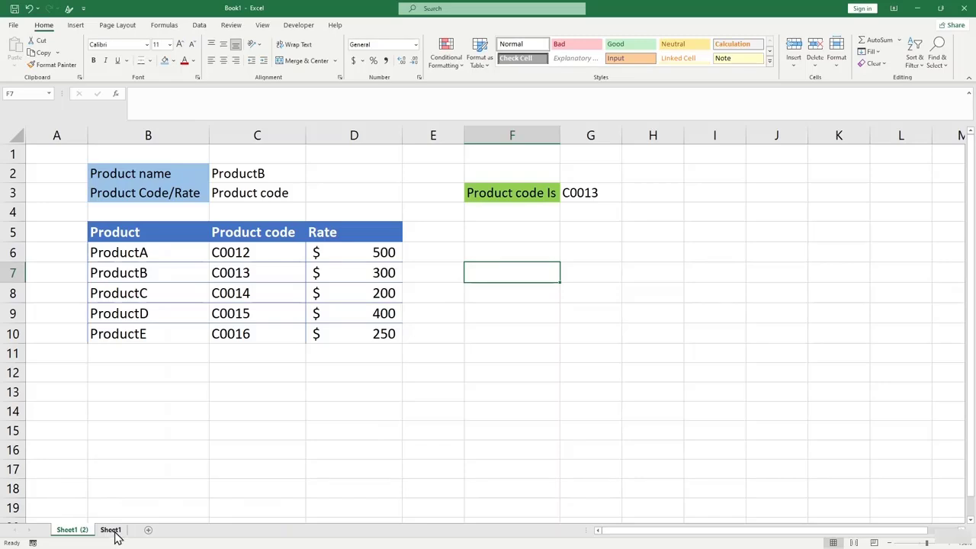
Choose ProductC in C2 so the lookup returns code C0014.
{"action": "left_click", "coordinate": [271, 174]}
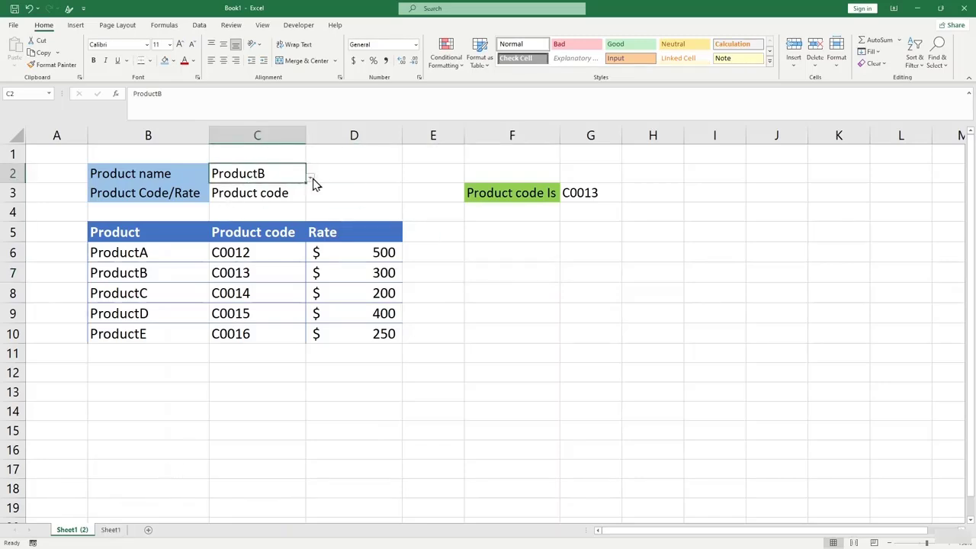
{"action": "left_click", "coordinate": [311, 180]}
{"action": "left_click", "coordinate": [263, 214]}
{"action": "left_click", "coordinate": [471, 259]}
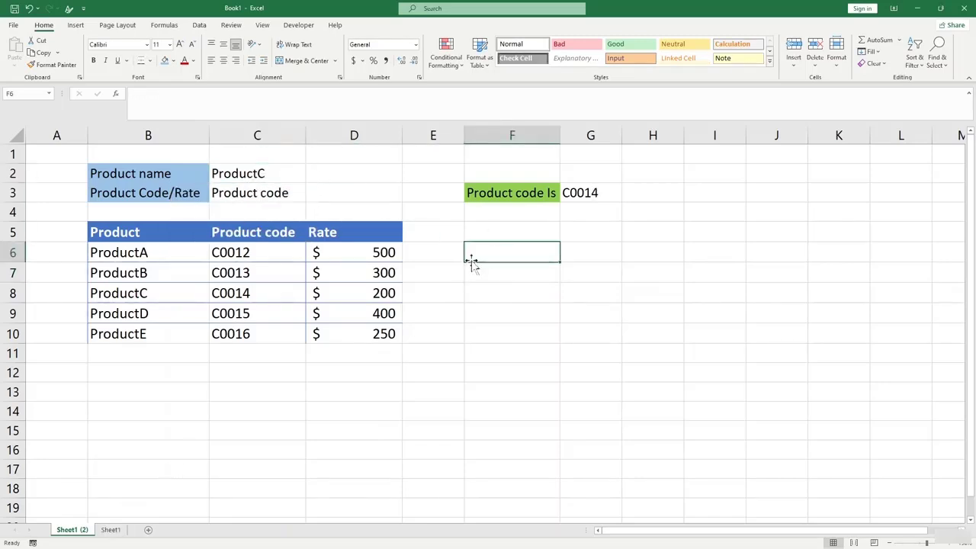
Close C2's product list without changing it and move to the Sheet1 sheet.
{"action": "left_click", "coordinate": [288, 180]}
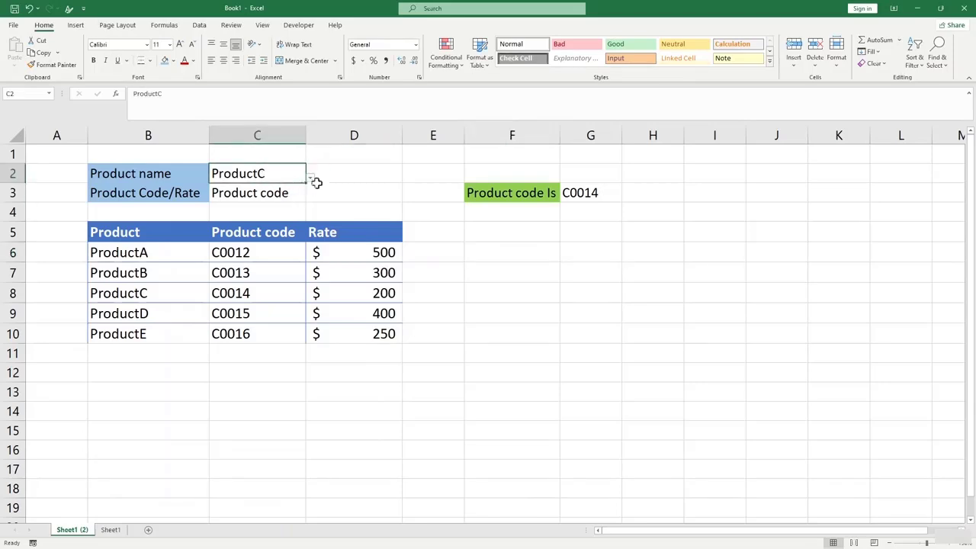
{"action": "left_click", "coordinate": [315, 188]}
{"action": "left_click", "coordinate": [288, 173]}
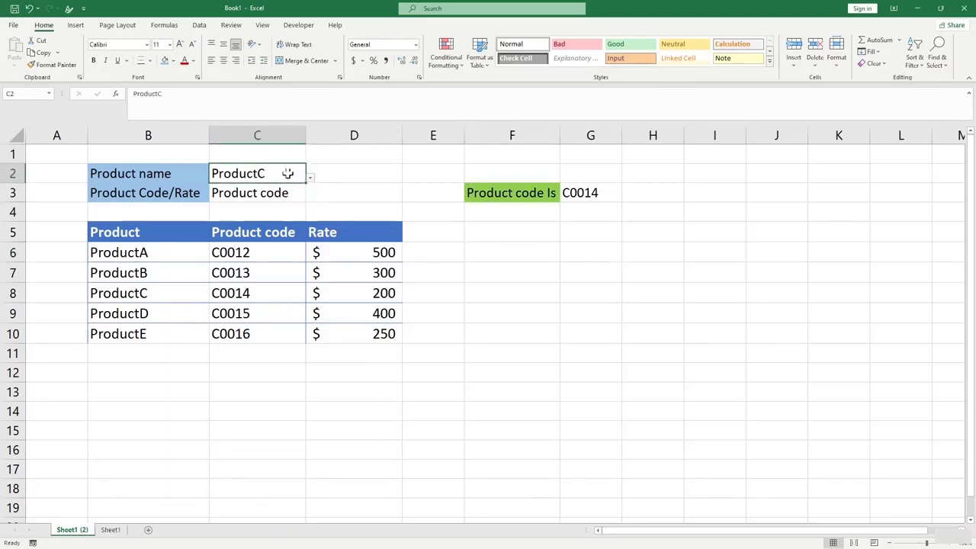
{"action": "left_click", "coordinate": [308, 188]}
{"action": "left_click", "coordinate": [301, 174]}
{"action": "left_click", "coordinate": [311, 177]}
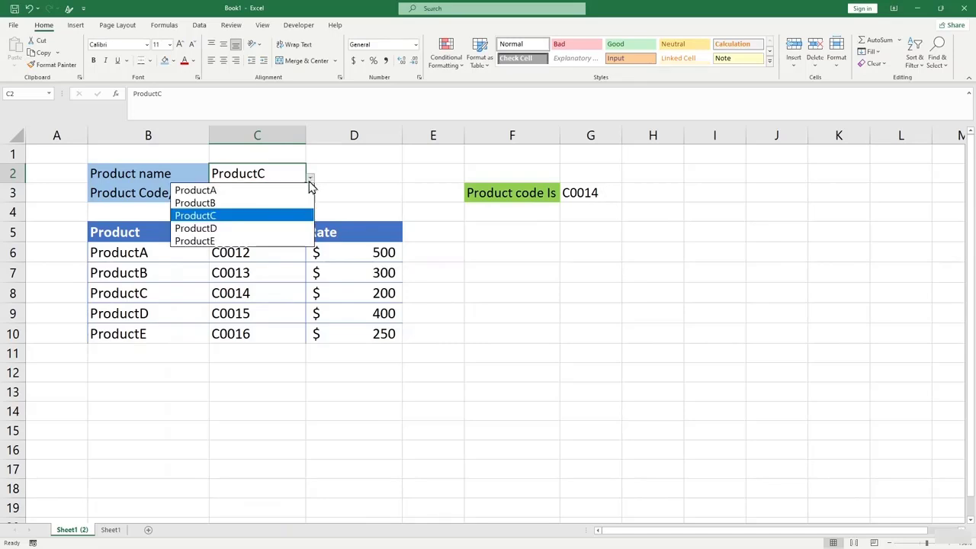
{"action": "left_click", "coordinate": [113, 535]}
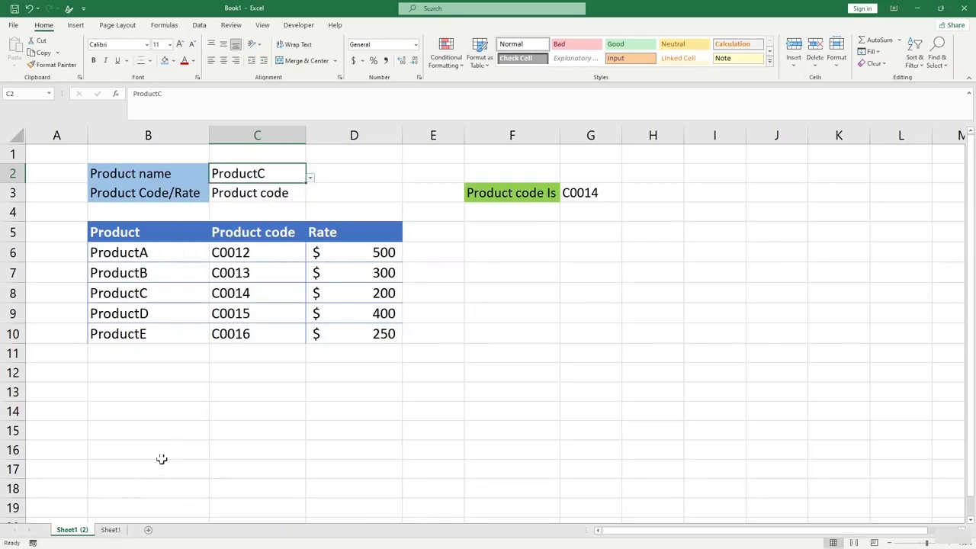
{"action": "left_click", "coordinate": [113, 532]}
{"action": "left_click", "coordinate": [235, 185]}
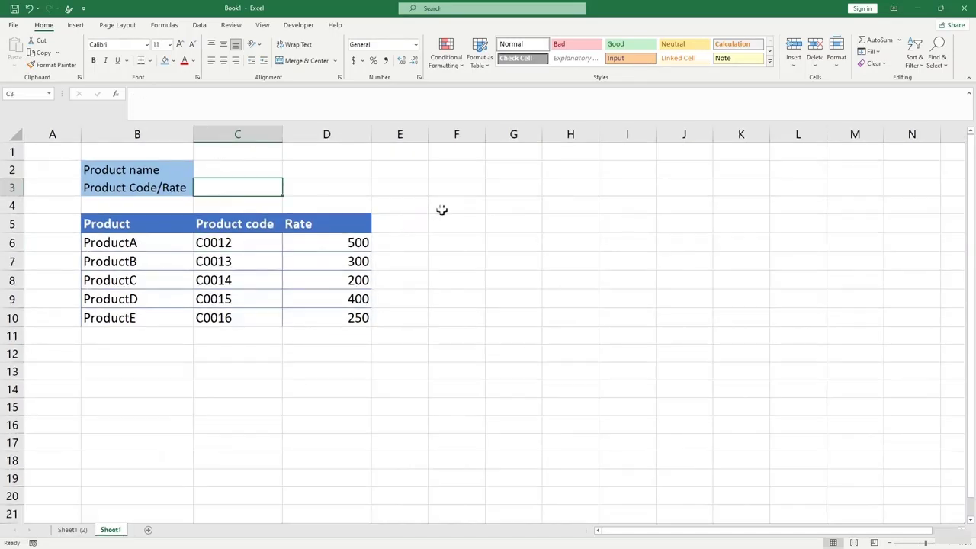
Clear the half-started entry in F3 and review the table's product names and codes.
{"action": "left_click", "coordinate": [455, 189]}
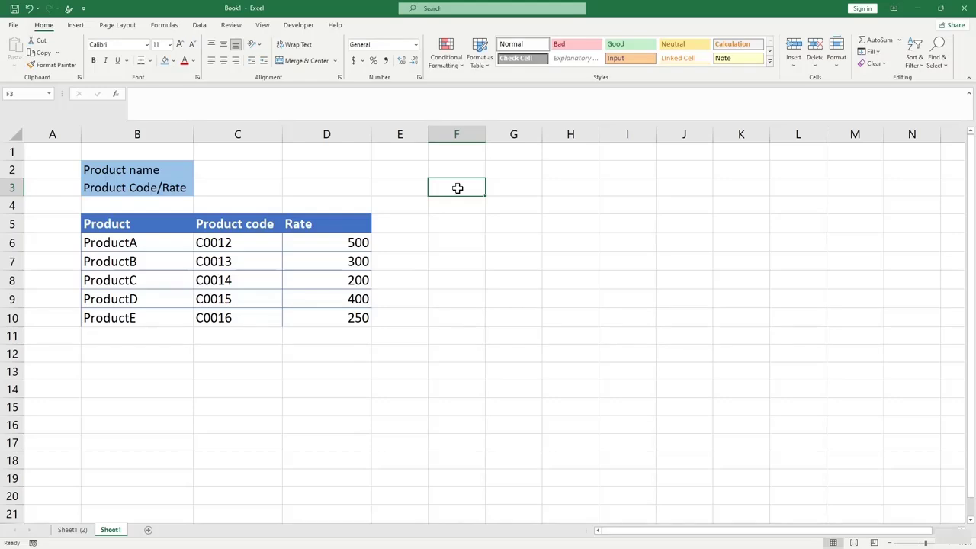
{"action": "type", "text": "="}
{"action": "key", "text": "BackSpace"}
{"action": "left_click", "coordinate": [221, 172]}
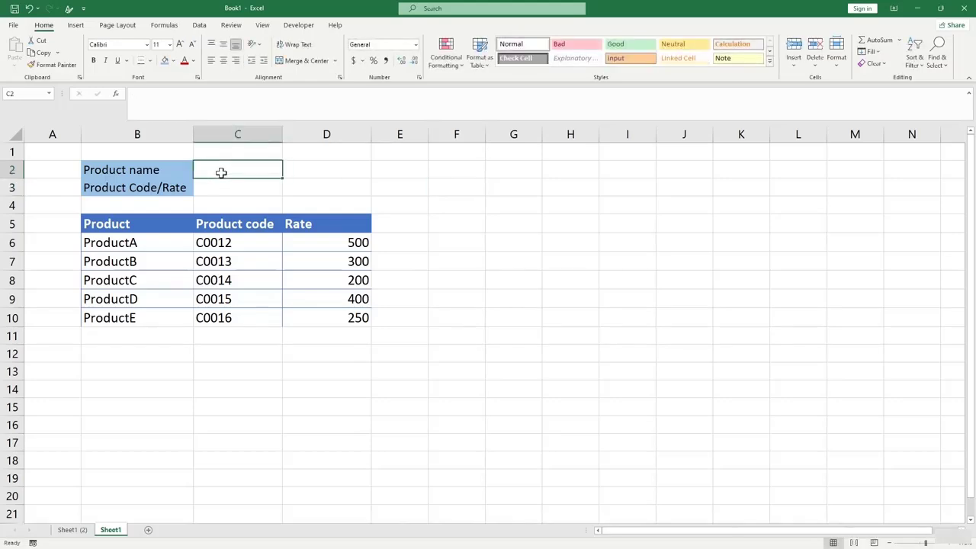
{"action": "left_click", "coordinate": [236, 262]}
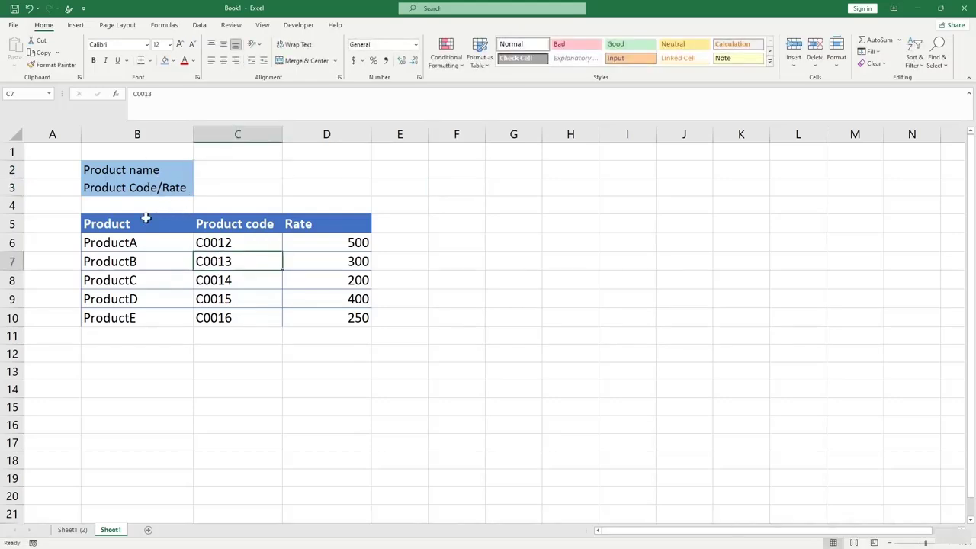
{"action": "left_click_drag", "start_coordinate": [129, 244], "coordinate": [133, 301]}
{"action": "left_click", "coordinate": [148, 185]}
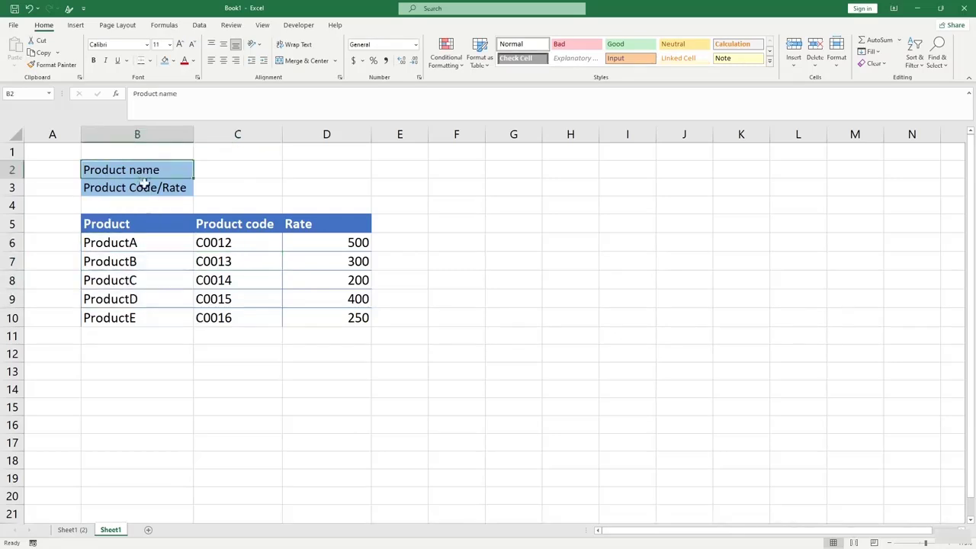
{"action": "left_click", "coordinate": [229, 170]}
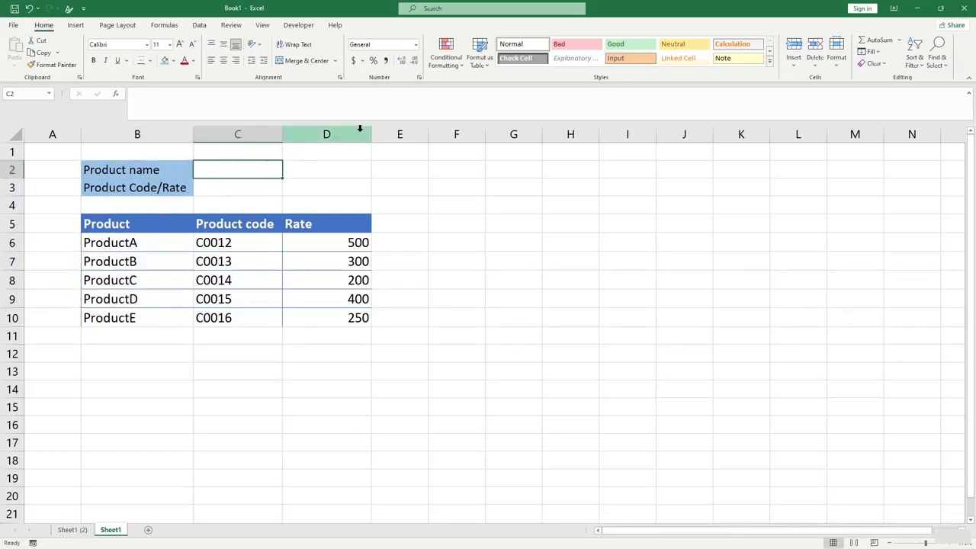
Add List data validation to C2 using the product names in B6:B10 as the source.
{"action": "left_click", "coordinate": [197, 26]}
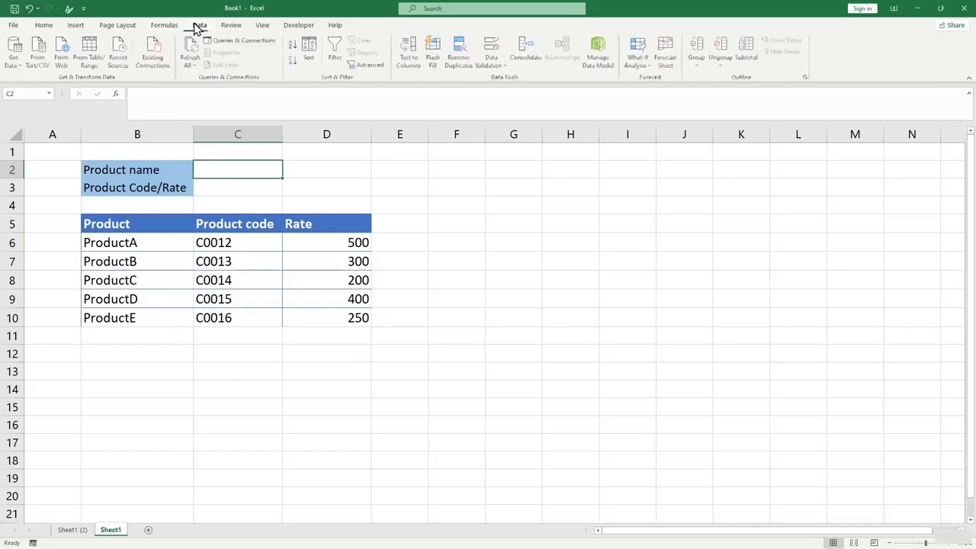
{"action": "left_click", "coordinate": [502, 65]}
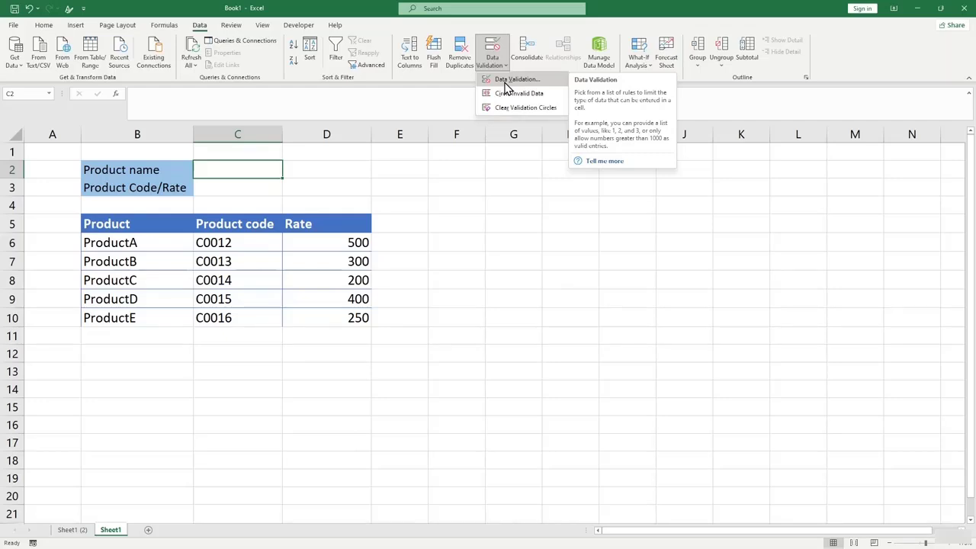
{"action": "left_click", "coordinate": [505, 81]}
{"action": "left_click_drag", "start_coordinate": [447, 191], "coordinate": [480, 126]}
{"action": "left_click", "coordinate": [473, 177]}
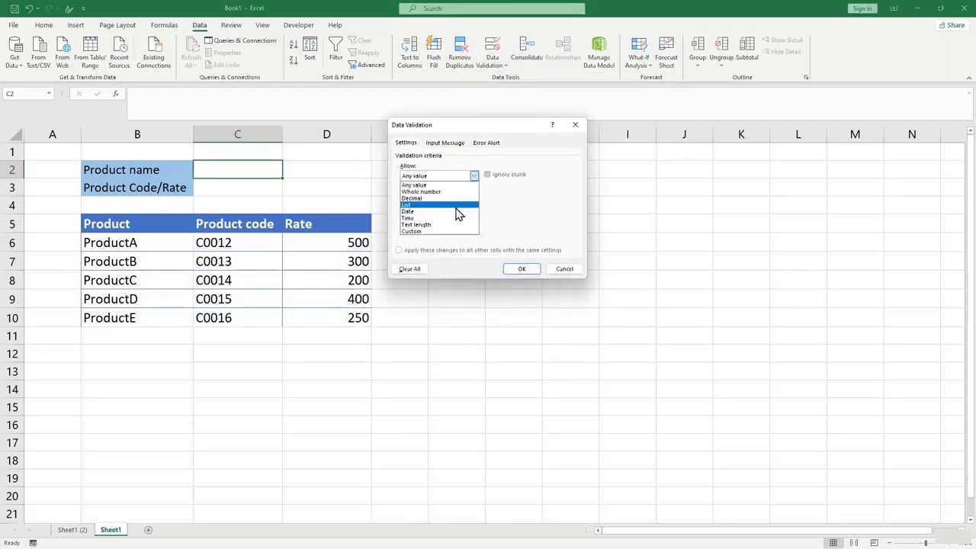
{"action": "left_click", "coordinate": [458, 205]}
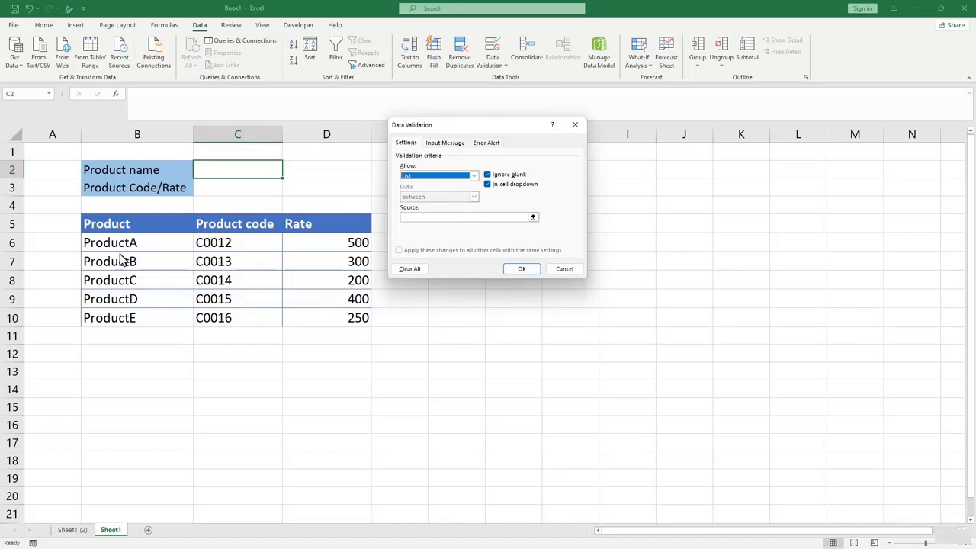
{"action": "left_click", "coordinate": [533, 217]}
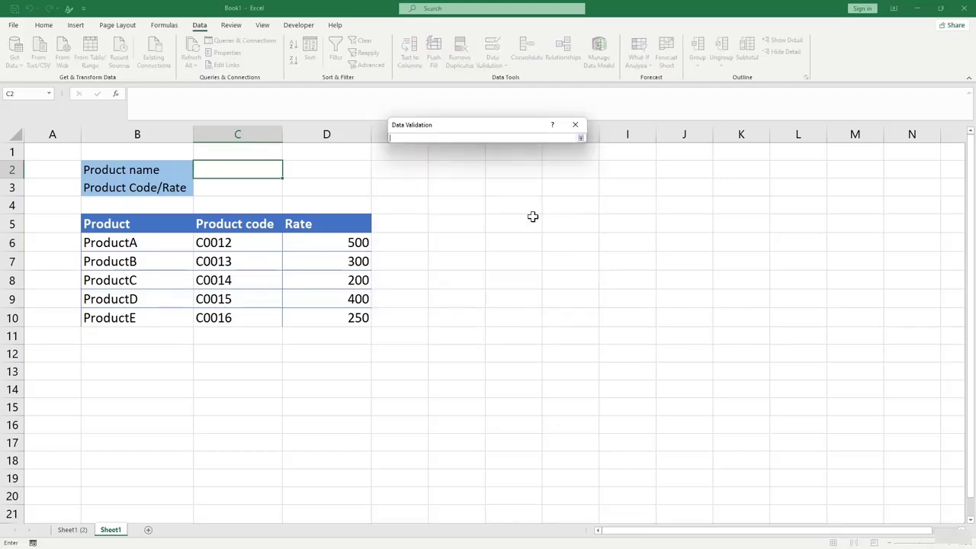
{"action": "left_click_drag", "start_coordinate": [109, 244], "coordinate": [122, 320]}
{"action": "left_click", "coordinate": [581, 138]}
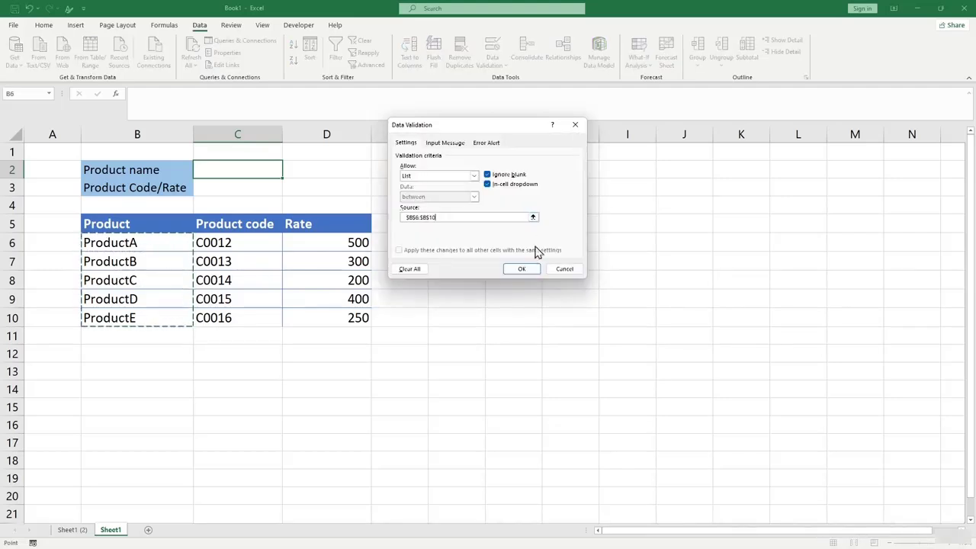
{"action": "left_click", "coordinate": [521, 266]}
Test C2's dropdown by choosing ProductB, then ProductA.
{"action": "left_click", "coordinate": [287, 174]}
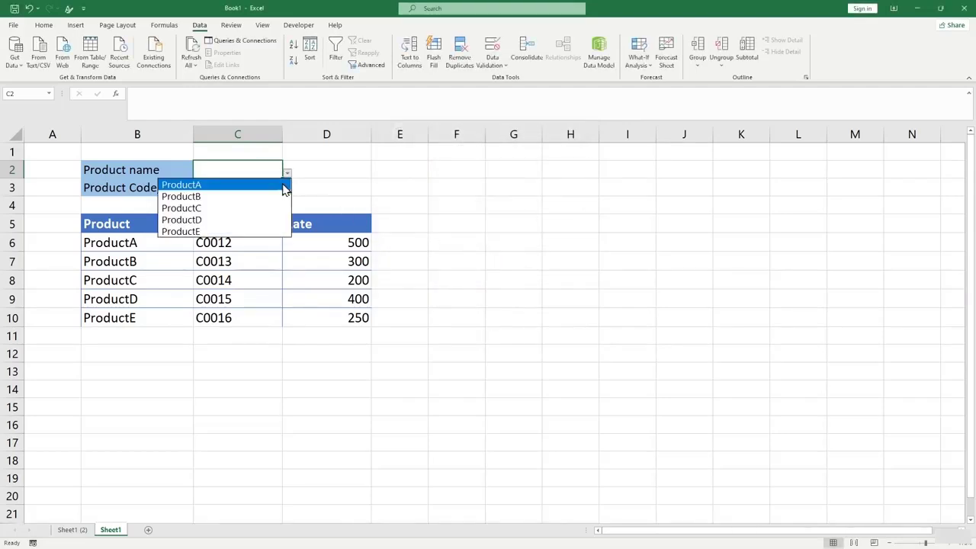
{"action": "left_click", "coordinate": [259, 197]}
{"action": "left_click", "coordinate": [287, 174]}
{"action": "left_click", "coordinate": [263, 184]}
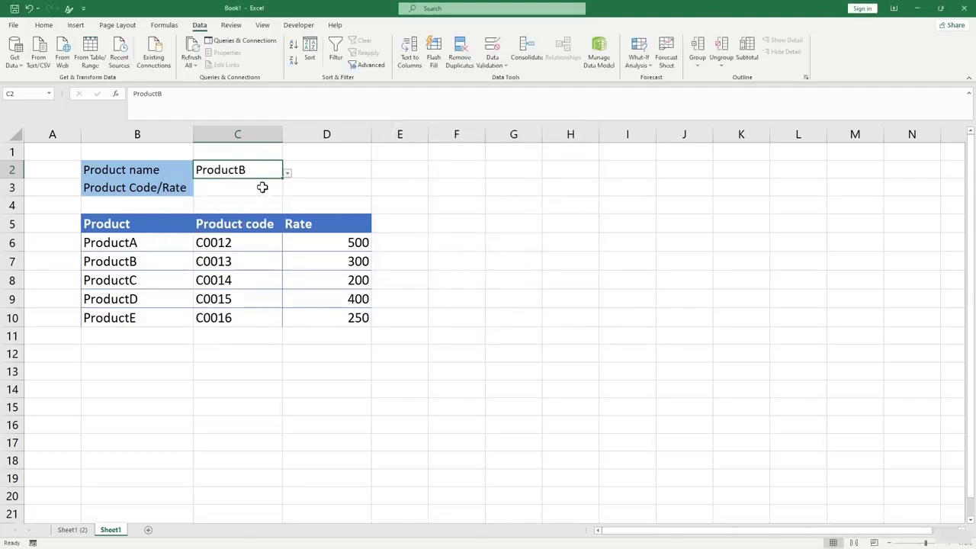
{"action": "left_click", "coordinate": [301, 173]}
{"action": "left_click", "coordinate": [253, 174]}
Add List validation to C3 with source $C$5:$D$5, the Product code and Rate headers.
{"action": "left_click", "coordinate": [275, 192]}
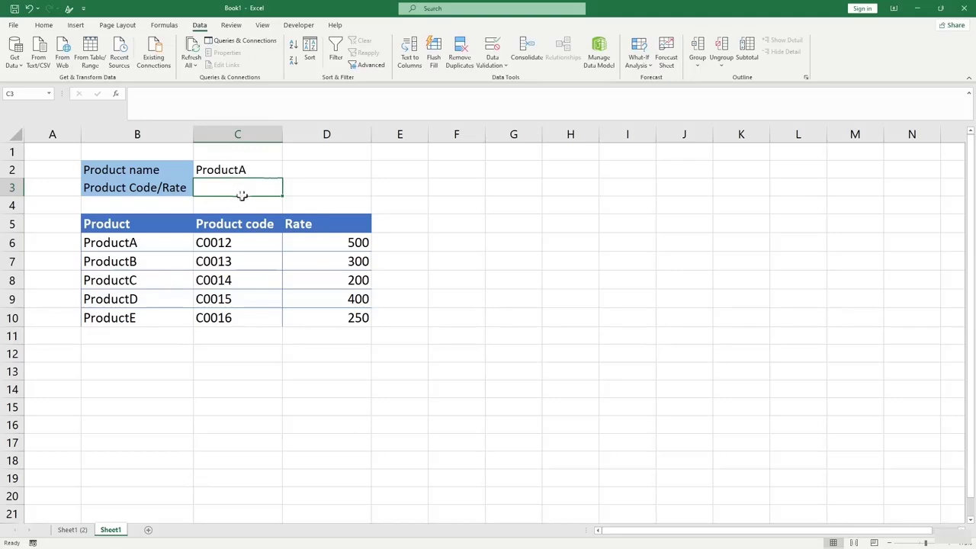
{"action": "left_click", "coordinate": [500, 62]}
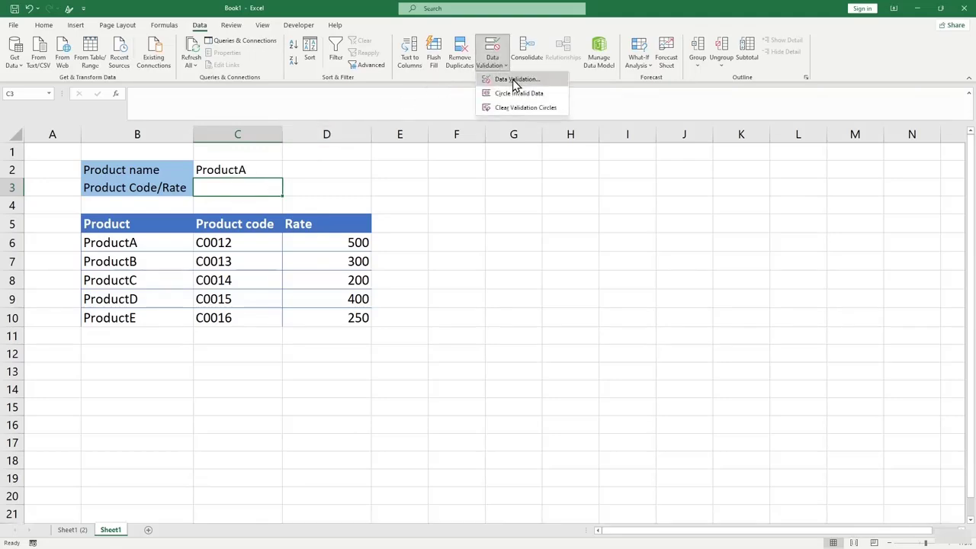
{"action": "left_click", "coordinate": [514, 81]}
{"action": "left_click", "coordinate": [472, 175]}
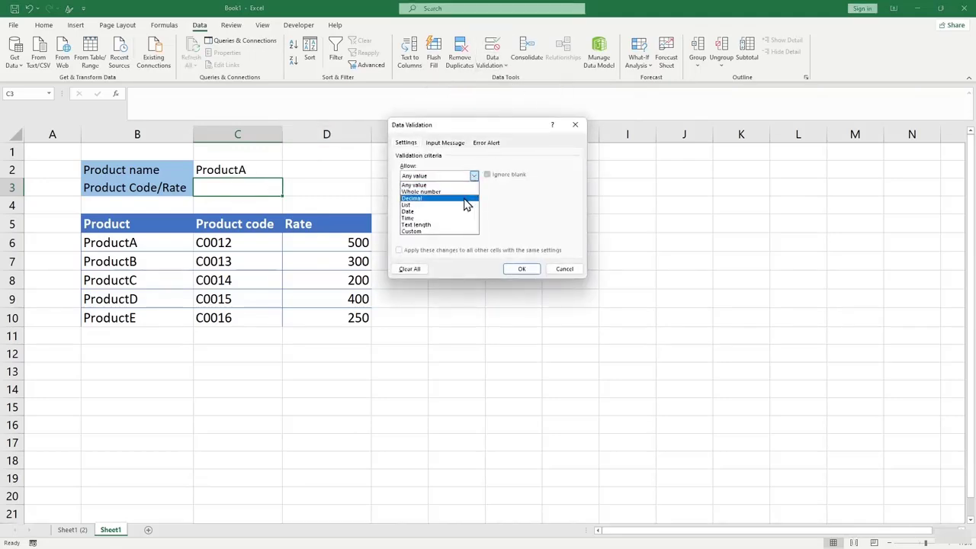
{"action": "left_click", "coordinate": [463, 206]}
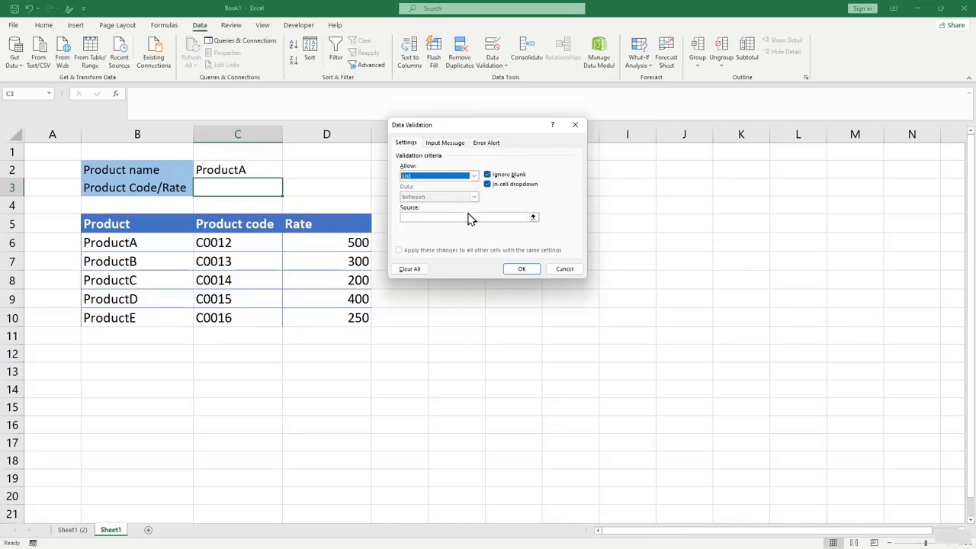
{"action": "left_click", "coordinate": [534, 217]}
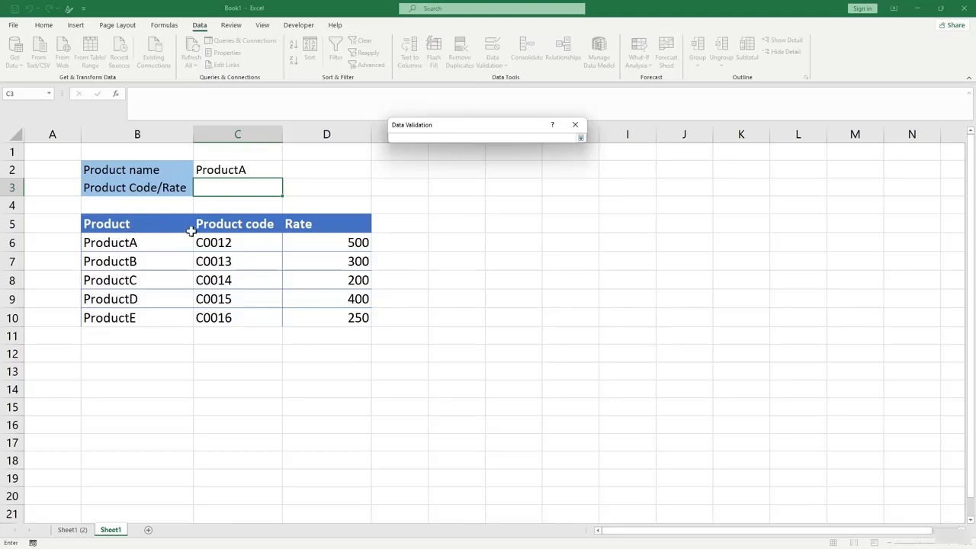
{"action": "left_click", "coordinate": [251, 225]}
{"action": "left_click_drag", "start_coordinate": [251, 226], "coordinate": [305, 224]}
{"action": "left_click", "coordinate": [580, 137]}
{"action": "left_click", "coordinate": [526, 270]}
{"action": "left_click", "coordinate": [479, 275]}
Try C3's dropdown with Product code, then leave it on Rate and select F3.
{"action": "left_click", "coordinate": [268, 185]}
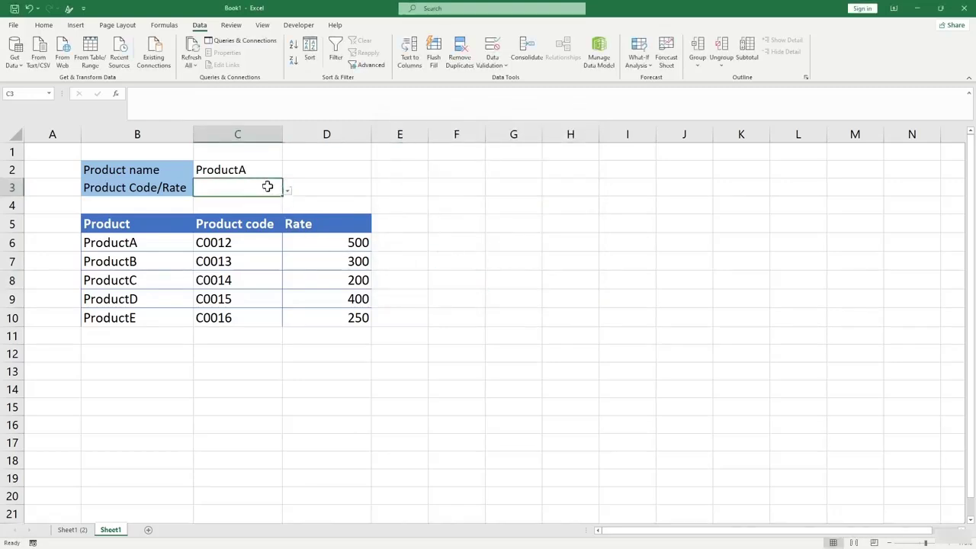
{"action": "left_click", "coordinate": [286, 191]}
{"action": "left_click", "coordinate": [259, 203]}
{"action": "left_click", "coordinate": [287, 191]}
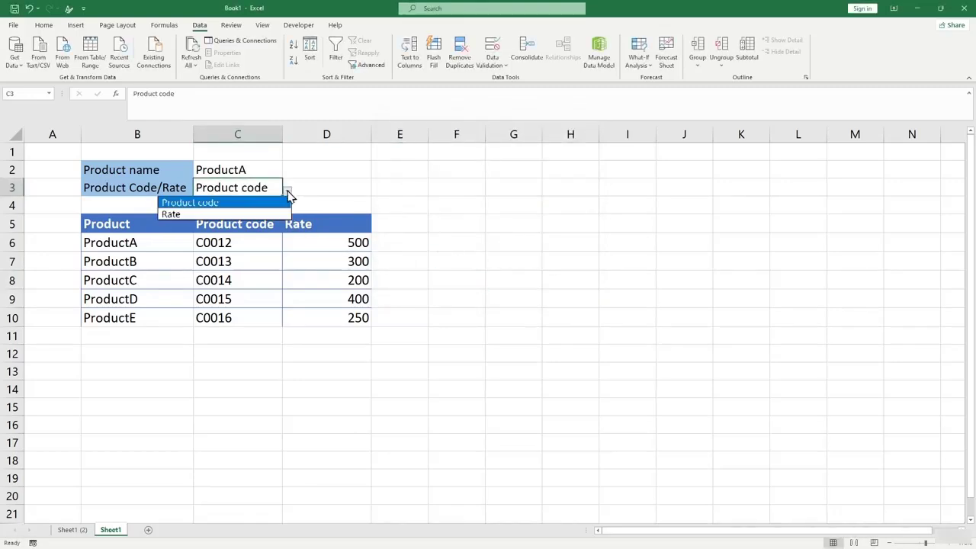
{"action": "left_click", "coordinate": [244, 213]}
{"action": "left_click", "coordinate": [288, 191]}
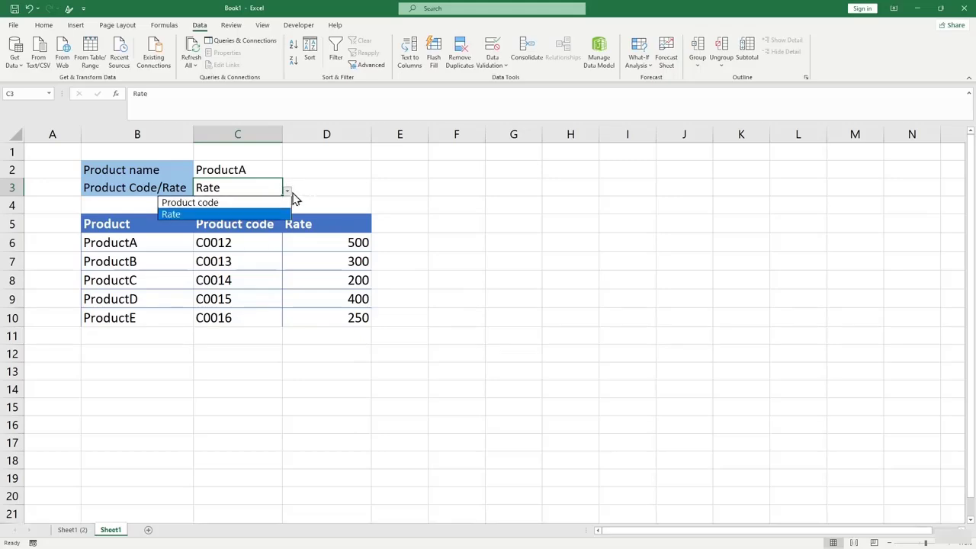
{"action": "left_click", "coordinate": [447, 189]}
{"action": "left_click", "coordinate": [451, 188]}
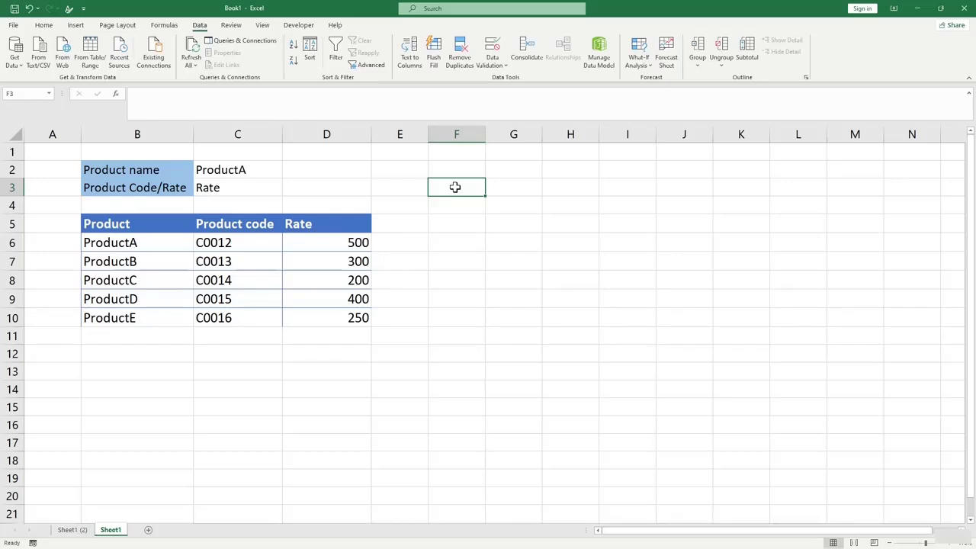
Enter =C3 in F3, switch C3 to Product code, and autofit column F.
{"action": "type", "text": "="}
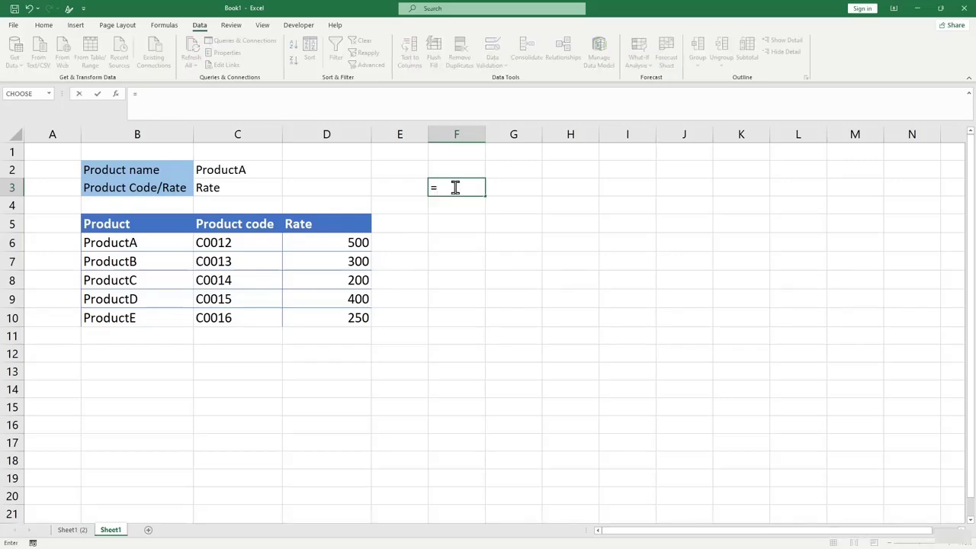
{"action": "left_click", "coordinate": [207, 187]}
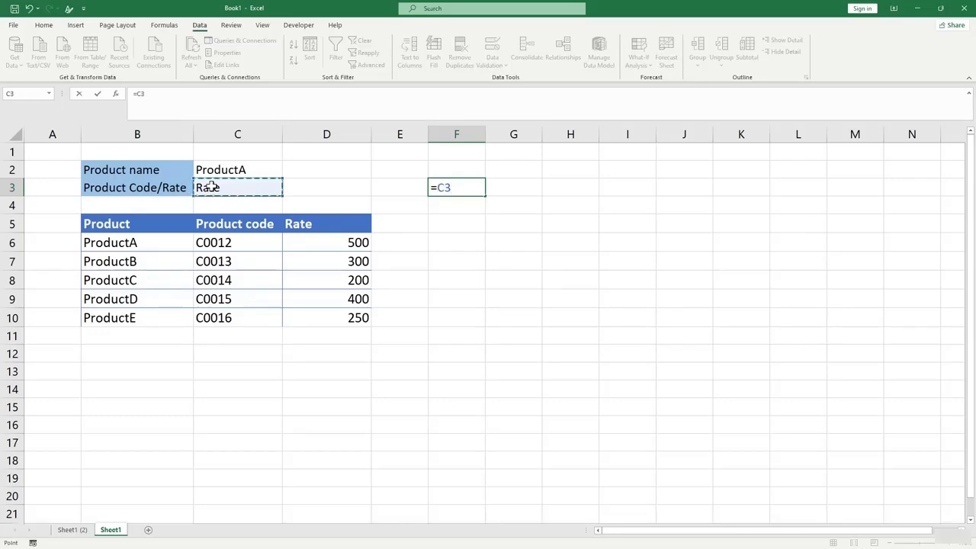
{"action": "key", "text": "Return"}
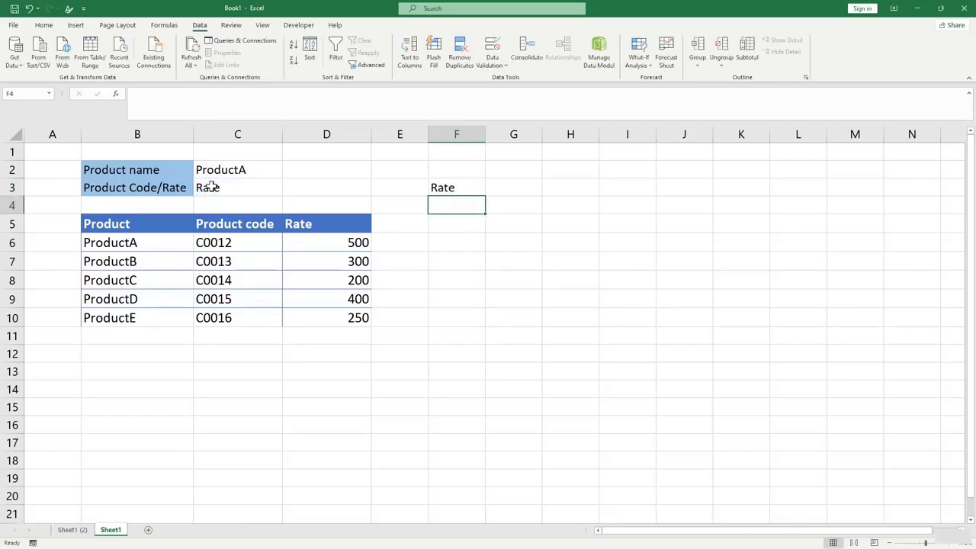
{"action": "left_click", "coordinate": [454, 188]}
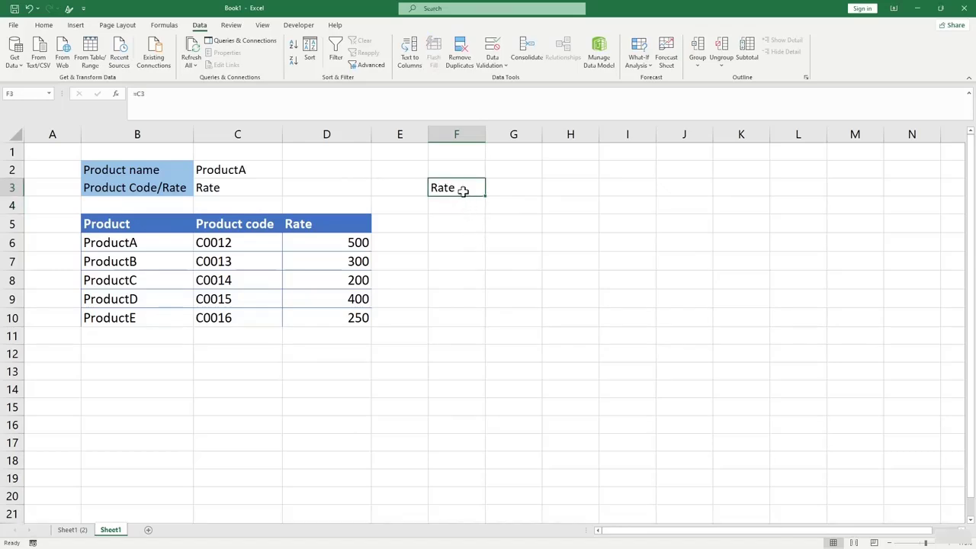
{"action": "left_click", "coordinate": [265, 193]}
{"action": "left_click", "coordinate": [287, 190]}
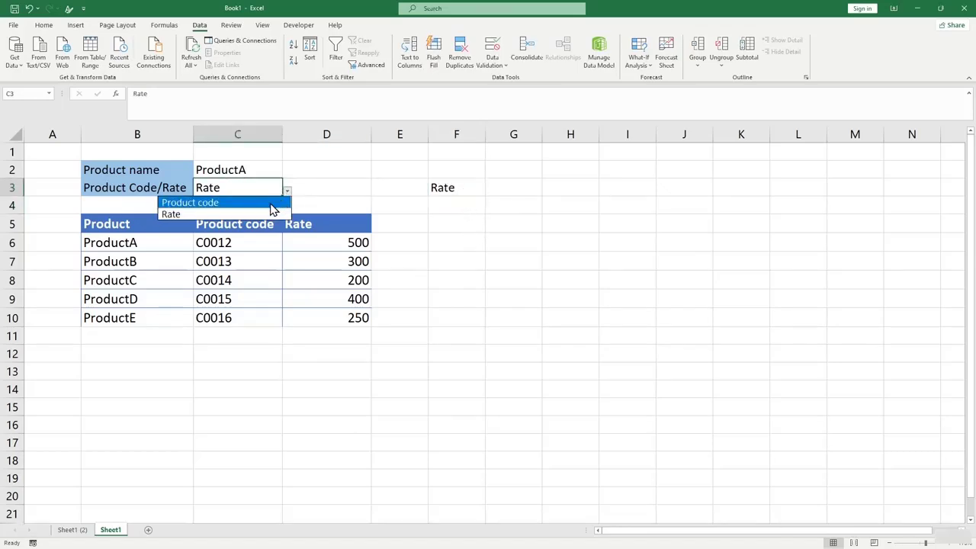
{"action": "left_click", "coordinate": [296, 199]}
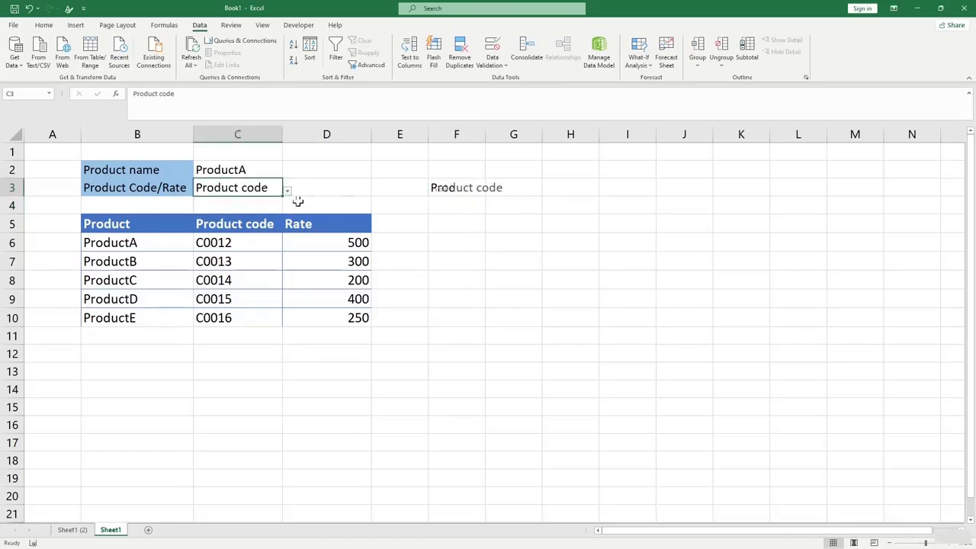
{"action": "double_click", "coordinate": [485, 134]}
{"action": "left_click", "coordinate": [481, 207]}
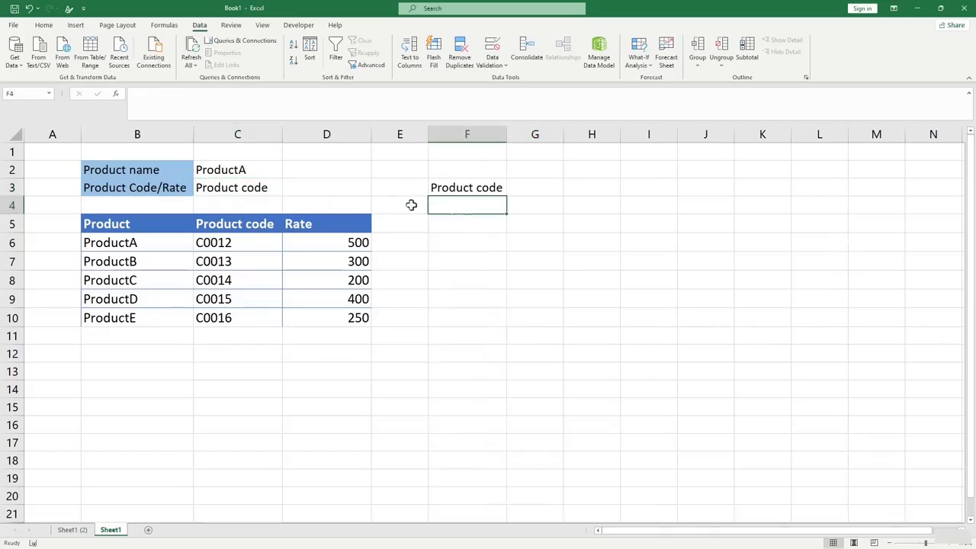
Edit F3's formula to =C3&" Is" and autofit column F to fit it.
{"action": "left_click", "coordinate": [448, 187]}
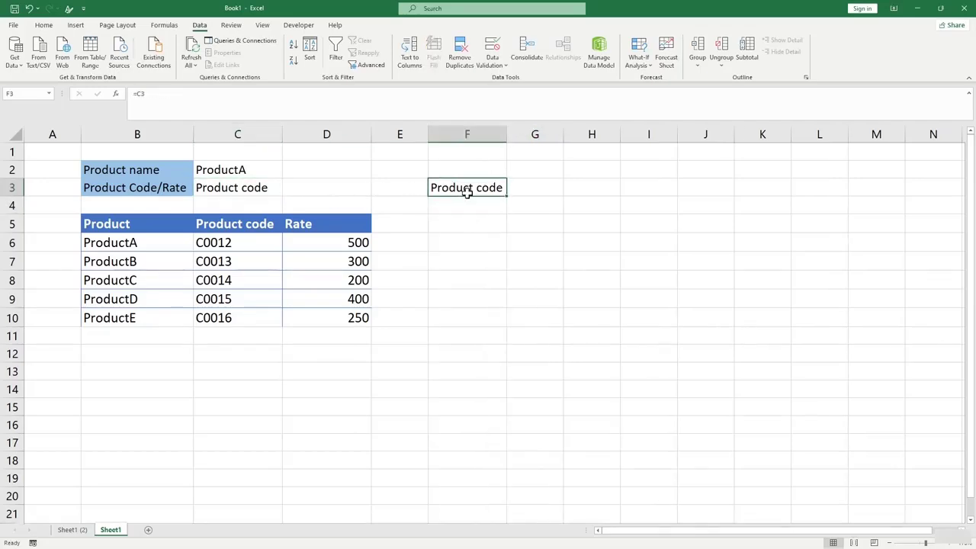
{"action": "left_click", "coordinate": [167, 95]}
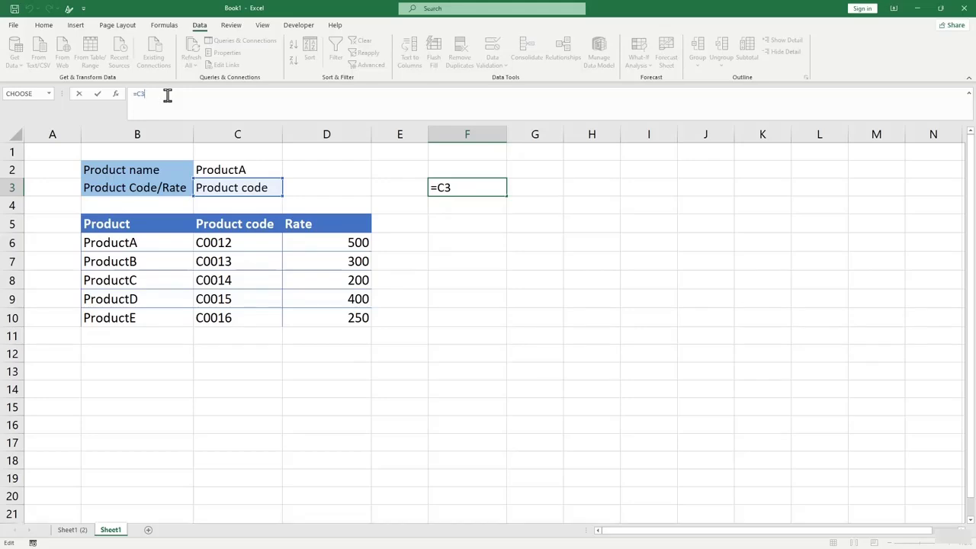
{"action": "type", "text": "\""}
{"action": "key", "text": "BackSpace"}
{"action": "key", "text": "Return"}
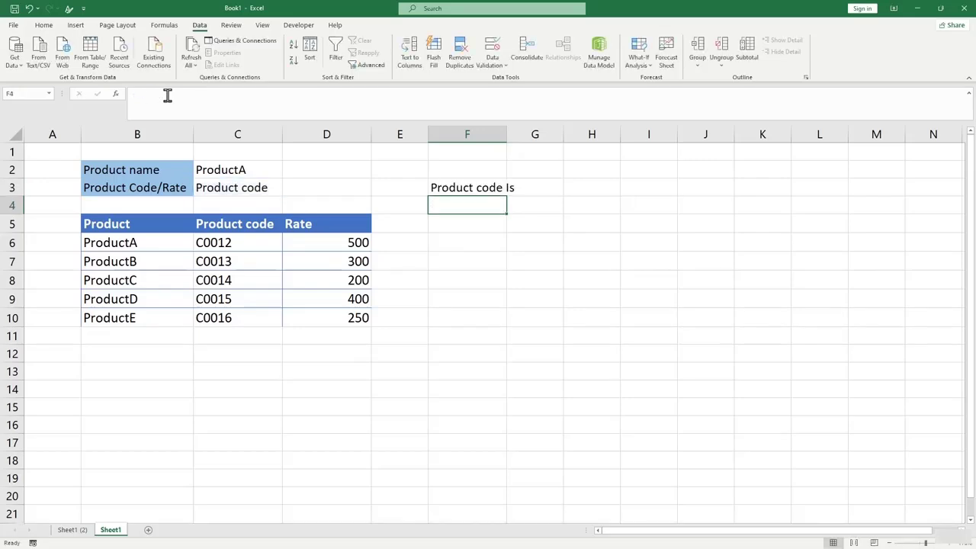
{"action": "double_click", "coordinate": [507, 128]}
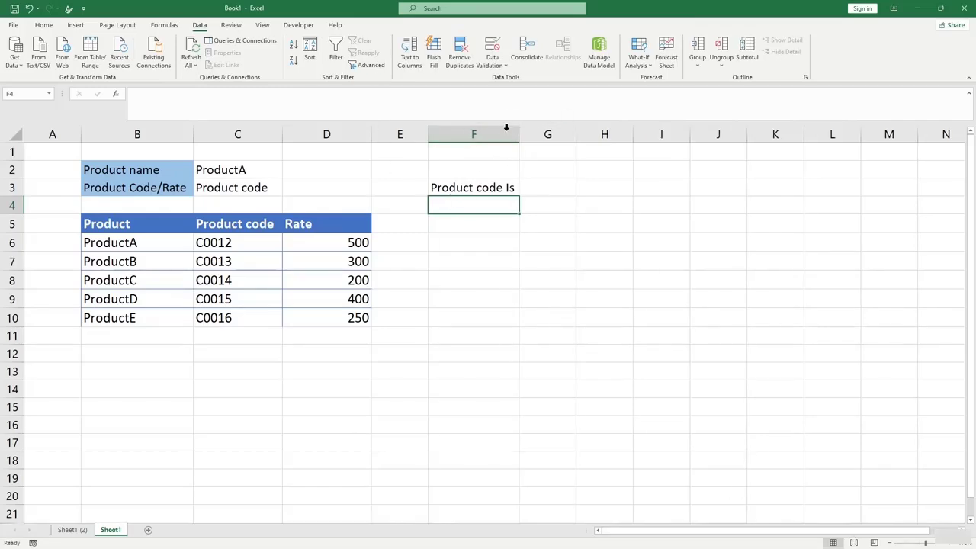
Set C3 back to Rate, give F3 a light blue fill, and widen column G.
{"action": "left_click", "coordinate": [276, 187]}
{"action": "left_click", "coordinate": [287, 191]}
{"action": "left_click", "coordinate": [270, 215]}
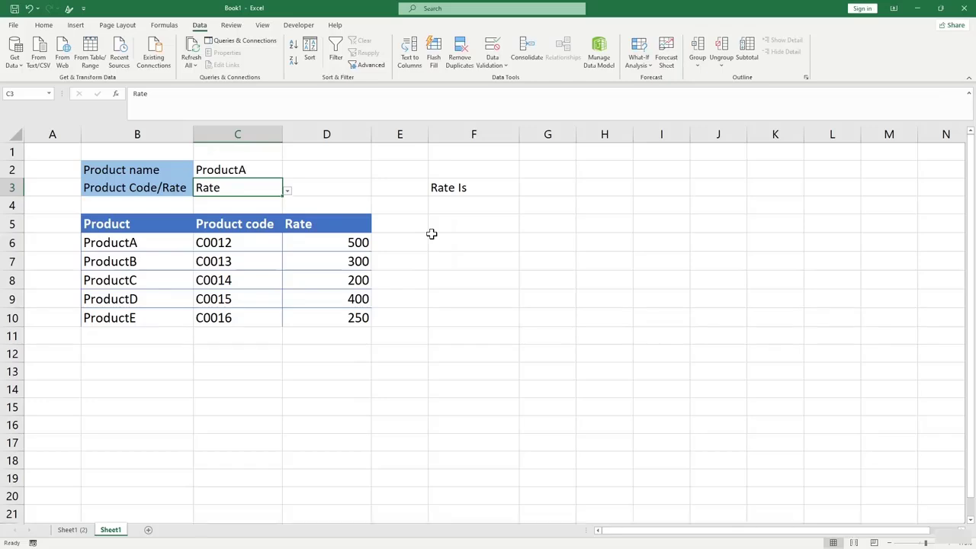
{"action": "left_click", "coordinate": [501, 188]}
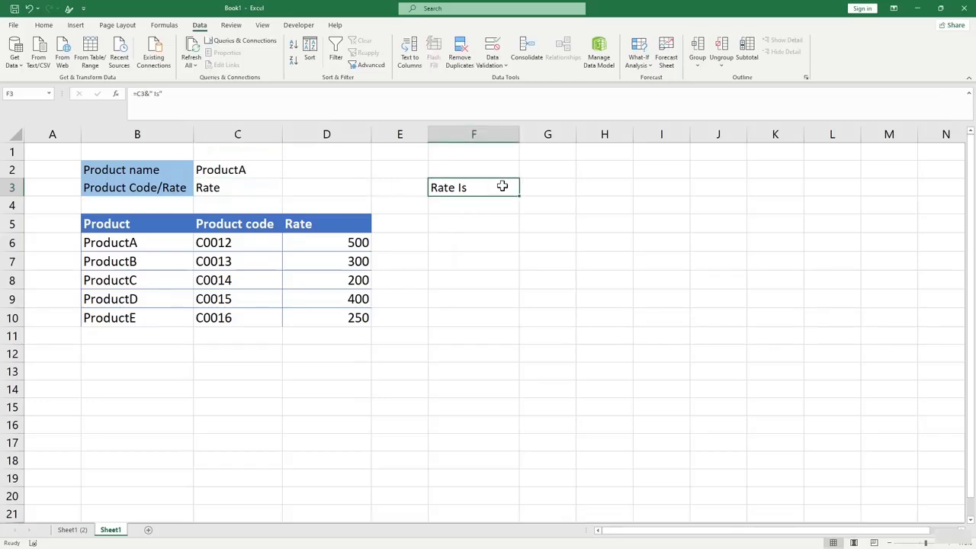
{"action": "left_click", "coordinate": [43, 24]}
{"action": "left_click", "coordinate": [173, 61]}
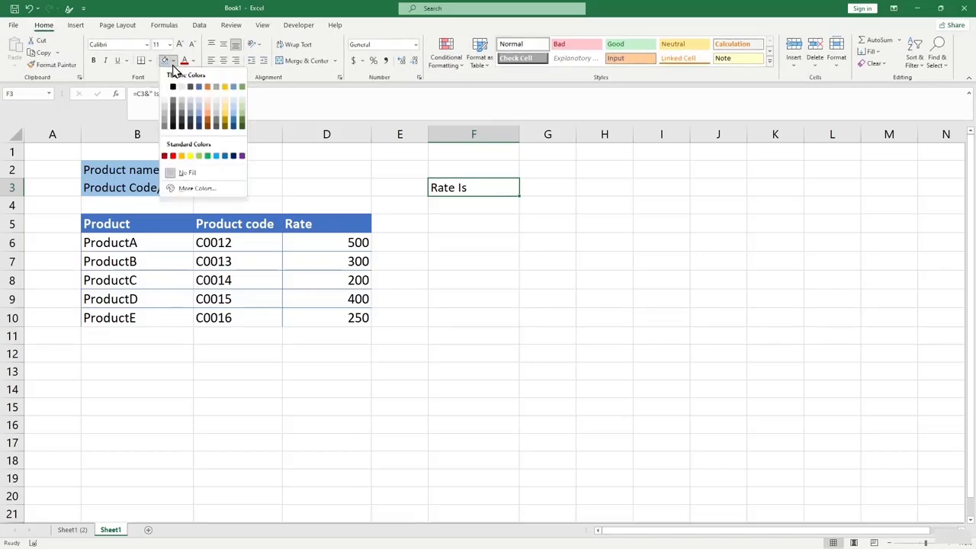
{"action": "left_click", "coordinate": [198, 102]}
{"action": "left_click", "coordinate": [551, 186]}
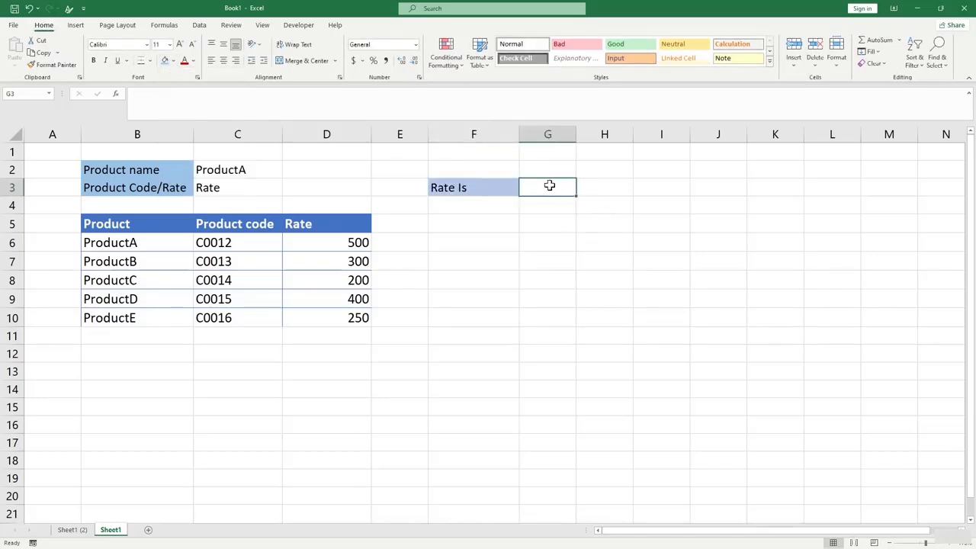
{"action": "left_click_drag", "start_coordinate": [576, 133], "coordinate": [642, 133]}
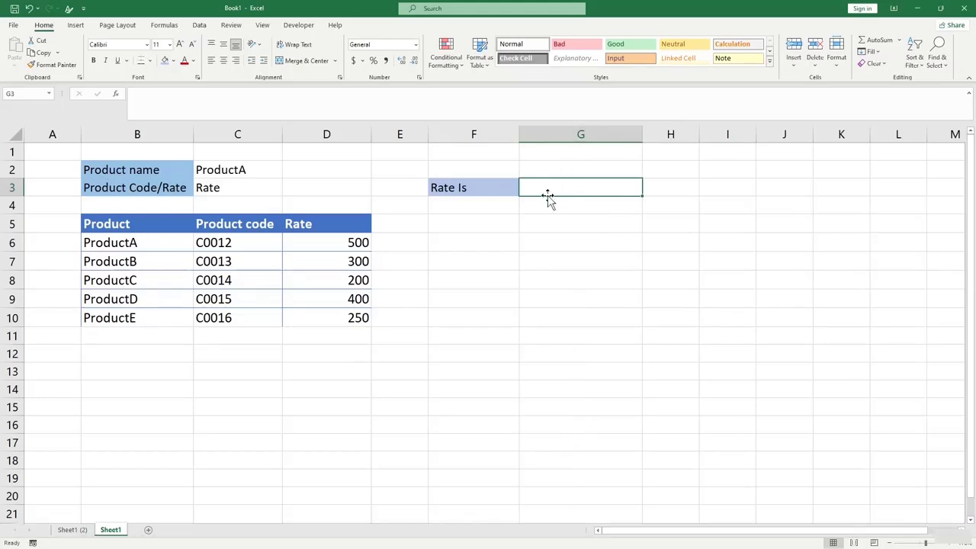
Begin G3's formula as =index(B5:D10,match(C2,B6:B10,0), with a trailing comma.
{"action": "type", "text": "=index"}
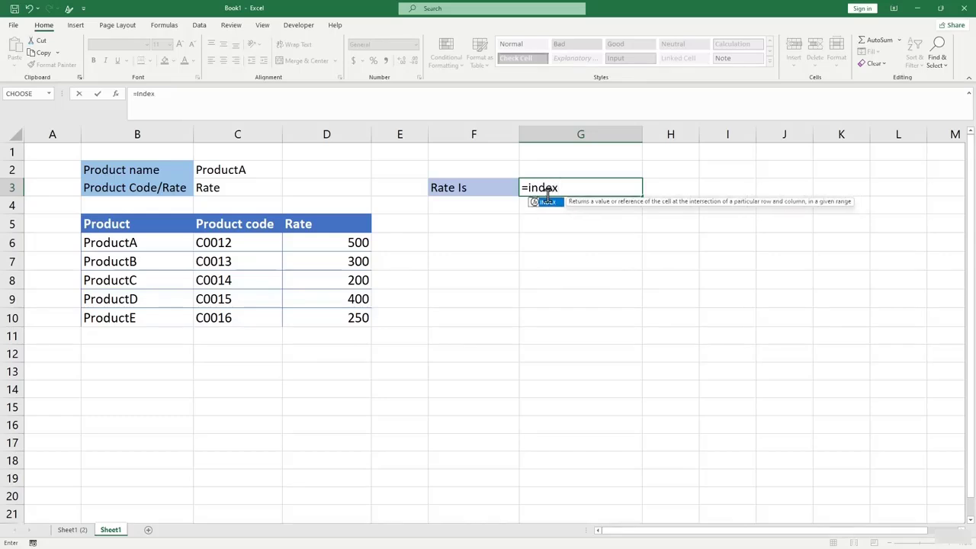
{"action": "type", "text": "("}
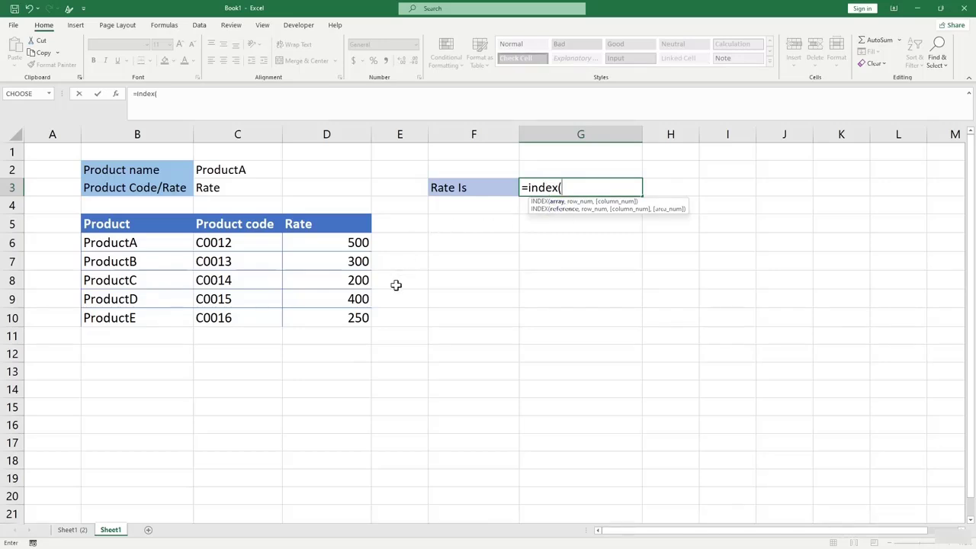
{"action": "left_click_drag", "start_coordinate": [113, 243], "coordinate": [84, 222]}
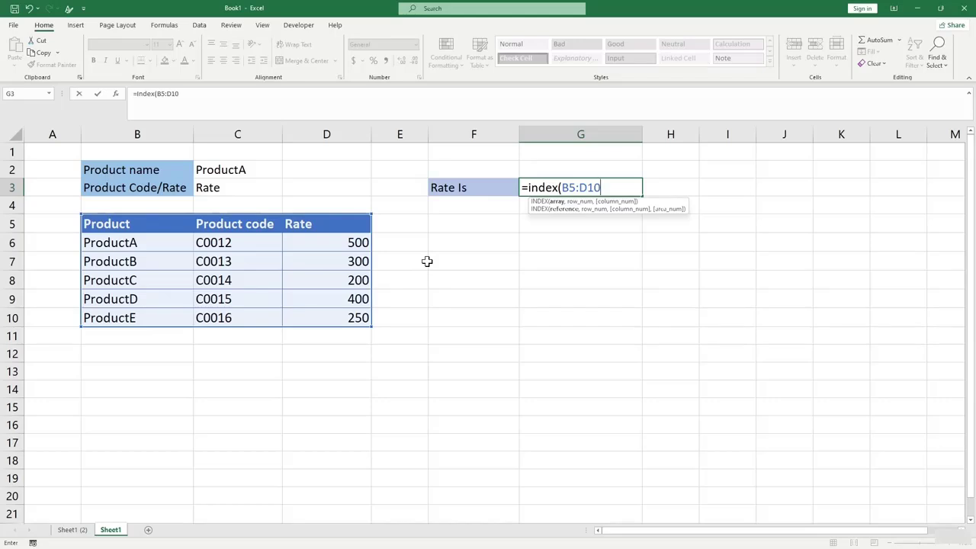
{"action": "type", "text": ","}
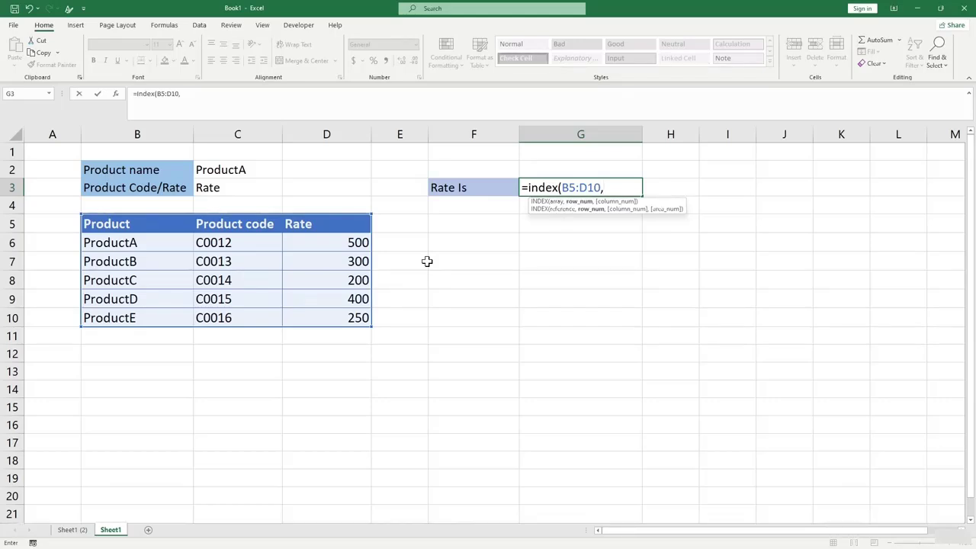
{"action": "type", "text": "match("}
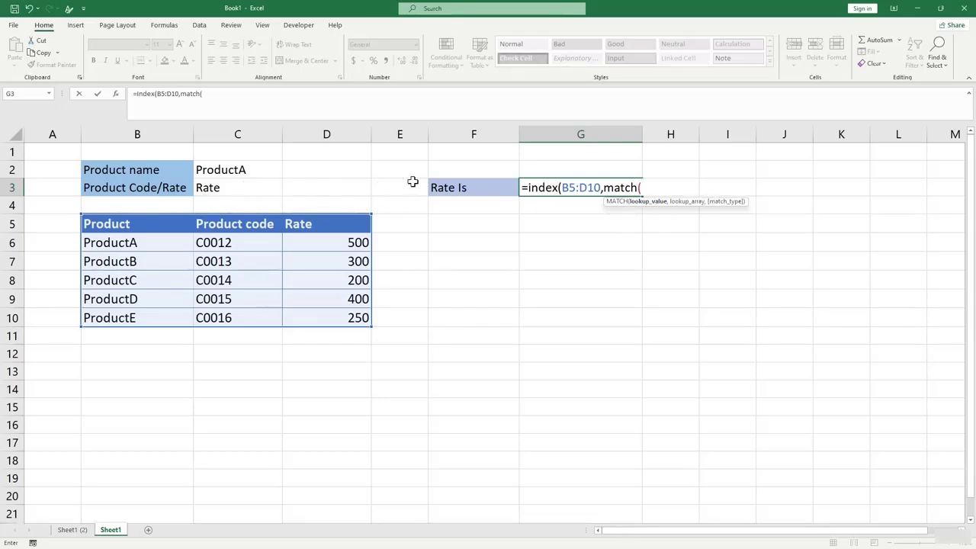
{"action": "left_click", "coordinate": [248, 170]}
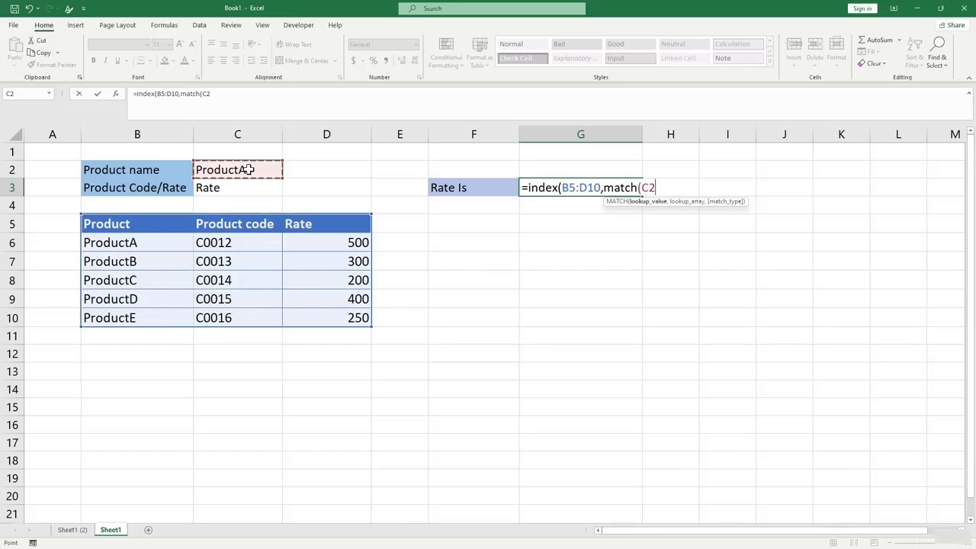
{"action": "type", "text": ","}
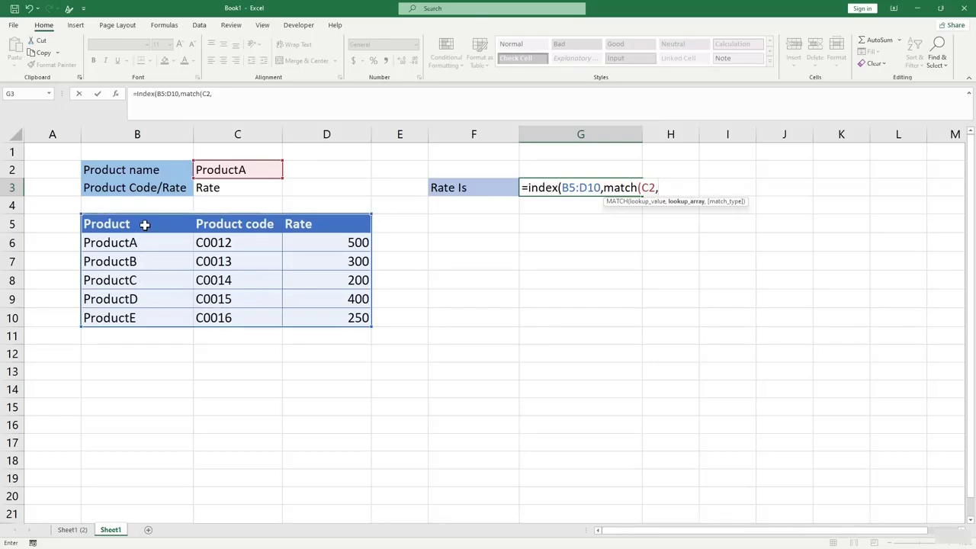
{"action": "left_click_drag", "start_coordinate": [135, 243], "coordinate": [134, 318]}
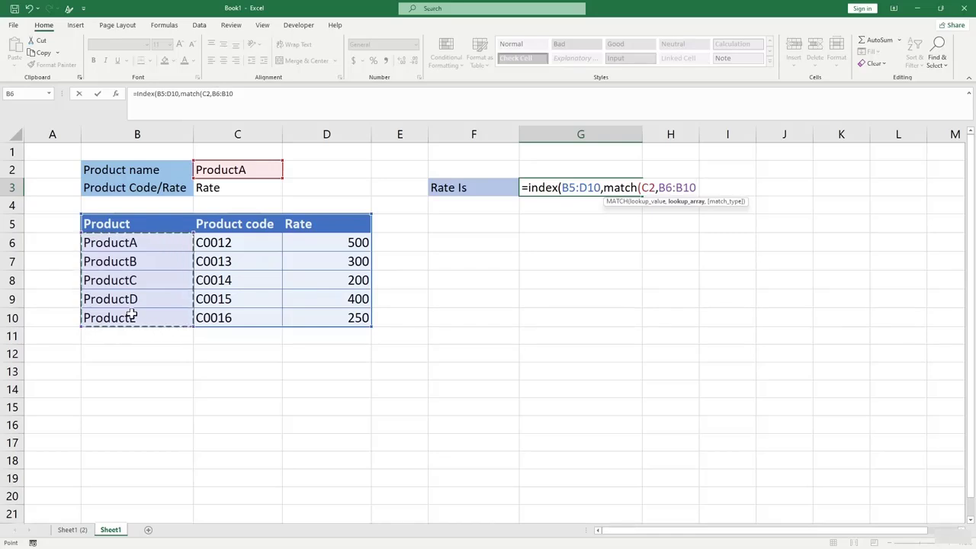
{"action": "type", "text": ",0"}
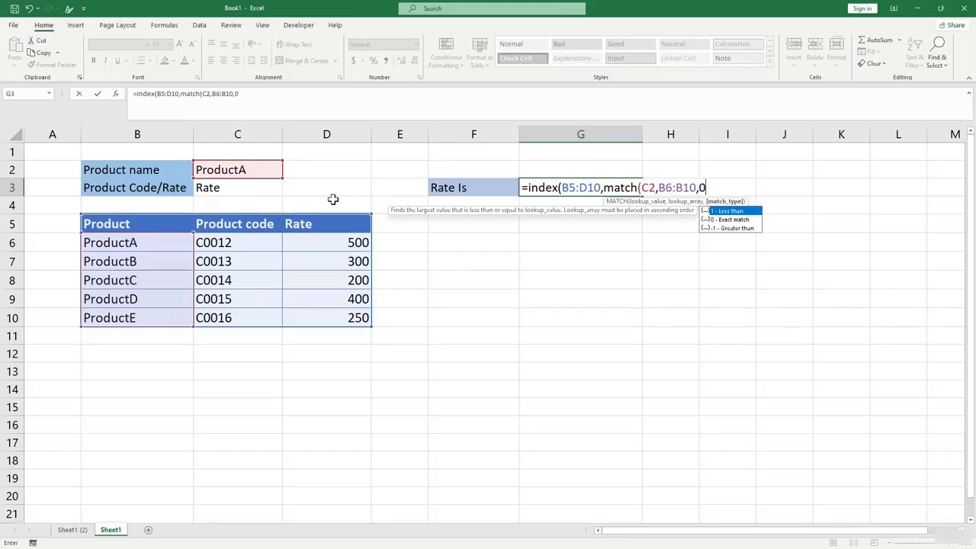
{"action": "type", "text": ")"}
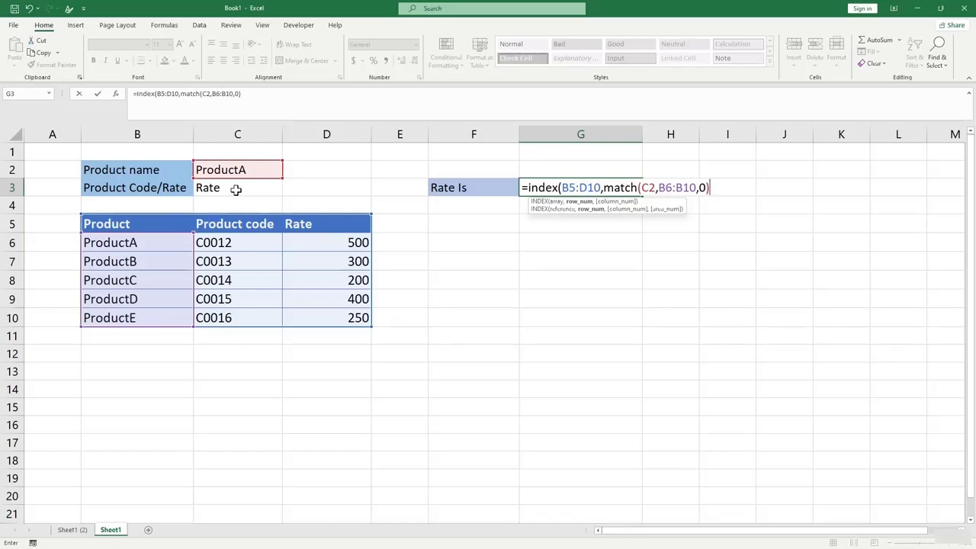
Finish G3 with match(C3,C5:D5,0)) and commit it, showing "Product code".
{"action": "type", "text": ",nat"}
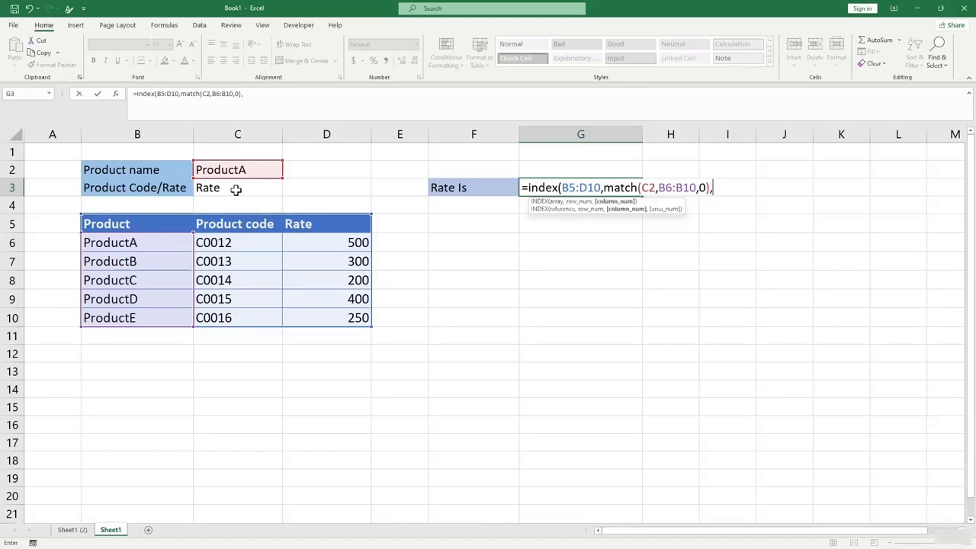
{"action": "key", "text": "BackSpace"}
{"action": "key", "text": "BackSpace"}
{"action": "key", "text": "BackSpace"}
{"action": "type", "text": "match"}
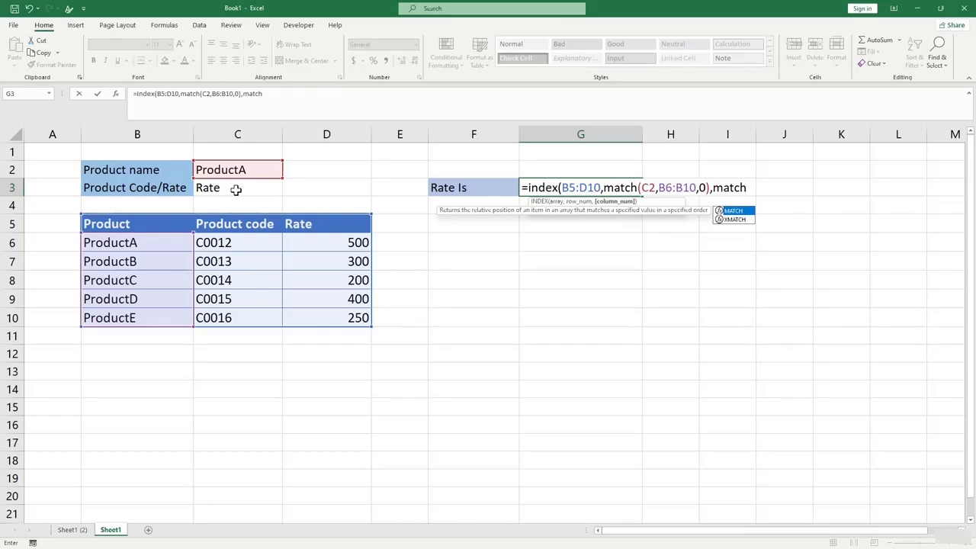
{"action": "type", "text": "9"}
{"action": "key", "text": "BackSpace"}
{"action": "type", "text": "("}
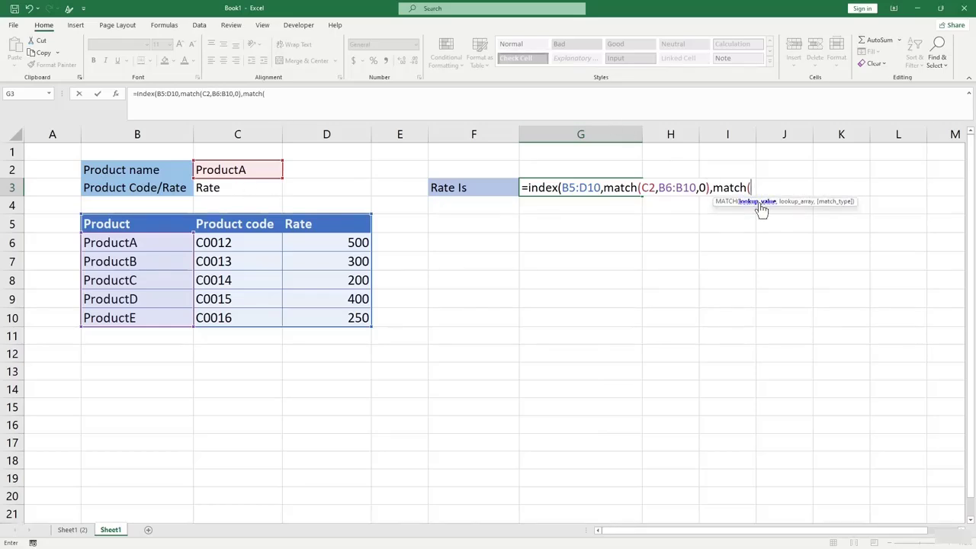
{"action": "left_click", "coordinate": [221, 188]}
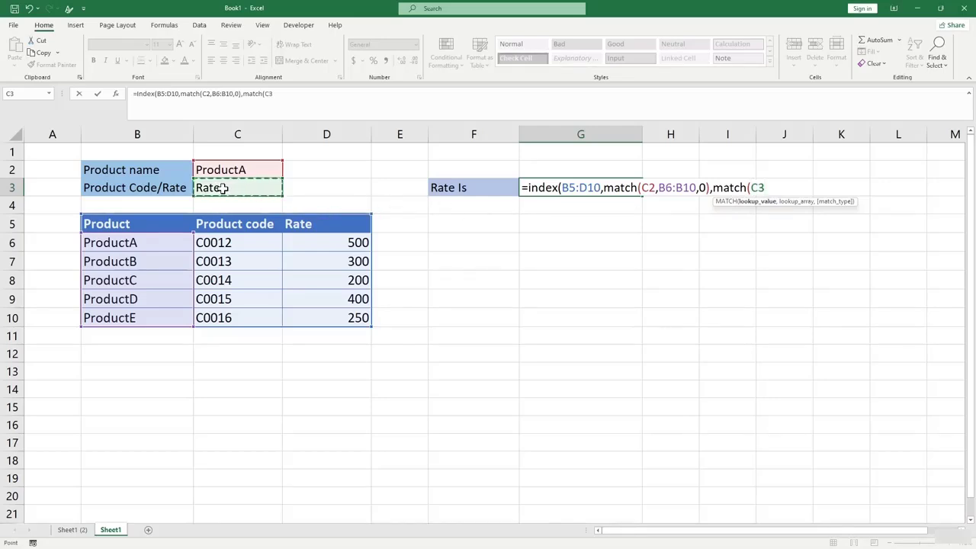
{"action": "type", "text": ","}
{"action": "left_click_drag", "start_coordinate": [201, 223], "coordinate": [337, 227]}
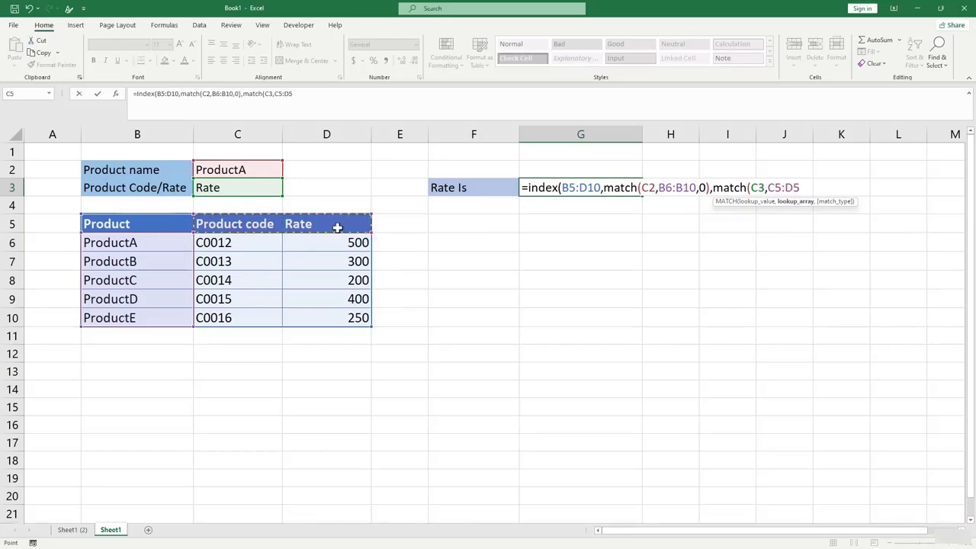
{"action": "type", "text": ","}
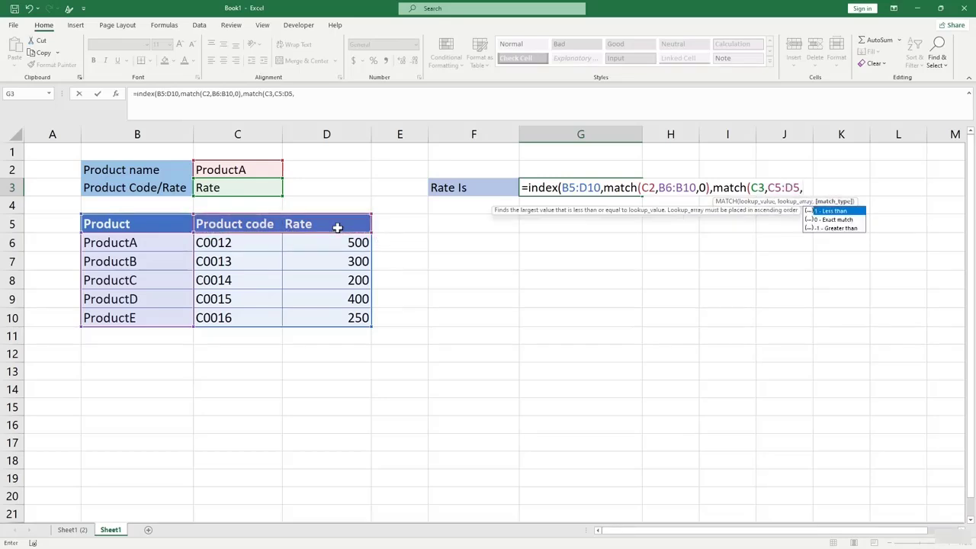
{"action": "left_click", "coordinate": [834, 220]}
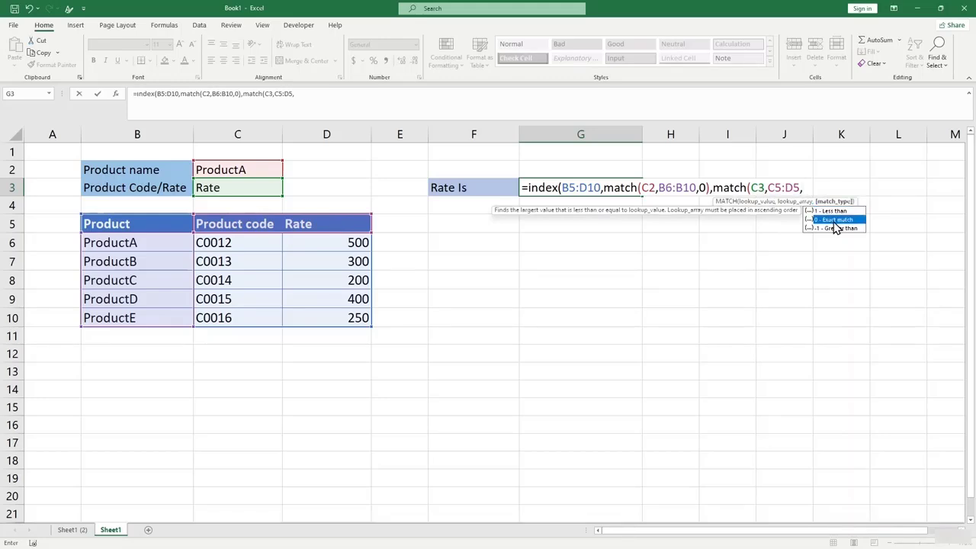
{"action": "left_click", "coordinate": [805, 188]}
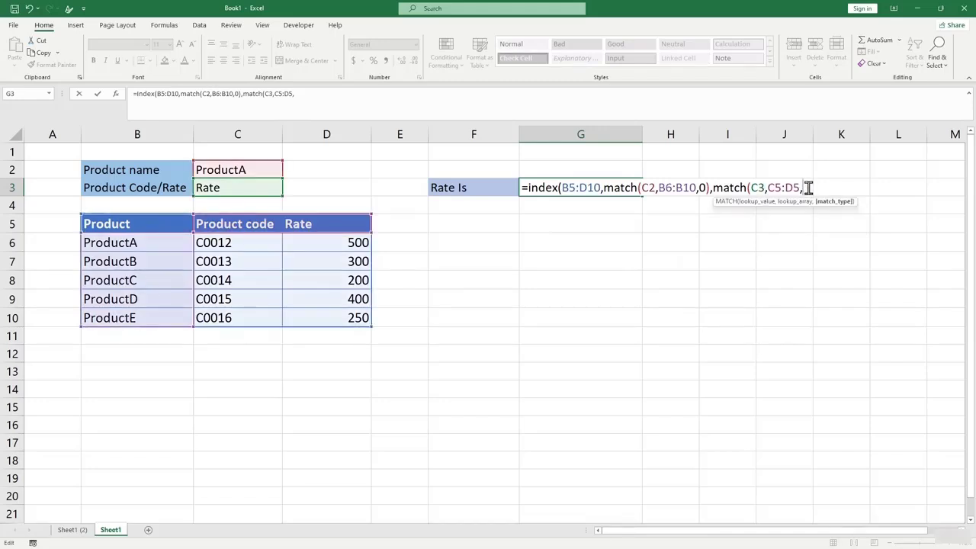
{"action": "type", "text": "0"}
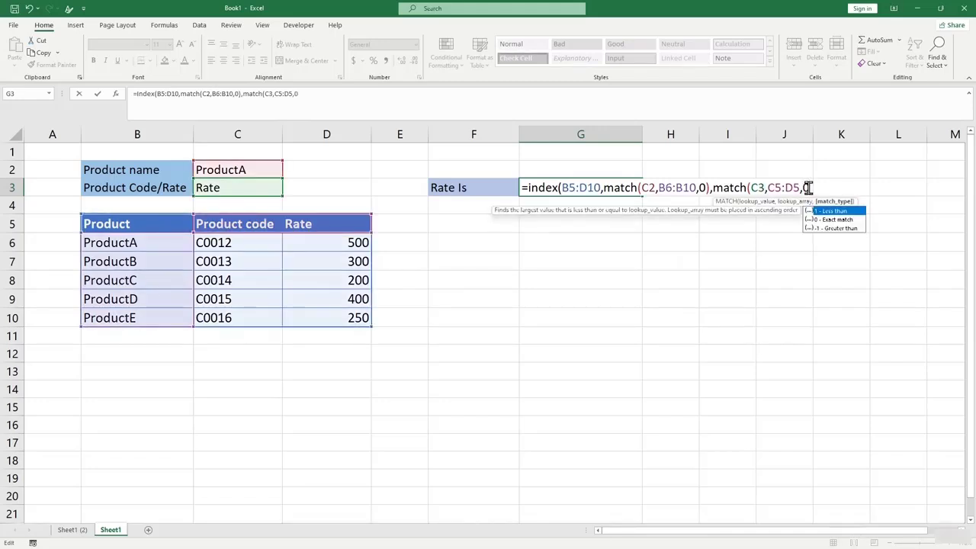
{"action": "type", "text": ")"}
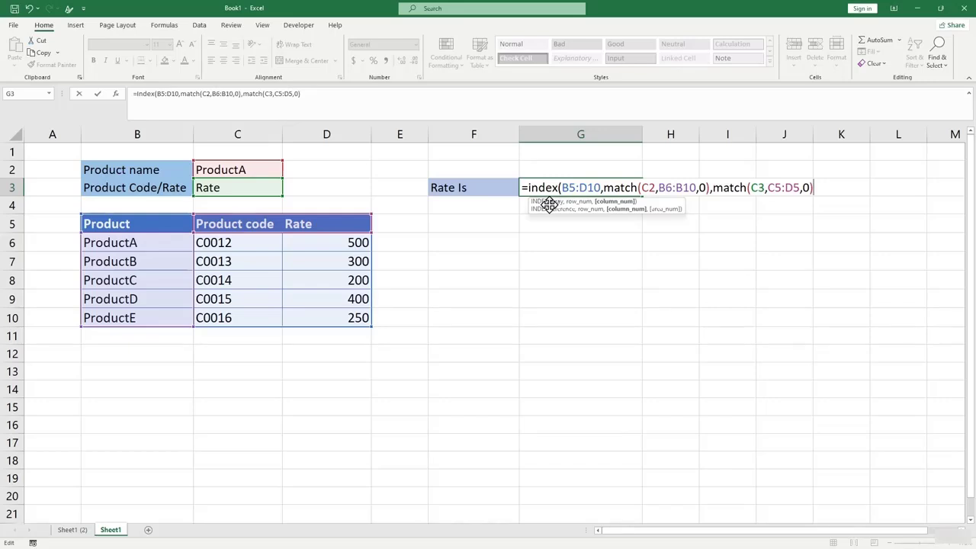
{"action": "type", "text": ")"}
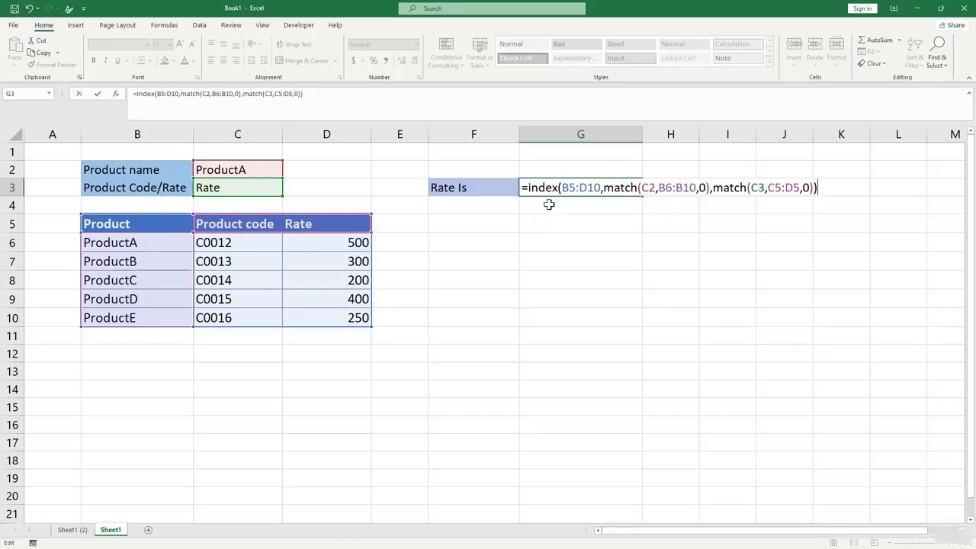
{"action": "key", "text": "Return"}
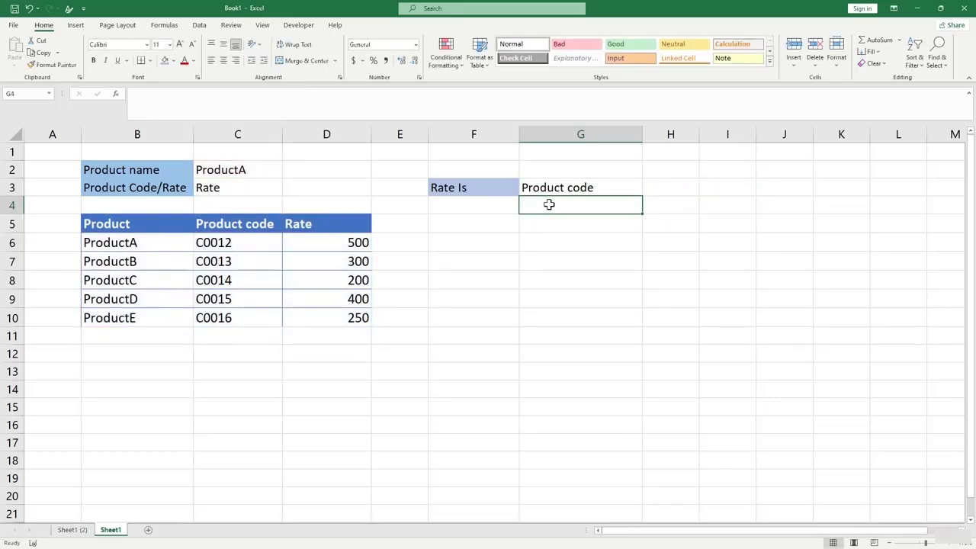
Choose ProductB in C2 and compare G3's result with ProductB's code C0013.
{"action": "left_click", "coordinate": [501, 192]}
{"action": "left_click", "coordinate": [543, 190]}
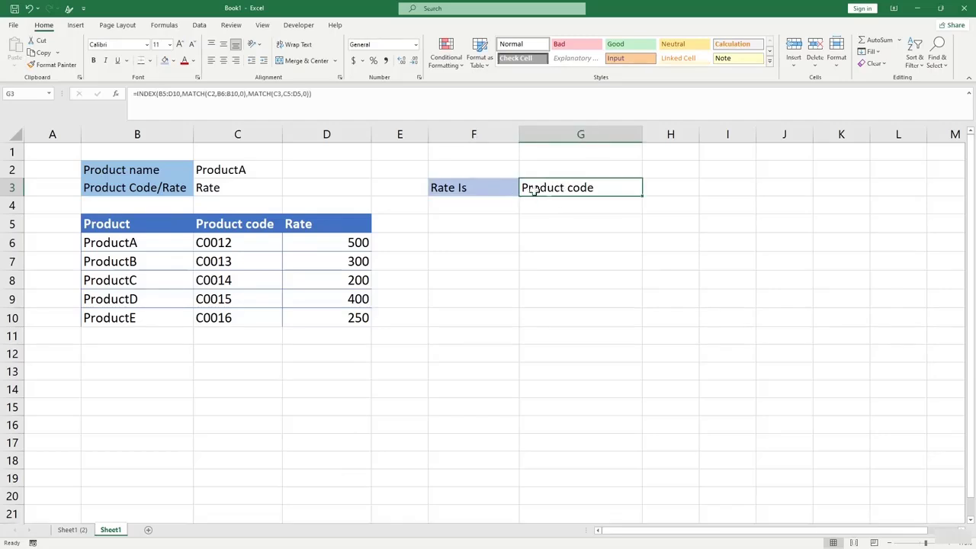
{"action": "left_click", "coordinate": [248, 172]}
{"action": "left_click", "coordinate": [288, 173]}
{"action": "left_click", "coordinate": [241, 195]}
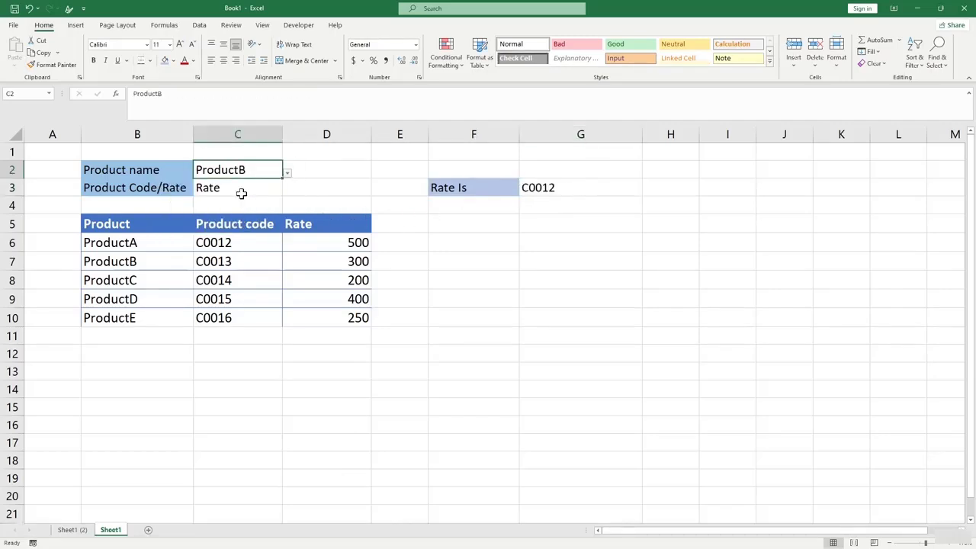
{"action": "left_click", "coordinate": [220, 264]}
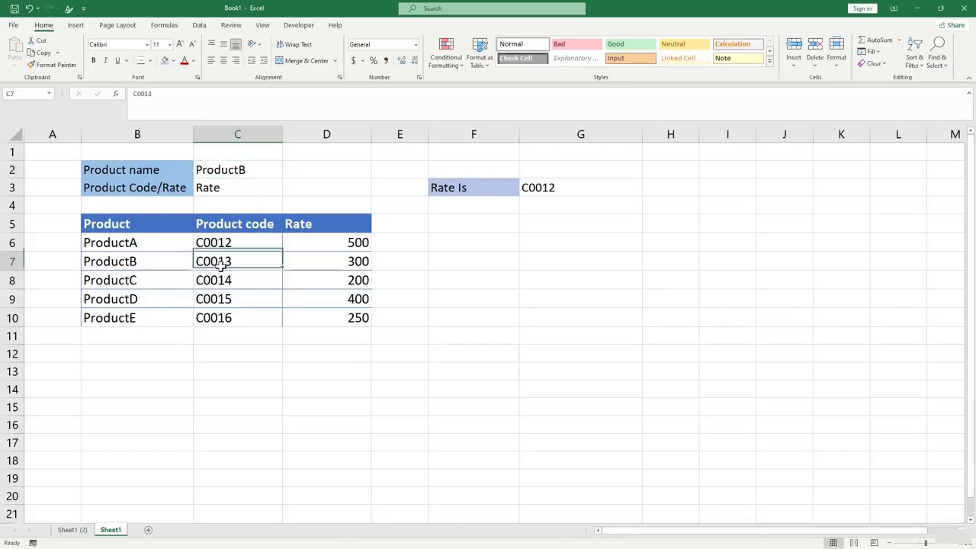
{"action": "left_click", "coordinate": [277, 170]}
{"action": "left_click", "coordinate": [488, 195]}
Change the INDEX range in G3's formula from B5:D10 to B6:D10.
{"action": "left_click", "coordinate": [526, 189]}
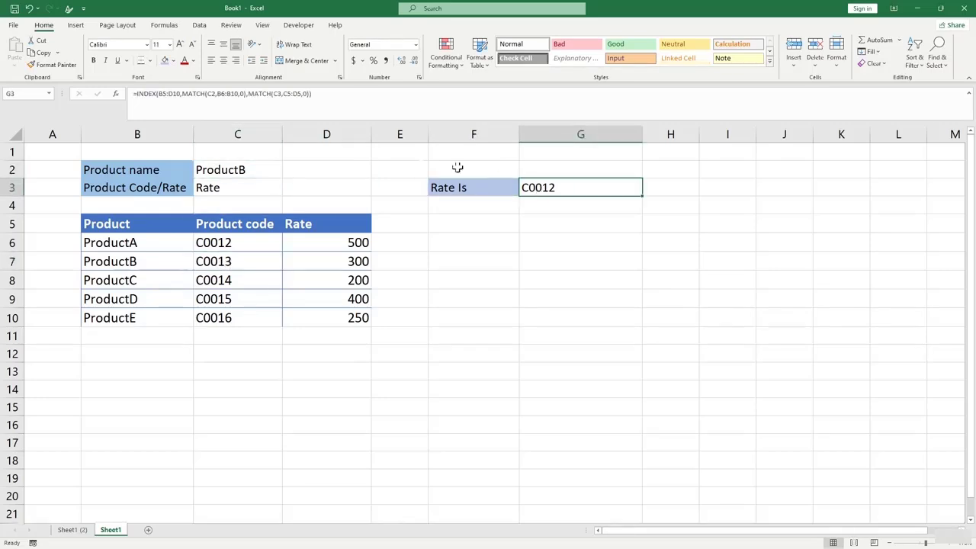
{"action": "left_click", "coordinate": [274, 94]}
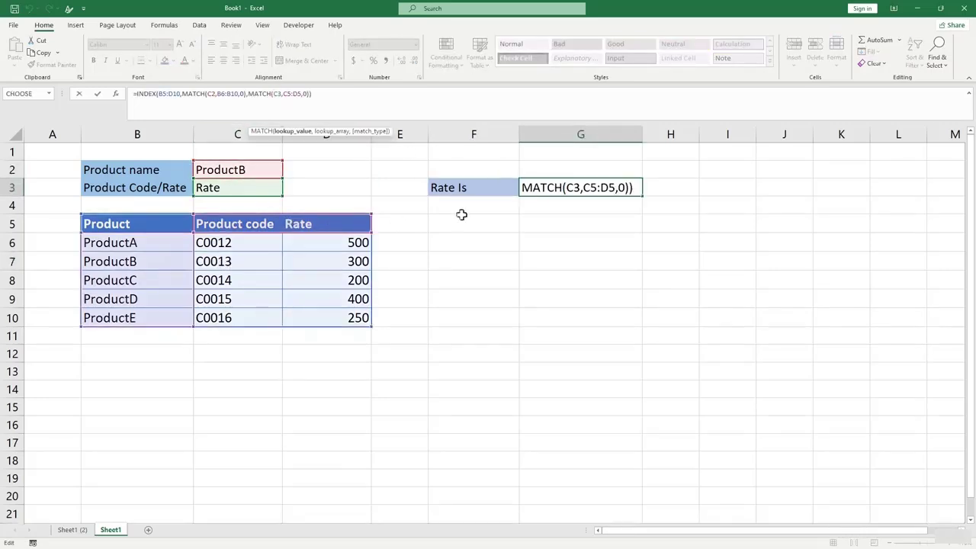
{"action": "left_click", "coordinate": [295, 94]}
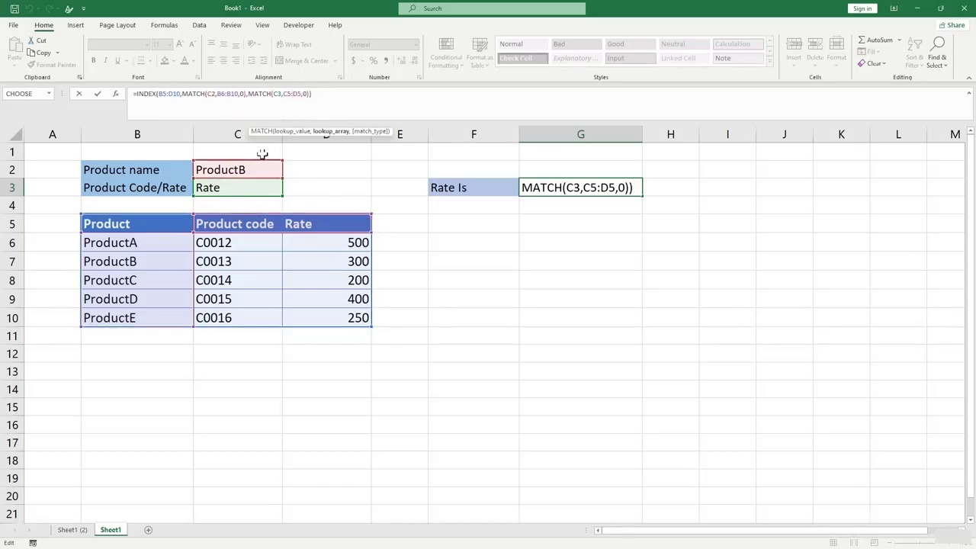
{"action": "left_click", "coordinate": [169, 93]}
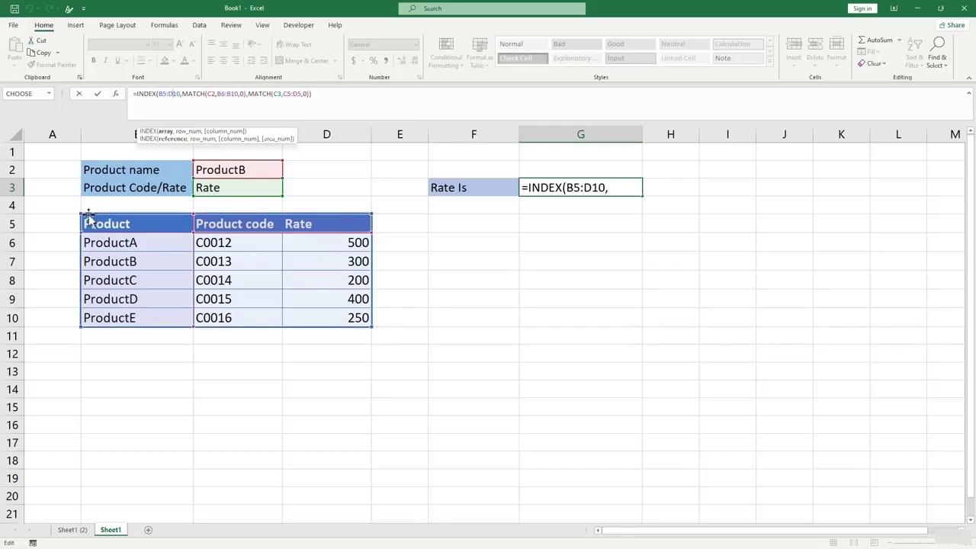
{"action": "left_click_drag", "start_coordinate": [81, 214], "coordinate": [78, 231]}
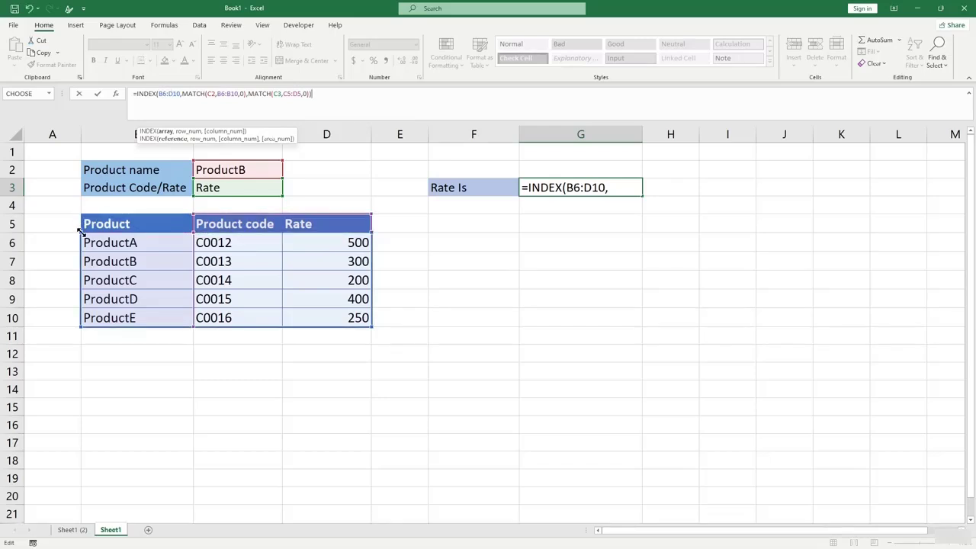
{"action": "key", "text": "Return"}
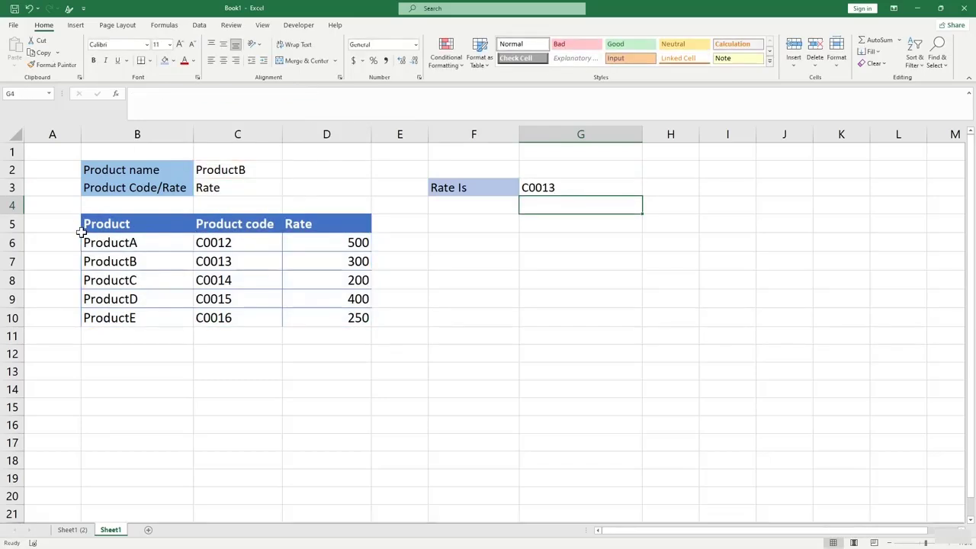
Choose ProductA in C2 so G3 returns C0012.
{"action": "left_click", "coordinate": [278, 169]}
{"action": "left_click", "coordinate": [288, 174]}
{"action": "left_click", "coordinate": [256, 187]}
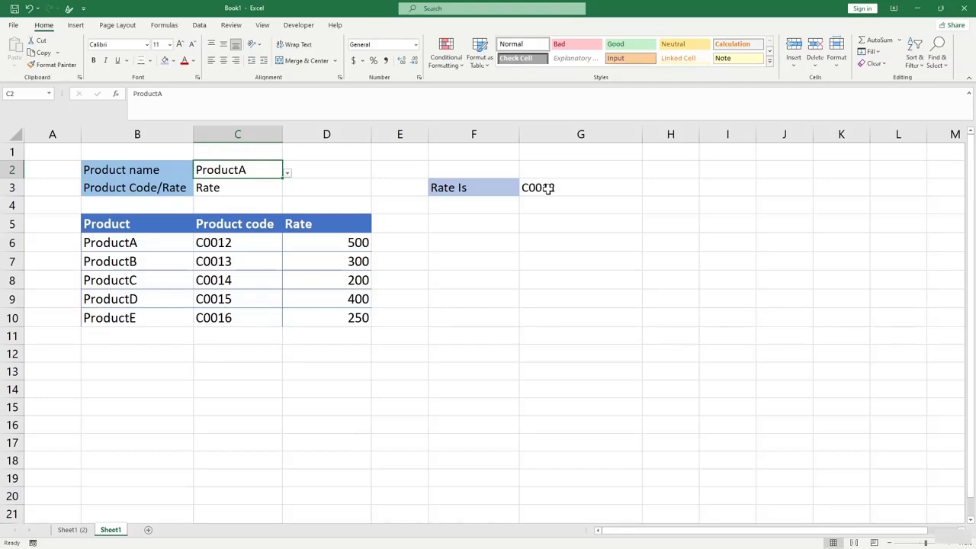
Pick Product code as the lookup field in C3 and commit G3's lookup formula.
{"action": "left_click", "coordinate": [267, 188]}
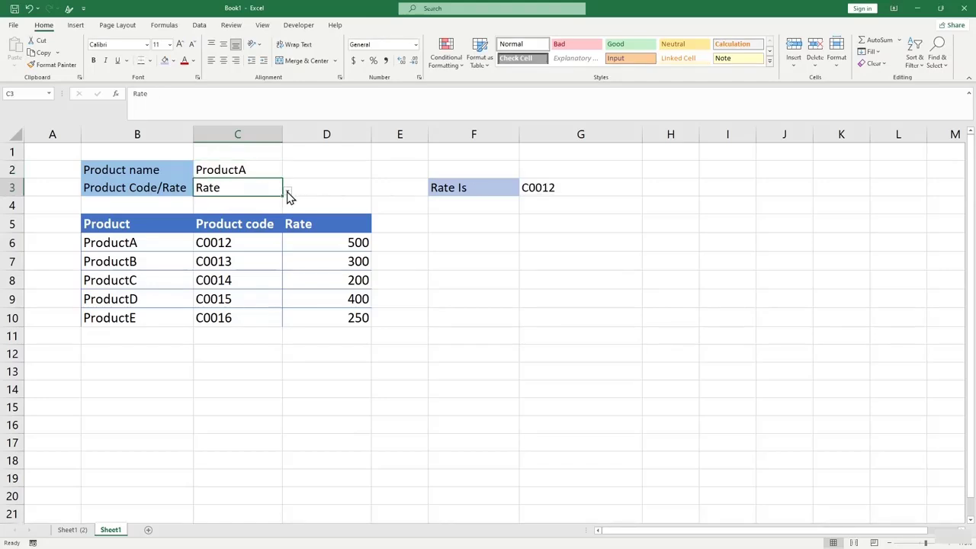
{"action": "left_click", "coordinate": [288, 191]}
{"action": "left_click", "coordinate": [267, 200]}
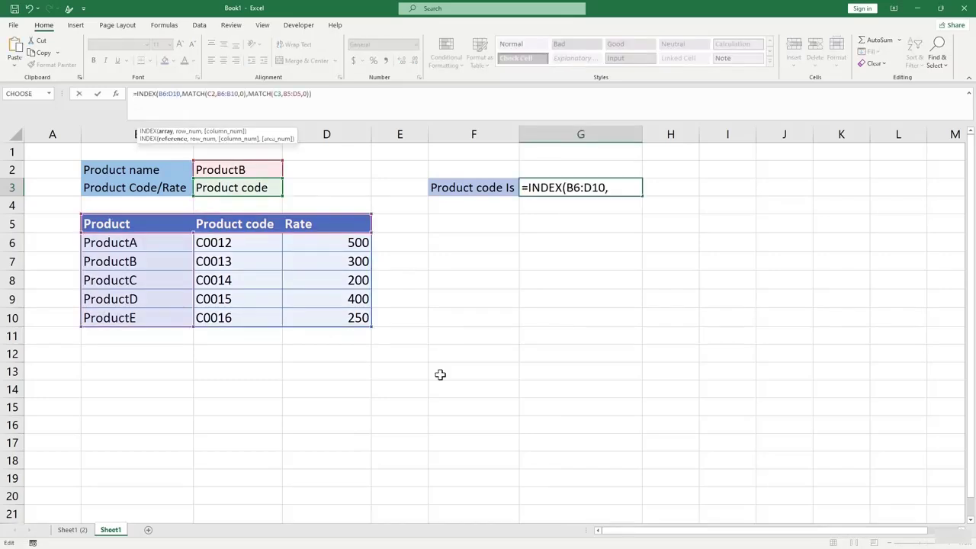
{"action": "key", "text": "Return"}
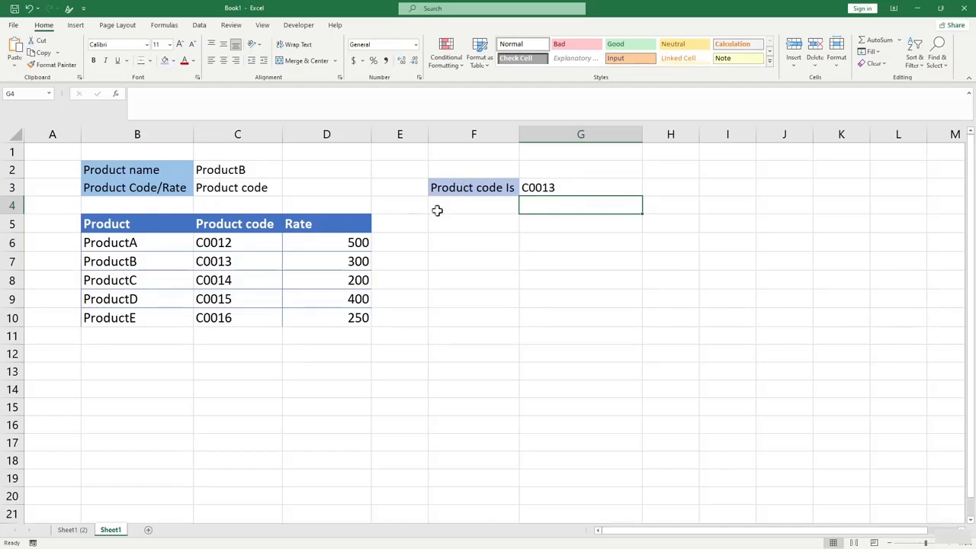
Choose ProductA from the product-name dropdown in C2.
{"action": "left_click", "coordinate": [257, 171]}
{"action": "left_click", "coordinate": [287, 174]}
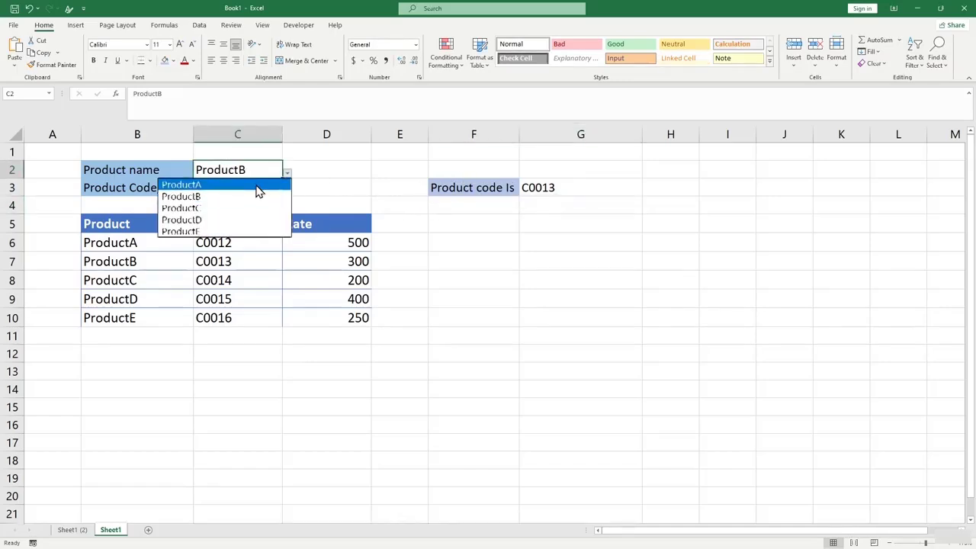
{"action": "left_click", "coordinate": [255, 185]}
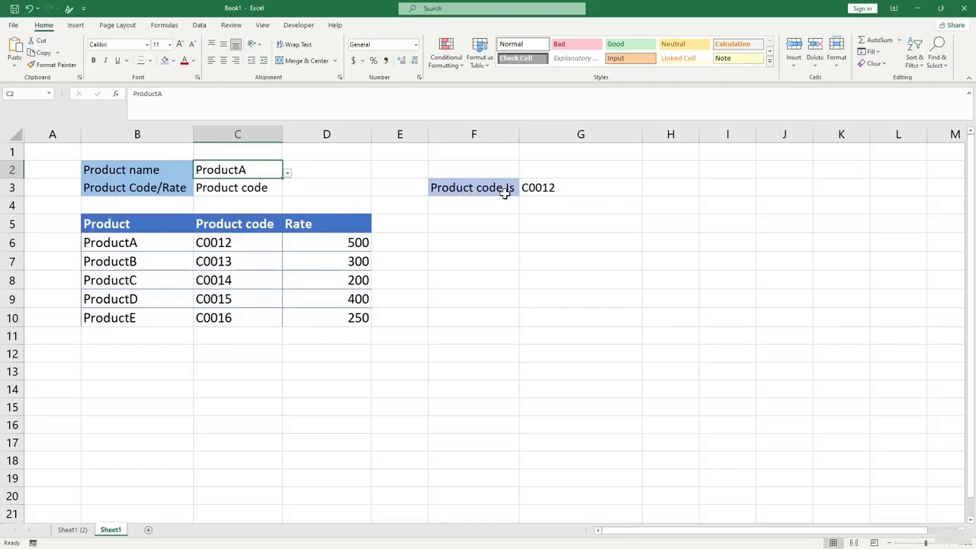
Clear C3 and pick Rate from its dropdown so G3 reads Rate Is 500.
{"action": "left_click", "coordinate": [276, 188]}
{"action": "key", "text": "Delete"}
{"action": "left_click", "coordinate": [294, 189]}
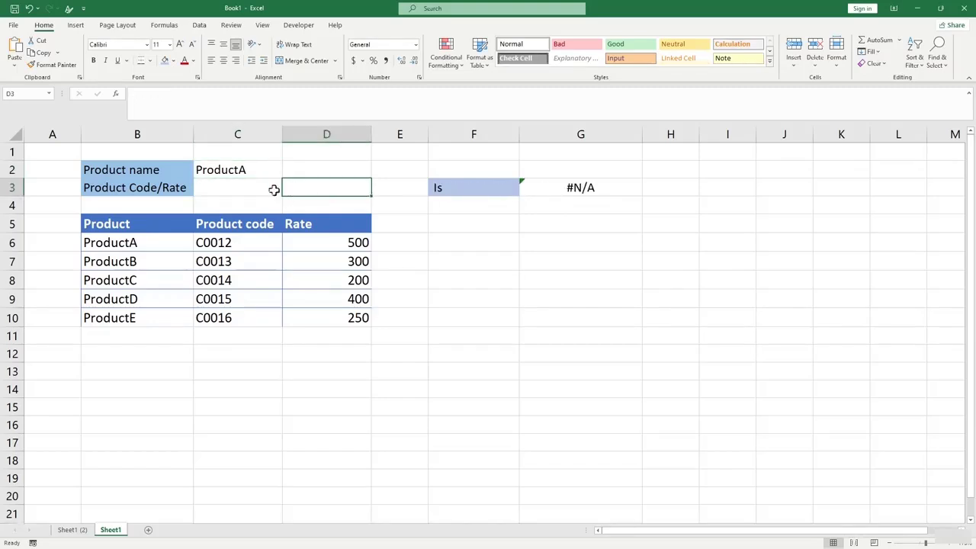
{"action": "left_click", "coordinate": [279, 191]}
{"action": "left_click", "coordinate": [287, 190]}
{"action": "left_click", "coordinate": [254, 201]}
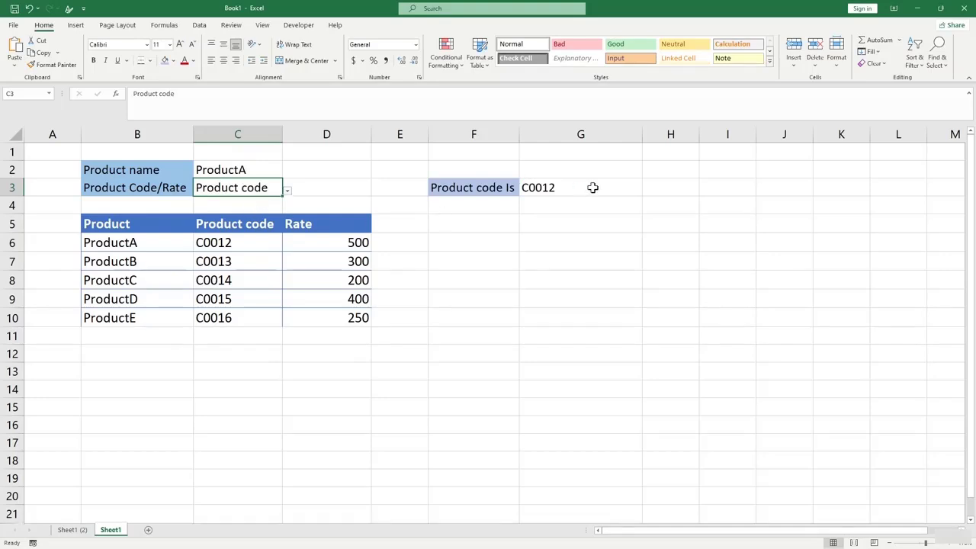
{"action": "left_click", "coordinate": [547, 192]}
{"action": "left_click", "coordinate": [259, 188]}
{"action": "left_click", "coordinate": [286, 191]}
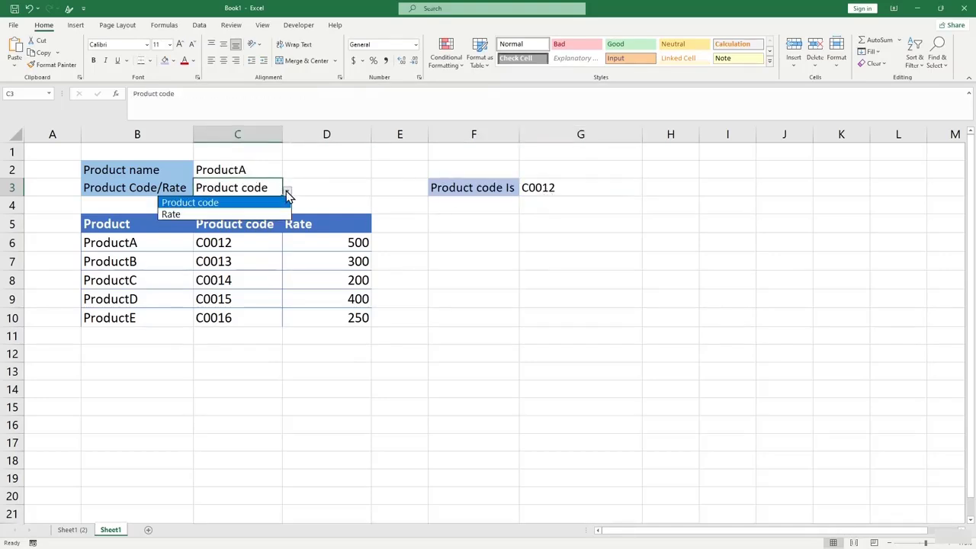
{"action": "left_click", "coordinate": [245, 215]}
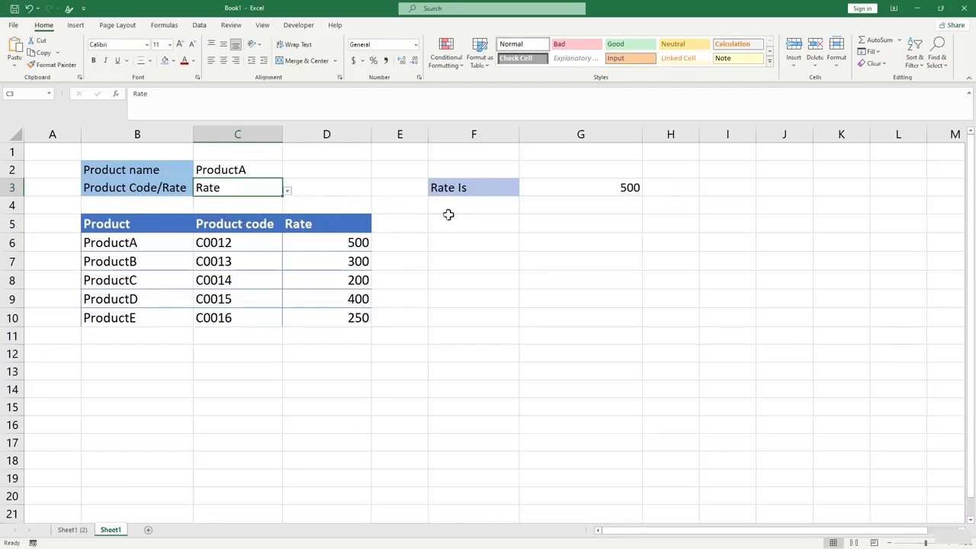
{"action": "left_click", "coordinate": [579, 188]}
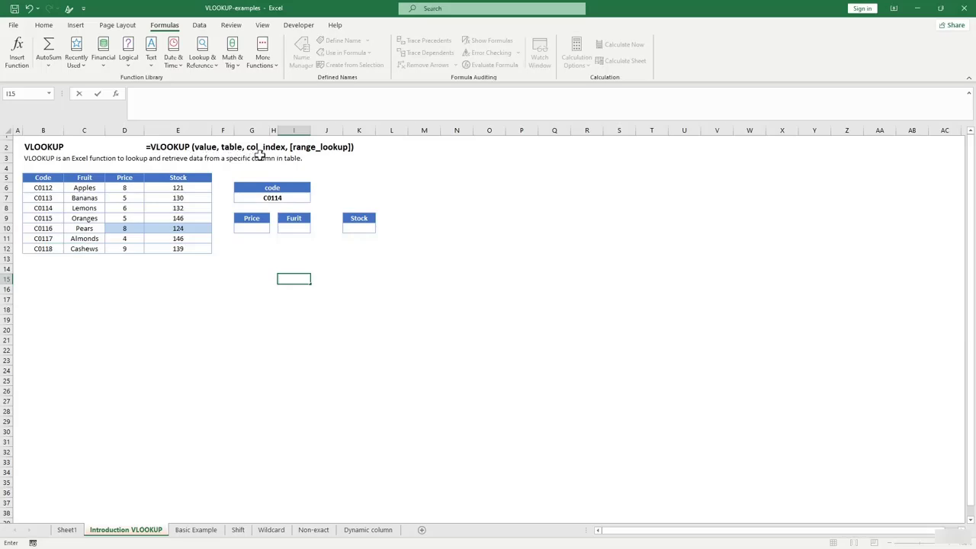
Insert an empty VLOOKUP into G14 from Formulas > Lookup & Reference, bringing up Function Arguments.
{"action": "left_click", "coordinate": [258, 268]}
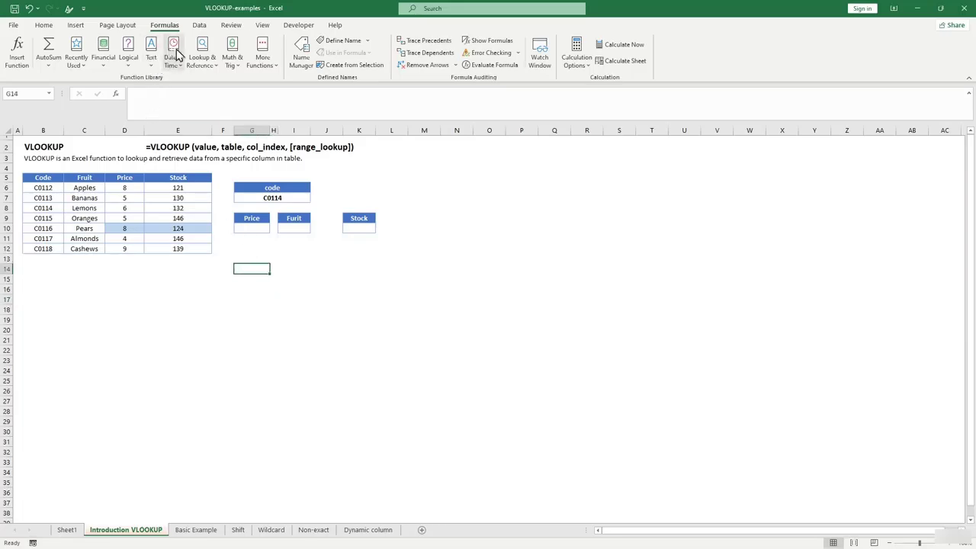
{"action": "left_click", "coordinate": [199, 70]}
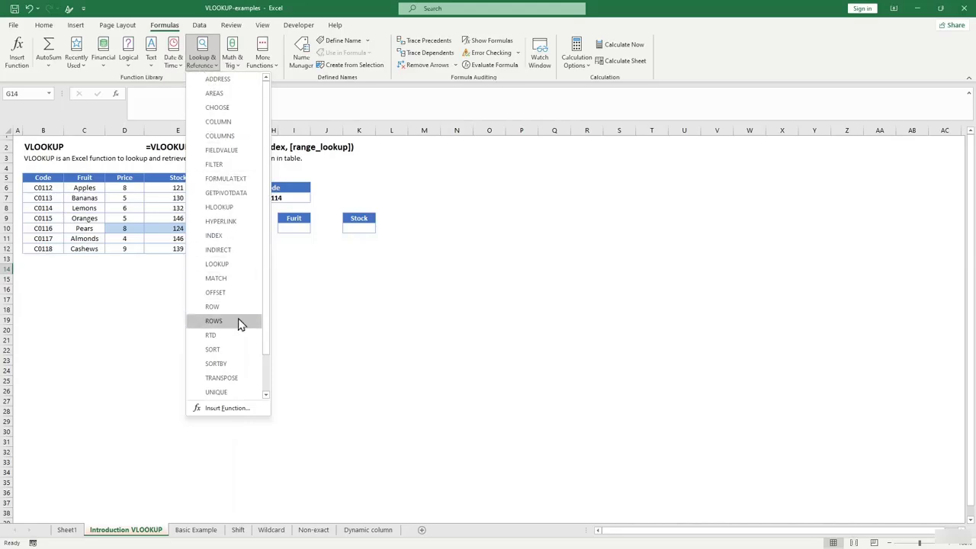
{"action": "left_click_drag", "start_coordinate": [265, 333], "coordinate": [262, 378]}
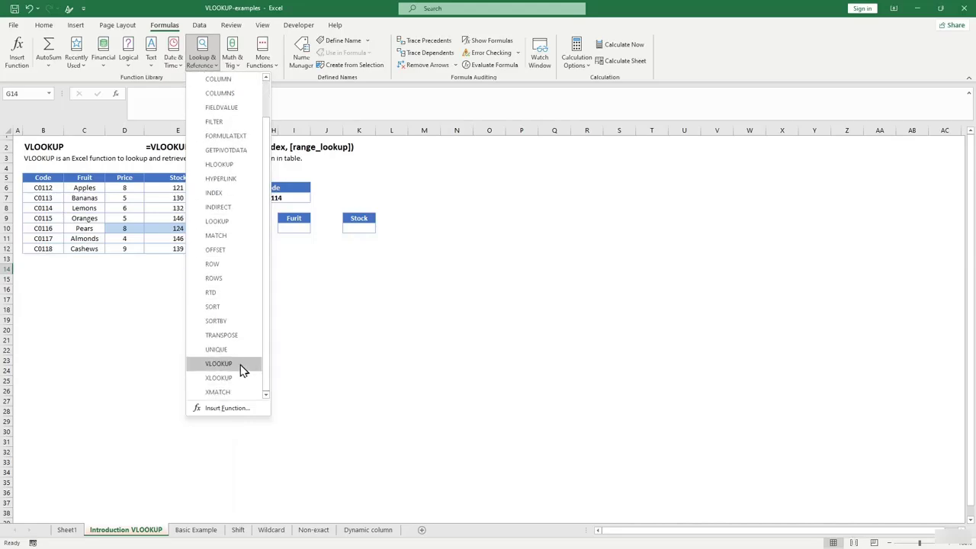
{"action": "left_click", "coordinate": [242, 365]}
{"action": "left_click_drag", "start_coordinate": [429, 251], "coordinate": [431, 239]}
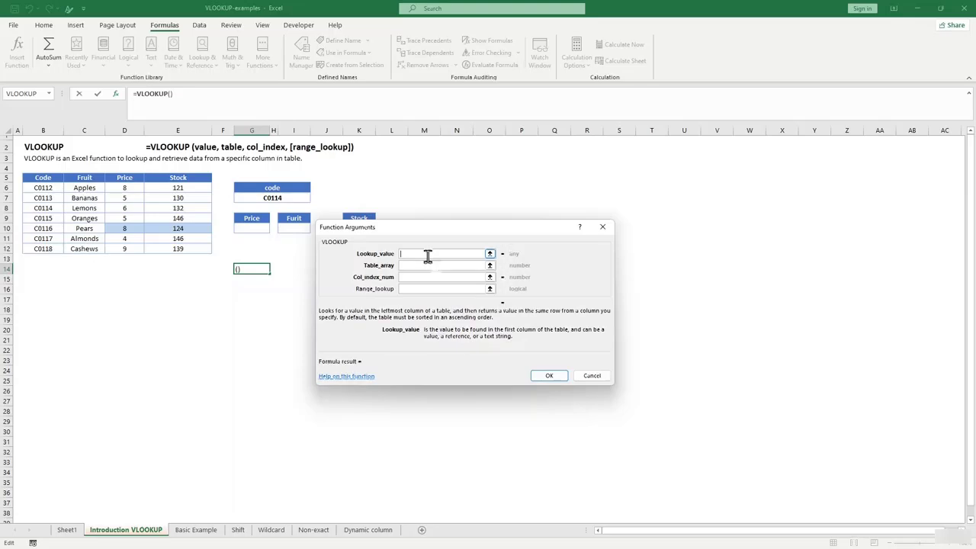
Step through Table_array and Col_index_num, then cancel Function Arguments, leaving G14 blank.
{"action": "left_click", "coordinate": [436, 265]}
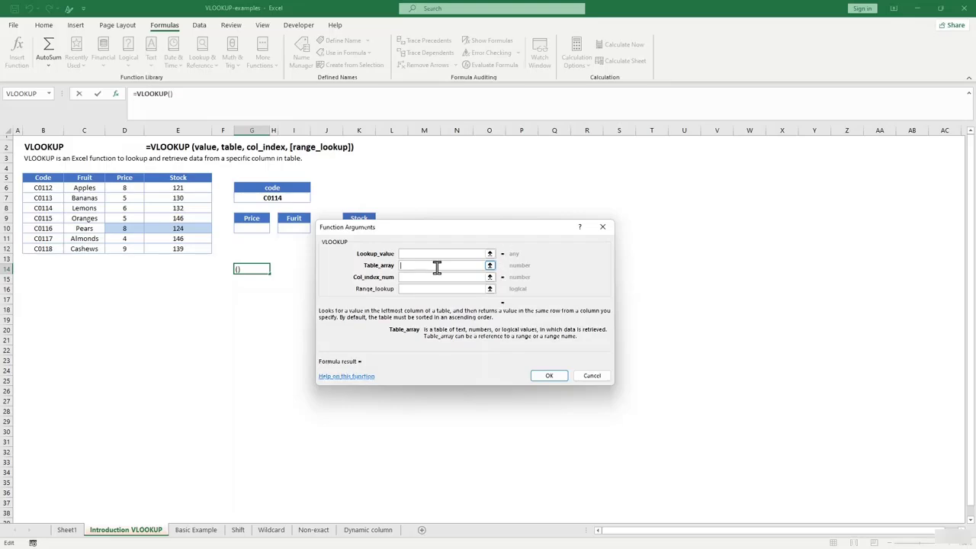
{"action": "left_click", "coordinate": [441, 277]}
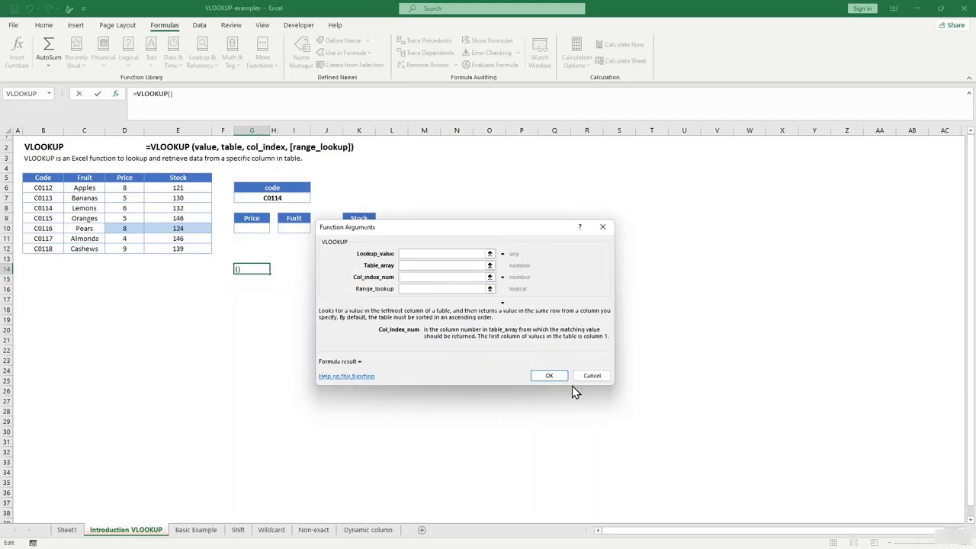
{"action": "left_click", "coordinate": [598, 377]}
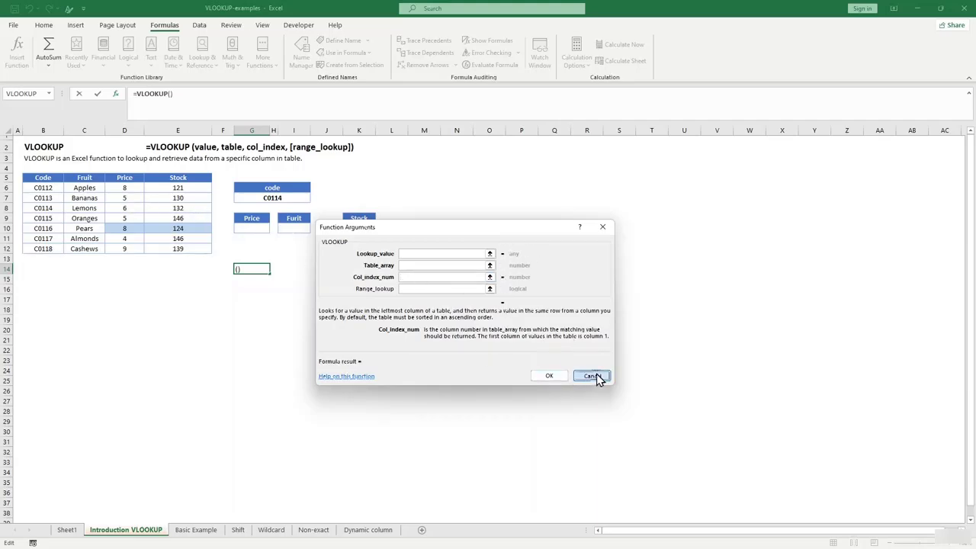
{"action": "left_click", "coordinate": [280, 298]}
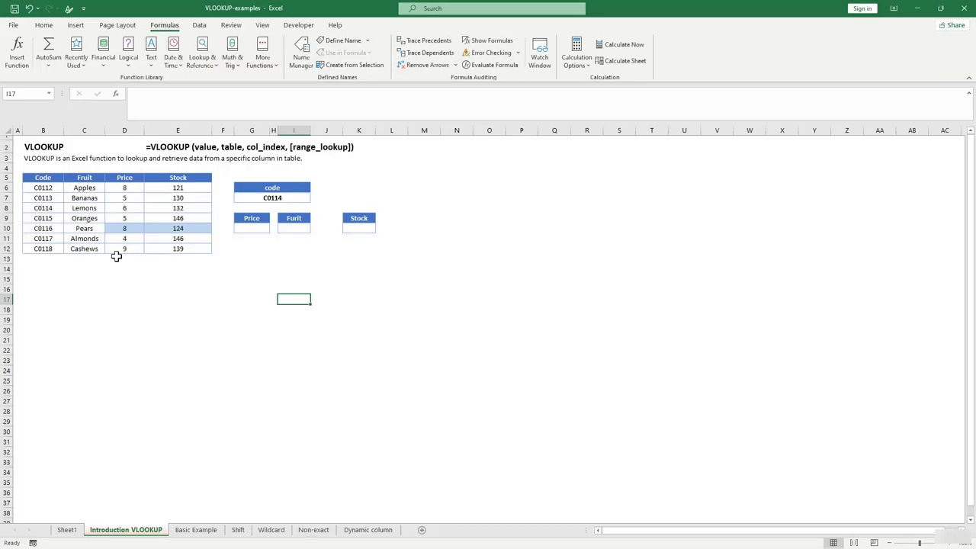
Start a VLOOKUP in Price cell G10 with code cell G7 as the lookup value.
{"action": "left_click", "coordinate": [259, 248]}
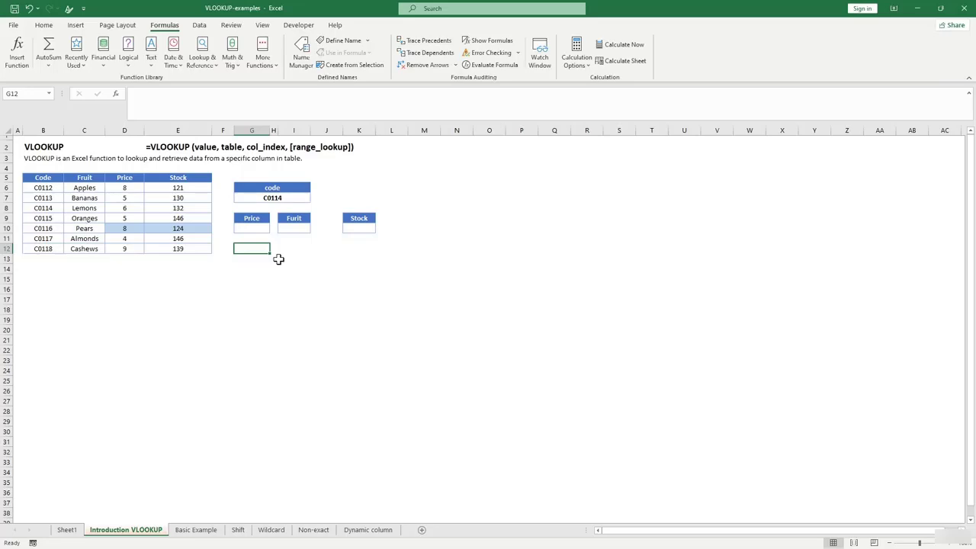
{"action": "left_click", "coordinate": [246, 287]}
{"action": "left_click", "coordinate": [279, 325]}
{"action": "left_click", "coordinate": [281, 289]}
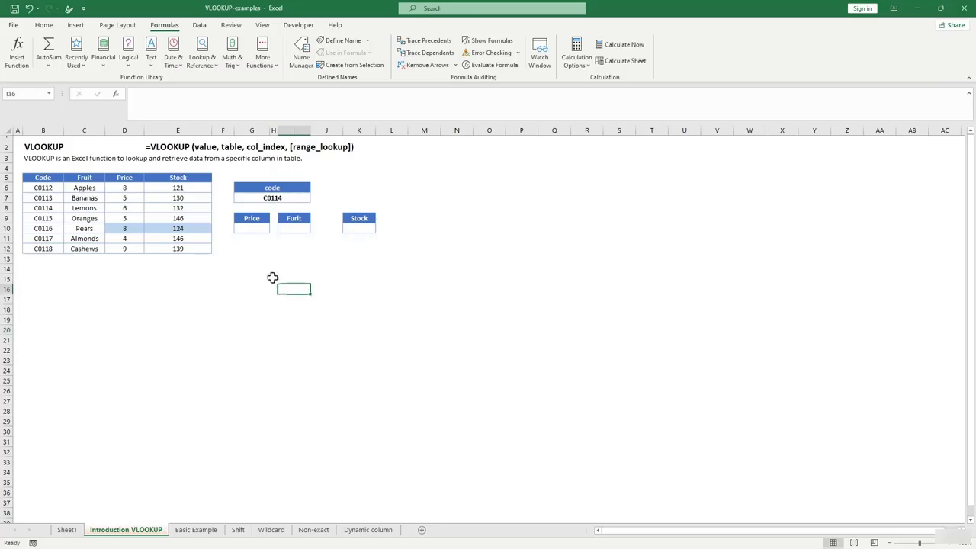
{"action": "left_click", "coordinate": [251, 229]}
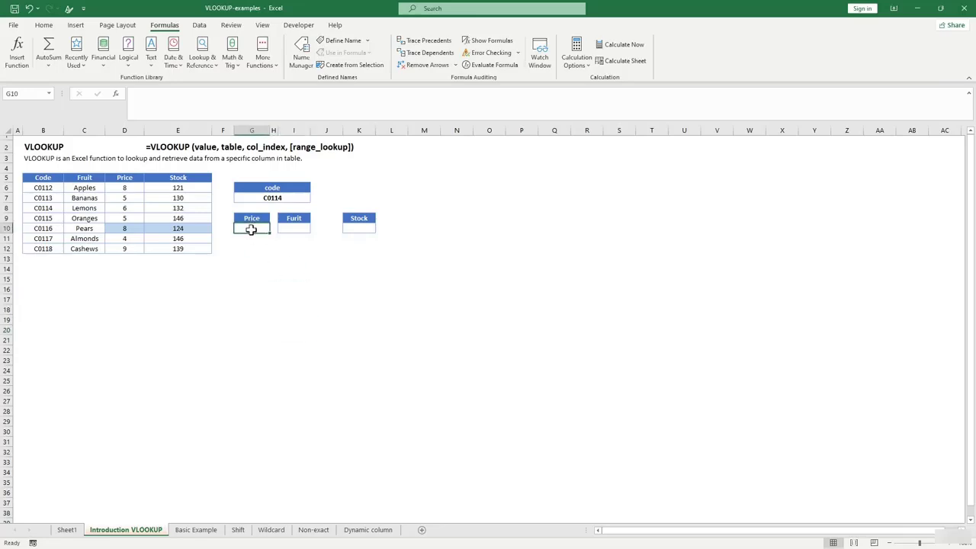
{"action": "type", "text": "="}
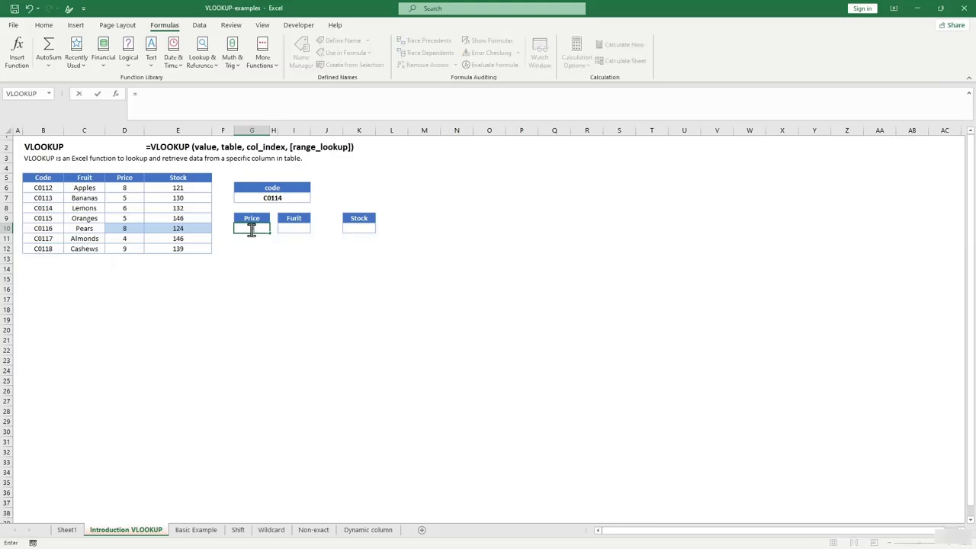
{"action": "type", "text": "Vl"}
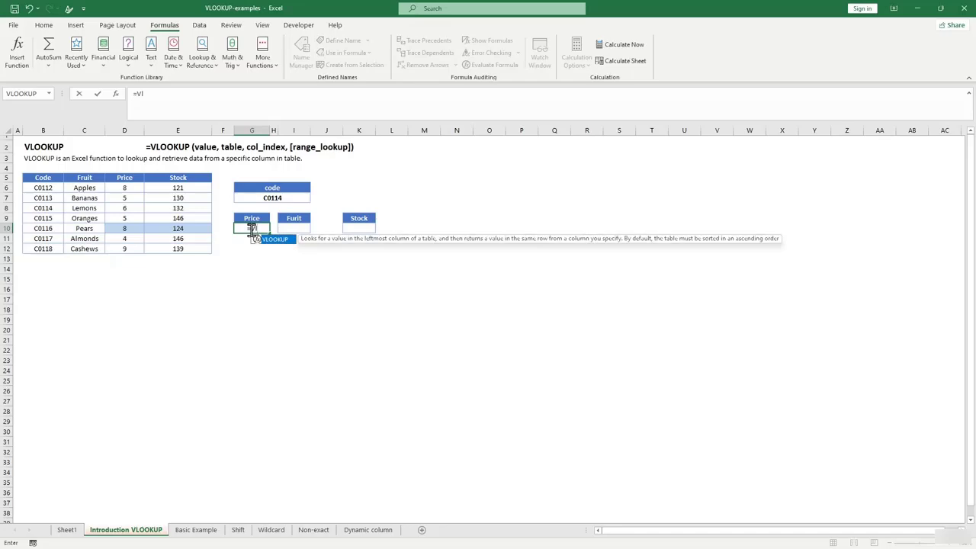
{"action": "key", "text": "Tab"}
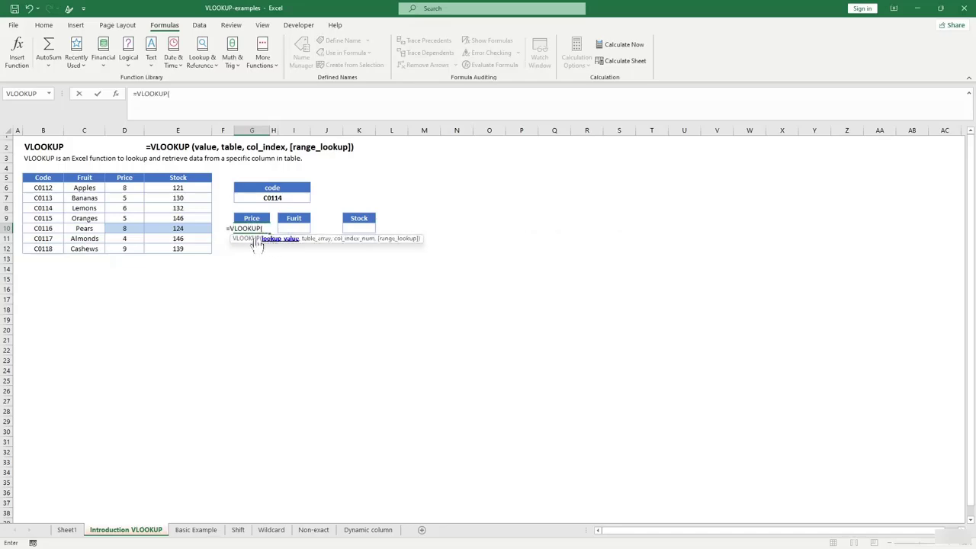
{"action": "left_click", "coordinate": [282, 199]}
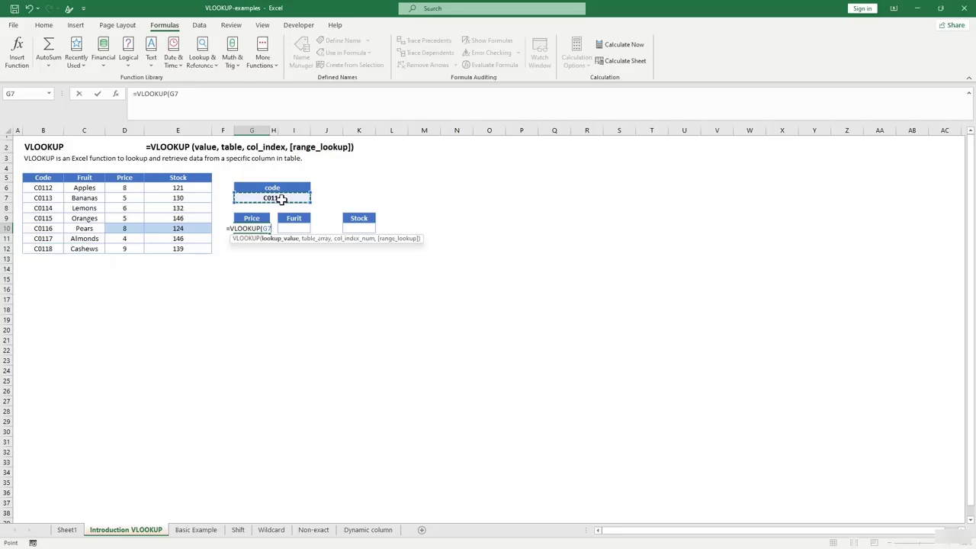
{"action": "type", "text": ","}
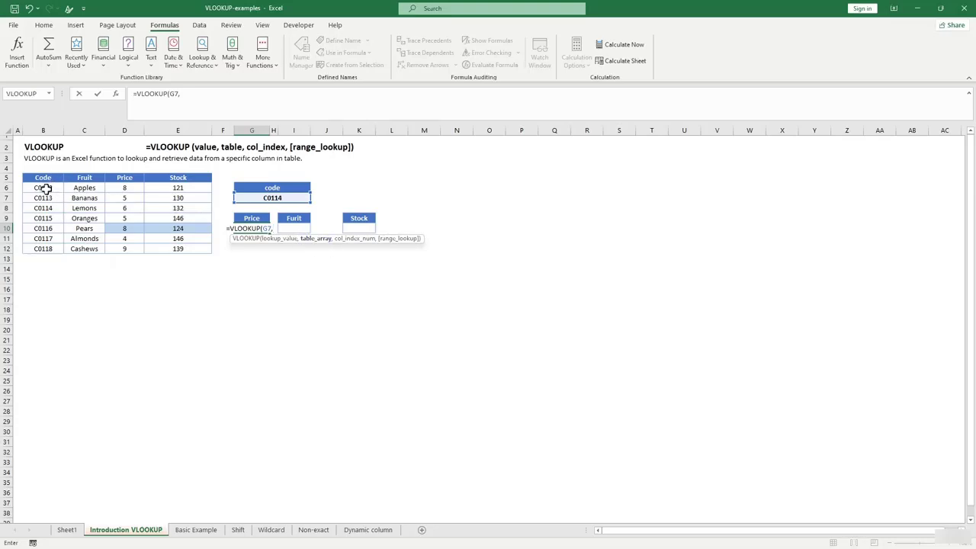
Complete it as =VLOOKUP(G7,B5:E12,3,FALSE) and commit.
{"action": "left_click_drag", "start_coordinate": [36, 181], "coordinate": [201, 251]}
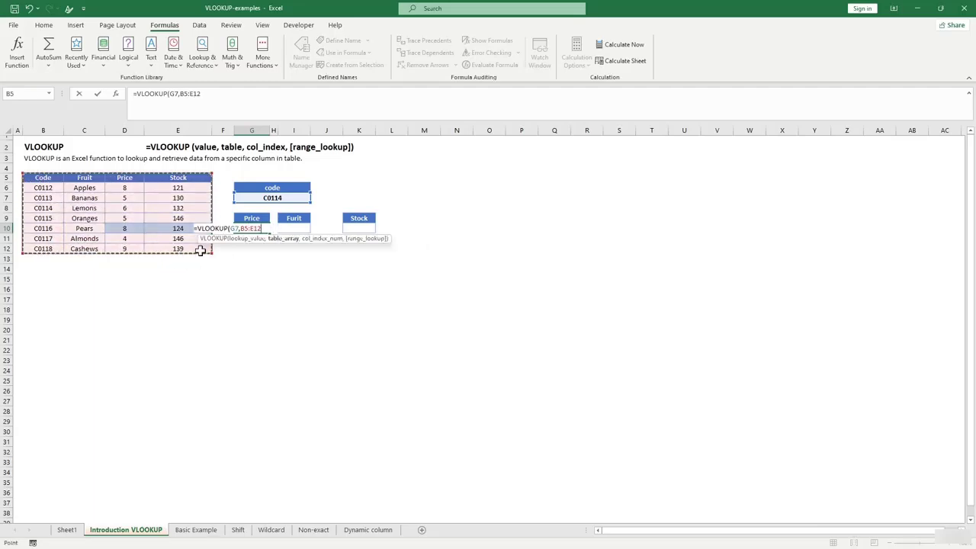
{"action": "type", "text": ",3"}
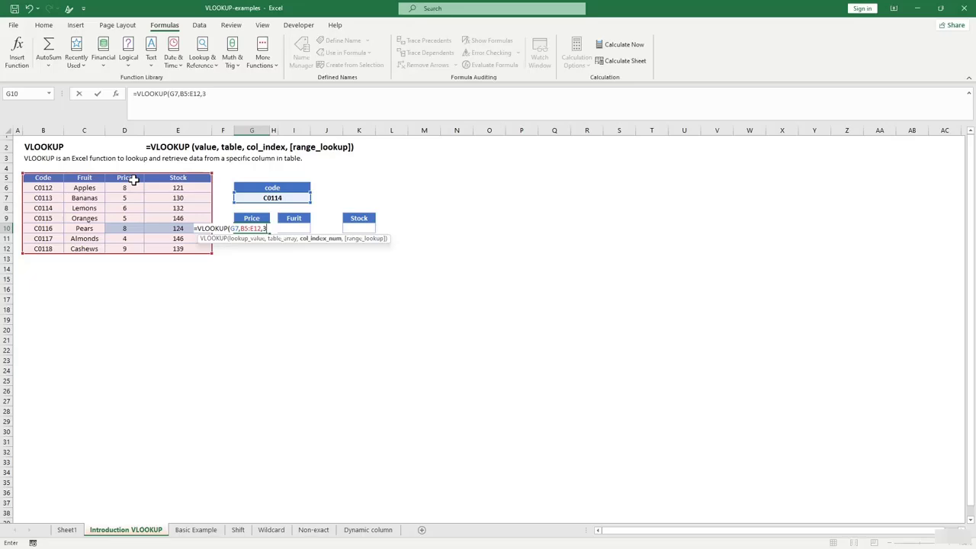
{"action": "type", "text": ","}
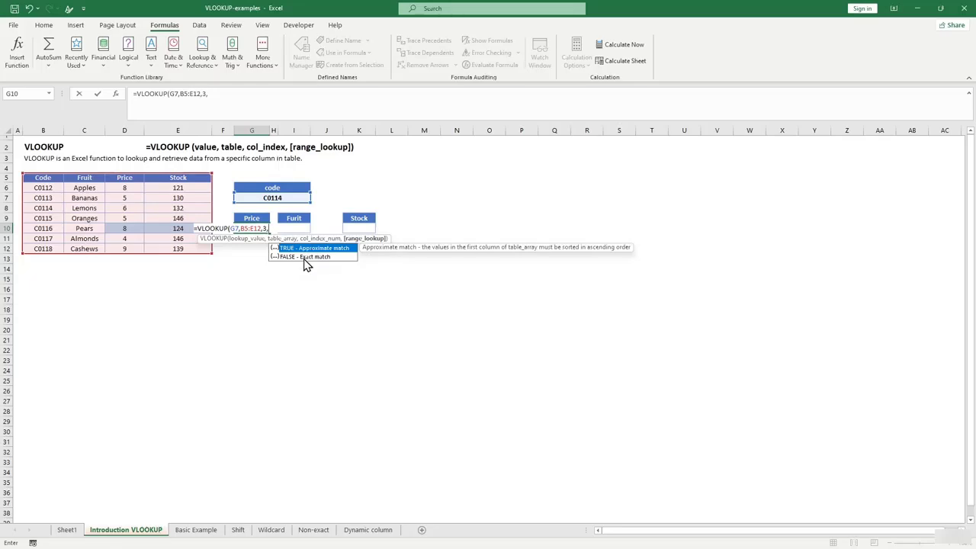
{"action": "type", "text": "False)"}
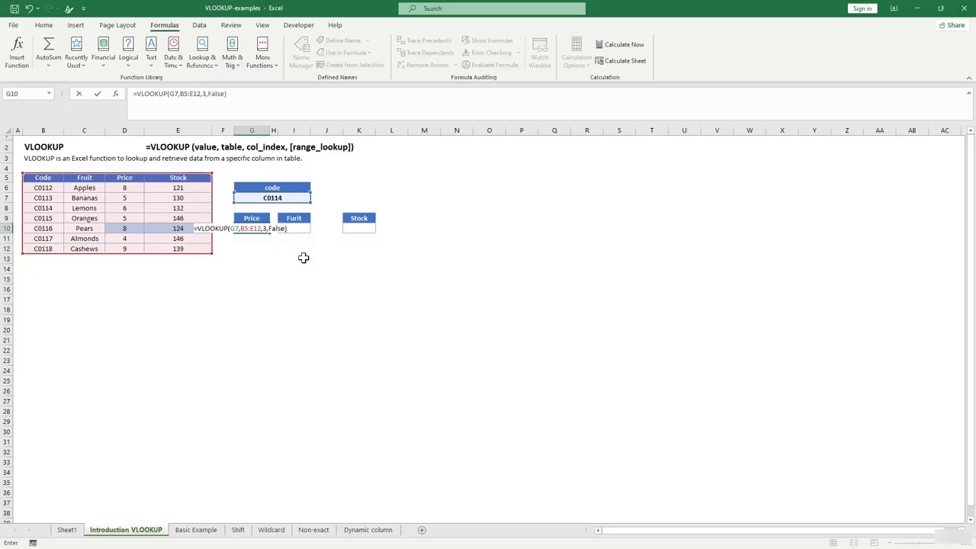
{"action": "key", "text": "Return"}
Compare the Lemons and Almonds prices in D8 and D11 with Price cell G10.
{"action": "left_click", "coordinate": [252, 228]}
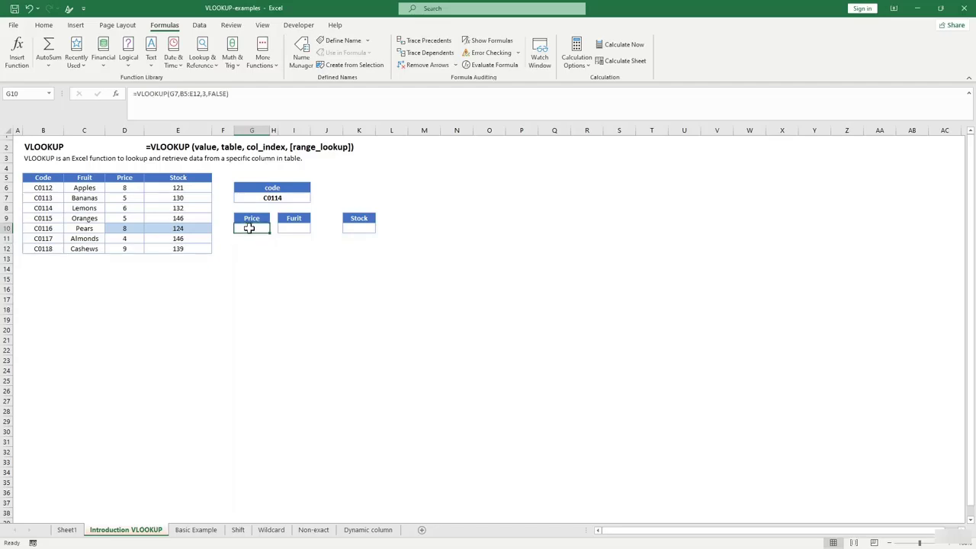
{"action": "left_click", "coordinate": [276, 198]}
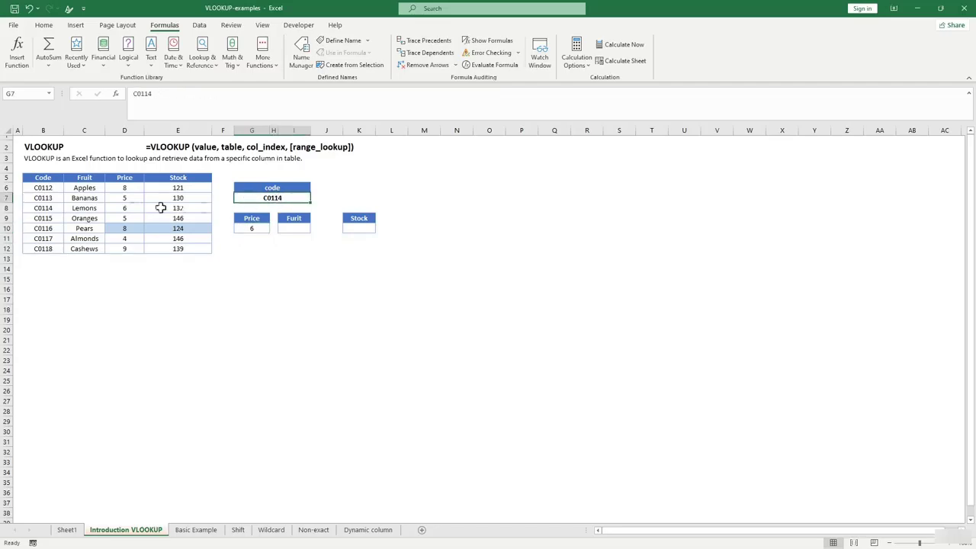
{"action": "left_click", "coordinate": [119, 210]}
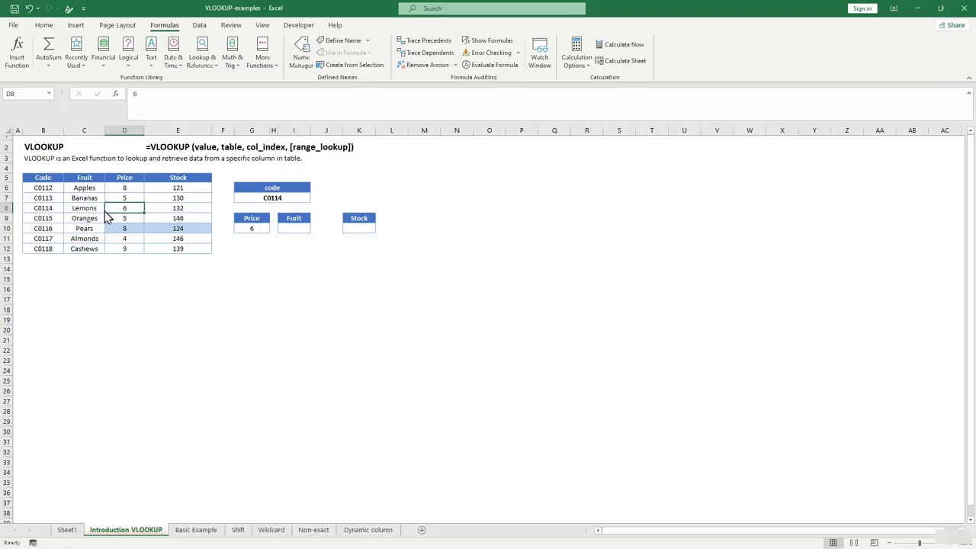
{"action": "left_click", "coordinate": [131, 235]}
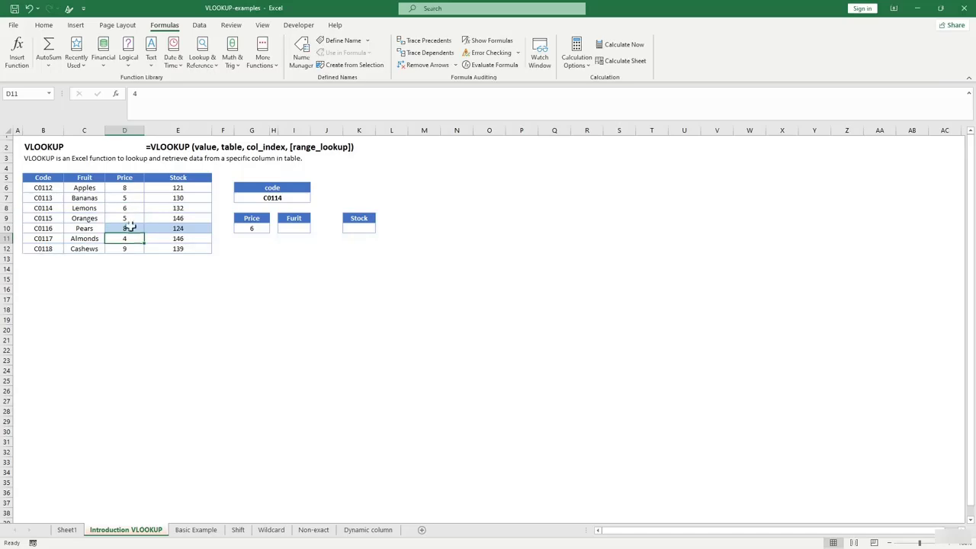
{"action": "left_click", "coordinate": [131, 209]}
{"action": "left_click", "coordinate": [246, 228]}
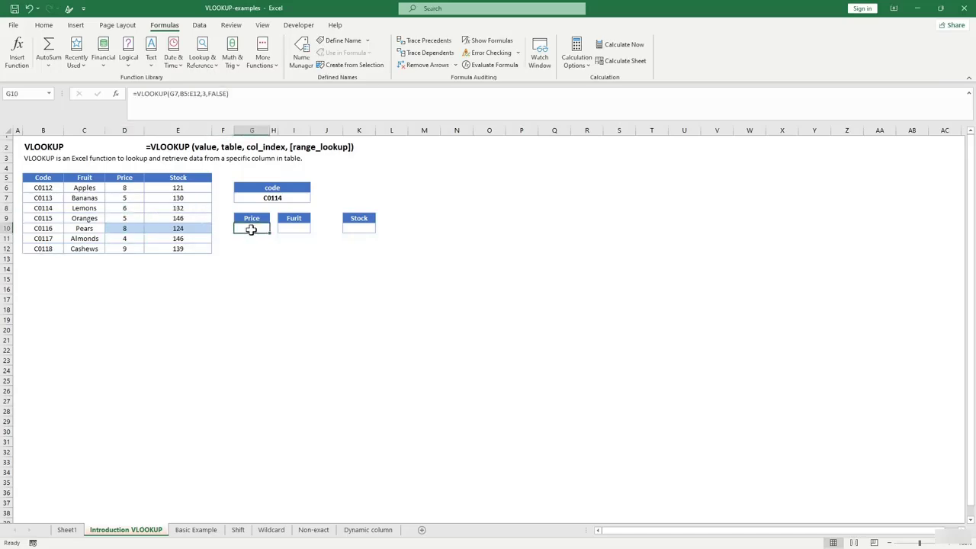
Change G10's match argument from FALSE to 0: =VLOOKUP(G7,B5:E12,3,0).
{"action": "double_click", "coordinate": [217, 94]}
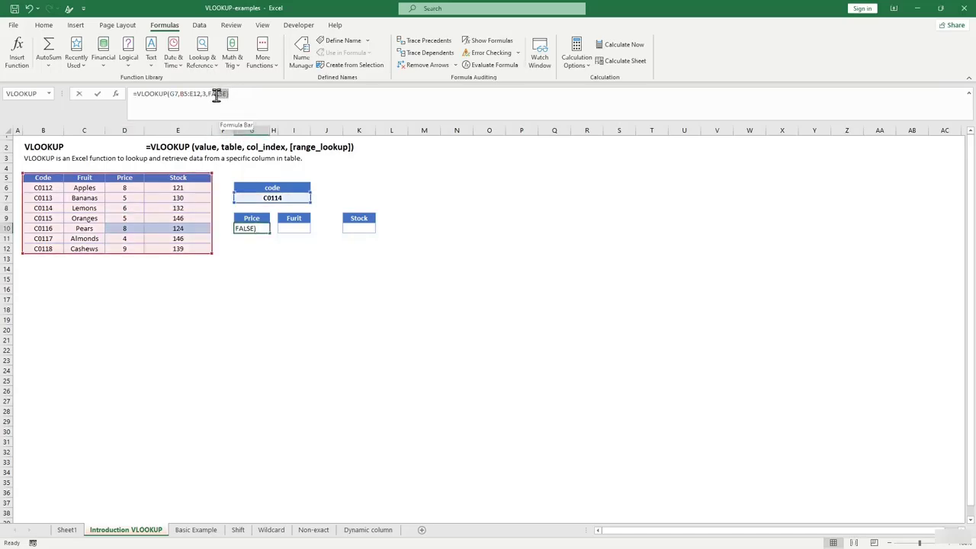
{"action": "left_click_drag", "start_coordinate": [216, 95], "coordinate": [211, 95]}
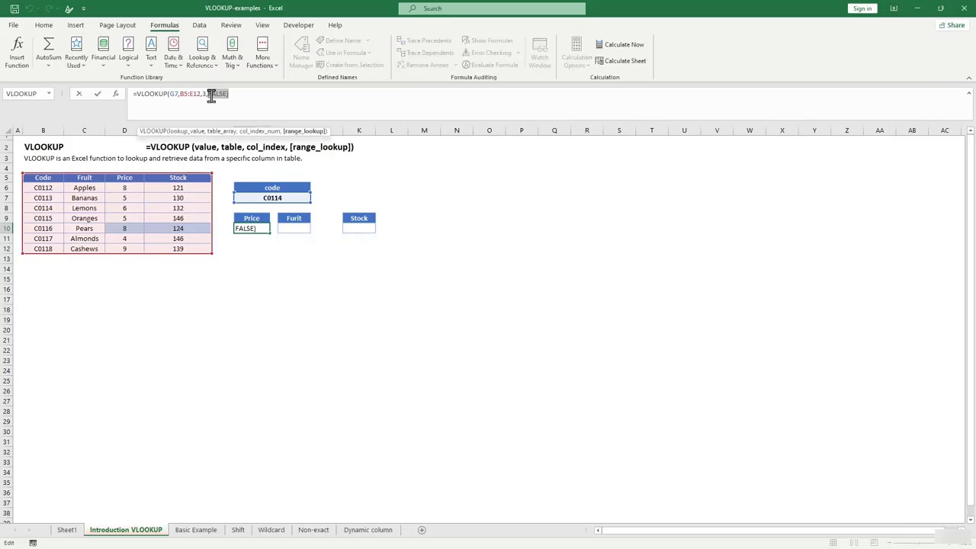
{"action": "key", "text": "BackSpace"}
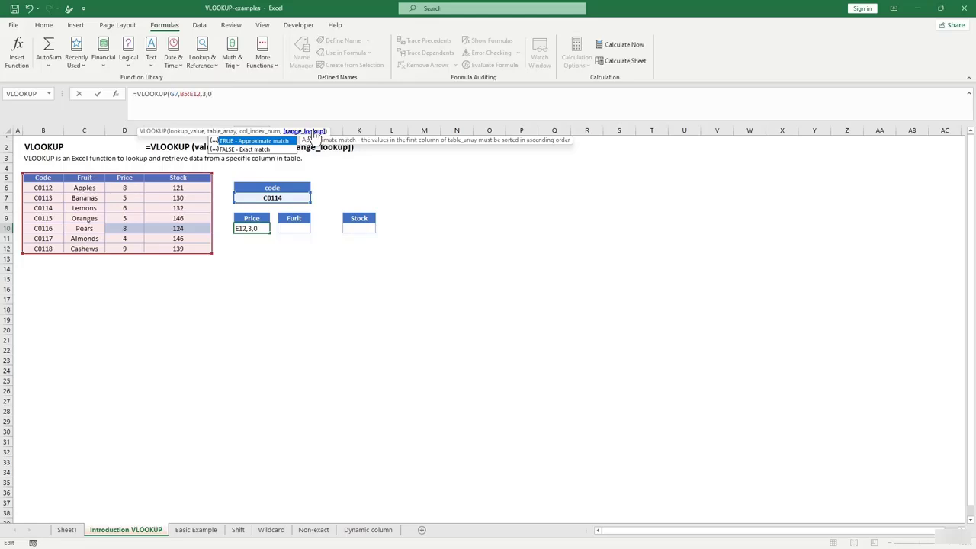
{"action": "key", "text": "Return"}
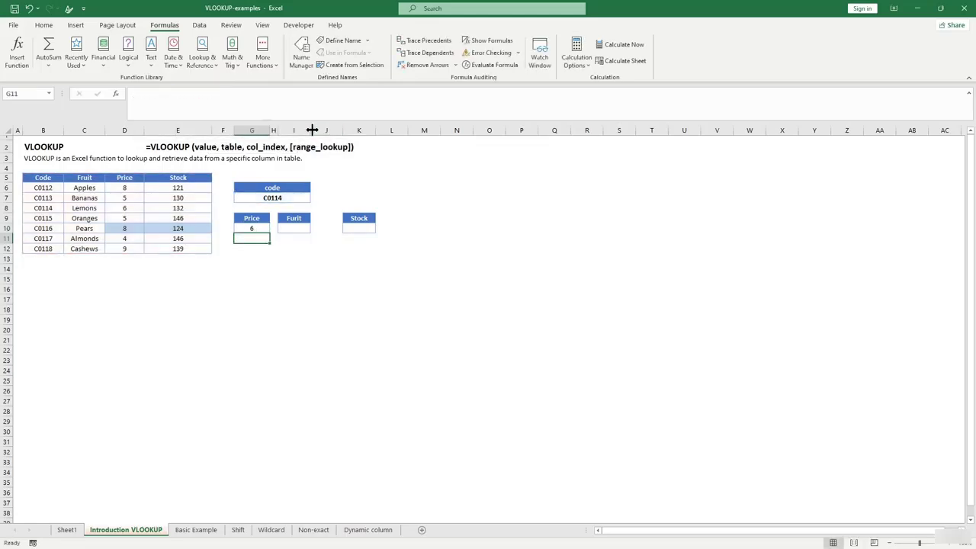
{"action": "left_click", "coordinate": [254, 228]}
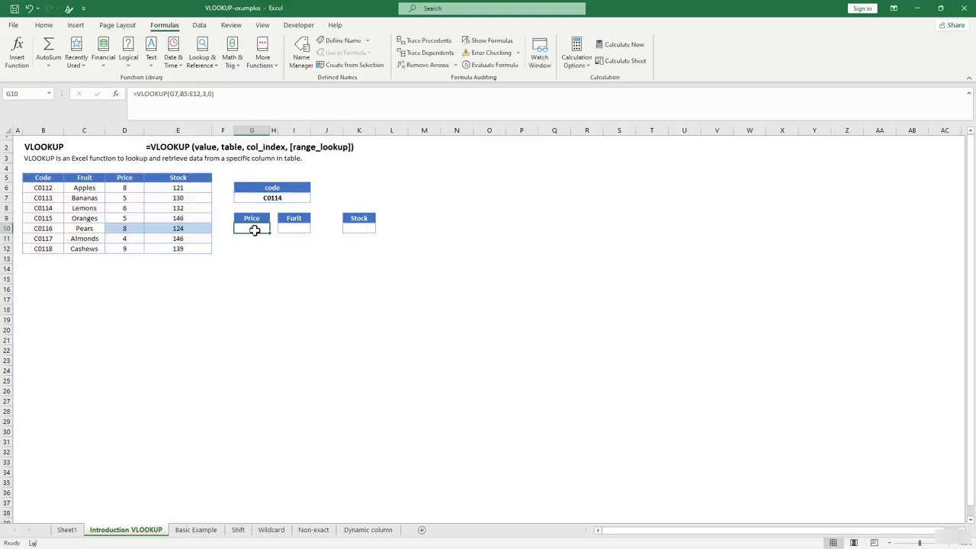
{"action": "left_click", "coordinate": [211, 94]}
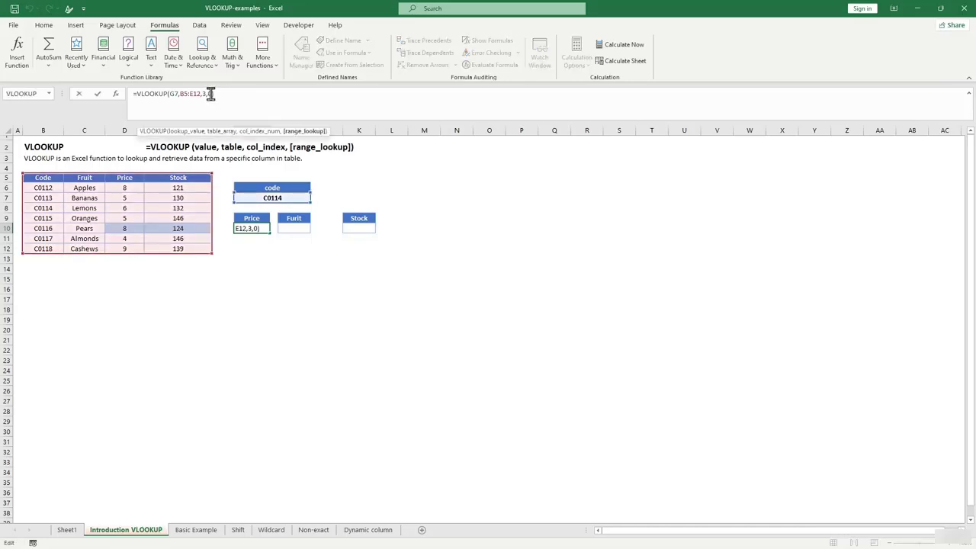
{"action": "left_click", "coordinate": [279, 252]}
Copy Pears code C0116 from B10 into G7 so Price shows 8.
{"action": "left_click", "coordinate": [291, 226]}
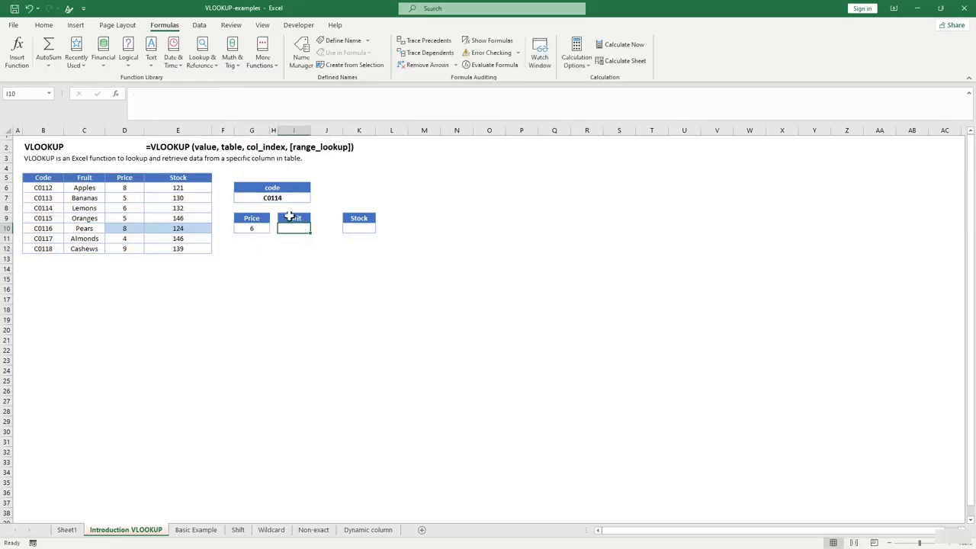
{"action": "left_click", "coordinate": [50, 232]}
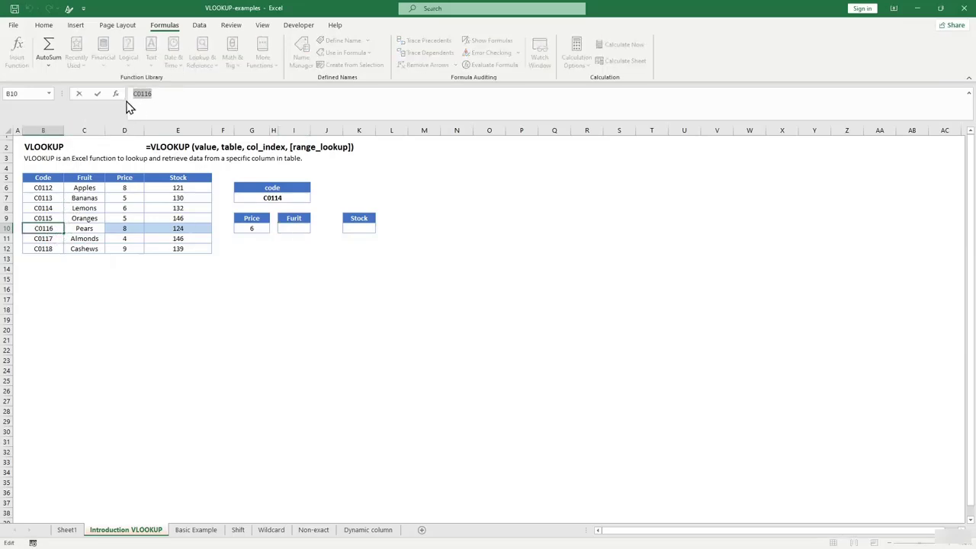
{"action": "left_click", "coordinate": [280, 198]}
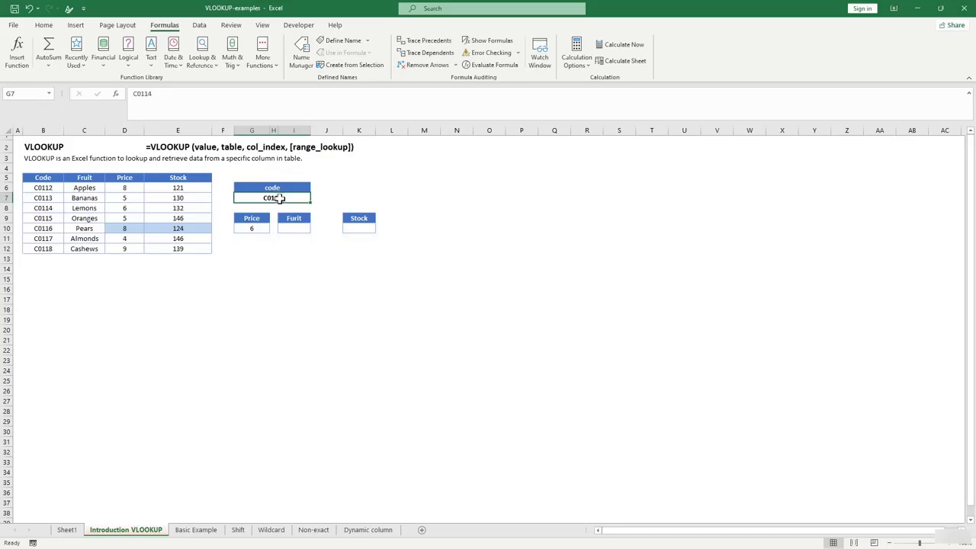
{"action": "left_click", "coordinate": [621, 266]}
{"action": "left_click", "coordinate": [43, 230]}
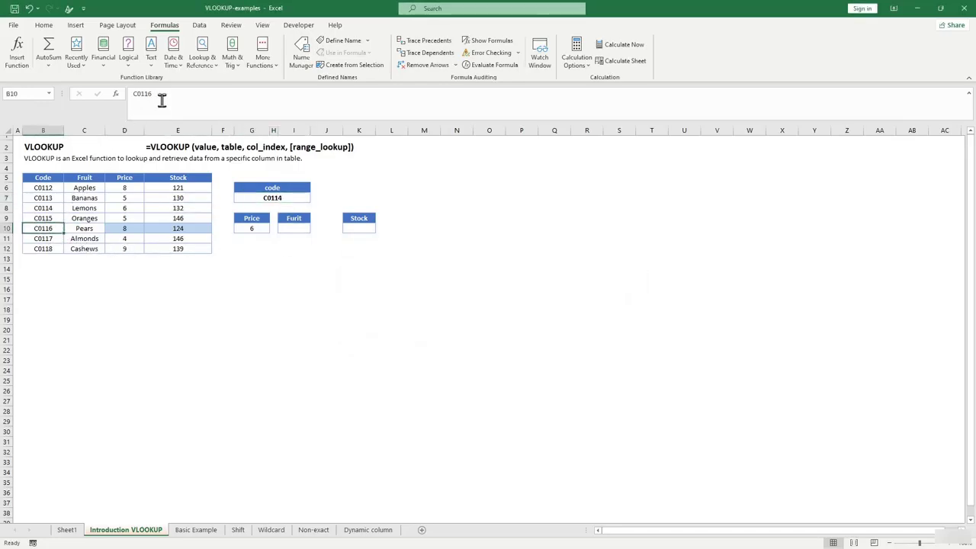
{"action": "left_click_drag", "start_coordinate": [162, 100], "coordinate": [121, 95]}
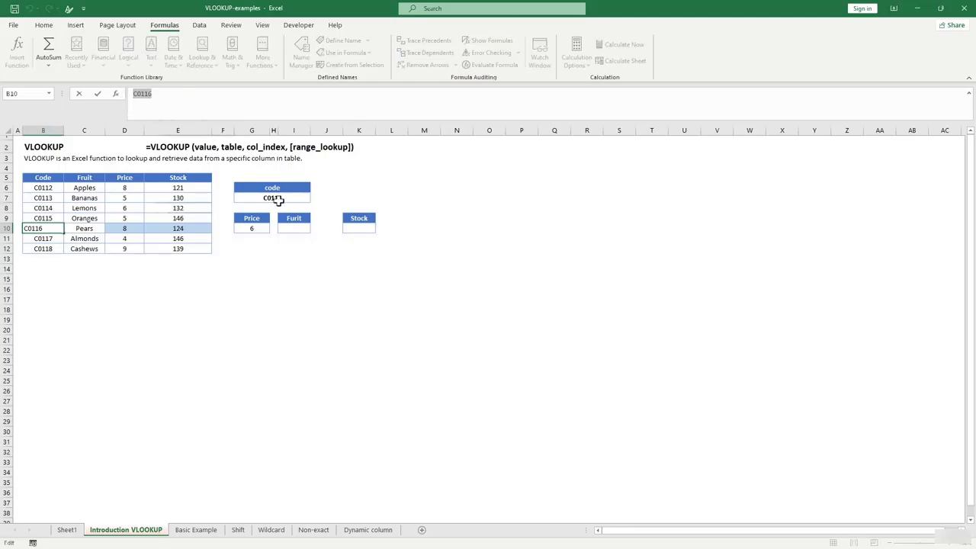
{"action": "left_click_drag", "start_coordinate": [275, 199], "coordinate": [274, 199]}
{"action": "left_click", "coordinate": [126, 95]}
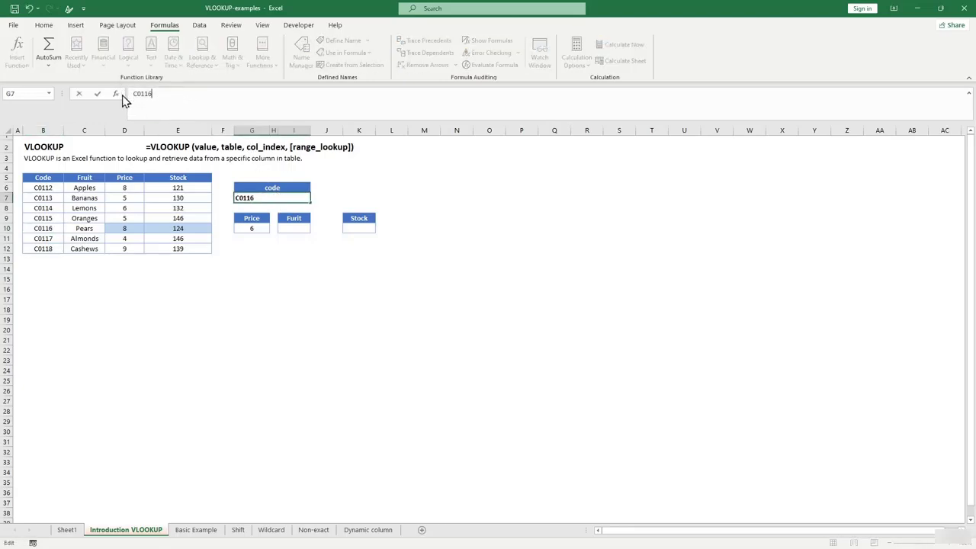
{"action": "left_click", "coordinate": [312, 301]}
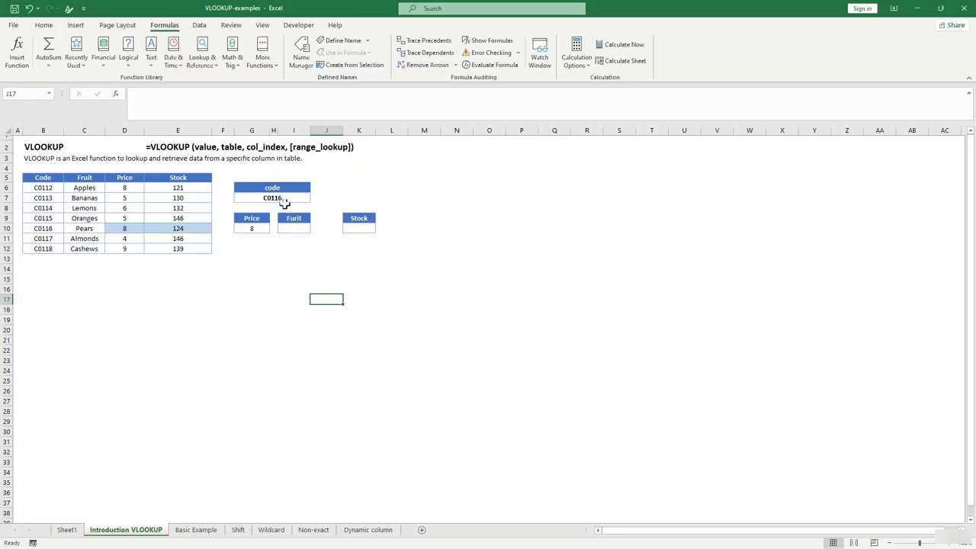
{"action": "left_click", "coordinate": [296, 229]}
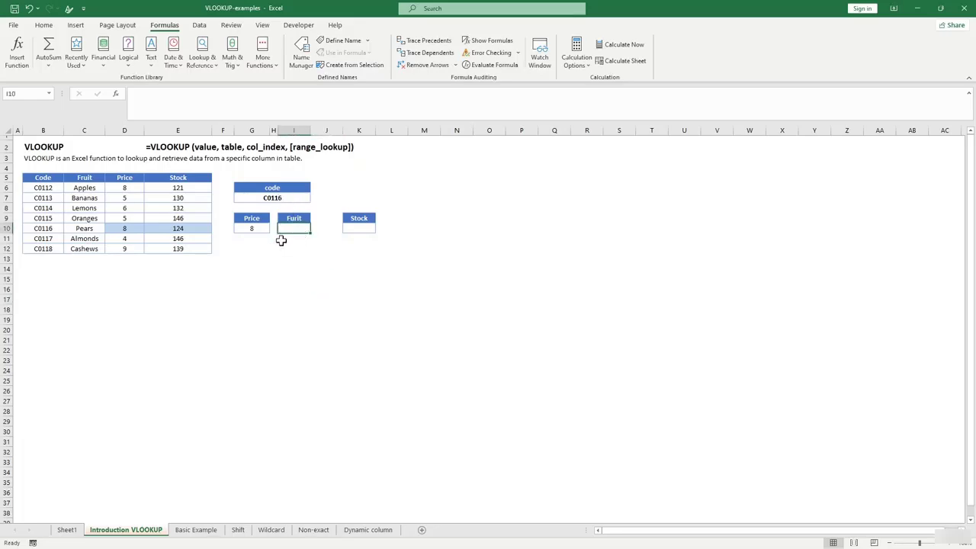
Enter a VLOOKUP in Furit cell I10 using G7, table B5:E12 and column 2.
{"action": "type", "text": "="}
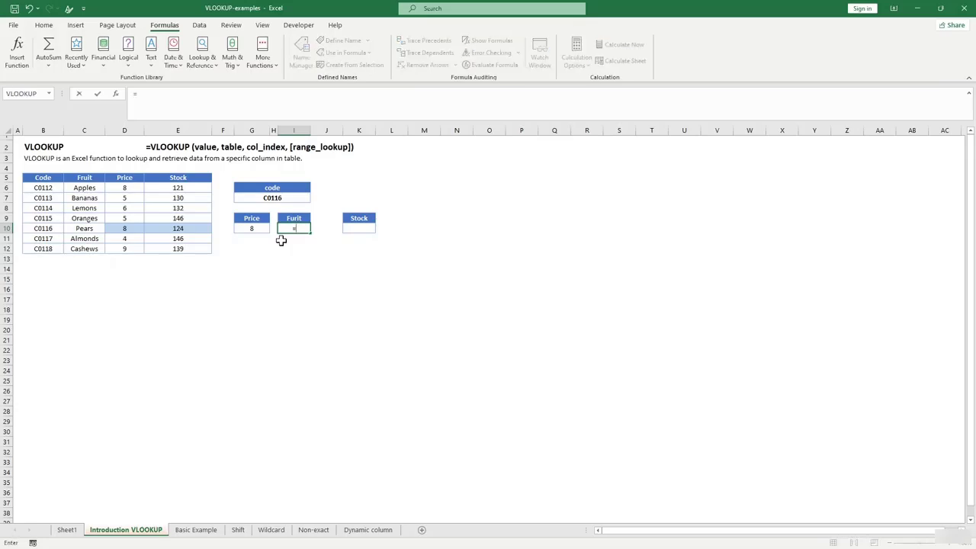
{"action": "type", "text": "vl"}
{"action": "key", "text": "Tab"}
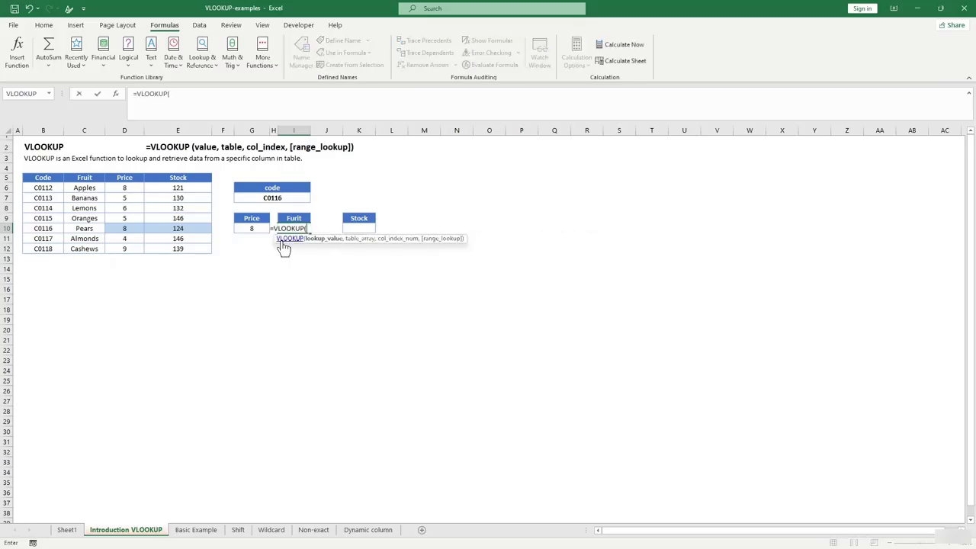
{"action": "type", "text": ","}
{"action": "key", "text": "BackSpace"}
{"action": "left_click", "coordinate": [274, 196]}
{"action": "type", "text": ","}
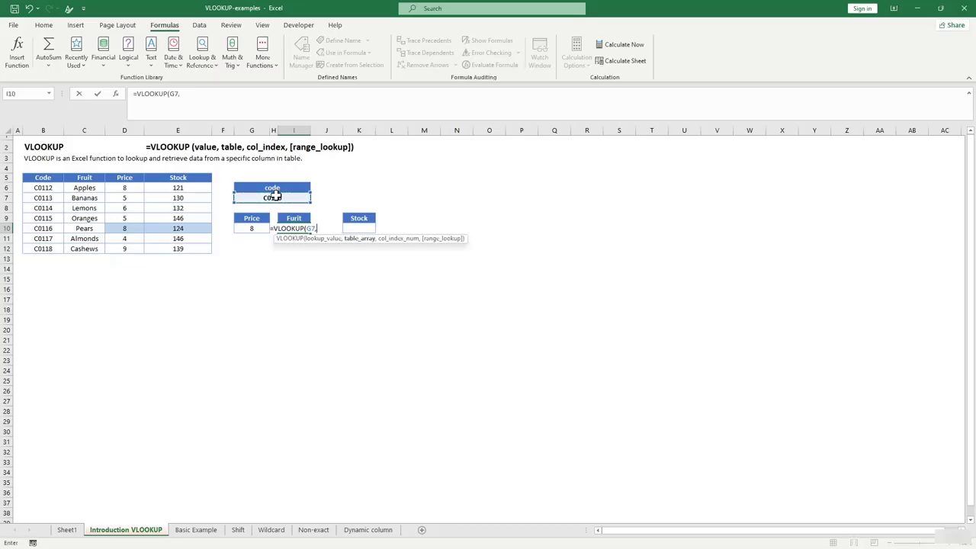
{"action": "left_click", "coordinate": [31, 180]}
{"action": "left_click_drag", "start_coordinate": [30, 180], "coordinate": [183, 241]}
{"action": "type", "text": ","}
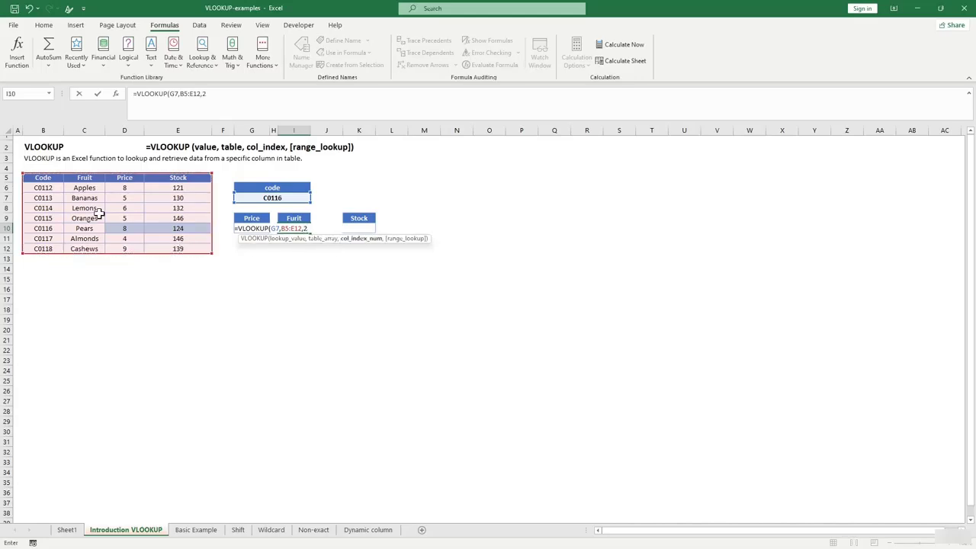
{"action": "type", "text": "2,fasle"}
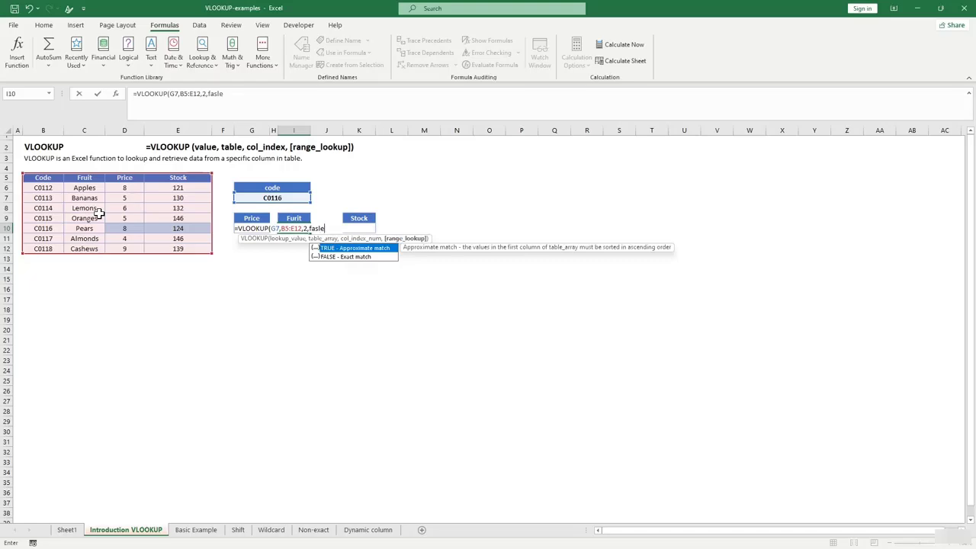
{"action": "type", "text": ")"}
{"action": "key", "text": "Return"}
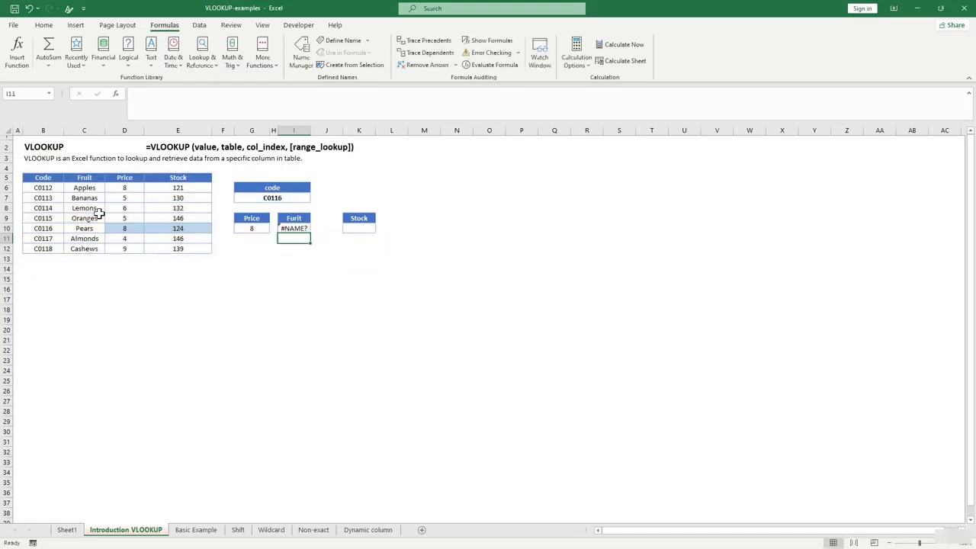
Fix the misspelled match argument to FALSE so I10 shows Pears instead of #NAME?
{"action": "left_click", "coordinate": [293, 228]}
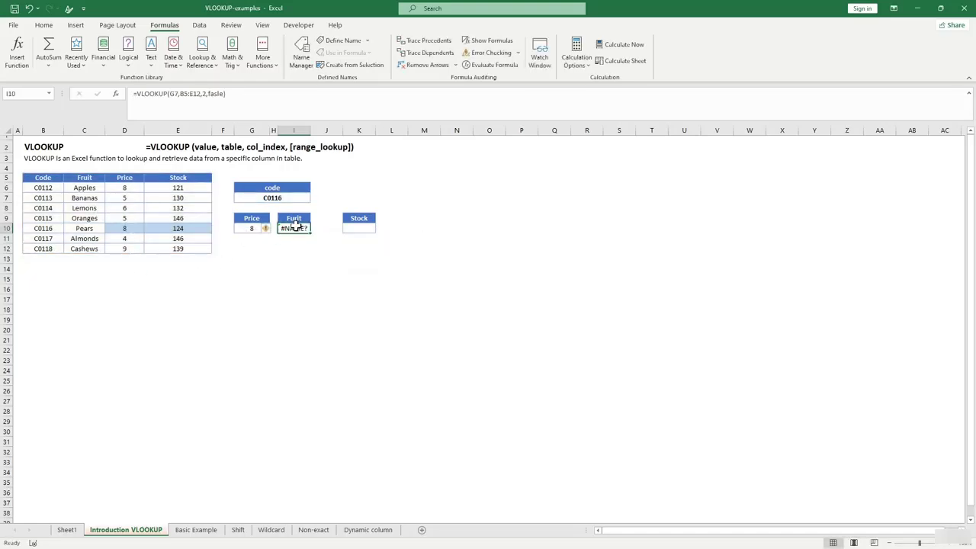
{"action": "left_click", "coordinate": [215, 92]}
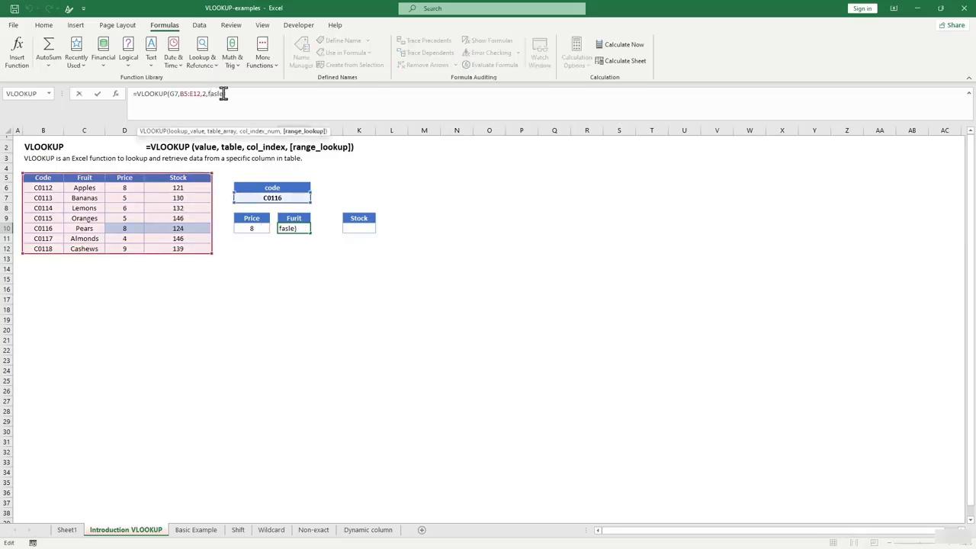
{"action": "left_click_drag", "start_coordinate": [223, 93], "coordinate": [207, 93]}
{"action": "key", "text": "BackSpace"}
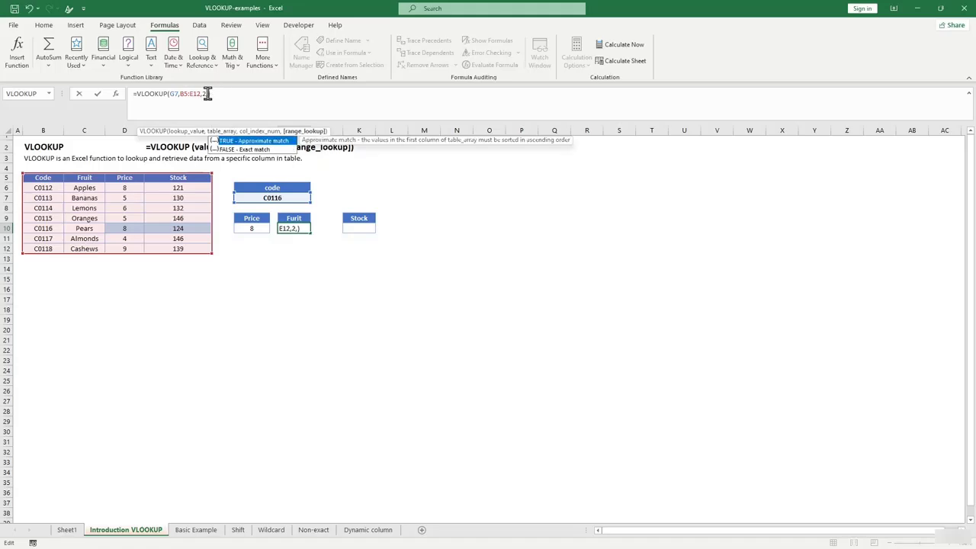
{"action": "type", "text": "false"}
{"action": "key", "text": "Return"}
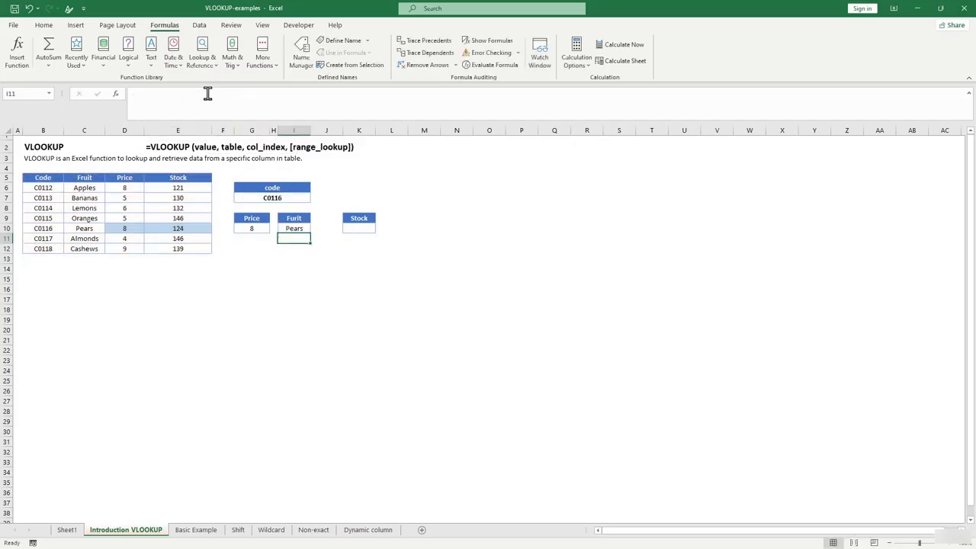
{"action": "left_click", "coordinate": [295, 229]}
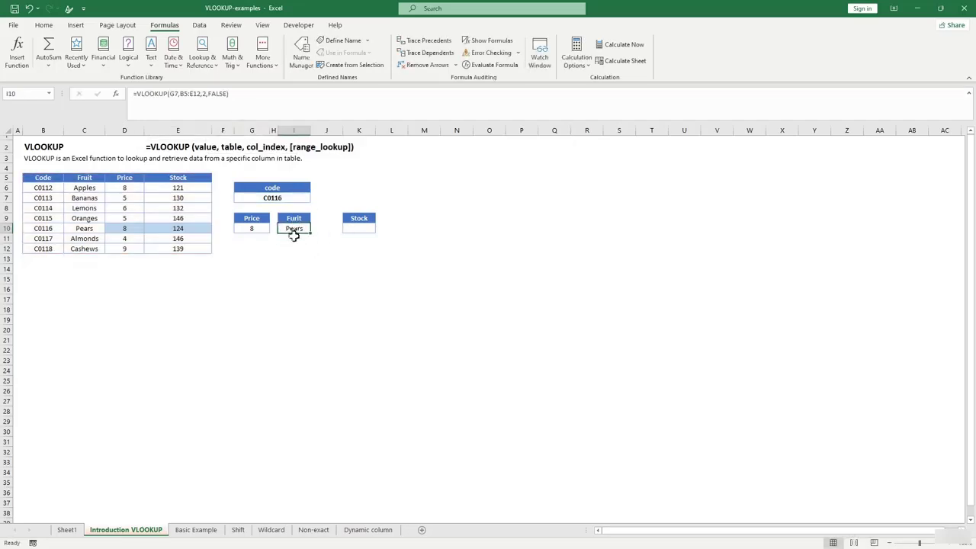
{"action": "left_click", "coordinate": [300, 258]}
{"action": "left_click", "coordinate": [296, 228]}
{"action": "left_click", "coordinate": [43, 228]}
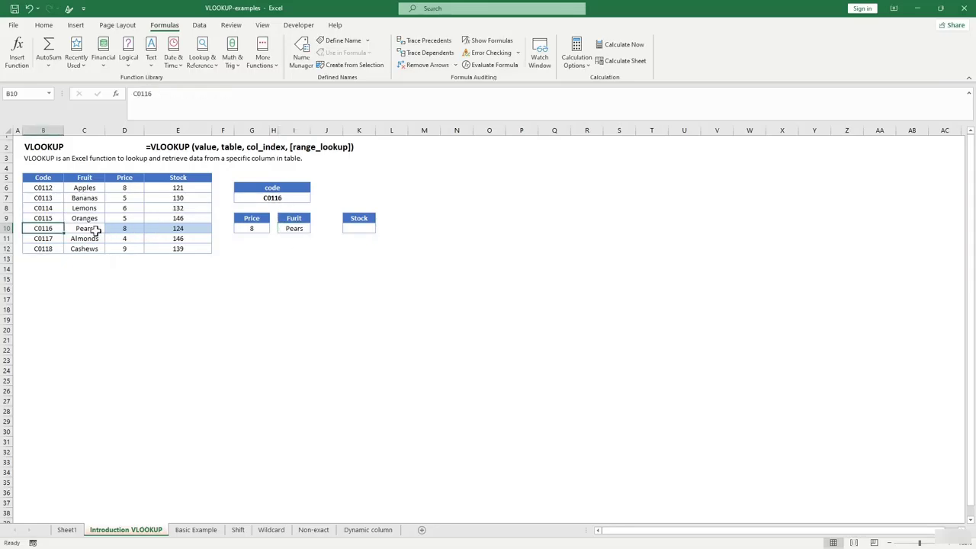
{"action": "left_click", "coordinate": [96, 229]}
{"action": "left_click", "coordinate": [362, 229]}
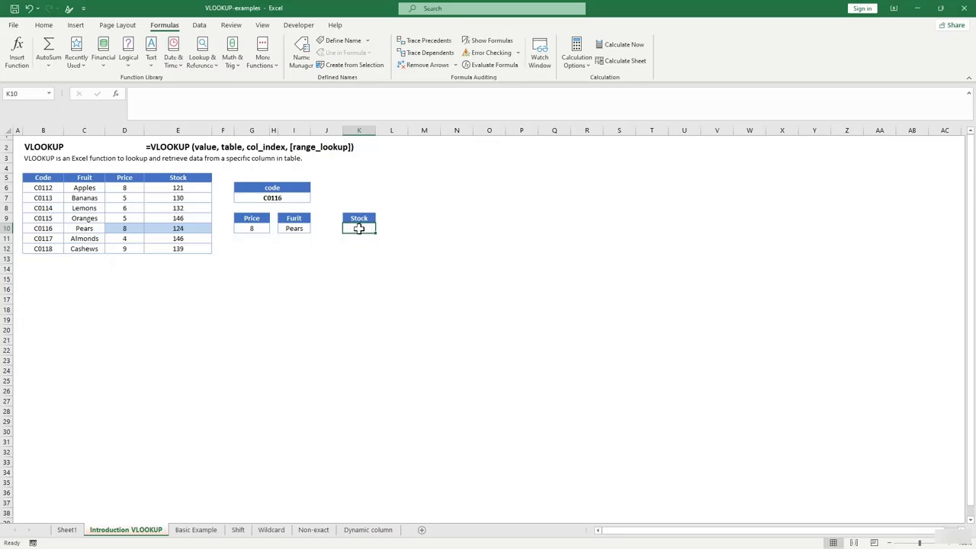
{"action": "left_click", "coordinate": [277, 197]}
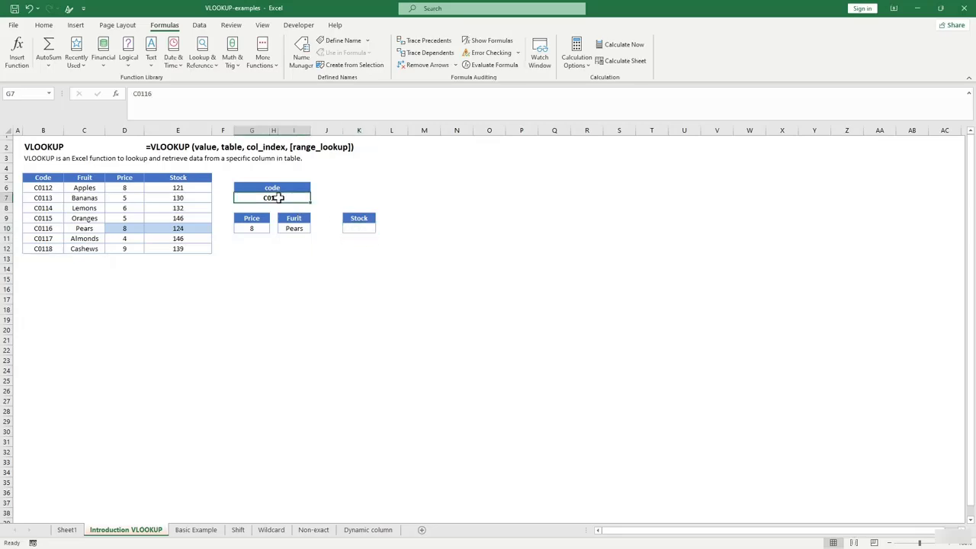
{"action": "type", "text": "COde"}
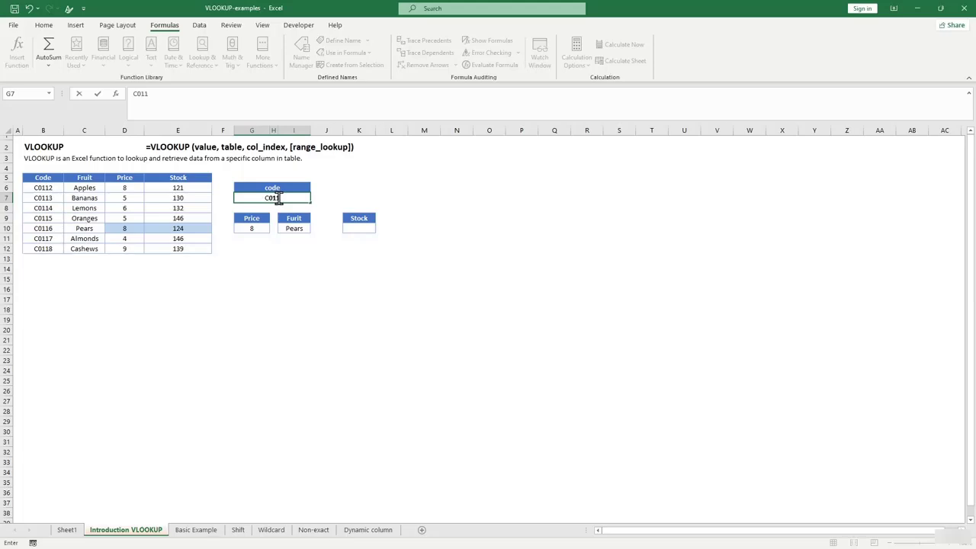
{"action": "type", "text": "3"}
{"action": "left_click", "coordinate": [350, 276]}
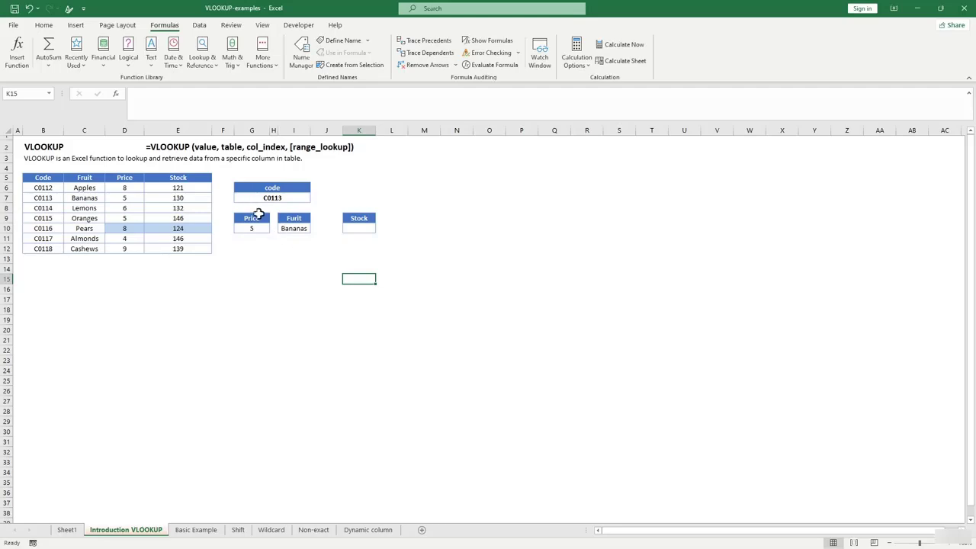
{"action": "left_click", "coordinate": [275, 199]}
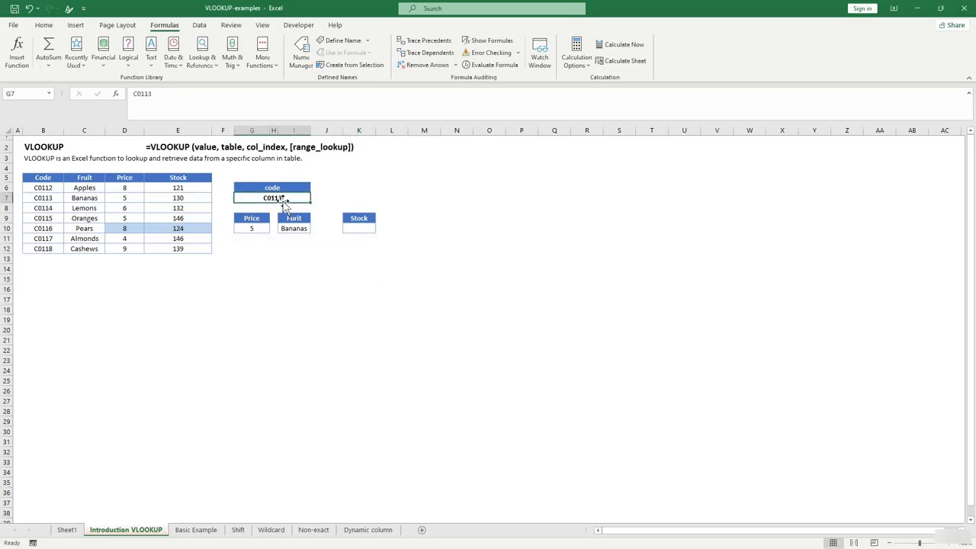
{"action": "left_click", "coordinate": [256, 231]}
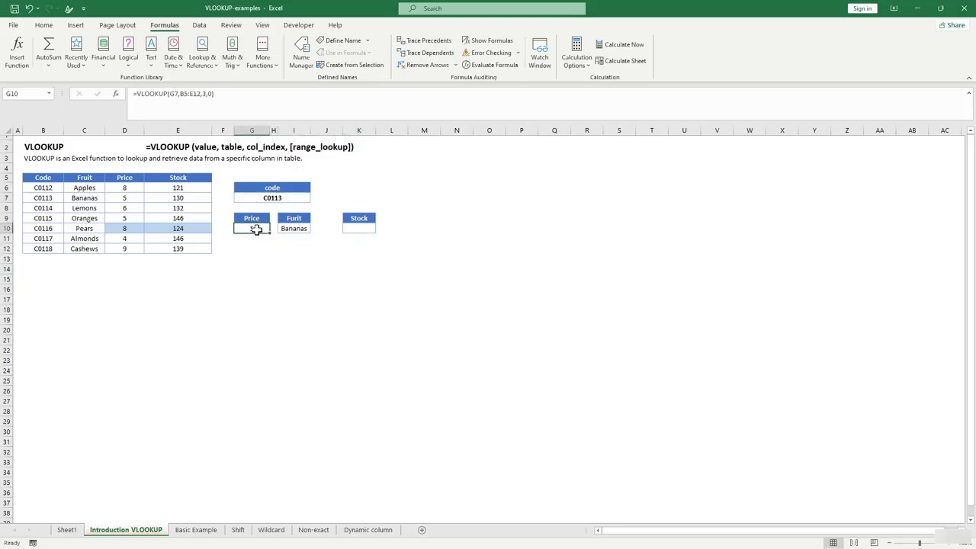
{"action": "left_click", "coordinate": [77, 199]}
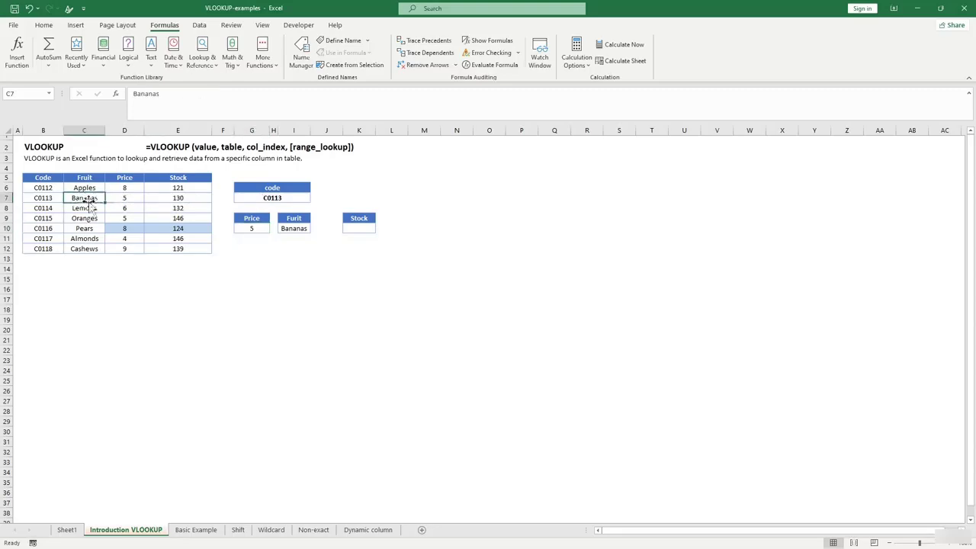
{"action": "left_click", "coordinate": [136, 197]}
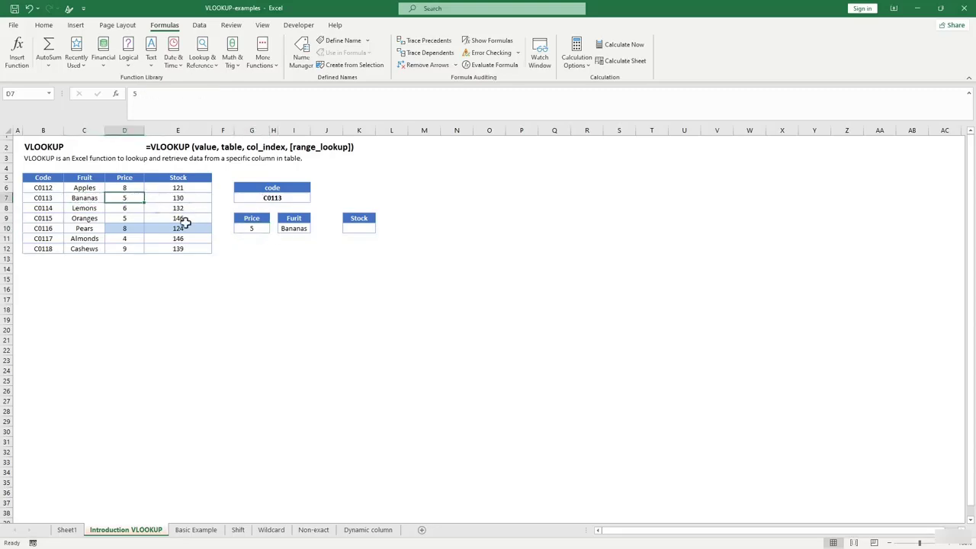
{"action": "left_click", "coordinate": [296, 308]}
{"action": "left_click", "coordinate": [366, 228]}
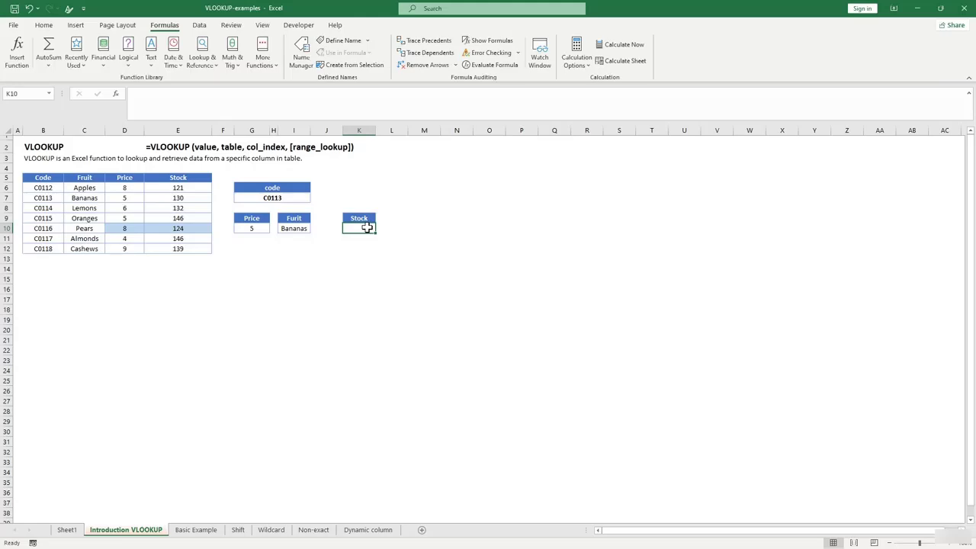
Enter =VLOOKUP(G7,B5:E12,4,0) in Stock cell K10, returning 130 for Bananas.
{"action": "type", "text": "=vl"}
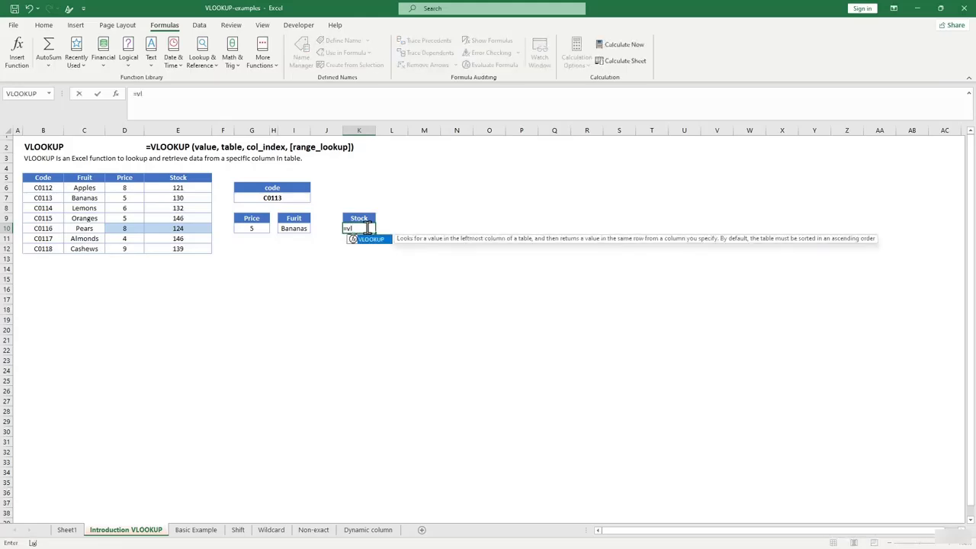
{"action": "key", "text": "Tab"}
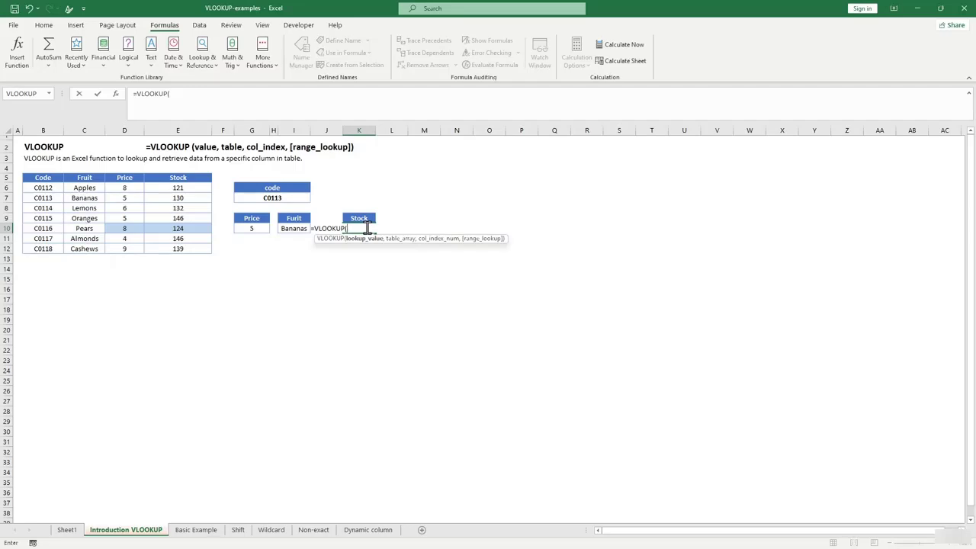
{"action": "left_click", "coordinate": [289, 199]}
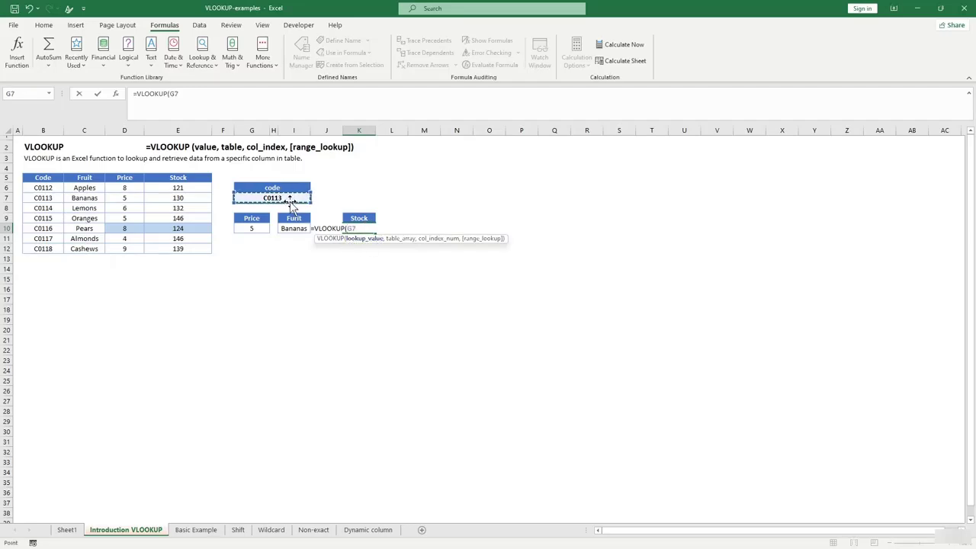
{"action": "type", "text": ","}
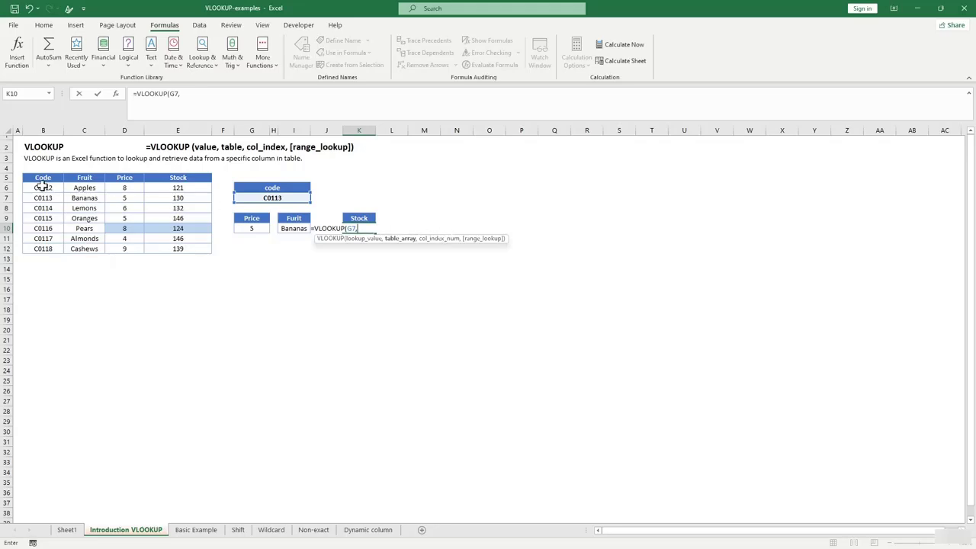
{"action": "left_click_drag", "start_coordinate": [42, 184], "coordinate": [208, 250]}
{"action": "type", "text": ",4"}
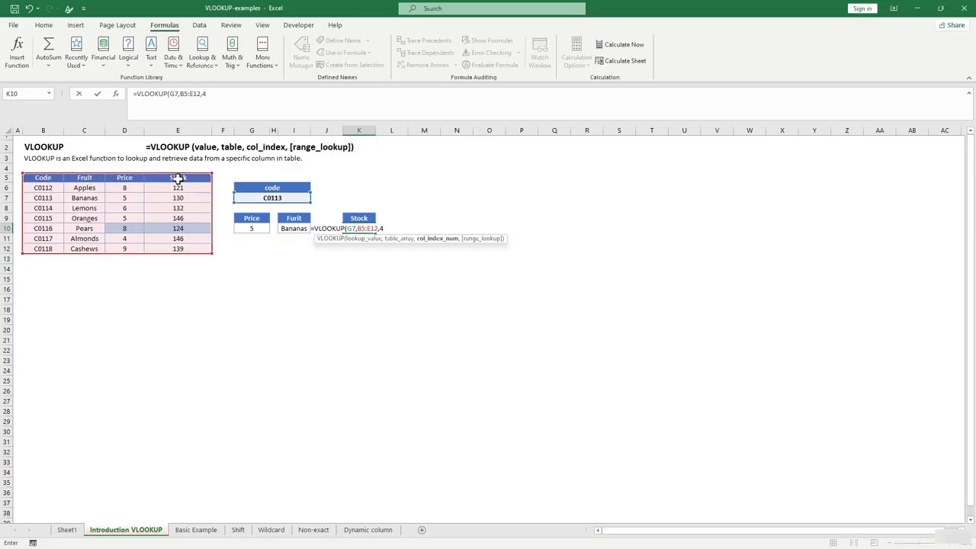
{"action": "type", "text": ","}
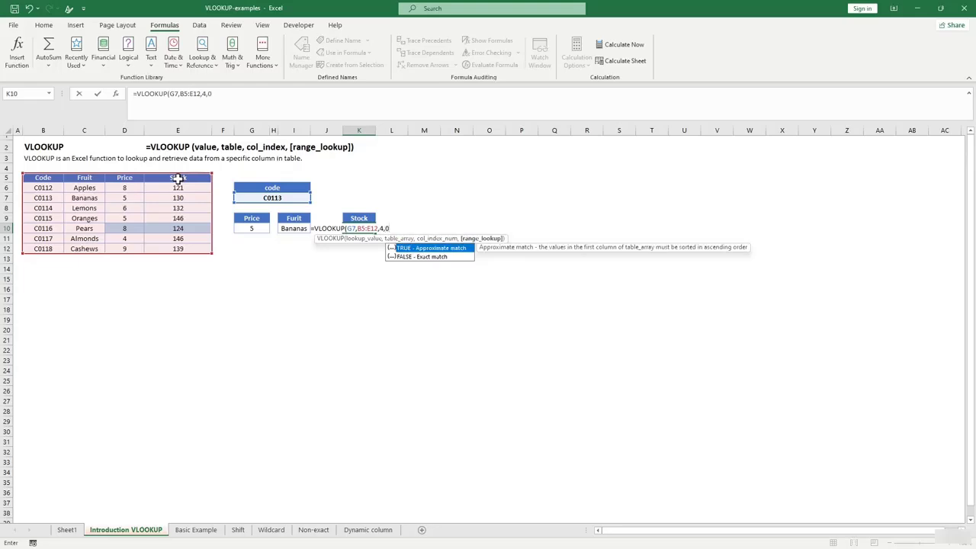
{"action": "type", "text": "0)"}
{"action": "key", "text": "Return"}
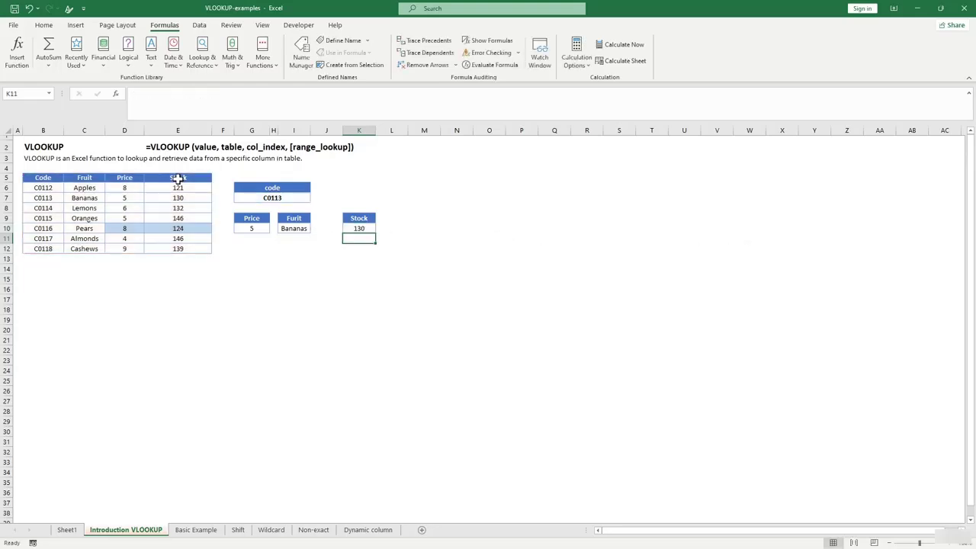
{"action": "left_click", "coordinate": [359, 228]}
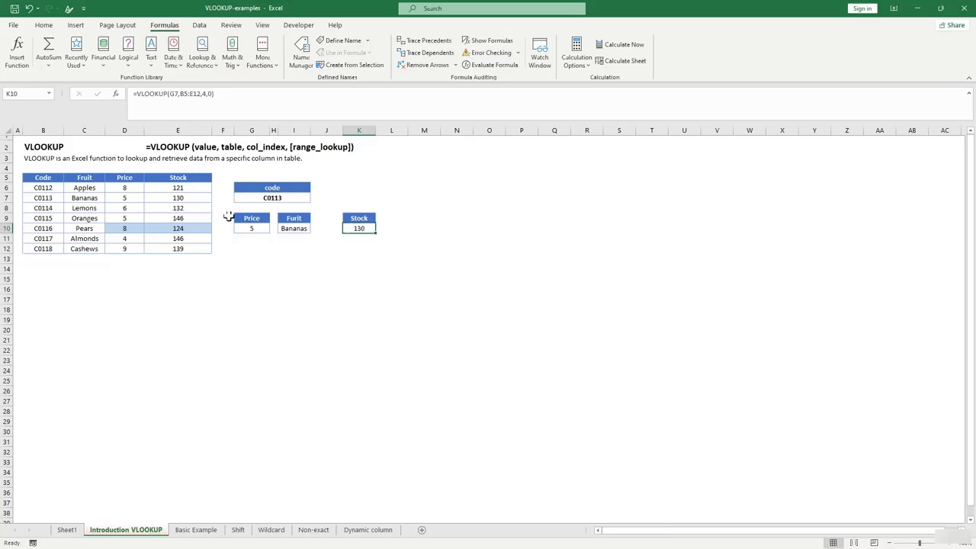
Confirm K10's 130 matches the Bananas stock in E7, then go to Basic Example.
{"action": "left_click", "coordinate": [184, 197]}
{"action": "left_click", "coordinate": [185, 218]}
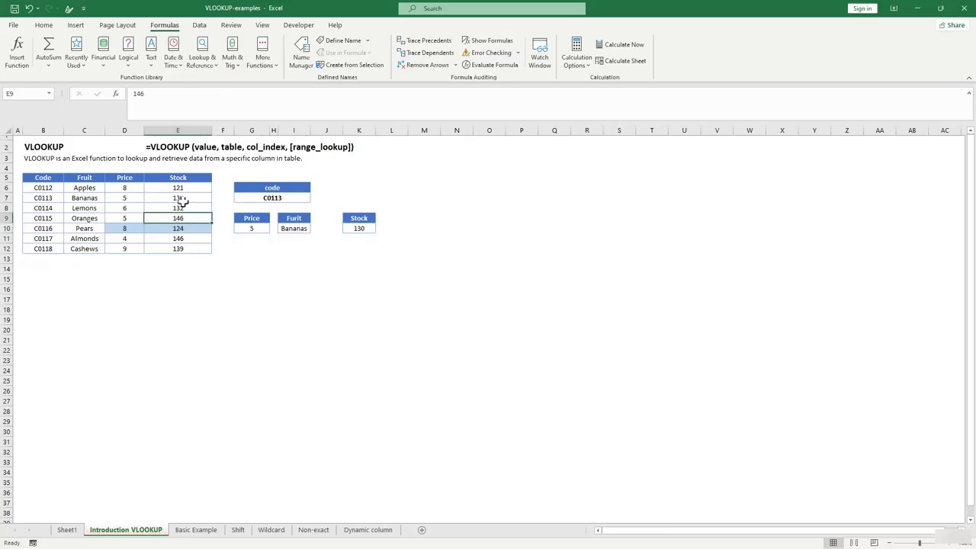
{"action": "left_click", "coordinate": [182, 197]}
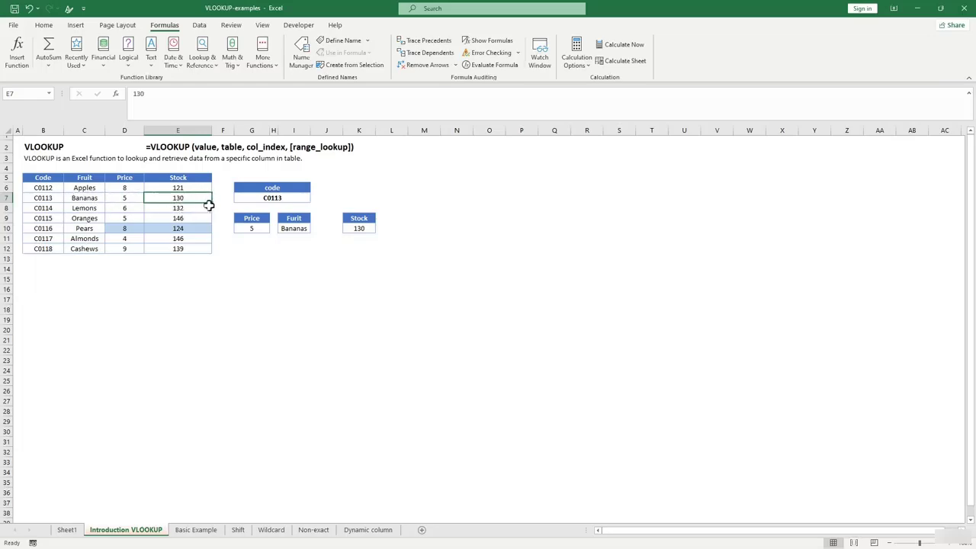
{"action": "left_click", "coordinate": [419, 266]}
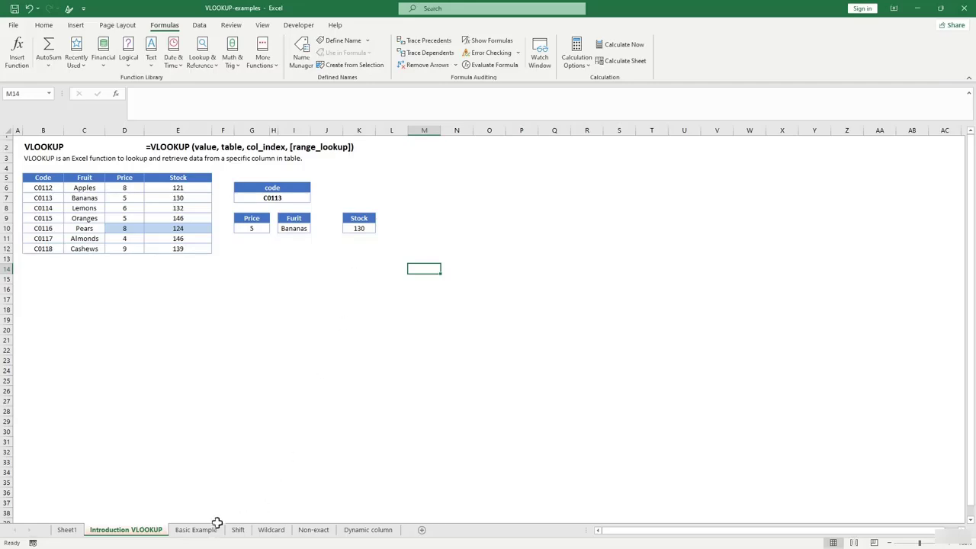
{"action": "left_click", "coordinate": [211, 532]}
Point out the Name, Class and Grade columns of the name table.
{"action": "left_click", "coordinate": [221, 251]}
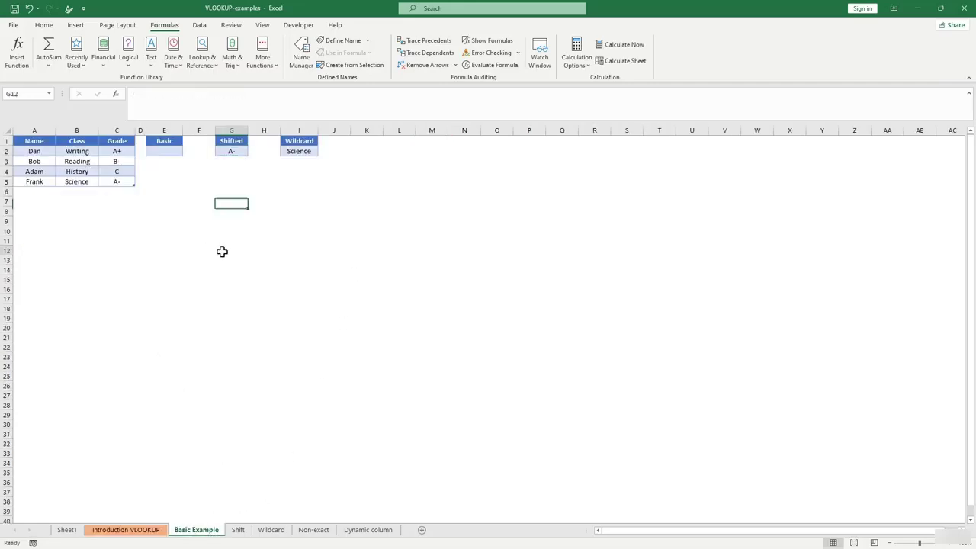
{"action": "left_click", "coordinate": [165, 211]}
{"action": "left_click_drag", "start_coordinate": [33, 140], "coordinate": [35, 174]}
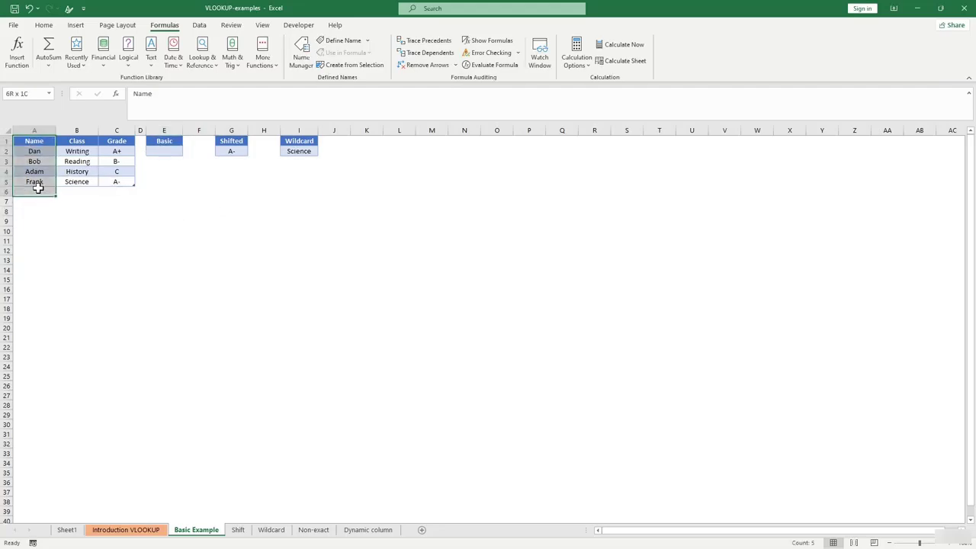
{"action": "left_click_drag", "start_coordinate": [90, 142], "coordinate": [137, 198]}
{"action": "left_click", "coordinate": [199, 201]}
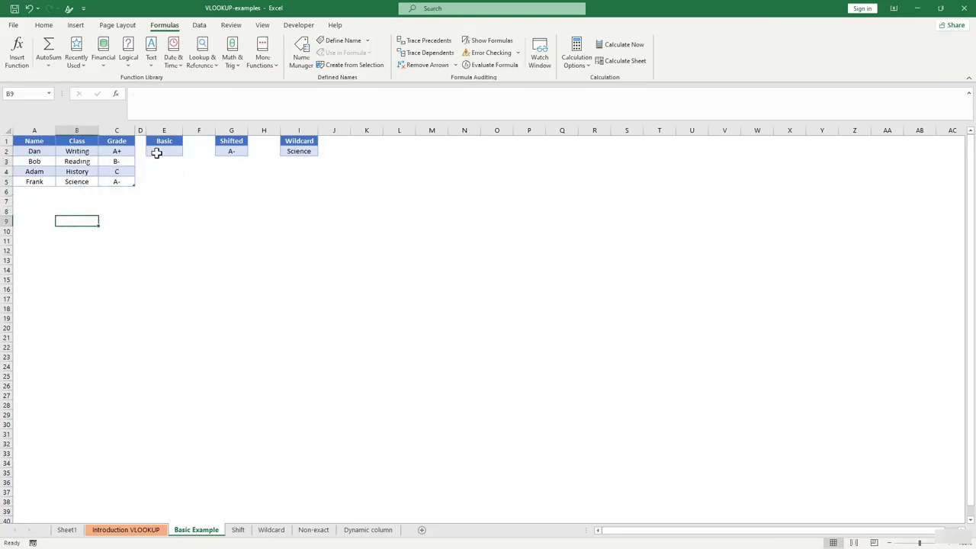
Enter =VLOOKUP("bob",Table13[#All],2,0) in Basic cell E2, returning Reading.
{"action": "left_click", "coordinate": [156, 152]}
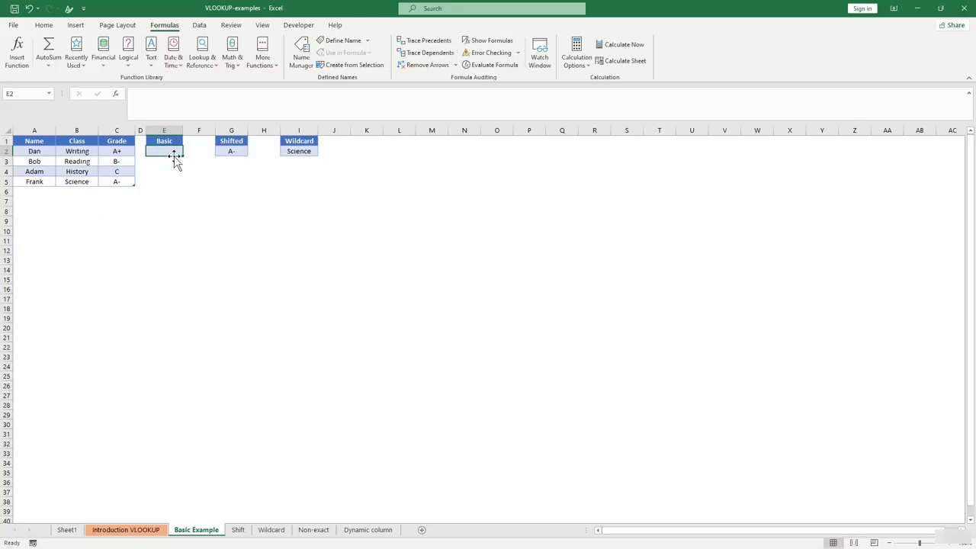
{"action": "type", "text": "=vlo"}
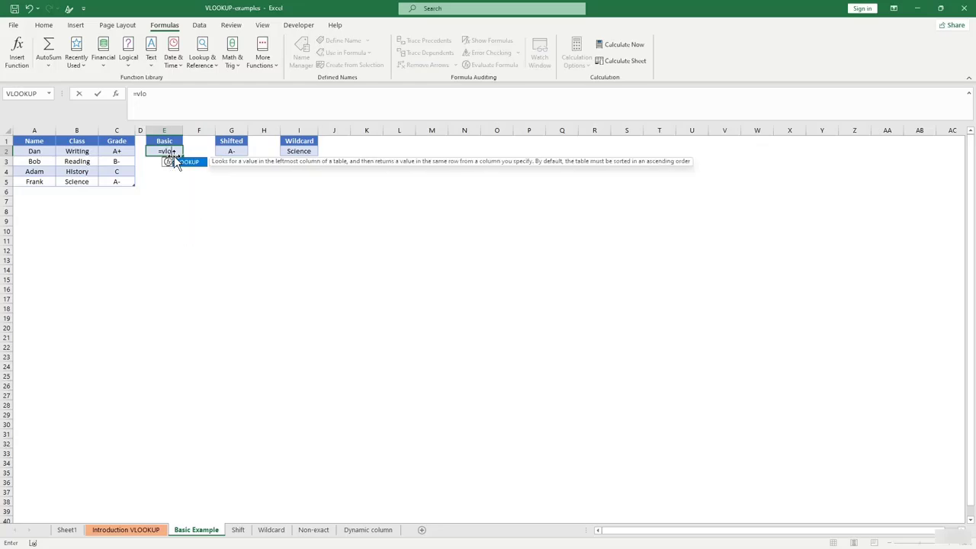
{"action": "key", "text": "Tab"}
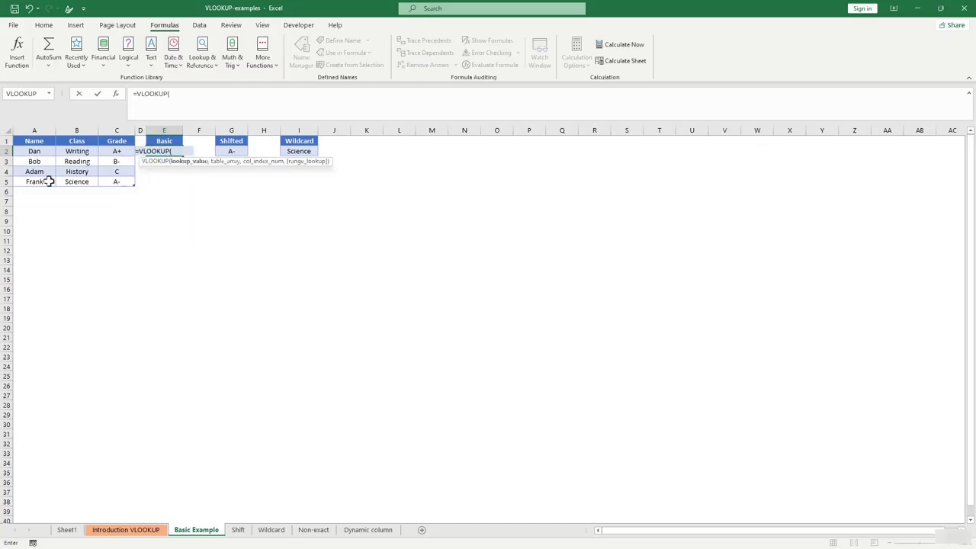
{"action": "type", "text": "\"bob\","}
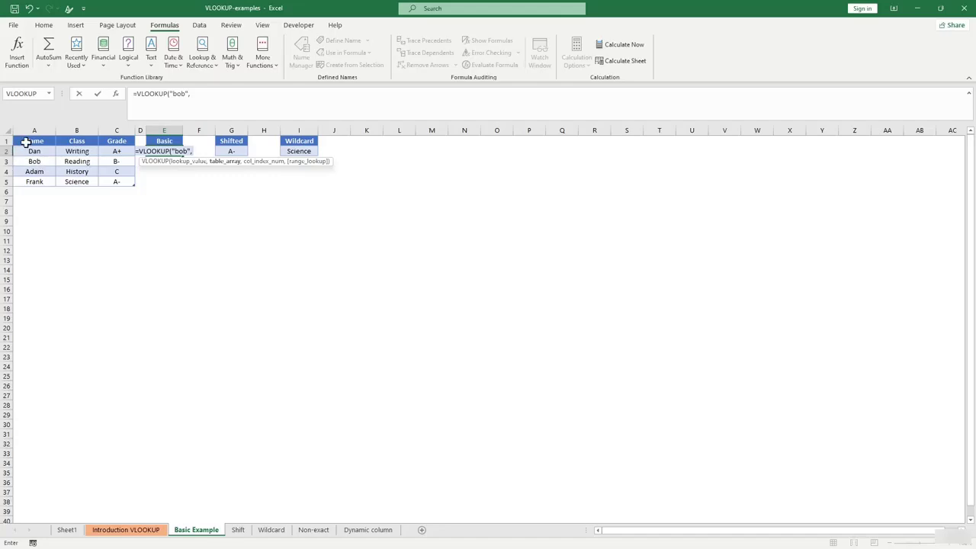
{"action": "left_click_drag", "start_coordinate": [23, 140], "coordinate": [120, 182]}
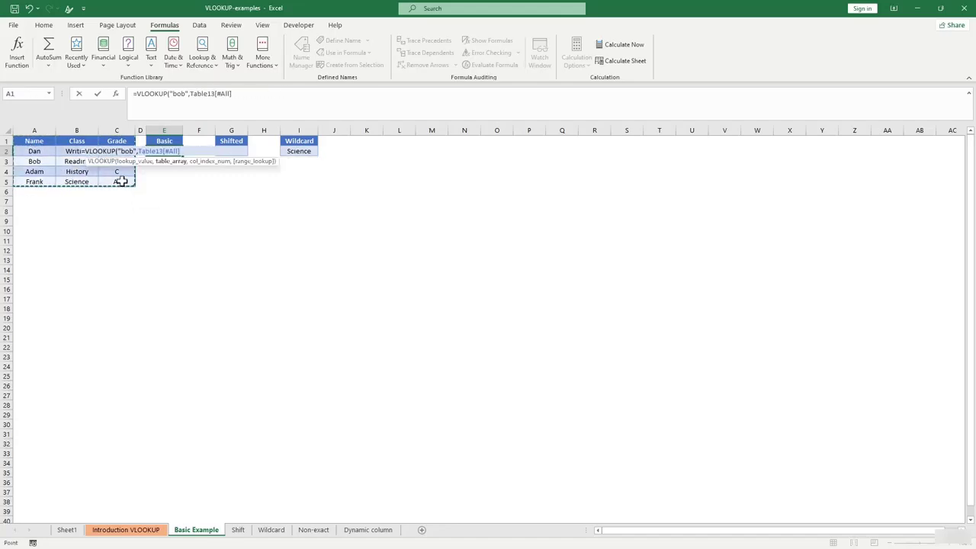
{"action": "type", "text": ","}
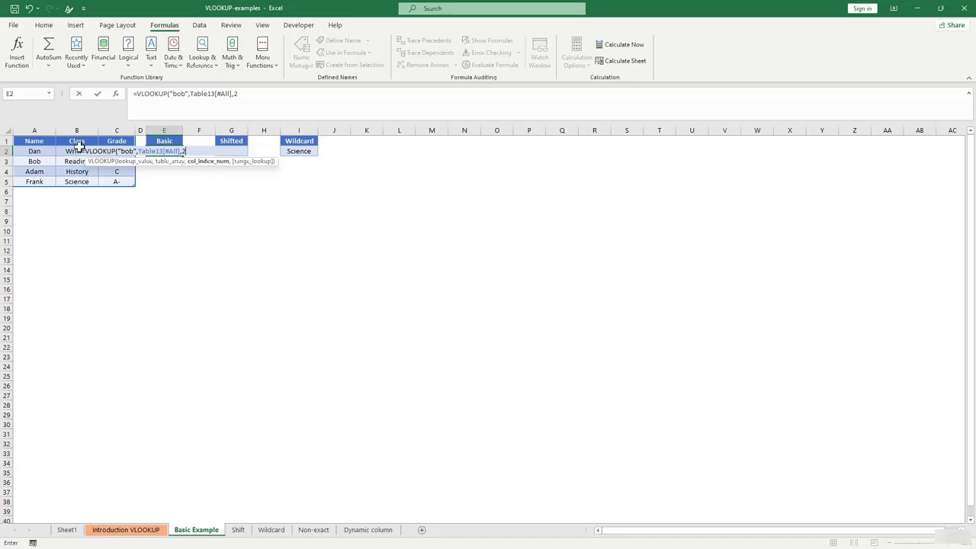
{"action": "type", "text": "2,"}
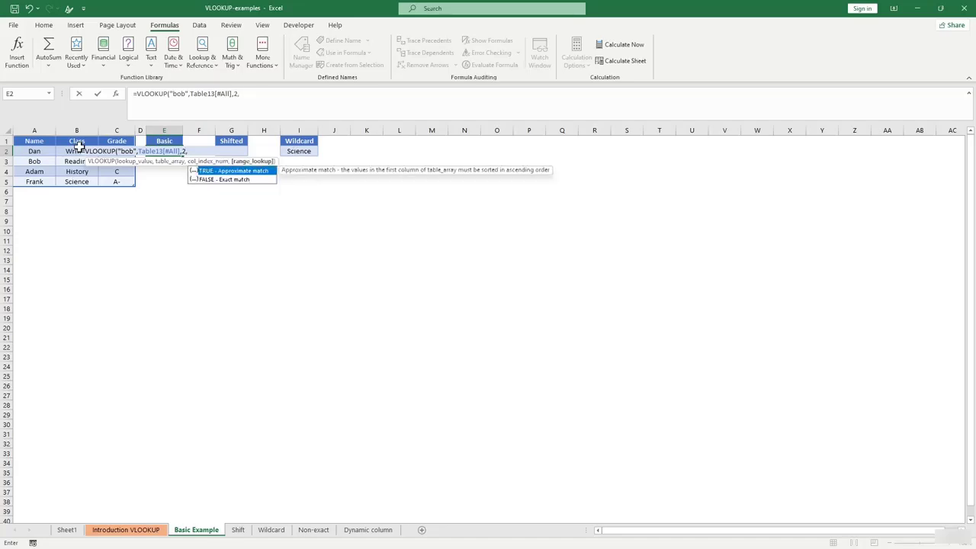
{"action": "type", "text": "0)"}
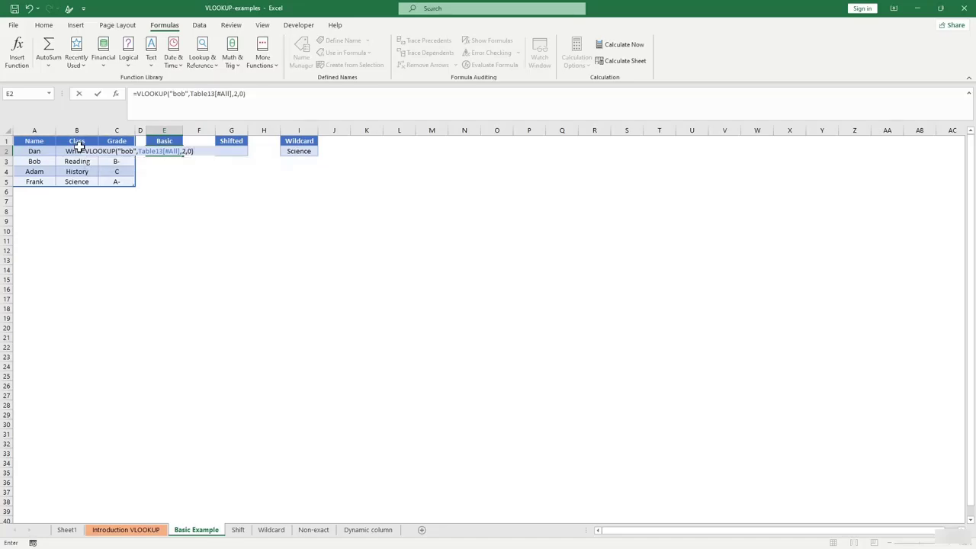
{"action": "key", "text": "Return"}
{"action": "left_click", "coordinate": [164, 151]}
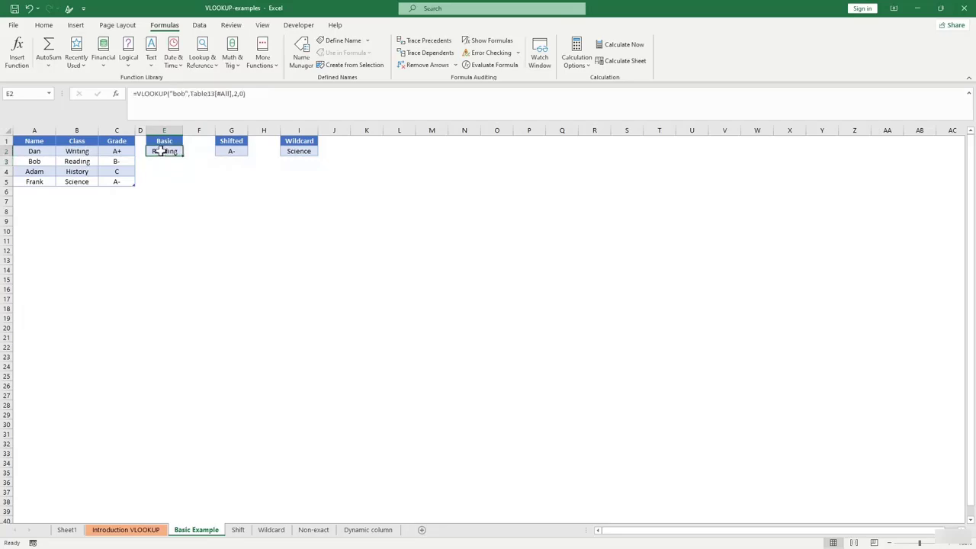
{"action": "left_click", "coordinate": [180, 193]}
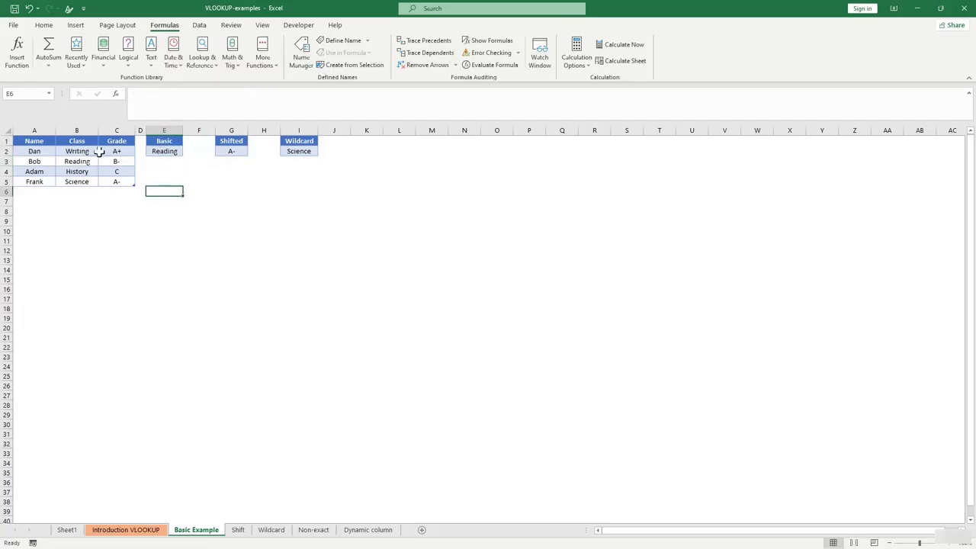
{"action": "left_click", "coordinate": [76, 161]}
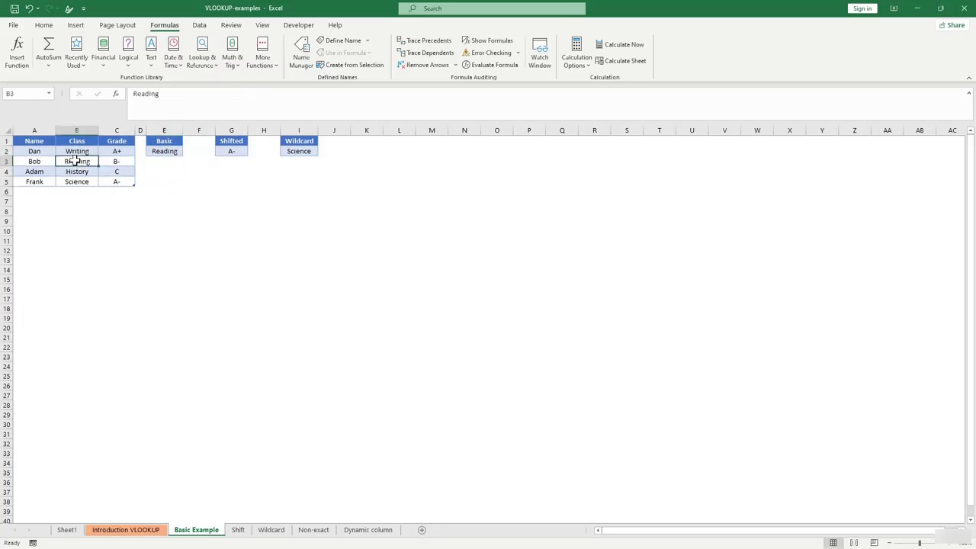
{"action": "left_click", "coordinate": [228, 169]}
{"action": "left_click", "coordinate": [230, 152]}
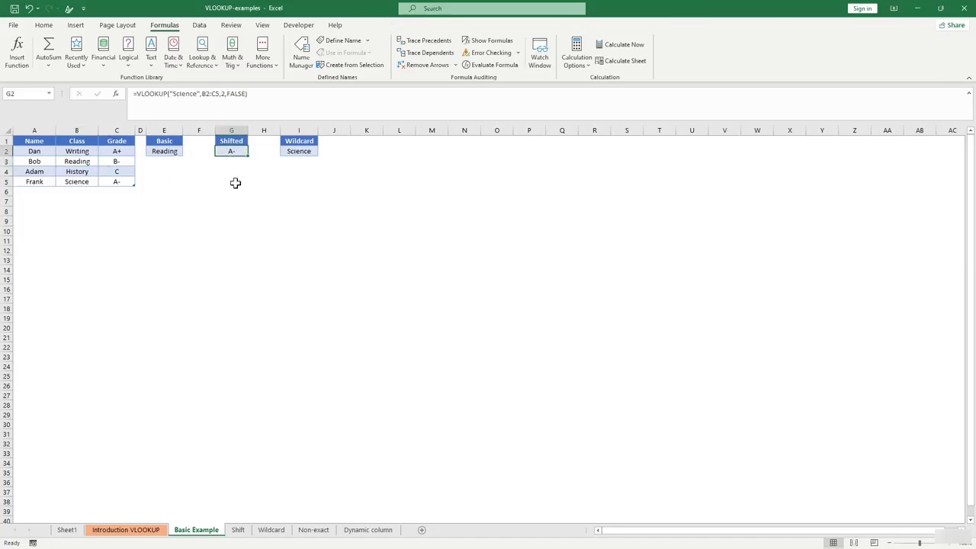
{"action": "left_click", "coordinate": [297, 151]}
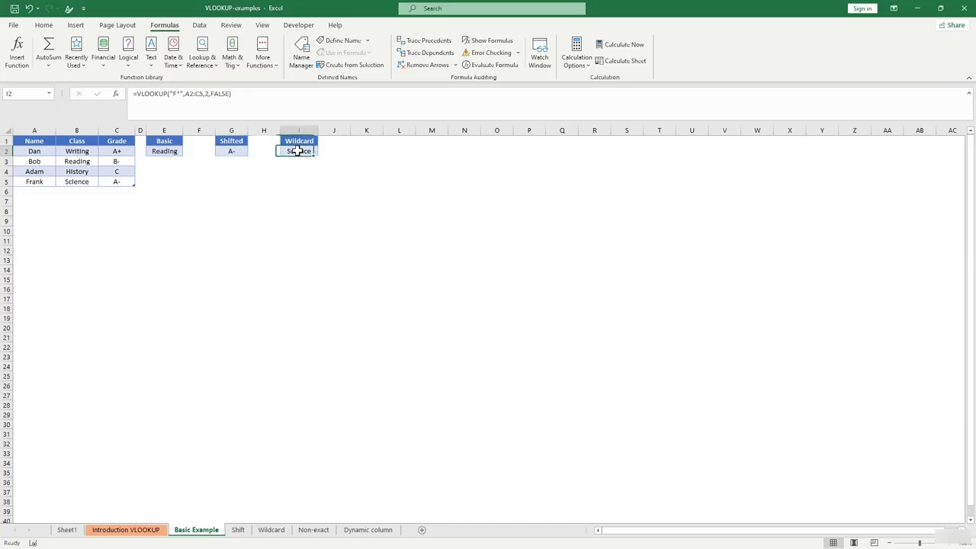
{"action": "left_click", "coordinate": [239, 152]}
{"action": "left_click", "coordinate": [194, 92]}
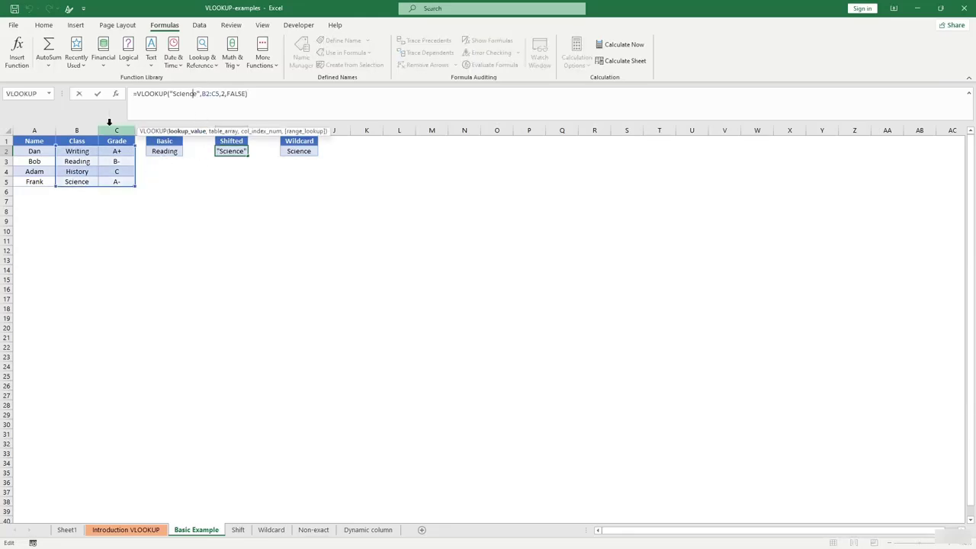
{"action": "left_click", "coordinate": [266, 219]}
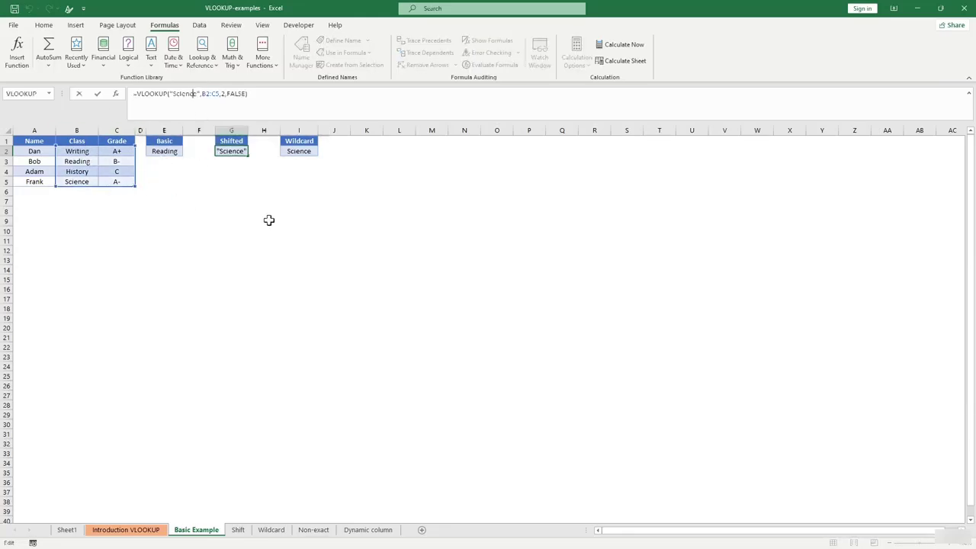
{"action": "left_click", "coordinate": [233, 153]}
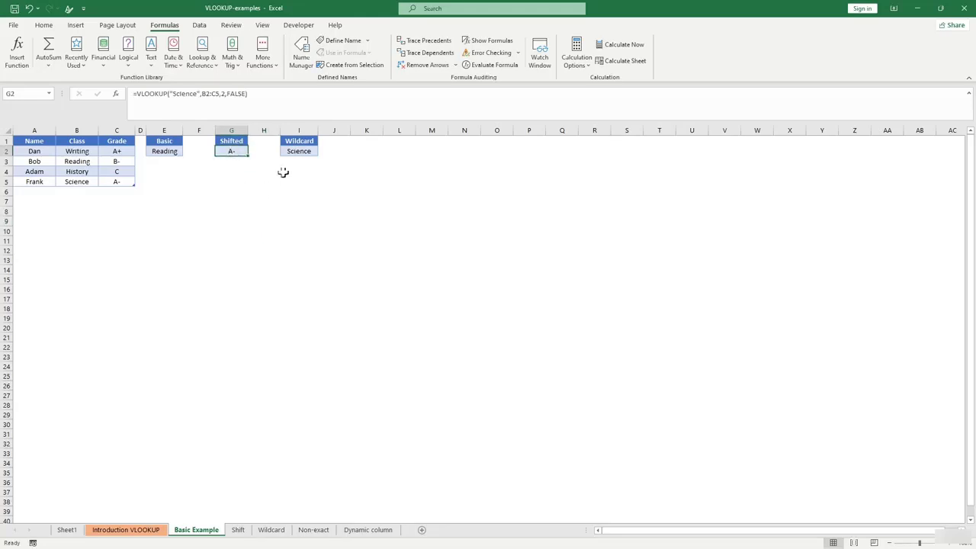
{"action": "left_click", "coordinate": [296, 152]}
{"action": "left_click", "coordinate": [233, 162]}
{"action": "left_click", "coordinate": [230, 150]}
{"action": "key", "text": "BackSpace"}
Start a VLOOKUP in G2 for "History" over the Class through Grade columns.
{"action": "left_click", "coordinate": [240, 200]}
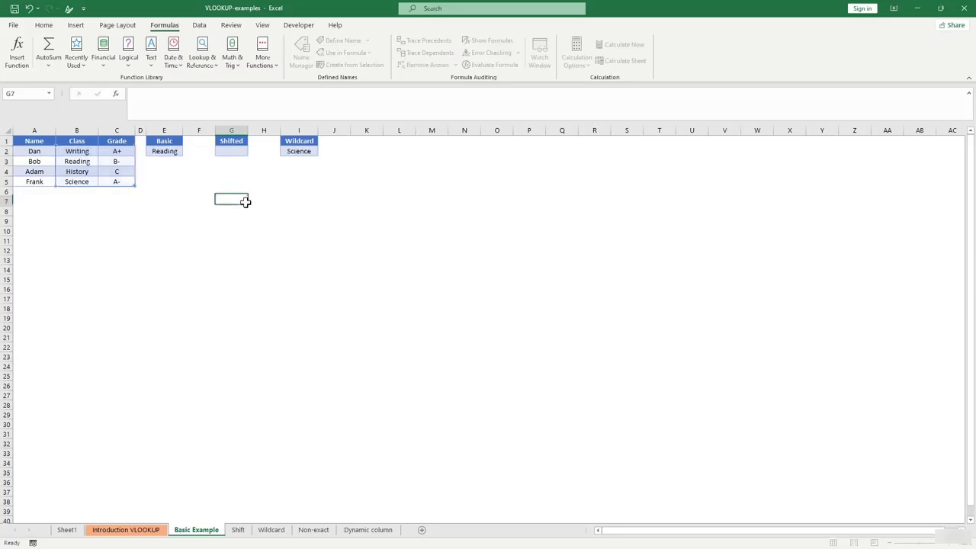
{"action": "left_click", "coordinate": [232, 151]}
{"action": "type", "text": "=vl"}
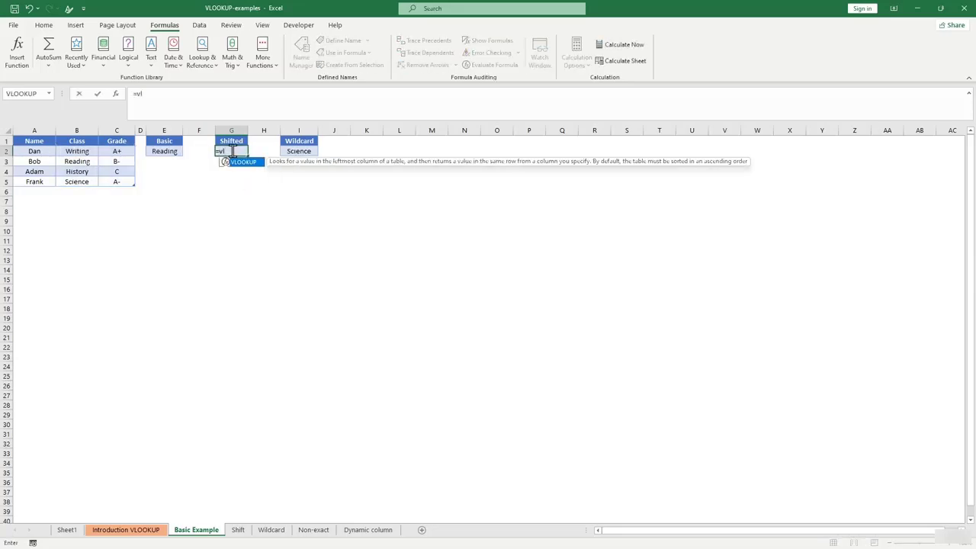
{"action": "key", "text": "Tab"}
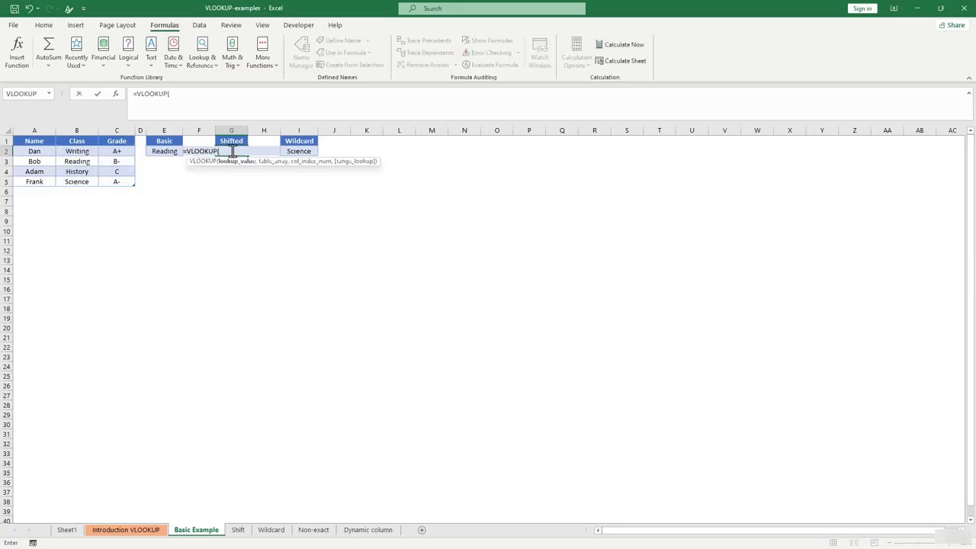
{"action": "type", "text": "\"History\","}
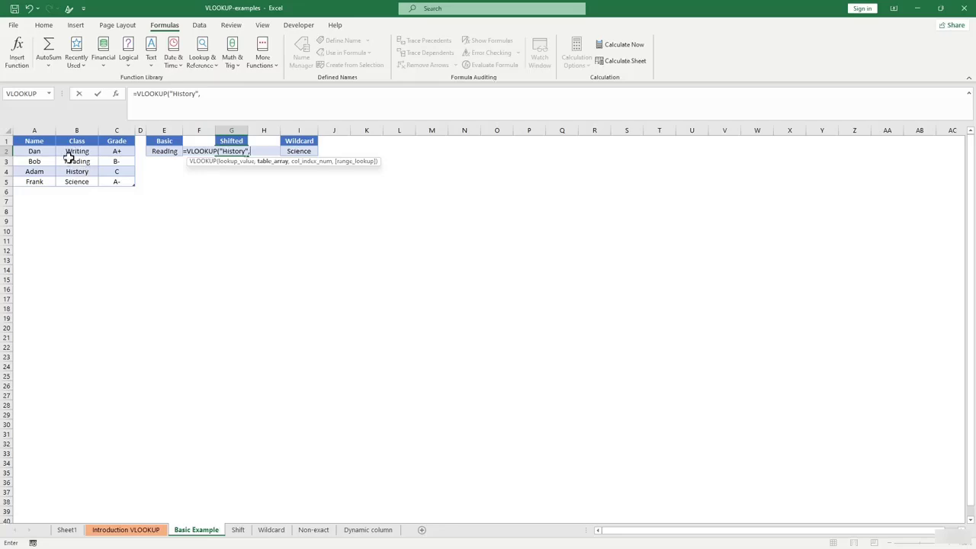
{"action": "left_click_drag", "start_coordinate": [72, 152], "coordinate": [122, 183]}
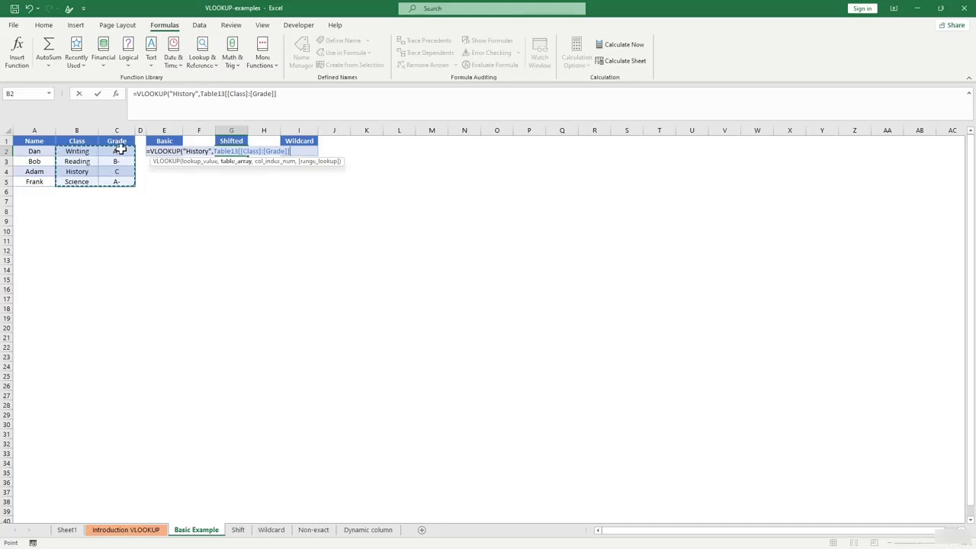
Finish it with column 2 and exact match 0, returning grade C.
{"action": "type", "text": ","}
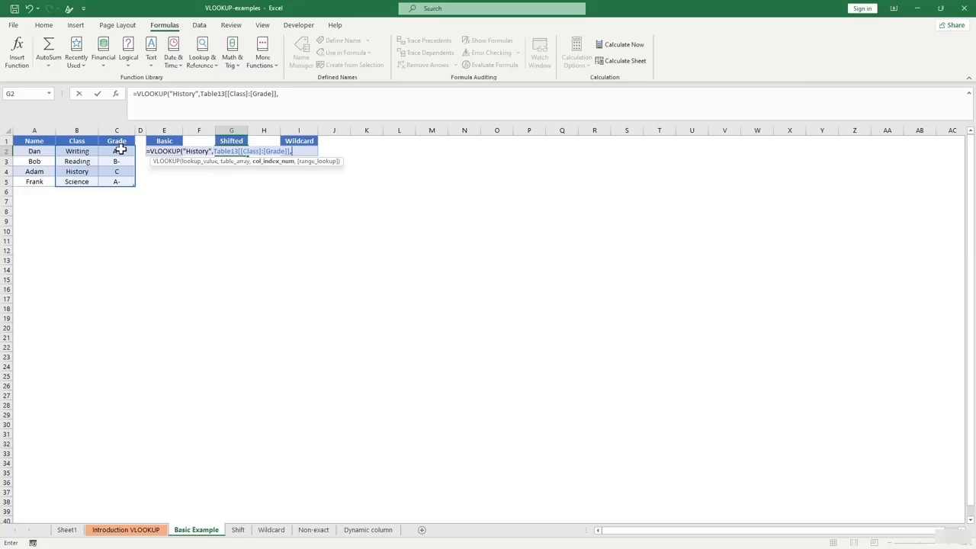
{"action": "type", "text": "2,"}
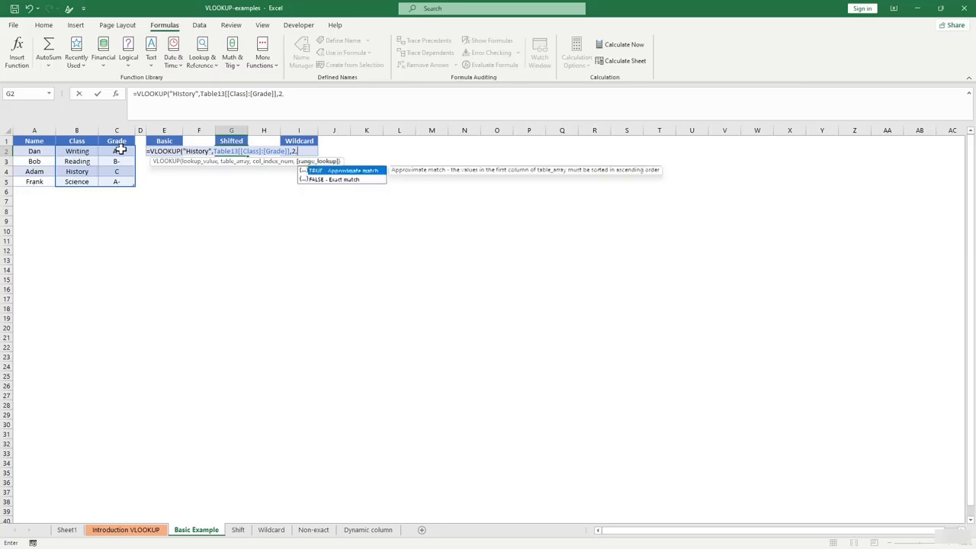
{"action": "type", "text": ")"}
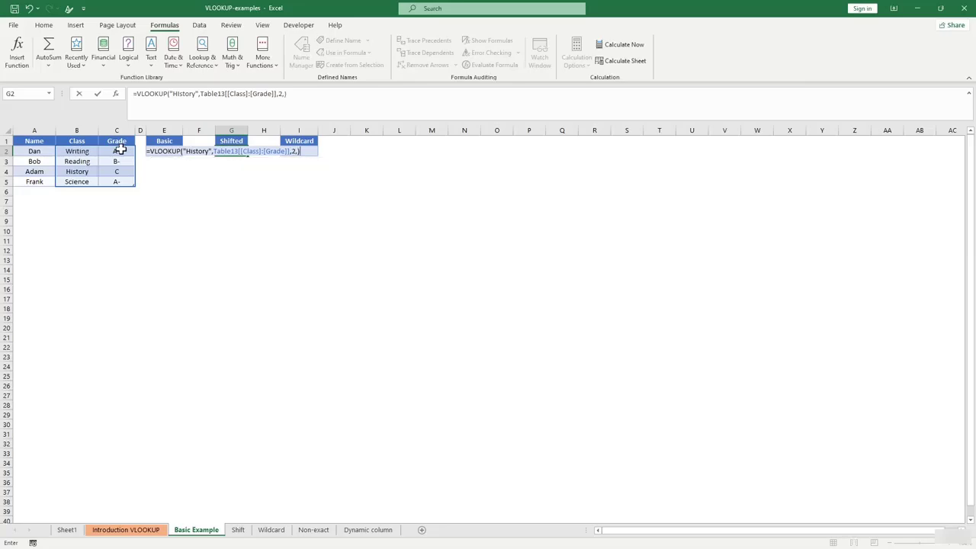
{"action": "key", "text": "BackSpace"}
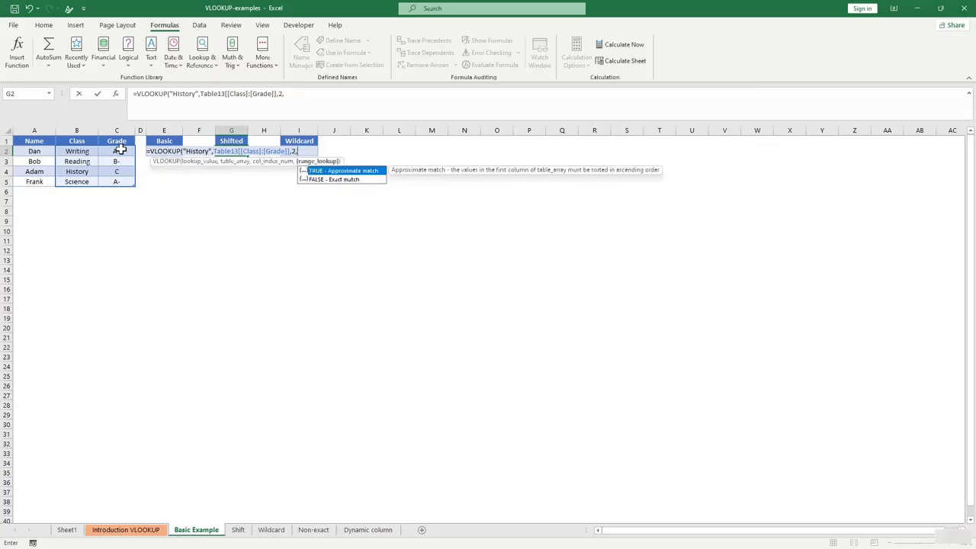
{"action": "type", "text": "0"}
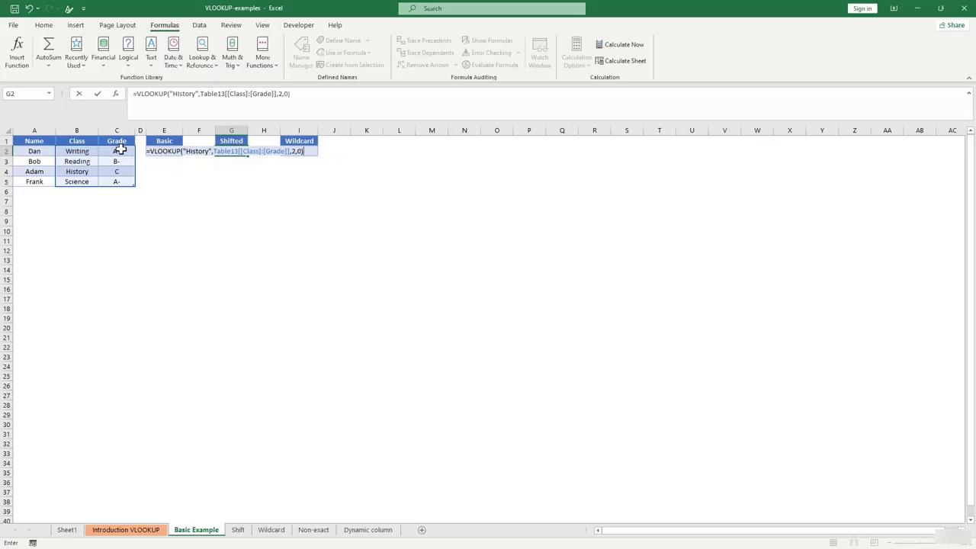
{"action": "key", "text": "Return"}
{"action": "left_click", "coordinate": [263, 200]}
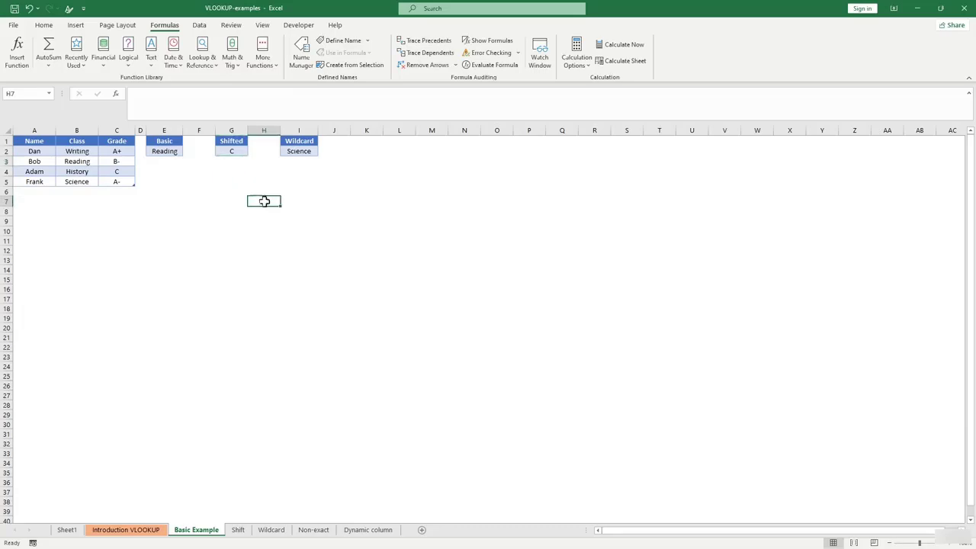
{"action": "left_click", "coordinate": [233, 150]}
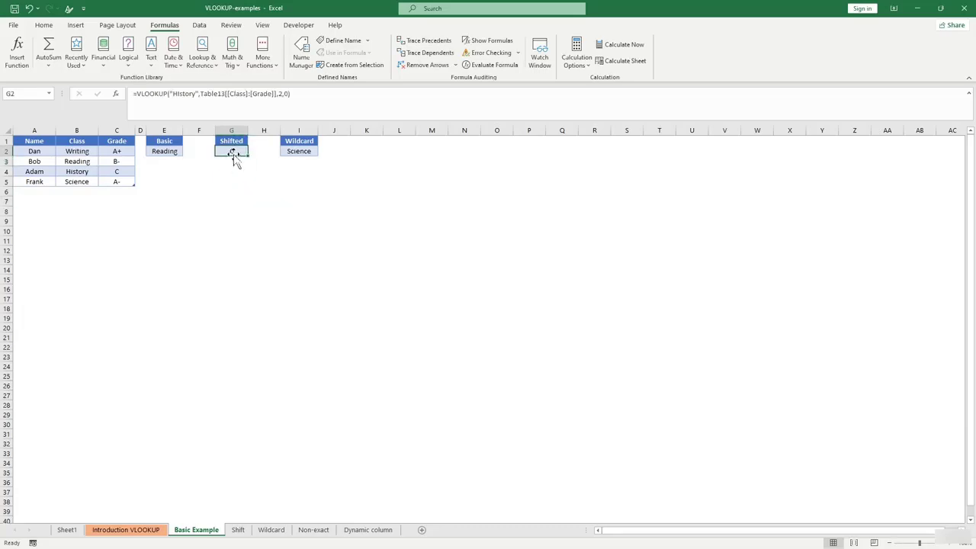
{"action": "left_click", "coordinate": [89, 173]}
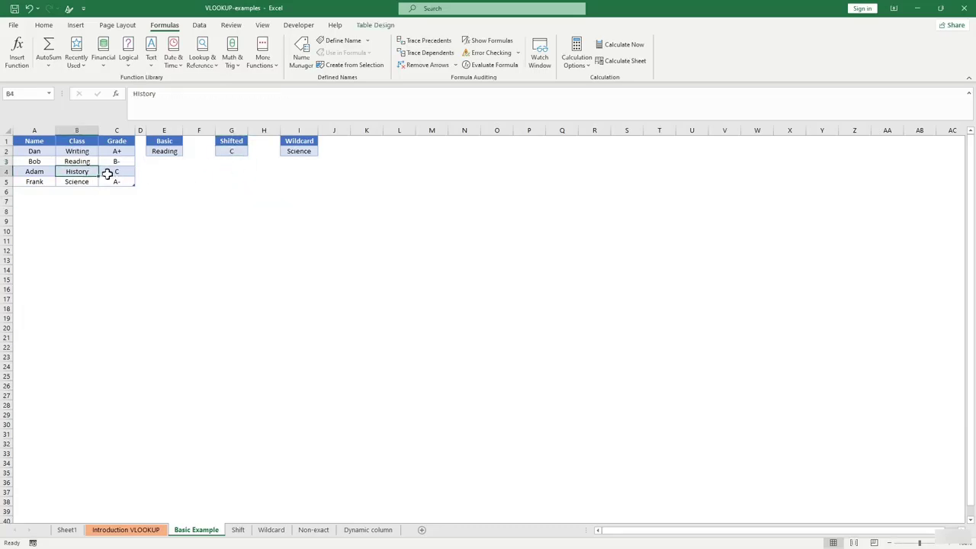
Recheck the Shifted lookup formula in cell G2.
{"action": "left_click", "coordinate": [228, 151]}
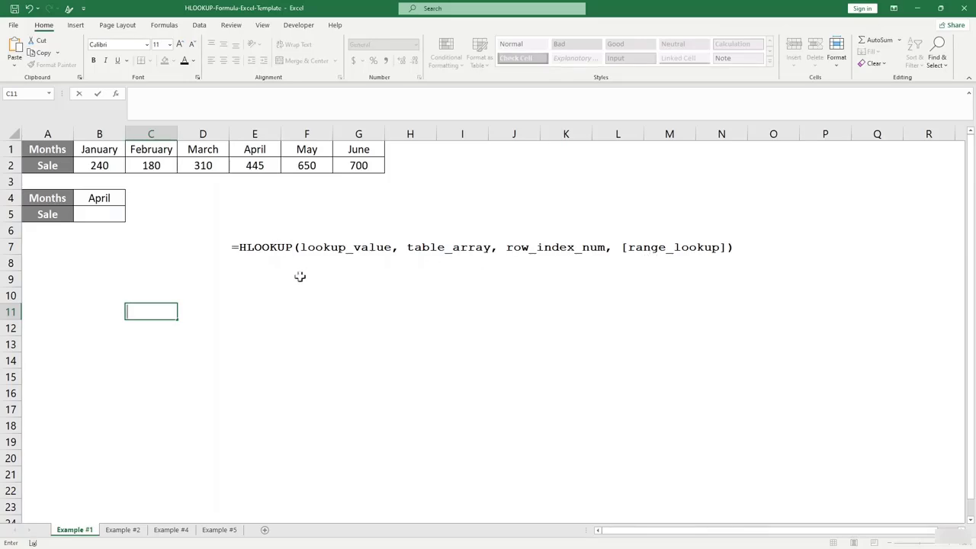
{"action": "left_click", "coordinate": [199, 311]}
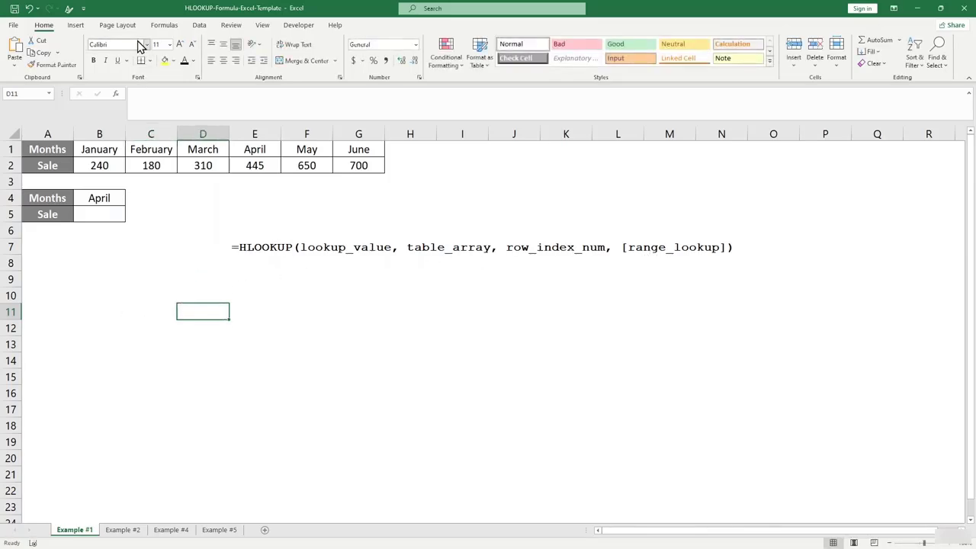
{"action": "left_click", "coordinate": [162, 26]}
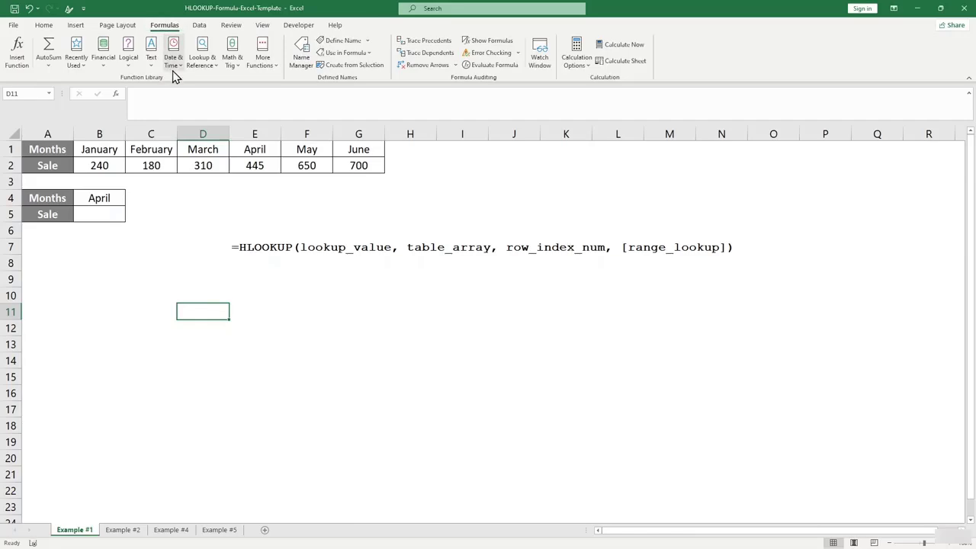
{"action": "left_click", "coordinate": [215, 69]}
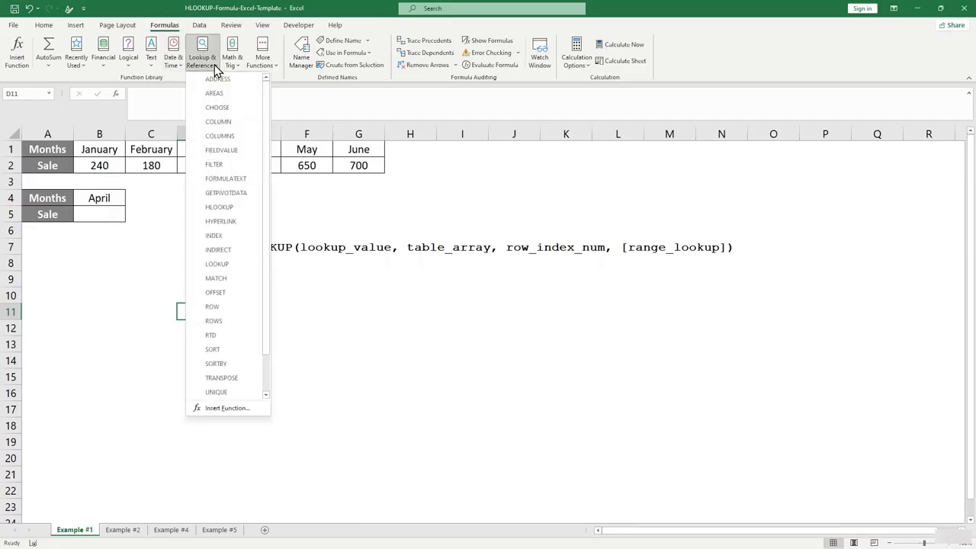
{"action": "left_click_drag", "start_coordinate": [266, 252], "coordinate": [264, 342]}
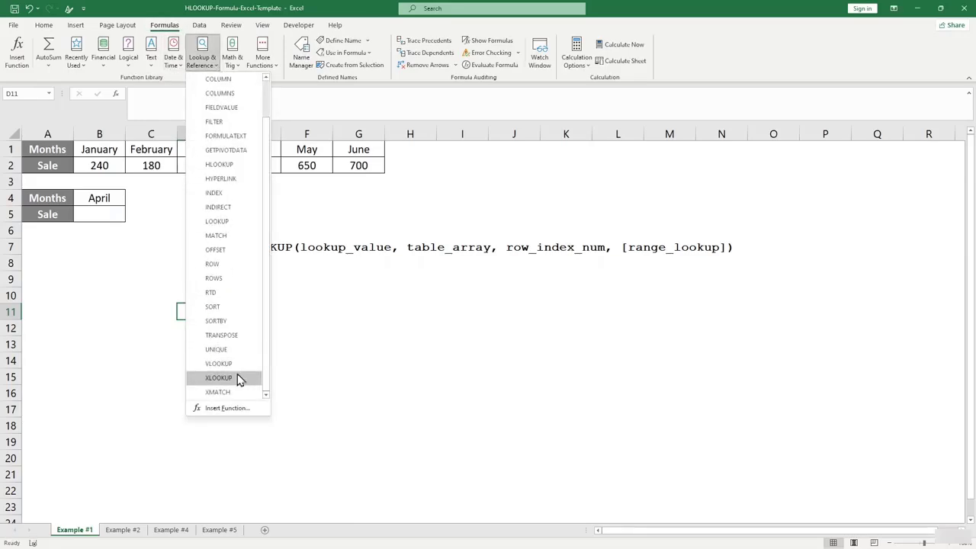
{"action": "left_click", "coordinate": [226, 165]}
{"action": "left_click_drag", "start_coordinate": [373, 226], "coordinate": [388, 205]}
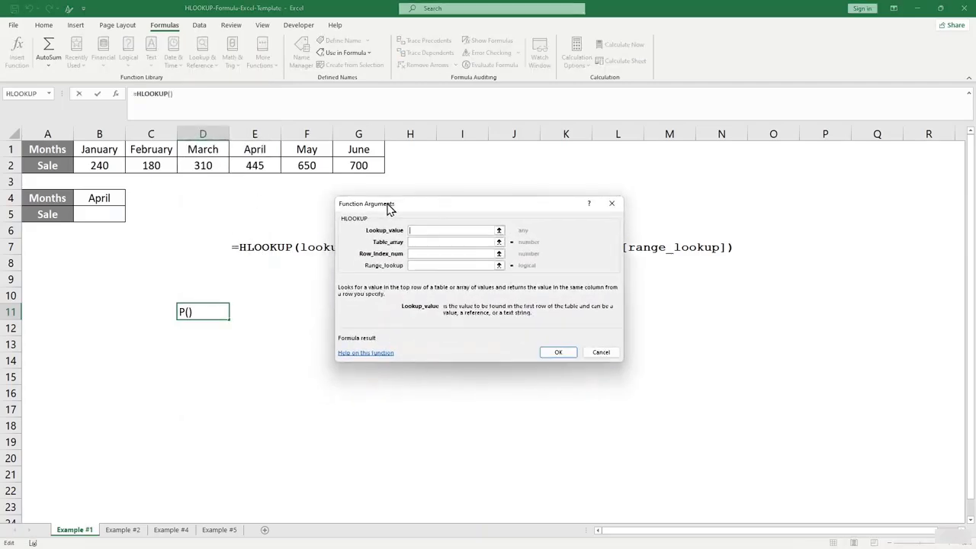
{"action": "left_click", "coordinate": [427, 233]}
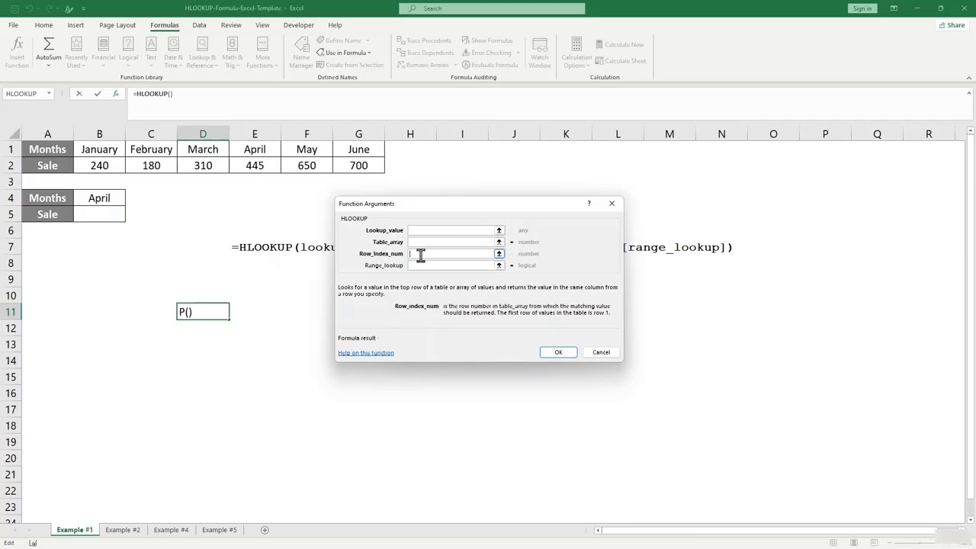
{"action": "left_click", "coordinate": [612, 203]}
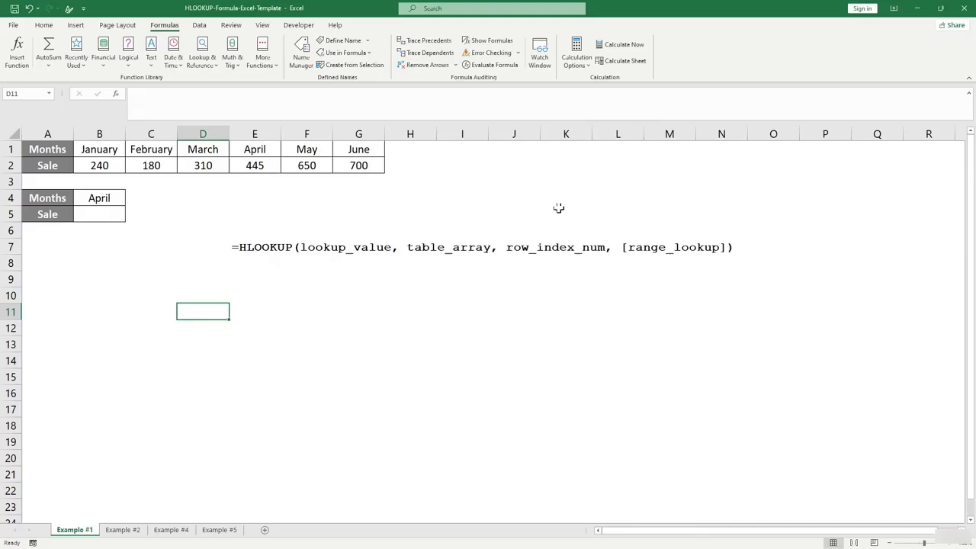
Review the monthly sales figures and the April lookup month, then start editing Sale cell B5.
{"action": "left_click", "coordinate": [266, 284]}
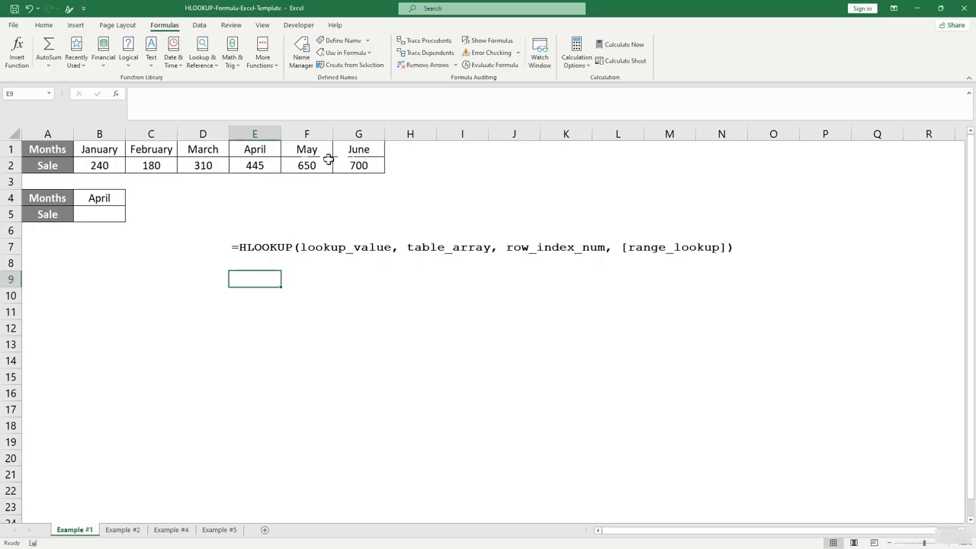
{"action": "left_click", "coordinate": [101, 166]}
{"action": "left_click", "coordinate": [217, 177]}
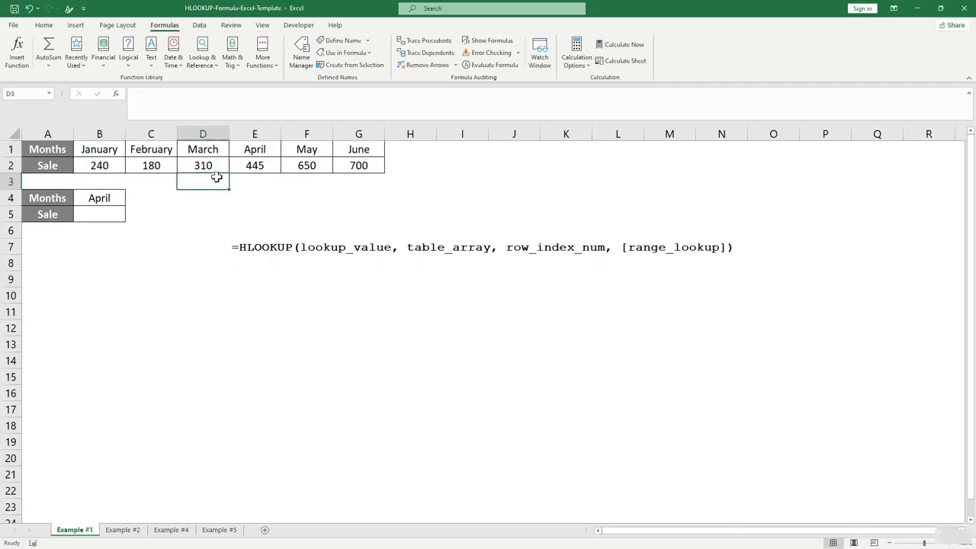
{"action": "left_click", "coordinate": [144, 165]}
{"action": "left_click", "coordinate": [234, 230]}
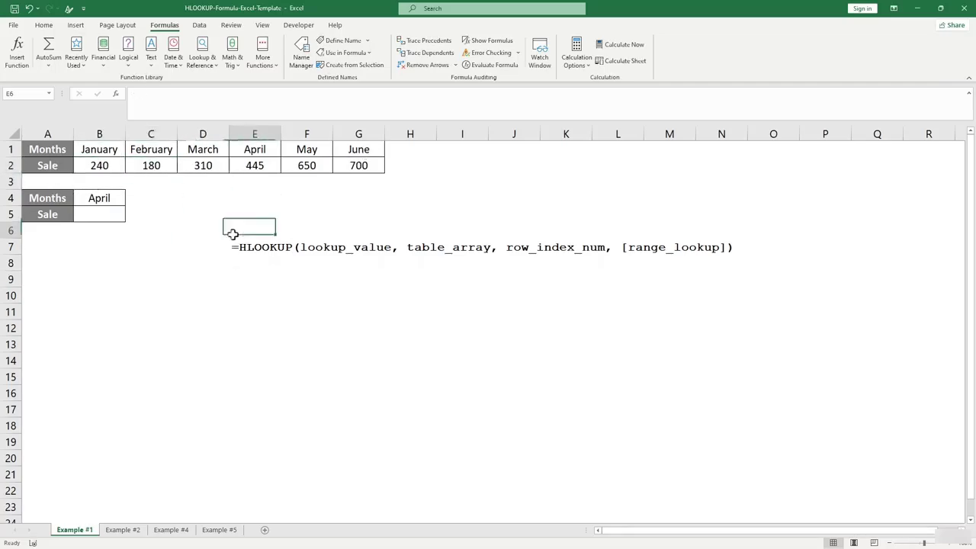
{"action": "left_click", "coordinate": [86, 198]}
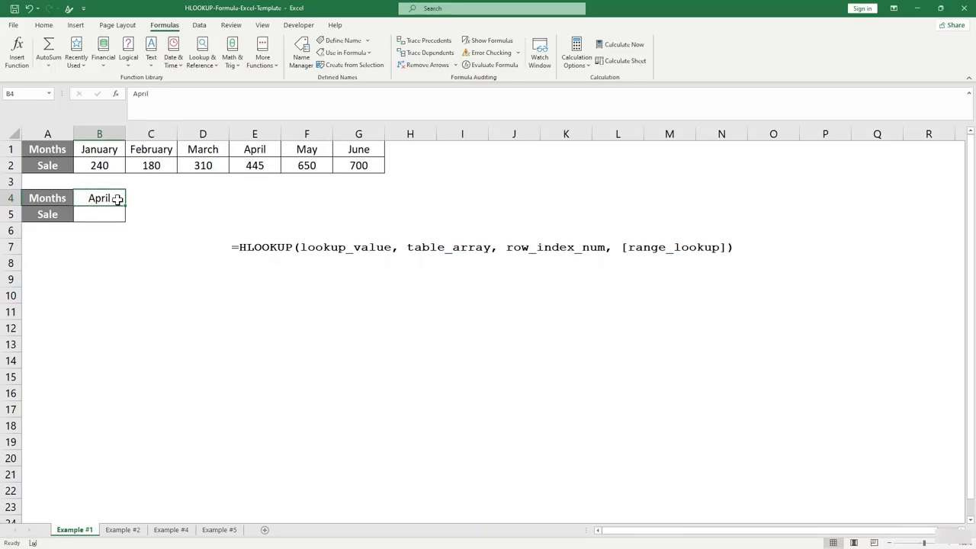
{"action": "left_click", "coordinate": [121, 250]}
{"action": "double_click", "coordinate": [102, 213]}
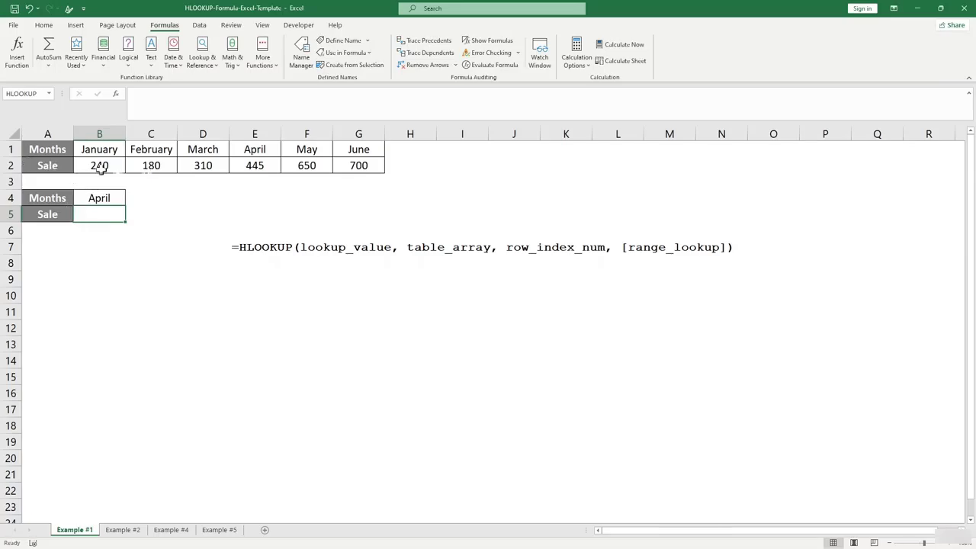
Abandon a half-typed formula in B5 and select cell A1 of the sales data.
{"action": "left_click", "coordinate": [148, 257]}
{"action": "left_click", "coordinate": [104, 216]}
{"action": "type", "text": "="}
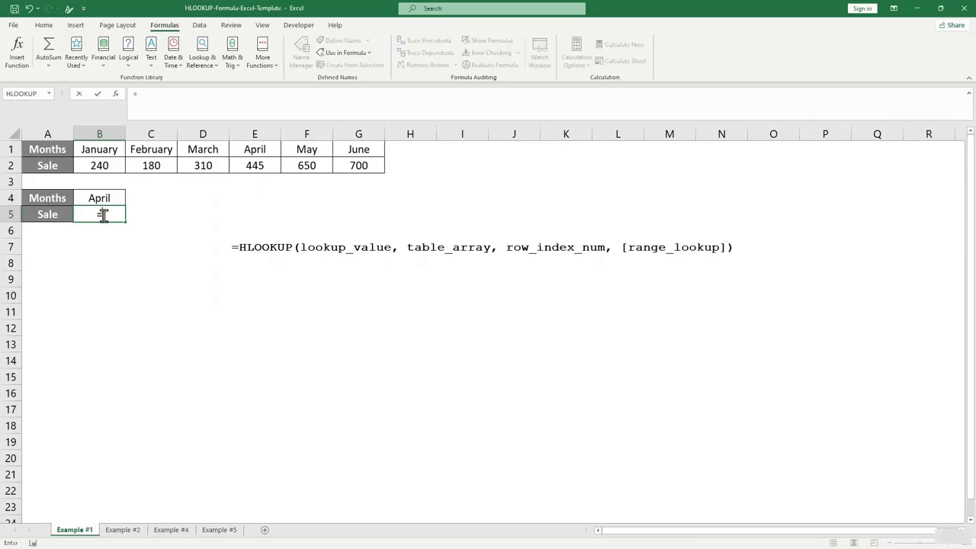
{"action": "type", "text": "hl"}
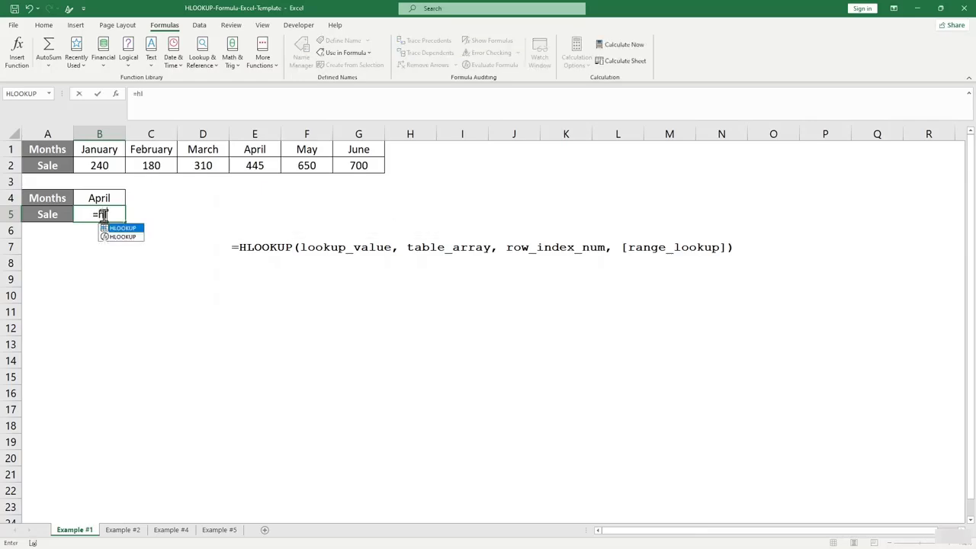
{"action": "key", "text": "Escape"}
{"action": "left_click", "coordinate": [145, 294]}
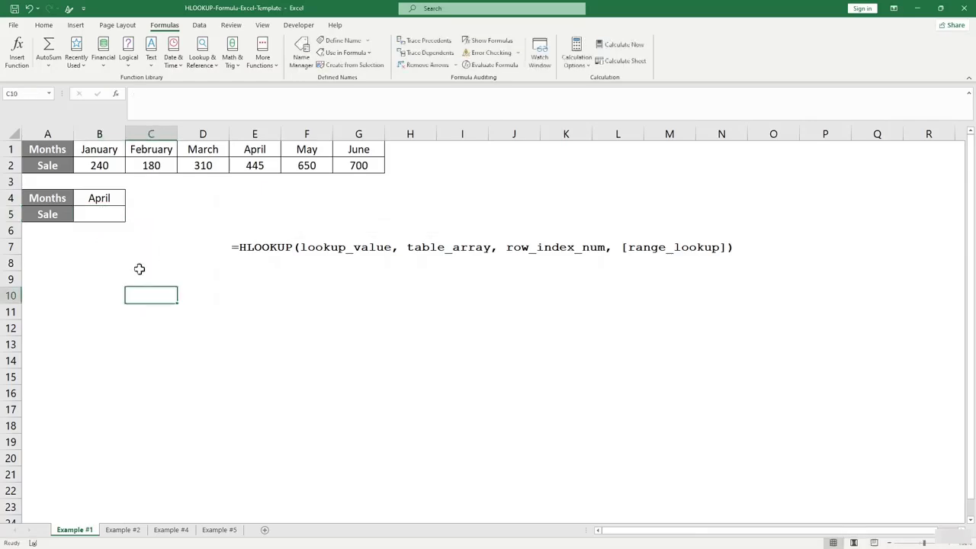
{"action": "left_click", "coordinate": [83, 150]}
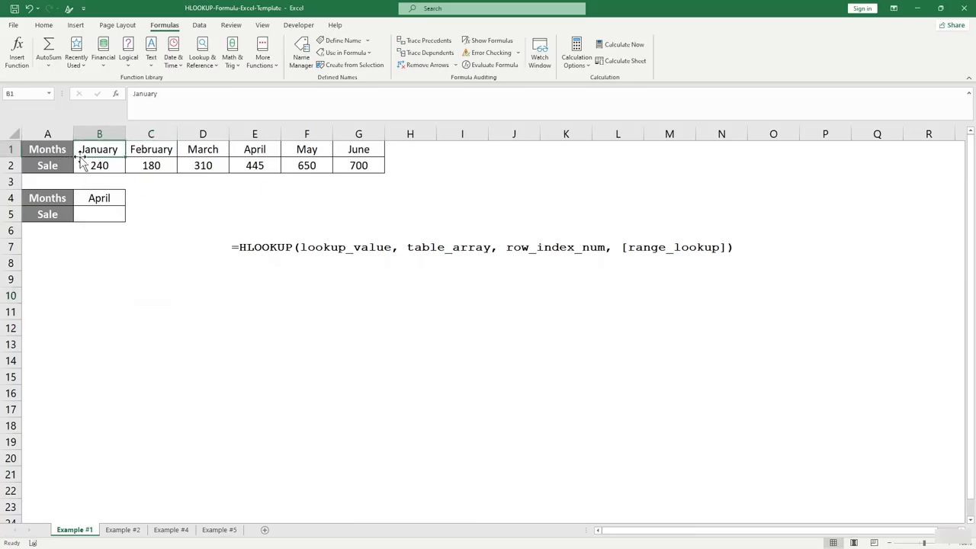
{"action": "left_click", "coordinate": [192, 202]}
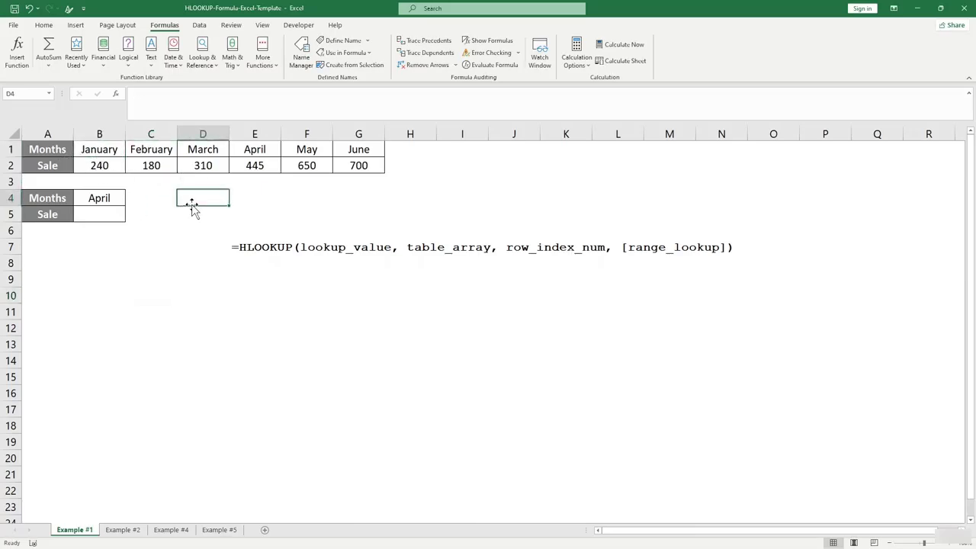
{"action": "left_click", "coordinate": [50, 151]}
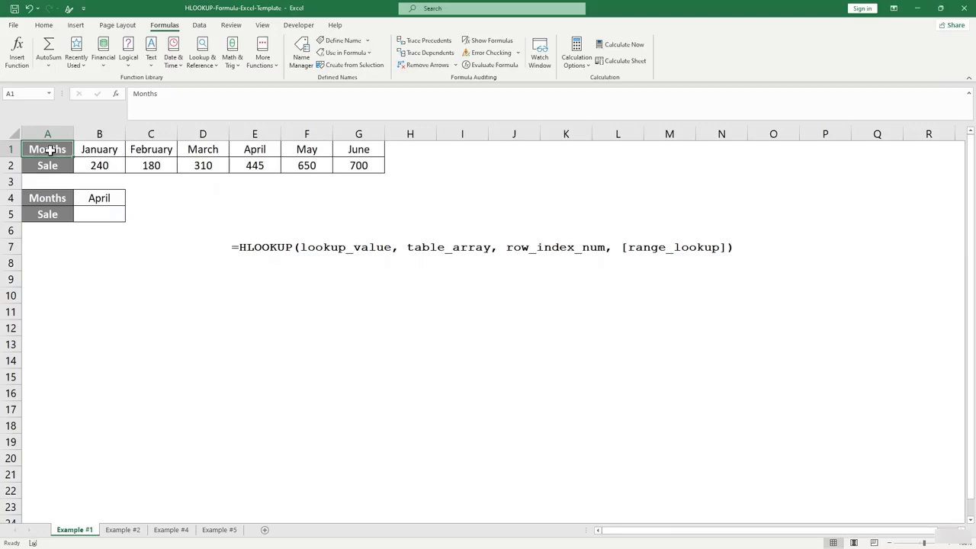
Convert A1:G2 into a table without headers and name it 'data'.
{"action": "key", "text": "ctrl+t"}
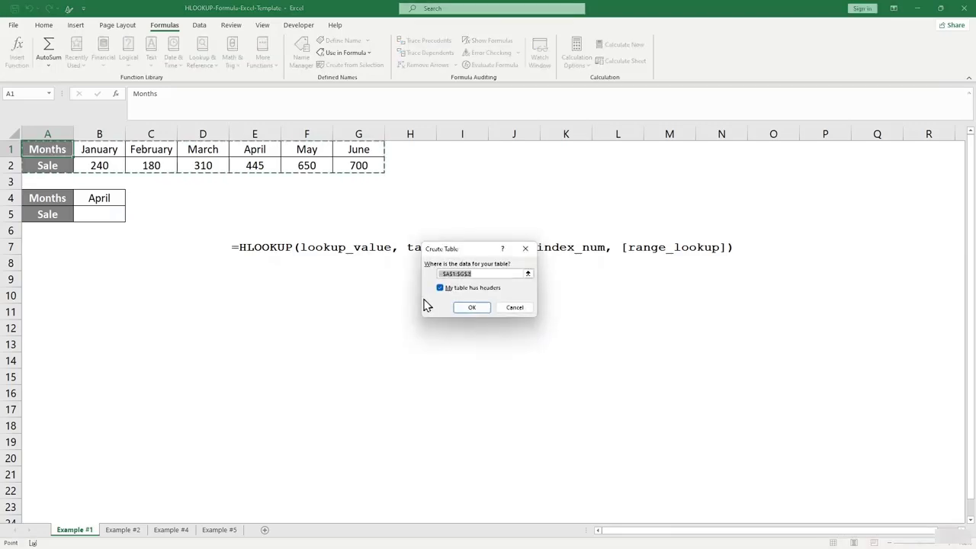
{"action": "left_click", "coordinate": [442, 290]}
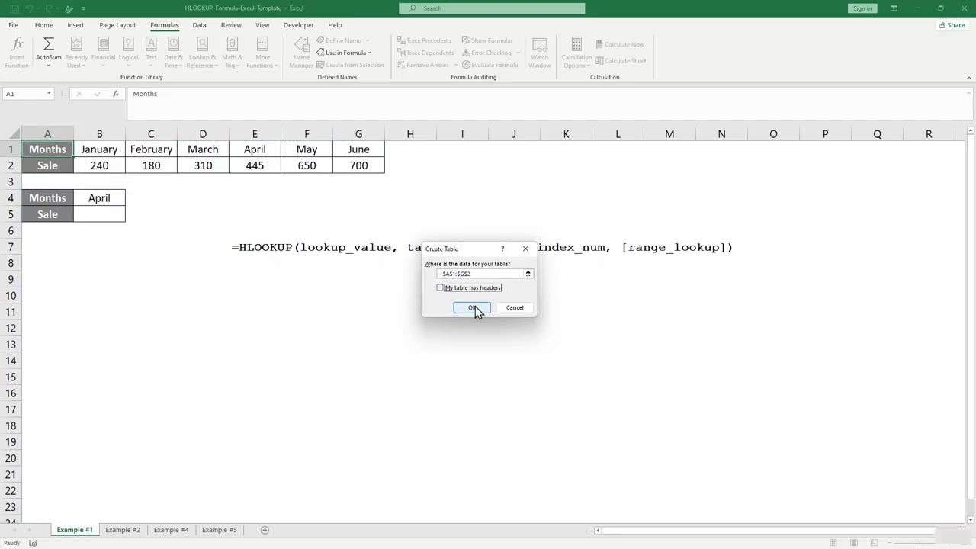
{"action": "left_click", "coordinate": [472, 307]}
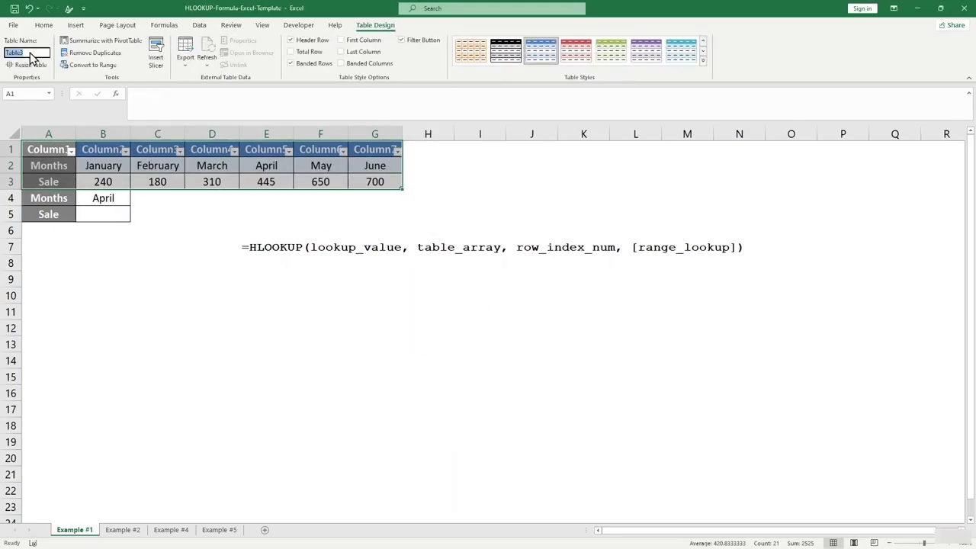
{"action": "left_click", "coordinate": [12, 52]}
{"action": "type", "text": "data"}
{"action": "left_click", "coordinate": [157, 230]}
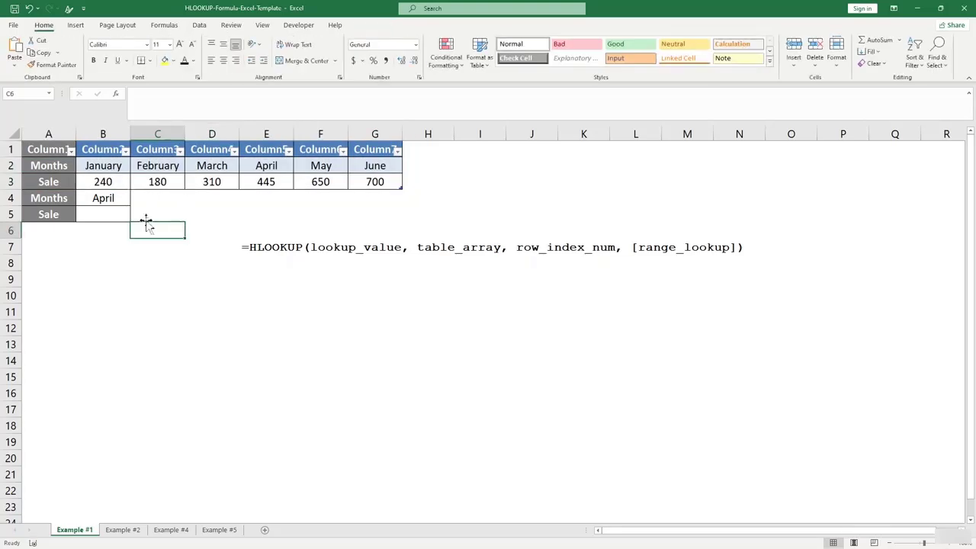
Enter =HLOOKUP(B4,data1,2,FALSE) in B5 so it returns April's sale, 445.
{"action": "left_click", "coordinate": [99, 216]}
{"action": "type", "text": "="}
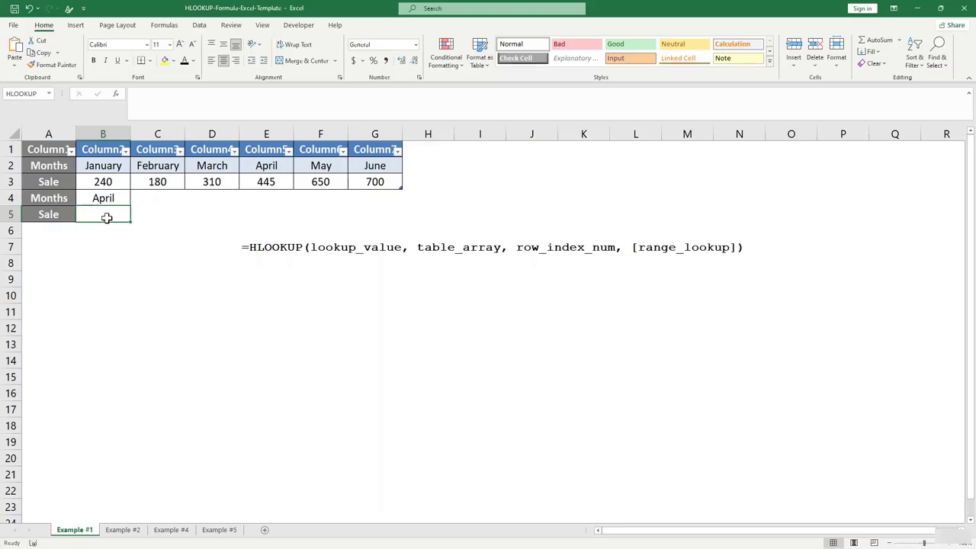
{"action": "type", "text": "=hoo"}
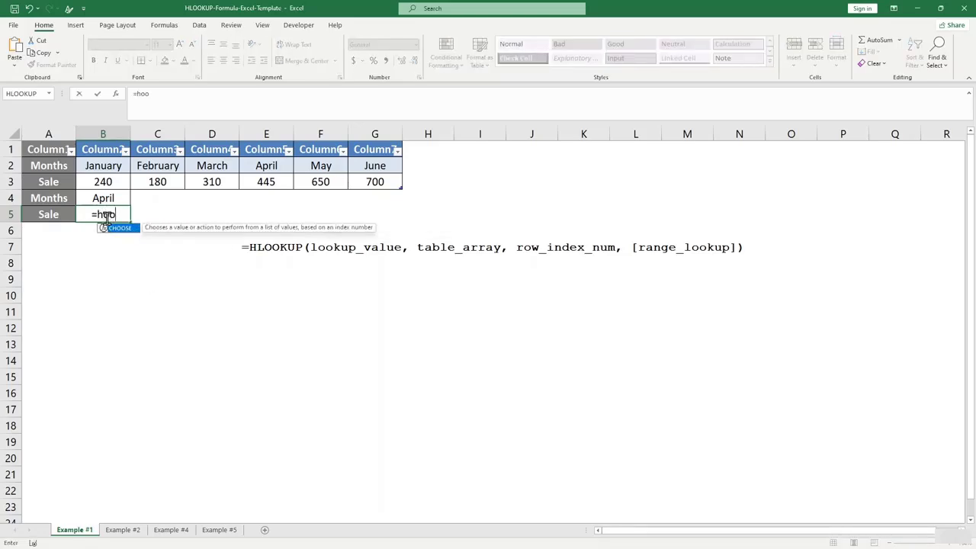
{"action": "key", "text": "BackSpace"}
{"action": "type", "text": "l"}
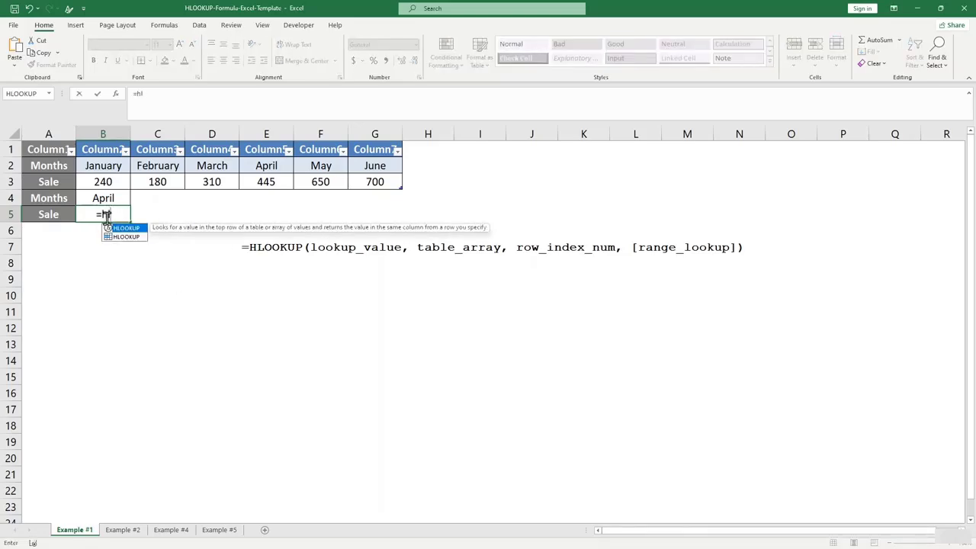
{"action": "key", "text": "Tab"}
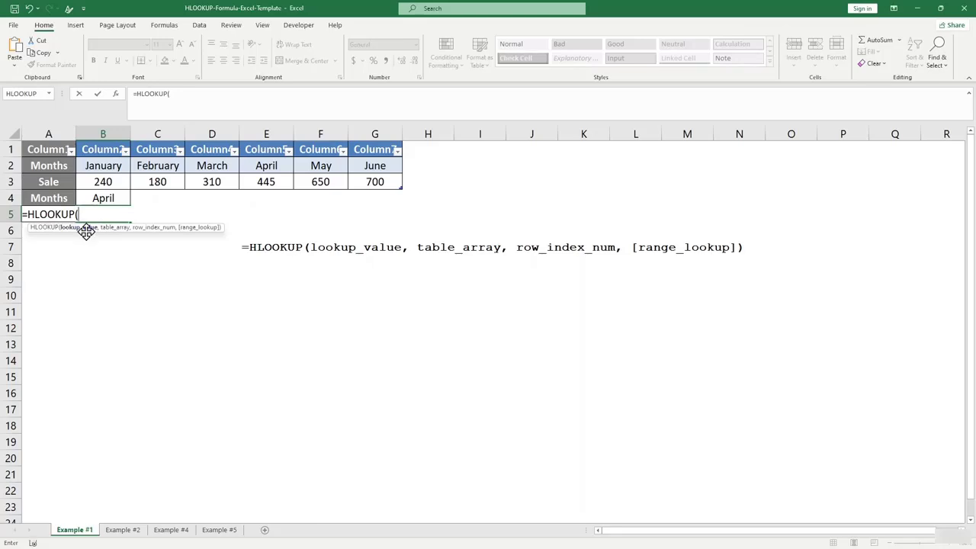
{"action": "left_click", "coordinate": [104, 198]}
{"action": "type", "text": ","}
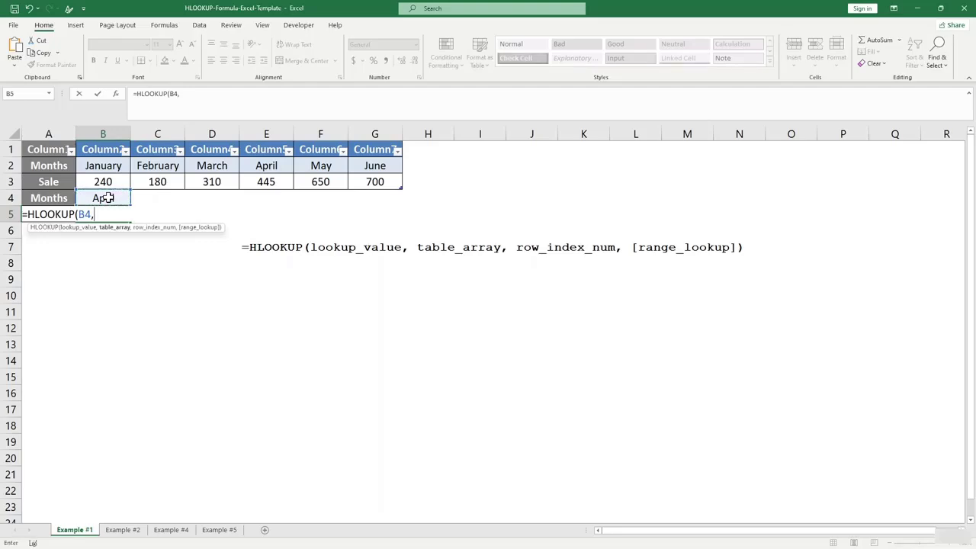
{"action": "type", "text": "da"}
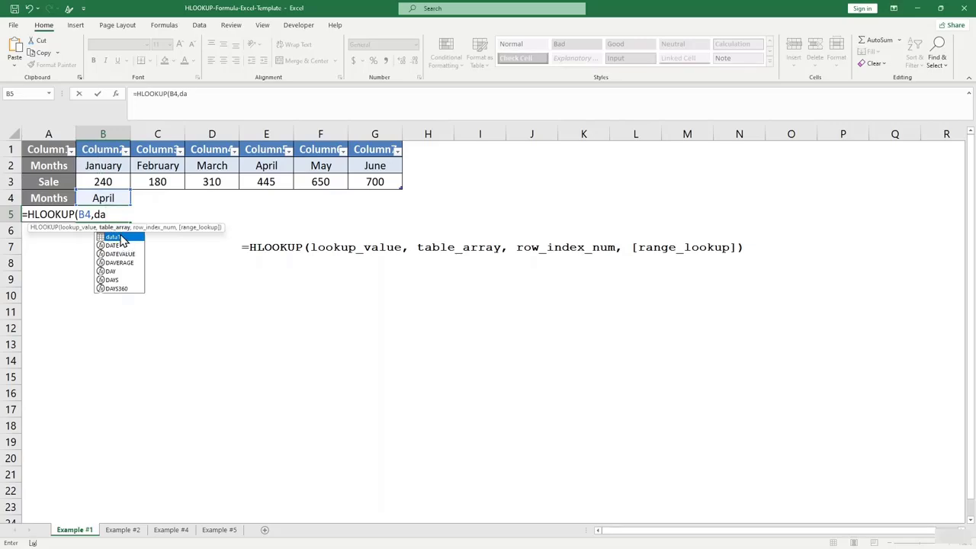
{"action": "left_click", "coordinate": [122, 238]}
{"action": "type", "text": "ta"}
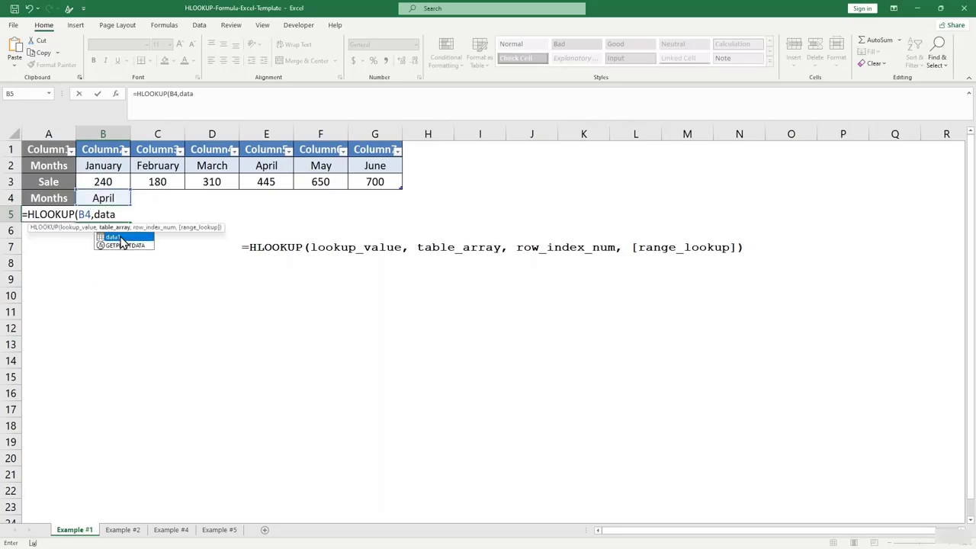
{"action": "double_click", "coordinate": [114, 237]}
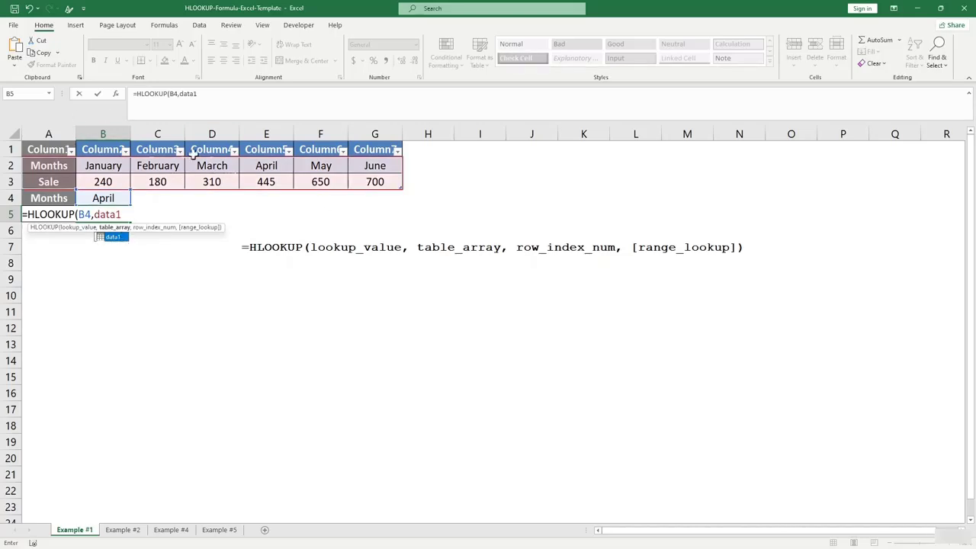
{"action": "type", "text": ",2"}
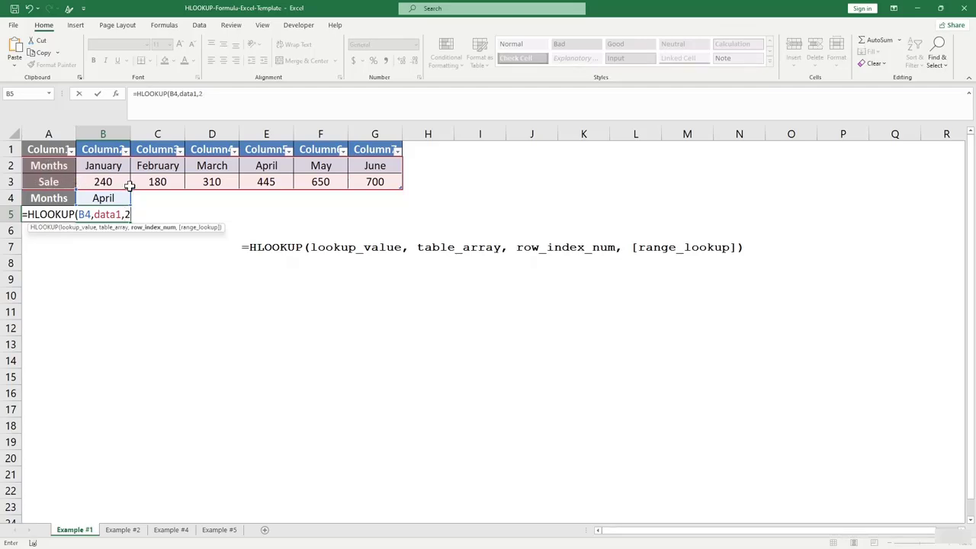
{"action": "type", "text": ","}
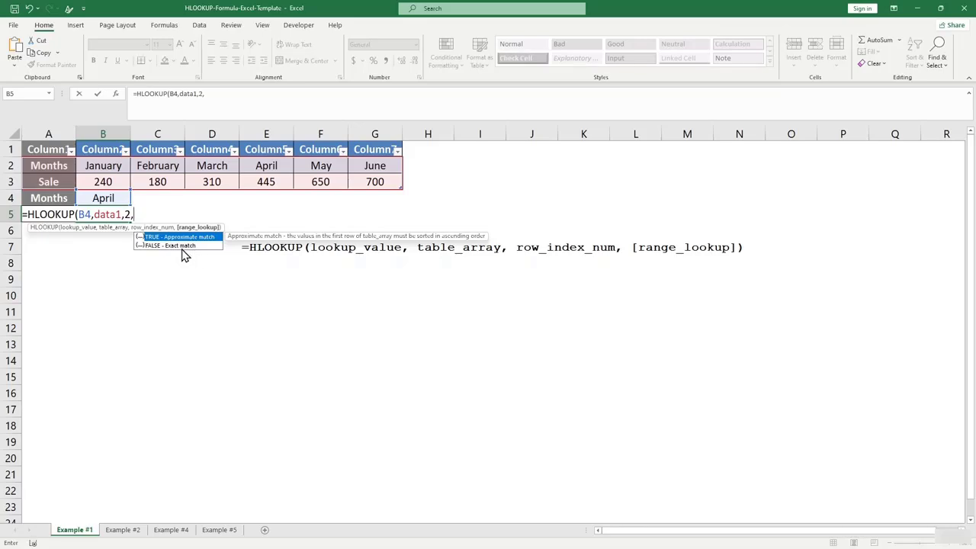
{"action": "type", "text": "false"}
{"action": "type", "text": ")"}
{"action": "key", "text": "Return"}
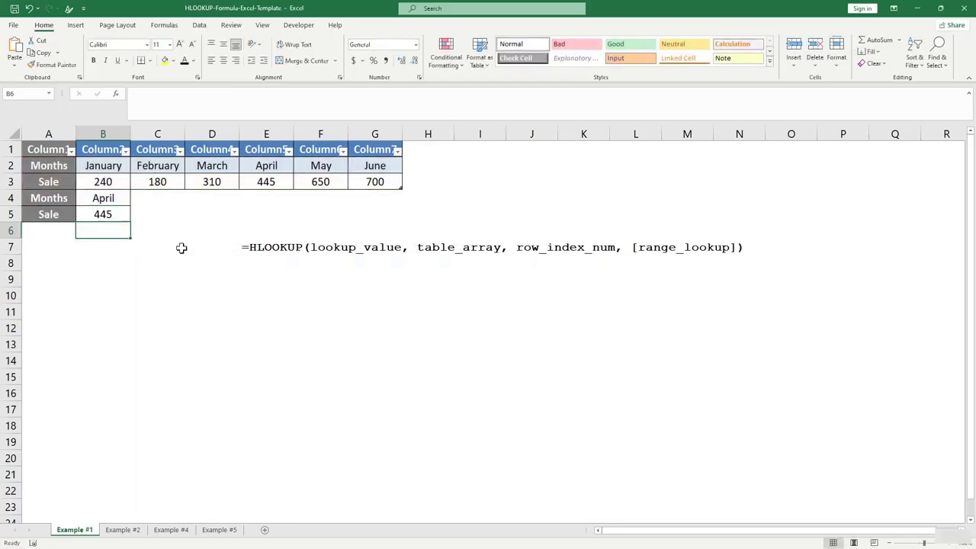
Check that B5's result matches April's sale of 445 in the table.
{"action": "left_click", "coordinate": [105, 214]}
{"action": "left_click", "coordinate": [104, 198]}
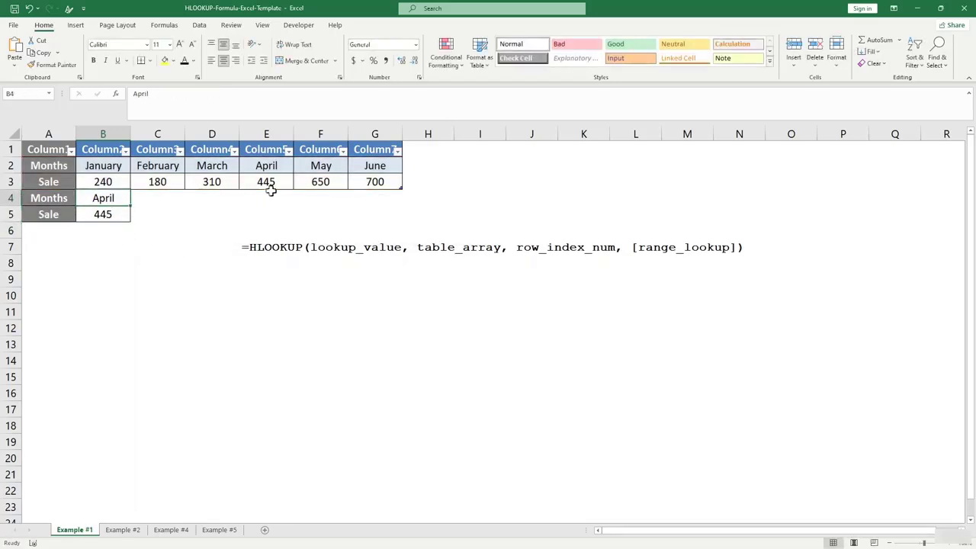
{"action": "left_click", "coordinate": [269, 187]}
{"action": "left_click", "coordinate": [266, 166]}
{"action": "left_click", "coordinate": [266, 183]}
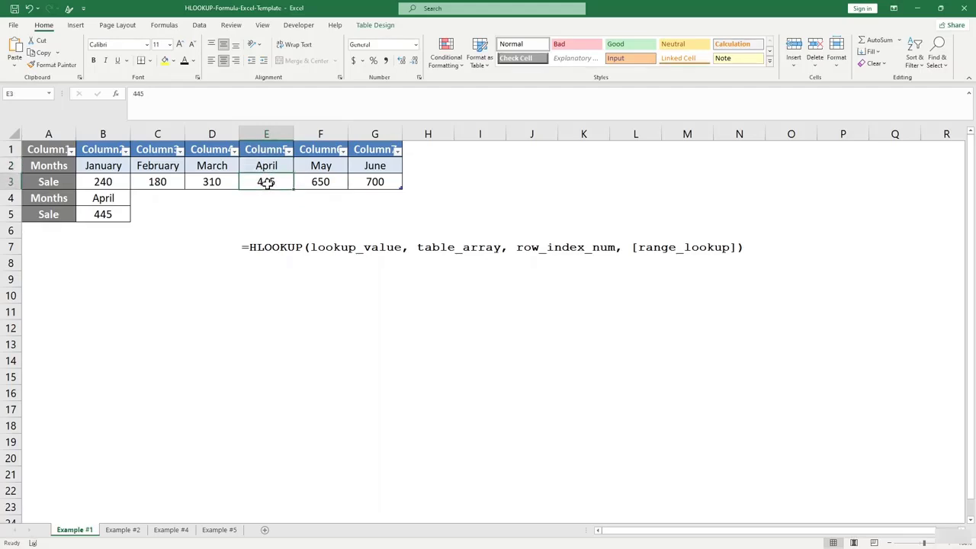
{"action": "left_click", "coordinate": [115, 244]}
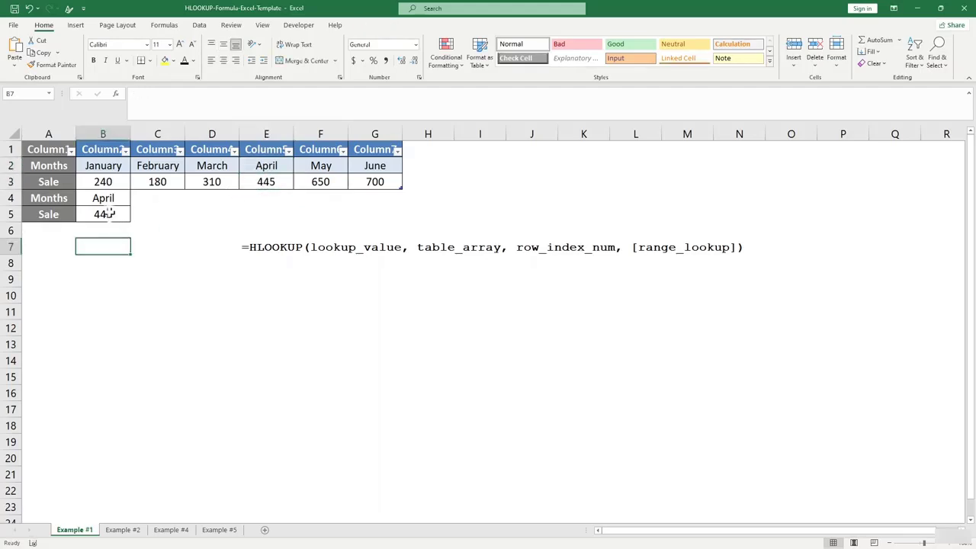
Change the month in B4 to May and confirm B5 now shows 650.
{"action": "left_click", "coordinate": [106, 198]}
{"action": "type", "text": "May"}
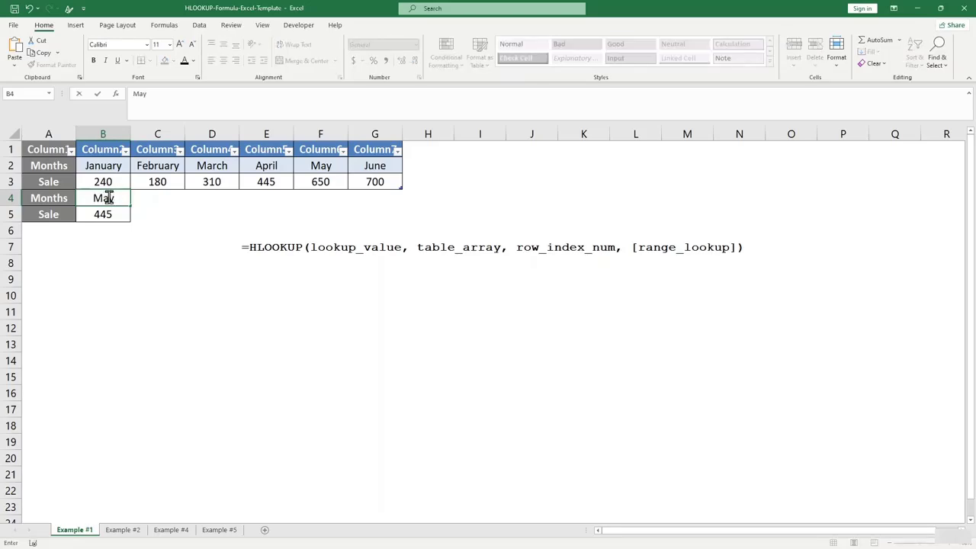
{"action": "left_click", "coordinate": [100, 246]}
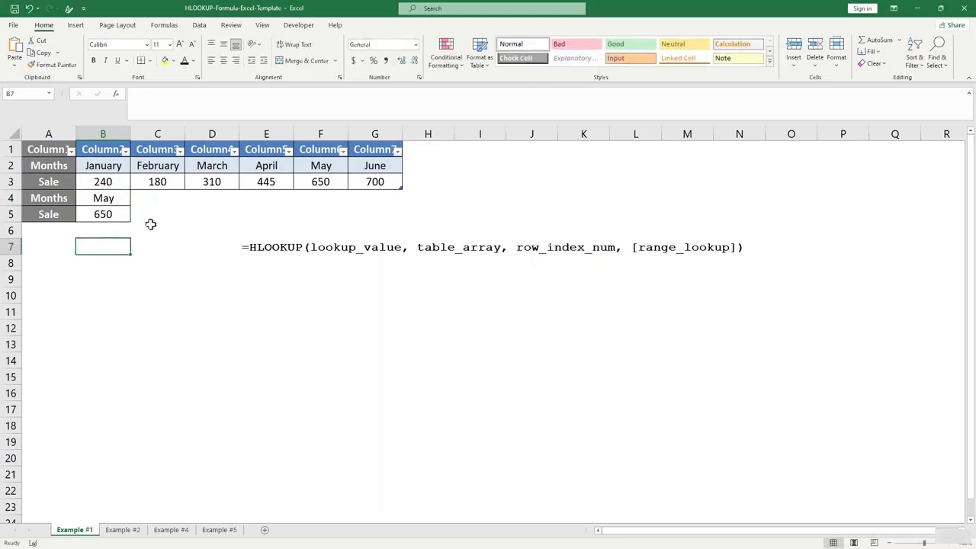
{"action": "left_click", "coordinate": [107, 216]}
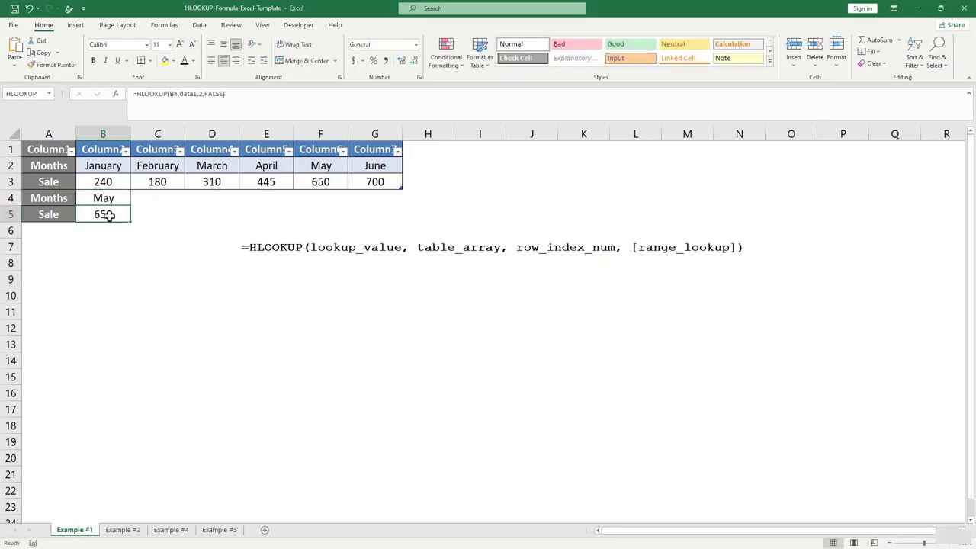
{"action": "left_click", "coordinate": [141, 259]}
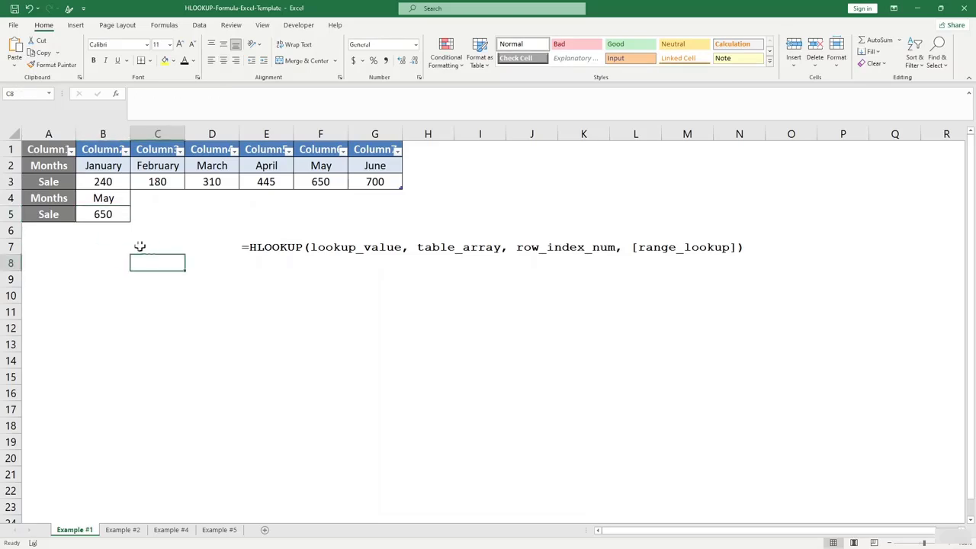
{"action": "left_click", "coordinate": [103, 197]}
{"action": "left_click", "coordinate": [105, 216]}
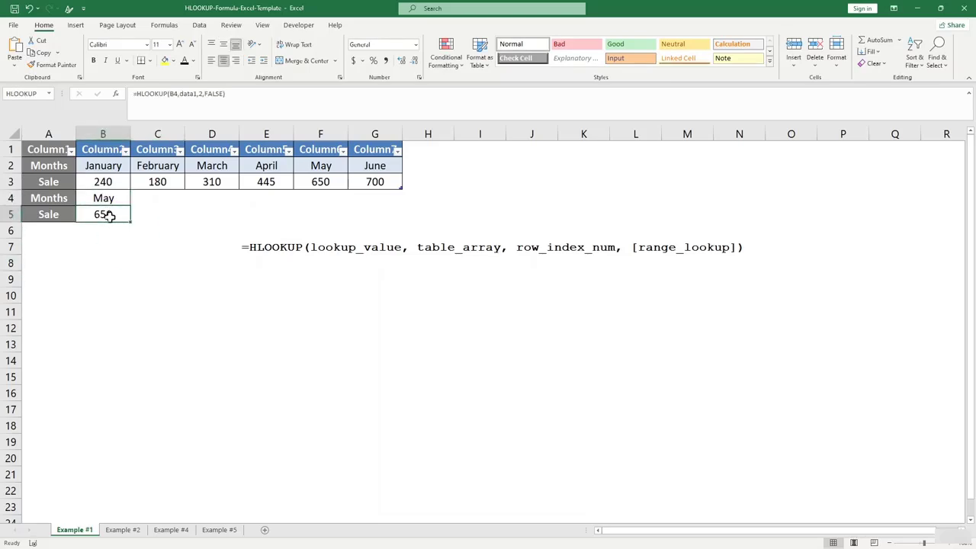
On the Example #2 sheet, review the student names Roger to Mary and the subjects.
{"action": "left_click", "coordinate": [125, 532]}
{"action": "left_click", "coordinate": [213, 336]}
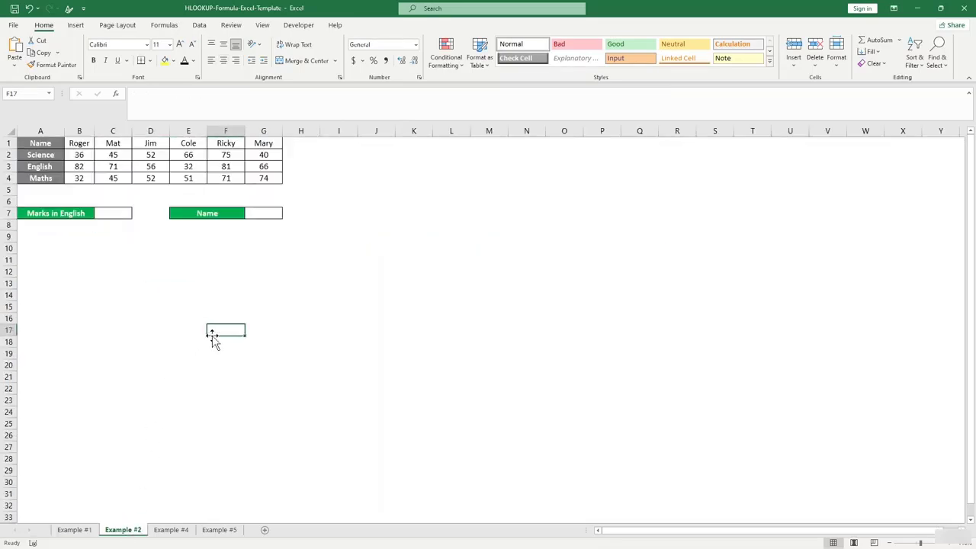
{"action": "left_click", "coordinate": [186, 270]}
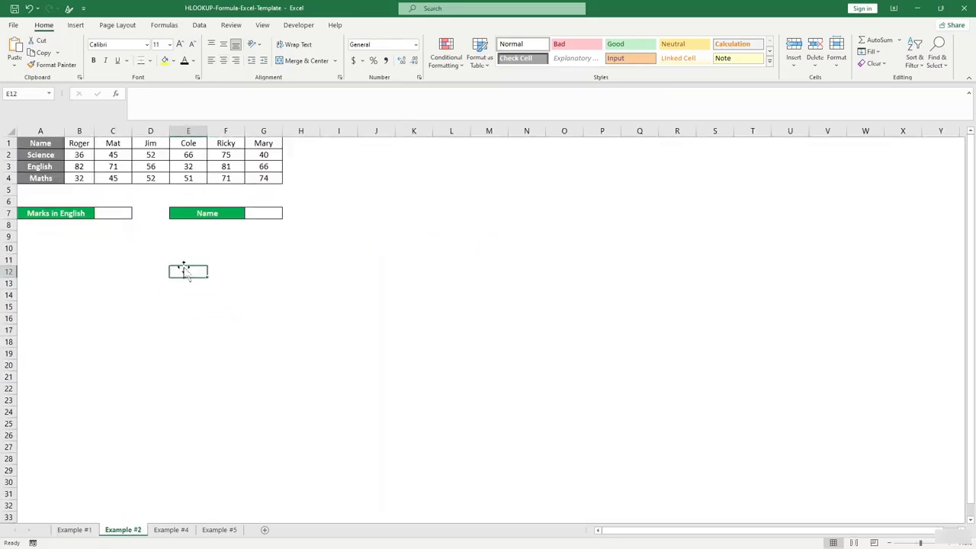
{"action": "left_click", "coordinate": [39, 144]}
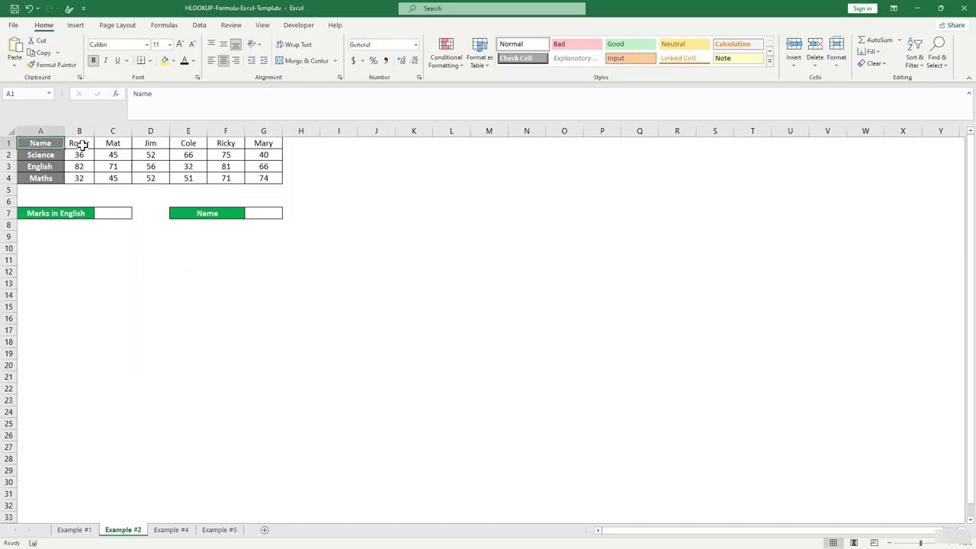
{"action": "left_click_drag", "start_coordinate": [82, 144], "coordinate": [261, 143]}
{"action": "left_click", "coordinate": [339, 178]}
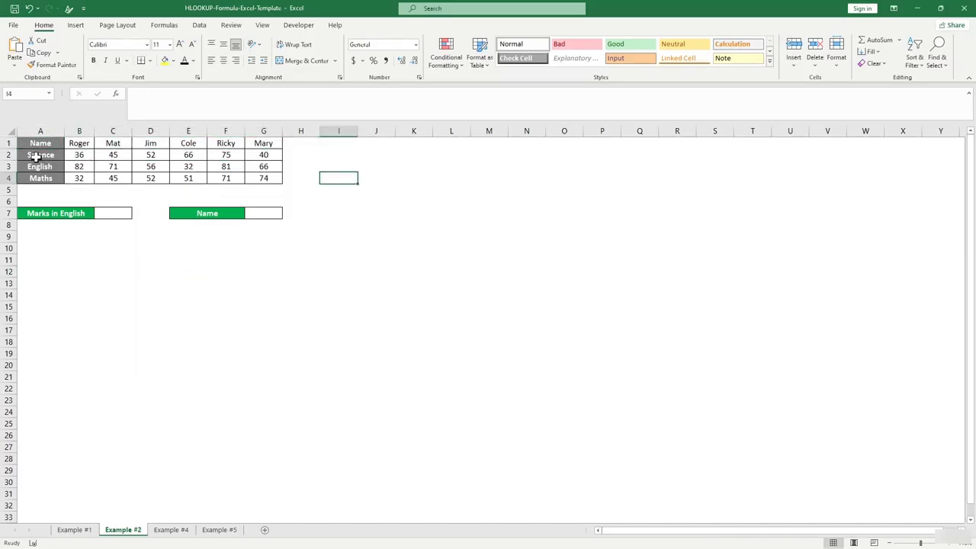
{"action": "left_click_drag", "start_coordinate": [36, 157], "coordinate": [263, 178]}
{"action": "left_click", "coordinate": [344, 222]}
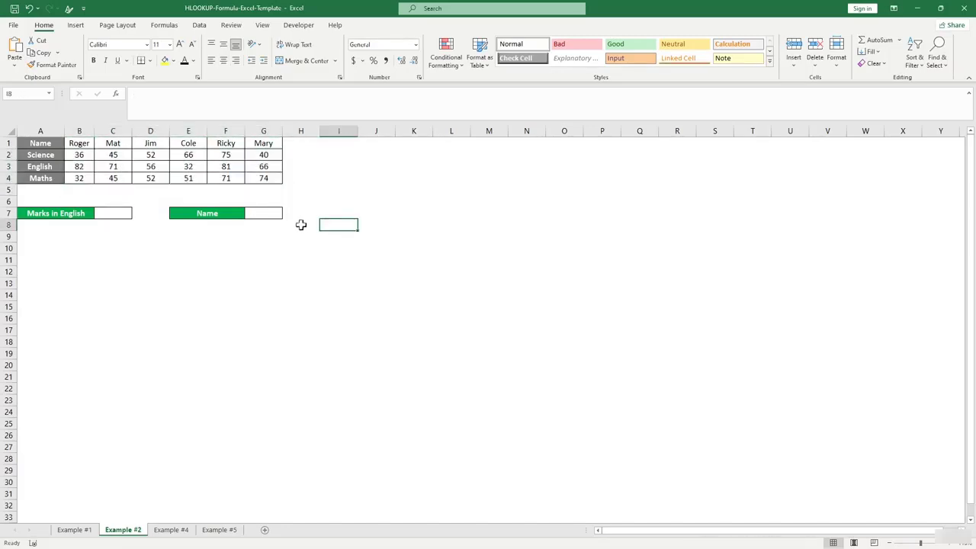
{"action": "left_click", "coordinate": [150, 247]}
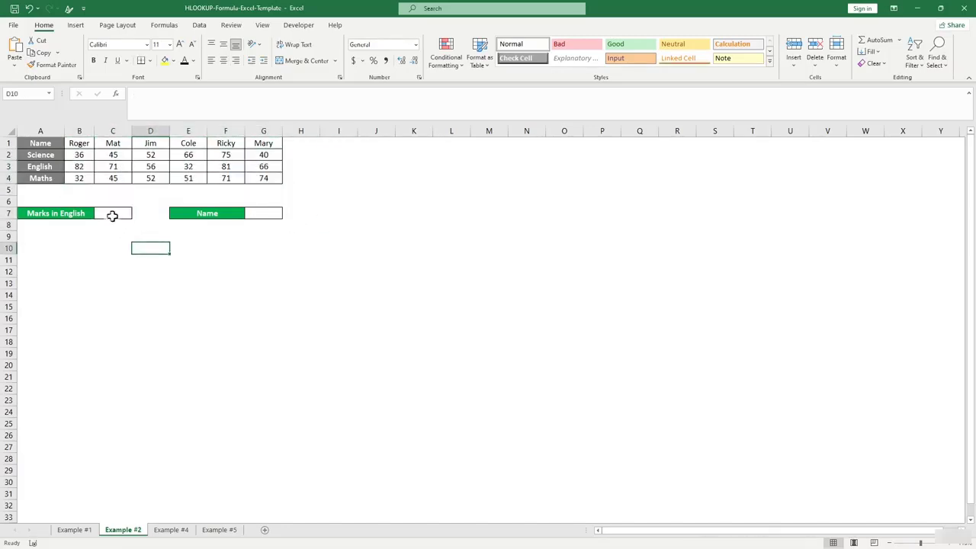
Enter the student name Jim in G7.
{"action": "left_click", "coordinate": [113, 177]}
{"action": "left_click", "coordinate": [259, 214]}
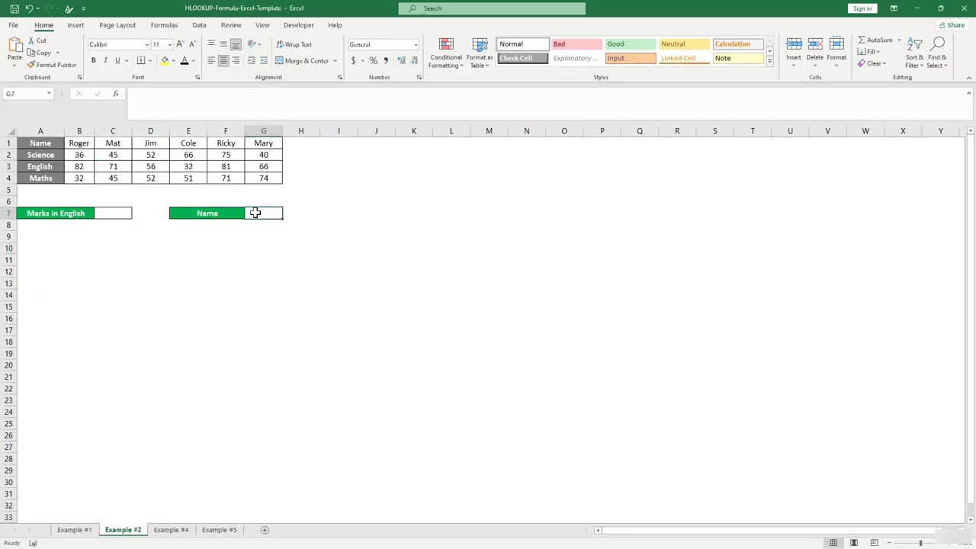
{"action": "type", "text": "Jim"}
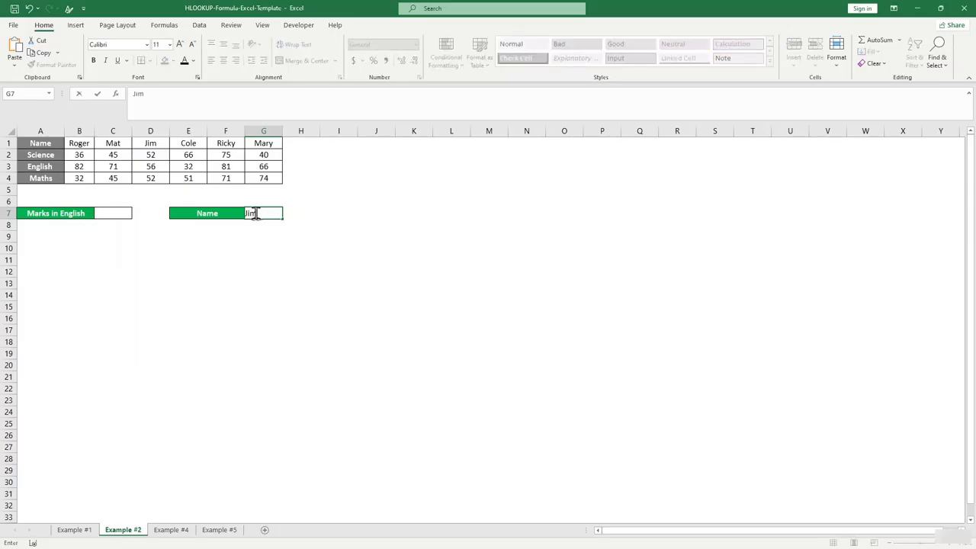
{"action": "key", "text": "Return"}
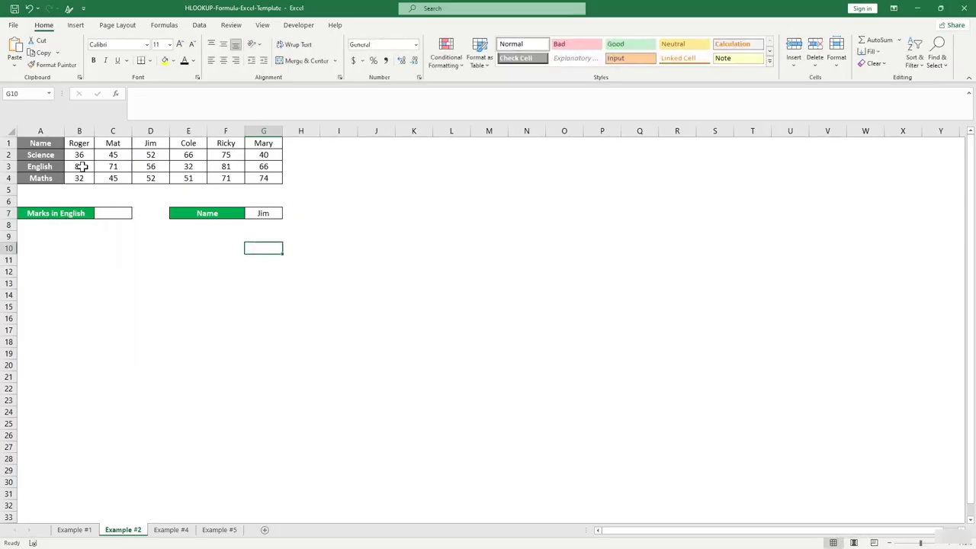
Enter =HLOOKUP(G7,A1:G4,3,0) in C7 to return Jim's English mark, 56.
{"action": "left_click", "coordinate": [118, 256]}
{"action": "left_click", "coordinate": [112, 215]}
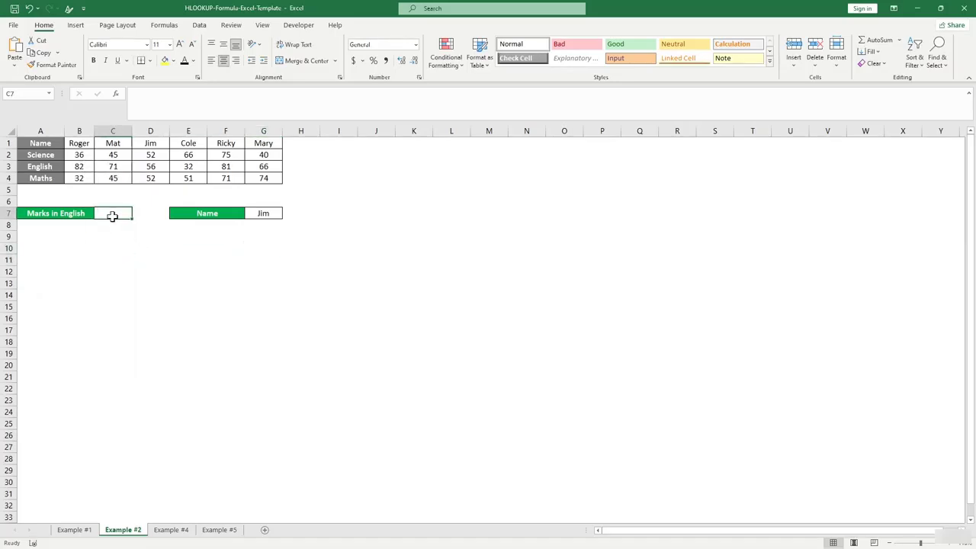
{"action": "type", "text": "=ho"}
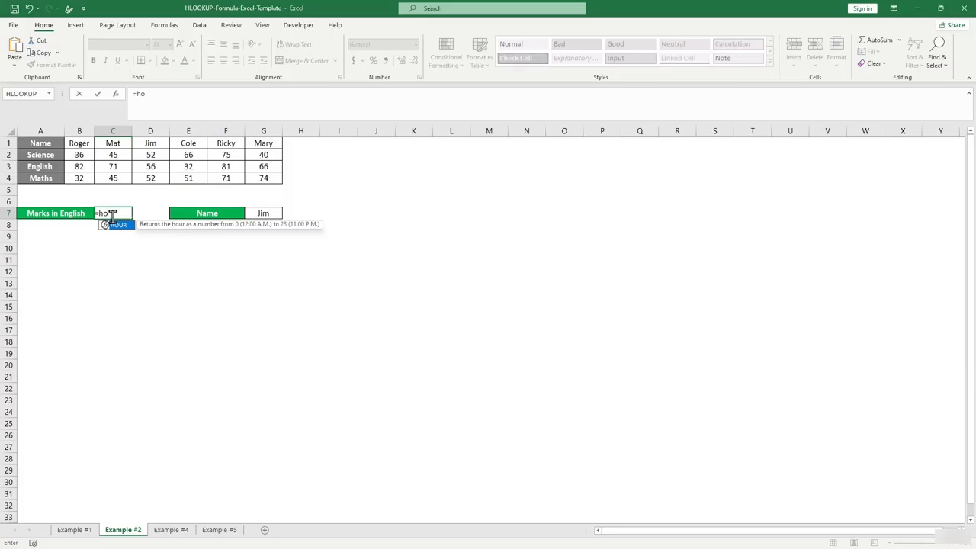
{"action": "key", "text": "BackSpace"}
{"action": "type", "text": "l"}
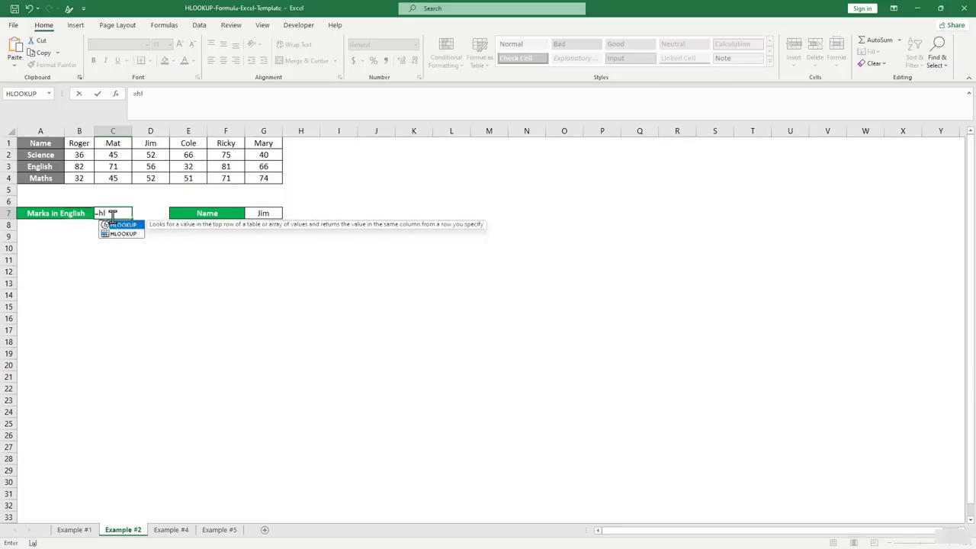
{"action": "key", "text": "Tab"}
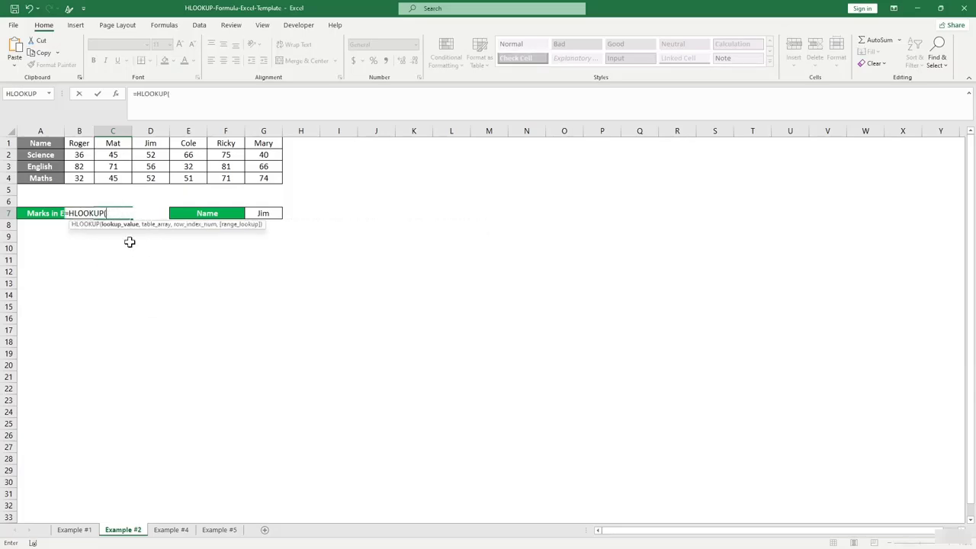
{"action": "left_click", "coordinate": [269, 213]}
{"action": "type", "text": ","}
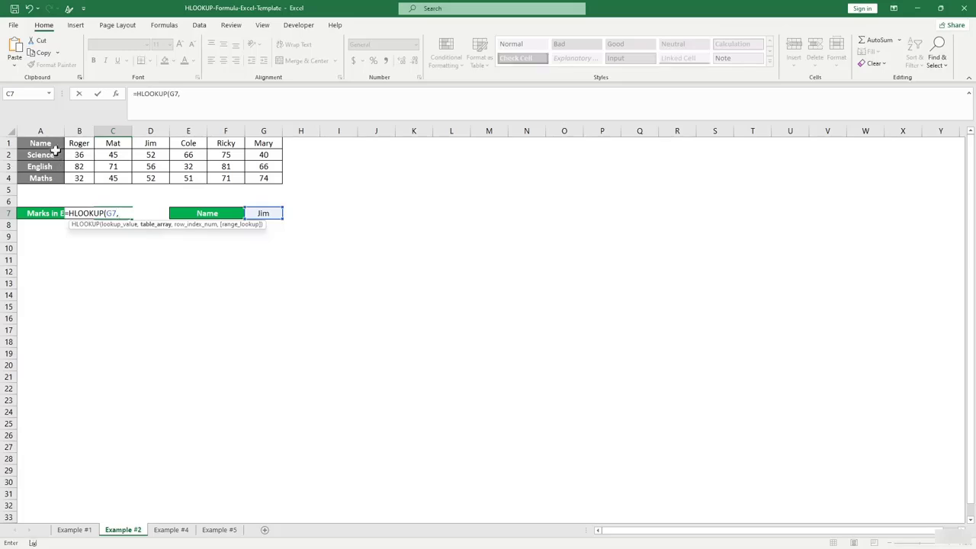
{"action": "left_click_drag", "start_coordinate": [40, 143], "coordinate": [264, 178]}
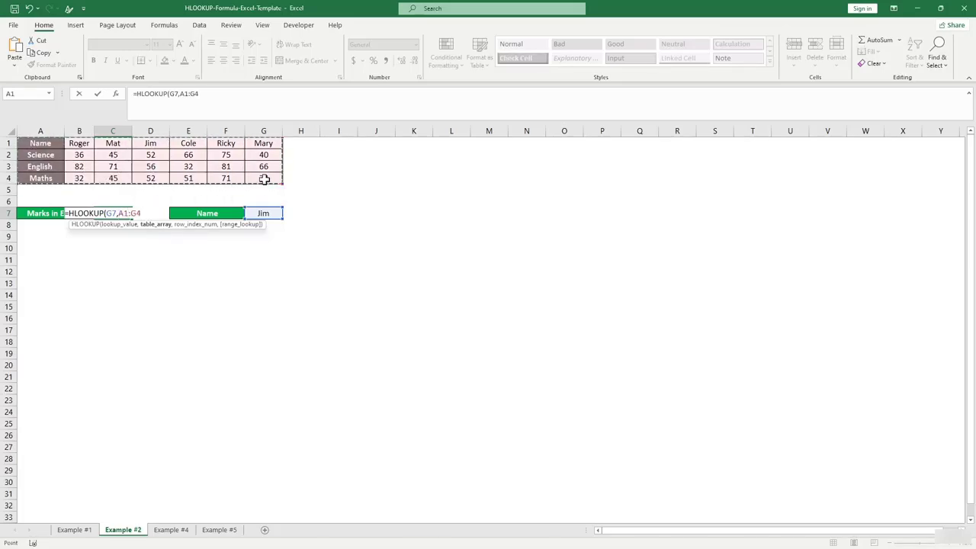
{"action": "type", "text": ","}
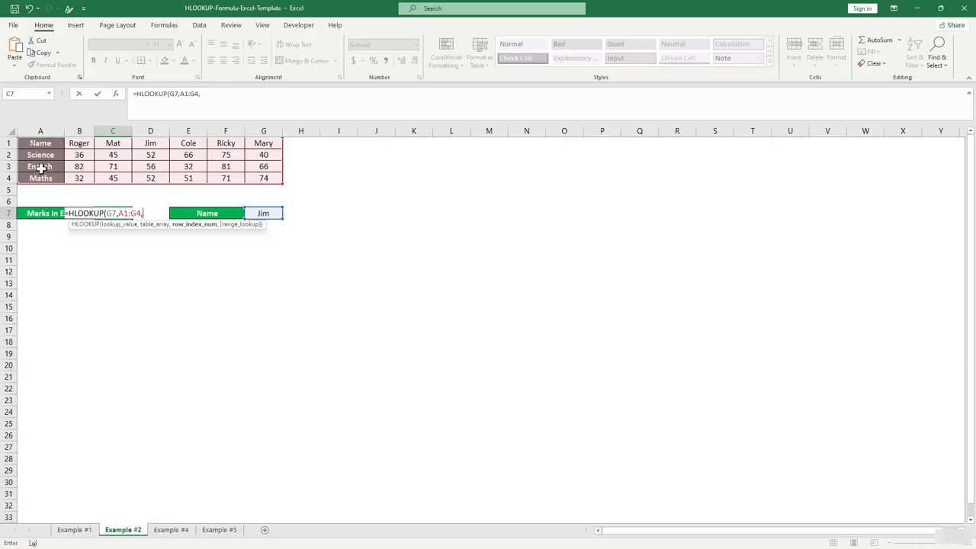
{"action": "type", "text": "3,"}
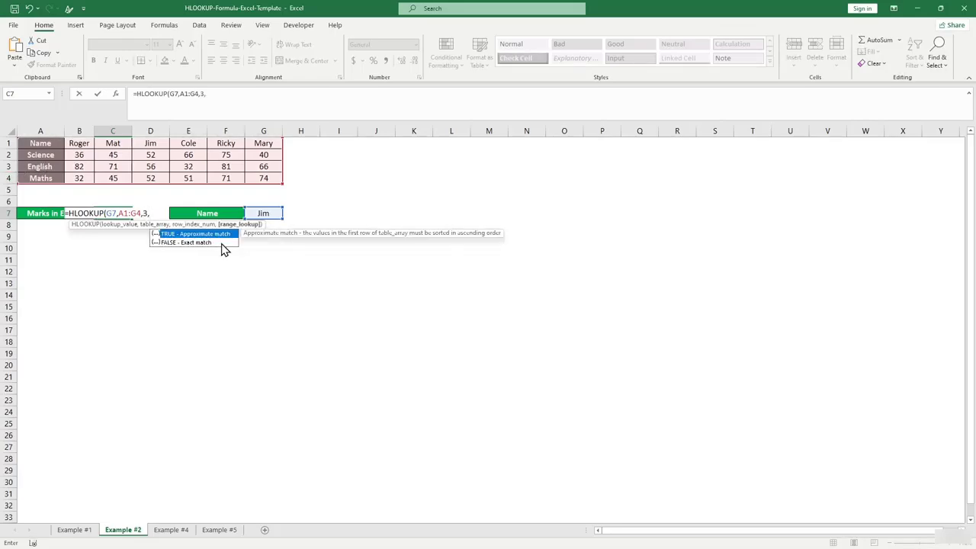
{"action": "type", "text": ")"}
{"action": "key", "text": "Left"}
{"action": "type", "text": "0"}
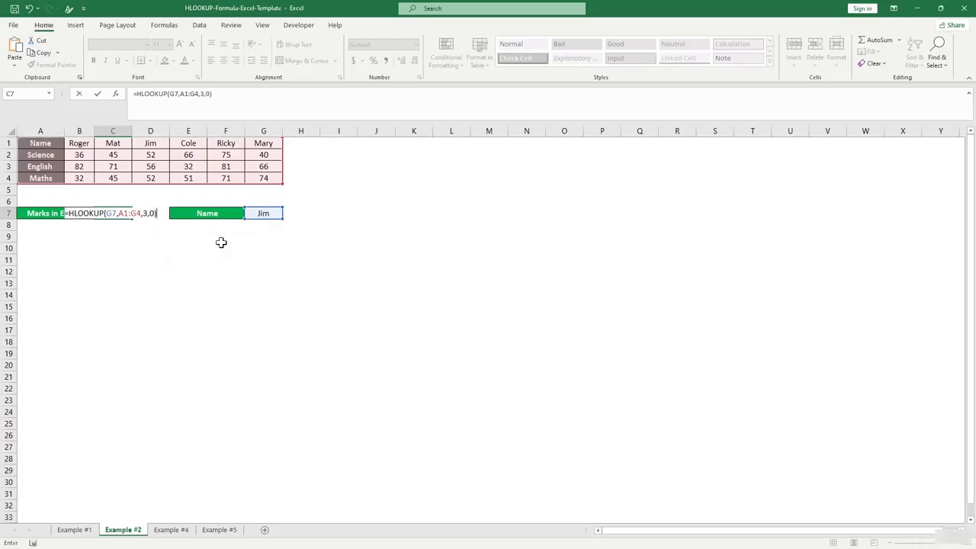
{"action": "key", "text": "Return"}
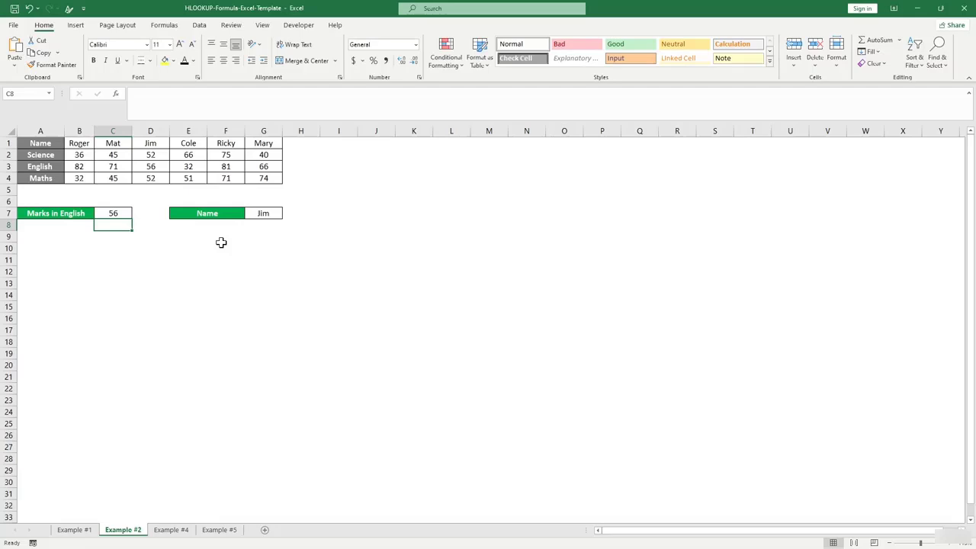
{"action": "left_click", "coordinate": [147, 169]}
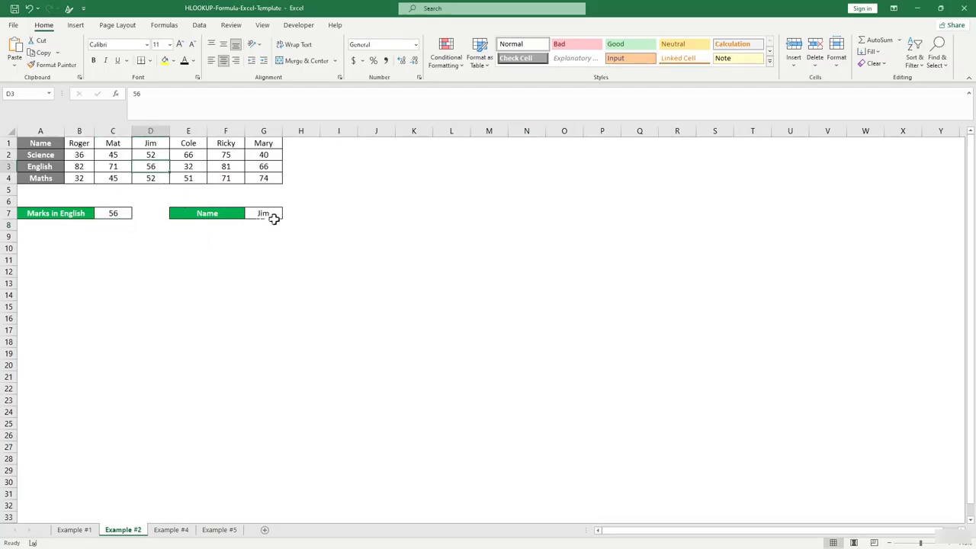
{"action": "key", "text": "Home"}
{"action": "left_click", "coordinate": [157, 168]}
{"action": "left_click", "coordinate": [157, 224]}
{"action": "left_click", "coordinate": [156, 235]}
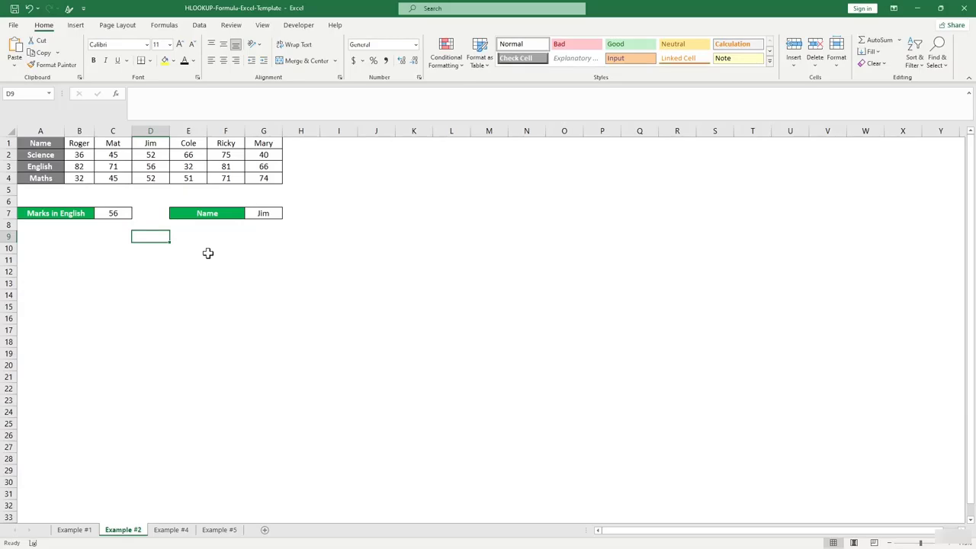
{"action": "key", "text": "Up"}
{"action": "key", "text": "Up"}
{"action": "key", "text": "Left"}
{"action": "left_click", "coordinate": [223, 282]}
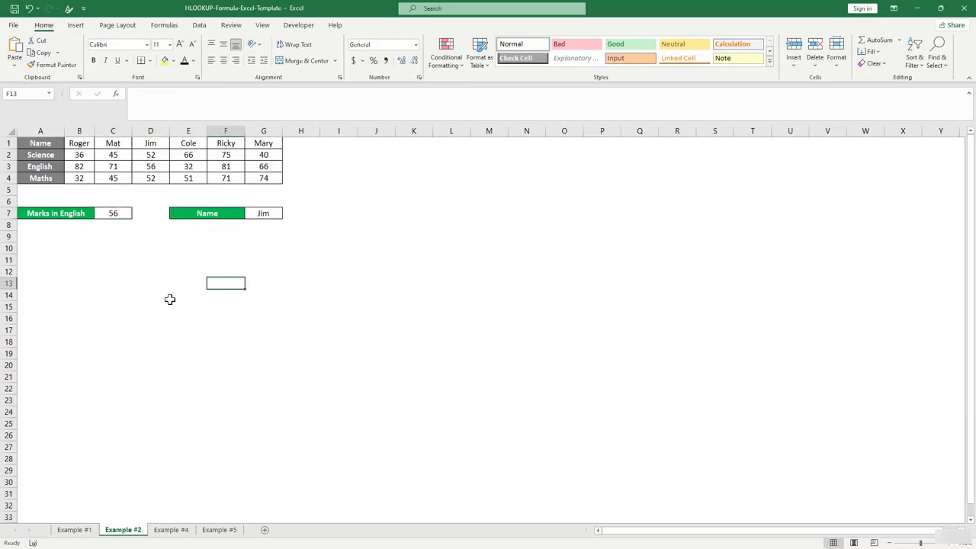
{"action": "left_click", "coordinate": [176, 532]}
Review the employee IDs and the SALES1–SALES5 rows on the Example #4 sheet.
{"action": "left_click", "coordinate": [215, 341]}
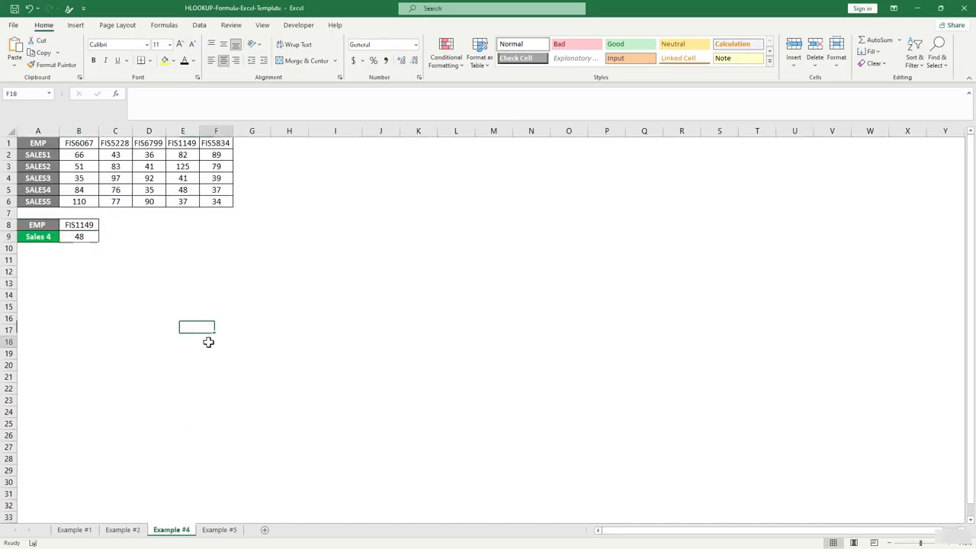
{"action": "left_click", "coordinate": [44, 146]}
{"action": "left_click", "coordinate": [75, 144]}
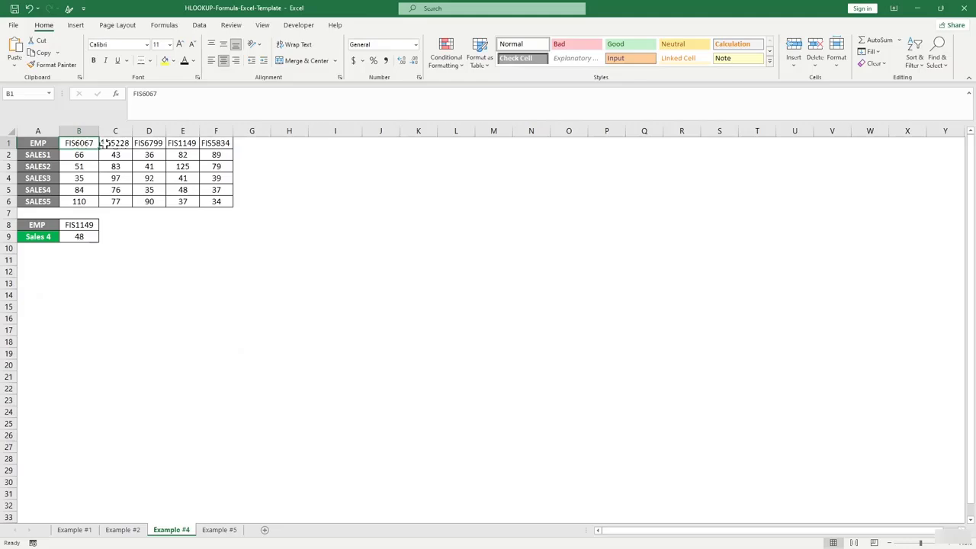
{"action": "left_click", "coordinate": [212, 154]}
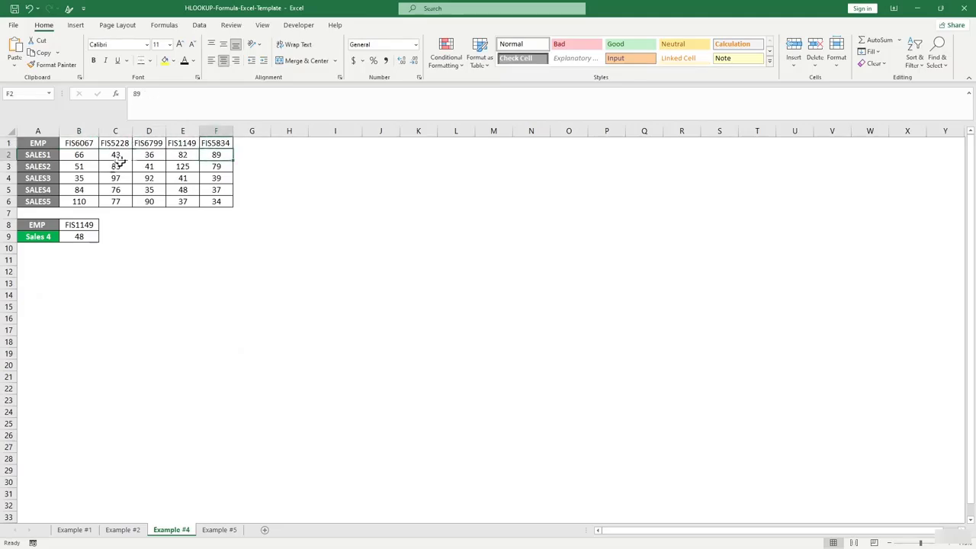
{"action": "left_click", "coordinate": [81, 145]}
{"action": "left_click", "coordinate": [156, 153]}
{"action": "left_click_drag", "start_coordinate": [51, 155], "coordinate": [43, 201]}
{"action": "left_click", "coordinate": [194, 251]}
{"action": "left_click", "coordinate": [153, 258]}
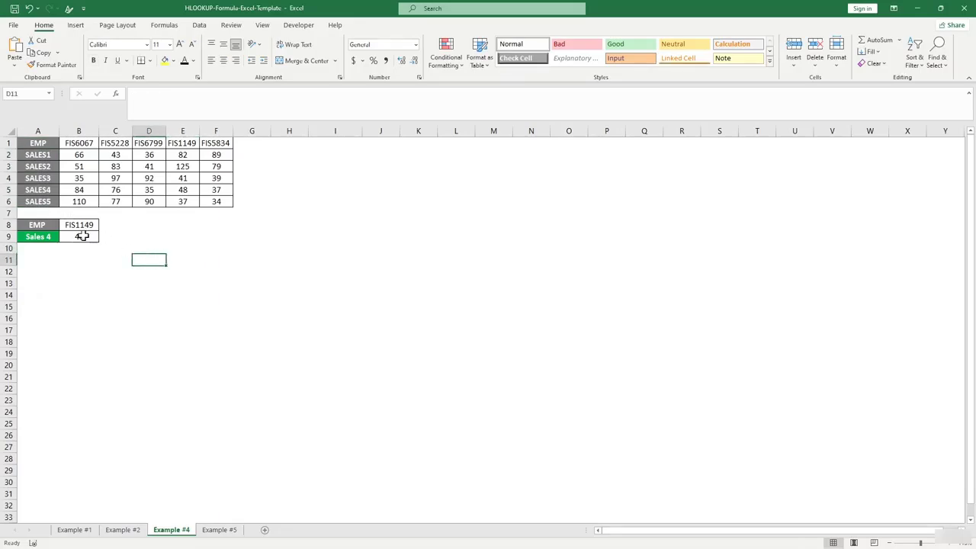
Select B9, the Sales 4 result for employee FIS1149, to rewrite its lookup.
{"action": "left_click", "coordinate": [82, 237]}
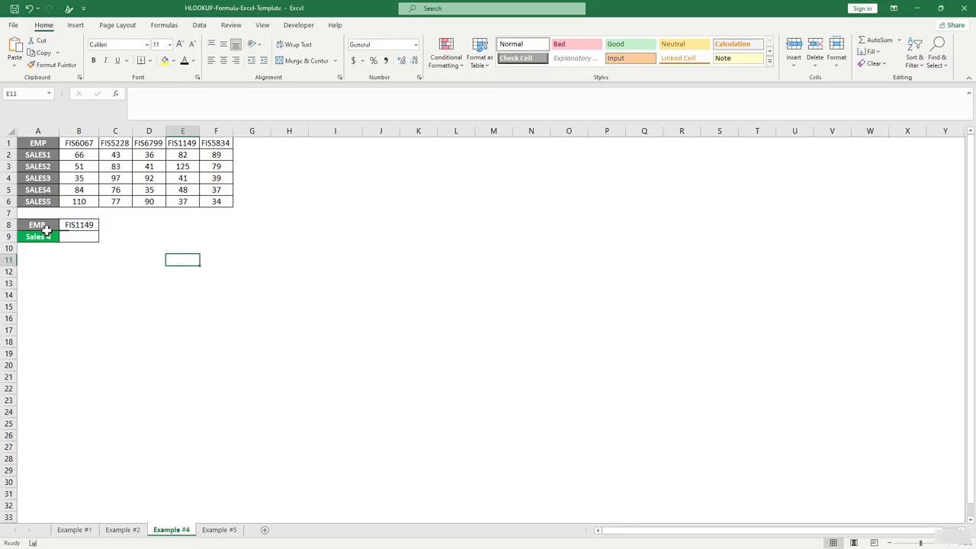
{"action": "left_click", "coordinate": [89, 226]}
{"action": "left_click", "coordinate": [84, 237]}
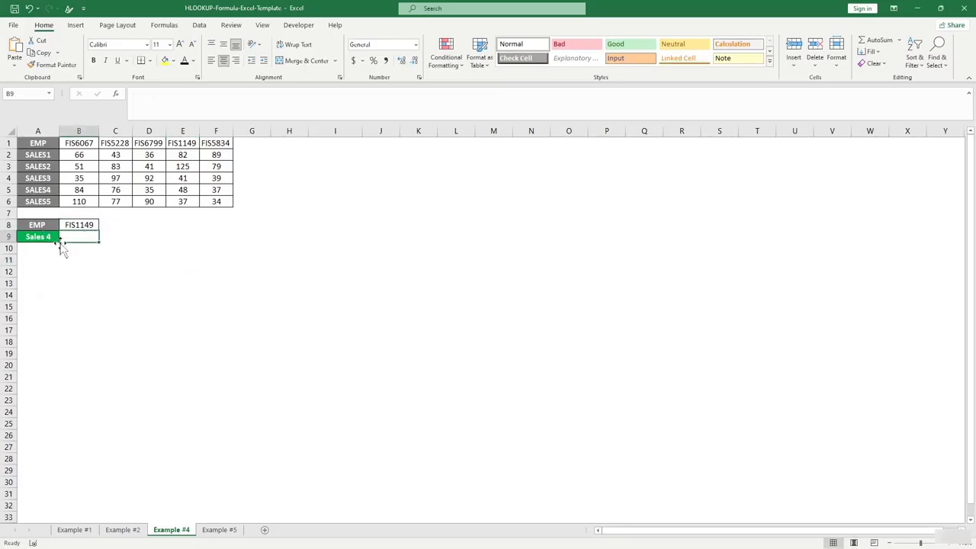
{"action": "left_click", "coordinate": [50, 192]}
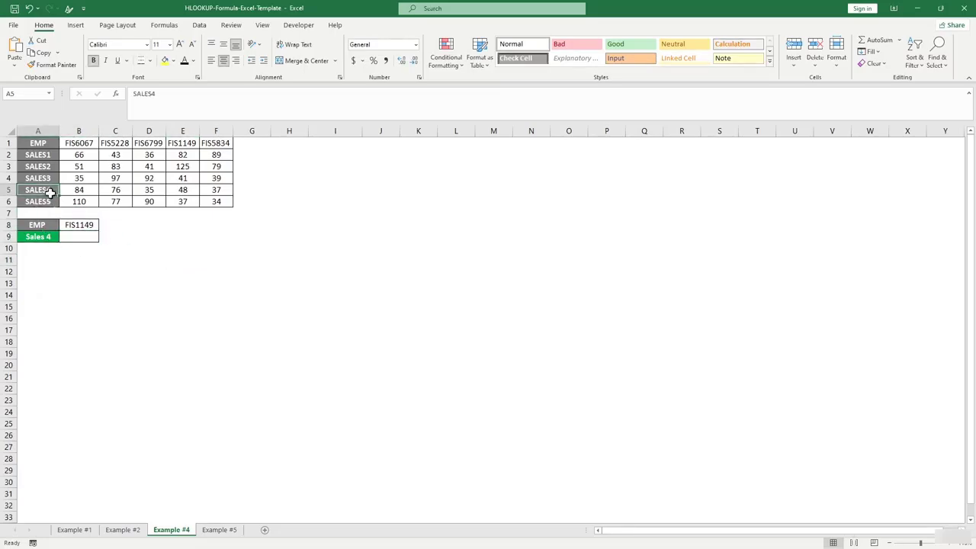
{"action": "left_click", "coordinate": [79, 240]}
Enter =HLOOKUP(B8,A1:F6,5,0) in B9, returning 48 for FIS1149.
{"action": "type", "text": "="}
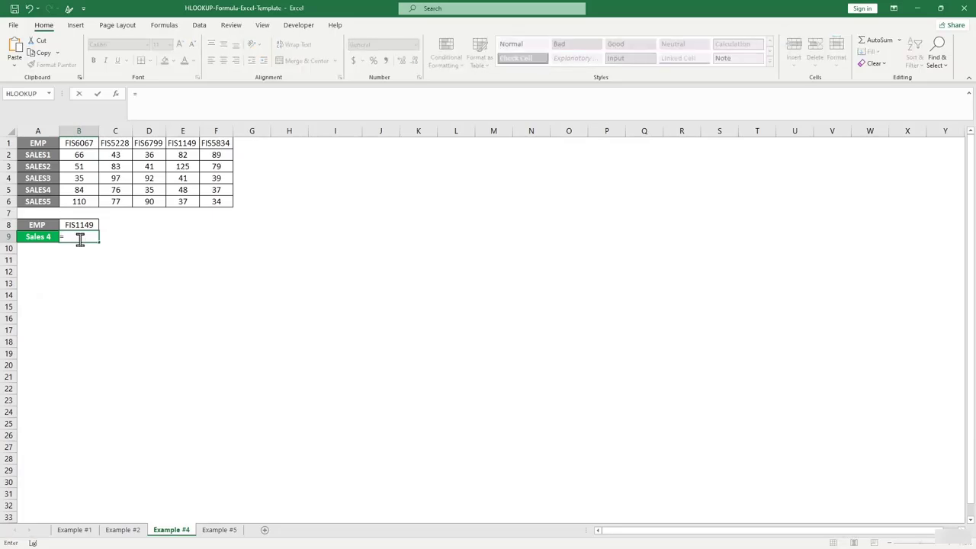
{"action": "type", "text": "hl"}
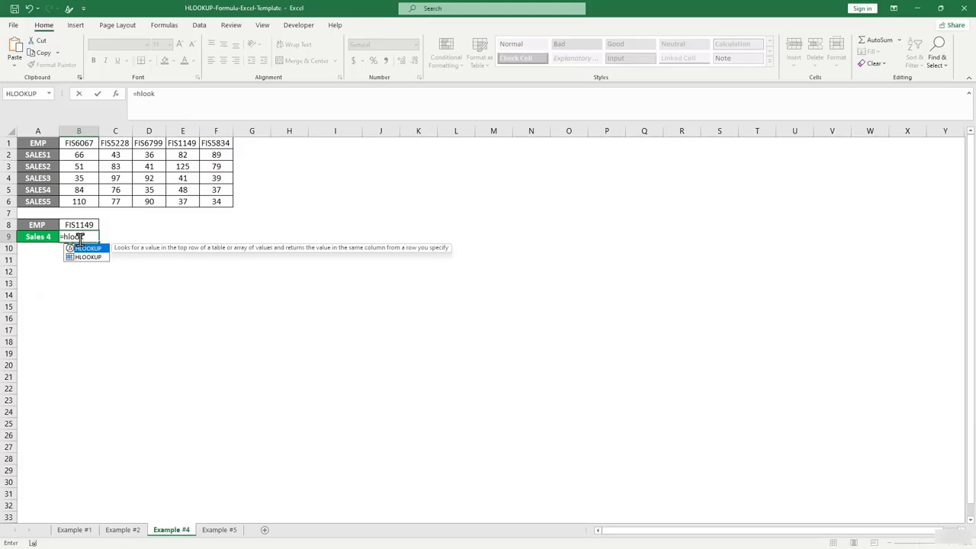
{"action": "type", "text": "ook"}
{"action": "key", "text": "Tab"}
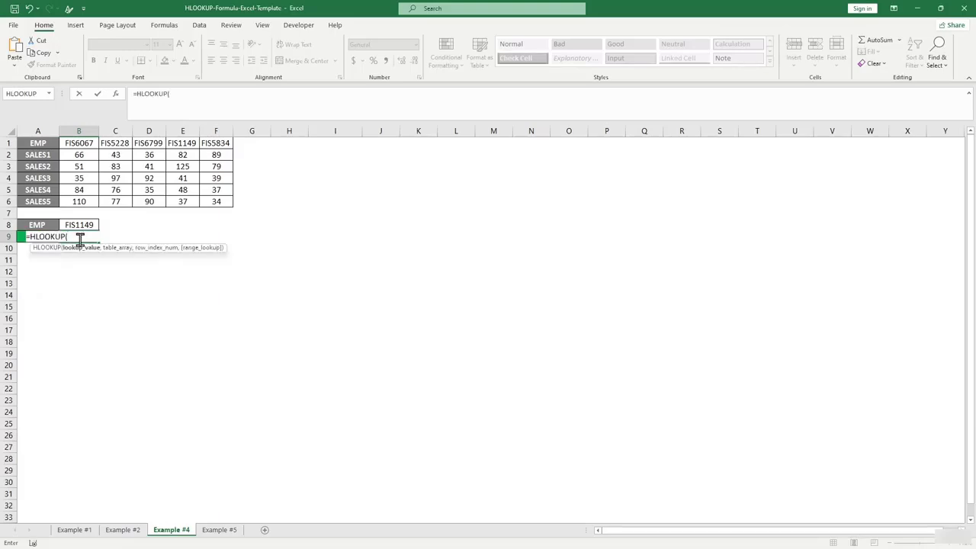
{"action": "left_click", "coordinate": [72, 224]}
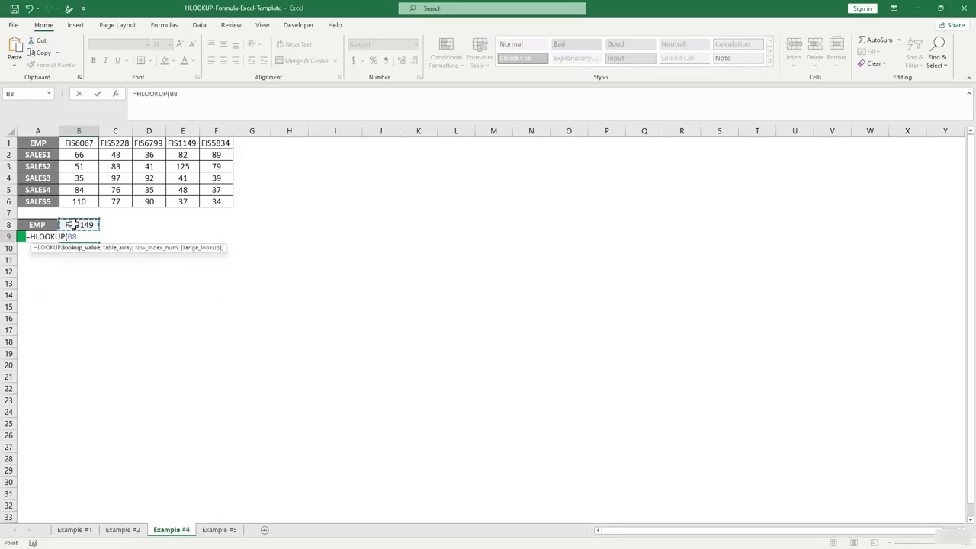
{"action": "type", "text": ","}
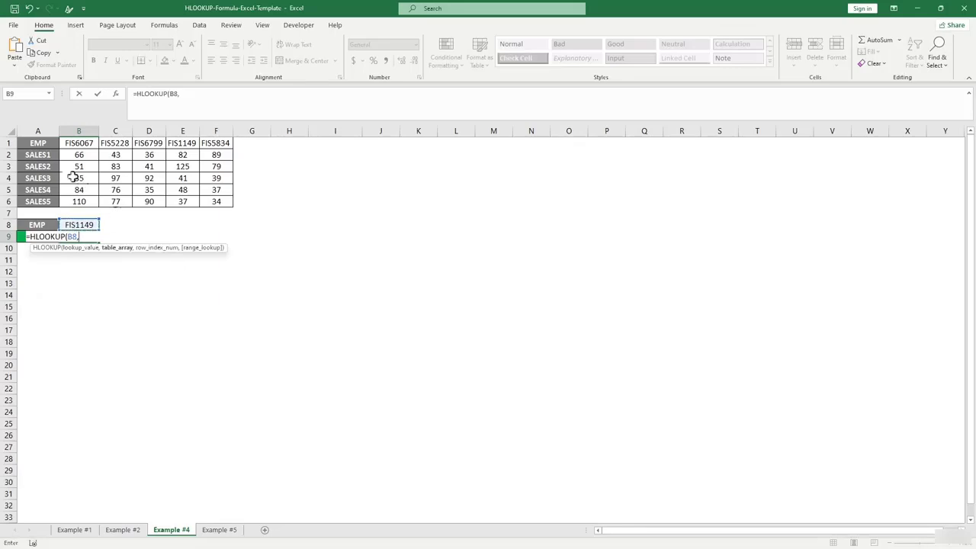
{"action": "left_click_drag", "start_coordinate": [36, 145], "coordinate": [225, 201]}
{"action": "type", "text": ",5"}
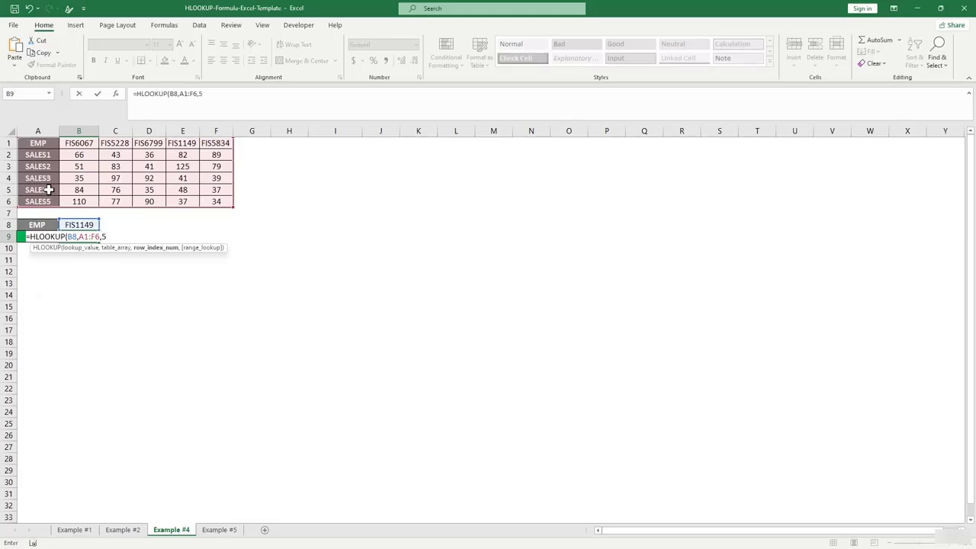
{"action": "type", "text": ","}
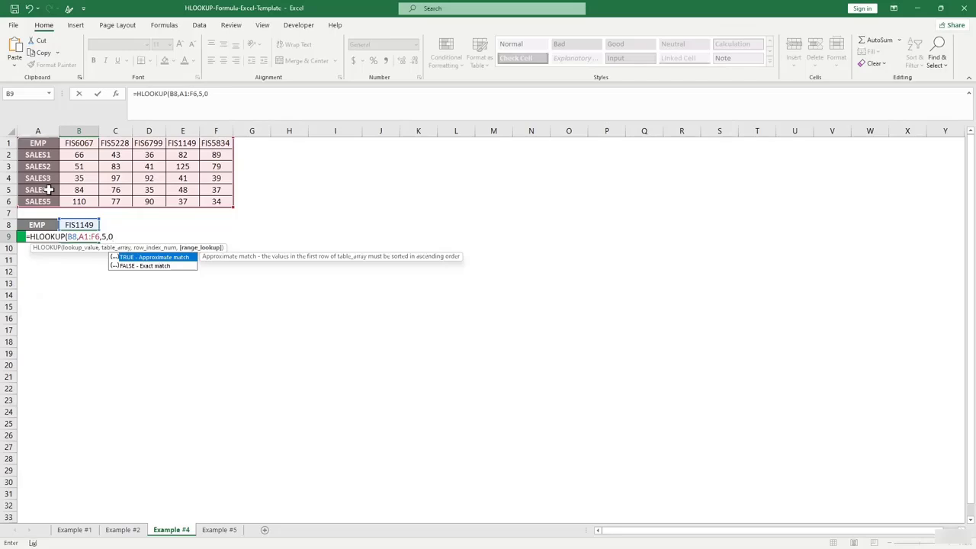
{"action": "type", "text": "0)"}
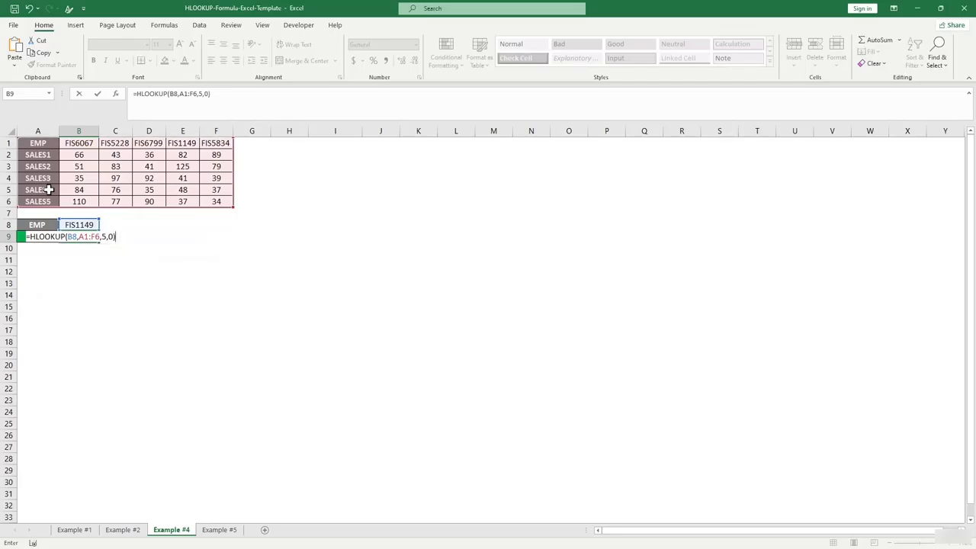
{"action": "key", "text": "Return"}
{"action": "left_click", "coordinate": [78, 235]}
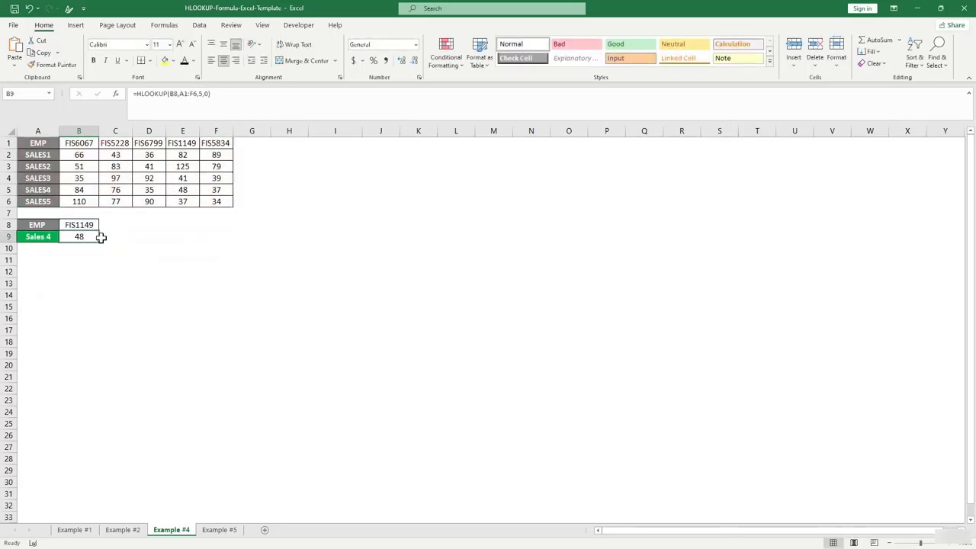
{"action": "left_click", "coordinate": [83, 194]}
{"action": "left_click", "coordinate": [181, 191]}
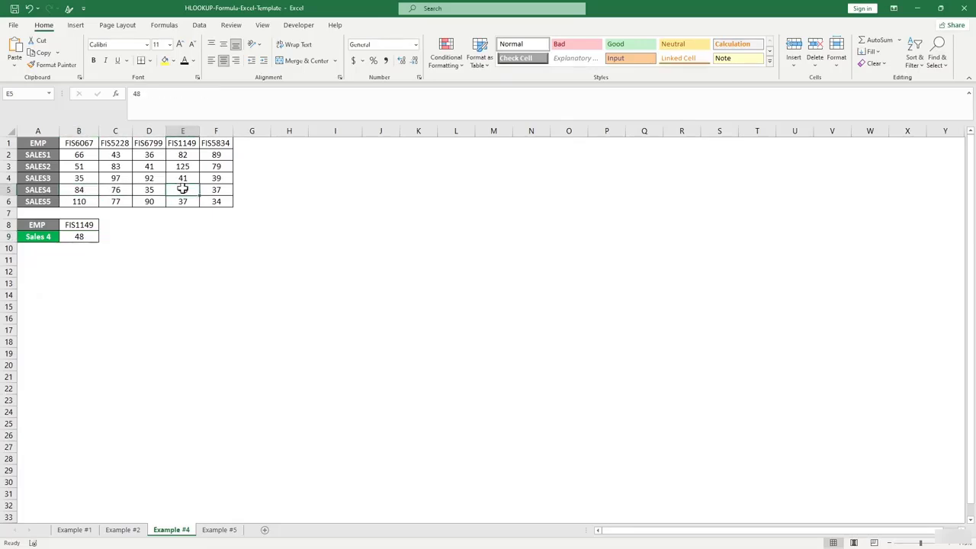
{"action": "left_click", "coordinate": [183, 141]}
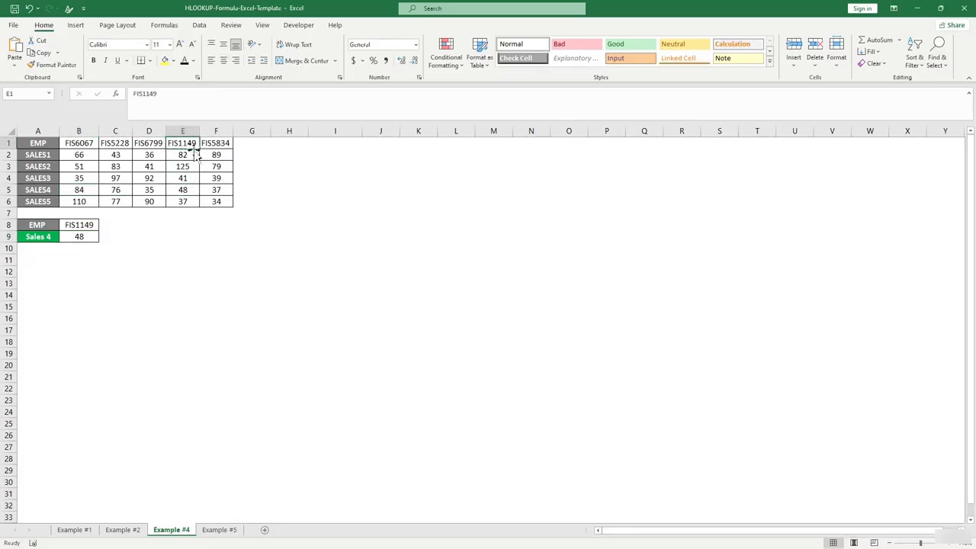
{"action": "left_click", "coordinate": [39, 190]}
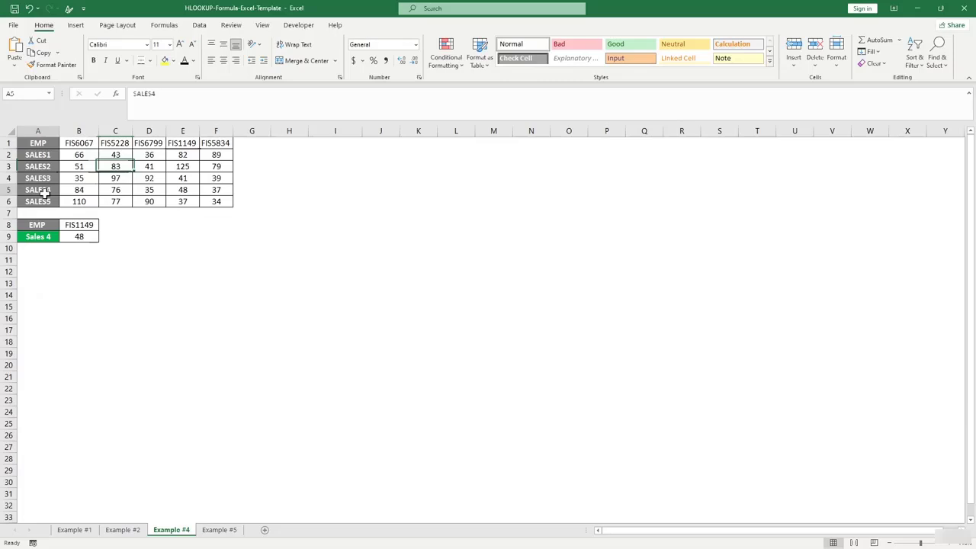
{"action": "left_click", "coordinate": [181, 191]}
{"action": "left_click", "coordinate": [120, 244]}
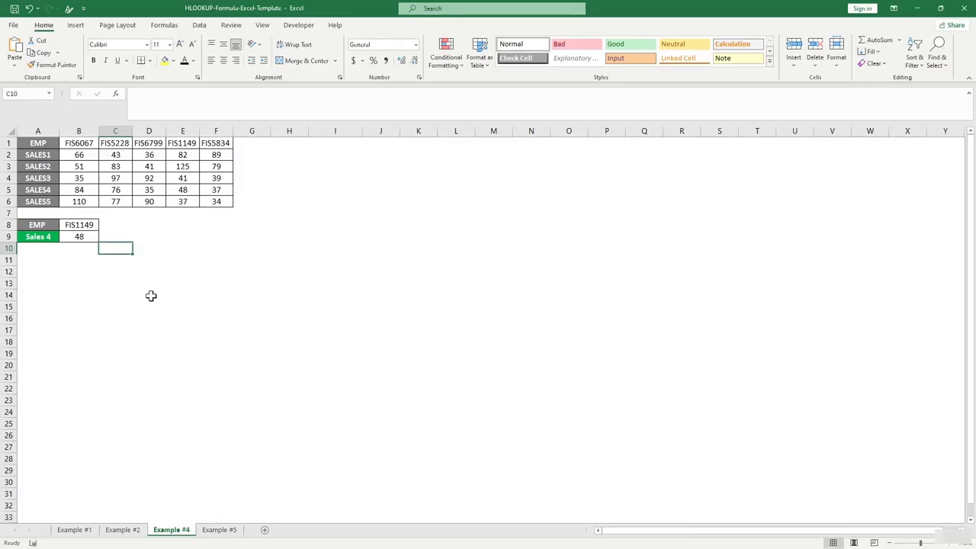
Switch to the Example #5 sheet and look at the temperature 40 in B4.
{"action": "left_click", "coordinate": [225, 528]}
{"action": "left_click", "coordinate": [239, 322]}
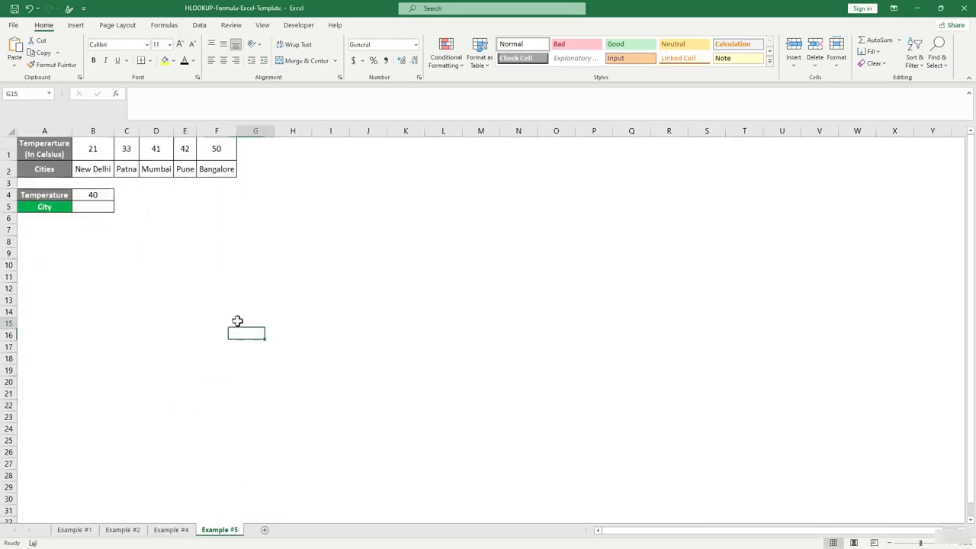
{"action": "left_click", "coordinate": [99, 206]}
{"action": "left_click", "coordinate": [94, 195]}
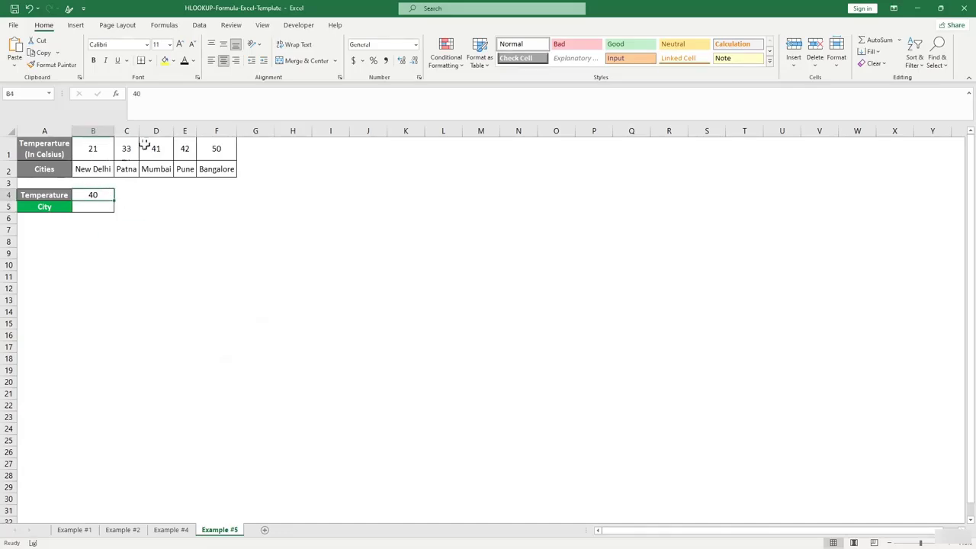
{"action": "left_click", "coordinate": [205, 196]}
{"action": "key", "text": "Down"}
{"action": "key", "text": "Down"}
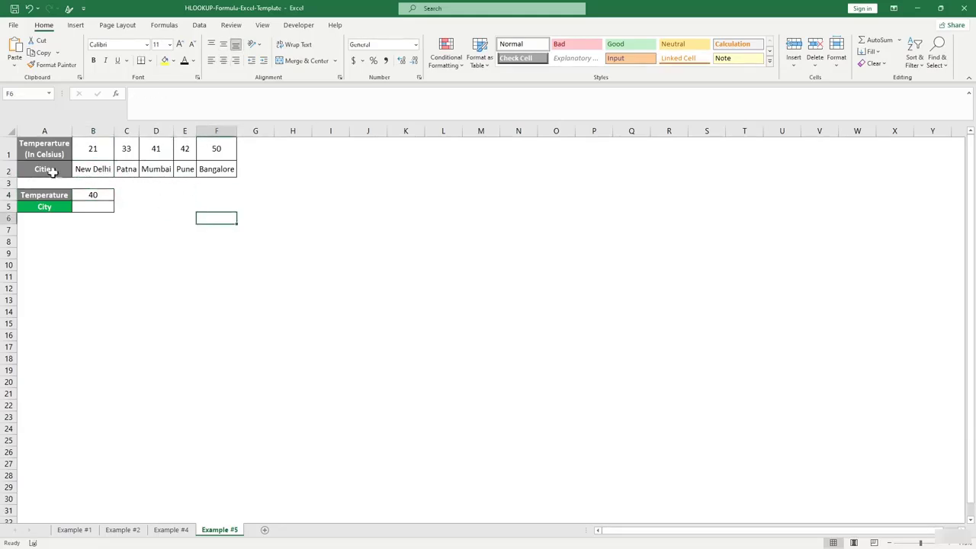
Review the Cities row, the Temperature value and the City result cell B5.
{"action": "left_click", "coordinate": [100, 170]}
{"action": "left_click", "coordinate": [122, 172]}
{"action": "left_click", "coordinate": [67, 169]}
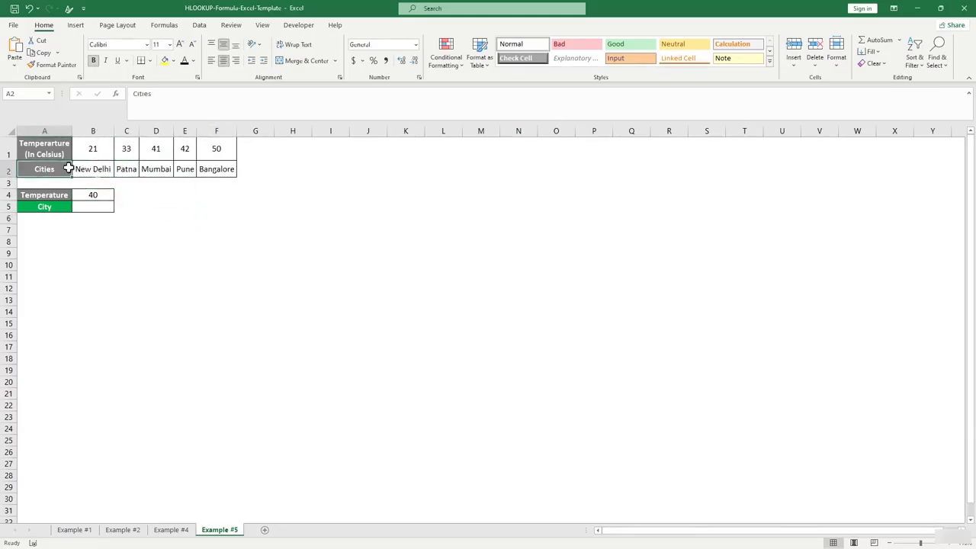
{"action": "left_click", "coordinate": [54, 196]}
{"action": "left_click", "coordinate": [99, 197]}
{"action": "left_click", "coordinate": [67, 206]}
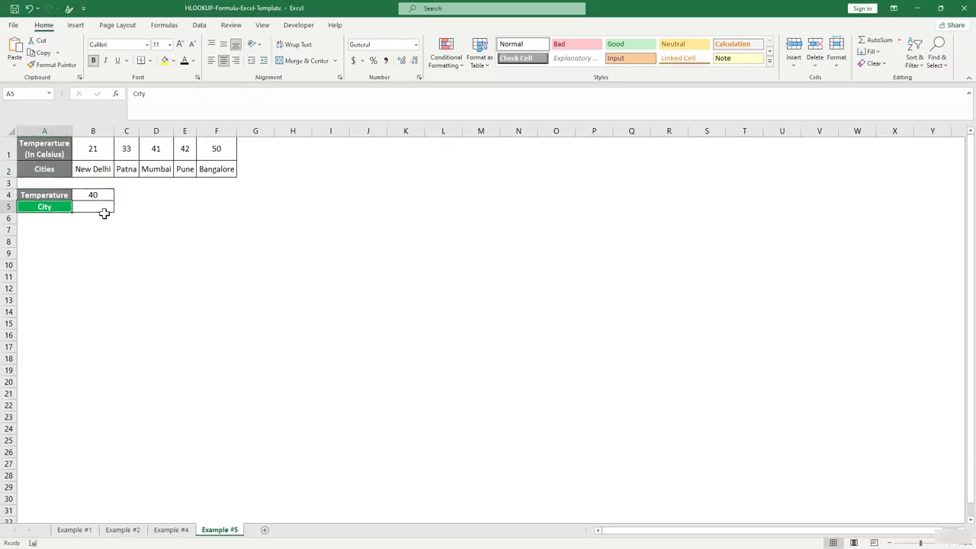
{"action": "left_click", "coordinate": [104, 212]}
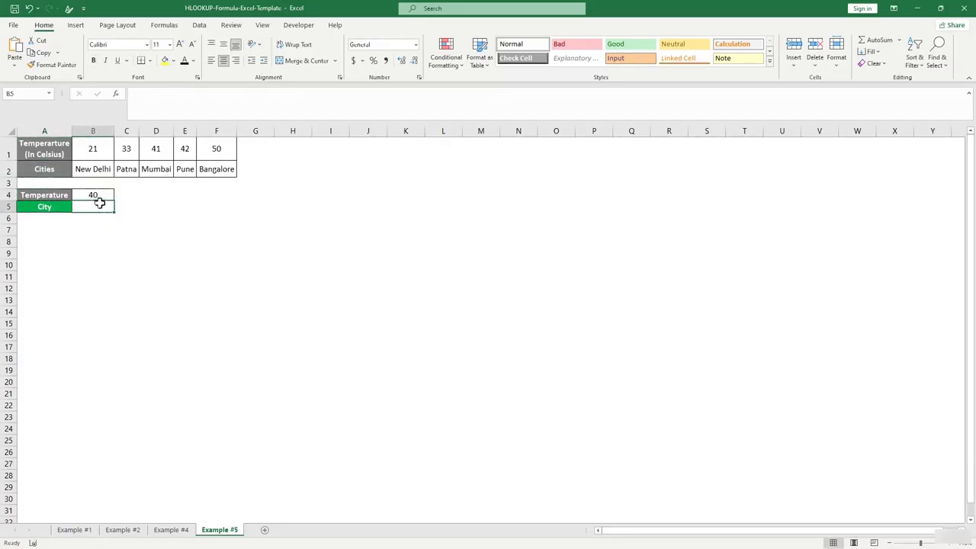
{"action": "left_click", "coordinate": [95, 196]}
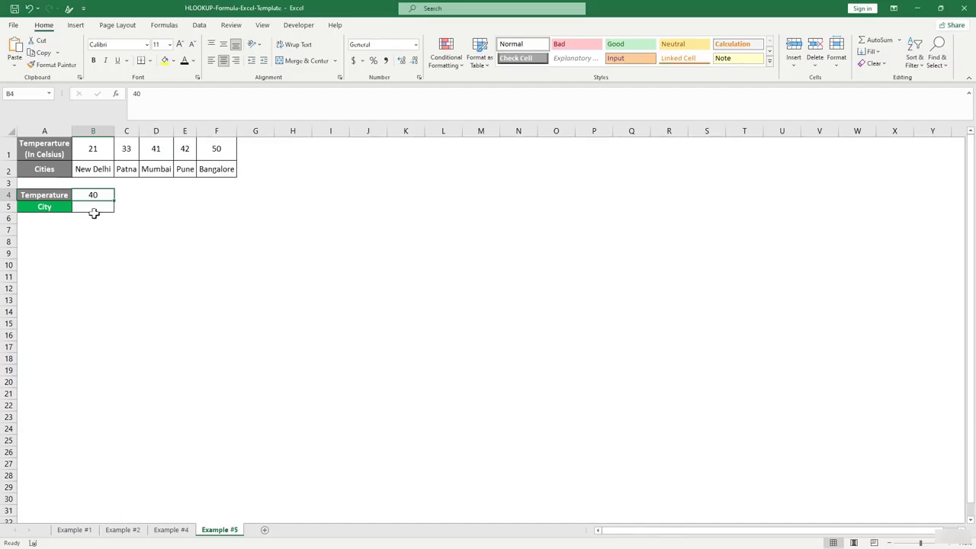
{"action": "left_click", "coordinate": [146, 242]}
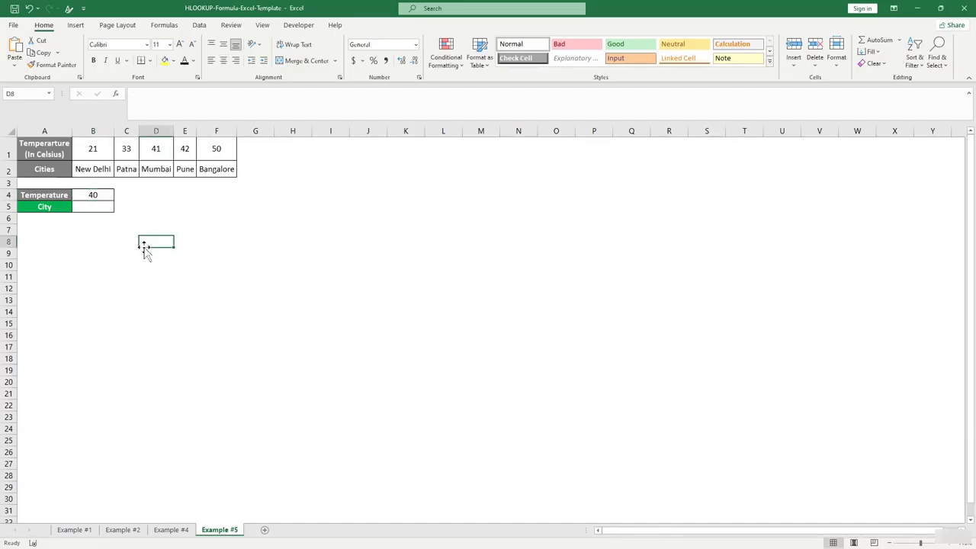
{"action": "left_click", "coordinate": [105, 196]}
Enter the approximate-match =HLOOKUP(B4,A1:F2,2,TRUE) in B5, returning Patna.
{"action": "left_click", "coordinate": [99, 207]}
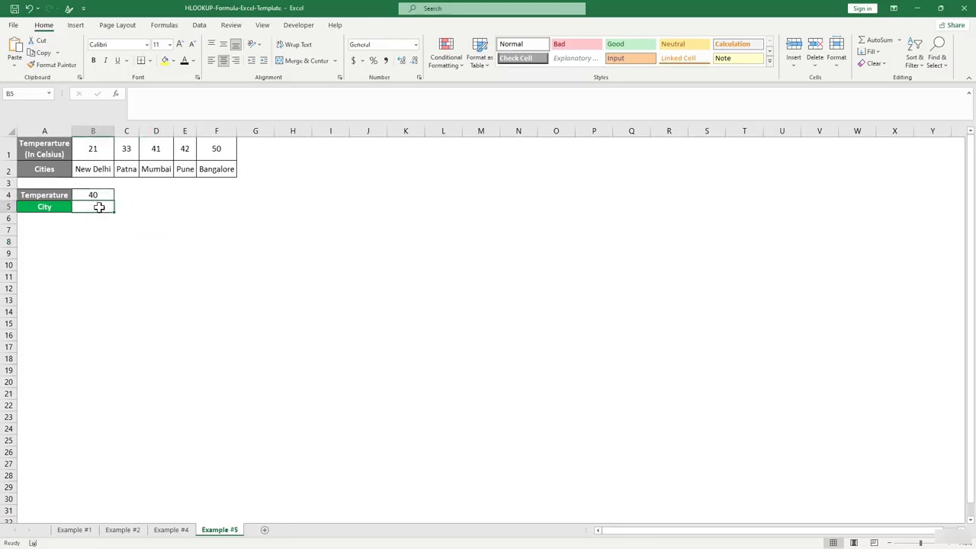
{"action": "type", "text": "=hl"}
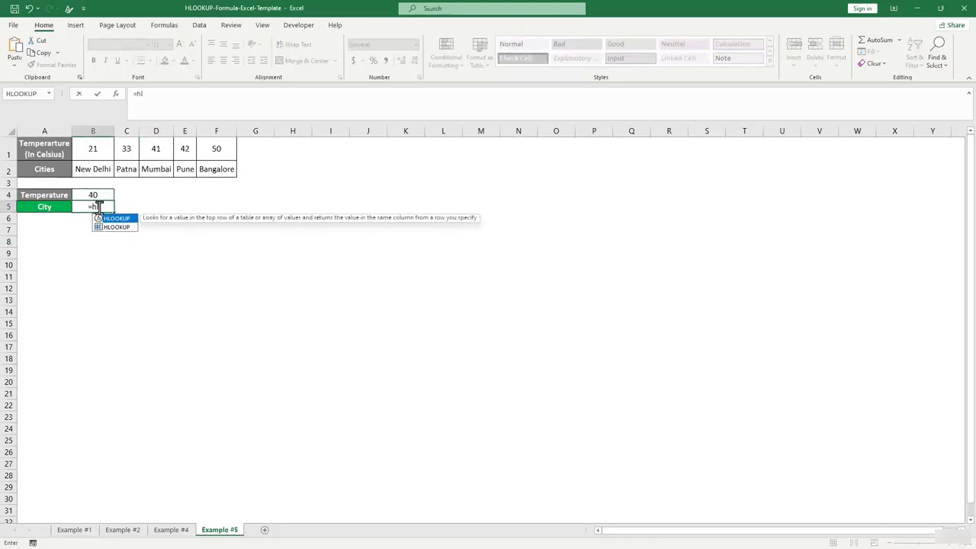
{"action": "key", "text": "Tab"}
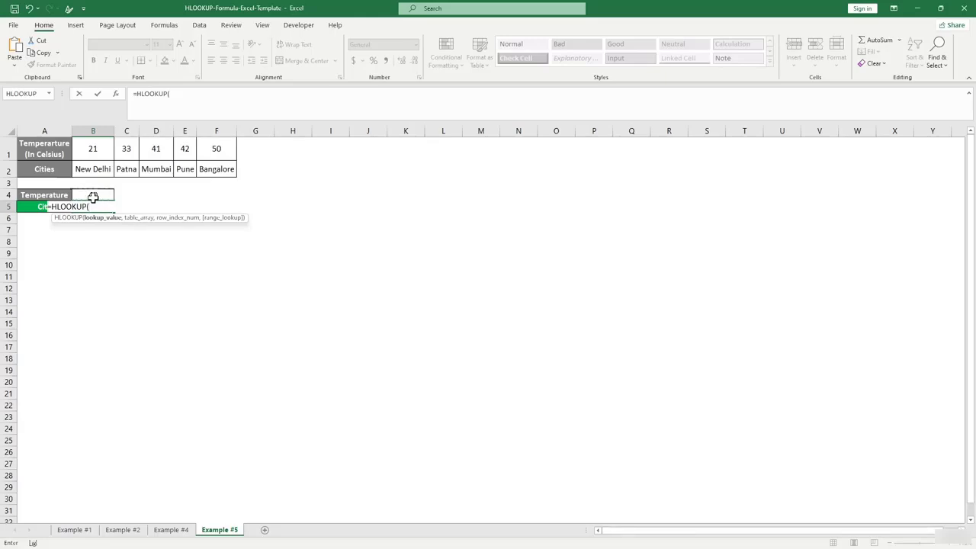
{"action": "left_click", "coordinate": [93, 196]}
{"action": "type", "text": ","}
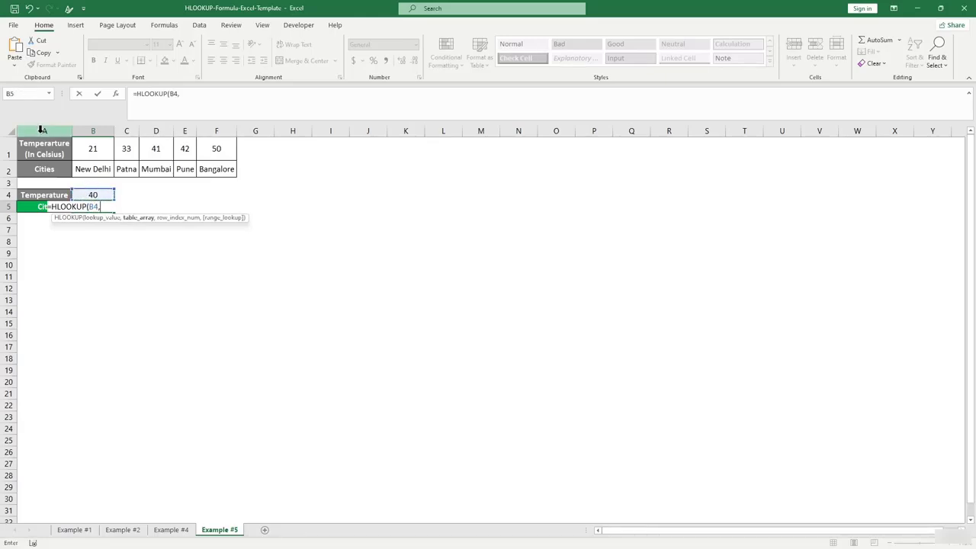
{"action": "left_click_drag", "start_coordinate": [38, 151], "coordinate": [210, 175]}
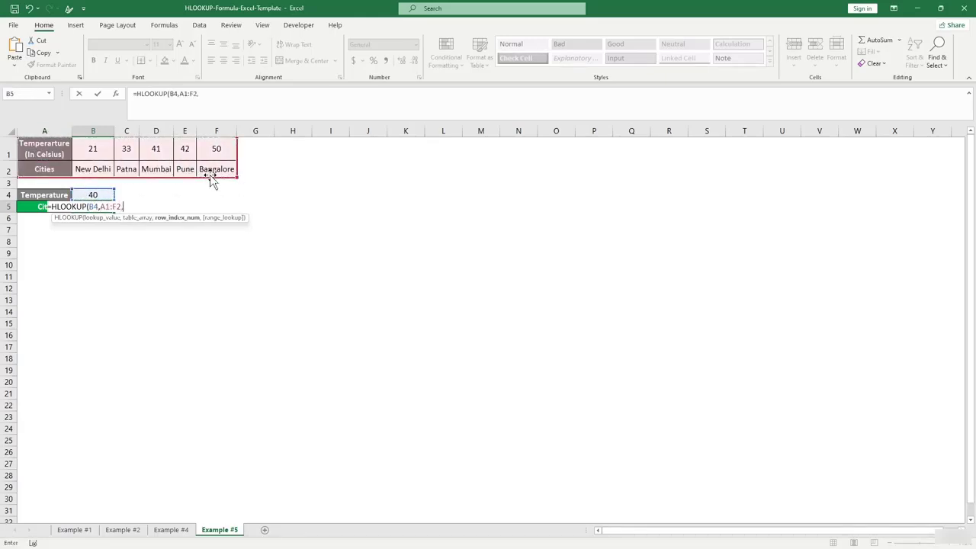
{"action": "type", "text": ","}
{"action": "type", "text": "2"}
{"action": "type", "text": ","}
{"action": "type", "text": "T"}
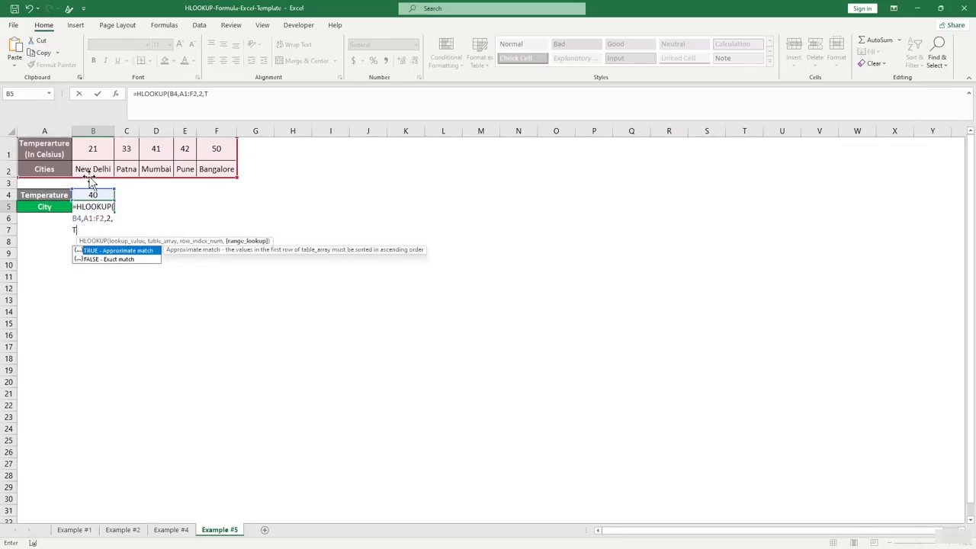
{"action": "type", "text": "urrue"}
{"action": "key", "text": "Return"}
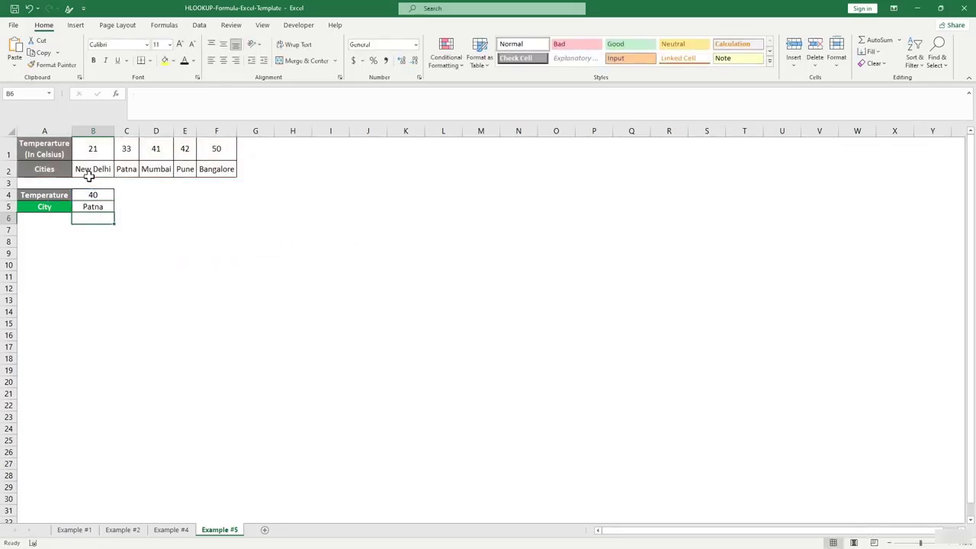
Compare Patna's 33 with the temperatures 41, 42 and 50, then set D1 to 39.
{"action": "left_click", "coordinate": [89, 238]}
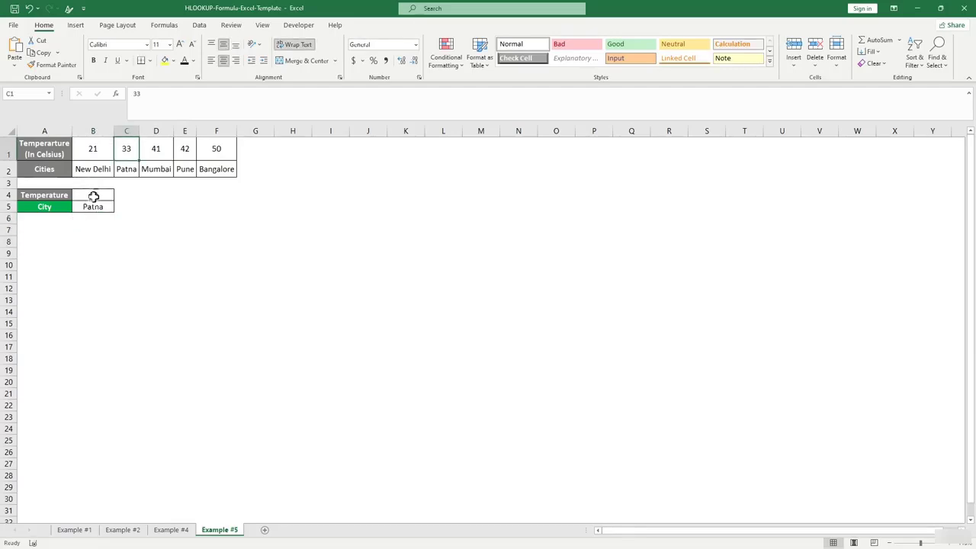
{"action": "left_click", "coordinate": [125, 206]}
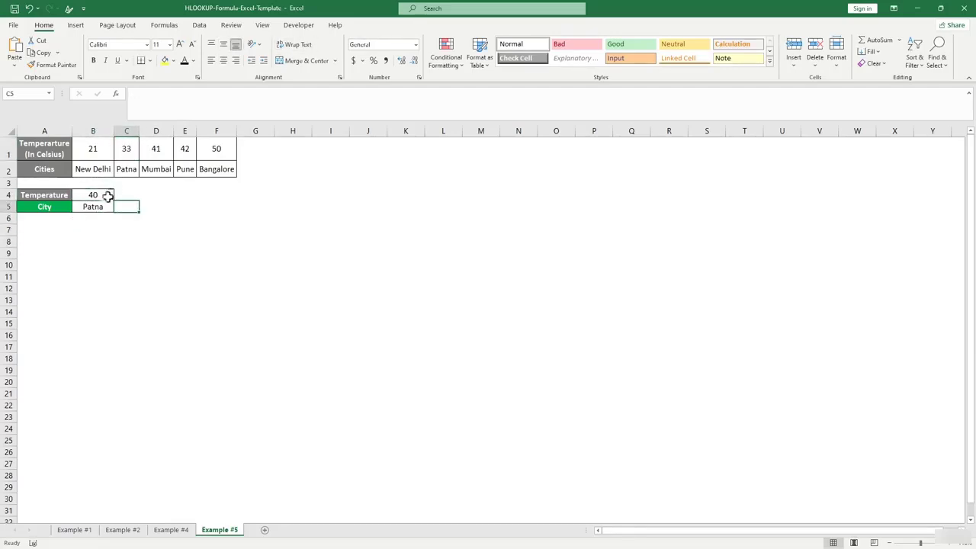
{"action": "left_click", "coordinate": [105, 196]}
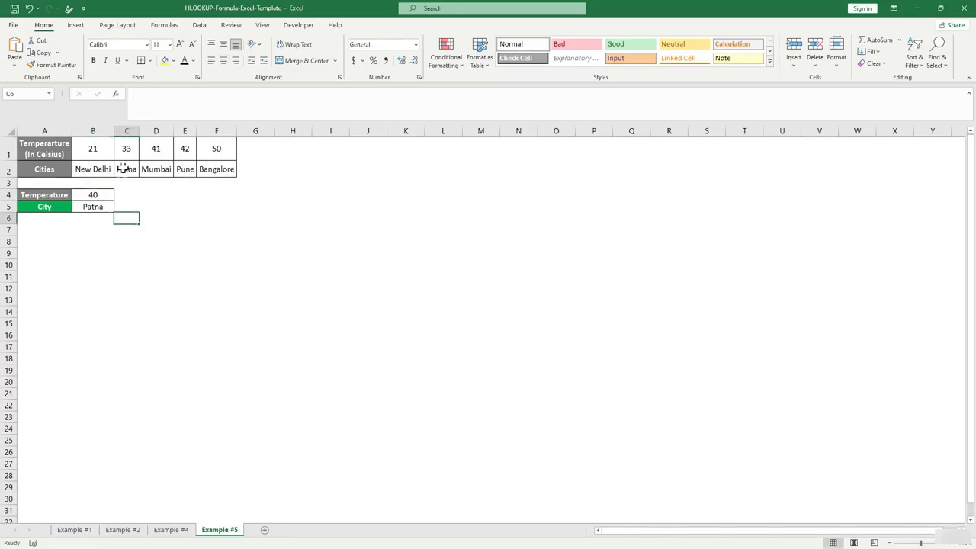
{"action": "left_click", "coordinate": [131, 168]}
{"action": "left_click", "coordinate": [132, 152]}
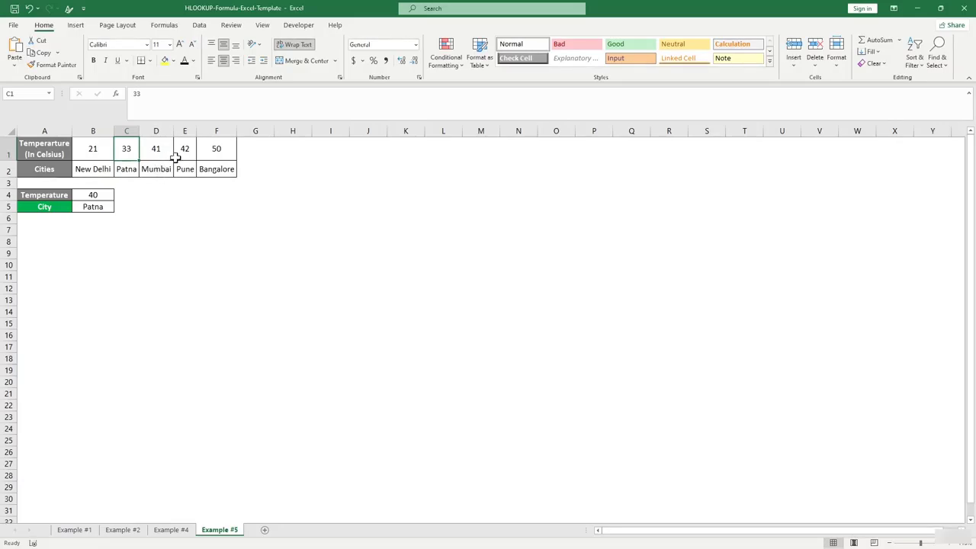
{"action": "left_click", "coordinate": [158, 149]}
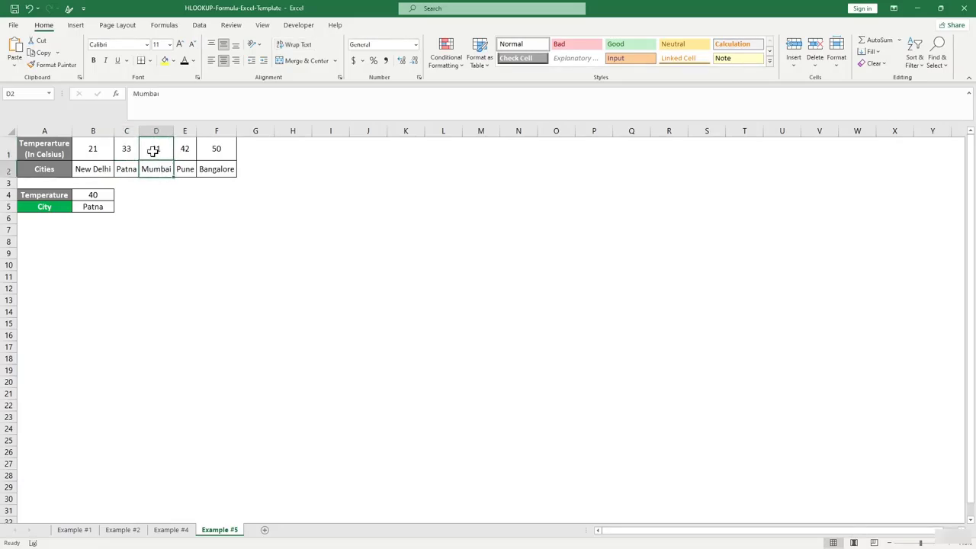
{"action": "left_click", "coordinate": [184, 149]}
{"action": "left_click", "coordinate": [225, 148]}
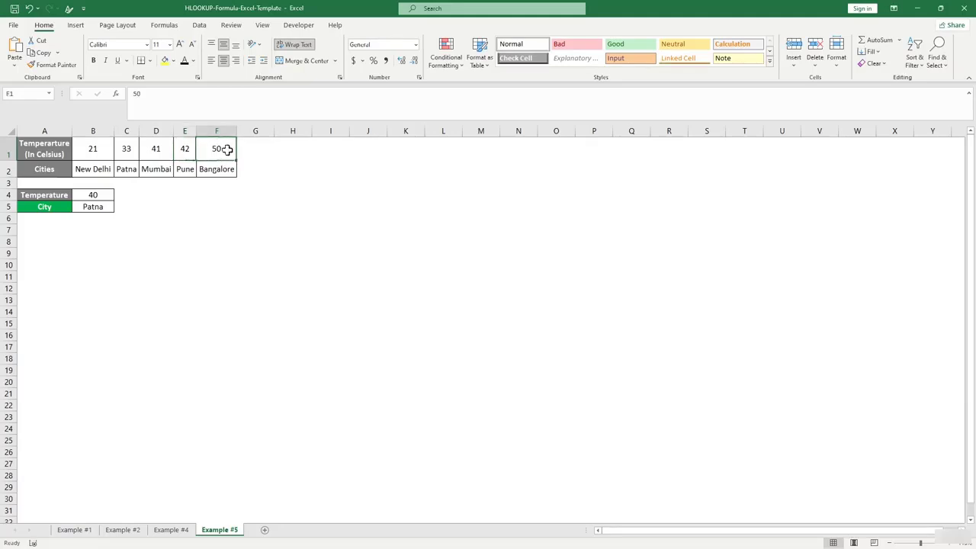
{"action": "left_click", "coordinate": [155, 152]}
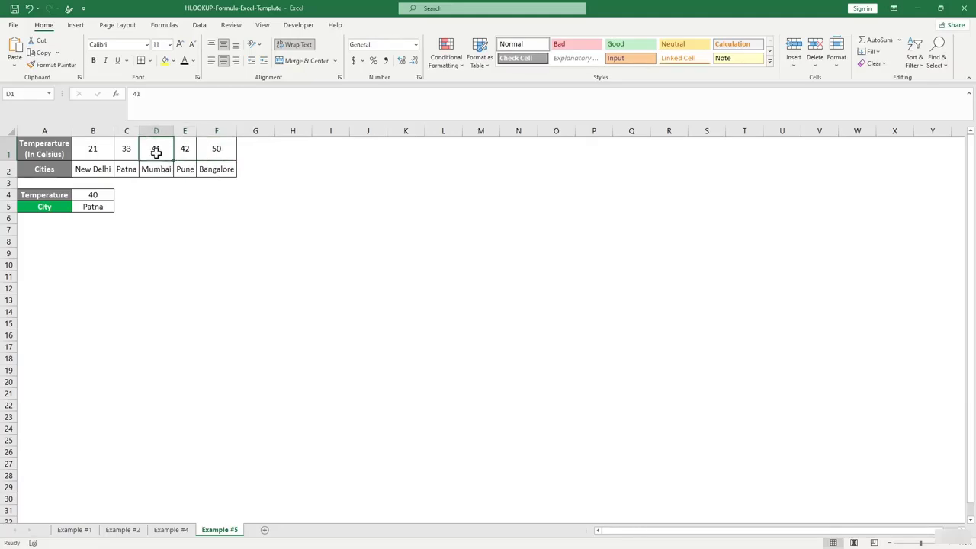
{"action": "type", "text": "39"}
{"action": "key", "text": "Return"}
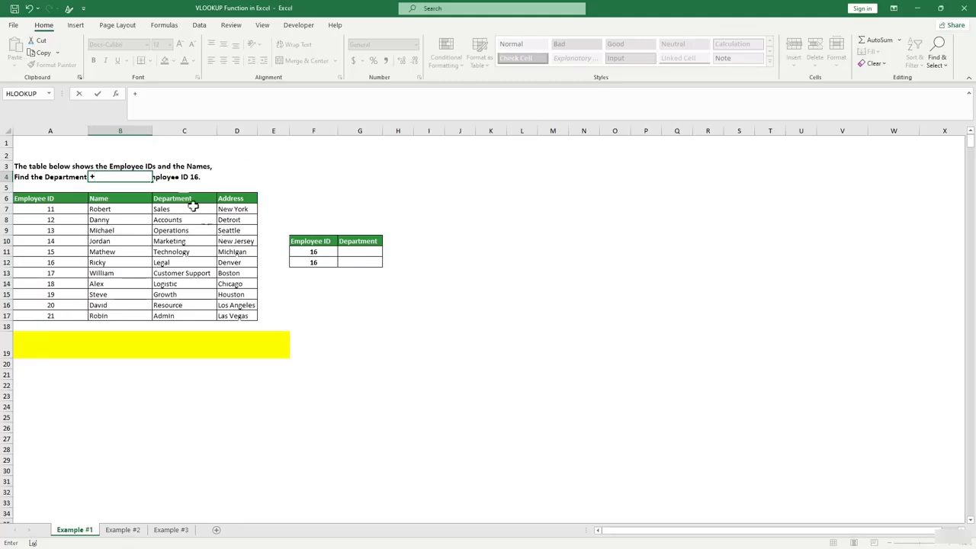
Insert XLOOKUP from the Formulas Lookup & Reference list.
{"action": "left_click", "coordinate": [241, 385]}
{"action": "left_click", "coordinate": [119, 25]}
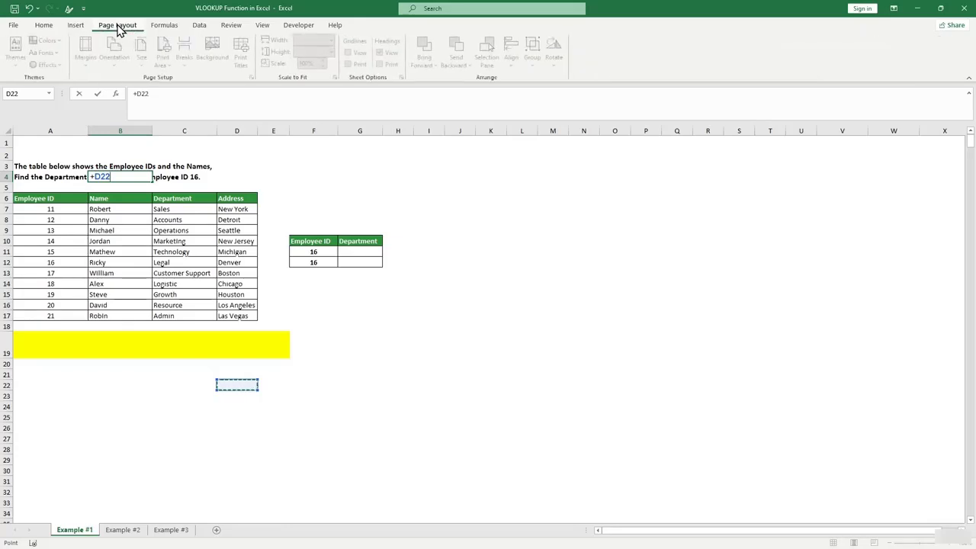
{"action": "left_click", "coordinate": [163, 28]}
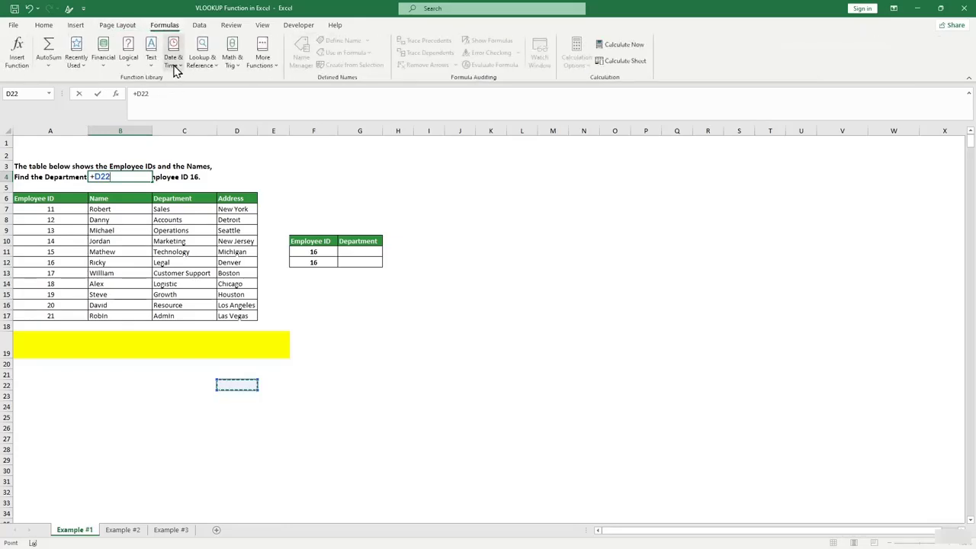
{"action": "left_click", "coordinate": [200, 65]}
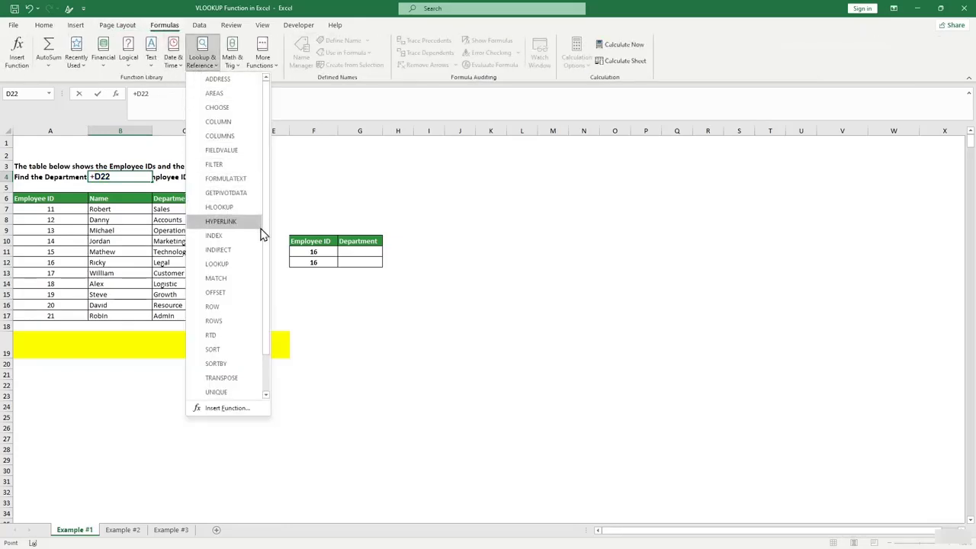
{"action": "scroll", "coordinate": [267, 246], "scroll_direction": "down", "scroll_amount": 1}
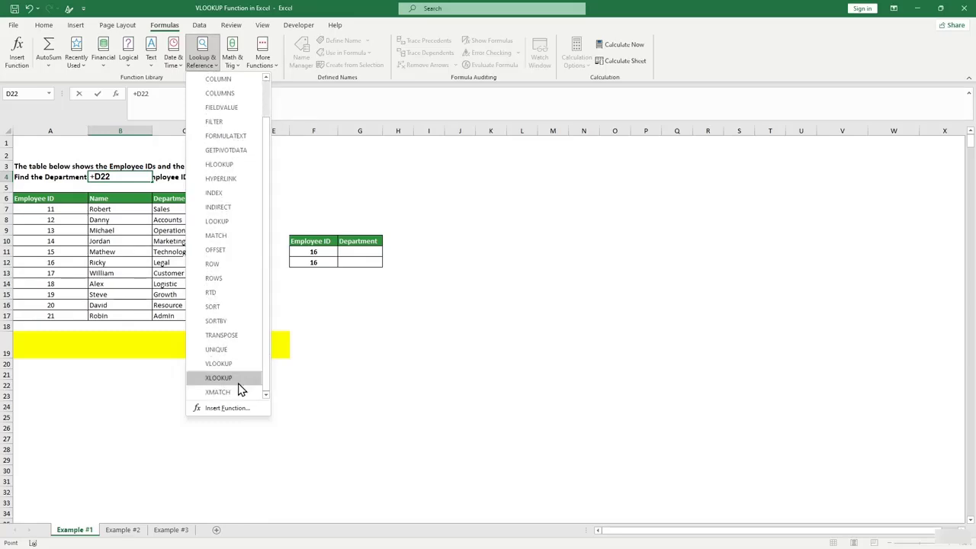
{"action": "left_click", "coordinate": [232, 379]}
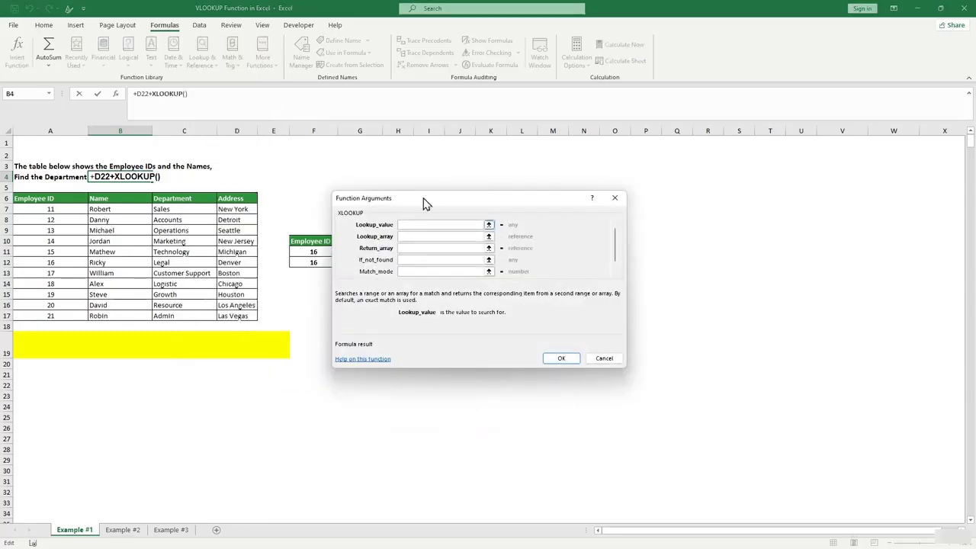
Read the Lookup_array, Return_array, If_not_found and Match_mode descriptions, then cancel XLOOKUP.
{"action": "left_click_drag", "start_coordinate": [427, 199], "coordinate": [410, 201]}
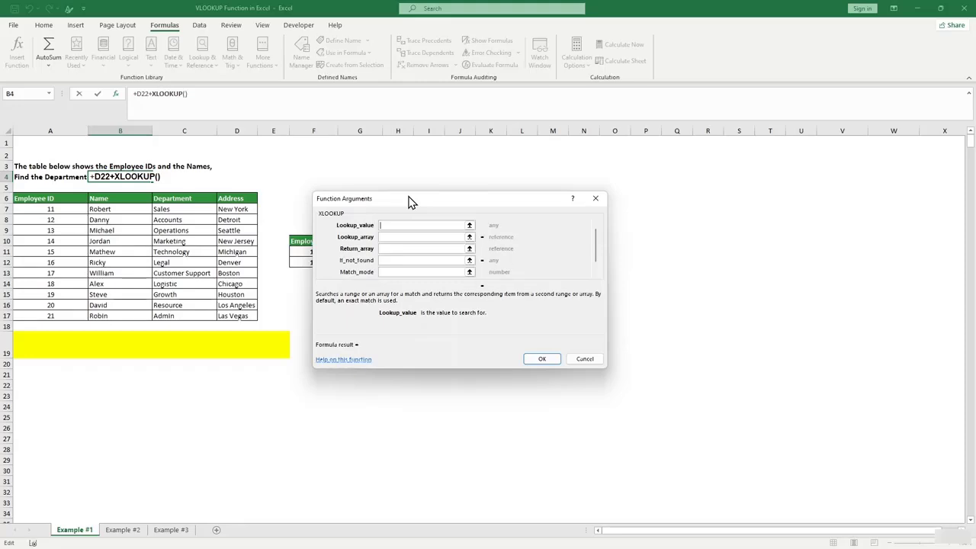
{"action": "left_click", "coordinate": [405, 237]}
{"action": "left_click", "coordinate": [403, 249]}
{"action": "left_click", "coordinate": [402, 260]}
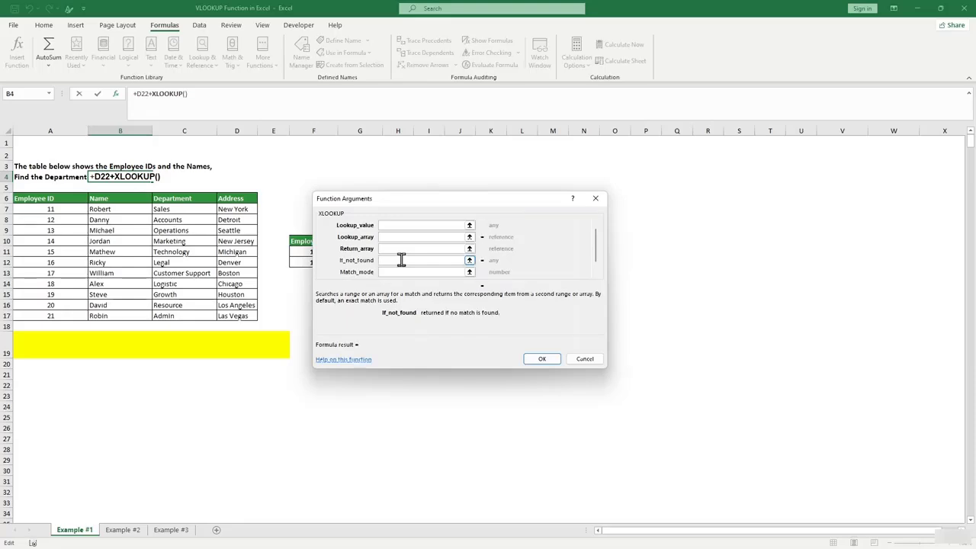
{"action": "left_click", "coordinate": [400, 272]}
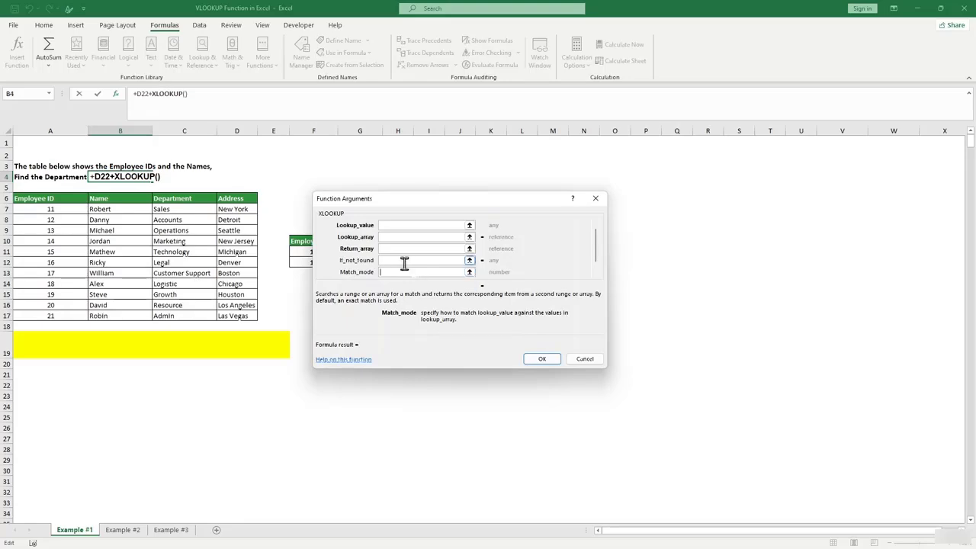
{"action": "left_click", "coordinate": [584, 359]}
{"action": "left_click", "coordinate": [360, 381]}
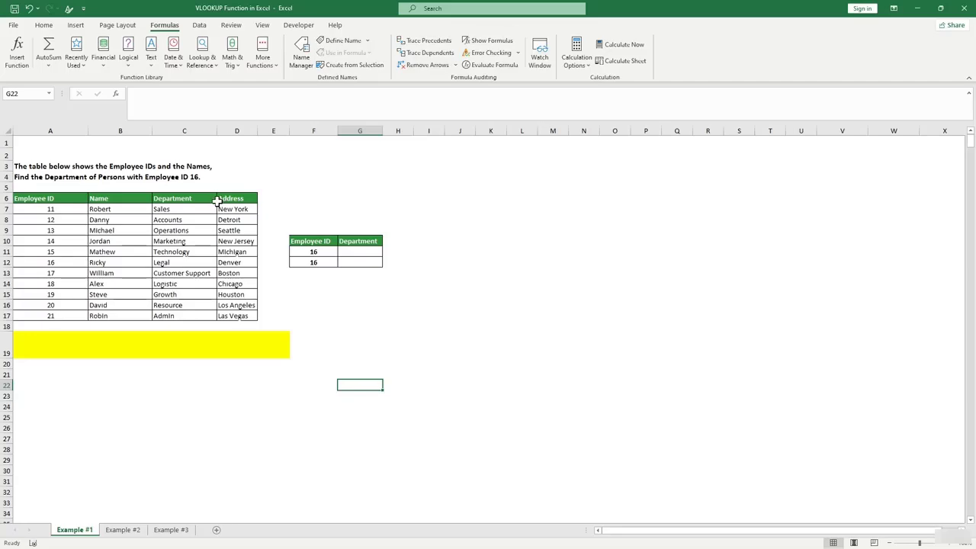
Enter =VLOOKUP(F11,A7:D17,3,0) in G11 to return Legal for employee ID 16.
{"action": "left_click", "coordinate": [379, 325]}
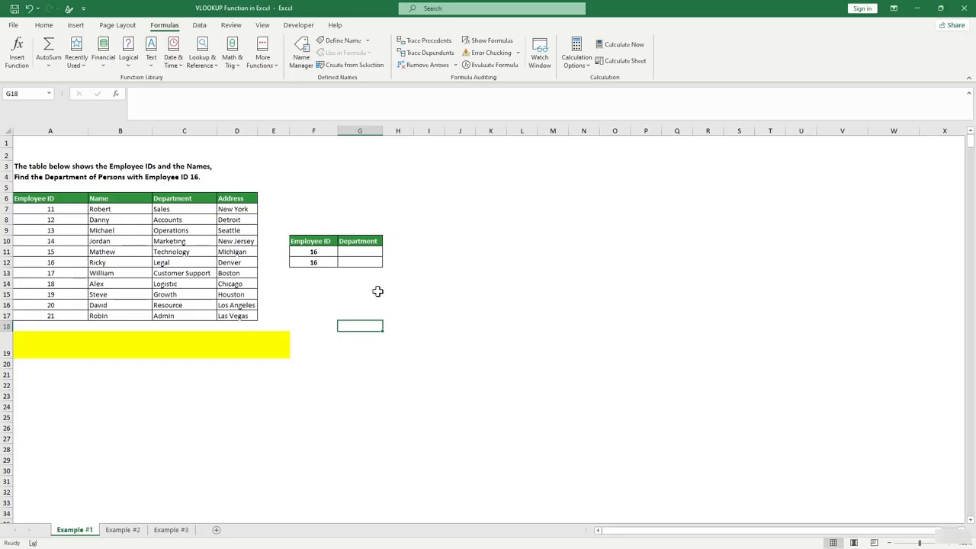
{"action": "left_click", "coordinate": [365, 255]}
{"action": "type", "text": "="}
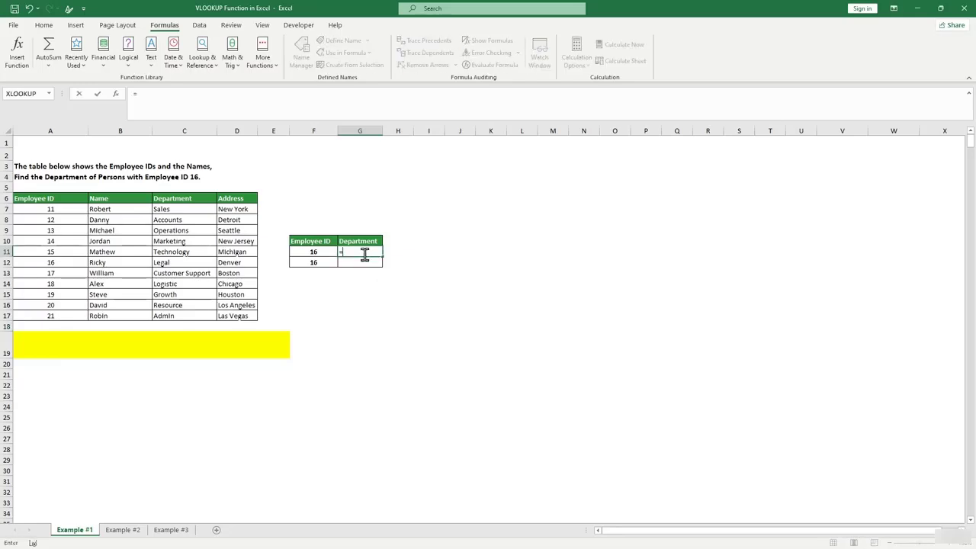
{"action": "type", "text": "vl"}
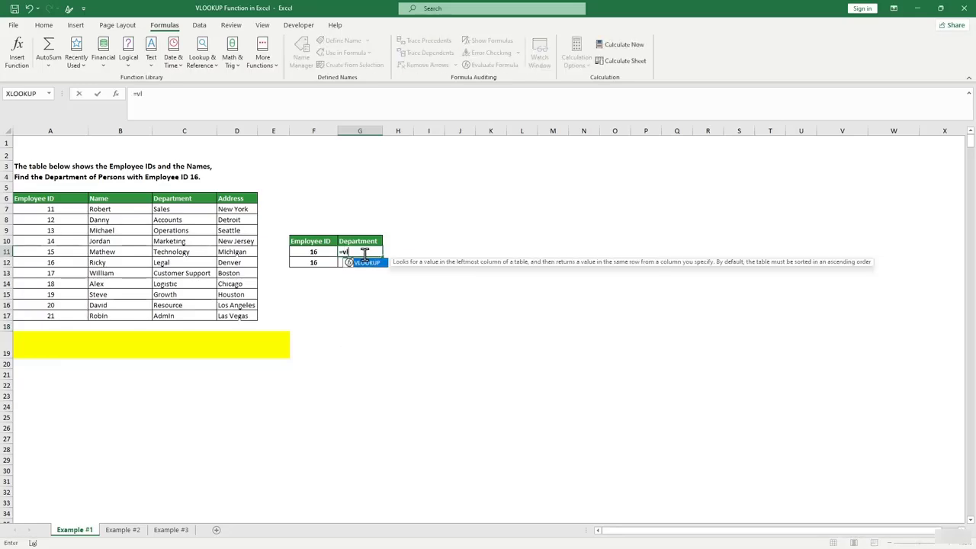
{"action": "key", "text": "Tab"}
{"action": "type", "text": "("}
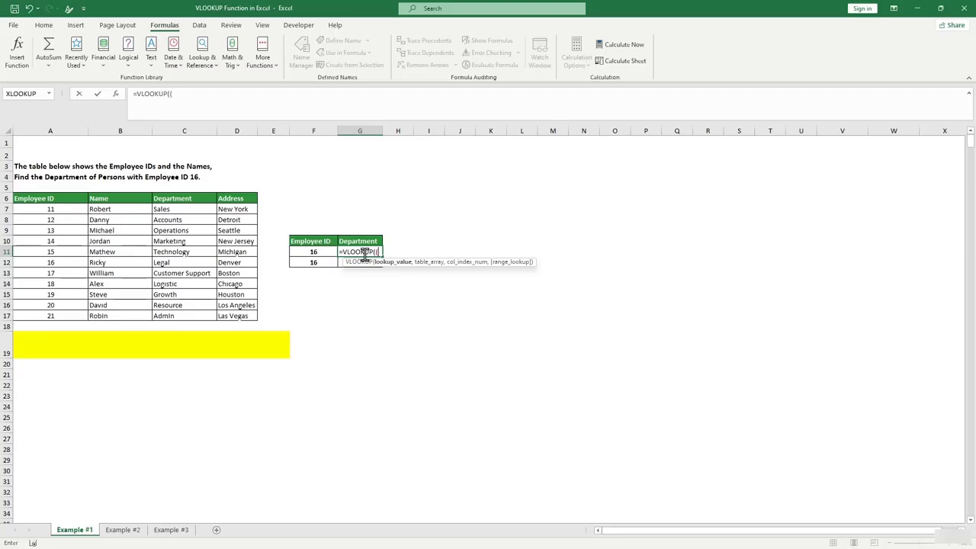
{"action": "left_click", "coordinate": [315, 254]}
{"action": "type", "text": ","}
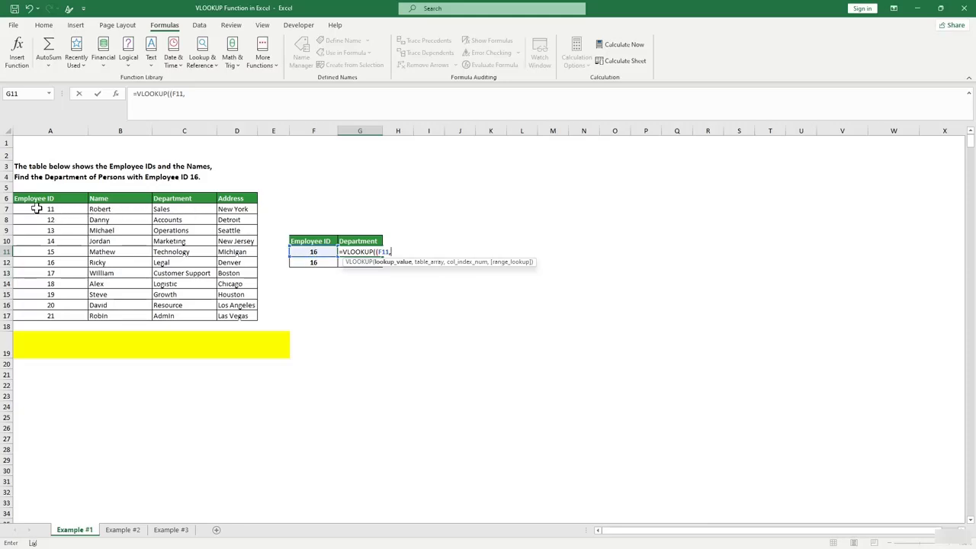
{"action": "left_click_drag", "start_coordinate": [46, 209], "coordinate": [251, 315]}
{"action": "type", "text": ","}
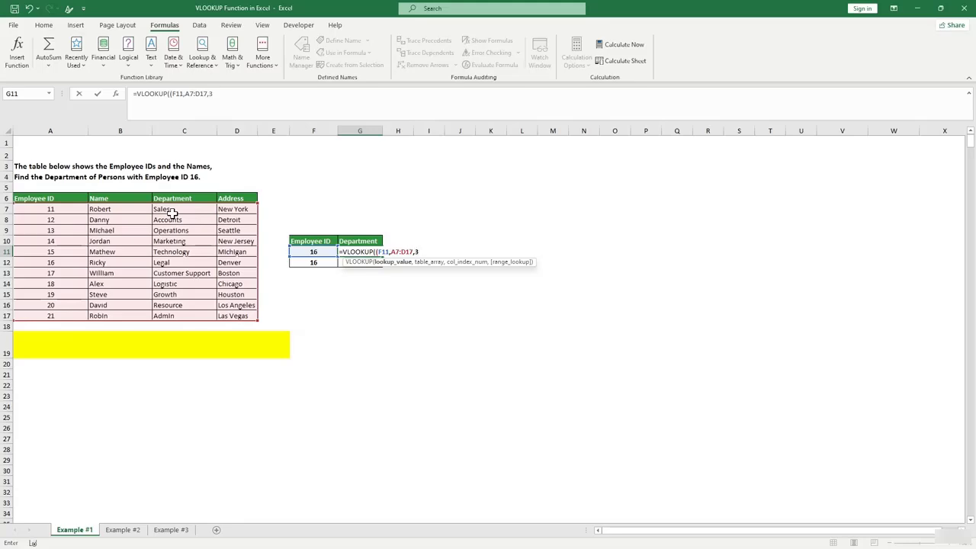
{"action": "type", "text": "3,0)"}
{"action": "left_click", "coordinate": [377, 253]}
{"action": "key", "text": "Return"}
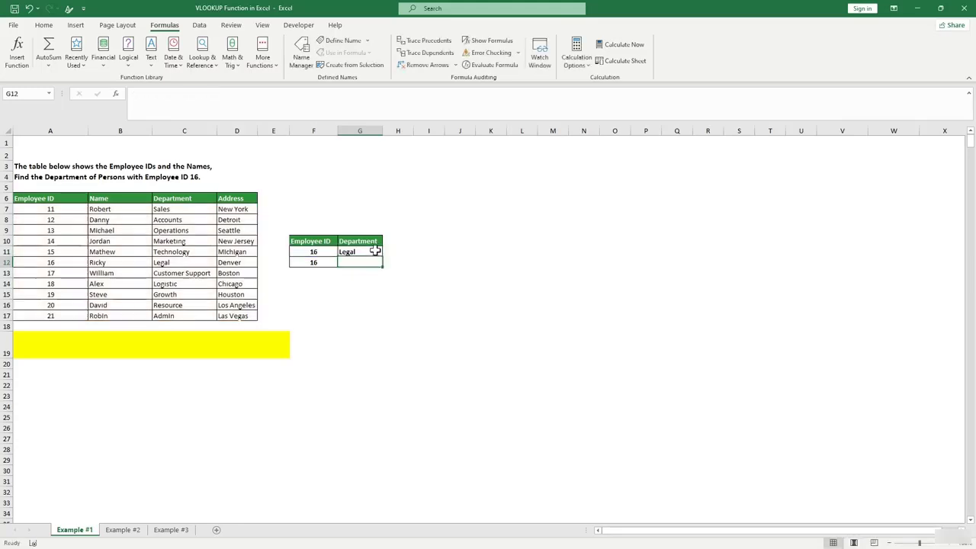
Review G11's formula against the Department values in the employee table.
{"action": "left_click", "coordinate": [432, 282]}
{"action": "left_click", "coordinate": [360, 253]}
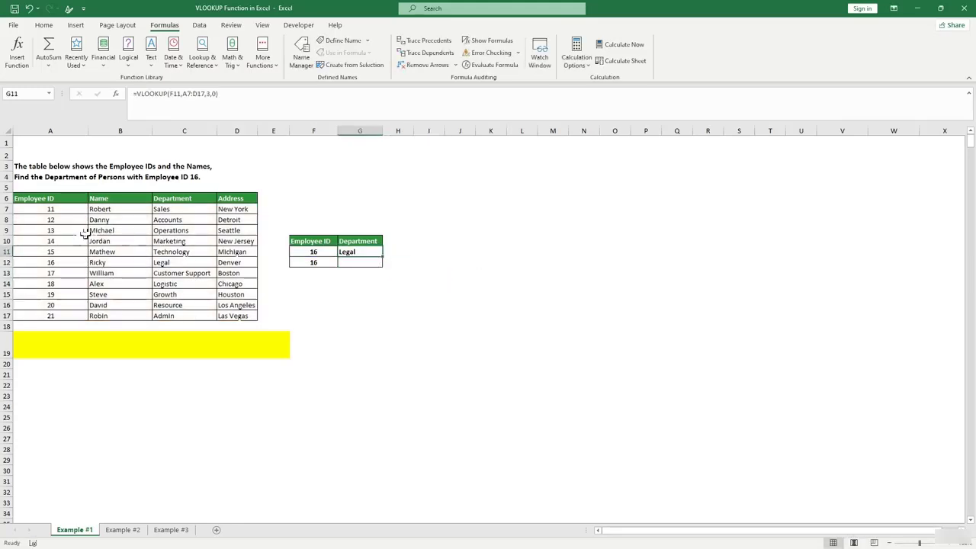
{"action": "left_click", "coordinate": [184, 268]}
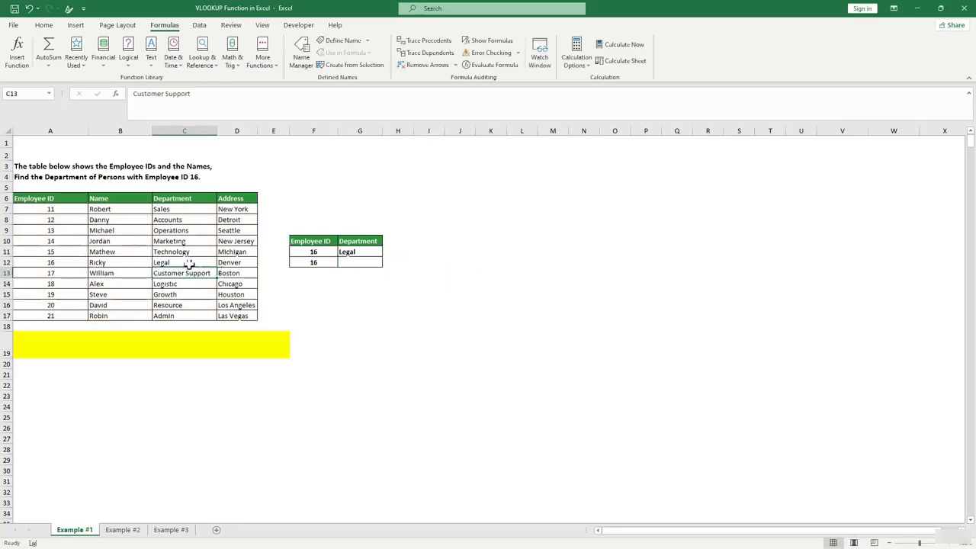
{"action": "left_click", "coordinate": [359, 293]}
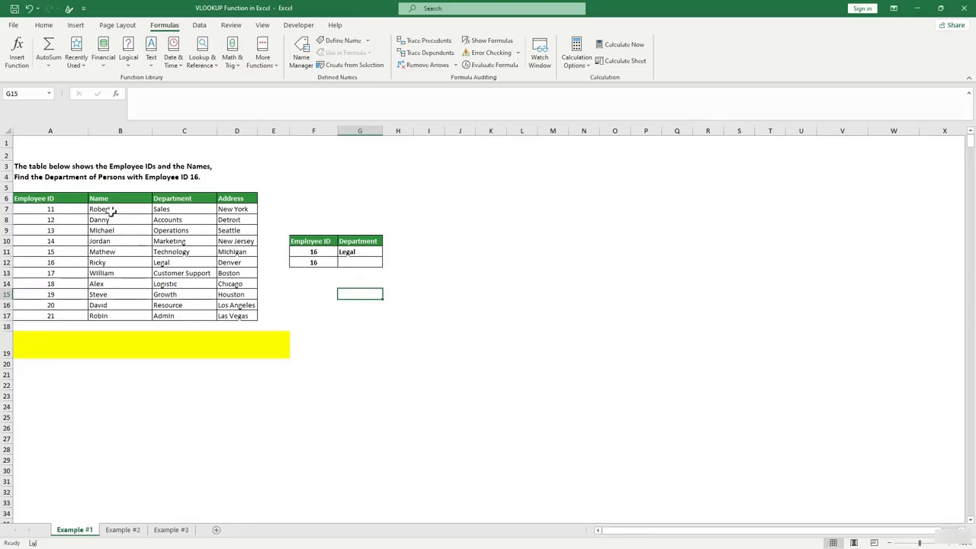
Enter =VLOOKUP(B11,A7:D17,1,0) in G12, a name-based lookup that returns #N/A.
{"action": "left_click", "coordinate": [350, 261]}
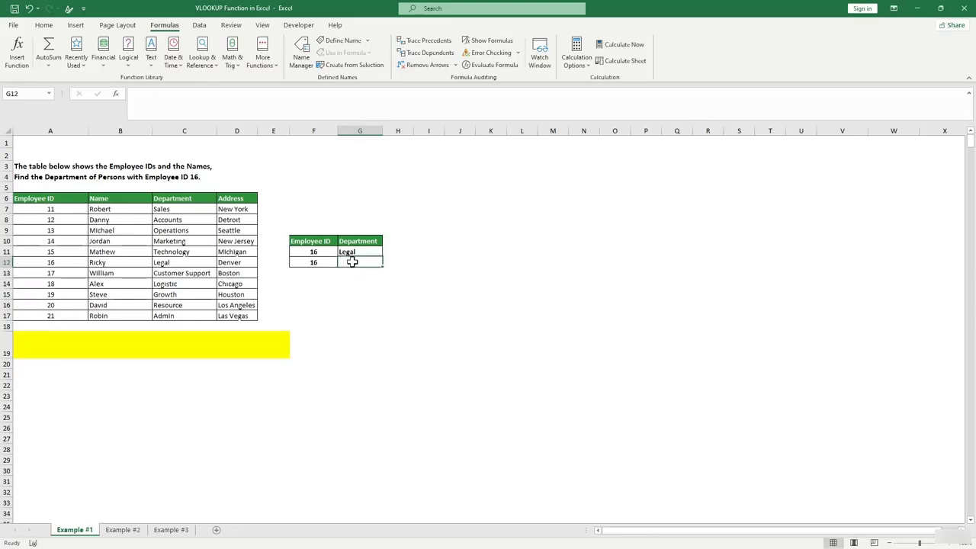
{"action": "type", "text": "=v"}
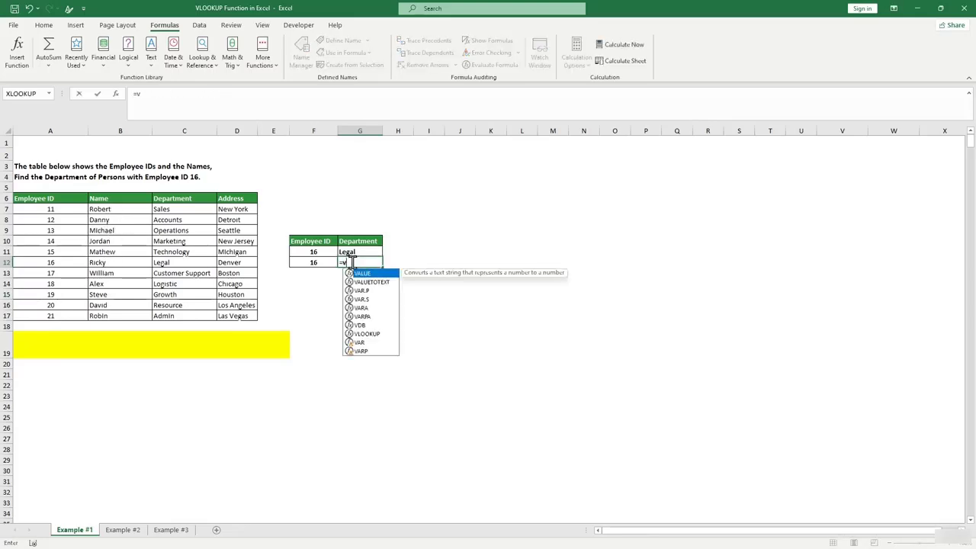
{"action": "type", "text": "l"}
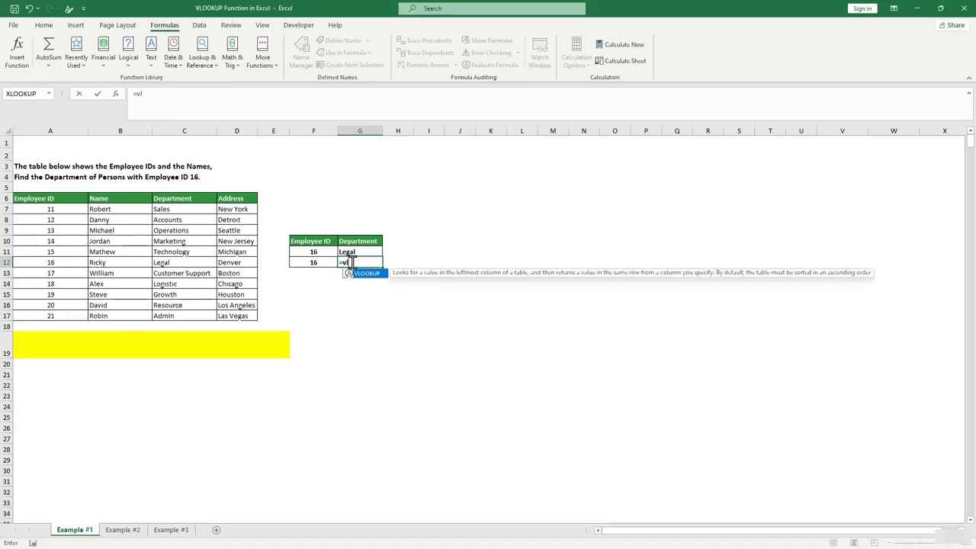
{"action": "key", "text": "Tab"}
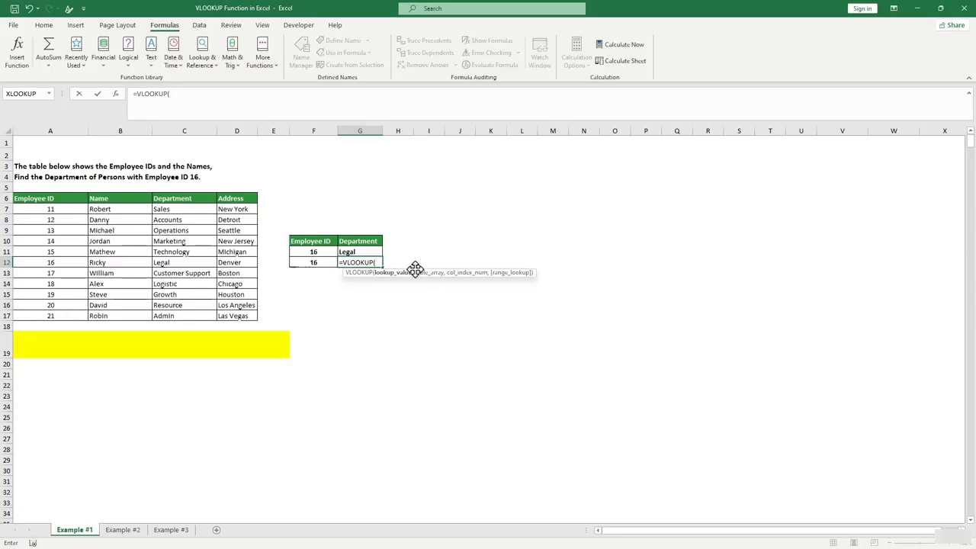
{"action": "left_click", "coordinate": [113, 252]}
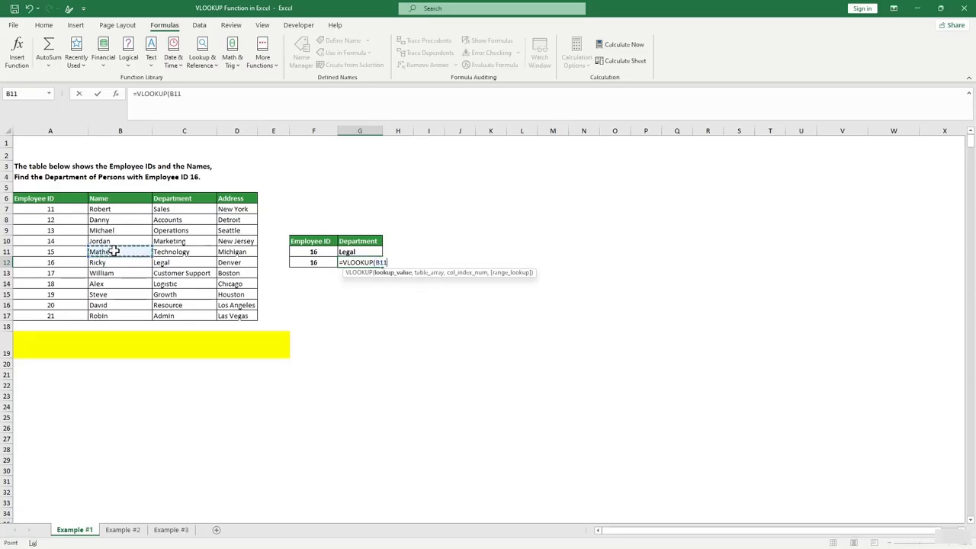
{"action": "type", "text": ","}
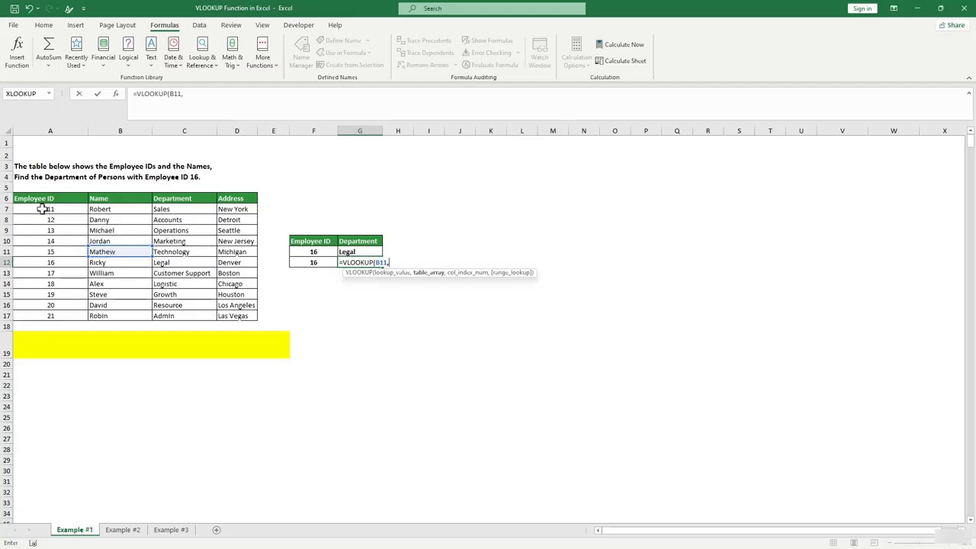
{"action": "left_click_drag", "start_coordinate": [44, 205], "coordinate": [241, 316]}
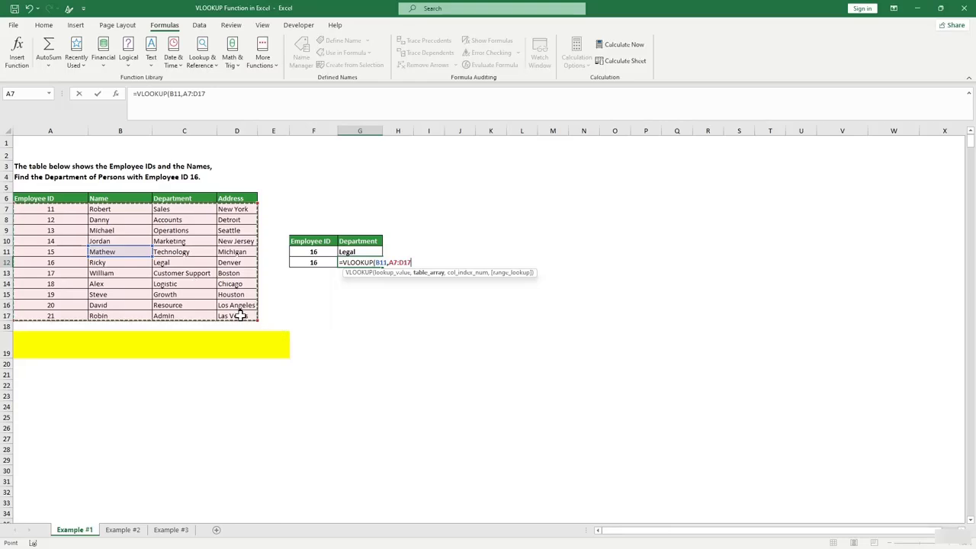
{"action": "type", "text": ",1"}
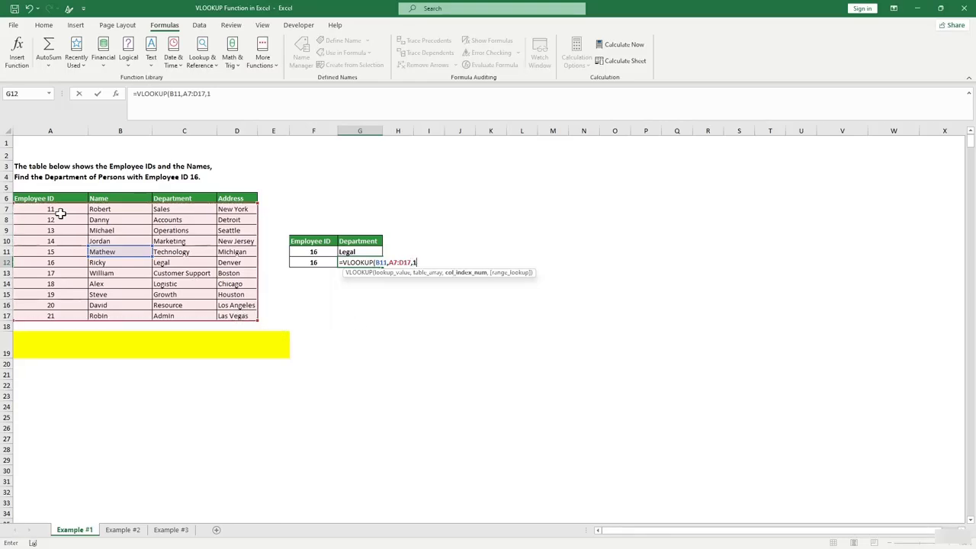
{"action": "type", "text": ",0"}
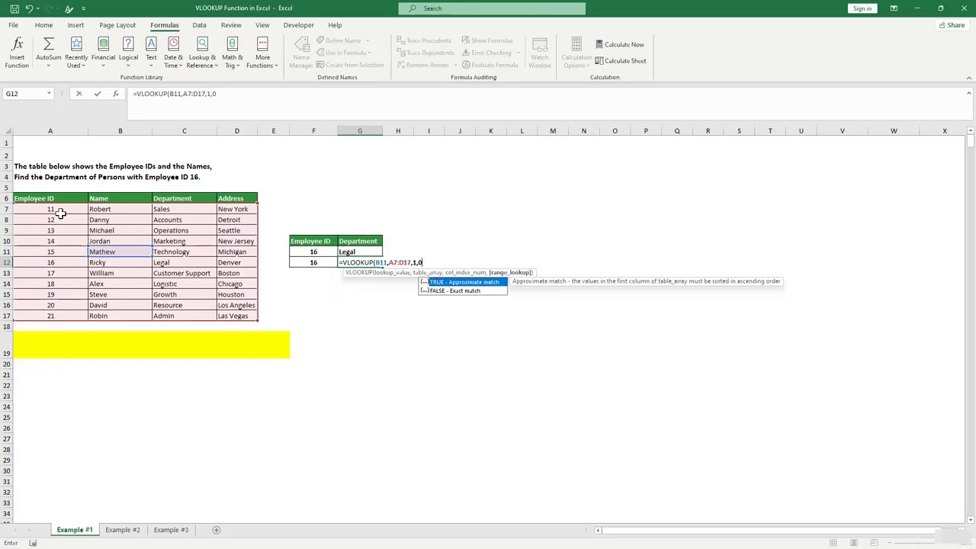
{"action": "type", "text": ")"}
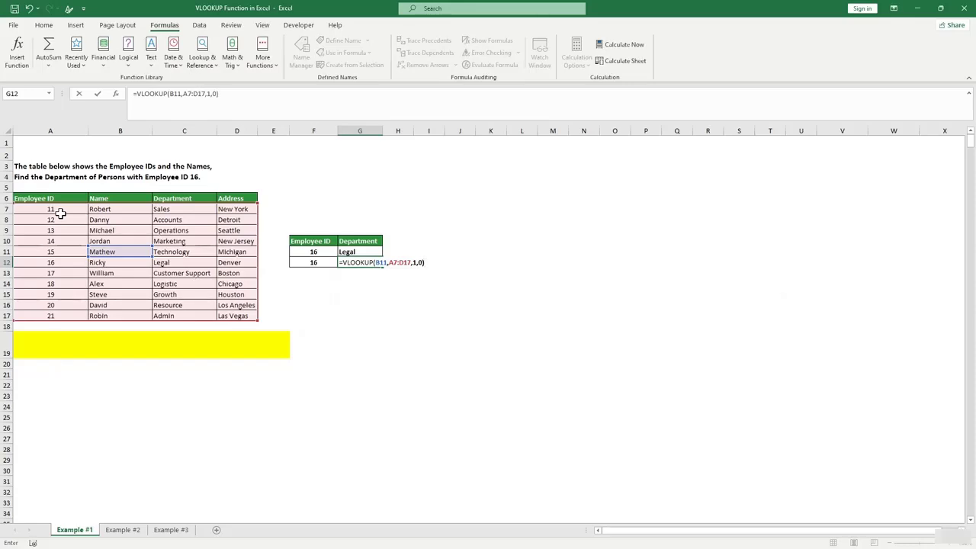
{"action": "key", "text": "Return"}
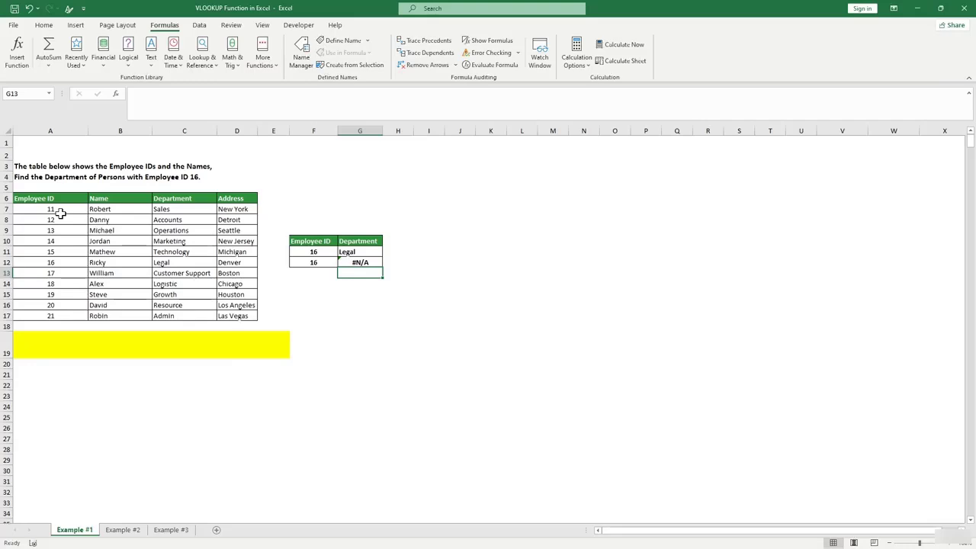
Inspect the #N/A VLOOKUP formula in G12 and reselect it.
{"action": "left_click", "coordinate": [394, 294]}
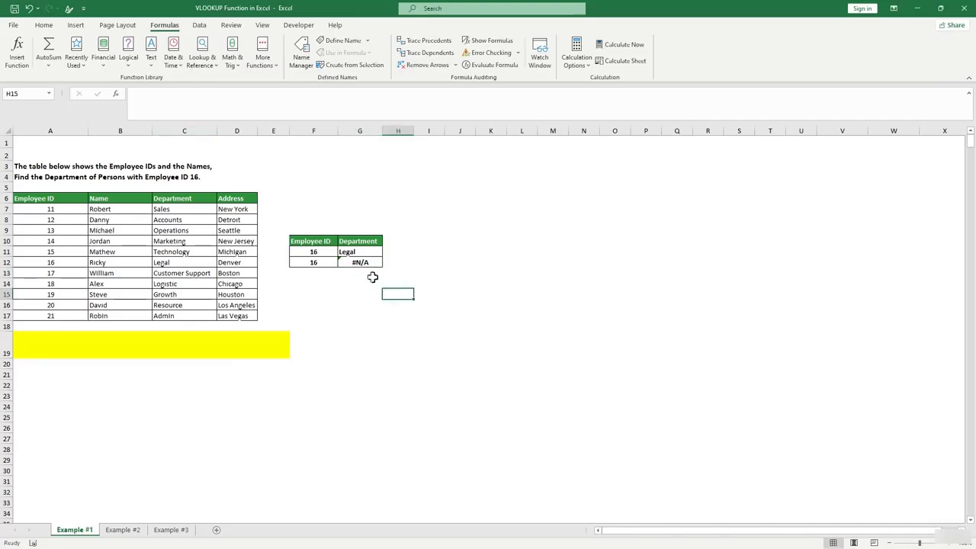
{"action": "left_click", "coordinate": [368, 265]}
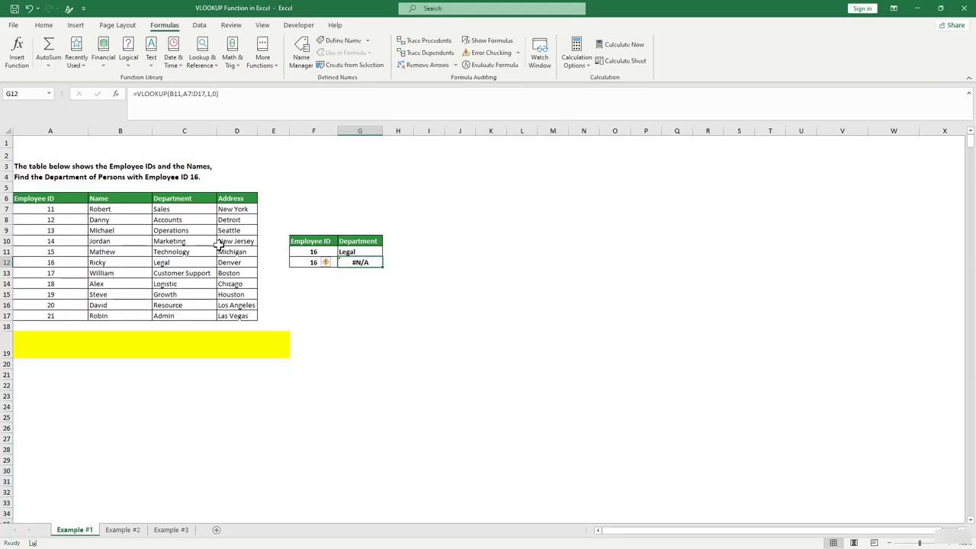
{"action": "left_click", "coordinate": [360, 305]}
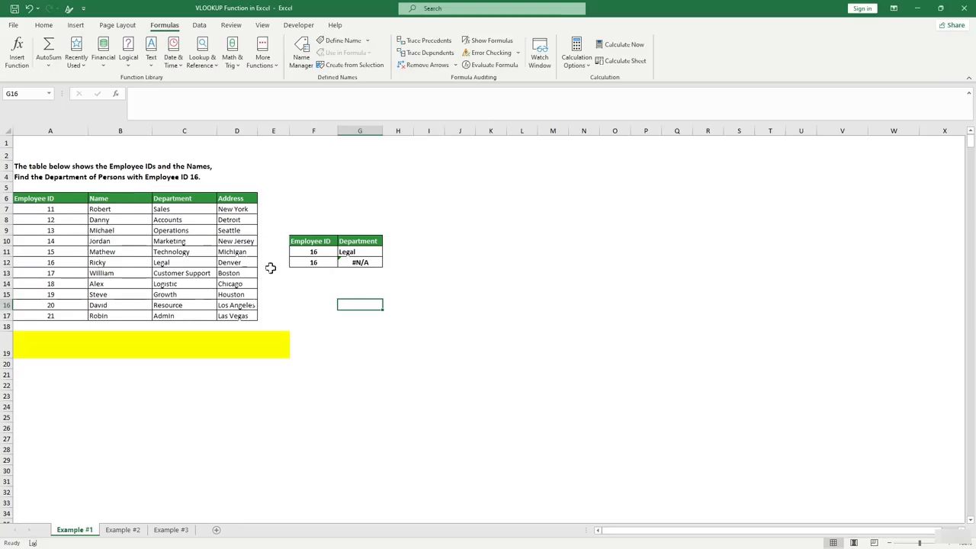
{"action": "left_click", "coordinate": [350, 265]}
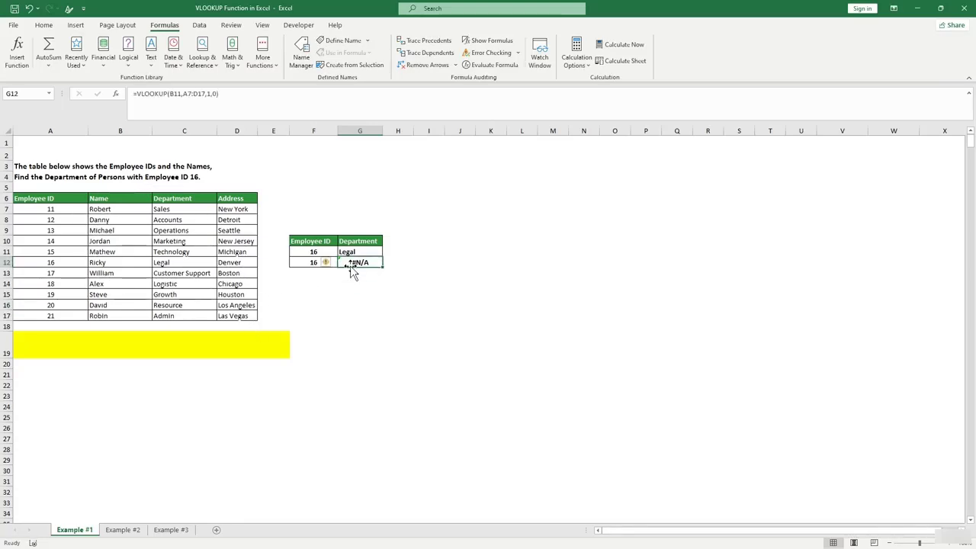
Clear G12's old VLOOKUP and start an XLOOKUP in its place.
{"action": "double_click", "coordinate": [350, 265]}
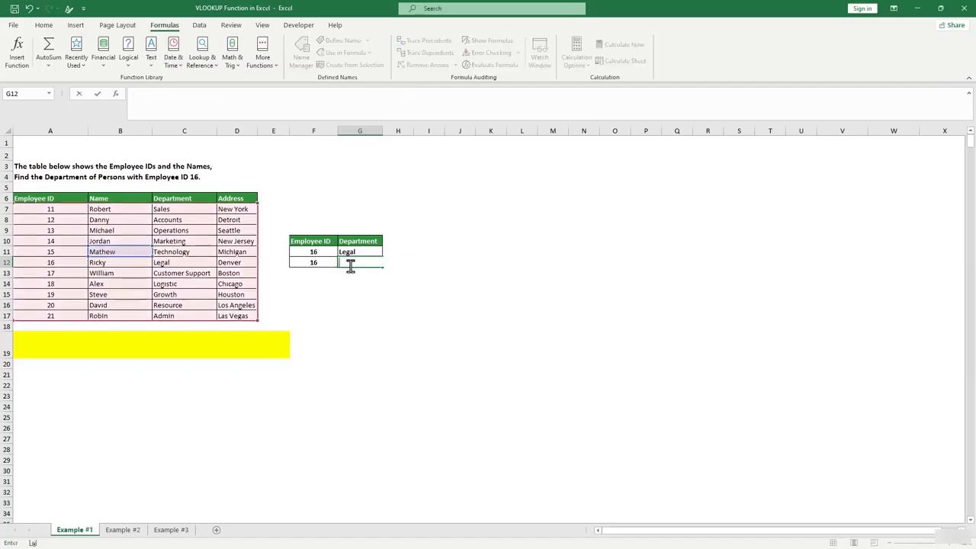
{"action": "left_click", "coordinate": [360, 307]}
{"action": "left_click", "coordinate": [358, 263]}
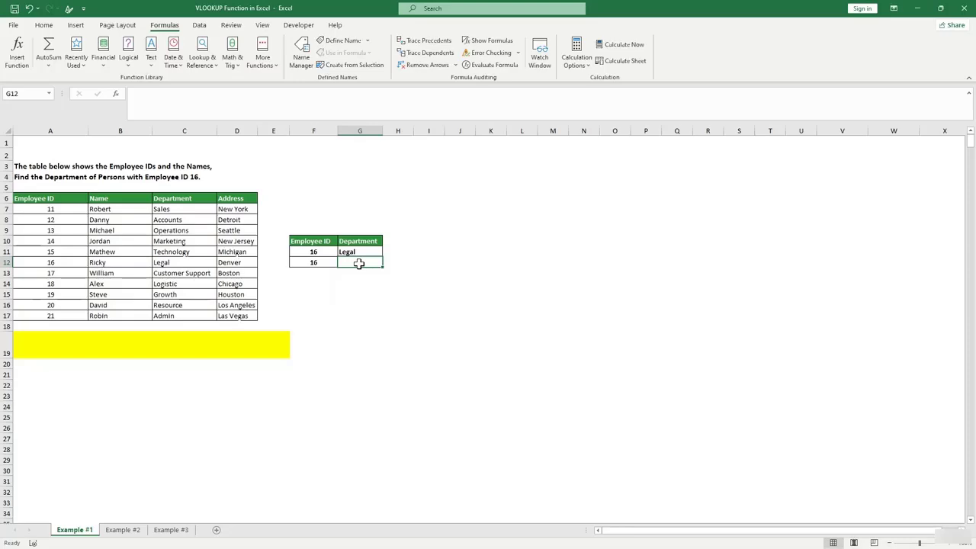
{"action": "type", "text": "x"}
{"action": "key", "text": "BackSpace"}
{"action": "type", "text": "="}
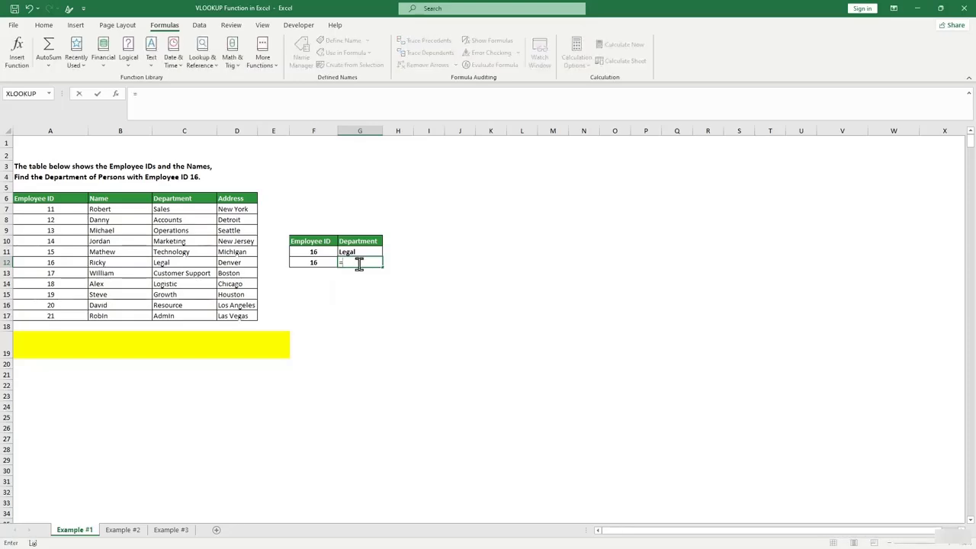
{"action": "type", "text": "dlxl"}
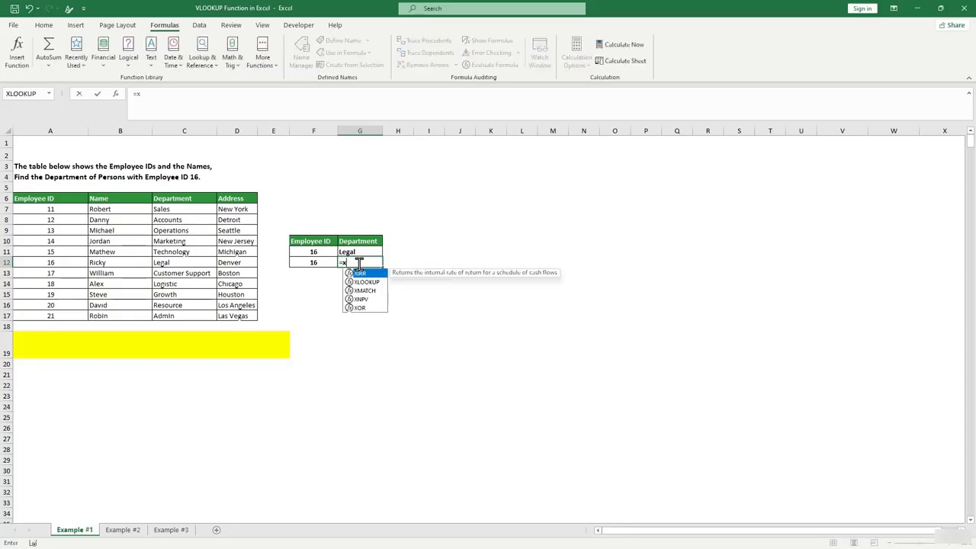
{"action": "key", "text": "Tab"}
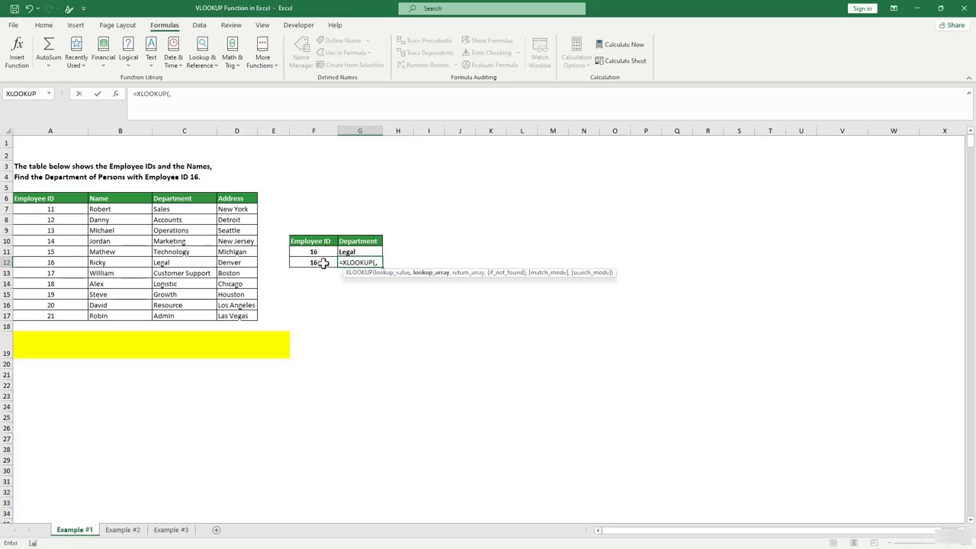
Complete =XLOOKUP(B11,B7:B17,A7:A17,0) in G12 so it returns employee ID 15.
{"action": "type", "text": ","}
{"action": "left_click", "coordinate": [124, 254]}
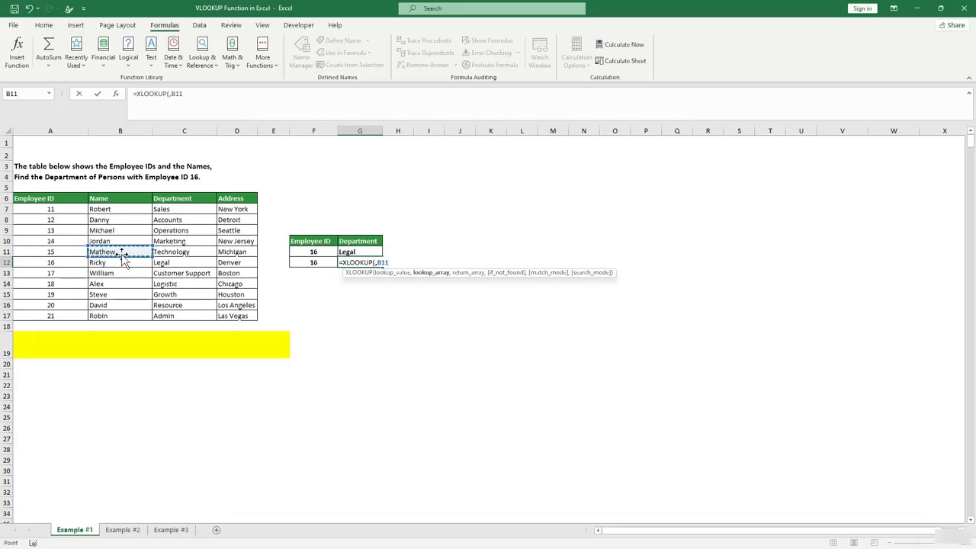
{"action": "key", "text": "BackSpace"}
{"action": "key", "text": "BackSpace"}
{"action": "key", "text": "BackSpace"}
{"action": "key", "text": "BackSpace"}
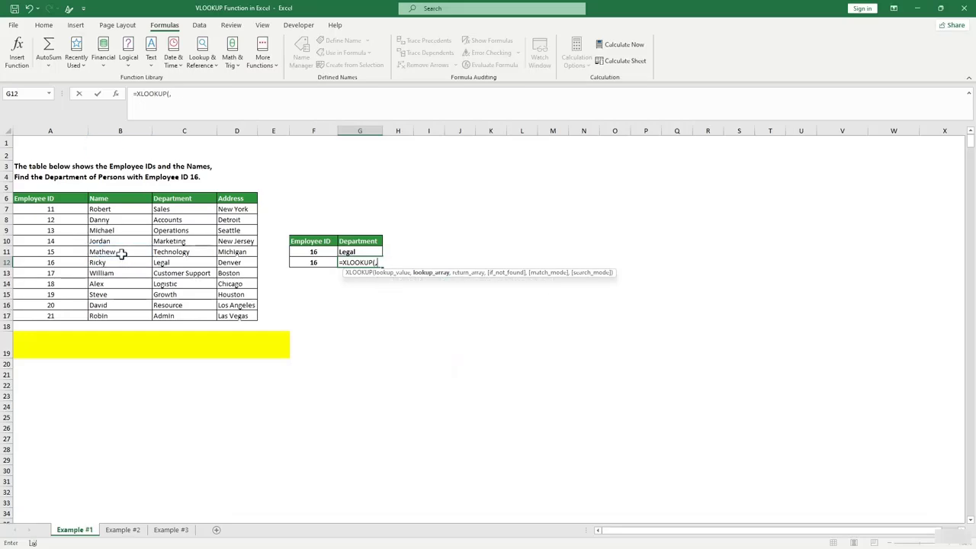
{"action": "left_click", "coordinate": [122, 254]}
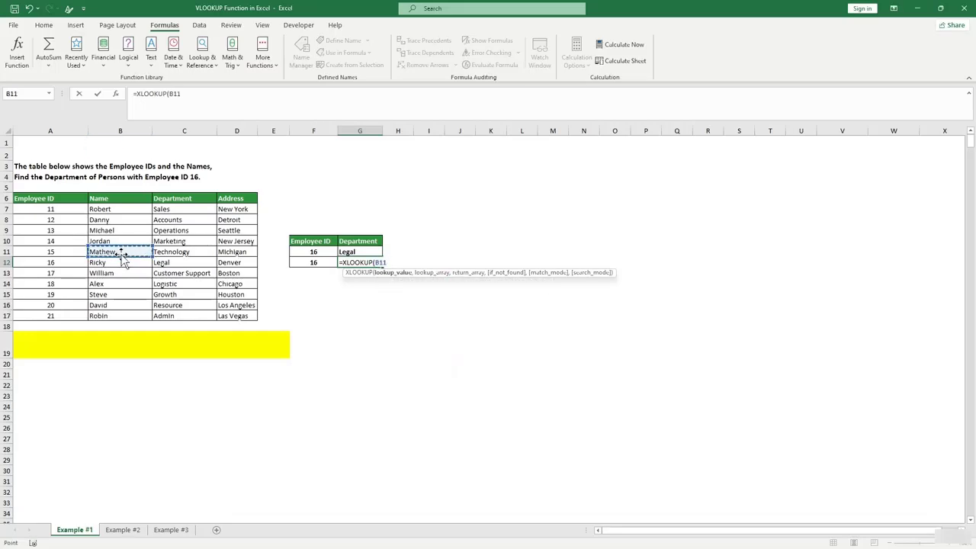
{"action": "type", "text": ","}
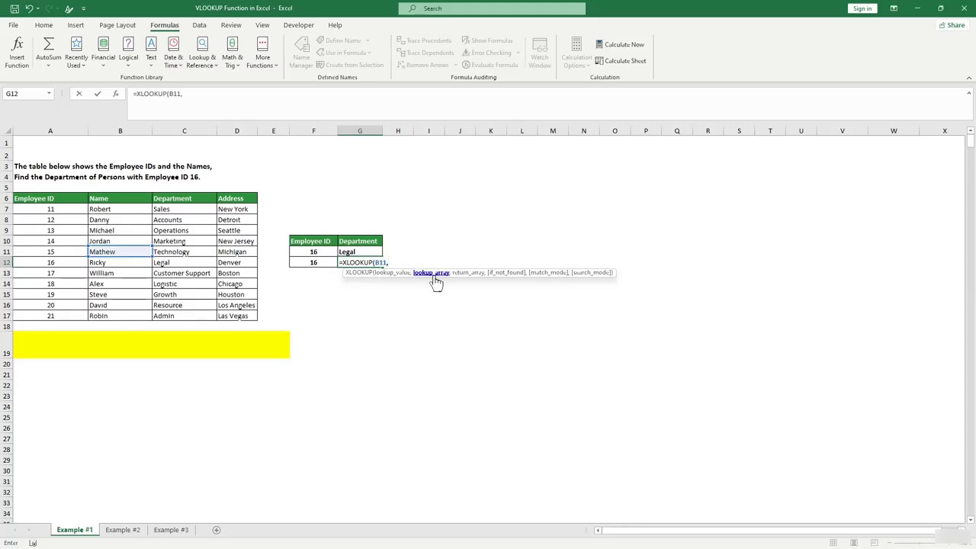
{"action": "left_click_drag", "start_coordinate": [109, 209], "coordinate": [111, 315]}
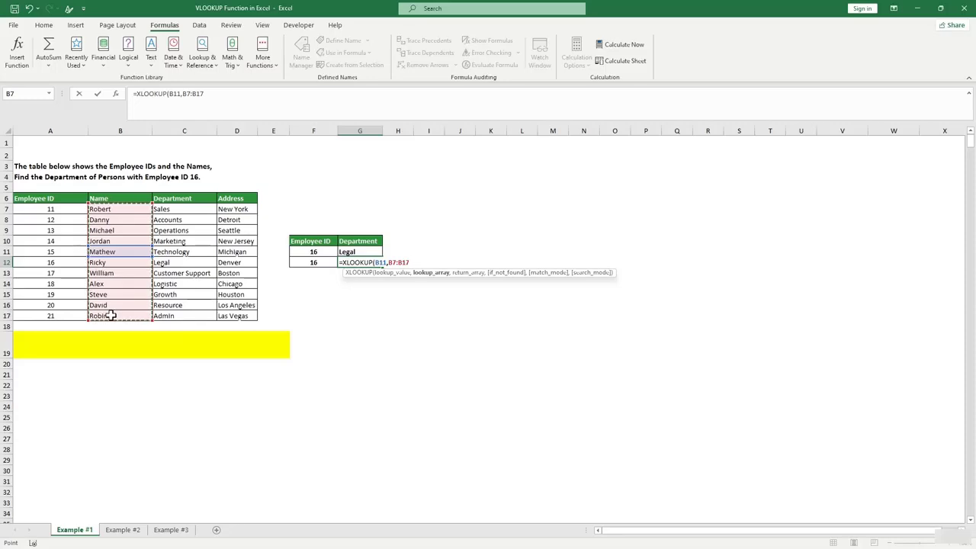
{"action": "type", "text": ","}
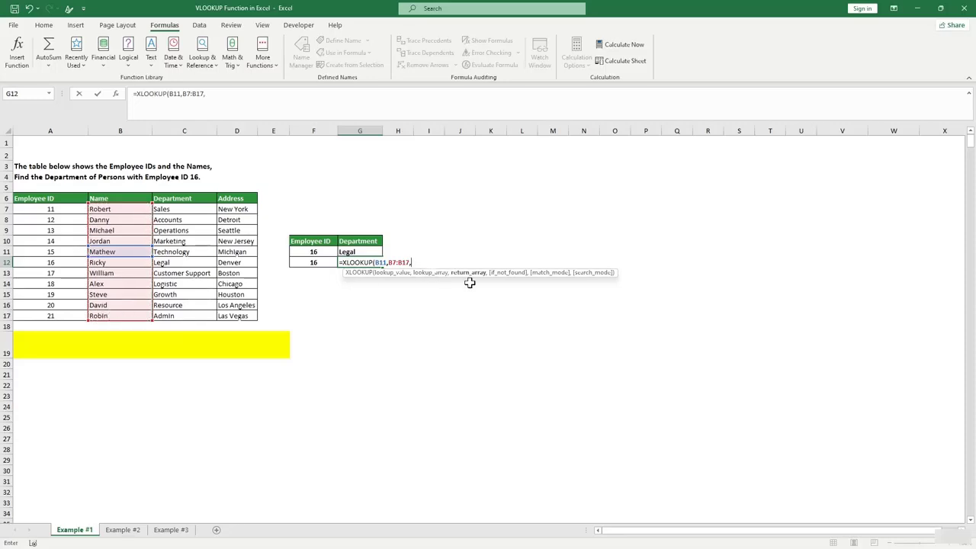
{"action": "left_click_drag", "start_coordinate": [36, 209], "coordinate": [57, 316]}
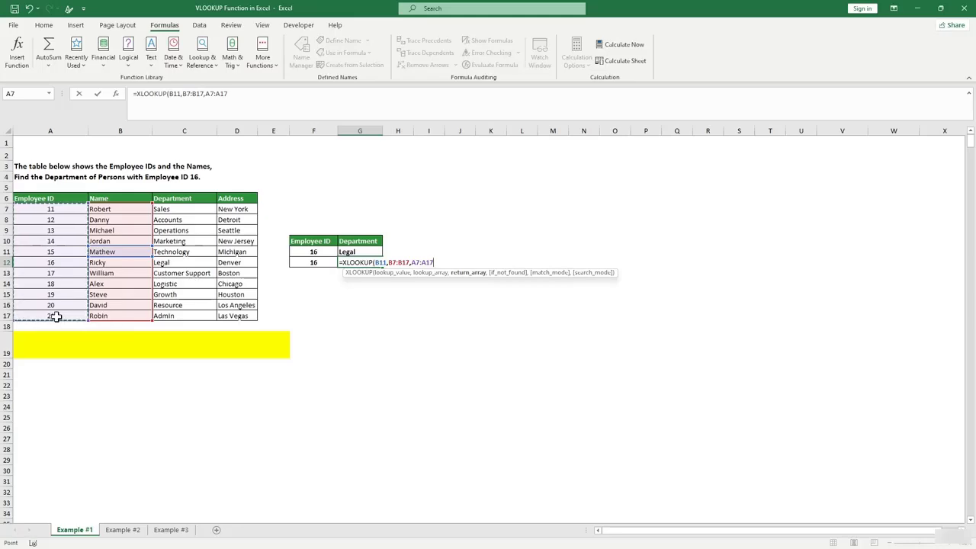
{"action": "type", "text": ","}
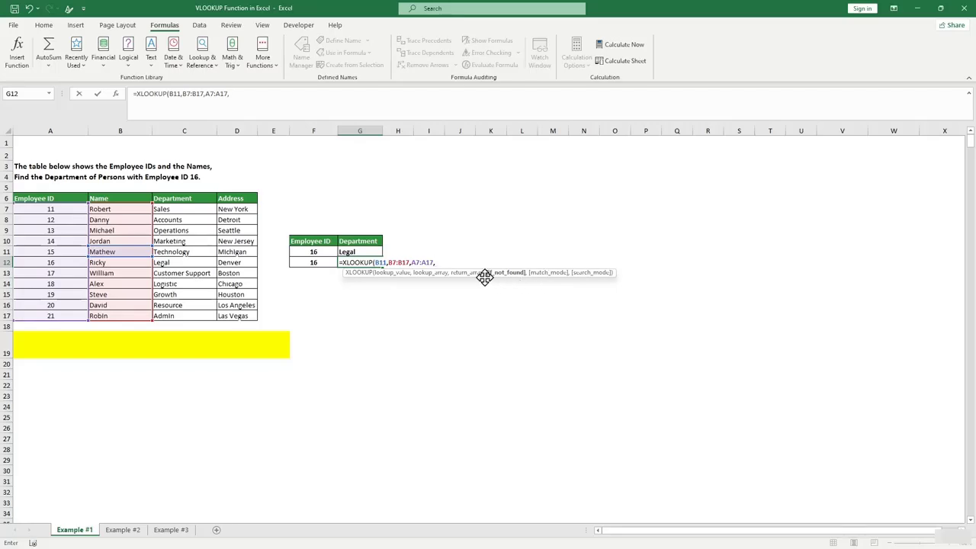
{"action": "type", "text": ")"}
{"action": "key", "text": "BackSpace"}
{"action": "type", "text": "0)"}
{"action": "key", "text": "Return"}
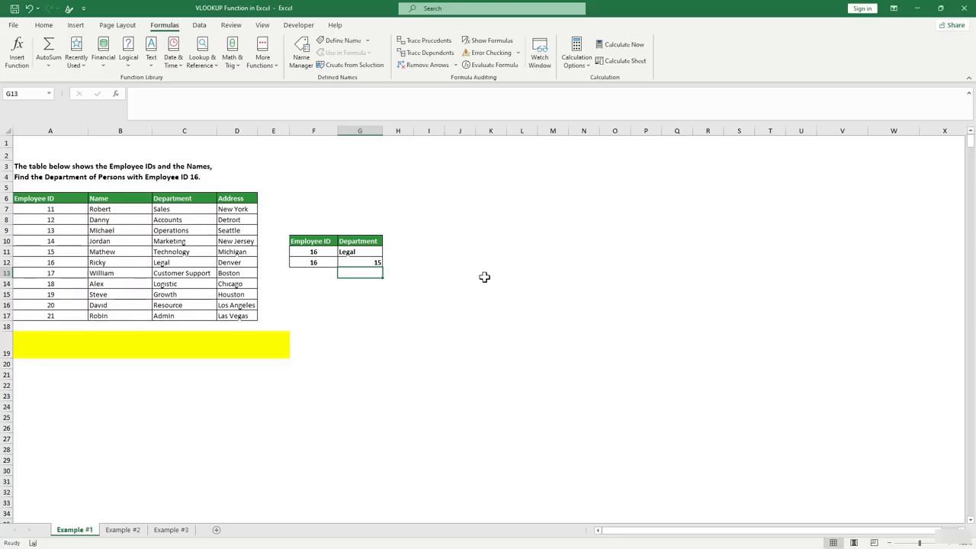
Verify G12's result 15 against the name in B11 and the ID in A11.
{"action": "left_click", "coordinate": [362, 263]}
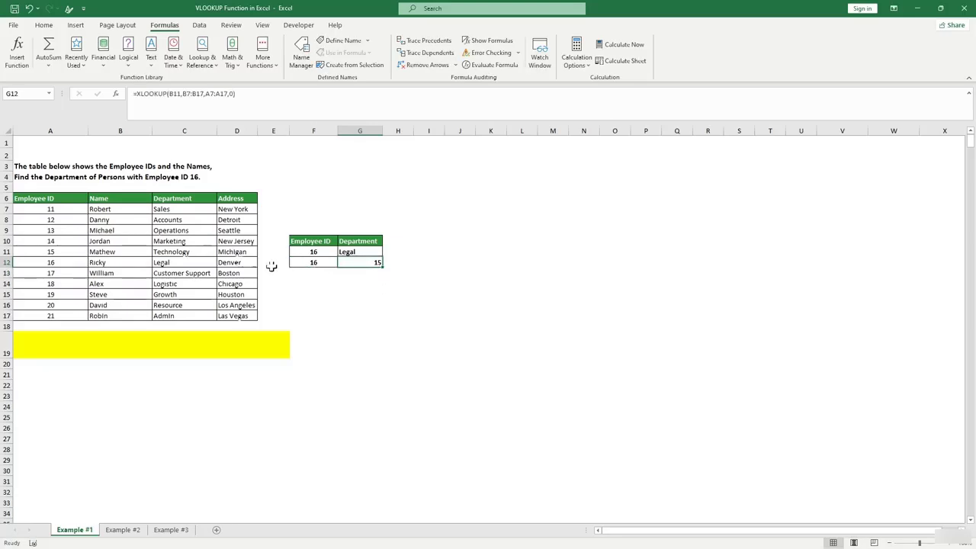
{"action": "left_click", "coordinate": [98, 253]}
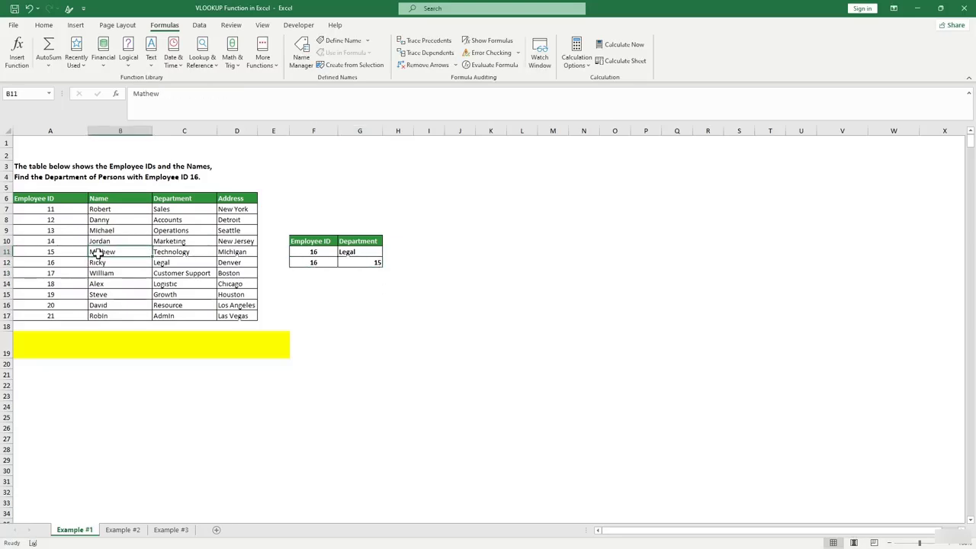
{"action": "left_click", "coordinate": [59, 255]}
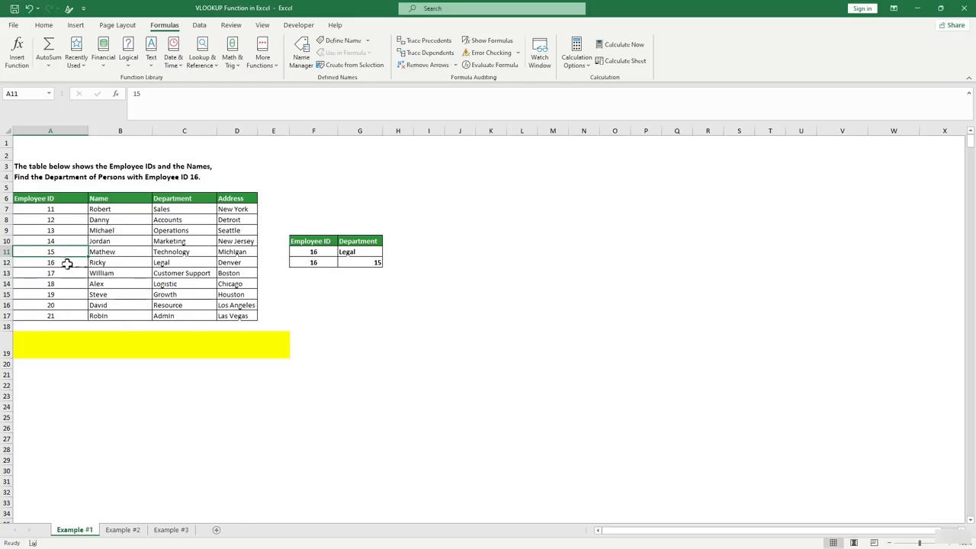
{"action": "left_click", "coordinate": [341, 303]}
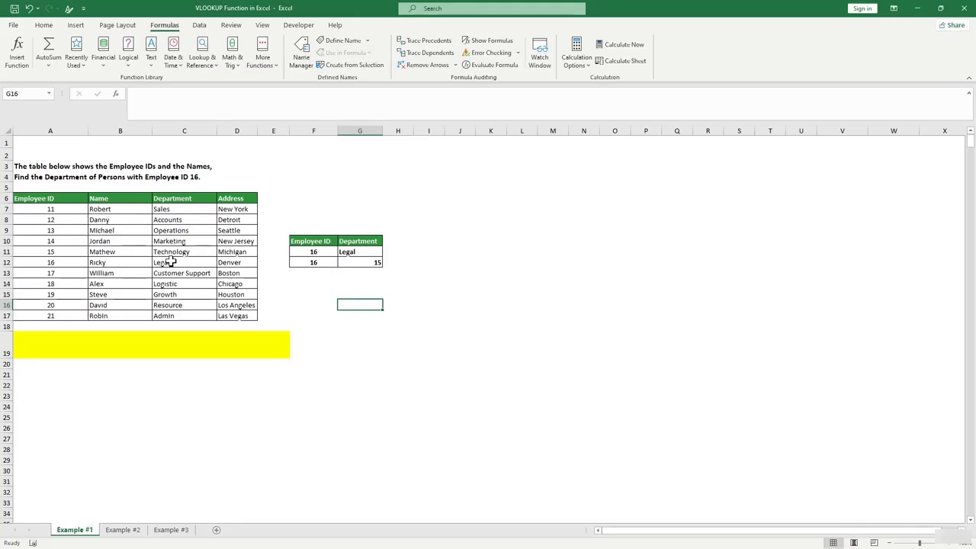
{"action": "left_click", "coordinate": [363, 273]}
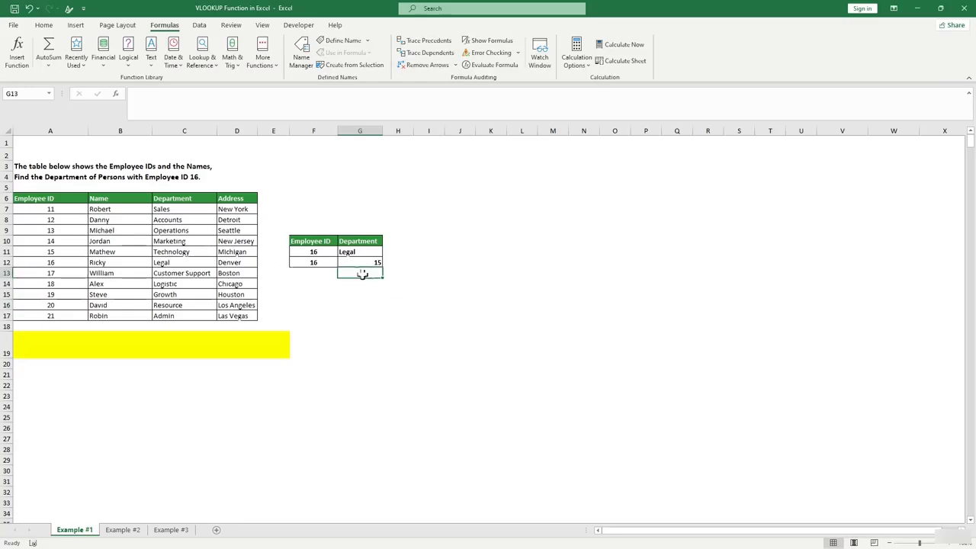
{"action": "left_click", "coordinate": [357, 262]}
Review G11's department VLOOKUP and its ranges without changing it.
{"action": "left_click", "coordinate": [321, 261]}
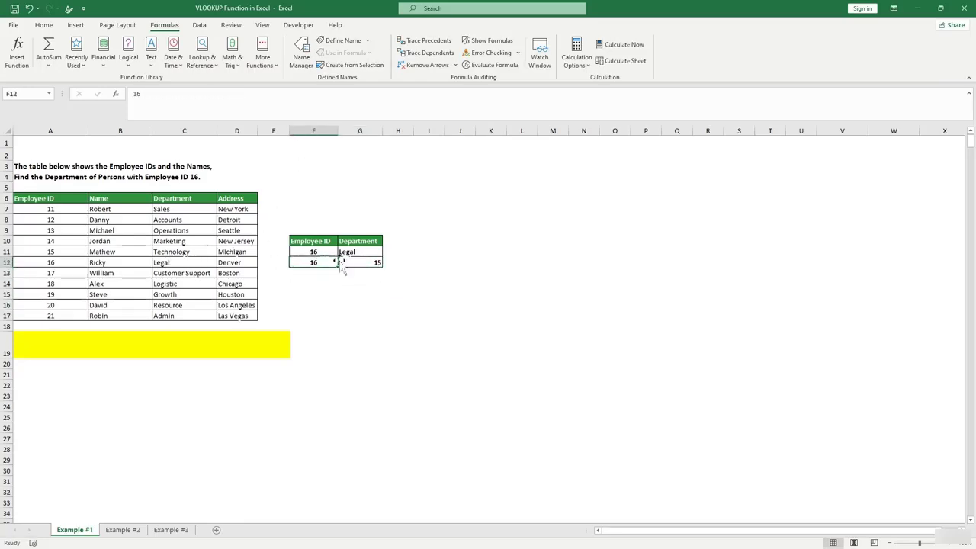
{"action": "left_click", "coordinate": [345, 251]}
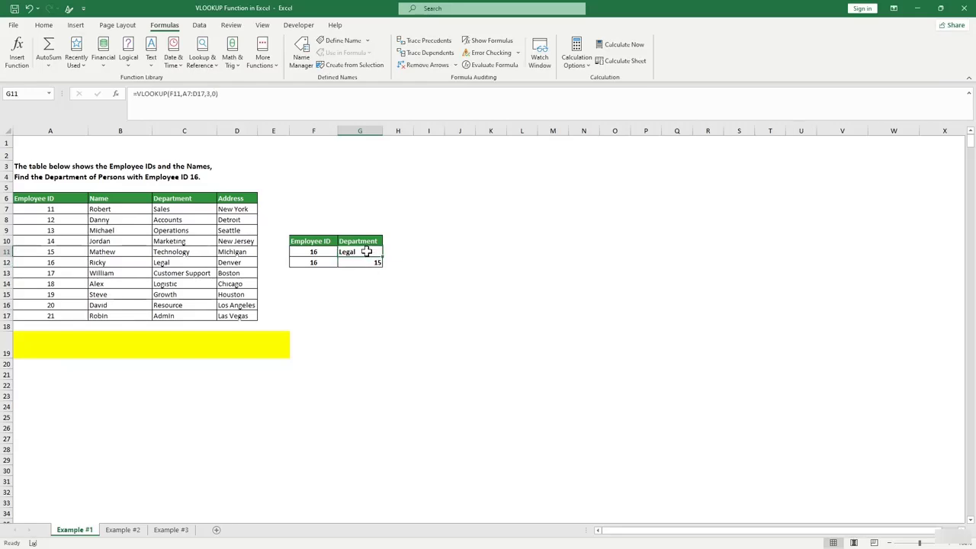
{"action": "double_click", "coordinate": [367, 251]}
{"action": "left_click", "coordinate": [372, 262]}
Replace G11's department VLOOKUP with a new XLOOKUP formula.
{"action": "double_click", "coordinate": [372, 263]}
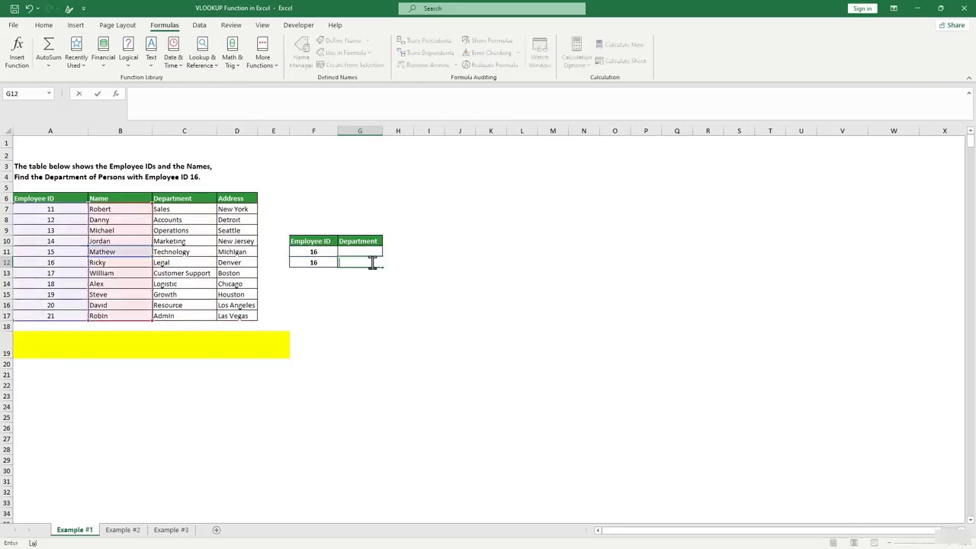
{"action": "key", "text": "Return"}
{"action": "left_click", "coordinate": [359, 251]}
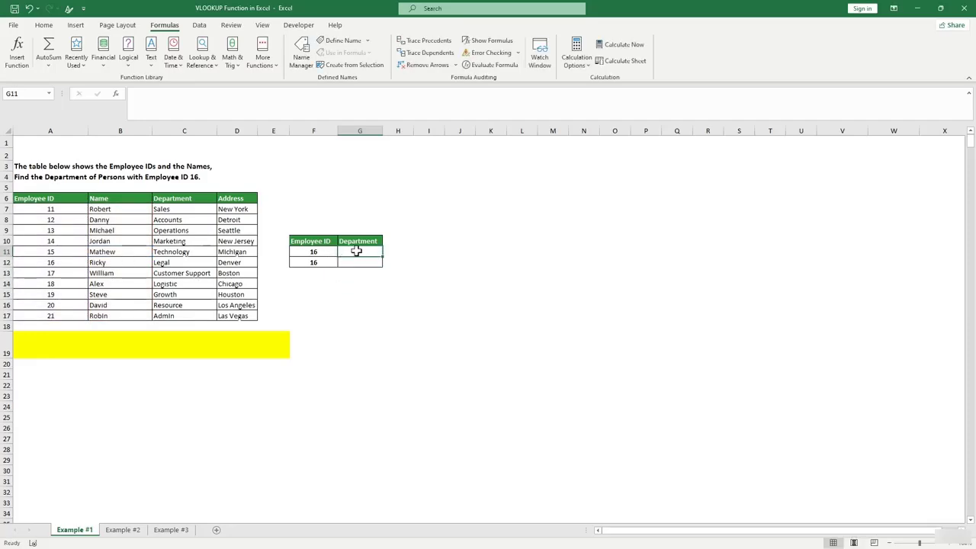
{"action": "type", "text": "x"}
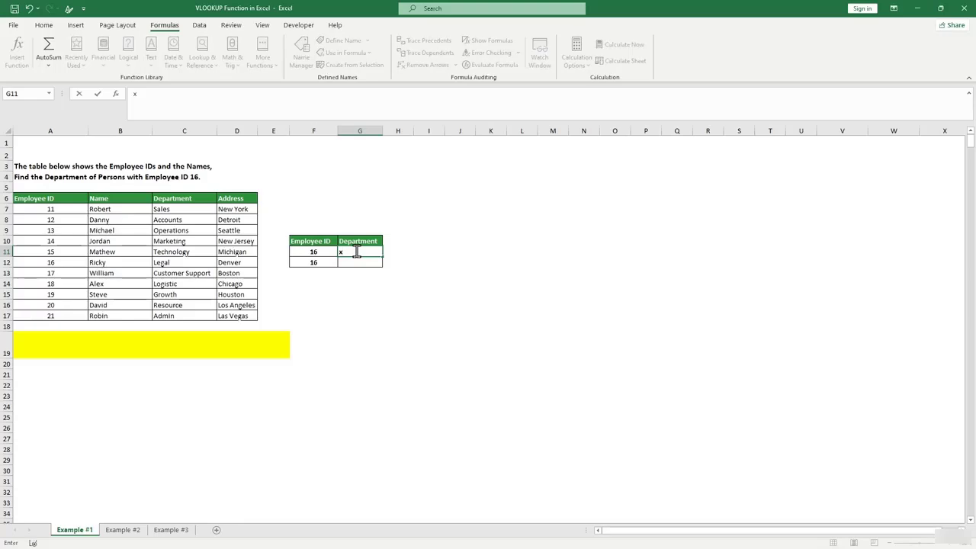
{"action": "key", "text": "BackSpace"}
{"action": "type", "text": "=xl"}
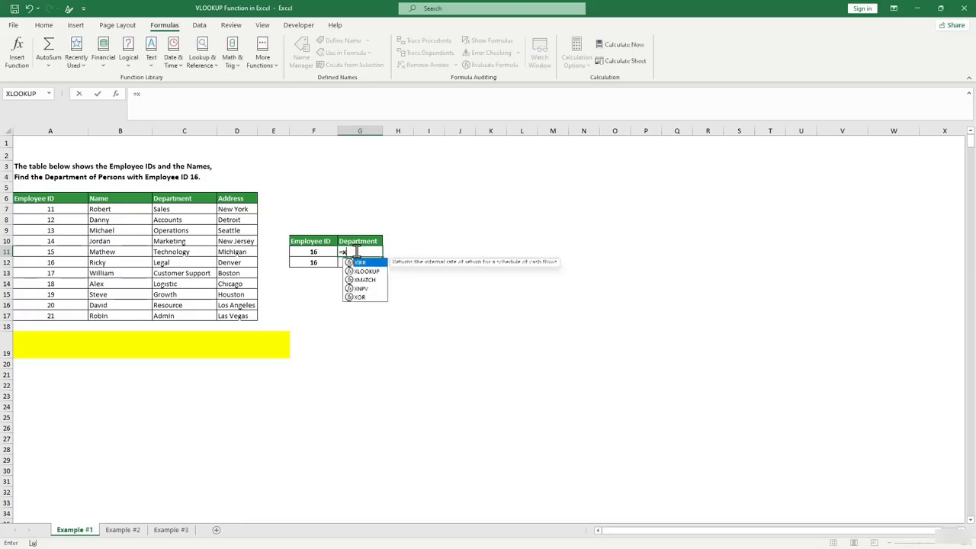
{"action": "key", "text": "Tab"}
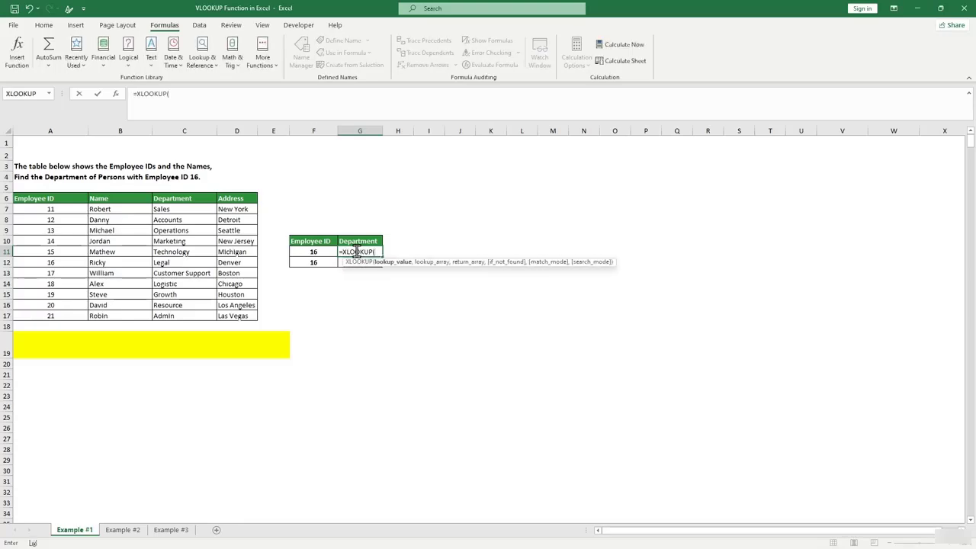
Complete =XLOOKUP(F11,A7:A17,B7:B17,0) in G11 so it returns Ricky for ID 16.
{"action": "left_click", "coordinate": [314, 253]}
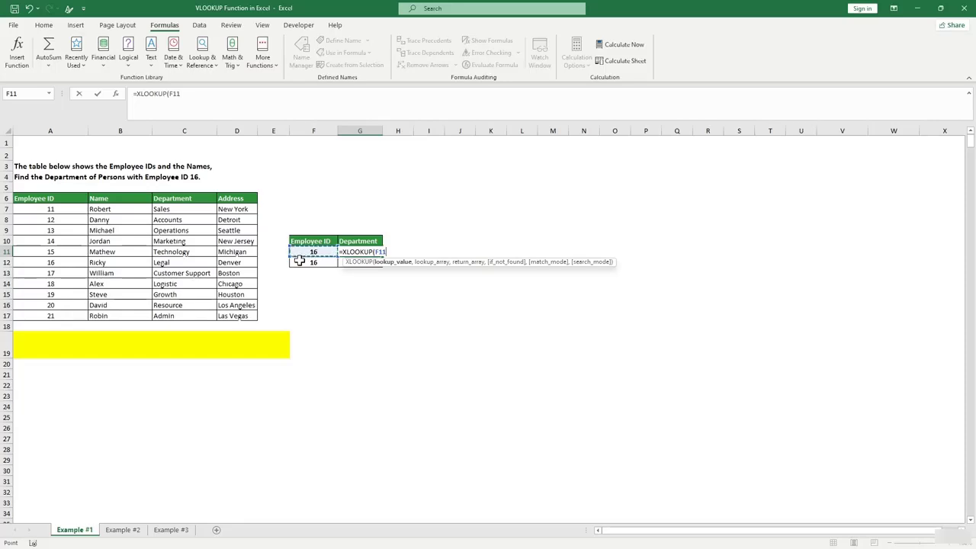
{"action": "type", "text": ","}
{"action": "left_click_drag", "start_coordinate": [50, 210], "coordinate": [52, 315]}
{"action": "type", "text": ","}
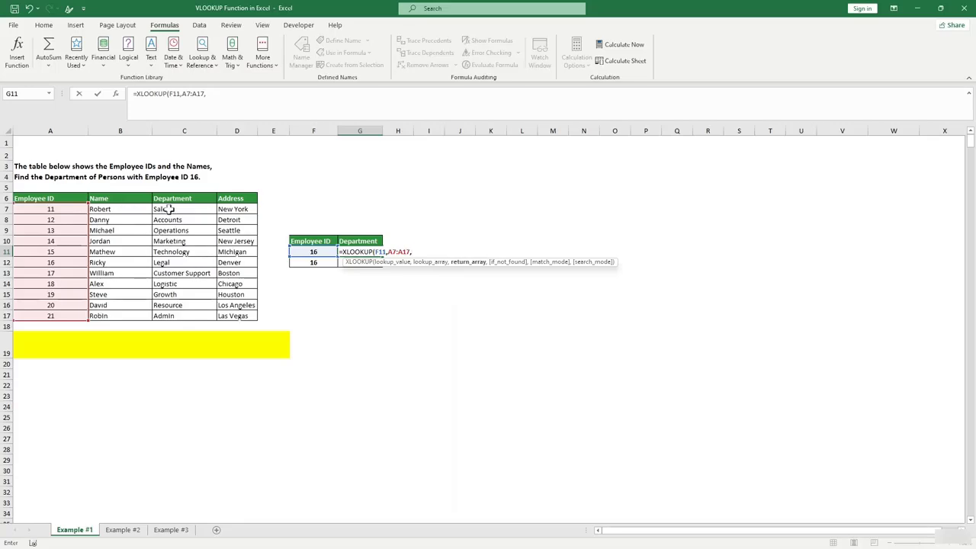
{"action": "left_click_drag", "start_coordinate": [121, 211], "coordinate": [115, 316]}
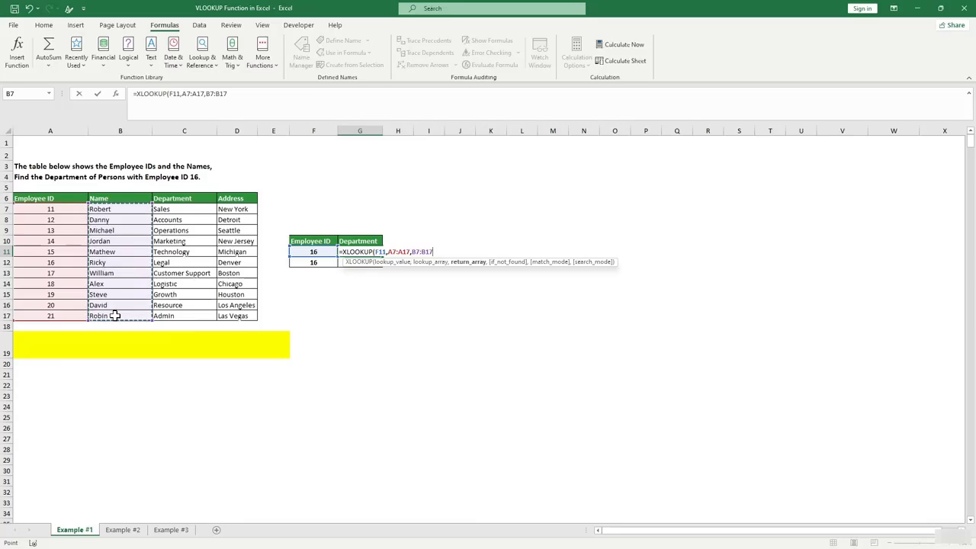
{"action": "type", "text": ",0"}
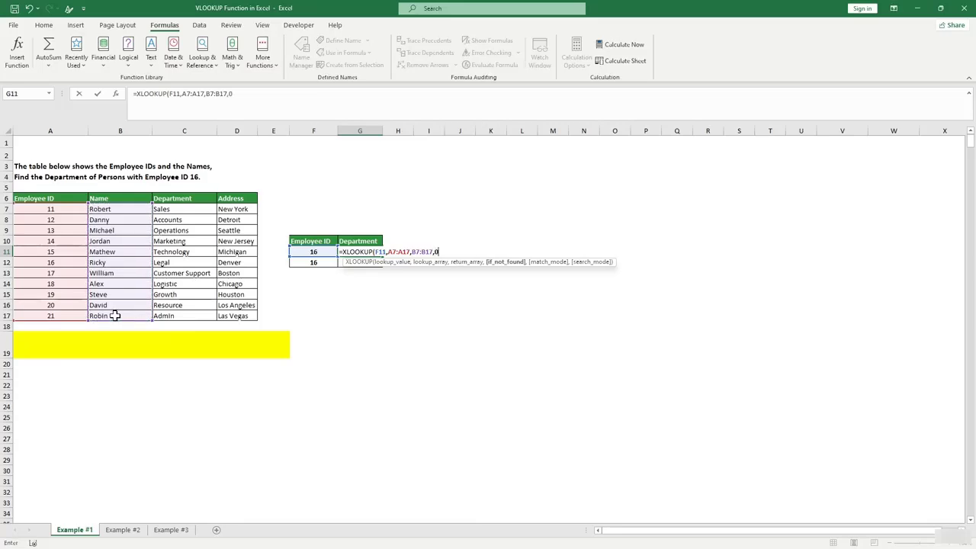
{"action": "type", "text": ")"}
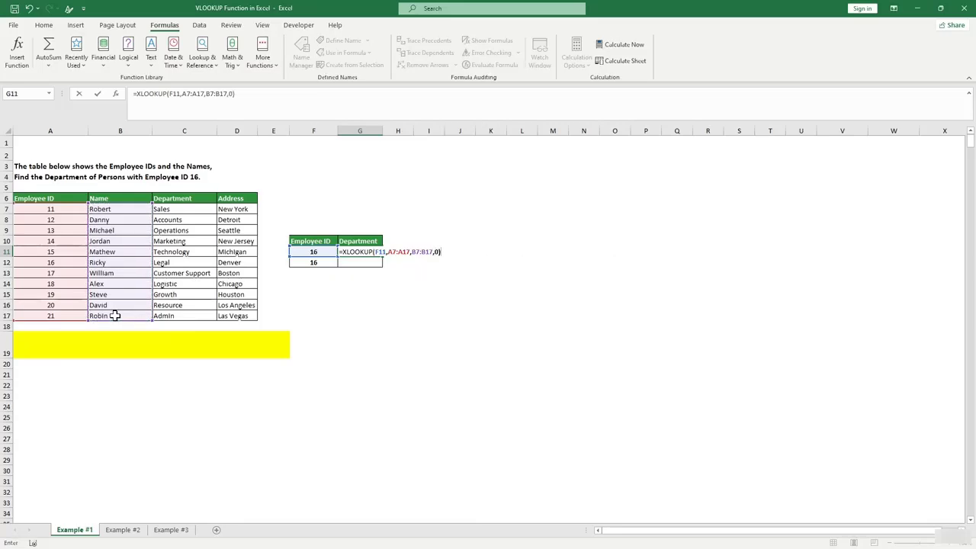
{"action": "key", "text": "Return"}
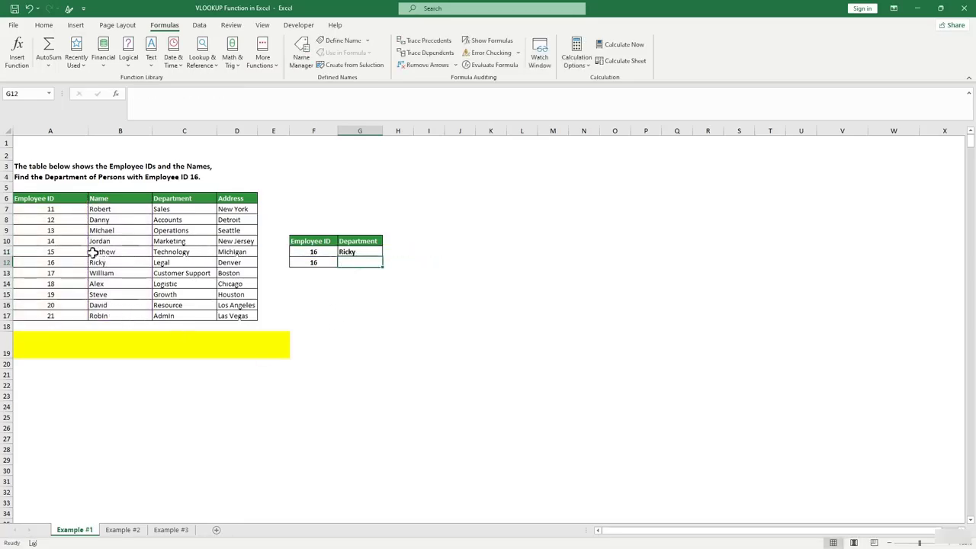
Change the lookup ID in F11 to 20 and confirm G11 now returns David.
{"action": "left_click", "coordinate": [312, 250]}
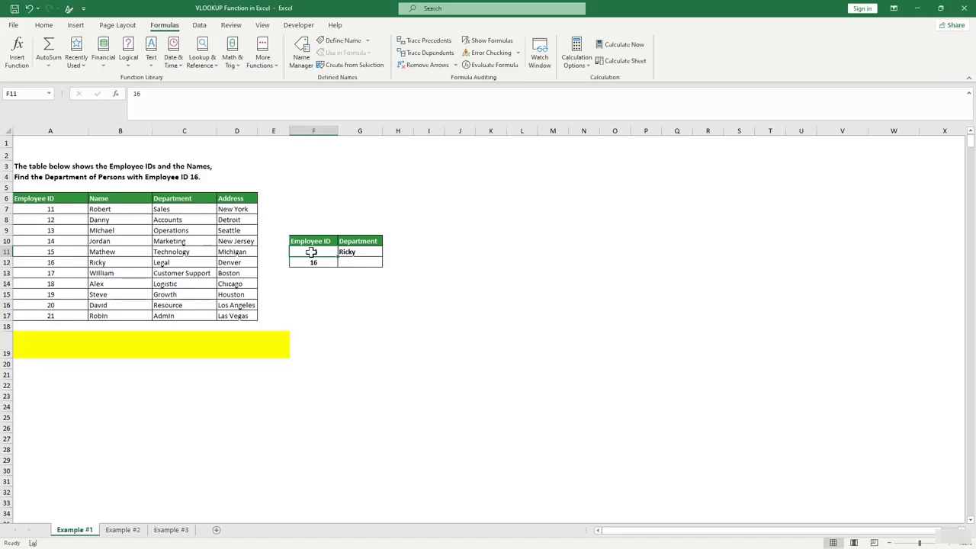
{"action": "type", "text": "20"}
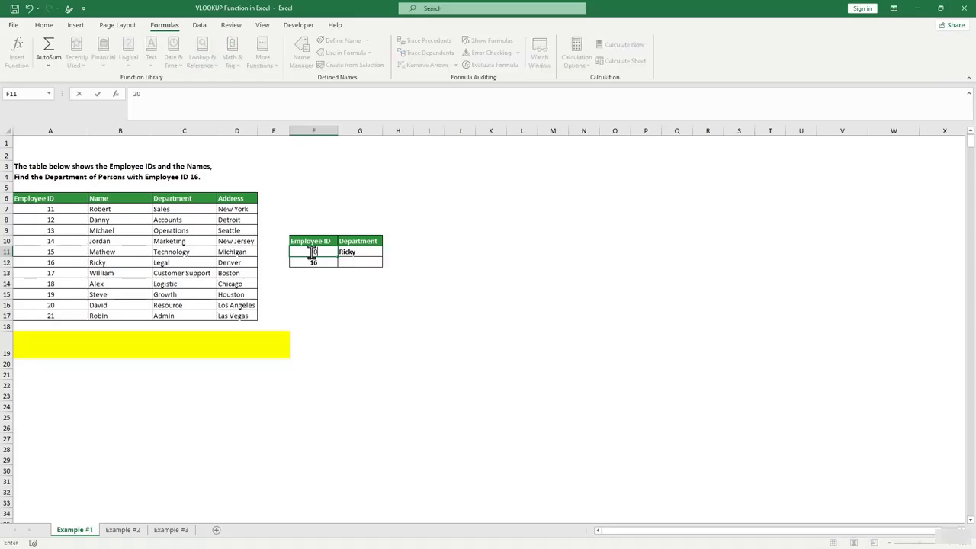
{"action": "key", "text": "Return"}
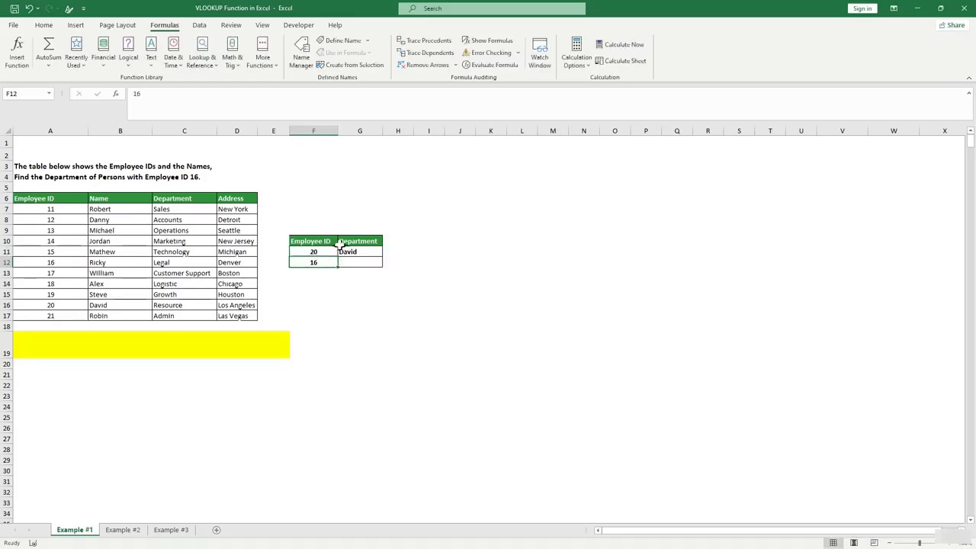
{"action": "left_click", "coordinate": [95, 305]}
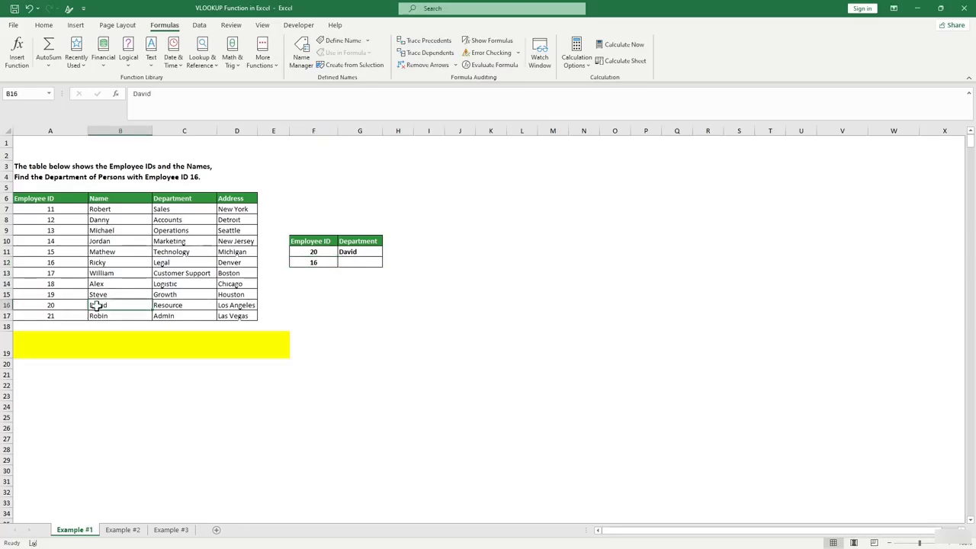
{"action": "left_click", "coordinate": [358, 252]}
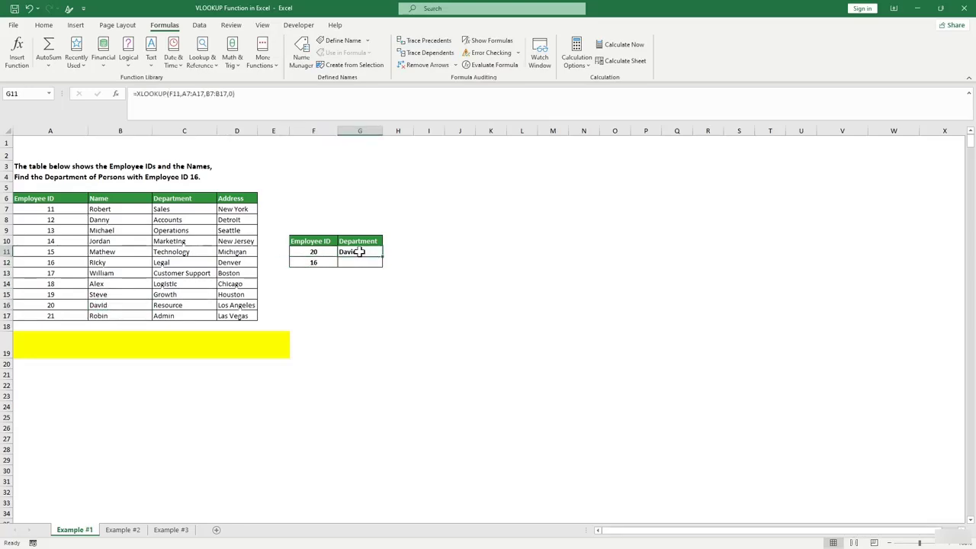
{"action": "left_click", "coordinate": [320, 251]}
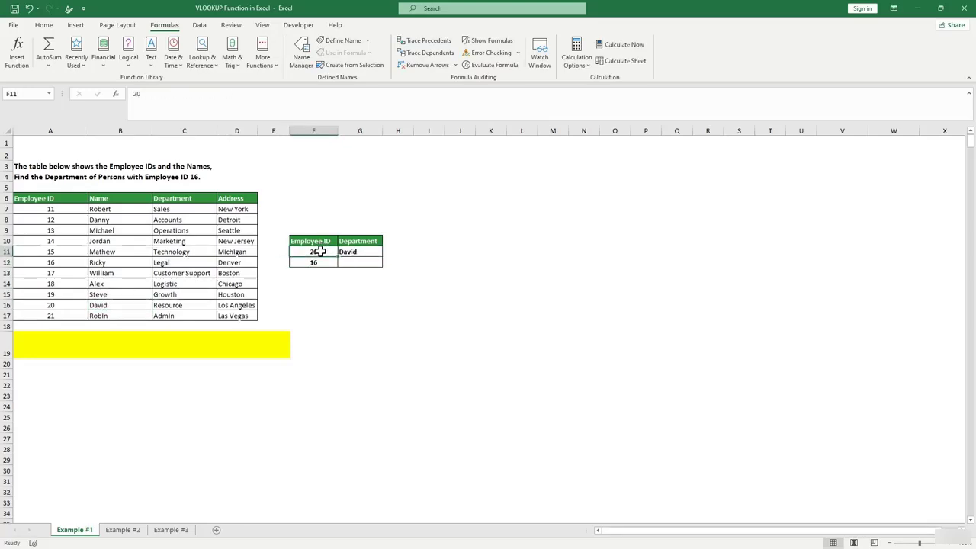
{"action": "left_click", "coordinate": [361, 253]}
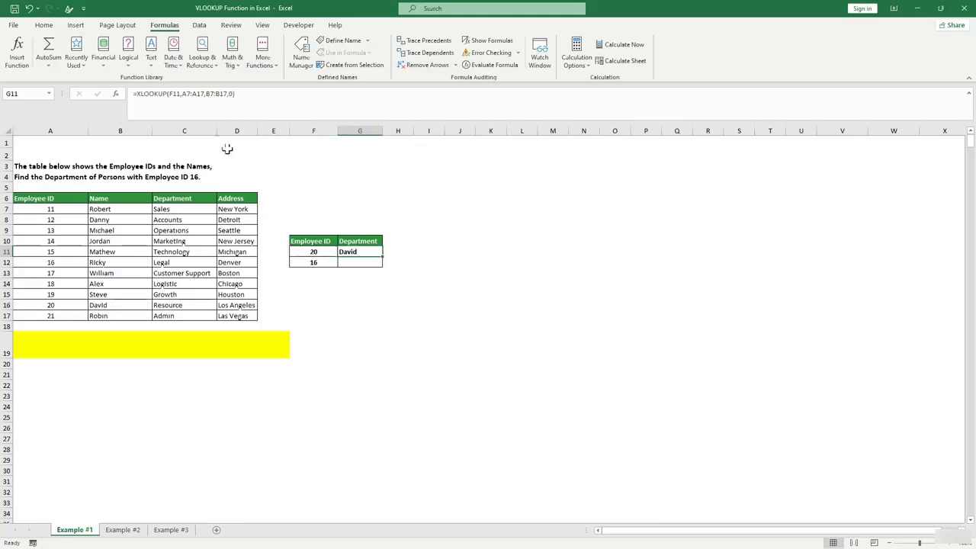
{"action": "left_click", "coordinate": [353, 262]}
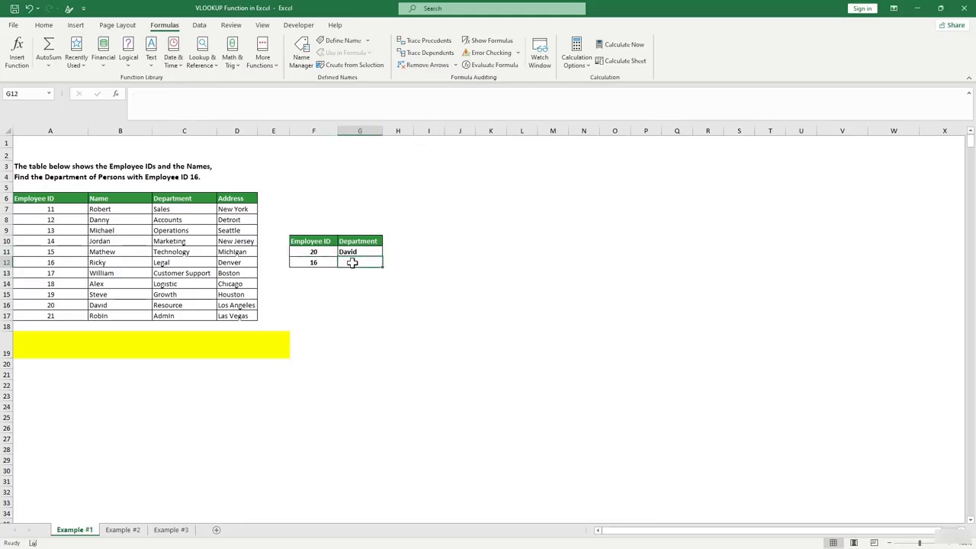
Rename the G10 header from Department to Name.
{"action": "left_click", "coordinate": [352, 241]}
{"action": "type", "text": "Name"}
{"action": "left_click", "coordinate": [360, 304]}
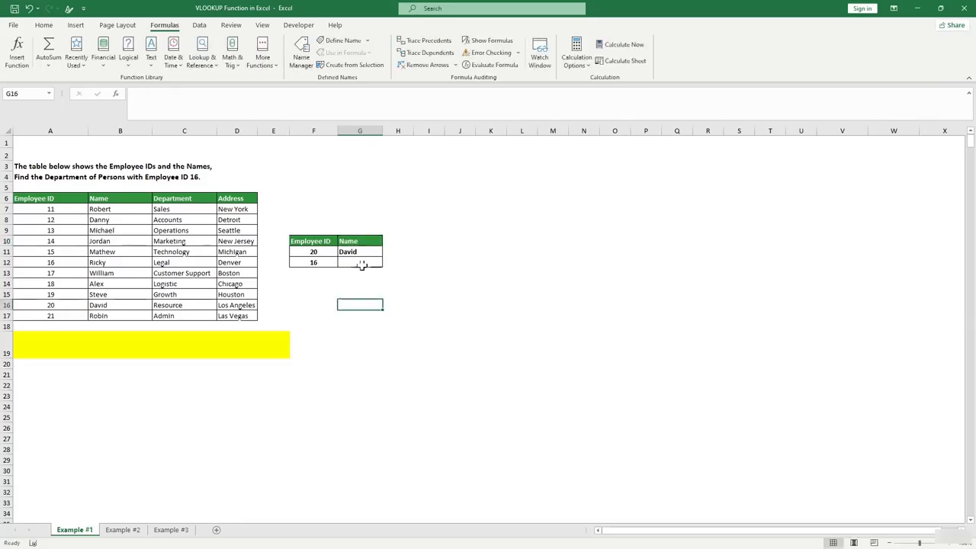
{"action": "left_click", "coordinate": [456, 262]}
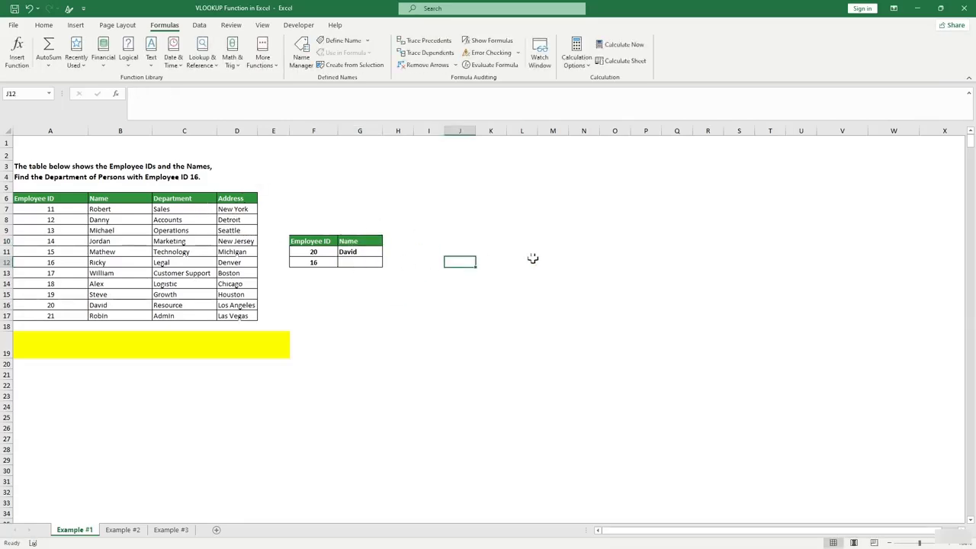
{"action": "left_click", "coordinate": [109, 255]}
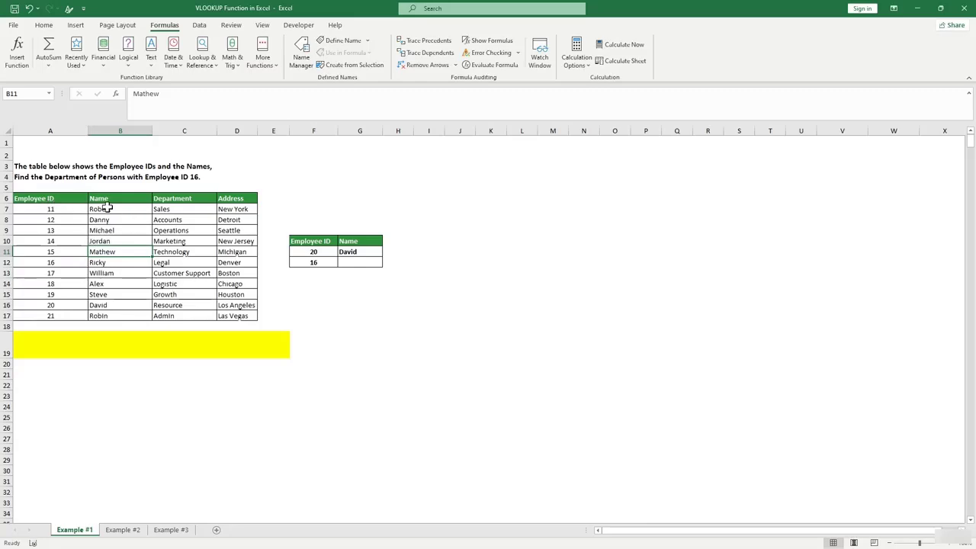
Copy the Name, Department and Address headers to K10:M10 and widen column L.
{"action": "left_click_drag", "start_coordinate": [111, 198], "coordinate": [245, 201]}
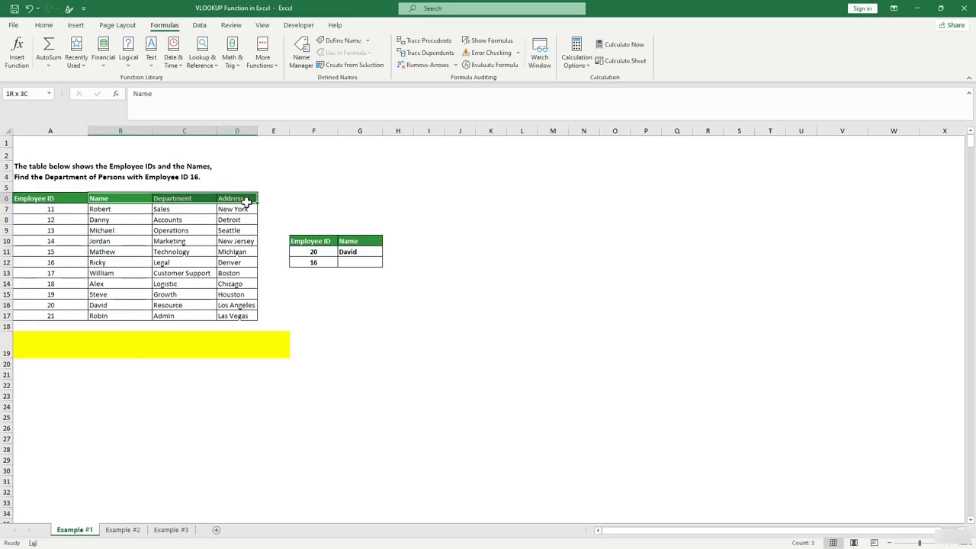
{"action": "key", "text": "ctrl+c"}
{"action": "left_click", "coordinate": [485, 240]}
{"action": "key", "text": "ctrl+v"}
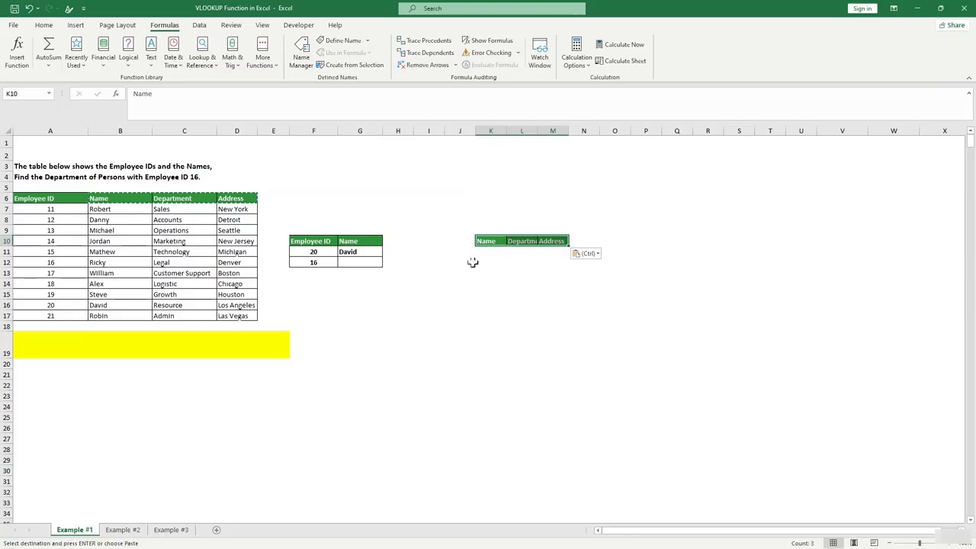
{"action": "left_click", "coordinate": [490, 283]}
{"action": "double_click", "coordinate": [537, 131]}
{"action": "left_click", "coordinate": [527, 304]}
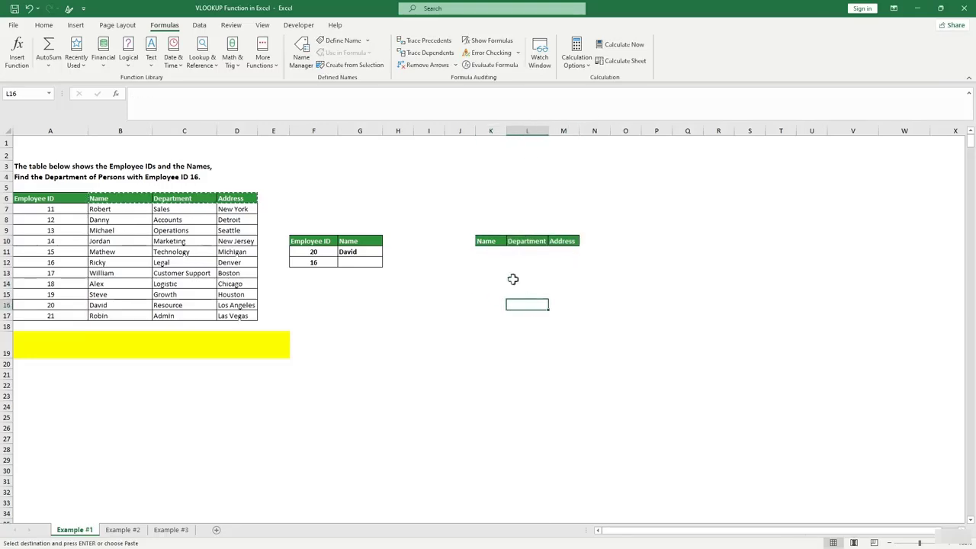
Enter =XLOOKUP(F12,A7:A17,B7:D17,0) in K11 to spill Ricky, Legal and Denver.
{"action": "left_click", "coordinate": [485, 254]}
{"action": "type", "text": "="}
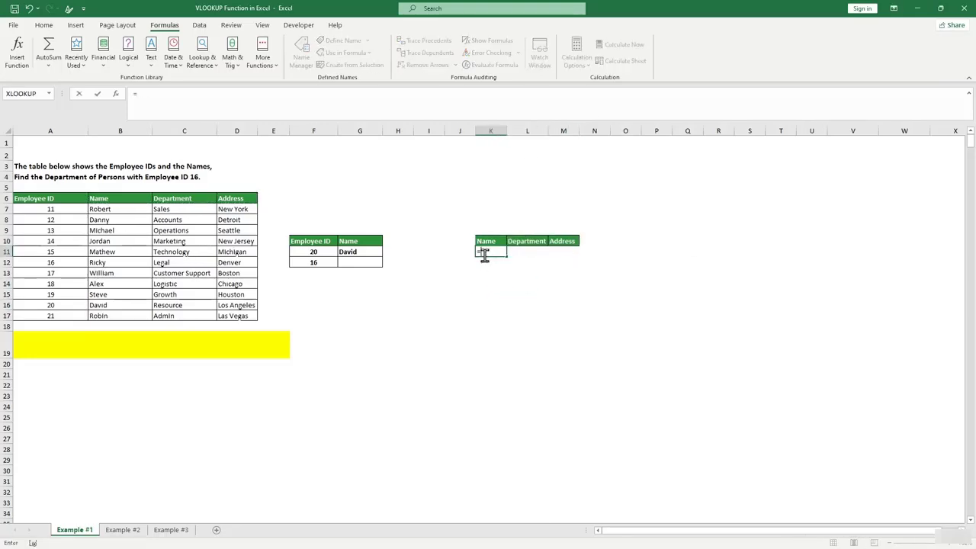
{"action": "type", "text": "xlooku"}
{"action": "key", "text": "Tab"}
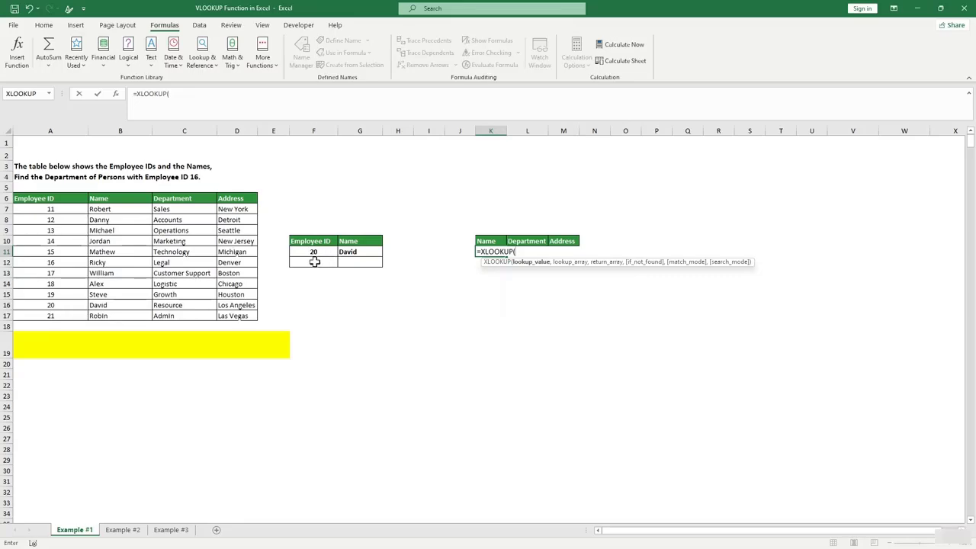
{"action": "left_click", "coordinate": [314, 262]}
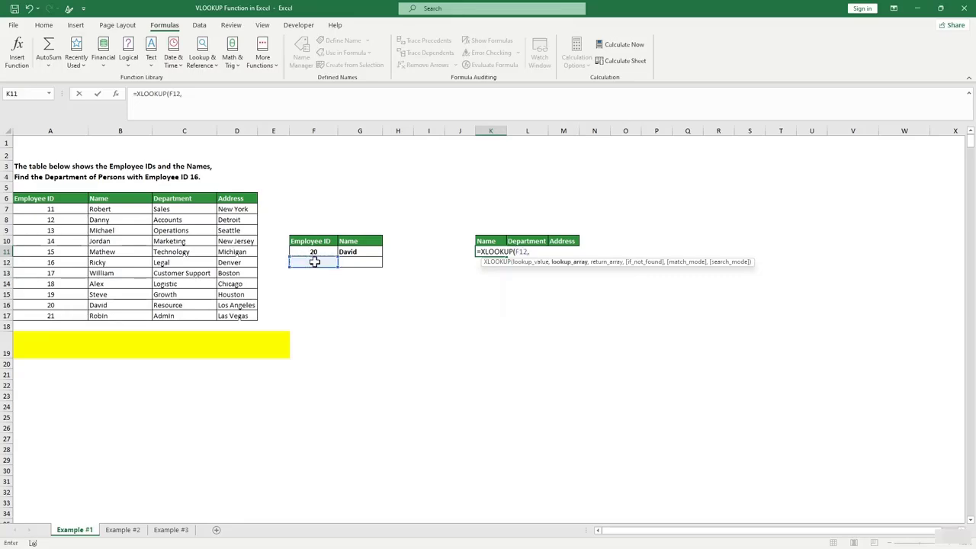
{"action": "type", "text": ","}
{"action": "left_click_drag", "start_coordinate": [61, 209], "coordinate": [71, 315]}
{"action": "type", "text": ","}
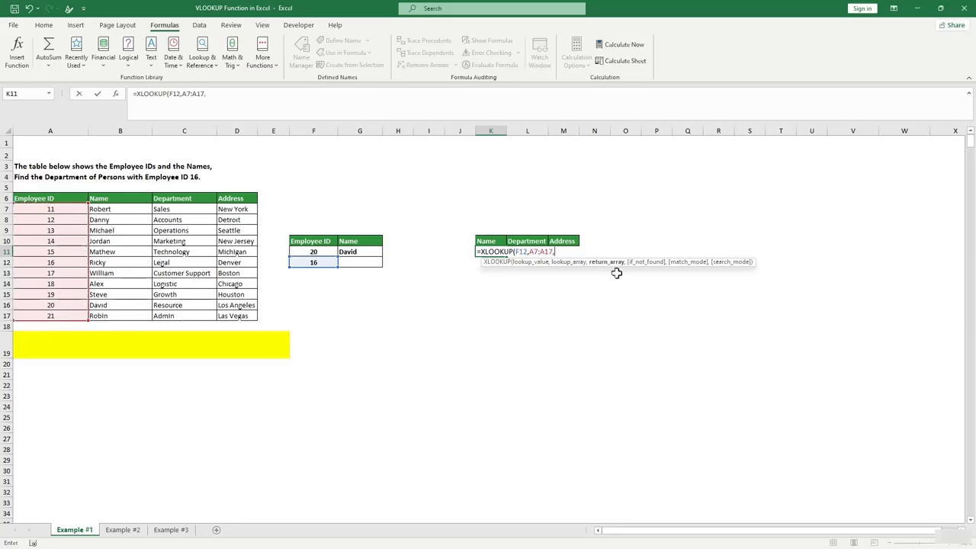
{"action": "left_click_drag", "start_coordinate": [99, 207], "coordinate": [242, 314]}
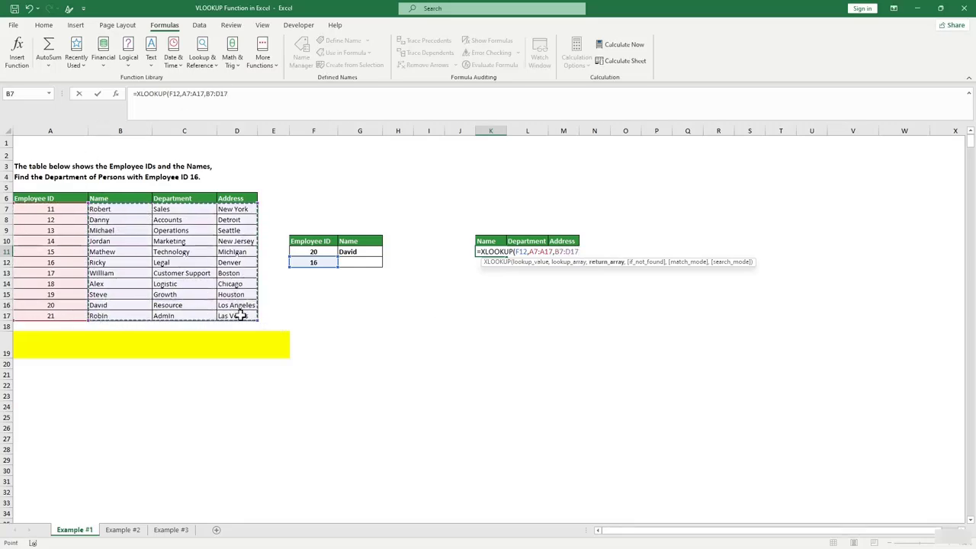
{"action": "type", "text": ",0"}
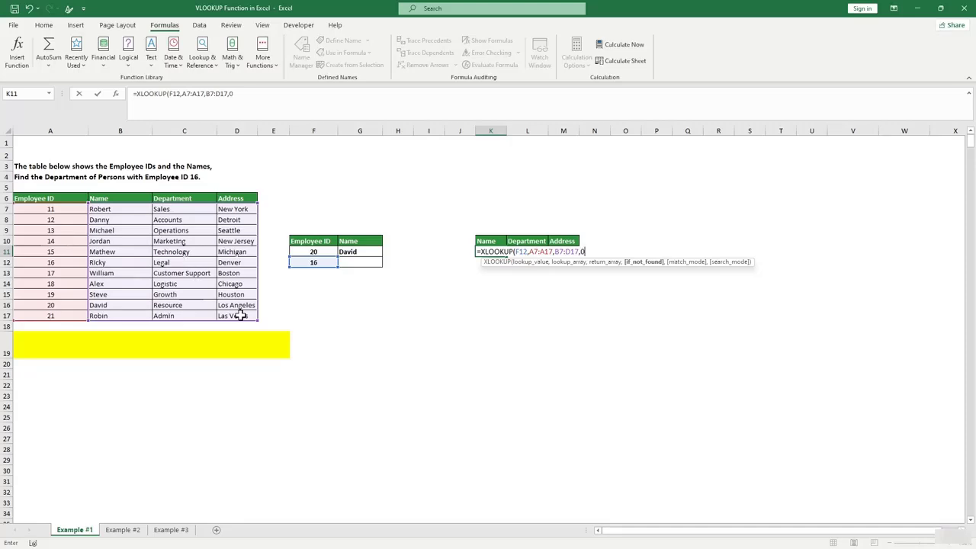
{"action": "type", "text": ")"}
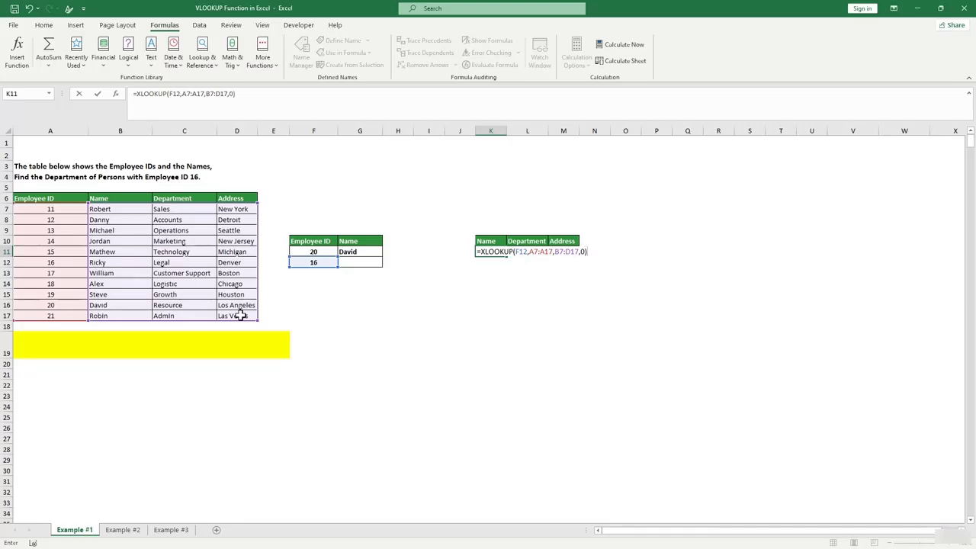
{"action": "key", "text": "Return"}
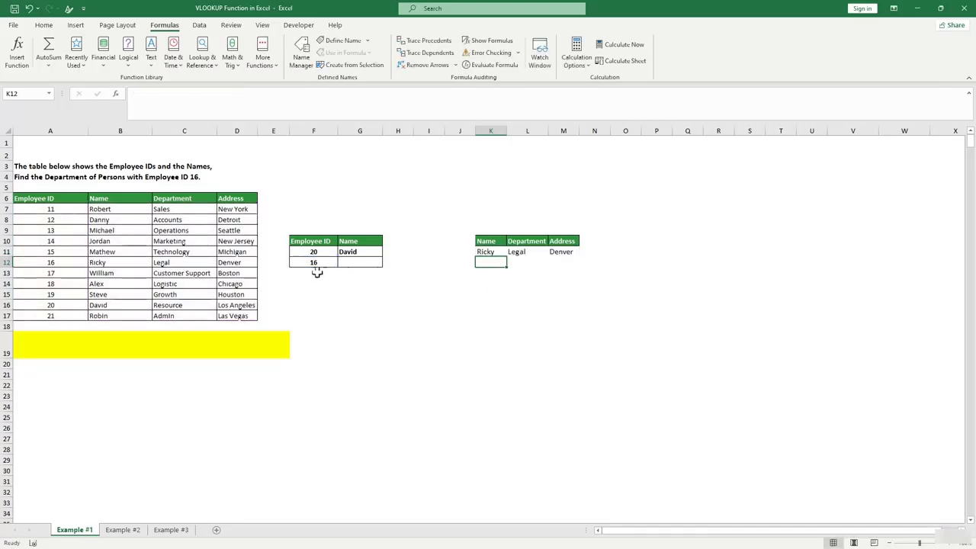
{"action": "left_click", "coordinate": [314, 263]}
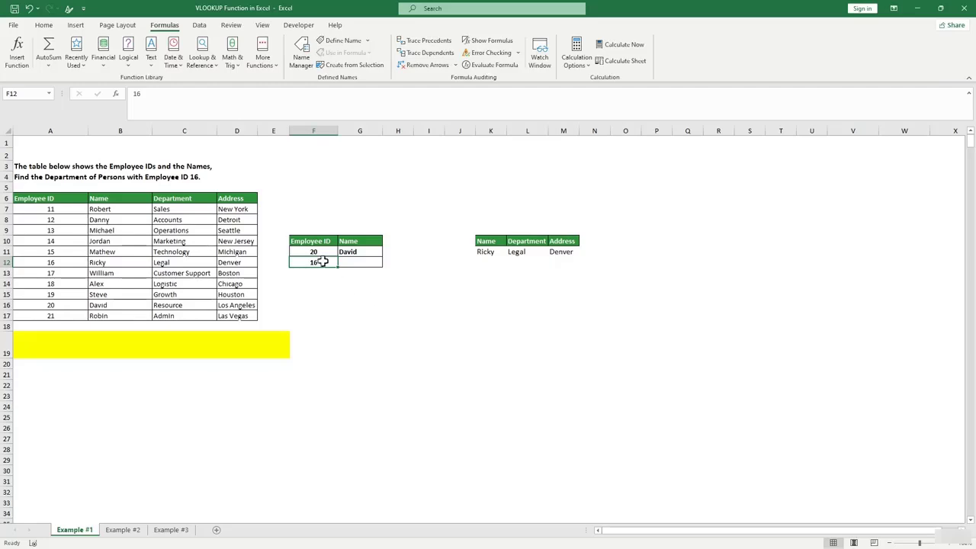
{"action": "type", "text": "17"}
{"action": "key", "text": "Return"}
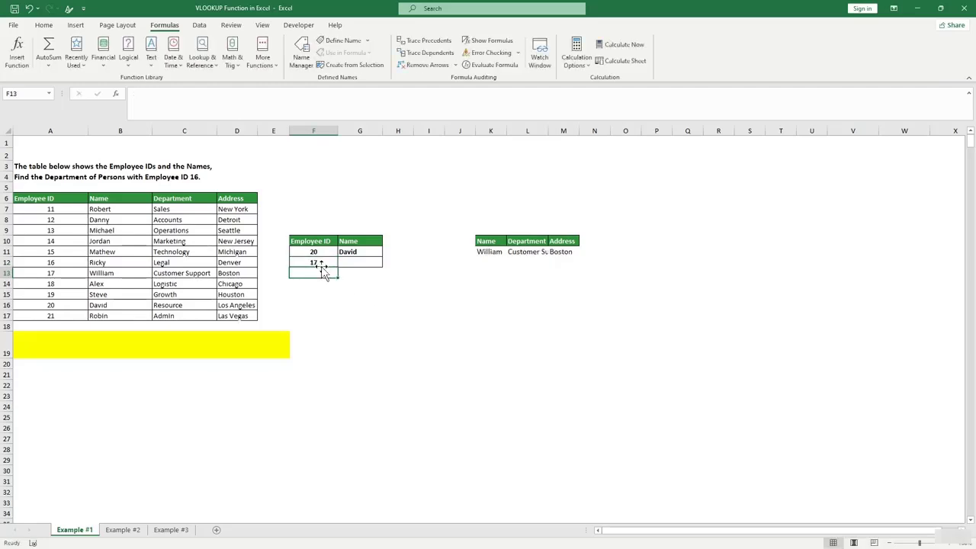
{"action": "left_click", "coordinate": [553, 272]}
{"action": "double_click", "coordinate": [546, 131]}
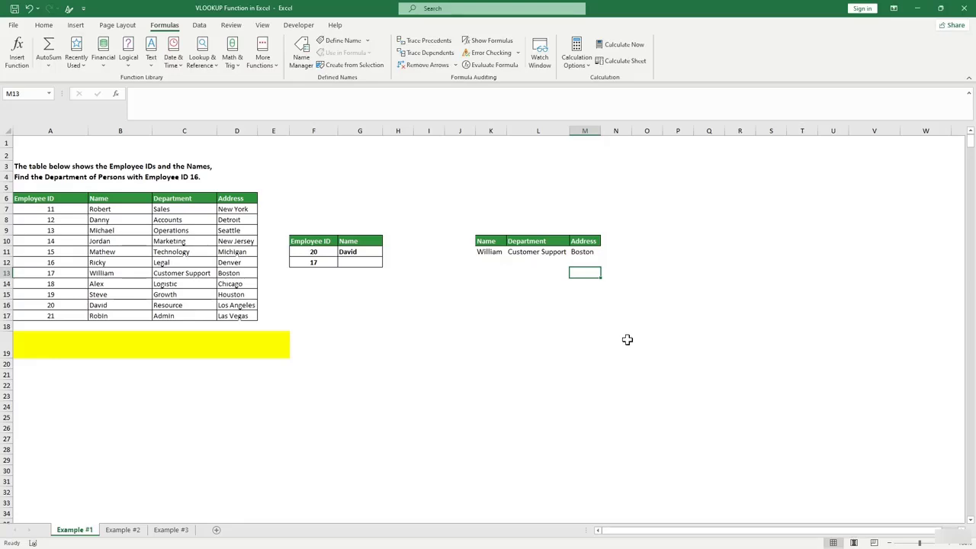
{"action": "left_click", "coordinate": [343, 441]}
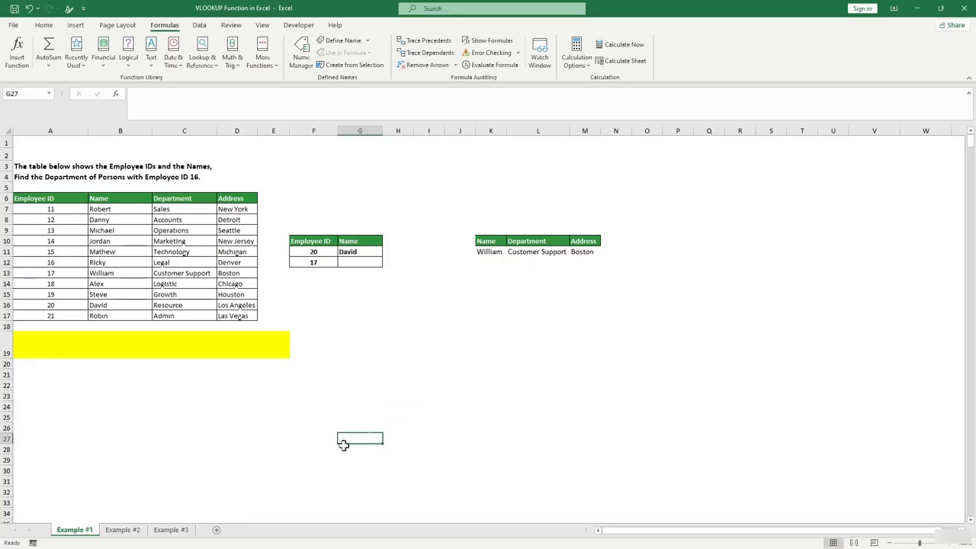
On the Example #2 sheet, clear the ID value 22 and enter sales in G7.
{"action": "left_click", "coordinate": [128, 529]}
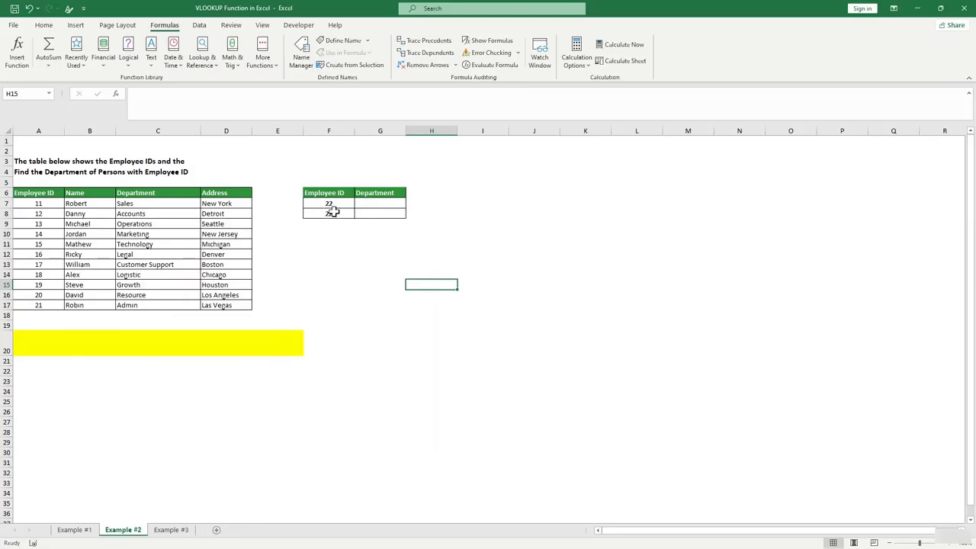
{"action": "left_click_drag", "start_coordinate": [333, 211], "coordinate": [331, 214]}
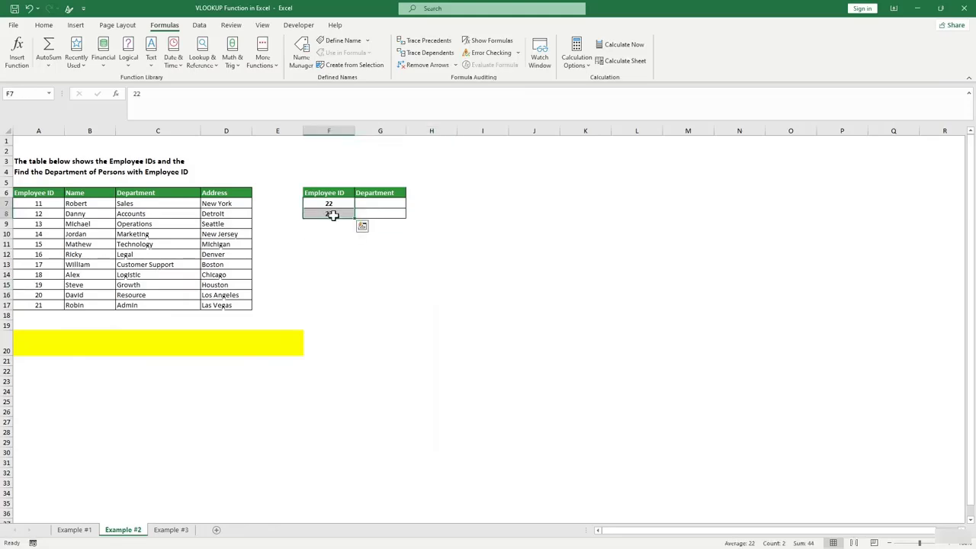
{"action": "left_click", "coordinate": [374, 350]}
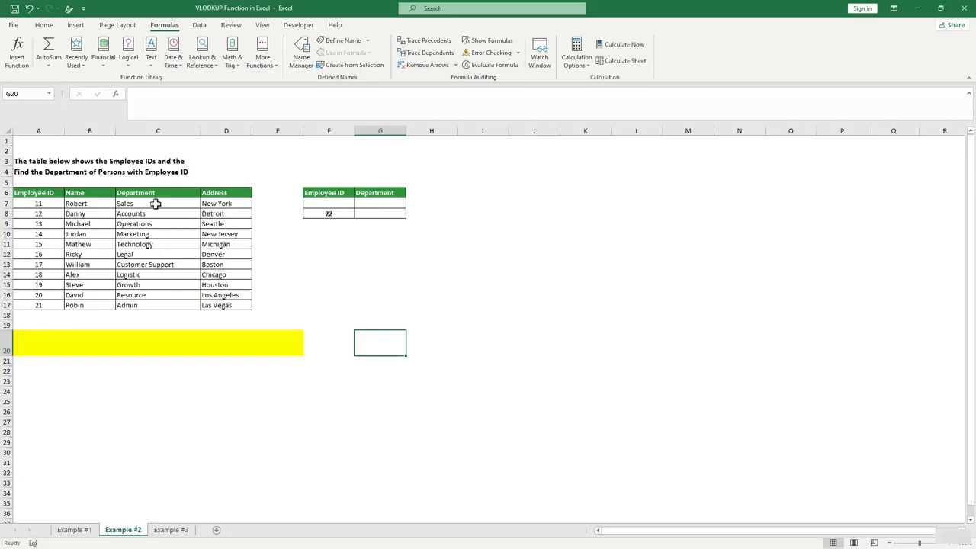
{"action": "left_click", "coordinate": [331, 214]}
{"action": "key", "text": "BackSpace"}
{"action": "key", "text": "Tab"}
{"action": "left_click", "coordinate": [388, 204]}
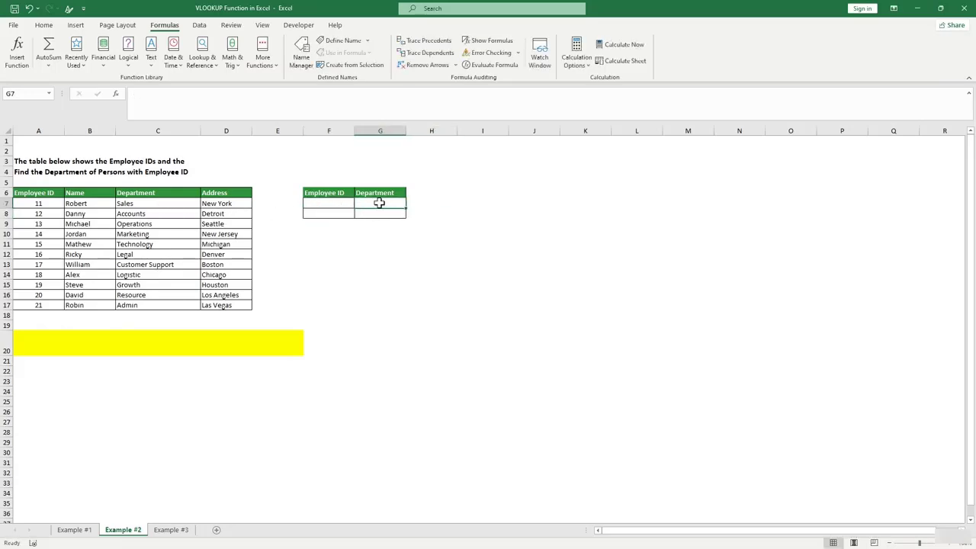
{"action": "type", "text": "sales"}
Enter =XLOOKUP(G7,C6:C17,D7:D17,0) in H7 to return the sales address, New York.
{"action": "left_click", "coordinate": [443, 203]}
{"action": "type", "text": "="}
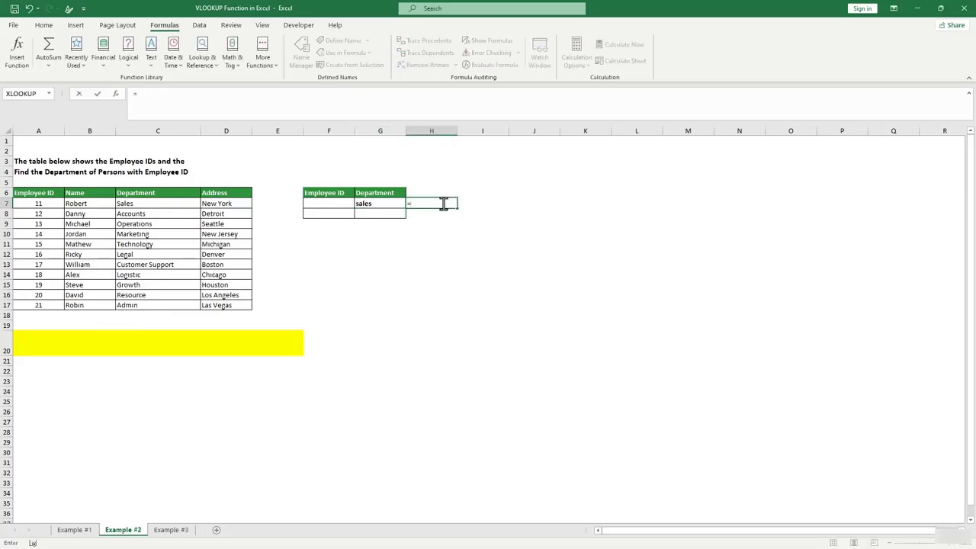
{"action": "type", "text": "xl"}
{"action": "key", "text": "Tab"}
{"action": "left_click", "coordinate": [381, 203]}
{"action": "type", "text": ","}
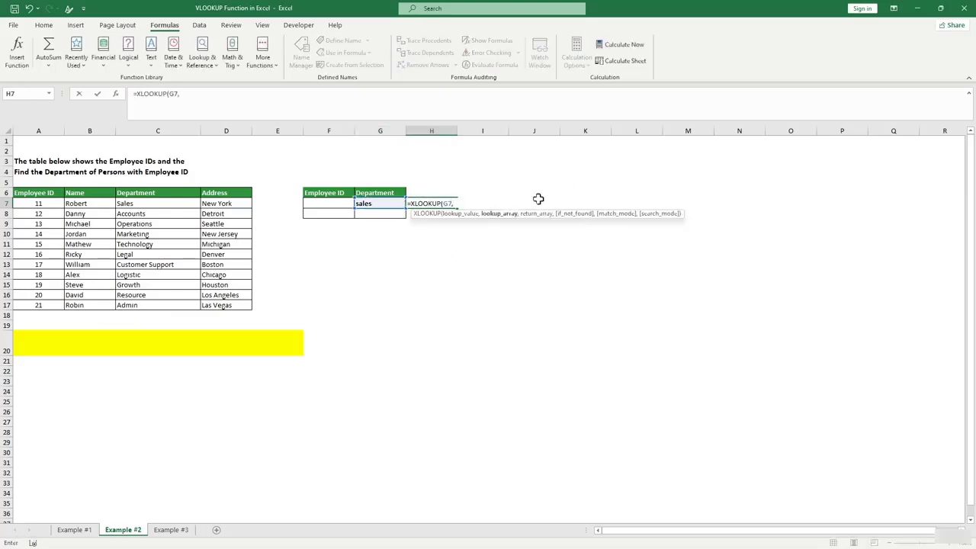
{"action": "left_click_drag", "start_coordinate": [134, 195], "coordinate": [137, 305]}
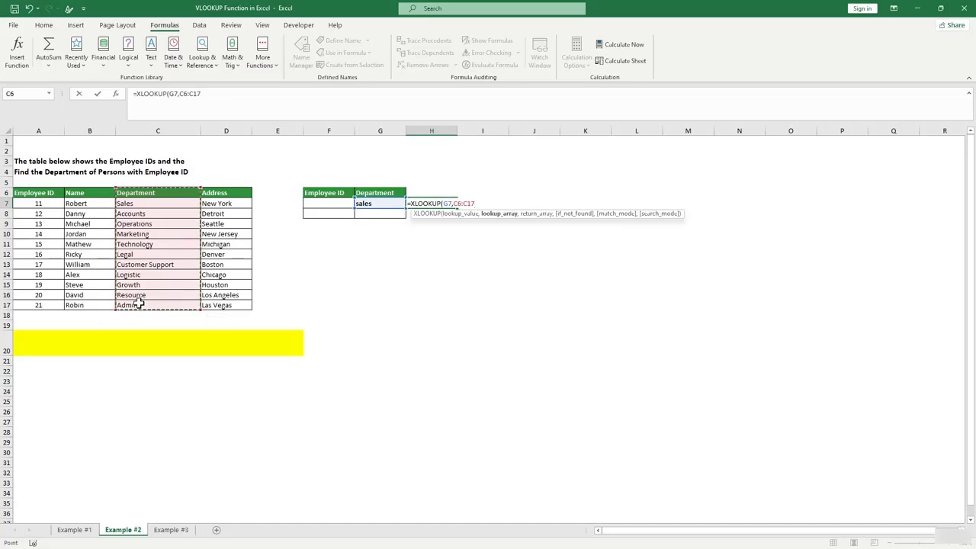
{"action": "type", "text": ","}
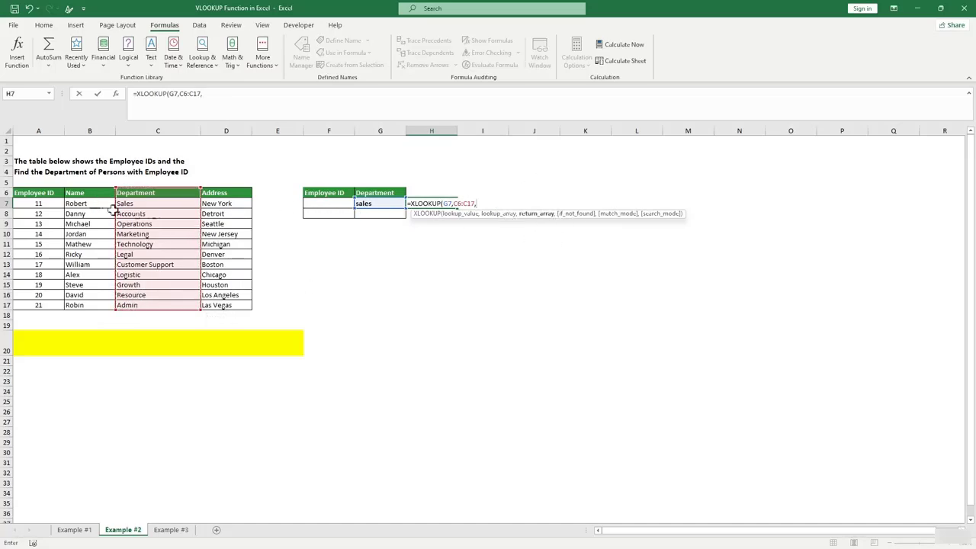
{"action": "left_click_drag", "start_coordinate": [231, 200], "coordinate": [244, 305]}
{"action": "type", "text": ",0"}
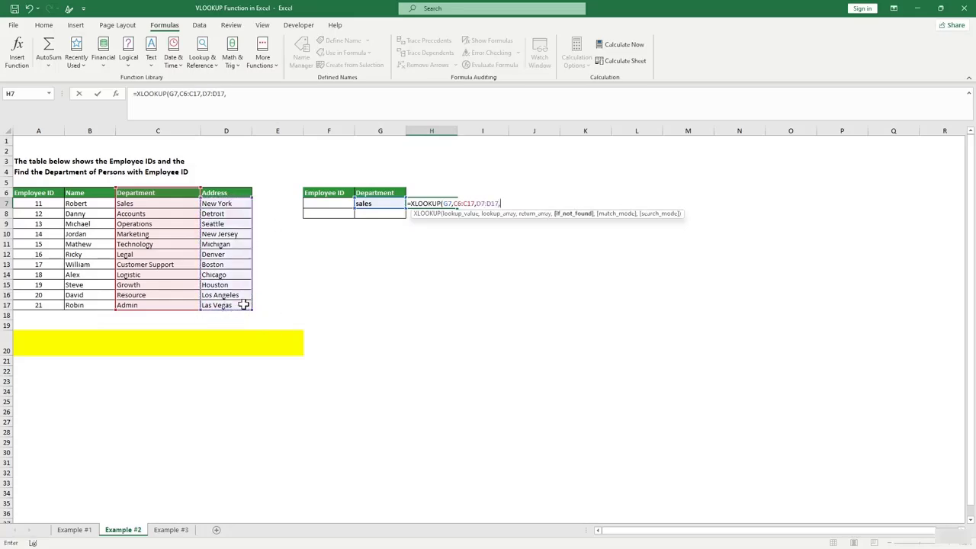
{"action": "key", "text": "Return"}
{"action": "left_click", "coordinate": [467, 252]}
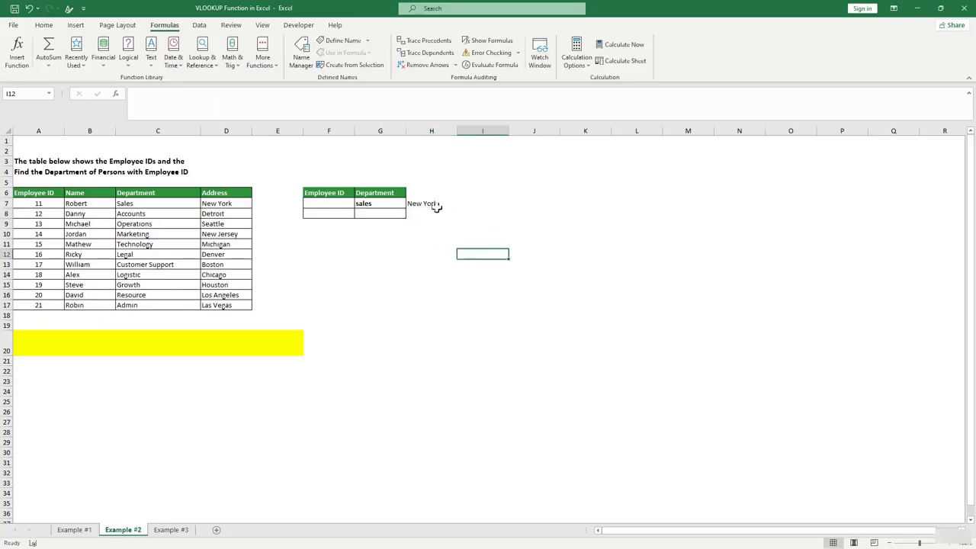
{"action": "left_click", "coordinate": [432, 206]}
{"action": "left_click", "coordinate": [347, 223]}
{"action": "left_click", "coordinate": [480, 254]}
{"action": "left_click", "coordinate": [174, 530]}
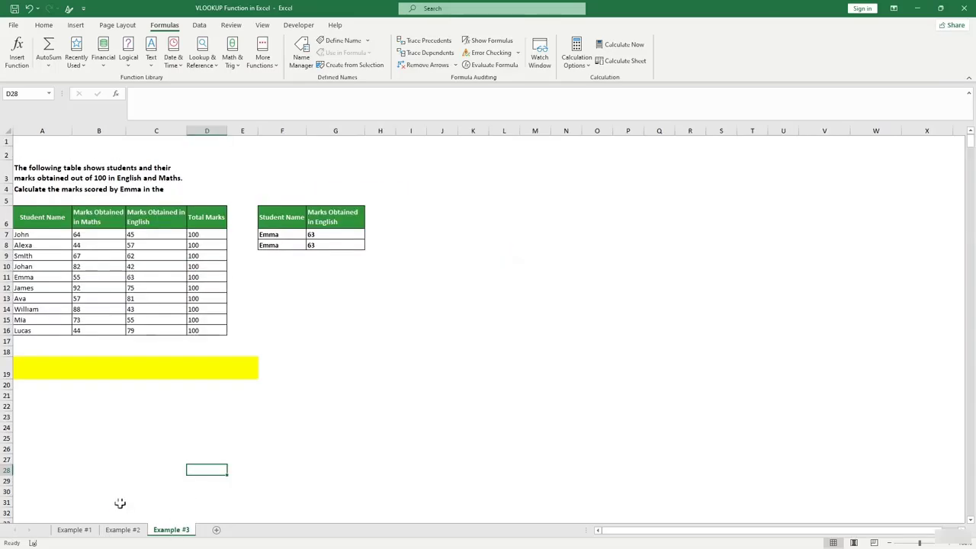
{"action": "left_click", "coordinate": [135, 530]}
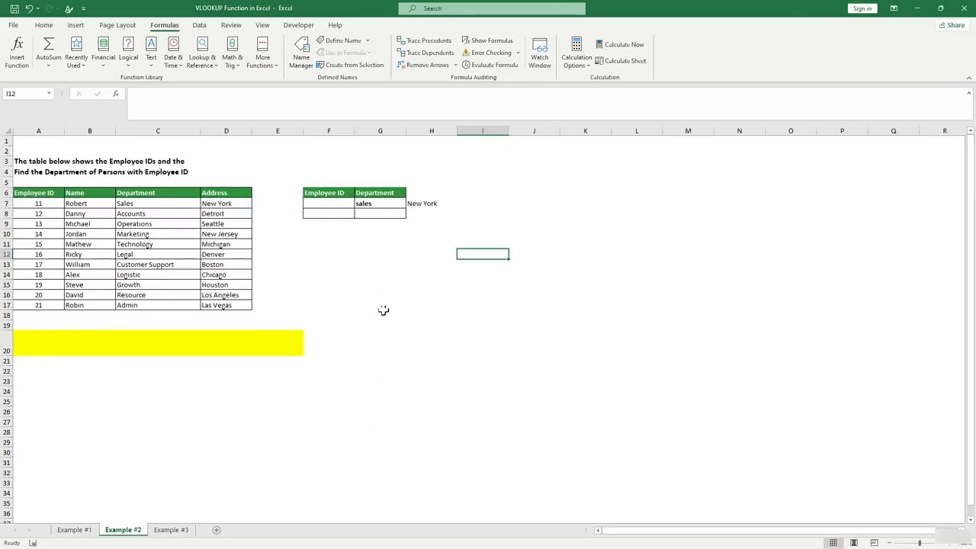
{"action": "left_click", "coordinate": [379, 203]}
{"action": "left_click", "coordinate": [363, 283]}
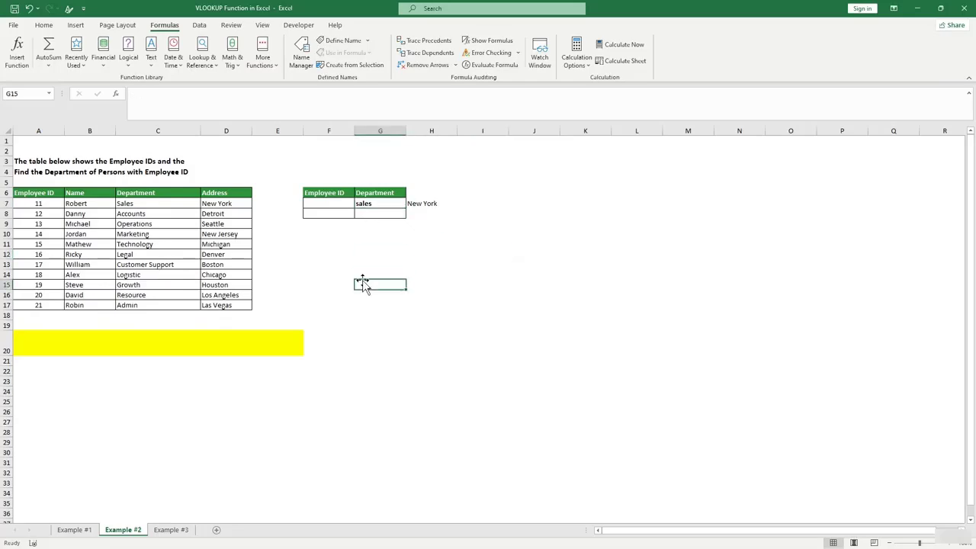
{"action": "left_click", "coordinate": [145, 274]}
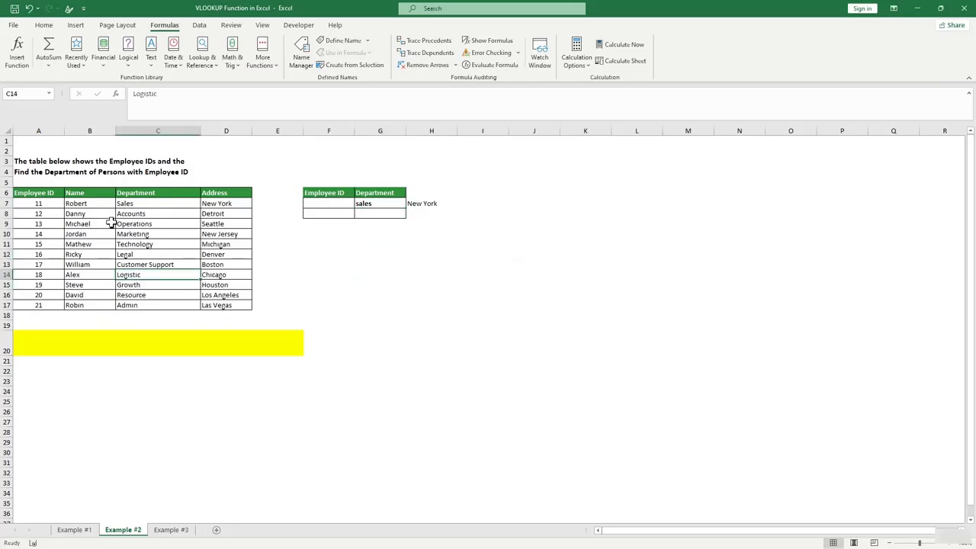
{"action": "left_click", "coordinate": [83, 284]}
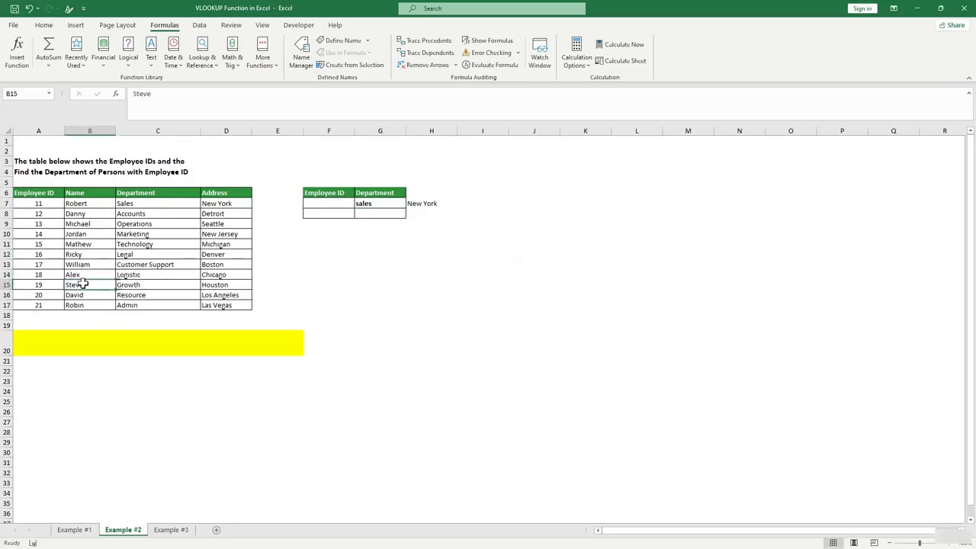
{"action": "left_click", "coordinate": [329, 277]}
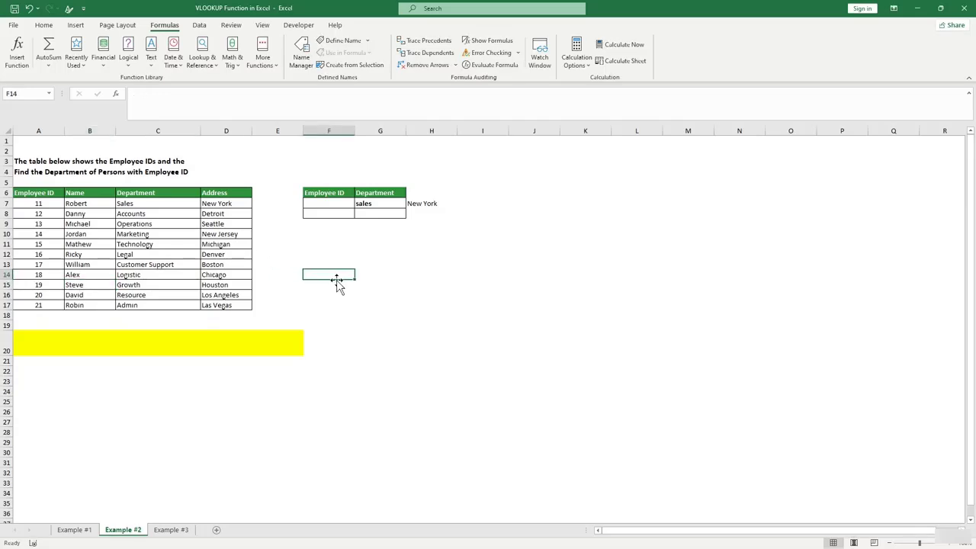
Enter =XLOOKUP(B14,B6:B17,C6:C17,"Not found") in F14, returning Logistic for B14's name.
{"action": "type", "text": "=xlo"}
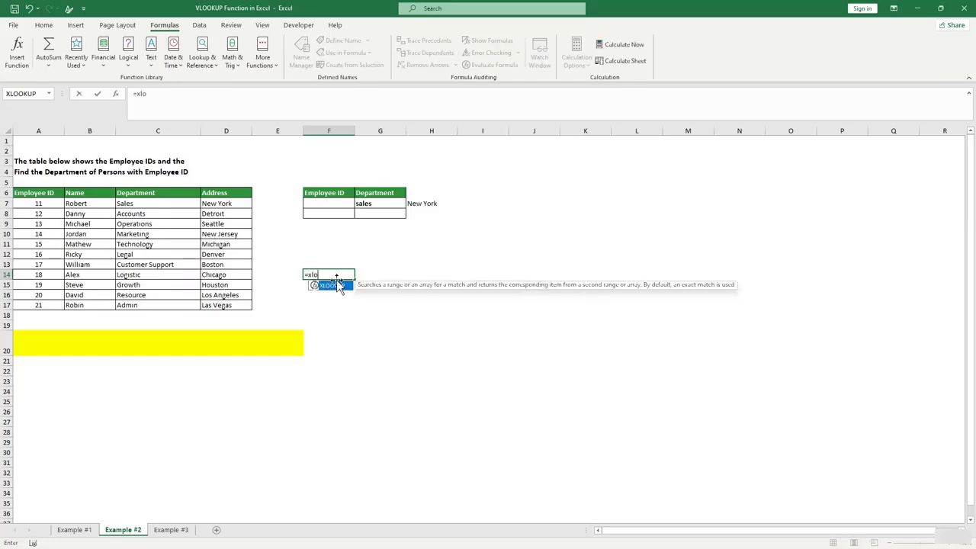
{"action": "type", "text": "okup("}
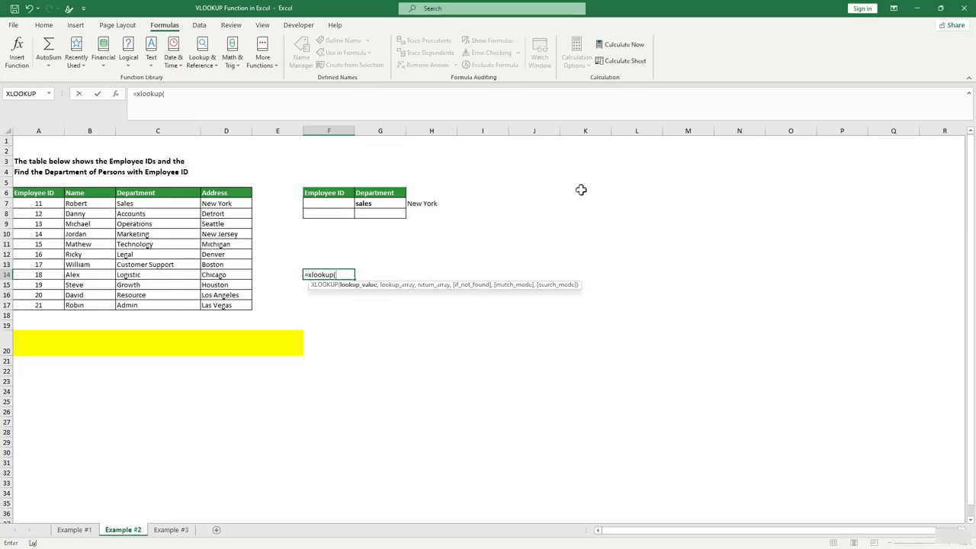
{"action": "left_click", "coordinate": [82, 276]}
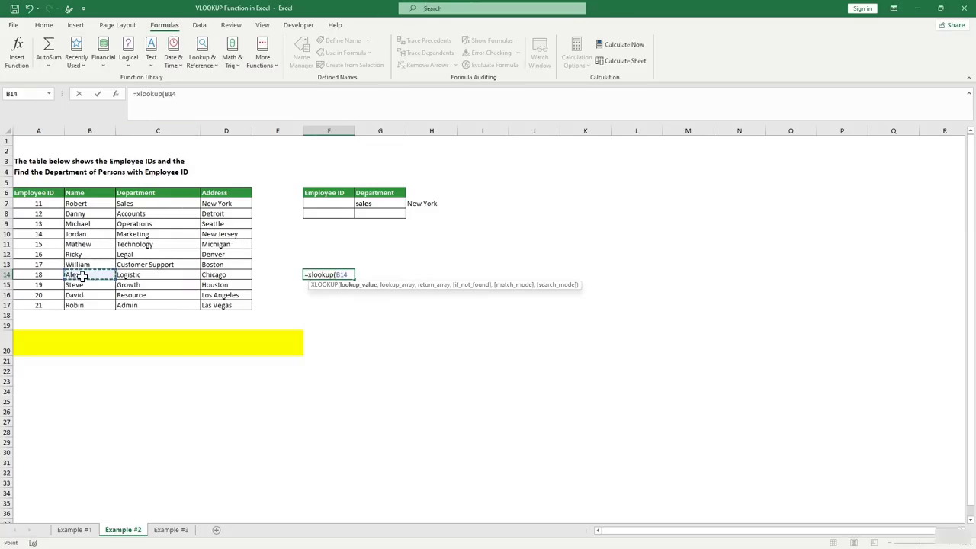
{"action": "type", "text": ","}
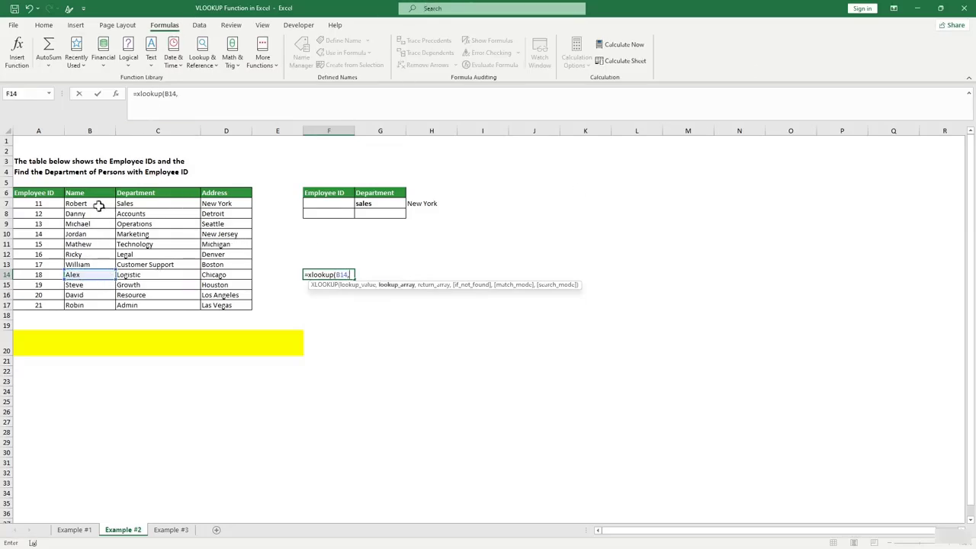
{"action": "left_click_drag", "start_coordinate": [94, 194], "coordinate": [78, 305]}
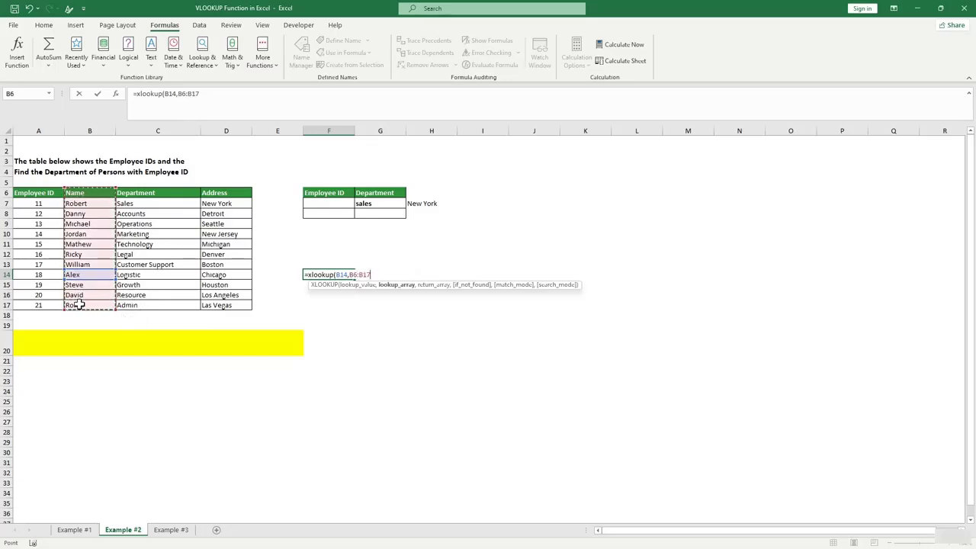
{"action": "type", "text": ","}
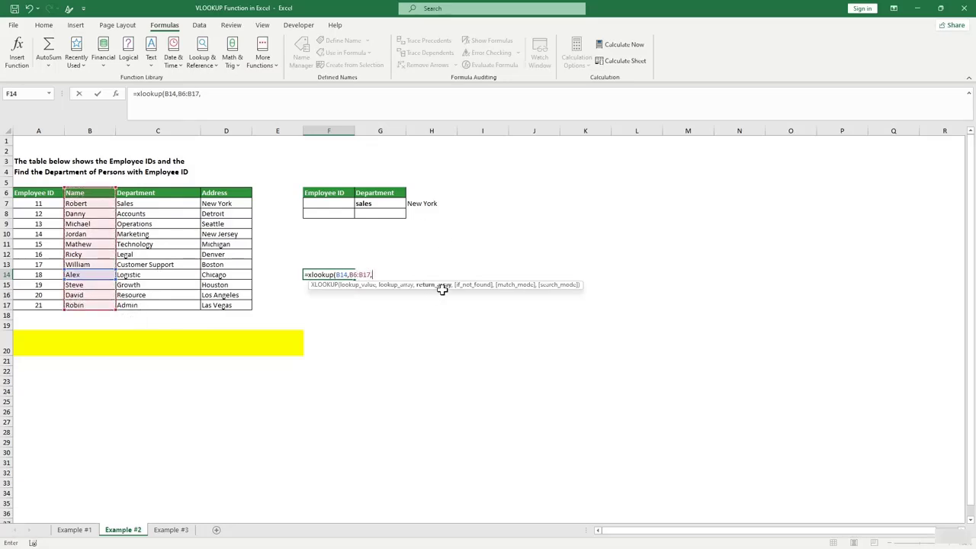
{"action": "left_click", "coordinate": [145, 204]}
{"action": "left_click_drag", "start_coordinate": [145, 200], "coordinate": [146, 223]}
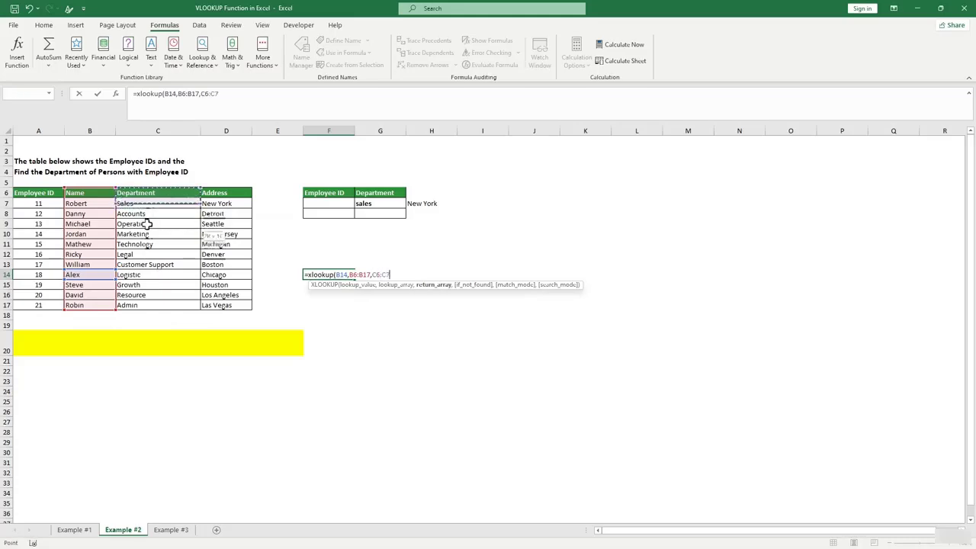
{"action": "type", "text": ","}
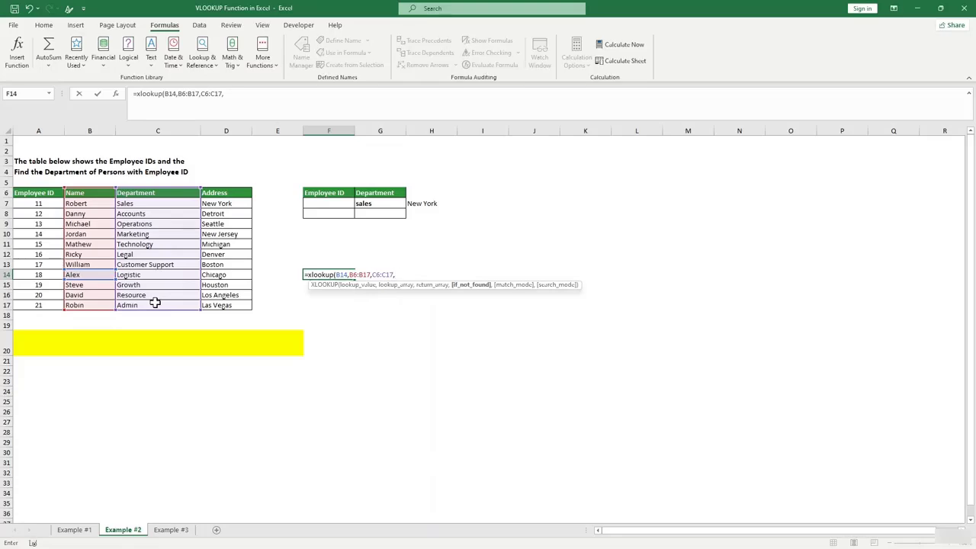
{"action": "type", "text": "\"Not found\")"}
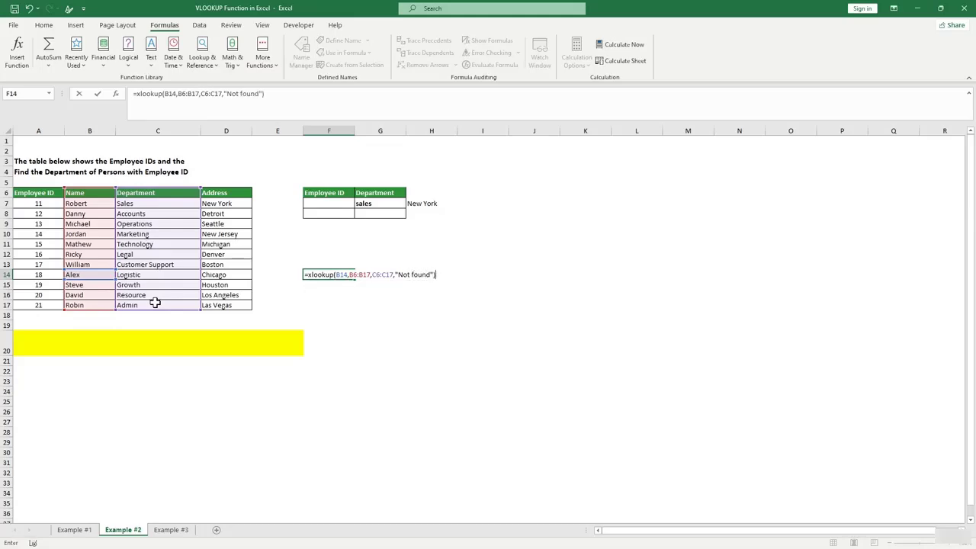
{"action": "key", "text": "Return"}
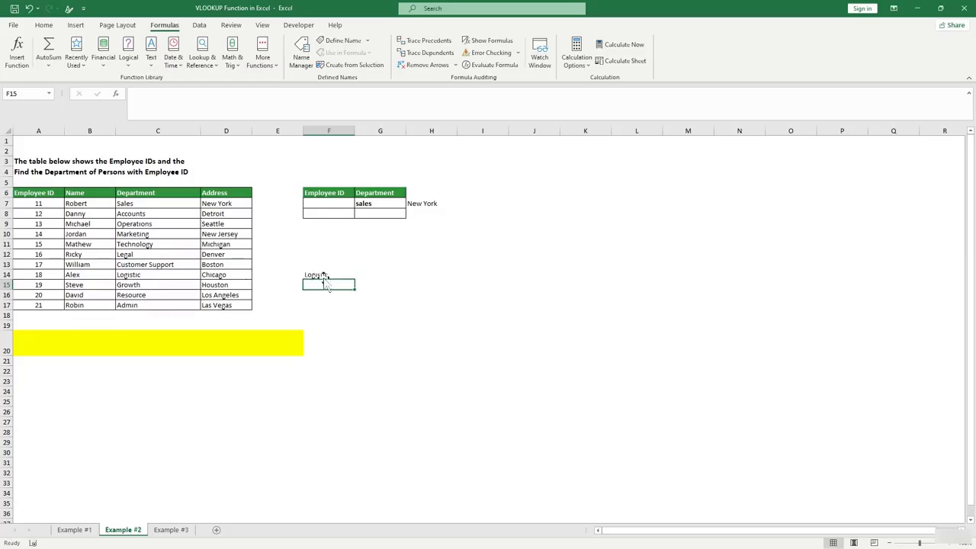
Change F14's XLOOKUP lookup value from B14 to the empty cell F12.
{"action": "left_click", "coordinate": [320, 275]}
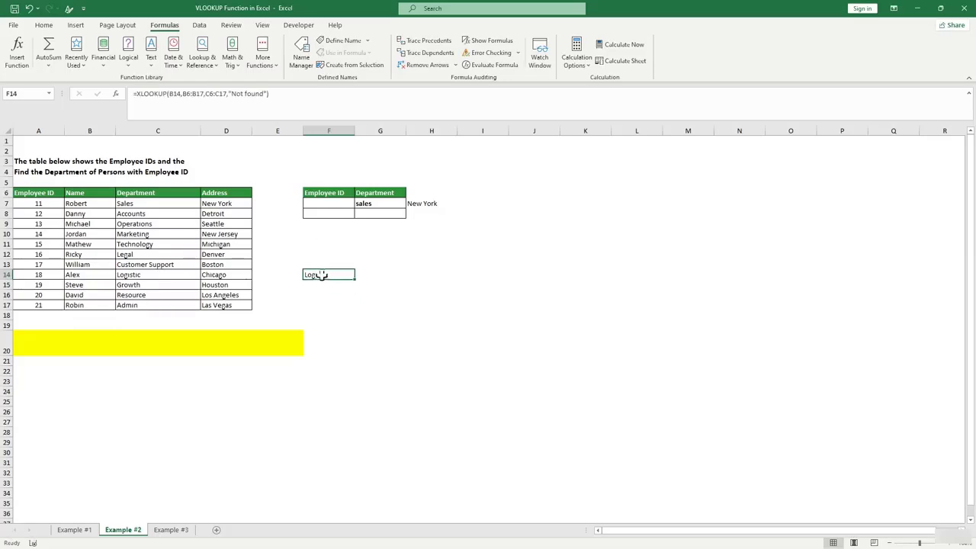
{"action": "left_click", "coordinate": [180, 93]}
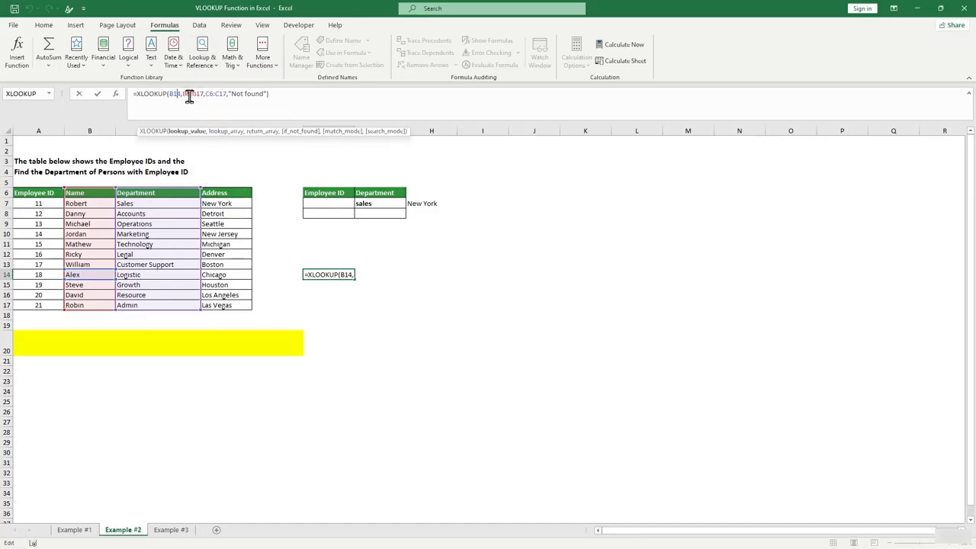
{"action": "key", "text": "BackSpace"}
{"action": "key", "text": "BackSpace"}
{"action": "key", "text": "BackSpace"}
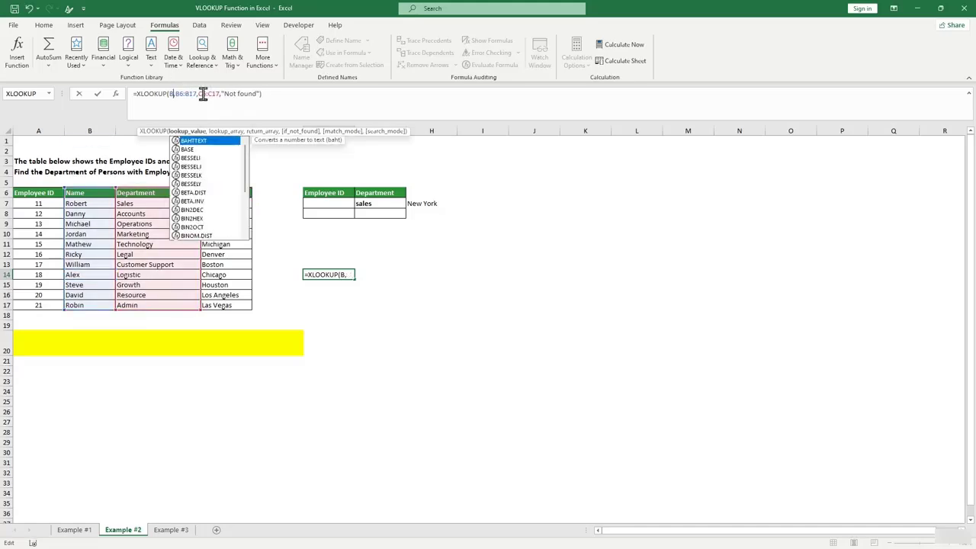
{"action": "left_click", "coordinate": [316, 253]}
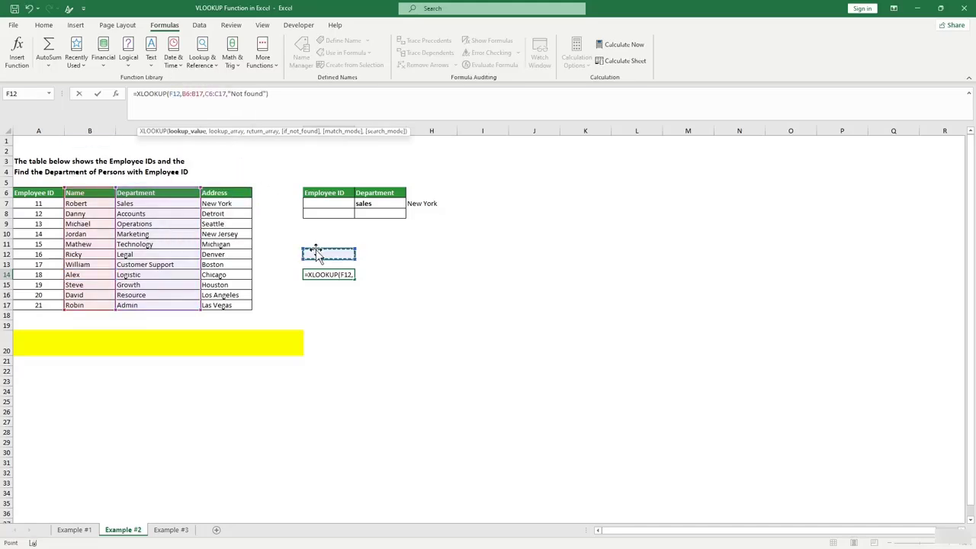
{"action": "key", "text": "Return"}
{"action": "key", "text": "Up"}
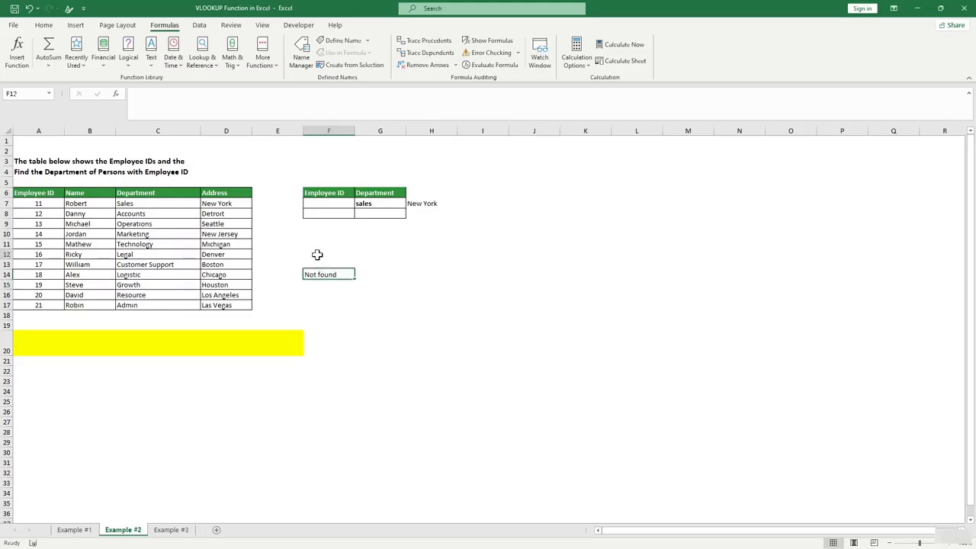
Test the lookup by entering alex (Logistic) and then david (Resource) in F12.
{"action": "left_click", "coordinate": [316, 254]}
{"action": "left_click", "coordinate": [323, 274]}
{"action": "left_click", "coordinate": [321, 254]}
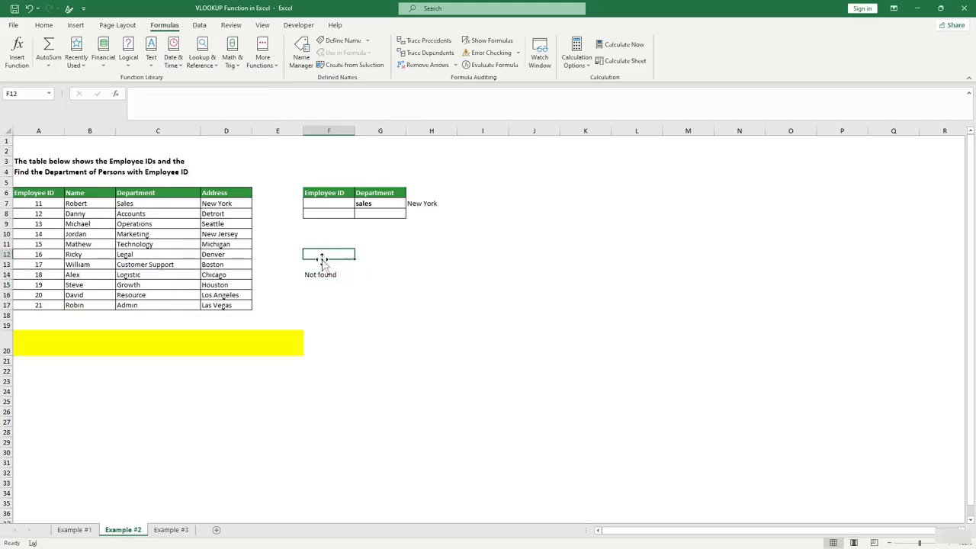
{"action": "type", "text": "al"}
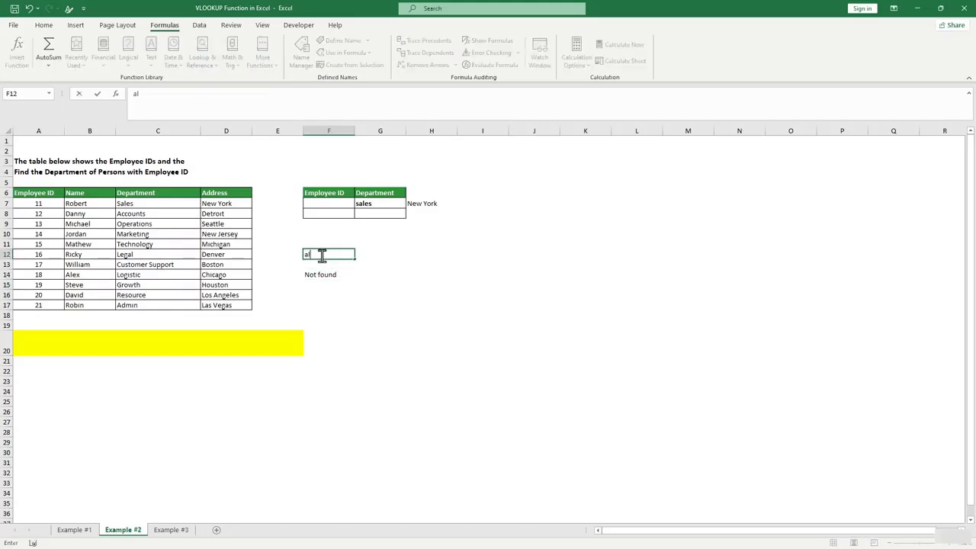
{"action": "type", "text": "ex"}
{"action": "key", "text": "Return"}
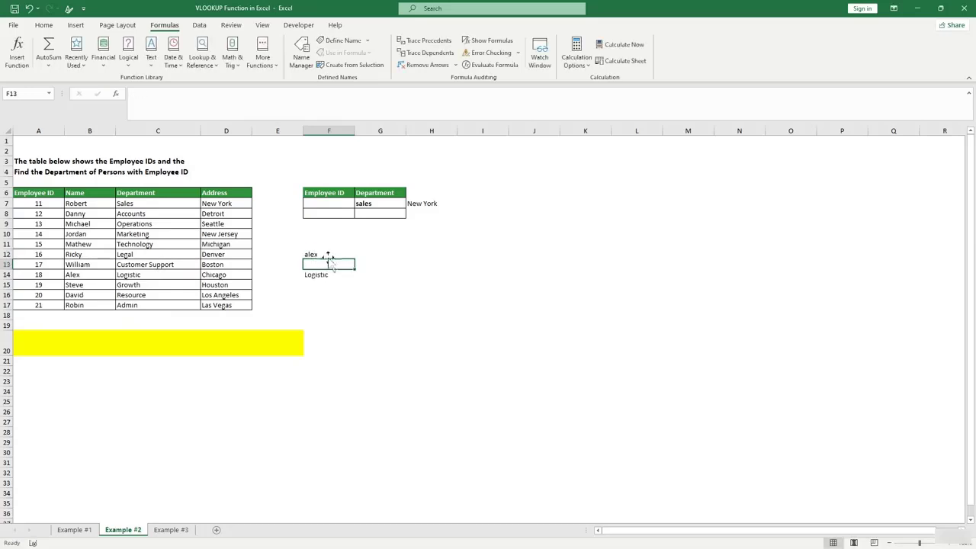
{"action": "left_click", "coordinate": [321, 255]}
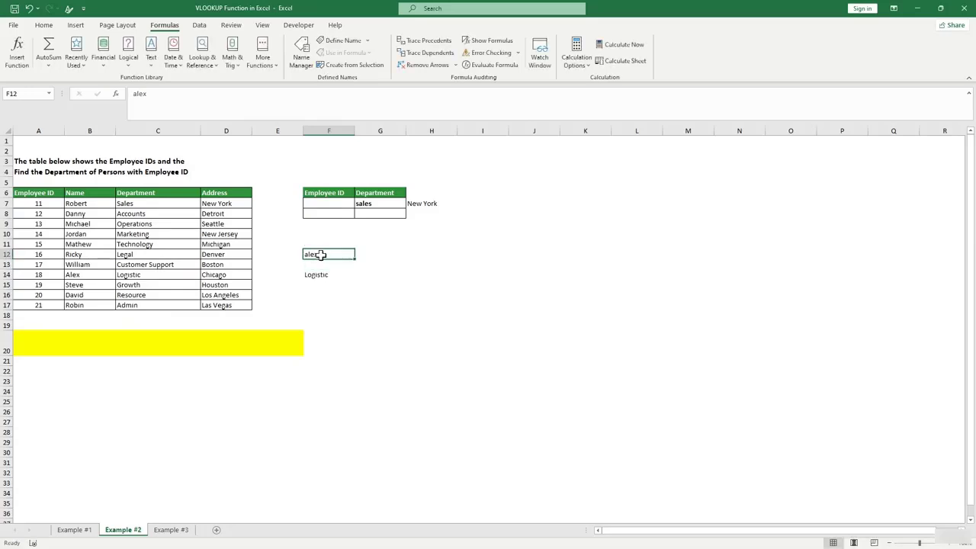
{"action": "type", "text": "david"}
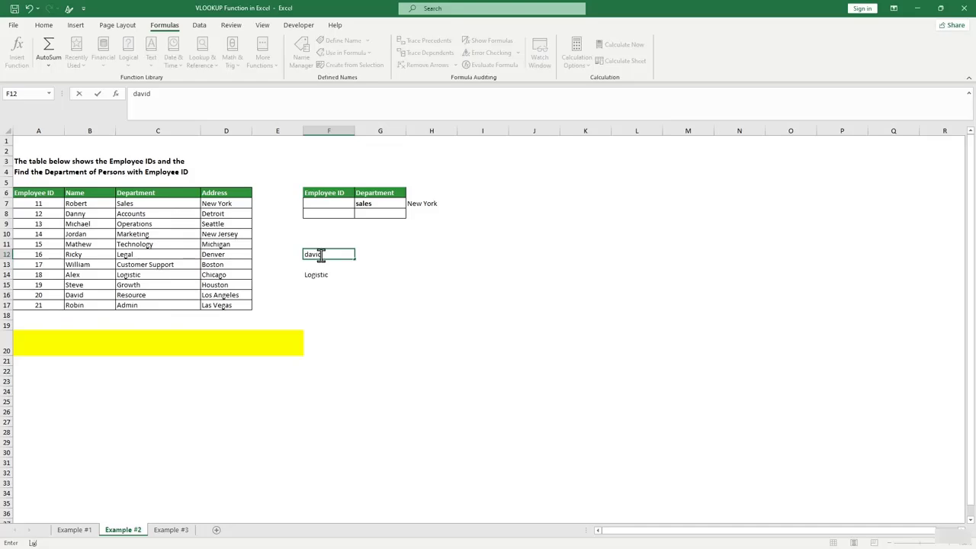
{"action": "key", "text": "Return"}
Clear F12 so the F14 lookup shows Not found.
{"action": "left_click", "coordinate": [324, 254]}
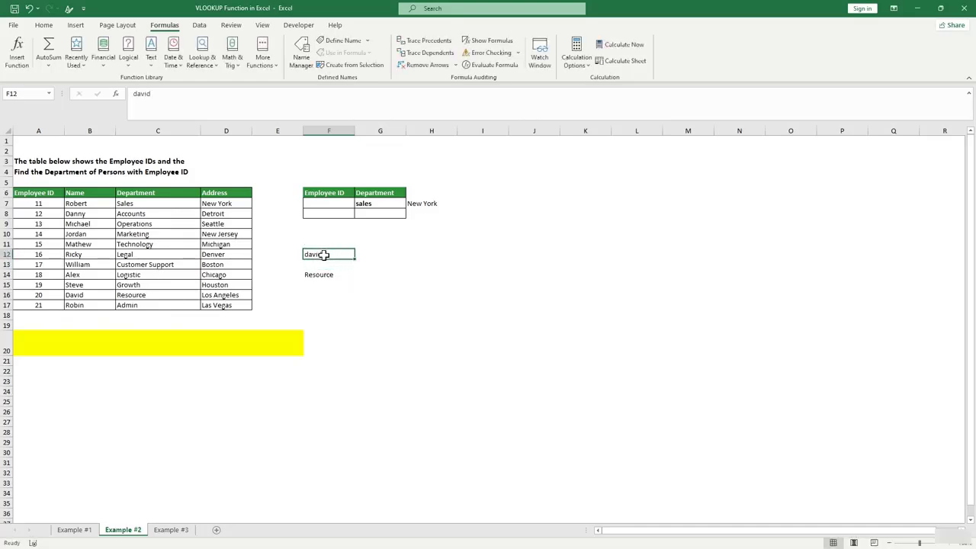
{"action": "key", "text": "BackSpace"}
{"action": "left_click", "coordinate": [352, 297]}
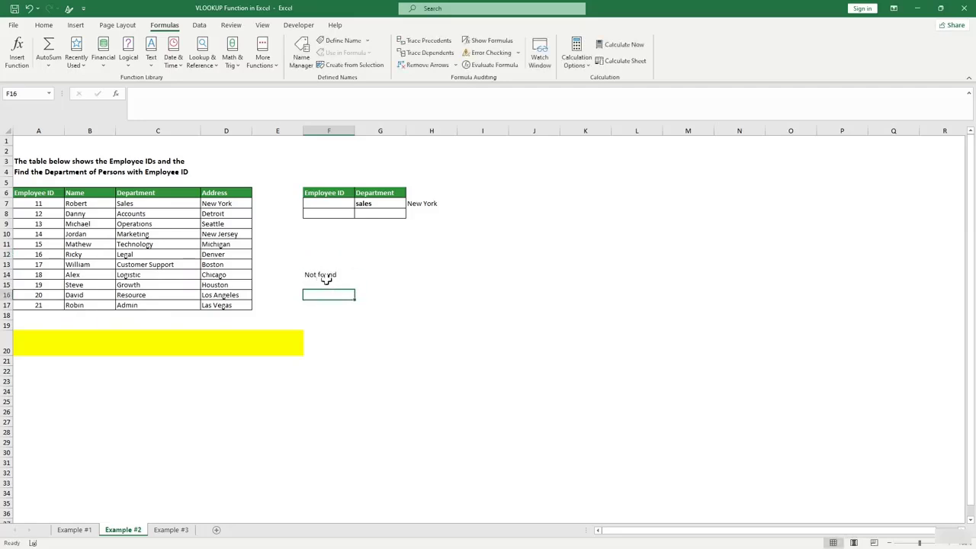
{"action": "left_click", "coordinate": [328, 276]}
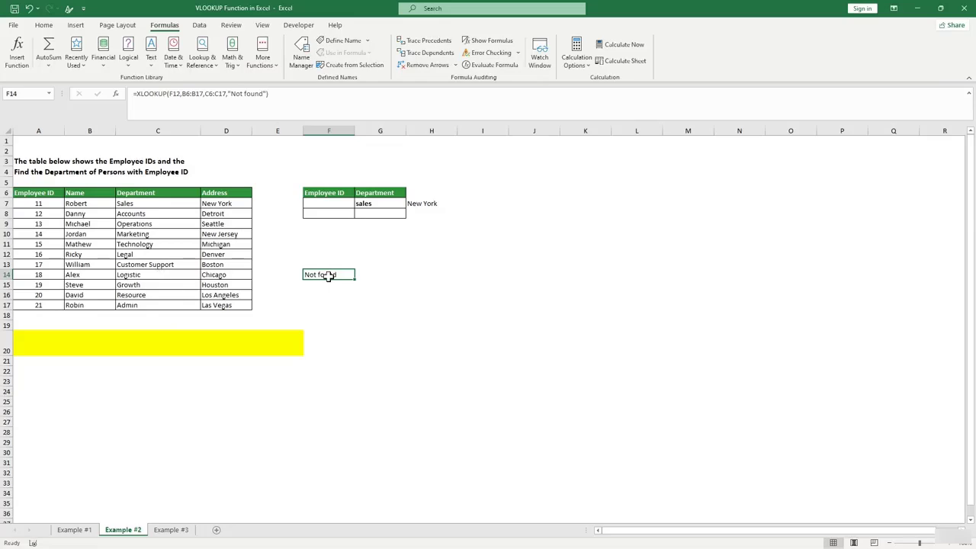
Try match mode 1, then -1, as H7's last XLOOKUP argument.
{"action": "left_click", "coordinate": [430, 205]}
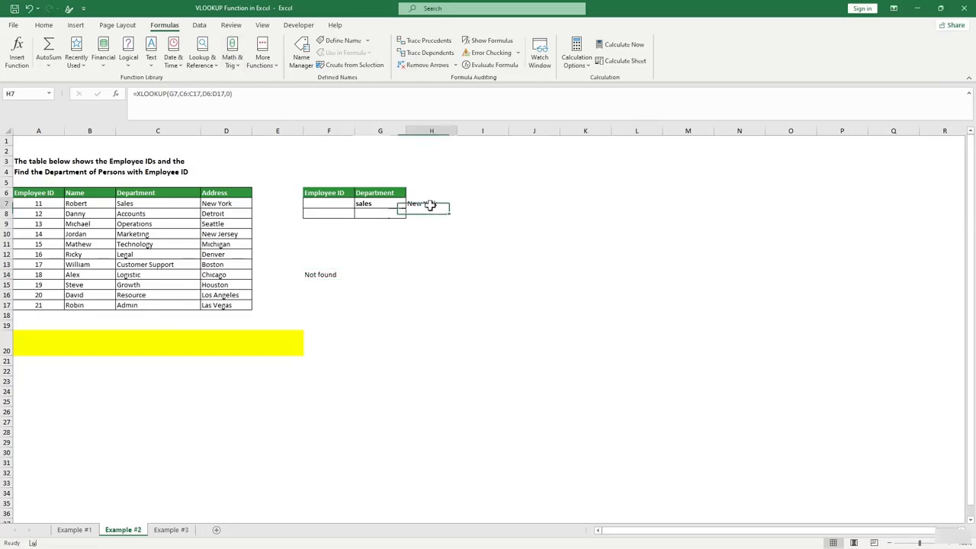
{"action": "left_click", "coordinate": [228, 93]}
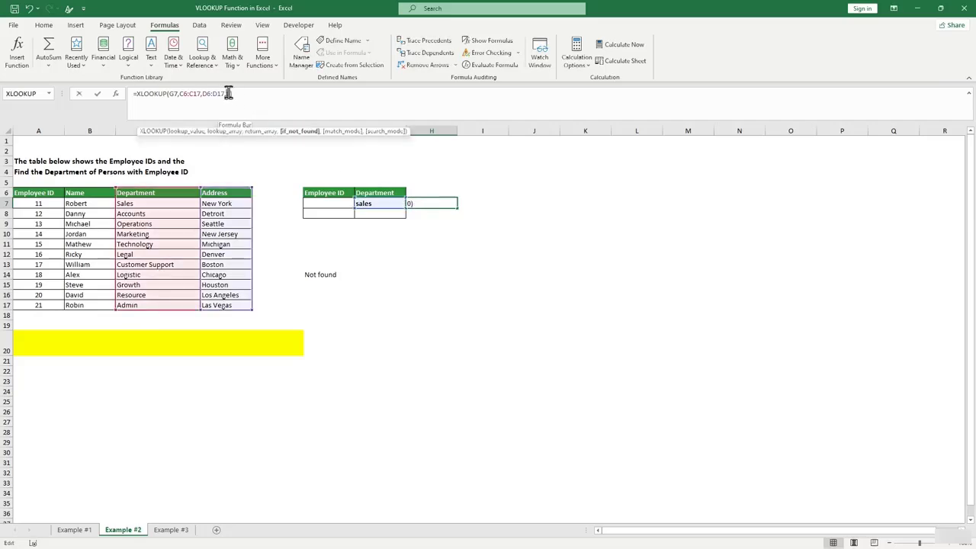
{"action": "key", "text": "BackSpace"}
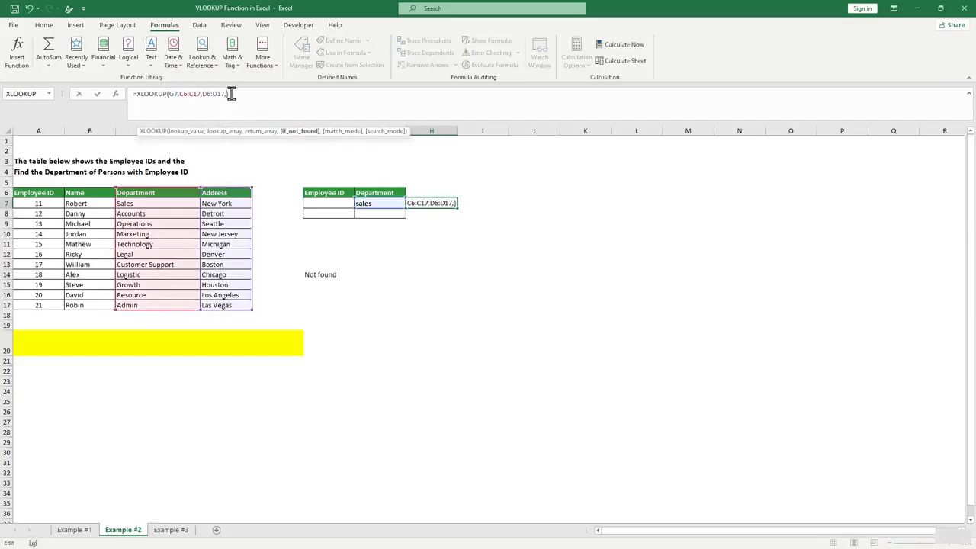
{"action": "type", "text": "1"}
{"action": "key", "text": "Return"}
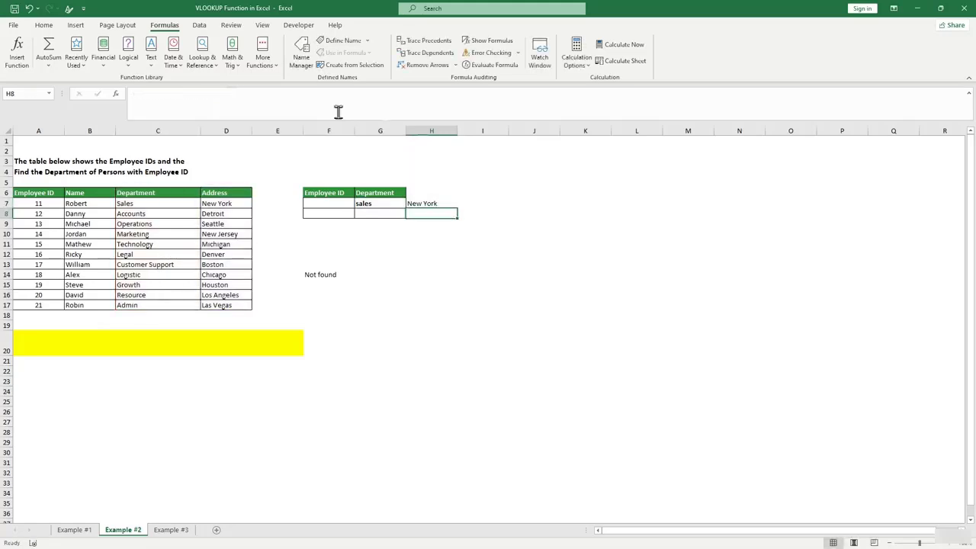
{"action": "left_click", "coordinate": [433, 202]}
{"action": "left_click", "coordinate": [238, 95]}
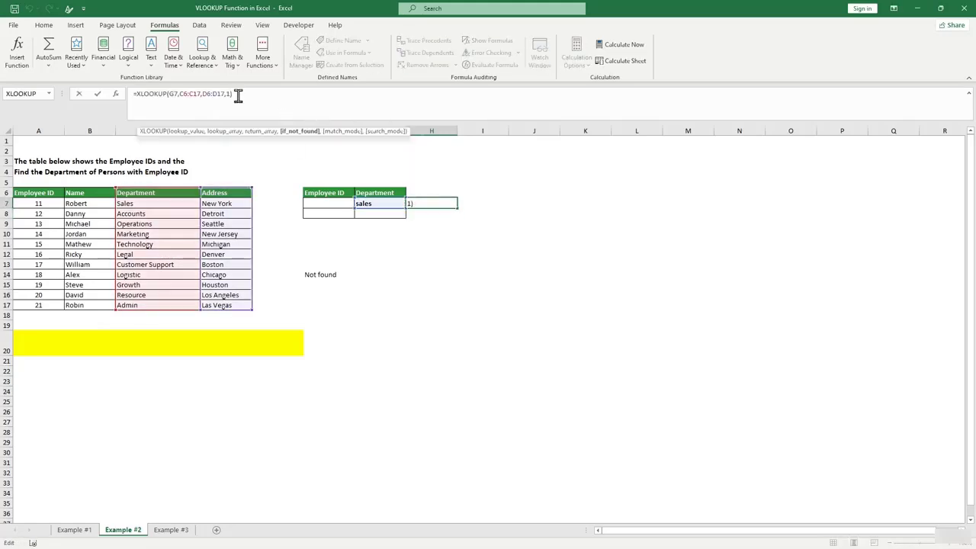
{"action": "key", "text": "BackSpace"}
{"action": "type", "text": "-1"}
{"action": "key", "text": "Return"}
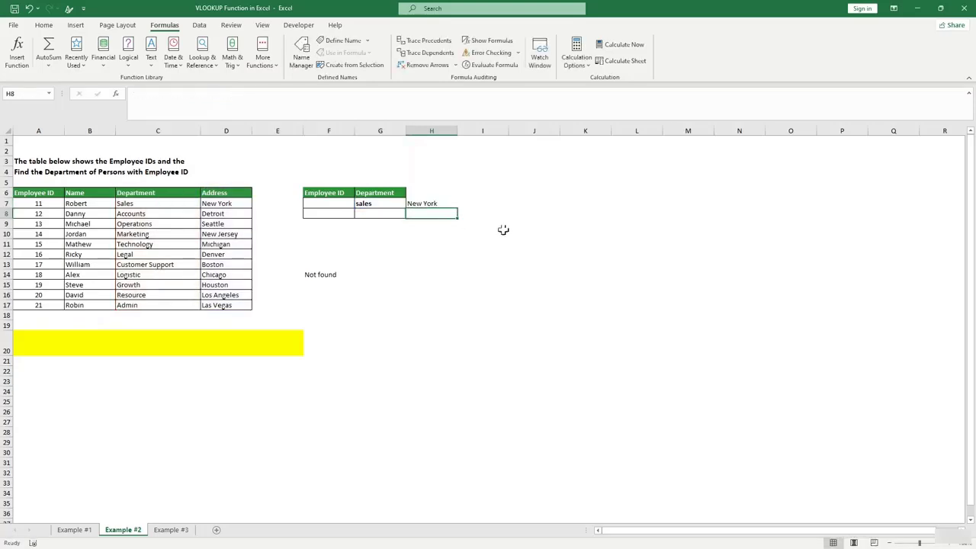
Leave H7's match-mode argument blank, still returning New York, and go to Example #3.
{"action": "left_click", "coordinate": [429, 203]}
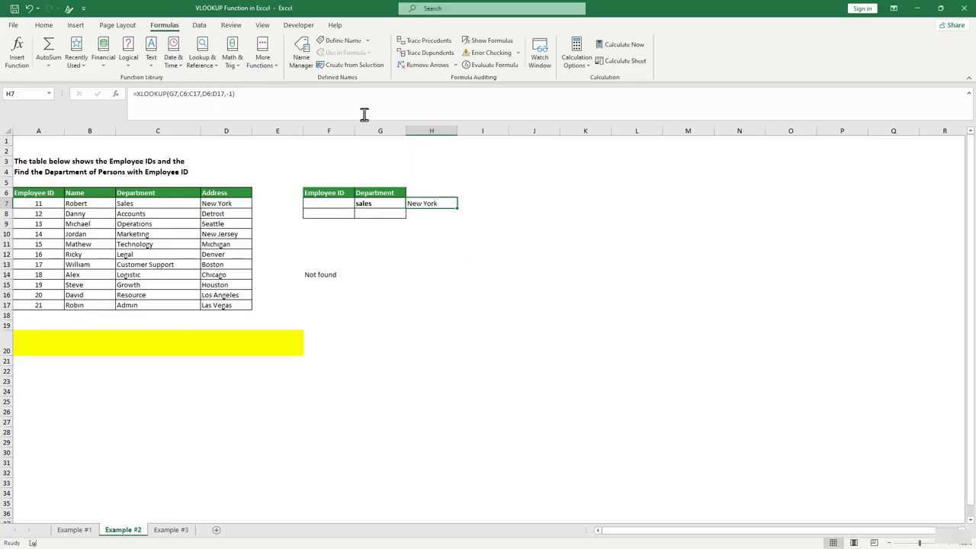
{"action": "left_click", "coordinate": [232, 93]}
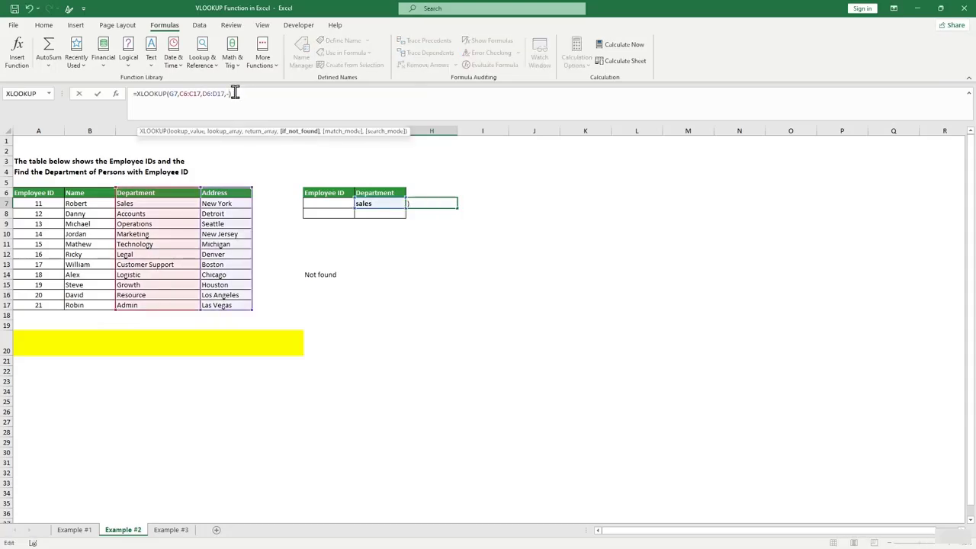
{"action": "key", "text": "BackSpace"}
{"action": "key", "text": "BackSpace"}
{"action": "key", "text": "Return"}
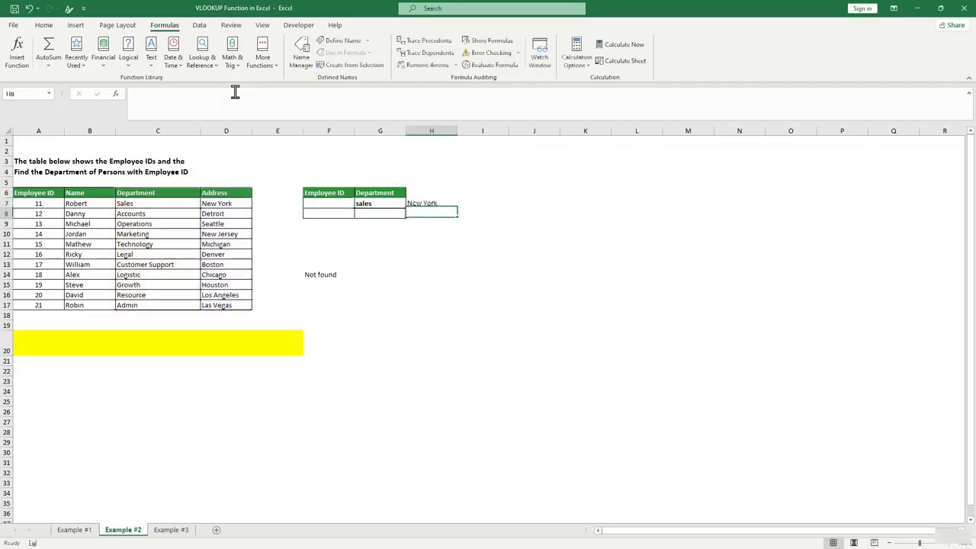
{"action": "left_click", "coordinate": [180, 530]}
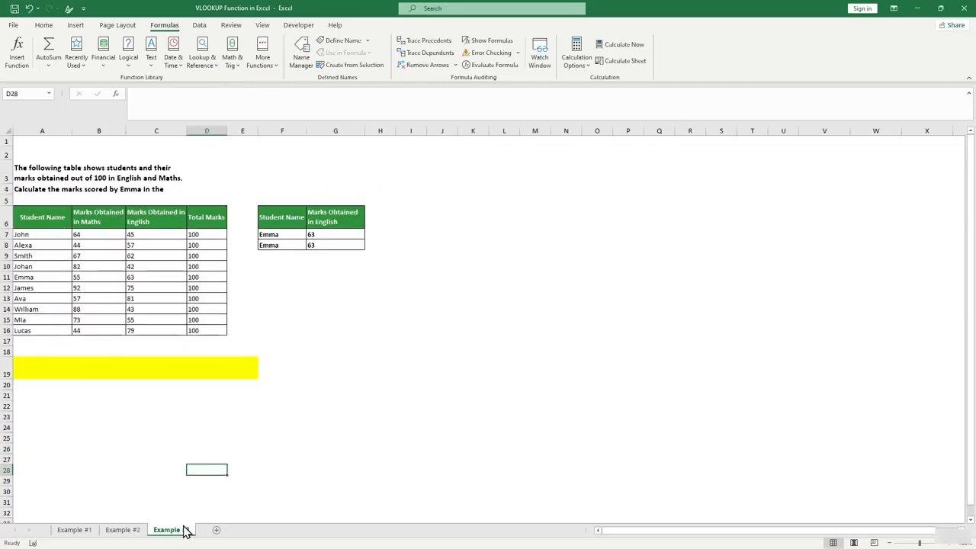
Enter =XLOOKUP(F7,A7:A16,B7:B16,1) in F13 to return Emma's Maths mark.
{"action": "left_click", "coordinate": [295, 297]}
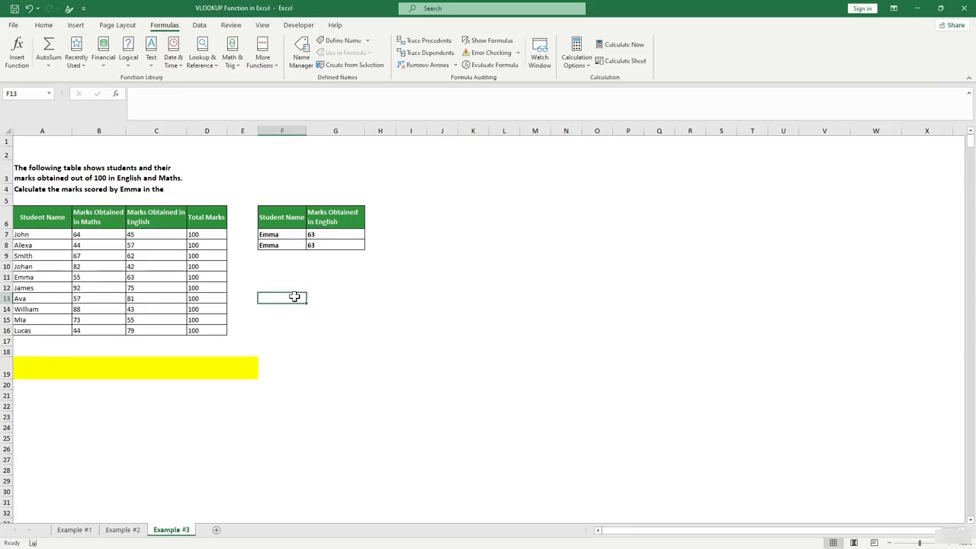
{"action": "type", "text": "=xlo"}
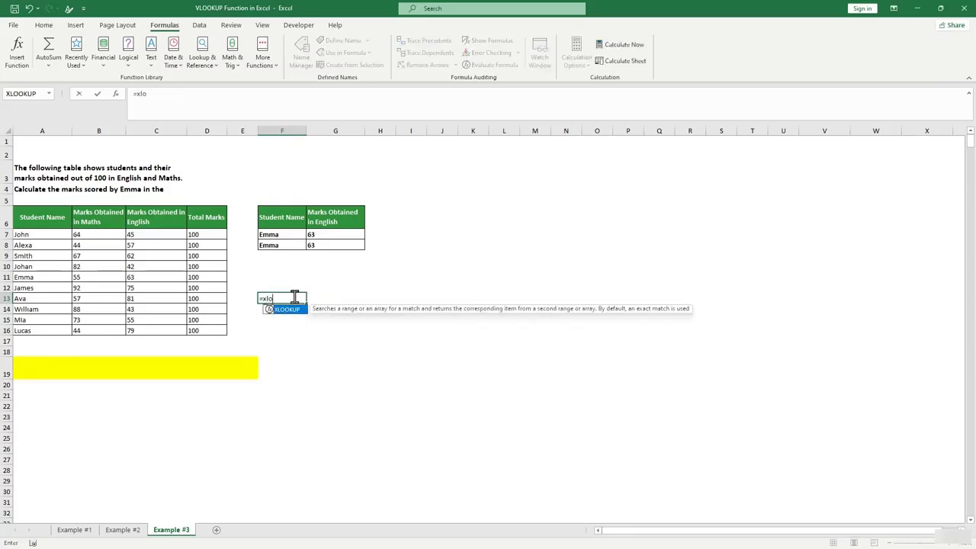
{"action": "key", "text": "Tab"}
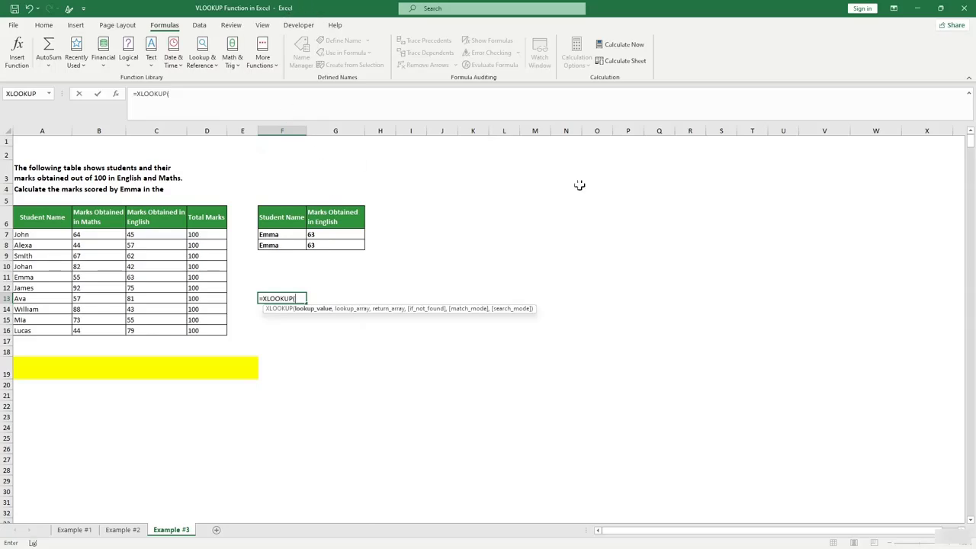
{"action": "left_click", "coordinate": [283, 235]}
{"action": "type", "text": ","}
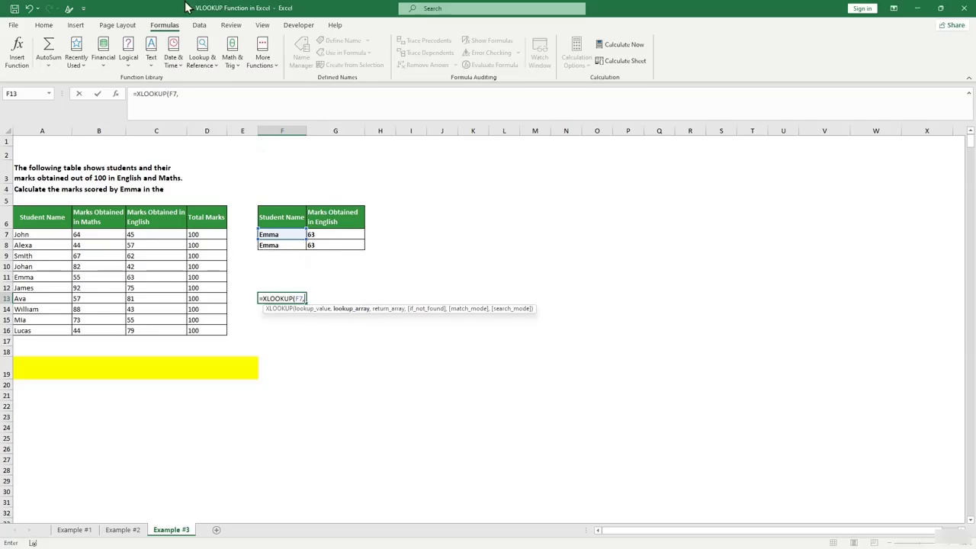
{"action": "left_click_drag", "start_coordinate": [48, 238], "coordinate": [44, 328]}
{"action": "type", "text": ","}
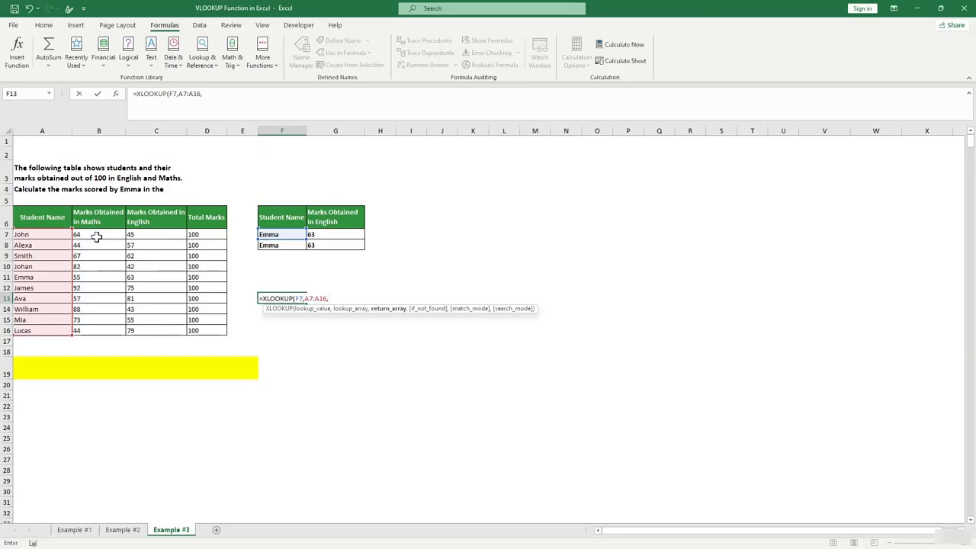
{"action": "left_click_drag", "start_coordinate": [97, 236], "coordinate": [96, 329]}
{"action": "type", "text": ","}
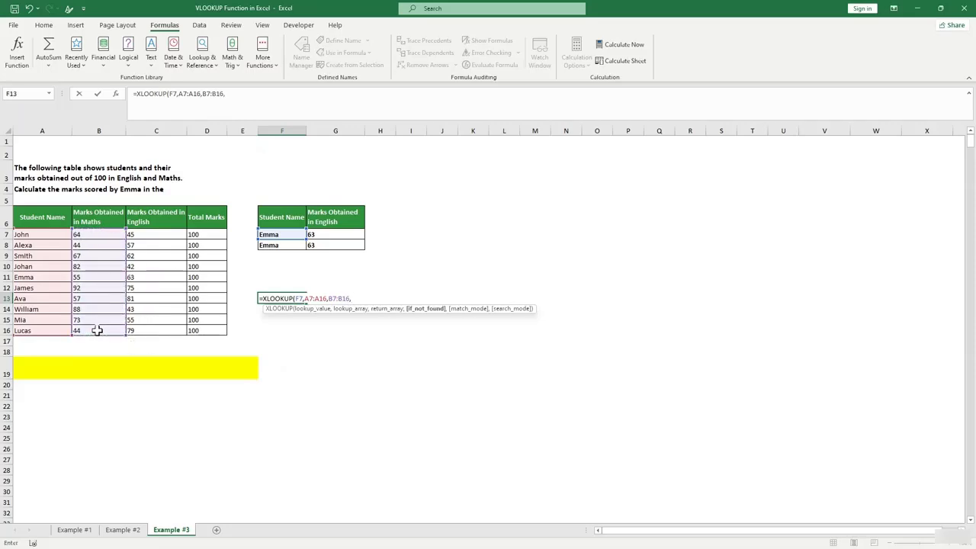
{"action": "type", "text": "1)"}
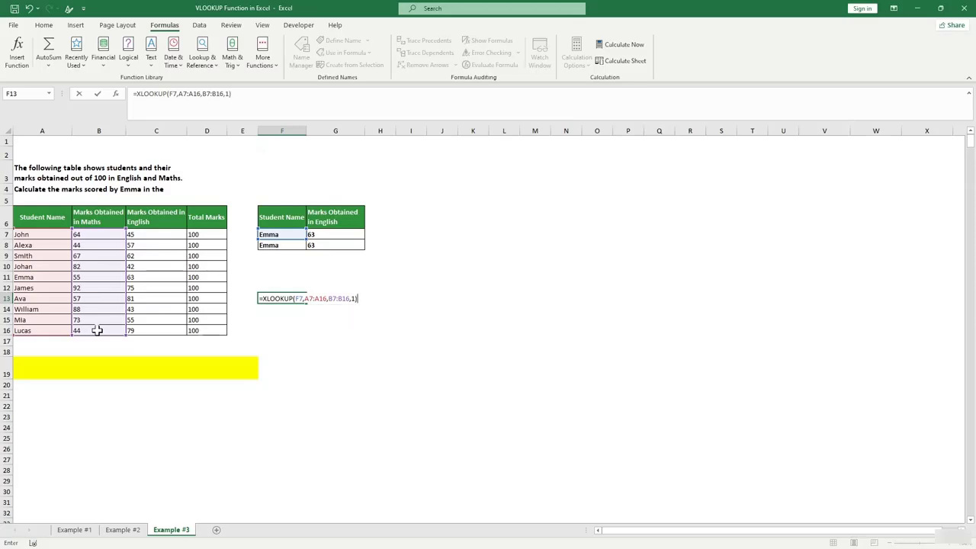
{"action": "key", "text": "Return"}
{"action": "left_click", "coordinate": [301, 299]}
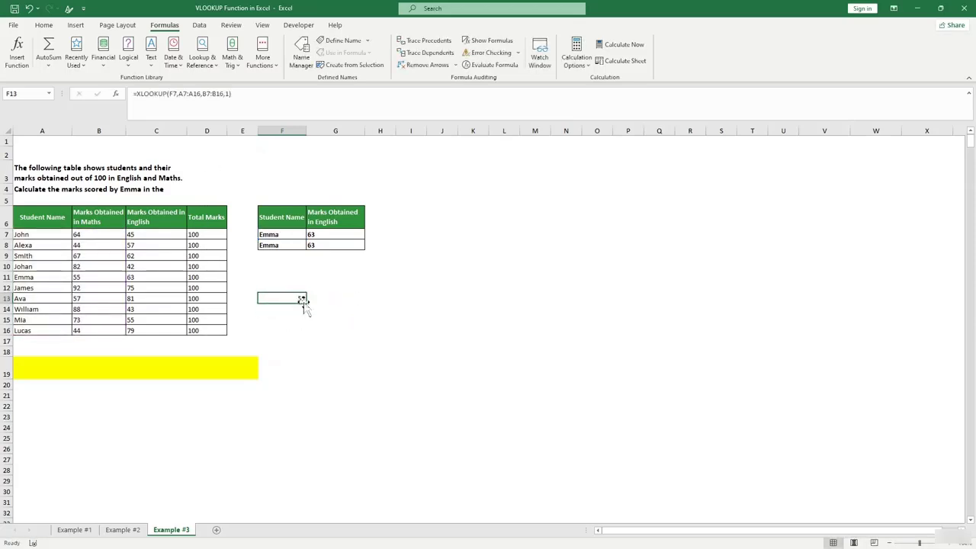
{"action": "left_click", "coordinate": [344, 307]}
{"action": "left_click", "coordinate": [301, 300]}
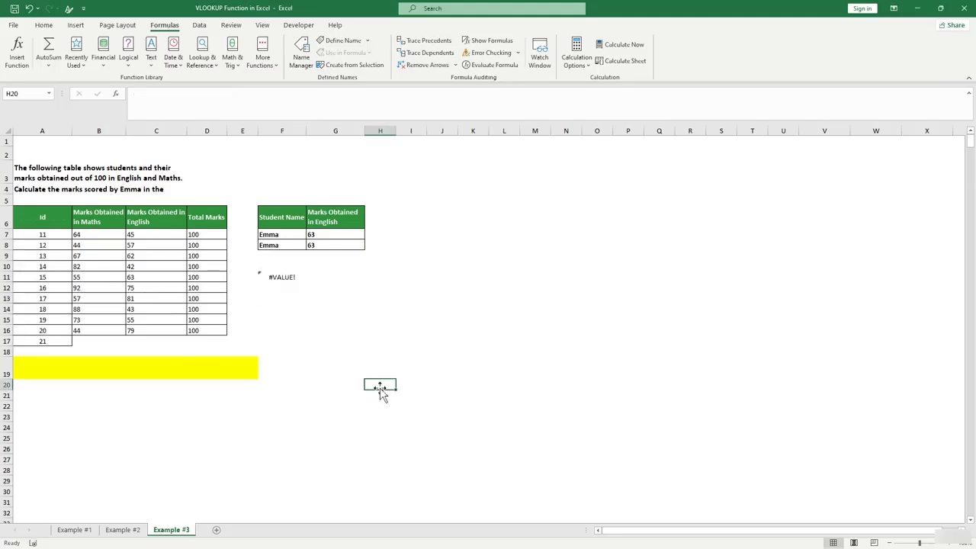
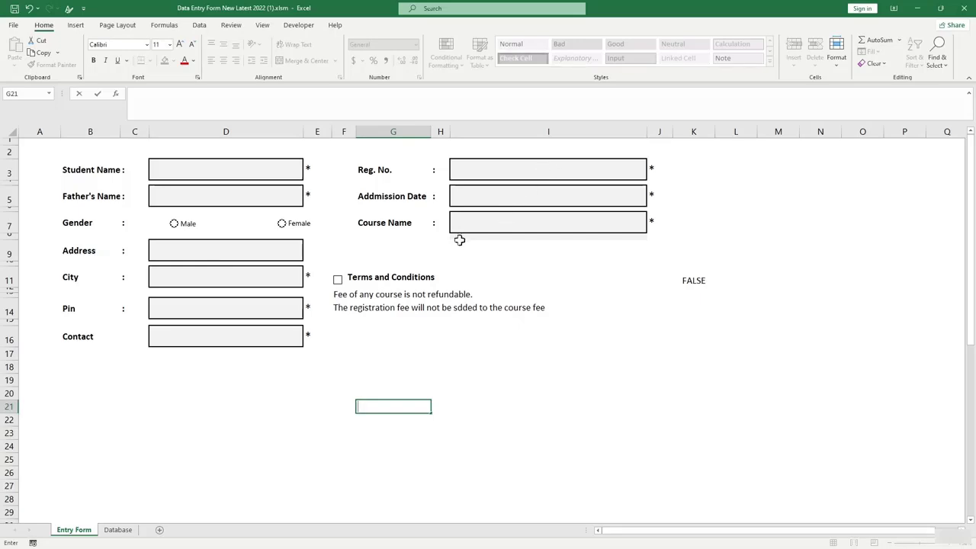
Tick the Terms and Conditions checkbox, then untick it again.
{"action": "left_click", "coordinate": [533, 263]}
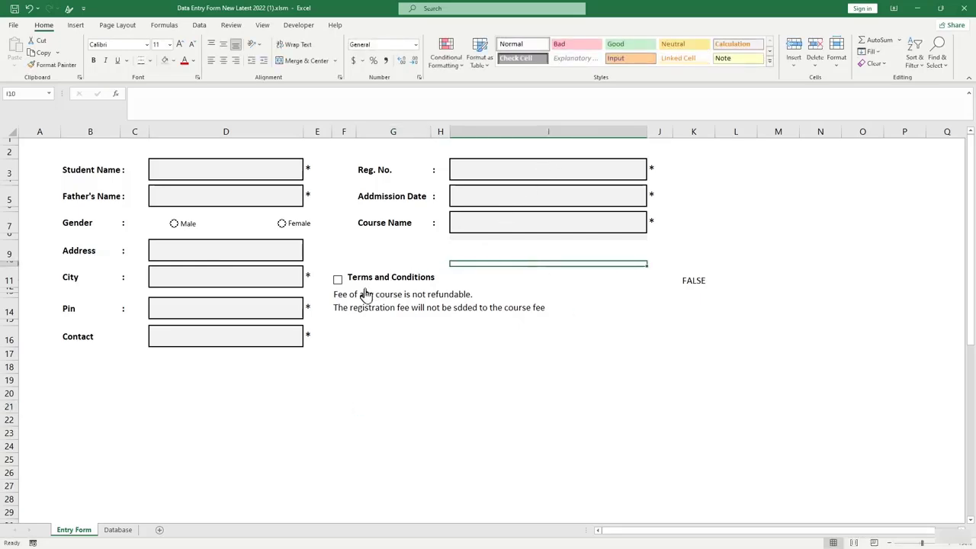
{"action": "left_click", "coordinate": [339, 281]}
{"action": "left_click", "coordinate": [340, 282]}
Enter a student name in the Student Name field.
{"action": "left_click", "coordinate": [205, 173]}
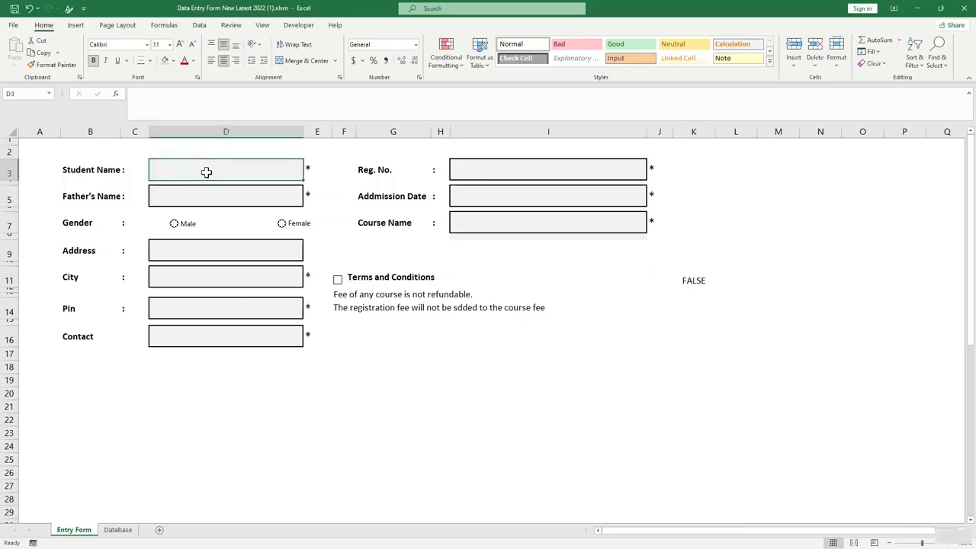
{"action": "type", "text": "Jam"}
{"action": "key", "text": "BackSpace"}
{"action": "key", "text": "BackSpace"}
{"action": "key", "text": "BackSpace"}
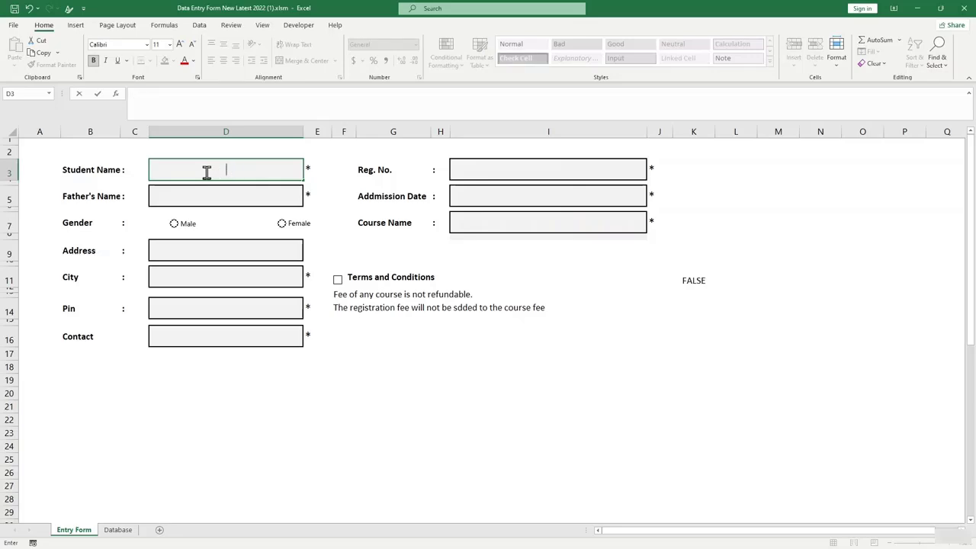
{"action": "type", "text": "JAMES"}
{"action": "left_click", "coordinate": [361, 257]}
Fill in a registration number and admission date JUL-2021, accepted as 7/01/21.
{"action": "left_click", "coordinate": [465, 168]}
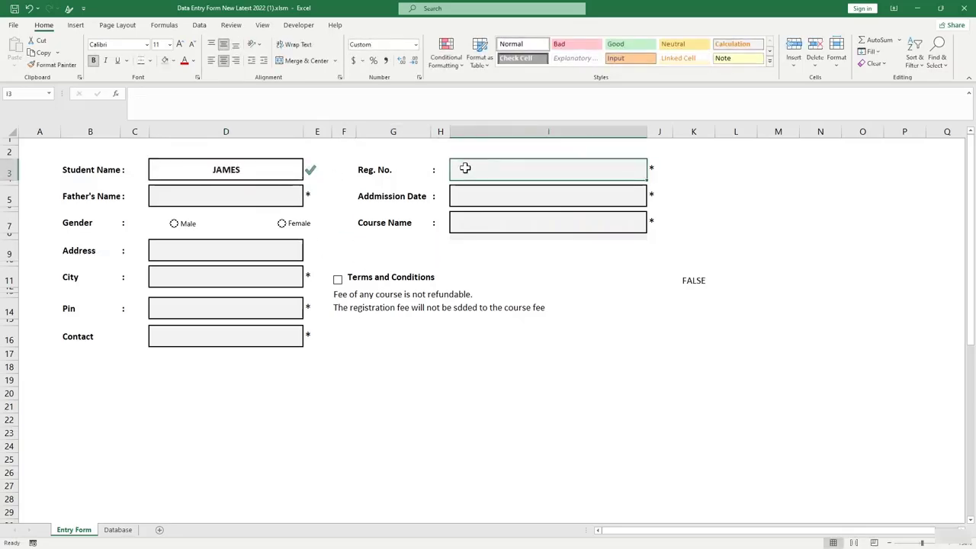
{"action": "type", "text": "DF"}
{"action": "left_click", "coordinate": [512, 190]}
{"action": "type", "text": "DF"}
{"action": "left_click", "coordinate": [510, 212]}
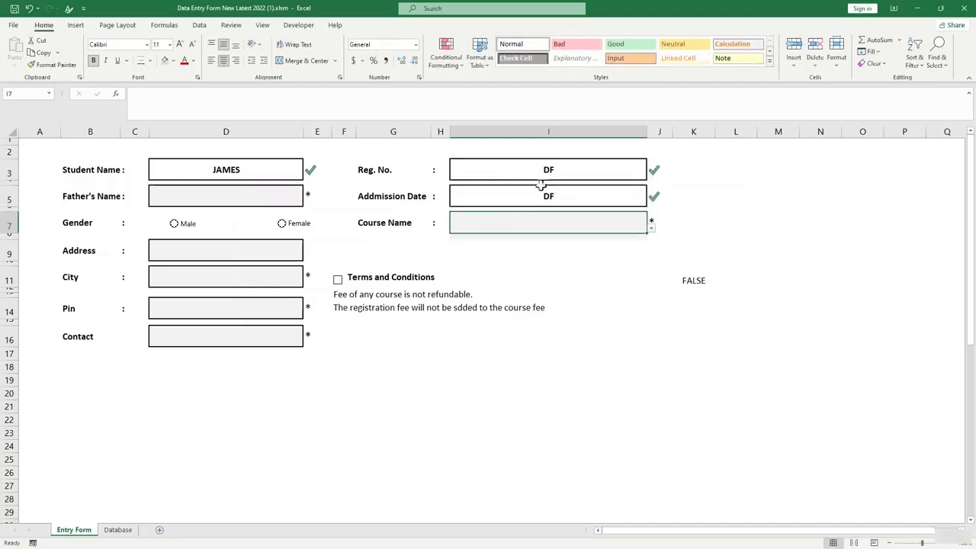
{"action": "left_click", "coordinate": [546, 169]}
{"action": "type", "text": "25411"}
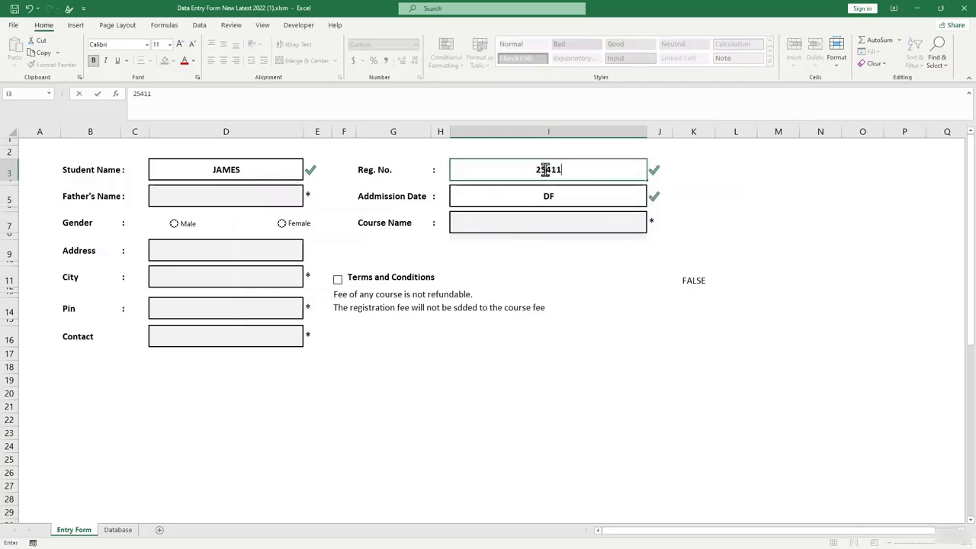
{"action": "left_click", "coordinate": [551, 198]}
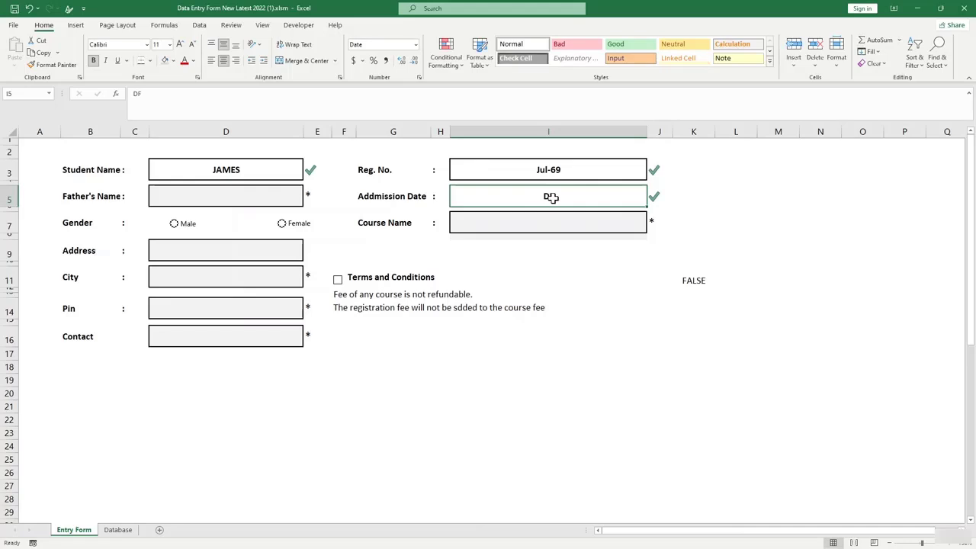
{"action": "type", "text": "JUL"}
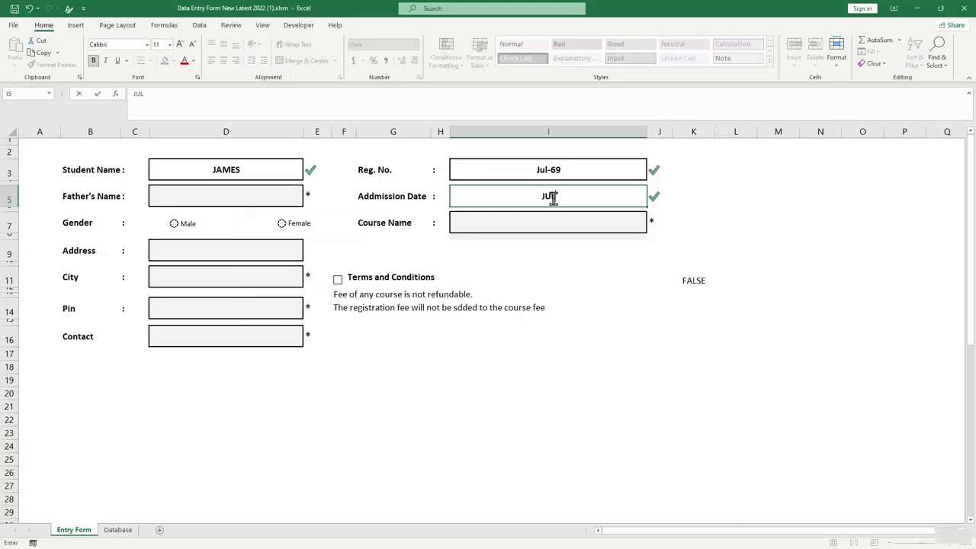
{"action": "type", "text": "-2021"}
{"action": "left_click", "coordinate": [569, 279]}
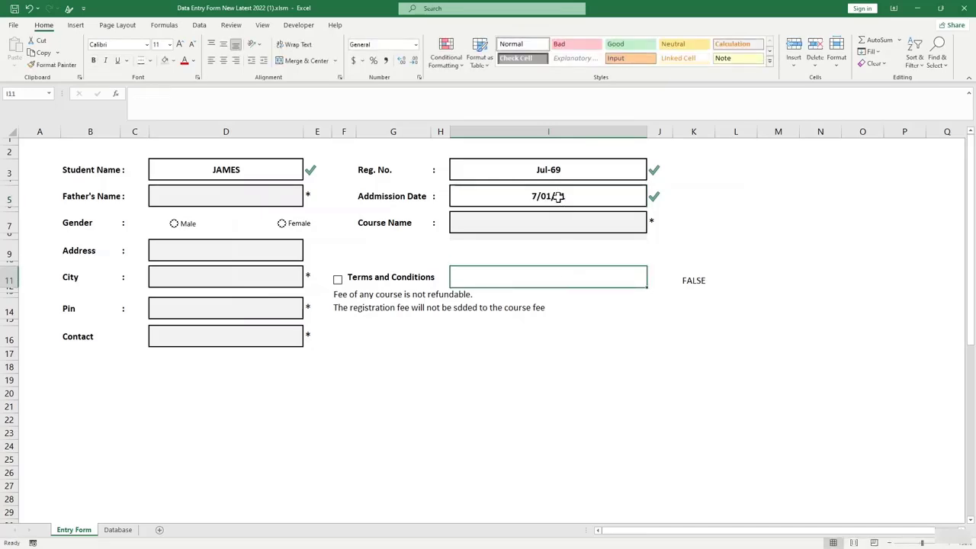
{"action": "left_click", "coordinate": [215, 253]}
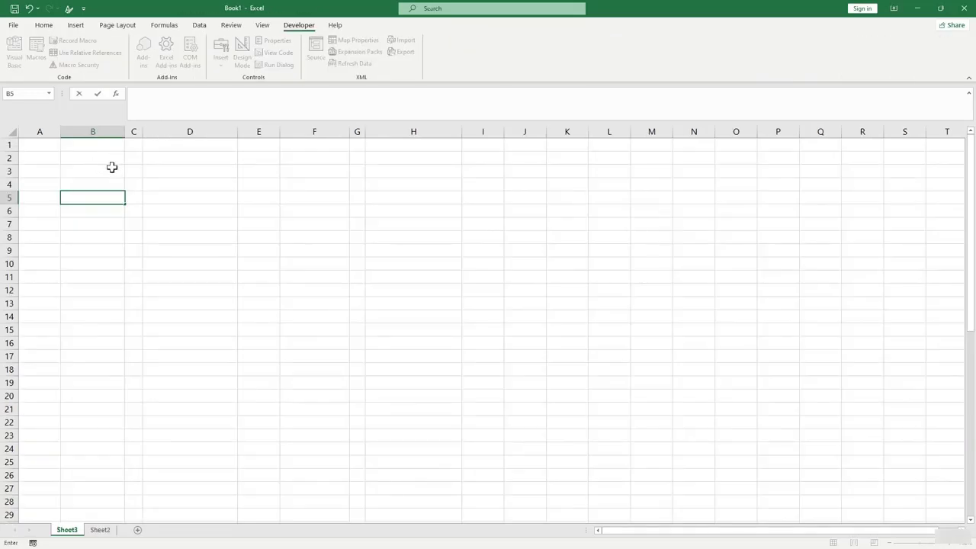
Type the Student Name label in B2 and Father's Name below it in B4.
{"action": "left_click", "coordinate": [106, 158]}
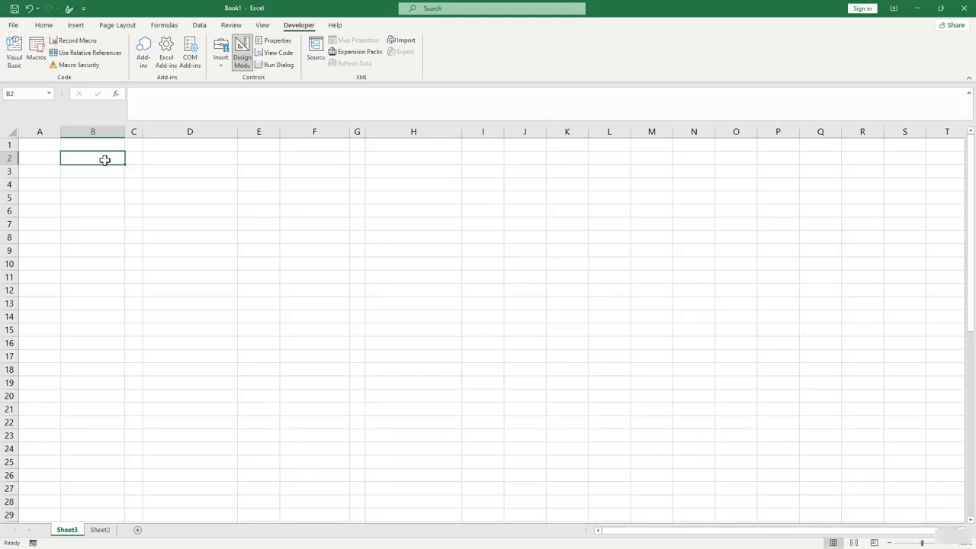
{"action": "type", "text": "s"}
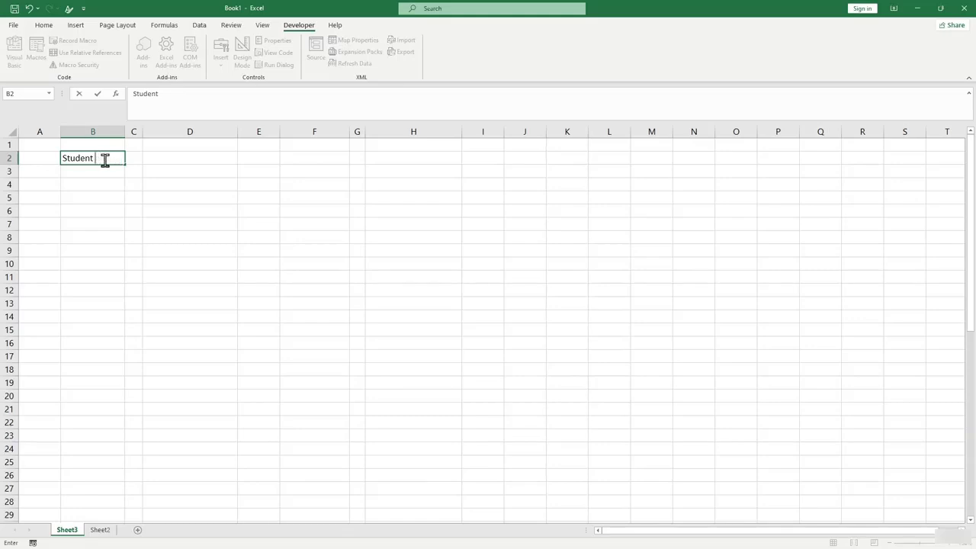
{"action": "key", "text": "Return"}
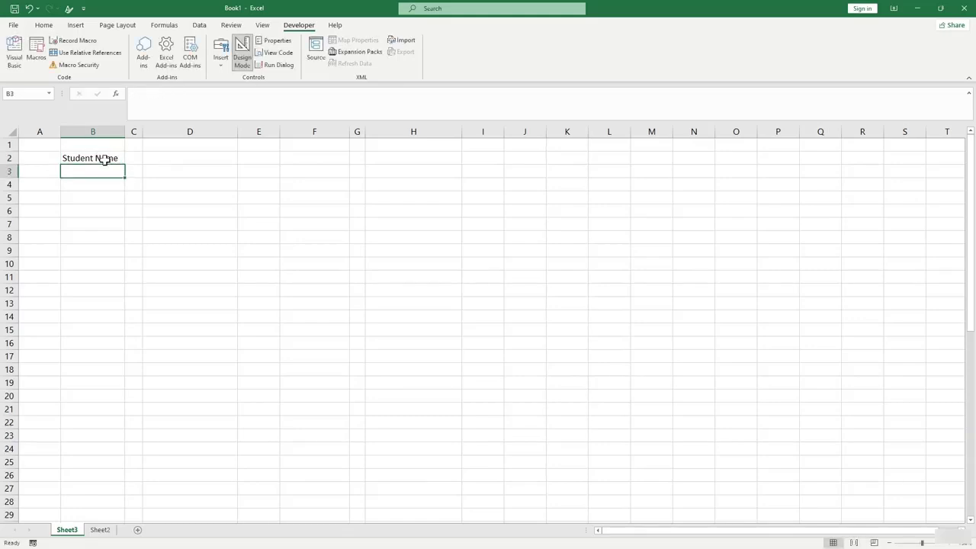
{"action": "key", "text": "Down"}
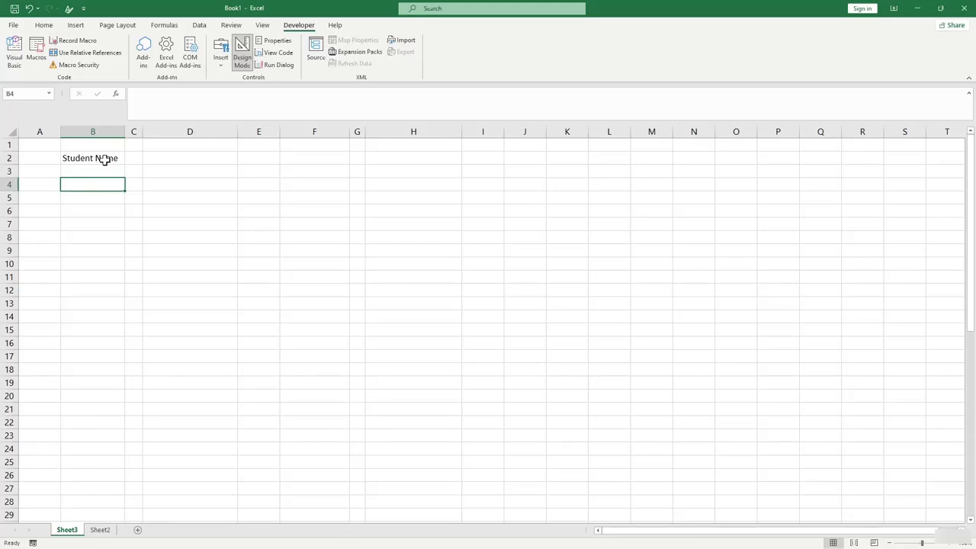
{"action": "type", "text": "Father's na"}
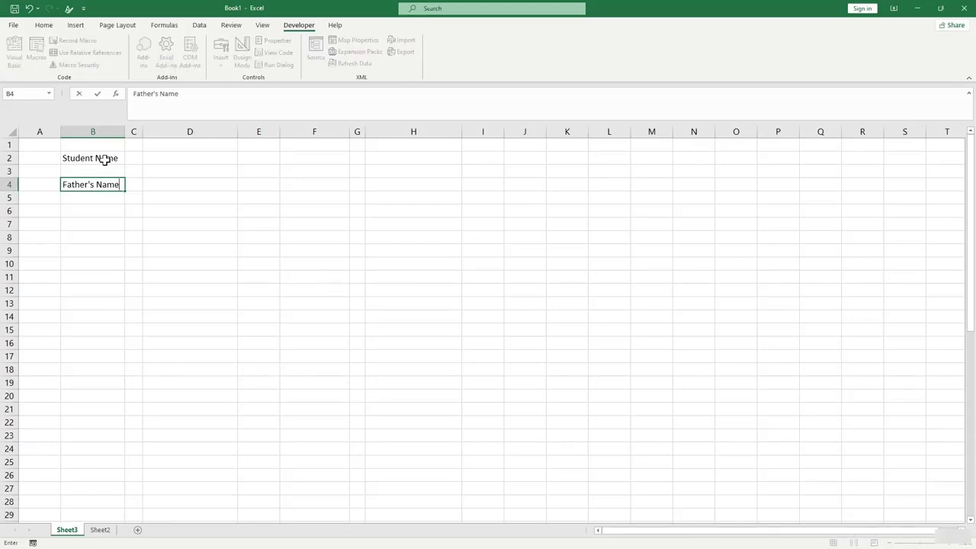
{"action": "key", "text": "Return"}
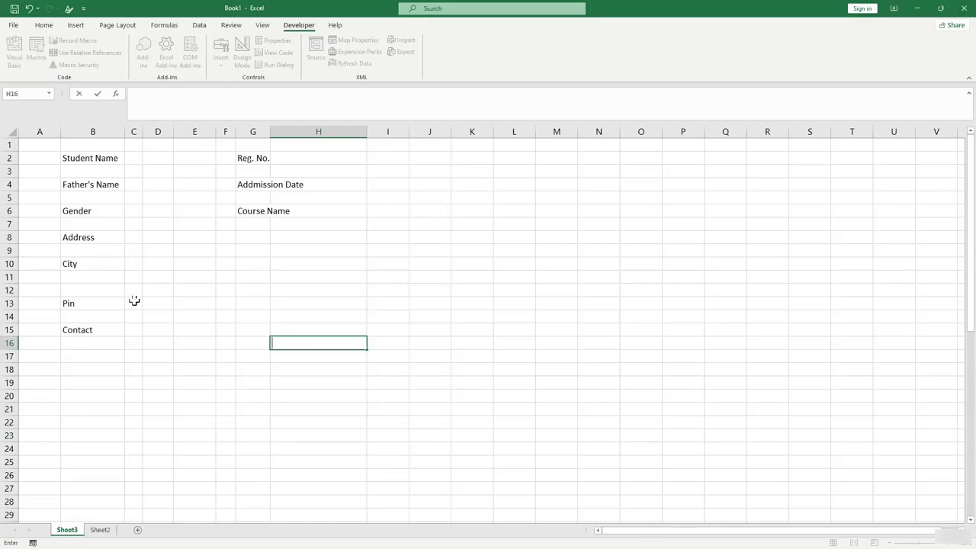
Widen column G to fit Addmission Date and make all the form labels bold.
{"action": "left_click", "coordinate": [268, 127]}
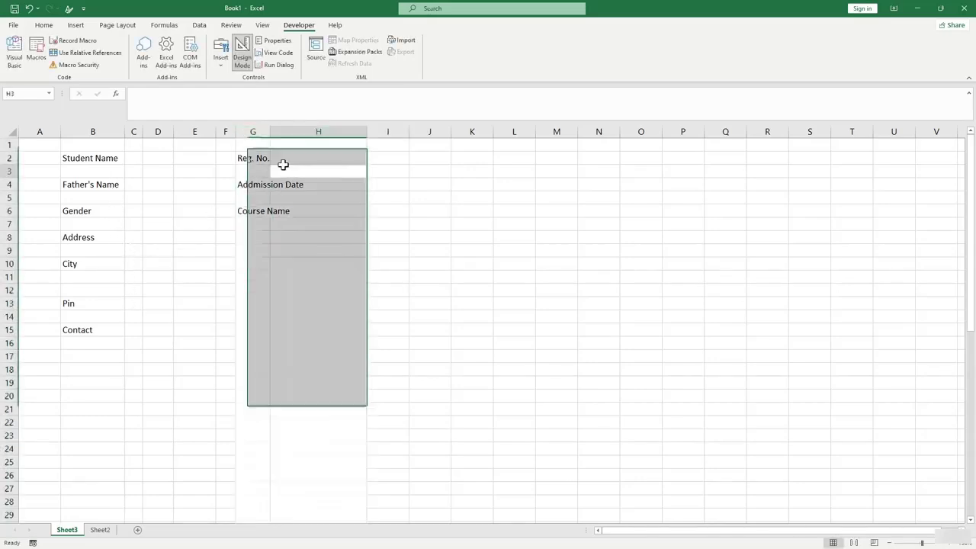
{"action": "left_click", "coordinate": [283, 169]}
{"action": "double_click", "coordinate": [270, 129]}
{"action": "left_click", "coordinate": [304, 225]}
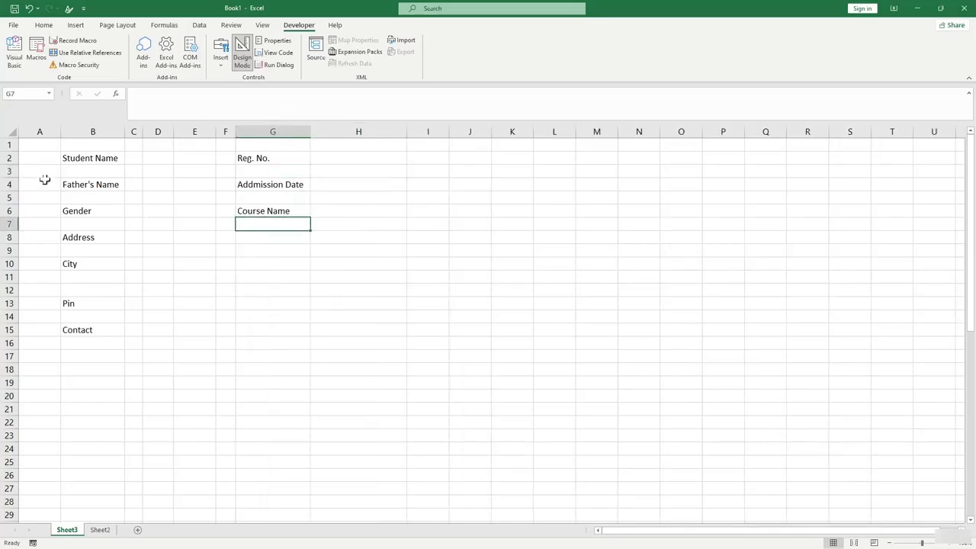
{"action": "left_click_drag", "start_coordinate": [63, 158], "coordinate": [290, 338]}
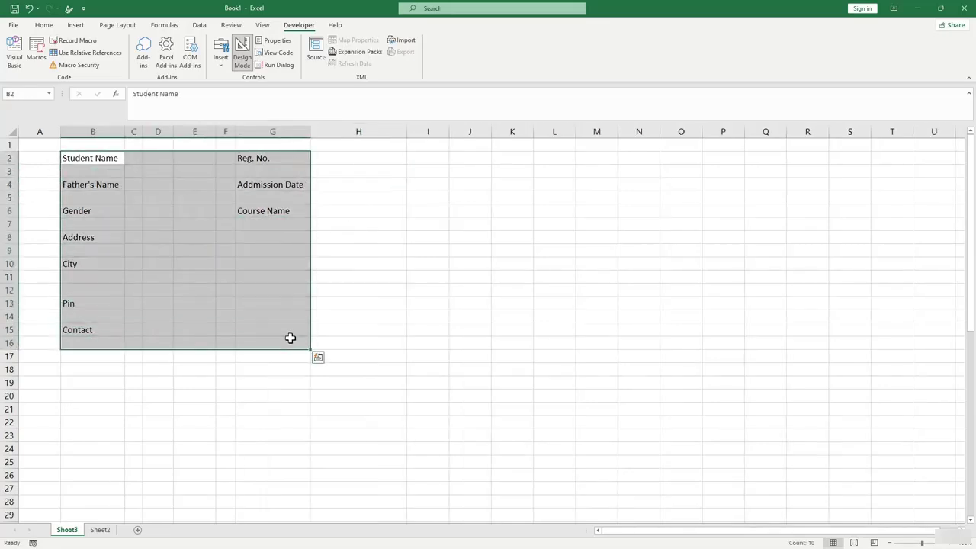
{"action": "key", "text": "ctrl+b"}
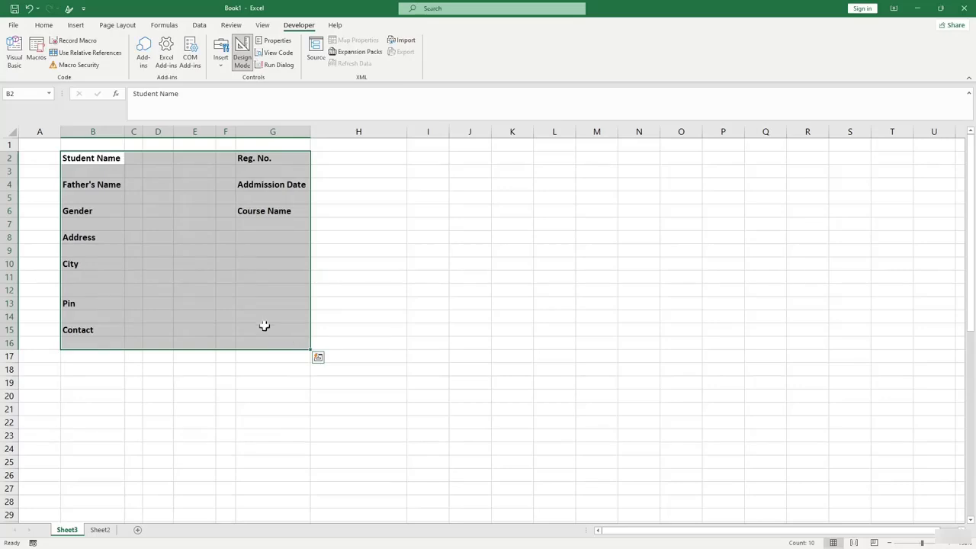
{"action": "left_click", "coordinate": [265, 317]}
Put a colon in C2 beside Student Name.
{"action": "left_click", "coordinate": [139, 154]}
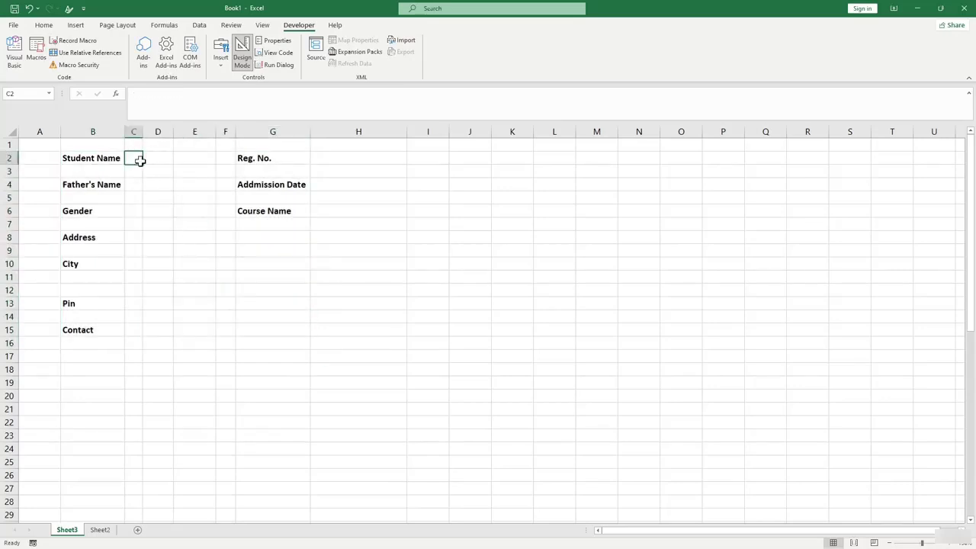
{"action": "left_click", "coordinate": [44, 26]}
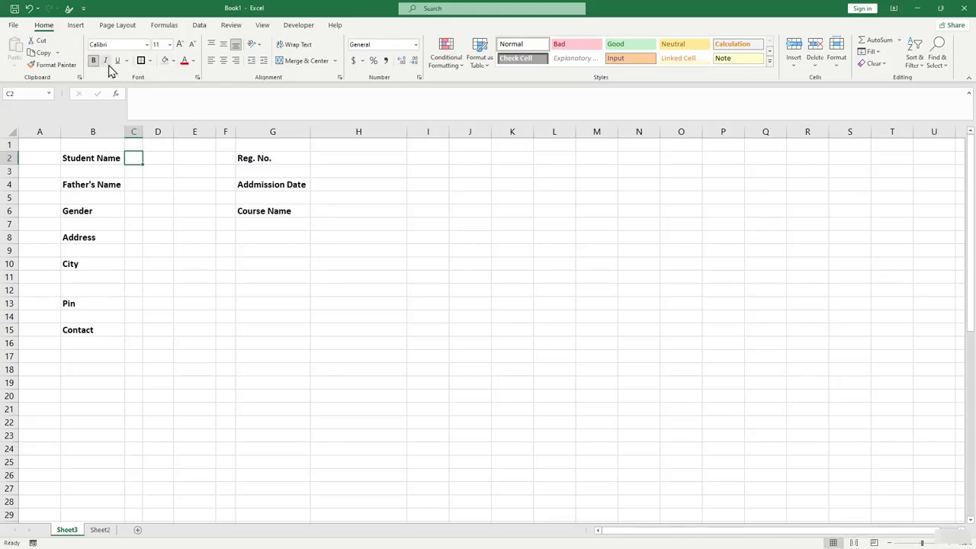
{"action": "type", "text": ":"}
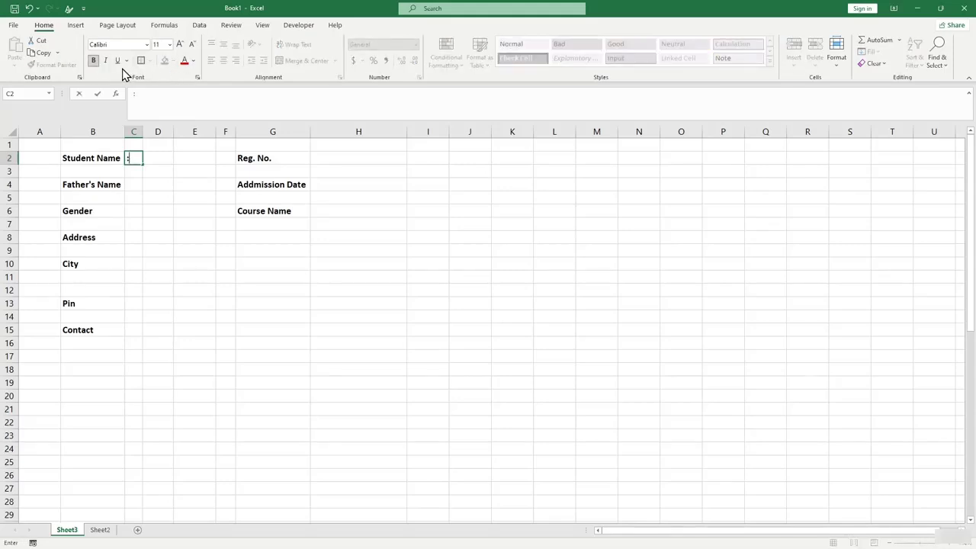
{"action": "key", "text": "Return"}
Copy the colon into C4, C6, C8, C10, C13, C15, H2, H4 and H6.
{"action": "left_click", "coordinate": [133, 157]}
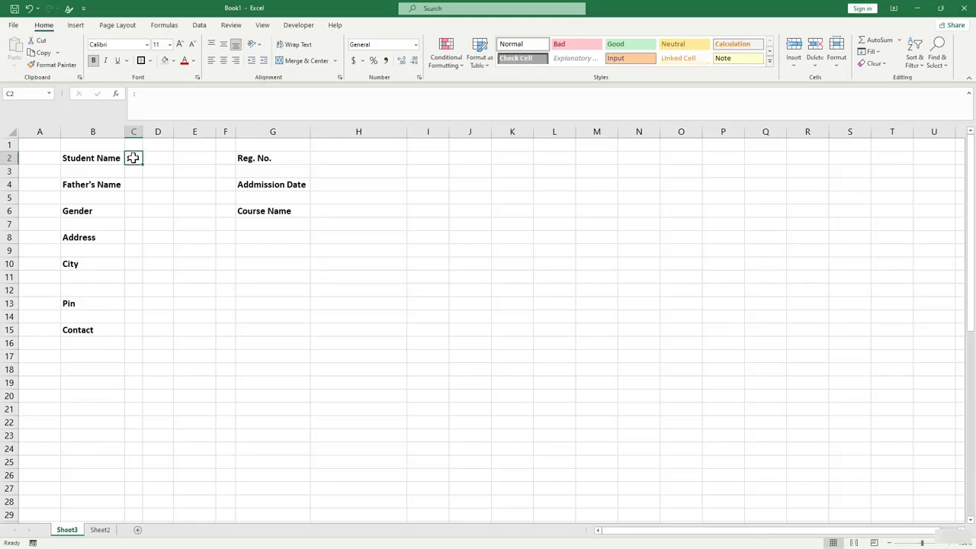
{"action": "key", "text": "ctrl+c"}
{"action": "left_click", "coordinate": [135, 184]}
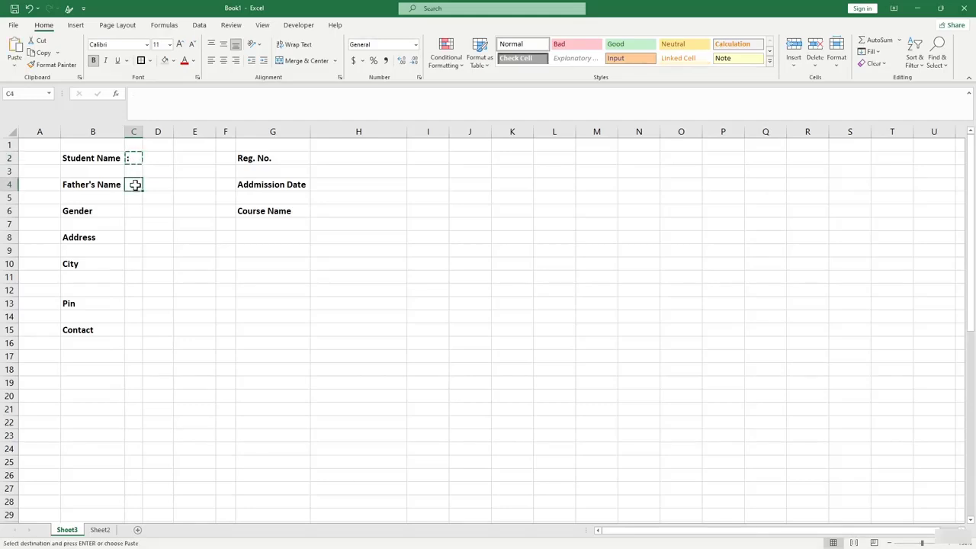
{"action": "left_click", "coordinate": [129, 211], "text": "ctrl"}
{"action": "left_click", "coordinate": [135, 237], "text": "ctrl"}
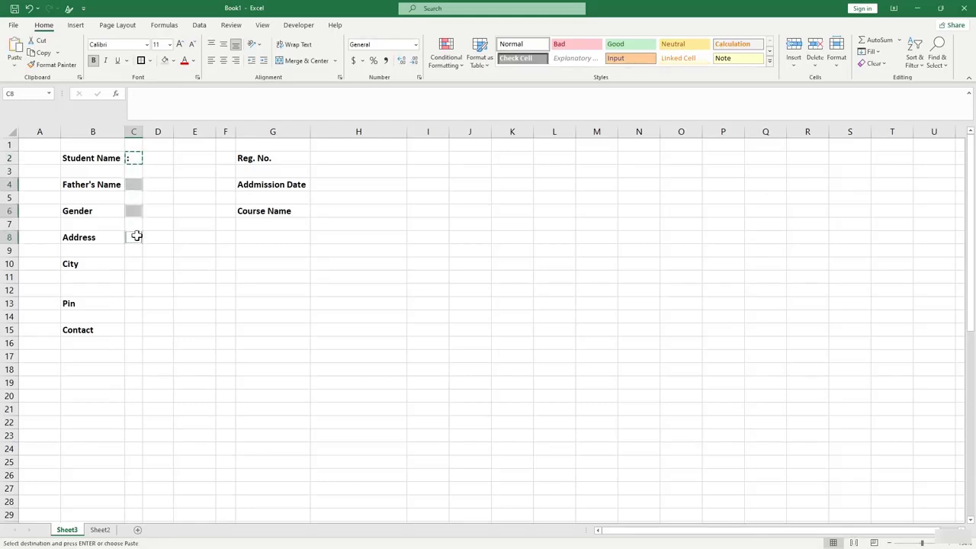
{"action": "left_click", "coordinate": [133, 263], "text": "ctrl"}
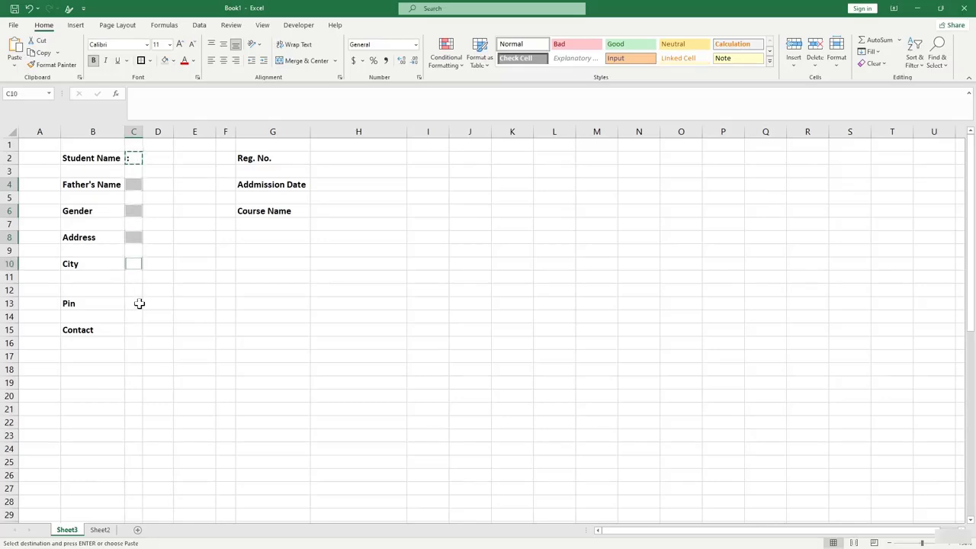
{"action": "left_click", "coordinate": [134, 304], "text": "ctrl"}
{"action": "left_click", "coordinate": [131, 333], "text": "ctrl"}
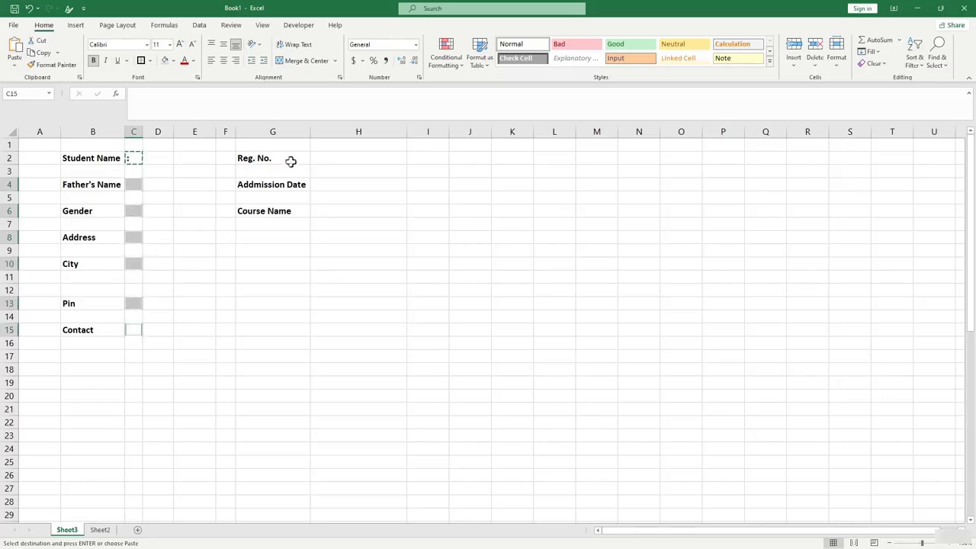
{"action": "left_click", "coordinate": [322, 158], "text": "ctrl"}
{"action": "left_click", "coordinate": [325, 186], "text": "ctrl"}
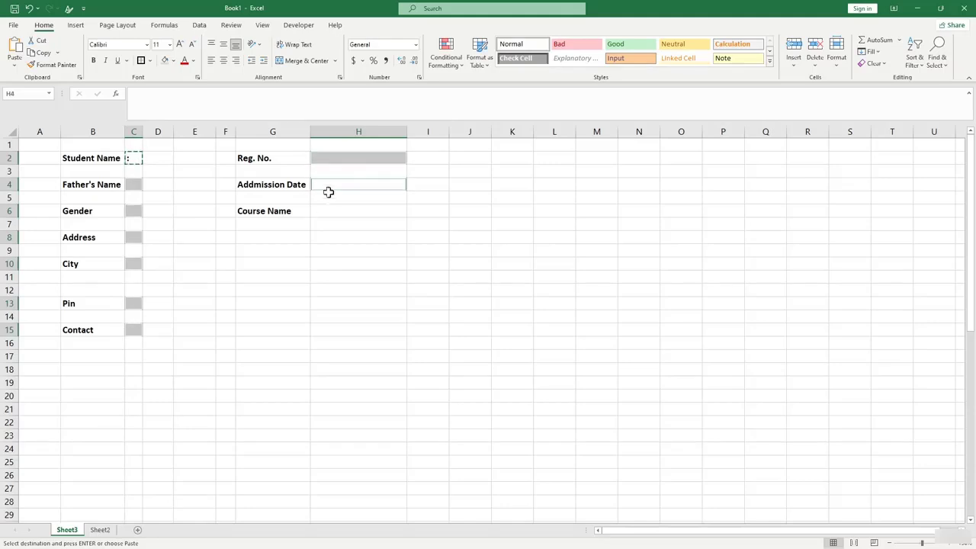
{"action": "left_click", "coordinate": [327, 211], "text": "ctrl"}
{"action": "key", "text": "ctrl+v"}
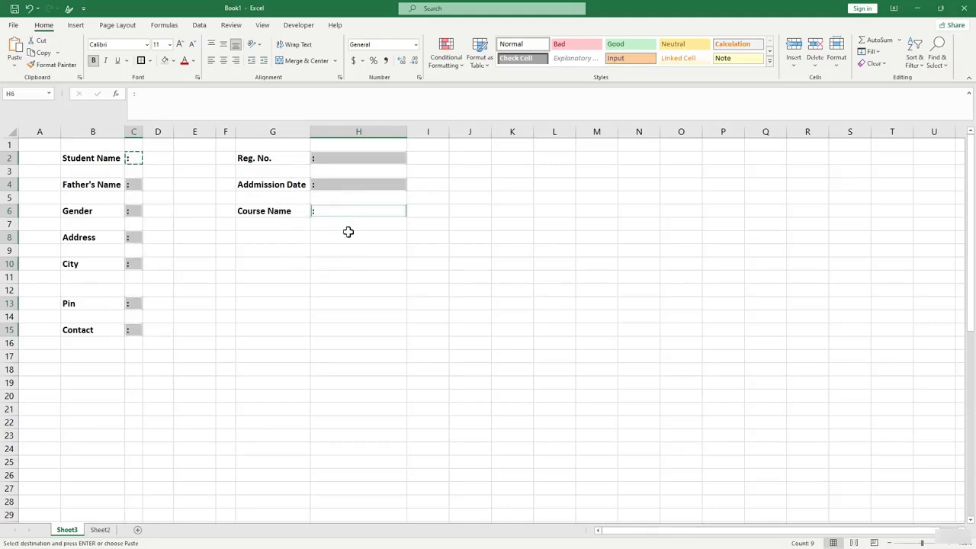
{"action": "left_click", "coordinate": [347, 236]}
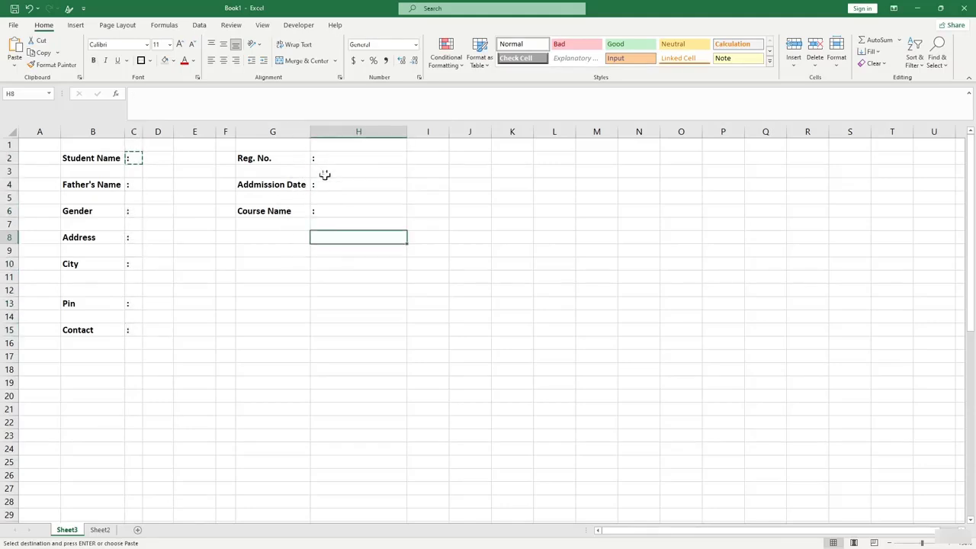
Delete the empty row 12 above Pin and widen column D.
{"action": "right_click", "coordinate": [6, 289]}
{"action": "left_click", "coordinate": [38, 388]}
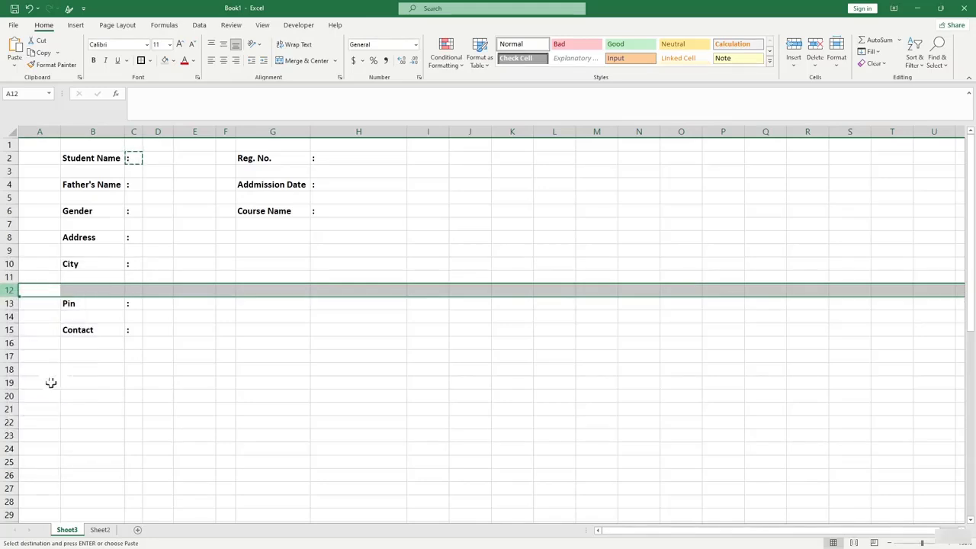
{"action": "left_click", "coordinate": [227, 344]}
{"action": "left_click_drag", "start_coordinate": [173, 135], "coordinate": [222, 135]}
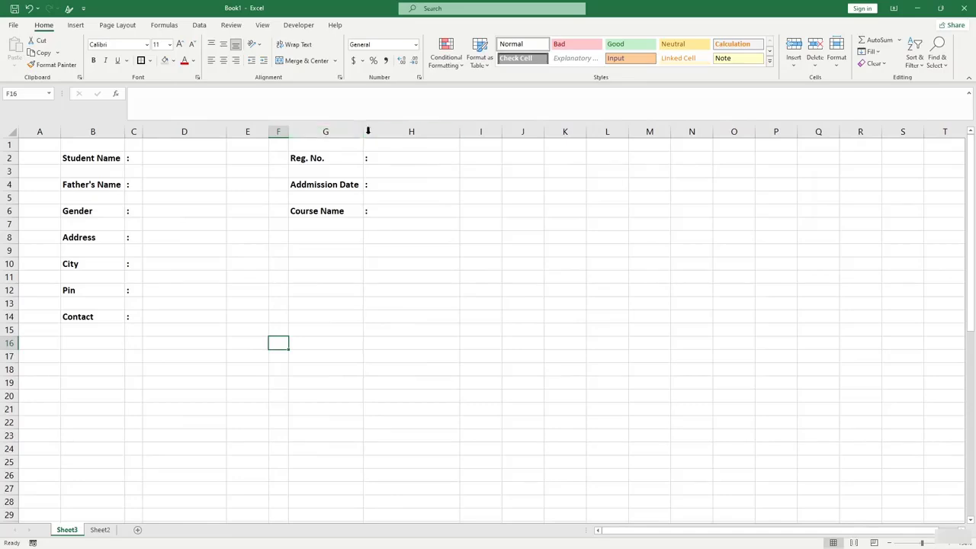
Fill answer cells D2, D4, D6, D8, D10, D12, D15, I2, I4 and I6 grey.
{"action": "left_click", "coordinate": [424, 205]}
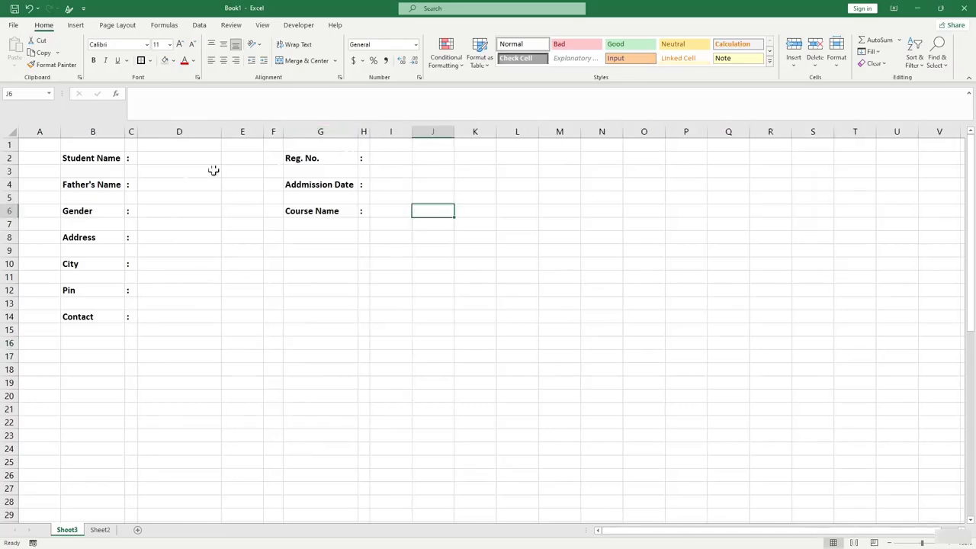
{"action": "left_click", "coordinate": [176, 175]}
{"action": "left_click", "coordinate": [155, 157]}
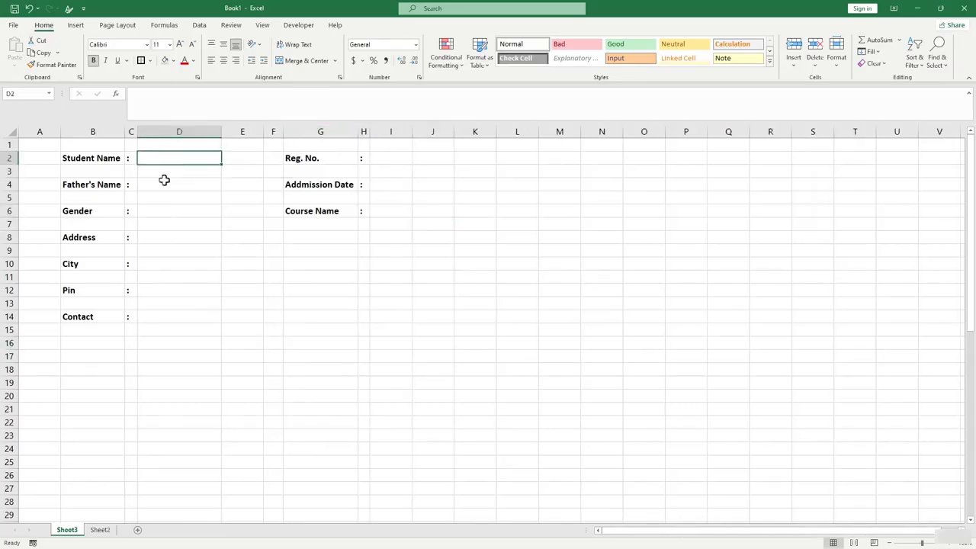
{"action": "left_click", "coordinate": [169, 186], "text": "ctrl"}
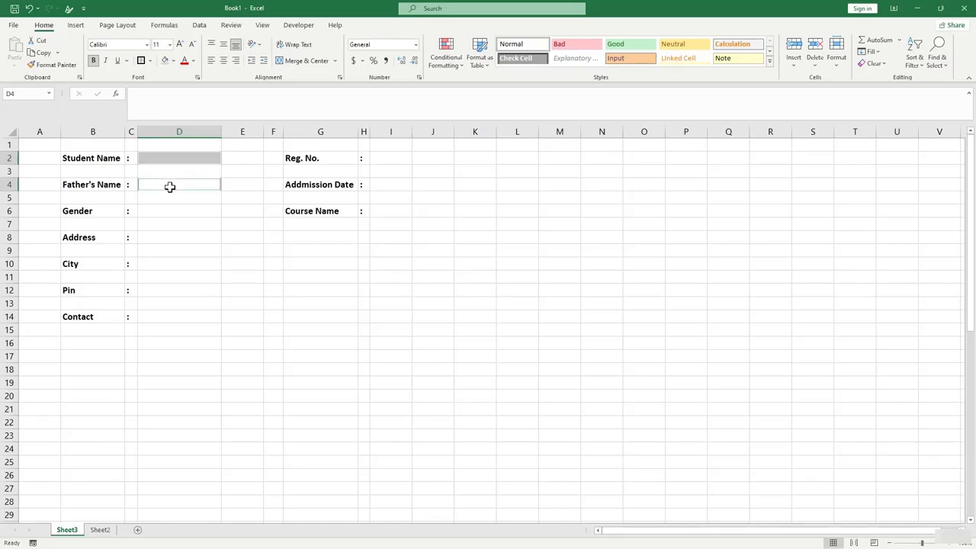
{"action": "left_click", "coordinate": [170, 212], "text": "ctrl"}
{"action": "left_click", "coordinate": [170, 238], "text": "ctrl"}
{"action": "left_click", "coordinate": [174, 264], "text": "ctrl"}
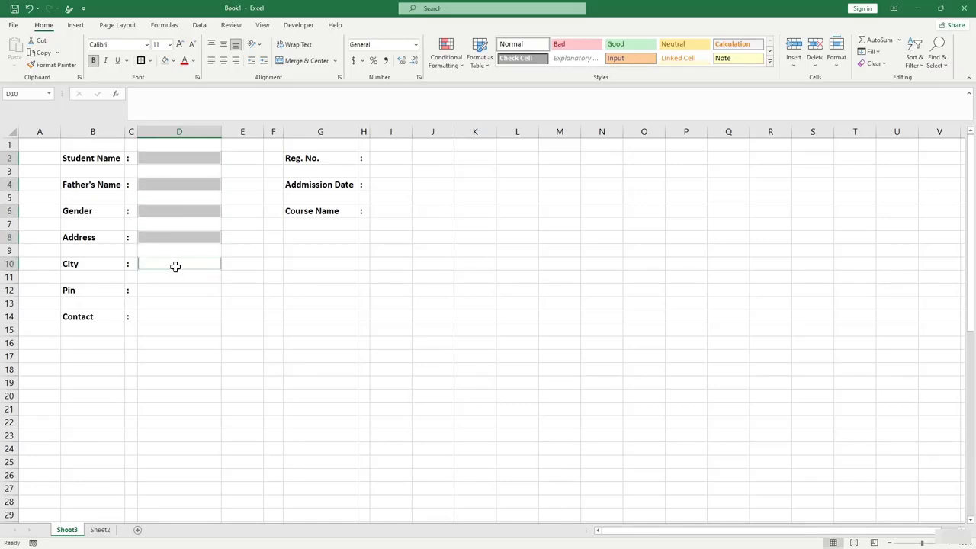
{"action": "left_click", "coordinate": [177, 290], "text": "ctrl"}
{"action": "left_click", "coordinate": [178, 327], "text": "ctrl"}
{"action": "left_click", "coordinate": [390, 161], "text": "ctrl"}
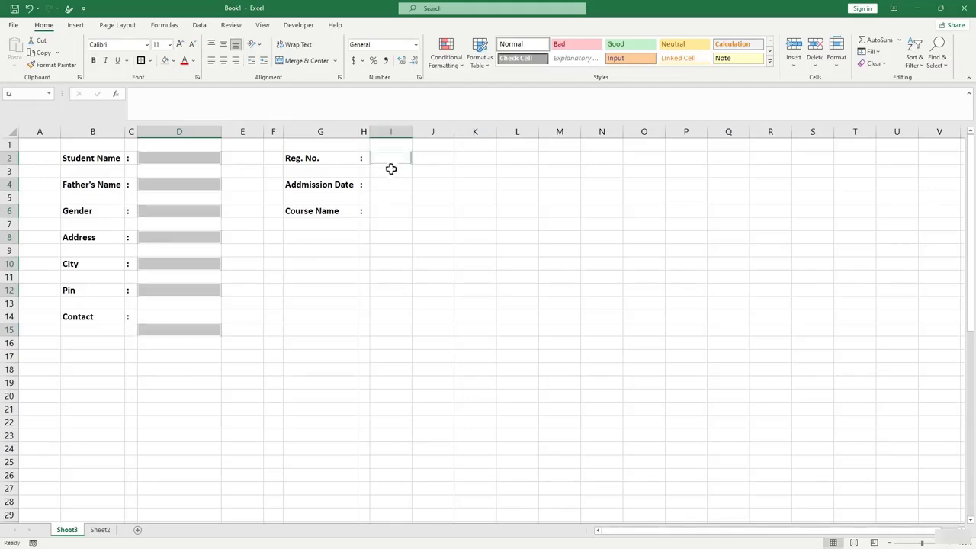
{"action": "left_click", "coordinate": [389, 186], "text": "ctrl"}
{"action": "left_click", "coordinate": [389, 212], "text": "ctrl"}
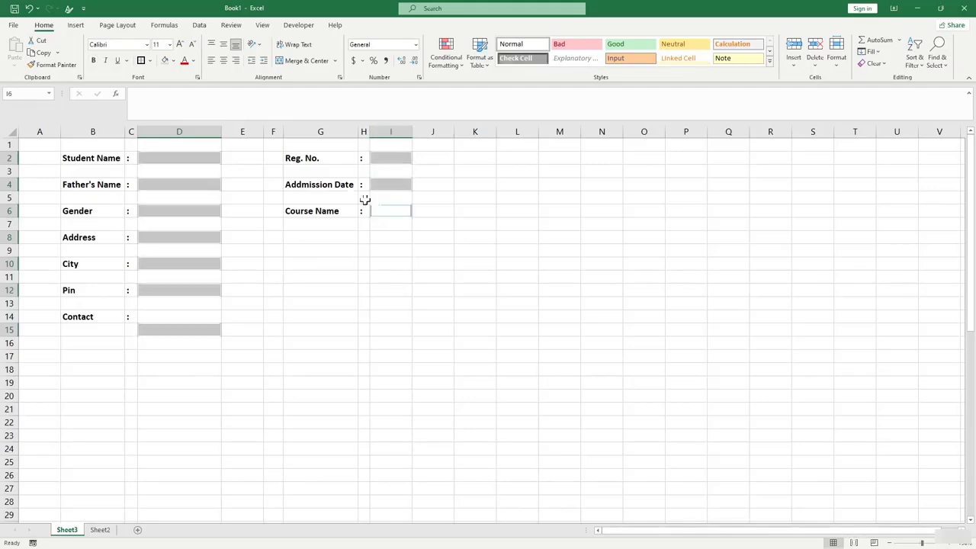
{"action": "left_click", "coordinate": [174, 60]}
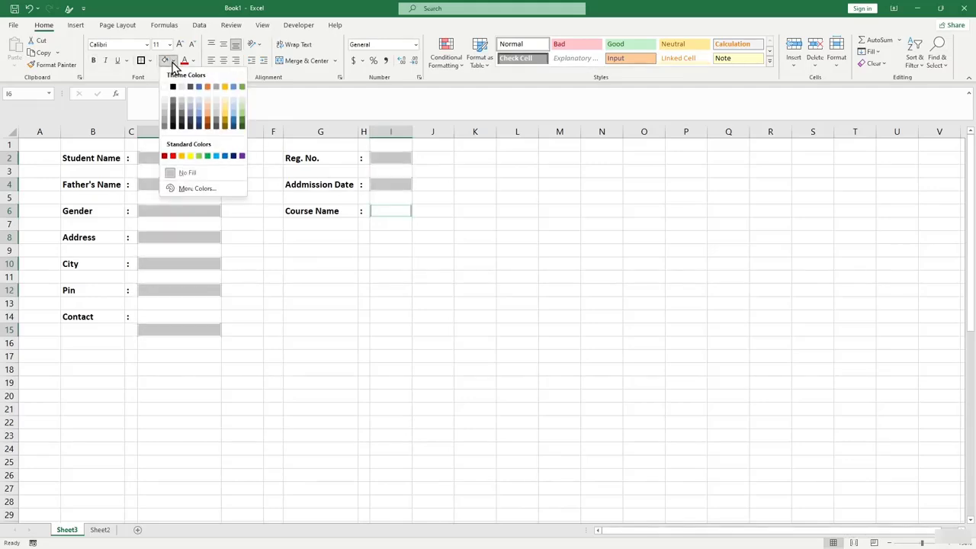
{"action": "left_click", "coordinate": [168, 110]}
Give those answer cells thick outside borders and widen columns I and D.
{"action": "left_click", "coordinate": [150, 61]}
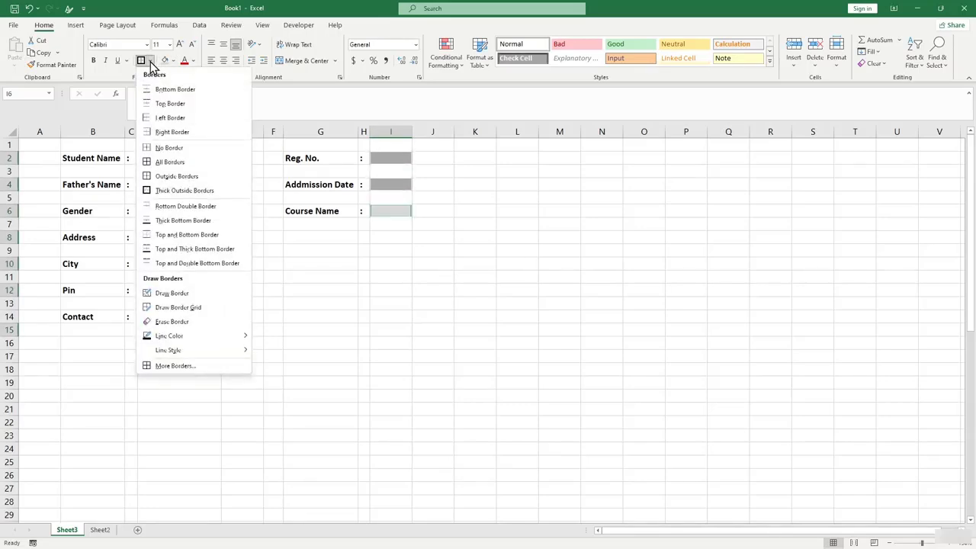
{"action": "left_click", "coordinate": [196, 191]}
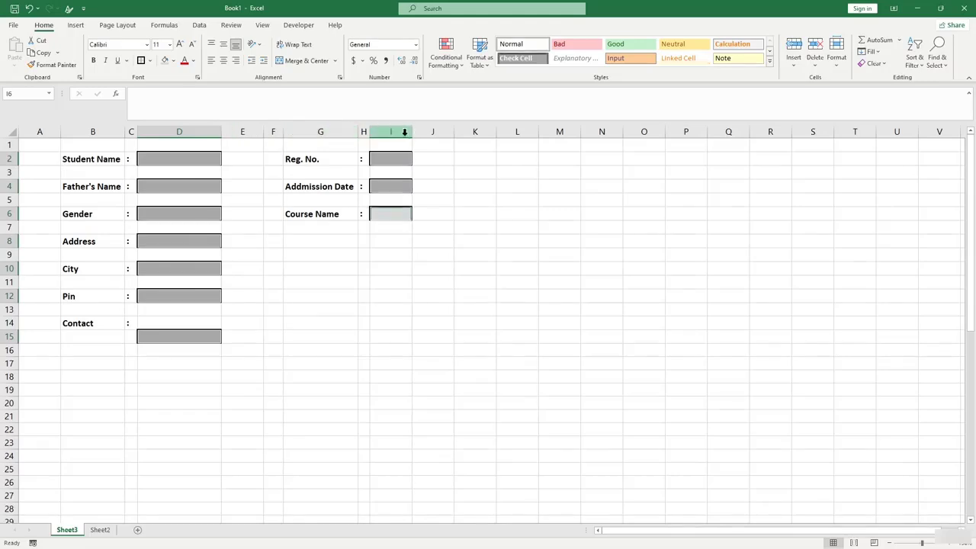
{"action": "left_click_drag", "start_coordinate": [413, 130], "coordinate": [464, 127]}
{"action": "left_click_drag", "start_coordinate": [221, 129], "coordinate": [234, 129]}
{"action": "left_click", "coordinate": [239, 227]}
{"action": "left_click", "coordinate": [376, 350]}
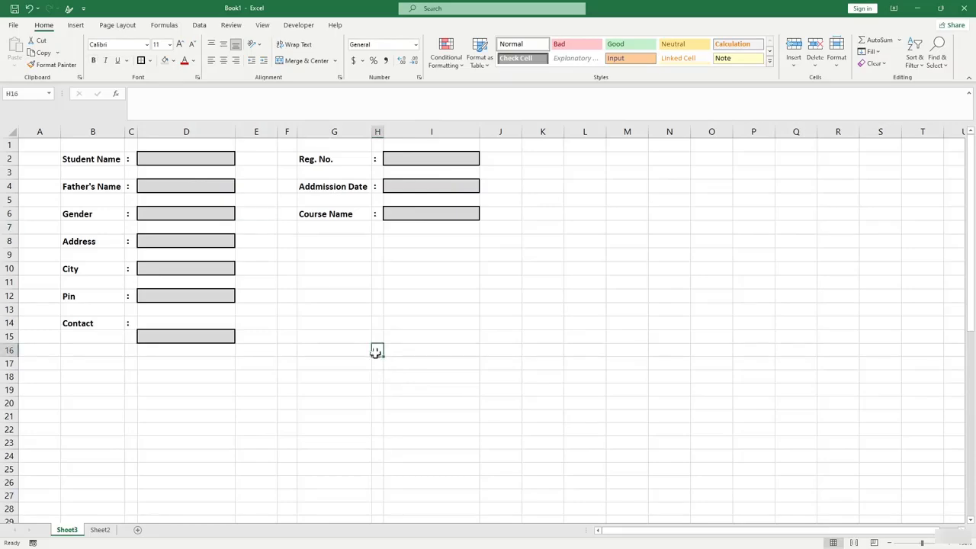
{"action": "scroll", "coordinate": [375, 350], "scroll_direction": "up", "scroll_amount": 2}
Close the Research pane.
{"action": "key", "text": "alt"}
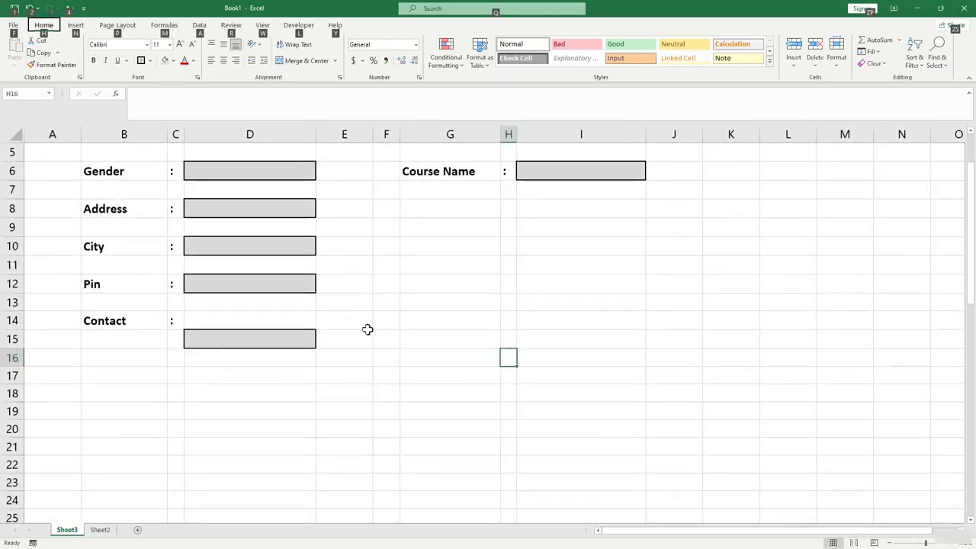
{"action": "left_click", "coordinate": [385, 321], "text": "alt"}
{"action": "scroll", "coordinate": [501, 310], "scroll_direction": "down", "scroll_amount": 2}
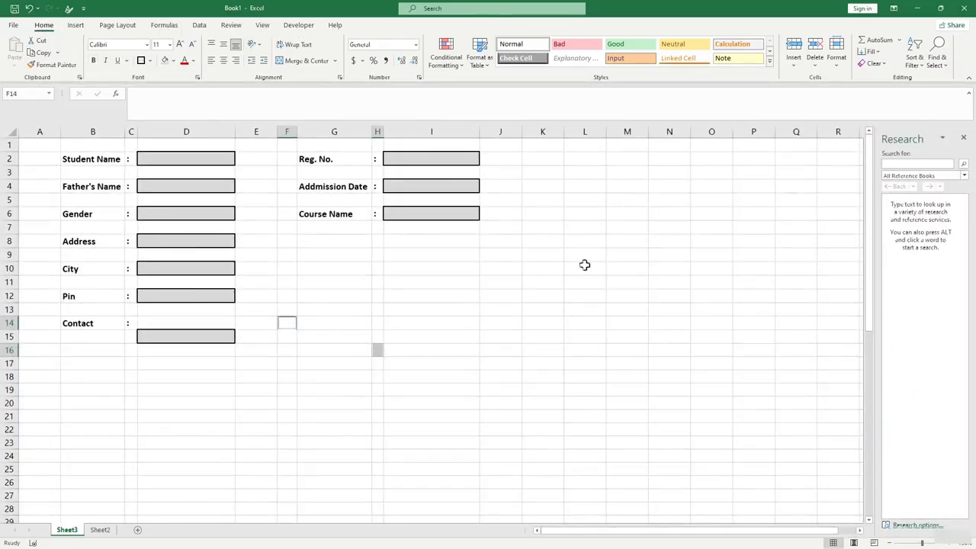
{"action": "left_click", "coordinate": [963, 137]}
Enter =IF(D2="","*",1) in E2 as the Student Name required-field check.
{"action": "left_click", "coordinate": [251, 156]}
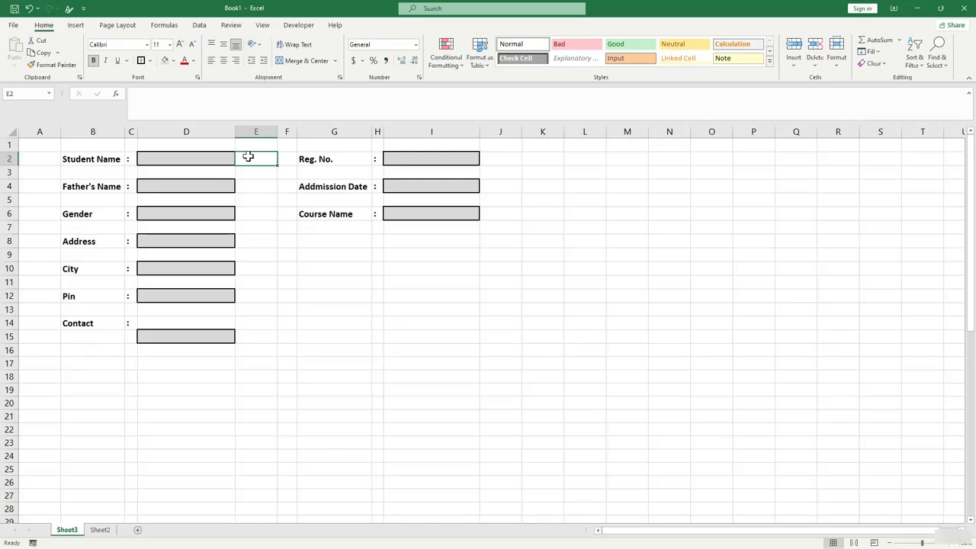
{"action": "type", "text": "="}
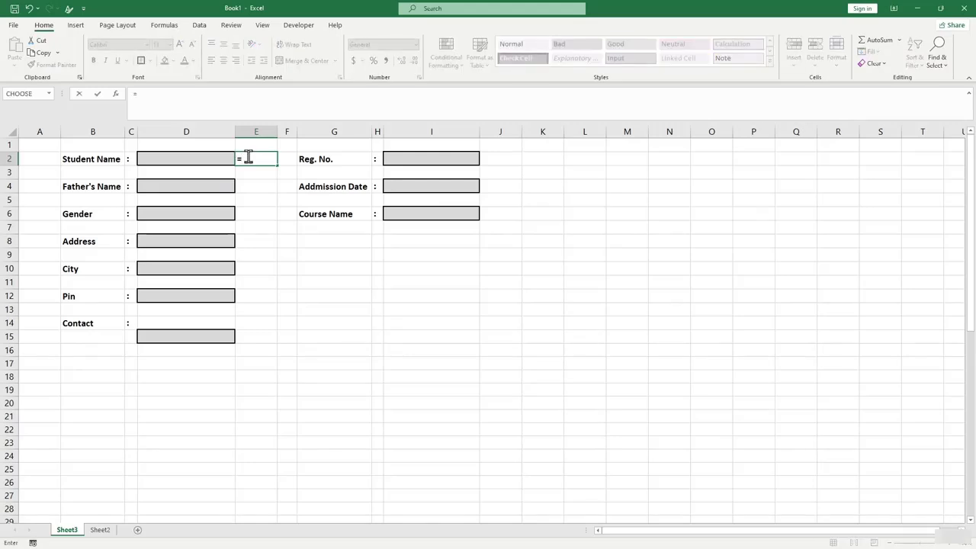
{"action": "type", "text": "if("}
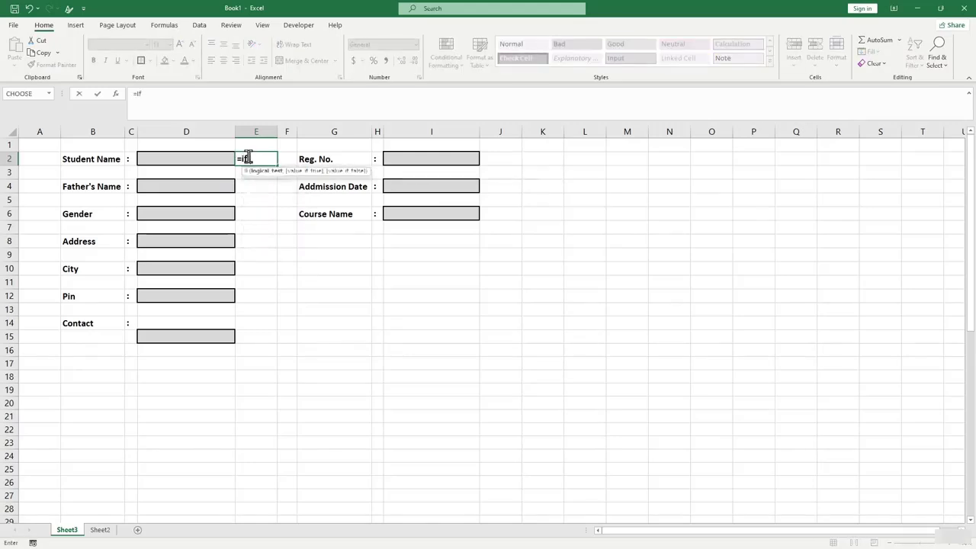
{"action": "left_click", "coordinate": [167, 155]}
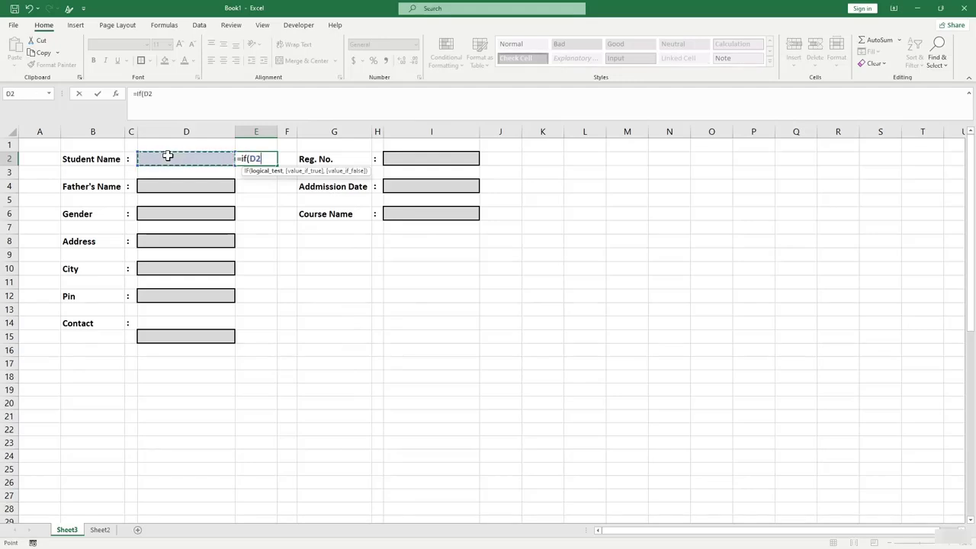
{"action": "type", "text": "+"}
{"action": "type", "text": "\"\",\"*\","}
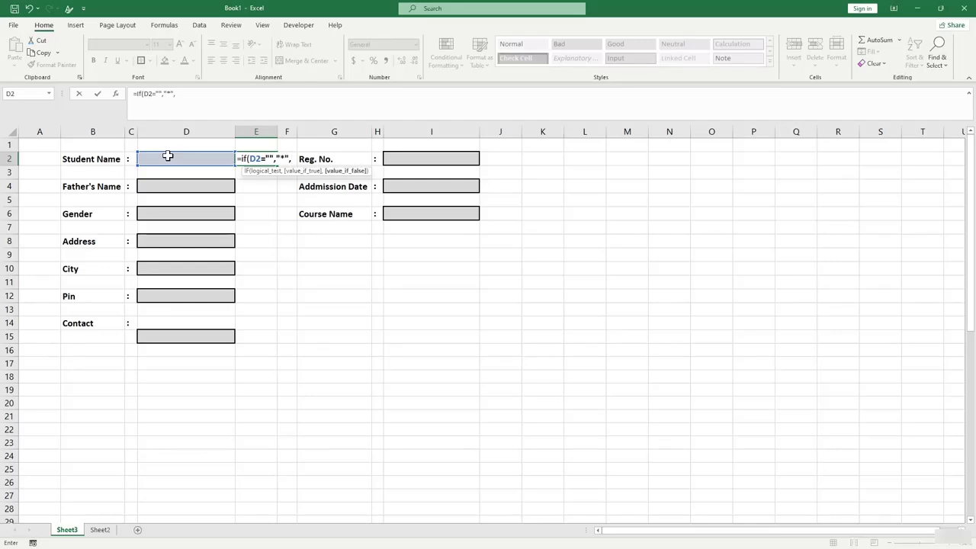
{"action": "type", "text": "1"}
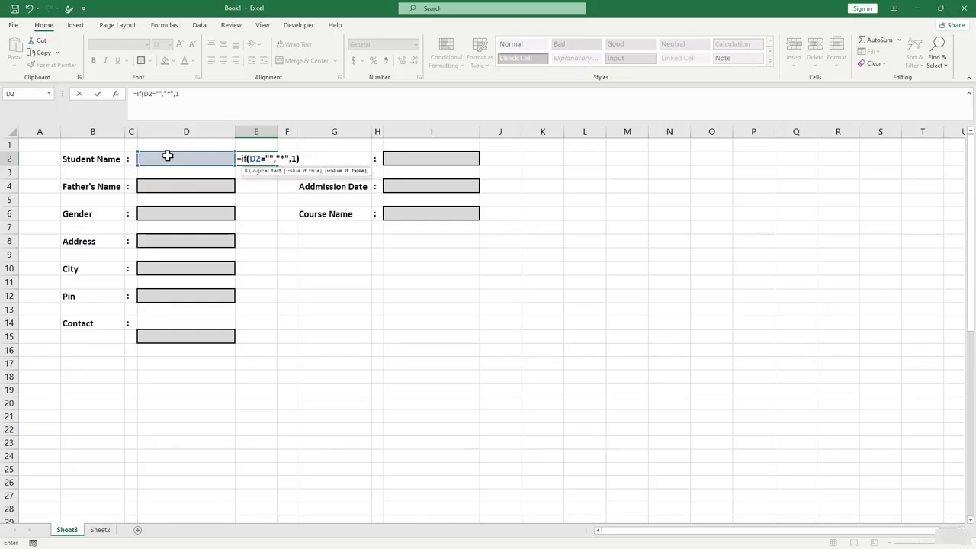
{"action": "type", "text": ")"}
{"action": "key", "text": "Return"}
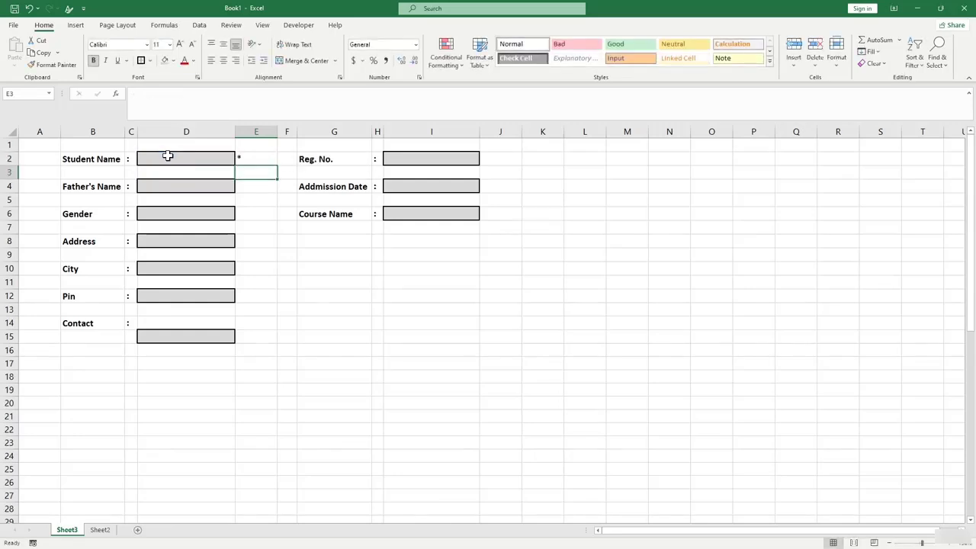
Make the asterisk in E2 red.
{"action": "left_click", "coordinate": [253, 160]}
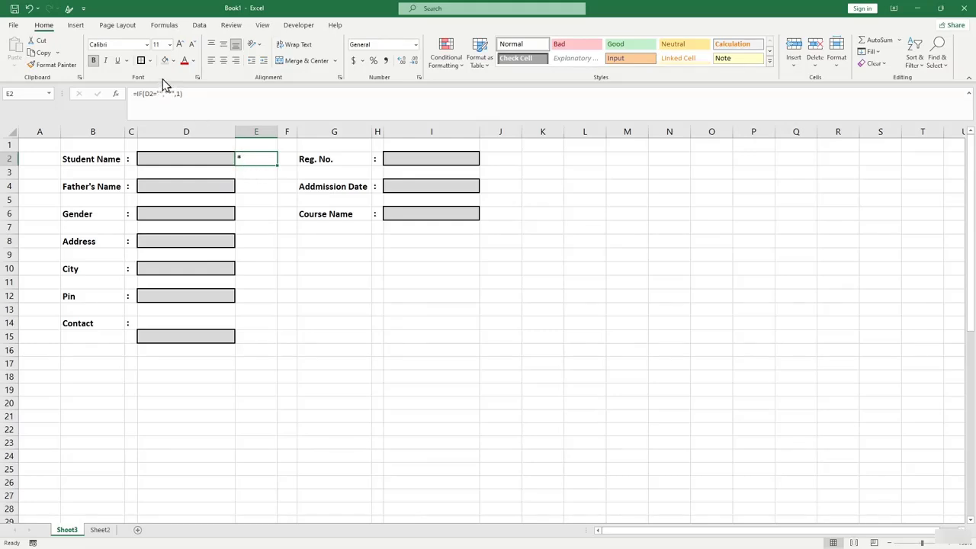
{"action": "left_click", "coordinate": [193, 62]}
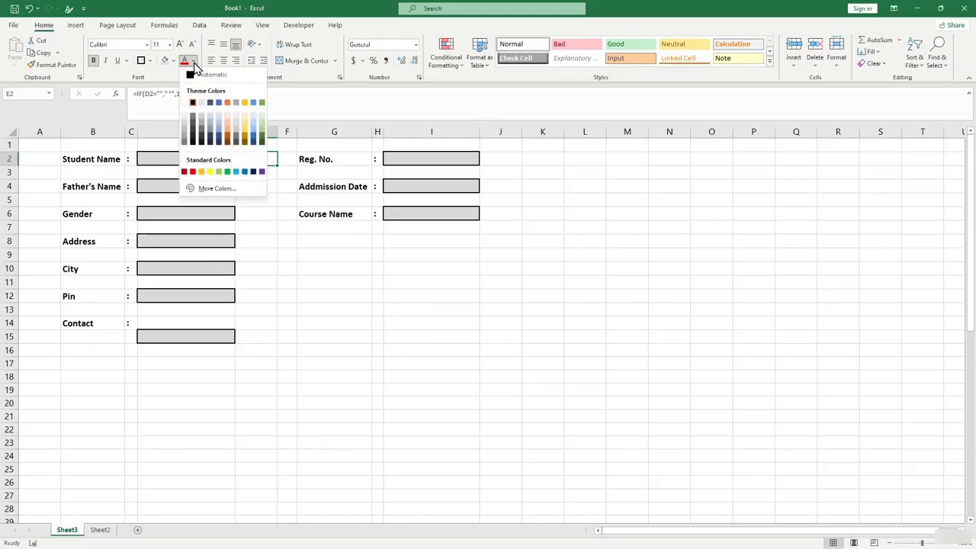
{"action": "left_click", "coordinate": [192, 171]}
{"action": "left_click", "coordinate": [262, 211]}
Copy E2's check into E4, E8, E10, E12, E15, J2, J4 and J6.
{"action": "left_click", "coordinate": [250, 160]}
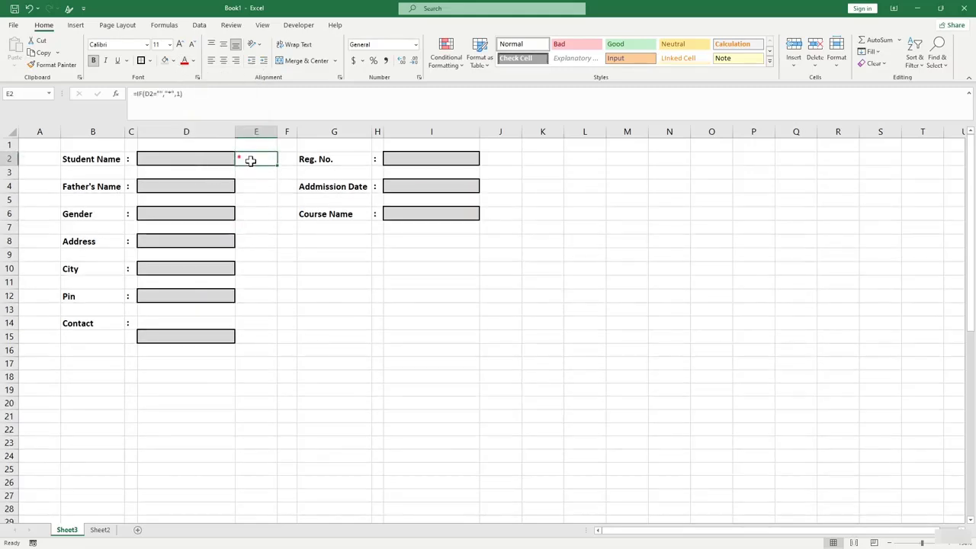
{"action": "key", "text": "ctrl+c"}
{"action": "left_click", "coordinate": [256, 186]}
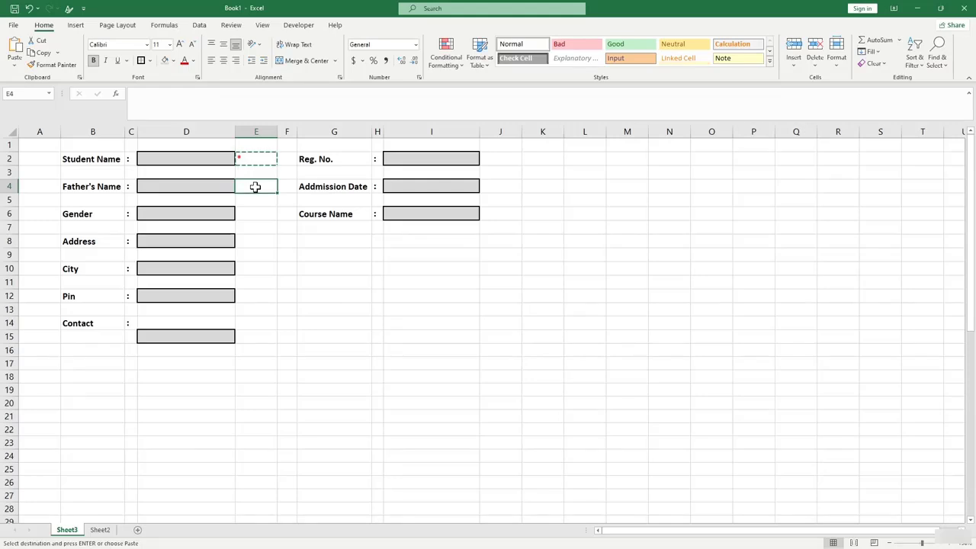
{"action": "left_click", "coordinate": [258, 241], "text": "ctrl"}
{"action": "left_click", "coordinate": [257, 268], "text": "ctrl"}
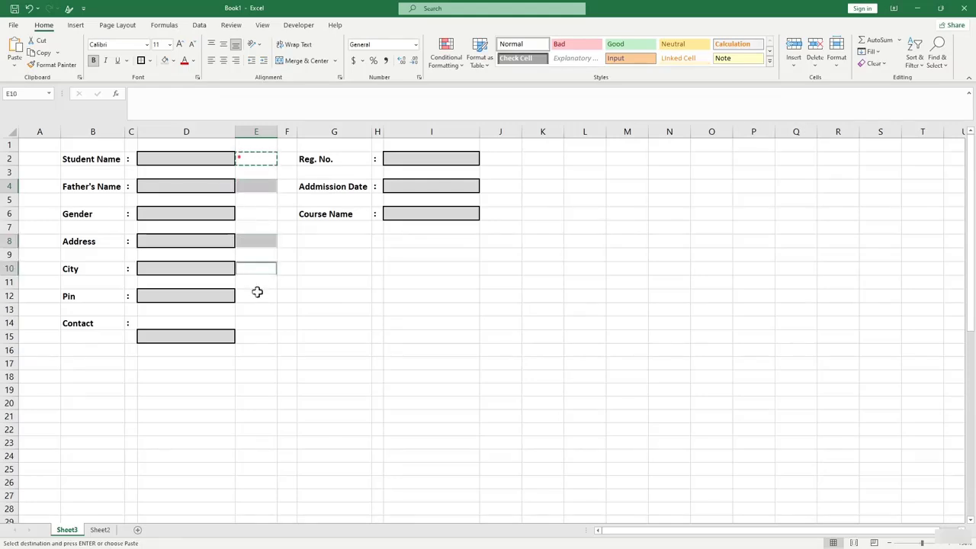
{"action": "left_click", "coordinate": [259, 296], "text": "ctrl"}
{"action": "left_click", "coordinate": [258, 336], "text": "ctrl"}
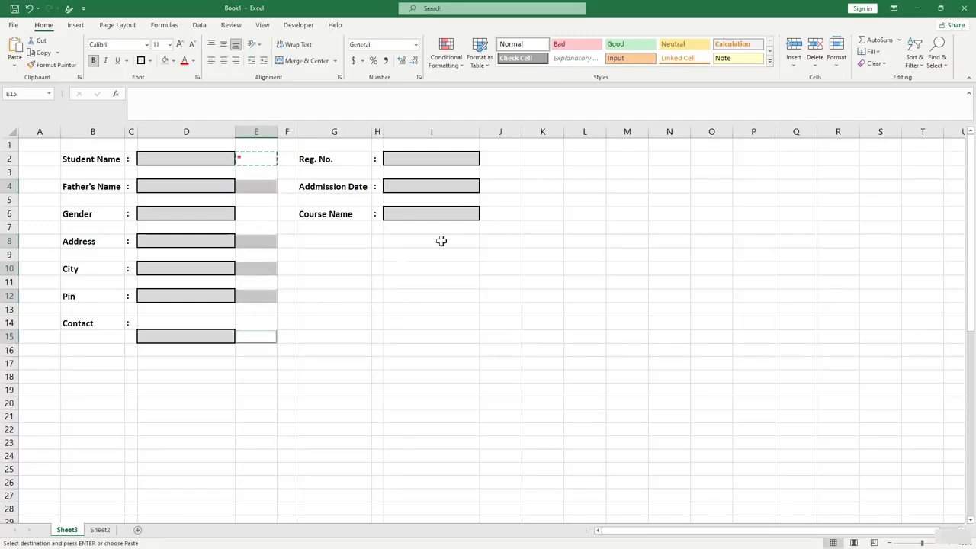
{"action": "left_click", "coordinate": [504, 159], "text": "ctrl"}
{"action": "left_click", "coordinate": [502, 187], "text": "ctrl"}
{"action": "left_click", "coordinate": [503, 214], "text": "ctrl"}
{"action": "key", "text": "ctrl+v"}
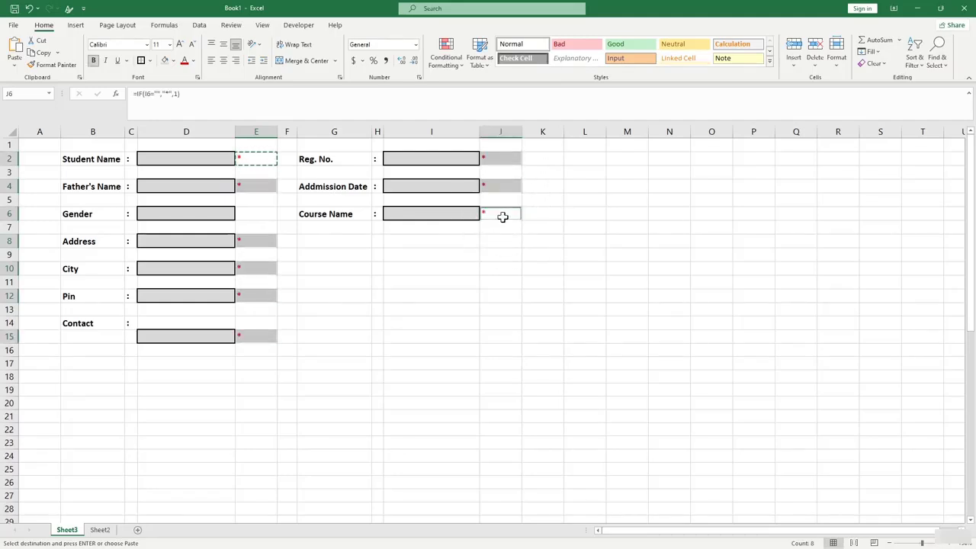
{"action": "left_click", "coordinate": [320, 213]}
Select E2 again, opening and then dismissing its right-click menu.
{"action": "left_click", "coordinate": [246, 159]}
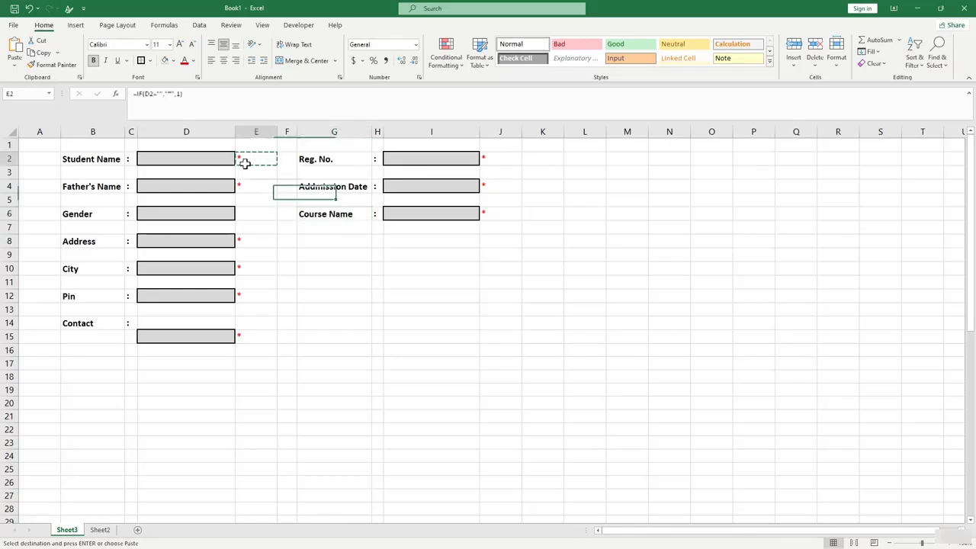
{"action": "right_click", "coordinate": [260, 161]}
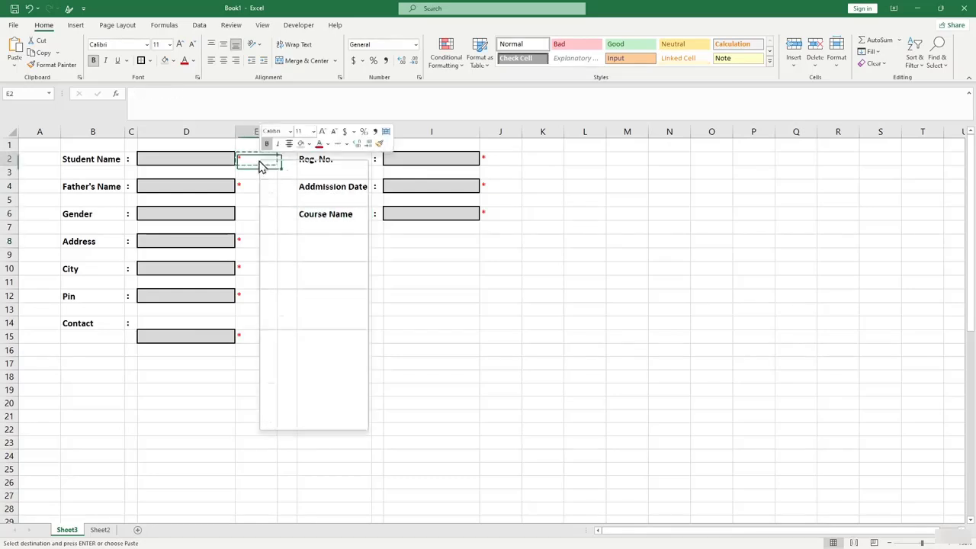
{"action": "left_click", "coordinate": [252, 157]}
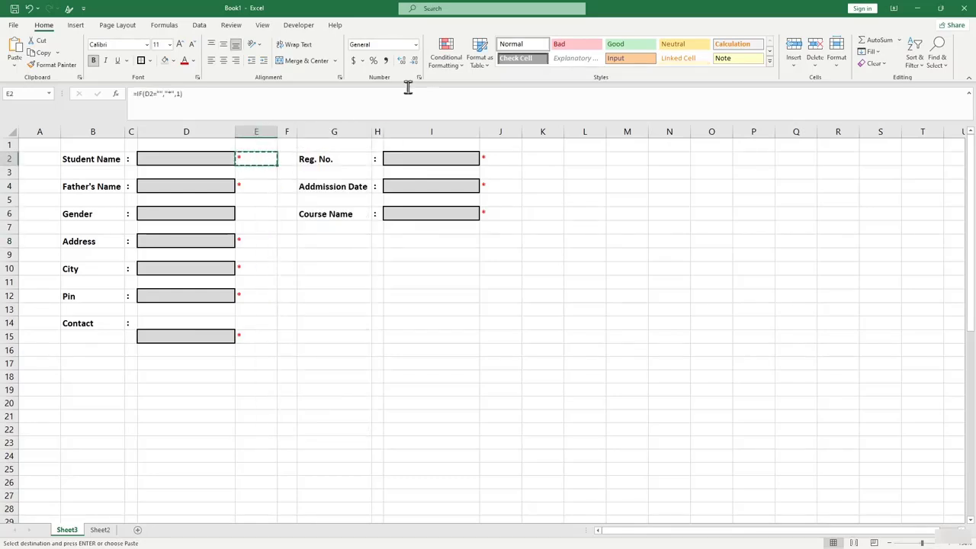
Start a new Icon Sets rule on E2 using the cross, exclamation and check icons.
{"action": "left_click", "coordinate": [456, 61]}
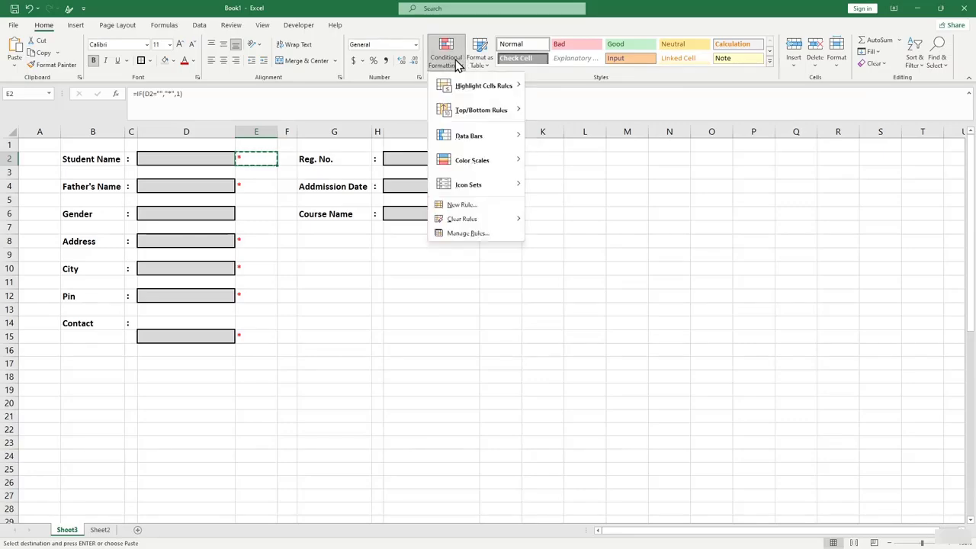
{"action": "left_click", "coordinate": [465, 206]}
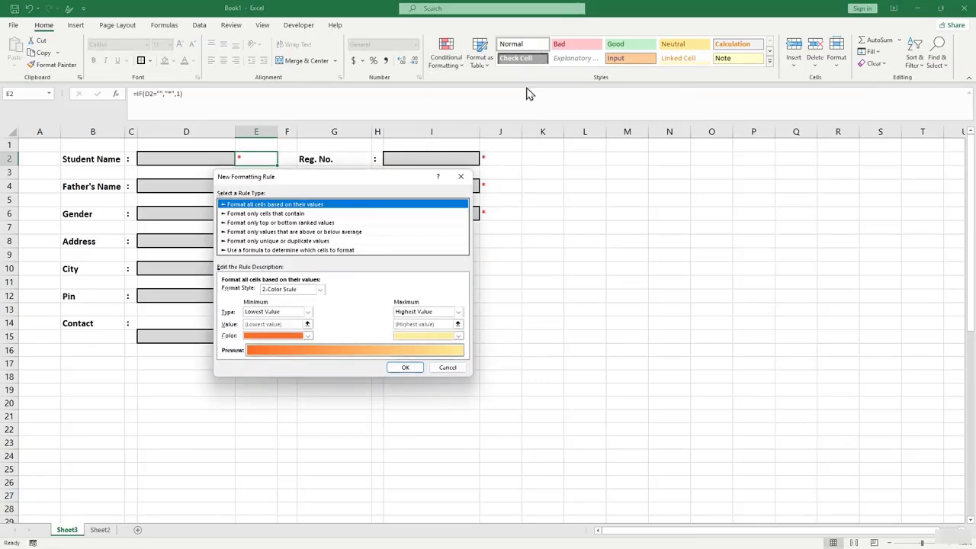
{"action": "left_click_drag", "start_coordinate": [322, 183], "coordinate": [479, 162]}
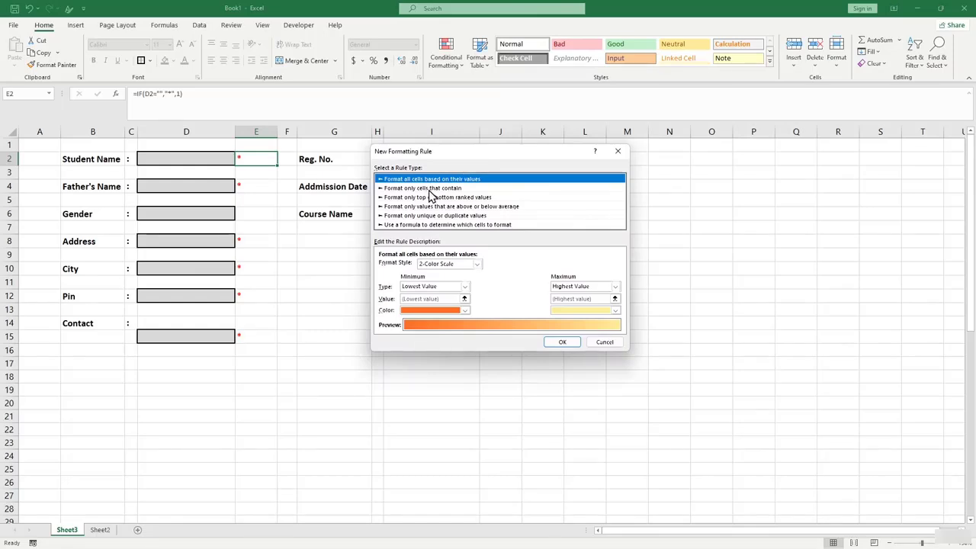
{"action": "left_click", "coordinate": [475, 265]}
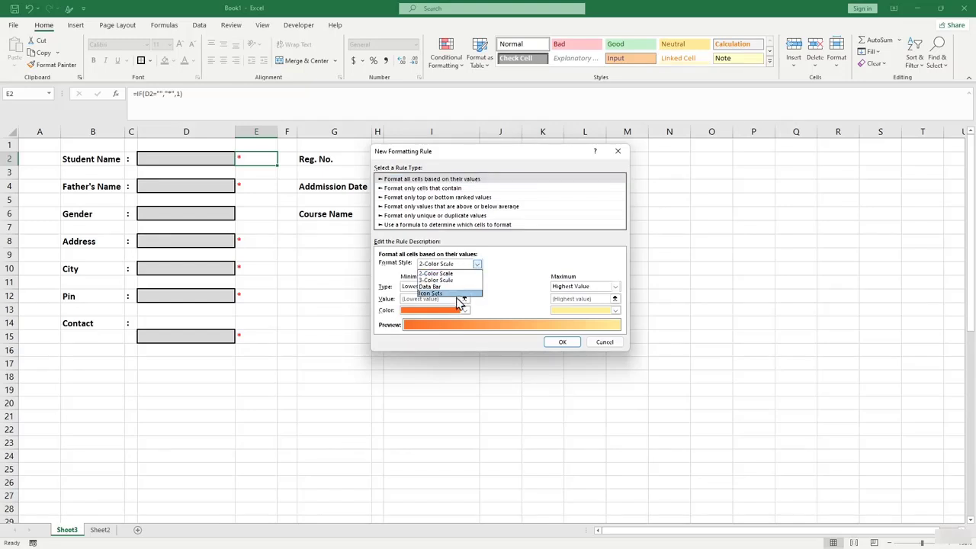
{"action": "left_click", "coordinate": [456, 293]}
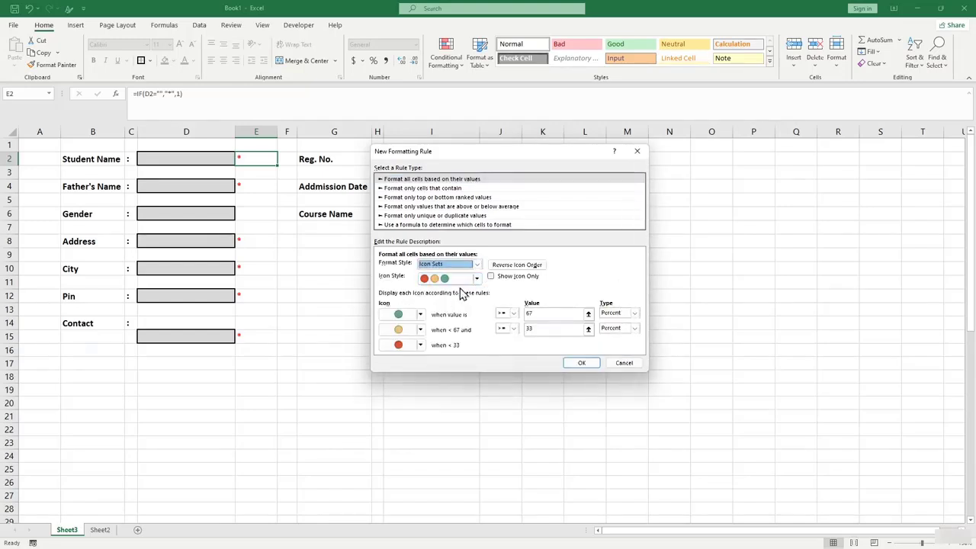
{"action": "left_click", "coordinate": [476, 278]}
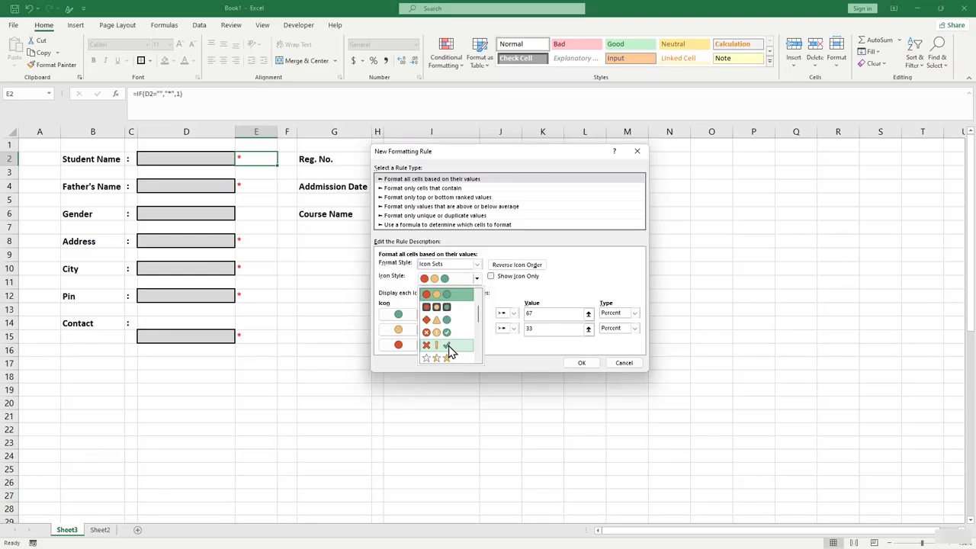
{"action": "left_click", "coordinate": [448, 348]}
Set thresholds 1 and 0, No Cell Icon for the lower levels, and apply.
{"action": "double_click", "coordinate": [544, 313]}
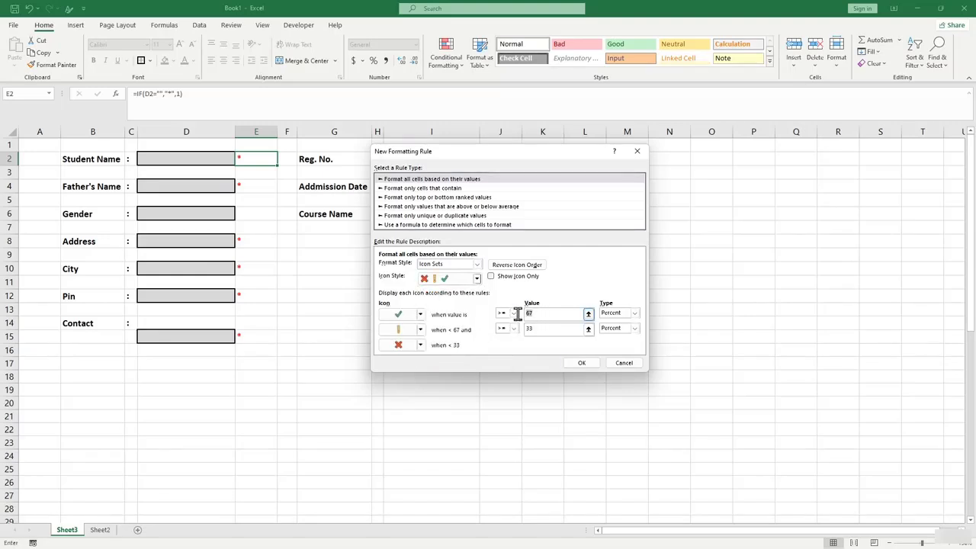
{"action": "double_click", "coordinate": [528, 329]}
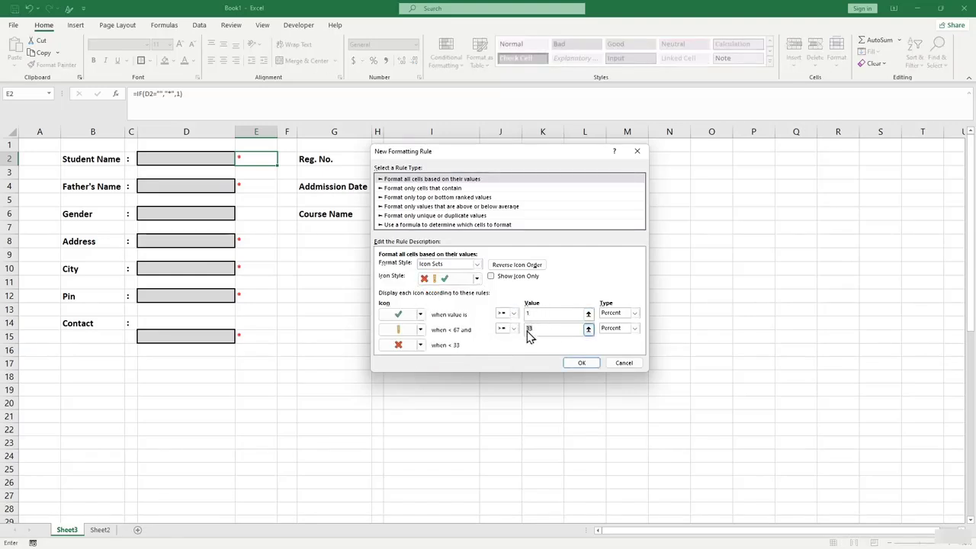
{"action": "left_click", "coordinate": [420, 330]}
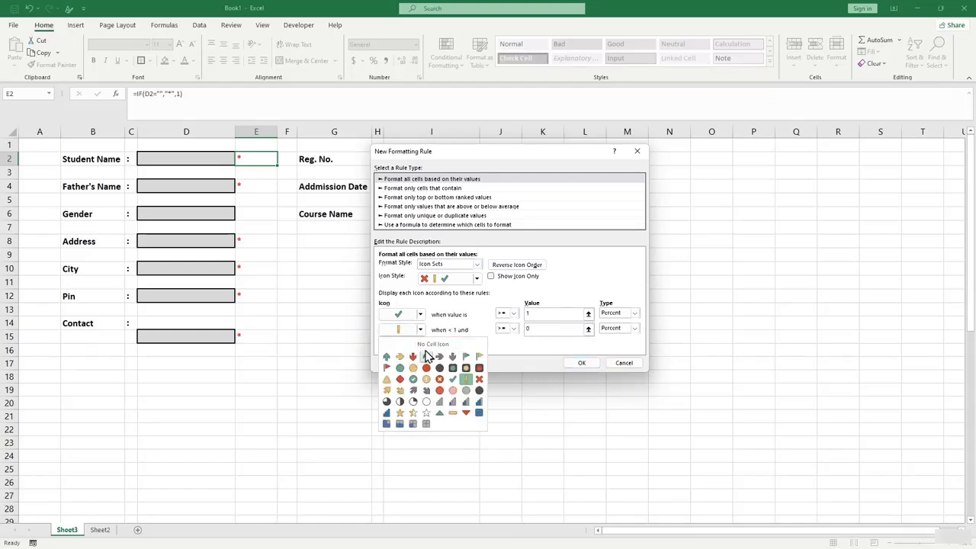
{"action": "left_click", "coordinate": [404, 424]}
{"action": "left_click", "coordinate": [432, 360]}
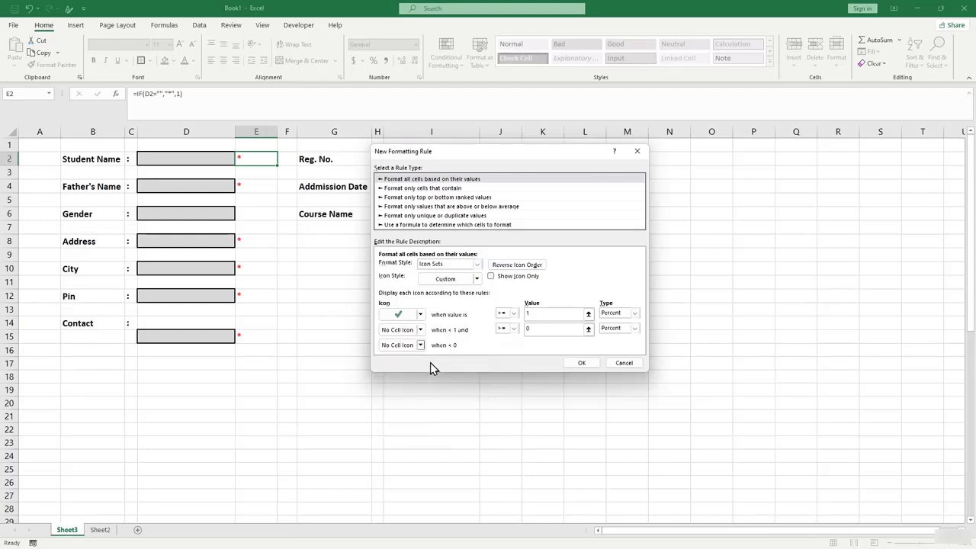
{"action": "left_click", "coordinate": [584, 364]}
{"action": "left_click", "coordinate": [205, 157]}
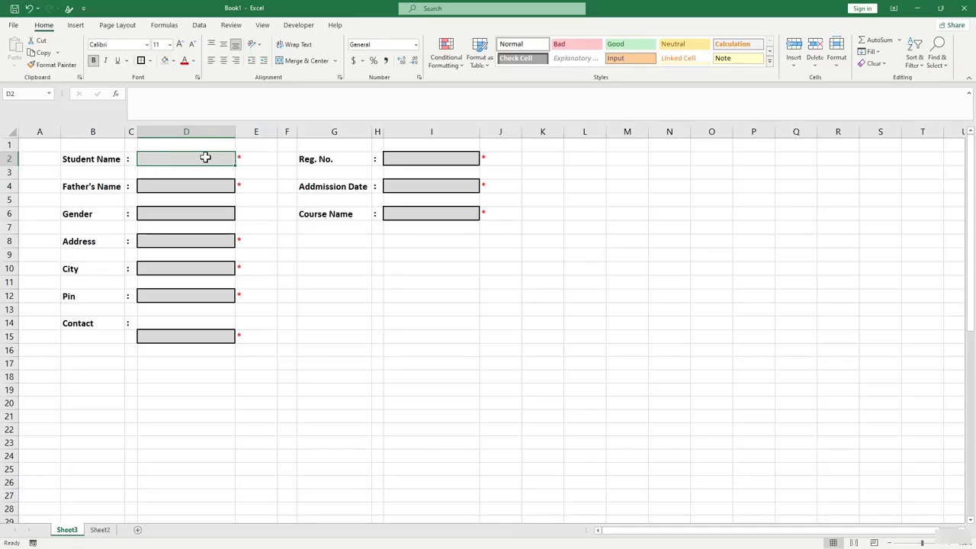
Enter a sample name in D2, then start an icon-only cross/exclamation/check Icon Sets rule on E2.
{"action": "type", "text": "James"}
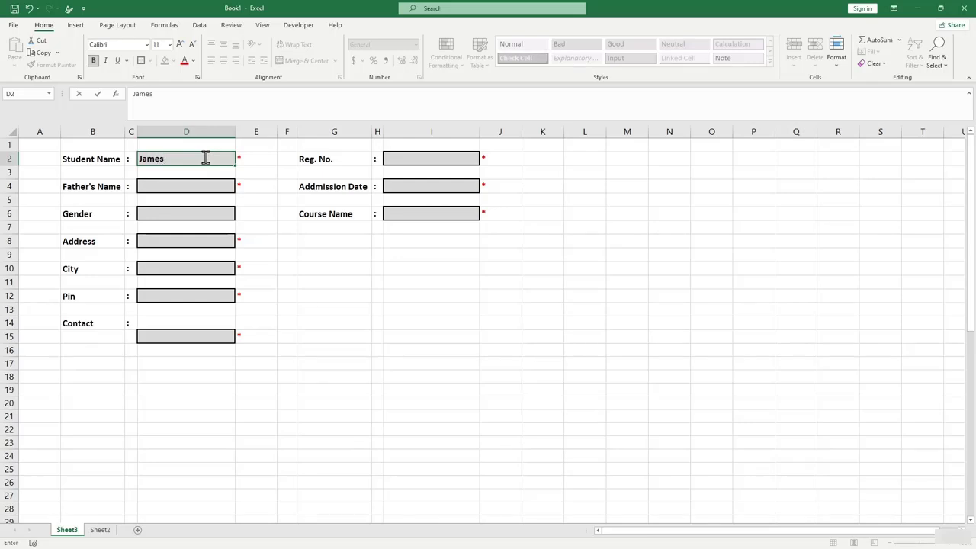
{"action": "key", "text": "Return"}
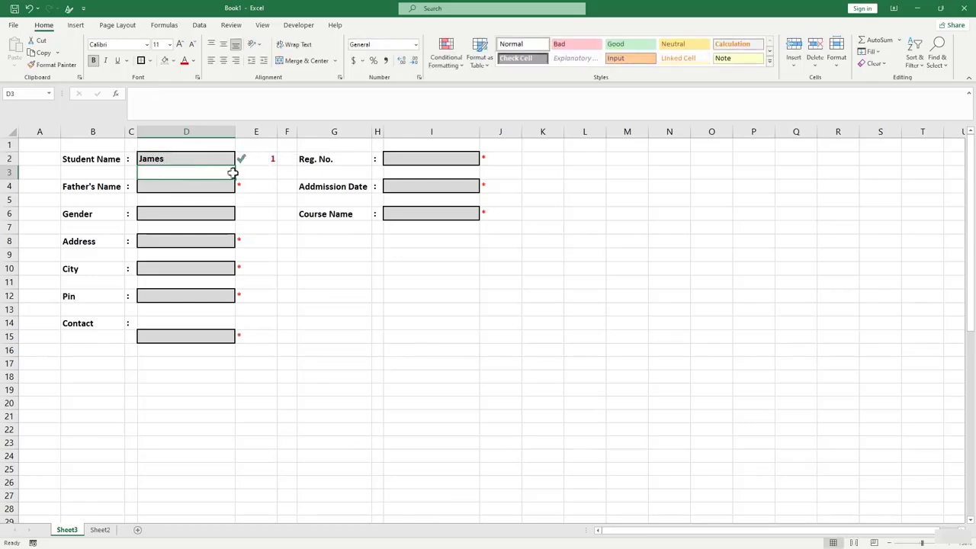
{"action": "left_click", "coordinate": [256, 159]}
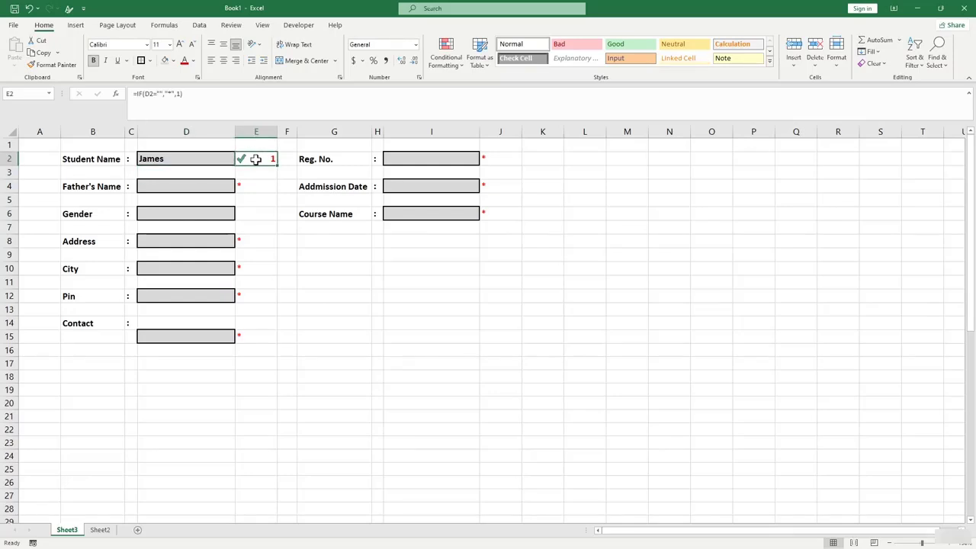
{"action": "left_click", "coordinate": [444, 66]}
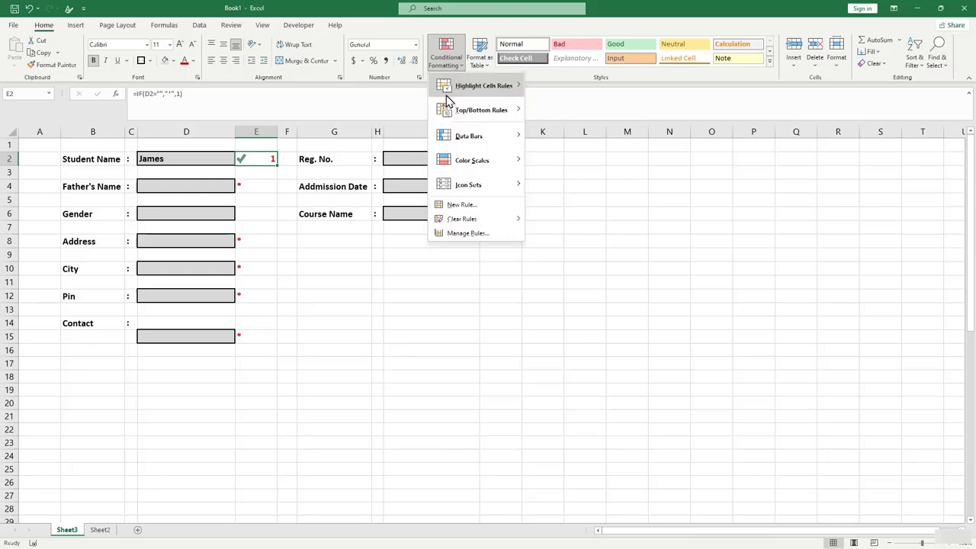
{"action": "left_click", "coordinate": [464, 206]}
{"action": "left_click", "coordinate": [487, 274]}
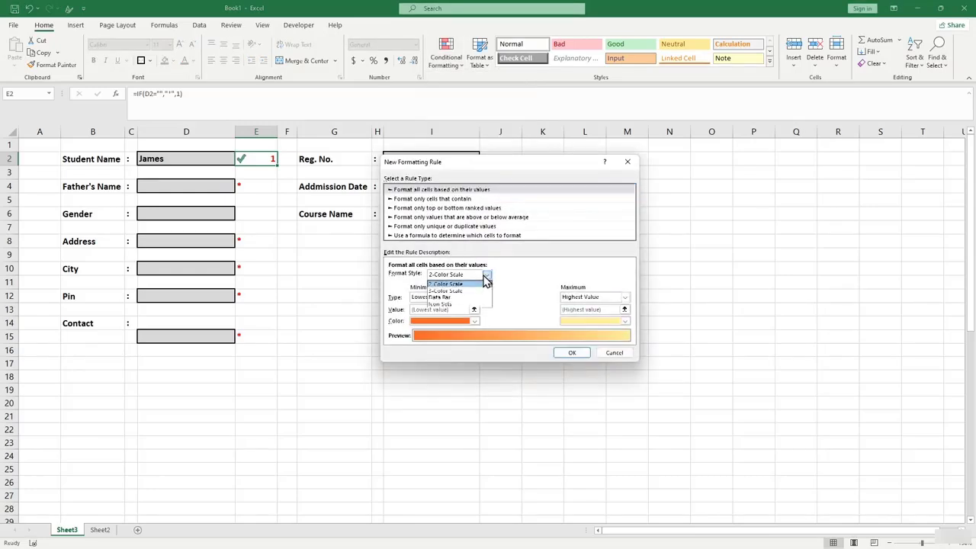
{"action": "left_click", "coordinate": [441, 303]}
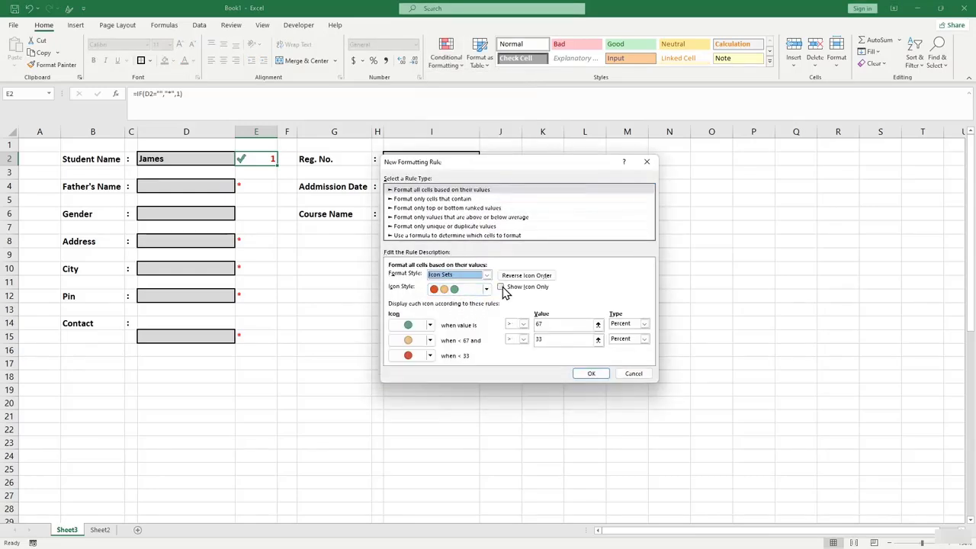
{"action": "left_click", "coordinate": [501, 287]}
{"action": "left_click", "coordinate": [487, 289]}
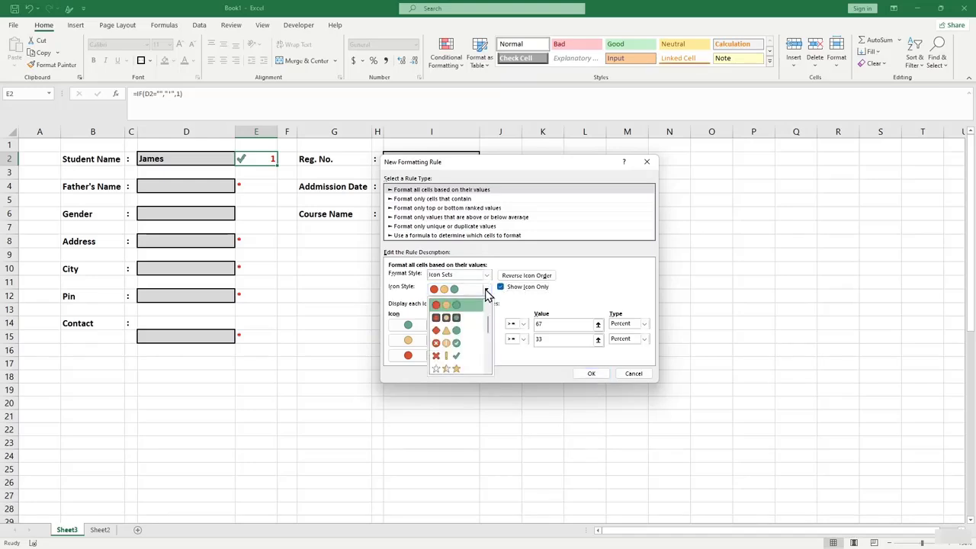
{"action": "left_click", "coordinate": [463, 356]}
Show the check at 1 or more, No Cell Icon otherwise, and apply.
{"action": "left_click", "coordinate": [537, 325]}
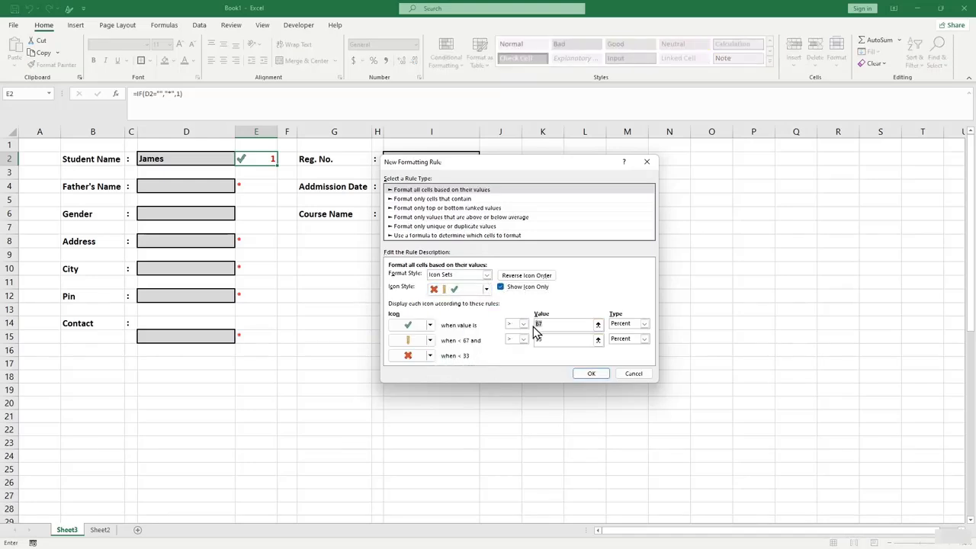
{"action": "left_click_drag", "start_coordinate": [556, 340], "coordinate": [525, 343]}
{"action": "left_click", "coordinate": [412, 355]}
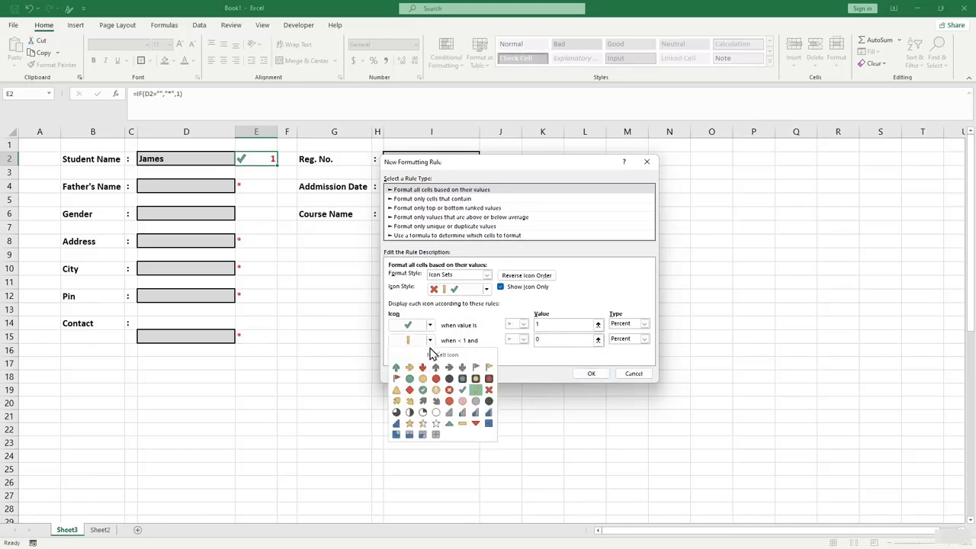
{"action": "left_click", "coordinate": [445, 356]}
{"action": "left_click", "coordinate": [429, 355]}
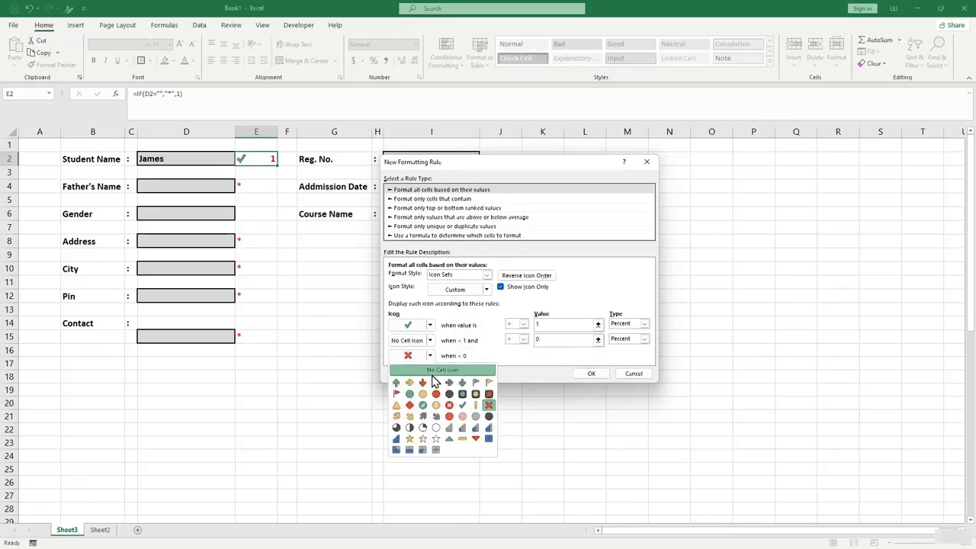
{"action": "left_click", "coordinate": [431, 370]}
{"action": "left_click", "coordinate": [591, 373]}
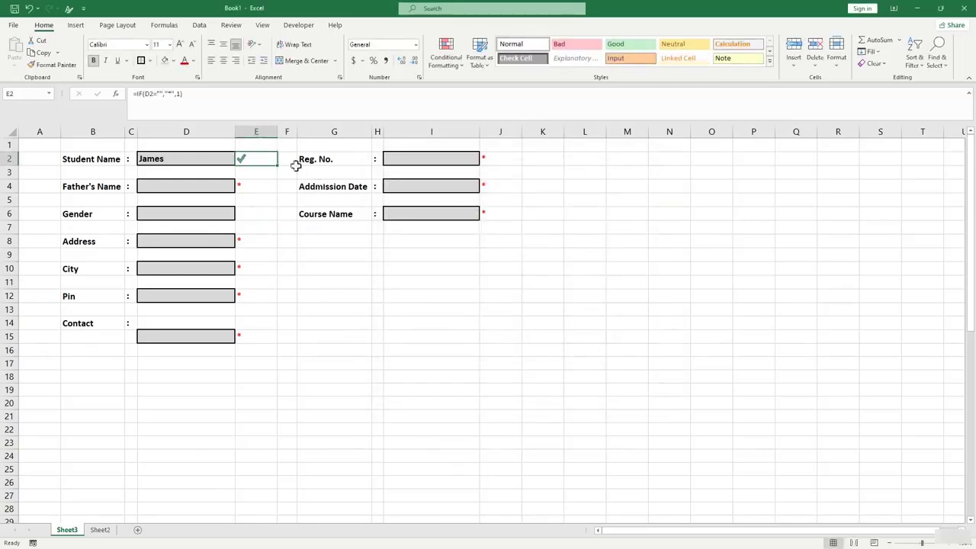
Reselect E2 and pick up Format Painter, then cancel it.
{"action": "left_click", "coordinate": [257, 186]}
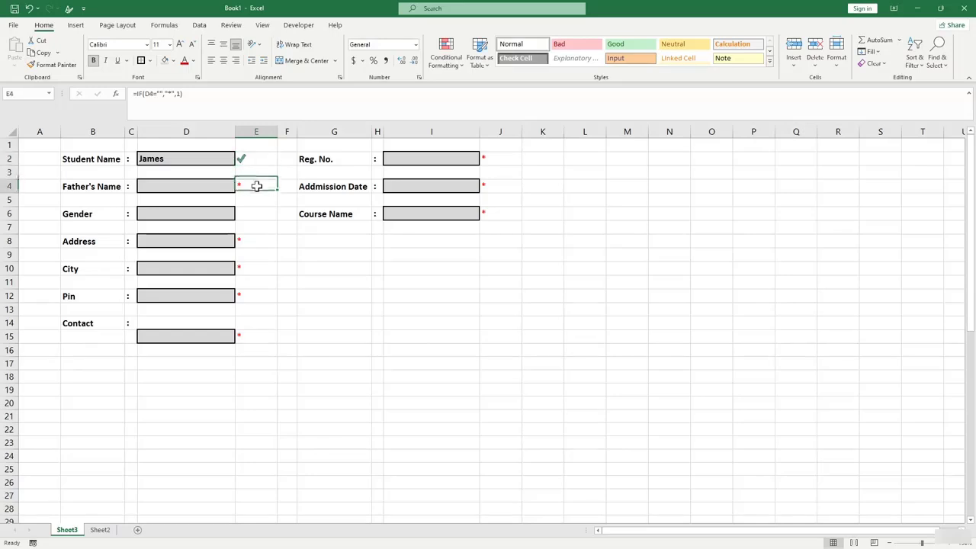
{"action": "left_click", "coordinate": [255, 157]}
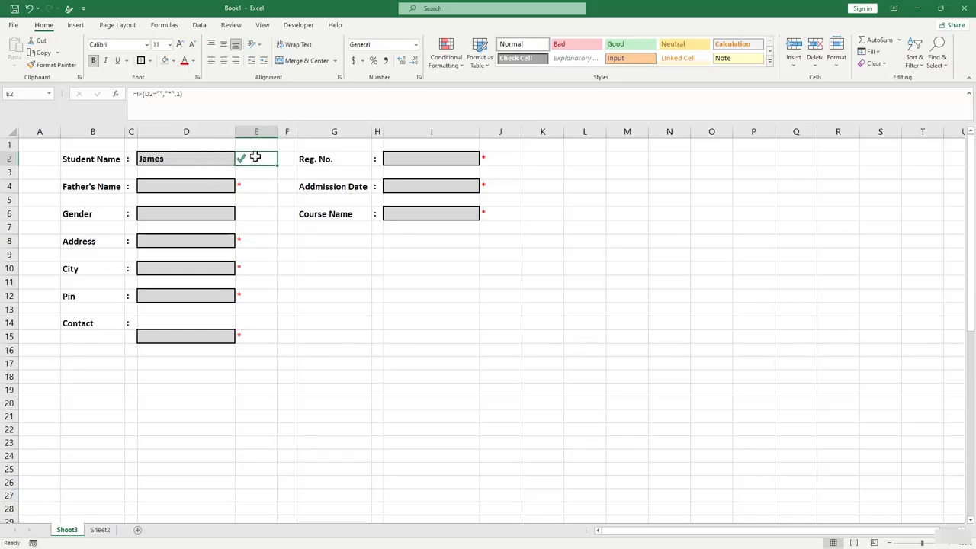
{"action": "left_click", "coordinate": [67, 68]}
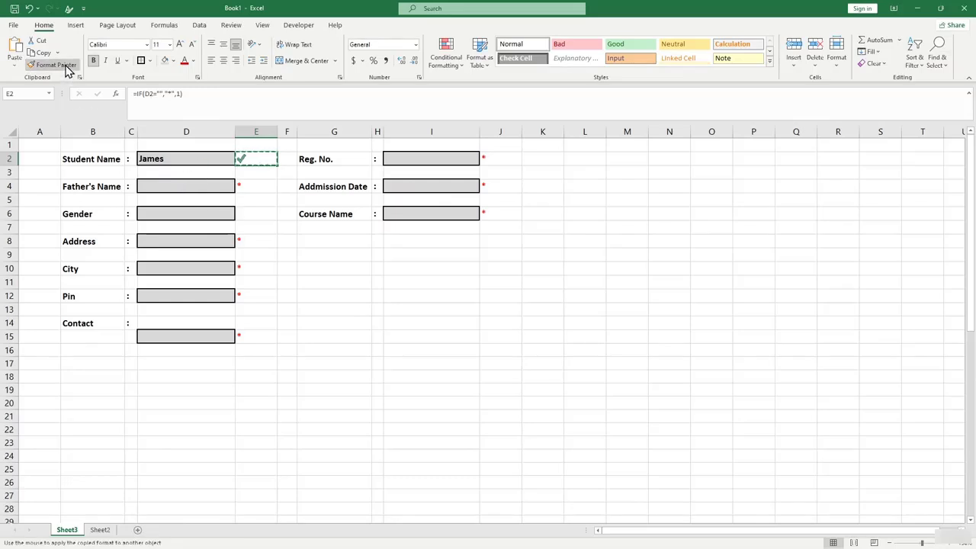
{"action": "left_click", "coordinate": [67, 66]}
Copy E2's check-mark formatting to E4, E6, E8, E10, E12, E15, J2, J4 and J6.
{"action": "double_click", "coordinate": [50, 65]}
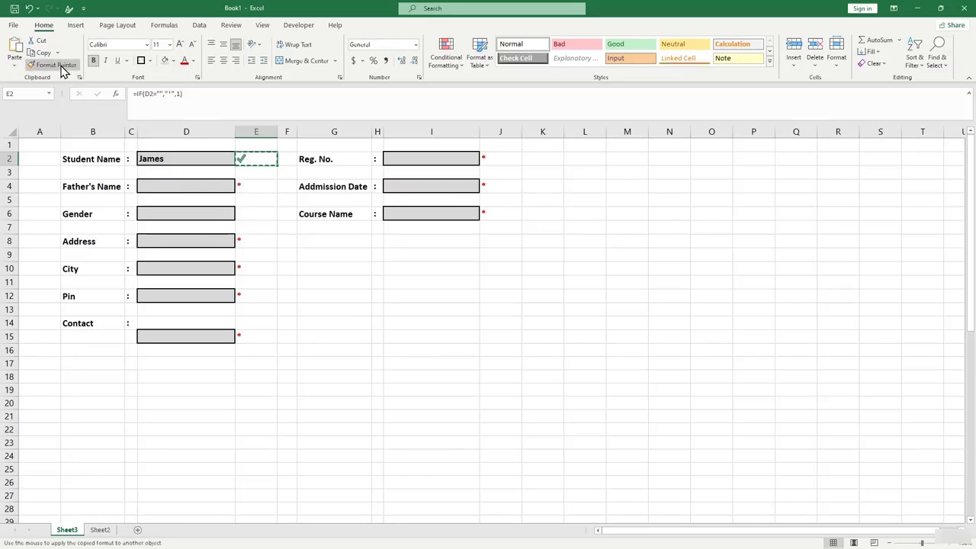
{"action": "left_click", "coordinate": [257, 190]}
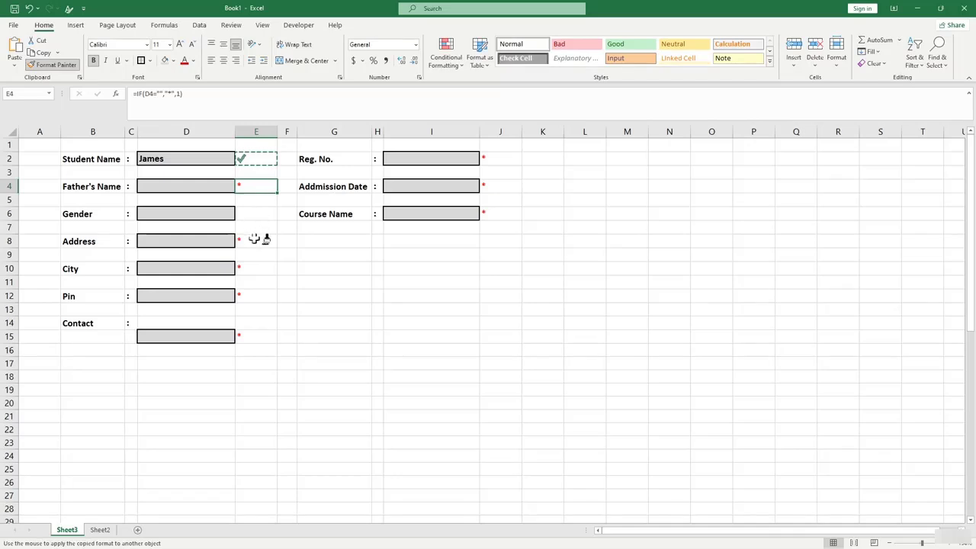
{"action": "left_click", "coordinate": [254, 215]}
{"action": "left_click", "coordinate": [257, 239]}
{"action": "left_click", "coordinate": [254, 268]}
{"action": "left_click", "coordinate": [257, 294]}
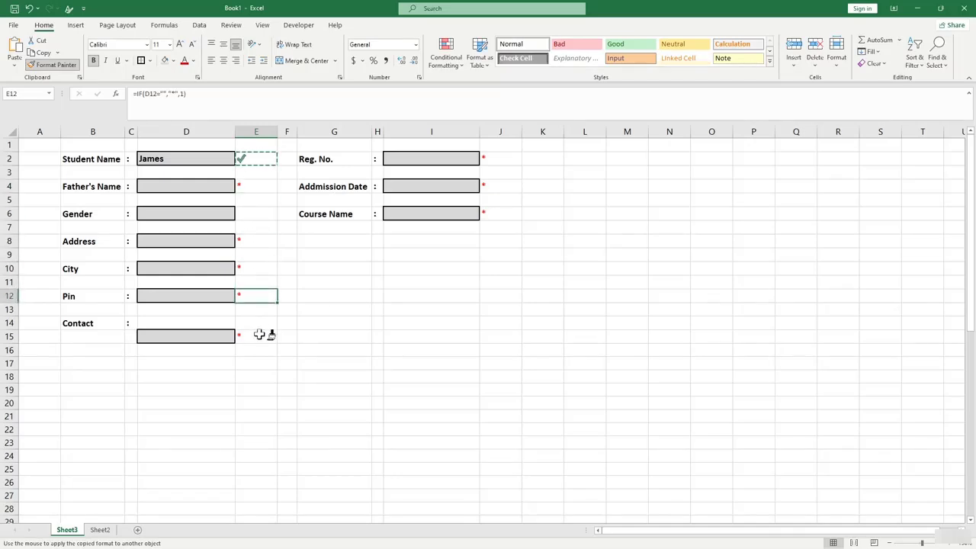
{"action": "left_click", "coordinate": [257, 335]}
{"action": "left_click", "coordinate": [500, 161]}
{"action": "left_click", "coordinate": [500, 187]}
{"action": "left_click", "coordinate": [496, 213]}
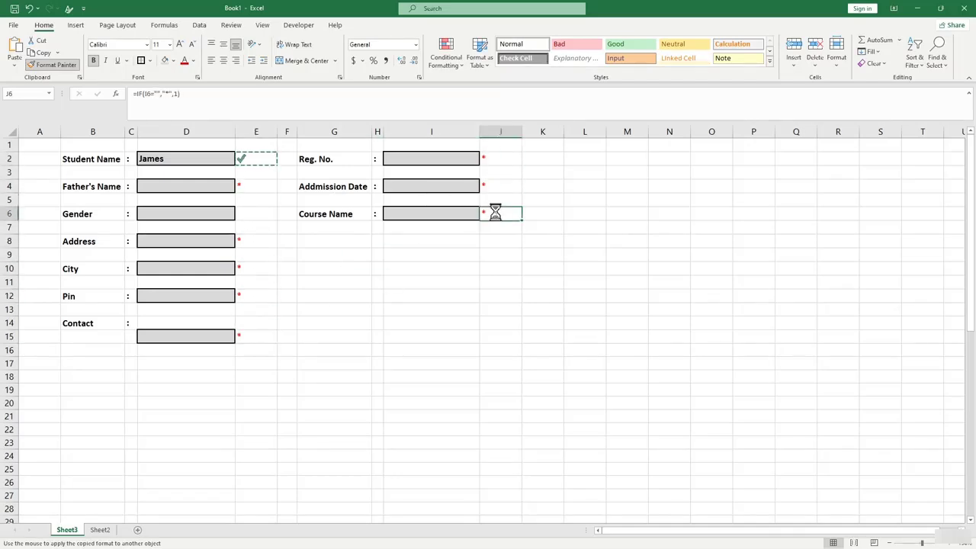
{"action": "left_click", "coordinate": [57, 65]}
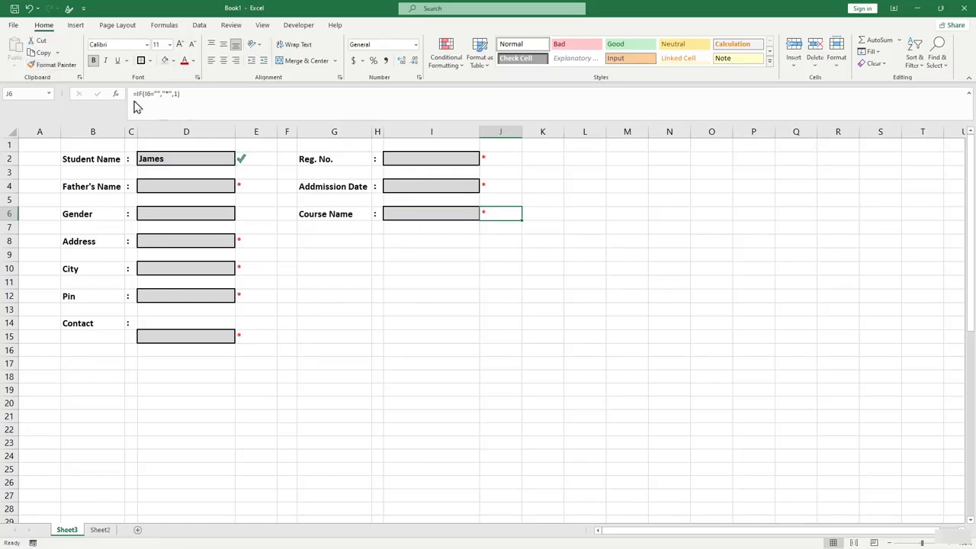
Enter 'David' as the Father's Name in D4.
{"action": "left_click", "coordinate": [209, 184]}
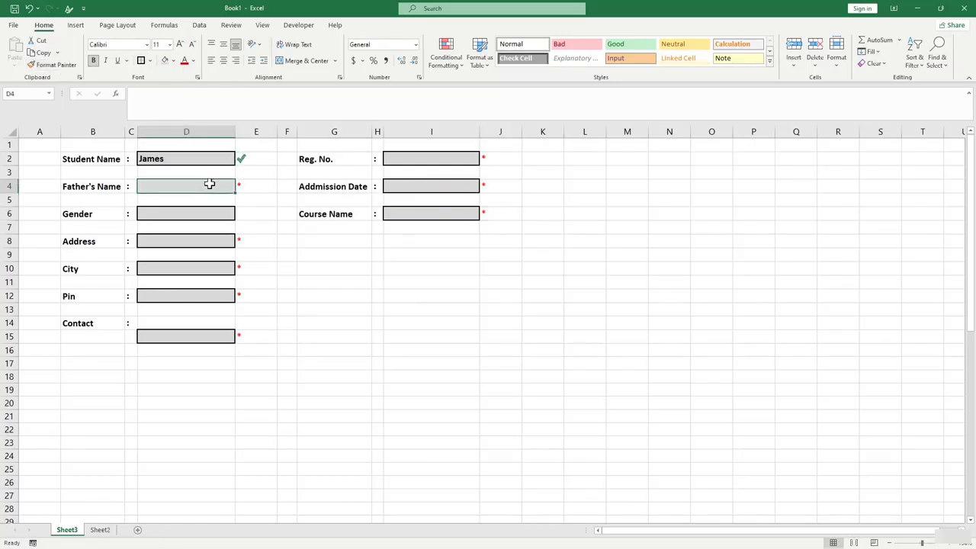
{"action": "type", "text": "Dav"}
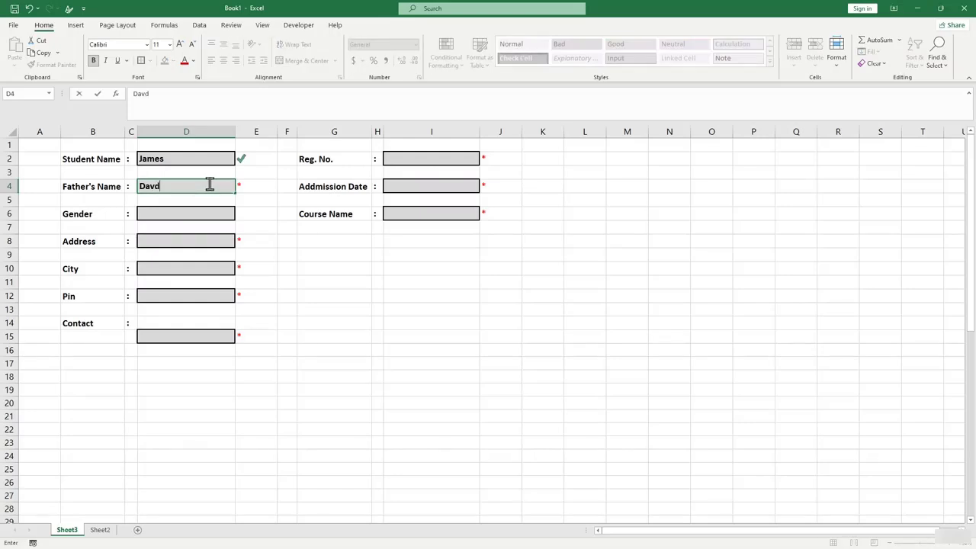
{"action": "type", "text": "id"}
{"action": "key", "text": "Return"}
{"action": "left_click", "coordinate": [264, 198]}
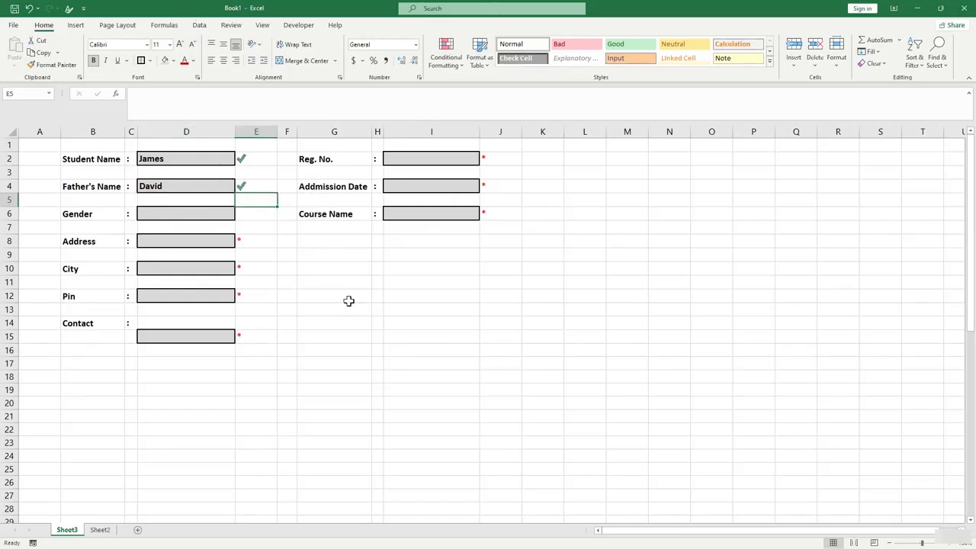
Draw an option button at the left of D6 and label it 'Male'.
{"action": "left_click", "coordinate": [168, 216]}
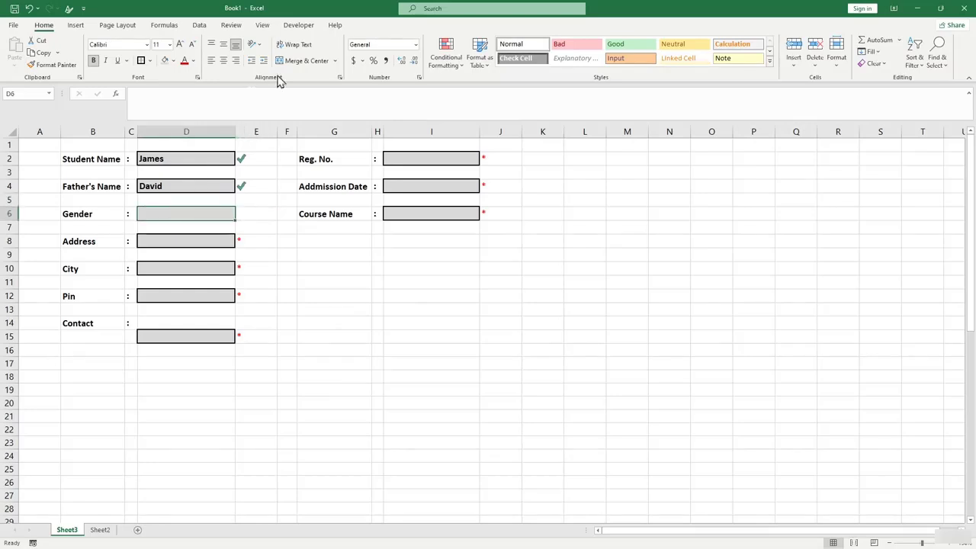
{"action": "left_click", "coordinate": [297, 28]}
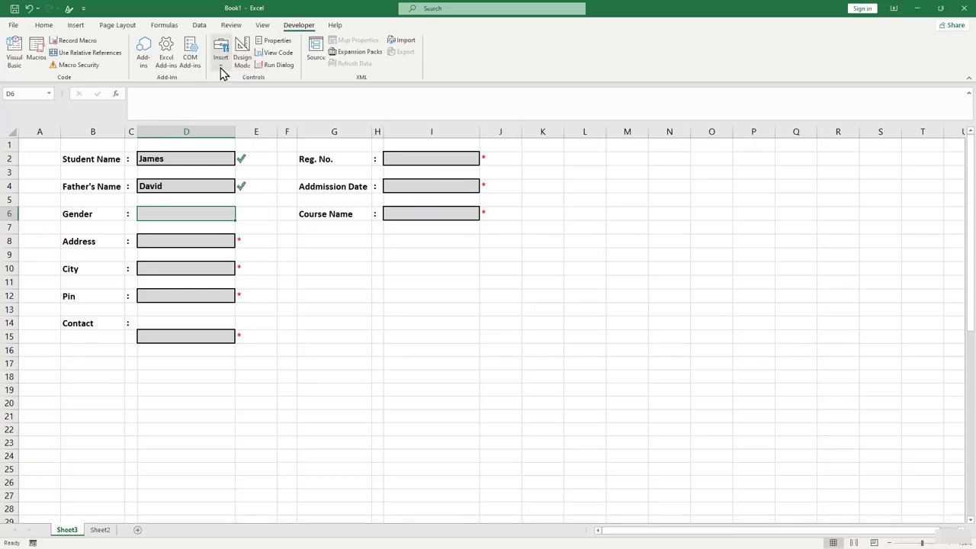
{"action": "left_click", "coordinate": [221, 69]}
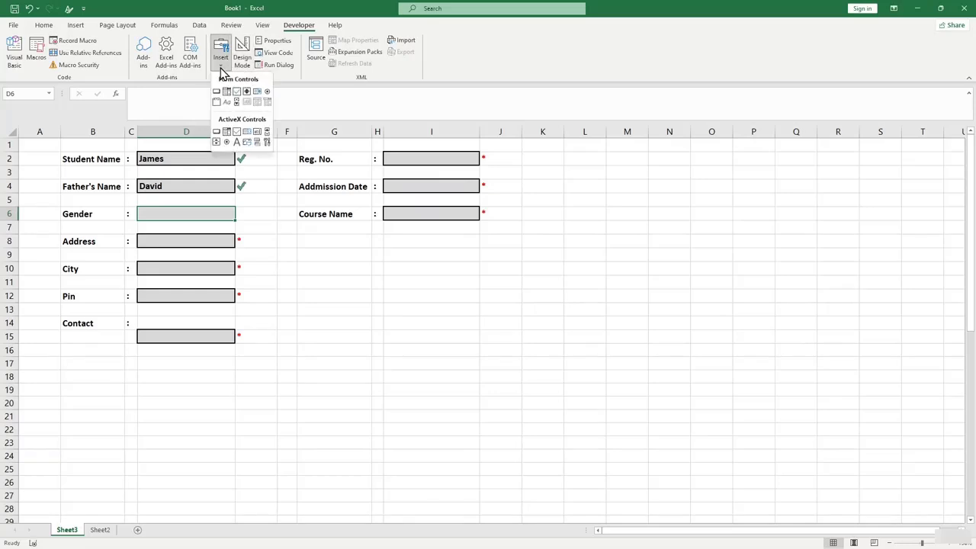
{"action": "left_click", "coordinate": [267, 92]}
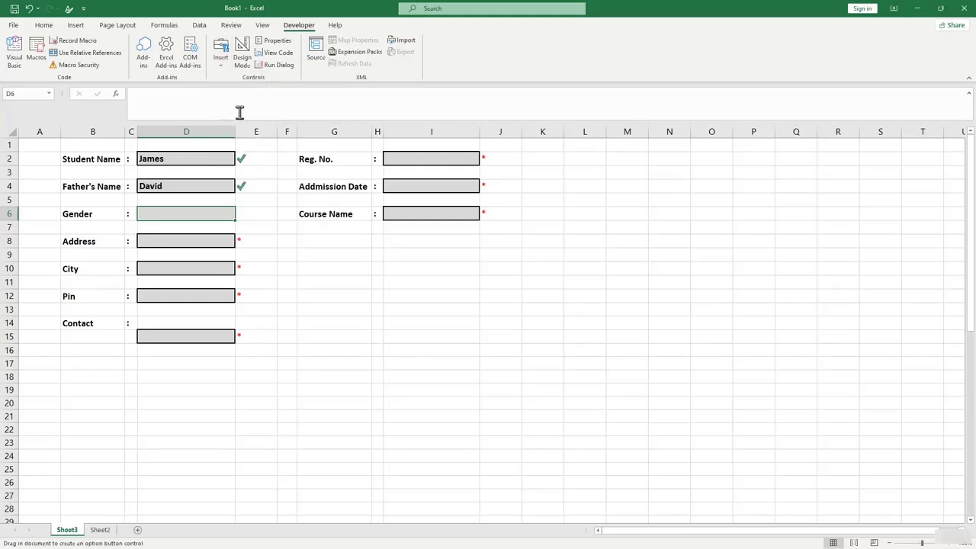
{"action": "left_click_drag", "start_coordinate": [159, 222], "coordinate": [138, 208]}
{"action": "left_click", "coordinate": [157, 217]}
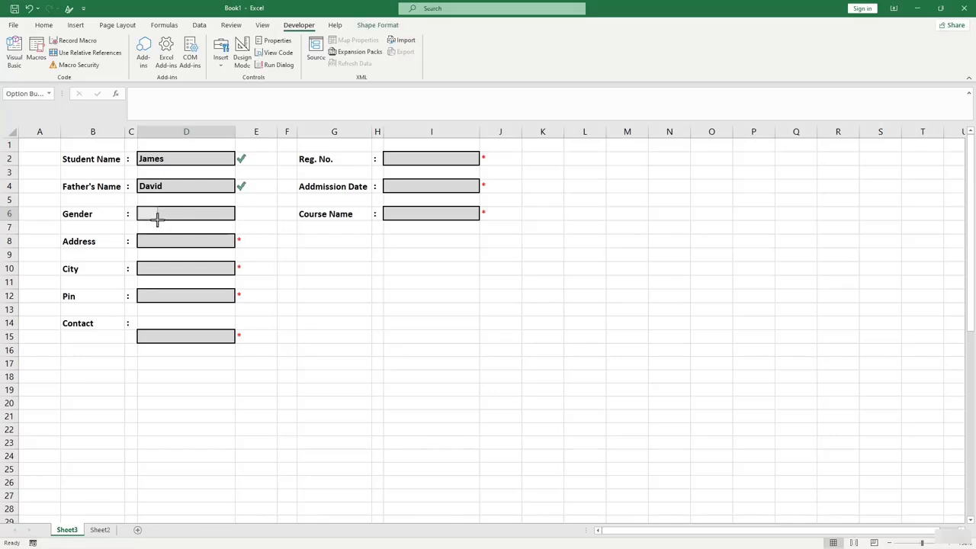
{"action": "left_click", "coordinate": [152, 215]}
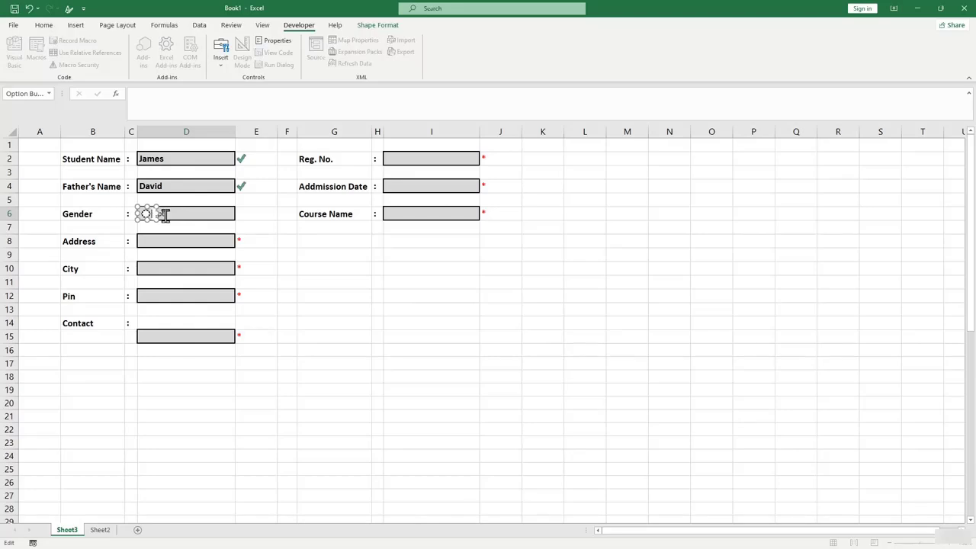
{"action": "type", "text": "Male"}
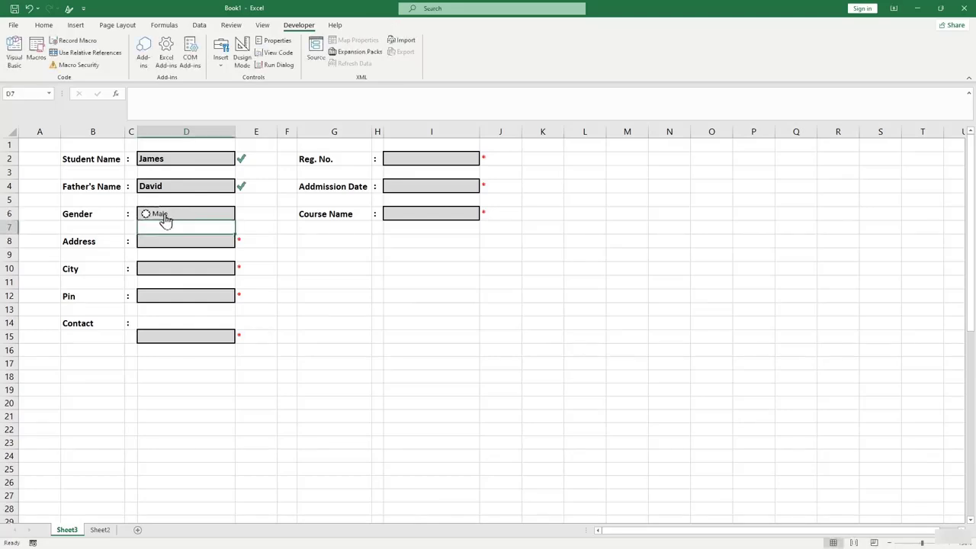
{"action": "left_click", "coordinate": [164, 226]}
Draw a second option button in the right half of D6.
{"action": "left_click", "coordinate": [231, 64]}
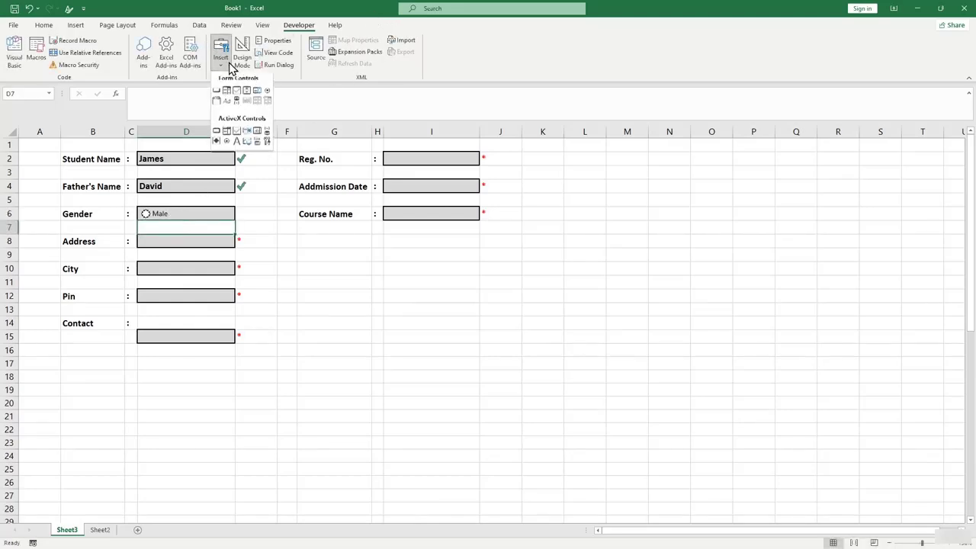
{"action": "left_click", "coordinate": [272, 97]}
{"action": "mouse_move", "coordinate": [207, 224]}
{"action": "left_mouse_down"}
{"action": "mouse_move", "coordinate": [187, 213]}
{"action": "mouse_move", "coordinate": [202, 214]}
{"action": "left_mouse_up"}
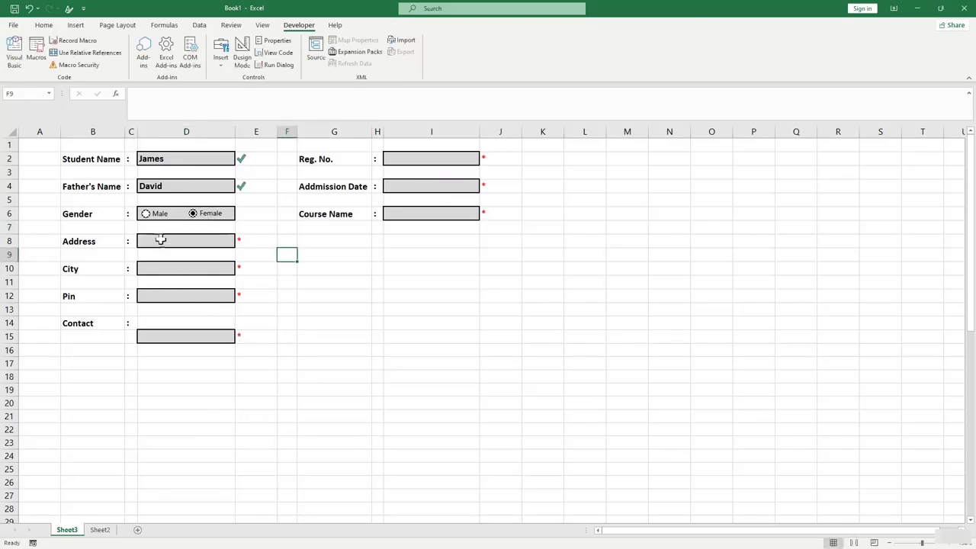
Select Male as the gender, then merge G10:I11 and unmerge it again.
{"action": "left_click", "coordinate": [146, 214]}
{"action": "left_click", "coordinate": [431, 296]}
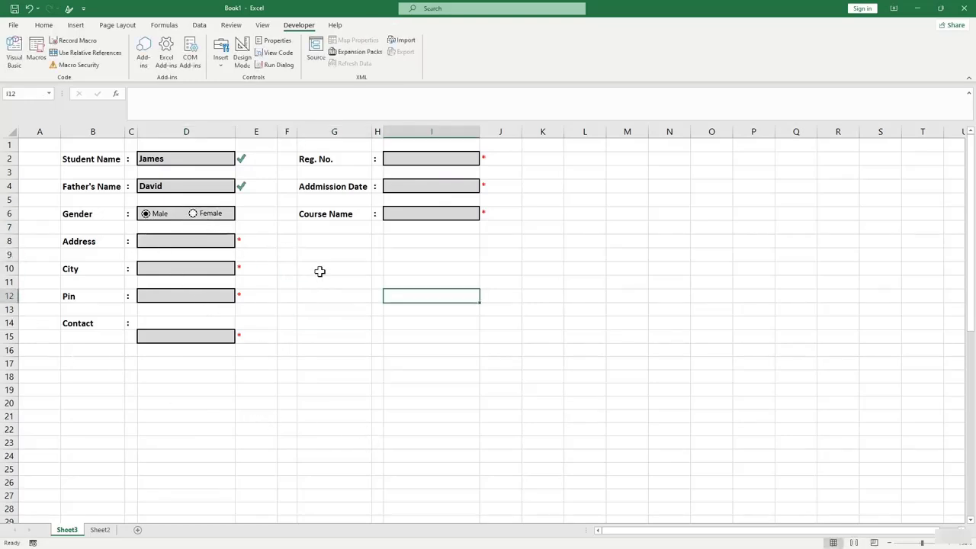
{"action": "left_click_drag", "start_coordinate": [320, 272], "coordinate": [446, 288]}
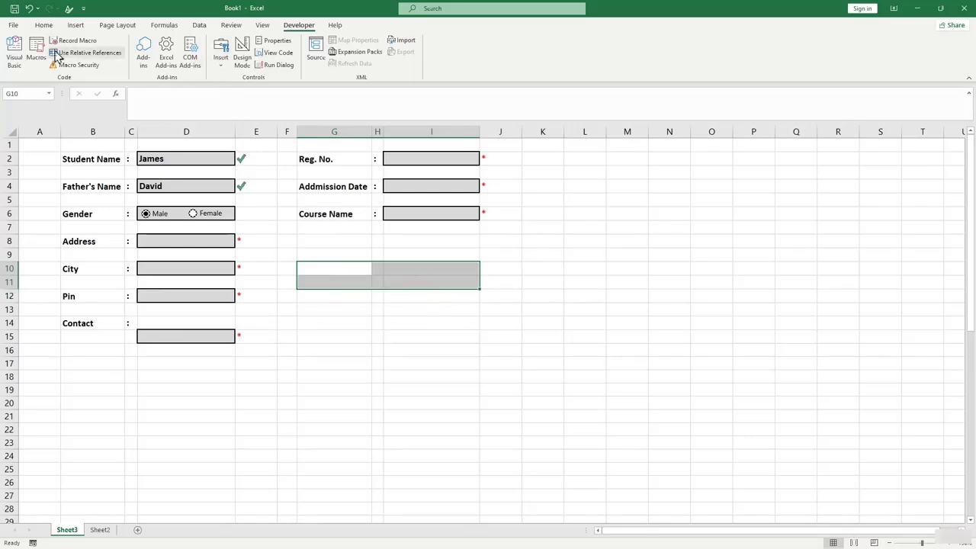
{"action": "left_click", "coordinate": [50, 28]}
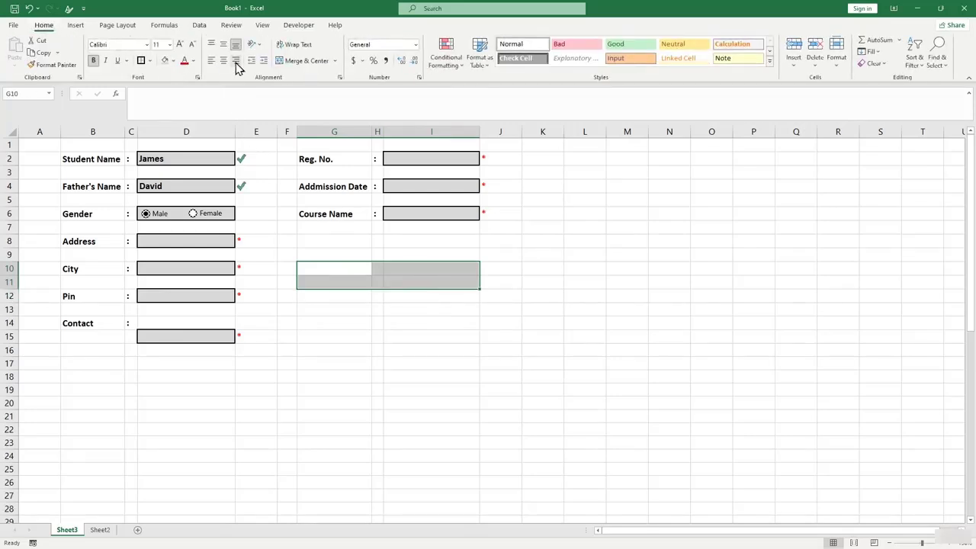
{"action": "left_click", "coordinate": [304, 61]}
{"action": "double_click", "coordinate": [338, 270]}
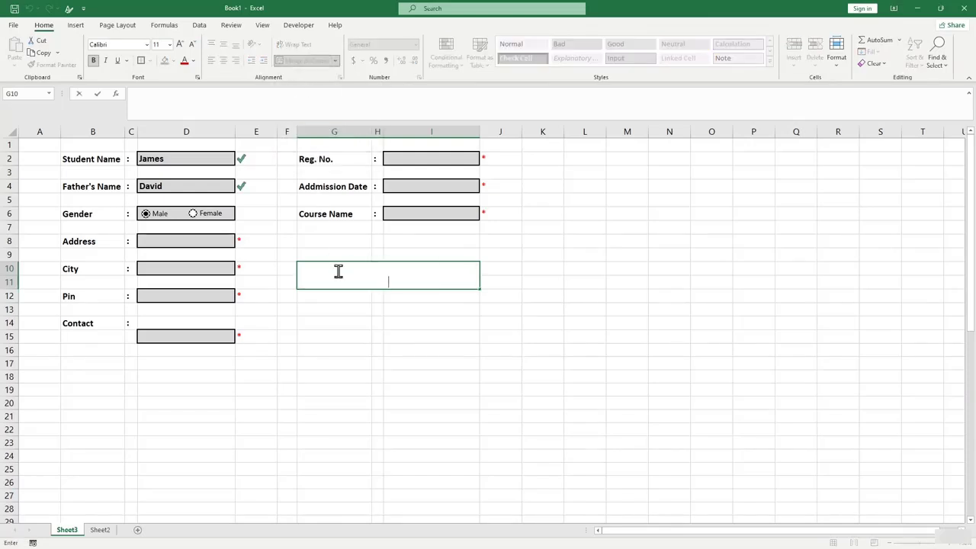
{"action": "left_click", "coordinate": [352, 333]}
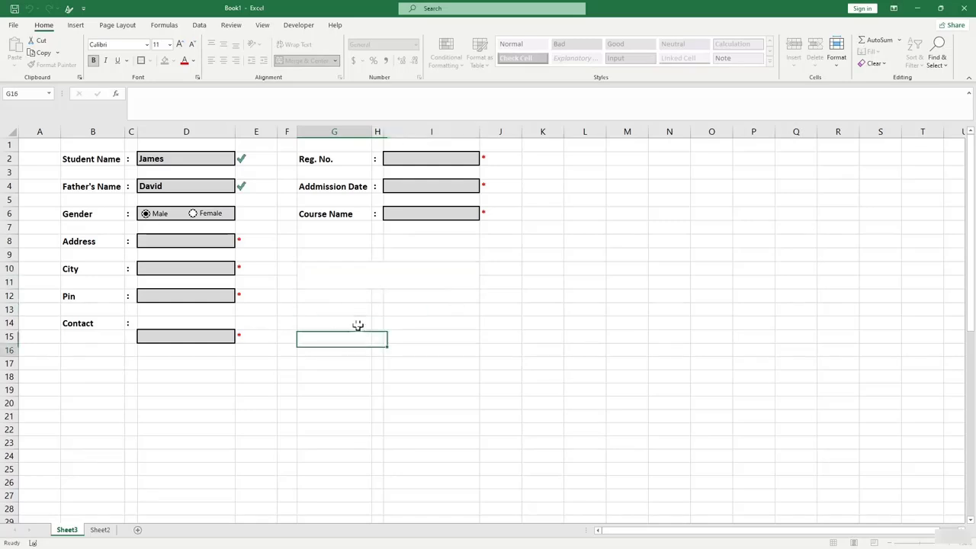
{"action": "left_click", "coordinate": [349, 279]}
{"action": "left_click", "coordinate": [300, 60]}
{"action": "left_click", "coordinate": [337, 308]}
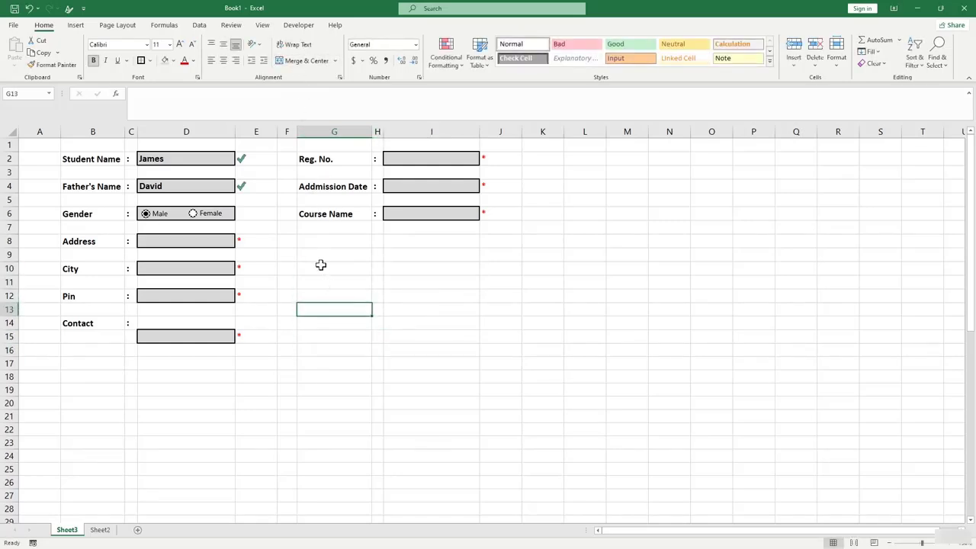
Merge and centre G10:I10 and enter the label 'Terms and Condintion'.
{"action": "left_click_drag", "start_coordinate": [320, 264], "coordinate": [451, 270]}
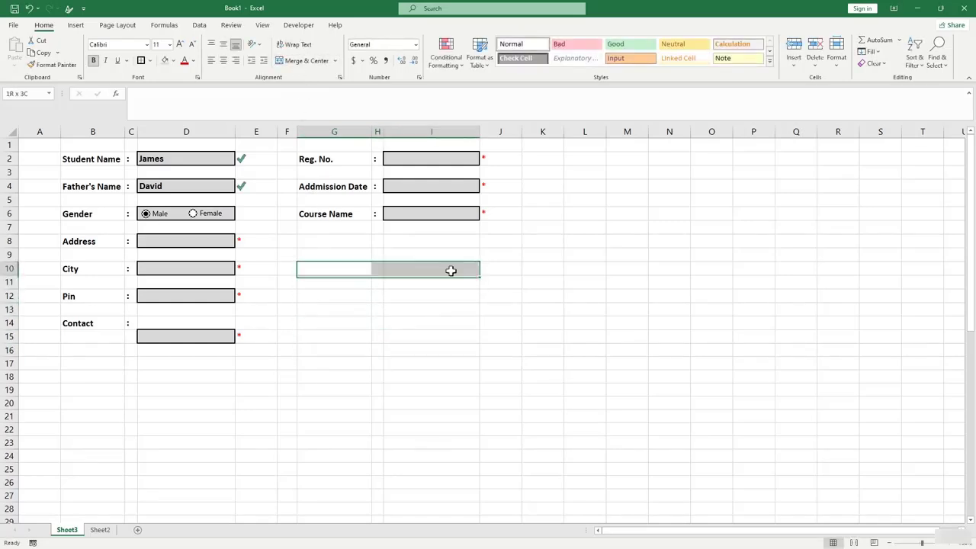
{"action": "left_click", "coordinate": [299, 61]}
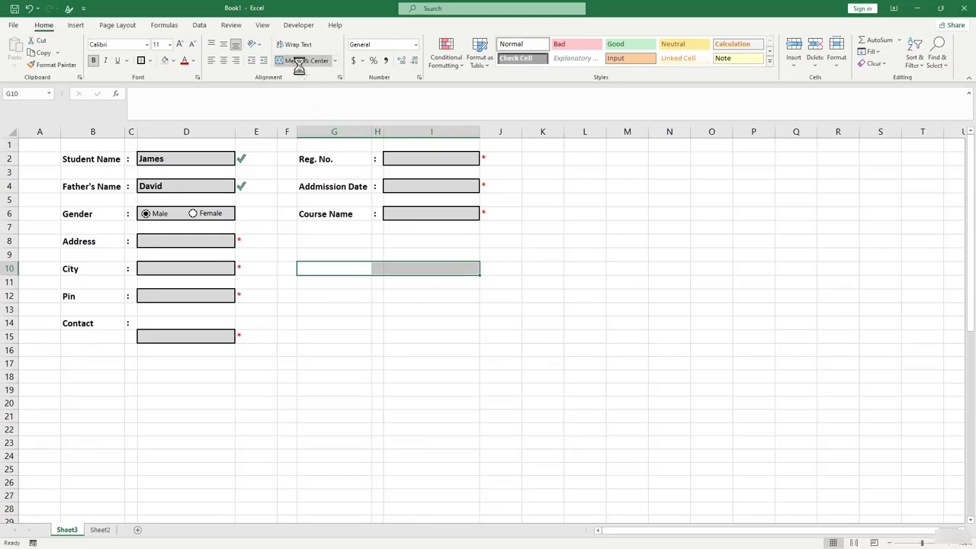
{"action": "double_click", "coordinate": [351, 267]}
{"action": "type", "text": "Tema"}
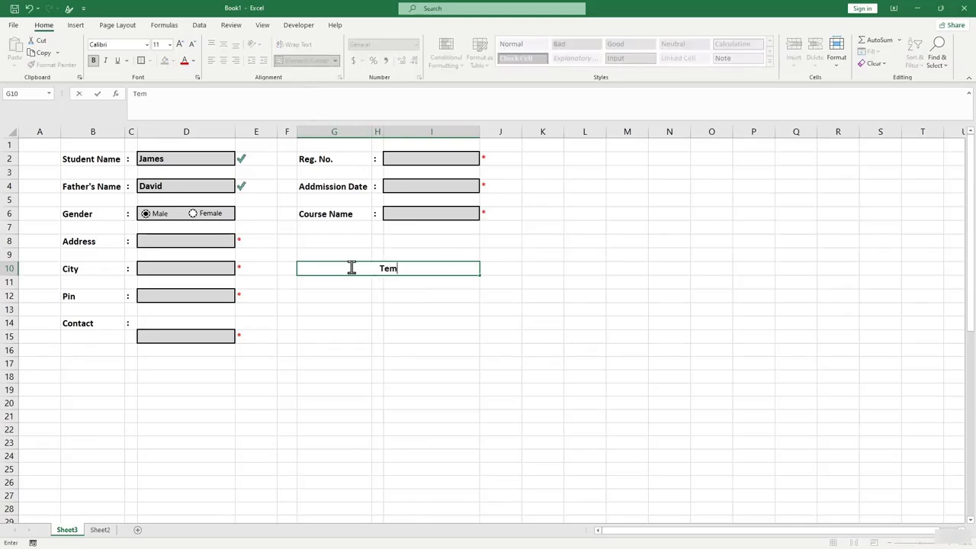
{"action": "key", "text": "BackSpace"}
{"action": "key", "text": "BackSpace"}
{"action": "type", "text": "rms and Condintion"}
{"action": "key", "text": "Return"}
{"action": "left_click", "coordinate": [364, 333]}
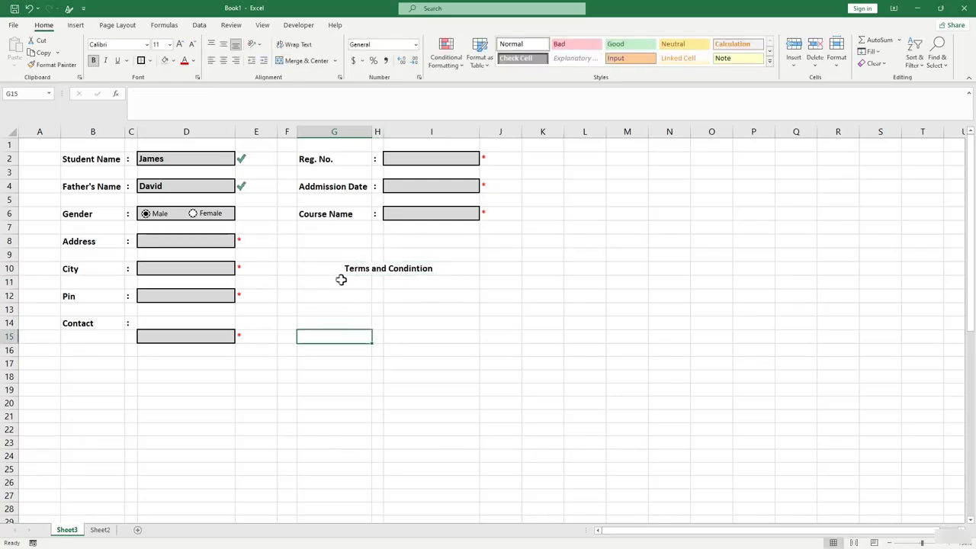
{"action": "left_click", "coordinate": [338, 272]}
{"action": "left_click", "coordinate": [295, 27]}
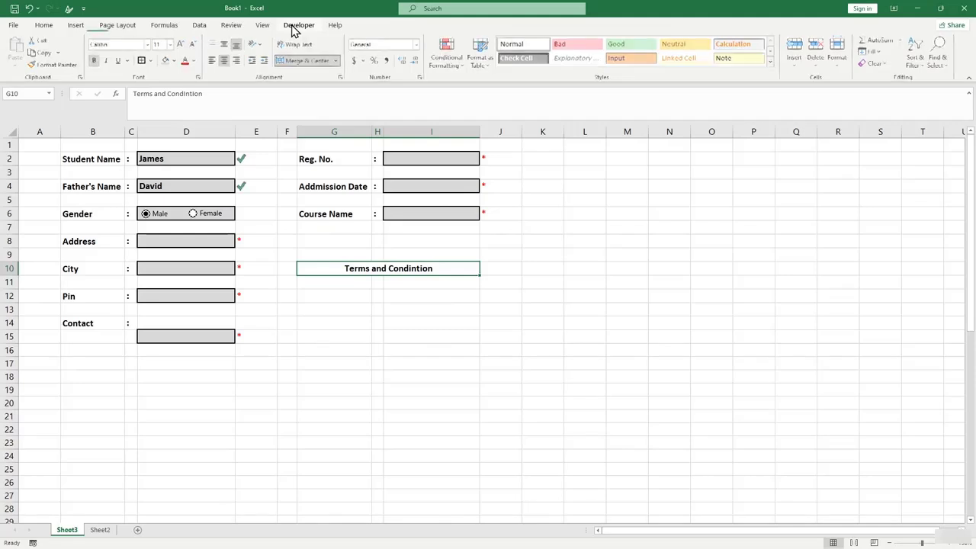
Draw a Form Control check box at the left of the Terms and Condintion label in G10.
{"action": "left_click", "coordinate": [221, 61]}
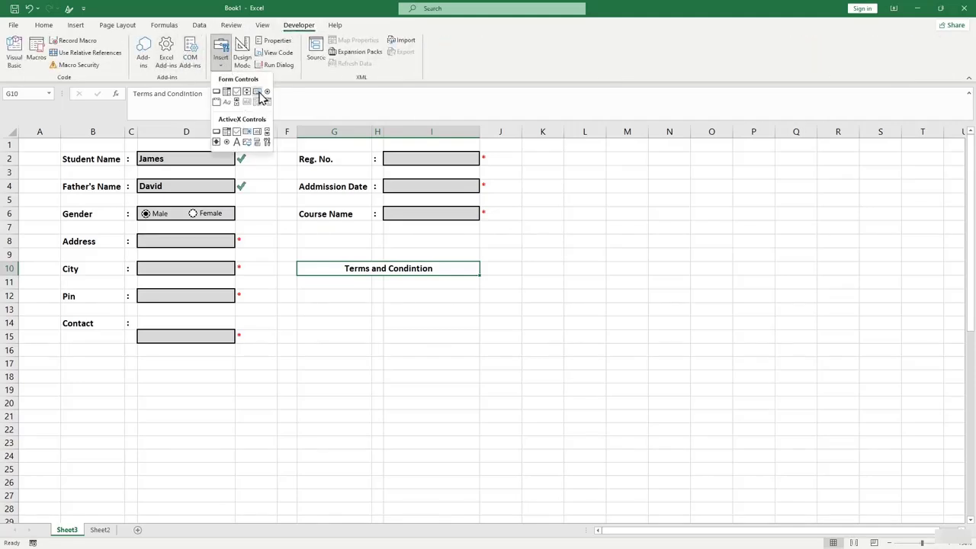
{"action": "left_click", "coordinate": [237, 91]}
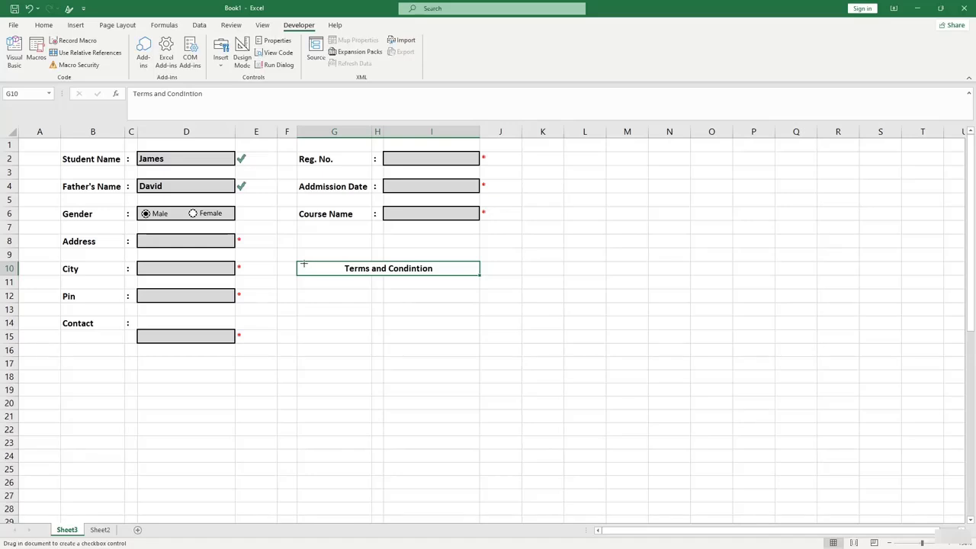
{"action": "mouse_move", "coordinate": [304, 264]}
{"action": "left_mouse_down"}
{"action": "mouse_move", "coordinate": [292, 276]}
{"action": "mouse_move", "coordinate": [324, 278]}
{"action": "left_mouse_up"}
{"action": "left_click", "coordinate": [320, 323]}
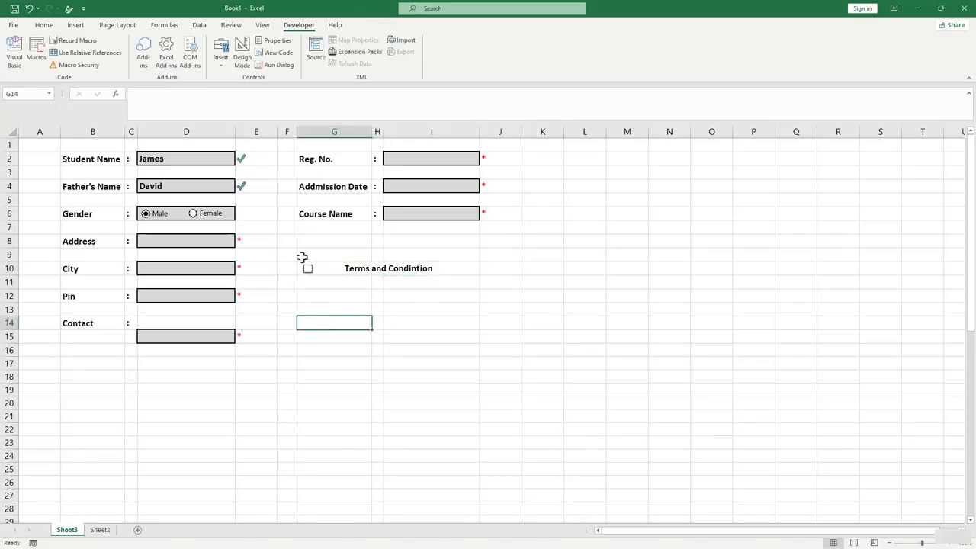
{"action": "left_click", "coordinate": [336, 268]}
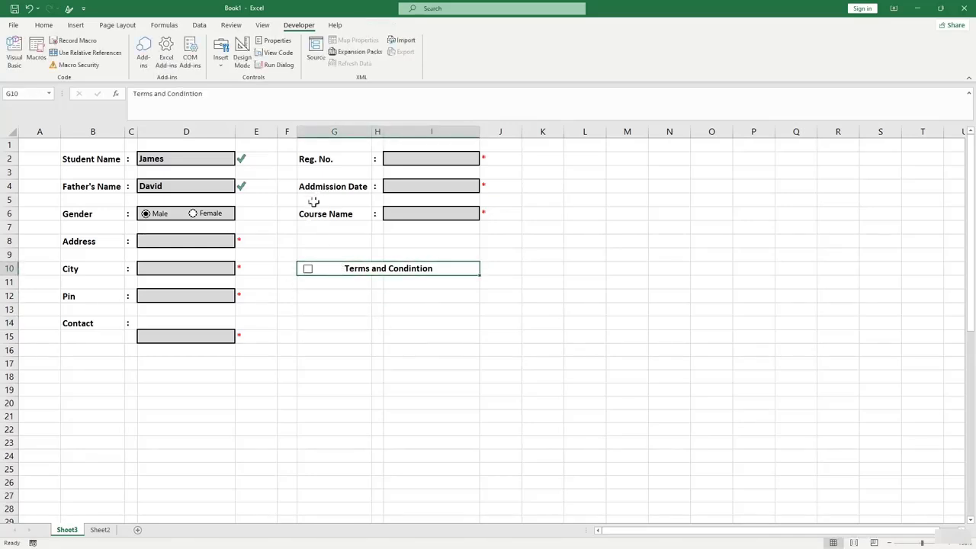
Test the terms check box by ticking and unticking it, leaving it unticked.
{"action": "left_click", "coordinate": [308, 270]}
{"action": "left_click", "coordinate": [321, 284]}
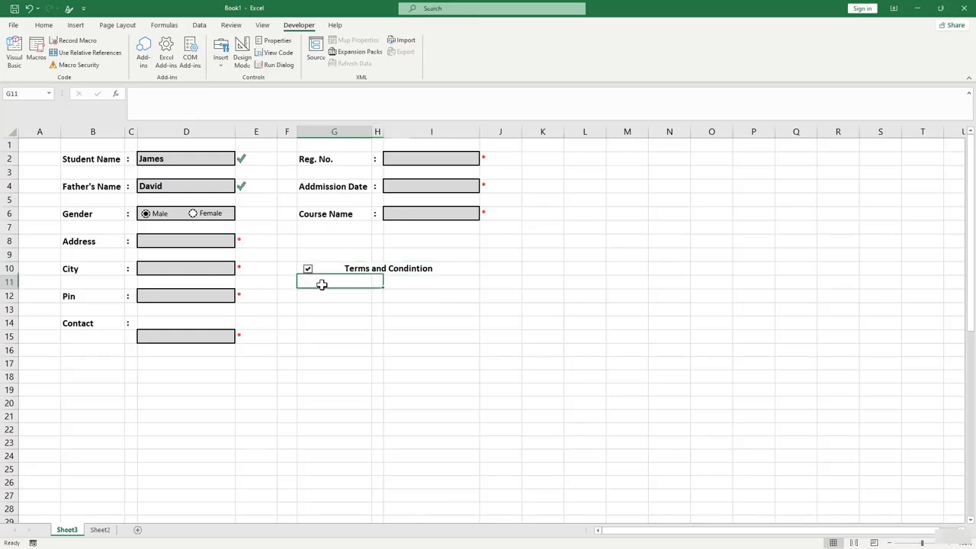
{"action": "left_click", "coordinate": [317, 276]}
{"action": "left_click", "coordinate": [329, 267]}
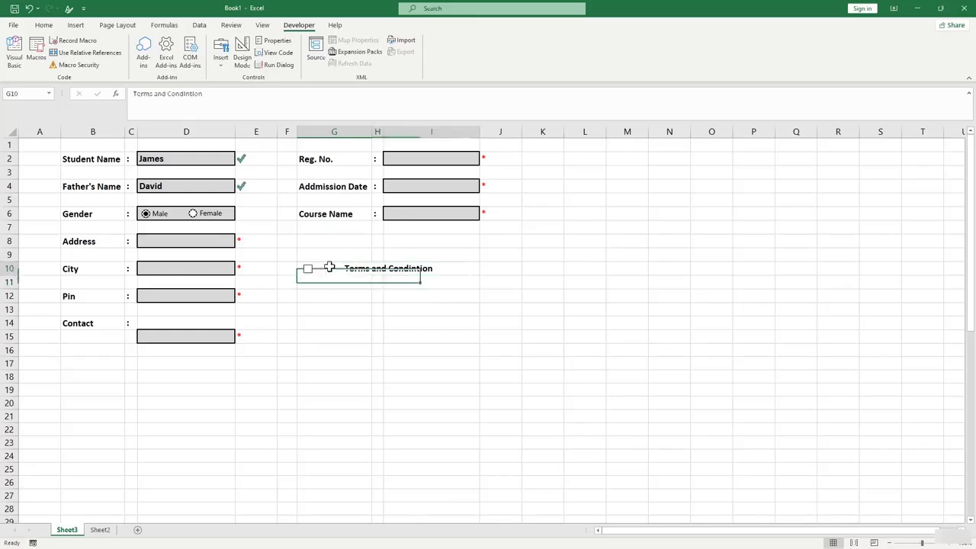
{"action": "left_click", "coordinate": [44, 25]}
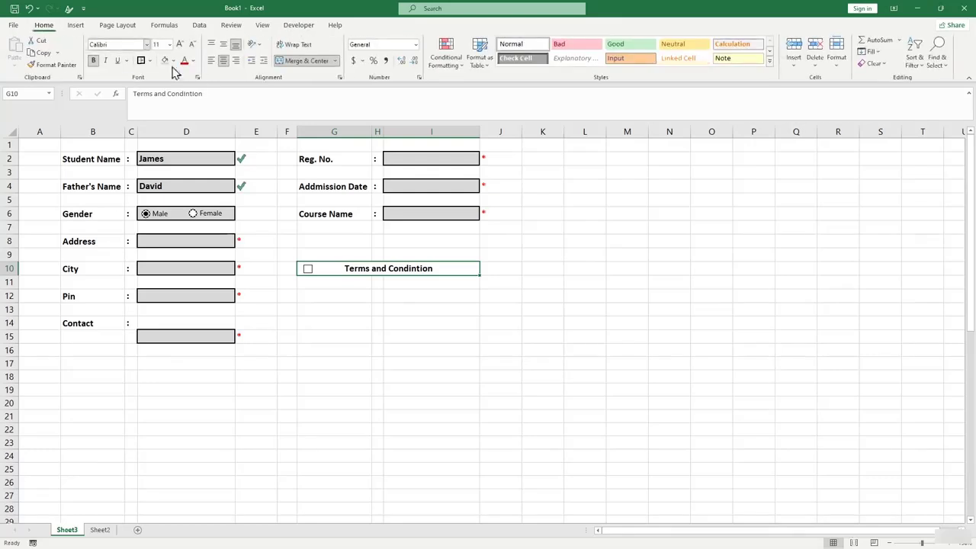
{"action": "left_click", "coordinate": [363, 310]}
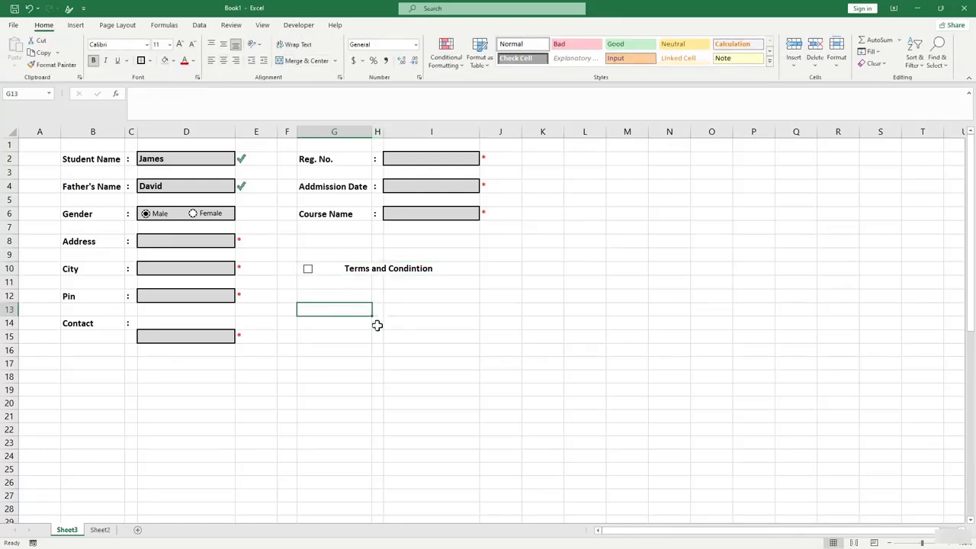
{"action": "left_click", "coordinate": [430, 352]}
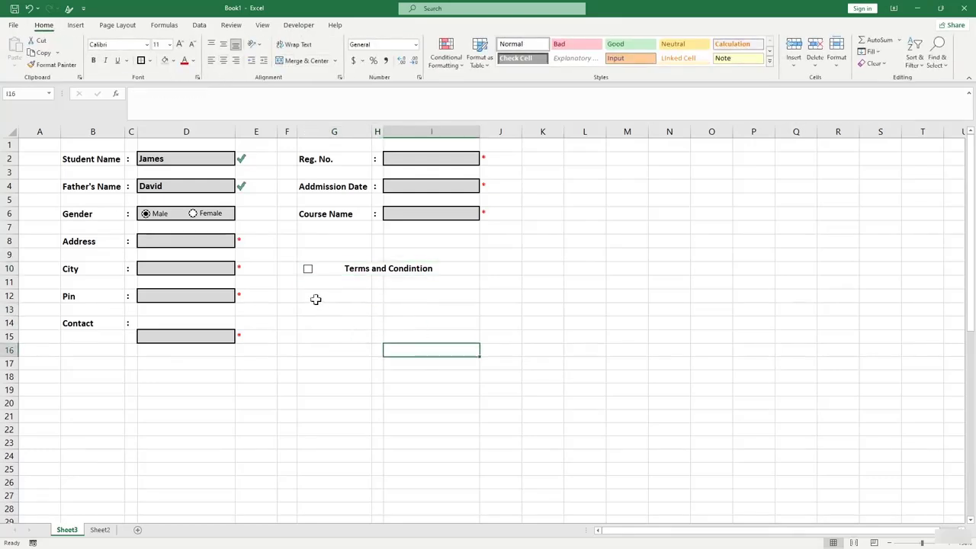
Merge G12:I14 and paste the two-line course fee terms into it.
{"action": "left_click_drag", "start_coordinate": [316, 299], "coordinate": [475, 325]}
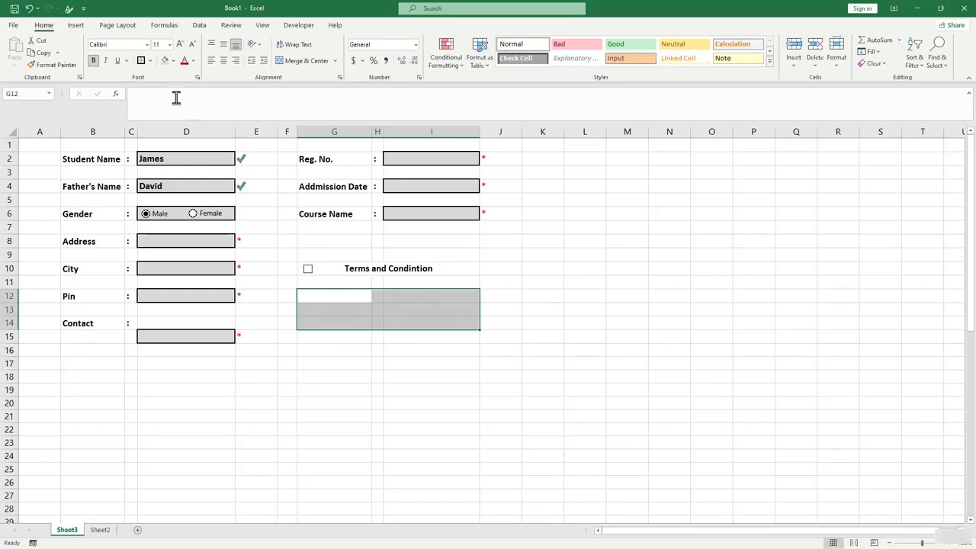
{"action": "left_click", "coordinate": [298, 62]}
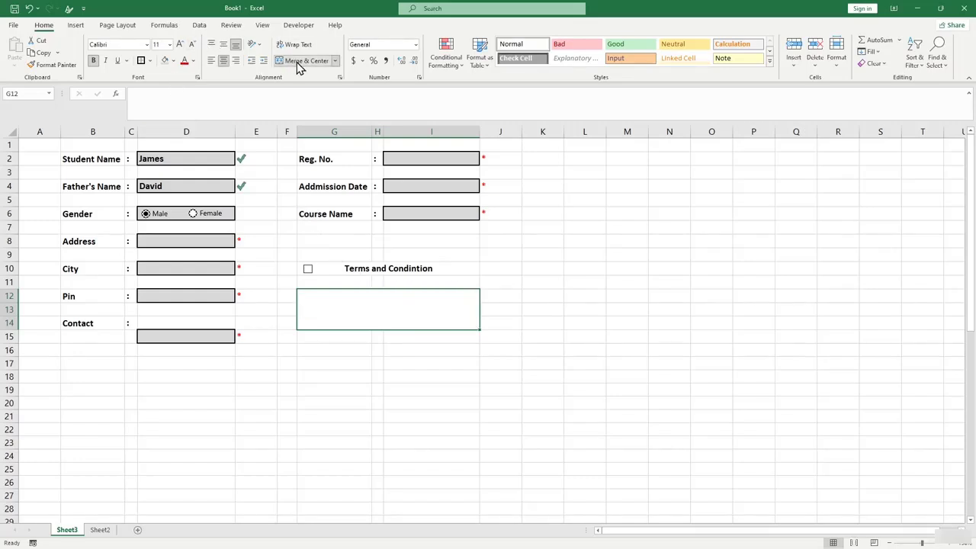
{"action": "type", "text": "*"}
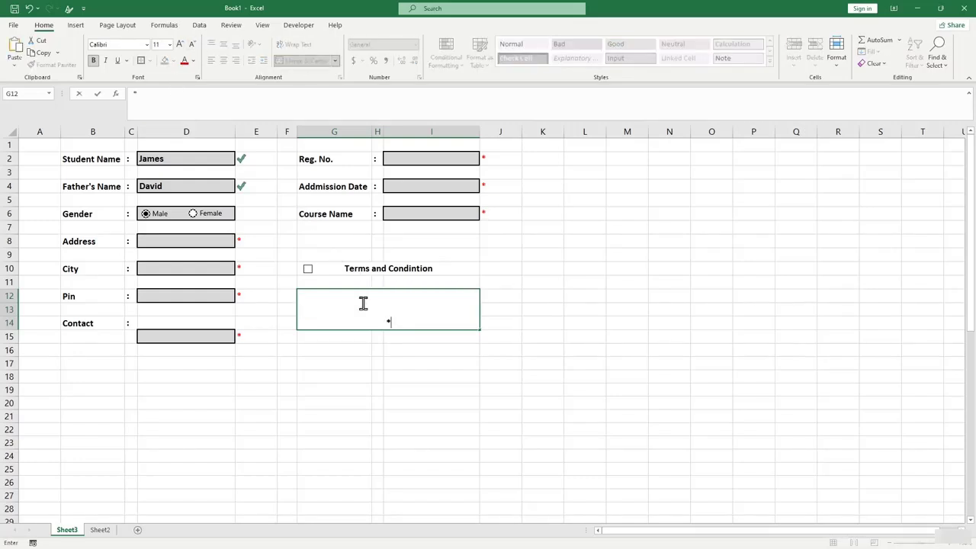
{"action": "type", "text": "Fee of any course is not refundable. The registration fee will not be sdded to the course fee"}
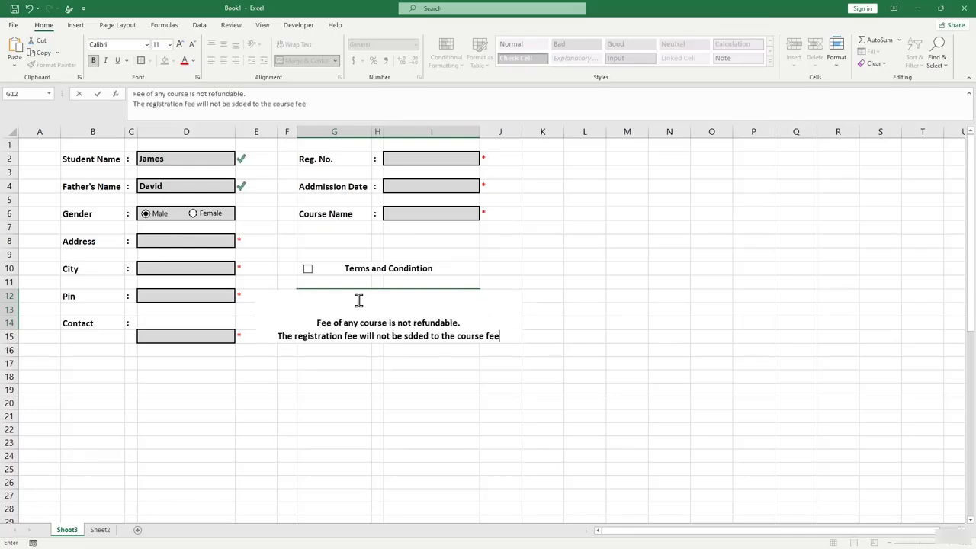
{"action": "key", "text": "Return"}
Centre the fee terms note both horizontally and vertically.
{"action": "left_click", "coordinate": [332, 312]}
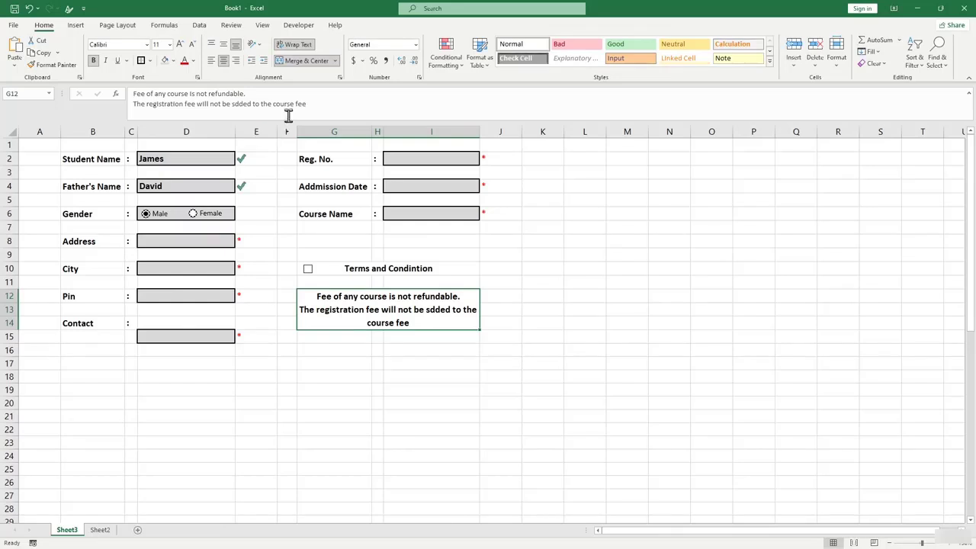
{"action": "left_click", "coordinate": [212, 61]}
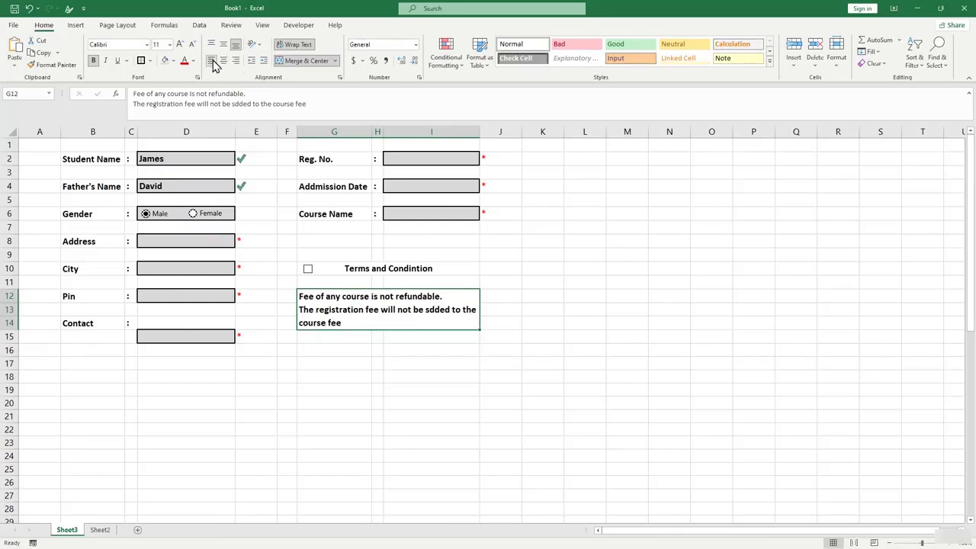
{"action": "left_click", "coordinate": [391, 336]}
{"action": "left_click", "coordinate": [338, 318]}
{"action": "left_click", "coordinate": [224, 61]}
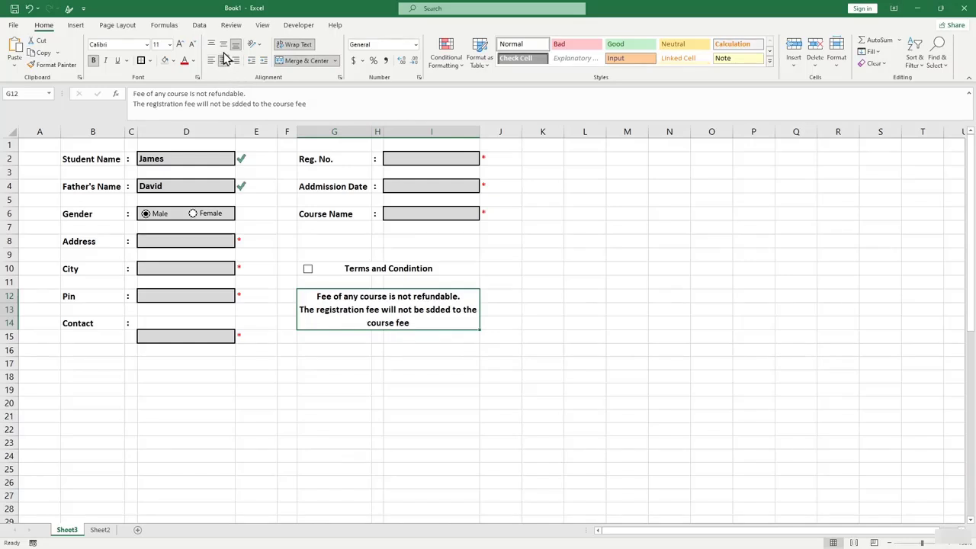
{"action": "left_click", "coordinate": [224, 46]}
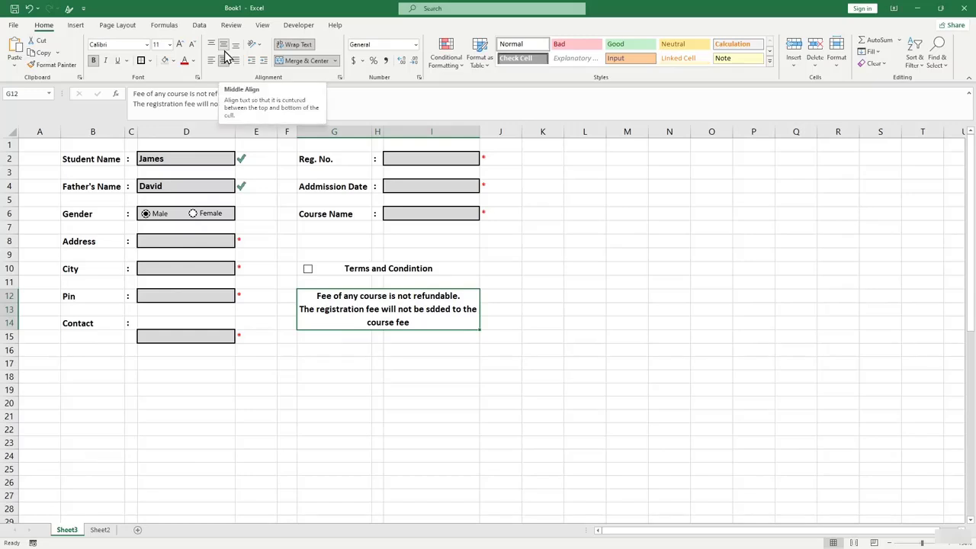
Delete the sample entries from Student Name (D2) and Father's Name (D4).
{"action": "left_click", "coordinate": [419, 359]}
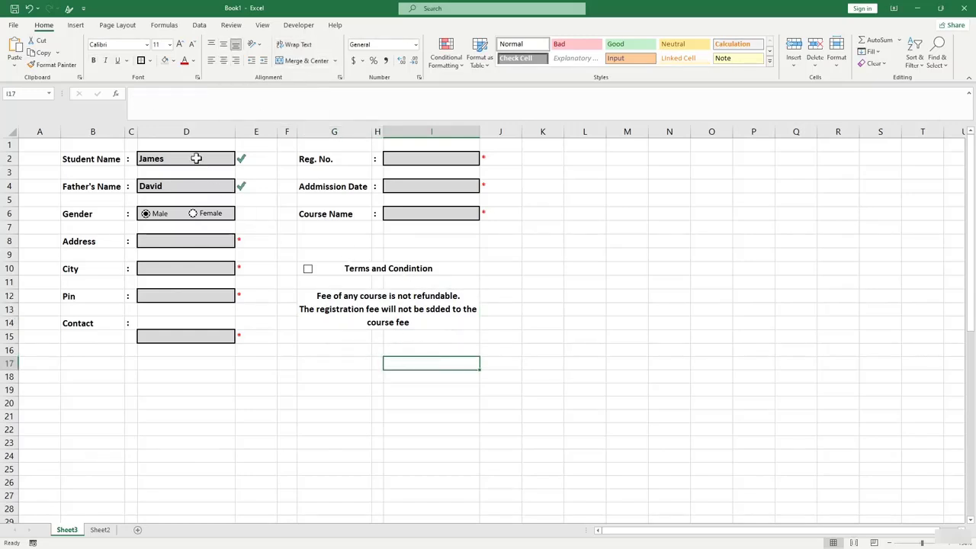
{"action": "left_click", "coordinate": [196, 158]}
{"action": "key", "text": "BackSpace"}
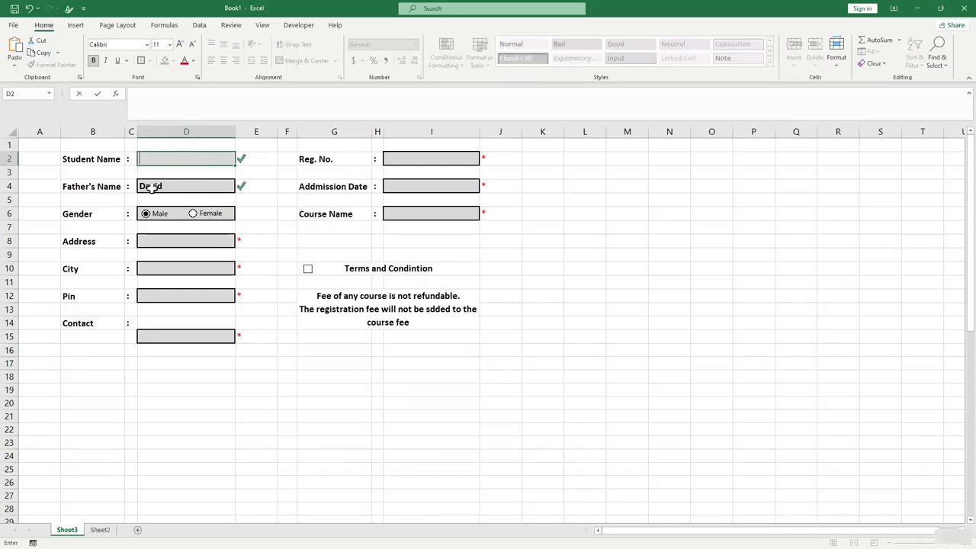
{"action": "left_click", "coordinate": [152, 188]}
{"action": "key", "text": "BackSpace"}
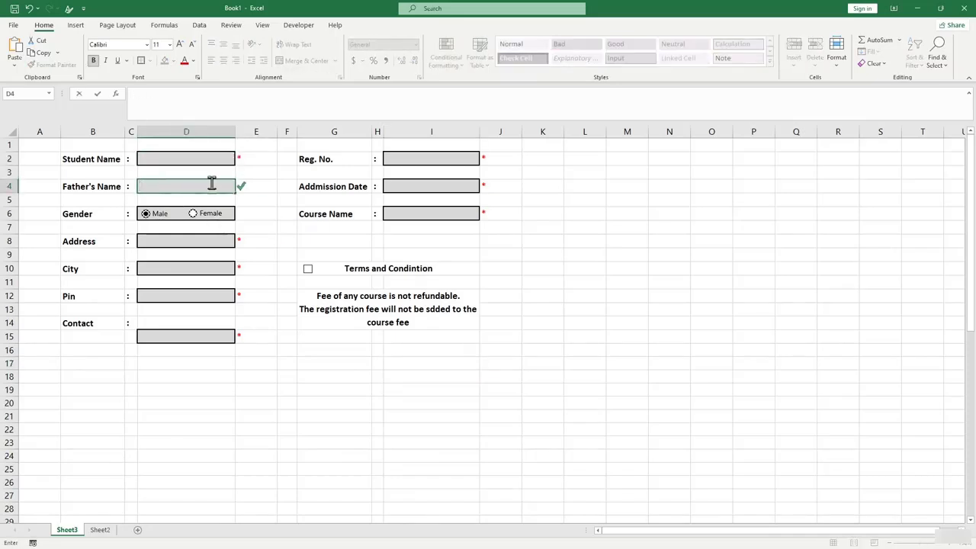
{"action": "left_click", "coordinate": [211, 250]}
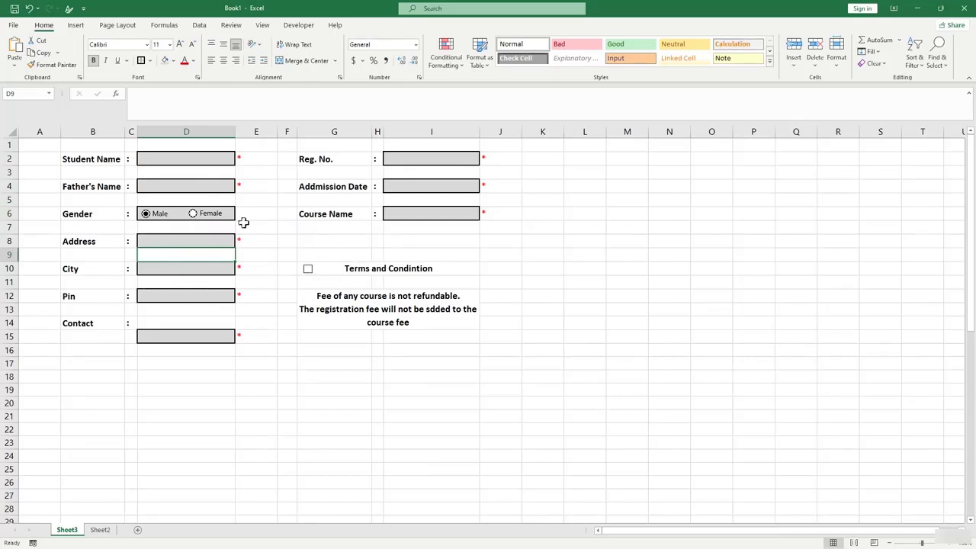
{"action": "left_click", "coordinate": [501, 307]}
Set the Male option button's cell link to $K$12 in Format Control.
{"action": "right_click", "coordinate": [167, 215]}
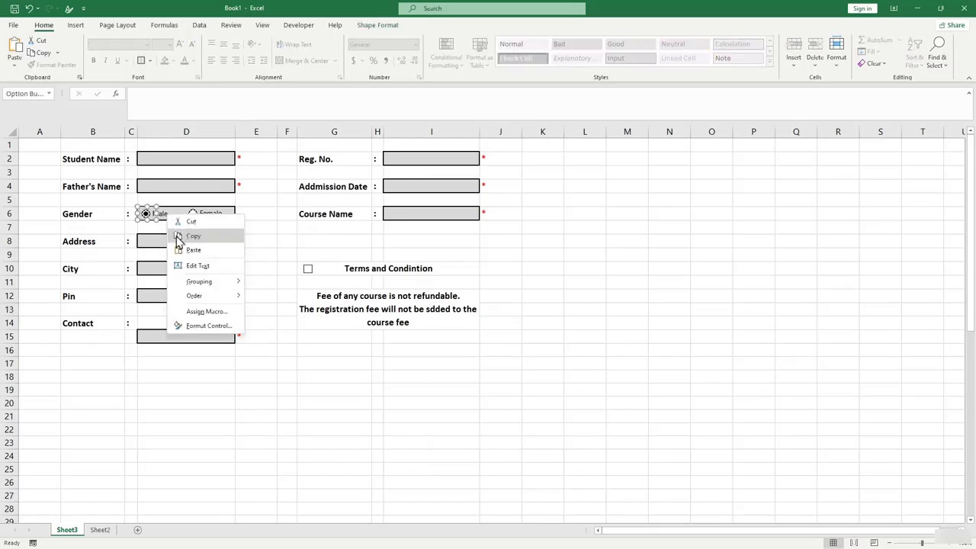
{"action": "left_click", "coordinate": [232, 328]}
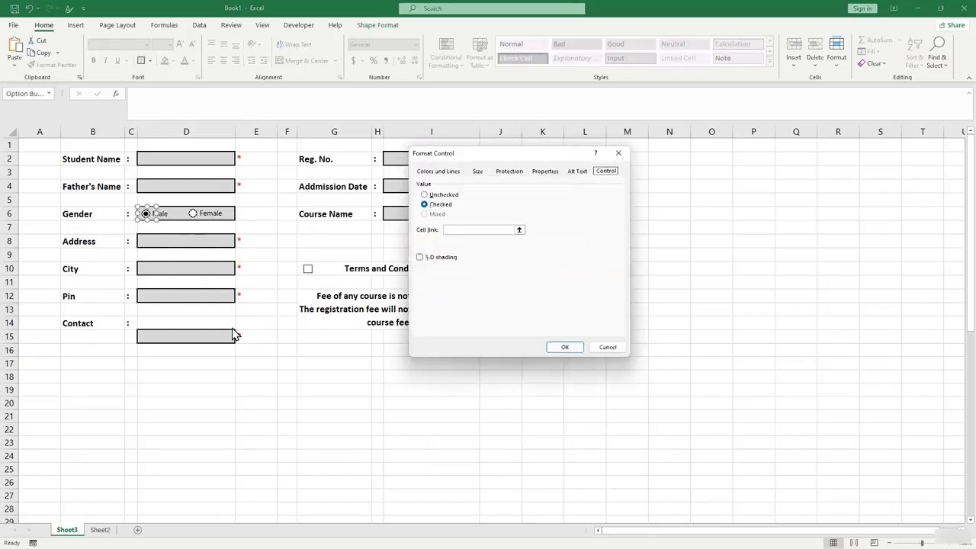
{"action": "left_click_drag", "start_coordinate": [512, 150], "coordinate": [323, 152]}
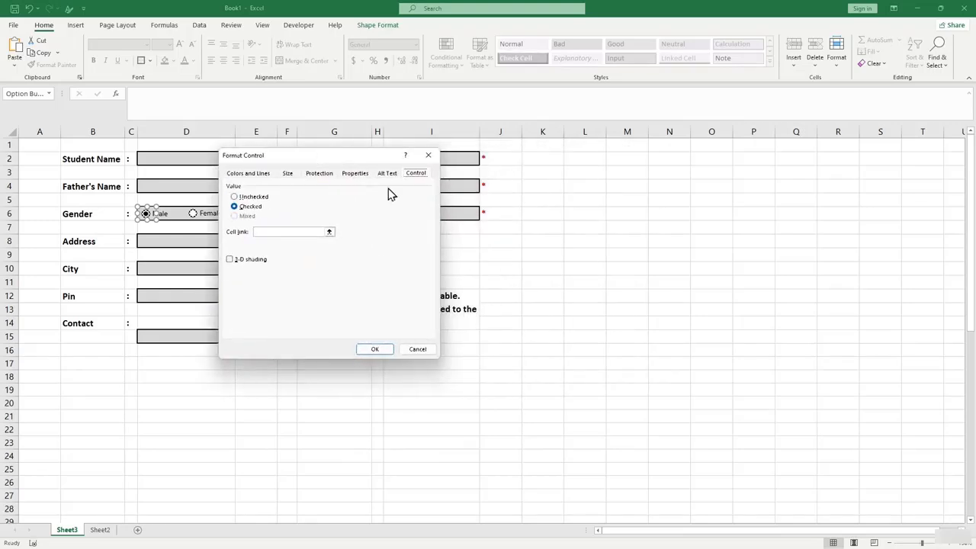
{"action": "left_click", "coordinate": [309, 231]}
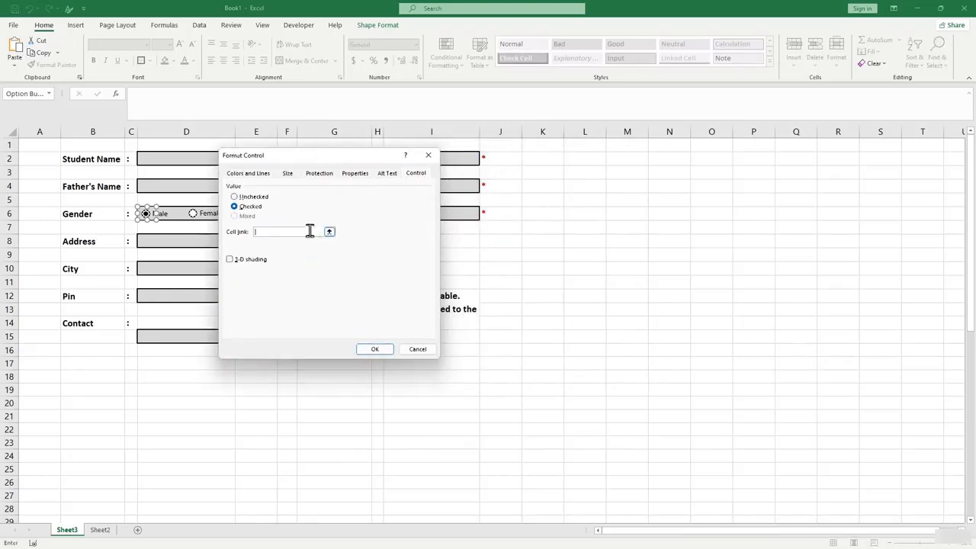
{"action": "left_click", "coordinate": [555, 296]}
{"action": "left_click", "coordinate": [374, 348]}
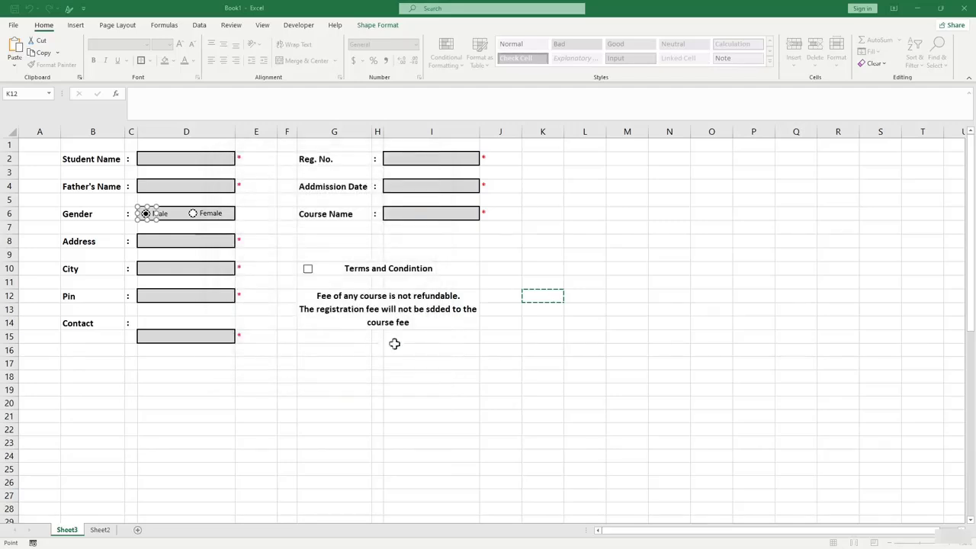
{"action": "left_click", "coordinate": [504, 358]}
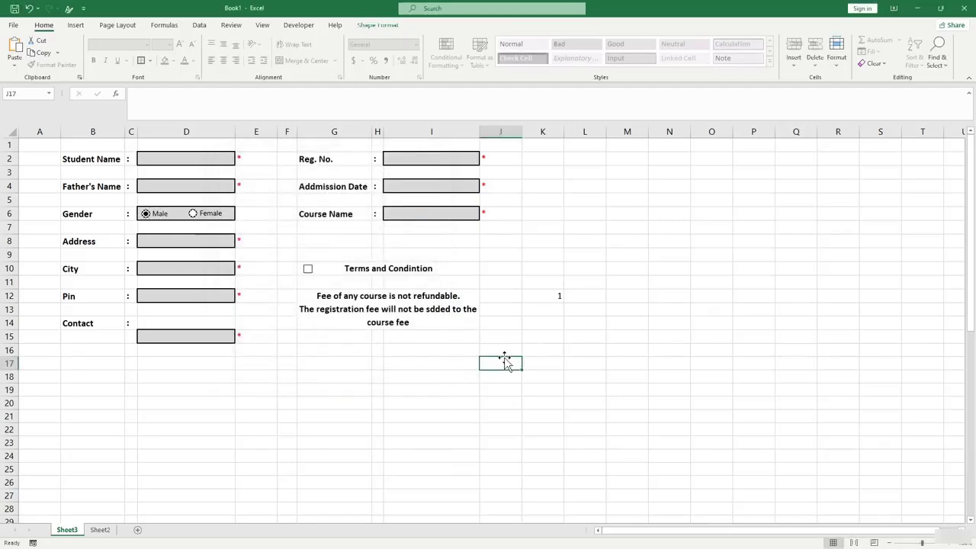
Test the link: Female shows 2 in K12, Male shows 1.
{"action": "left_click", "coordinate": [546, 296]}
{"action": "left_click", "coordinate": [194, 213]}
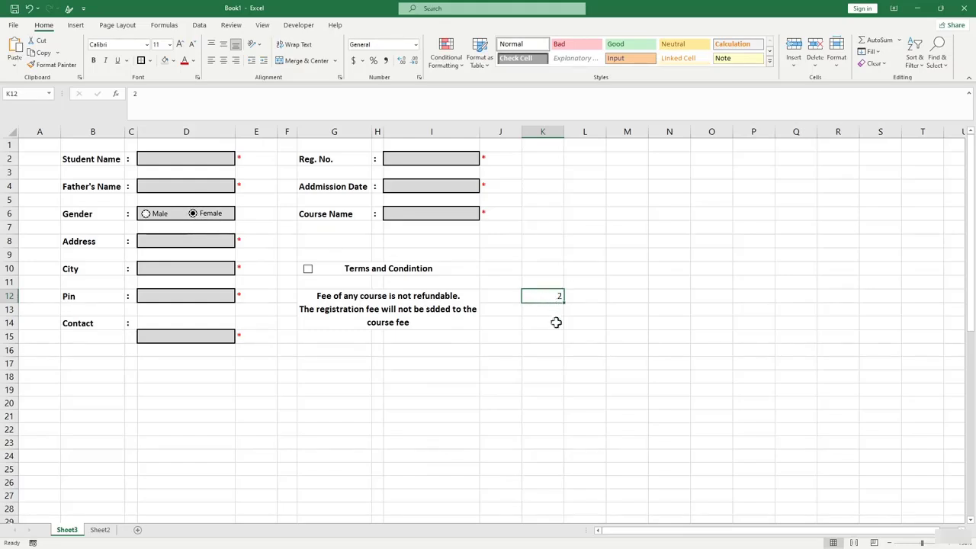
{"action": "left_click", "coordinate": [554, 322]}
{"action": "left_click", "coordinate": [151, 219]}
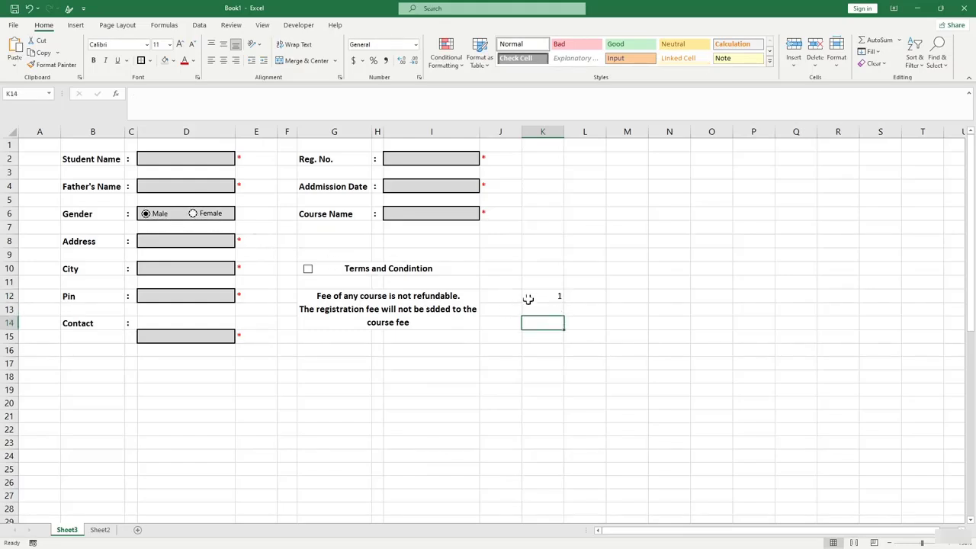
{"action": "left_click", "coordinate": [533, 299]}
Enter =COUNTA(D2,D4,D8,D10,D12,D15,I2,I4,I6) in K8 to count filled fields.
{"action": "left_click", "coordinate": [552, 243]}
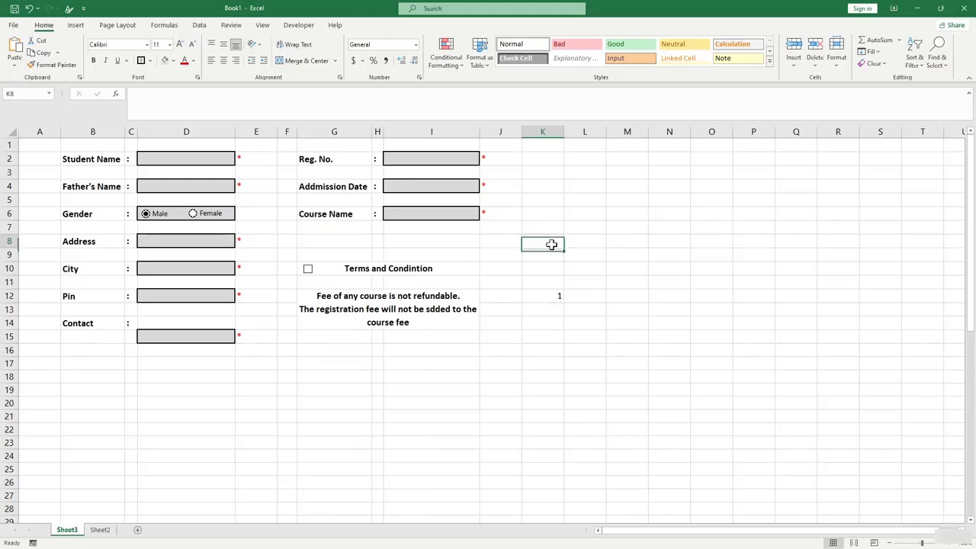
{"action": "type", "text": "=CountA("}
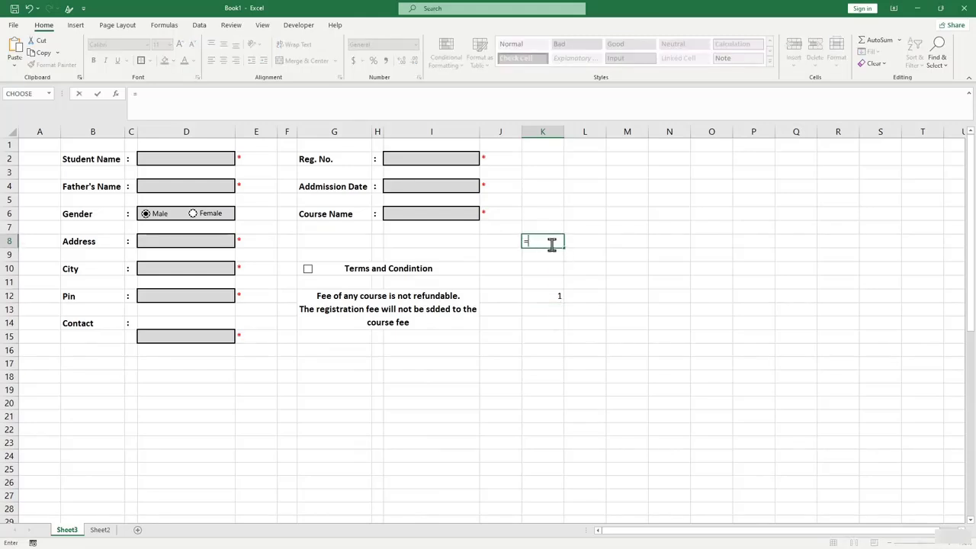
{"action": "left_click", "coordinate": [164, 159]}
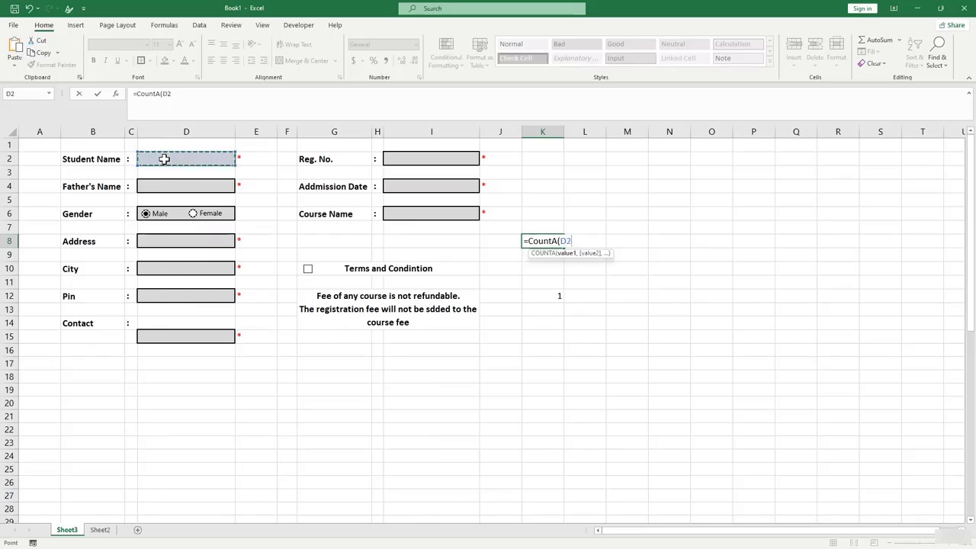
{"action": "type", "text": ","}
{"action": "left_click", "coordinate": [165, 186]}
{"action": "type", "text": ","}
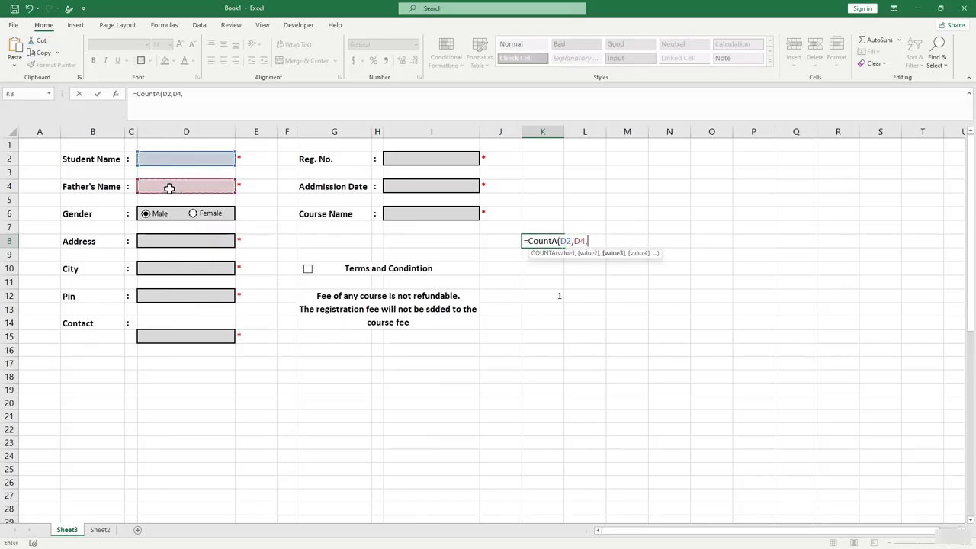
{"action": "left_click", "coordinate": [178, 240]}
{"action": "type", "text": ","}
{"action": "left_click", "coordinate": [183, 268]}
{"action": "type", "text": ","}
{"action": "left_click", "coordinate": [188, 298]}
{"action": "type", "text": ","}
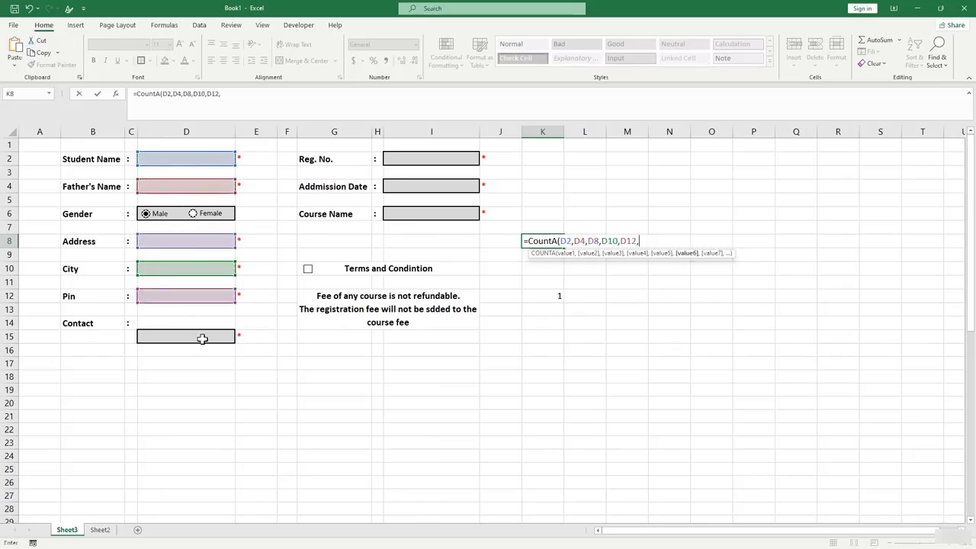
{"action": "left_click", "coordinate": [202, 337]}
{"action": "type", "text": ","}
{"action": "left_click", "coordinate": [434, 161]}
{"action": "type", "text": ","}
{"action": "left_click", "coordinate": [433, 187]}
{"action": "type", "text": ","}
{"action": "left_click", "coordinate": [425, 212]}
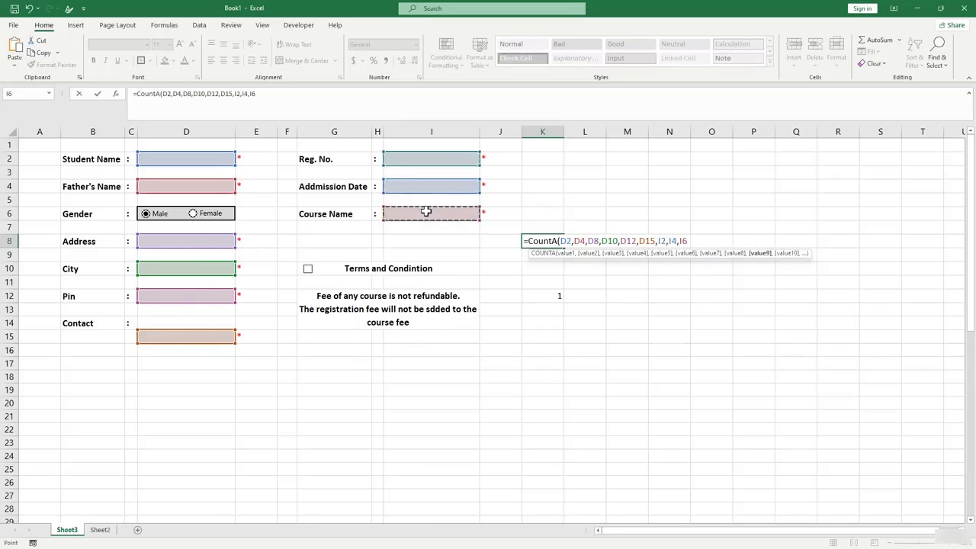
{"action": "type", "text": ")"}
{"action": "key", "text": "Return"}
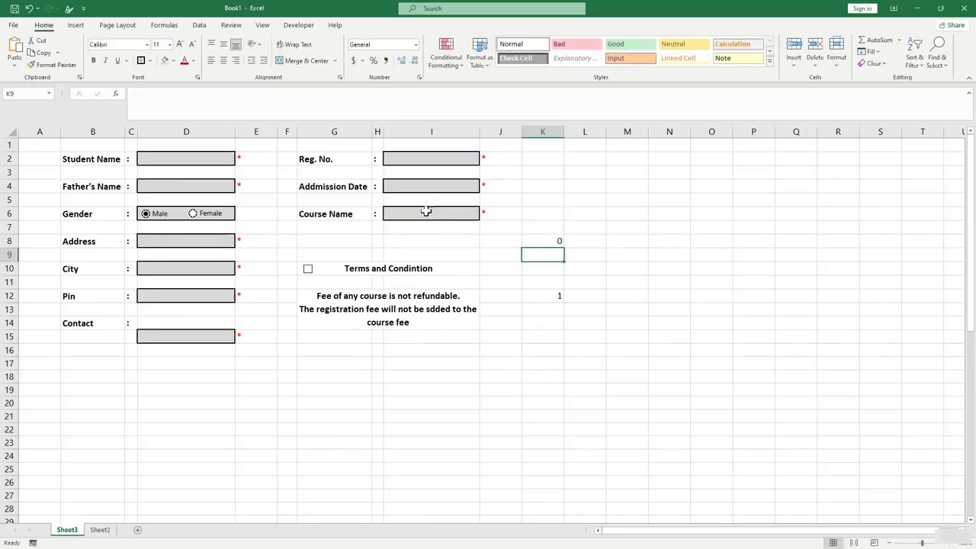
{"action": "left_click", "coordinate": [538, 244]}
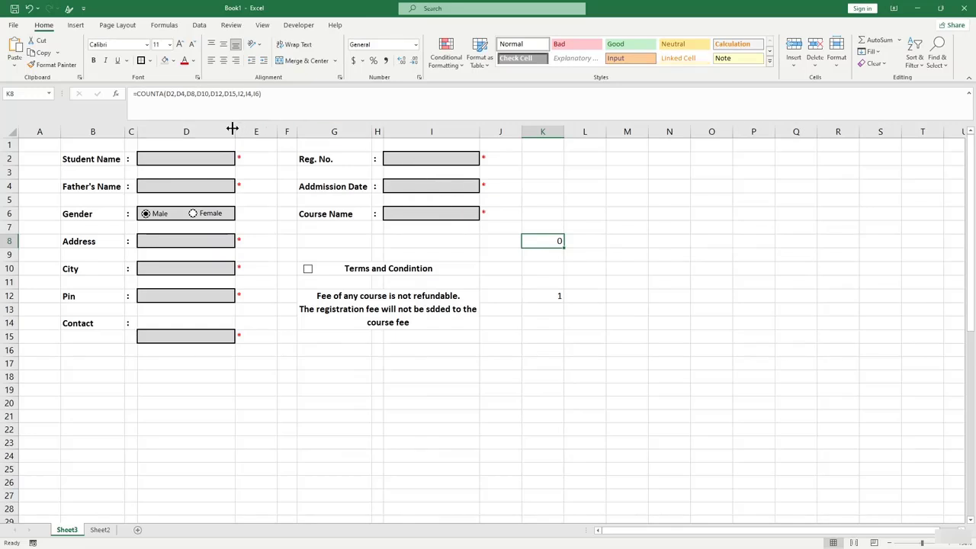
Type test entries (a, bn, b, b, 12, 21) into Student Name through Contact.
{"action": "left_click", "coordinate": [214, 158]}
{"action": "type", "text": "a"}
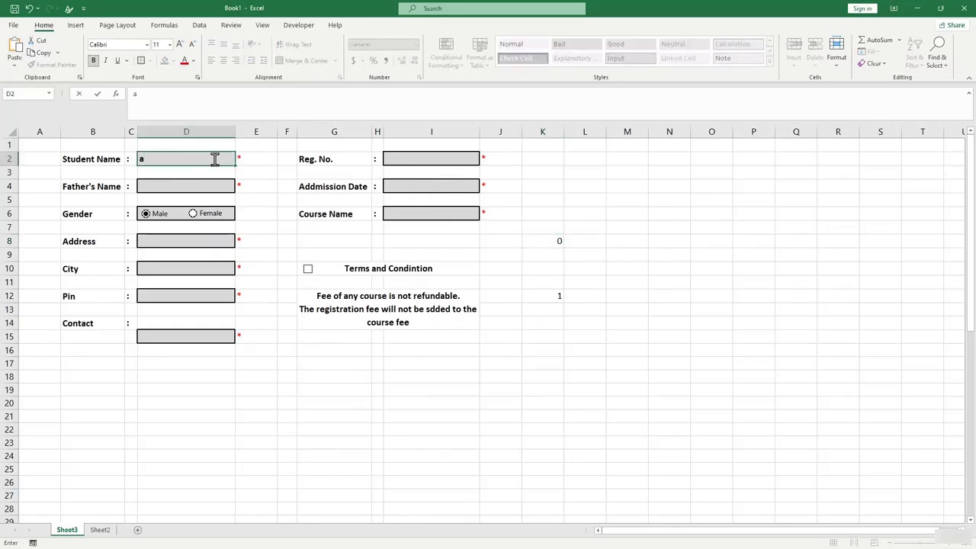
{"action": "left_click", "coordinate": [176, 185]}
{"action": "type", "text": "bn"}
{"action": "left_click", "coordinate": [176, 238]}
{"action": "type", "text": "b"}
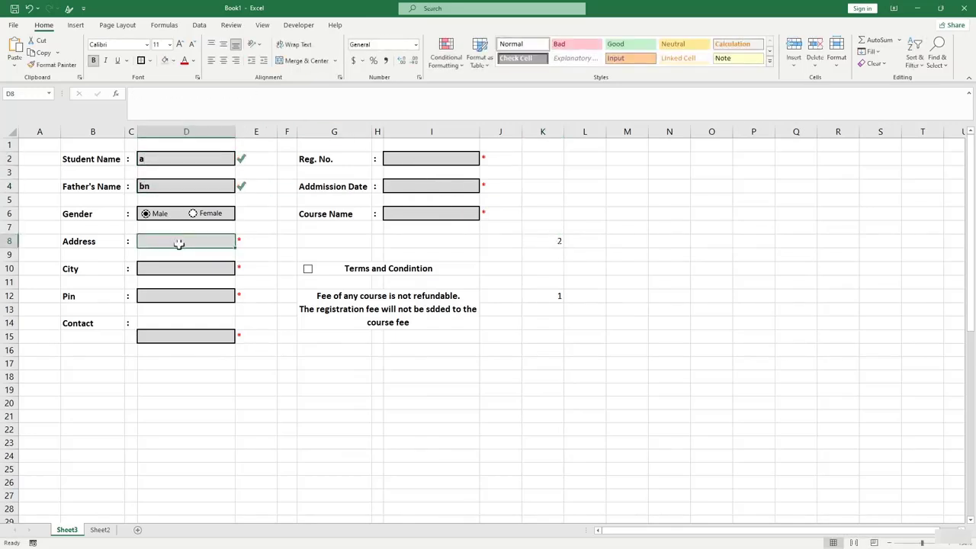
{"action": "left_click", "coordinate": [188, 267]}
{"action": "type", "text": "b"}
{"action": "left_click", "coordinate": [182, 289]}
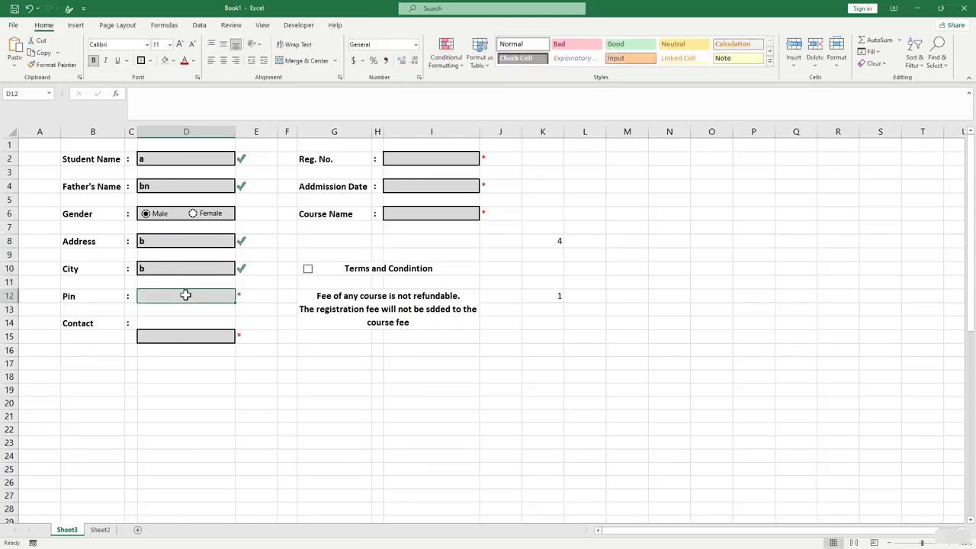
{"action": "type", "text": "12"}
{"action": "left_click", "coordinate": [183, 336]}
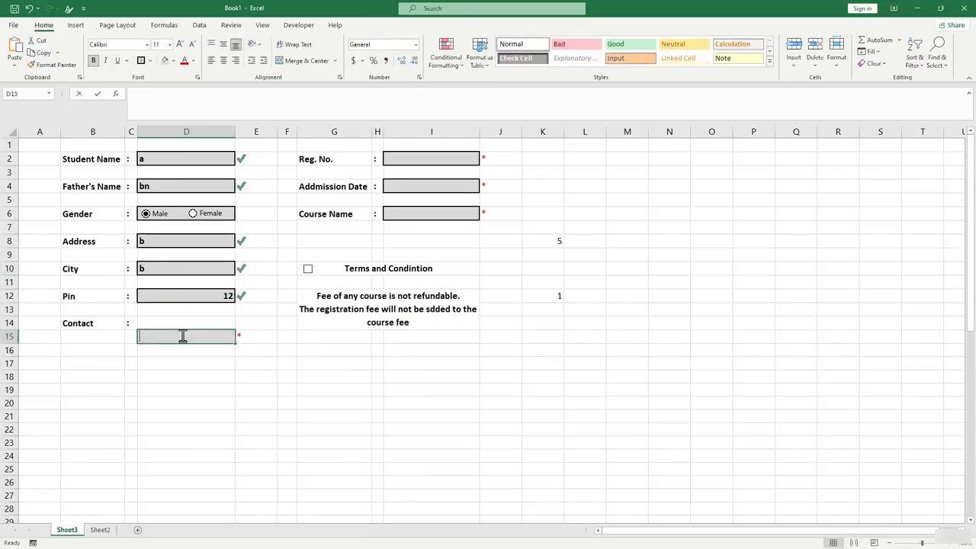
{"action": "type", "text": "21"}
Enter test values 21, 252 and f in Reg. No., Admission Date and Course Name.
{"action": "left_click", "coordinate": [435, 158]}
{"action": "type", "text": "21"}
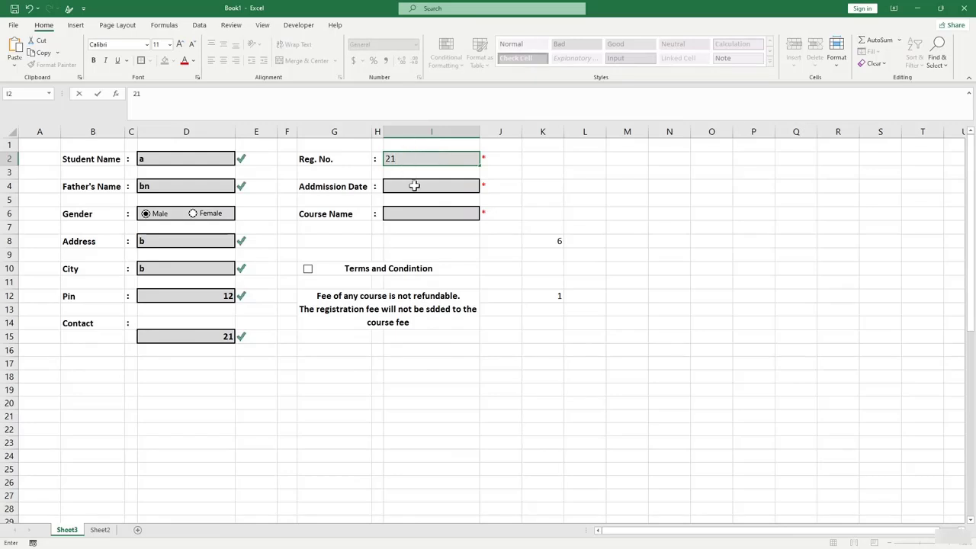
{"action": "left_click", "coordinate": [414, 186]}
{"action": "type", "text": "252"}
{"action": "left_click", "coordinate": [429, 214]}
{"action": "type", "text": "f"}
{"action": "left_click", "coordinate": [464, 252]}
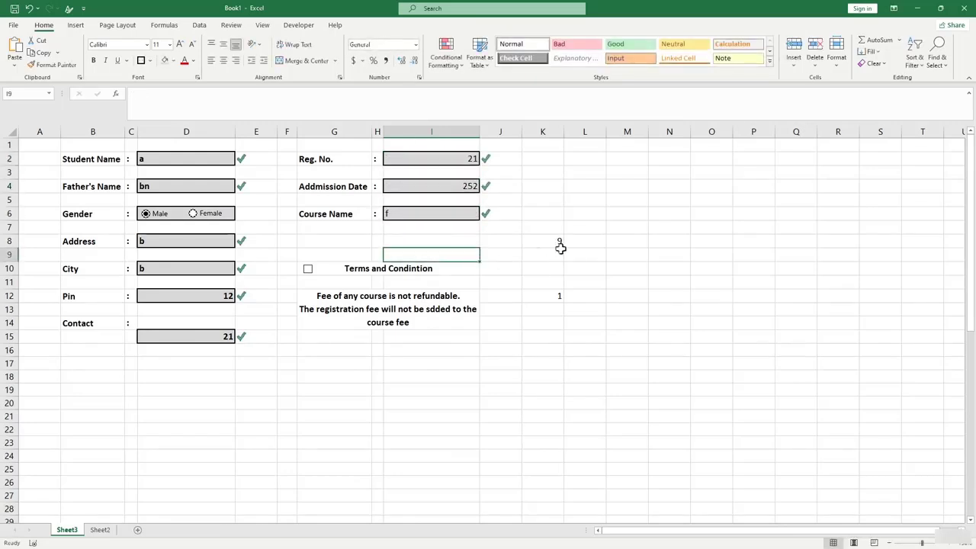
Move the Contact entry box from row 15 up to row 14 and check the K8 counter.
{"action": "left_click", "coordinate": [230, 340]}
{"action": "left_click", "coordinate": [204, 328]}
{"action": "left_click", "coordinate": [246, 337]}
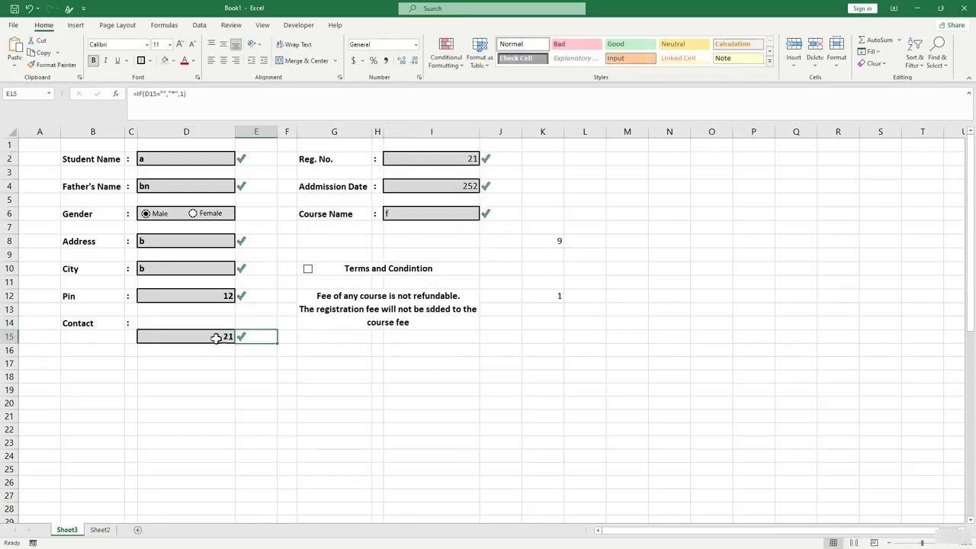
{"action": "left_click_drag", "start_coordinate": [218, 337], "coordinate": [235, 325]}
{"action": "left_click", "coordinate": [322, 363]}
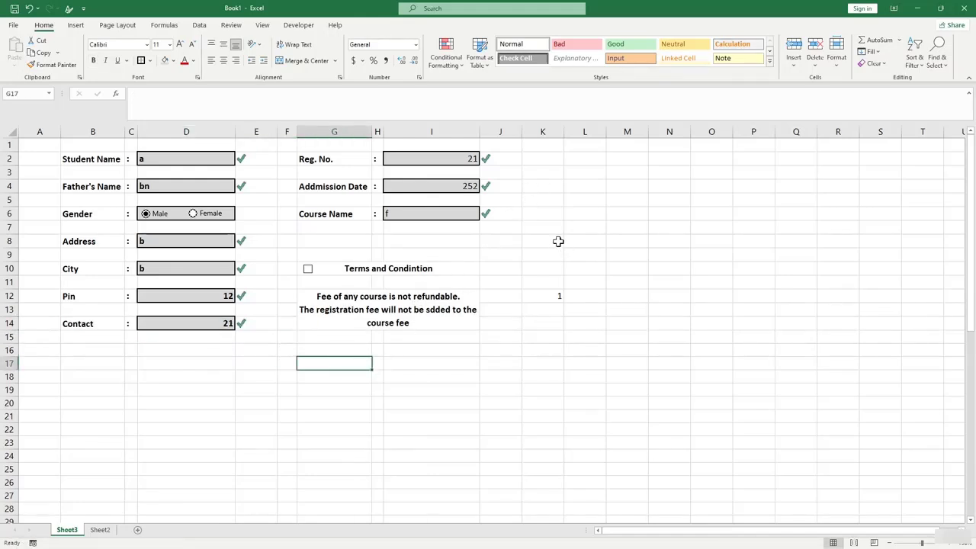
{"action": "left_click", "coordinate": [558, 241]}
{"action": "left_click", "coordinate": [558, 322]}
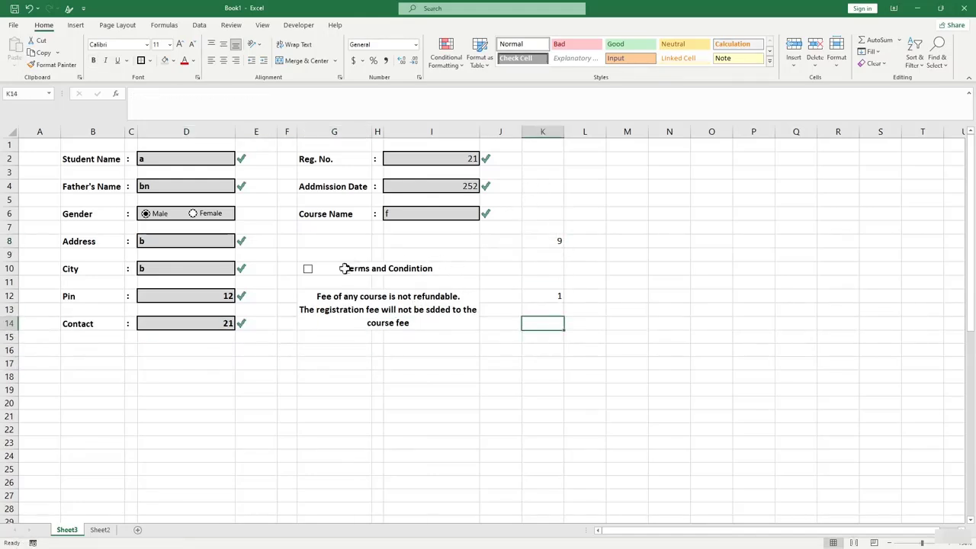
Clear every test entry except Pin and Contact, leaving K8 at 2.
{"action": "left_click", "coordinate": [183, 188]}
{"action": "key", "text": "BackSpace"}
{"action": "left_click", "coordinate": [163, 269]}
{"action": "key", "text": "BackSpace"}
{"action": "left_click", "coordinate": [447, 160]}
{"action": "key", "text": "BackSpace"}
{"action": "left_click", "coordinate": [446, 185]}
{"action": "key", "text": "BackSpace"}
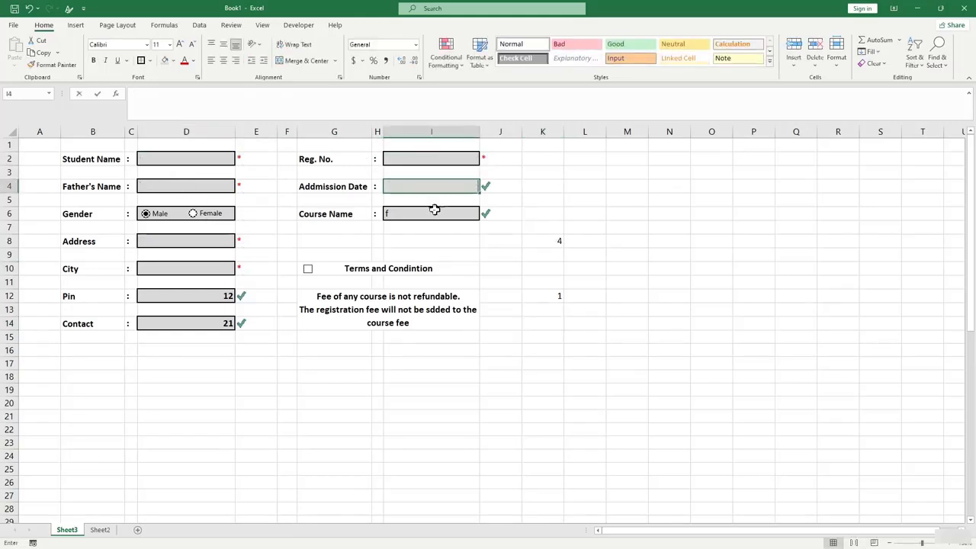
{"action": "left_click", "coordinate": [435, 210]}
{"action": "key", "text": "BackSpace"}
{"action": "left_click", "coordinate": [538, 335]}
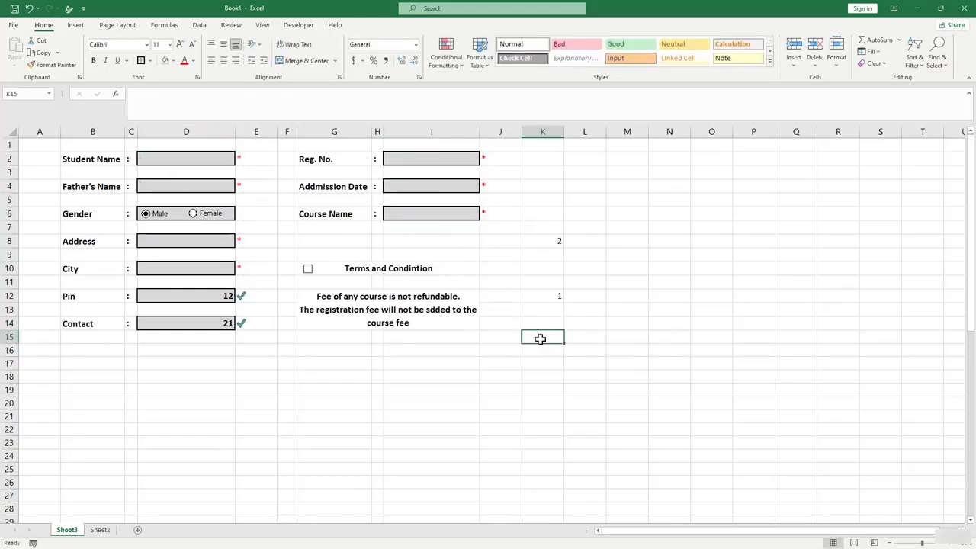
Select cell K10 beside the terms checkbox, abandoning a started =AND( formula.
{"action": "left_click", "coordinate": [555, 270]}
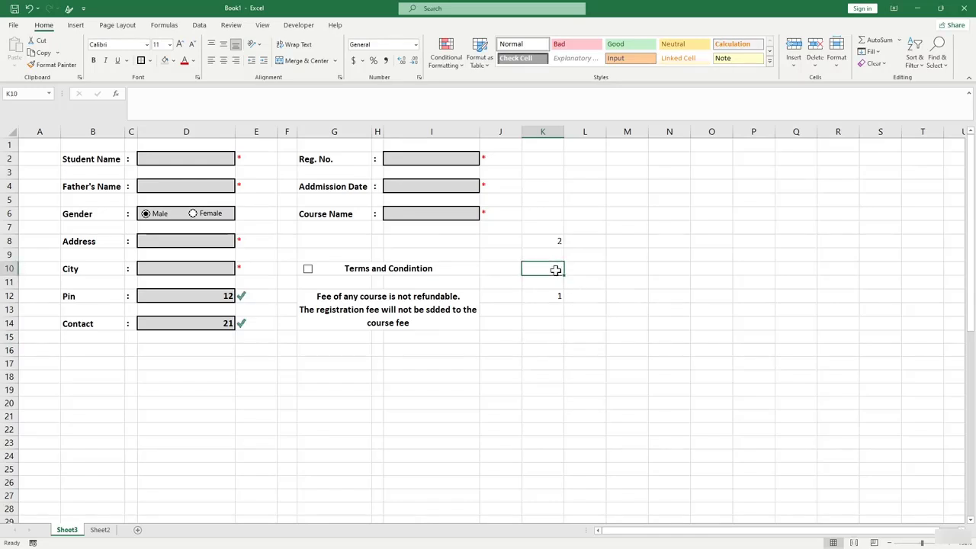
{"action": "type", "text": "=AND("}
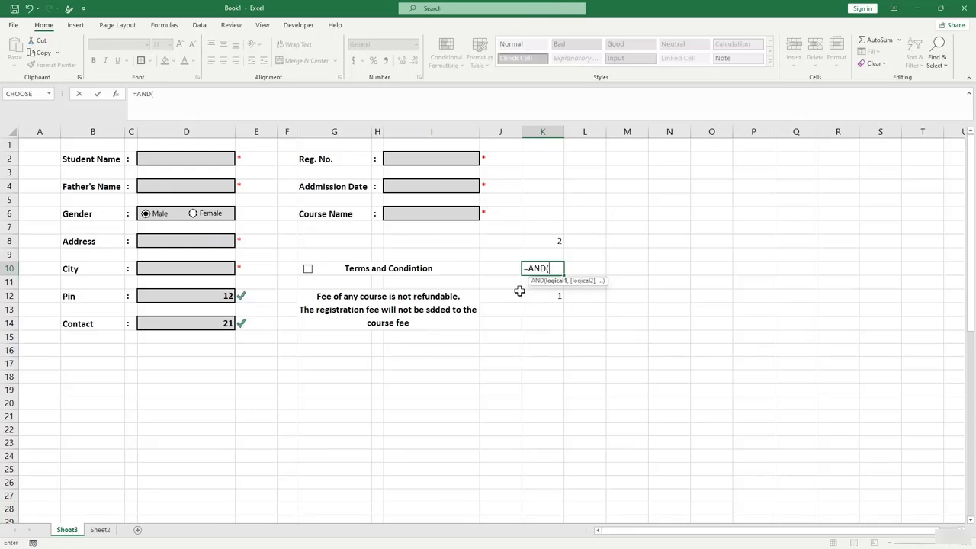
{"action": "key", "text": "BackSpace"}
{"action": "key", "text": "BackSpace"}
{"action": "key", "text": "BackSpace"}
{"action": "key", "text": "BackSpace"}
{"action": "key", "text": "BackSpace"}
{"action": "left_click", "coordinate": [540, 320]}
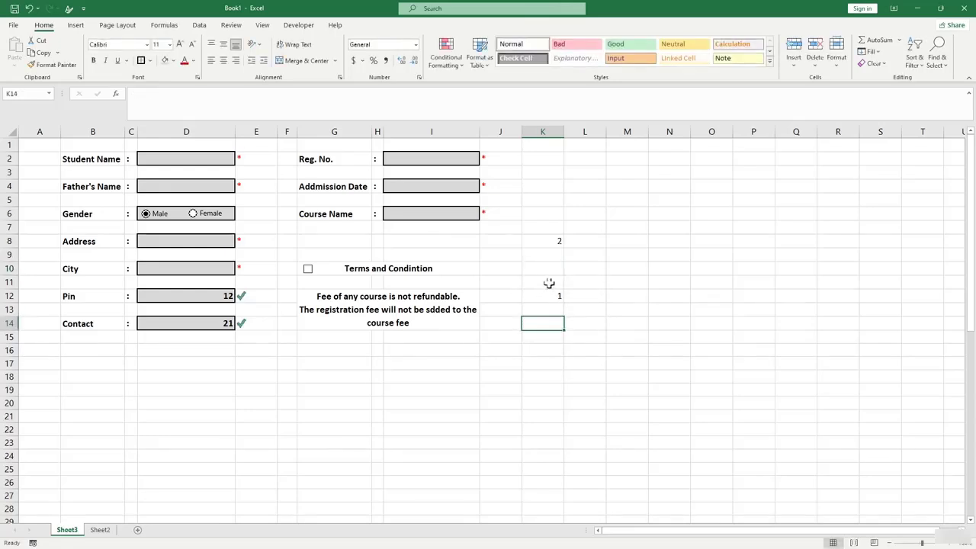
{"action": "key", "text": "Up"}
{"action": "key", "text": "Up"}
{"action": "left_click", "coordinate": [551, 273]}
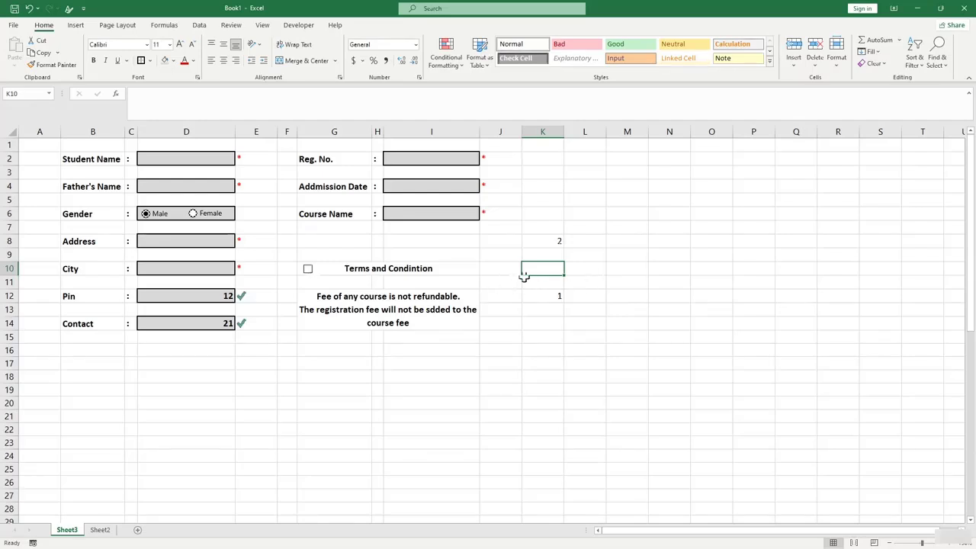
Set the checkbox's Format Control value to Checked with cell link $K$10.
{"action": "right_click", "coordinate": [309, 267]}
{"action": "left_click", "coordinate": [353, 377]}
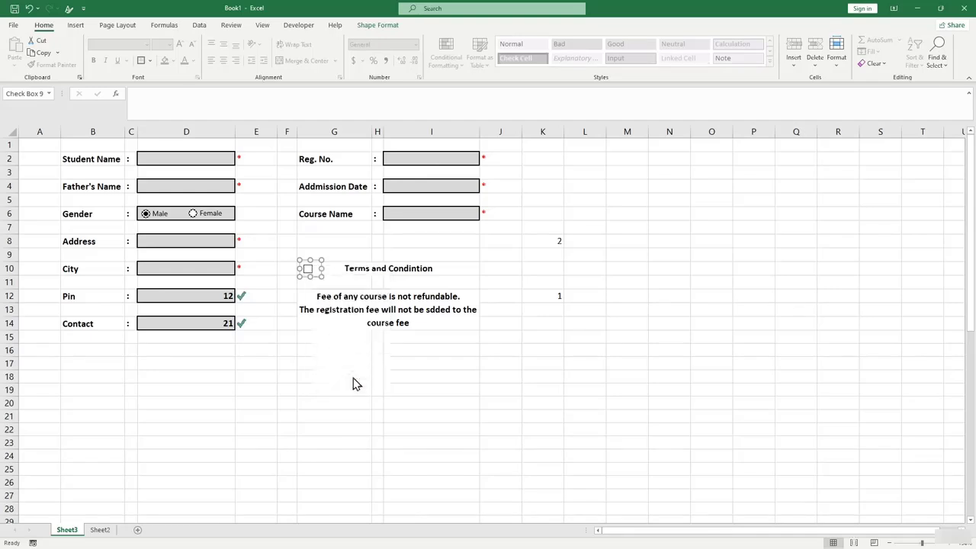
{"action": "left_click_drag", "start_coordinate": [304, 154], "coordinate": [472, 168]}
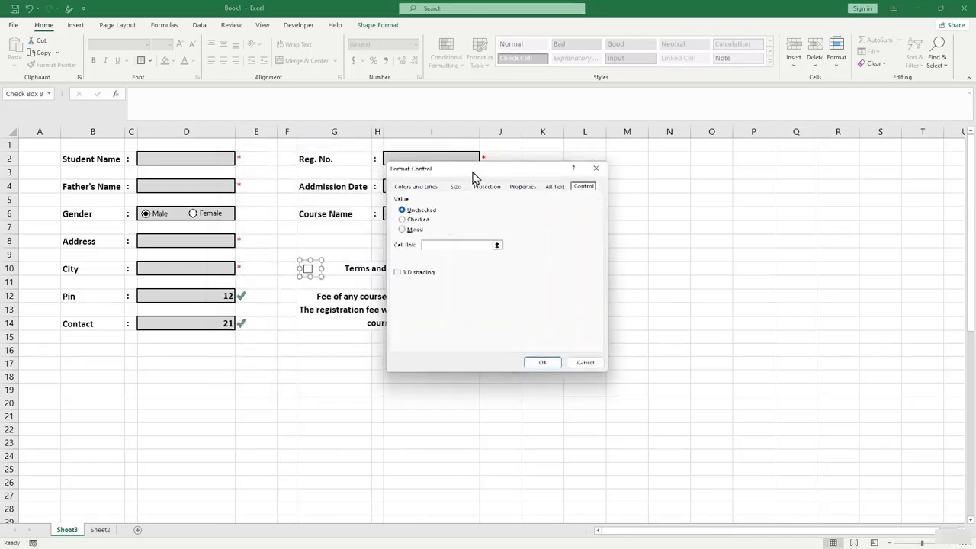
{"action": "left_click", "coordinate": [412, 219]}
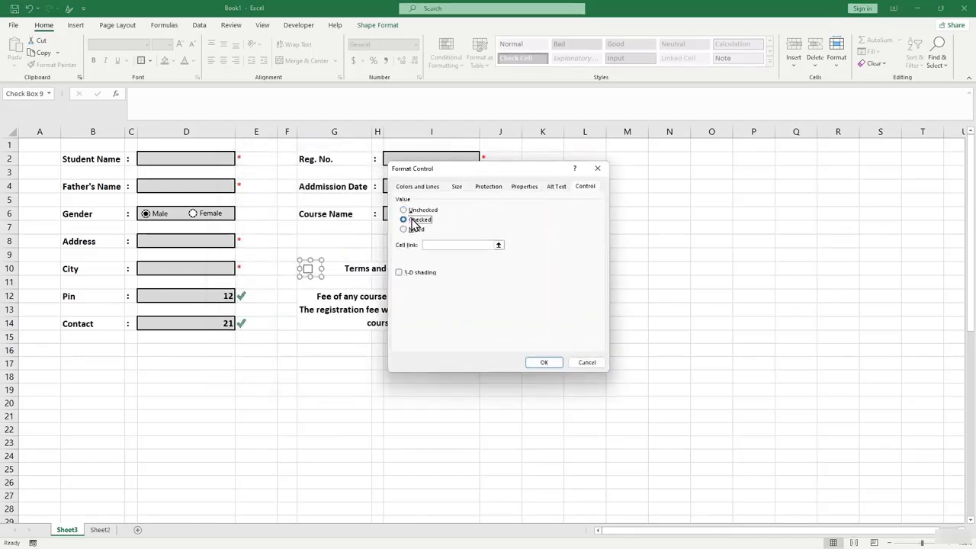
{"action": "left_click", "coordinate": [473, 244]}
{"action": "left_click_drag", "start_coordinate": [491, 170], "coordinate": [340, 176]}
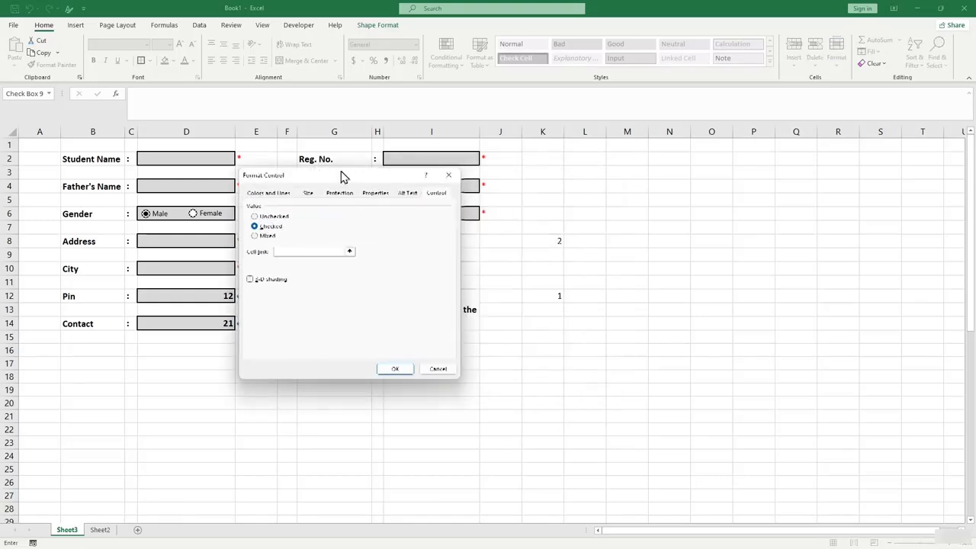
{"action": "left_click", "coordinate": [549, 269]}
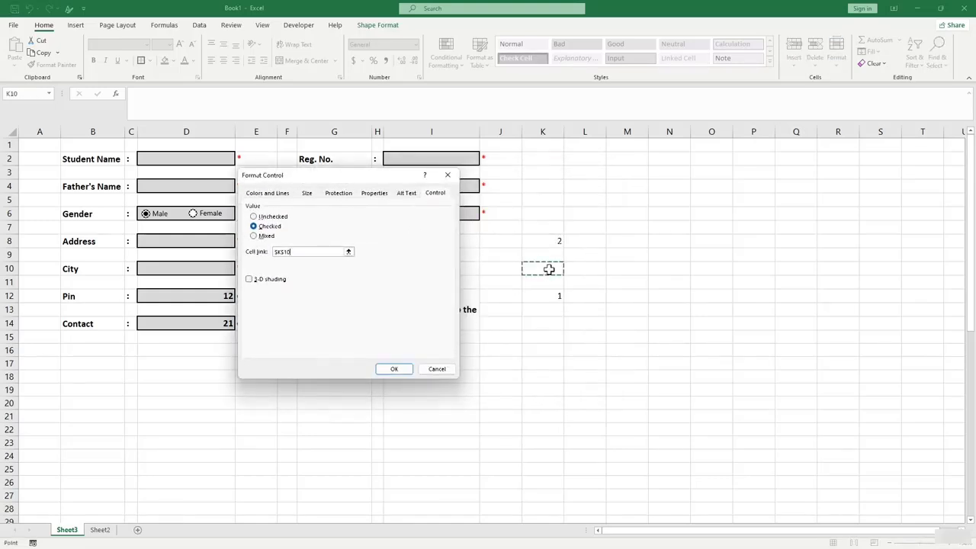
{"action": "left_click", "coordinate": [394, 369]}
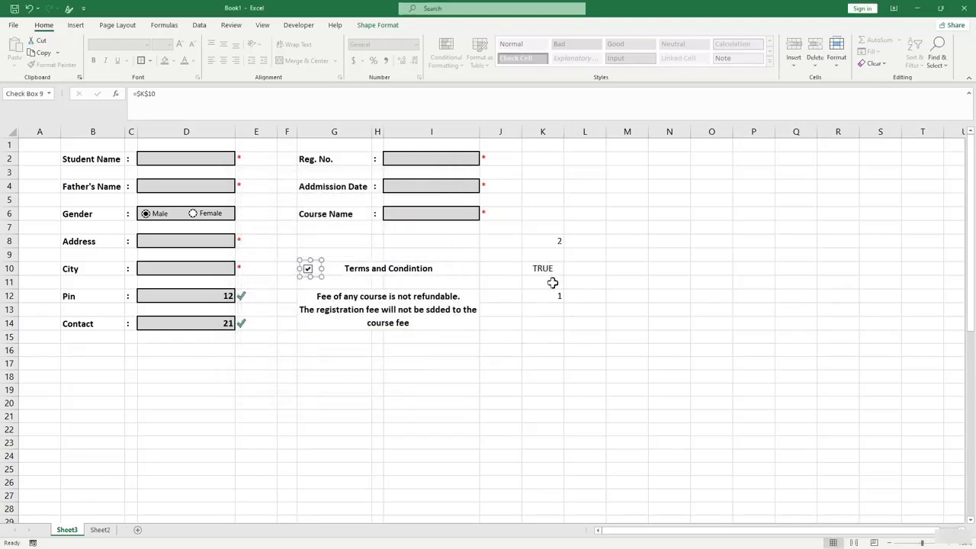
Enter =AND(K10=TRUE,K8=9) in K14, which currently returns FALSE.
{"action": "left_click", "coordinate": [551, 323]}
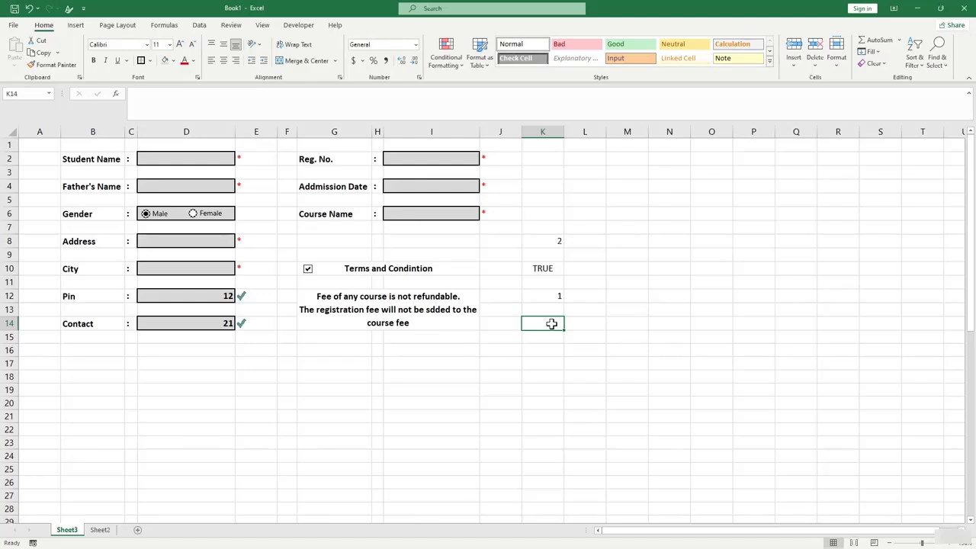
{"action": "type", "text": "=AND"}
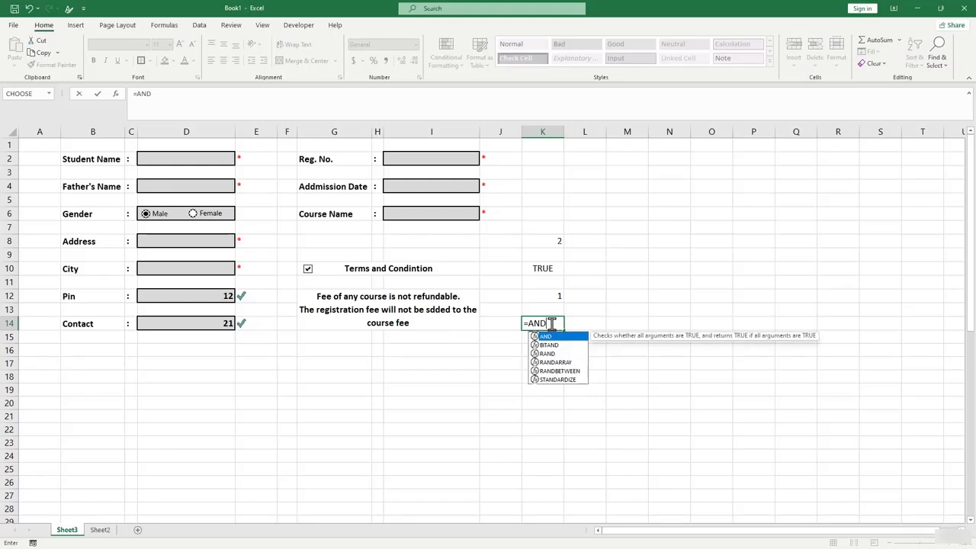
{"action": "type", "text": "("}
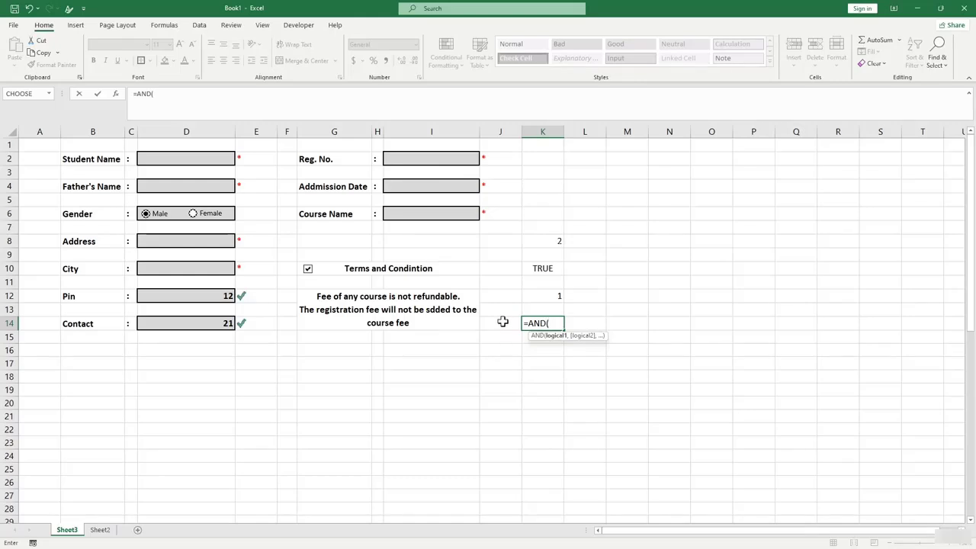
{"action": "left_click", "coordinate": [549, 270]}
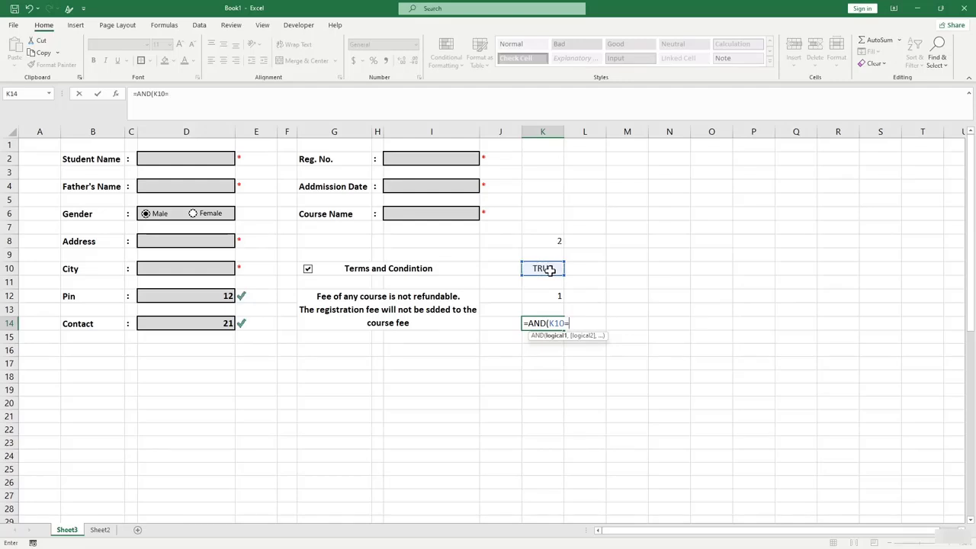
{"action": "type", "text": "="}
{"action": "type", "text": "tUR"}
{"action": "type", "text": "E"}
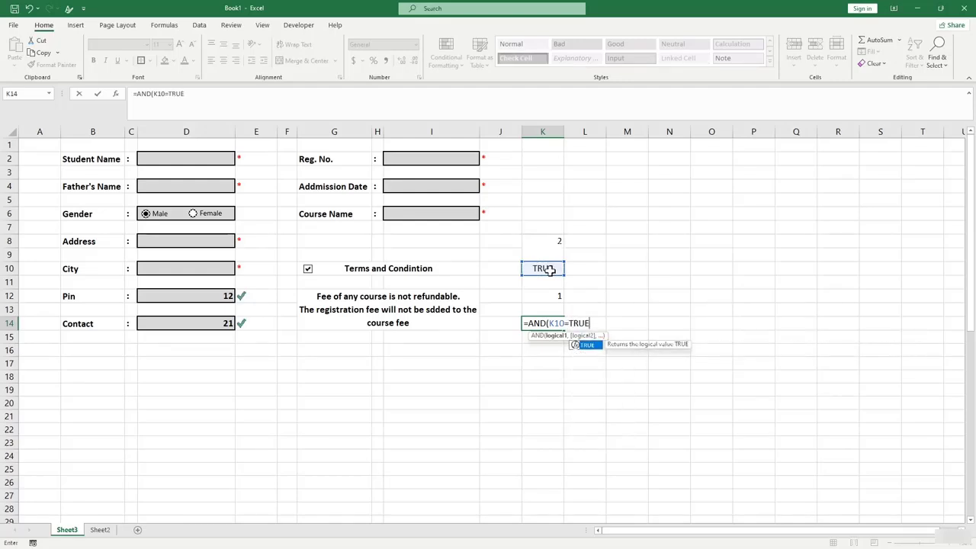
{"action": "type", "text": ","}
{"action": "left_click", "coordinate": [554, 239]}
{"action": "type", "text": "=9"}
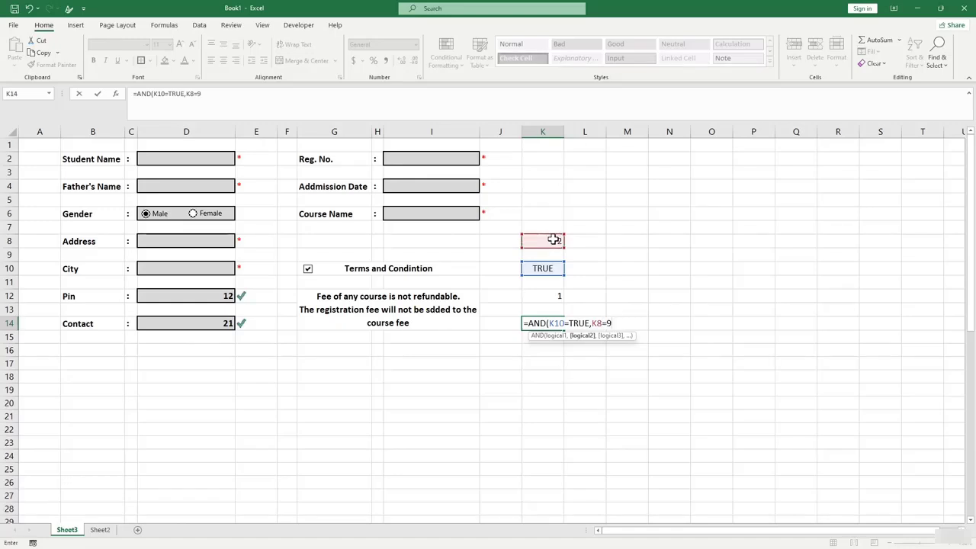
{"action": "key", "text": "Return"}
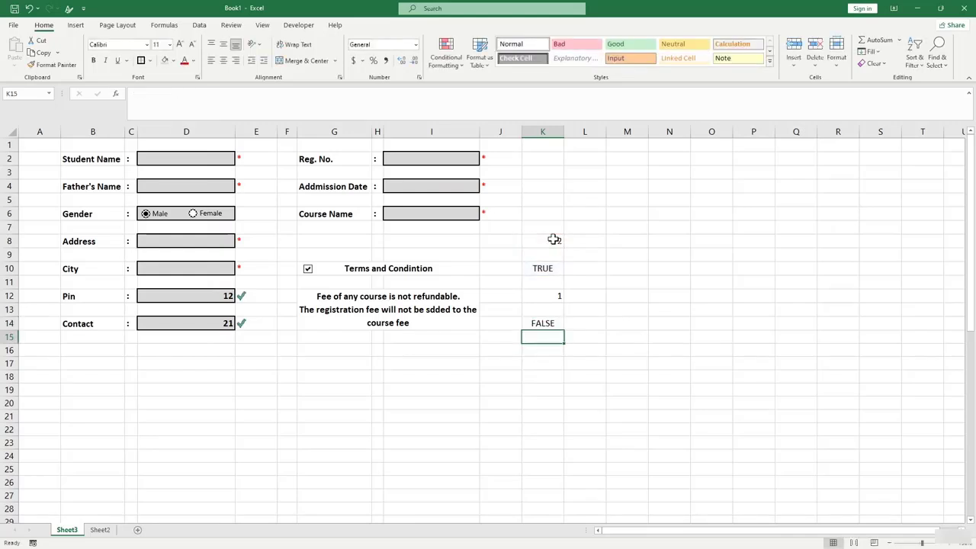
Review the K14 and K8 formulas, then enter 12, 21 and M in Reg. No., Admission Date and Course Name.
{"action": "left_click", "coordinate": [557, 323]}
{"action": "left_click", "coordinate": [552, 242]}
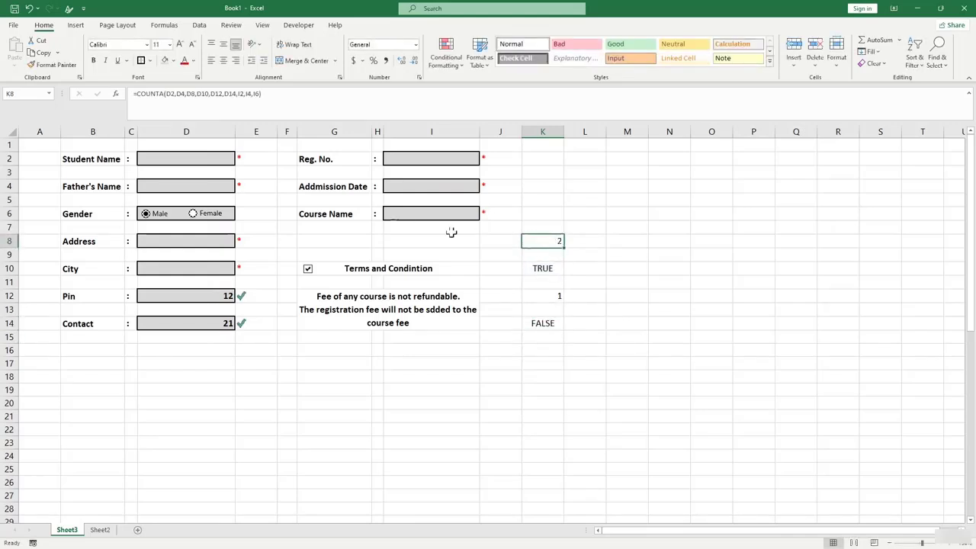
{"action": "left_click", "coordinate": [410, 160]}
{"action": "left_click", "coordinate": [483, 388]}
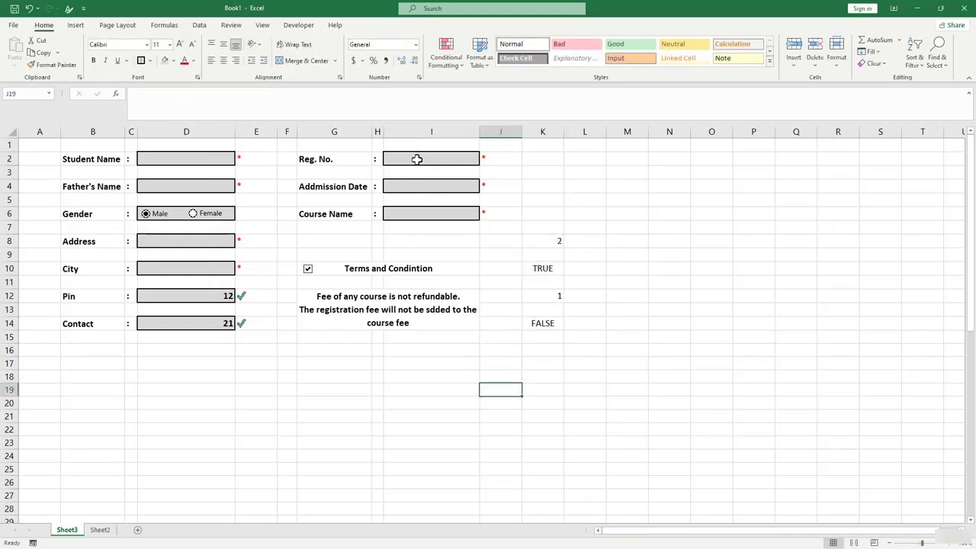
{"action": "left_click", "coordinate": [417, 159]}
{"action": "type", "text": "12"}
{"action": "key", "text": "Return"}
{"action": "type", "text": "21"}
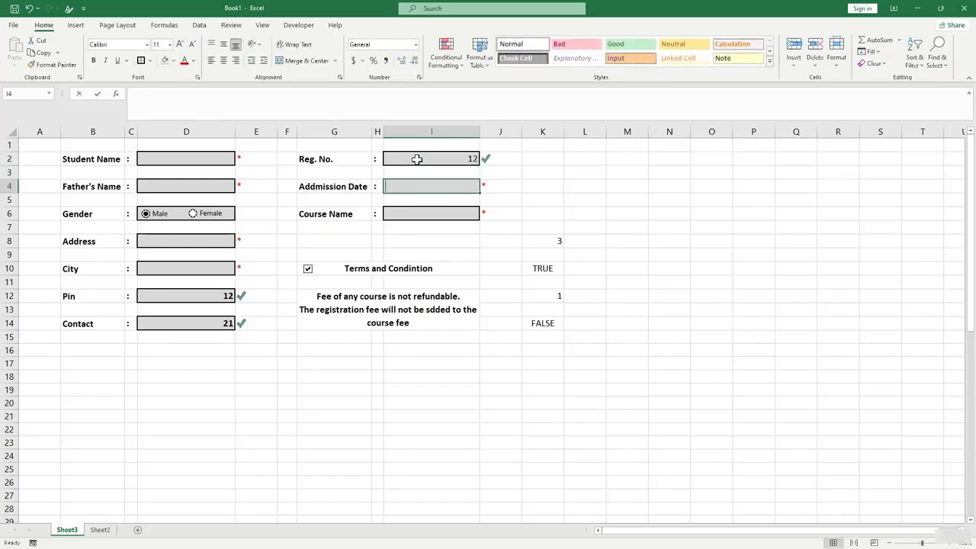
{"action": "key", "text": "Return"}
{"action": "type", "text": "MIS"}
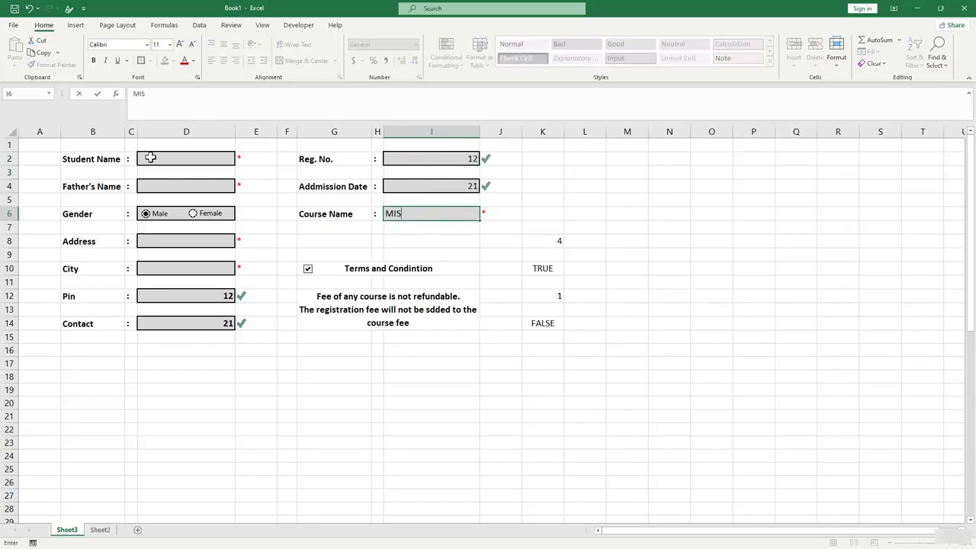
Fill the left-hand fields with test text (DF, FD, FD, DF, FF) and inspect K14's result.
{"action": "left_click", "coordinate": [150, 158]}
{"action": "type", "text": "DF"}
{"action": "left_click", "coordinate": [163, 189]}
{"action": "type", "text": "FD"}
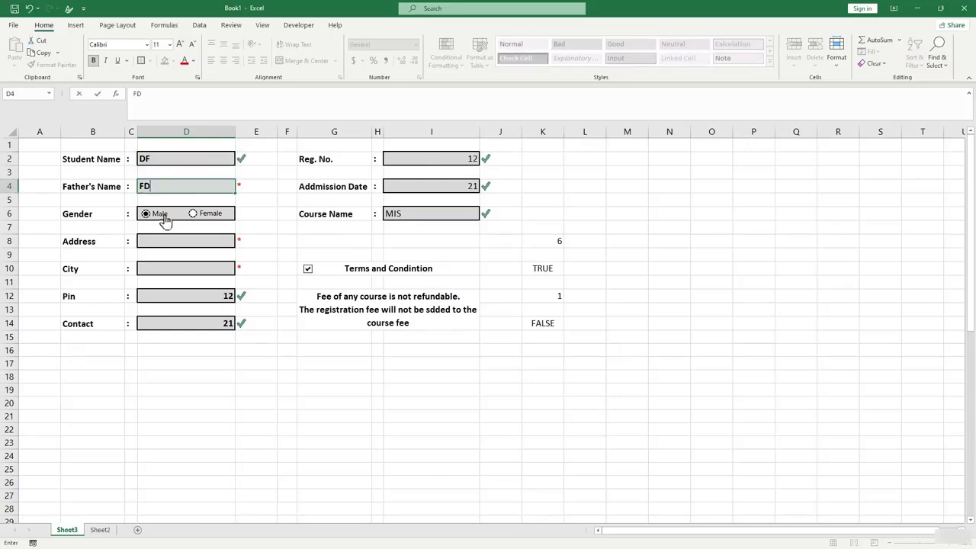
{"action": "left_click", "coordinate": [163, 237]}
{"action": "type", "text": "FD"}
{"action": "left_click", "coordinate": [168, 269]}
{"action": "type", "text": "DF"}
{"action": "left_click", "coordinate": [178, 307]}
{"action": "type", "text": "FF"}
{"action": "key", "text": "Return"}
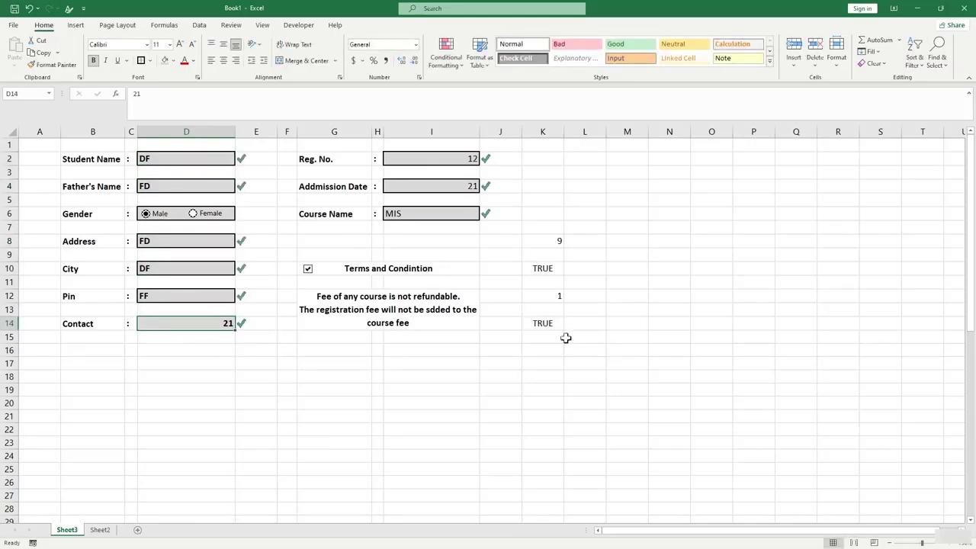
{"action": "left_click", "coordinate": [541, 324]}
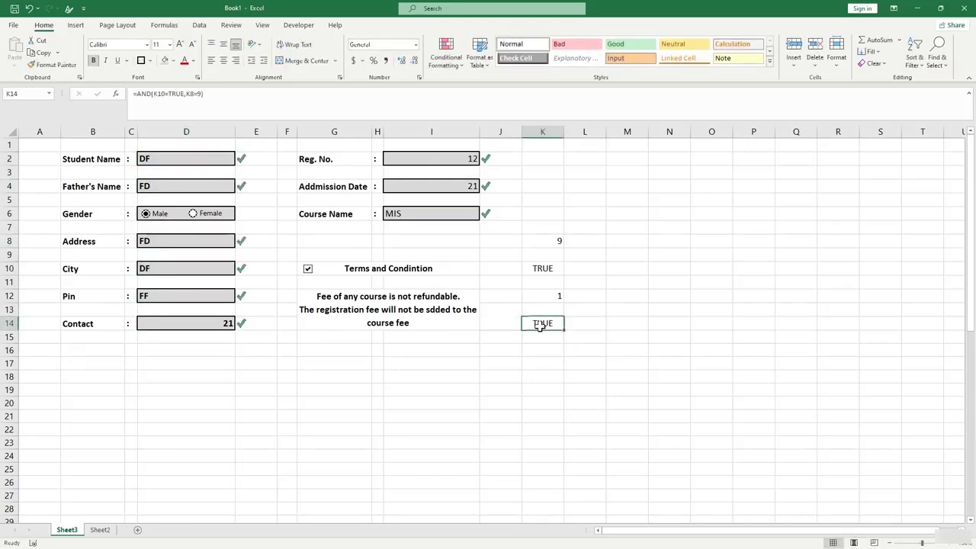
{"action": "left_click", "coordinate": [432, 336]}
Delete all entries in columns D and I so every field is empty and K8 reads 0.
{"action": "left_click_drag", "start_coordinate": [221, 323], "coordinate": [217, 241]}
{"action": "key", "text": "Delete"}
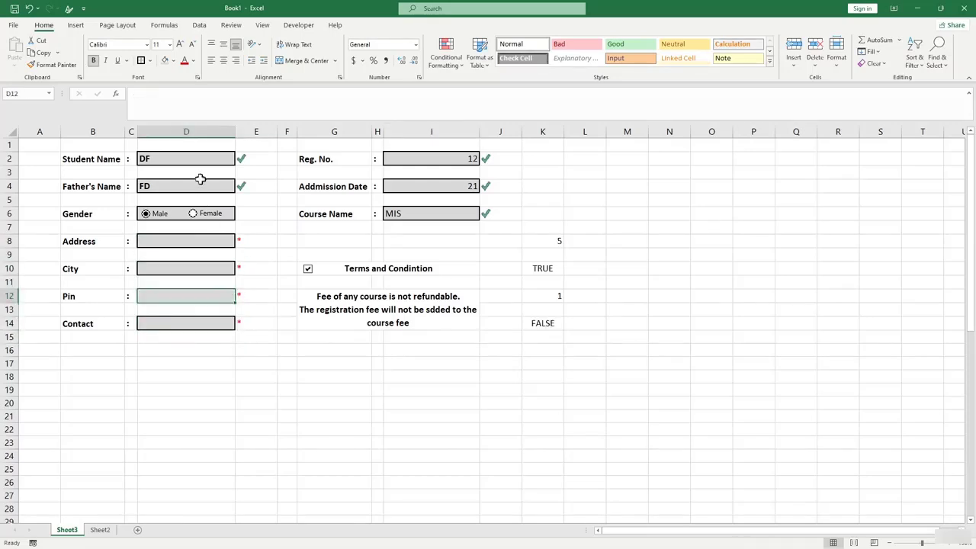
{"action": "left_click", "coordinate": [191, 159]}
{"action": "key", "text": "Delete"}
{"action": "left_click", "coordinate": [174, 186]}
{"action": "key", "text": "Delete"}
{"action": "left_click", "coordinate": [450, 158]}
{"action": "key", "text": "Delete"}
{"action": "left_click", "coordinate": [453, 186]}
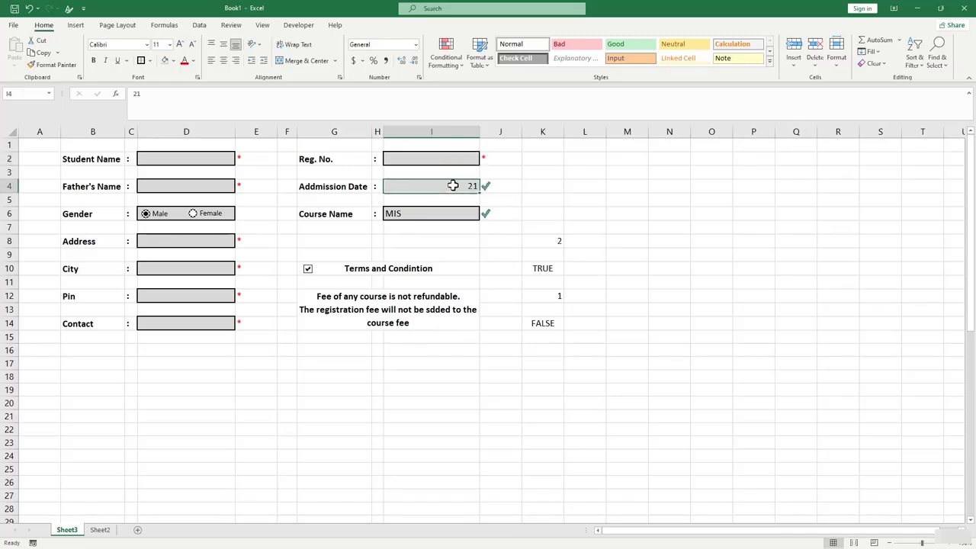
{"action": "key", "text": "Delete"}
{"action": "left_click", "coordinate": [438, 214]}
{"action": "key", "text": "Delete"}
{"action": "left_click", "coordinate": [525, 341]}
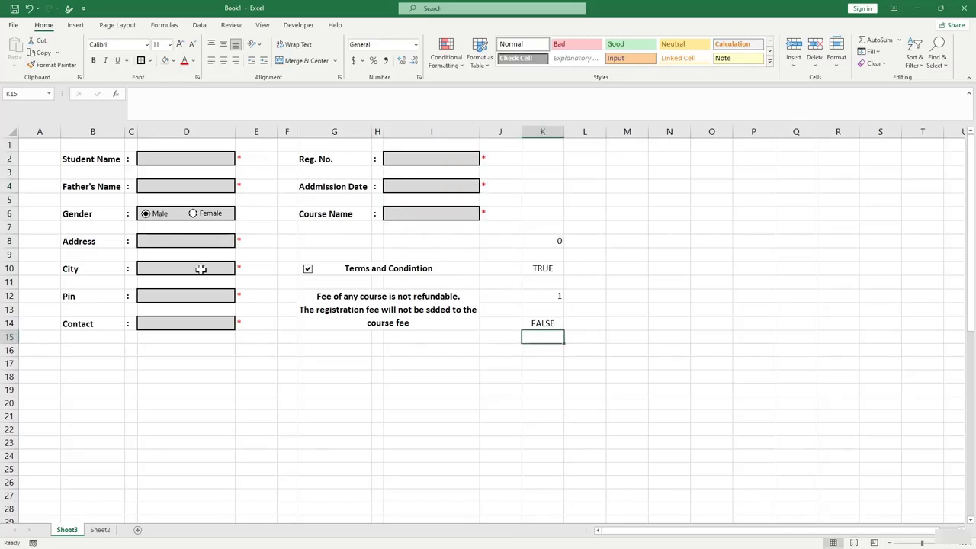
{"action": "left_click", "coordinate": [431, 430]}
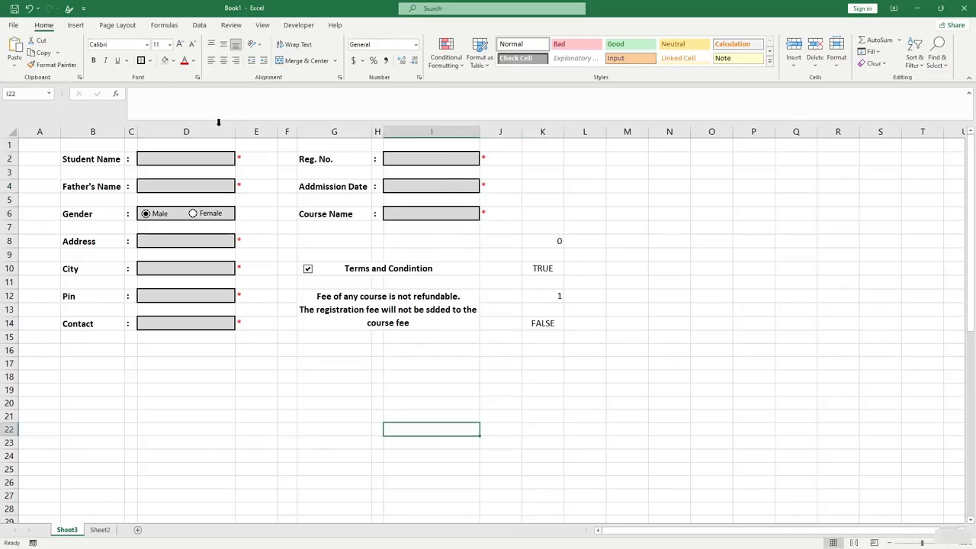
Add a List validation to City using the pasted US state names.
{"action": "left_click", "coordinate": [161, 270]}
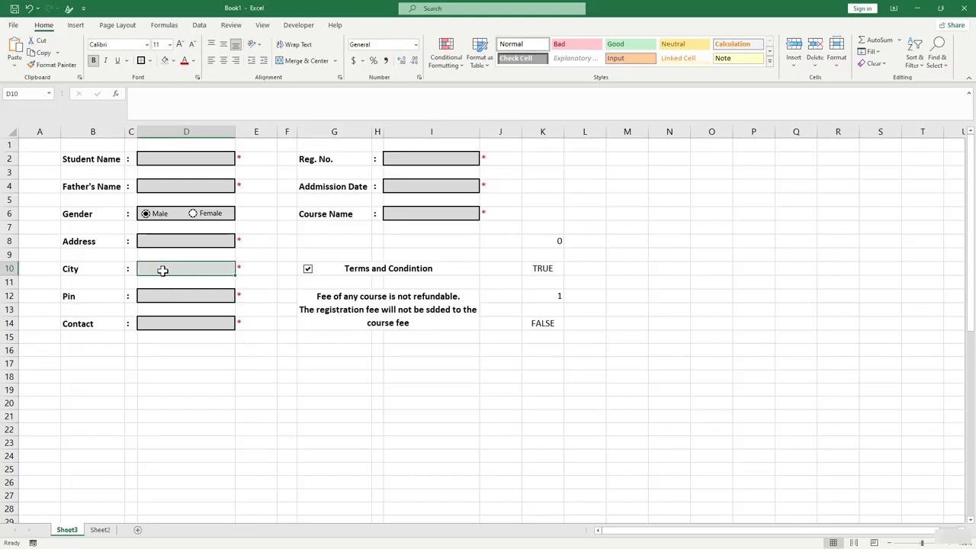
{"action": "left_click", "coordinate": [201, 26]}
{"action": "left_click", "coordinate": [490, 65]}
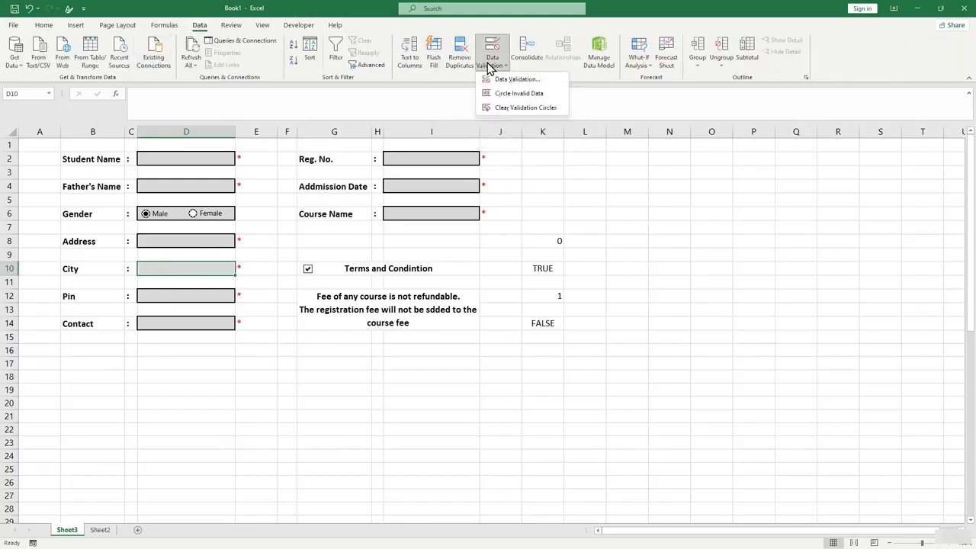
{"action": "left_click", "coordinate": [499, 80]}
{"action": "left_click", "coordinate": [318, 251]}
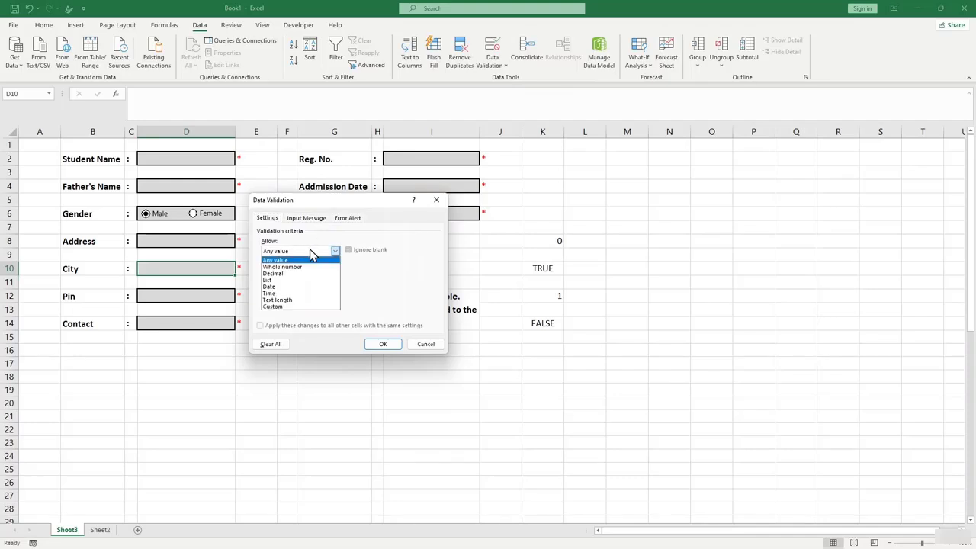
{"action": "left_click", "coordinate": [327, 280]}
{"action": "left_click", "coordinate": [326, 292]}
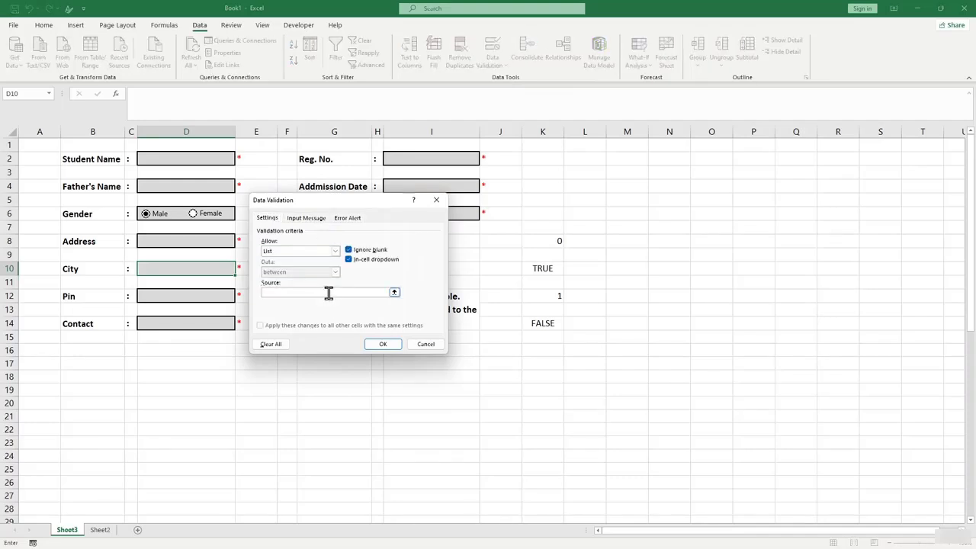
{"action": "type", "text": "West Virginia, Wisconsin, Wyoming"}
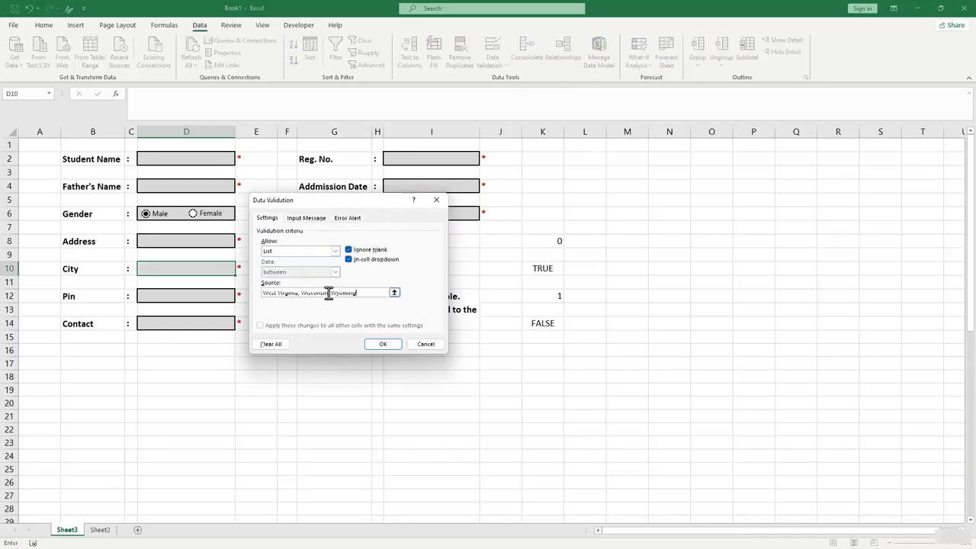
{"action": "left_click", "coordinate": [383, 344]}
Check the City dropdown's state list, closing it without choosing a value.
{"action": "left_click", "coordinate": [242, 272]}
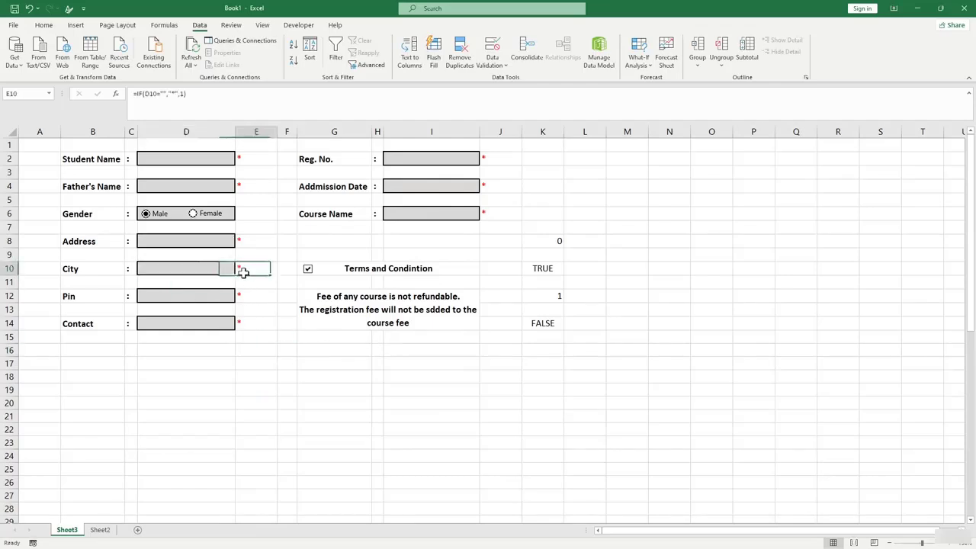
{"action": "left_click", "coordinate": [229, 268]}
{"action": "left_click", "coordinate": [239, 271]}
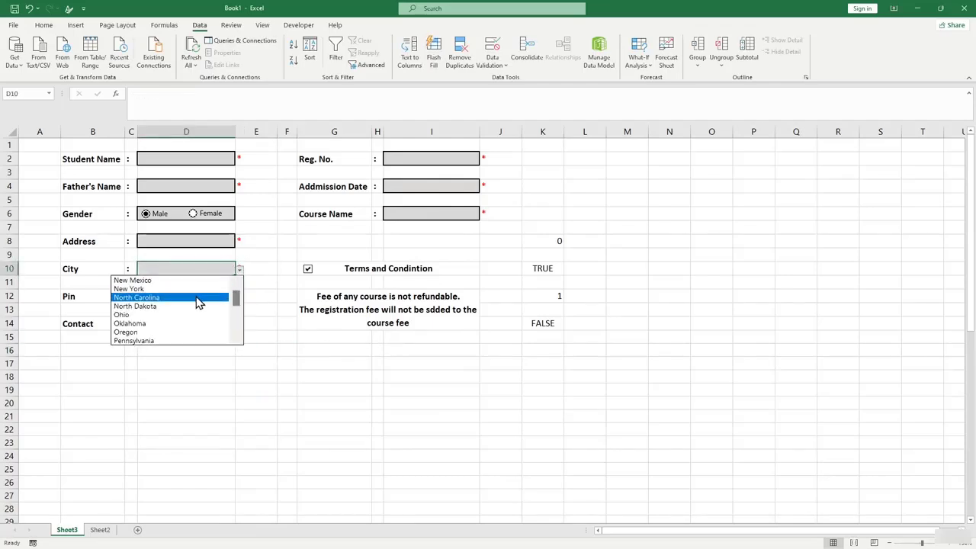
{"action": "left_click_drag", "start_coordinate": [236, 303], "coordinate": [252, 318]}
{"action": "left_click", "coordinate": [340, 353]}
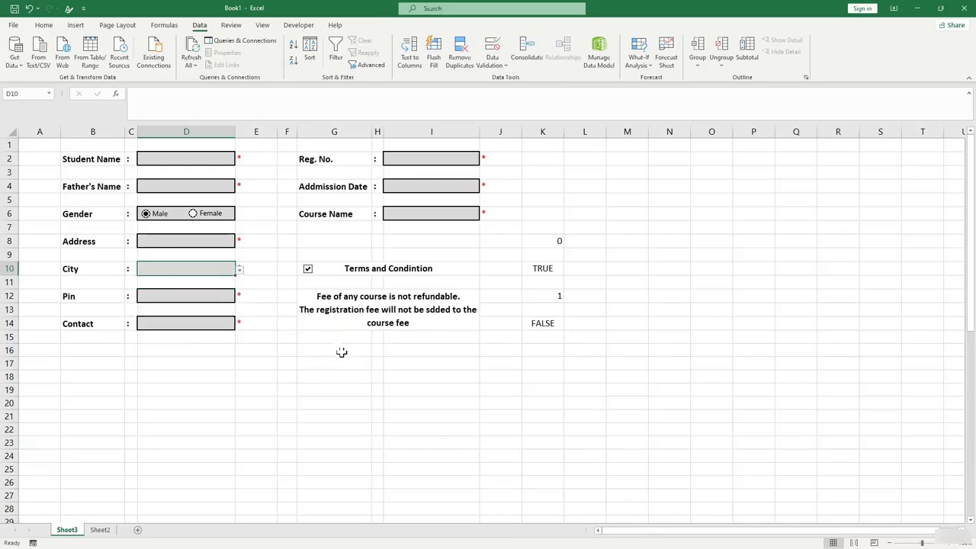
Give Course Name a List validation with source 'MIS, ADVANCED COURSE'.
{"action": "double_click", "coordinate": [408, 215]}
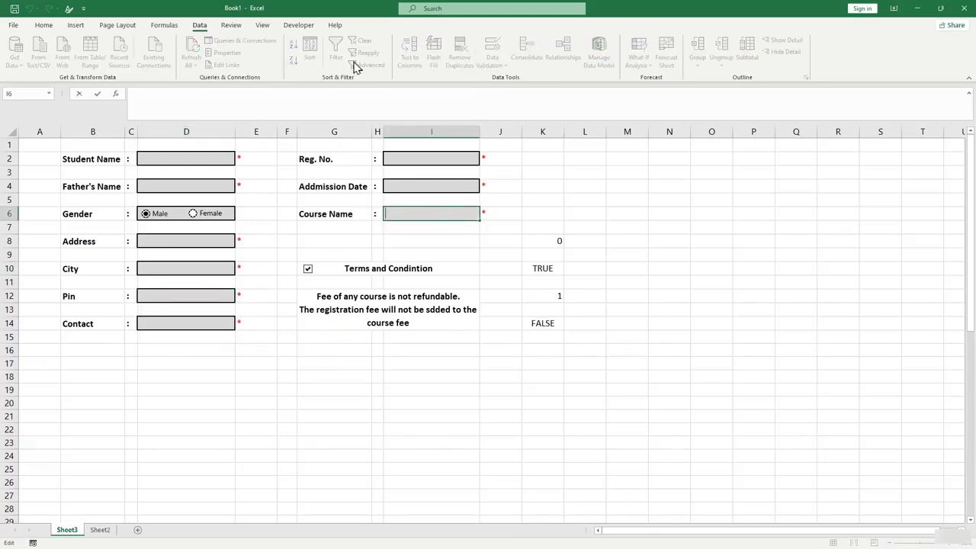
{"action": "key", "text": "Escape"}
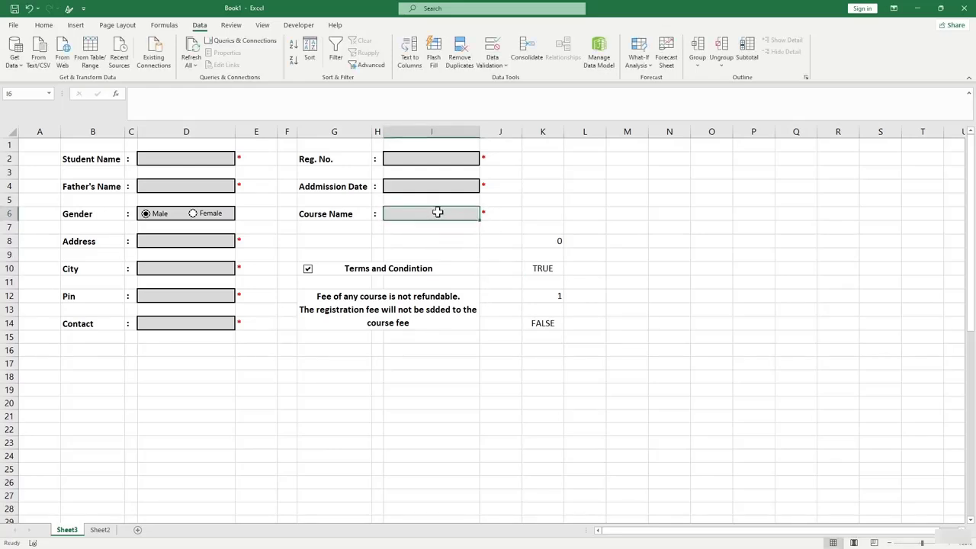
{"action": "left_click", "coordinate": [492, 64]}
{"action": "left_click", "coordinate": [505, 79]}
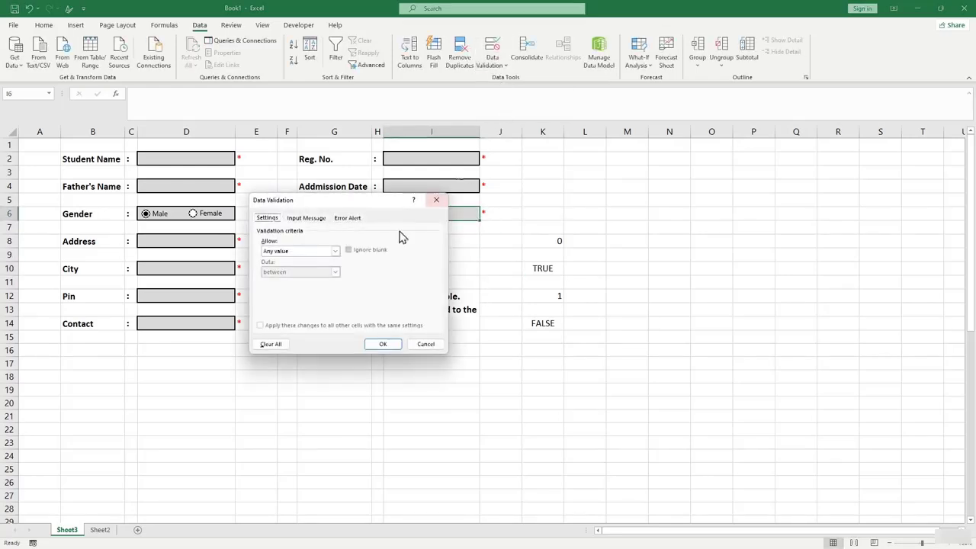
{"action": "left_click", "coordinate": [324, 251]}
{"action": "left_click", "coordinate": [309, 280]}
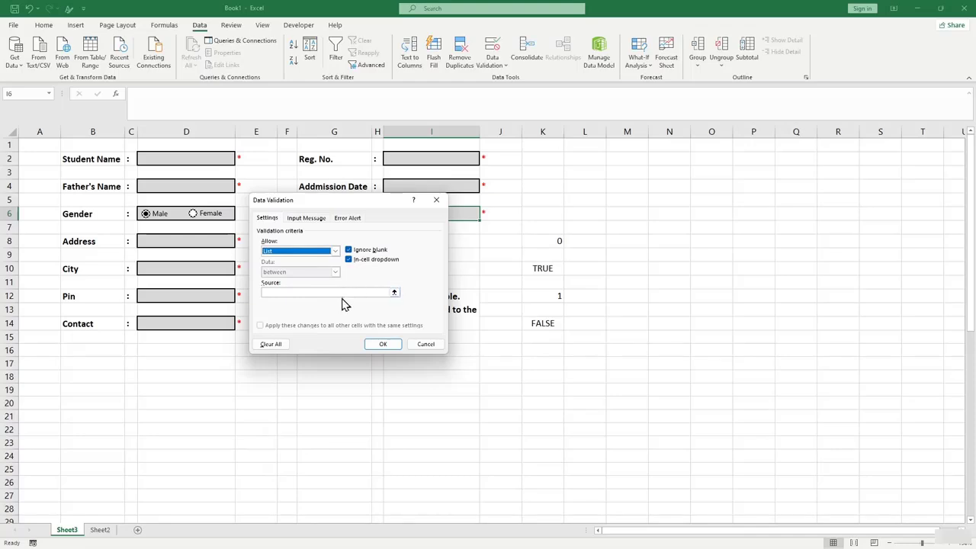
{"action": "left_click", "coordinate": [340, 292]}
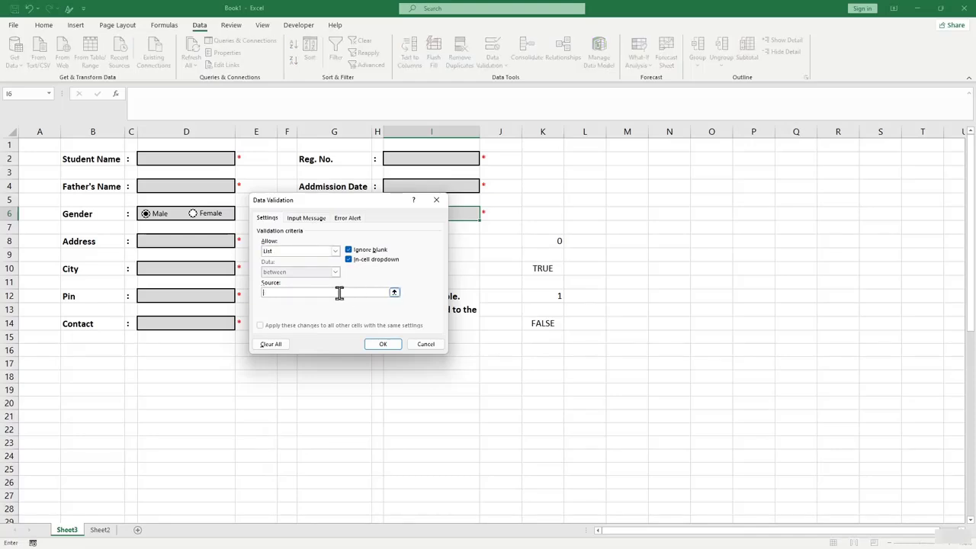
{"action": "type", "text": "MIS, ADVANCED COURSE"}
{"action": "left_click", "coordinate": [382, 344]}
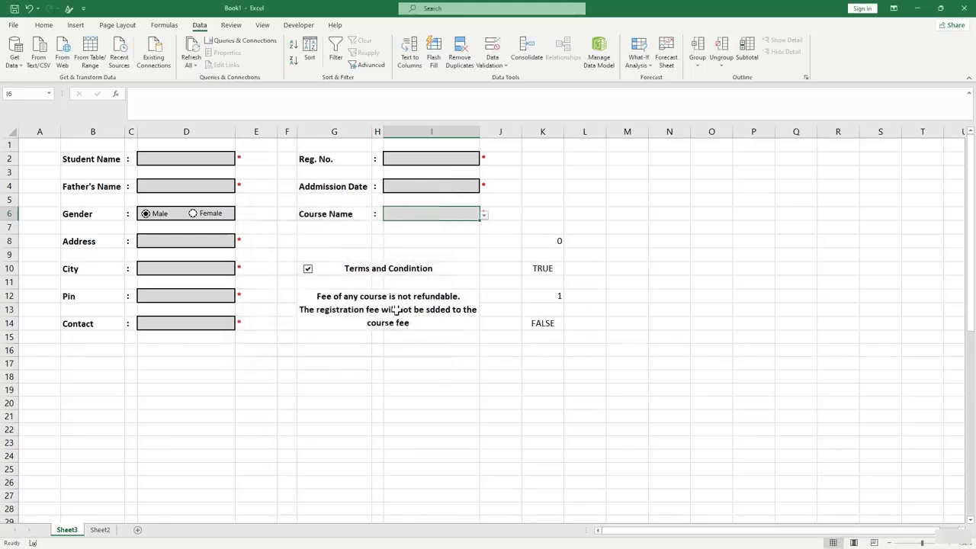
Choose ADVANCED COURSE from the Course Name dropdown.
{"action": "left_click", "coordinate": [484, 215]}
{"action": "left_click", "coordinate": [480, 234]}
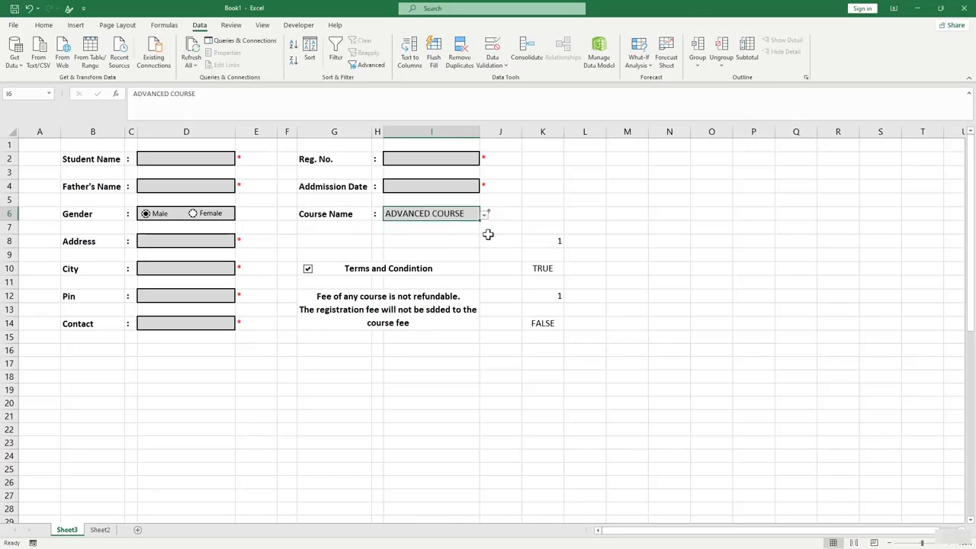
{"action": "left_click", "coordinate": [488, 237]}
{"action": "left_click", "coordinate": [376, 253]}
{"action": "left_click", "coordinate": [499, 363]}
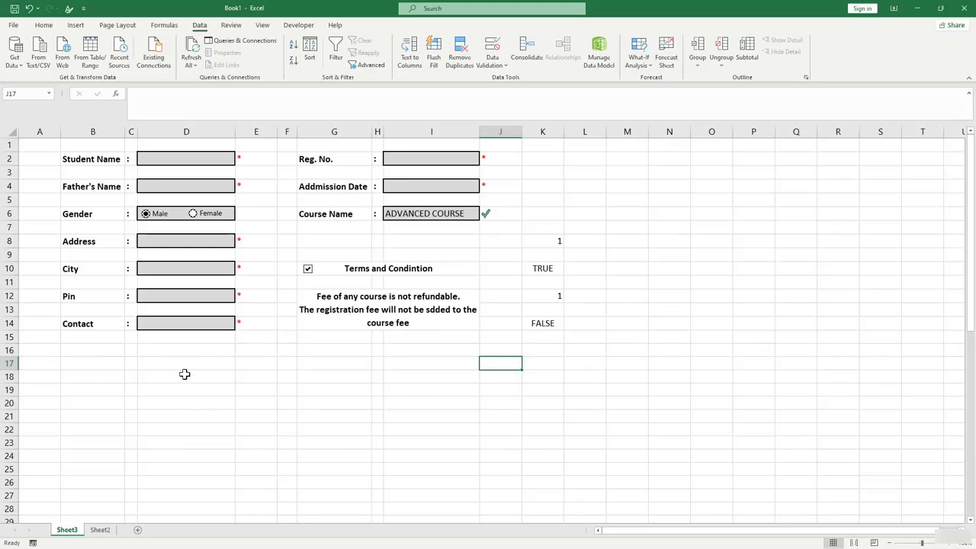
Select E28 below the form and make row 28 taller.
{"action": "scroll", "coordinate": [203, 376], "scroll_direction": "down", "scroll_amount": 3}
{"action": "scroll", "coordinate": [204, 377], "scroll_direction": "up", "scroll_amount": 3}
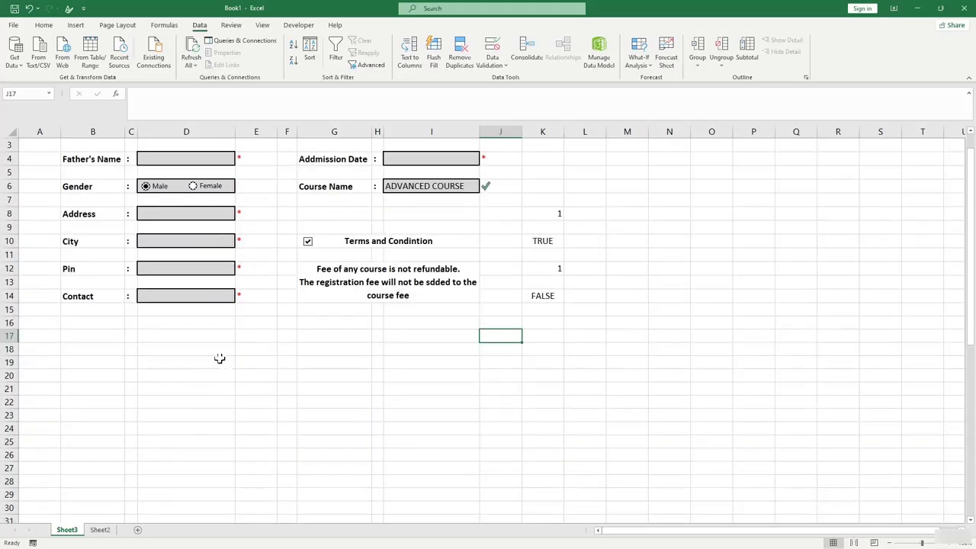
{"action": "scroll", "coordinate": [213, 454], "scroll_direction": "down", "scroll_amount": 2}
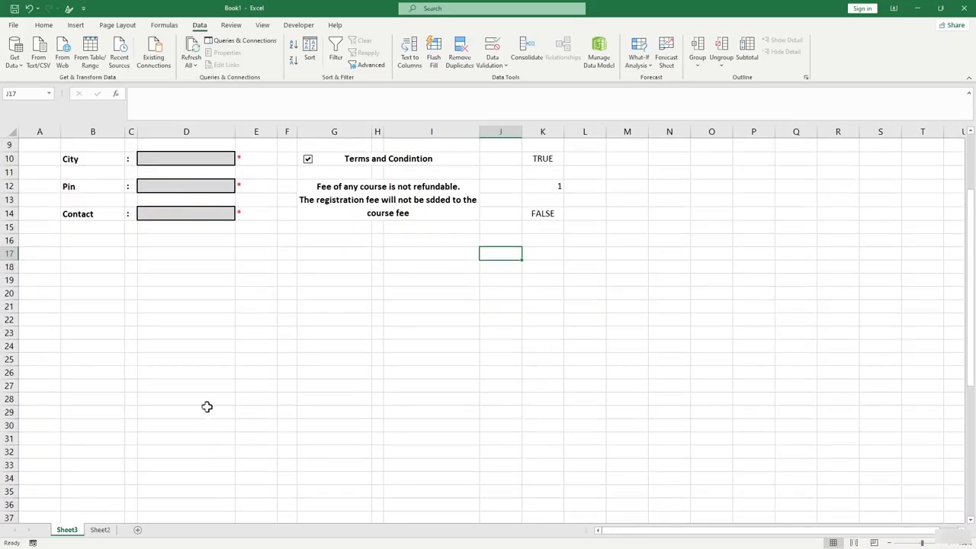
{"action": "left_click", "coordinate": [197, 374]}
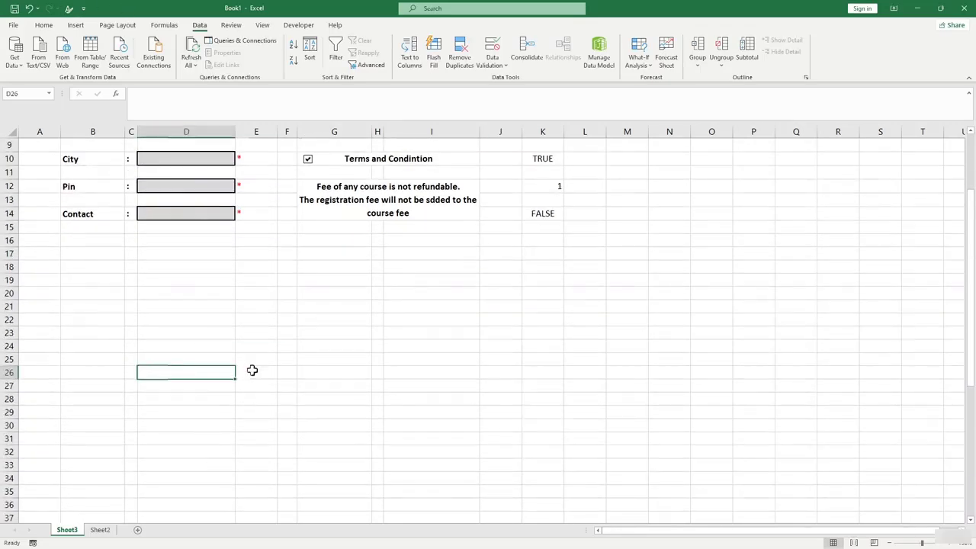
{"action": "left_click", "coordinate": [252, 370]}
{"action": "left_click", "coordinate": [252, 398]}
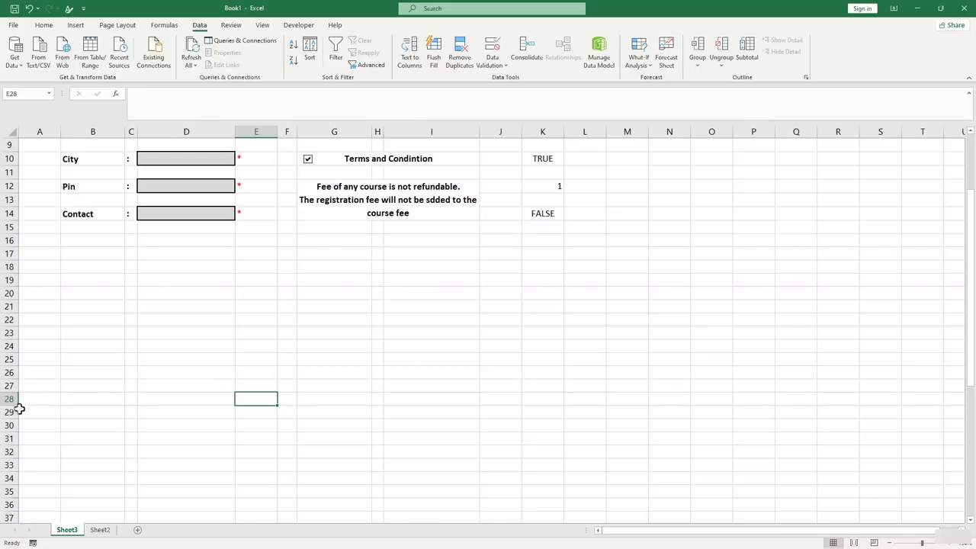
{"action": "left_click_drag", "start_coordinate": [20, 408], "coordinate": [11, 411]}
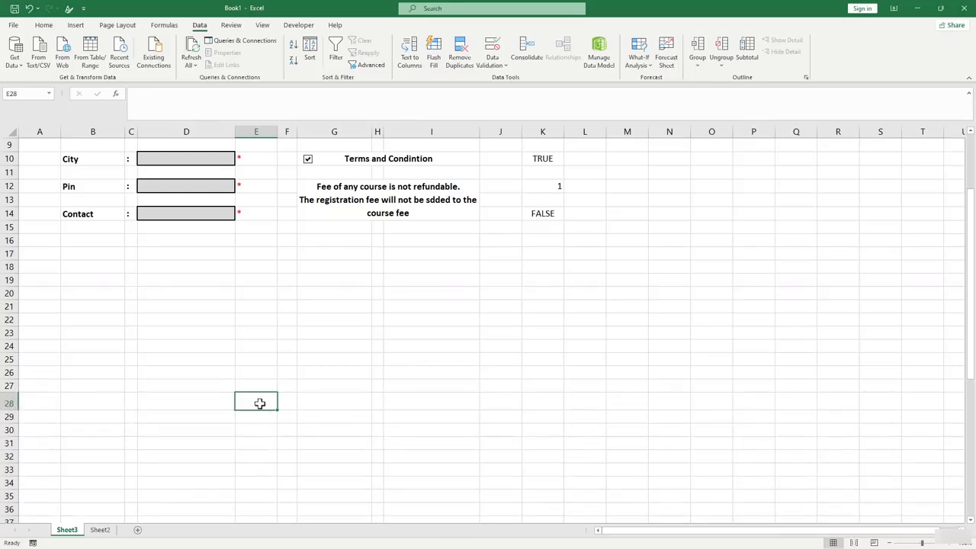
Enter 'Submit' in E28, centre it horizontally and vertically, and open the Fill Color palette.
{"action": "right_click", "coordinate": [260, 403]}
{"action": "left_click", "coordinate": [252, 405]}
{"action": "double_click", "coordinate": [252, 403]}
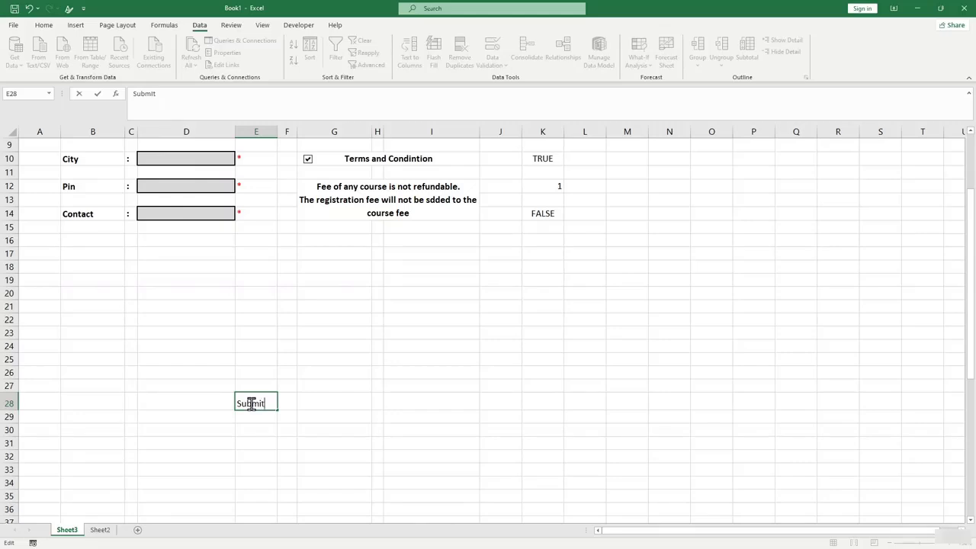
{"action": "key", "text": "Return"}
{"action": "left_click", "coordinate": [270, 438]}
{"action": "left_click", "coordinate": [264, 403]}
{"action": "left_click", "coordinate": [57, 27]}
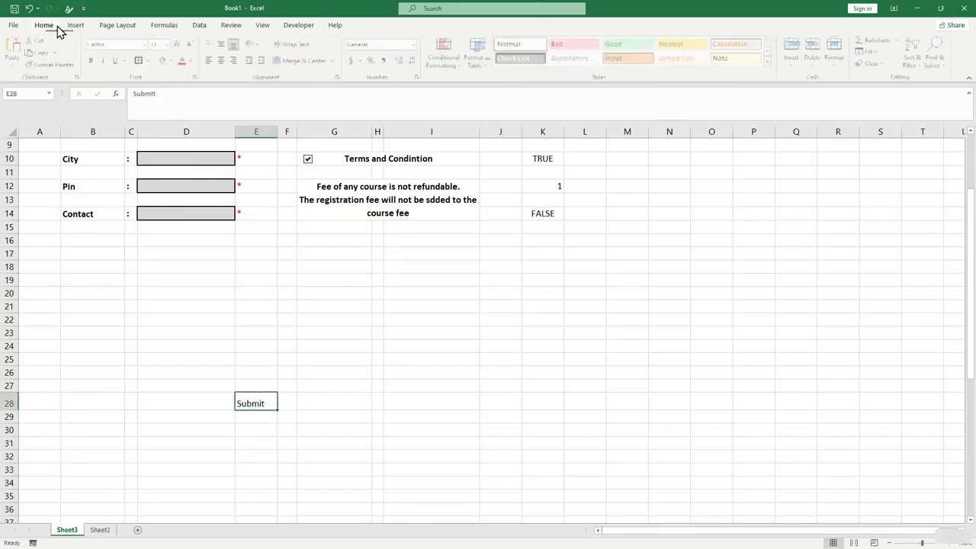
{"action": "left_click", "coordinate": [222, 60]}
{"action": "left_click", "coordinate": [223, 44]}
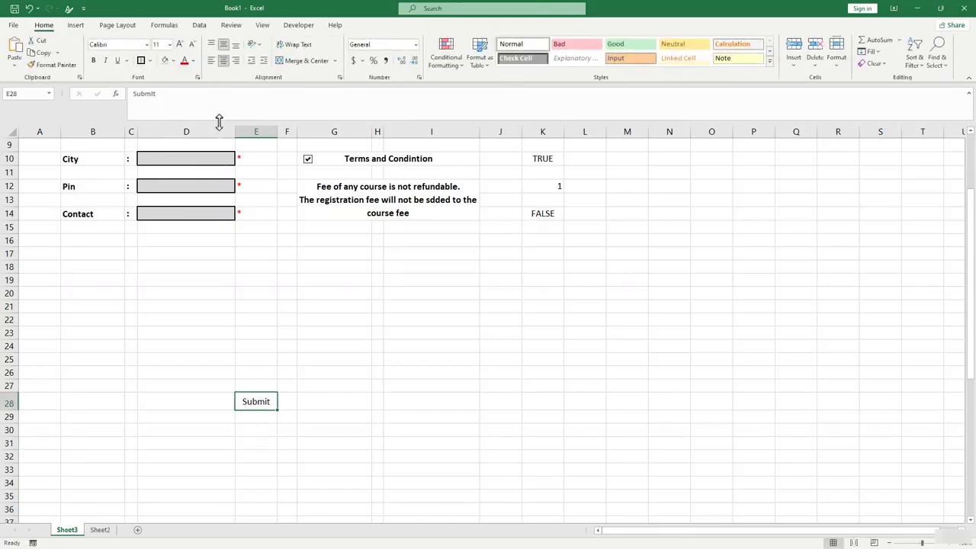
{"action": "left_click", "coordinate": [173, 61]}
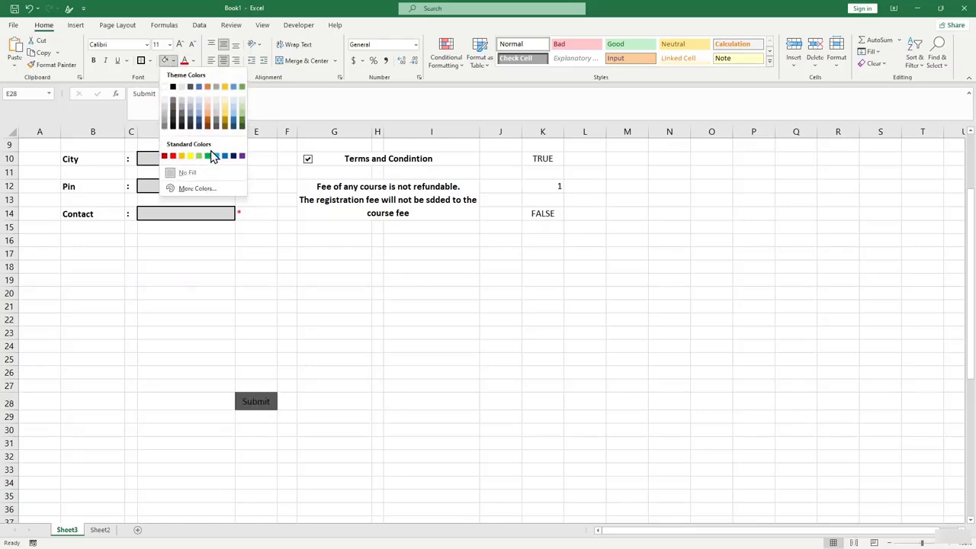
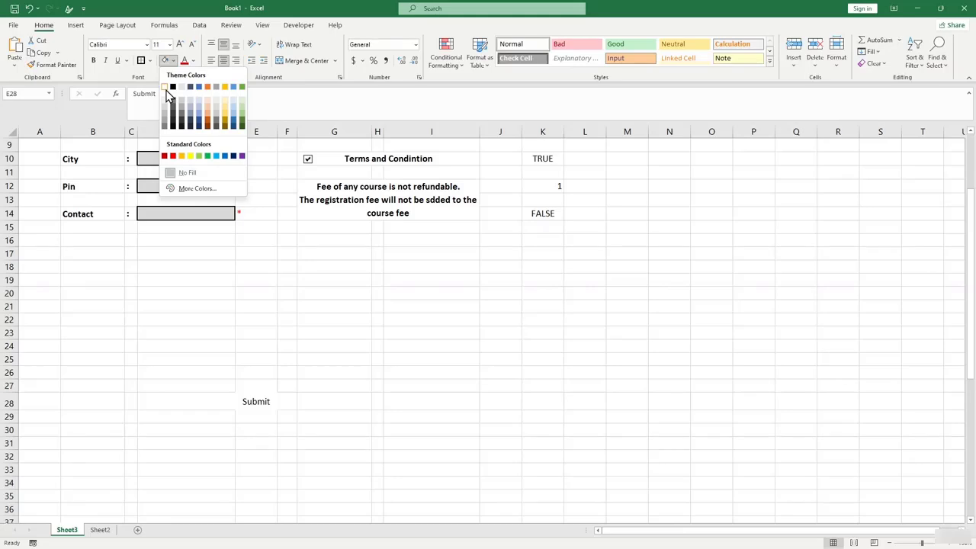
Give the Submit cell E28 a light grey fill and white font colour.
{"action": "left_click", "coordinate": [176, 113]}
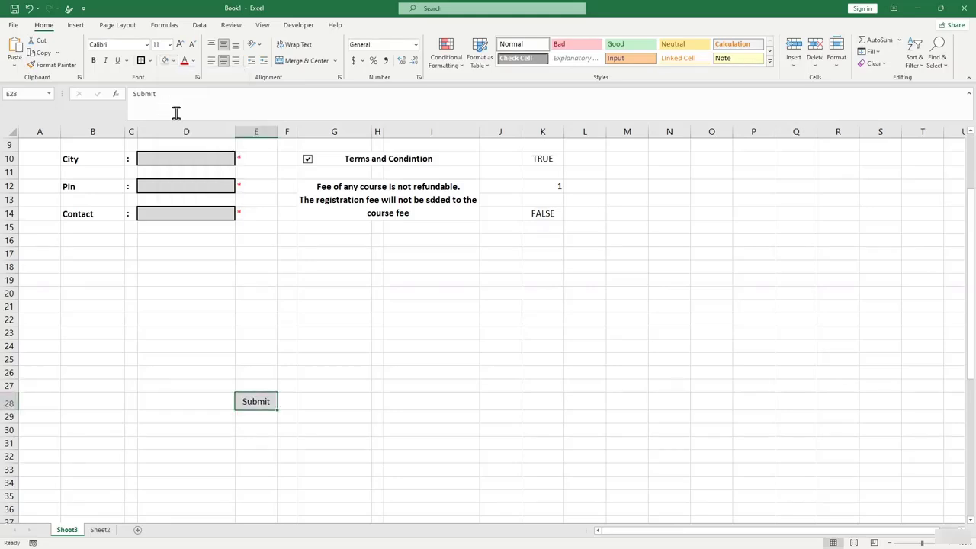
{"action": "left_click", "coordinate": [193, 60]}
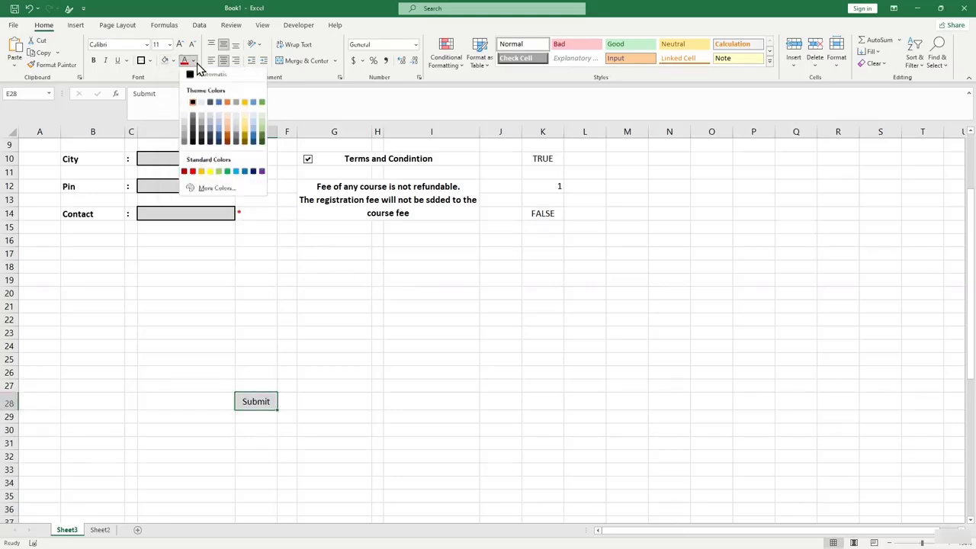
{"action": "left_click", "coordinate": [192, 103]}
{"action": "left_click", "coordinate": [377, 386]}
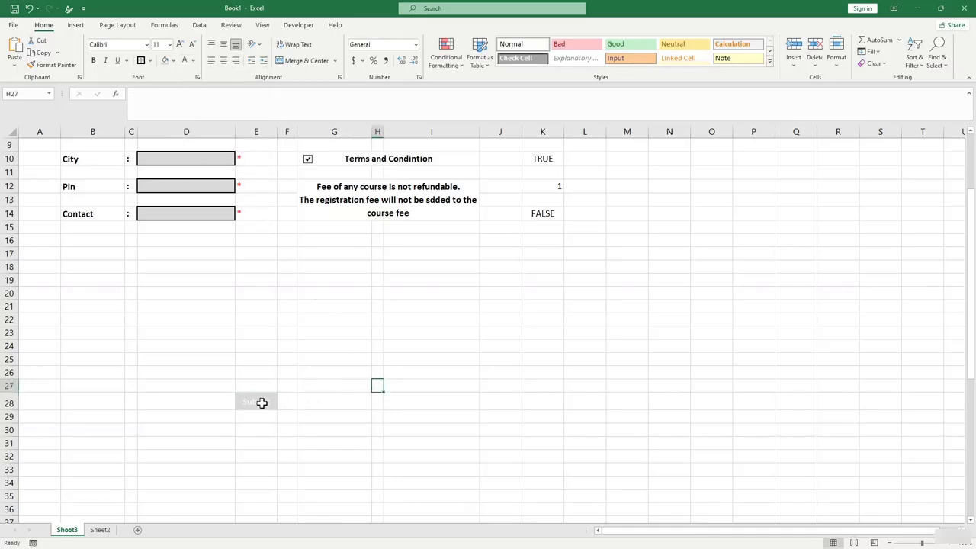
{"action": "left_click", "coordinate": [262, 403]}
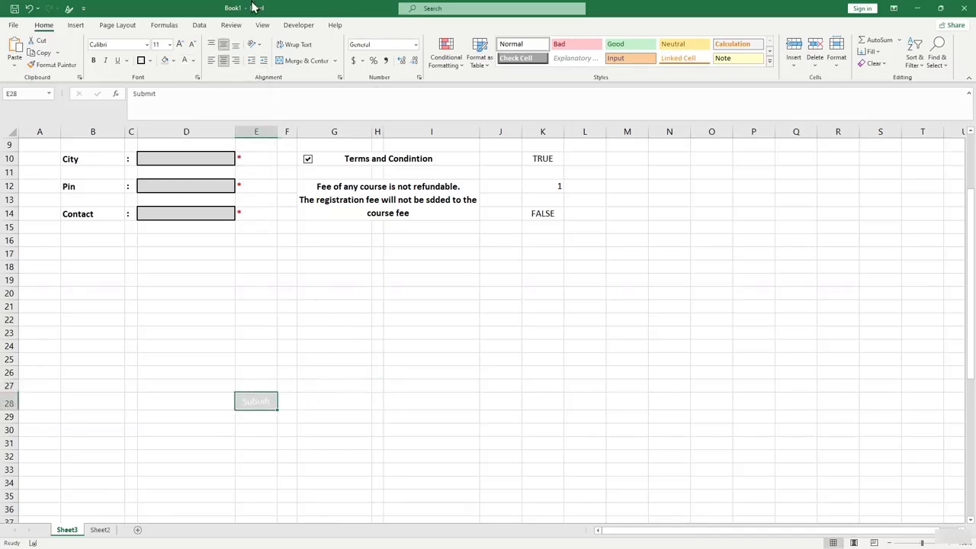
Create a new formula-based conditional formatting rule for E28 using =$K$14=True.
{"action": "left_click", "coordinate": [439, 67]}
{"action": "left_click", "coordinate": [462, 207]}
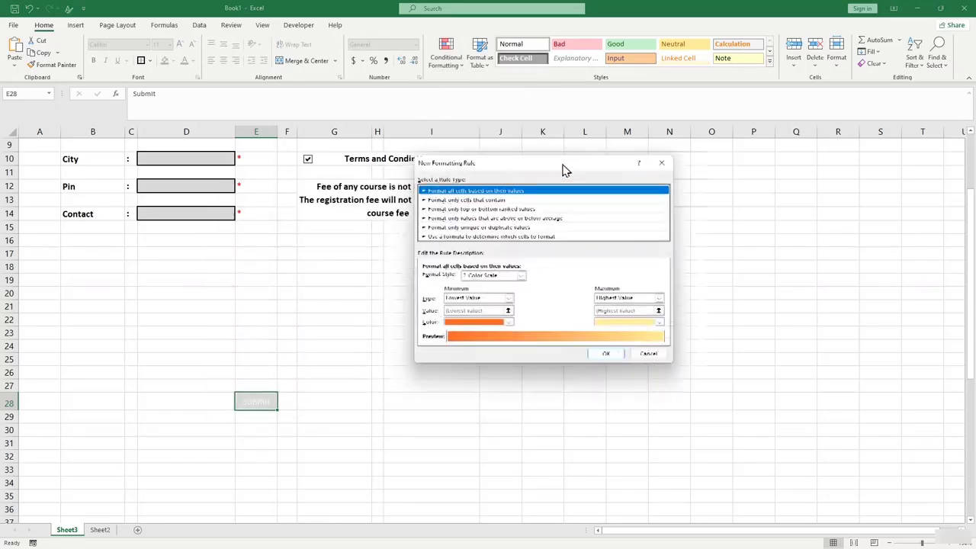
{"action": "left_click_drag", "start_coordinate": [564, 169], "coordinate": [593, 159]}
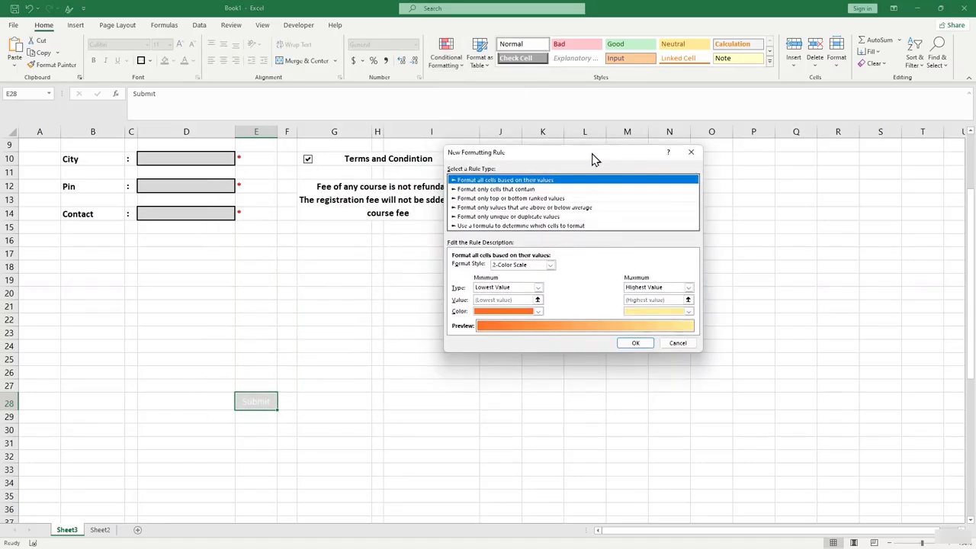
{"action": "left_click", "coordinate": [546, 227]}
{"action": "left_click", "coordinate": [570, 256]}
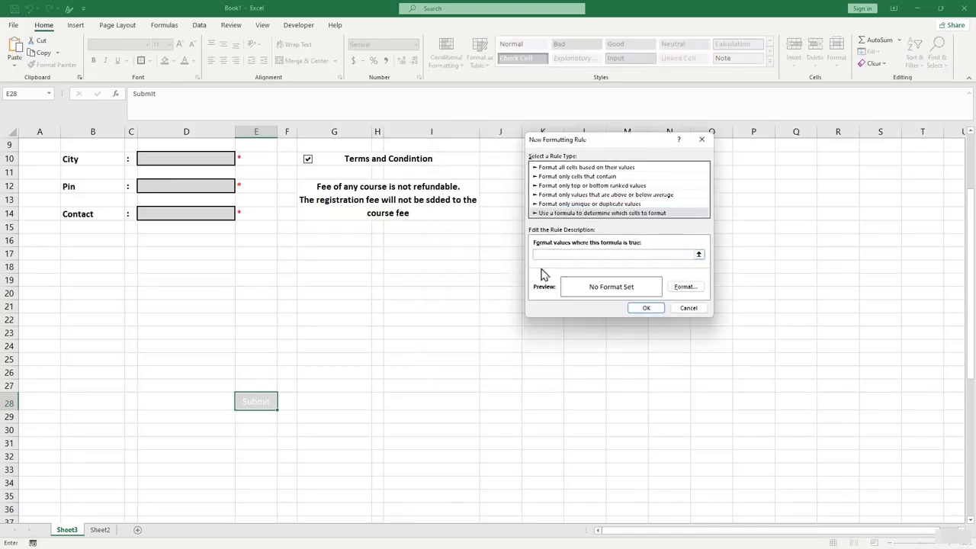
{"action": "left_click", "coordinate": [270, 409]}
{"action": "type", "text": "="}
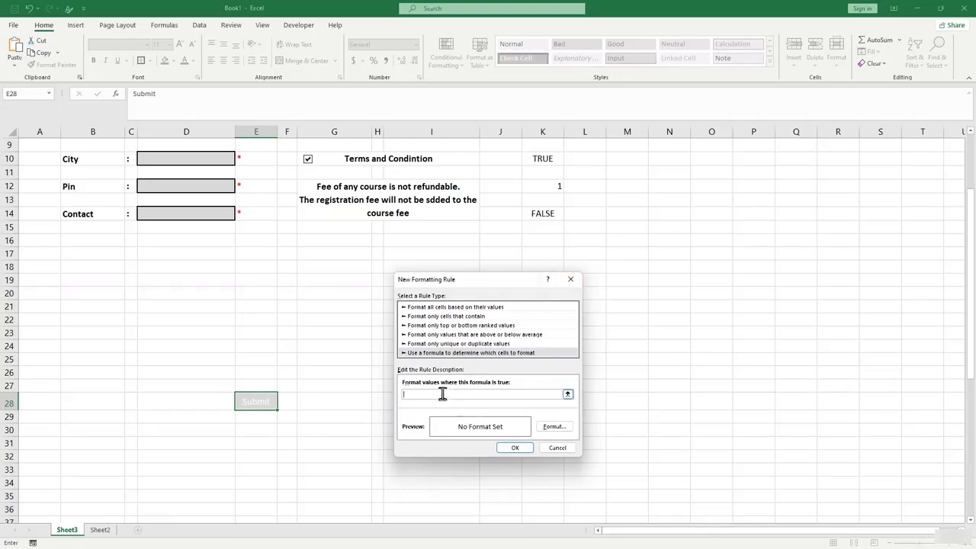
{"action": "left_click", "coordinate": [541, 215]}
{"action": "type", "text": "=True"}
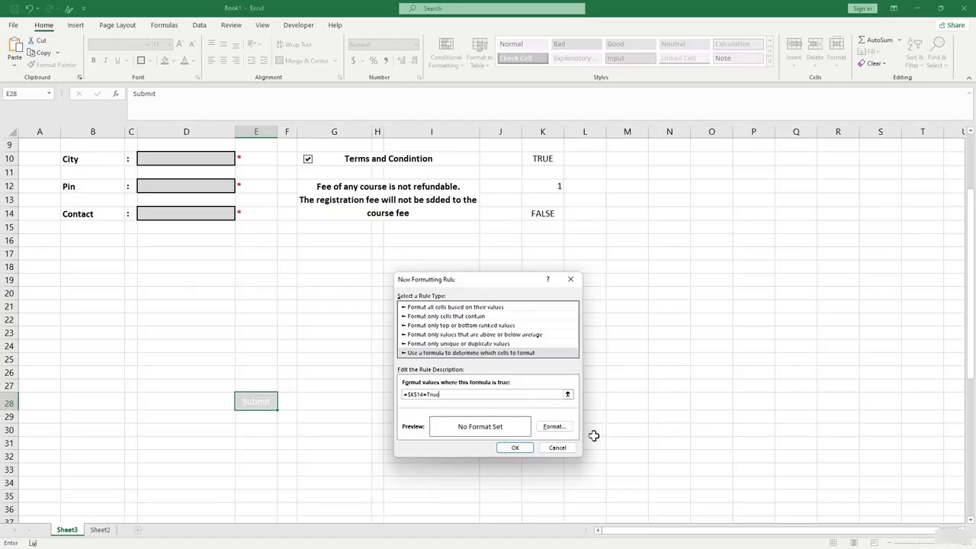
Format the rule with a green fill and bold text, and save it.
{"action": "left_click", "coordinate": [553, 426]}
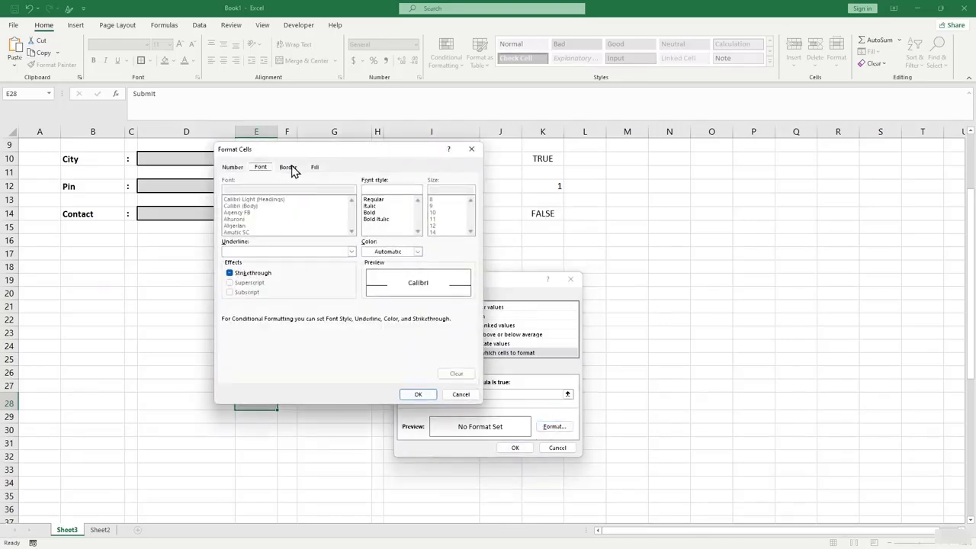
{"action": "left_click", "coordinate": [315, 166]}
{"action": "left_click", "coordinate": [277, 267]}
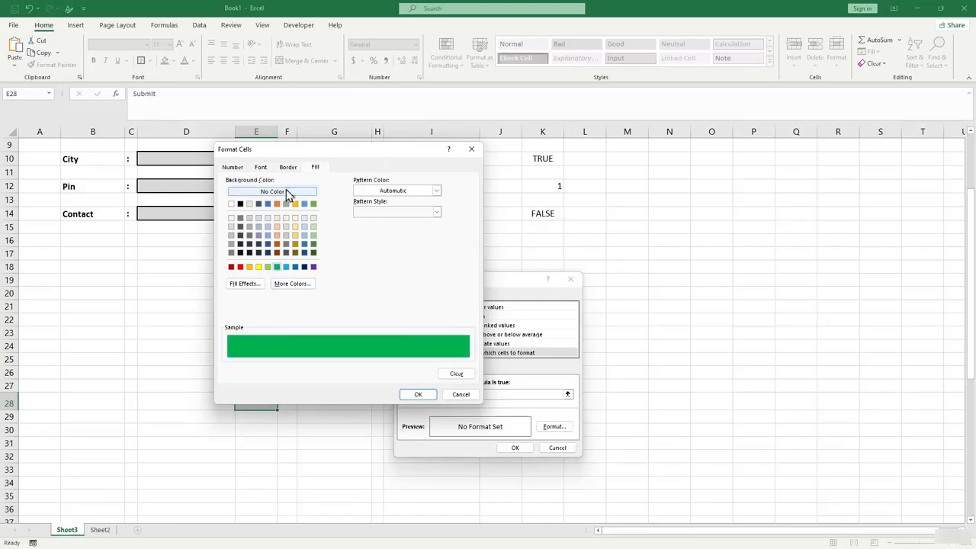
{"action": "left_click", "coordinate": [267, 170]}
{"action": "left_click", "coordinate": [288, 169]}
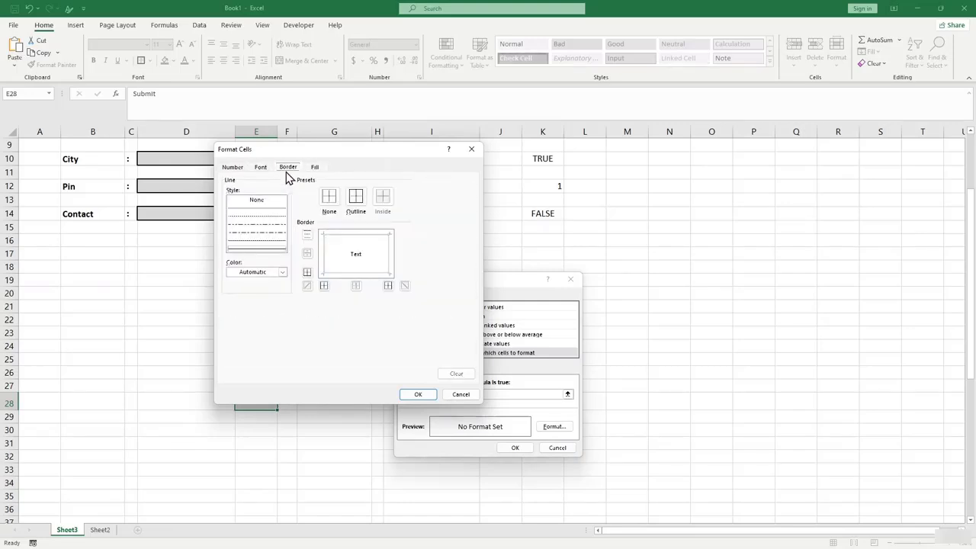
{"action": "left_click", "coordinate": [263, 169]}
{"action": "left_click", "coordinate": [372, 212]}
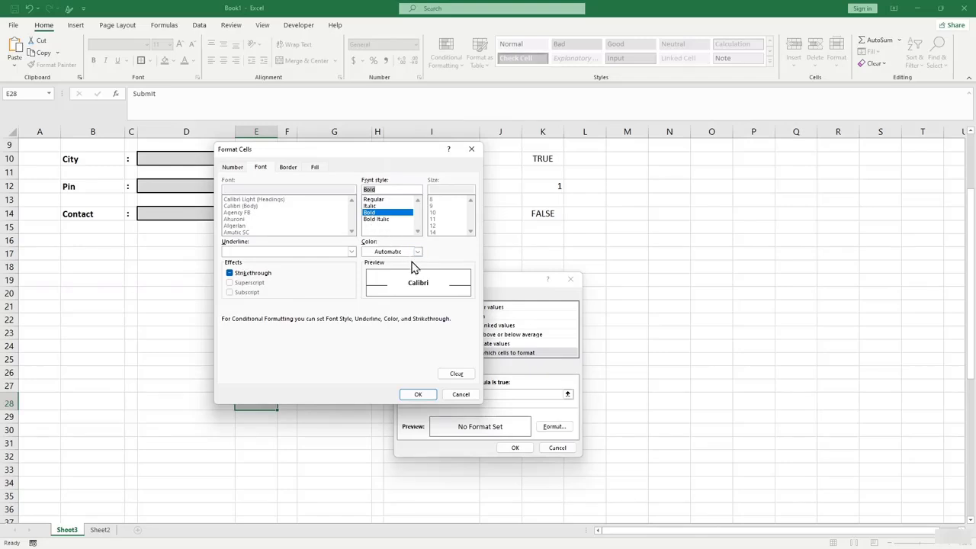
{"action": "left_click", "coordinate": [313, 168]}
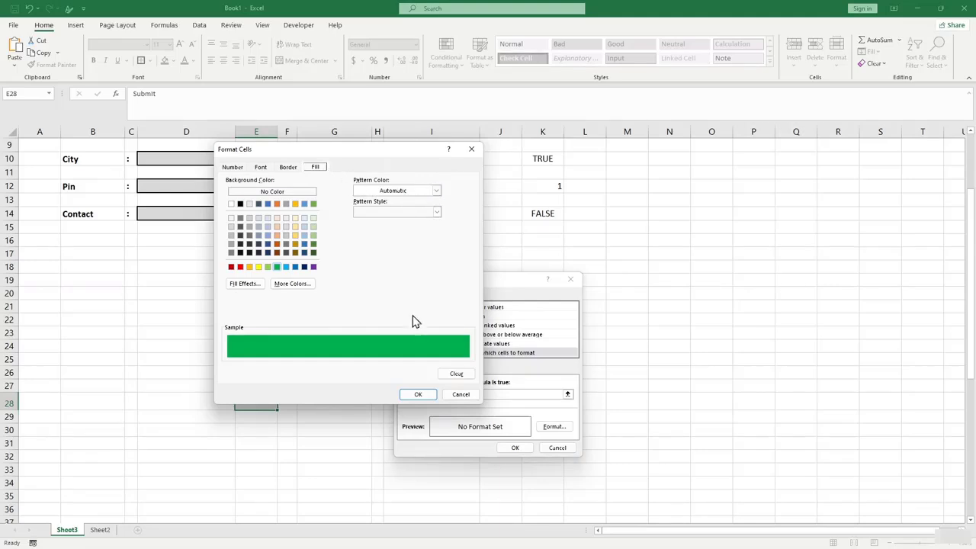
{"action": "left_click", "coordinate": [418, 395]}
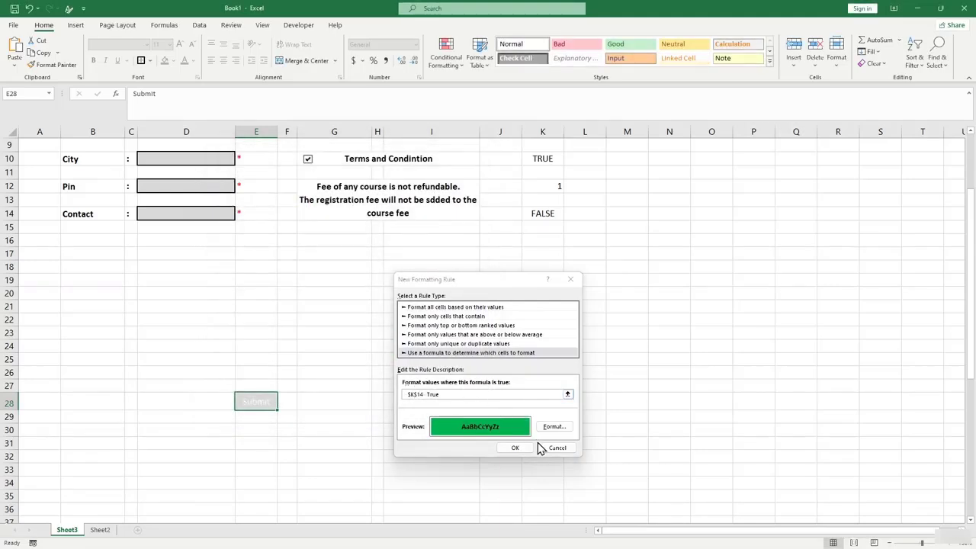
{"action": "left_click", "coordinate": [518, 450]}
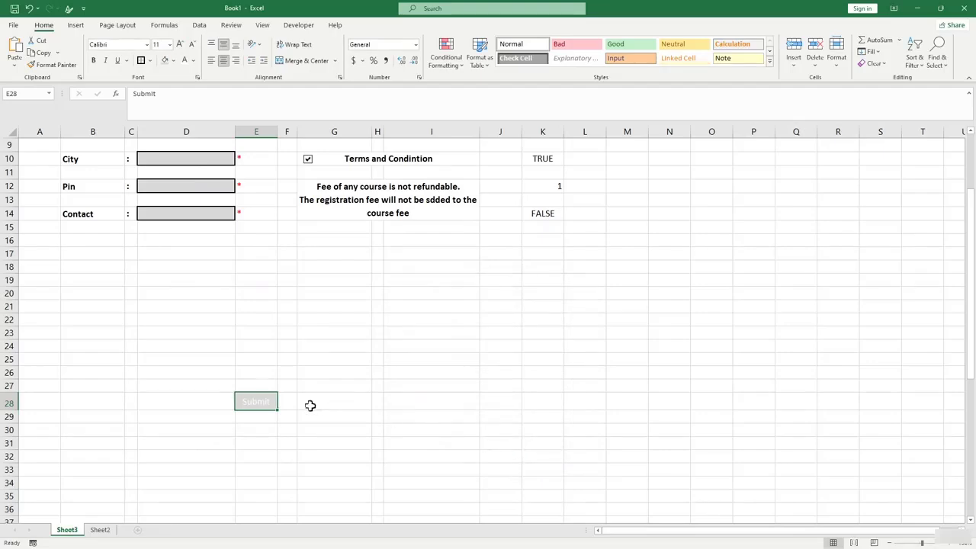
Enter 'd' in Student Name, Father's Name and Address, and choose North Carolina as City.
{"action": "scroll", "coordinate": [471, 303], "scroll_direction": "up", "scroll_amount": 2}
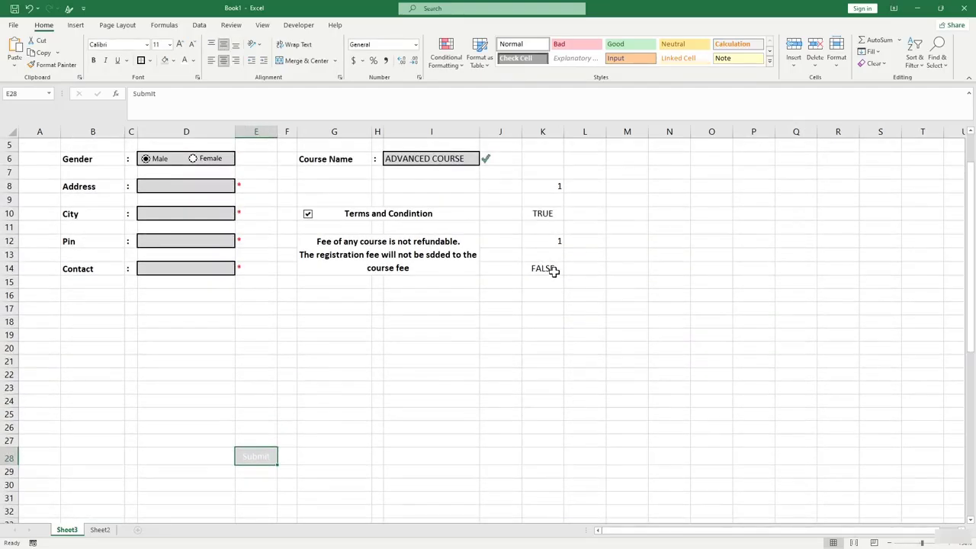
{"action": "scroll", "coordinate": [534, 283], "scroll_direction": "up", "scroll_amount": 2}
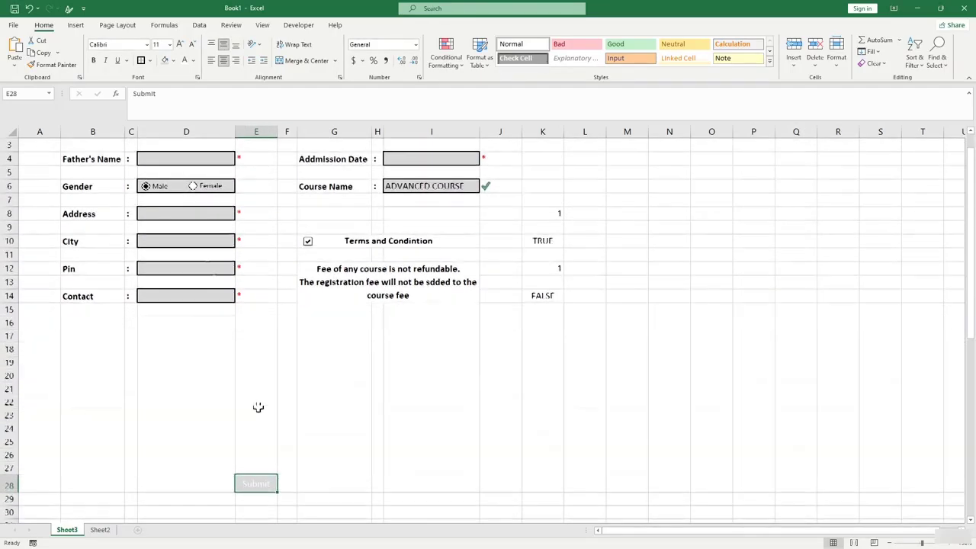
{"action": "left_click", "coordinate": [183, 161]}
{"action": "type", "text": "d"}
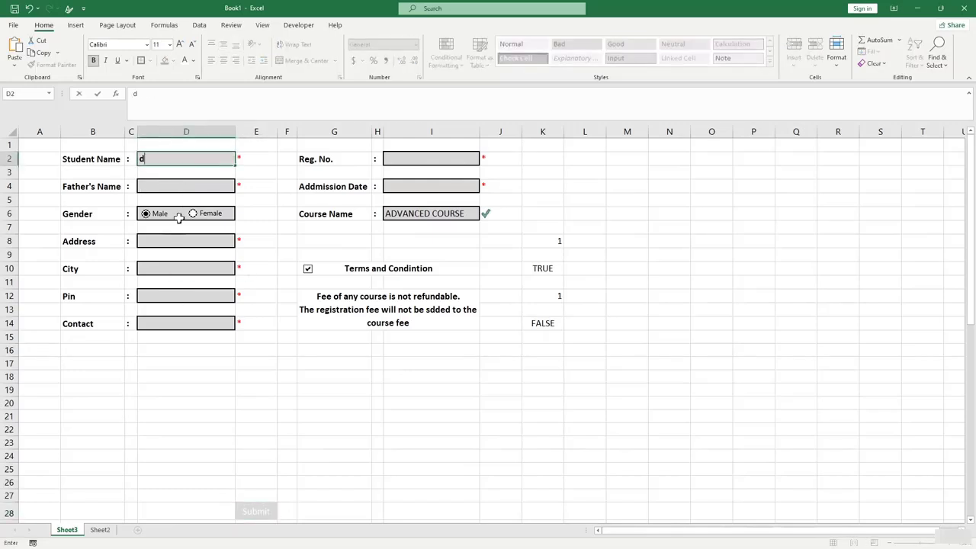
{"action": "left_click", "coordinate": [175, 187]}
{"action": "type", "text": "d"}
{"action": "left_click", "coordinate": [175, 244]}
{"action": "type", "text": "d"}
{"action": "left_click", "coordinate": [176, 270]}
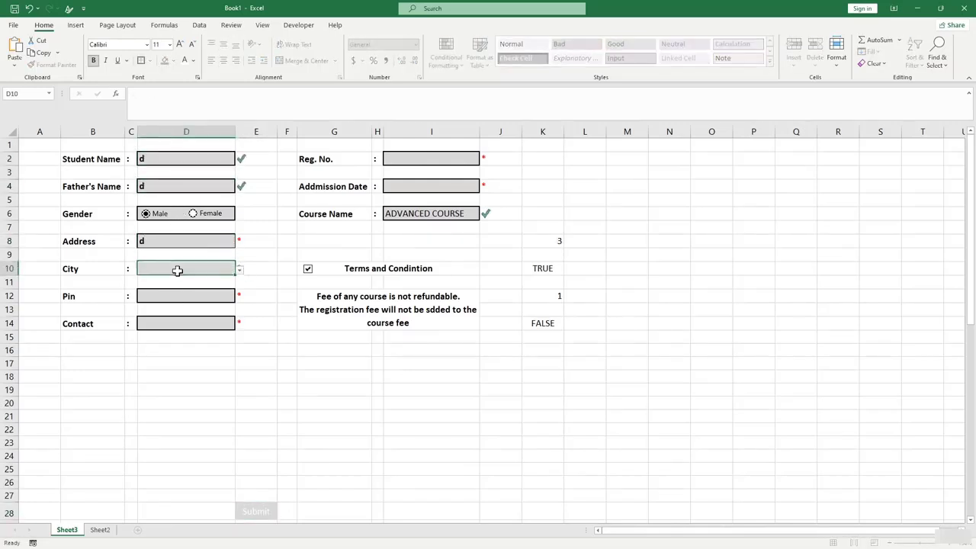
{"action": "left_click", "coordinate": [240, 270]}
{"action": "left_click", "coordinate": [199, 298]}
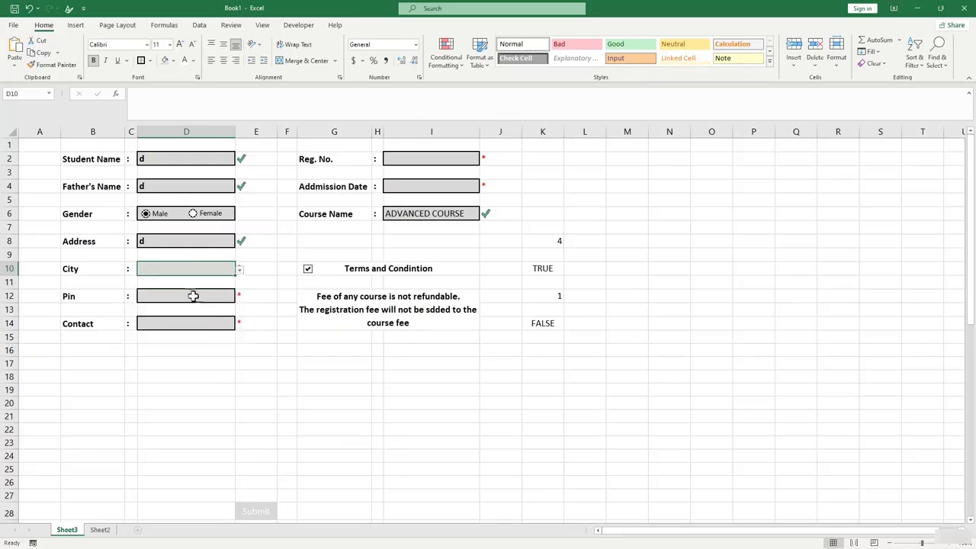
Fill Pin 'df', Contact 321, Reg. No. 211 and Admission Date jun-2021, then click Submit.
{"action": "left_click", "coordinate": [194, 298]}
{"action": "type", "text": "df"}
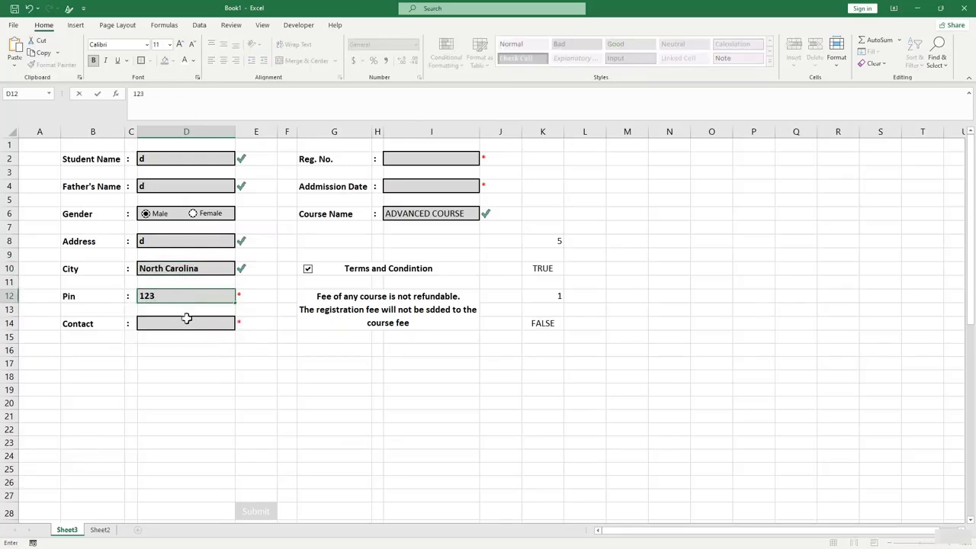
{"action": "left_click", "coordinate": [185, 327]}
{"action": "type", "text": "3210"}
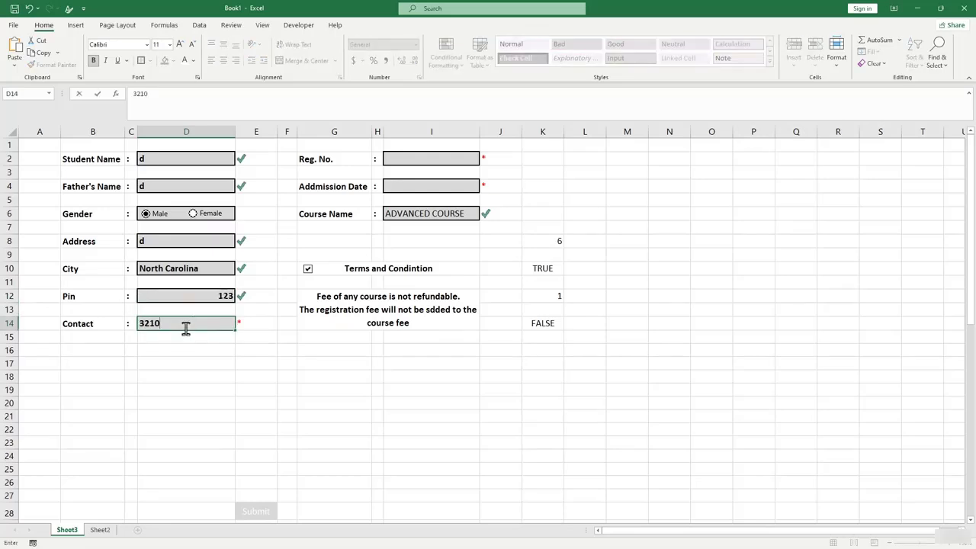
{"action": "left_click", "coordinate": [432, 155]}
{"action": "type", "text": "211"}
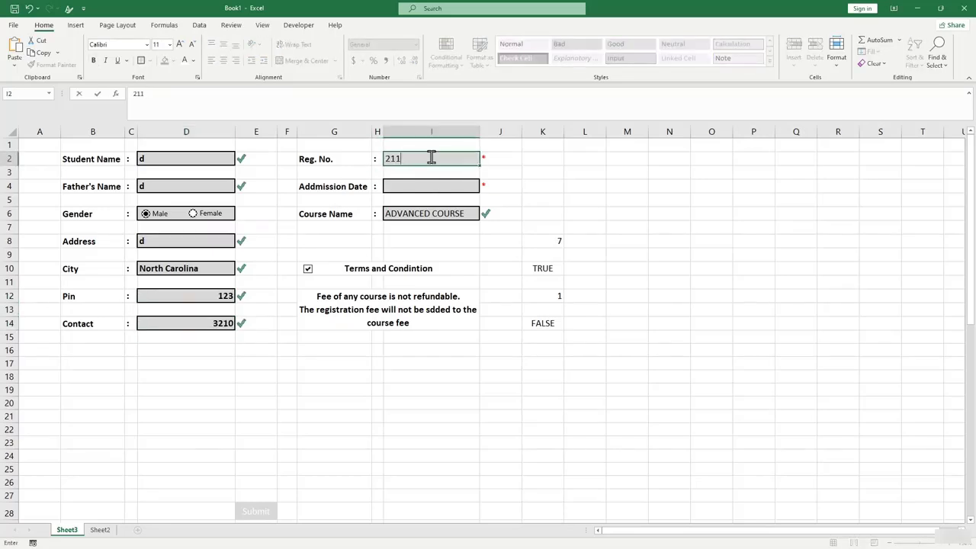
{"action": "left_click", "coordinate": [448, 191]}
{"action": "type", "text": "jun-2"}
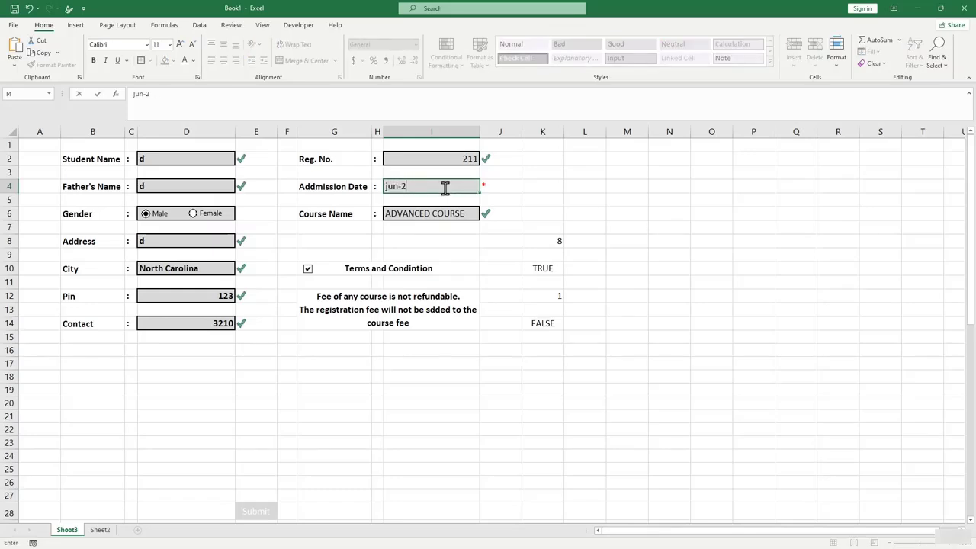
{"action": "type", "text": "021"}
{"action": "key", "text": "Return"}
{"action": "scroll", "coordinate": [432, 433], "scroll_direction": "down", "scroll_amount": 1}
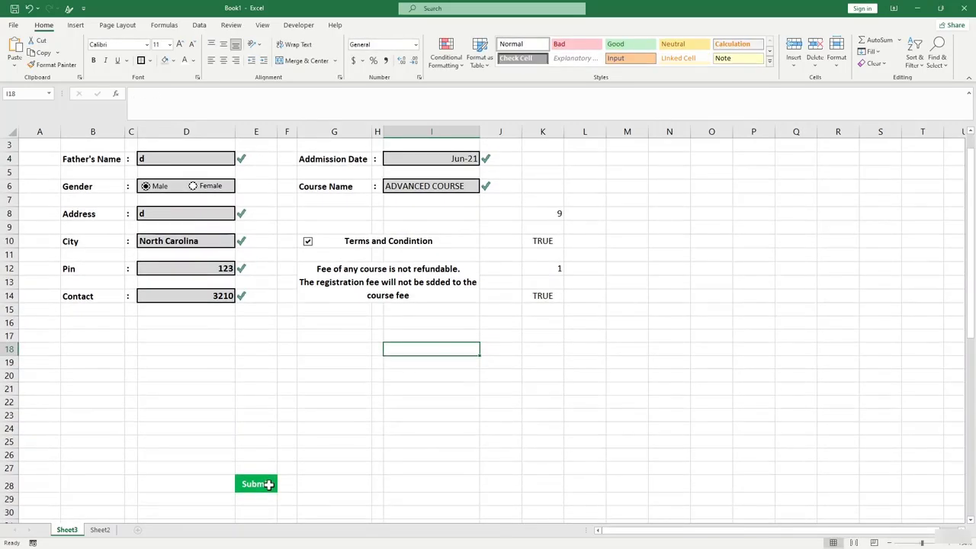
{"action": "left_click", "coordinate": [275, 488]}
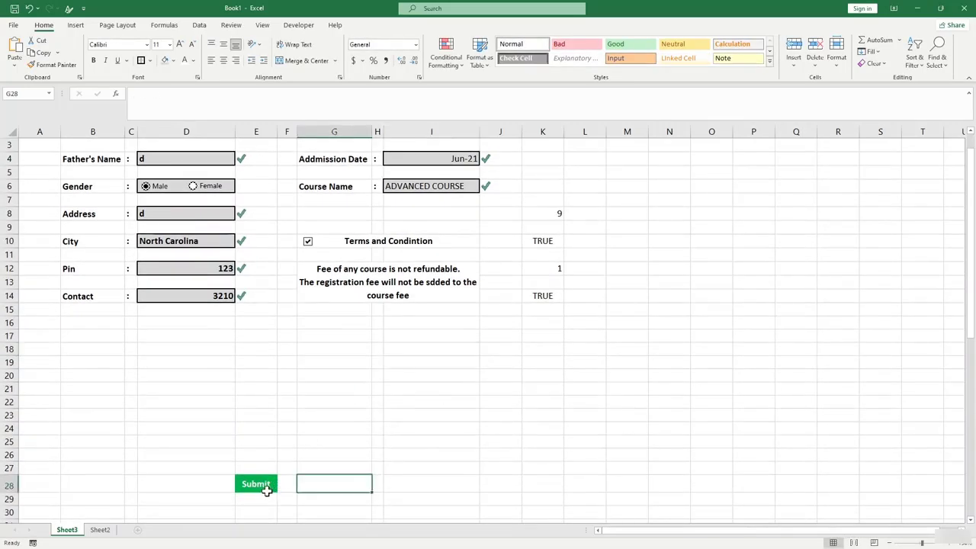
{"action": "left_click", "coordinate": [267, 490]}
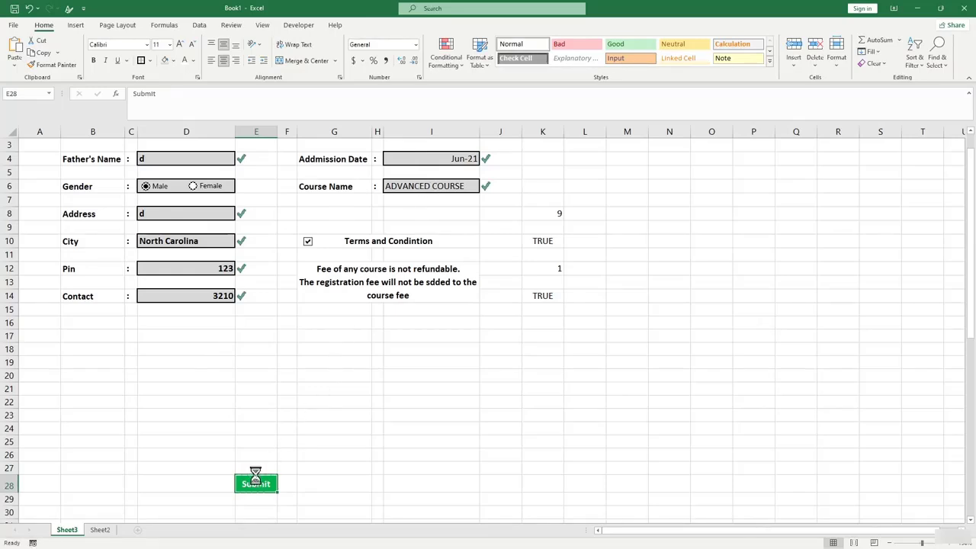
Paste the copied Submit cell at G16 as a linked picture and nudge it slightly left.
{"action": "key", "text": "ctrl+c"}
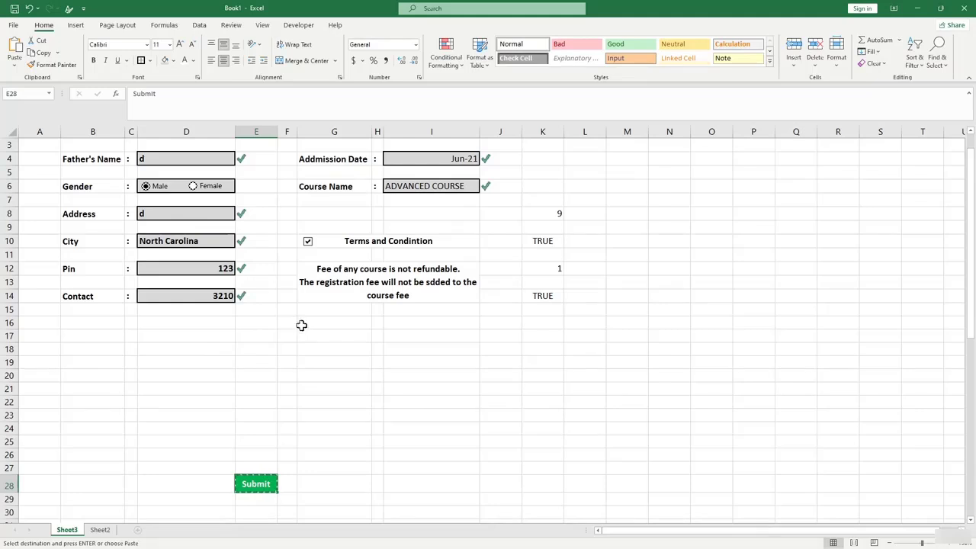
{"action": "left_click", "coordinate": [301, 326]}
{"action": "right_click", "coordinate": [301, 326]}
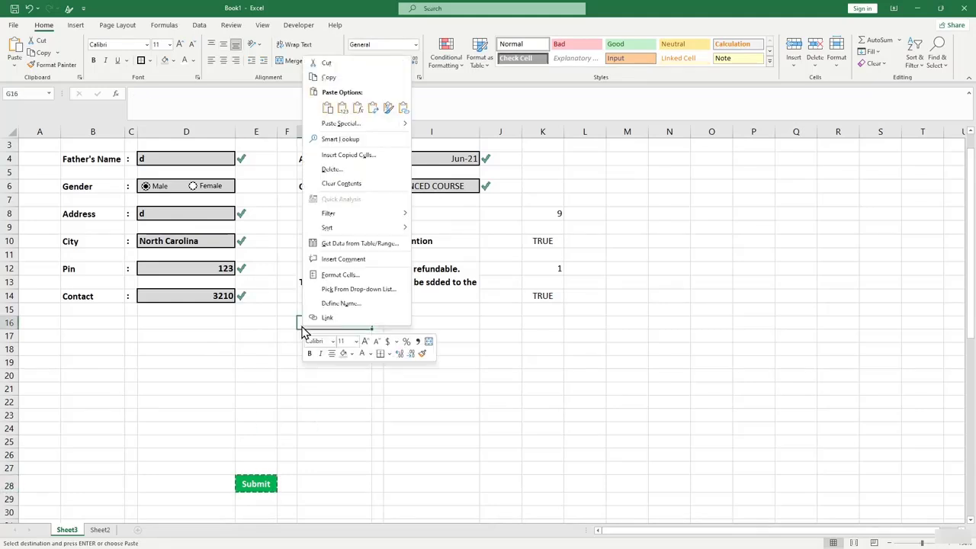
{"action": "left_click", "coordinate": [407, 110]}
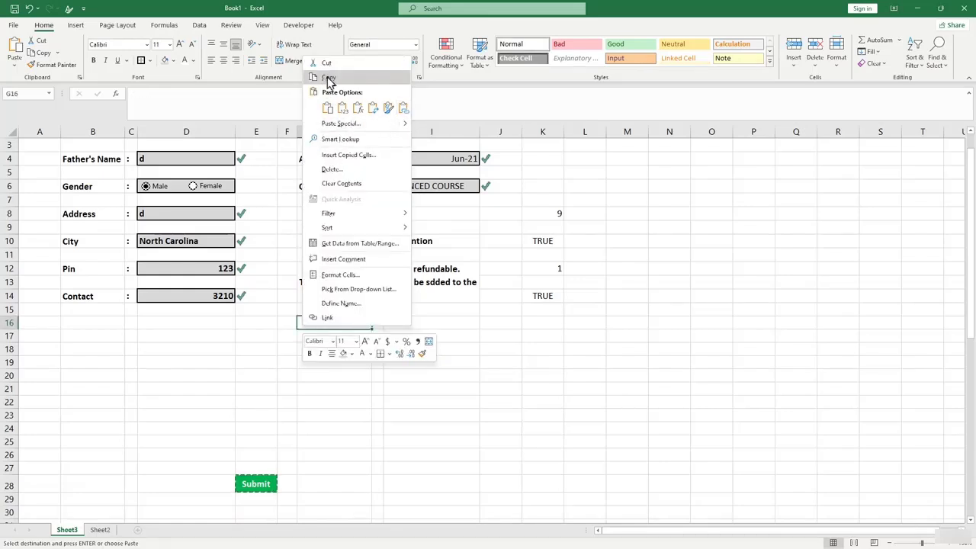
{"action": "left_click", "coordinate": [328, 109]}
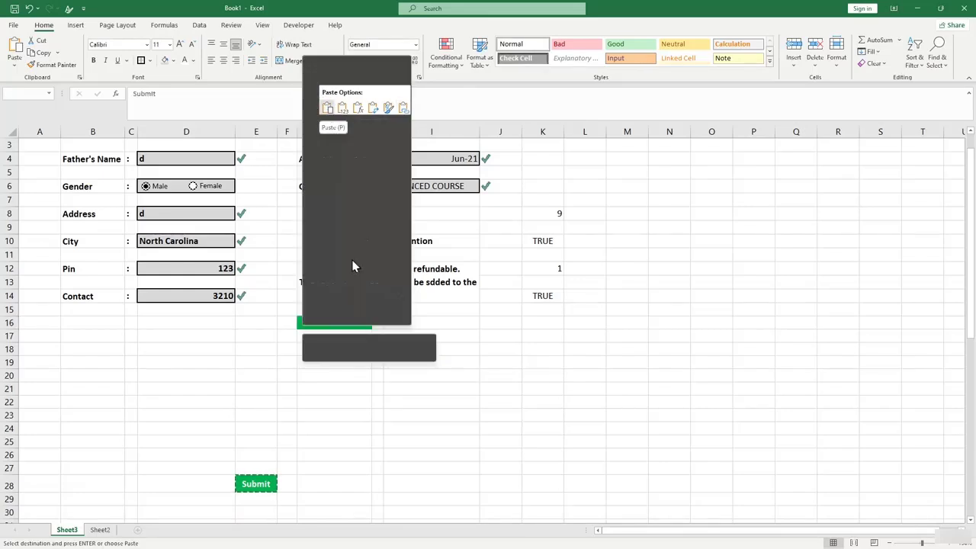
{"action": "key", "text": "ctrl+v"}
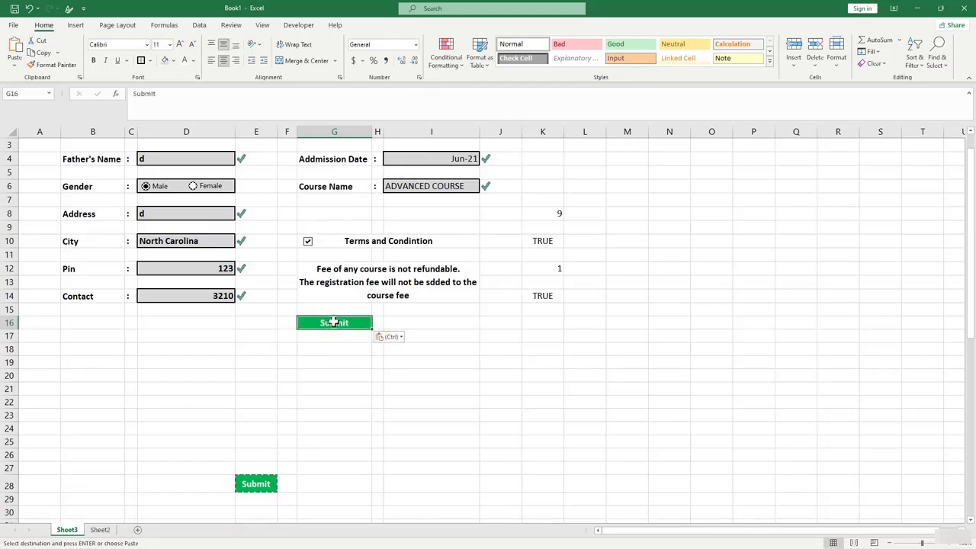
{"action": "left_click", "coordinate": [393, 337]}
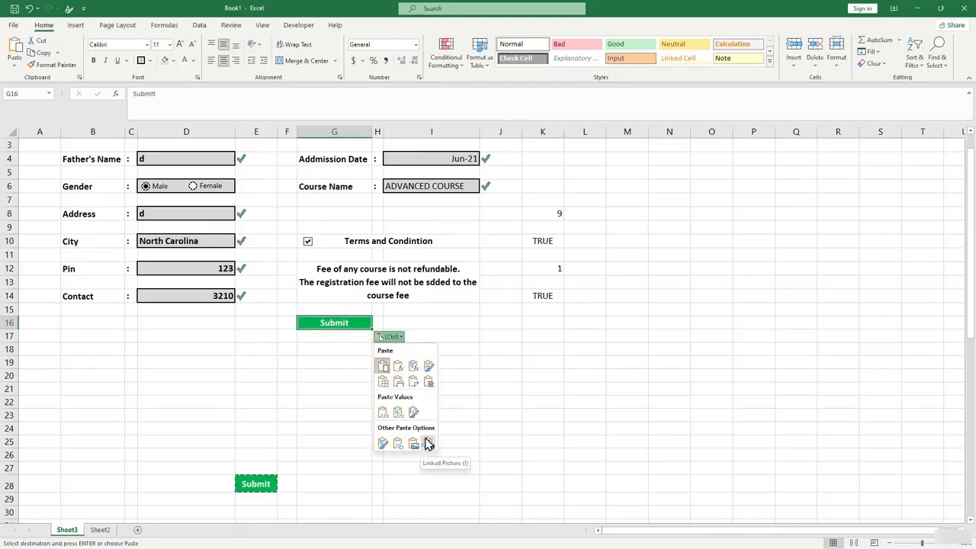
{"action": "left_click", "coordinate": [427, 443]}
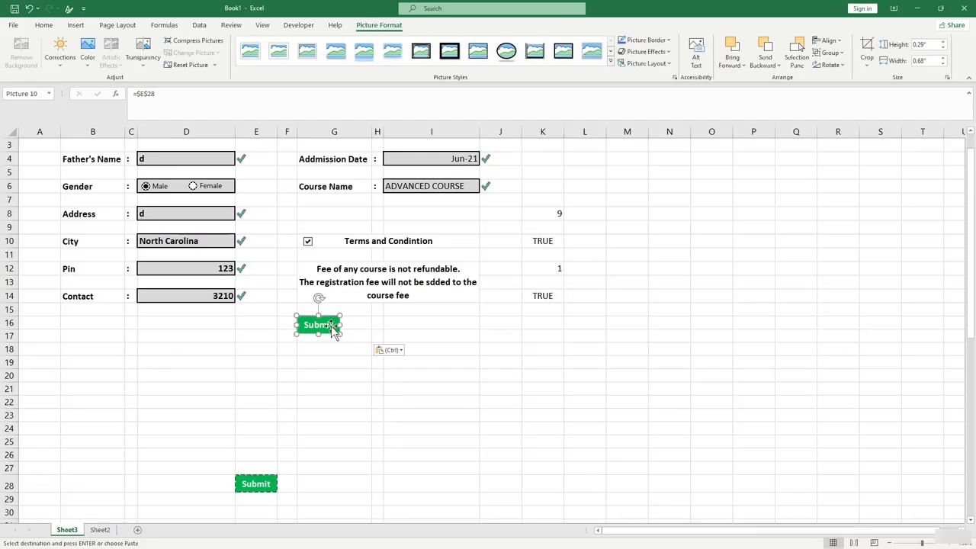
{"action": "left_click_drag", "start_coordinate": [333, 328], "coordinate": [309, 326]}
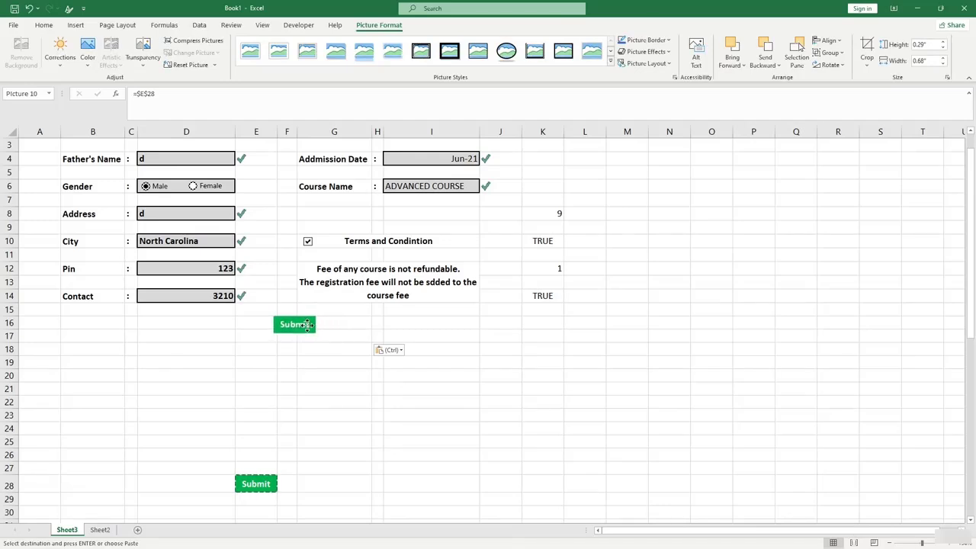
Deselect the picture, then select the original Submit cell and E30 below it.
{"action": "left_click", "coordinate": [317, 400]}
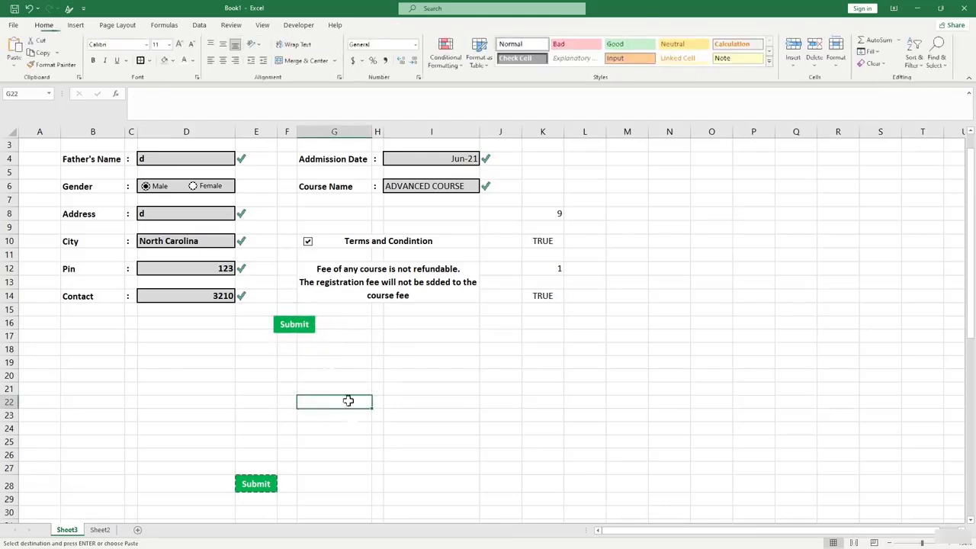
{"action": "left_click", "coordinate": [435, 440]}
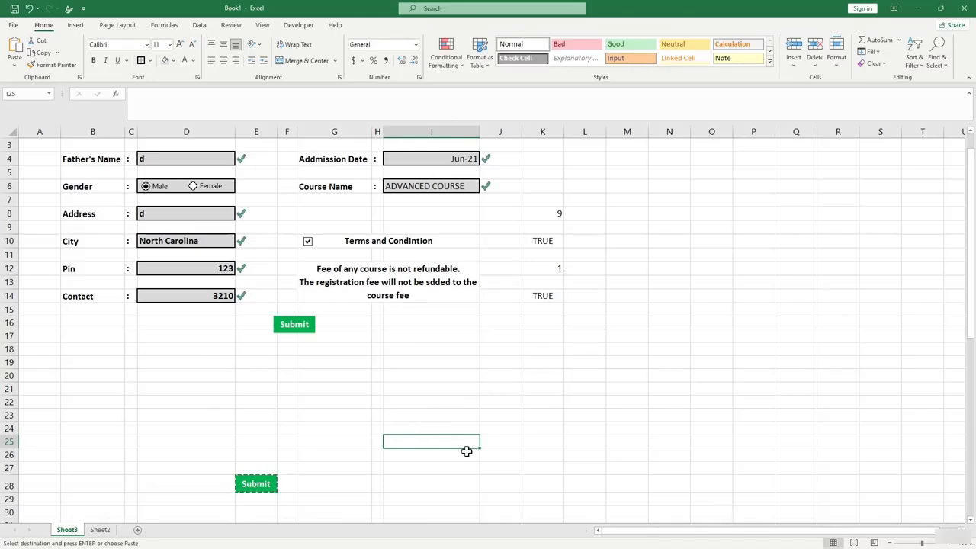
{"action": "left_click", "coordinate": [308, 378]}
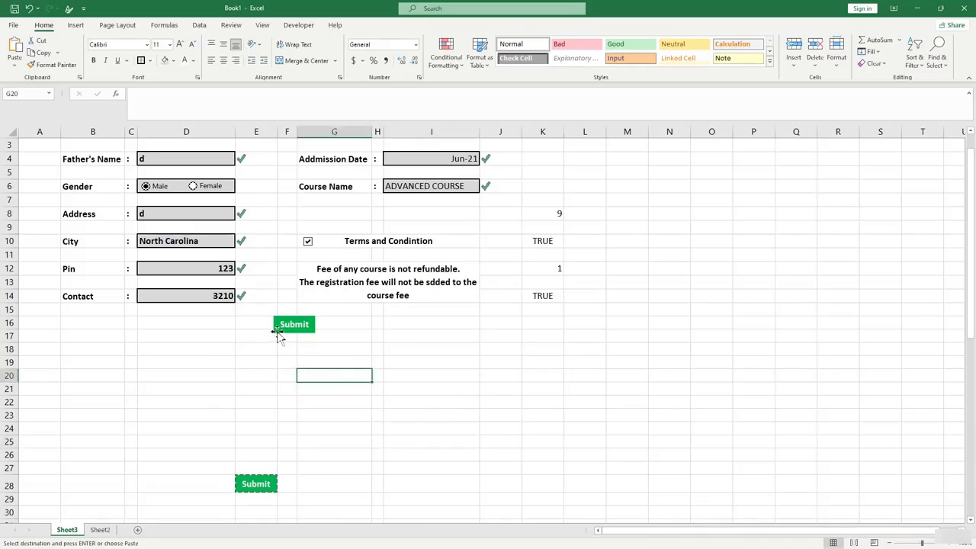
{"action": "left_click", "coordinate": [274, 482]}
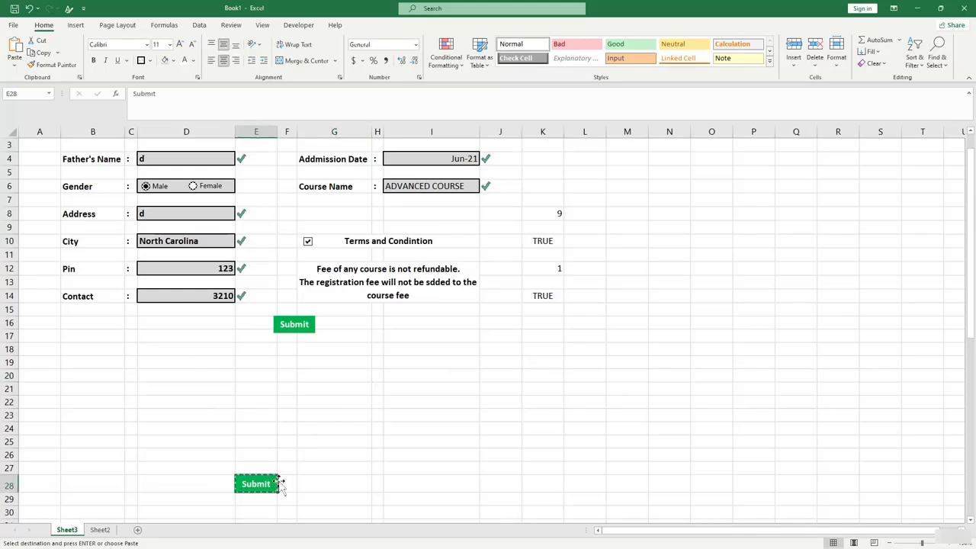
{"action": "left_click", "coordinate": [253, 510]}
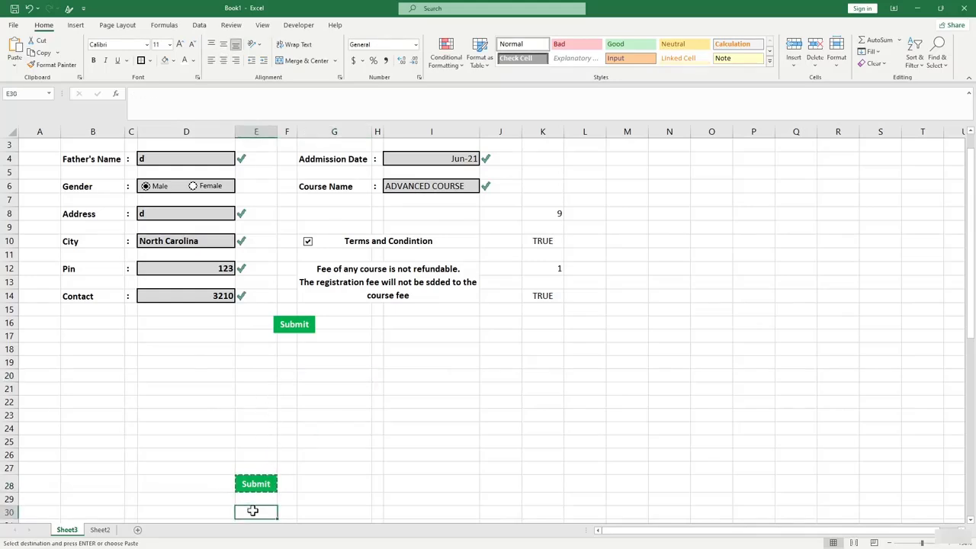
Make row 30 taller and enter 'Clear' in E30 with grey fill and white text.
{"action": "scroll", "coordinate": [253, 510], "scroll_direction": "down", "scroll_amount": 2}
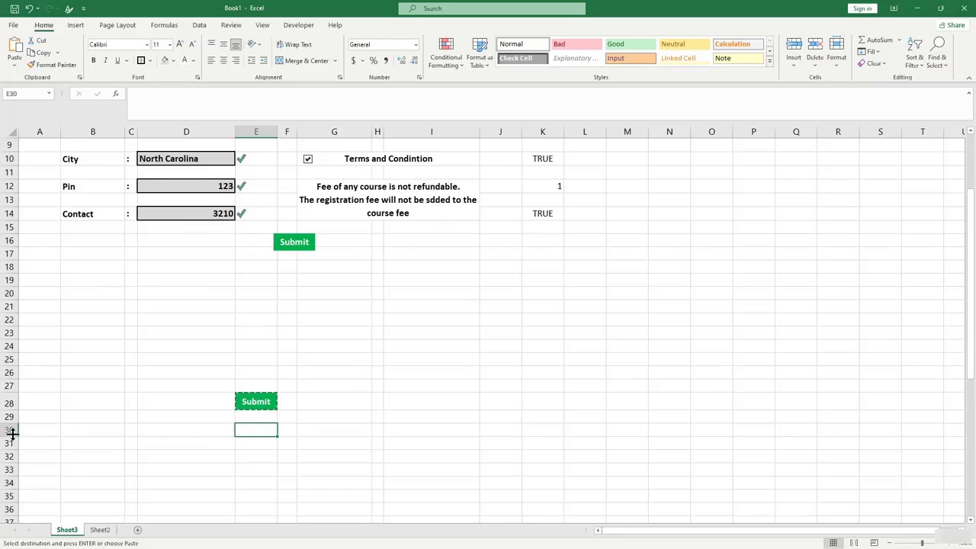
{"action": "left_click_drag", "start_coordinate": [12, 433], "coordinate": [12, 440]}
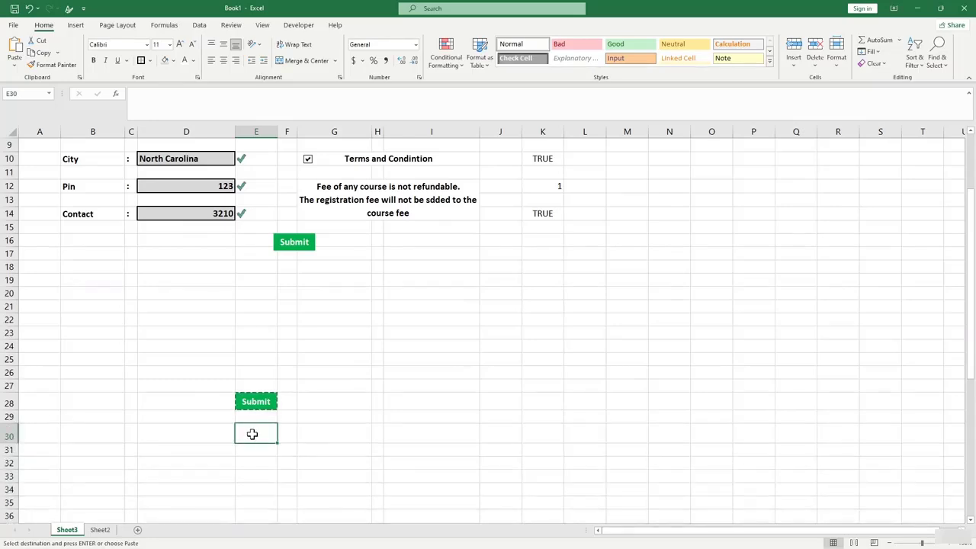
{"action": "type", "text": "Clear"}
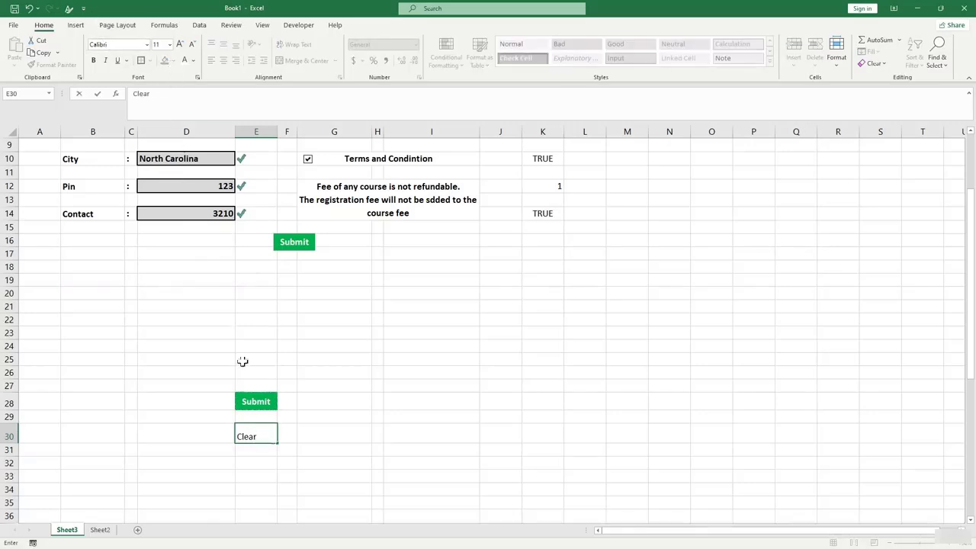
{"action": "left_click", "coordinate": [340, 467]}
{"action": "left_click", "coordinate": [252, 435]}
{"action": "left_click", "coordinate": [170, 64]}
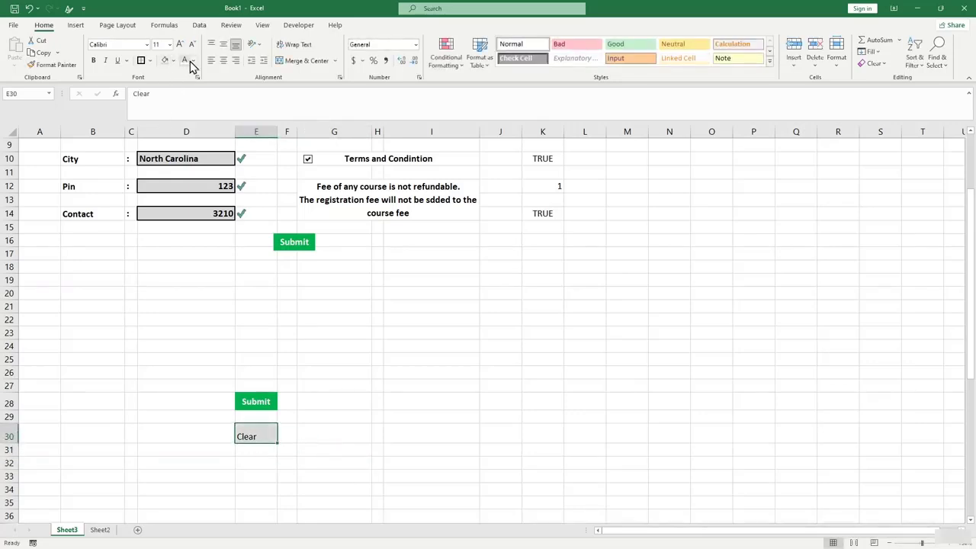
{"action": "left_click", "coordinate": [192, 62]}
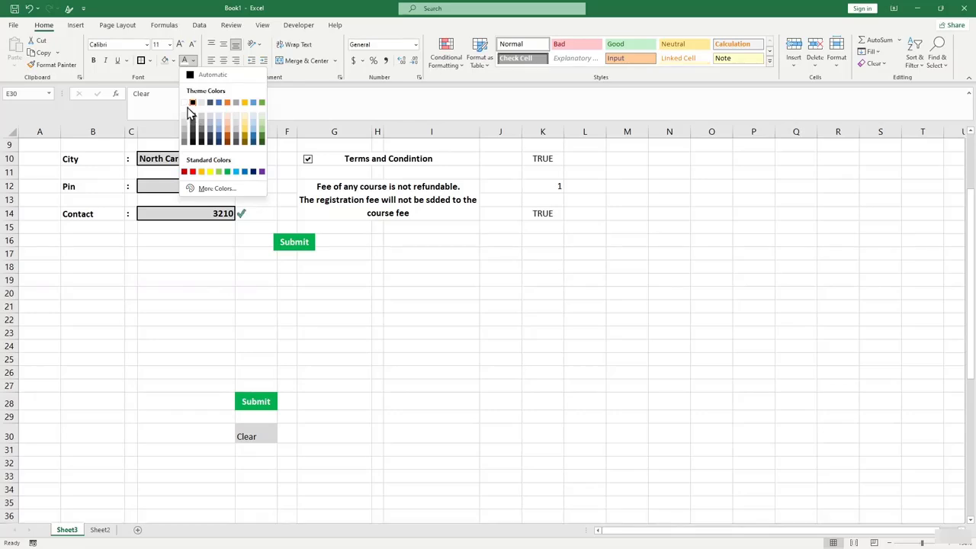
{"action": "left_click", "coordinate": [184, 115]}
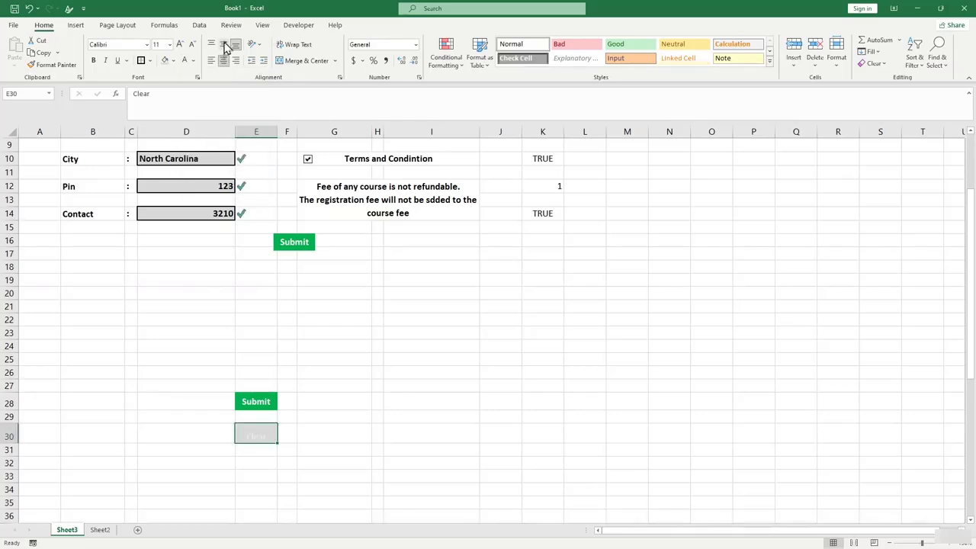
{"action": "left_click", "coordinate": [360, 389]}
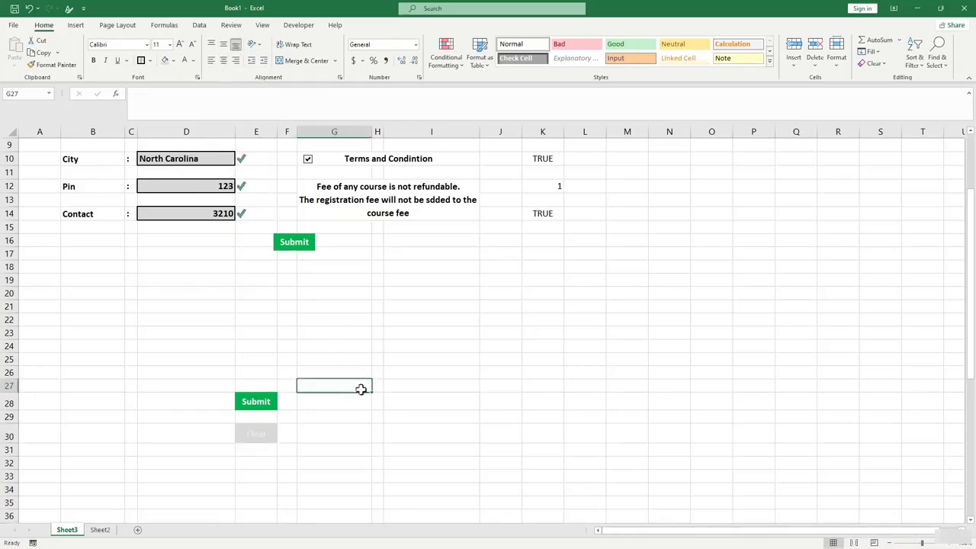
Change the Clear cell's fill colour to green.
{"action": "left_click", "coordinate": [266, 436]}
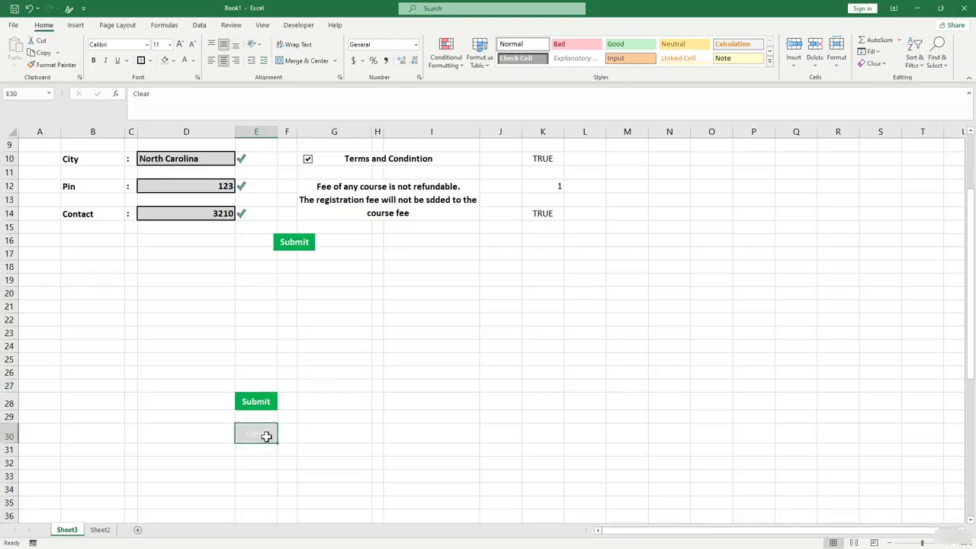
{"action": "key", "text": "Right"}
{"action": "key", "text": "Right"}
{"action": "key", "text": "Right"}
{"action": "key", "text": "Right"}
{"action": "key", "text": "Down"}
{"action": "key", "text": "Down"}
{"action": "key", "text": "Down"}
{"action": "key", "text": "F2"}
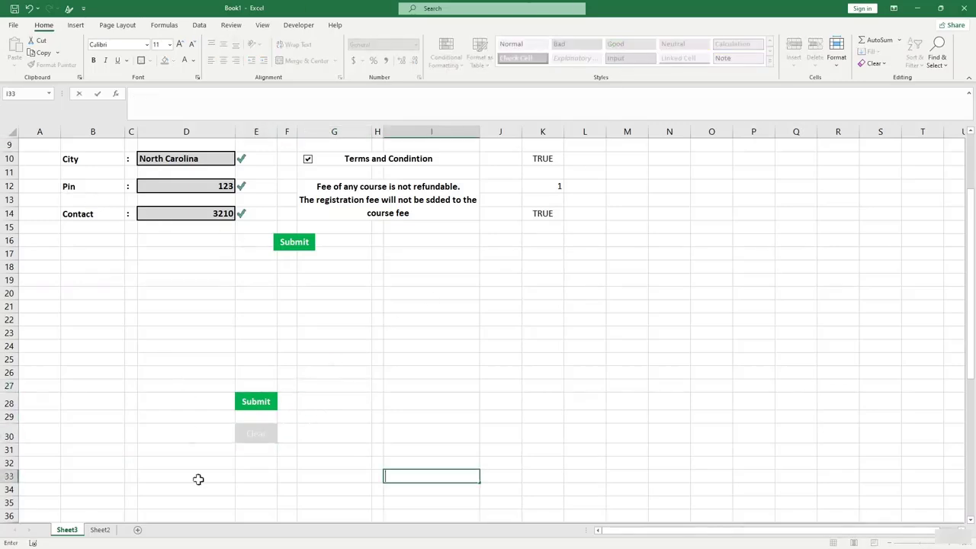
{"action": "left_click", "coordinate": [254, 470]}
{"action": "left_click", "coordinate": [257, 432]}
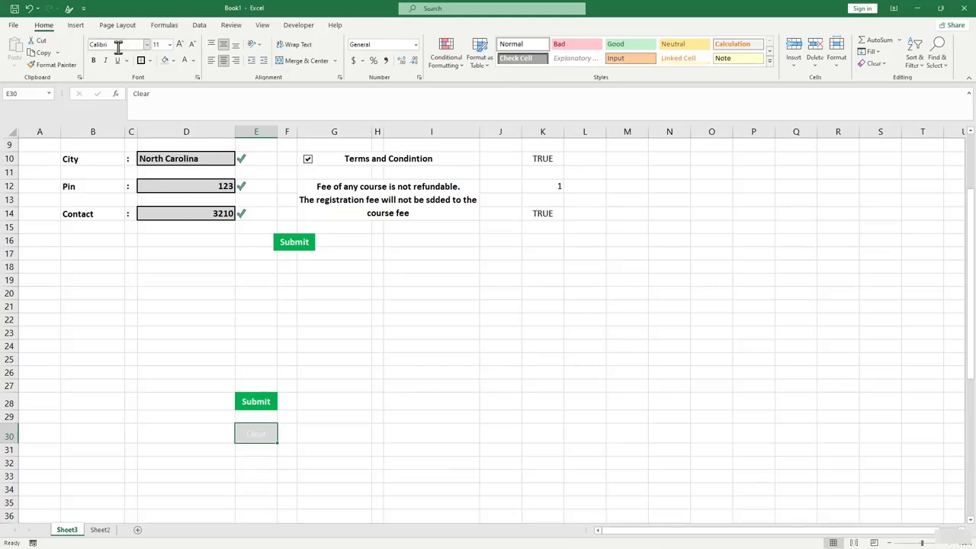
{"action": "left_click", "coordinate": [176, 61]}
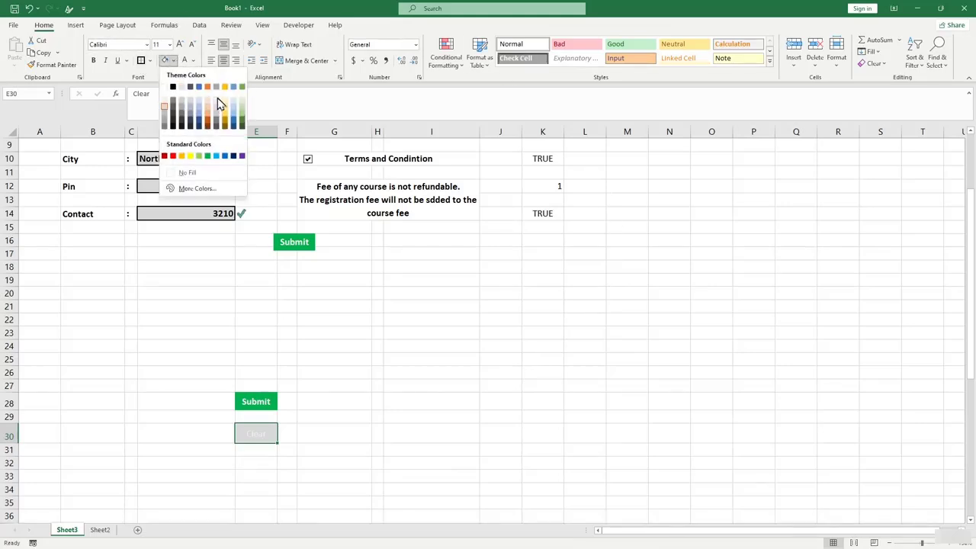
{"action": "left_click", "coordinate": [208, 156]}
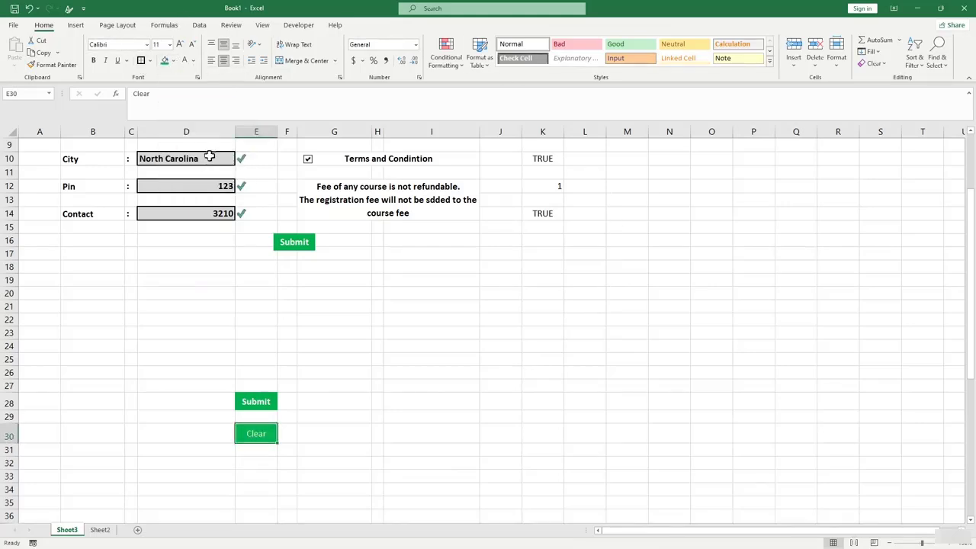
{"action": "left_click", "coordinate": [336, 358]}
{"action": "left_click", "coordinate": [258, 433]}
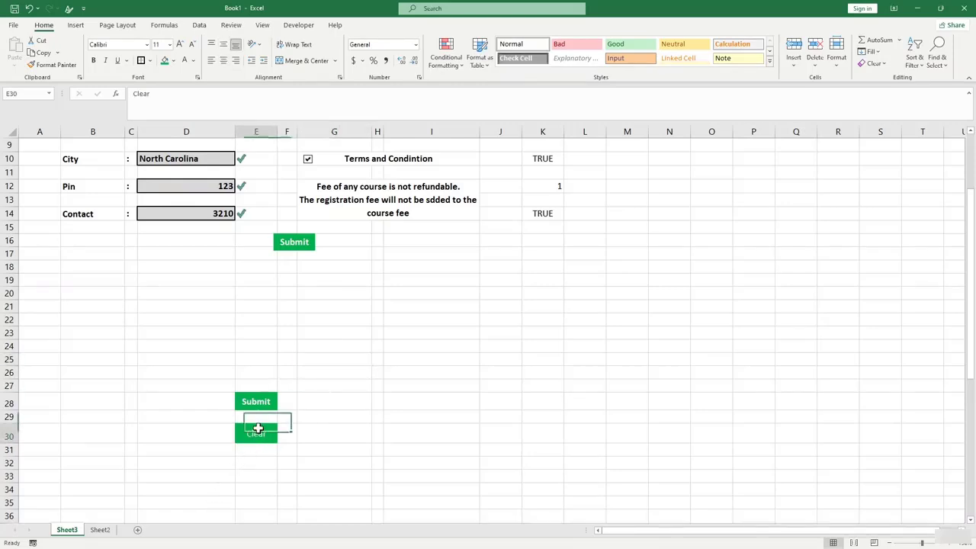
Paste the Clear cell at D16 as a linked picture and position it beside the Submit picture.
{"action": "key", "text": "ctrl+c"}
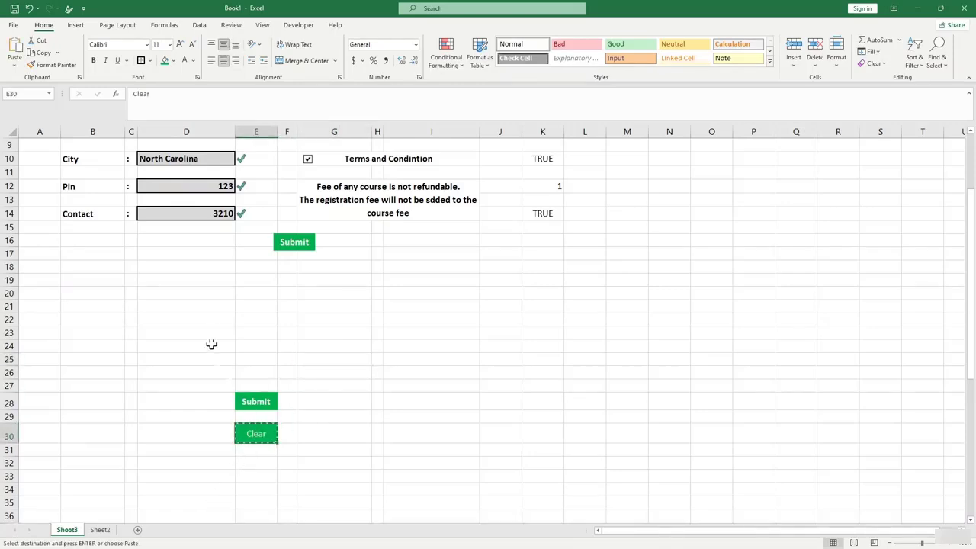
{"action": "left_click", "coordinate": [209, 243]}
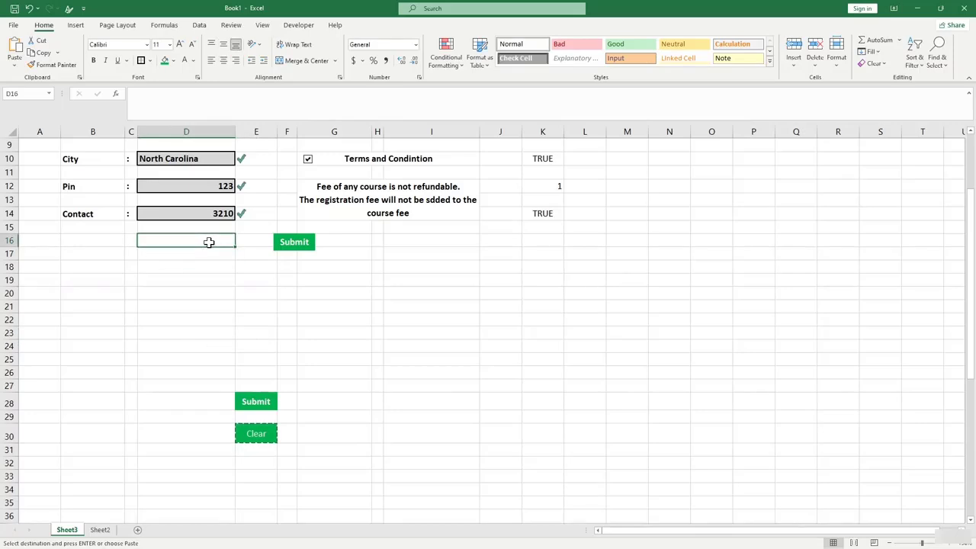
{"action": "key", "text": "ctrl+v"}
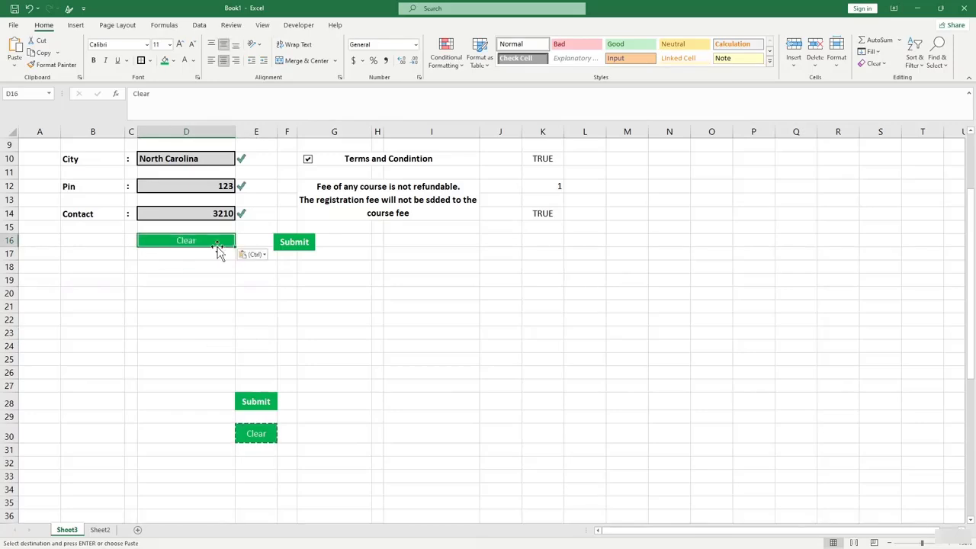
{"action": "left_click", "coordinate": [257, 257]}
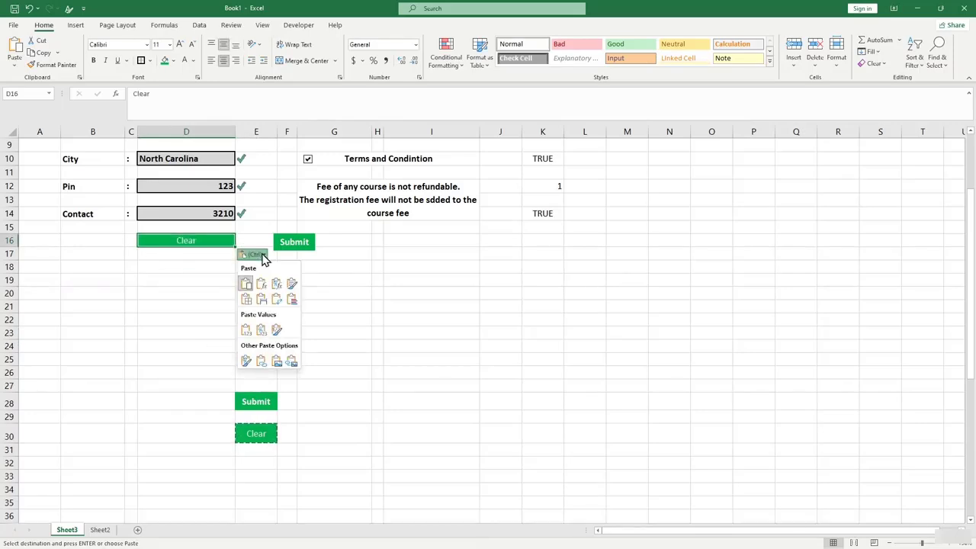
{"action": "left_click", "coordinate": [291, 358]}
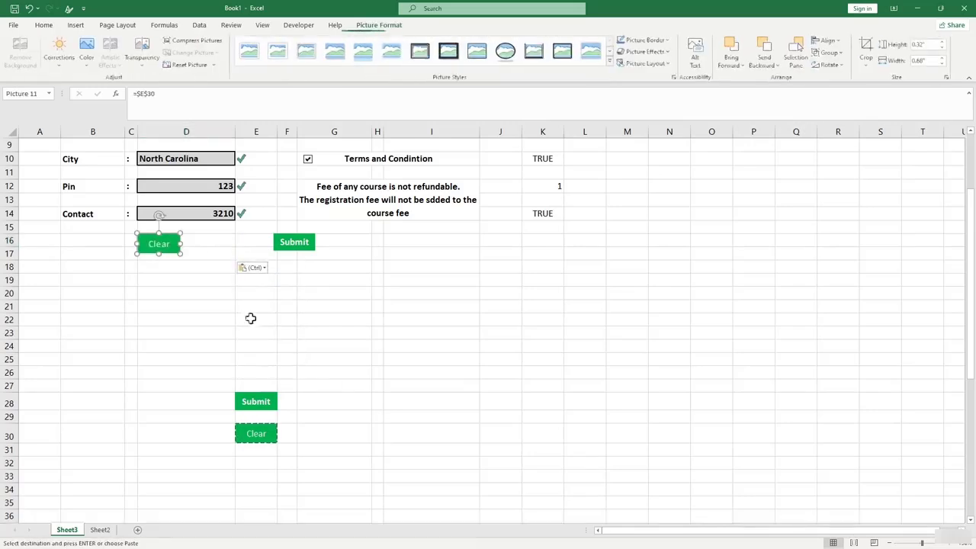
{"action": "left_click_drag", "start_coordinate": [177, 243], "coordinate": [248, 240]}
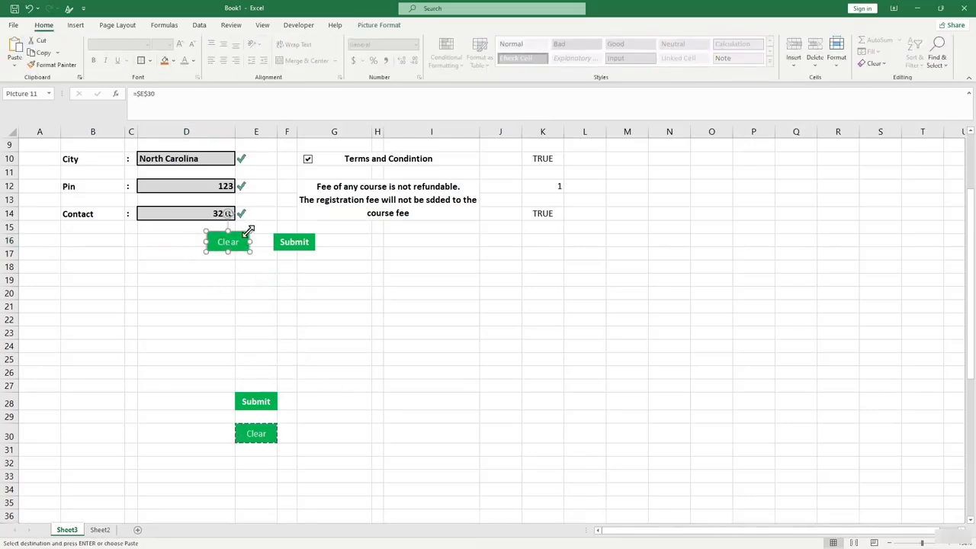
{"action": "left_click_drag", "start_coordinate": [249, 231], "coordinate": [246, 231]}
{"action": "left_click", "coordinate": [255, 266]}
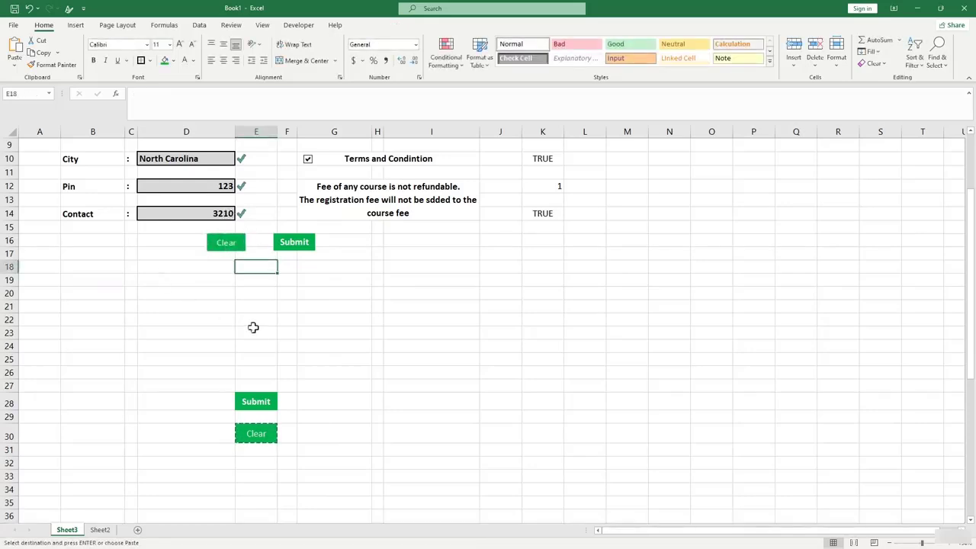
Hide the gridlines on the View tab, select the form area A1:L22, then turn gridlines back on.
{"action": "scroll", "coordinate": [294, 294], "scroll_direction": "up", "scroll_amount": 3}
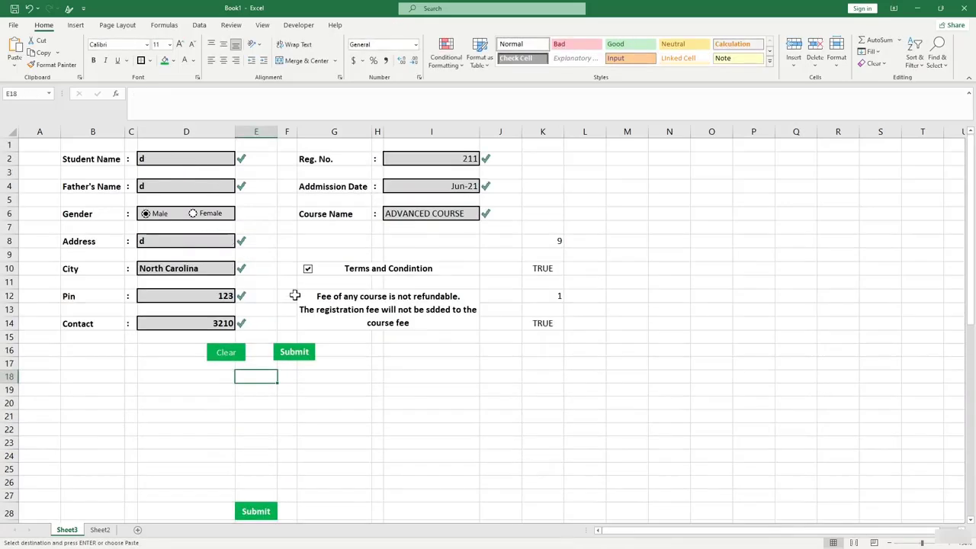
{"action": "left_click", "coordinate": [262, 26]}
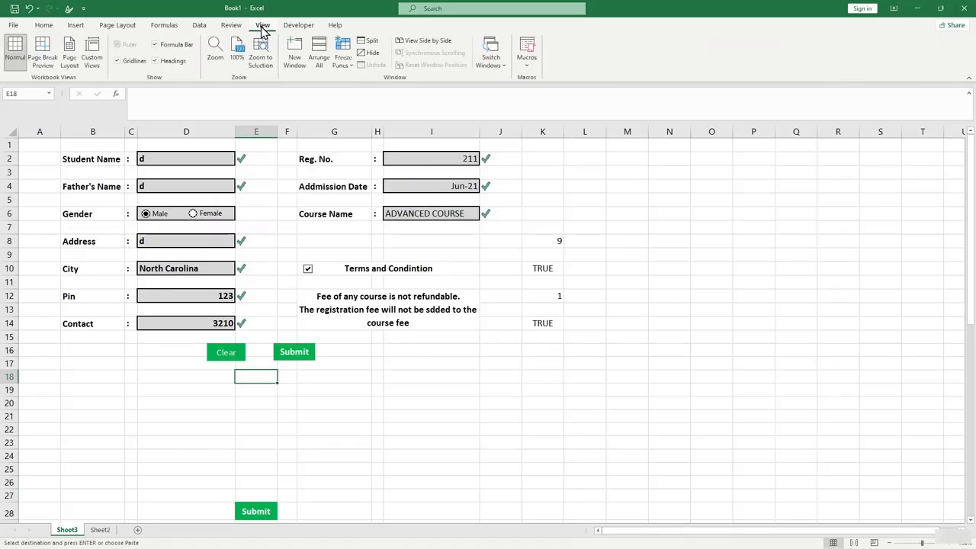
{"action": "left_click", "coordinate": [118, 61]}
{"action": "left_click", "coordinate": [403, 434]}
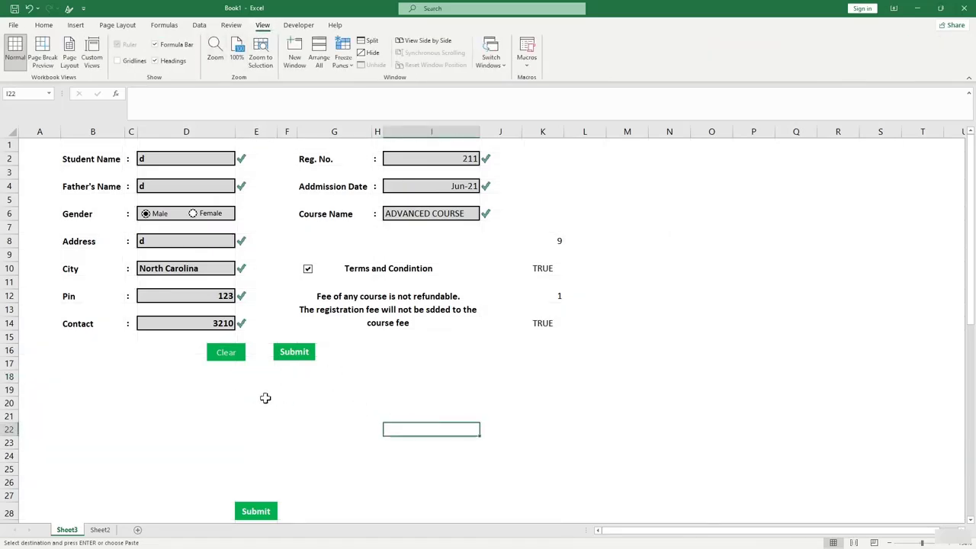
{"action": "left_click_drag", "start_coordinate": [44, 142], "coordinate": [606, 435]}
{"action": "scroll", "coordinate": [322, 387], "scroll_direction": "down", "scroll_amount": 2}
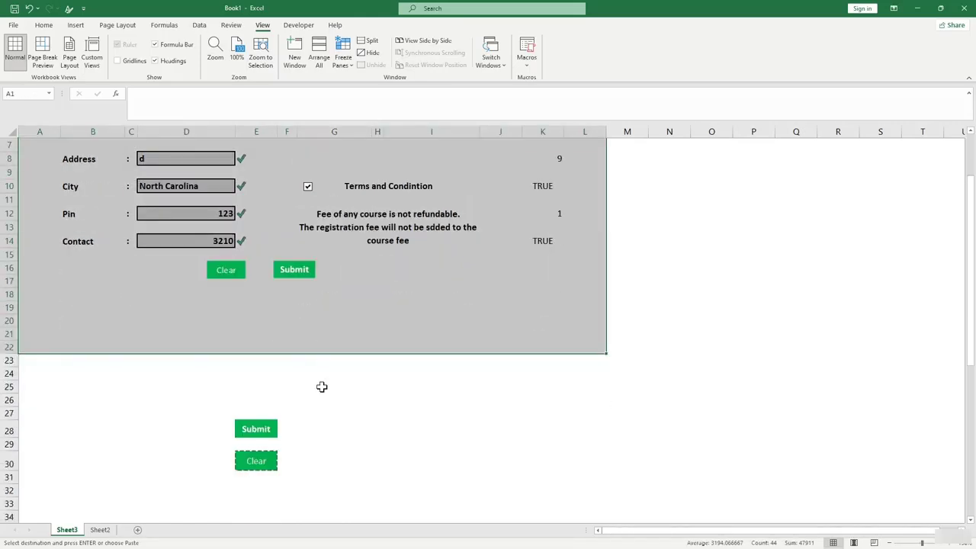
{"action": "left_click", "coordinate": [356, 317]}
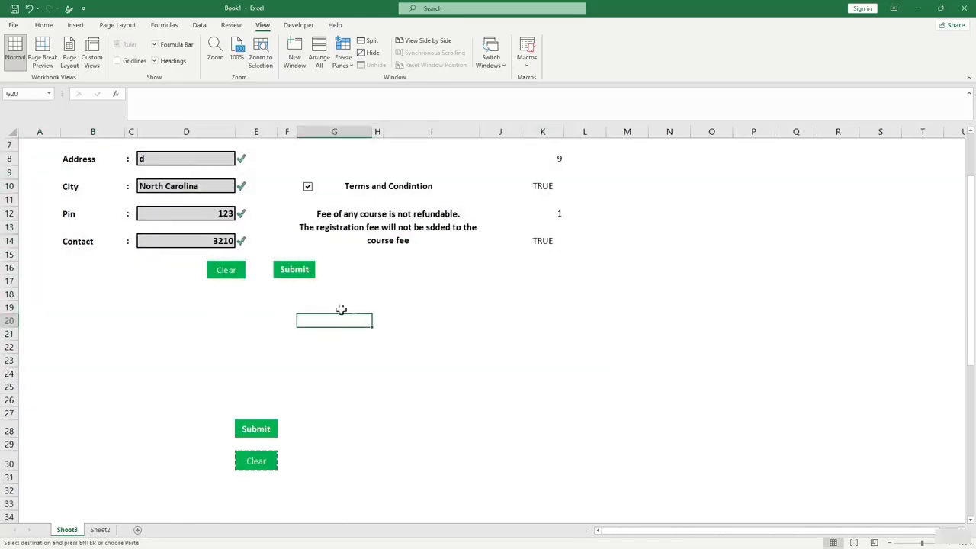
{"action": "scroll", "coordinate": [343, 308], "scroll_direction": "up", "scroll_amount": 2}
{"action": "left_click", "coordinate": [128, 62]}
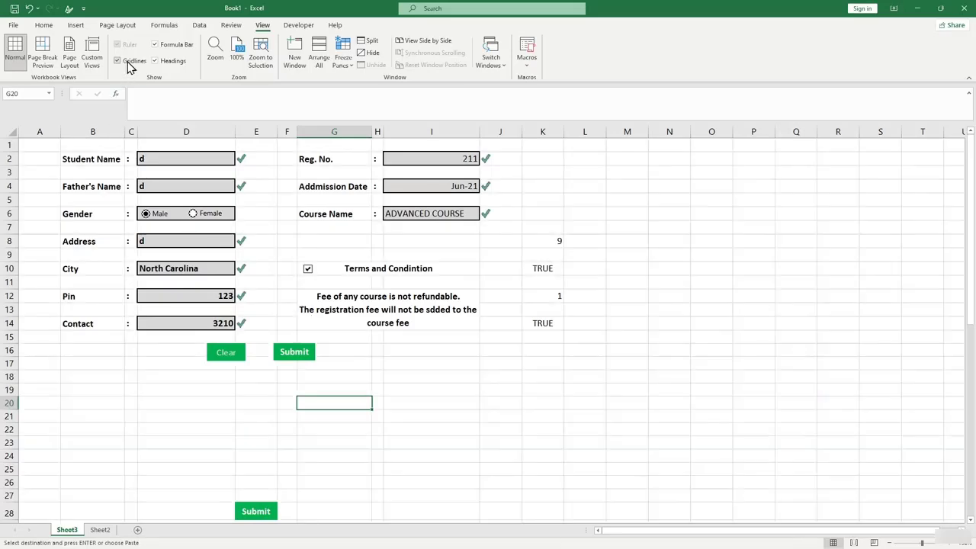
{"action": "scroll", "coordinate": [353, 327], "scroll_direction": "down", "scroll_amount": 1}
{"action": "scroll", "coordinate": [354, 326], "scroll_direction": "up", "scroll_amount": 1}
Review the row-41 headers in A41 to C41 and adjust column C to fit Father's Name.
{"action": "scroll", "coordinate": [354, 327], "scroll_direction": "down", "scroll_amount": 6}
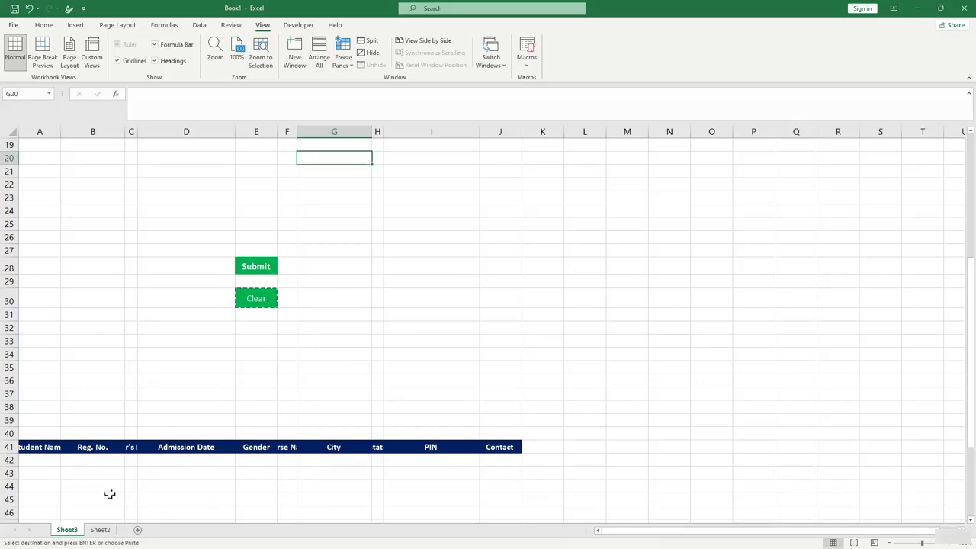
{"action": "left_click", "coordinate": [32, 448]}
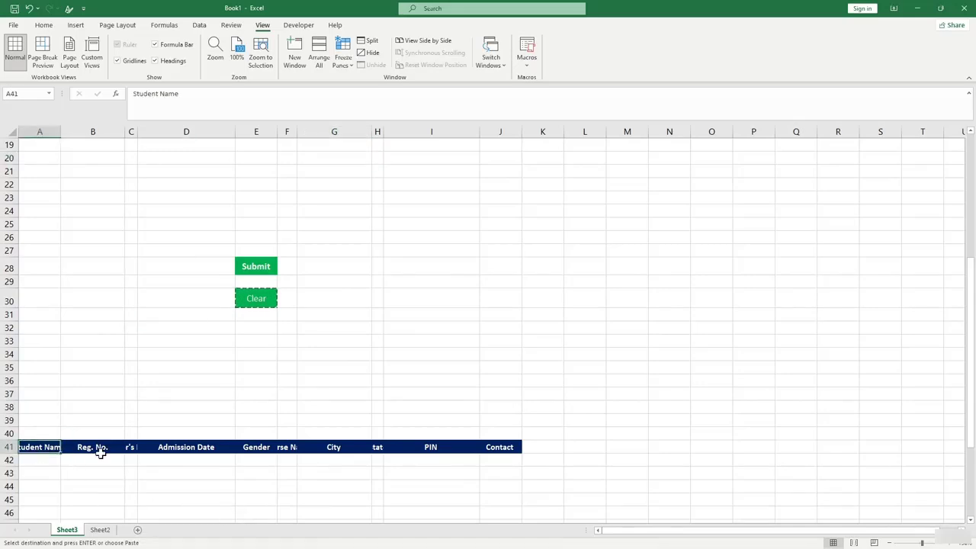
{"action": "left_click", "coordinate": [96, 449]}
{"action": "left_click", "coordinate": [130, 448]}
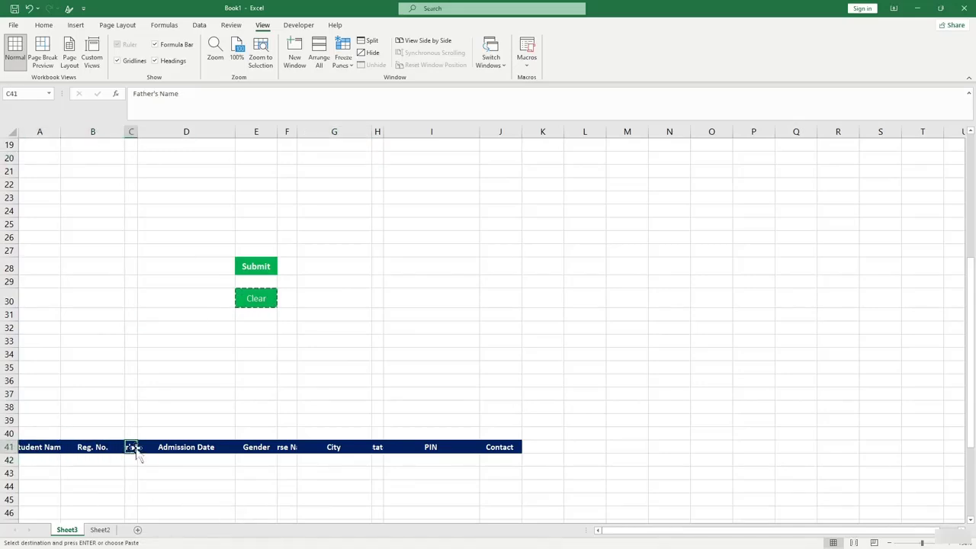
{"action": "left_click_drag", "start_coordinate": [137, 132], "coordinate": [150, 136]}
{"action": "scroll", "coordinate": [163, 298], "scroll_direction": "up", "scroll_amount": 6}
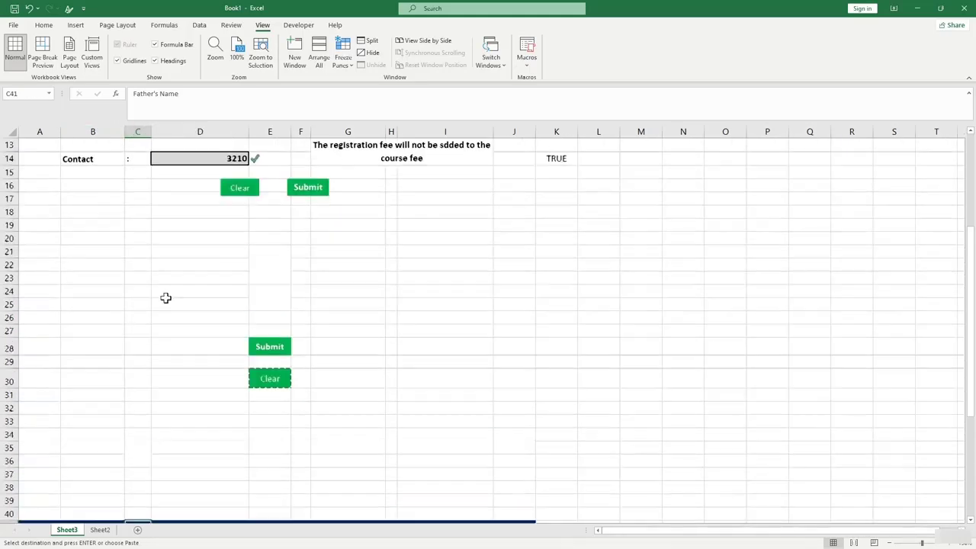
{"action": "scroll", "coordinate": [163, 298], "scroll_direction": "down", "scroll_amount": 8}
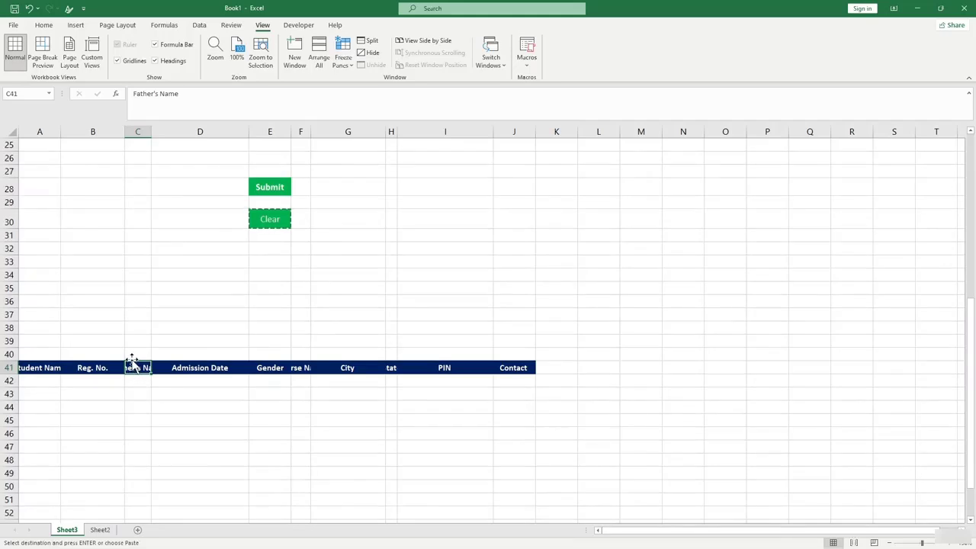
{"action": "left_click_drag", "start_coordinate": [151, 132], "coordinate": [145, 133]}
Delete the State header in H41 and move the PIN header from I41 into H41.
{"action": "left_click", "coordinate": [215, 366]}
{"action": "left_click", "coordinate": [265, 369]}
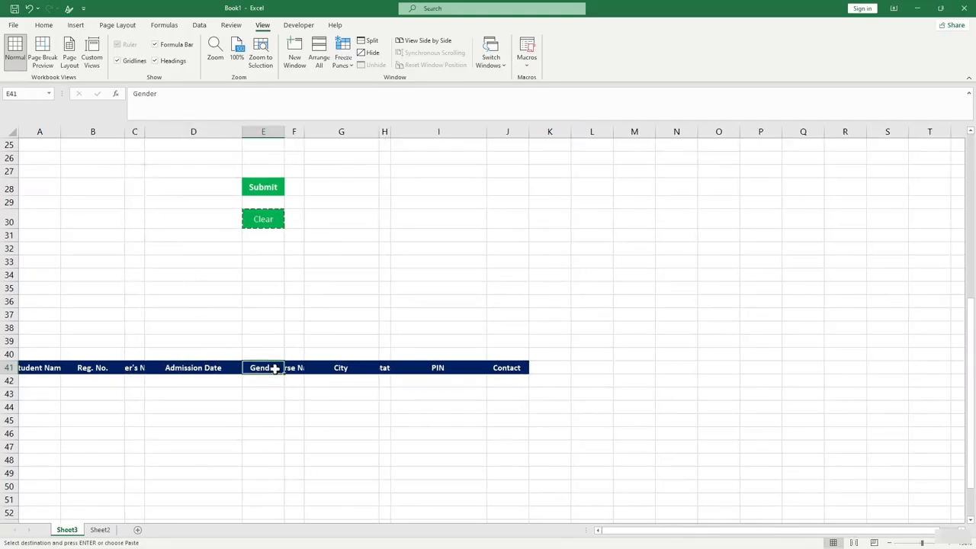
{"action": "left_click", "coordinate": [290, 369]}
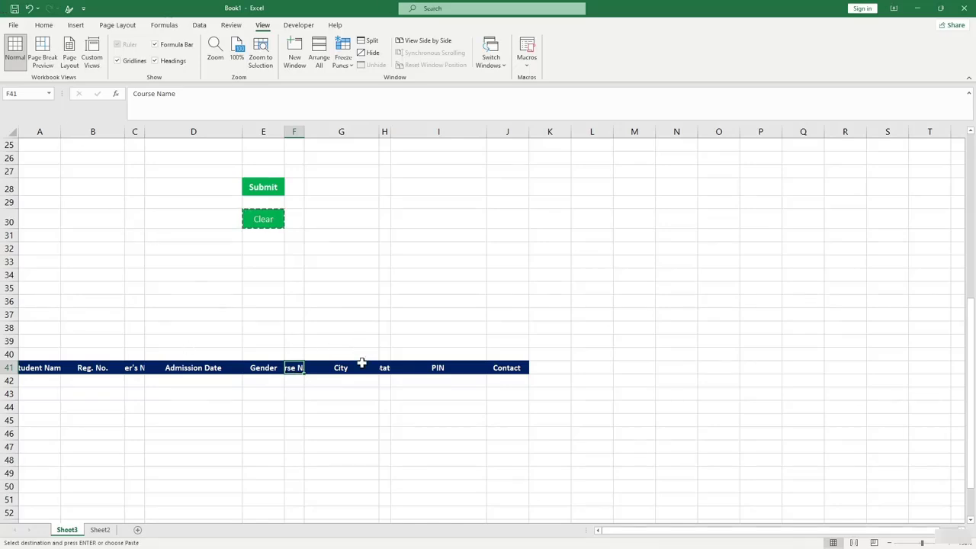
{"action": "left_click", "coordinate": [363, 367]}
{"action": "scroll", "coordinate": [384, 355], "scroll_direction": "up", "scroll_amount": 3}
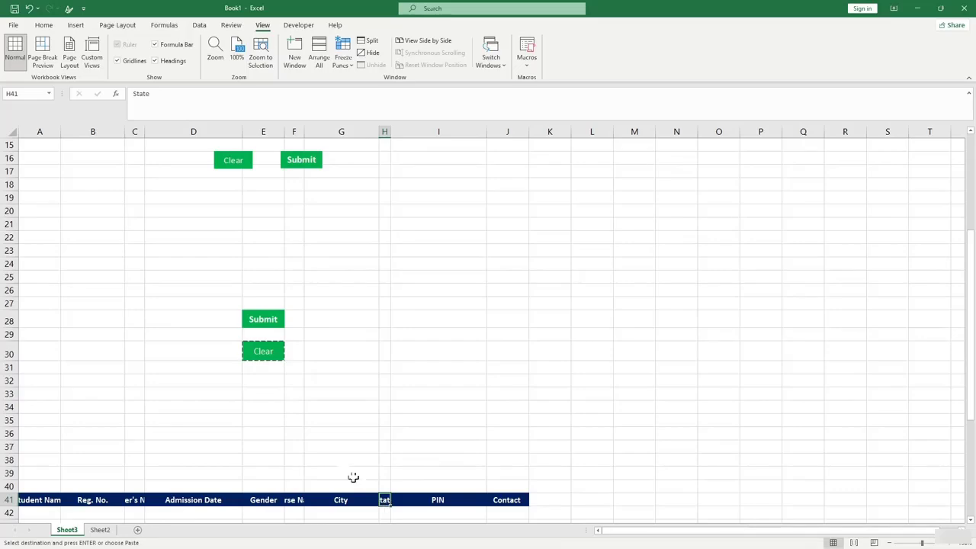
{"action": "scroll", "coordinate": [353, 475], "scroll_direction": "up", "scroll_amount": 5}
{"action": "scroll", "coordinate": [362, 371], "scroll_direction": "down", "scroll_amount": 4}
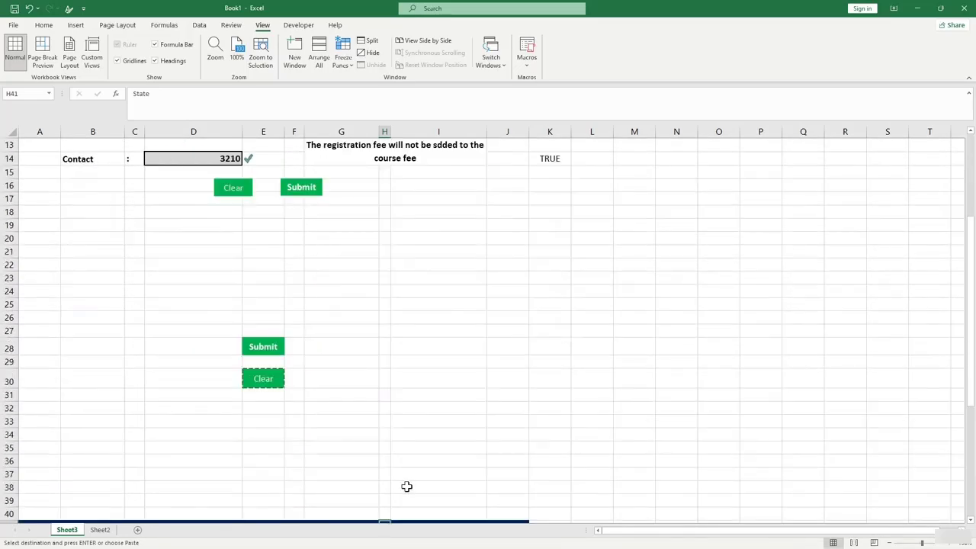
{"action": "scroll", "coordinate": [404, 484], "scroll_direction": "down", "scroll_amount": 3}
{"action": "key", "text": "Delete"}
{"action": "left_click", "coordinate": [440, 422]}
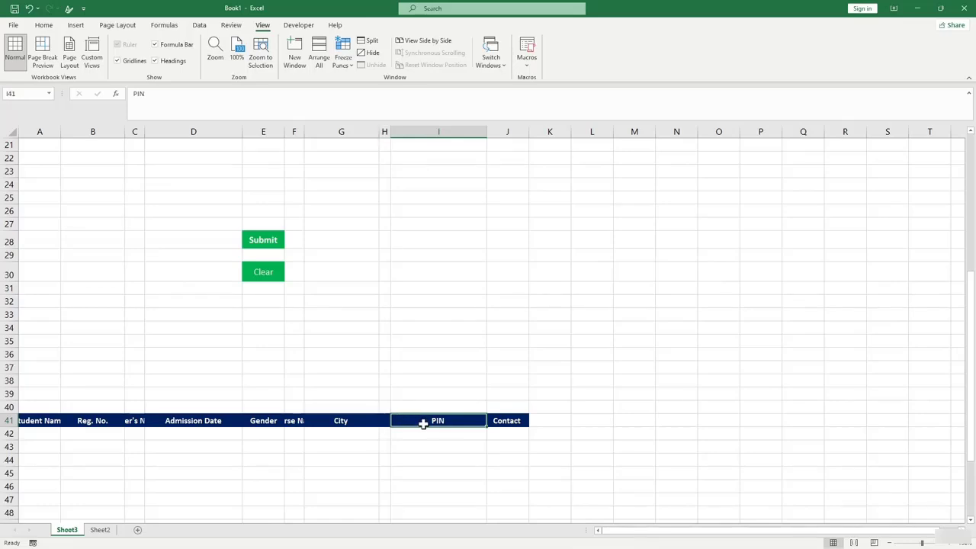
{"action": "key", "text": "ctrl+c"}
{"action": "left_click", "coordinate": [389, 421]}
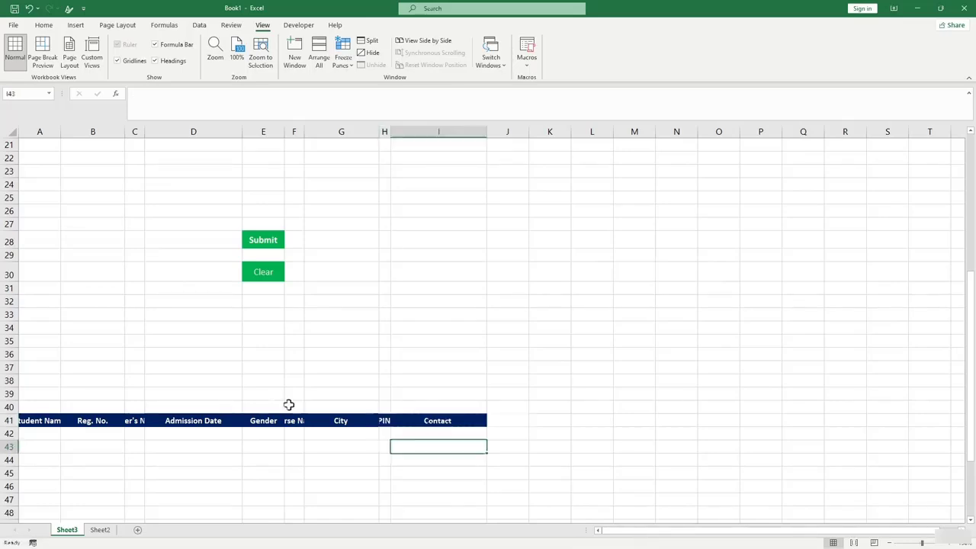
{"action": "left_click", "coordinate": [173, 460]}
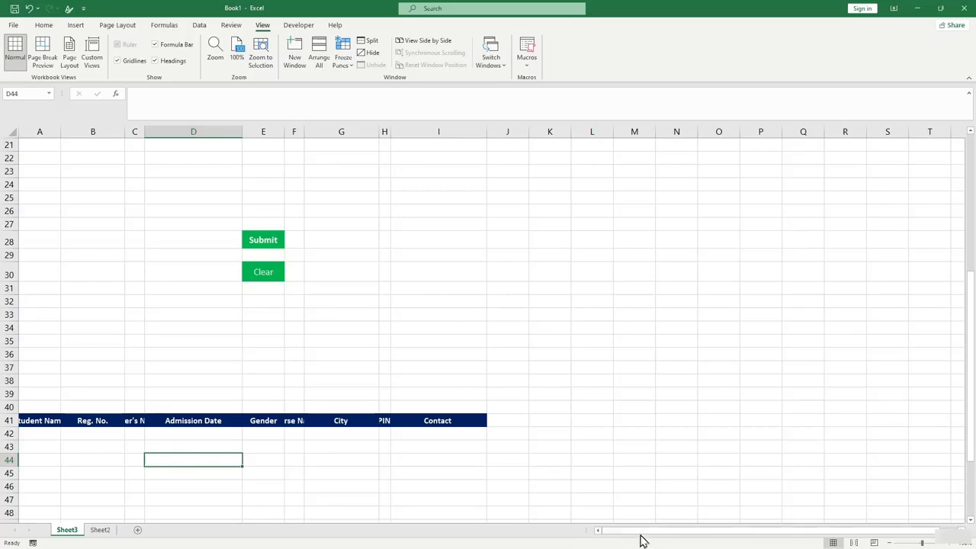
Link A42 to form cell D8 and B42 to the Reg. No. in I2.
{"action": "left_click", "coordinate": [39, 428]}
{"action": "scroll", "coordinate": [120, 240], "scroll_direction": "up", "scroll_amount": 6}
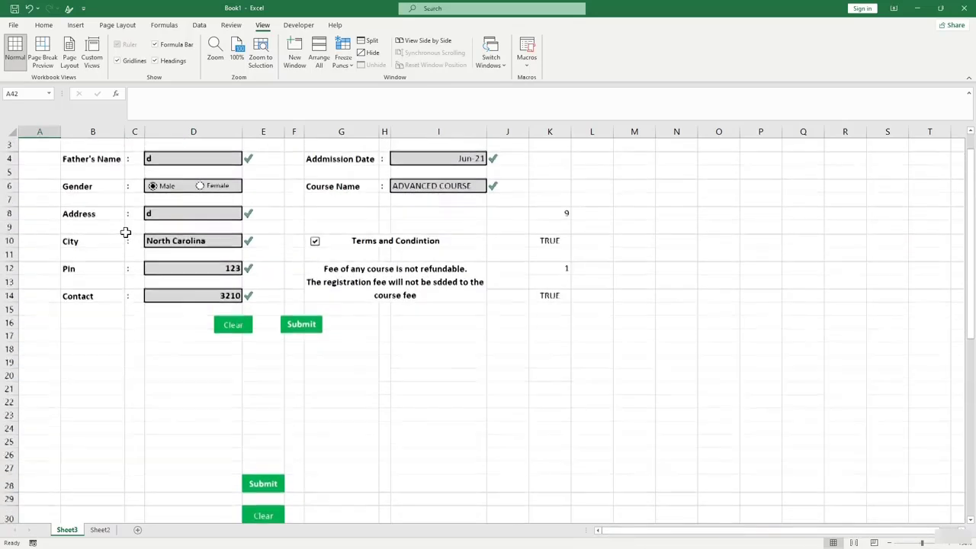
{"action": "scroll", "coordinate": [105, 296], "scroll_direction": "down", "scroll_amount": 6}
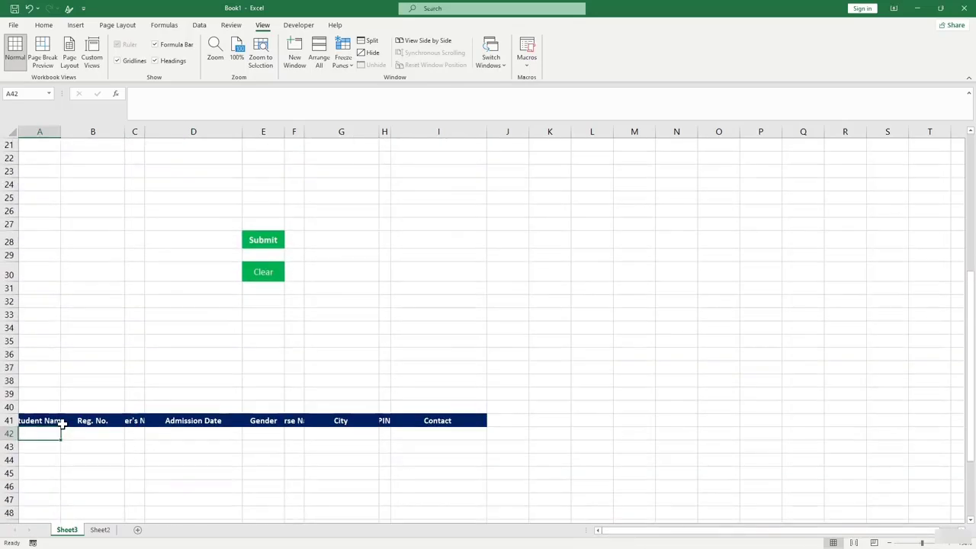
{"action": "type", "text": "="}
{"action": "scroll", "coordinate": [144, 344], "scroll_direction": "up", "scroll_amount": 5}
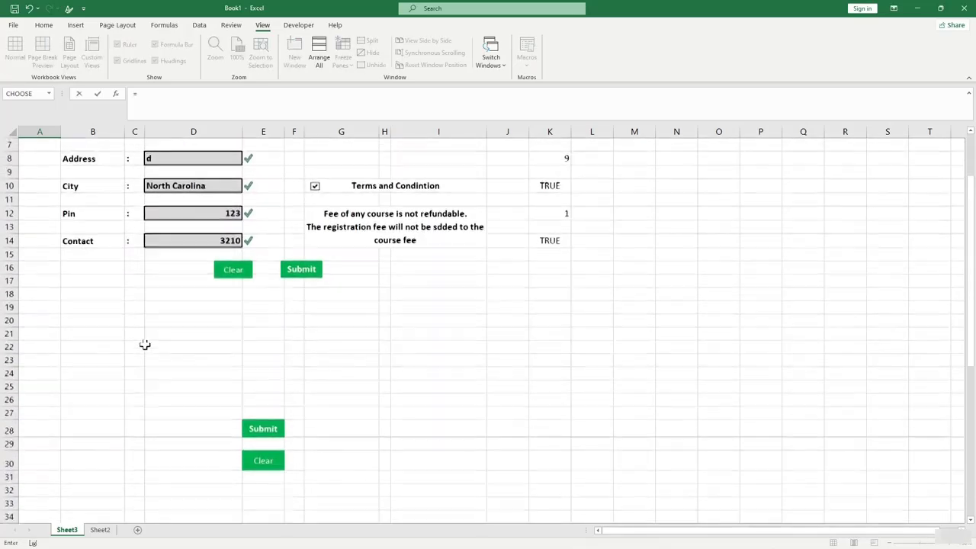
{"action": "left_click", "coordinate": [183, 162]}
{"action": "key", "text": "Return"}
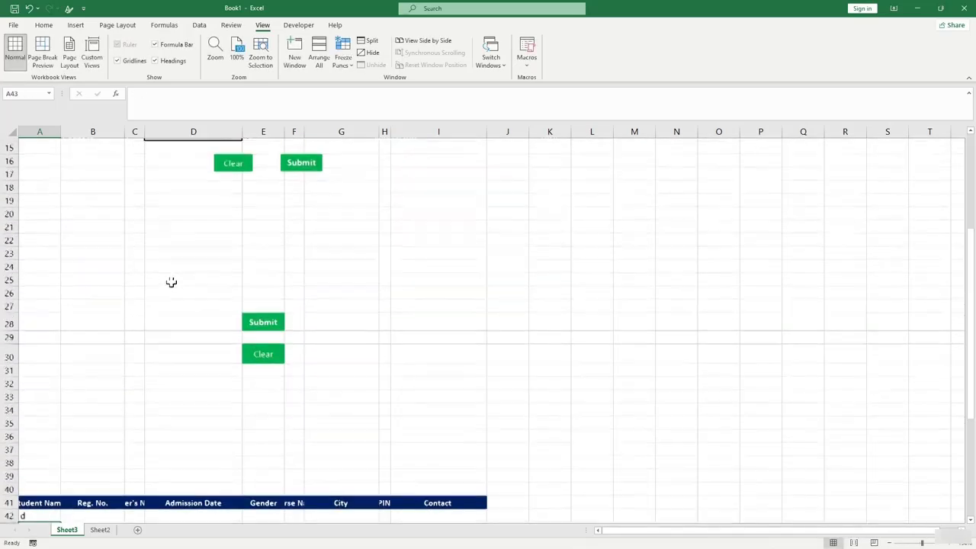
{"action": "left_click", "coordinate": [83, 367]}
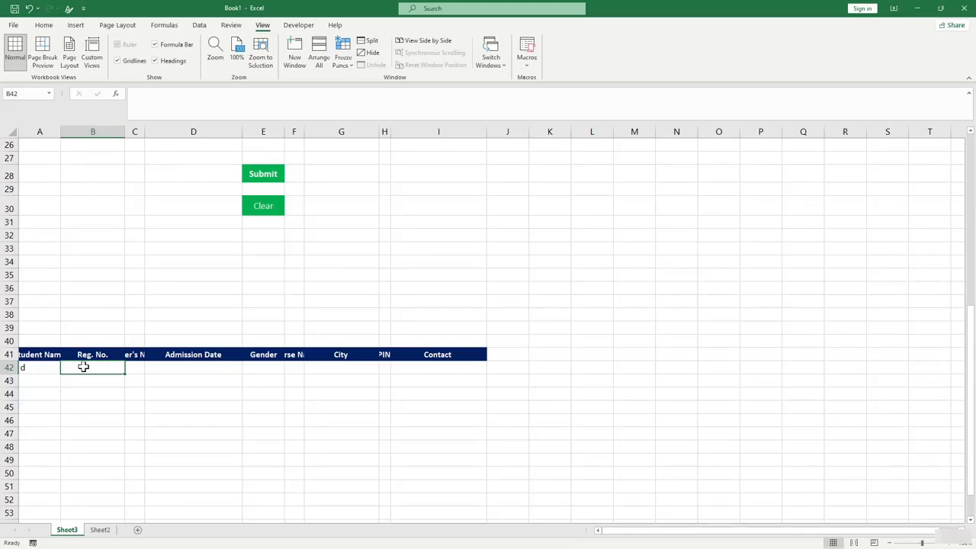
{"action": "type", "text": "="}
{"action": "scroll", "coordinate": [145, 342], "scroll_direction": "up", "scroll_amount": 8}
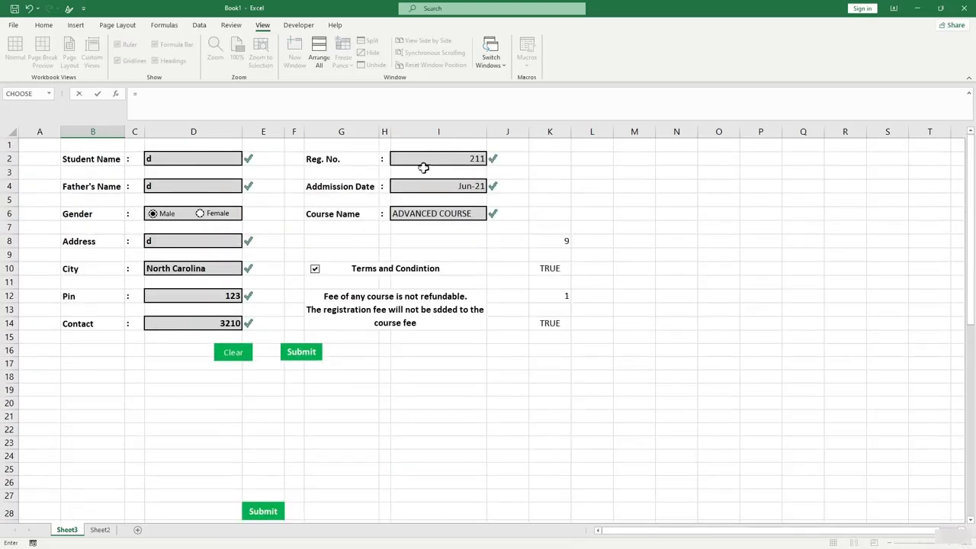
{"action": "left_click", "coordinate": [424, 162]}
{"action": "key", "text": "Return"}
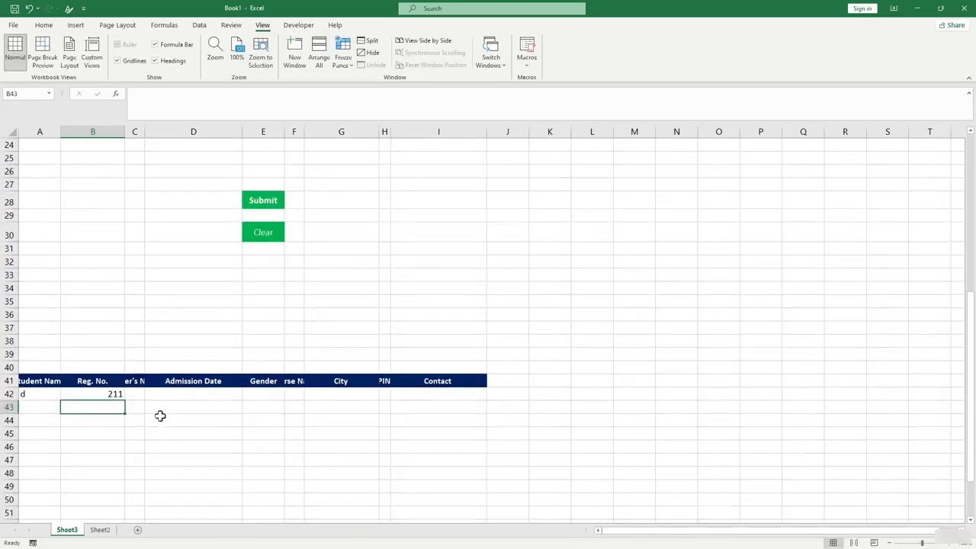
Link C42 to the Father's Name in D4 and D42 to the Admission Date in I4.
{"action": "left_click", "coordinate": [133, 394]}
{"action": "type", "text": "="}
{"action": "scroll", "coordinate": [130, 342], "scroll_direction": "up", "scroll_amount": 8}
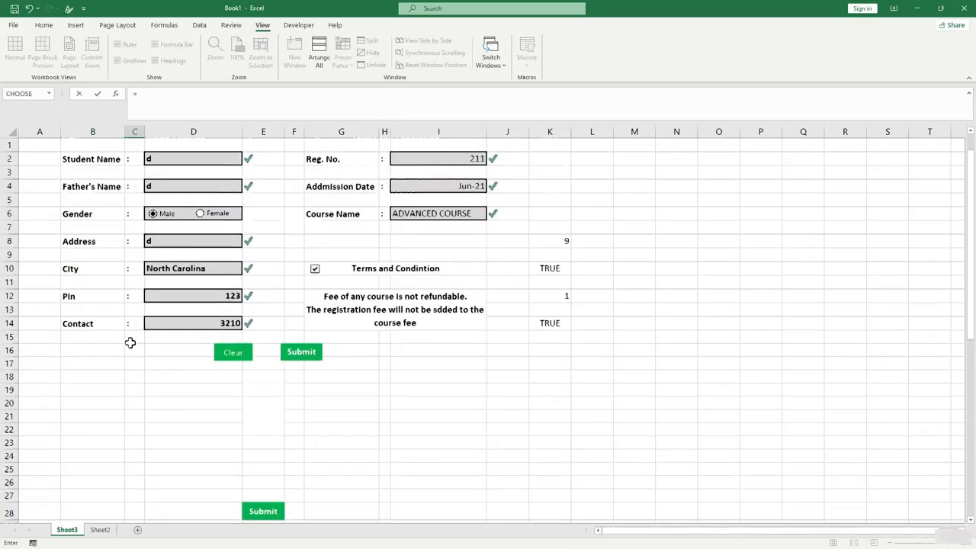
{"action": "left_click", "coordinate": [193, 185]}
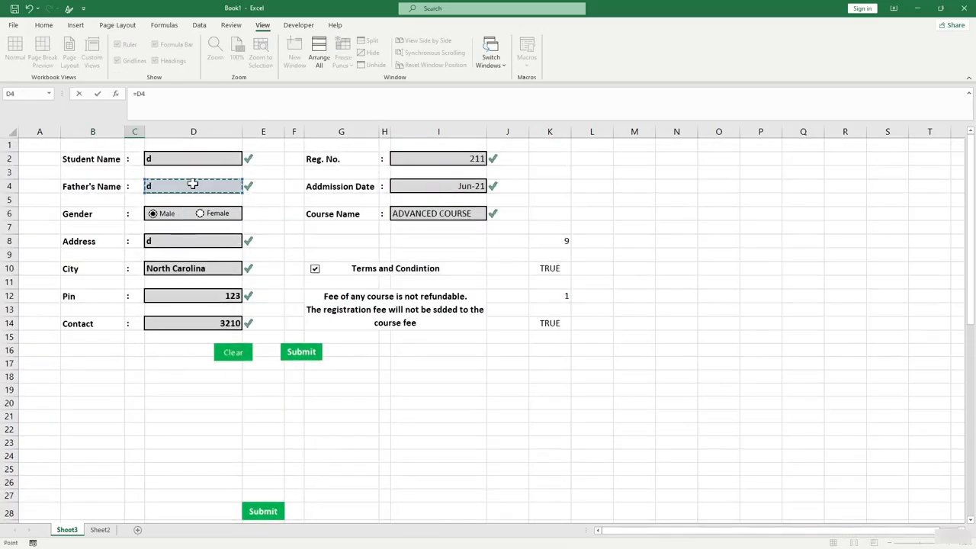
{"action": "key", "text": "Return"}
{"action": "left_click", "coordinate": [177, 369]}
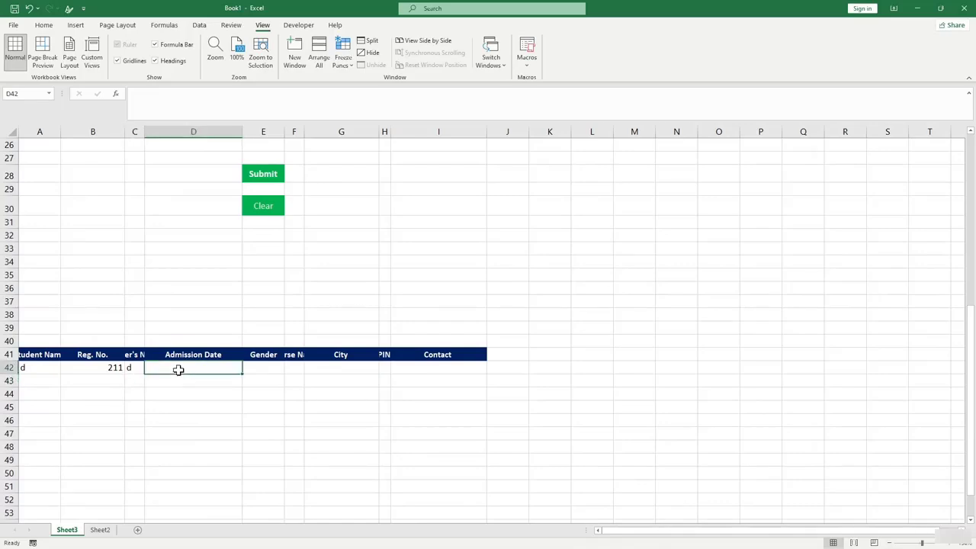
{"action": "type", "text": "="}
{"action": "scroll", "coordinate": [218, 295], "scroll_direction": "up", "scroll_amount": 8}
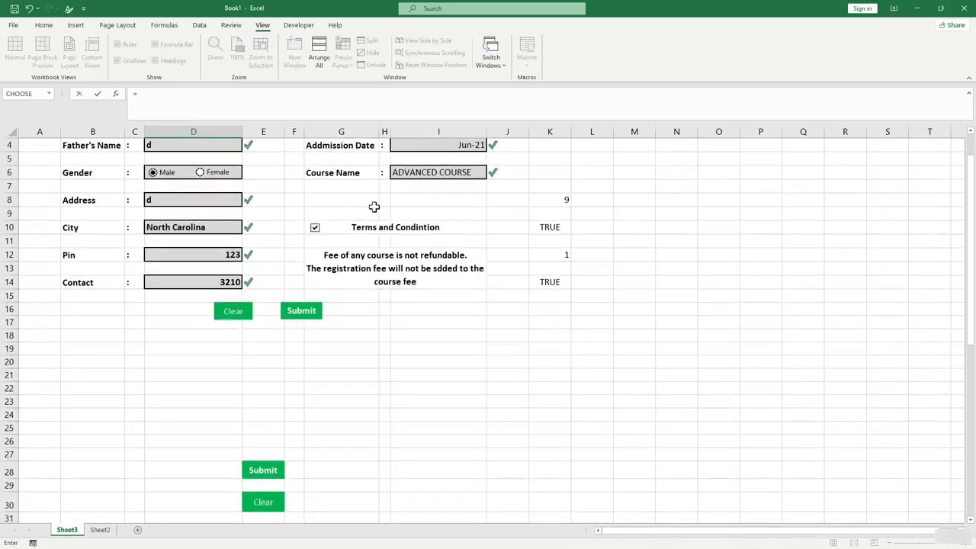
{"action": "left_click", "coordinate": [438, 145]}
{"action": "key", "text": "Return"}
{"action": "scroll", "coordinate": [312, 412], "scroll_direction": "down", "scroll_amount": 4}
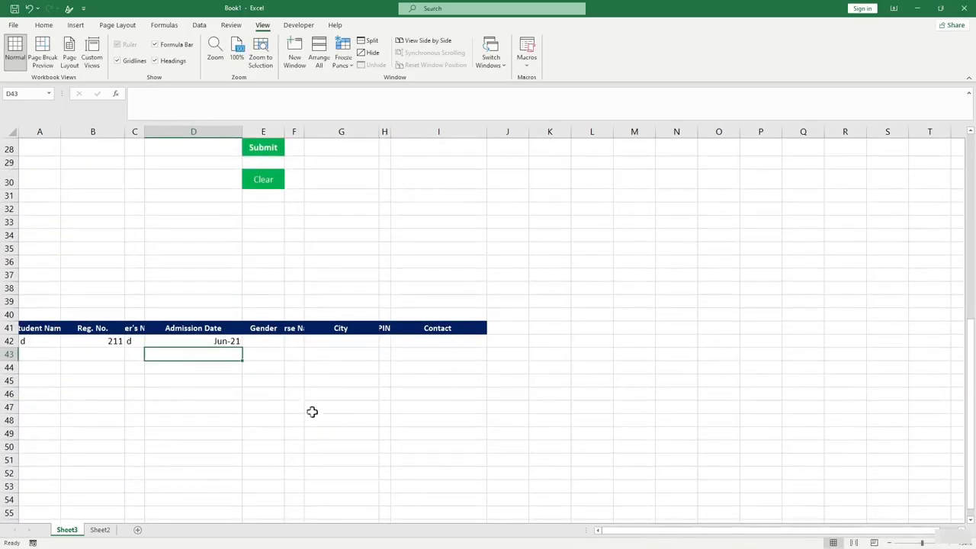
Start E42 as a formula referencing the gender code in K12.
{"action": "left_click", "coordinate": [266, 345]}
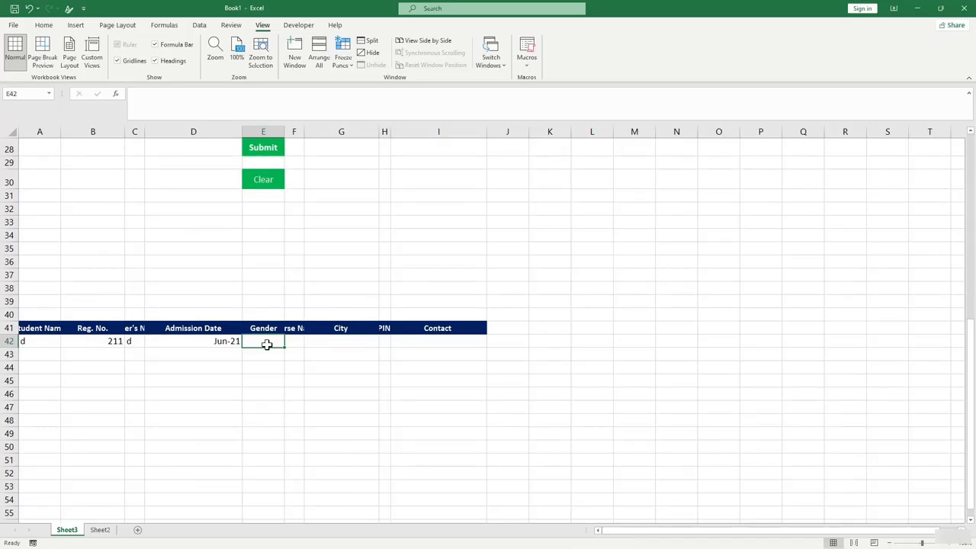
{"action": "scroll", "coordinate": [270, 347], "scroll_direction": "up", "scroll_amount": 1}
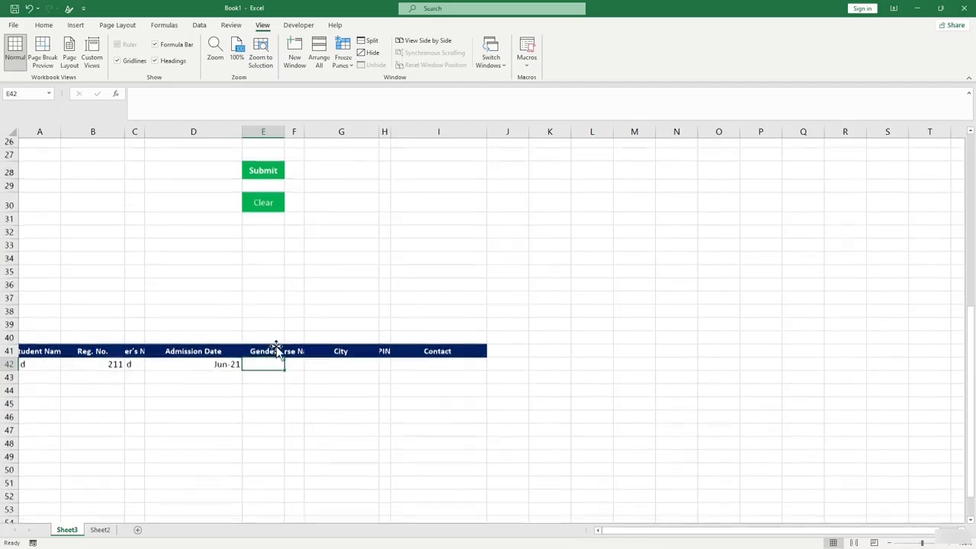
{"action": "type", "text": "="}
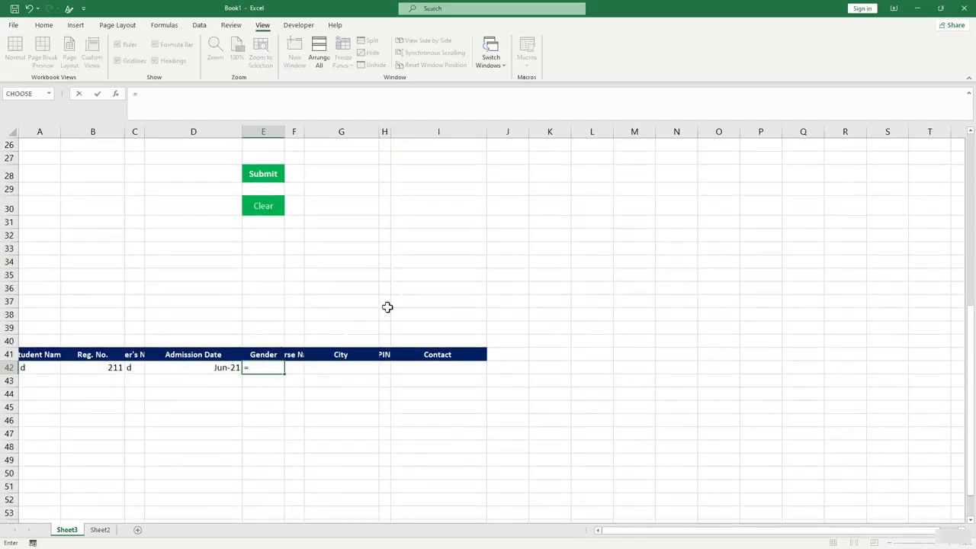
{"action": "scroll", "coordinate": [442, 301], "scroll_direction": "up", "scroll_amount": 6}
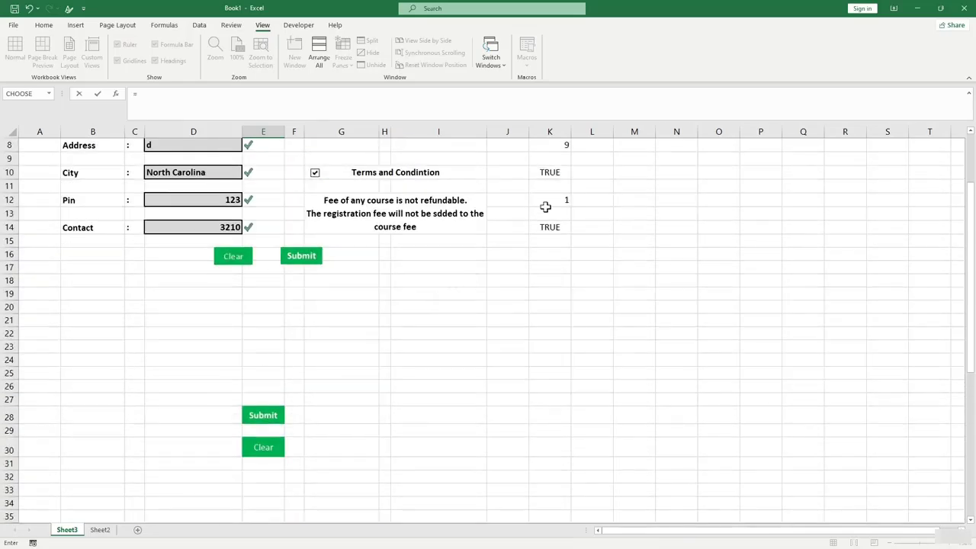
{"action": "scroll", "coordinate": [545, 207], "scroll_direction": "up", "scroll_amount": 1}
{"action": "left_click", "coordinate": [546, 227]}
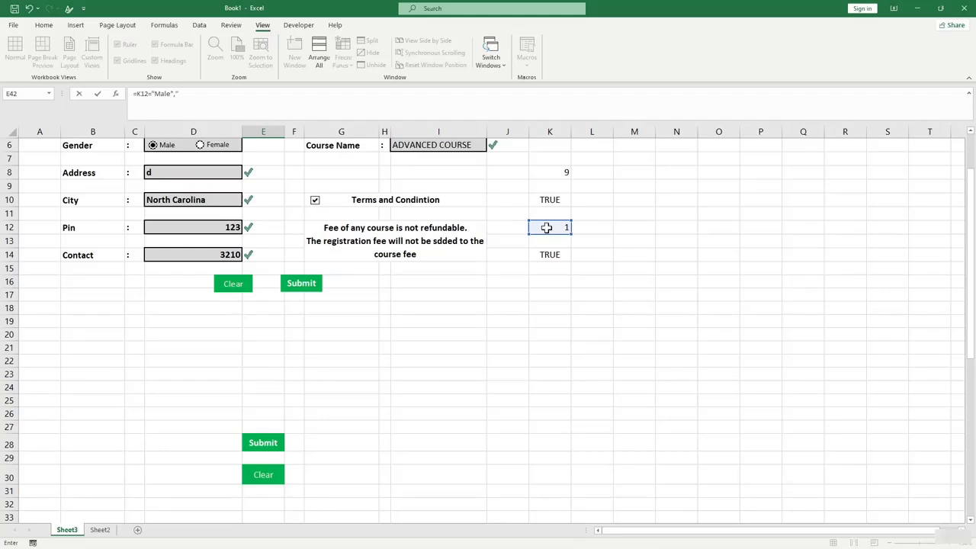
{"action": "key", "text": "Return"}
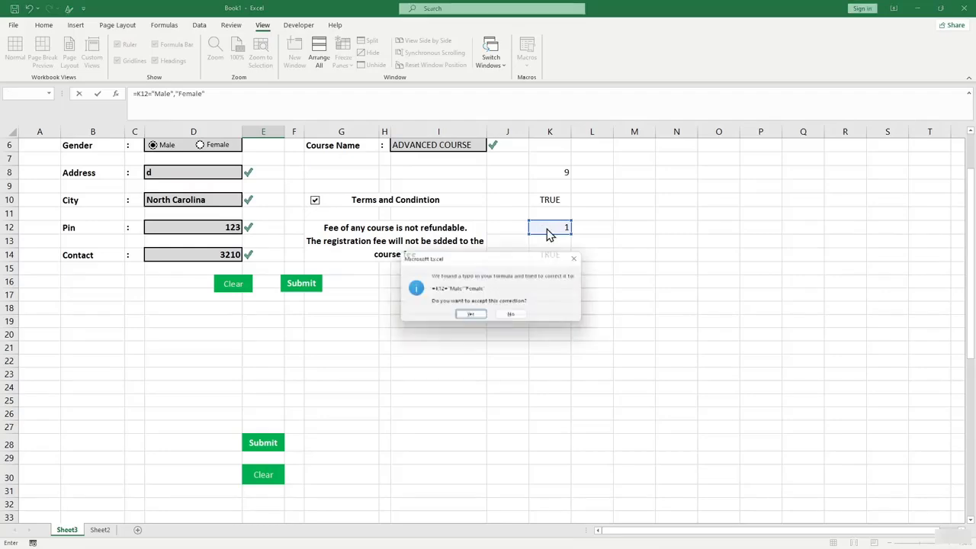
{"action": "key", "text": "Return"}
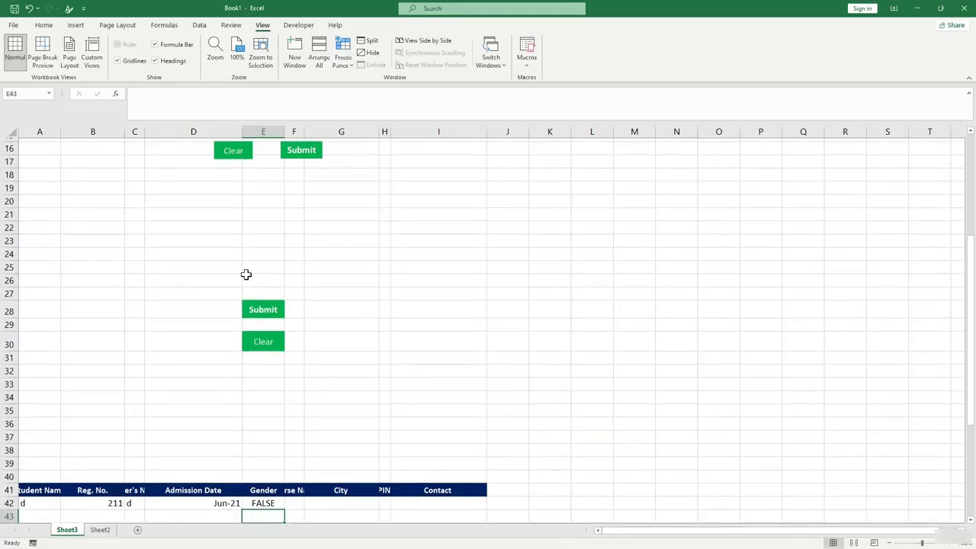
Complete E42 as =IF(K12=1,"Male","Female").
{"action": "scroll", "coordinate": [272, 386], "scroll_direction": "up", "scroll_amount": 3}
{"action": "scroll", "coordinate": [271, 457], "scroll_direction": "down", "scroll_amount": 3}
{"action": "left_click", "coordinate": [270, 500]}
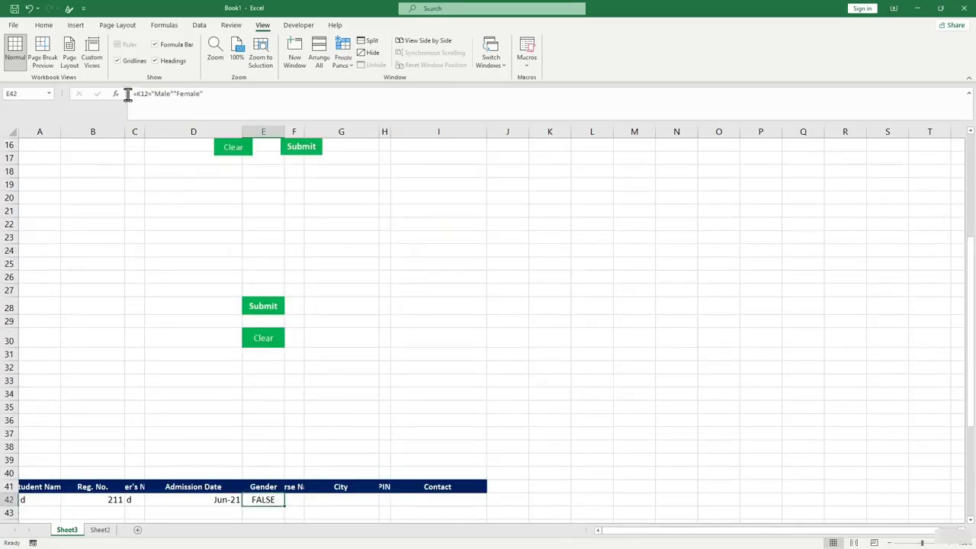
{"action": "left_click", "coordinate": [156, 94]}
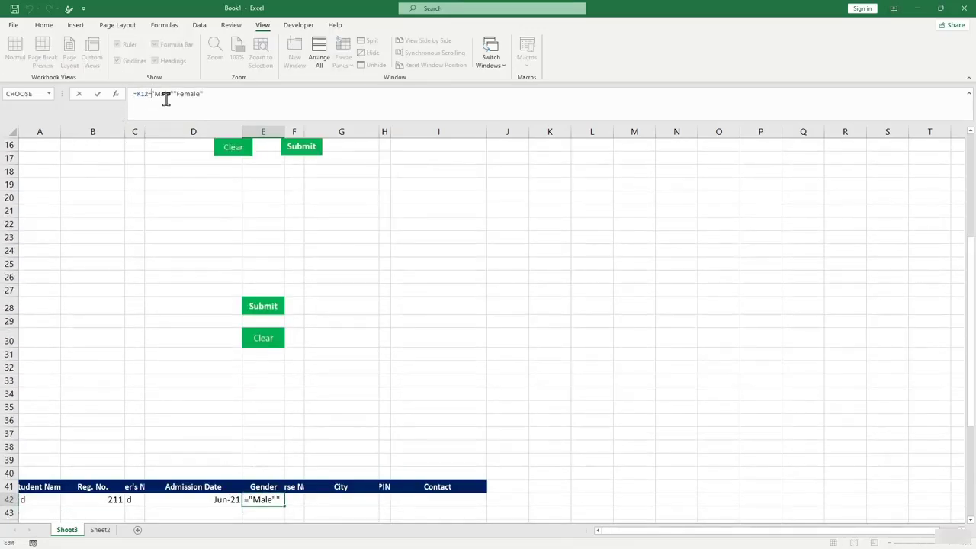
{"action": "type", "text": "1"}
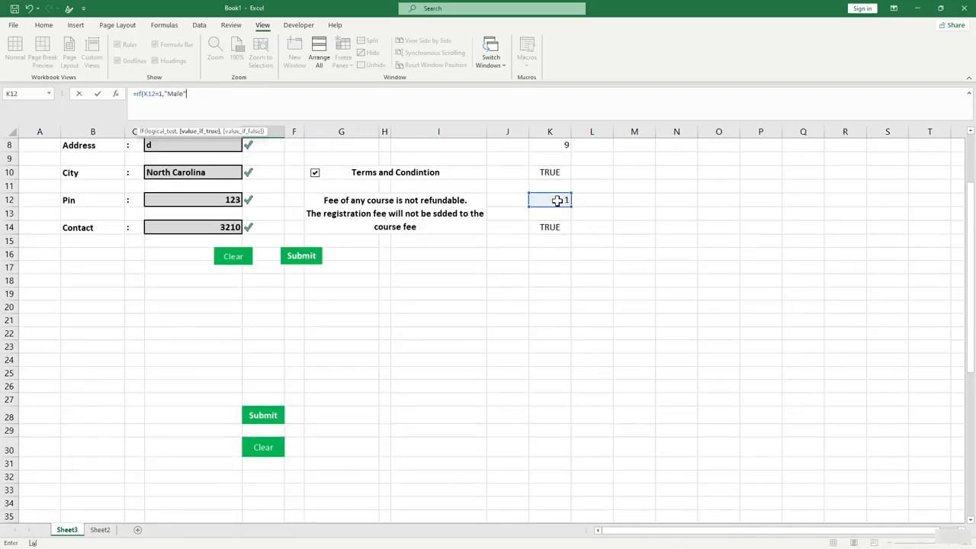
{"action": "type", "text": ","}
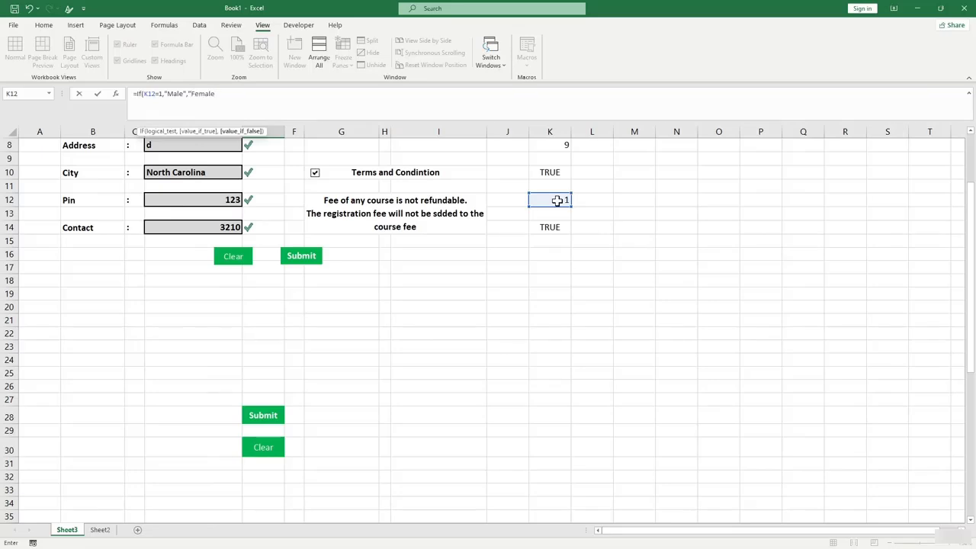
{"action": "type", "text": "\"Female\")"}
{"action": "key", "text": "Return"}
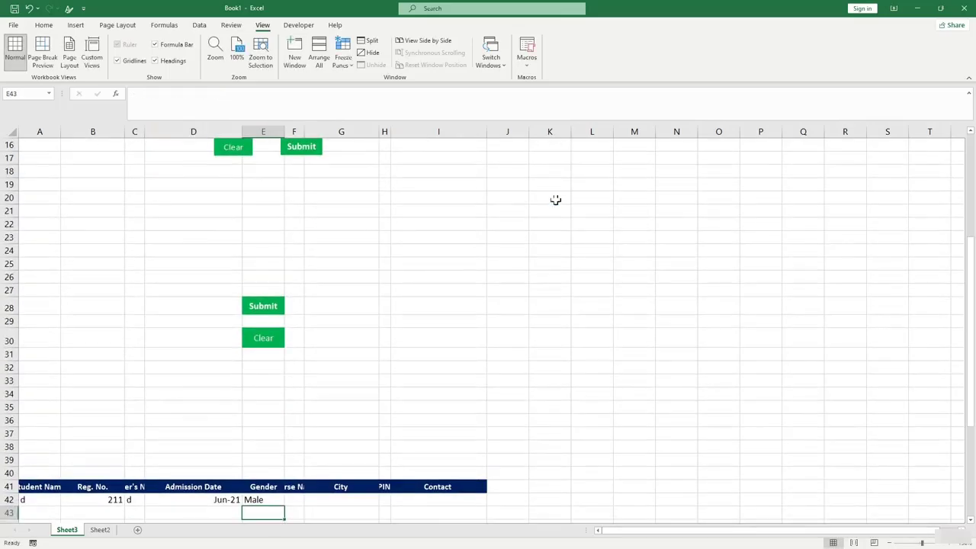
Switch the form's gender option to Female and confirm E42 reads Female.
{"action": "left_click", "coordinate": [274, 502]}
{"action": "scroll", "coordinate": [658, 292], "scroll_direction": "up", "scroll_amount": 5}
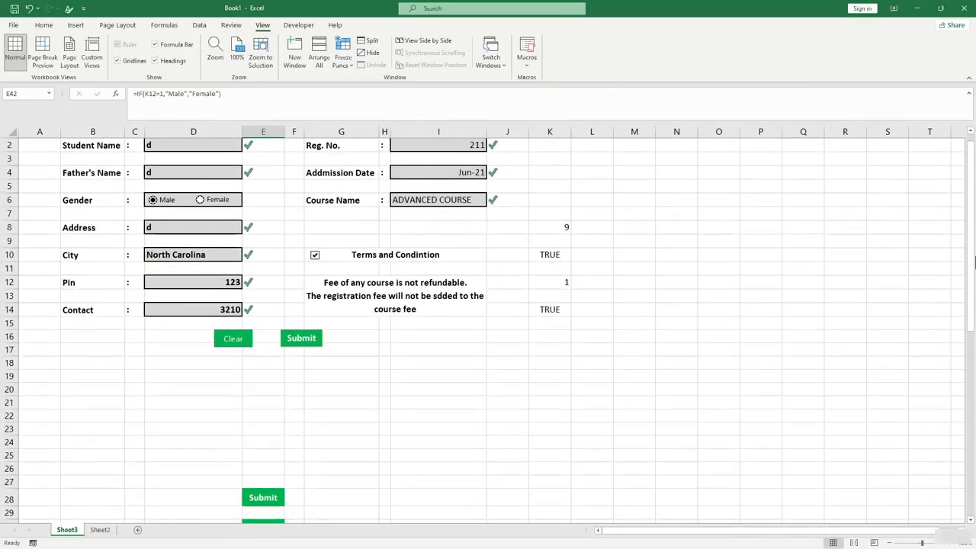
{"action": "left_click", "coordinate": [200, 199]}
{"action": "scroll", "coordinate": [321, 248], "scroll_direction": "down", "scroll_amount": 3}
{"action": "scroll", "coordinate": [226, 185], "scroll_direction": "down", "scroll_amount": 2}
{"action": "scroll", "coordinate": [562, 218], "scroll_direction": "up", "scroll_amount": 3}
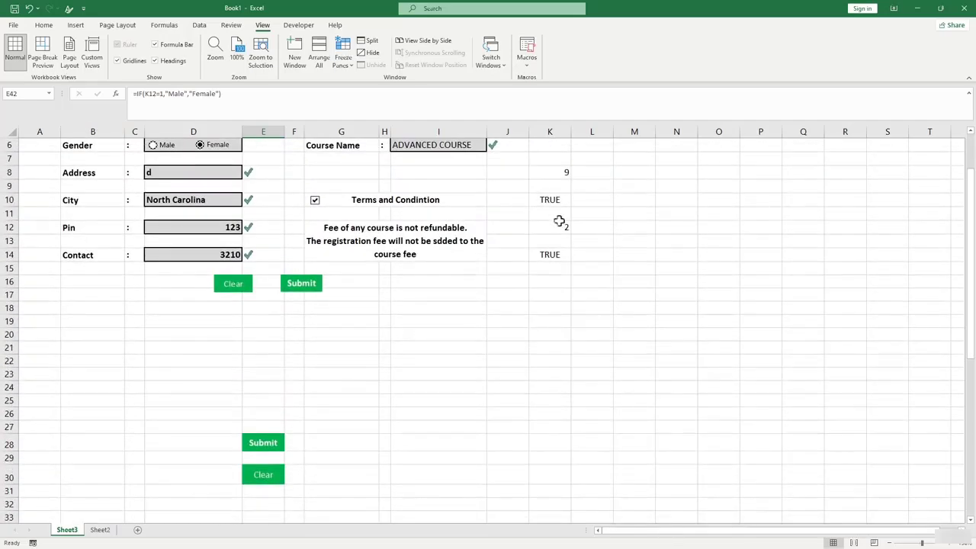
{"action": "scroll", "coordinate": [457, 343], "scroll_direction": "down", "scroll_amount": 4}
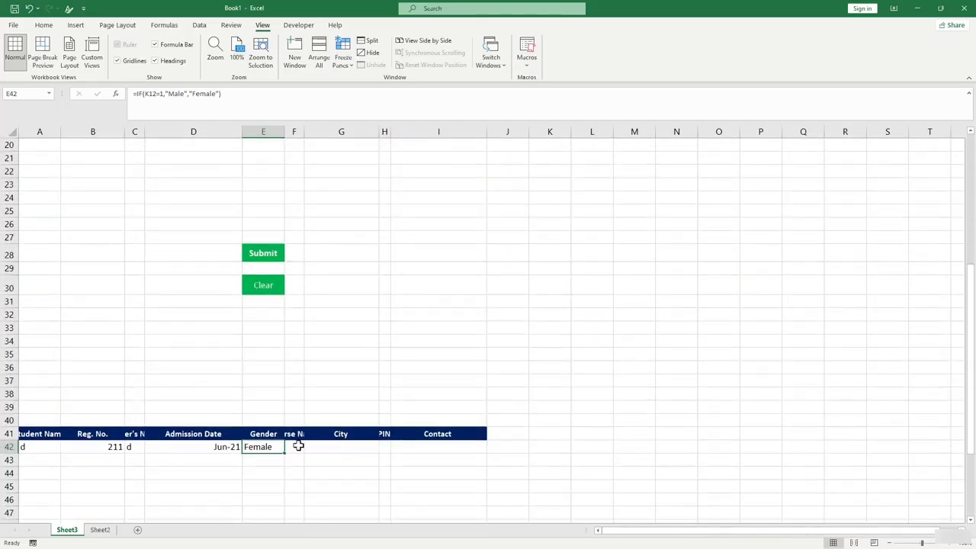
{"action": "left_click", "coordinate": [298, 447]}
Link F42 to the course name in I6 and G42 to the city in D10.
{"action": "scroll", "coordinate": [298, 446], "scroll_direction": "up", "scroll_amount": 4}
{"action": "scroll", "coordinate": [297, 445], "scroll_direction": "down", "scroll_amount": 4}
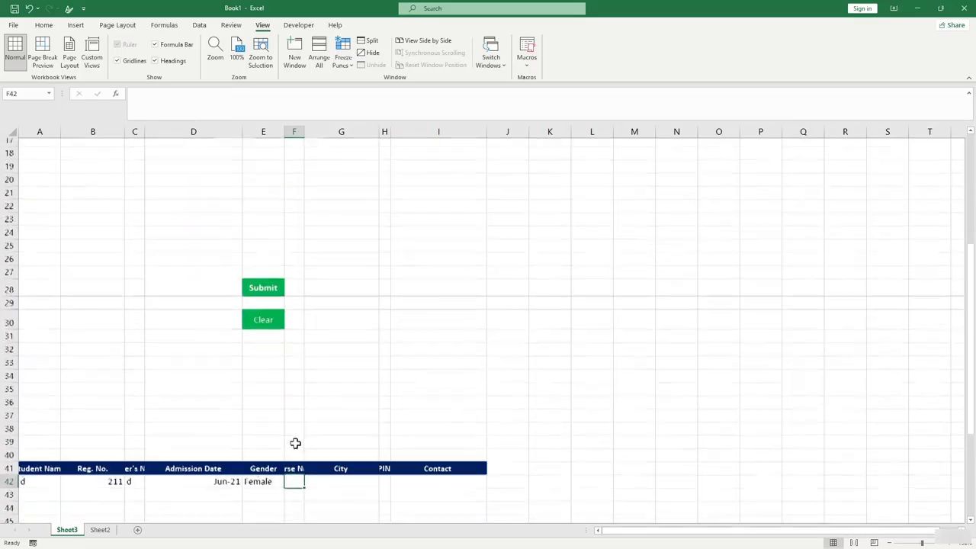
{"action": "left_click", "coordinate": [294, 462]}
{"action": "left_click", "coordinate": [293, 473]}
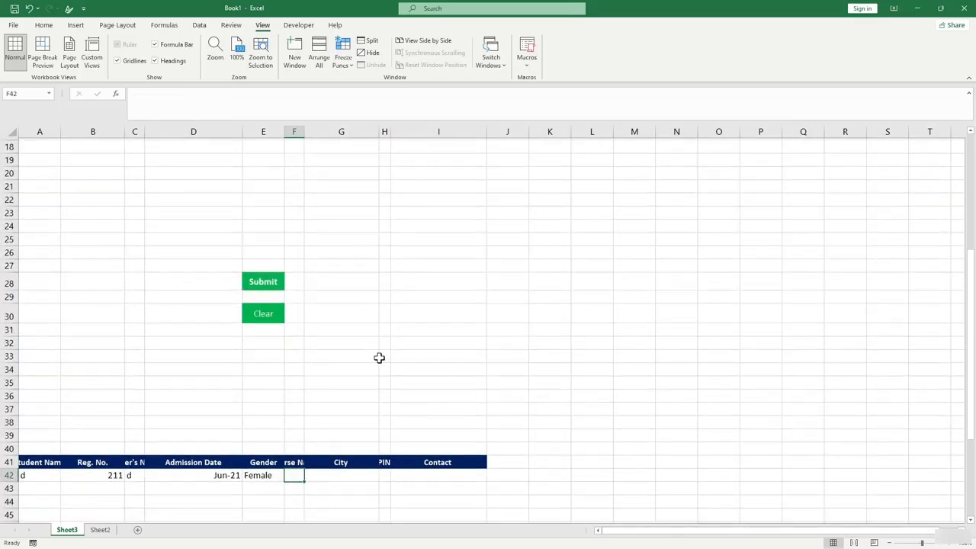
{"action": "scroll", "coordinate": [381, 351], "scroll_direction": "up", "scroll_amount": 5}
{"action": "scroll", "coordinate": [366, 366], "scroll_direction": "down", "scroll_amount": 4}
{"action": "scroll", "coordinate": [366, 434], "scroll_direction": "down", "scroll_amount": 4}
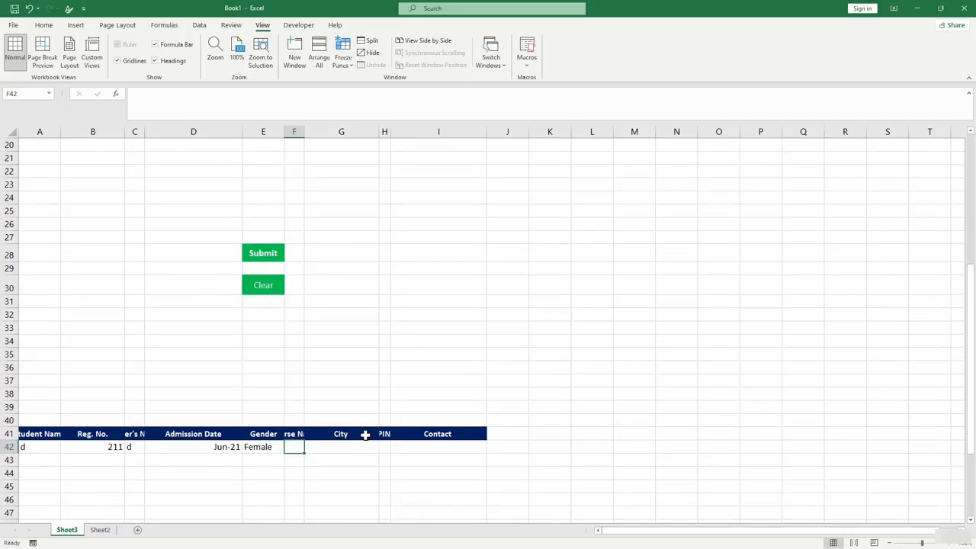
{"action": "type", "text": "="}
{"action": "scroll", "coordinate": [446, 377], "scroll_direction": "up", "scroll_amount": 8}
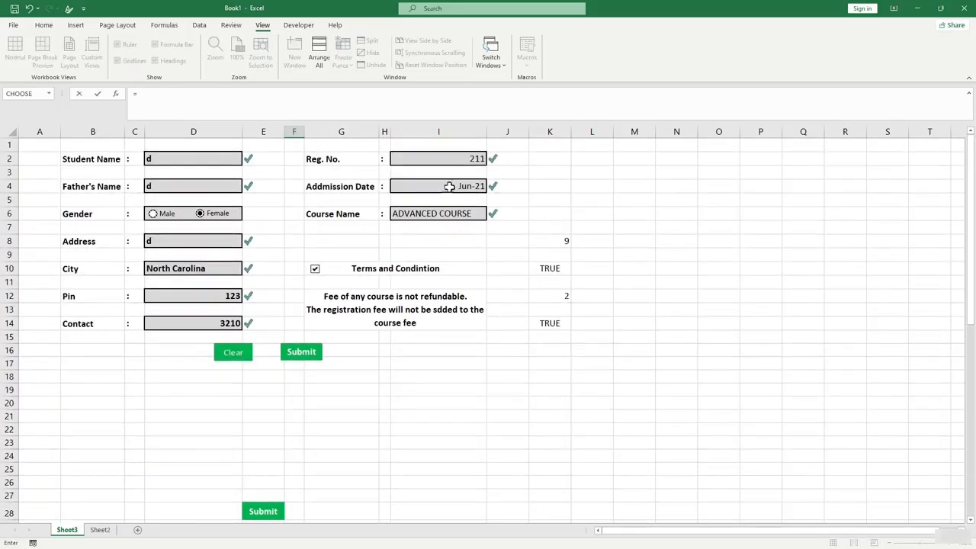
{"action": "left_click", "coordinate": [442, 216]}
{"action": "scroll", "coordinate": [442, 216], "scroll_direction": "down", "scroll_amount": 8}
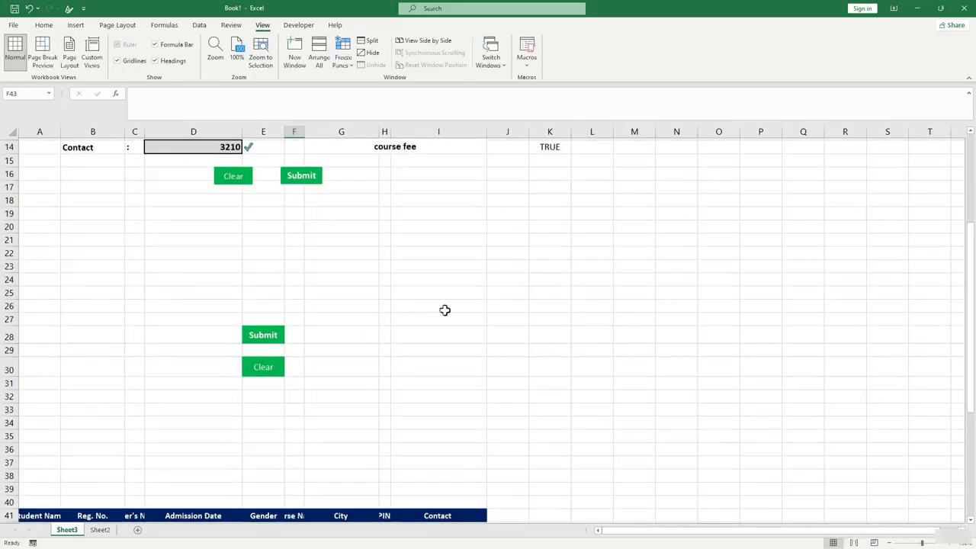
{"action": "key", "text": "Return"}
{"action": "left_click", "coordinate": [347, 369]}
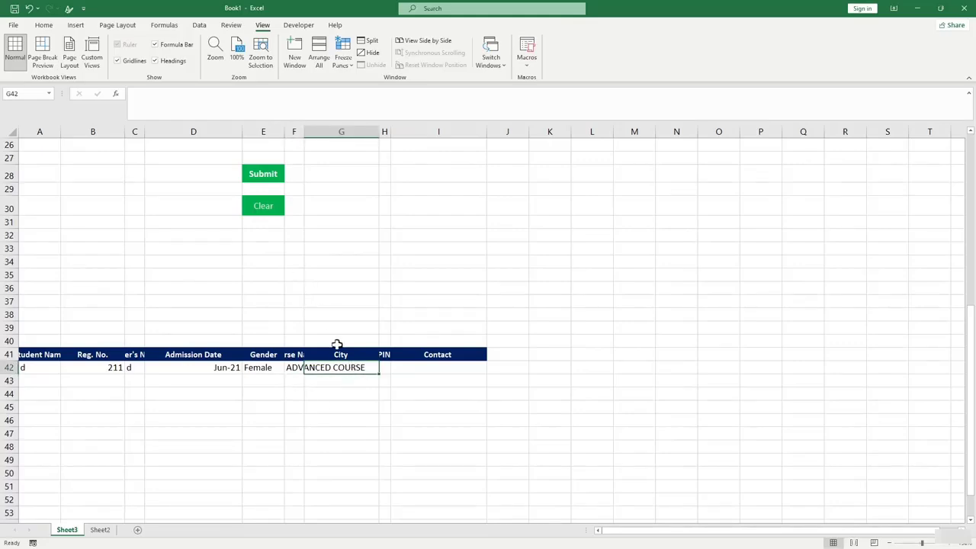
{"action": "left_click", "coordinate": [196, 115]}
{"action": "type", "text": "="}
{"action": "scroll", "coordinate": [271, 195], "scroll_direction": "up", "scroll_amount": 8}
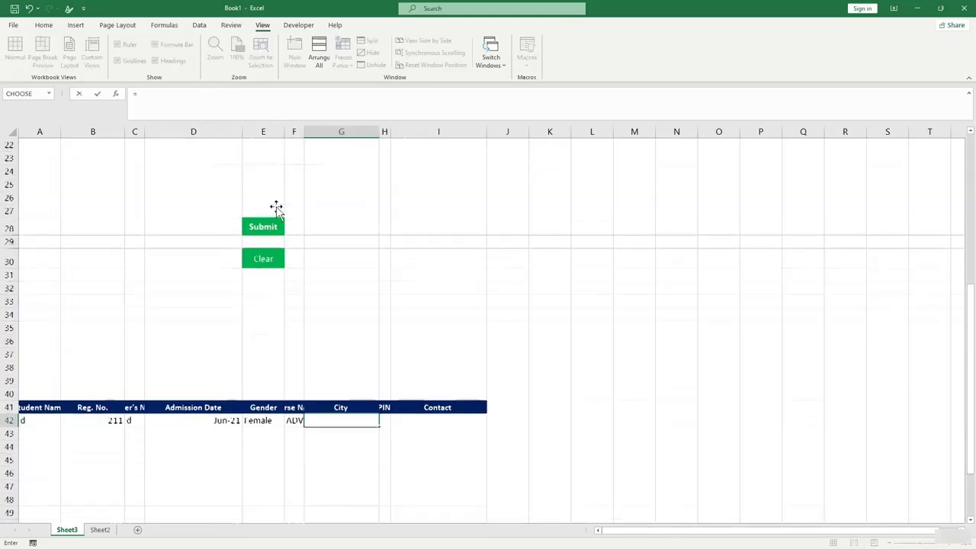
{"action": "left_click", "coordinate": [175, 269]}
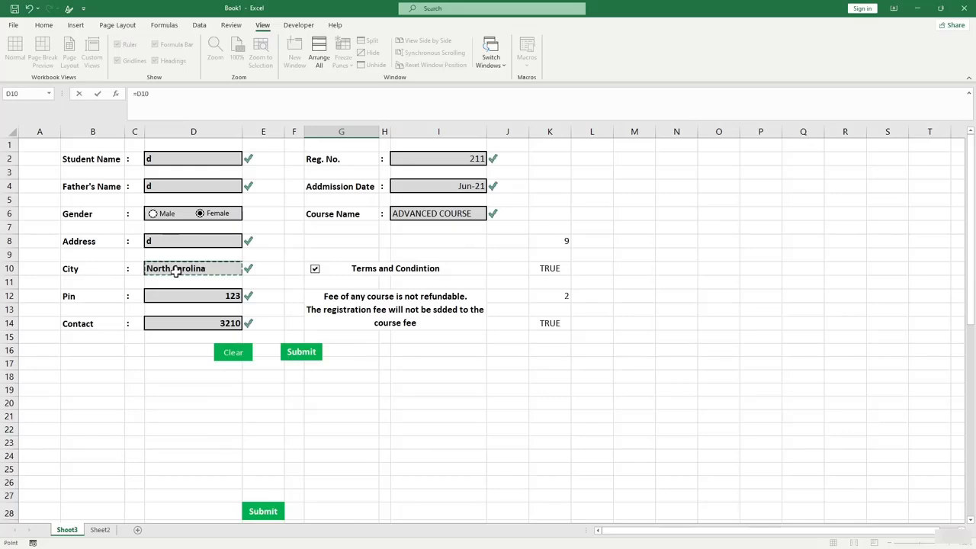
{"action": "key", "text": "Return"}
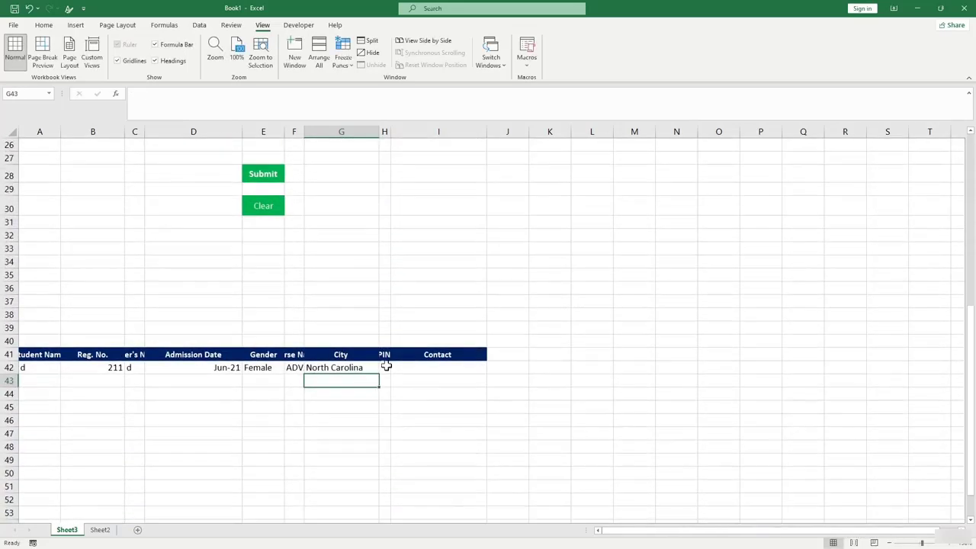
Link H42 to the PIN in D12 and I42 to the contact in D14, then select A42:I42.
{"action": "left_click", "coordinate": [385, 367]}
{"action": "type", "text": "="}
{"action": "scroll", "coordinate": [458, 231], "scroll_direction": "up", "scroll_amount": 8}
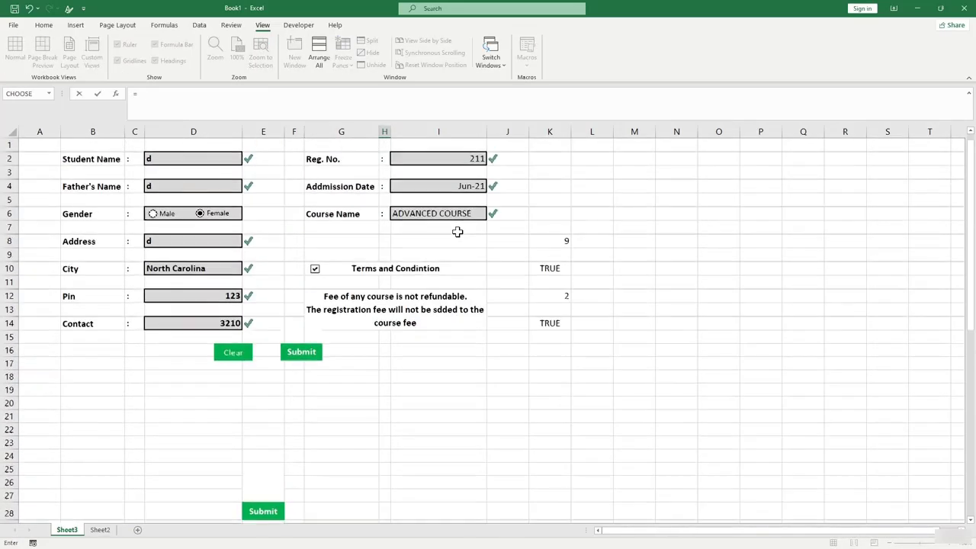
{"action": "left_click", "coordinate": [153, 296]}
{"action": "key", "text": "Return"}
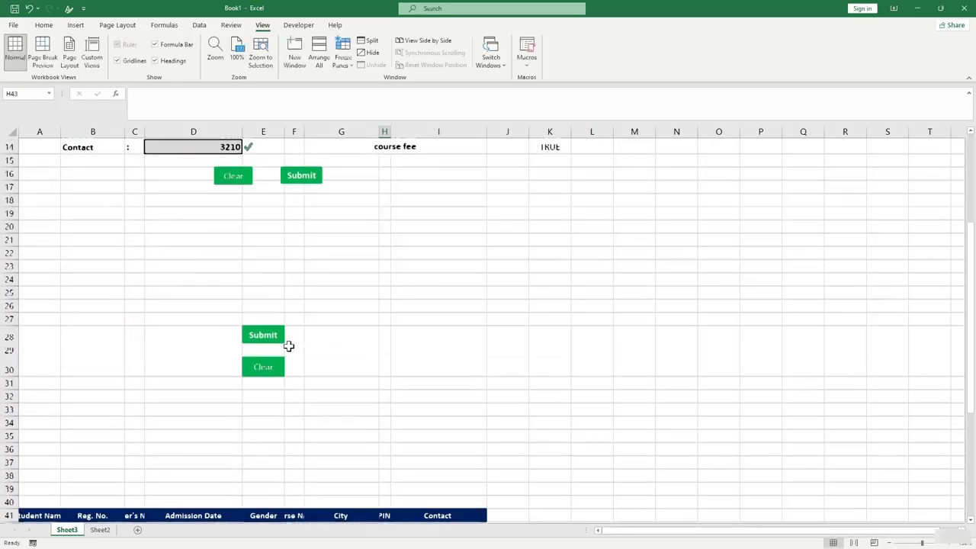
{"action": "left_click", "coordinate": [414, 367]}
{"action": "type", "text": "="}
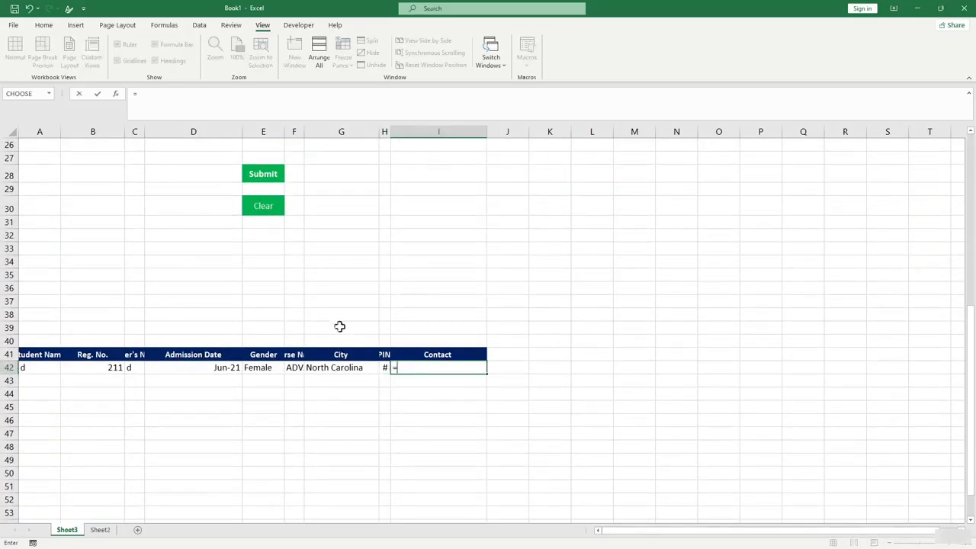
{"action": "scroll", "coordinate": [333, 318], "scroll_direction": "up", "scroll_amount": 7}
{"action": "left_click", "coordinate": [189, 282]}
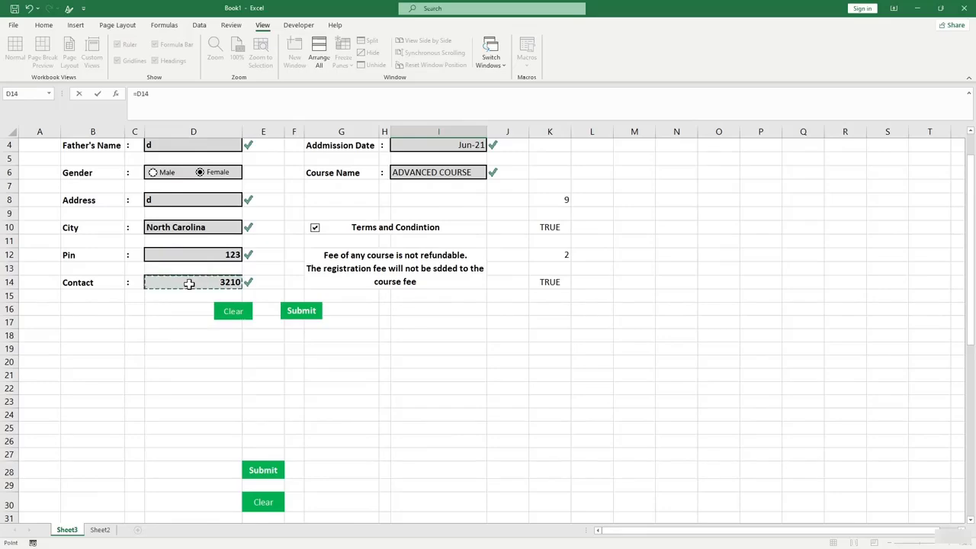
{"action": "key", "text": "Return"}
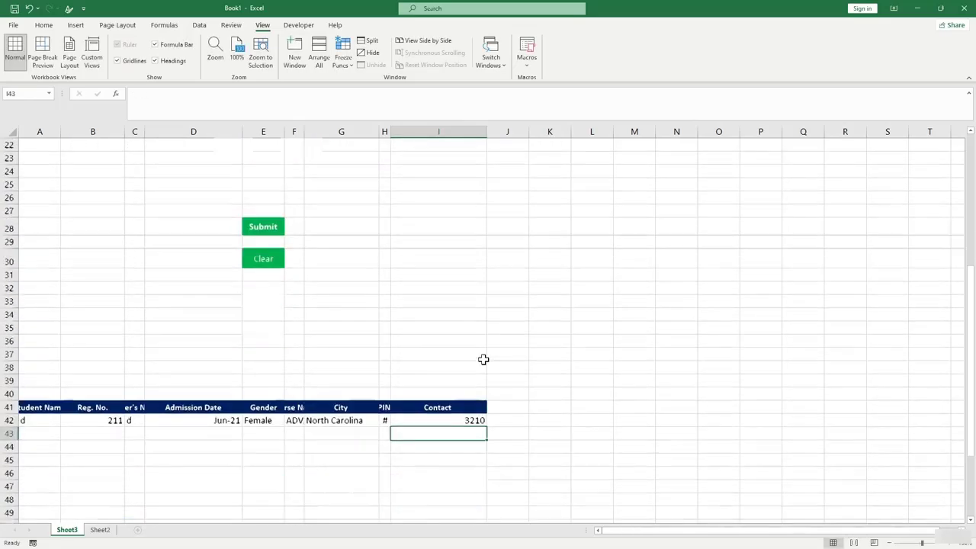
{"action": "left_click_drag", "start_coordinate": [46, 367], "coordinate": [453, 366]}
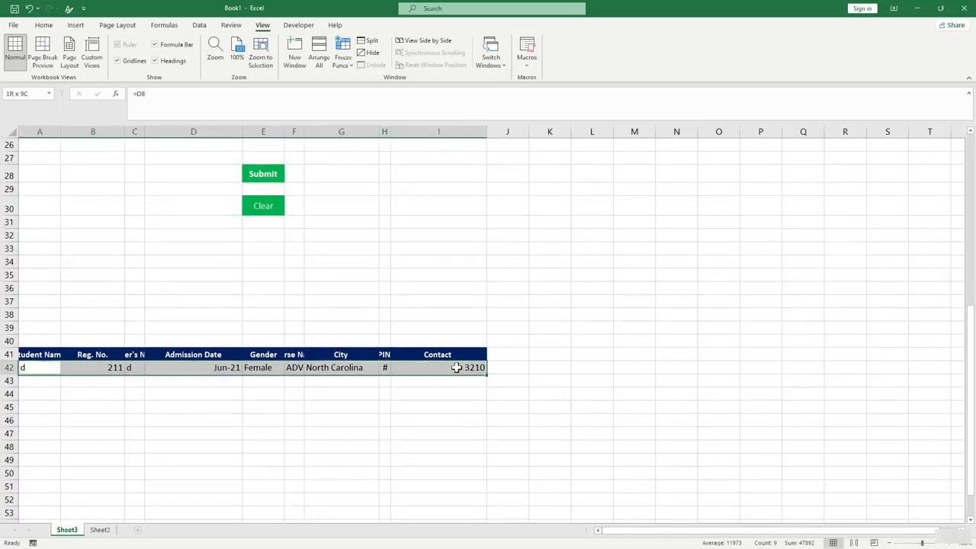
{"action": "left_click", "coordinate": [473, 418]}
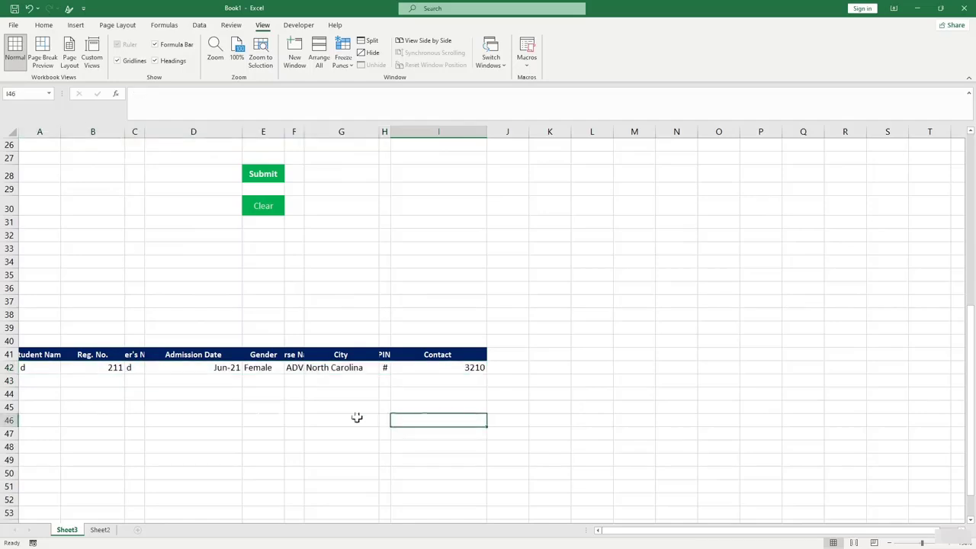
Rename Sheet3 to 'Entry form'.
{"action": "right_click", "coordinate": [74, 534]}
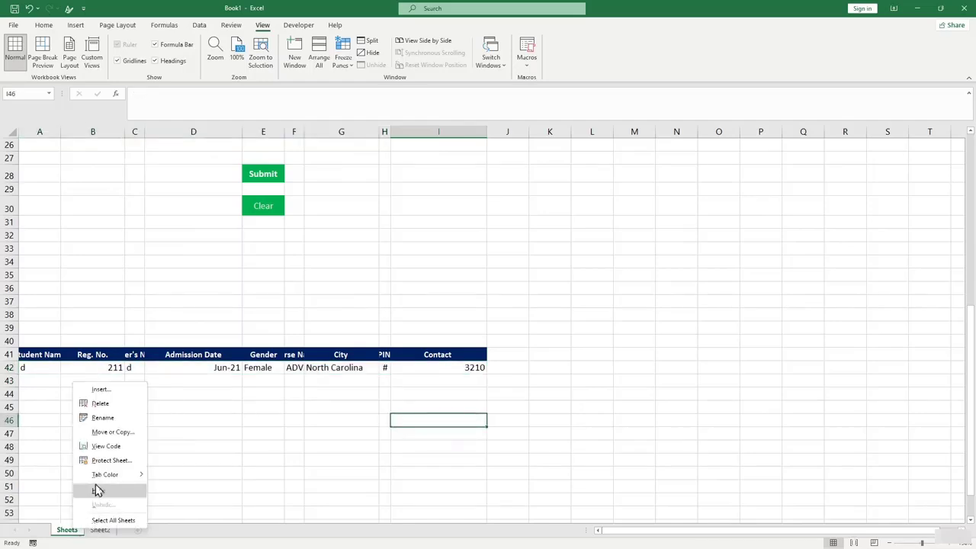
{"action": "left_click", "coordinate": [118, 418]}
{"action": "type", "text": "Entry form"}
{"action": "key", "text": "Return"}
Rename Sheet2 to 'Data sheet'.
{"action": "left_click", "coordinate": [111, 531]}
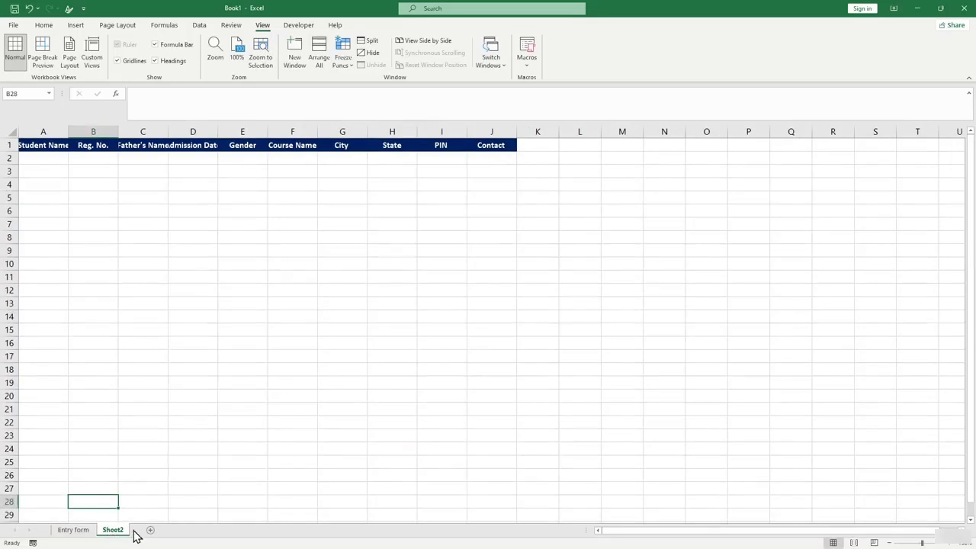
{"action": "right_click", "coordinate": [128, 534]}
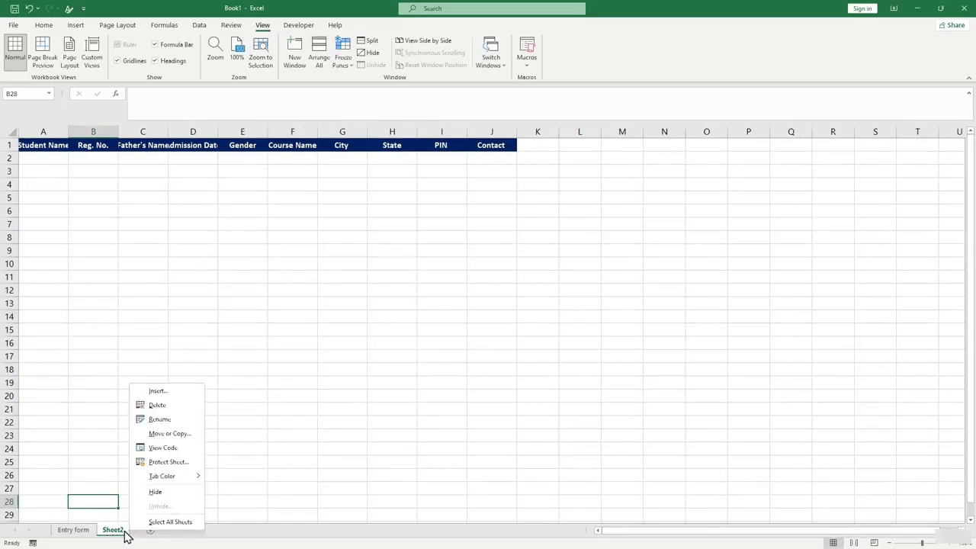
{"action": "left_click", "coordinate": [156, 423]}
{"action": "type", "text": "Dat"}
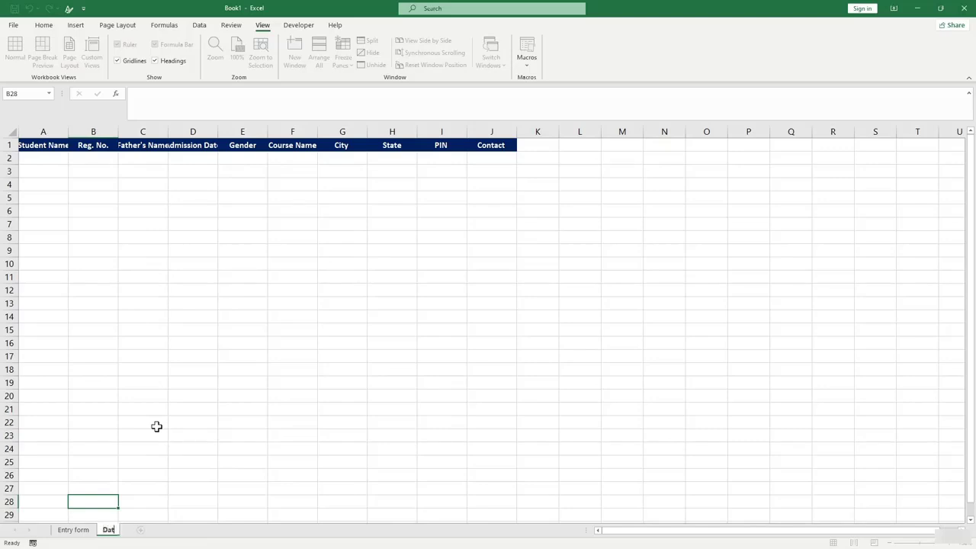
{"action": "type", "text": "a sheet"}
{"action": "key", "text": "Return"}
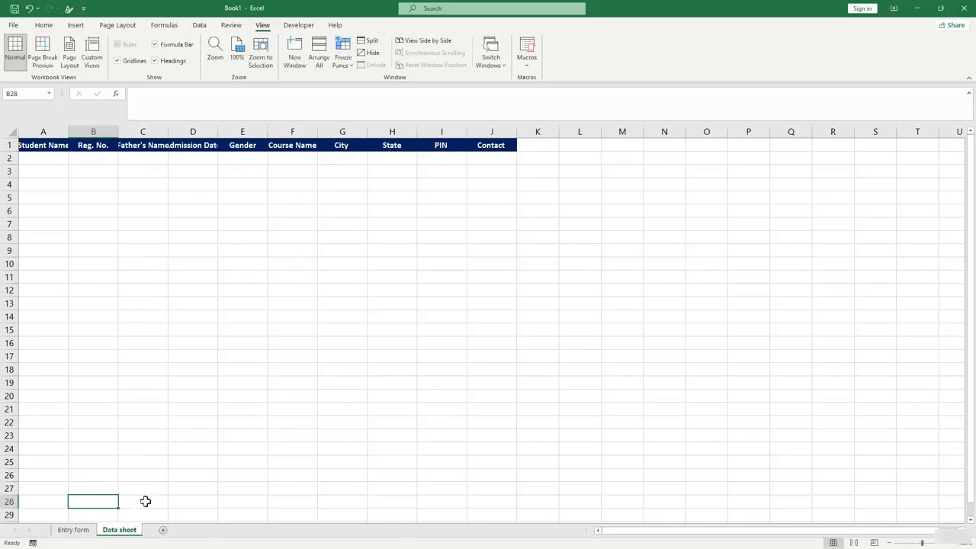
AutoFit Data sheet columns A–D to their headers, then return to Entry form.
{"action": "left_click", "coordinate": [72, 531]}
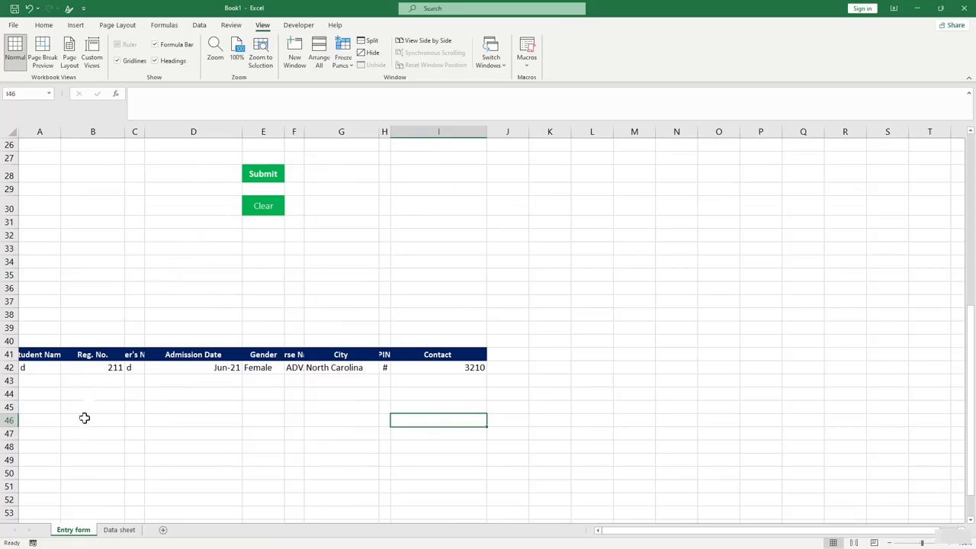
{"action": "left_click", "coordinate": [114, 530]}
{"action": "left_click", "coordinate": [44, 158]}
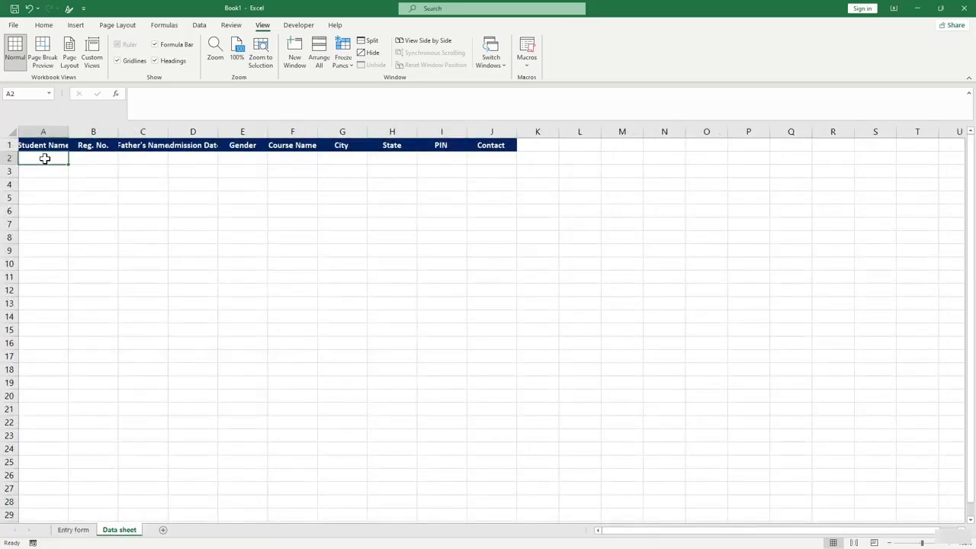
{"action": "double_click", "coordinate": [69, 127]}
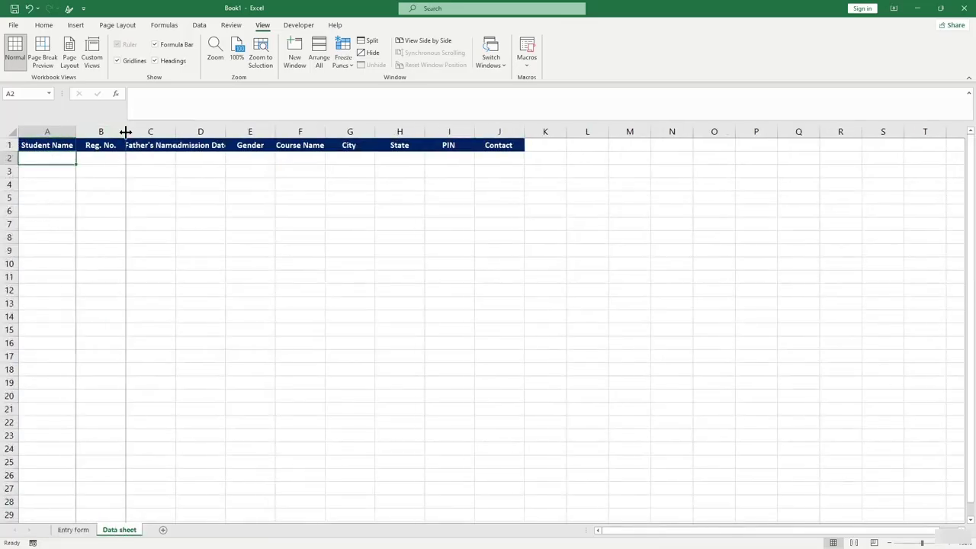
{"action": "double_click", "coordinate": [125, 132]}
{"action": "double_click", "coordinate": [163, 127]}
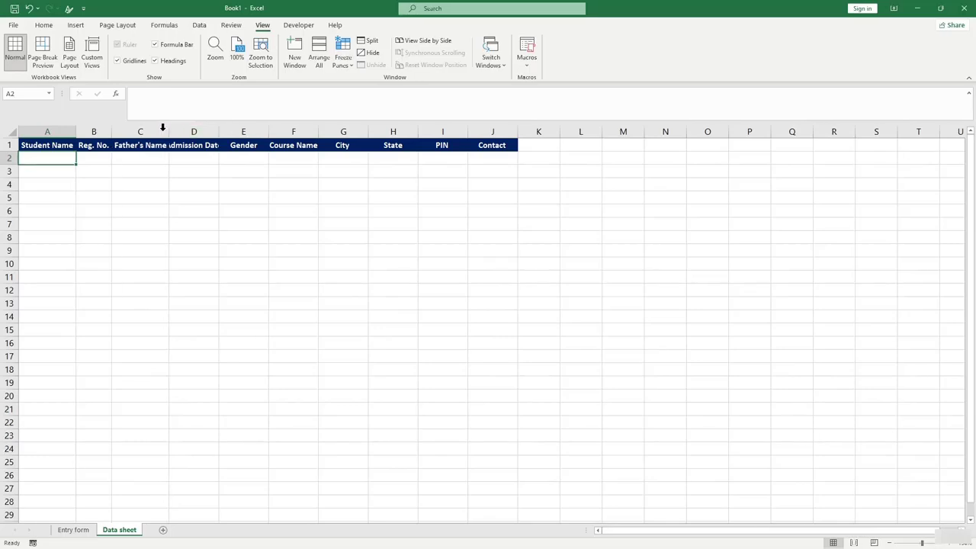
{"action": "double_click", "coordinate": [217, 128]}
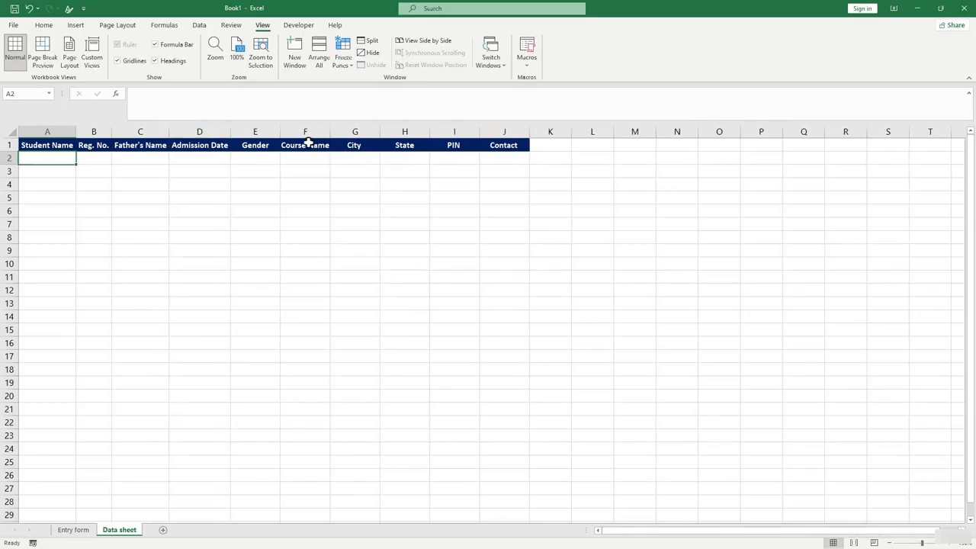
{"action": "left_click", "coordinate": [308, 182]}
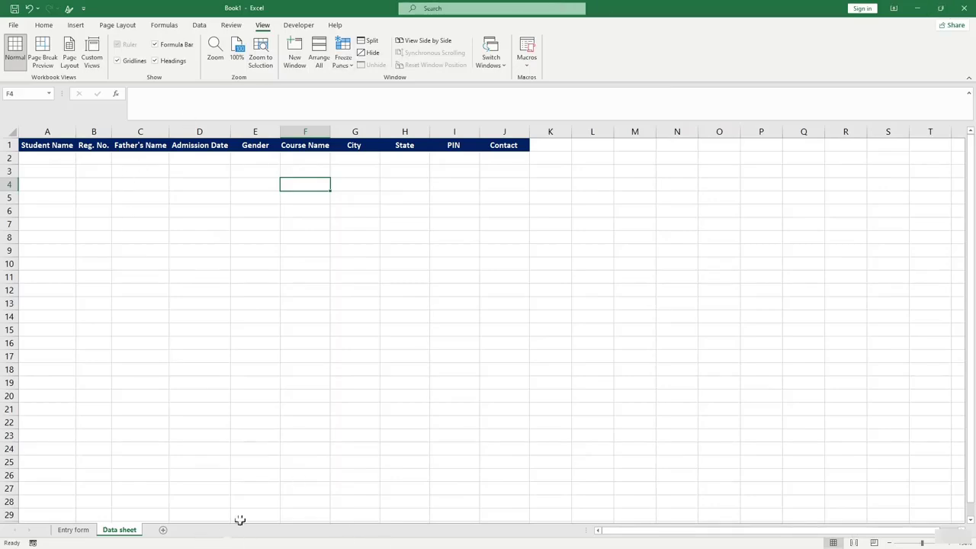
{"action": "left_click", "coordinate": [87, 529]}
Replace the Student Name in D2 with a sample student name.
{"action": "left_click", "coordinate": [184, 160]}
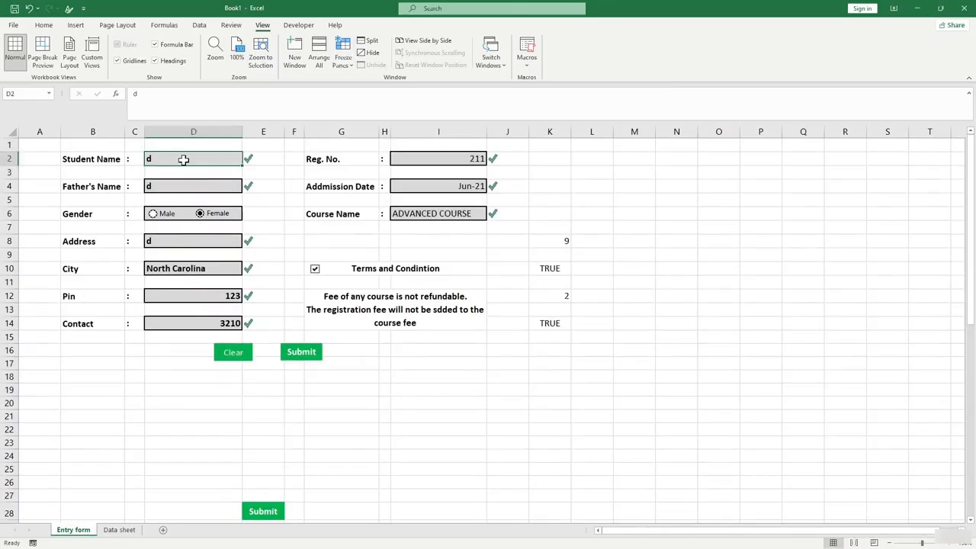
{"action": "key", "text": "BackSpace"}
{"action": "type", "text": "New"}
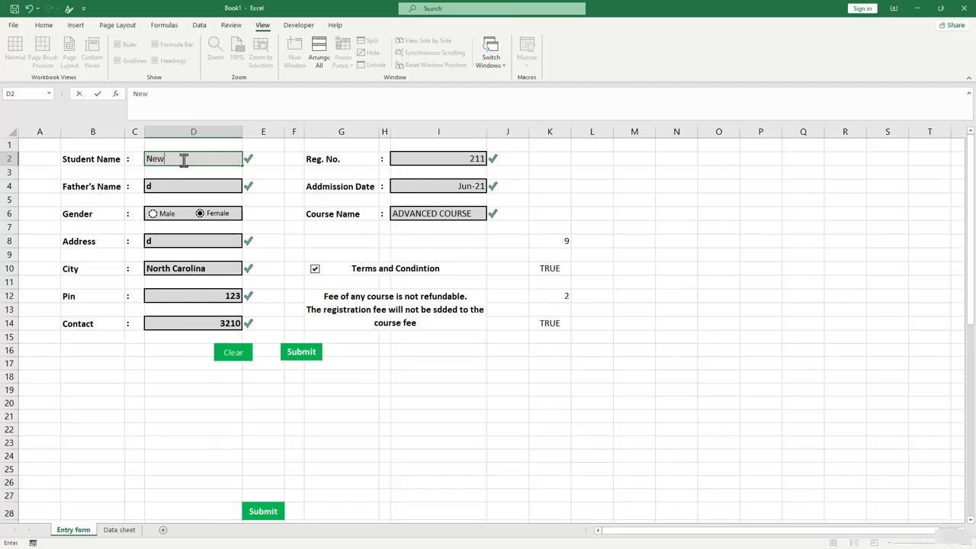
{"action": "type", "text": "ton"}
{"action": "key", "text": "Return"}
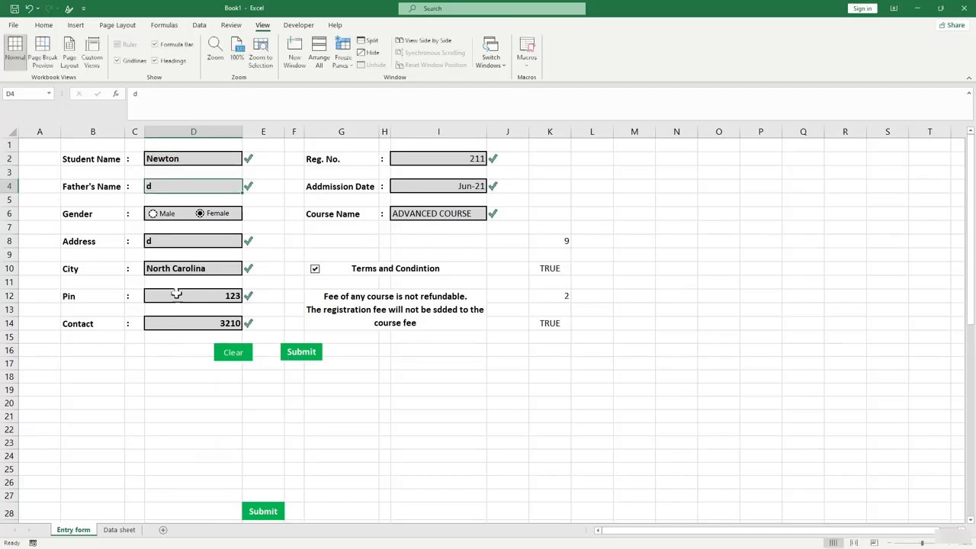
Link A42 to the Student Name field with =D2.
{"action": "scroll", "coordinate": [119, 388], "scroll_direction": "down", "scroll_amount": 6}
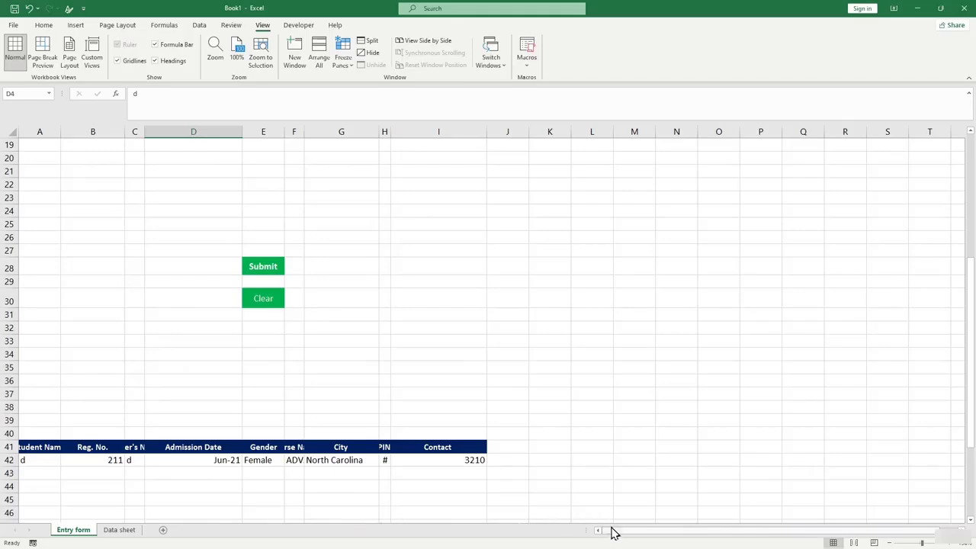
{"action": "left_click", "coordinate": [33, 466]}
{"action": "scroll", "coordinate": [74, 384], "scroll_direction": "up", "scroll_amount": 4}
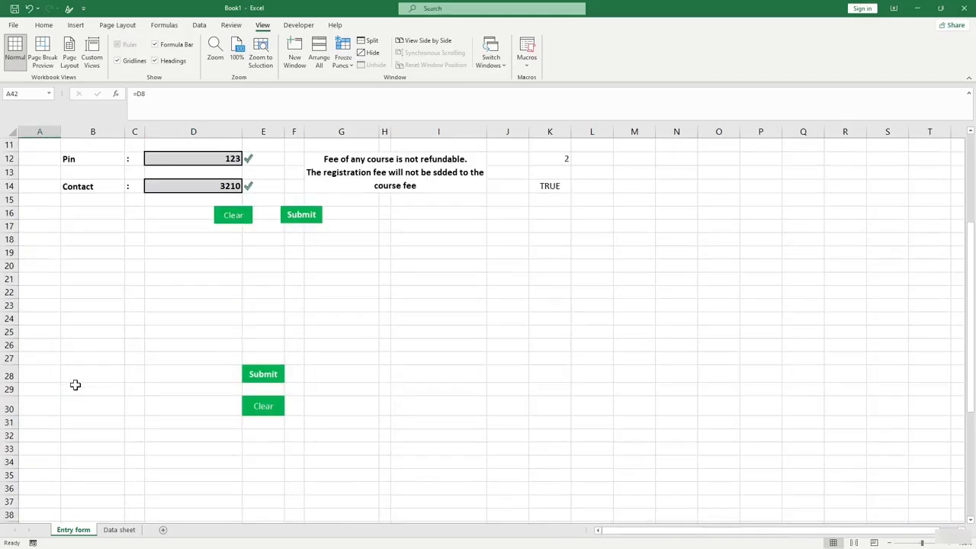
{"action": "scroll", "coordinate": [128, 246], "scroll_direction": "down", "scroll_amount": 2}
{"action": "scroll", "coordinate": [44, 457], "scroll_direction": "down", "scroll_amount": 1}
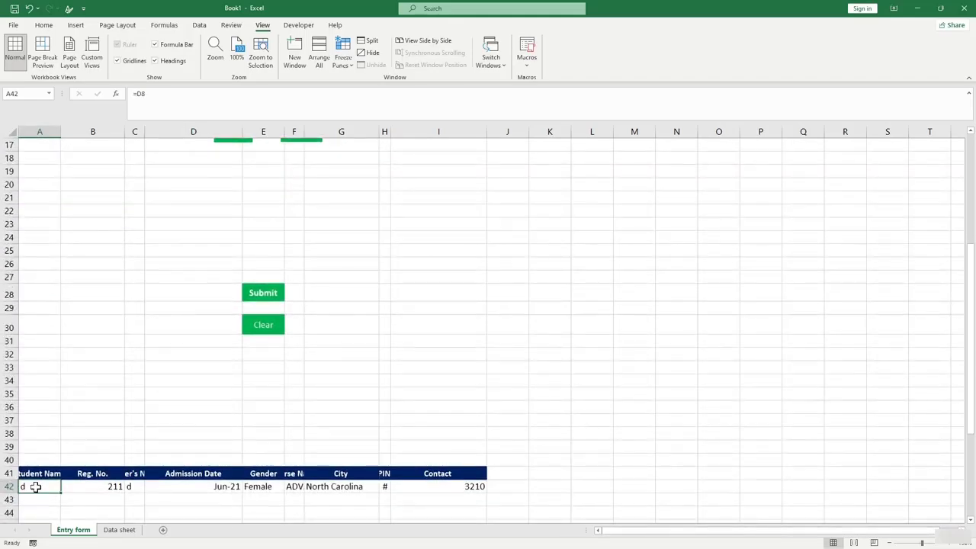
{"action": "type", "text": "="}
{"action": "scroll", "coordinate": [83, 414], "scroll_direction": "down", "scroll_amount": 1}
{"action": "scroll", "coordinate": [94, 353], "scroll_direction": "up", "scroll_amount": 6}
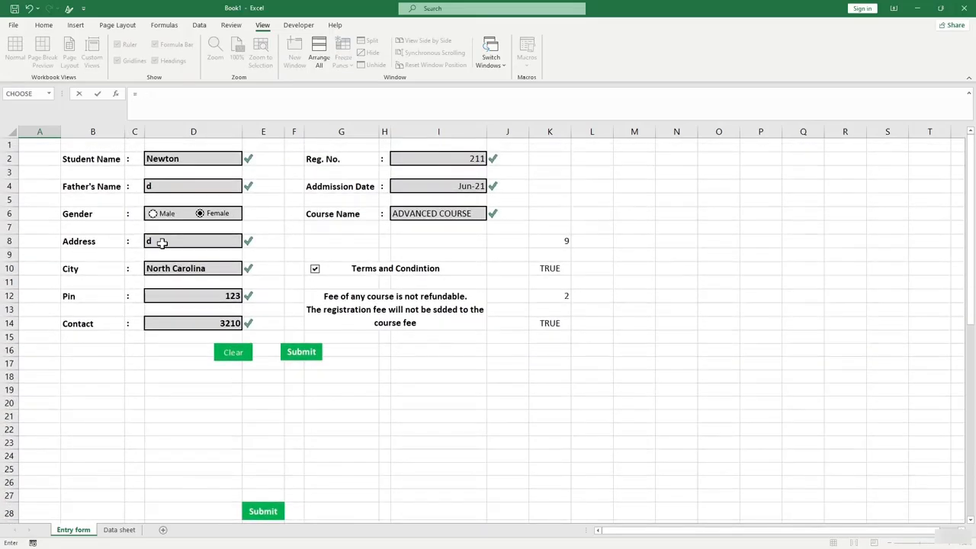
{"action": "left_click", "coordinate": [183, 160]}
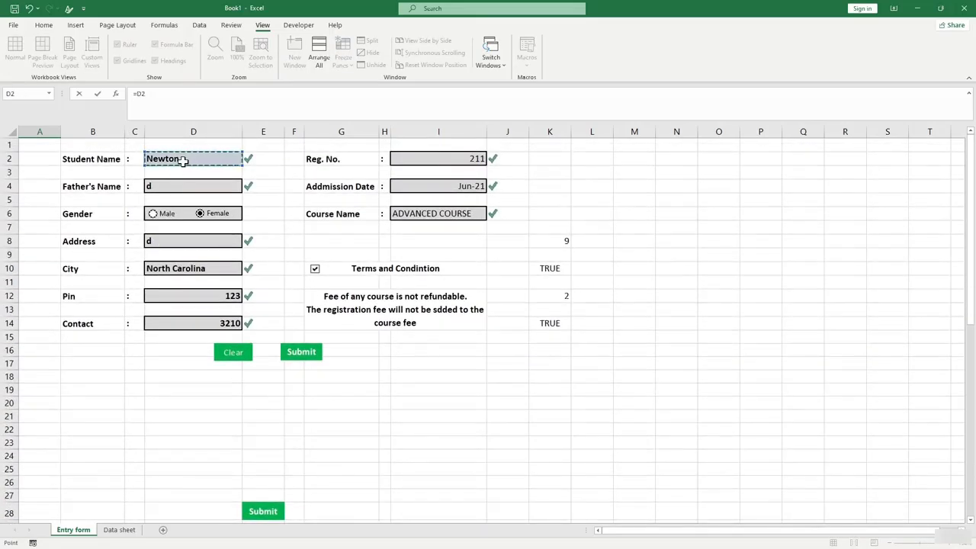
{"action": "key", "text": "Return"}
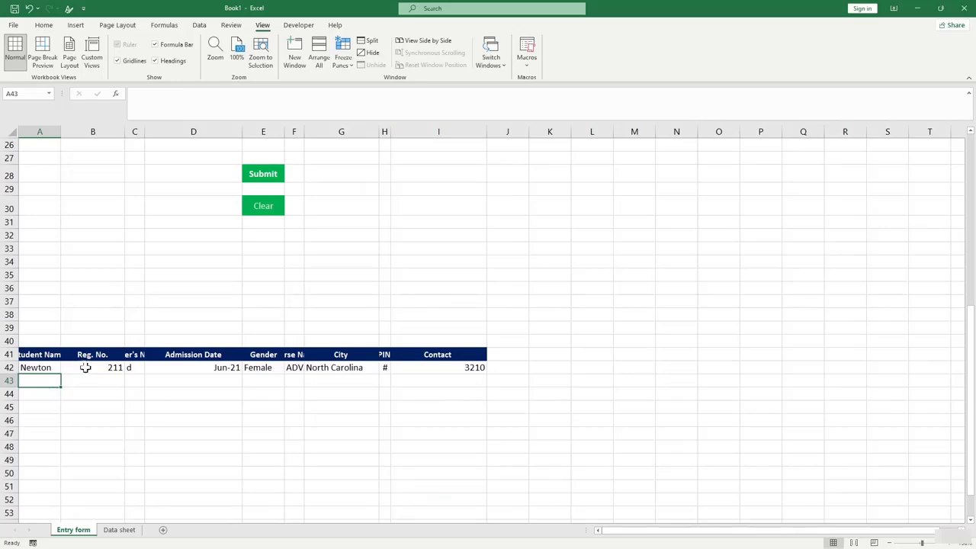
Review the header and formula cells in A41:C42.
{"action": "left_click", "coordinate": [86, 367]}
{"action": "left_click", "coordinate": [38, 367]}
{"action": "left_click", "coordinate": [47, 356]}
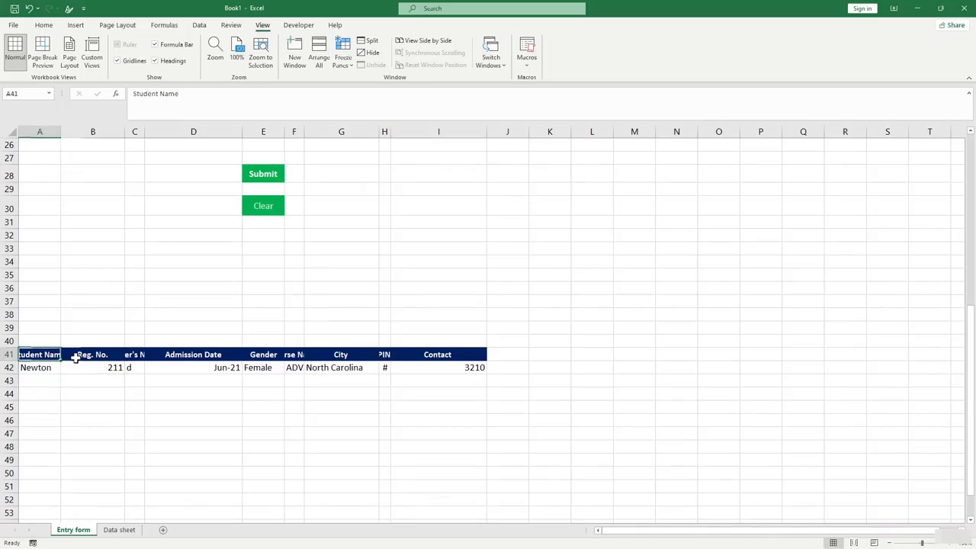
{"action": "left_click", "coordinate": [76, 356]}
{"action": "left_click", "coordinate": [131, 356]}
{"action": "left_click", "coordinate": [77, 367]}
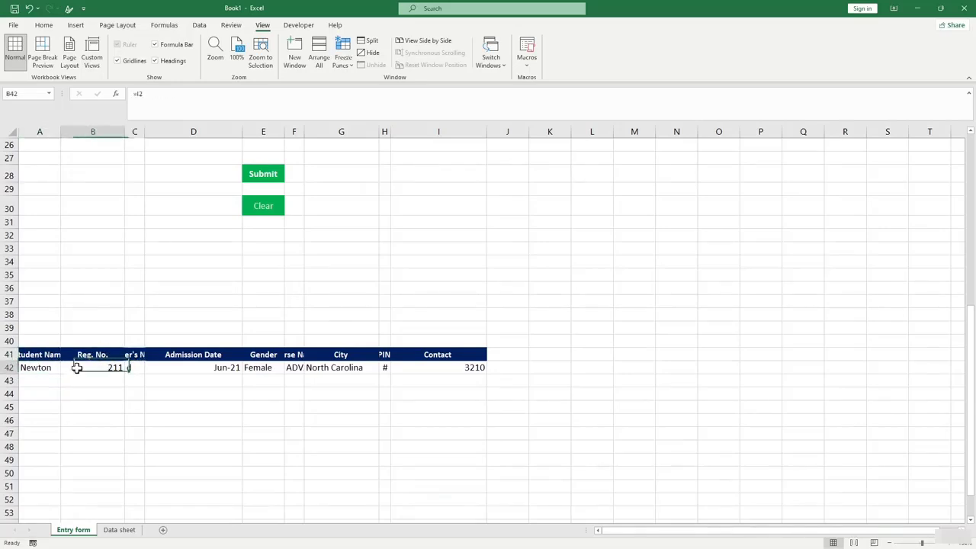
Enter a sample father's name in D4, then select output row A42:I42.
{"action": "scroll", "coordinate": [77, 368], "scroll_direction": "up", "scroll_amount": 8}
{"action": "left_click", "coordinate": [188, 176]}
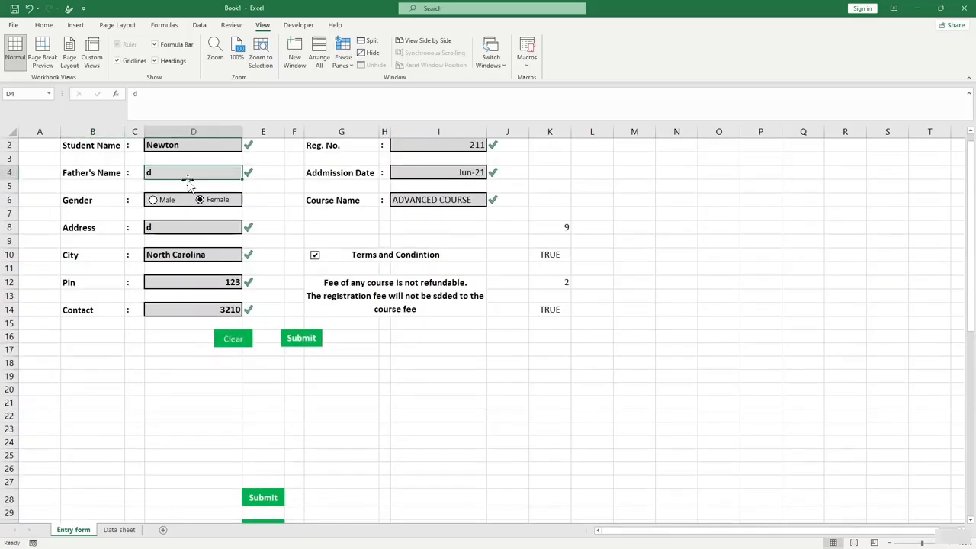
{"action": "type", "text": "Newton 1"}
{"action": "key", "text": "Return"}
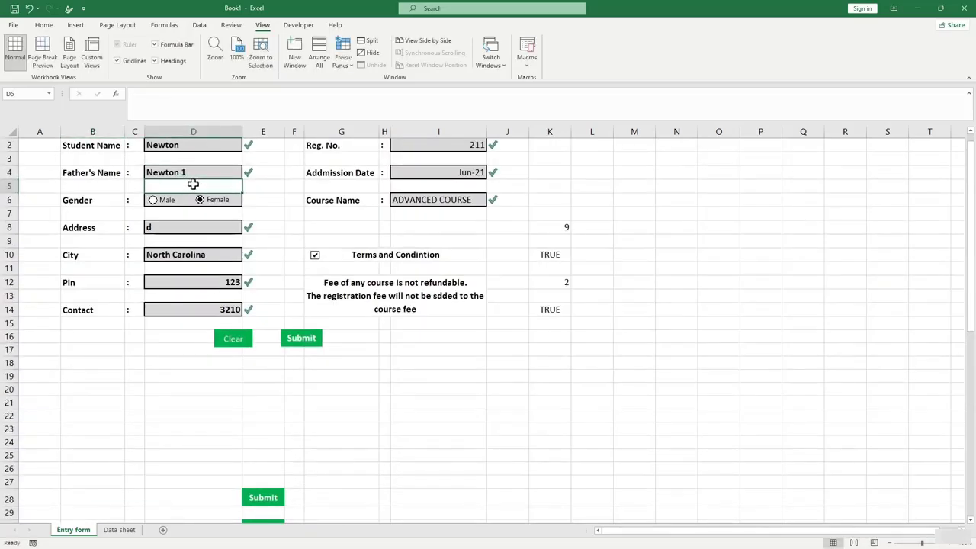
{"action": "scroll", "coordinate": [149, 358], "scroll_direction": "down", "scroll_amount": 4}
{"action": "scroll", "coordinate": [144, 387], "scroll_direction": "down", "scroll_amount": 2}
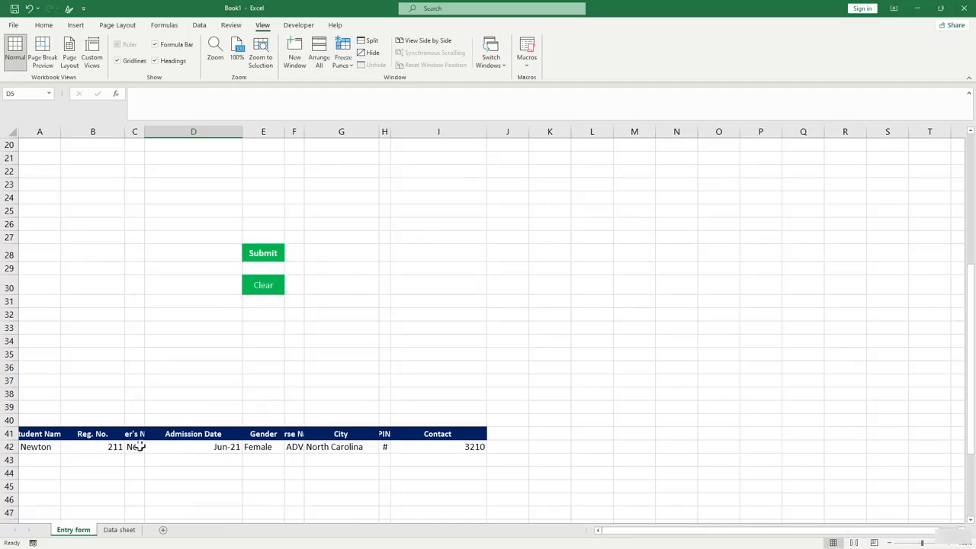
{"action": "left_click", "coordinate": [136, 448]}
{"action": "scroll", "coordinate": [224, 361], "scroll_direction": "down", "scroll_amount": 3}
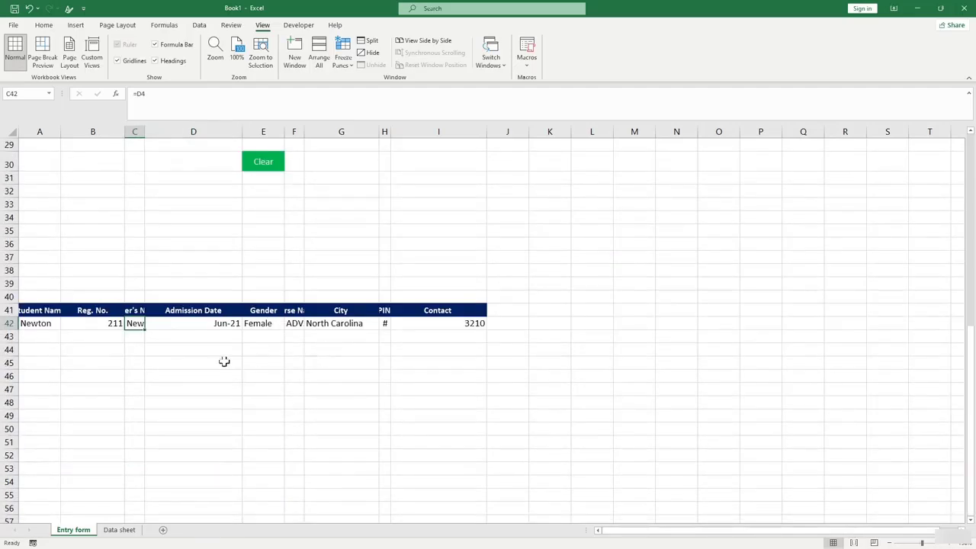
{"action": "left_click", "coordinate": [137, 352]}
{"action": "left_click_drag", "start_coordinate": [34, 318], "coordinate": [448, 324]}
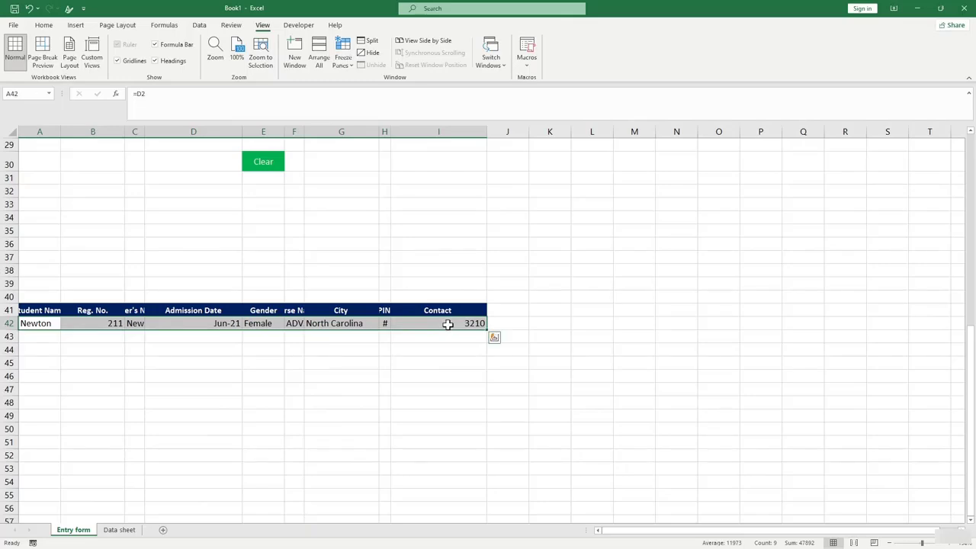
Copy row A42:I42 and start recording a macro from K1 on Data sheet.
{"action": "key", "text": "ctrl+c"}
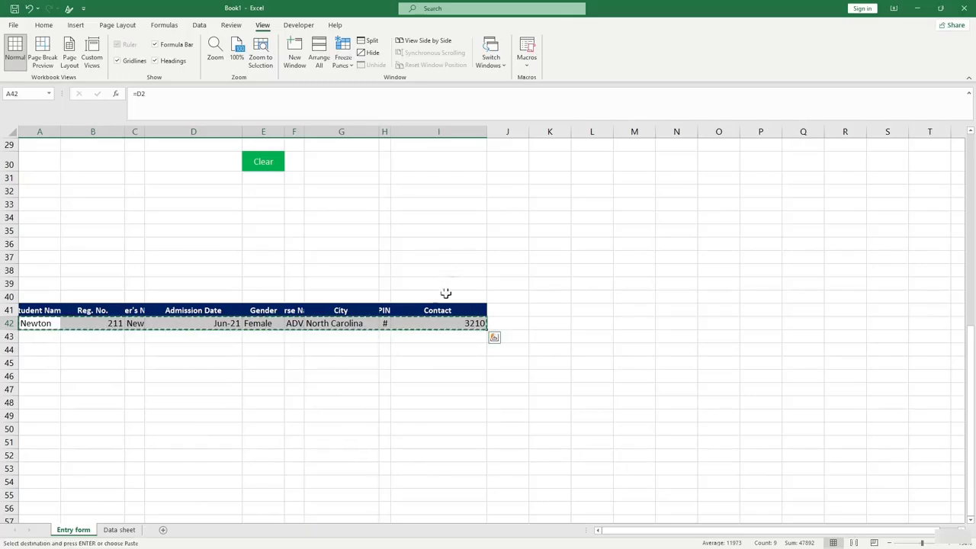
{"action": "left_click", "coordinate": [120, 530]}
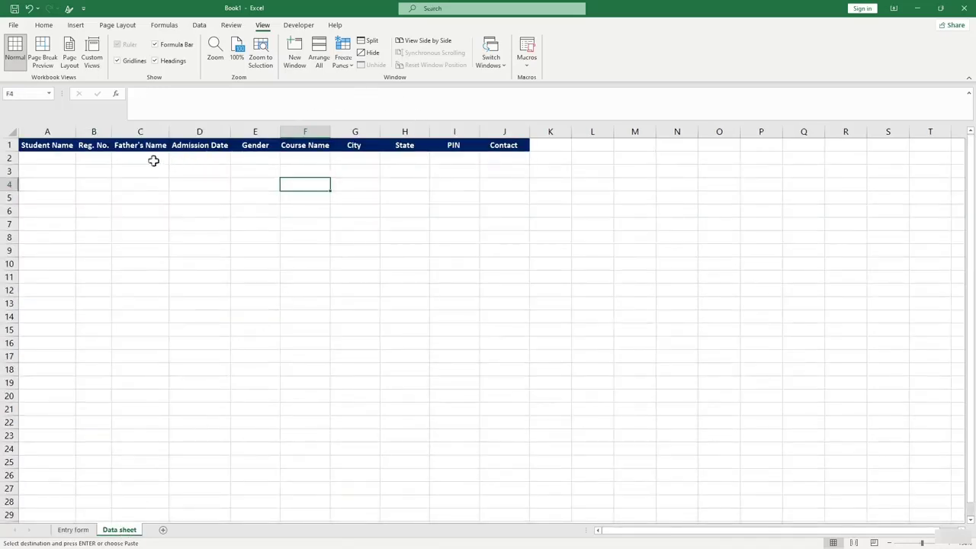
{"action": "left_click", "coordinate": [544, 146]}
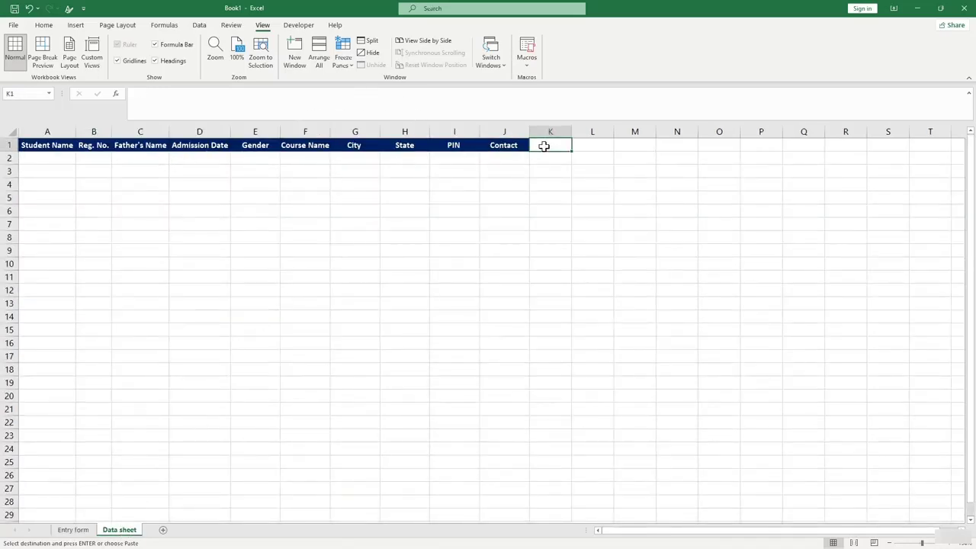
{"action": "left_click", "coordinate": [288, 29]}
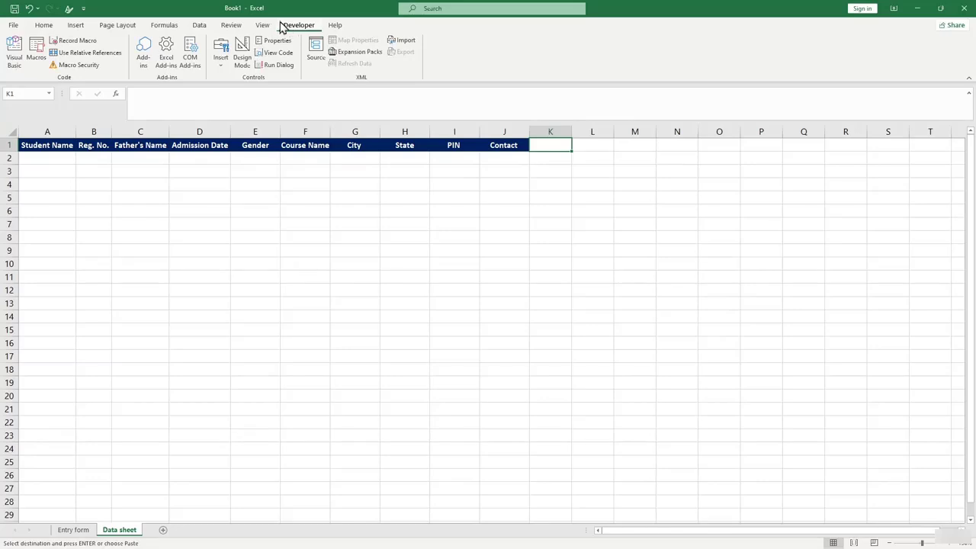
{"action": "left_click", "coordinate": [73, 43]}
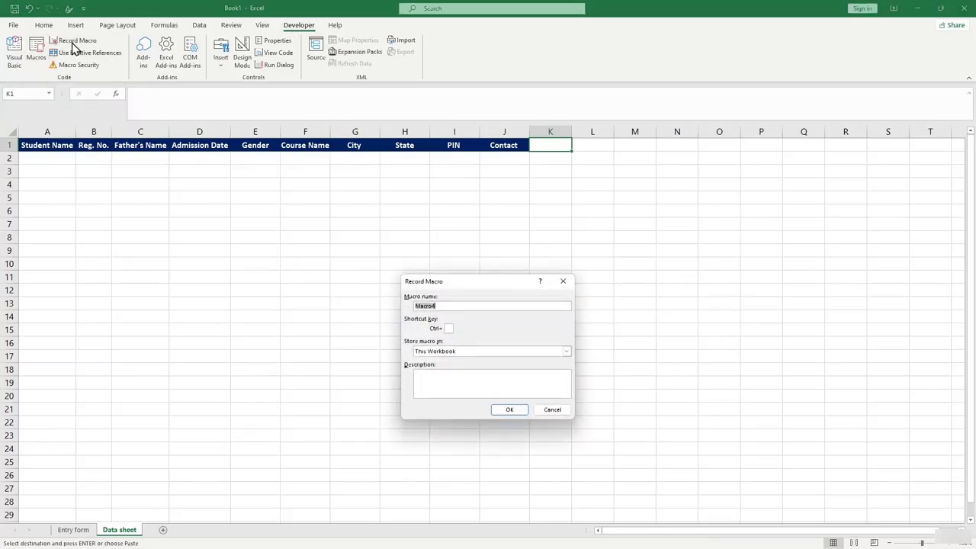
{"action": "left_click", "coordinate": [507, 408]}
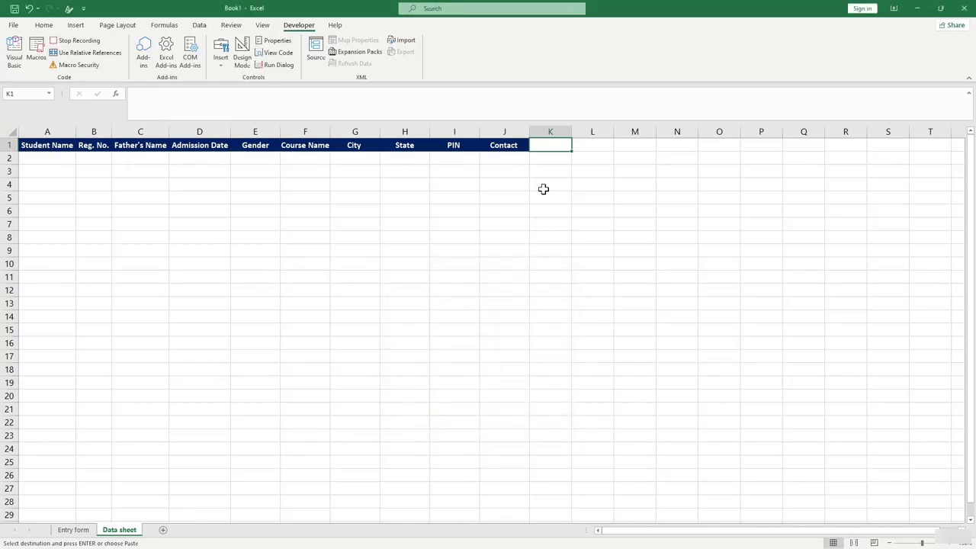
Move to A2 and paste the copied row there as values only.
{"action": "key", "text": "ctrl+Down"}
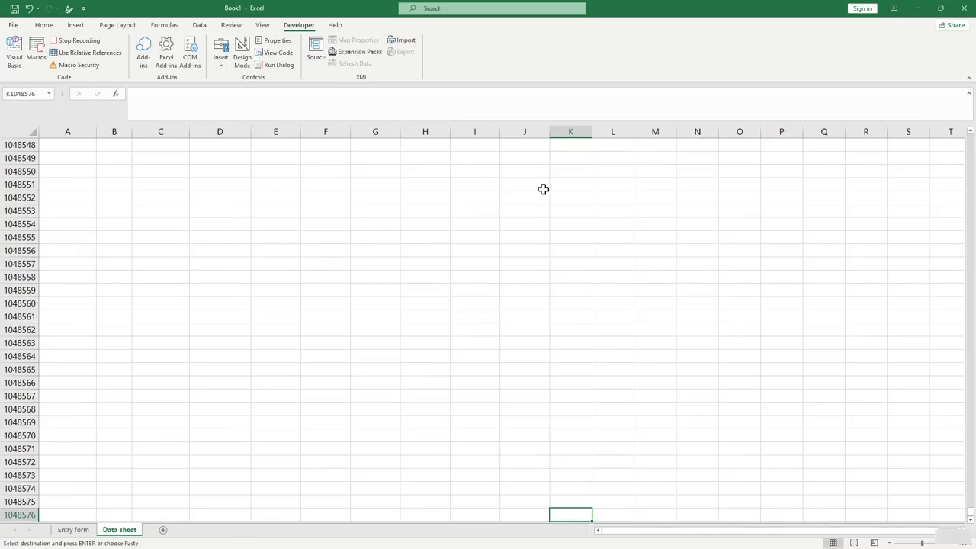
{"action": "key", "text": "ctrl+Left"}
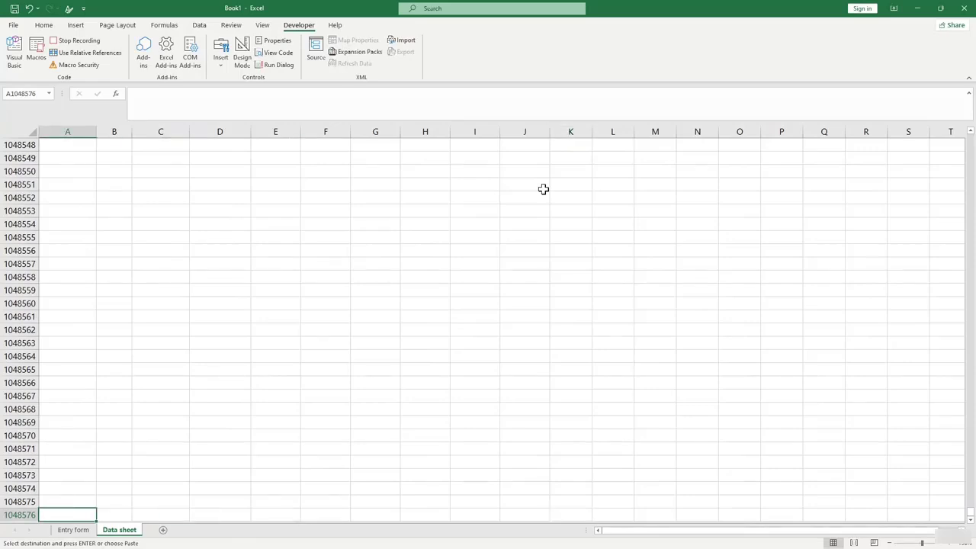
{"action": "key", "text": "ctrl+Up"}
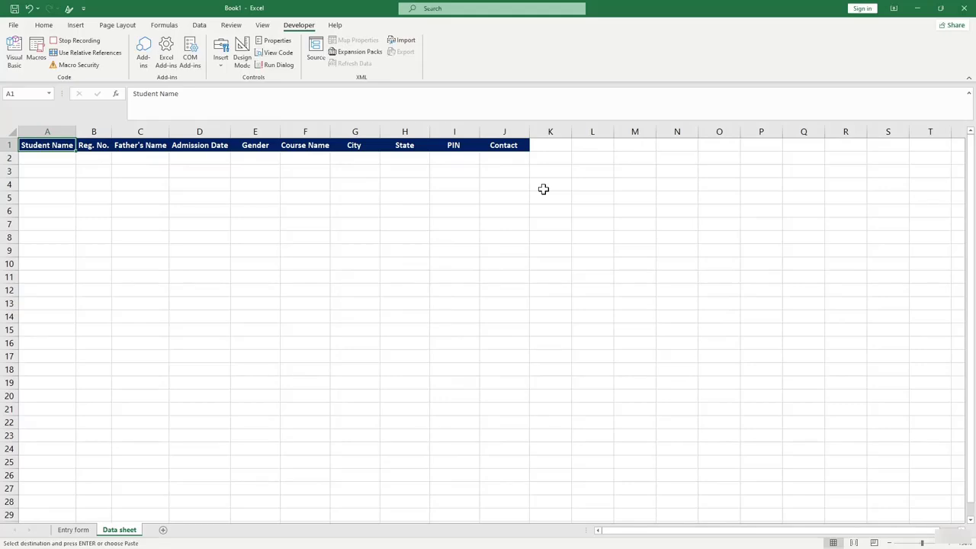
{"action": "key", "text": "Down"}
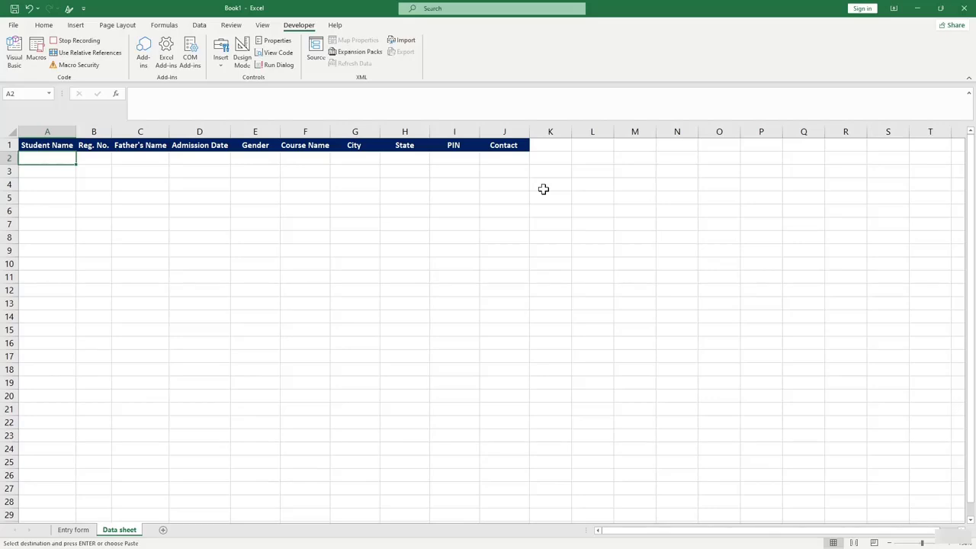
{"action": "key", "text": "ctrl+alt+v"}
{"action": "left_click", "coordinate": [400, 315]}
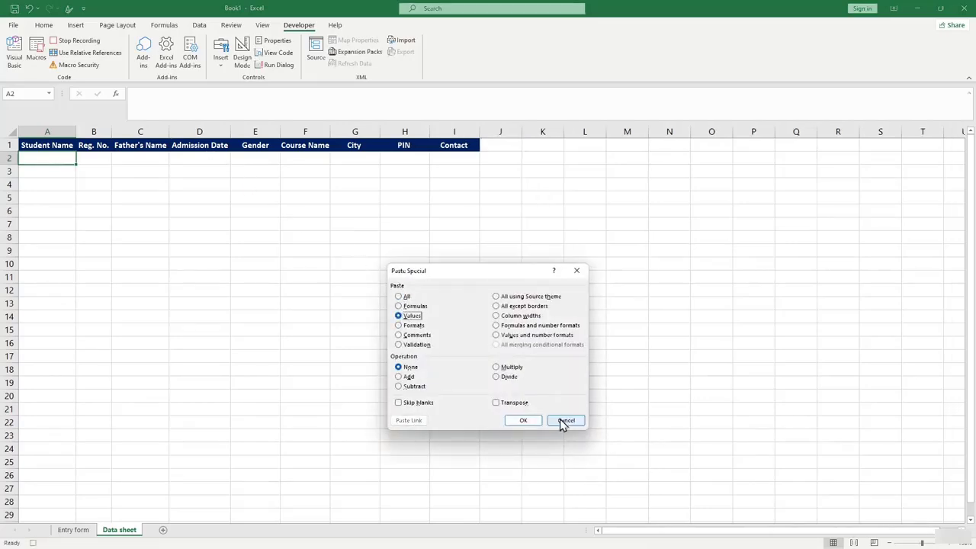
{"action": "left_click", "coordinate": [536, 420]}
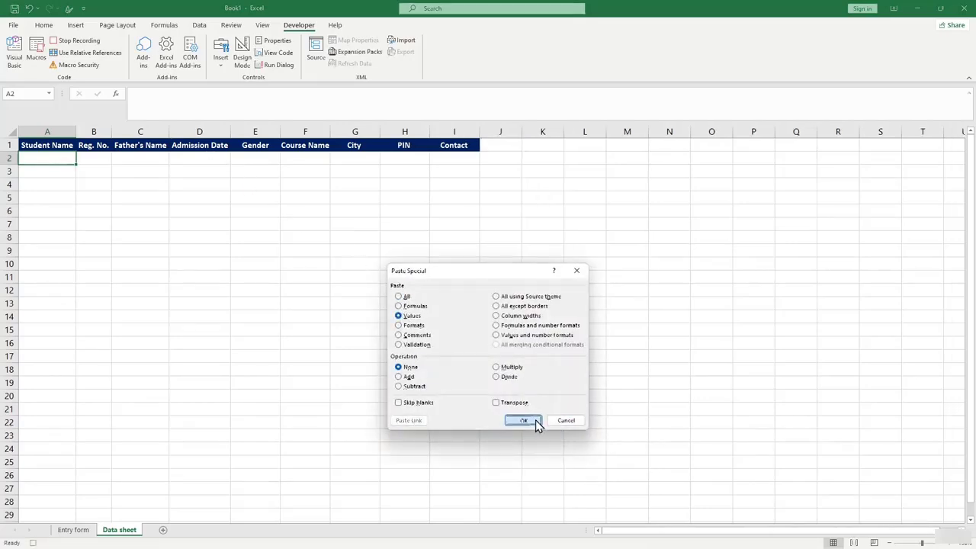
{"action": "left_click", "coordinate": [457, 222]}
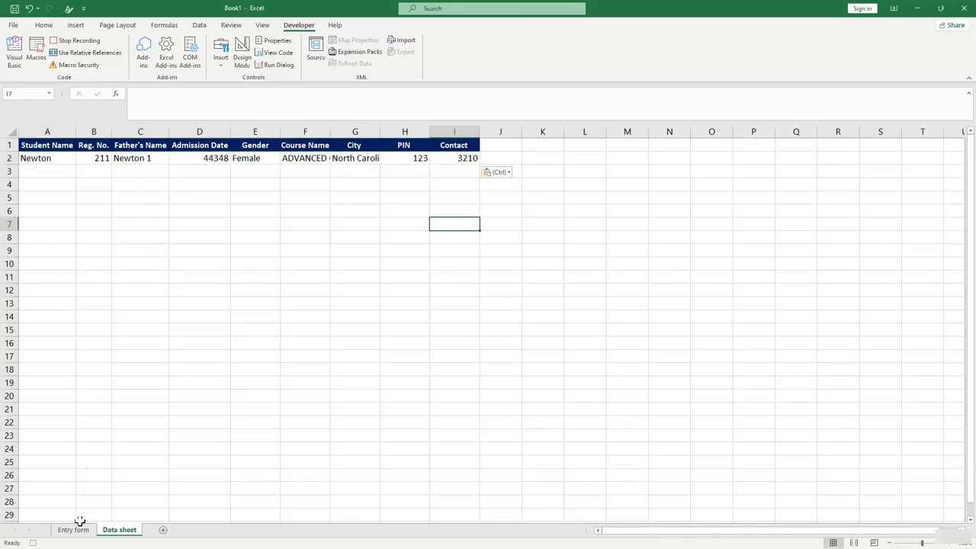
Overtype the Student Name in D2 on the Entry form with 'Issac'.
{"action": "left_click", "coordinate": [77, 528]}
{"action": "scroll", "coordinate": [67, 241], "scroll_direction": "up", "scroll_amount": 5}
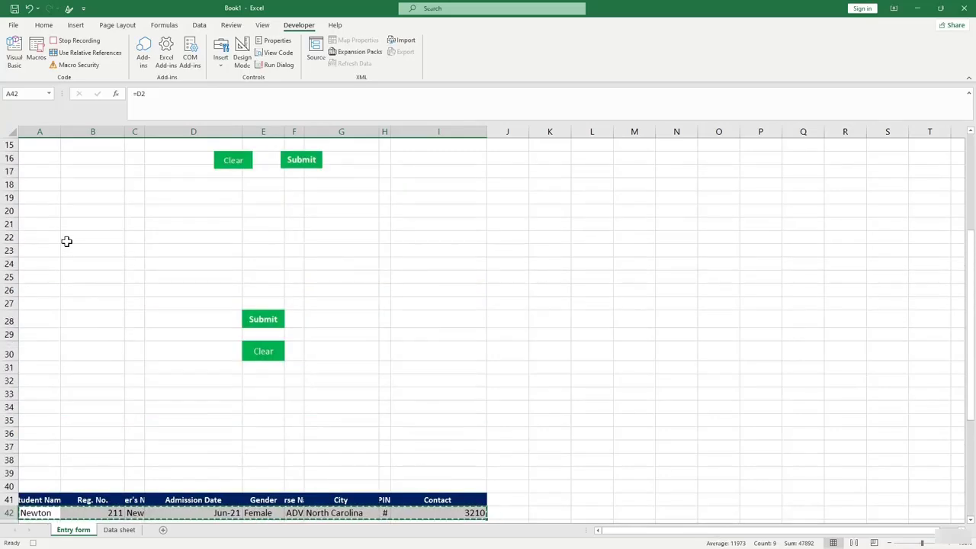
{"action": "scroll", "coordinate": [67, 241], "scroll_direction": "up", "scroll_amount": 5}
{"action": "left_click", "coordinate": [175, 161]}
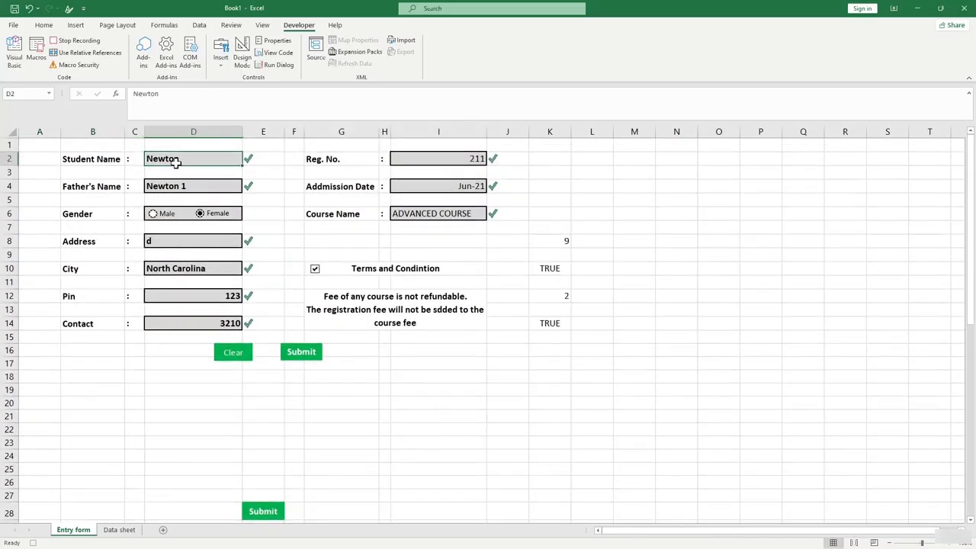
{"action": "type", "text": "Issa"}
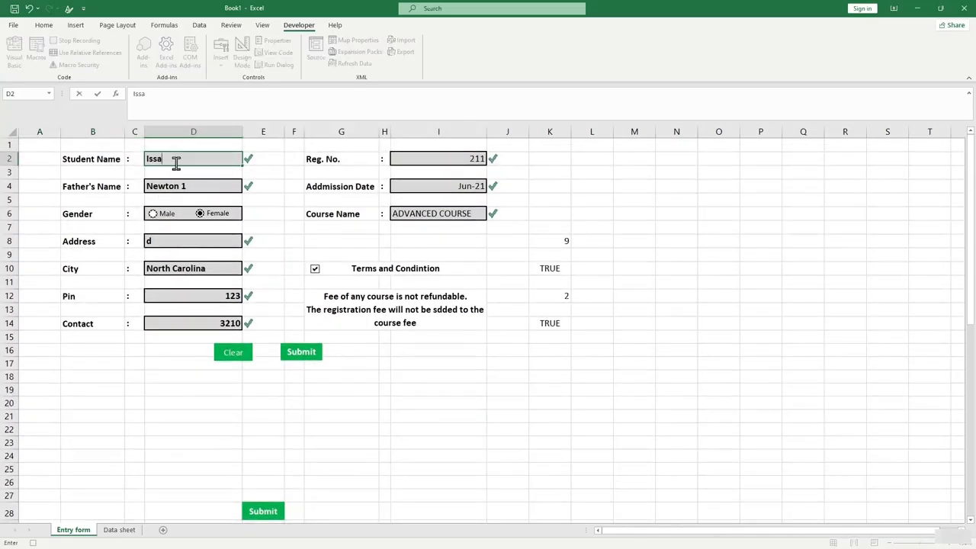
{"action": "type", "text": "c"}
{"action": "left_click", "coordinate": [122, 530]}
Return to the Entry form sheet and end the stray edit in I20.
{"action": "left_click", "coordinate": [77, 529]}
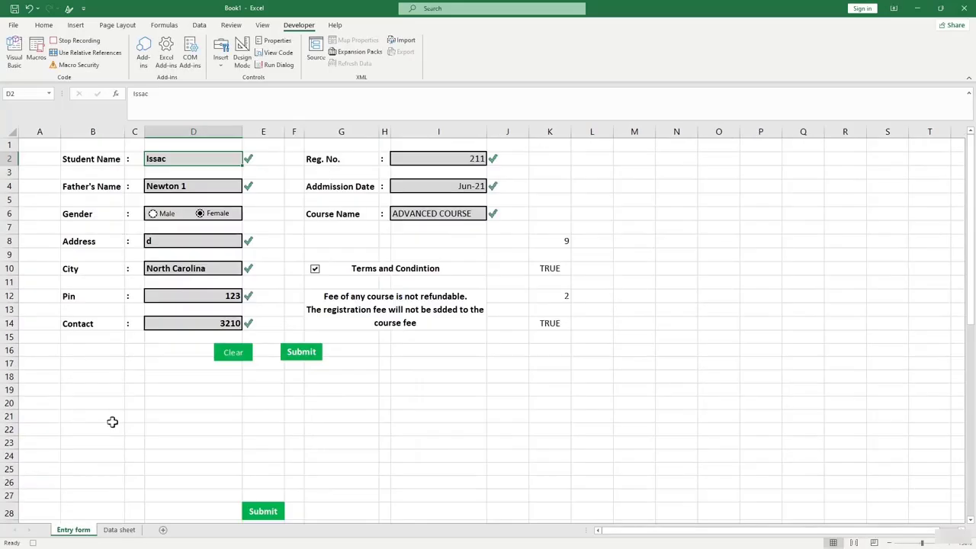
{"action": "scroll", "coordinate": [61, 443], "scroll_direction": "down", "scroll_amount": 7}
{"action": "left_click", "coordinate": [33, 407]}
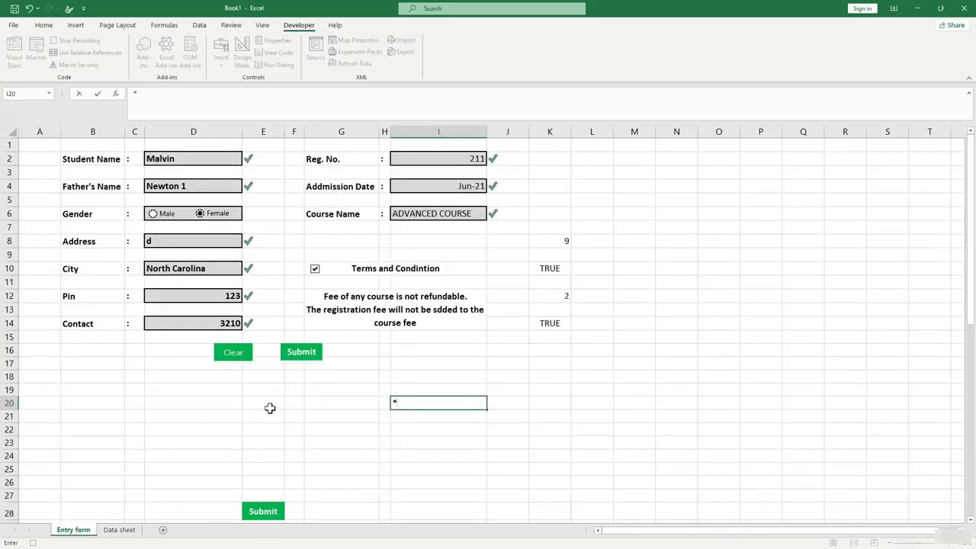
{"action": "left_click", "coordinate": [336, 376]}
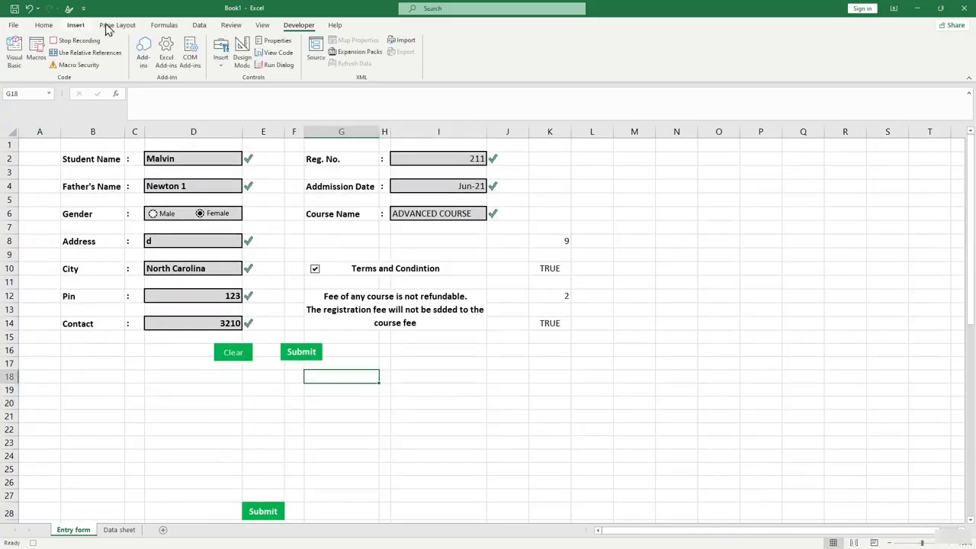
{"action": "left_click", "coordinate": [262, 26]}
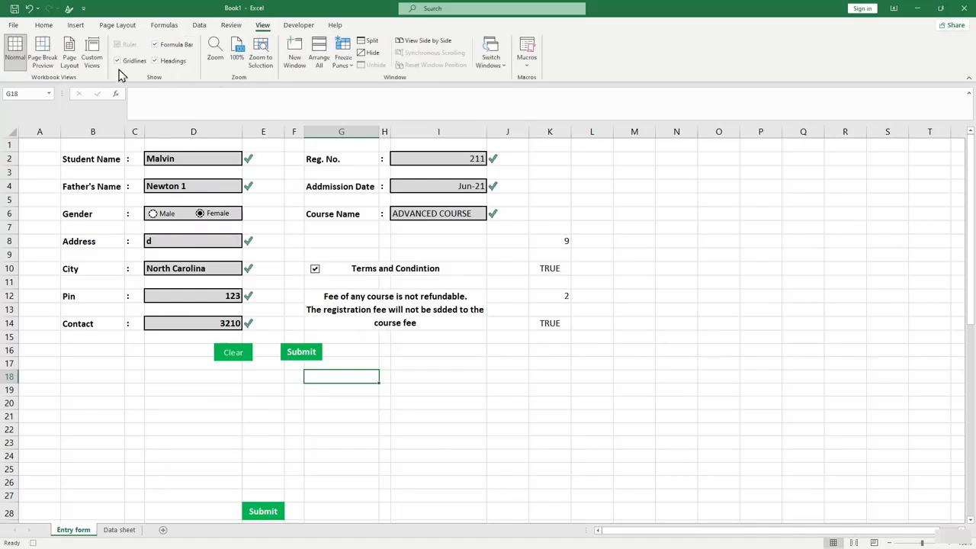
Turn off sheet gridlines and make the helper values in K8:L15 white.
{"action": "left_click", "coordinate": [116, 61]}
{"action": "left_click", "coordinate": [508, 380]}
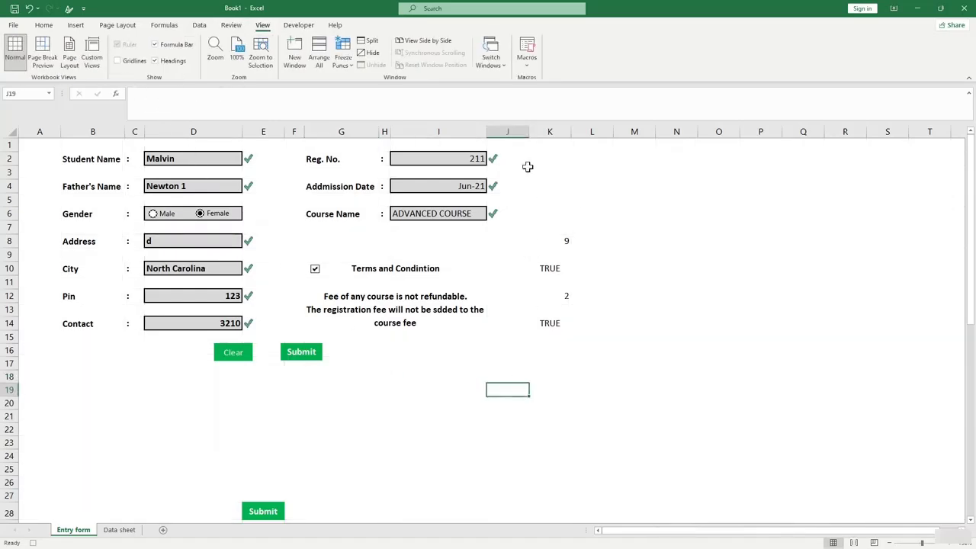
{"action": "left_click_drag", "start_coordinate": [526, 169], "coordinate": [575, 342]}
{"action": "left_click", "coordinate": [592, 373]}
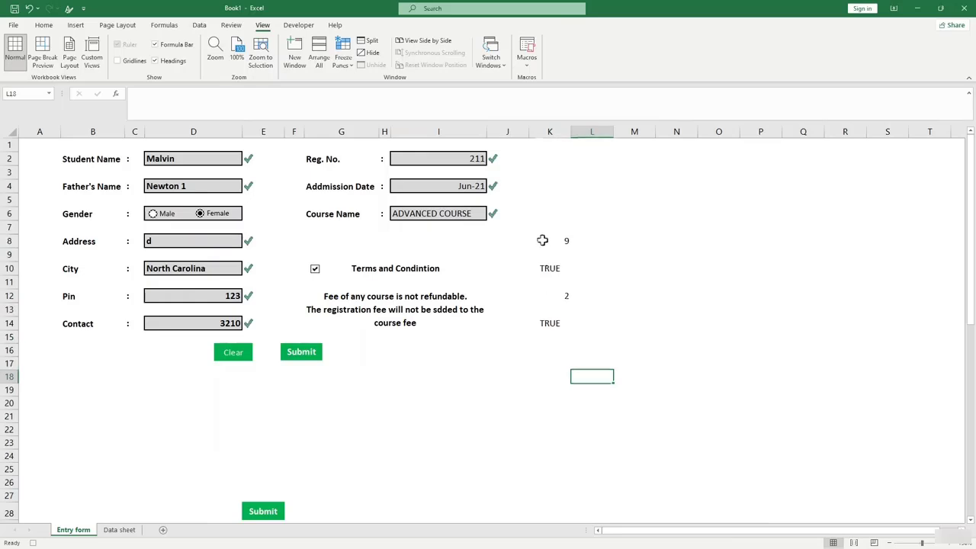
{"action": "left_click_drag", "start_coordinate": [542, 239], "coordinate": [604, 348]}
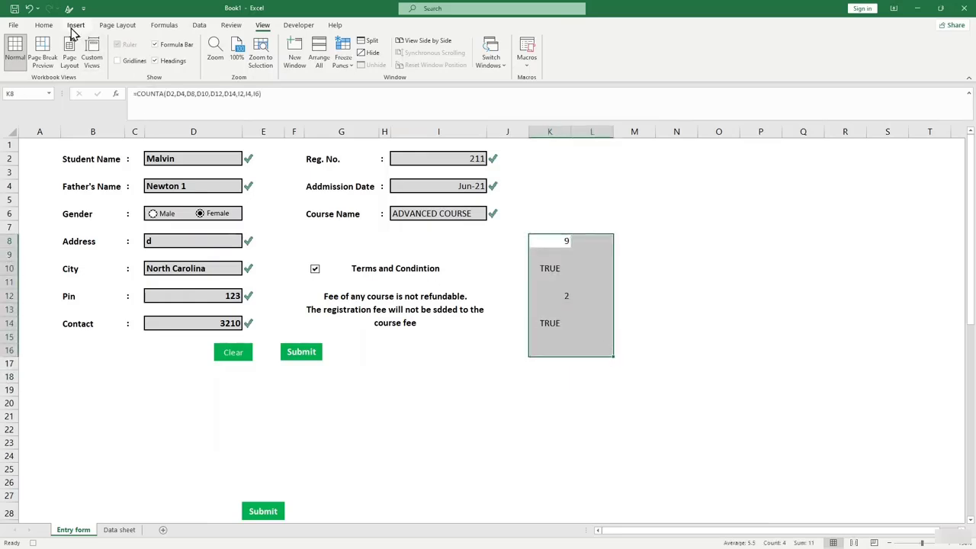
{"action": "left_click", "coordinate": [47, 27]}
{"action": "left_click", "coordinate": [184, 60]}
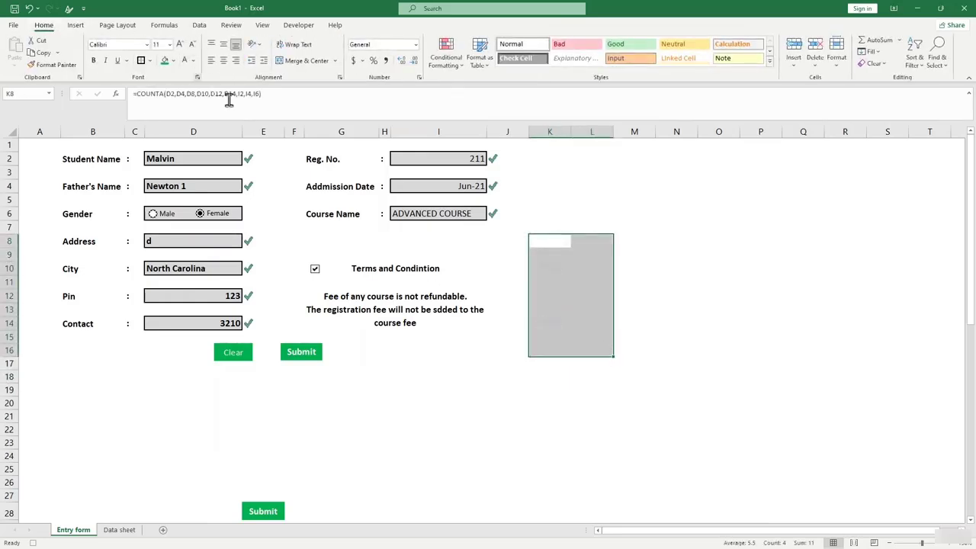
{"action": "left_click", "coordinate": [701, 377]}
{"action": "left_click_drag", "start_coordinate": [545, 238], "coordinate": [587, 337]}
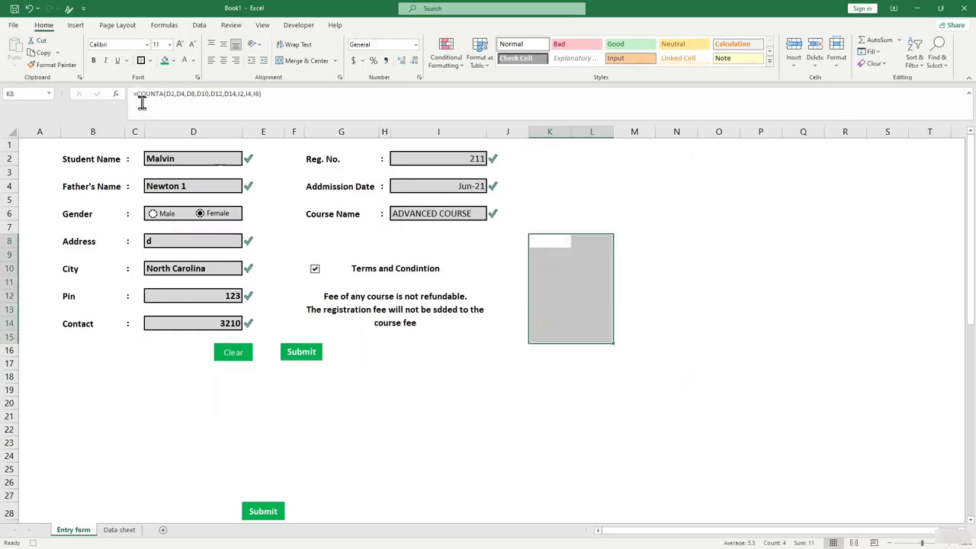
{"action": "left_click", "coordinate": [194, 62]}
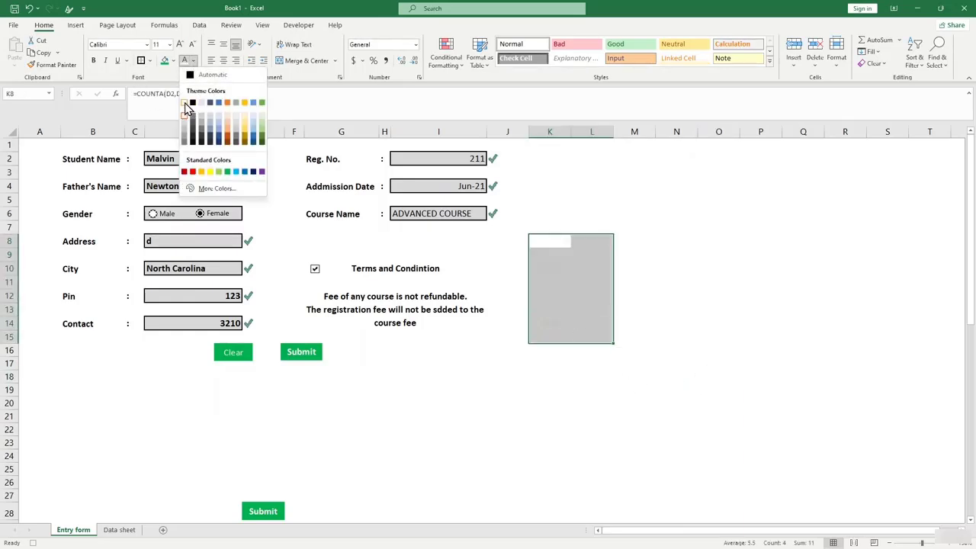
{"action": "left_click", "coordinate": [185, 102]}
{"action": "left_click", "coordinate": [717, 309]}
{"action": "left_click", "coordinate": [533, 404]}
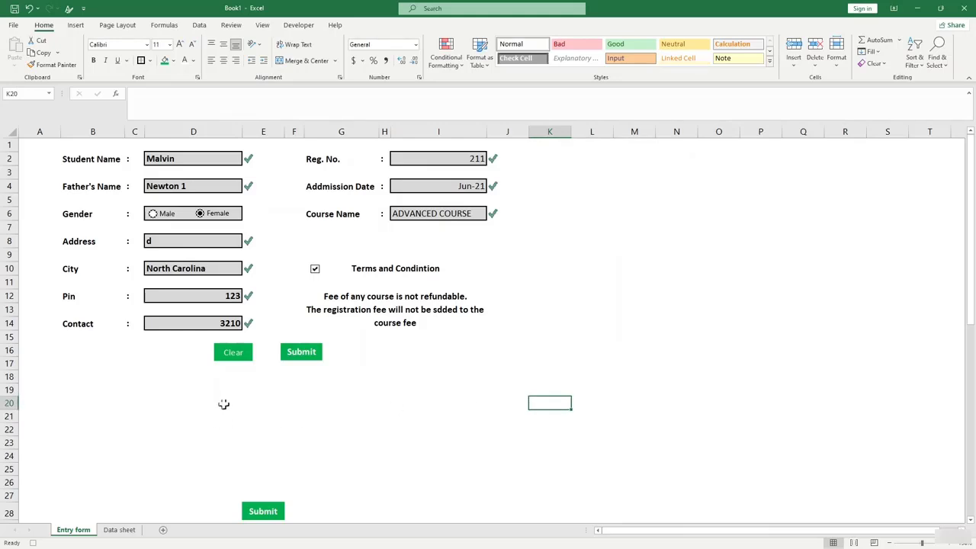
Hide rows 23 to 30 containing the spare buttons.
{"action": "left_click", "coordinate": [327, 374]}
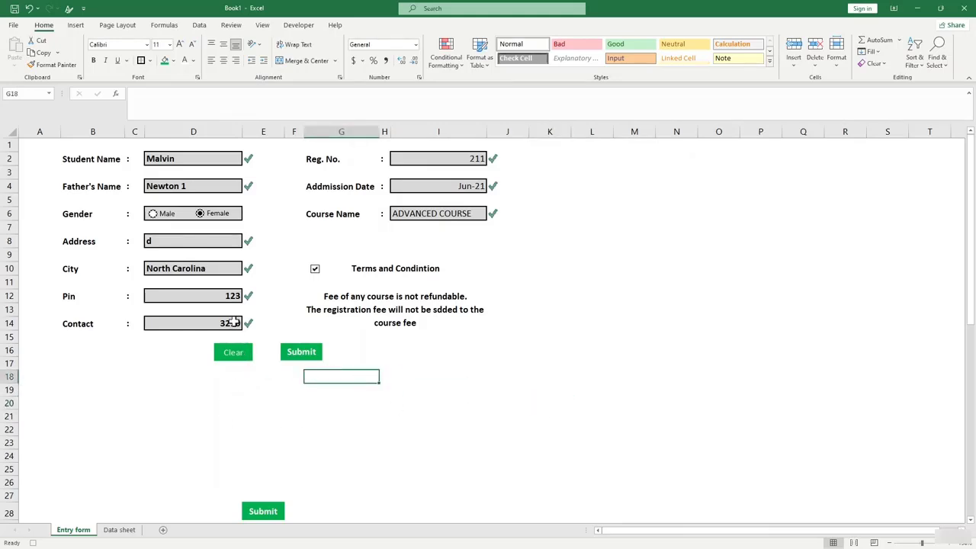
{"action": "key", "text": "Left"}
{"action": "key", "text": "Left"}
{"action": "key", "text": "Left"}
{"action": "key", "text": "Up"}
{"action": "key", "text": "Up"}
{"action": "key", "text": "Up"}
{"action": "key", "text": "Up"}
{"action": "left_click", "coordinate": [328, 444]}
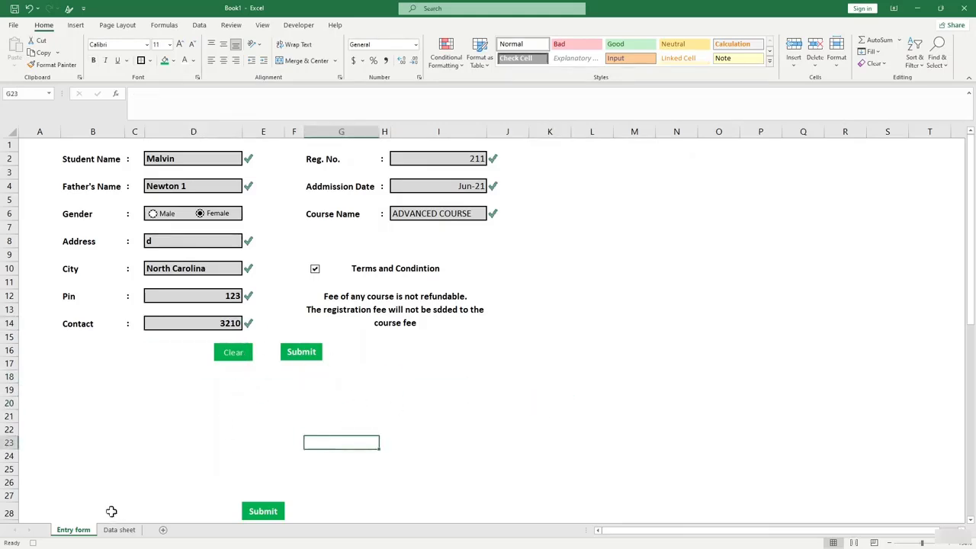
{"action": "scroll", "coordinate": [98, 407], "scroll_direction": "down", "scroll_amount": 3}
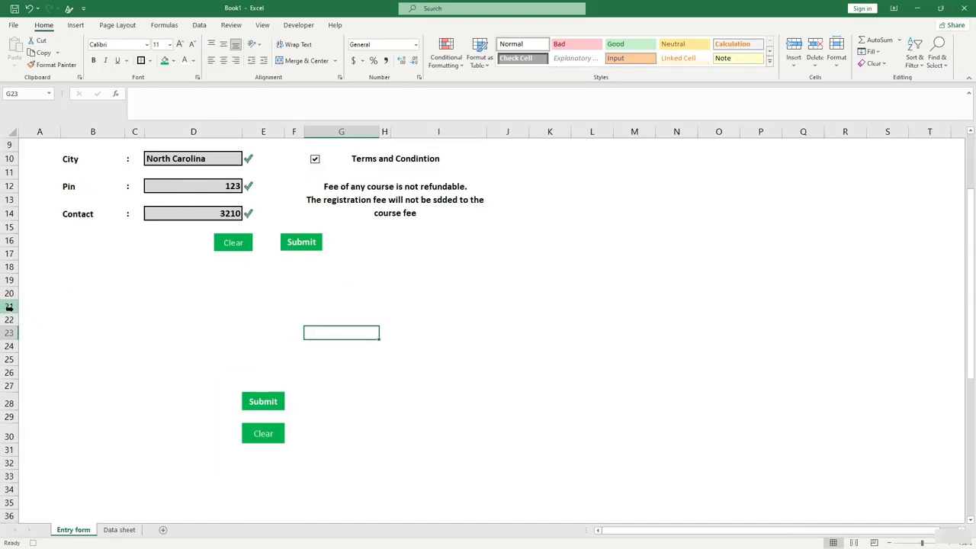
{"action": "left_click_drag", "start_coordinate": [9, 319], "coordinate": [17, 442]}
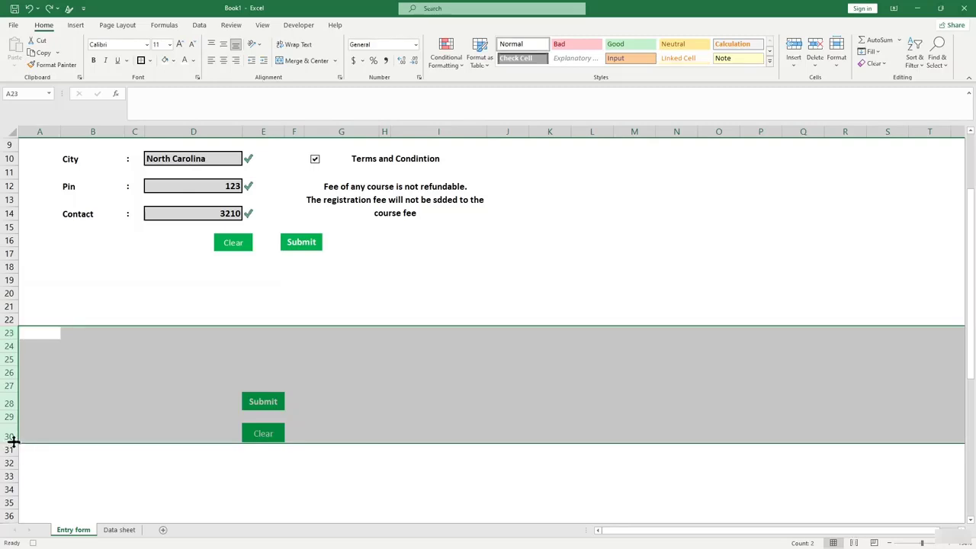
{"action": "right_click", "coordinate": [13, 442]}
{"action": "left_click", "coordinate": [37, 414]}
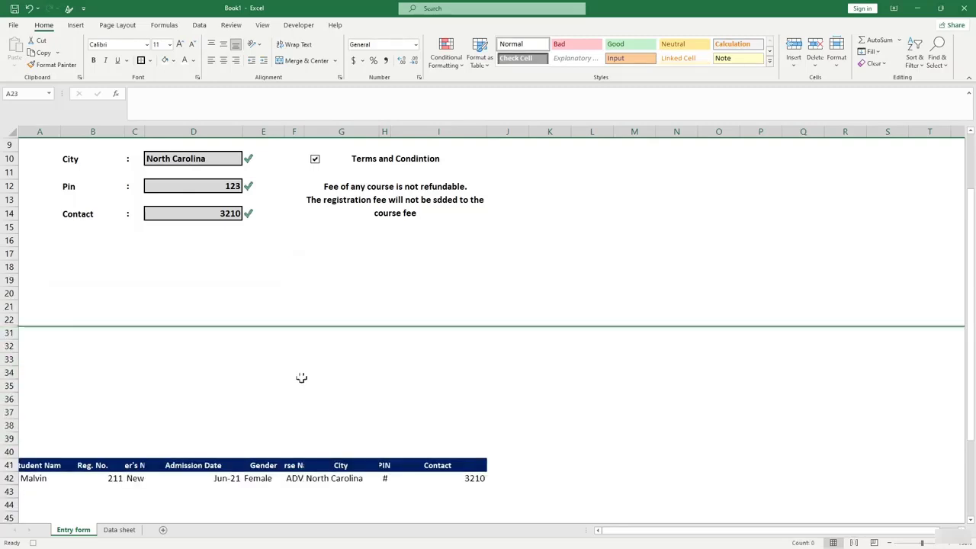
{"action": "left_click", "coordinate": [330, 372]}
Hide rows 39 to 43 containing the helper row.
{"action": "scroll", "coordinate": [59, 394], "scroll_direction": "down", "scroll_amount": 1}
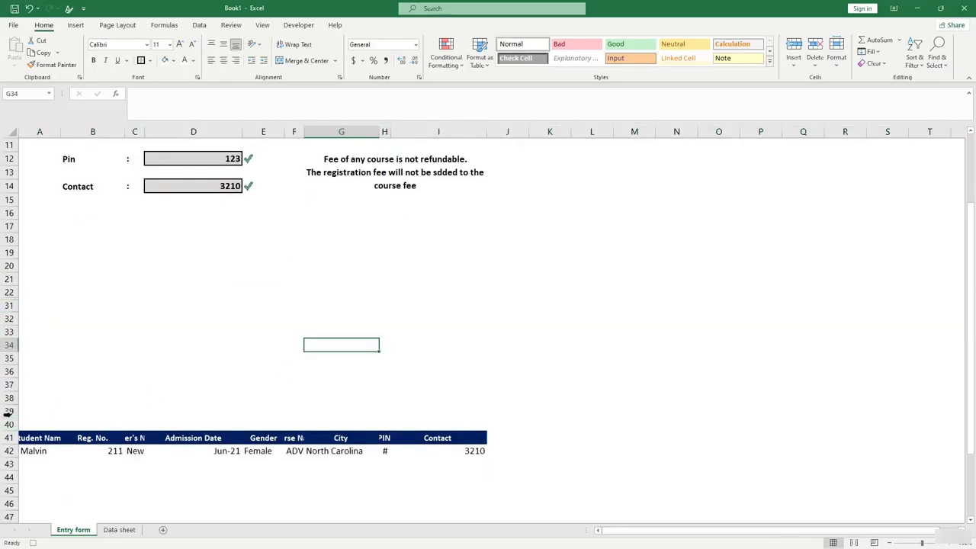
{"action": "left_click_drag", "start_coordinate": [9, 412], "coordinate": [11, 467]}
{"action": "right_click", "coordinate": [12, 467]}
{"action": "left_click", "coordinate": [37, 440]}
{"action": "left_click", "coordinate": [537, 412]}
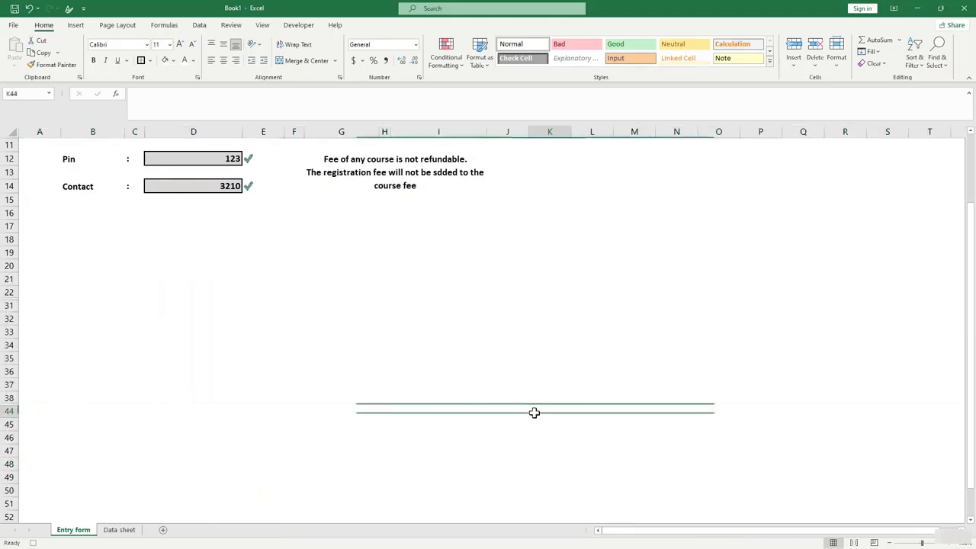
{"action": "scroll", "coordinate": [442, 333], "scroll_direction": "up", "scroll_amount": 4}
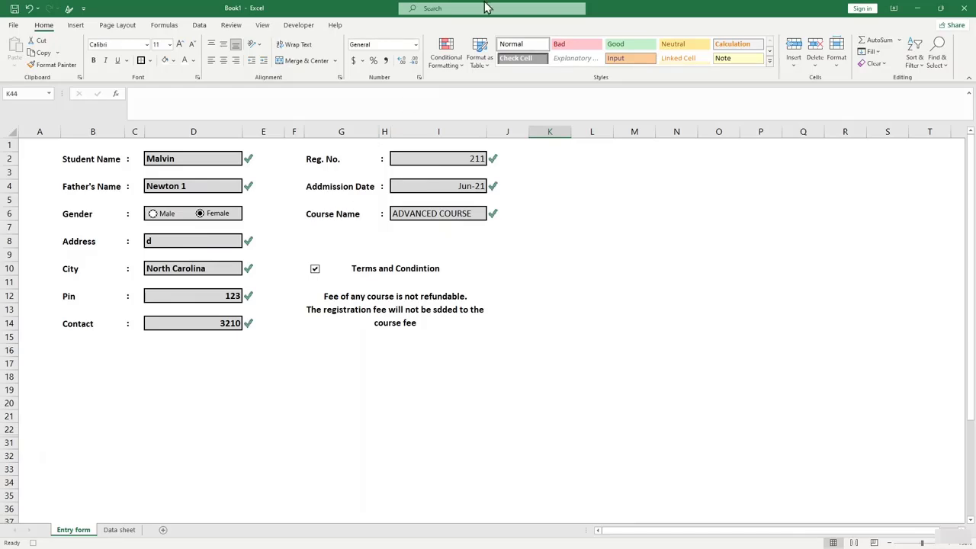
Check the records on Data sheet, then return to the Entry form.
{"action": "left_click", "coordinate": [122, 531]}
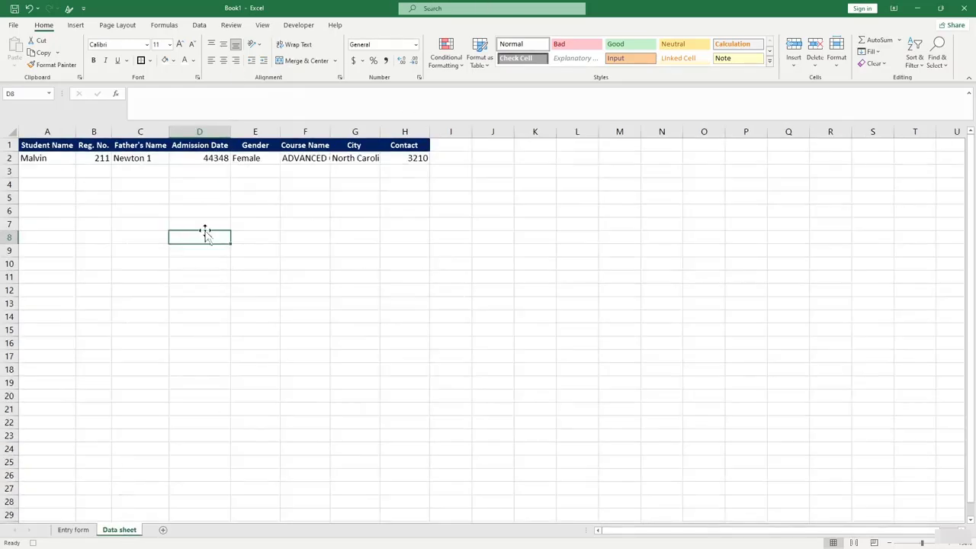
{"action": "left_click", "coordinate": [163, 327]}
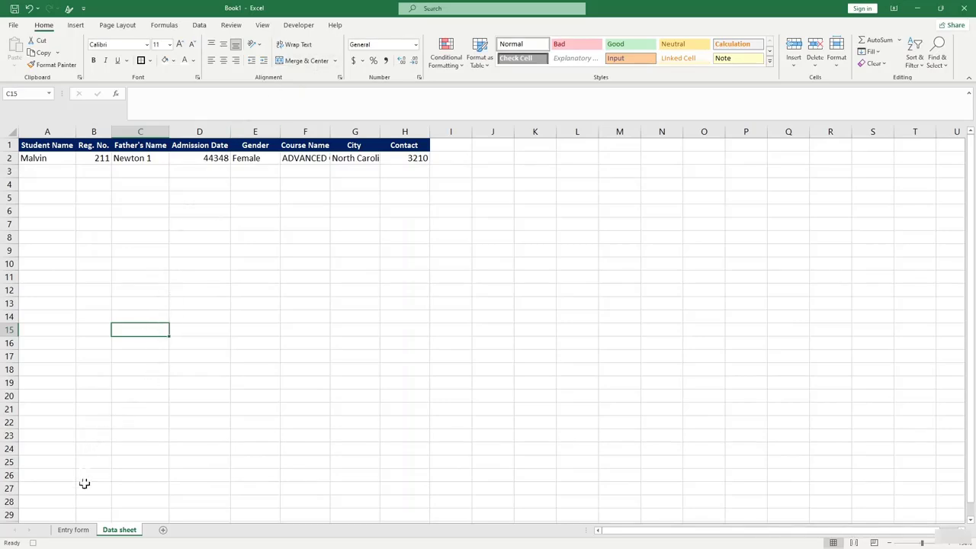
{"action": "left_click", "coordinate": [75, 530]}
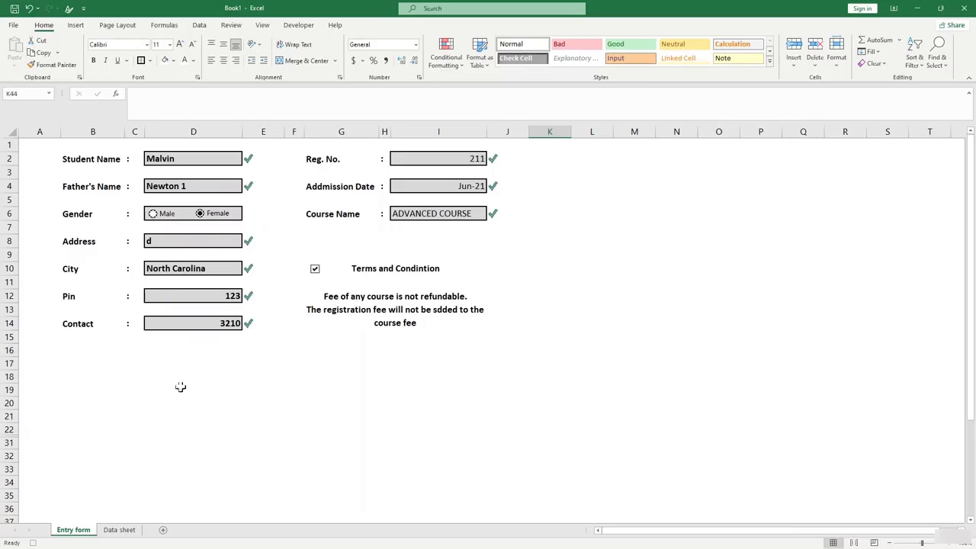
{"action": "left_click", "coordinate": [313, 442]}
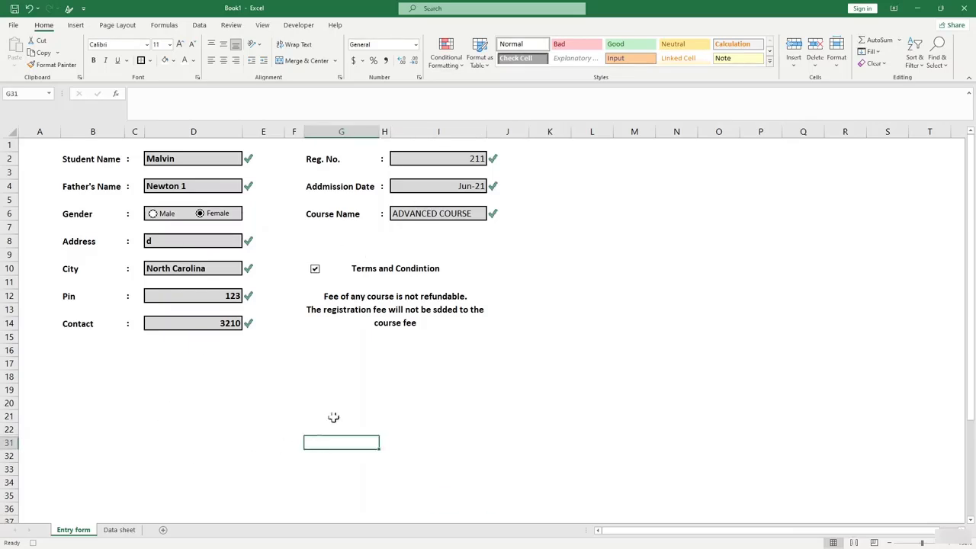